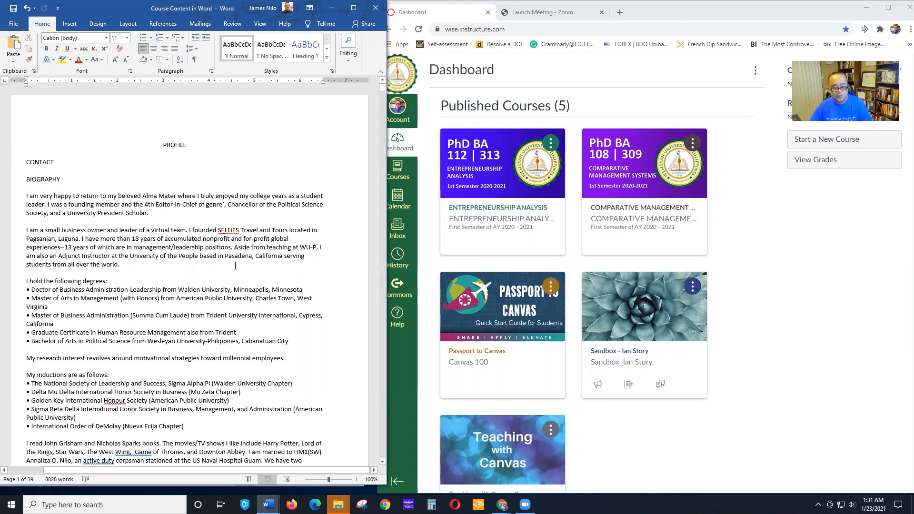
# Look through the Course Content in Word document, from the profile text through the pages after it
pyautogui.scroll(-8, 251, 197)
pyautogui.scroll(5, 363, 115)
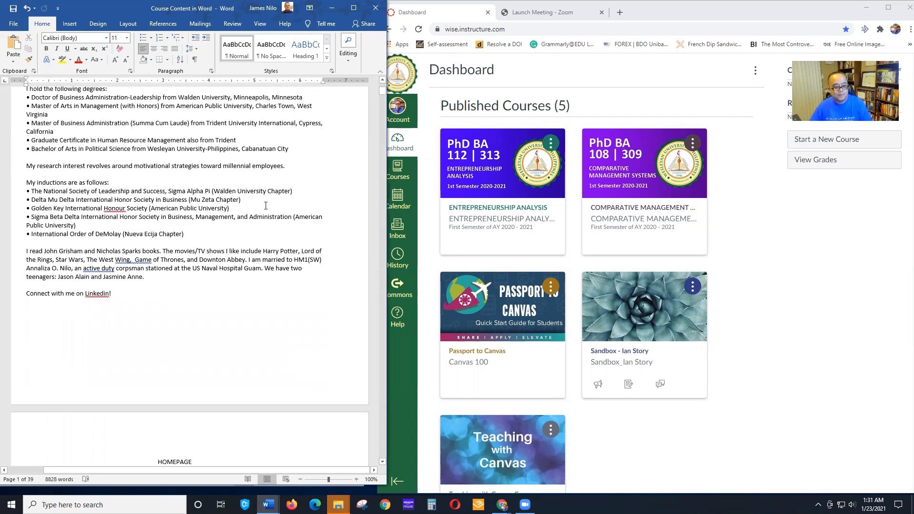
pyautogui.moveTo(383, 89); pyautogui.dragTo(384, 86)
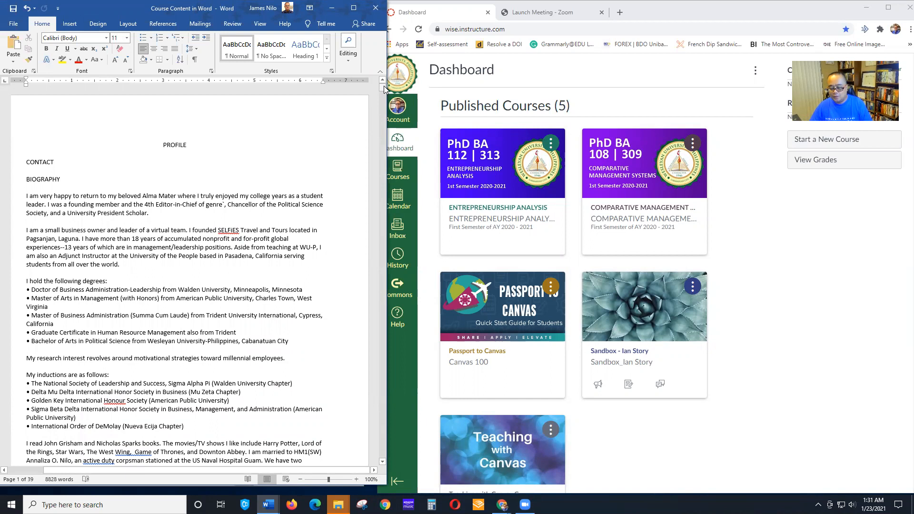
pyautogui.moveTo(383, 85); pyautogui.dragTo(381, 289)
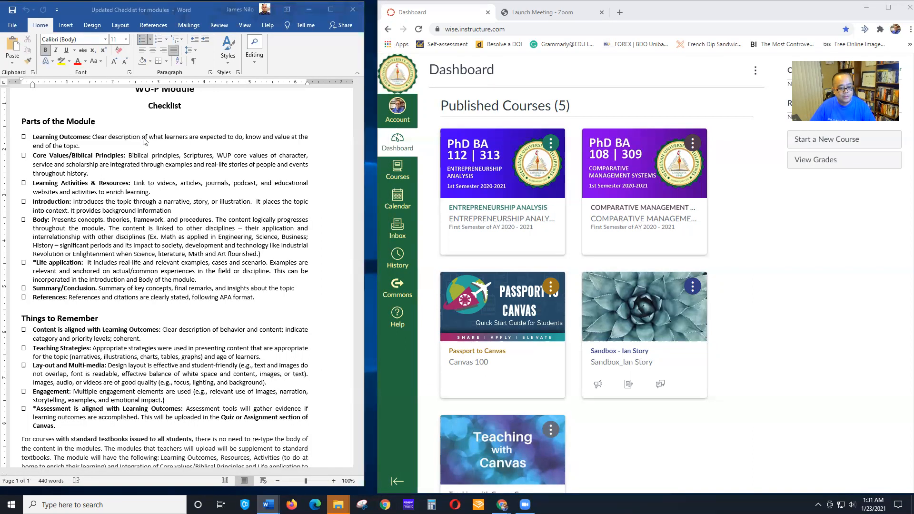
# Examine the WU-P Module Checklist, covering the parts of the module and the things to remember
pyautogui.scroll(1, 240, 167)
pyautogui.scroll(3, 240, 166)
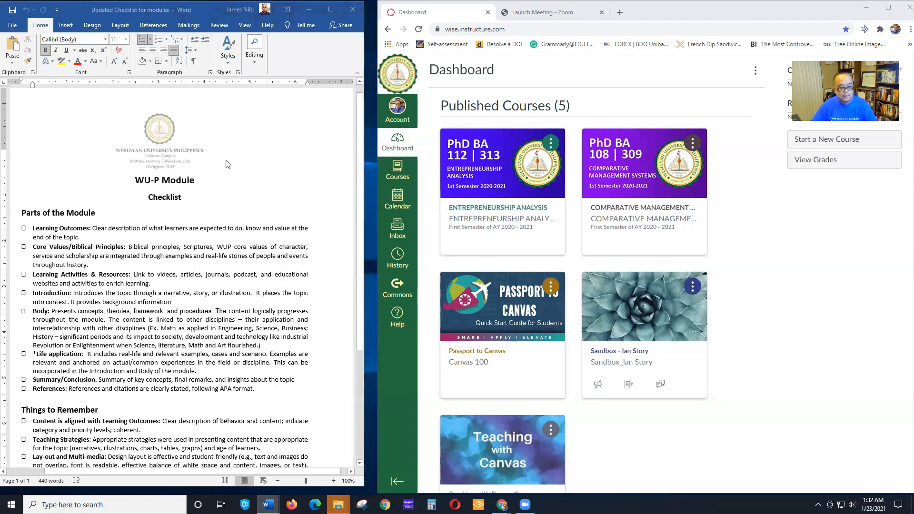
pyautogui.scroll(-1, 181, 186)
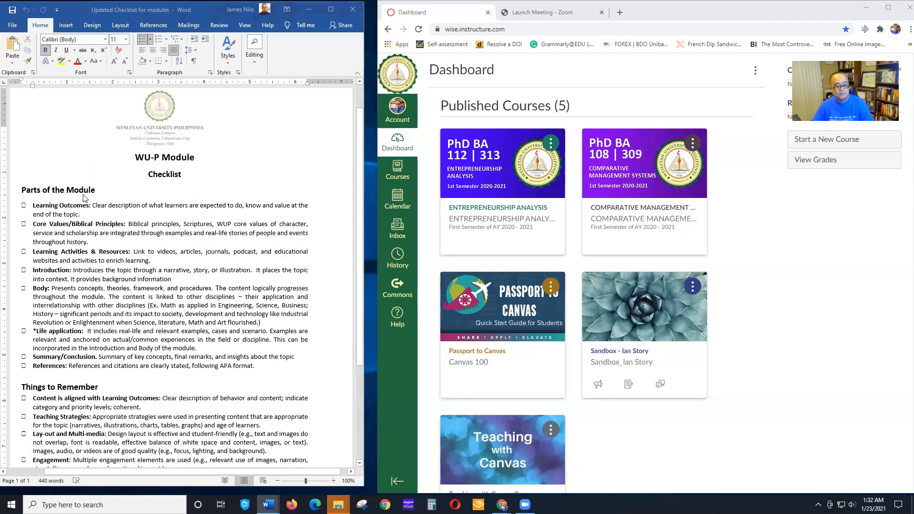
pyautogui.scroll(-1, 103, 208)
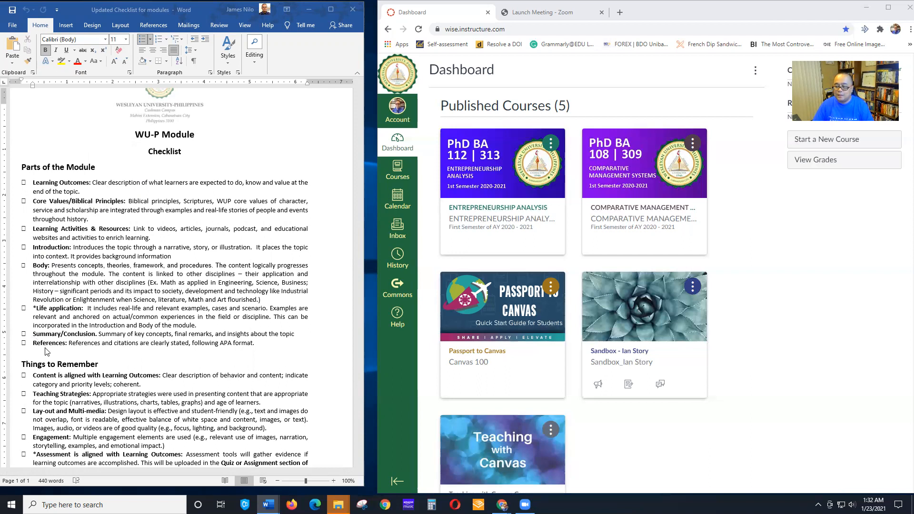
pyautogui.scroll(-3, 195, 291)
pyautogui.scroll(3, 195, 291)
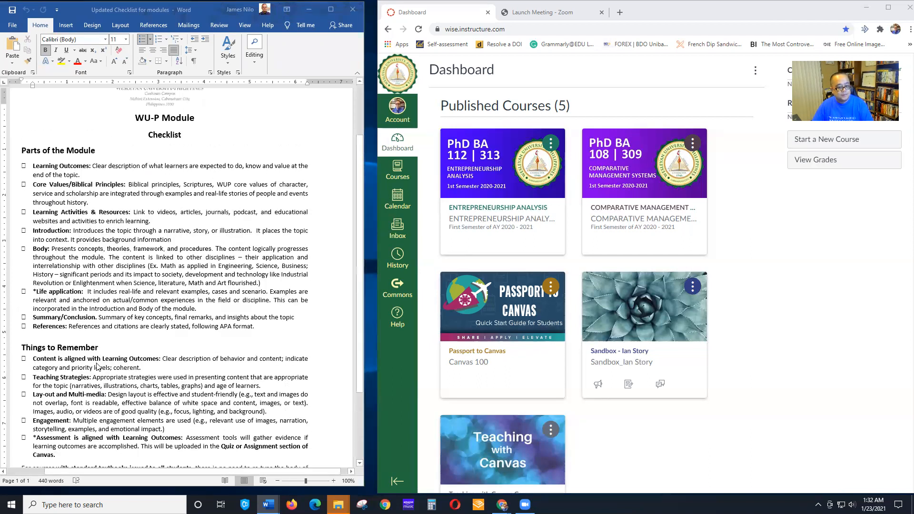
pyautogui.scroll(2, 209, 263)
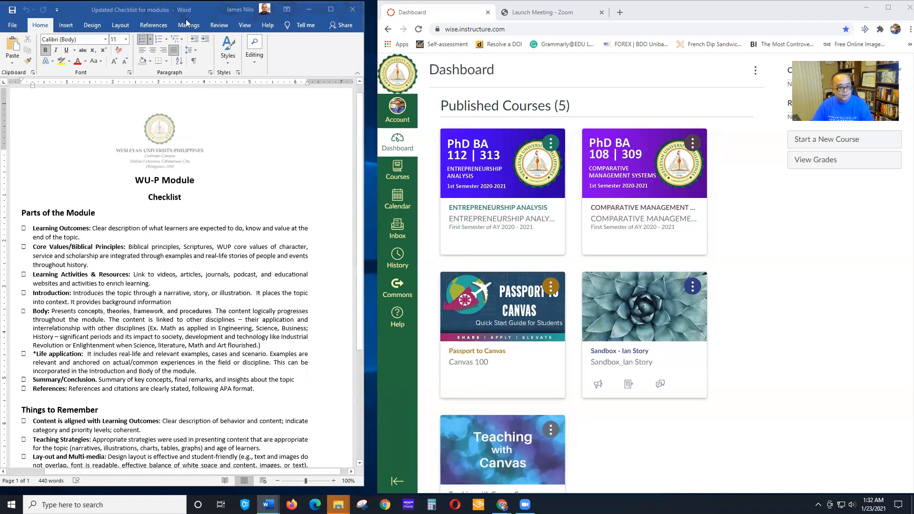
pyautogui.moveTo(203, 13); pyautogui.dragTo(210, 13)
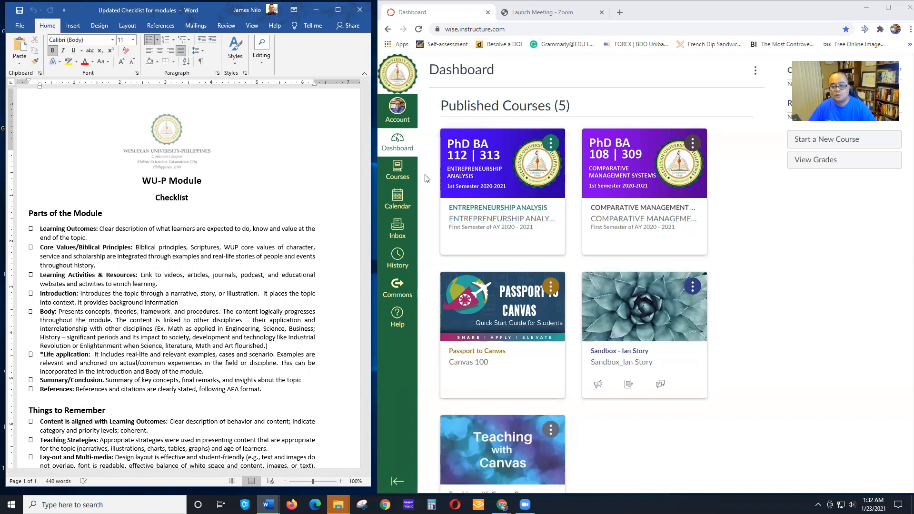
# Open the account's user profile for editing and enlarge the biography text box
pyautogui.click(397, 110)
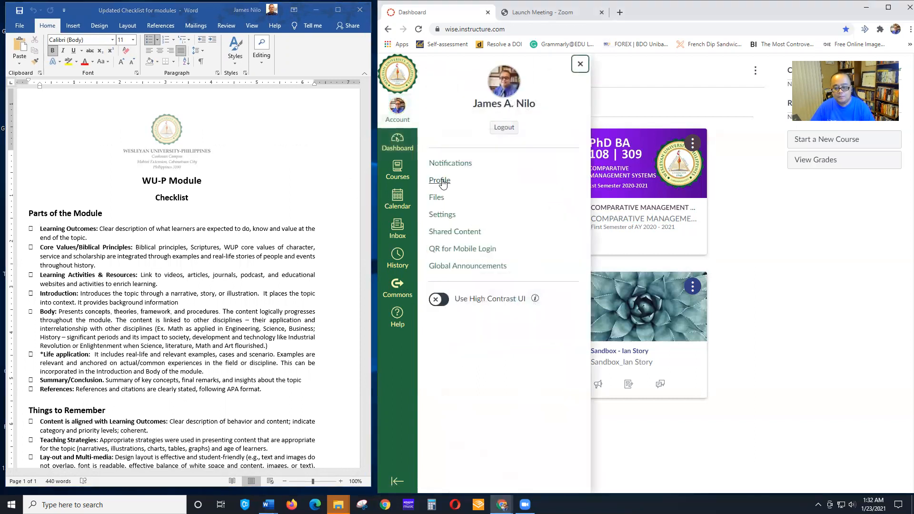
pyautogui.click(442, 183)
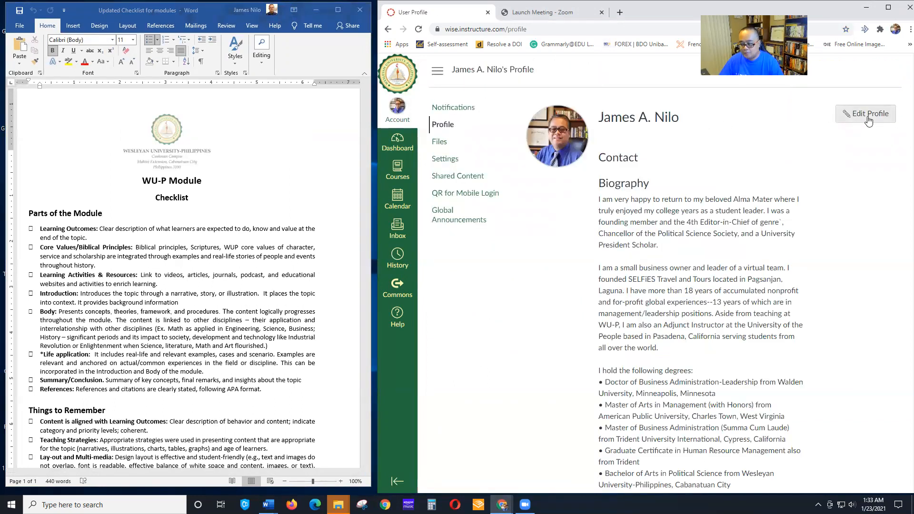
pyautogui.click(867, 114)
pyautogui.moveTo(809, 295); pyautogui.dragTo(817, 436)
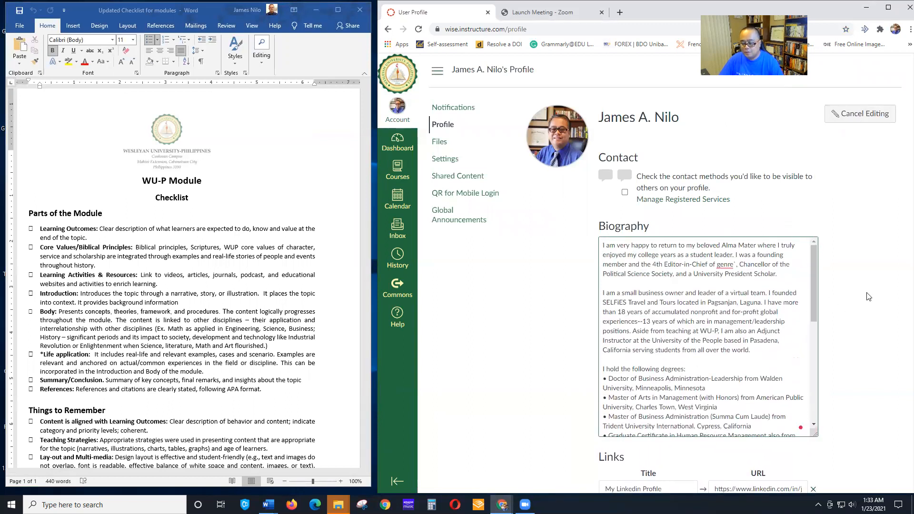
# Review the full biography and the profile links, and save the profile
pyautogui.scroll(-1, 867, 296)
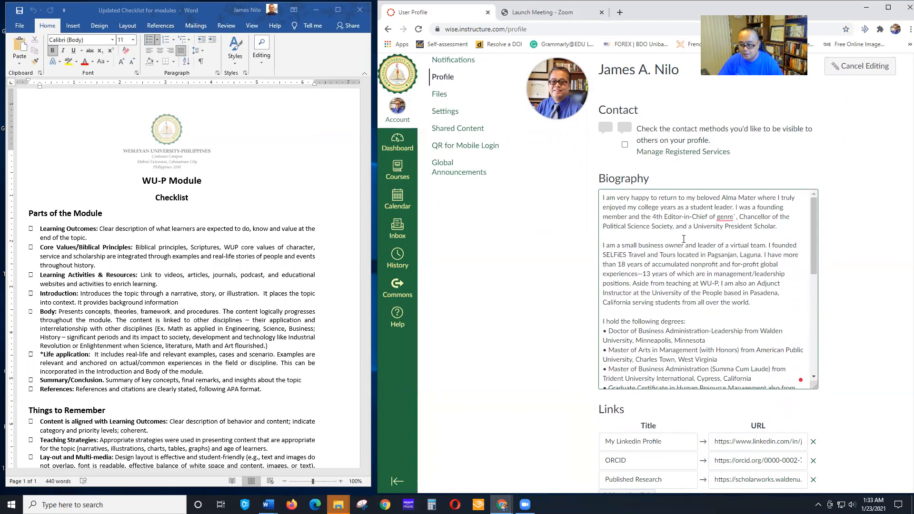
pyautogui.scroll(-1, 684, 248)
pyautogui.scroll(1, 688, 253)
pyautogui.scroll(-2, 749, 284)
pyautogui.scroll(-2, 726, 292)
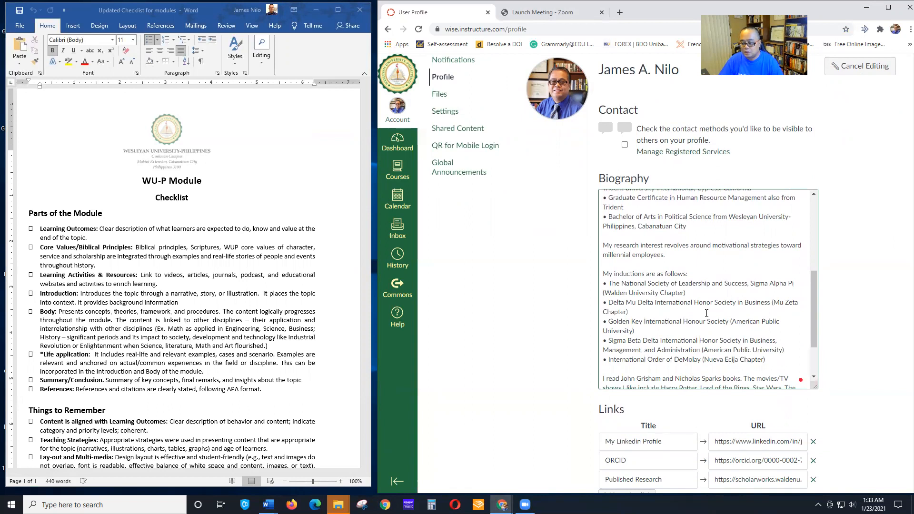
pyautogui.scroll(-2, 706, 314)
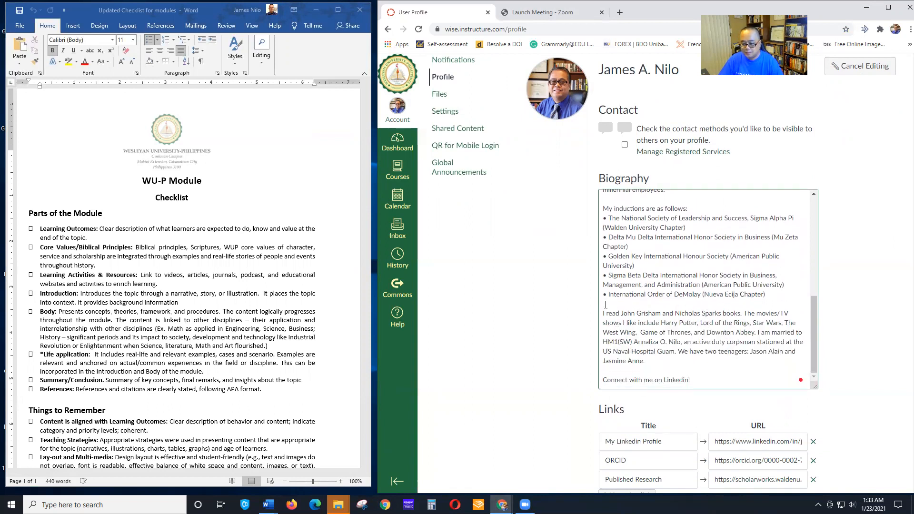
pyautogui.scroll(-2, 732, 375)
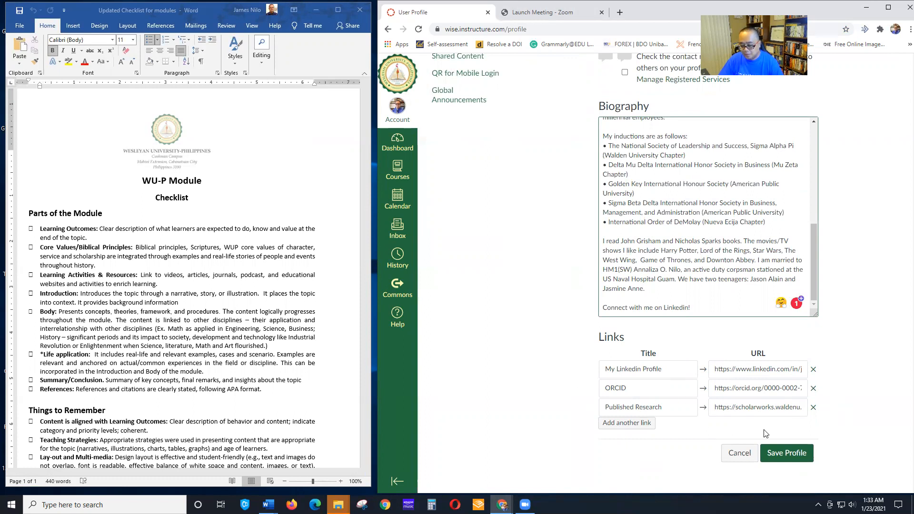
pyautogui.scroll(1, 840, 409)
pyautogui.scroll(-1, 840, 434)
pyautogui.click(799, 454)
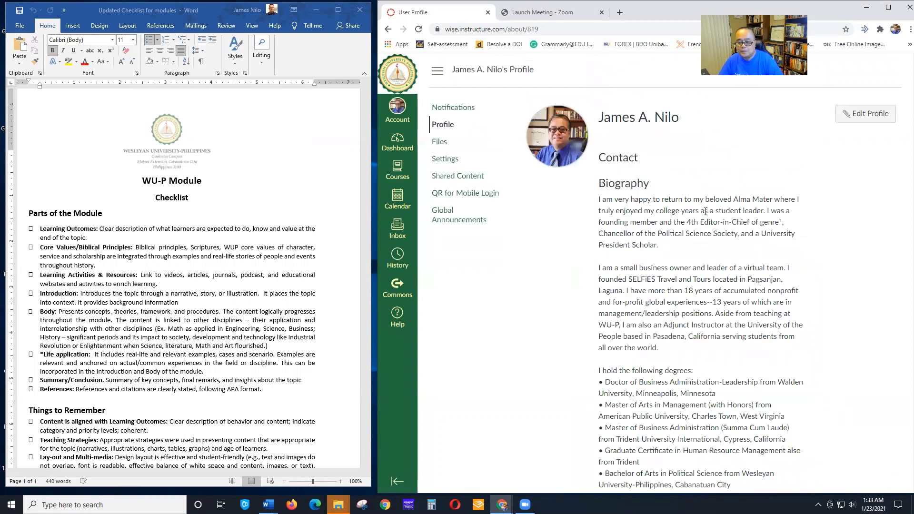
# Start a new course from the dashboard and name it "Introduction to MBA (Creating Canvas Course)"
pyautogui.moveTo(578, 161)
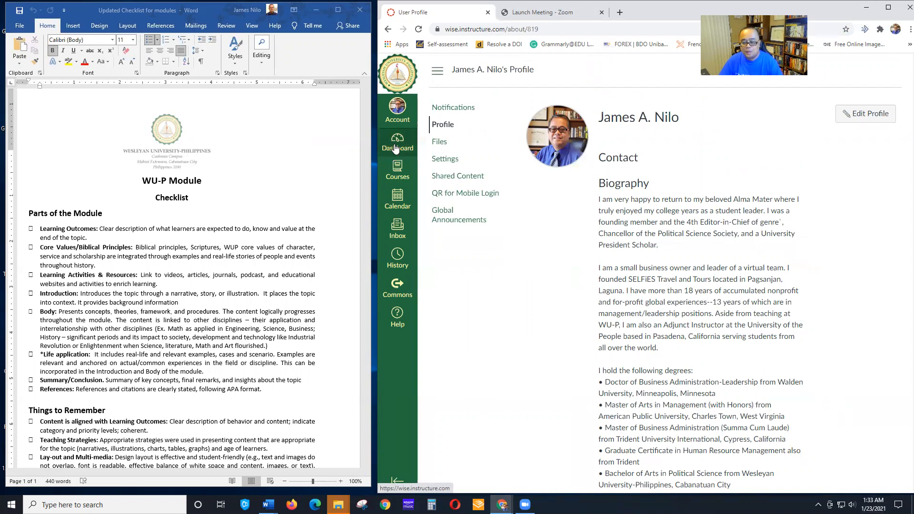
pyautogui.click(395, 148)
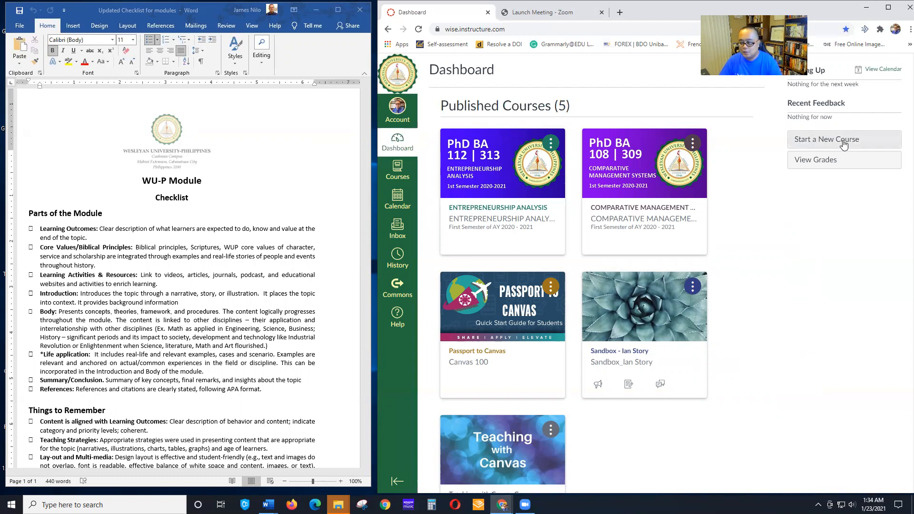
pyautogui.click(842, 142)
pyautogui.click(644, 247)
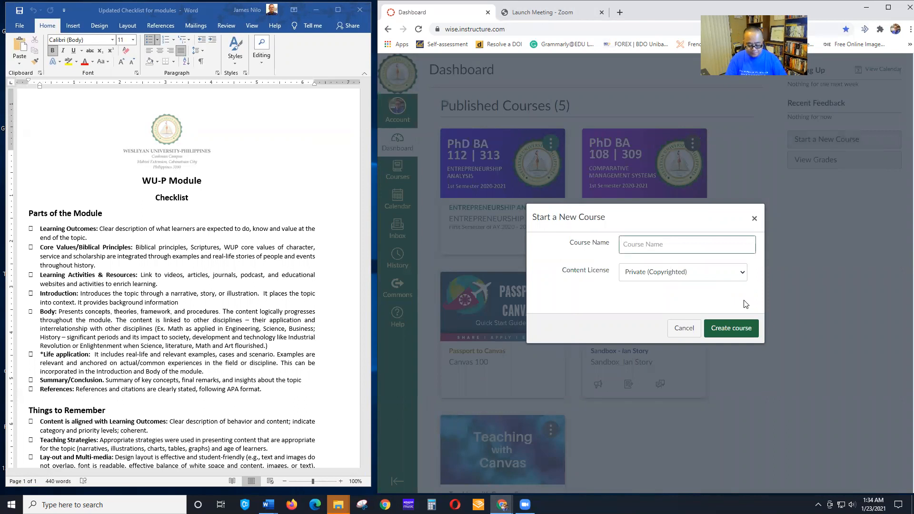
pyautogui.write('Introduction to MBA')
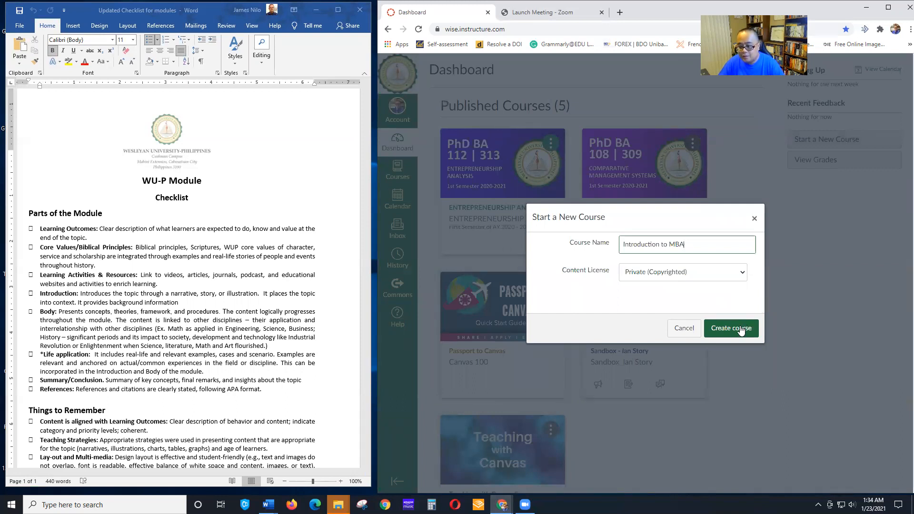
pyautogui.write('(Creating Can')
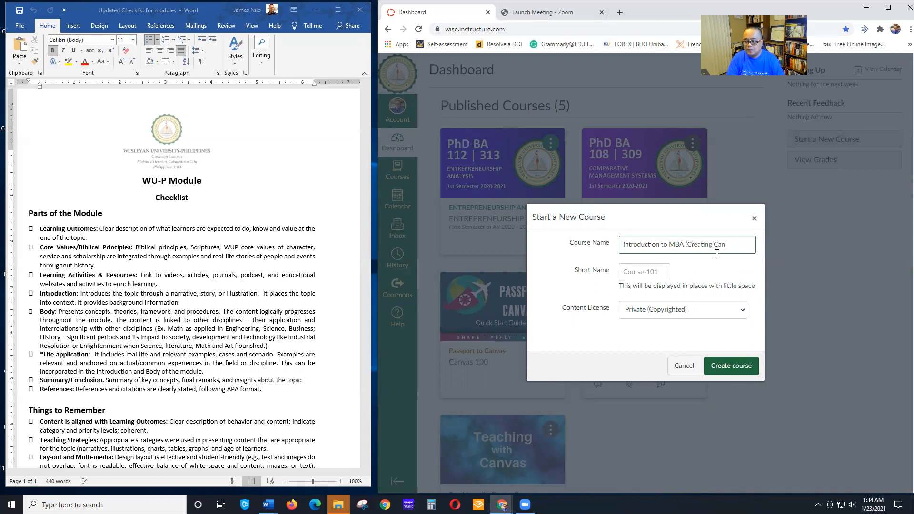
pyautogui.write('Course')
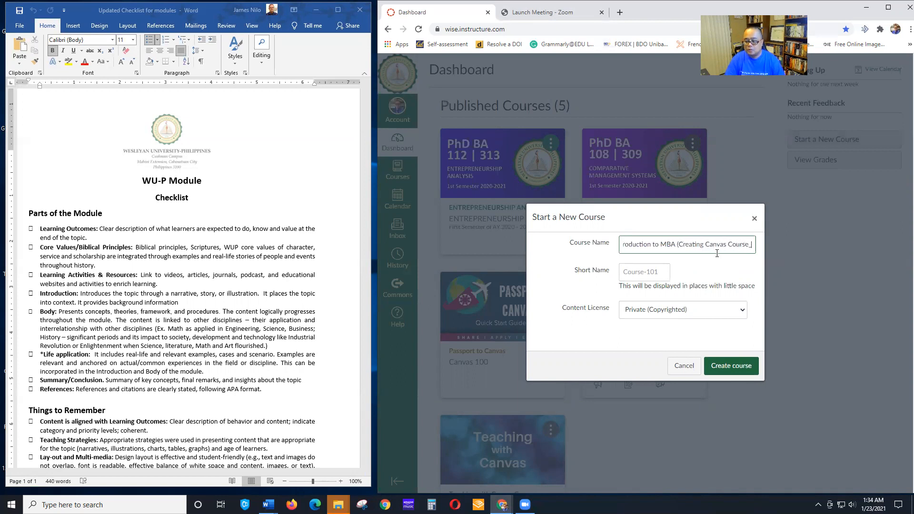
pyautogui.write(')')
# Give the new course the short name "MBA 101" and create it
pyautogui.click(634, 273)
pyautogui.write('MBA 101')
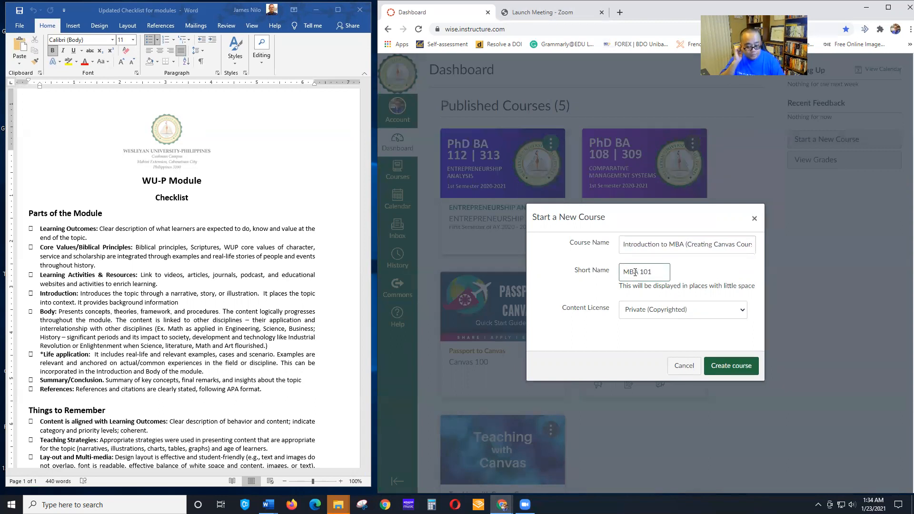
pyautogui.click(740, 372)
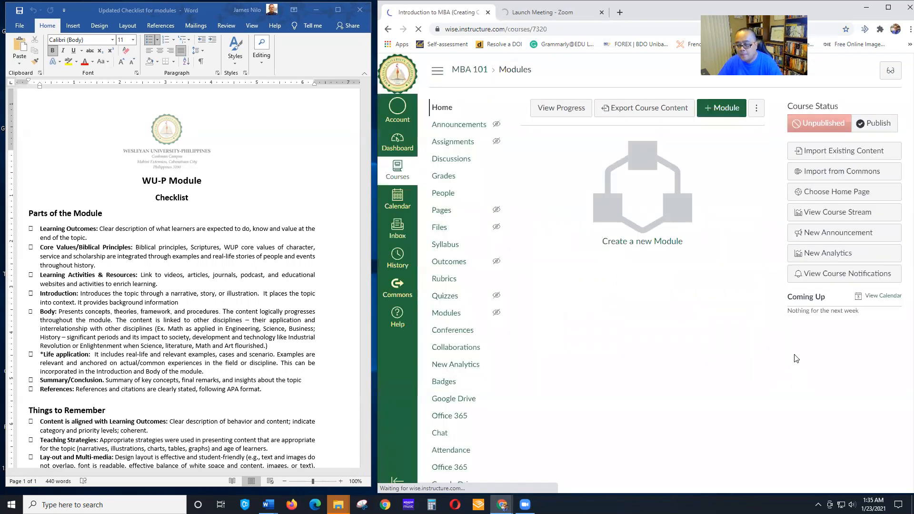
# Upload the "Cover sample" picture from the Publisher folder as the course image in the MBA 101 course settings
pyautogui.scroll(-1, 609, 314)
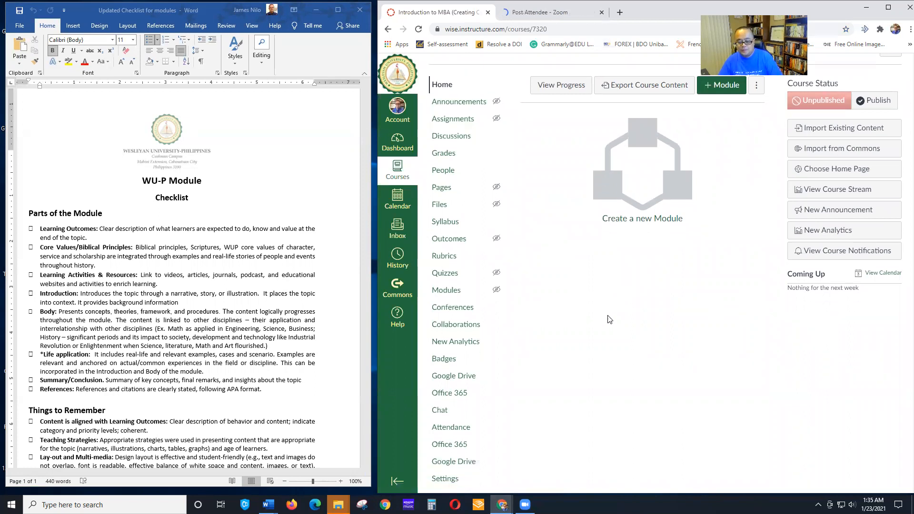
pyautogui.click(444, 479)
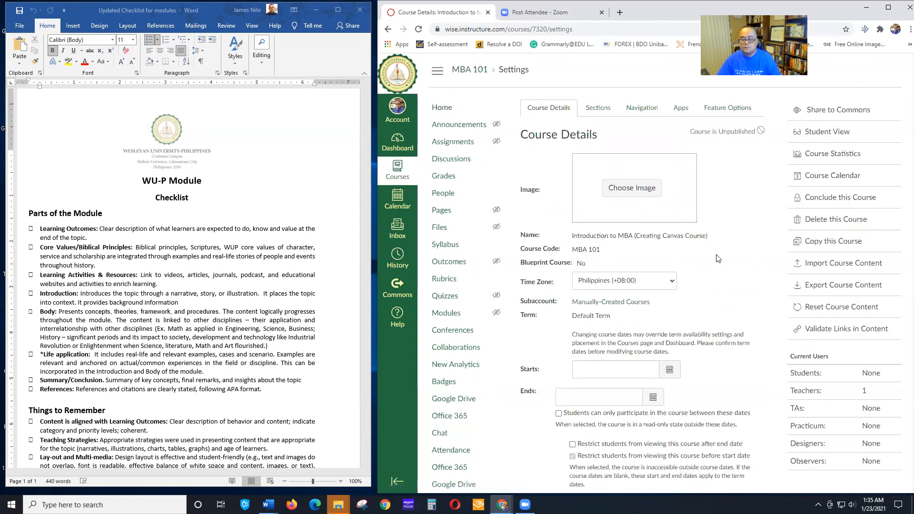
pyautogui.scroll(-1, 717, 258)
pyautogui.scroll(1, 666, 205)
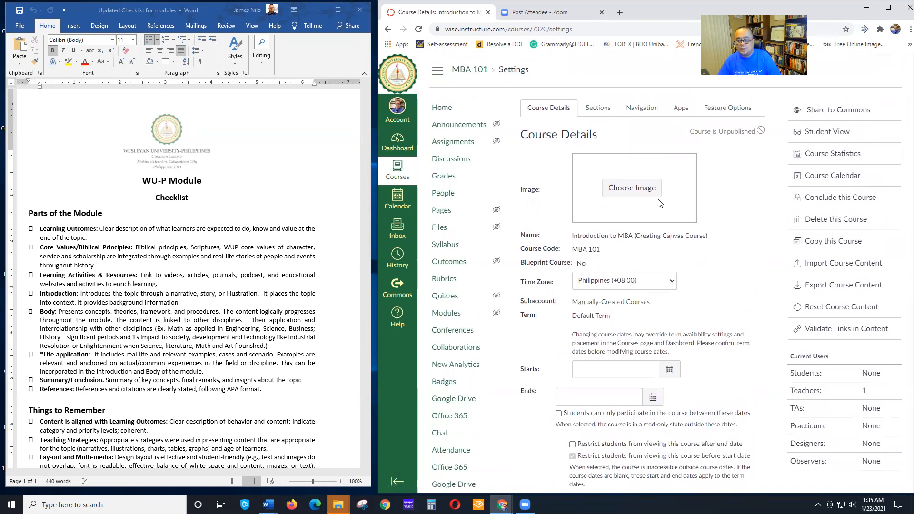
pyautogui.click(618, 190)
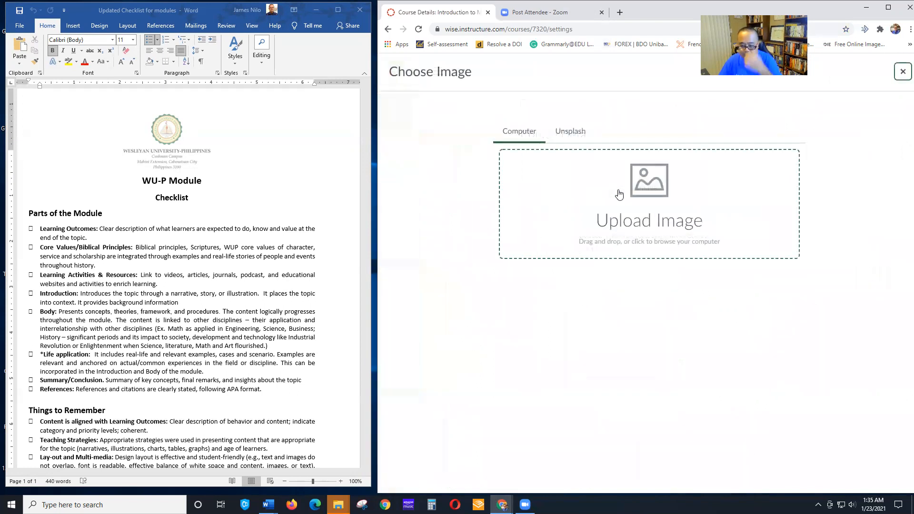
pyautogui.click(641, 198)
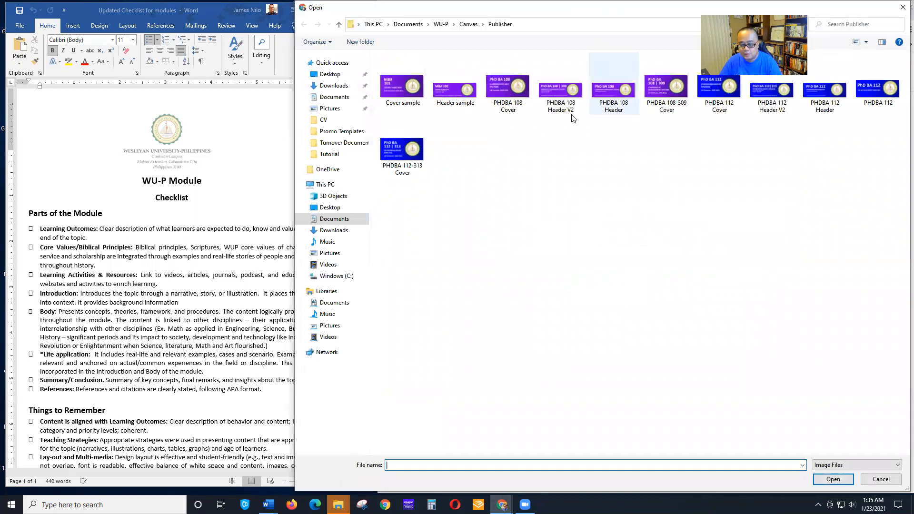
pyautogui.click(394, 95)
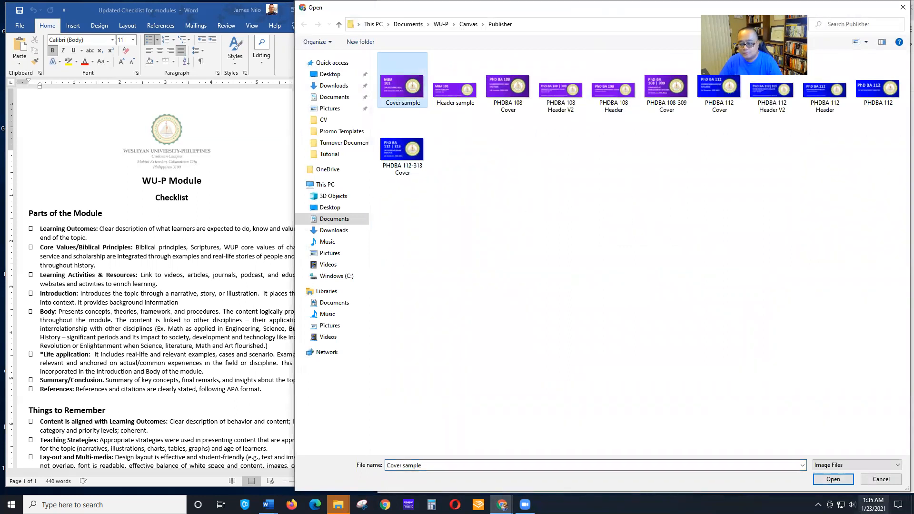
pyautogui.click(834, 479)
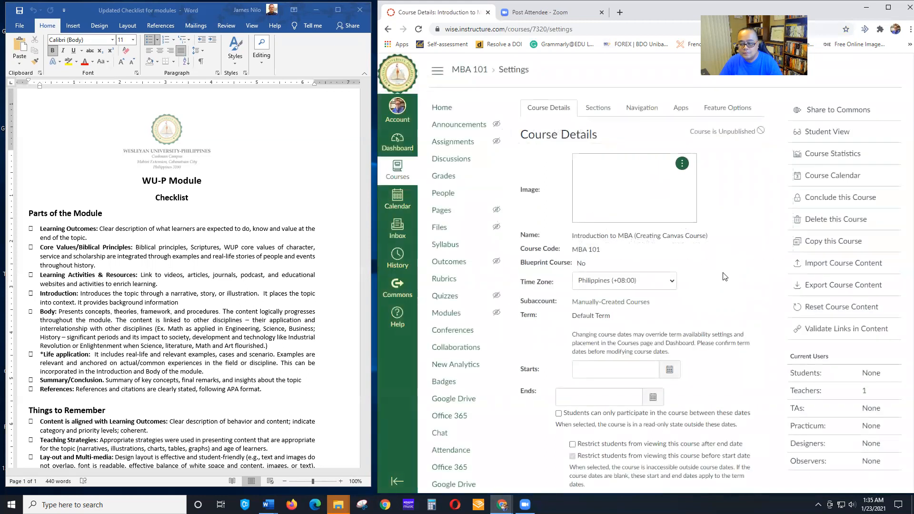
# Look through the course details and try the course grading scheme option, switching it on and off again
pyautogui.scroll(-1, 724, 276)
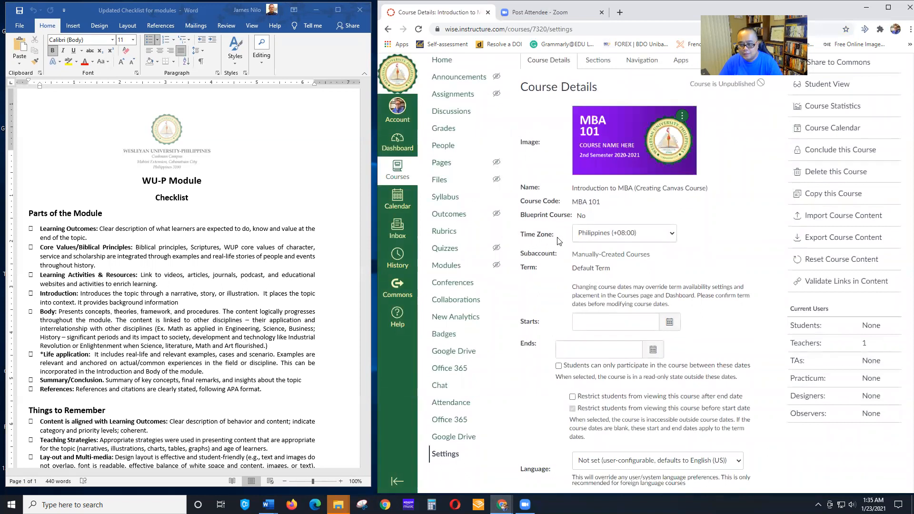
pyautogui.scroll(-2, 557, 247)
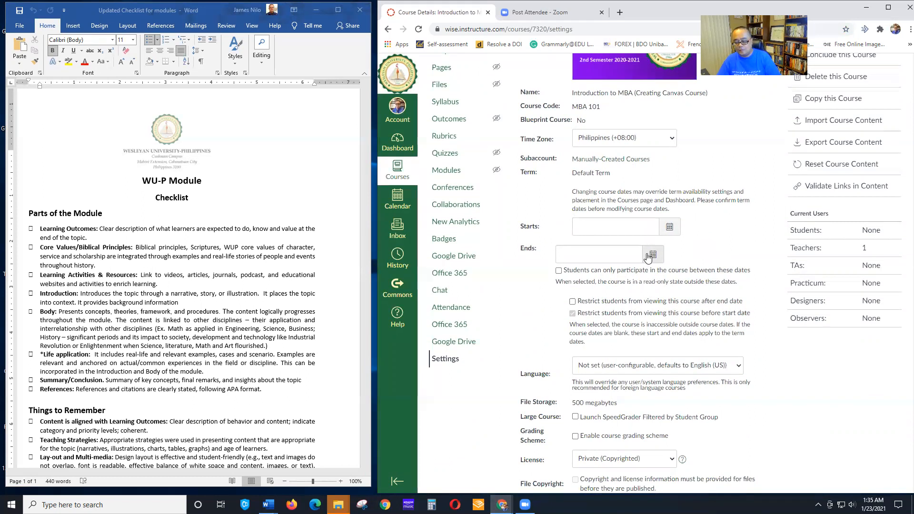
pyautogui.scroll(-3, 668, 313)
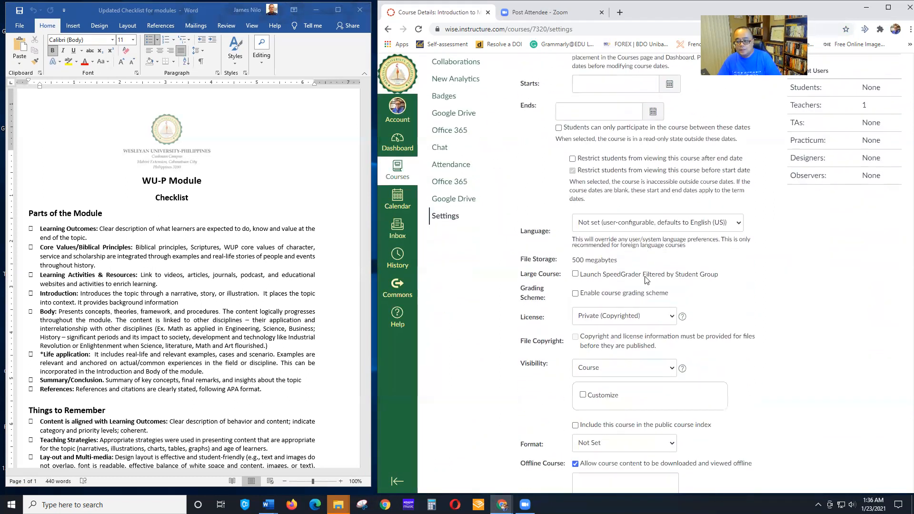
pyautogui.scroll(-2, 646, 279)
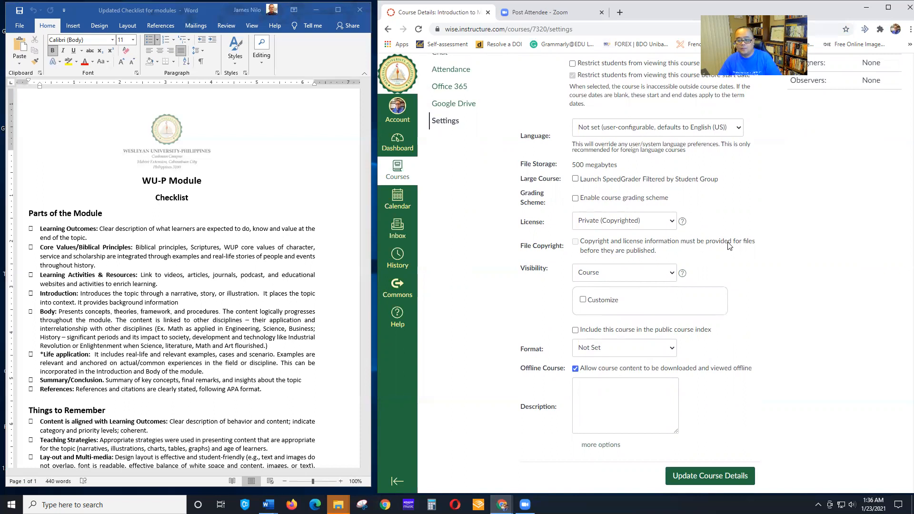
pyautogui.click(575, 199)
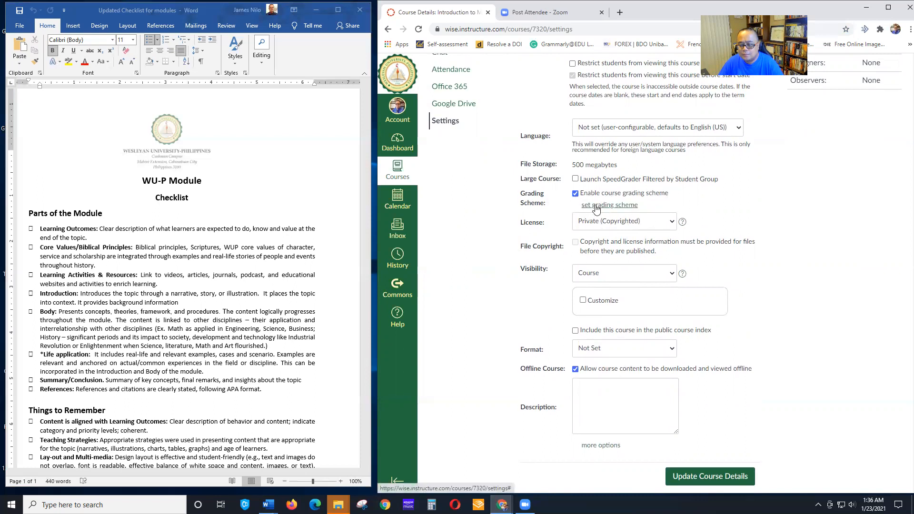
pyautogui.click(575, 195)
pyautogui.scroll(-1, 768, 246)
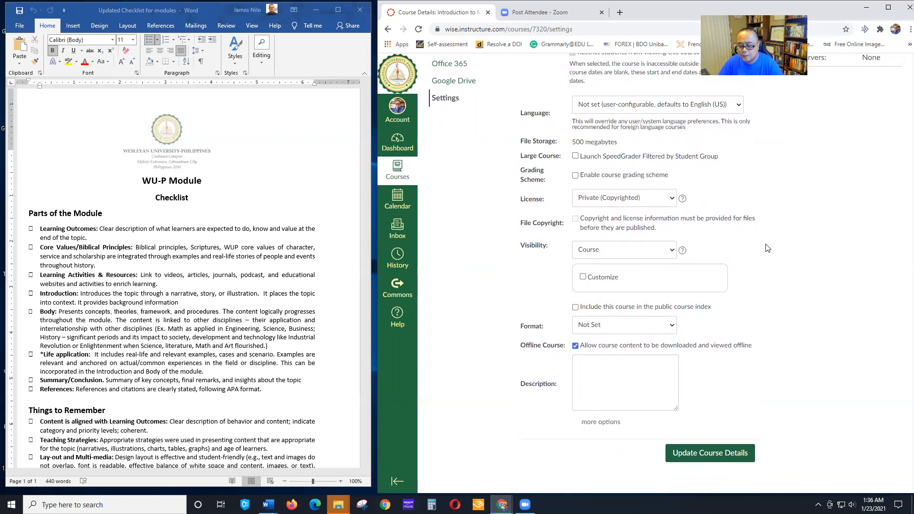
# Keep the course visibility set to Course, leave the description empty, and update the course details
pyautogui.click(628, 245)
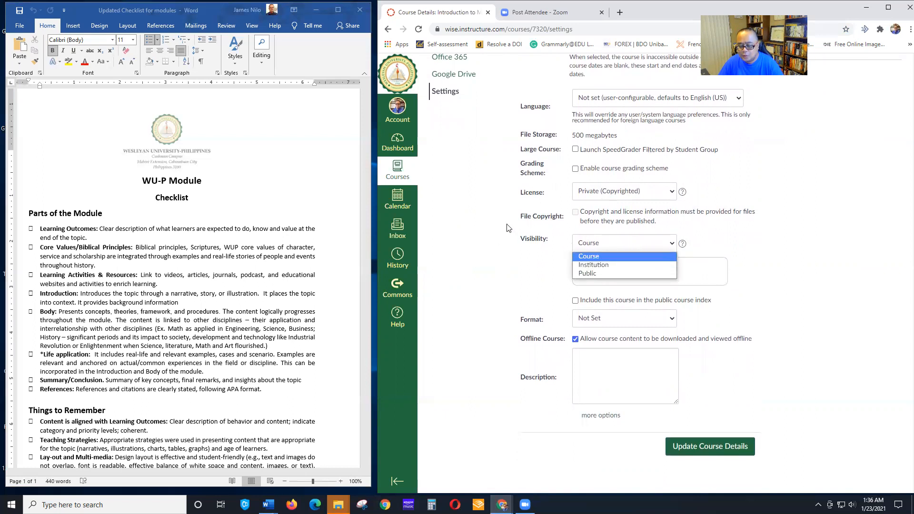
pyautogui.click(602, 257)
pyautogui.click(782, 235)
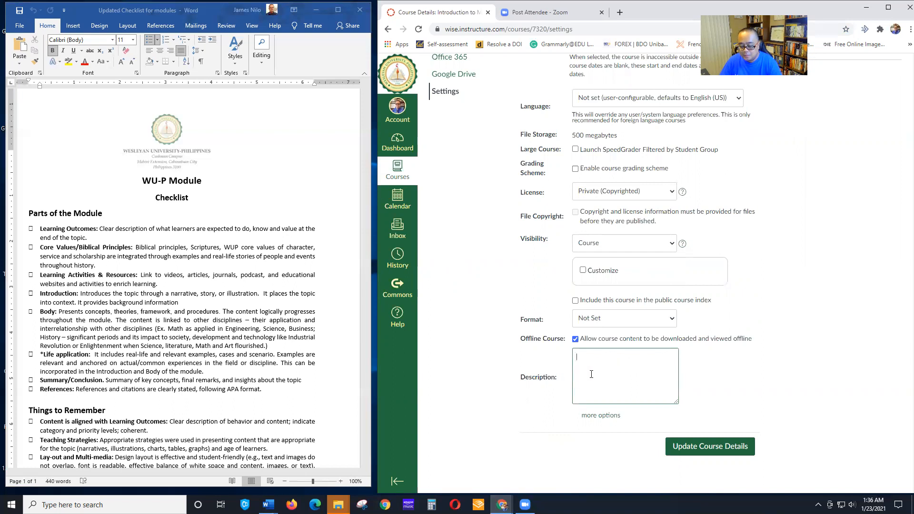
pyautogui.scroll(10, 687, 347)
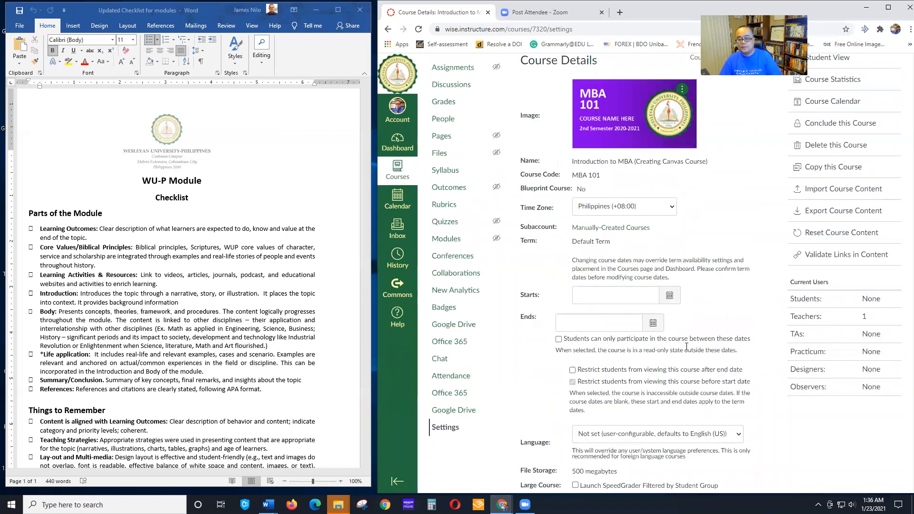
pyautogui.scroll(-10, 686, 347)
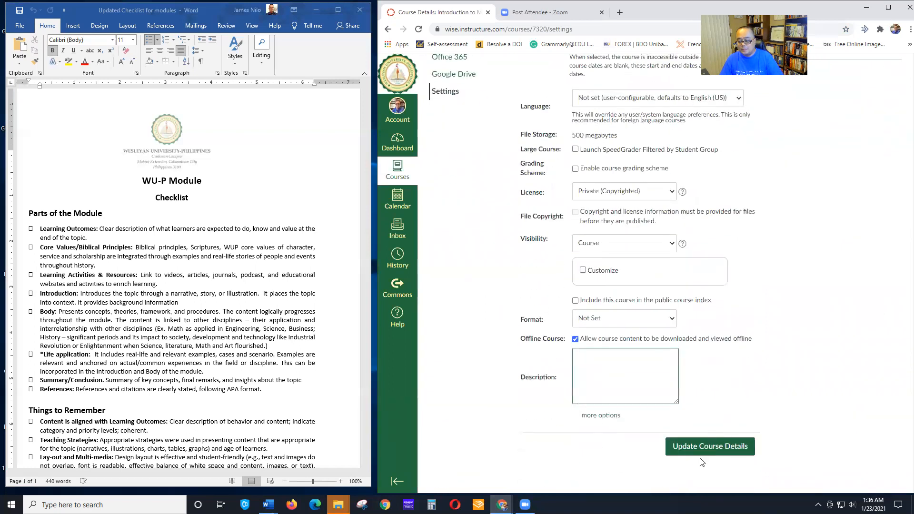
pyautogui.click(705, 452)
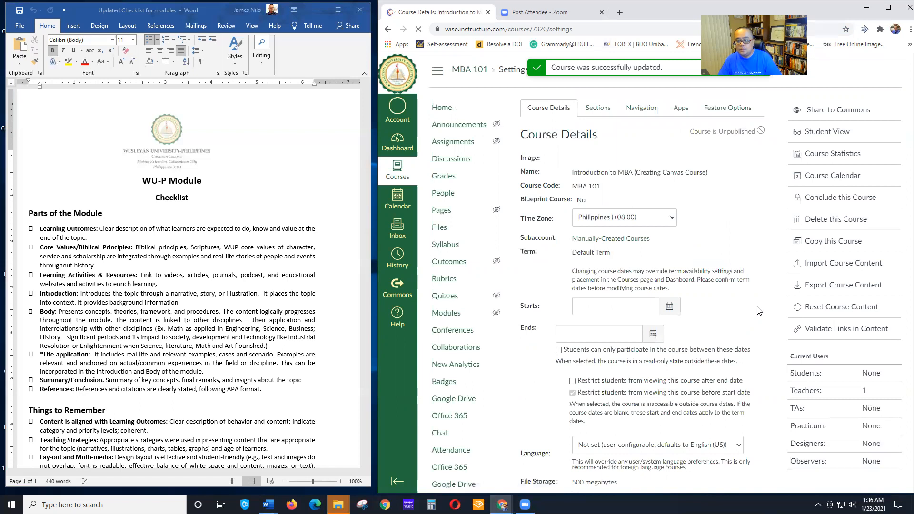
# In the course navigation settings, hide the last Google Drive and Office 365 entries and Attendance from students
pyautogui.click(636, 105)
pyautogui.scroll(-2, 610, 327)
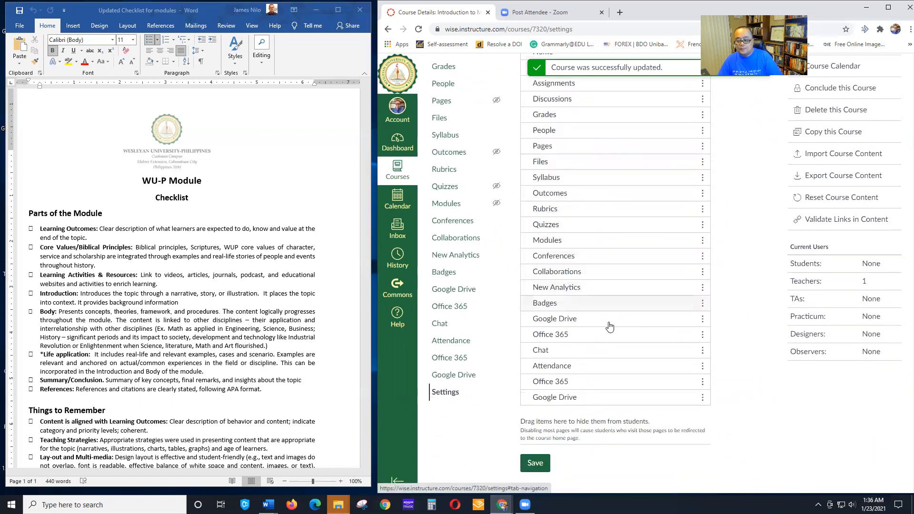
pyautogui.scroll(2, 609, 326)
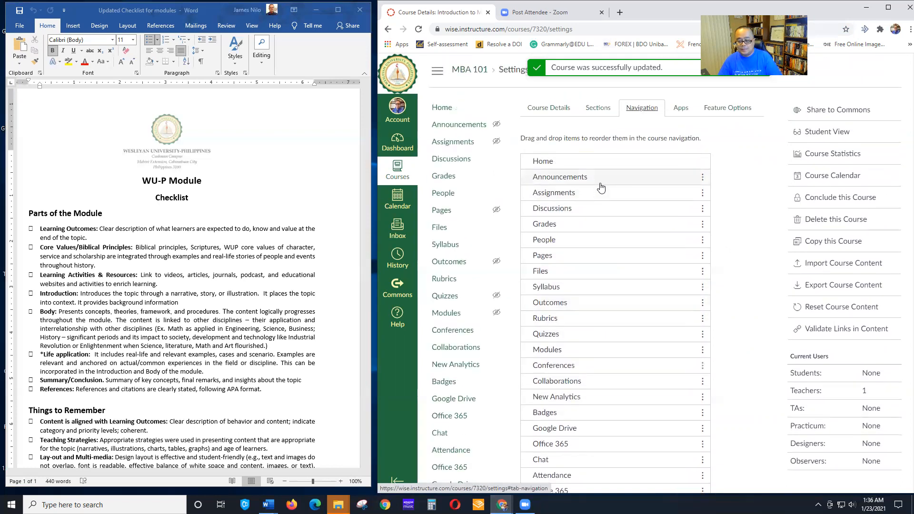
pyautogui.scroll(-2, 611, 209)
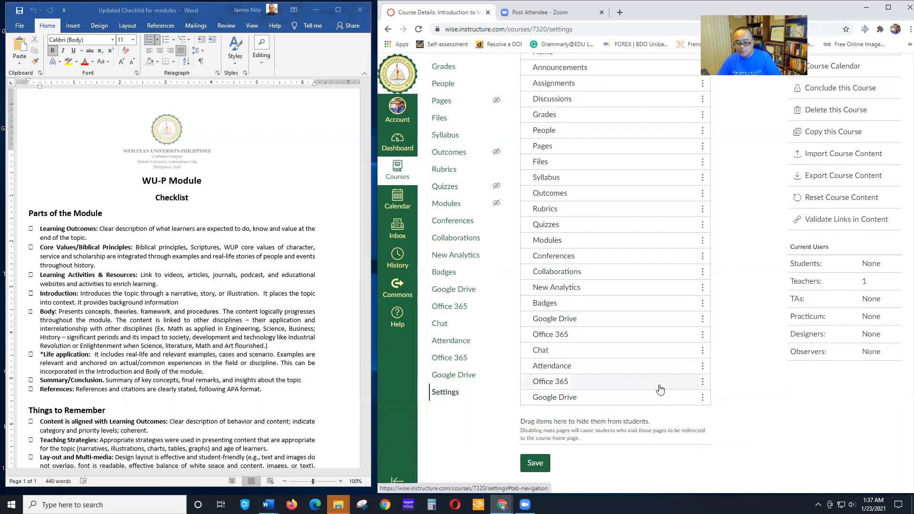
pyautogui.moveTo(664, 402); pyautogui.dragTo(671, 452)
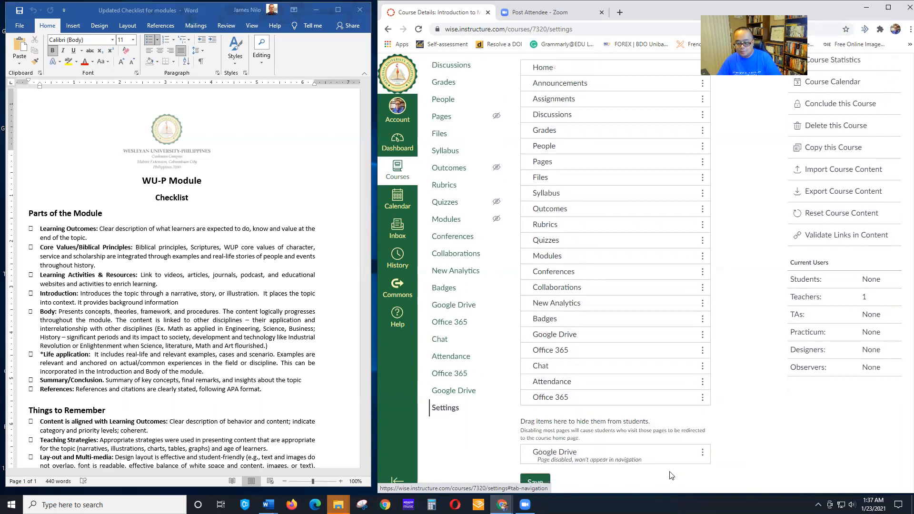
pyautogui.moveTo(668, 408); pyautogui.dragTo(666, 445)
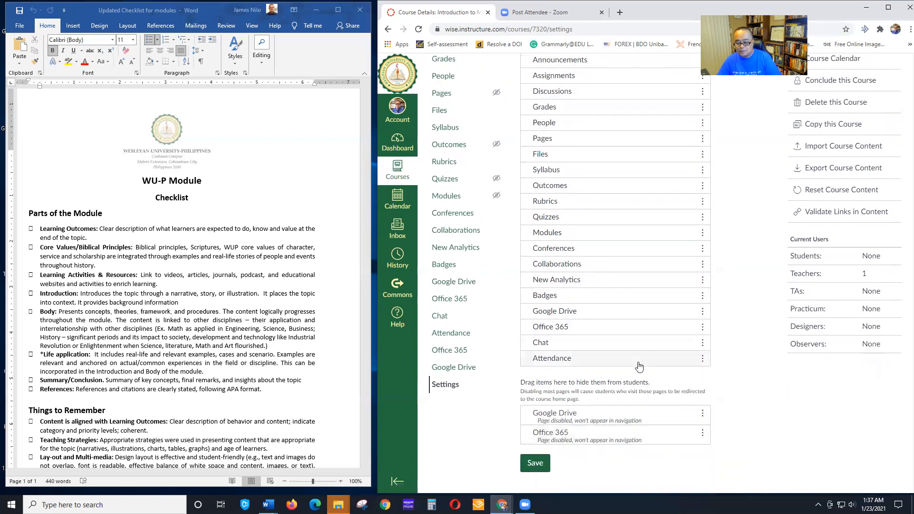
pyautogui.moveTo(641, 377); pyautogui.dragTo(645, 470)
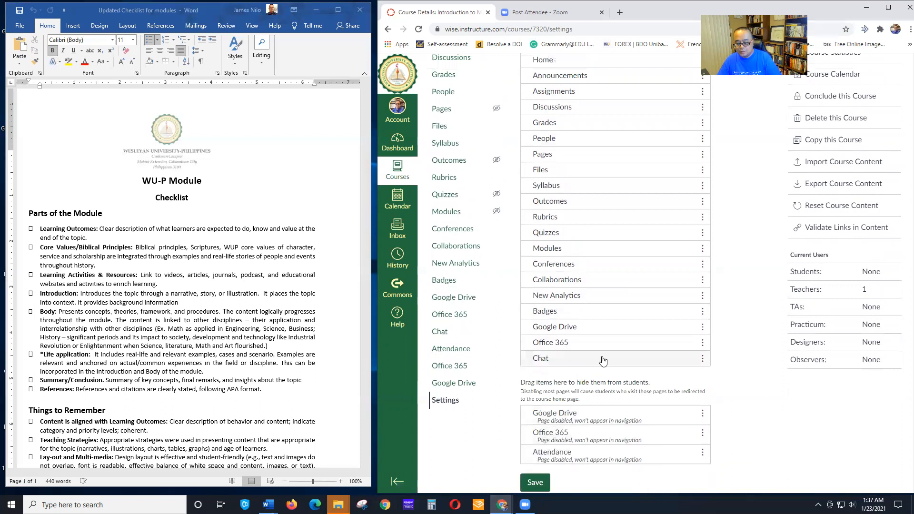
# Hide Chat, the remaining Office 365 and Google Drive entries, Badges, New Analytics, Collaborations and Conferences from the student navigation
pyautogui.moveTo(602, 360); pyautogui.dragTo(604, 418)
pyautogui.moveTo(605, 331); pyautogui.dragTo(602, 405)
pyautogui.moveTo(602, 330); pyautogui.dragTo(599, 428)
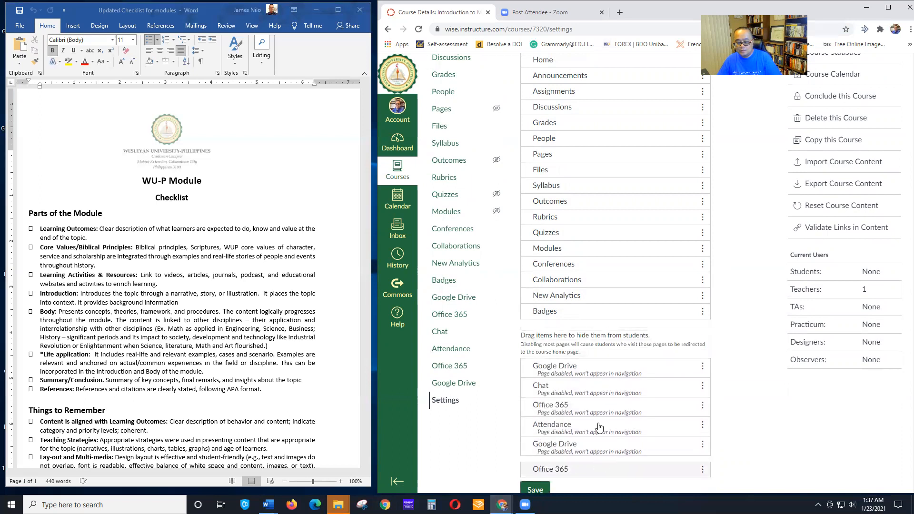
pyautogui.moveTo(598, 316); pyautogui.dragTo(598, 481)
pyautogui.moveTo(580, 287); pyautogui.dragTo(595, 428)
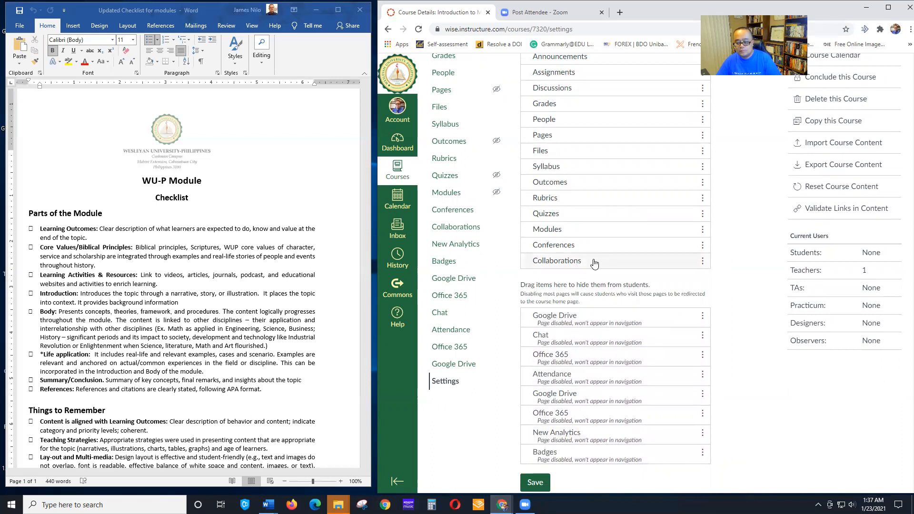
pyautogui.moveTo(592, 265); pyautogui.dragTo(596, 428)
pyautogui.moveTo(597, 224); pyautogui.dragTo(602, 391)
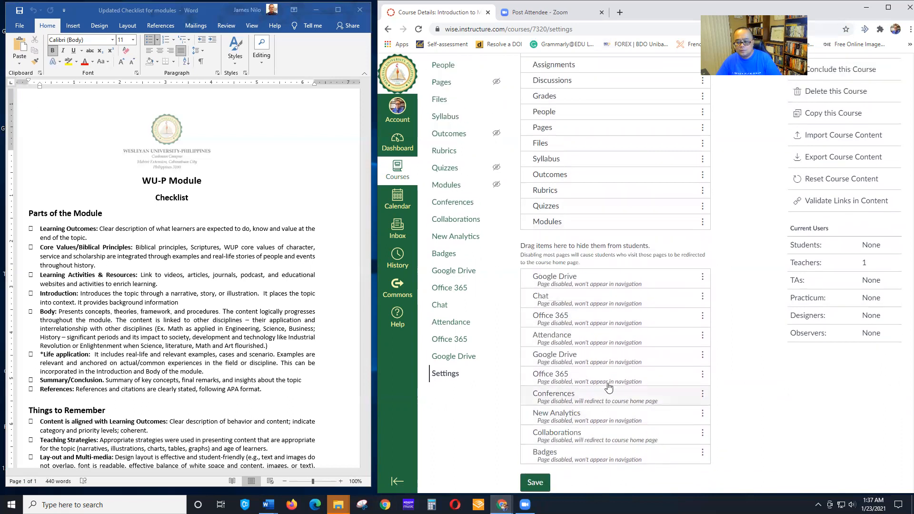
# Hide Quizzes, Outcomes, Rubrics, Files and Pages from the student navigation
pyautogui.scroll(2, 590, 333)
pyautogui.moveTo(588, 301); pyautogui.dragTo(592, 397)
pyautogui.moveTo(590, 270); pyautogui.dragTo(592, 421)
pyautogui.moveTo(584, 244); pyautogui.dragTo(593, 388)
pyautogui.moveTo(579, 228); pyautogui.dragTo(590, 329)
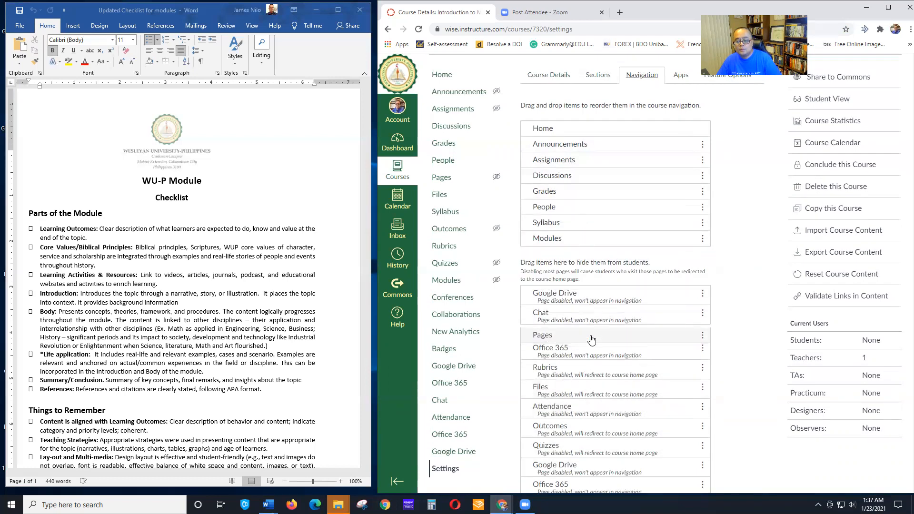
# Hide People, Discussions, Assignments and Announcements from students, leaving Home, Grades, Syllabus and Modules in the navigation
pyautogui.moveTo(593, 206); pyautogui.dragTo(593, 356)
pyautogui.moveTo(576, 177); pyautogui.dragTo(602, 376)
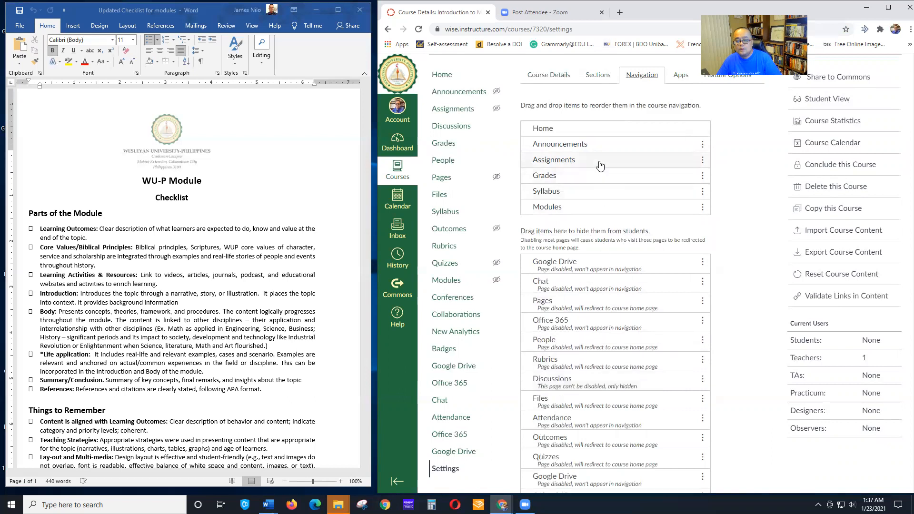
pyautogui.moveTo(599, 165); pyautogui.dragTo(595, 333)
pyautogui.moveTo(592, 145); pyautogui.dragTo(590, 291)
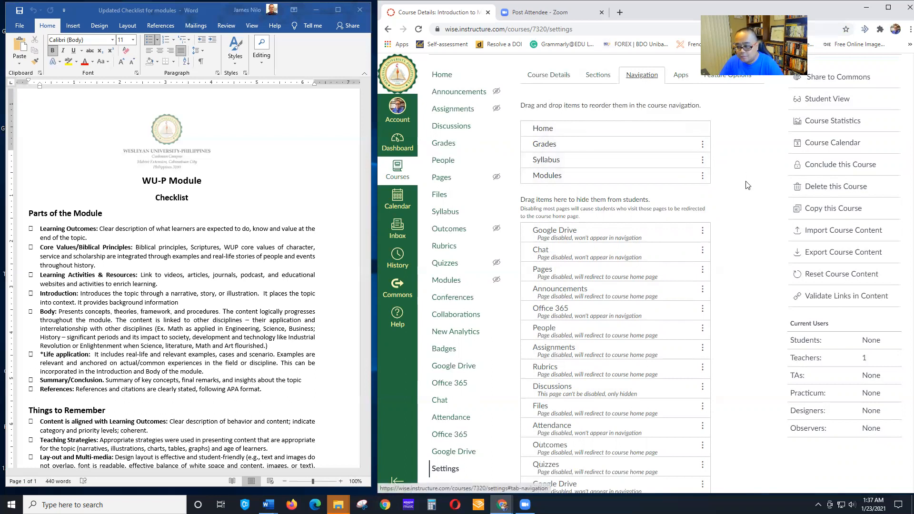
# Check the visible and hidden navigation items, save the course navigation, and open the course home
pyautogui.scroll(-4, 742, 281)
pyautogui.scroll(5, 714, 328)
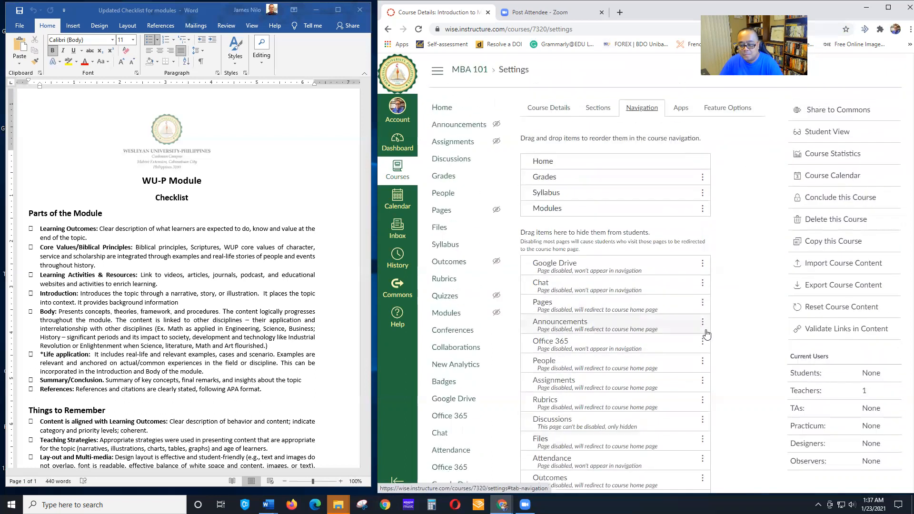
pyautogui.scroll(-4, 706, 334)
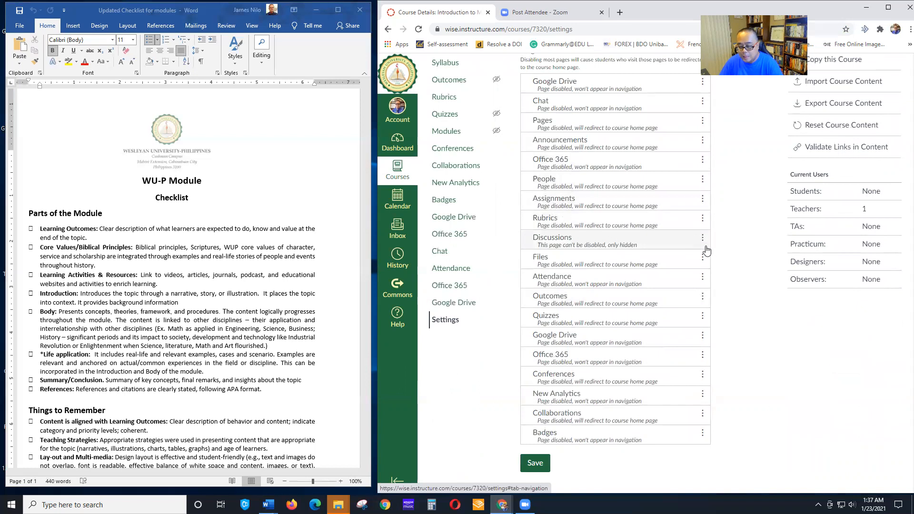
pyautogui.scroll(3, 686, 216)
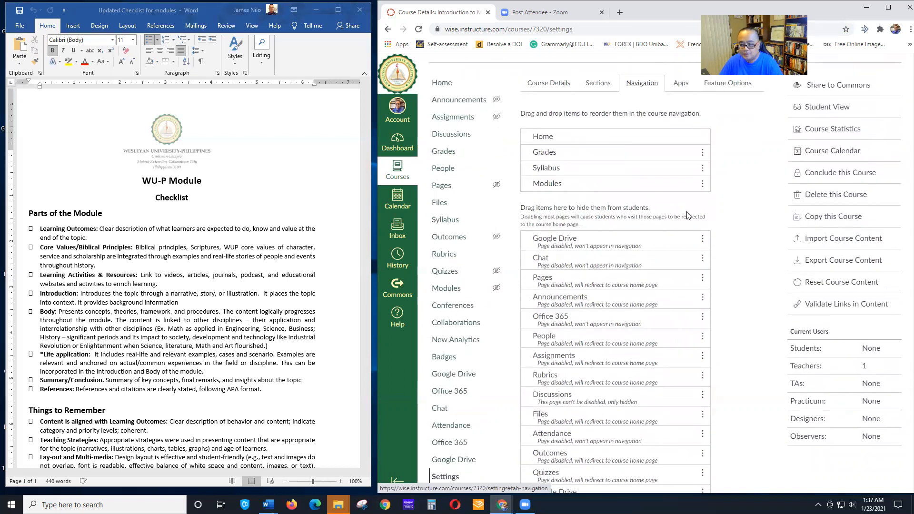
pyautogui.scroll(1, 686, 215)
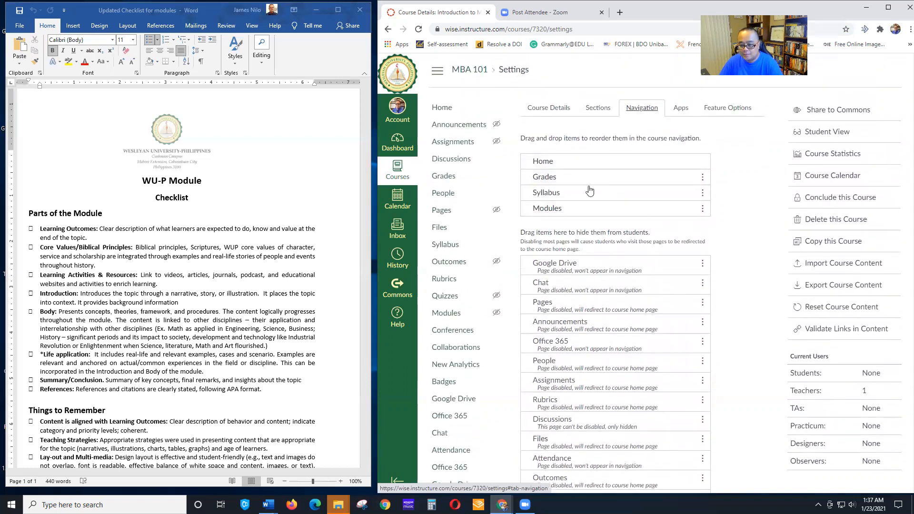
pyautogui.scroll(-4, 738, 228)
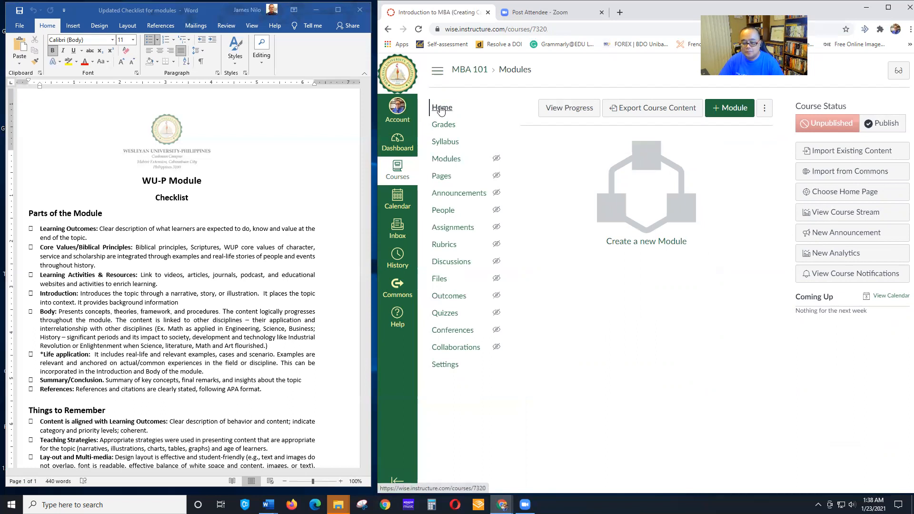
# Add a new course page with the title "Course Homepage"
pyautogui.click(445, 177)
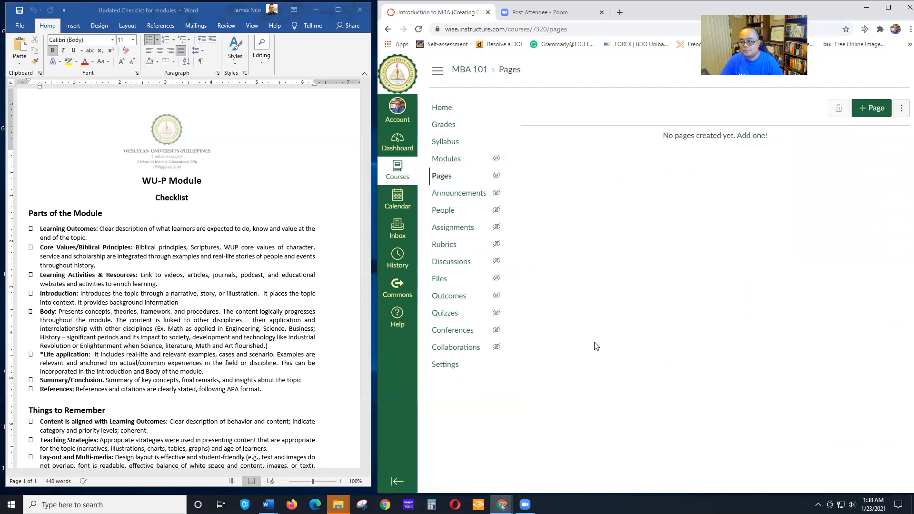
pyautogui.click(866, 110)
pyautogui.click(564, 113)
pyautogui.write('Course Homepage')
# Write "Welcome to Introduction to MBA (Creating Canvas) | MBA 101." as the first line of the page body
pyautogui.click(580, 215)
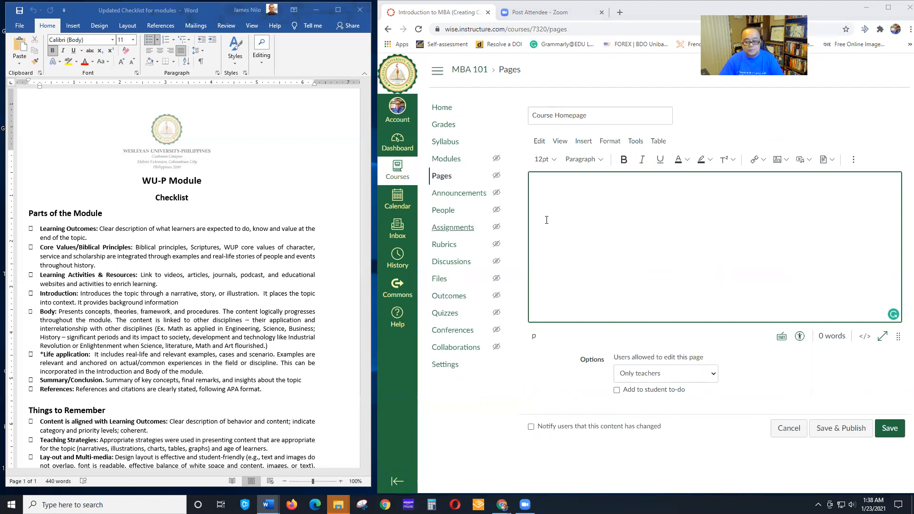
pyautogui.click(595, 202)
pyautogui.write('Welcome')
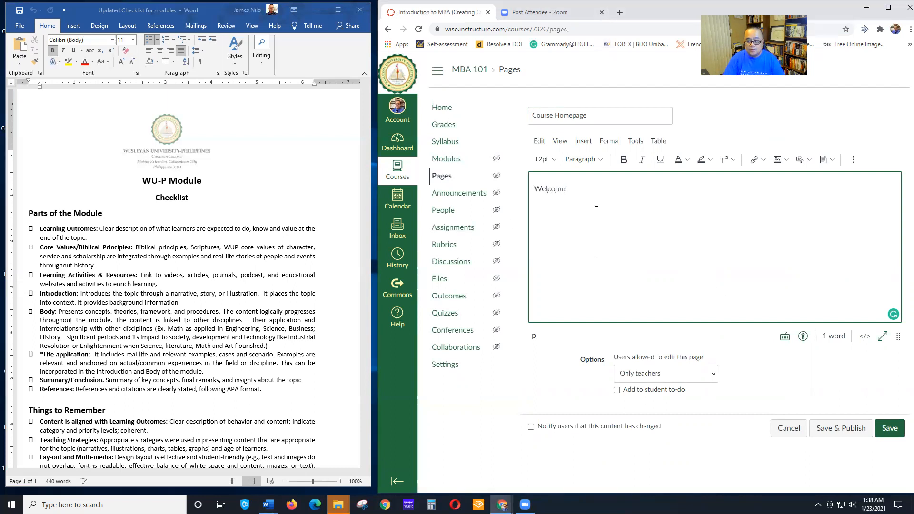
pyautogui.write(' to')
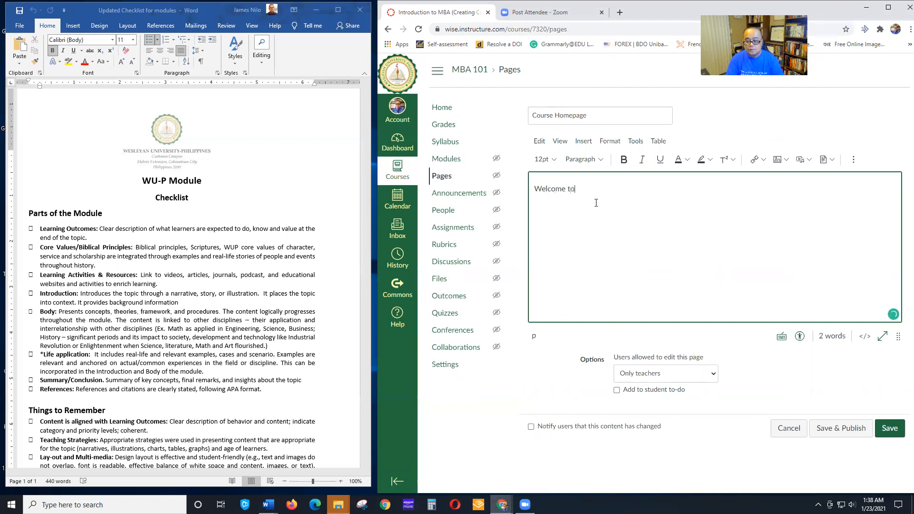
pyautogui.write(' Introduction to')
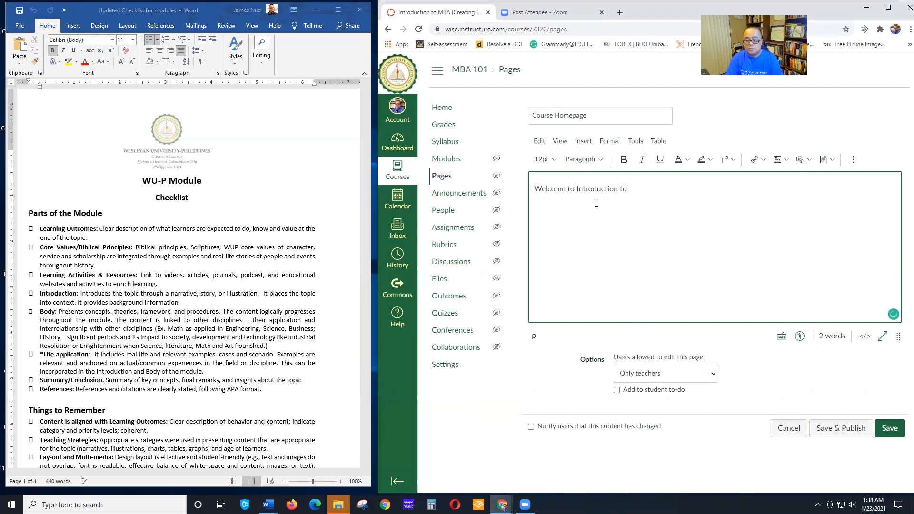
pyautogui.write(' MBA (')
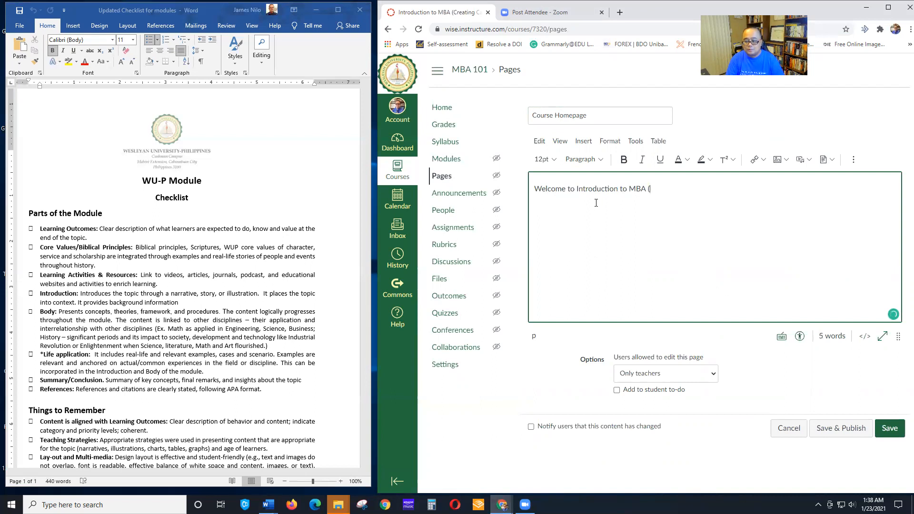
pyautogui.write('Creating Canvas) | MBA 101.')
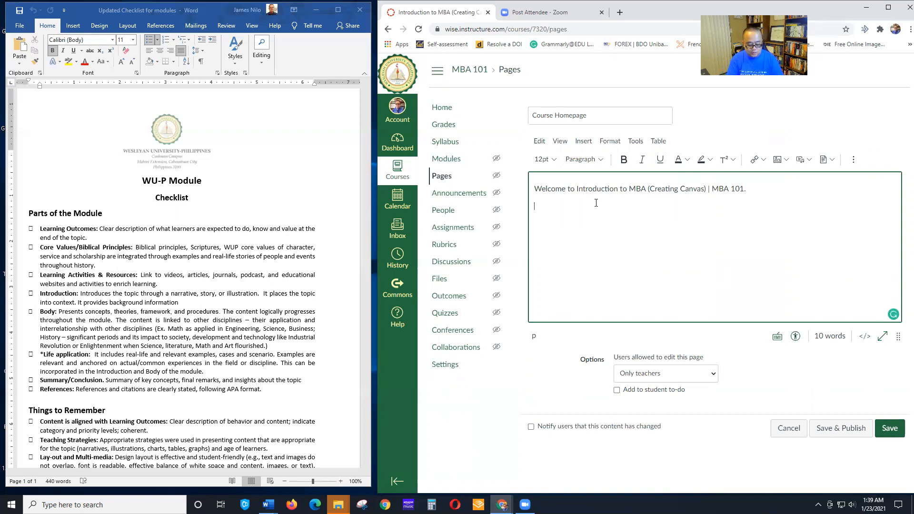
# Add the schedule line "Saturday, 1:00 pm - 3:00 pm" under the welcome line and paste the prepared welcome message, poem and navigation tip below it
pyautogui.press('Return')
pyautogui.write('Saturday, 1:00 pm- 3:00 pm')
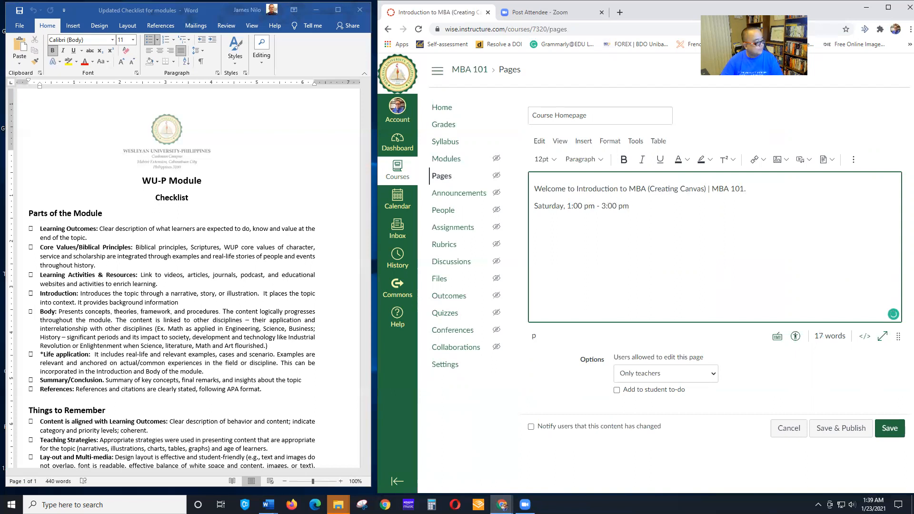
pyautogui.hotkey('alt', 'Tab')
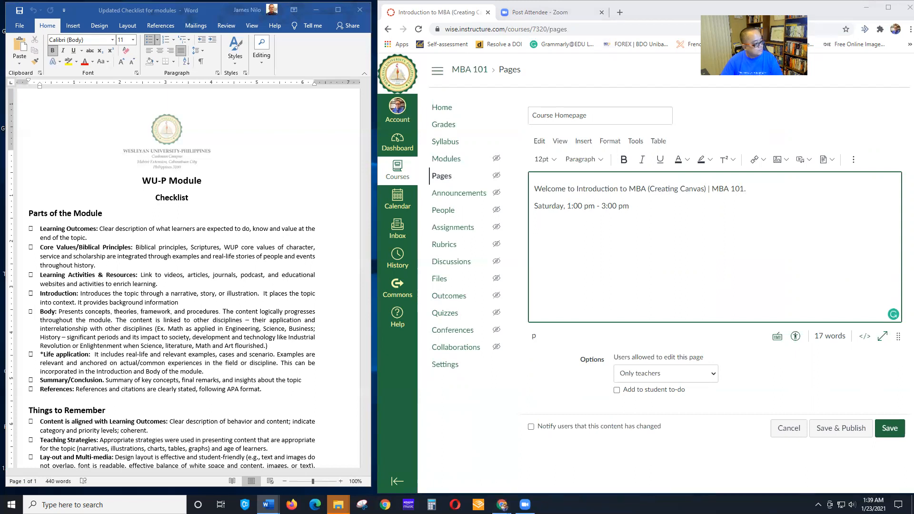
pyautogui.click(587, 236)
pyautogui.hotkey('ctrl', 'v')
pyautogui.scroll(5, 641, 250)
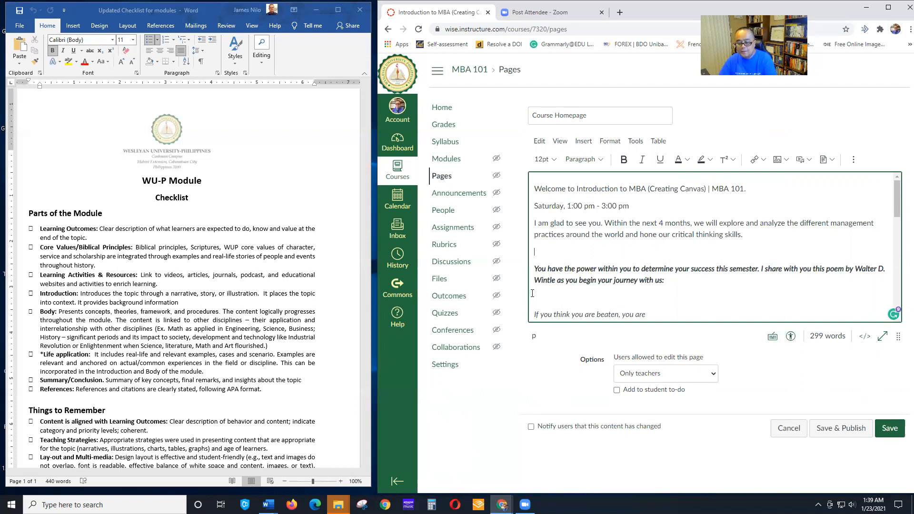
# Remove the extra blank lines around the poem, the Navigation Tip section and the contact paragraph in the page body
pyautogui.press('Delete')
pyautogui.press('Delete')
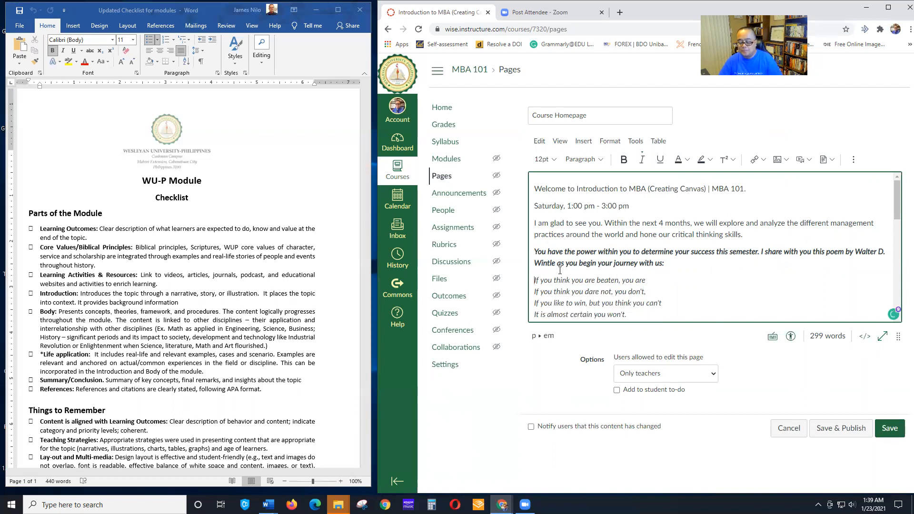
pyautogui.scroll(-1, 679, 271)
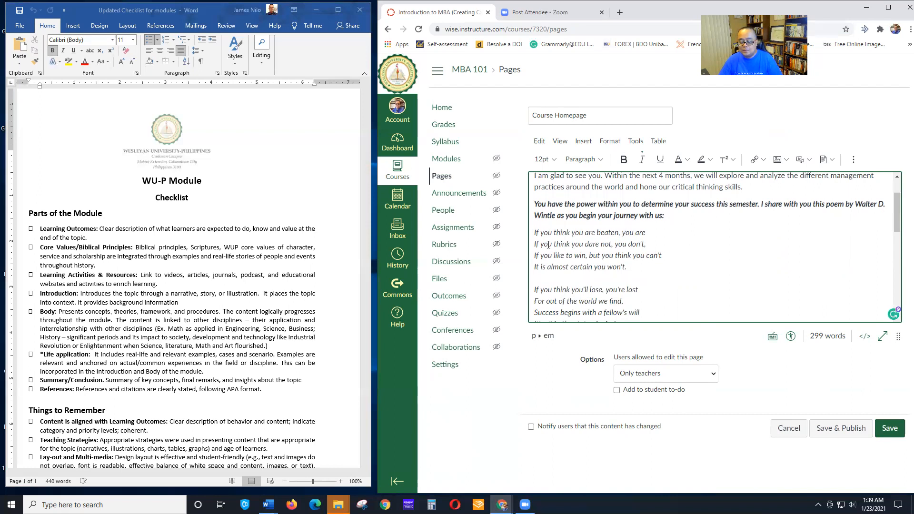
pyautogui.scroll(-1, 547, 244)
pyautogui.scroll(-3, 583, 245)
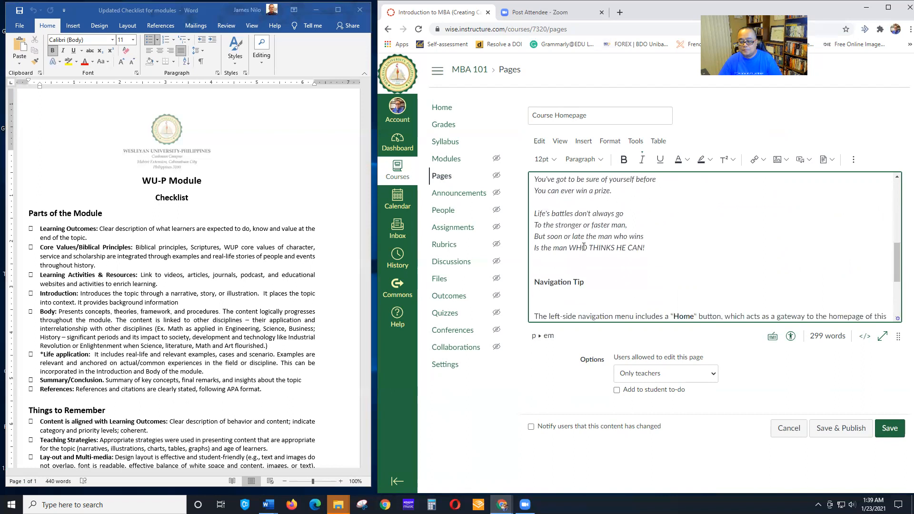
pyautogui.click(538, 270)
pyautogui.press('Delete')
pyautogui.click(545, 281)
pyautogui.press('Delete')
pyautogui.scroll(-2, 623, 274)
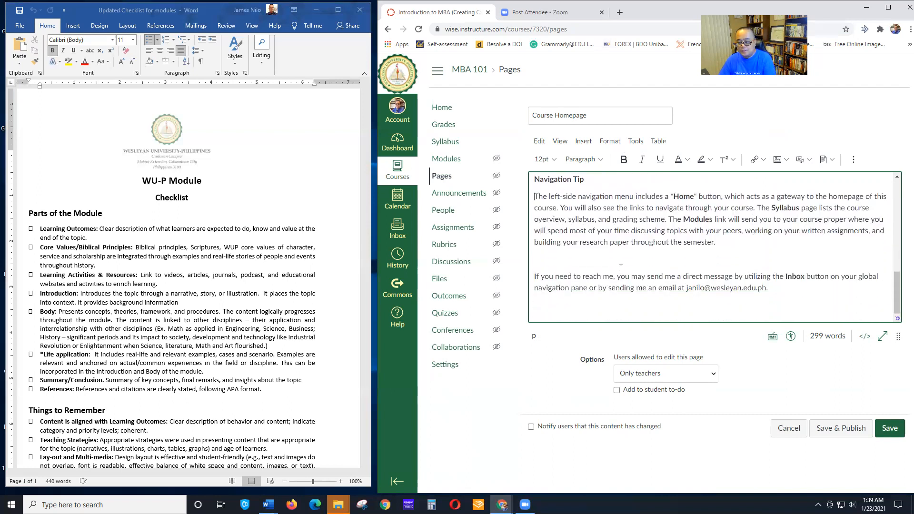
pyautogui.press('BackSpace')
pyautogui.click(544, 304)
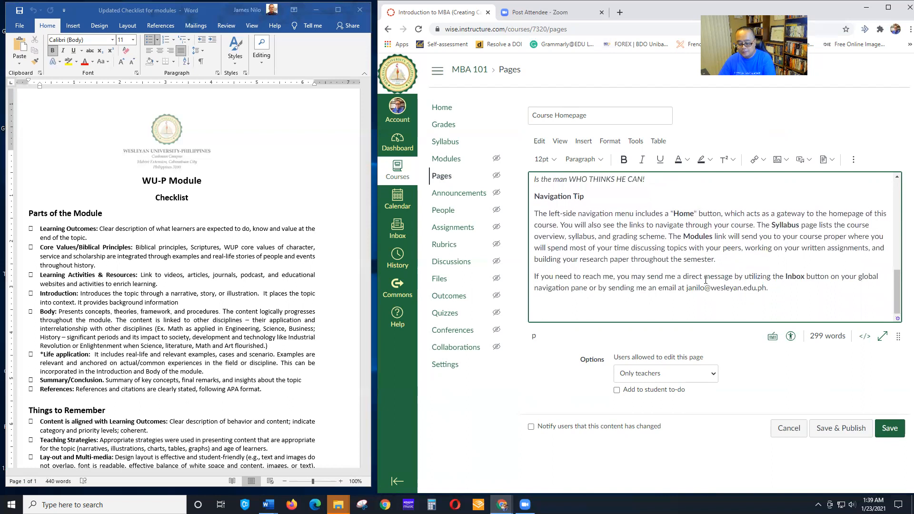
pyautogui.press('BackSpace')
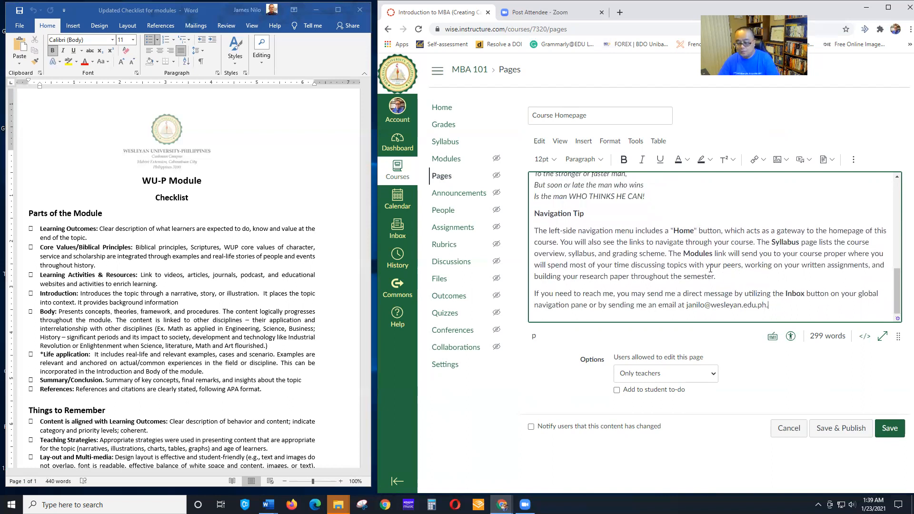
pyautogui.scroll(1, 571, 262)
pyautogui.scroll(-1, 571, 261)
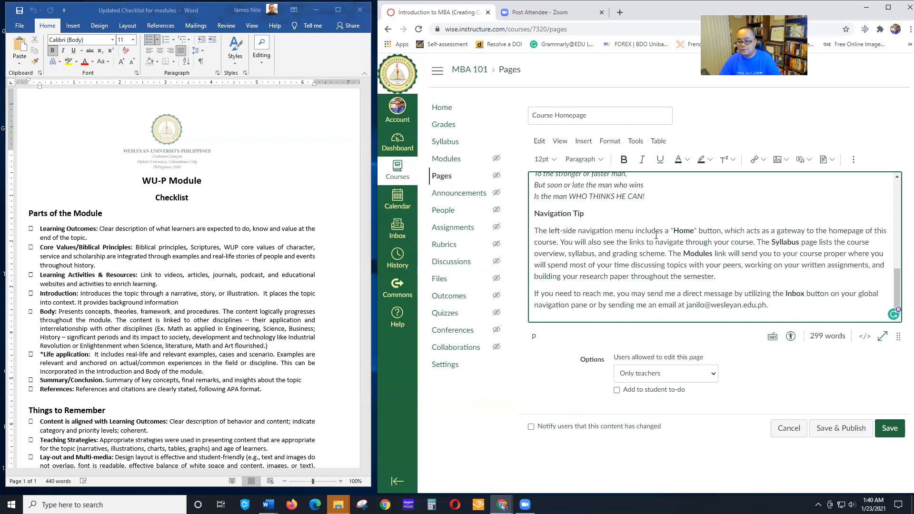
# Insert Header sample.png from the computer as an embedded image on a new line above the welcome line
pyautogui.scroll(5, 659, 236)
pyautogui.scroll(2, 662, 237)
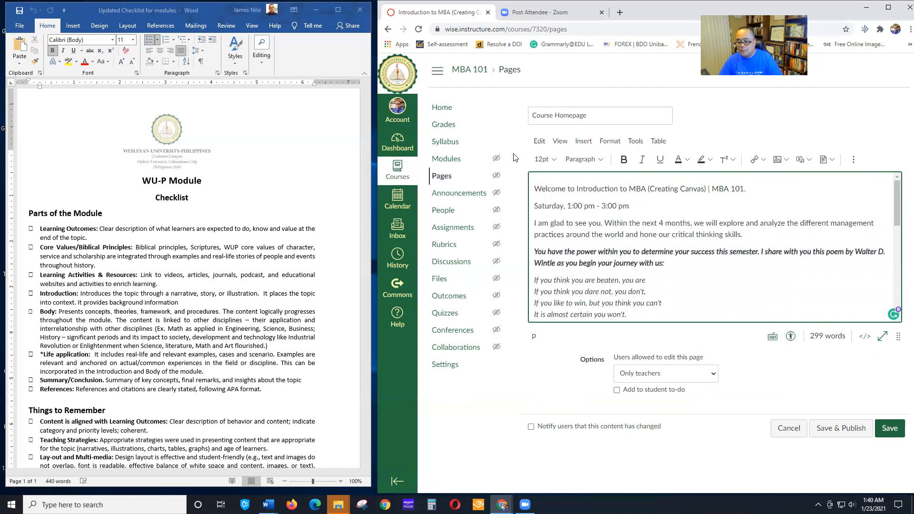
pyautogui.click(534, 188)
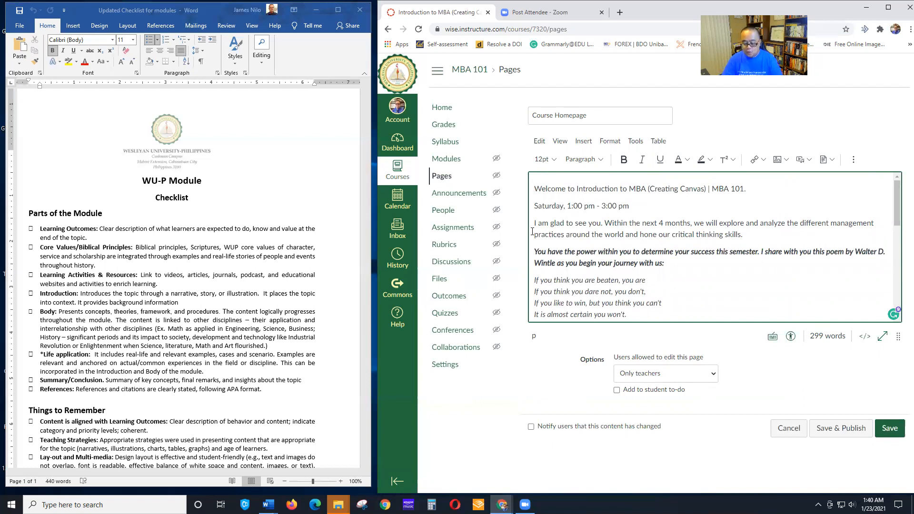
pyautogui.press('Return')
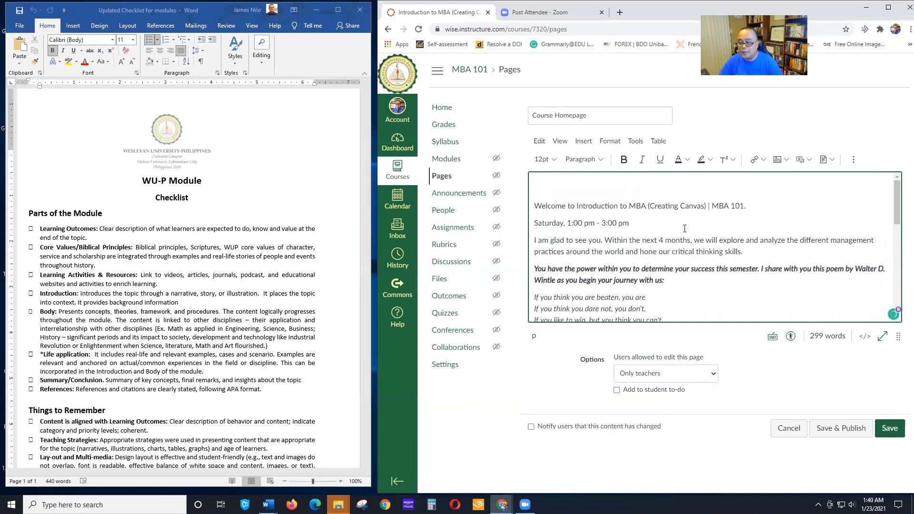
pyautogui.click(777, 161)
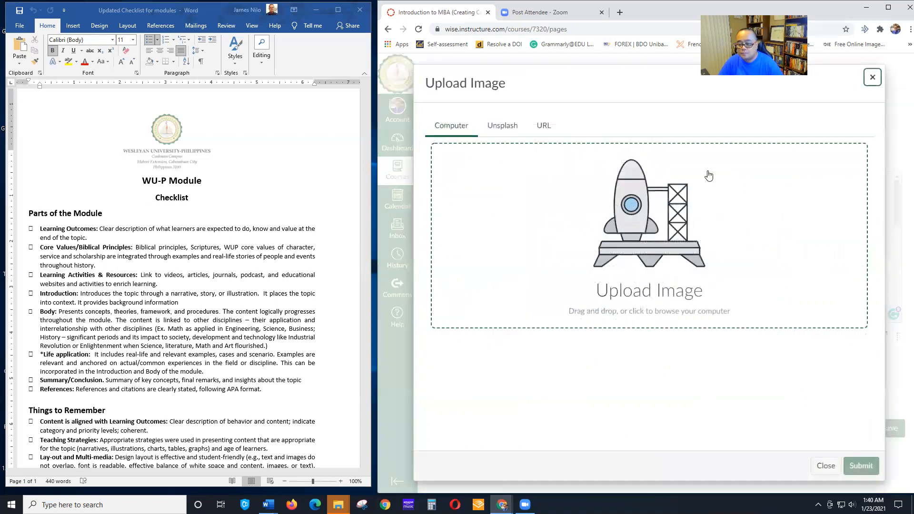
pyautogui.click(614, 214)
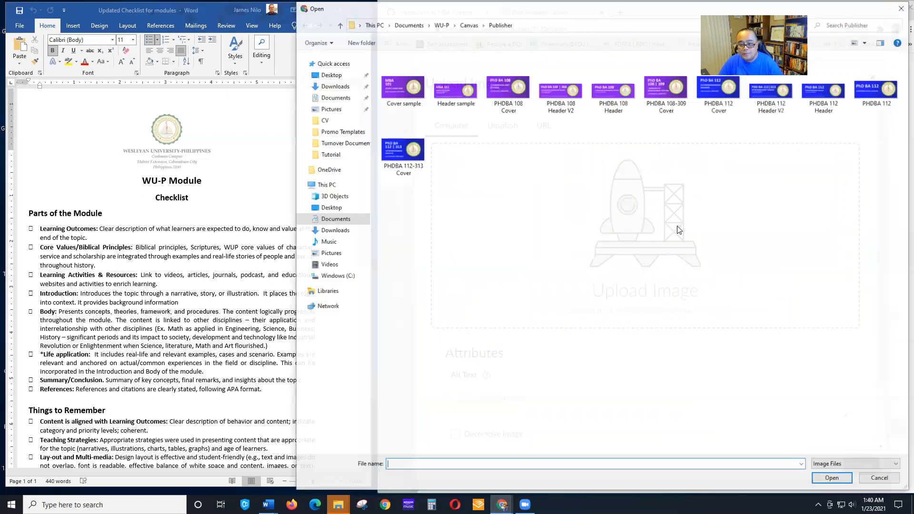
pyautogui.click(458, 95)
pyautogui.click(831, 480)
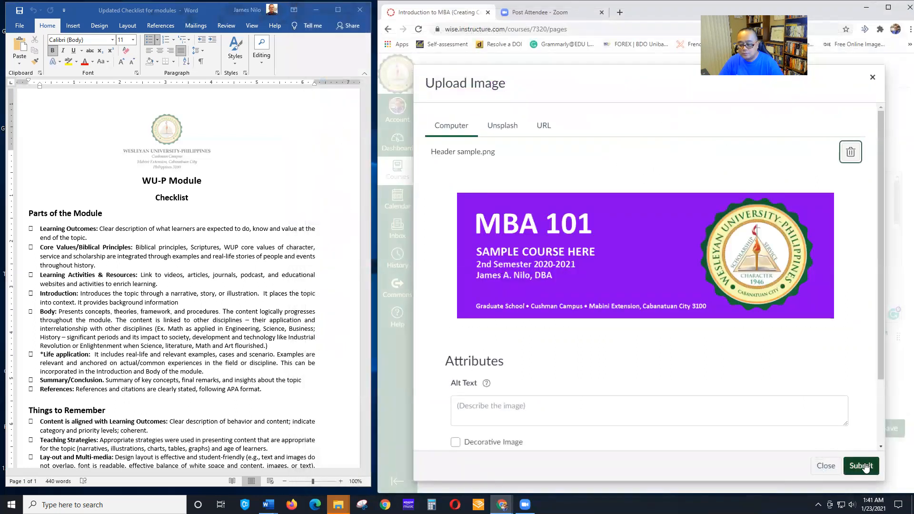
pyautogui.scroll(-2, 837, 428)
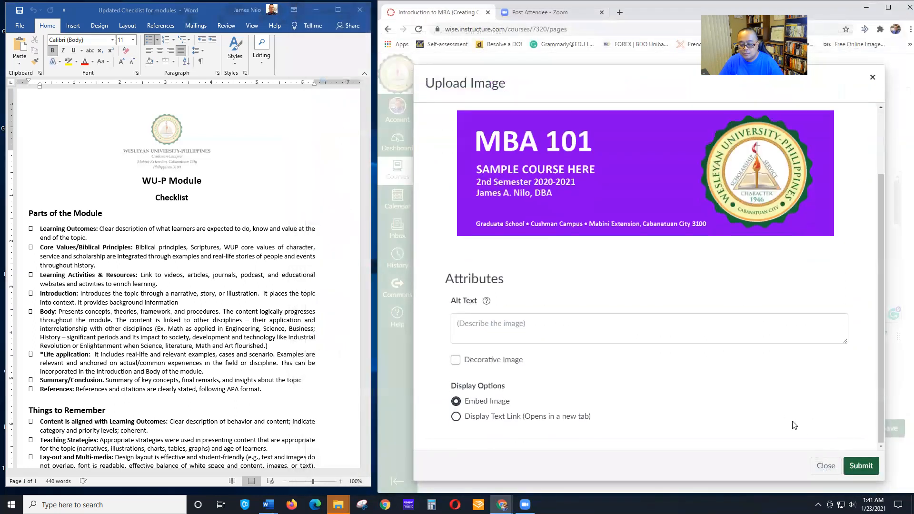
pyautogui.click(861, 466)
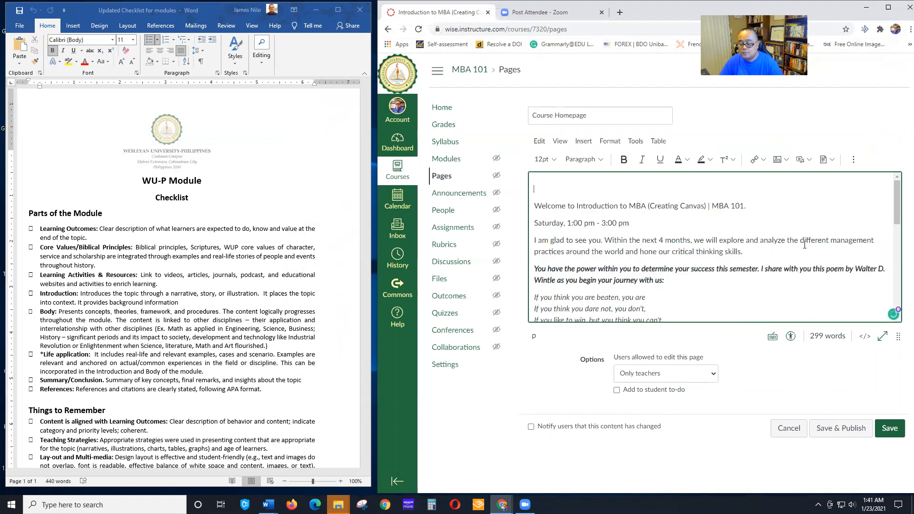
# Save and publish the Course Homepage page, and look through the published content
pyautogui.scroll(-2, 817, 244)
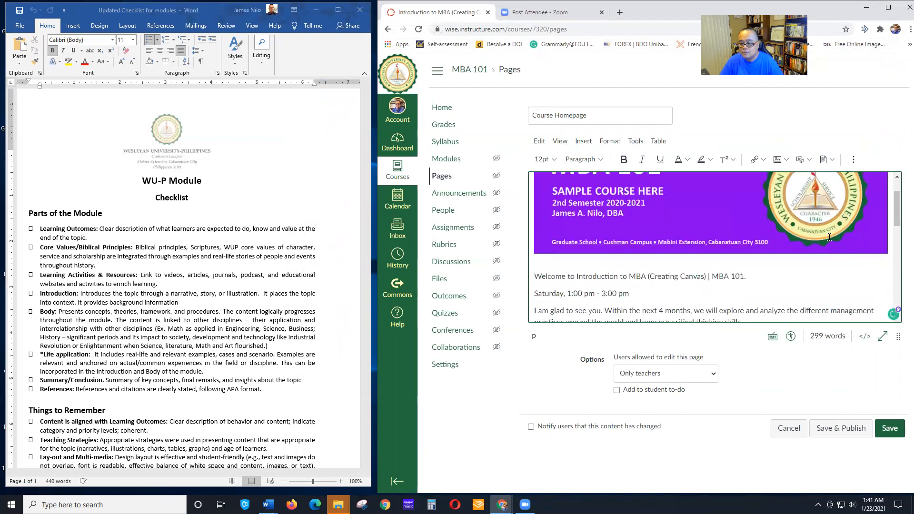
pyautogui.scroll(-5, 846, 248)
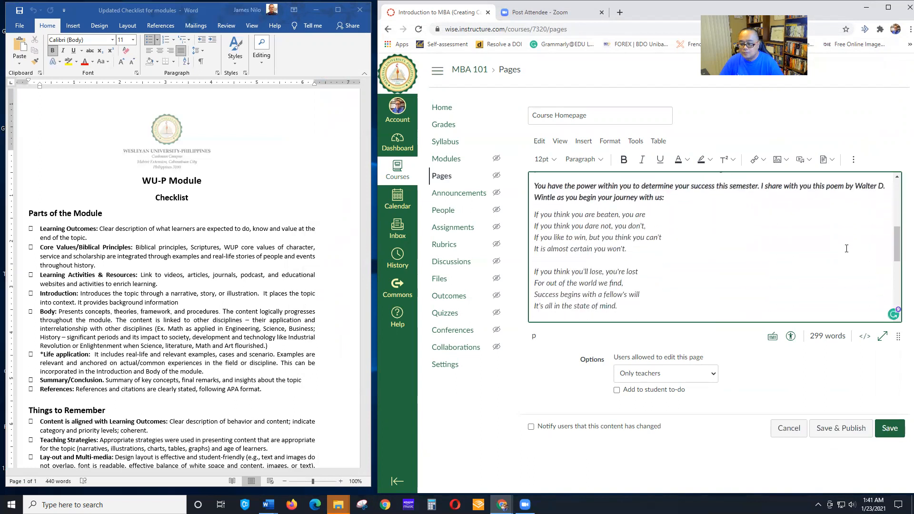
pyautogui.click(850, 429)
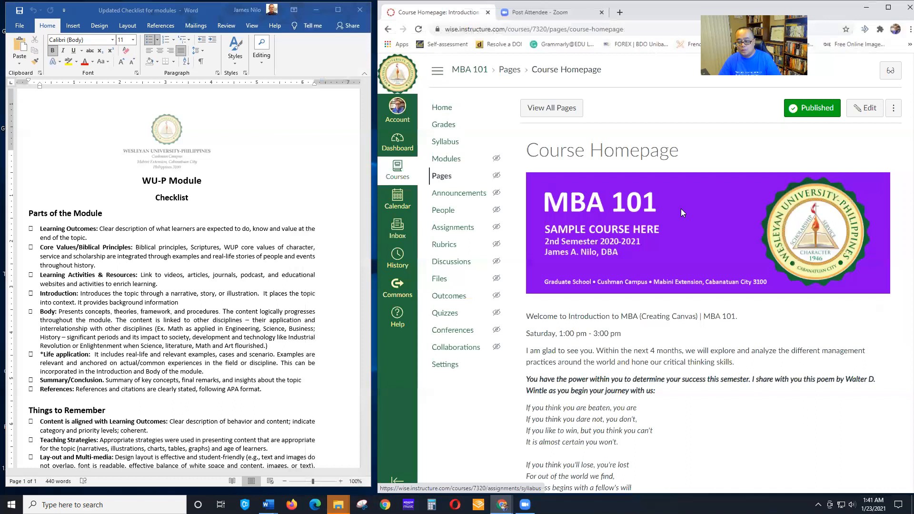
pyautogui.scroll(-1, 666, 380)
pyautogui.scroll(-5, 666, 379)
pyautogui.scroll(5, 668, 376)
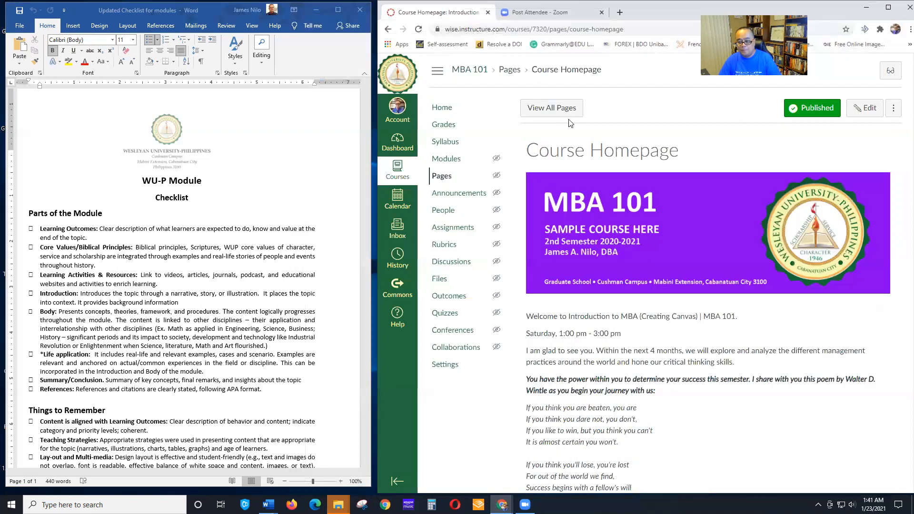
# Set the Course Homepage page as the front page in the course's list of pages
pyautogui.click(443, 109)
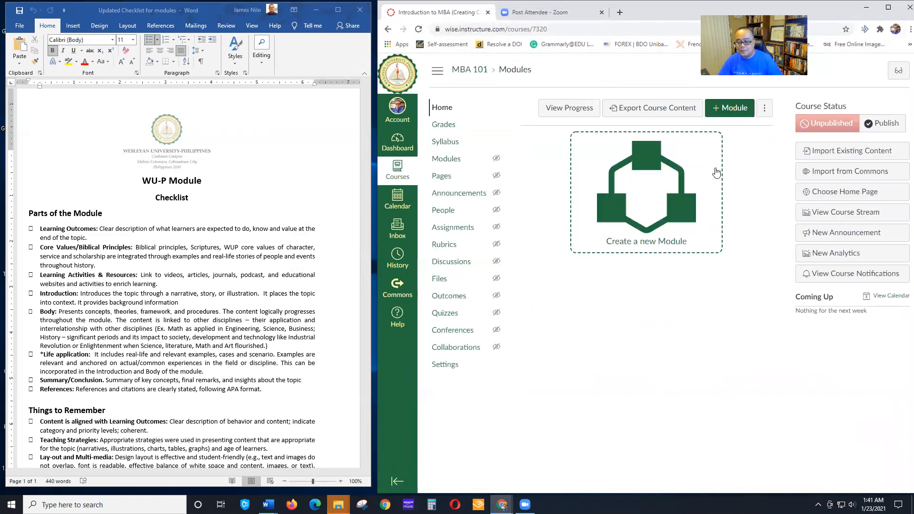
pyautogui.click(440, 177)
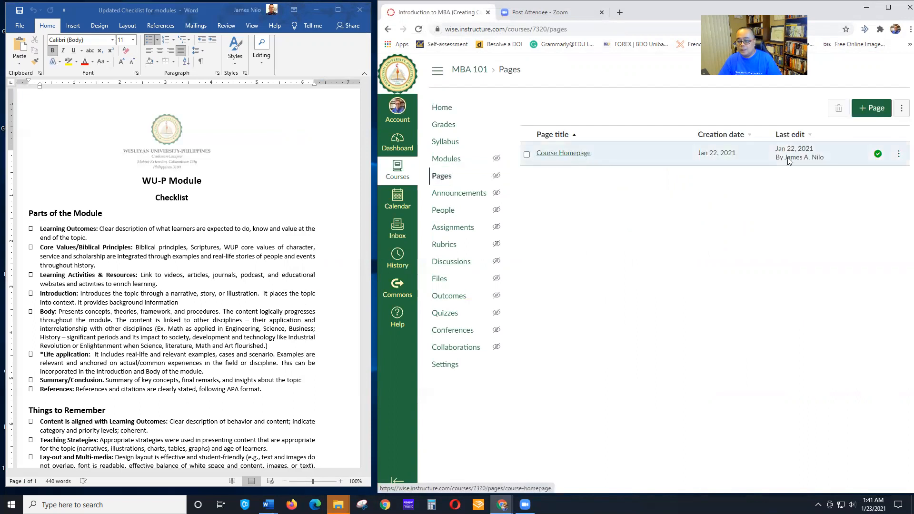
pyautogui.click(898, 157)
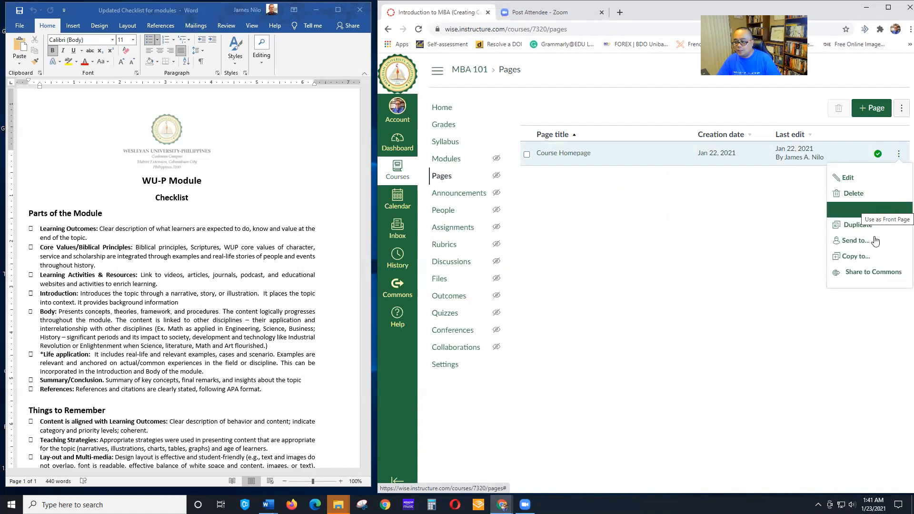
pyautogui.click(885, 210)
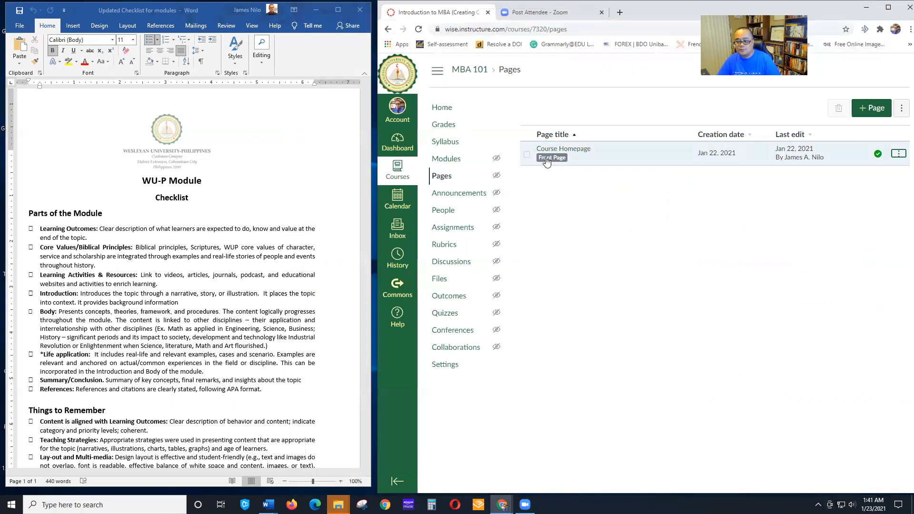
# Set the course home page to display the Pages Front Page, save the choice, and reload the course home
pyautogui.click(442, 108)
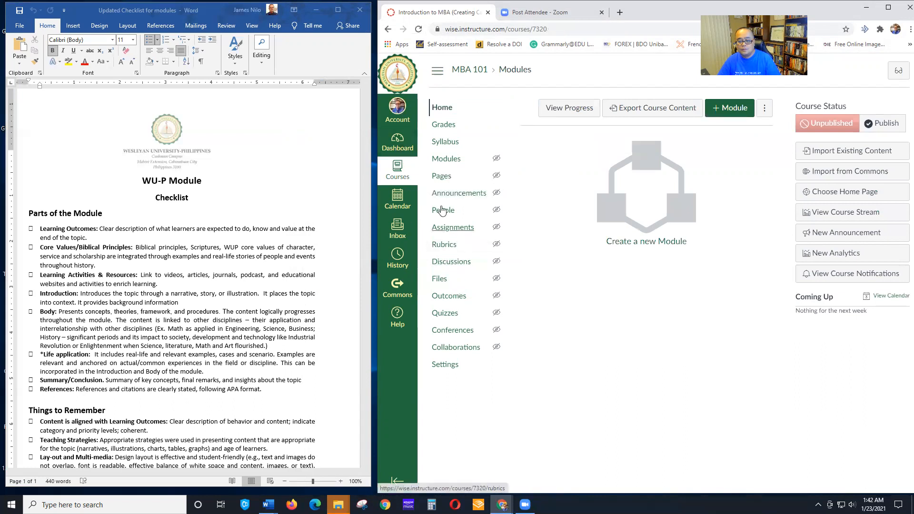
pyautogui.click(443, 176)
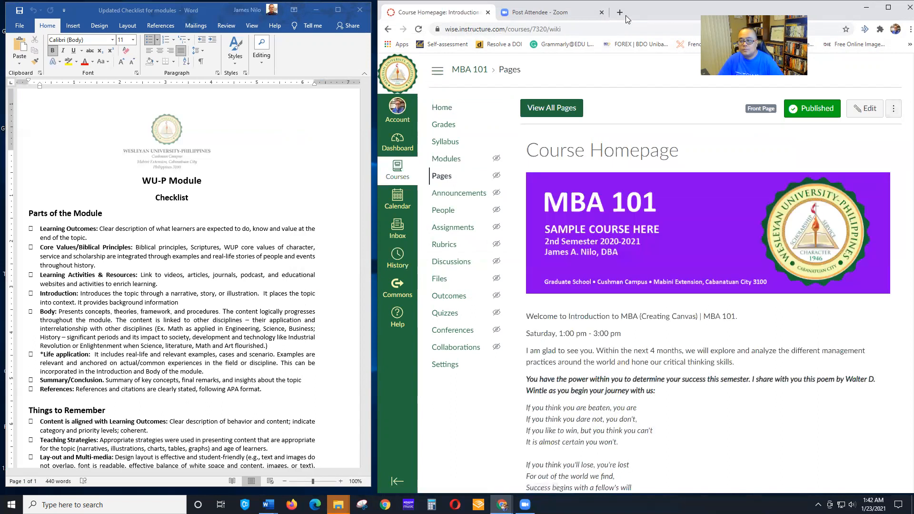
pyautogui.click(441, 107)
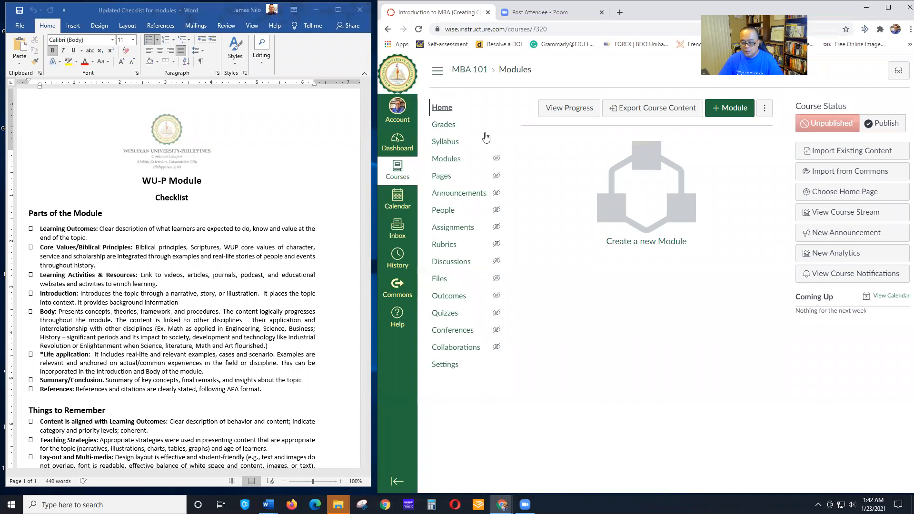
pyautogui.click(850, 193)
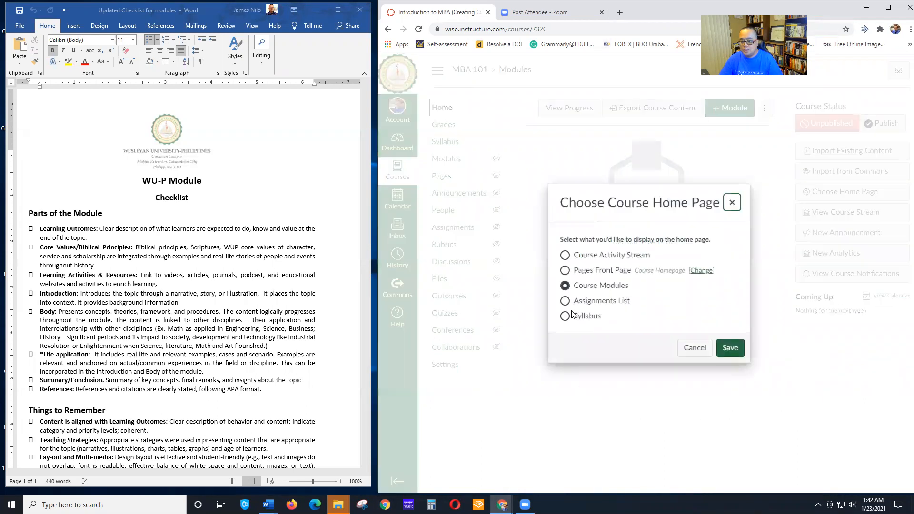
pyautogui.click(565, 270)
pyautogui.click(729, 347)
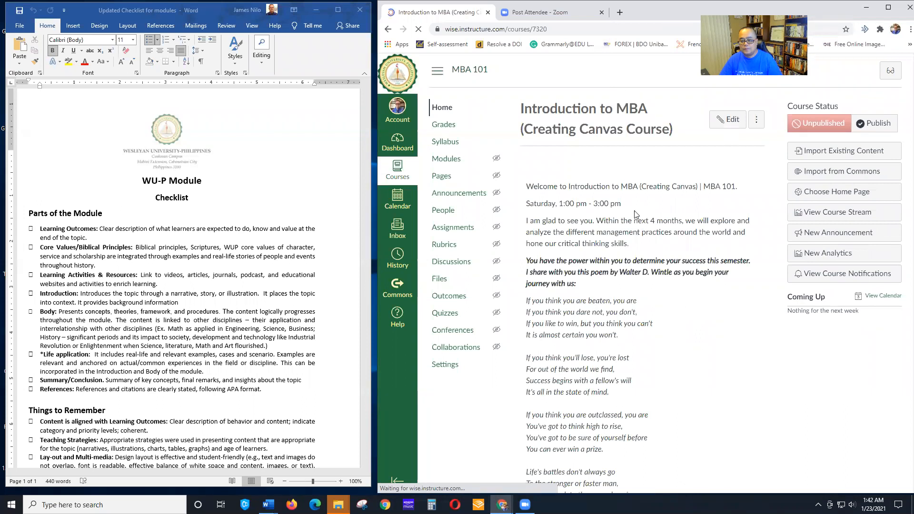
pyautogui.click(439, 108)
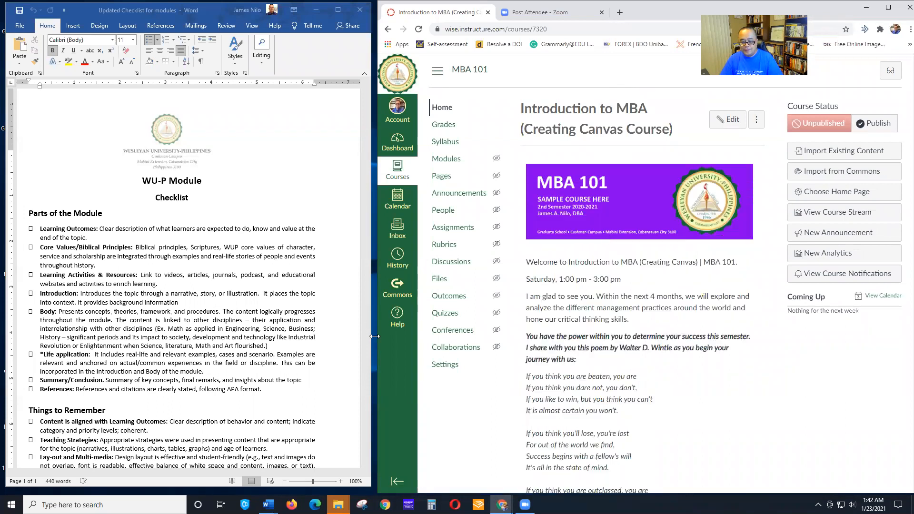
# Widen the browser window slightly and check the visible and hidden navigation items in the course settings
pyautogui.moveTo(375, 336); pyautogui.dragTo(358, 336)
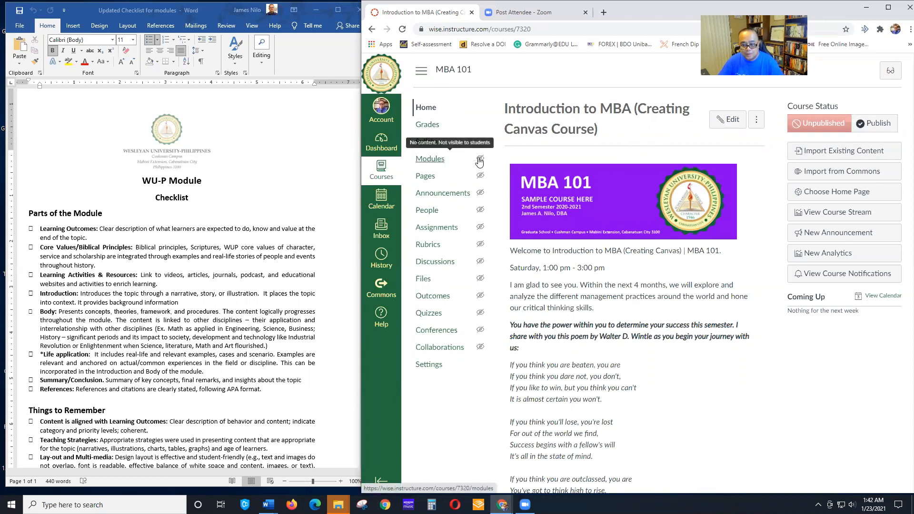
pyautogui.click(429, 365)
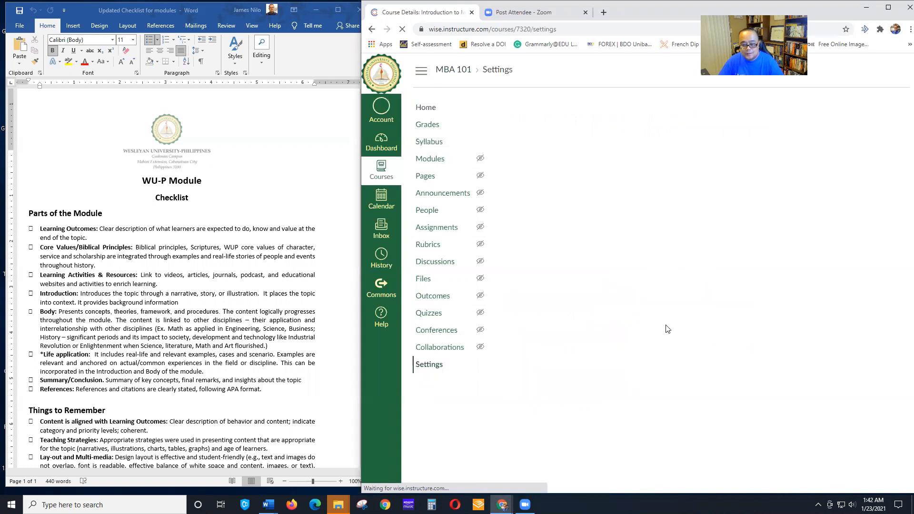
pyautogui.scroll(-2, 673, 322)
pyautogui.scroll(2, 673, 313)
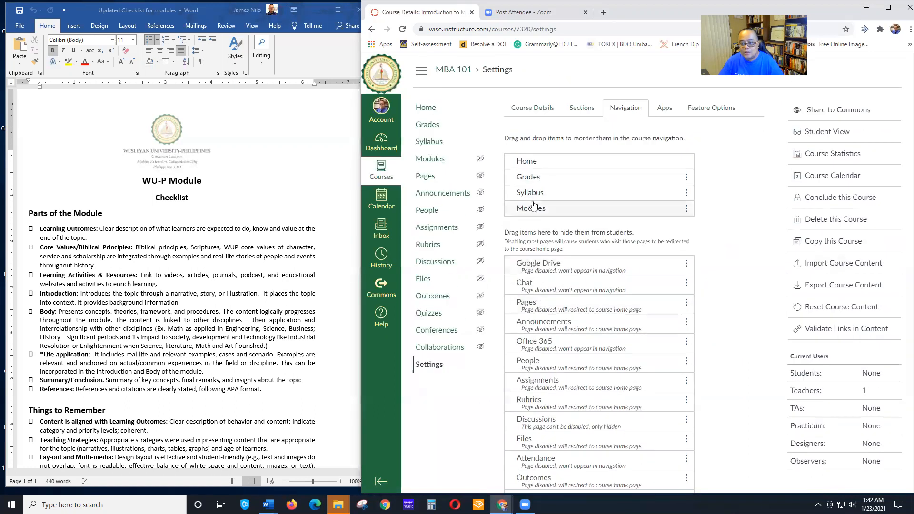
# Check the options offered for the Modules navigation item, and view the course home page
pyautogui.click(686, 210)
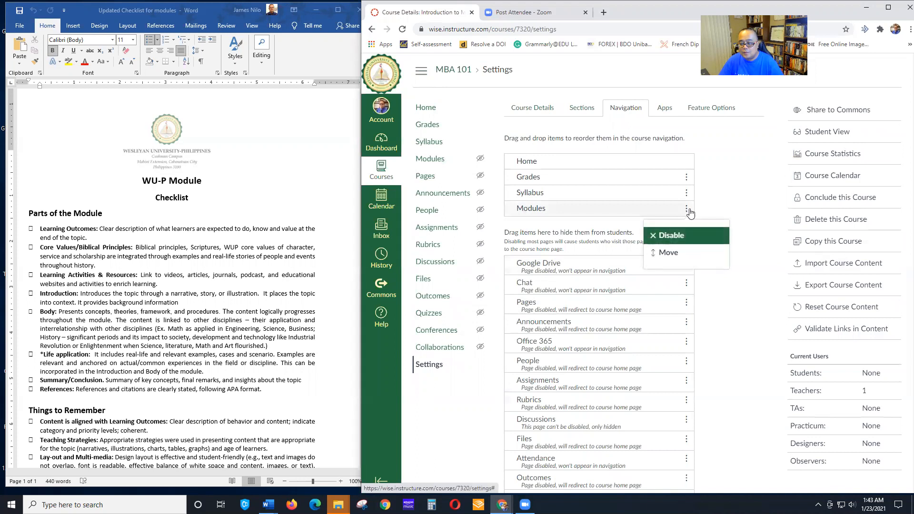
pyautogui.click(719, 203)
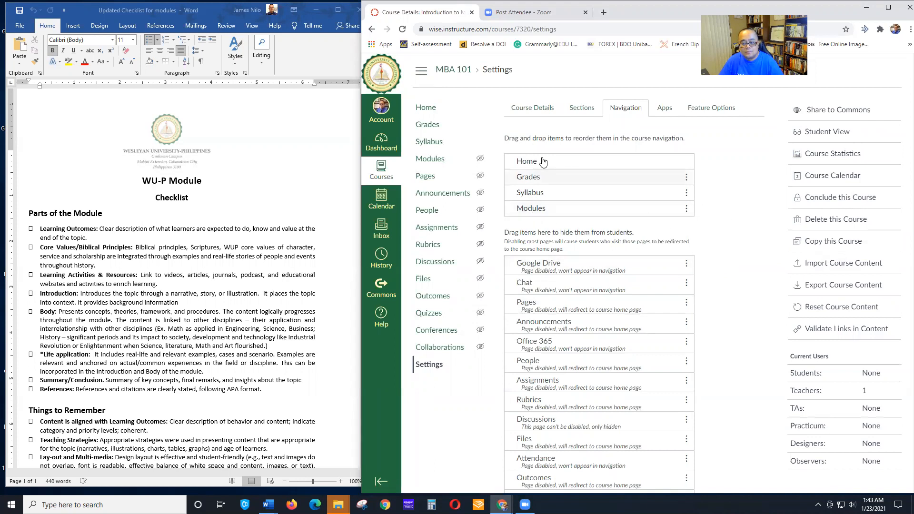
pyautogui.moveTo(480, 163)
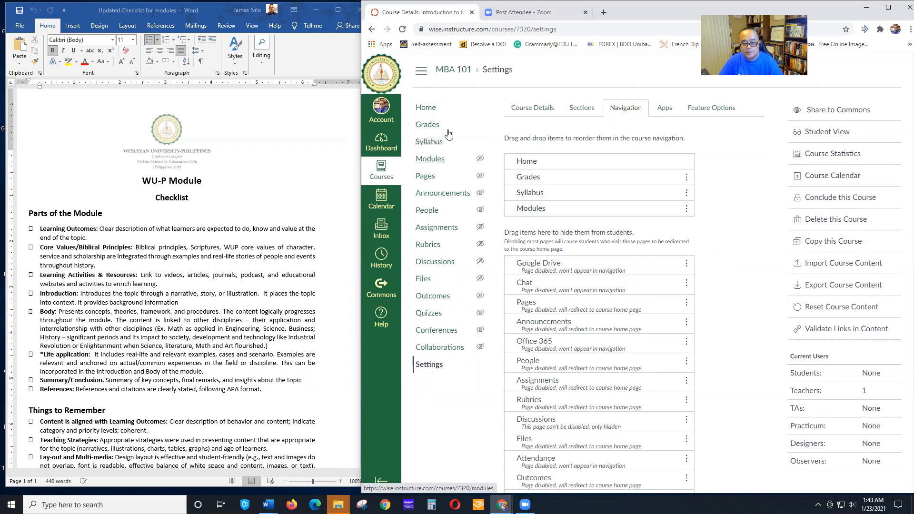
pyautogui.click(423, 108)
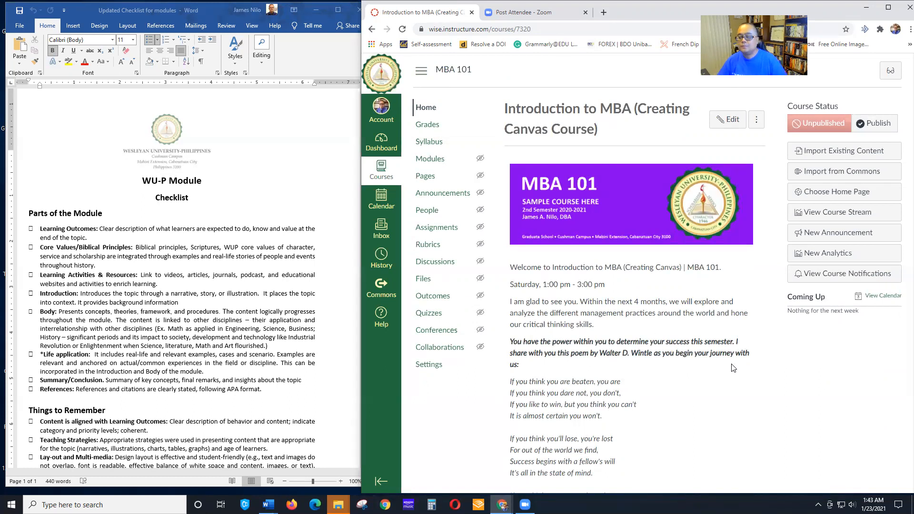
# Open the course syllabus for editing and paste the prepared syllabus text into its description
pyautogui.click(431, 143)
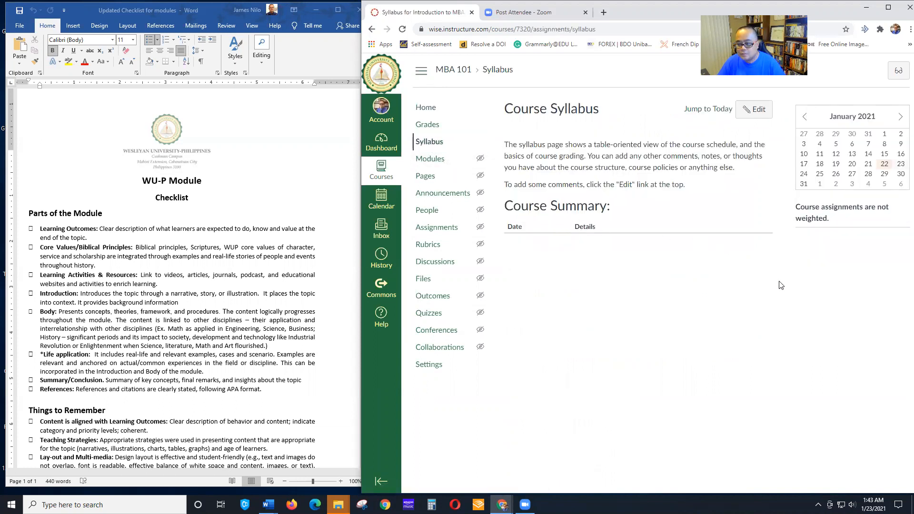
pyautogui.click(758, 111)
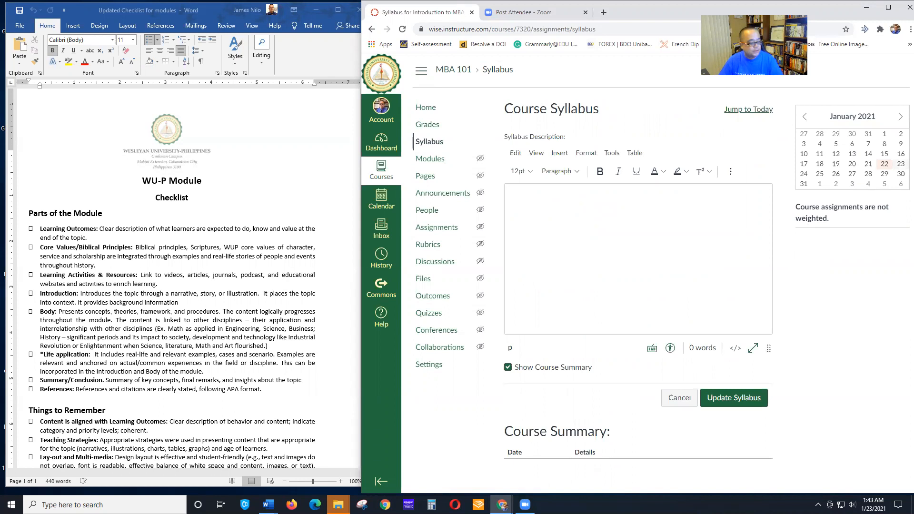
pyautogui.click(285, 191)
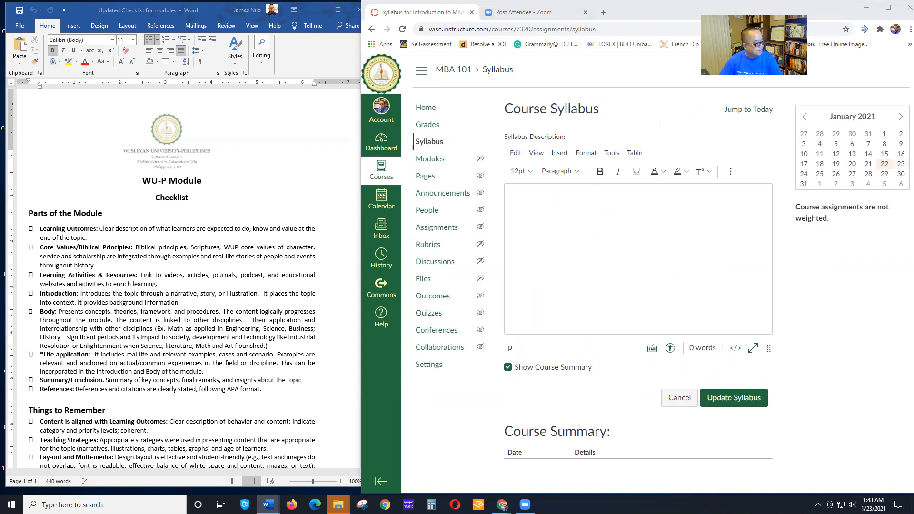
pyautogui.click(579, 244)
pyautogui.hotkey('ctrl', 'v')
pyautogui.scroll(10, 649, 257)
pyautogui.scroll(5, 699, 269)
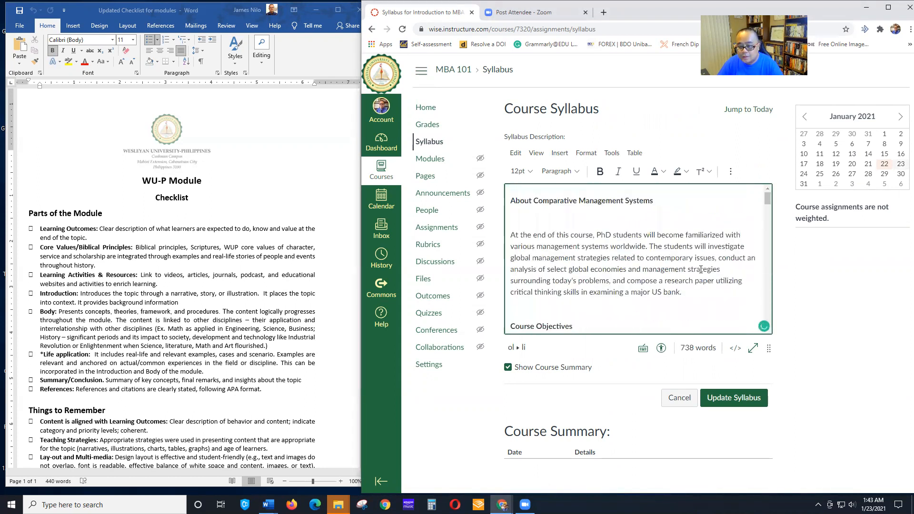
# Change the syllabus's opening heading to "About Introduction to MBA (Creating Canvas)" and remove the blank line beneath it
pyautogui.moveTo(663, 199); pyautogui.dragTo(540, 200)
pyautogui.write('I')
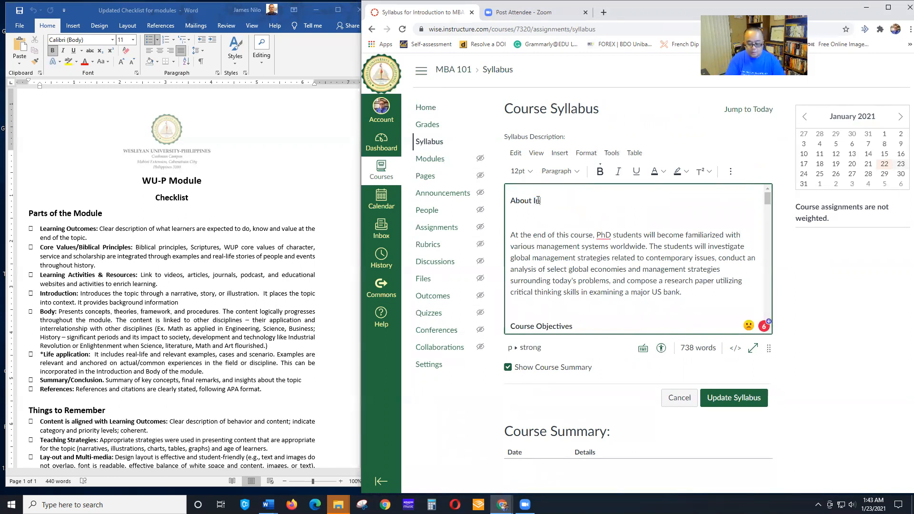
pyautogui.write('ntroduction to MBA')
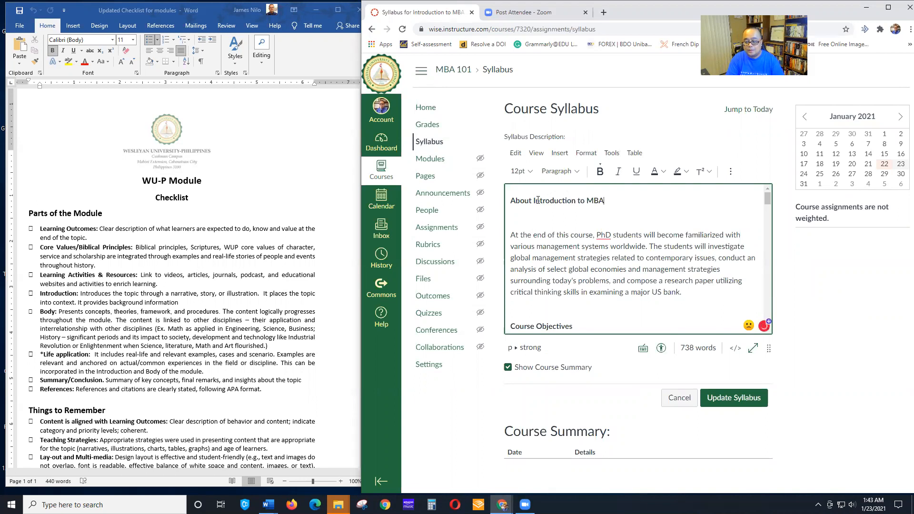
pyautogui.write(' (Creating Canvas)')
pyautogui.press('Down')
pyautogui.press('BackSpace')
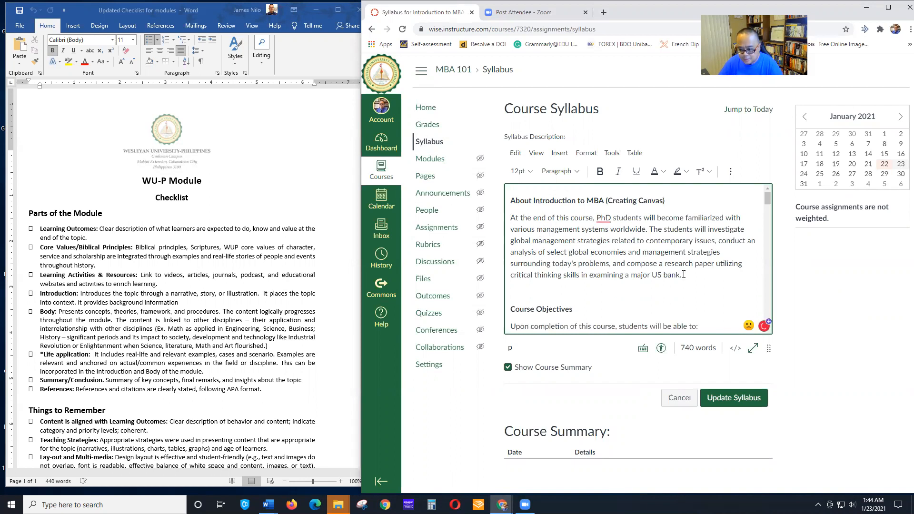
# Review the course description, Course Objectives and Learning Outcomes in the pasted syllabus
pyautogui.moveTo(682, 275); pyautogui.dragTo(506, 210)
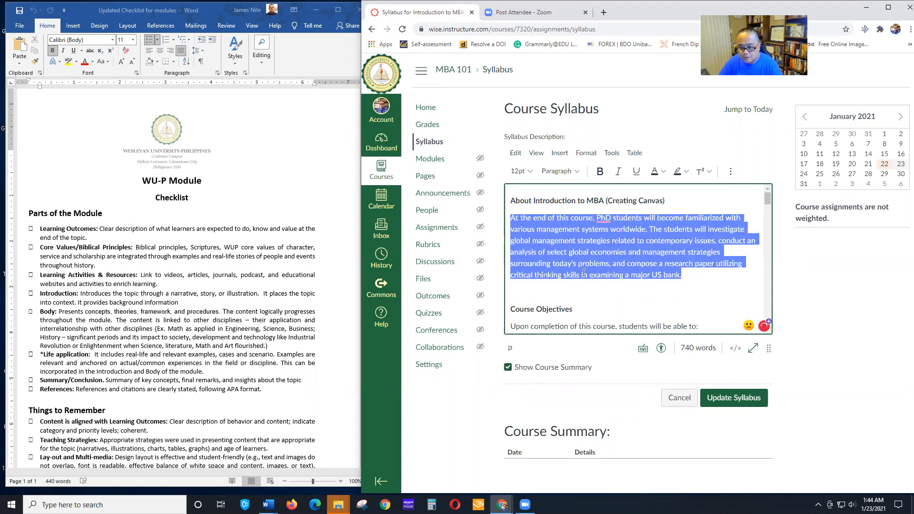
pyautogui.click(520, 308)
pyautogui.scroll(-2, 611, 283)
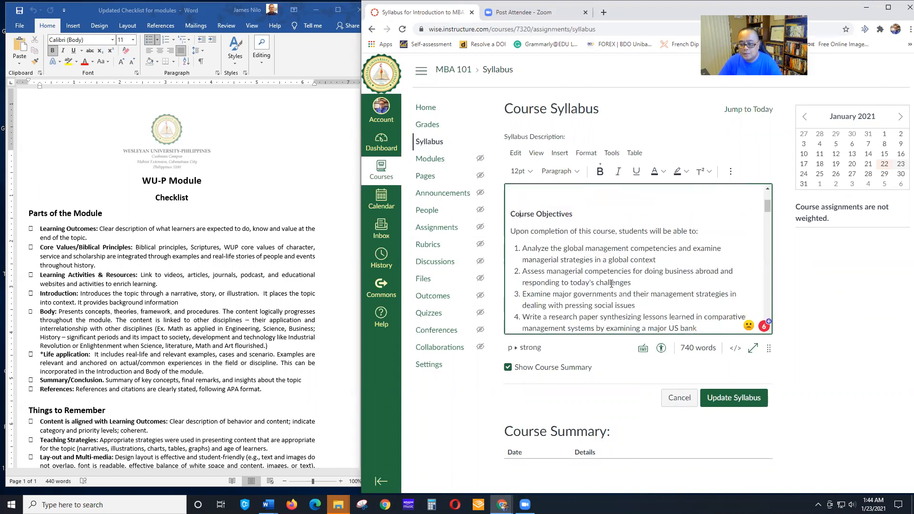
pyautogui.scroll(-3, 536, 232)
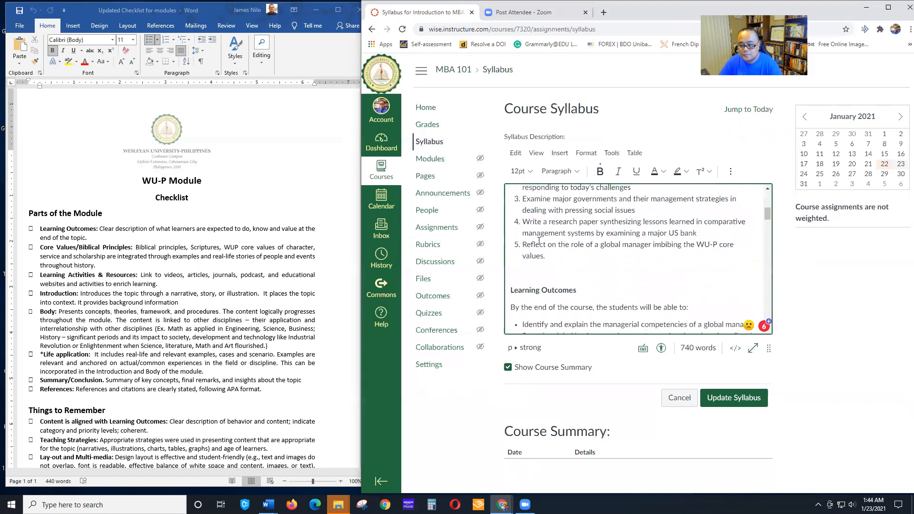
pyautogui.scroll(-4, 546, 253)
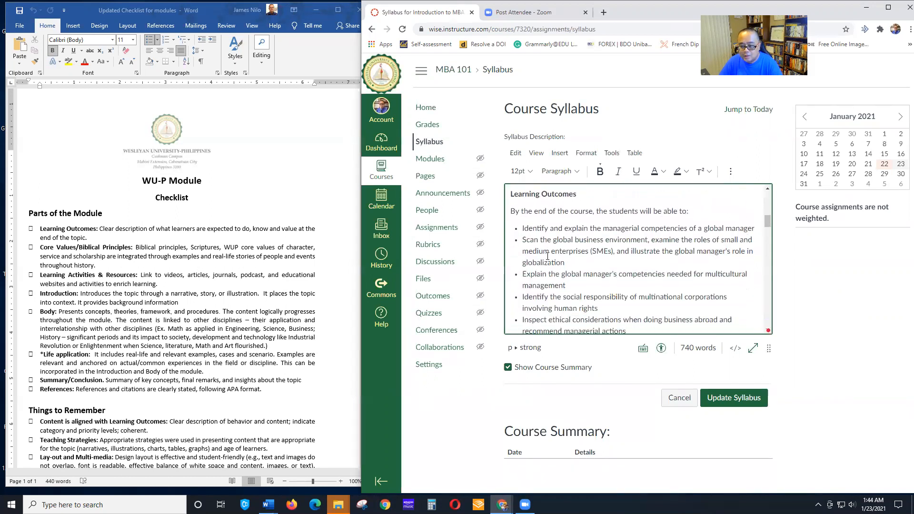
pyautogui.scroll(-4, 561, 263)
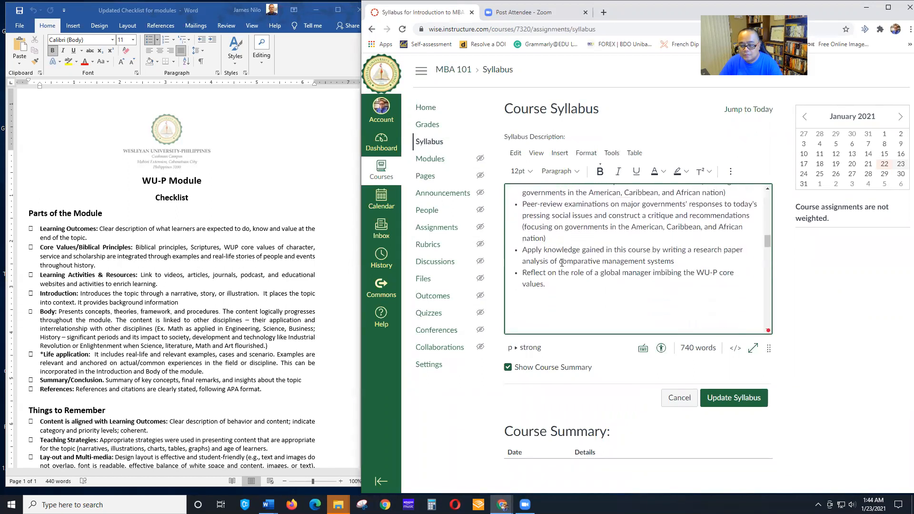
# Remove the extra blank lines between the Learning Outcomes list and the Grading System heading
pyautogui.scroll(3, 553, 245)
pyautogui.click(525, 281)
pyautogui.press('Delete')
pyautogui.press('Delete')
pyautogui.press('Delete')
pyautogui.press('Delete')
pyautogui.press('Delete')
pyautogui.scroll(-2, 573, 285)
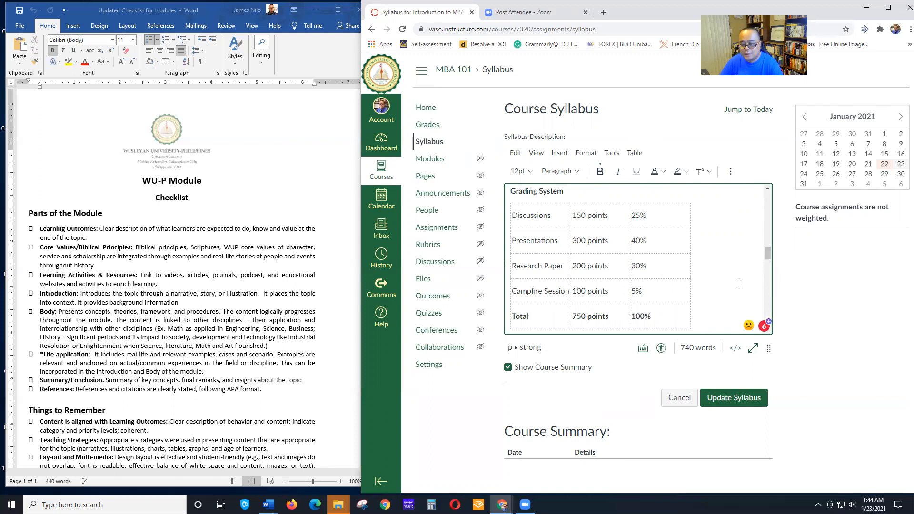
# Remove one blank line between the Grading System points table and the Numerical Grade table
pyautogui.moveTo(769, 251); pyautogui.dragTo(769, 251)
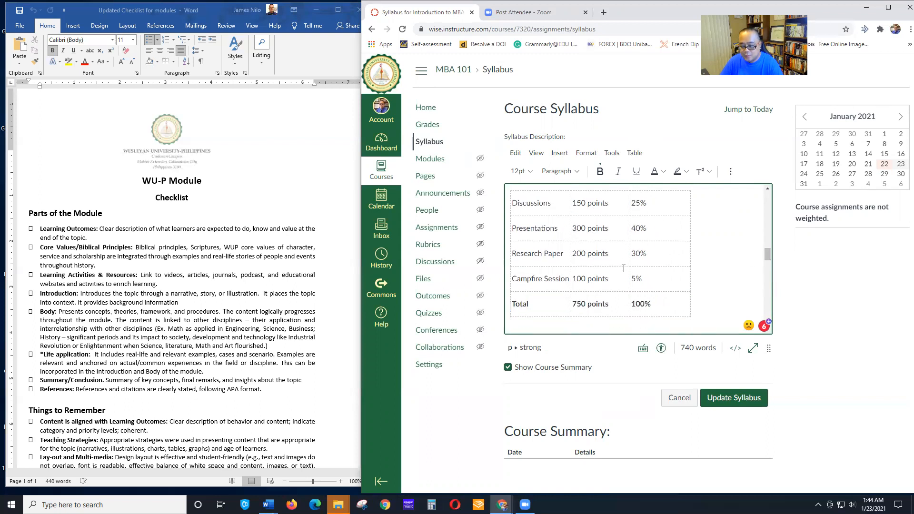
pyautogui.scroll(-1, 656, 256)
pyautogui.scroll(1, 668, 259)
pyautogui.scroll(1, 674, 271)
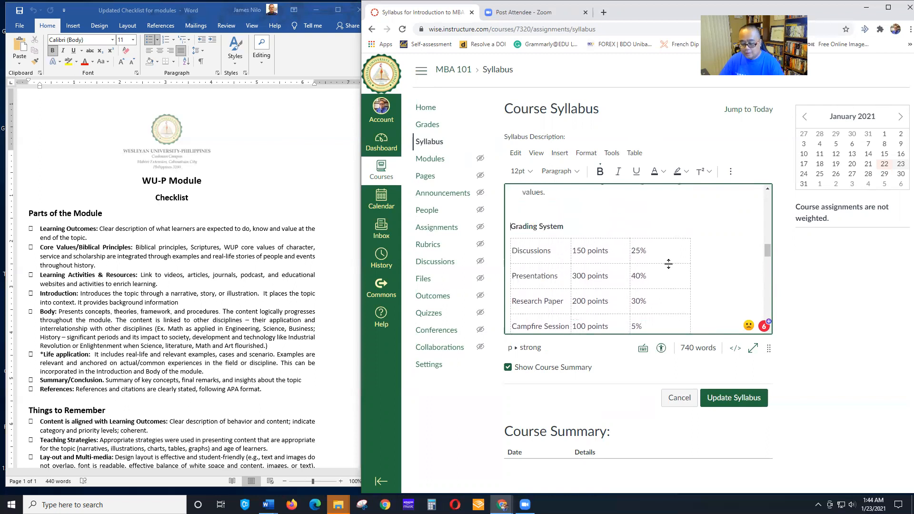
pyautogui.scroll(-2, 684, 254)
pyautogui.scroll(-2, 685, 254)
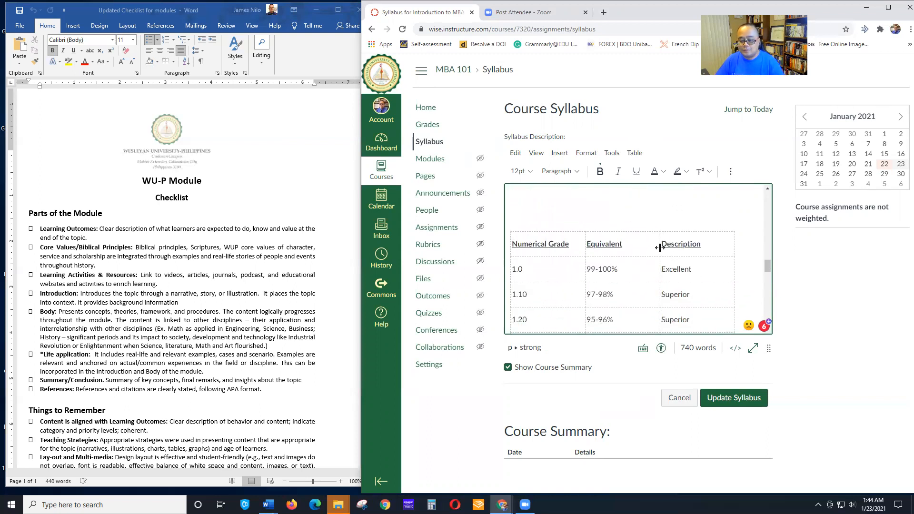
pyautogui.scroll(1, 656, 248)
pyautogui.click(529, 250)
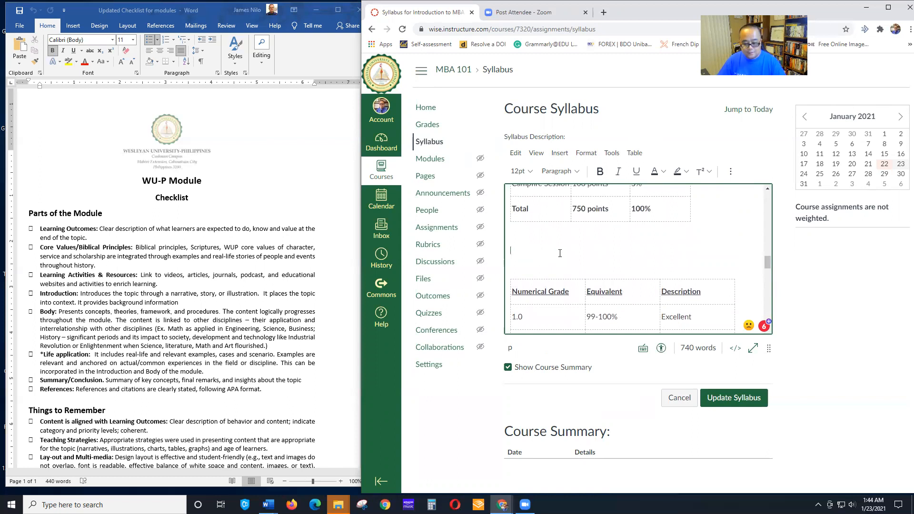
pyautogui.press('Delete')
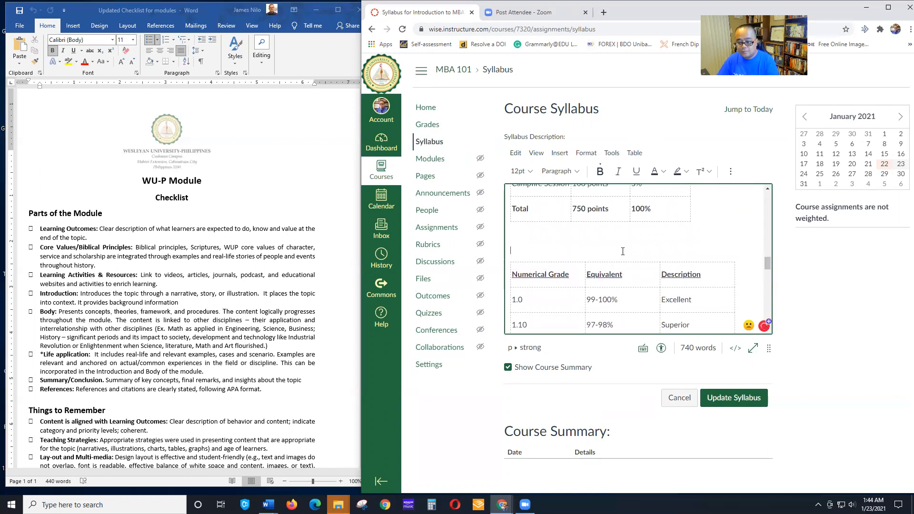
# Review the Numerical Grade table and the Other Instructor Policies list in the syllabus
pyautogui.scroll(-2, 633, 253)
pyautogui.scroll(2, 704, 256)
pyautogui.scroll(-2, 718, 264)
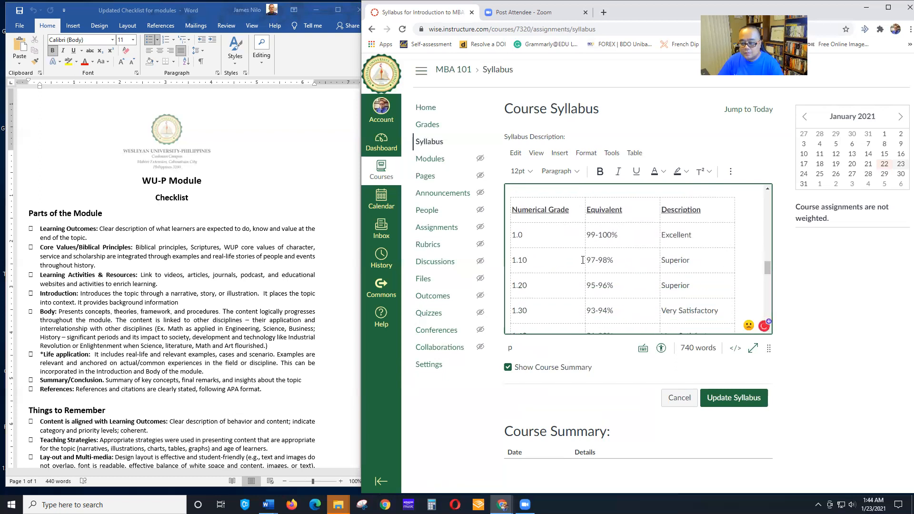
pyautogui.scroll(-6, 583, 260)
pyautogui.scroll(-1, 639, 291)
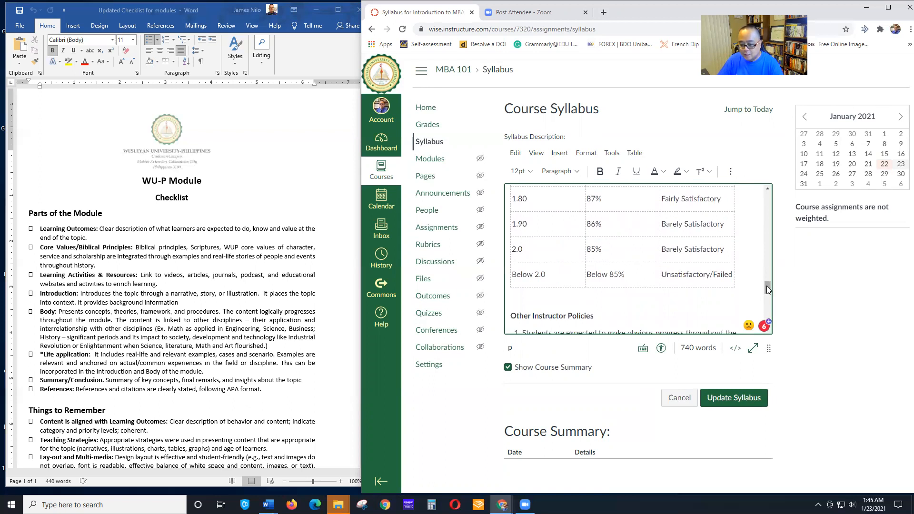
pyautogui.scroll(-2, 658, 281)
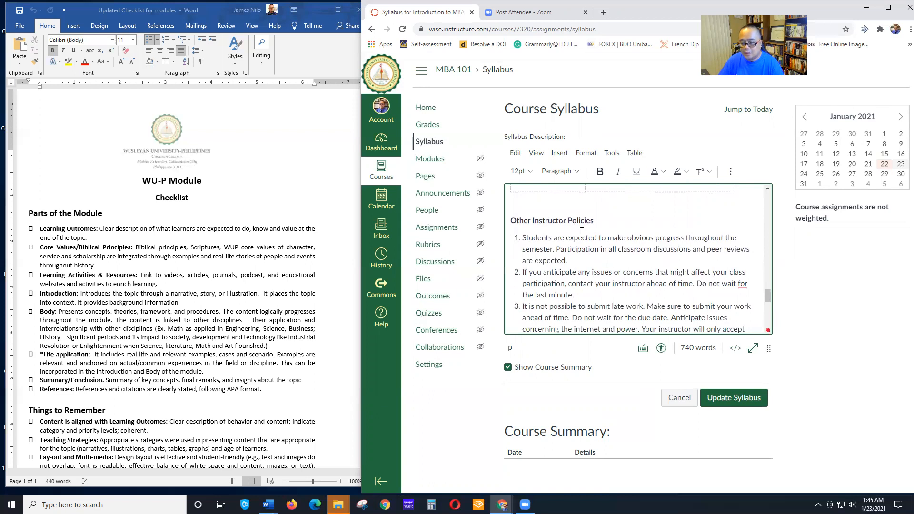
pyautogui.scroll(-1, 582, 231)
pyautogui.scroll(1, 568, 244)
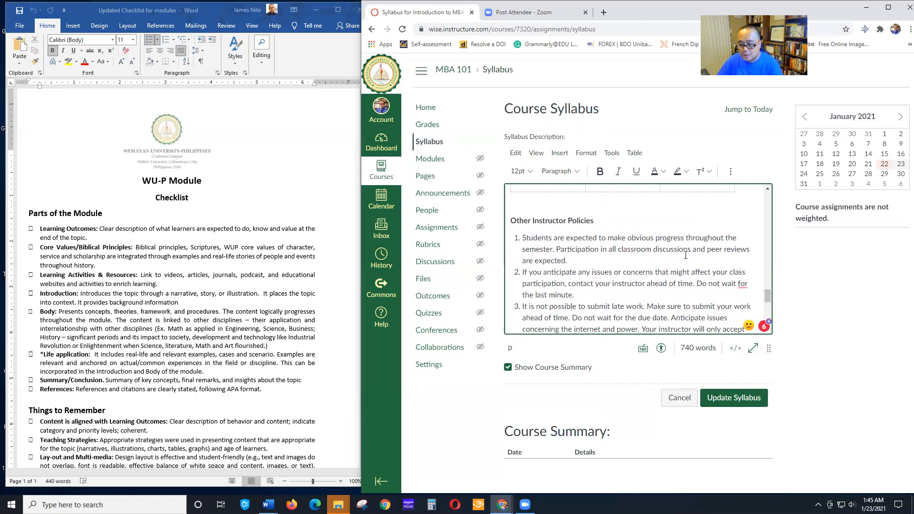
pyautogui.scroll(-1, 656, 254)
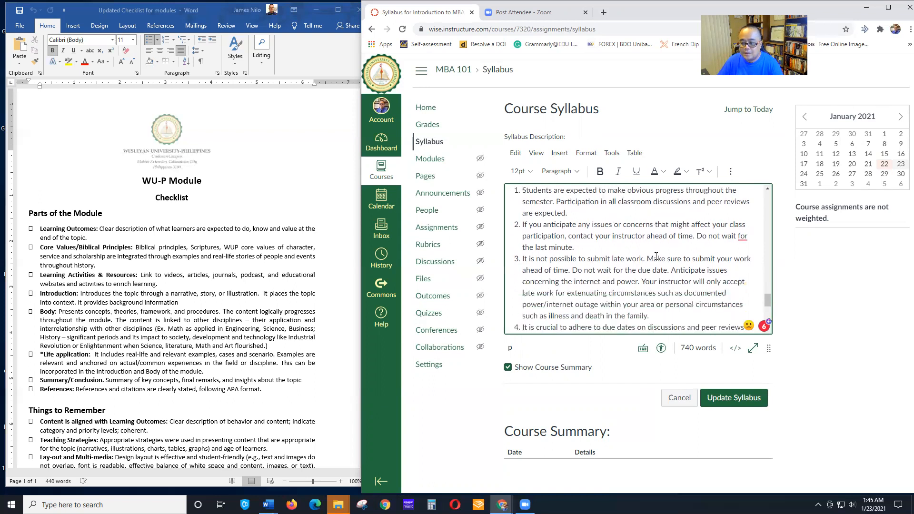
pyautogui.scroll(-1, 544, 257)
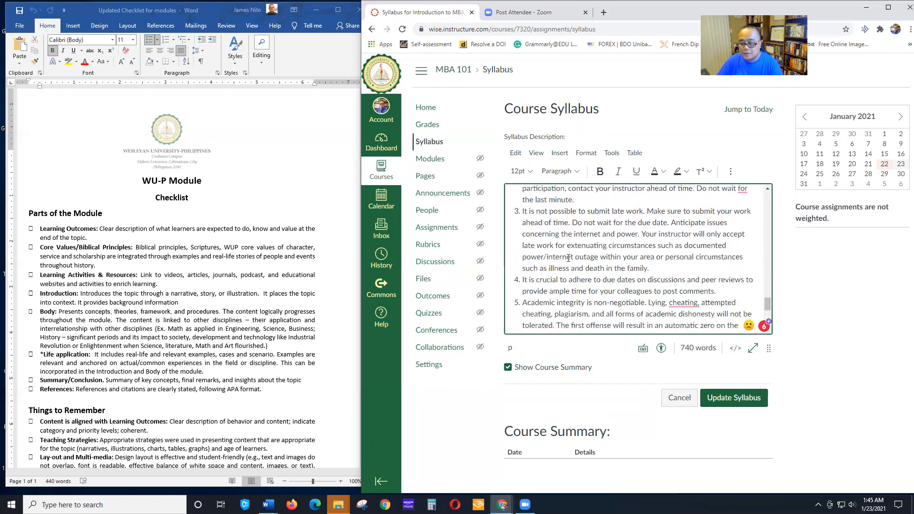
# Apply the Grammarly suggestion "until" in the second instructor policy so it reads "Do not wait until the last minute"
pyautogui.scroll(1, 594, 258)
pyautogui.moveTo(745, 237)
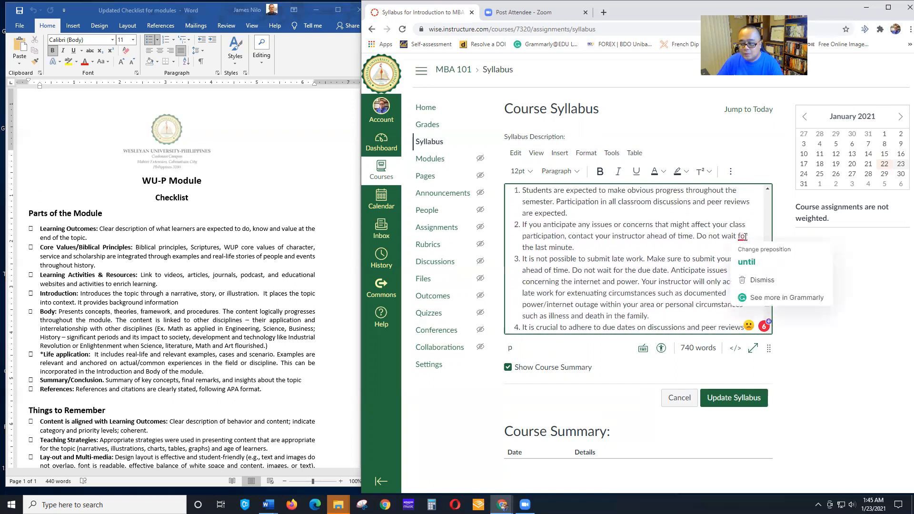
pyautogui.click(746, 262)
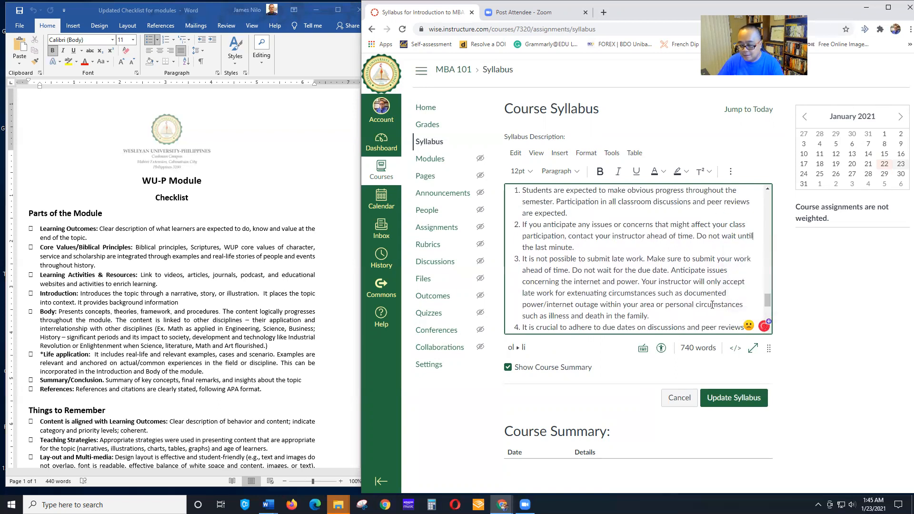
# Apply the Grammarly suggestion "in" before "failure of the course" in the academic integrity policy, and save the syllabus
pyautogui.scroll(-1, 658, 265)
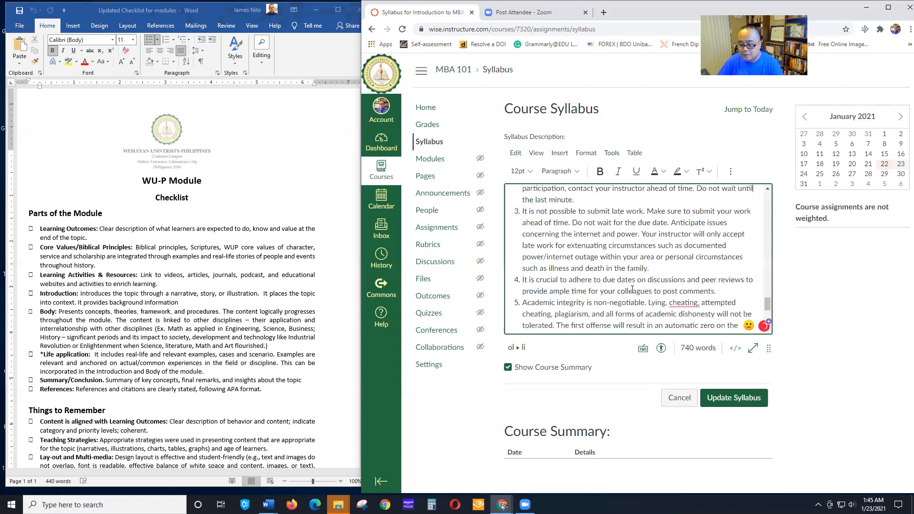
pyautogui.moveTo(680, 306)
pyautogui.scroll(-3, 618, 274)
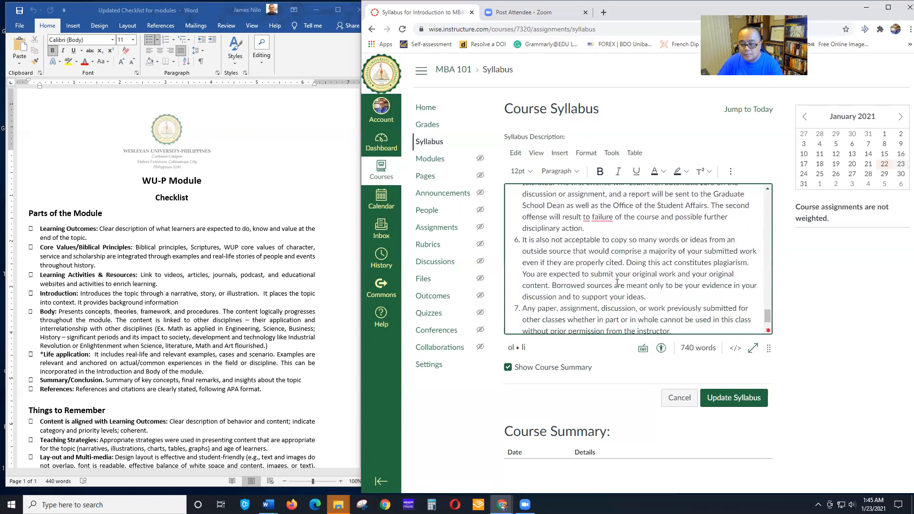
pyautogui.moveTo(588, 218)
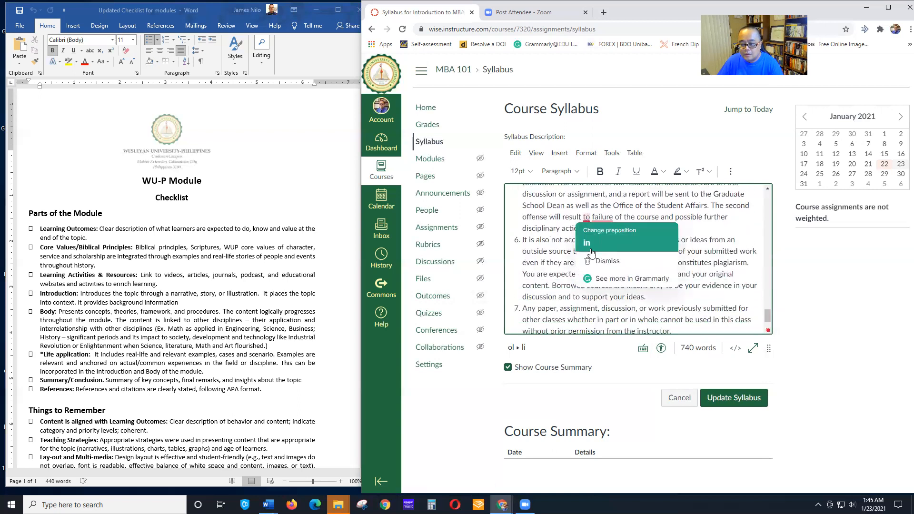
pyautogui.click(595, 252)
pyautogui.scroll(-1, 625, 278)
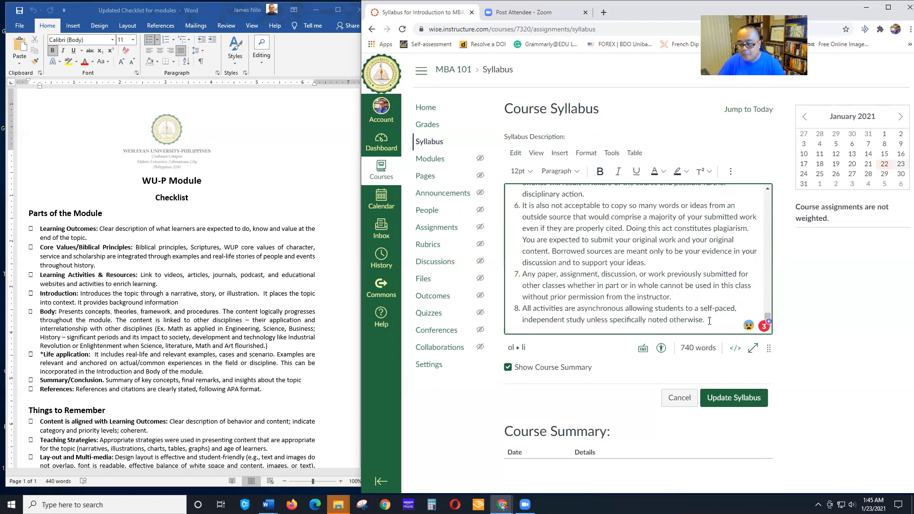
pyautogui.click(743, 400)
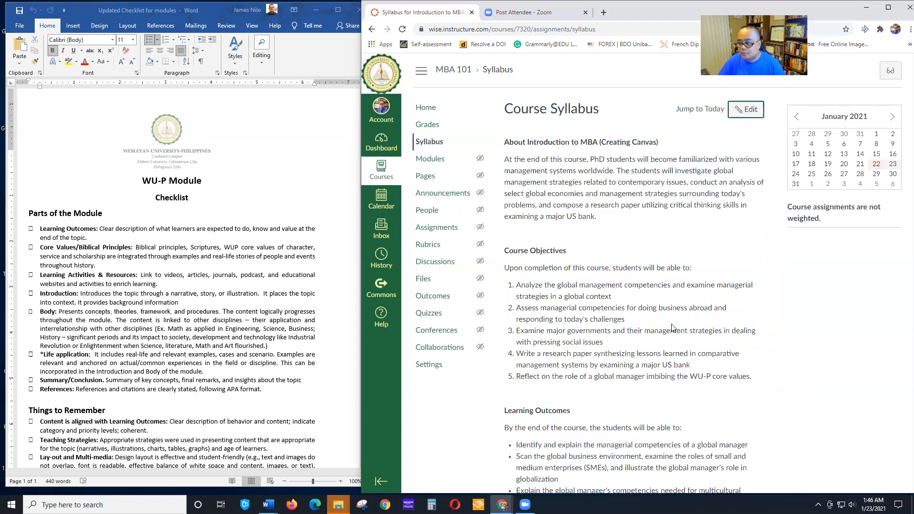
# Review the saved syllabus from the course objectives through the grading tables to the instructor policies
pyautogui.scroll(-2, 676, 328)
pyautogui.scroll(2, 673, 325)
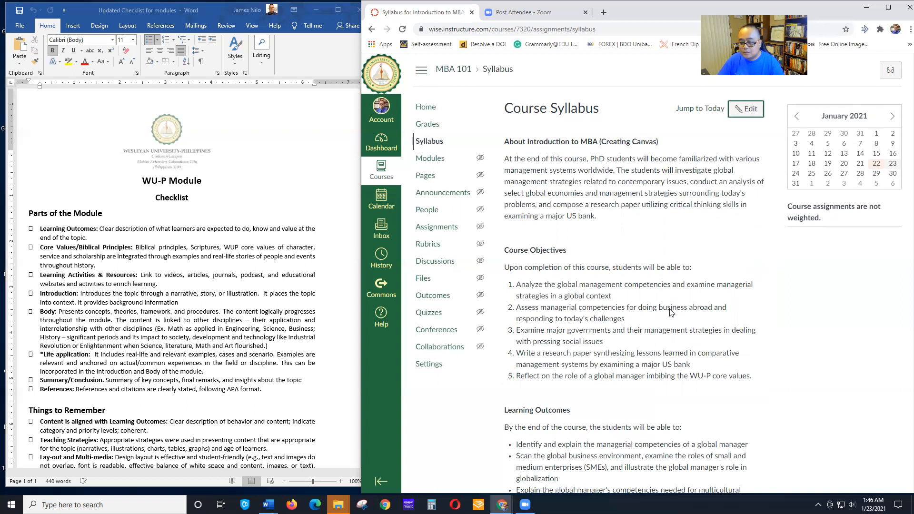
pyautogui.scroll(-7, 677, 305)
pyautogui.scroll(-13, 678, 324)
pyautogui.scroll(7, 680, 320)
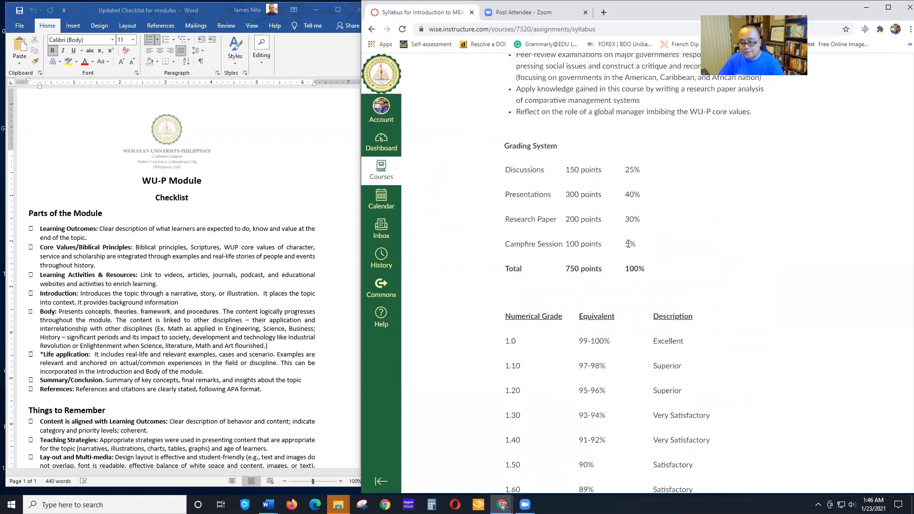
pyautogui.scroll(2, 628, 285)
pyautogui.scroll(-5, 629, 286)
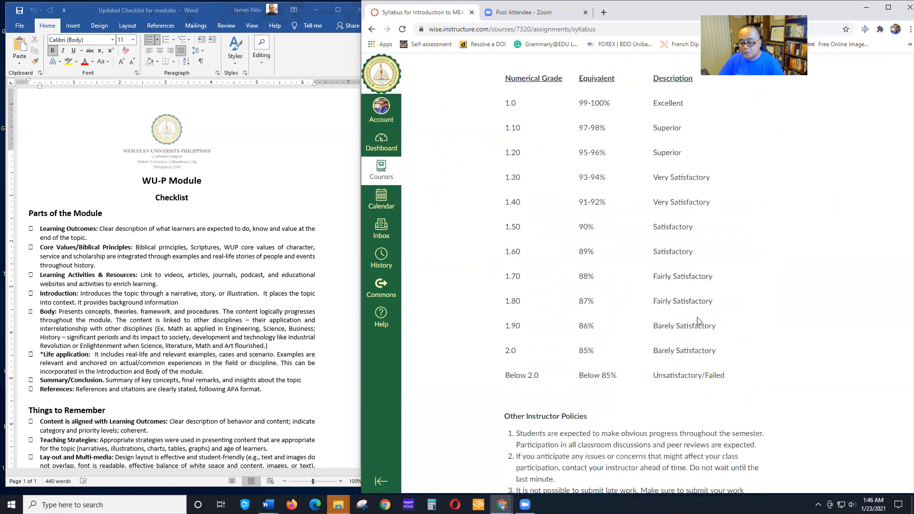
pyautogui.scroll(15, 699, 285)
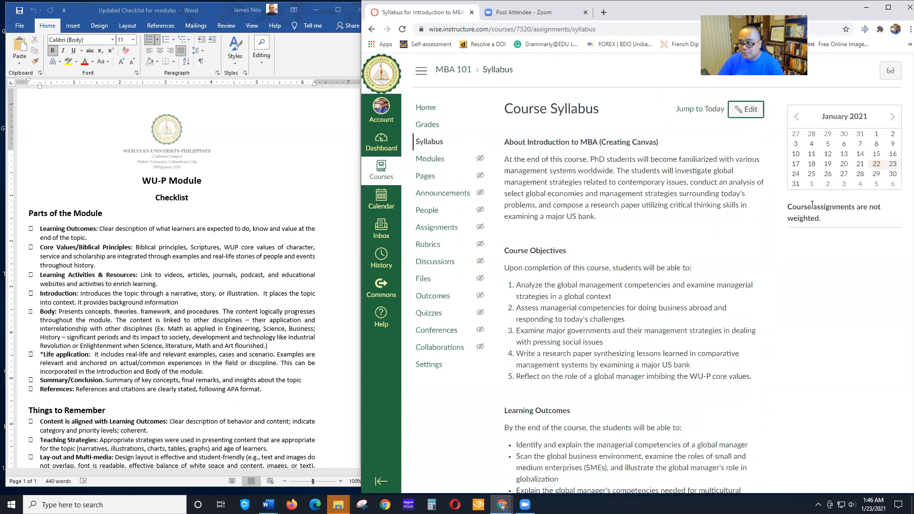
# Open the syllabus for editing and inspect the table properties of the Grading System points table without changing them
pyautogui.click(745, 109)
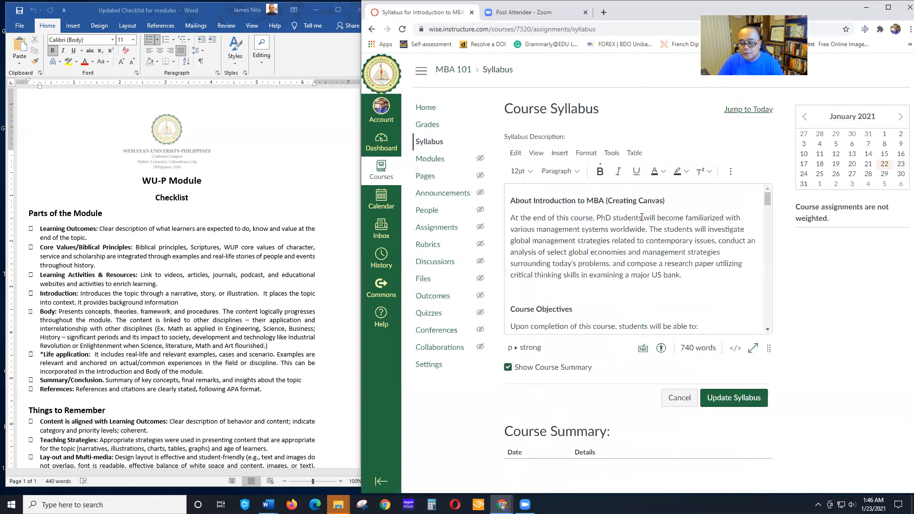
pyautogui.scroll(-8, 537, 242)
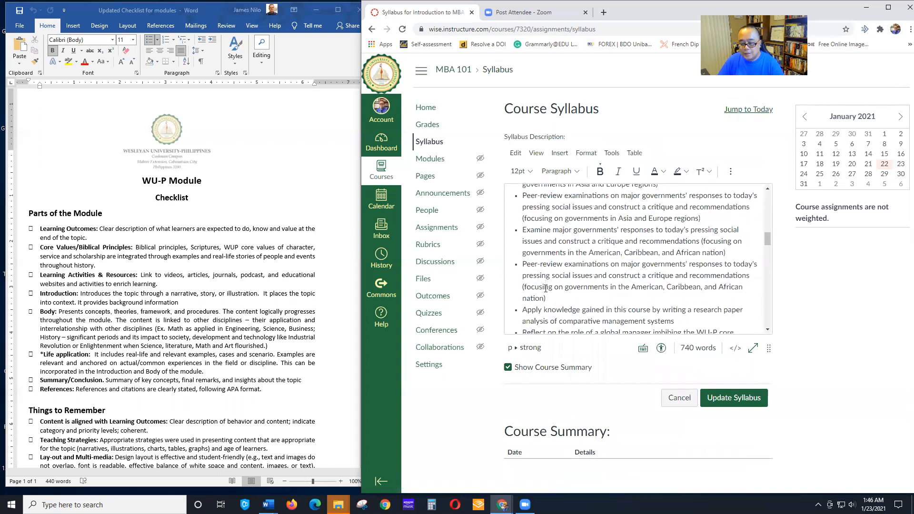
pyautogui.scroll(1, 539, 274)
pyautogui.click(512, 292)
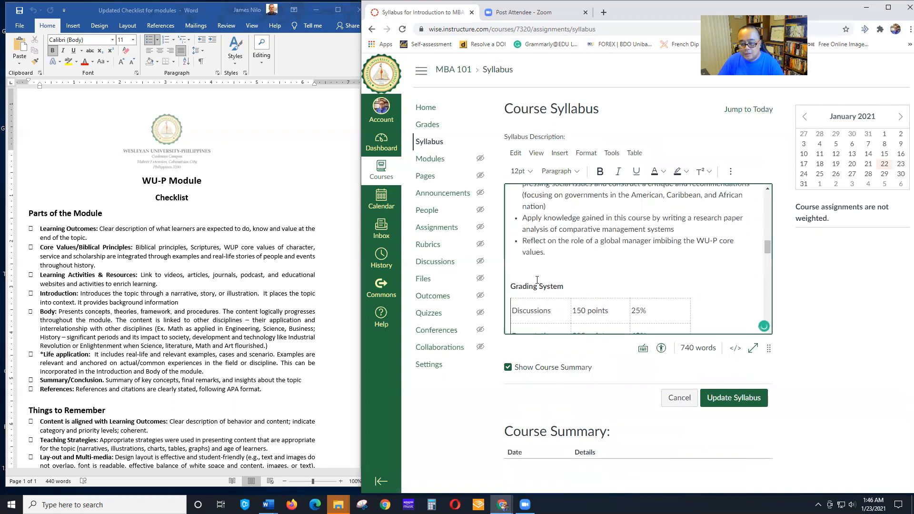
pyautogui.click(512, 307)
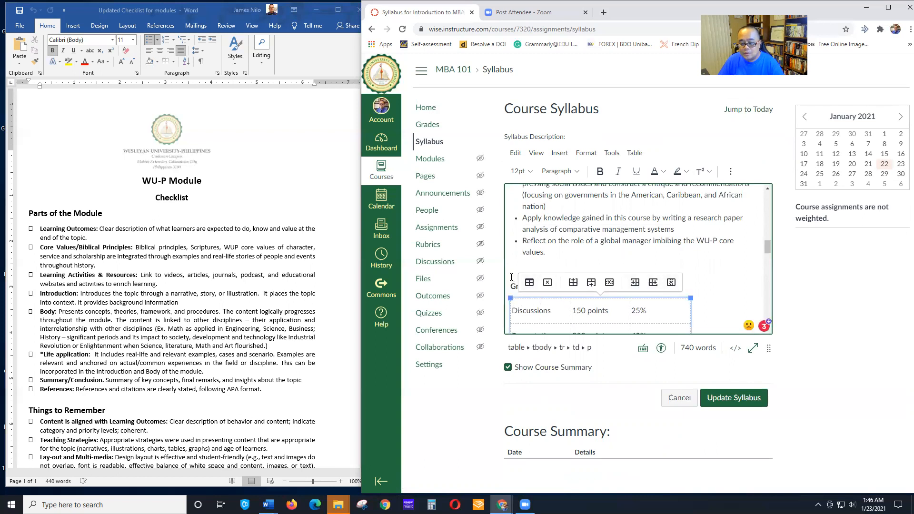
pyautogui.click(528, 284)
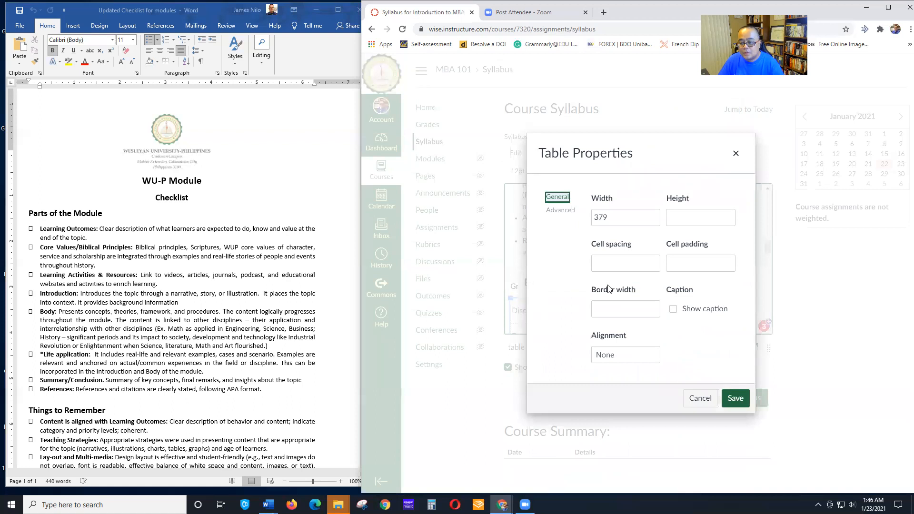
pyautogui.click(697, 403)
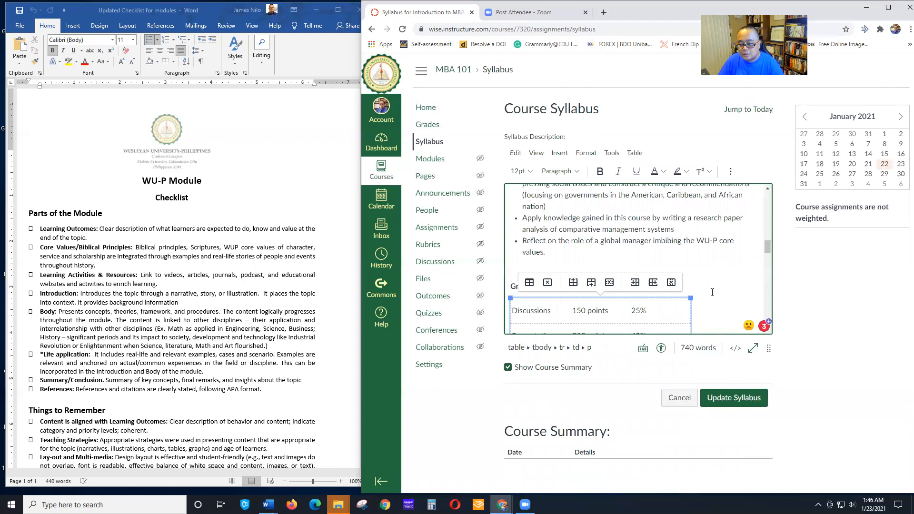
pyautogui.click(530, 283)
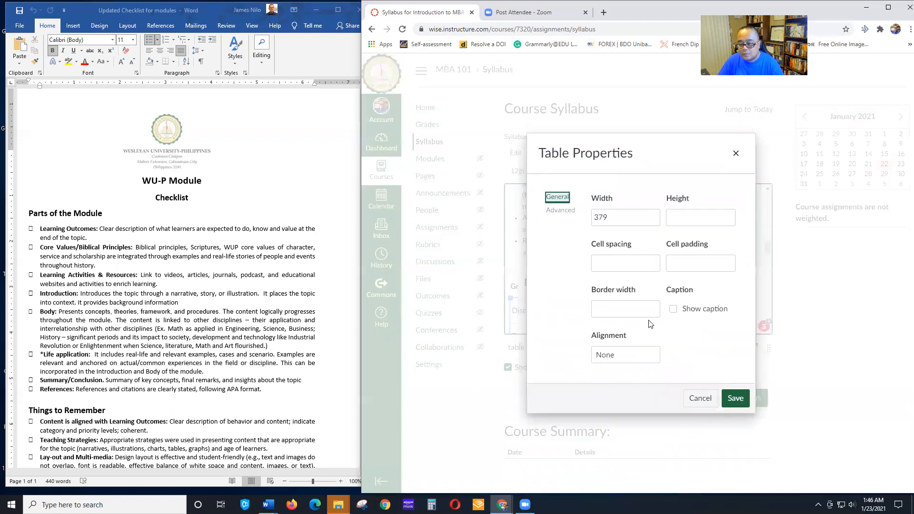
pyautogui.click(699, 400)
pyautogui.click(655, 280)
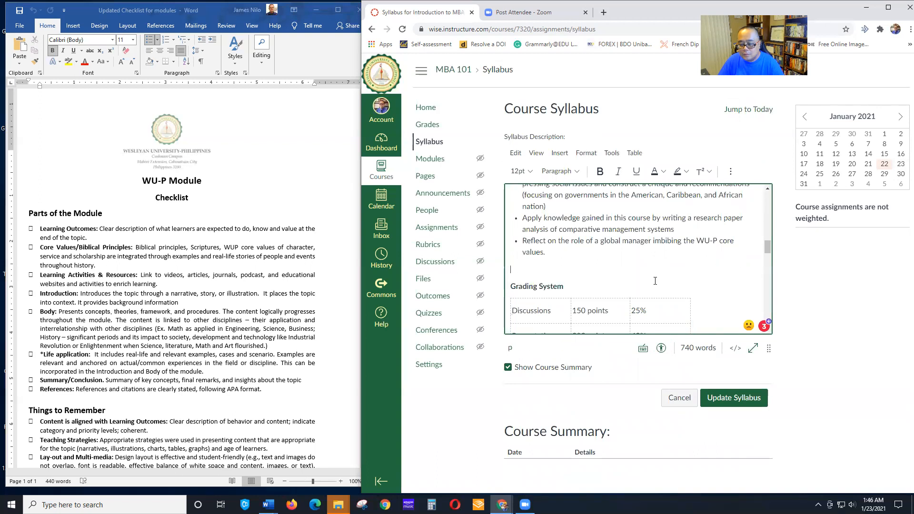
# Examine the table insertion and editing commands around the Grading System heading, look over both grading tables, and save the syllabus
pyautogui.click(510, 293)
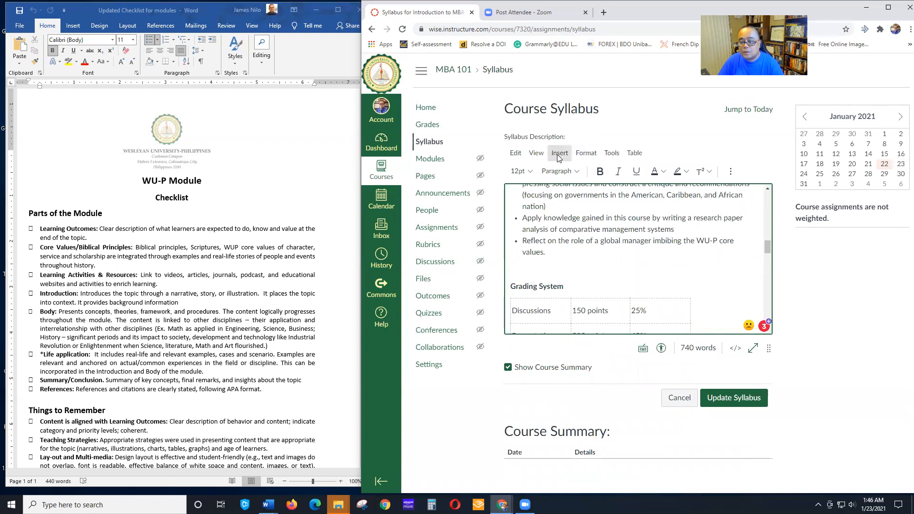
pyautogui.click(635, 153)
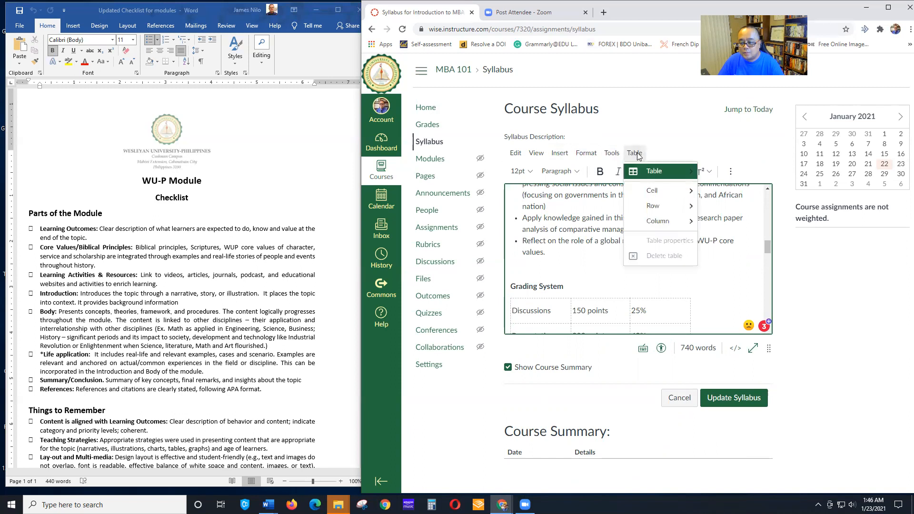
pyautogui.moveTo(671, 172)
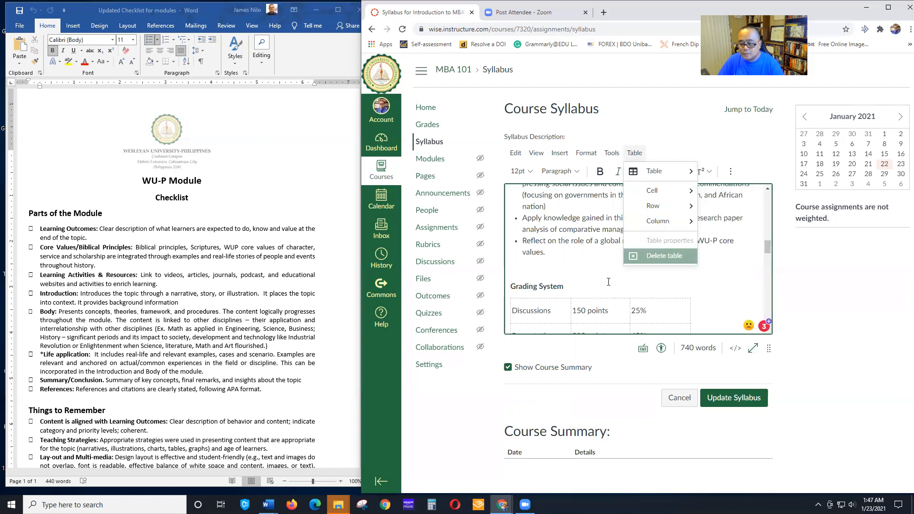
pyautogui.click(560, 270)
pyautogui.scroll(-5, 645, 284)
pyautogui.scroll(2, 645, 285)
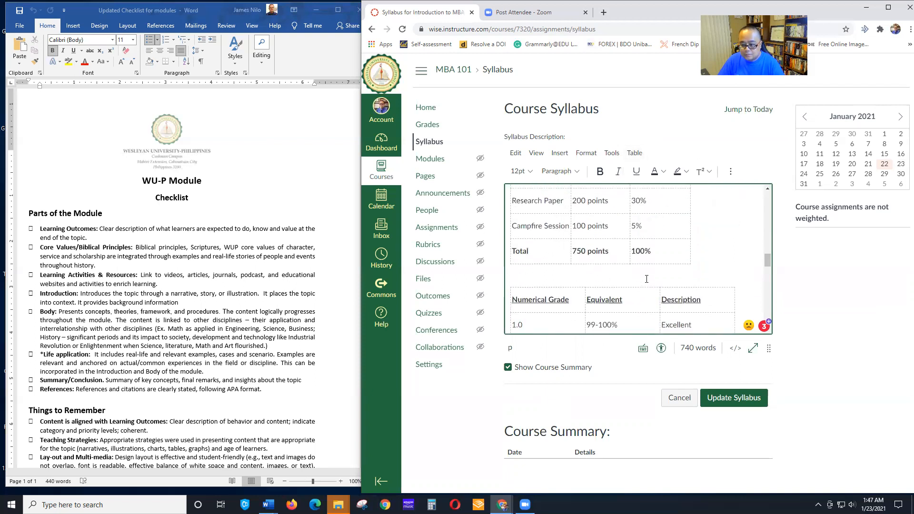
pyautogui.scroll(-8, 645, 285)
pyautogui.click(726, 405)
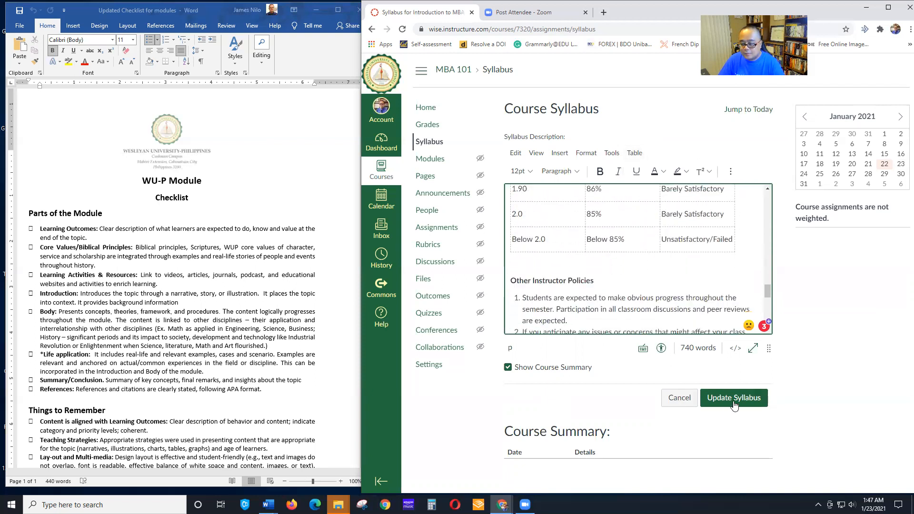
pyautogui.scroll(-2, 794, 272)
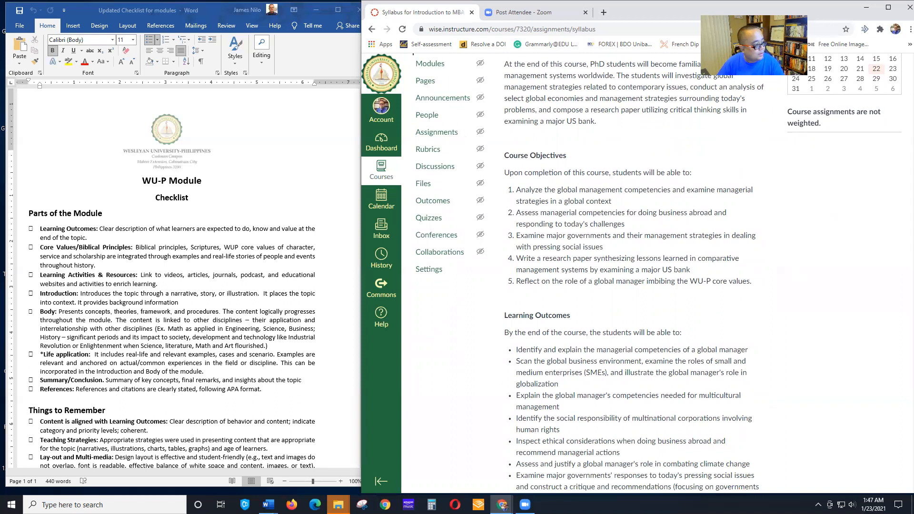
# Switch to the Course Content in Word document and review its ASSIGNMENTS list with category weights and points
pyautogui.click(41, 229)
pyautogui.click(317, 462)
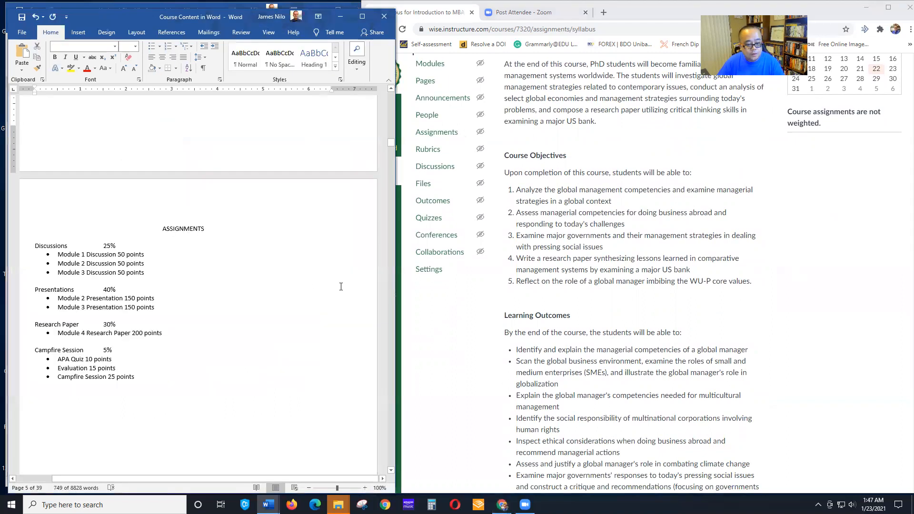
pyautogui.scroll(-2, 341, 285)
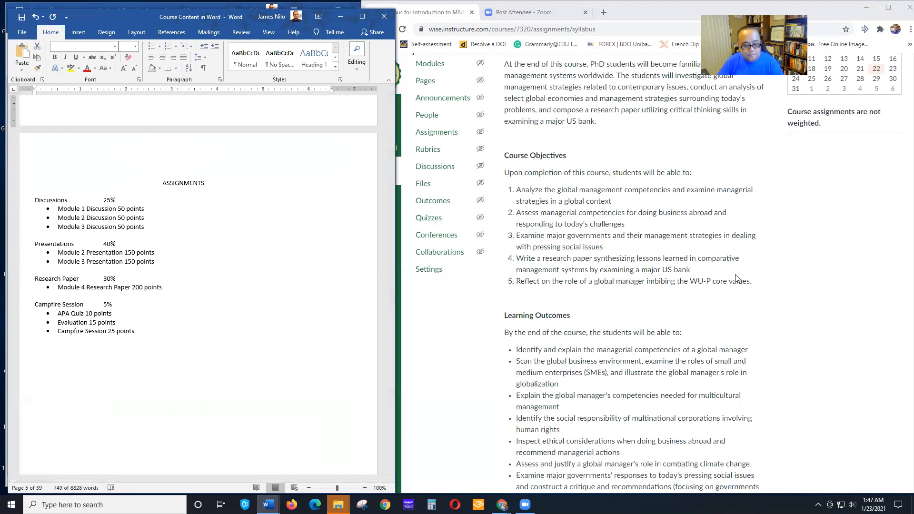
# Switch to Canvas, open the course's Assignments page, and rename the default Assignments group to Discussions
pyautogui.scroll(2, 736, 279)
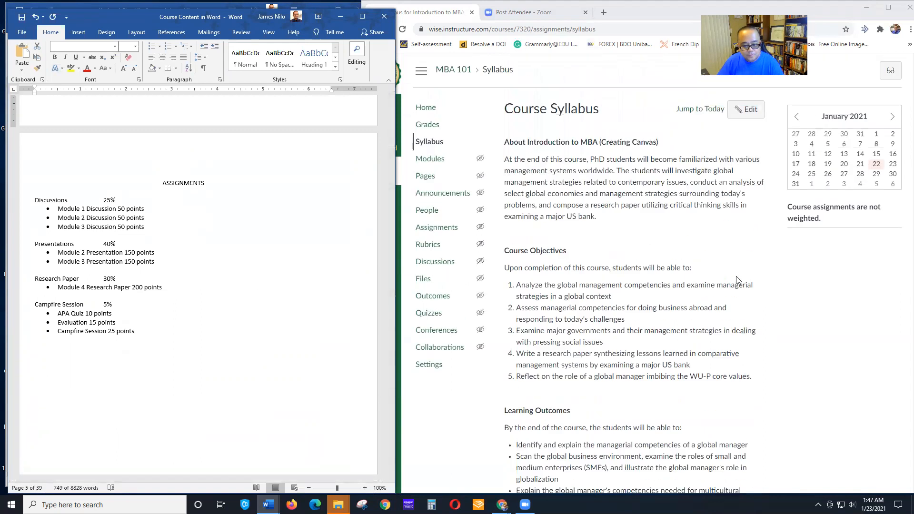
pyautogui.click(438, 229)
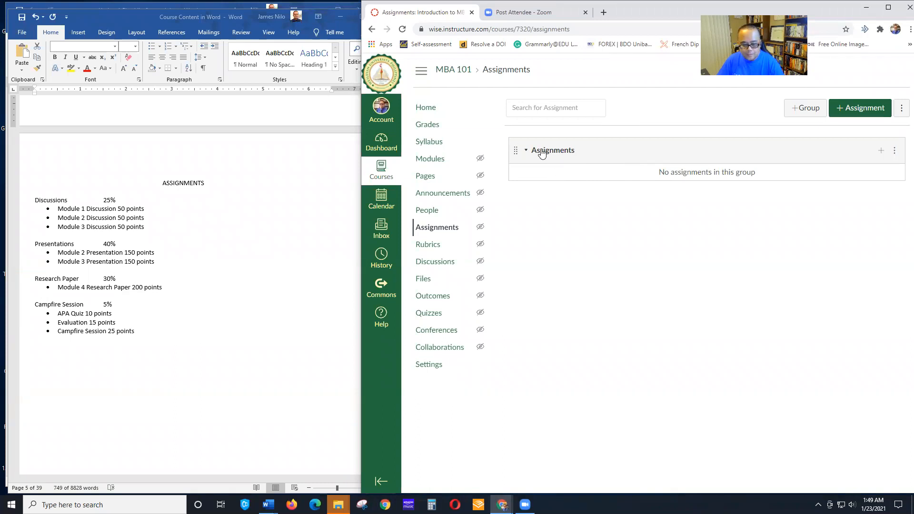
pyautogui.click(569, 155)
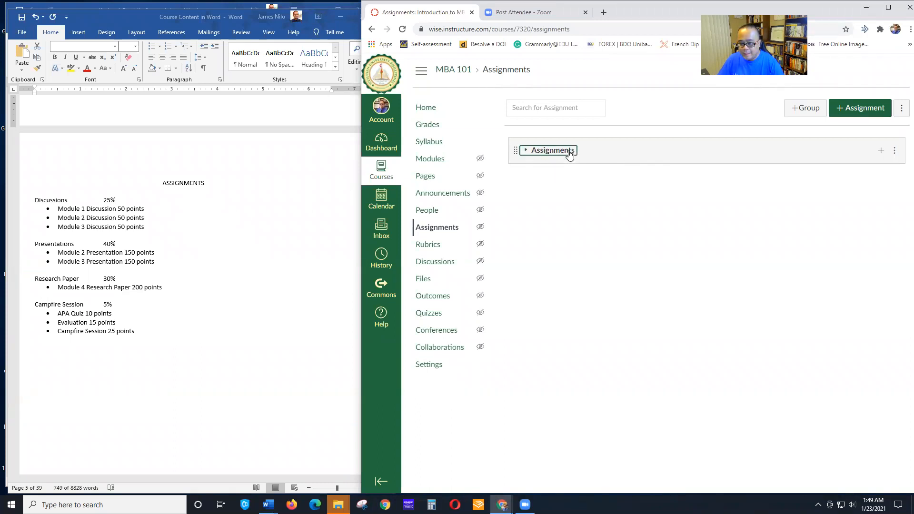
pyautogui.click(566, 157)
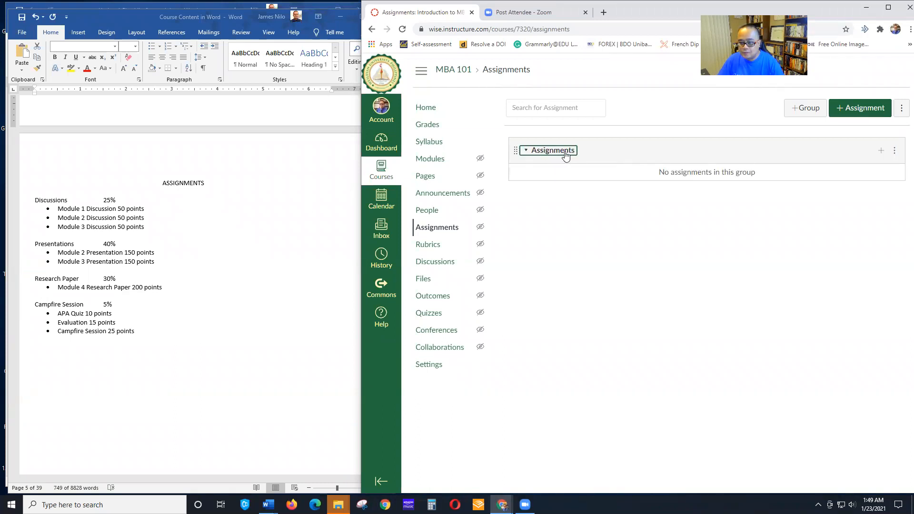
pyautogui.click(894, 150)
pyautogui.click(837, 176)
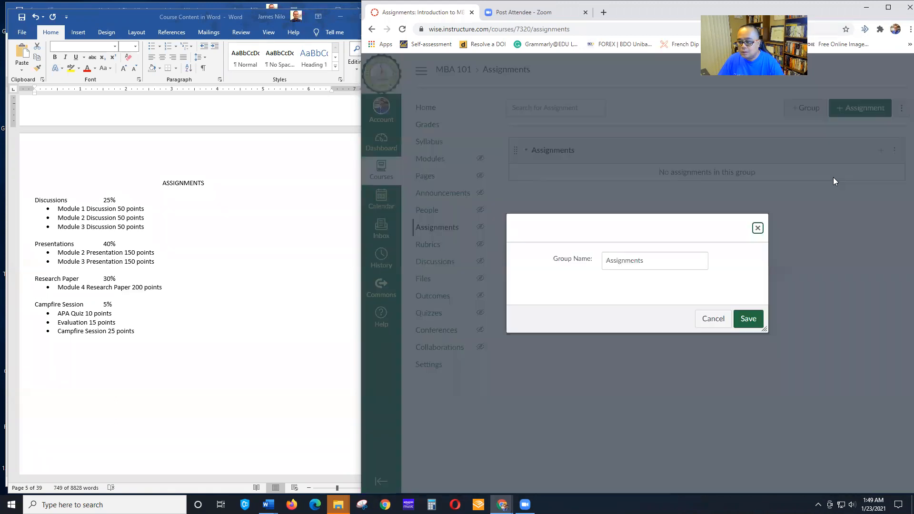
pyautogui.moveTo(646, 260); pyautogui.dragTo(569, 263)
pyautogui.write('Discussion Forum')
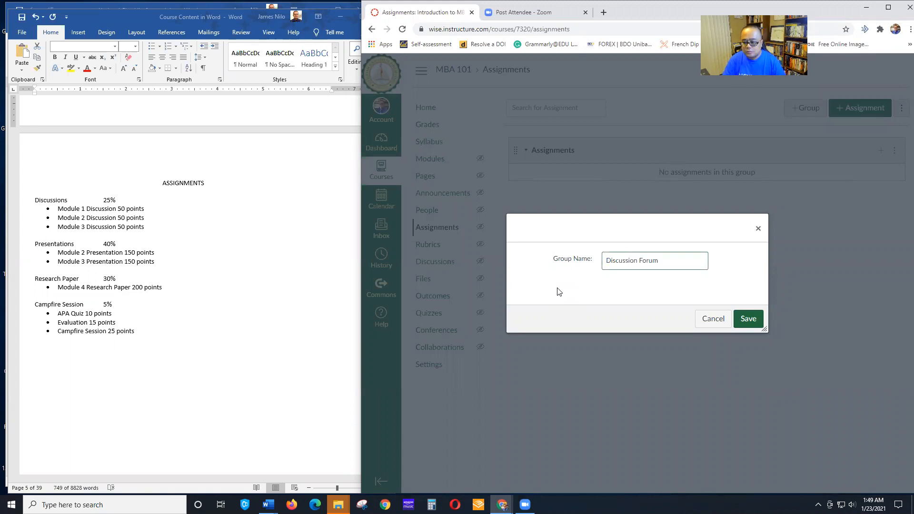
pyautogui.press('BackSpace')
pyautogui.press('BackSpace')
pyautogui.press('BackSpace')
pyautogui.press('BackSpace')
pyautogui.press('BackSpace')
pyautogui.press('BackSpace')
pyautogui.write('s')
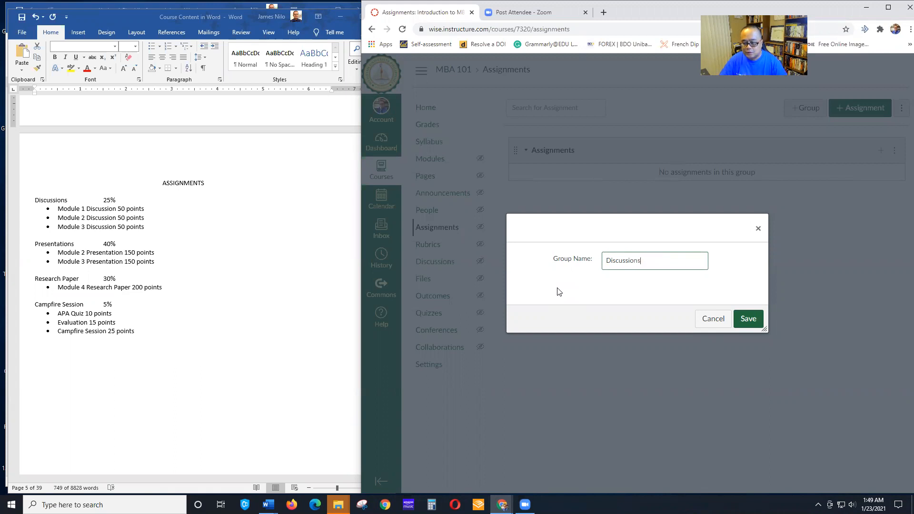
pyautogui.click(748, 319)
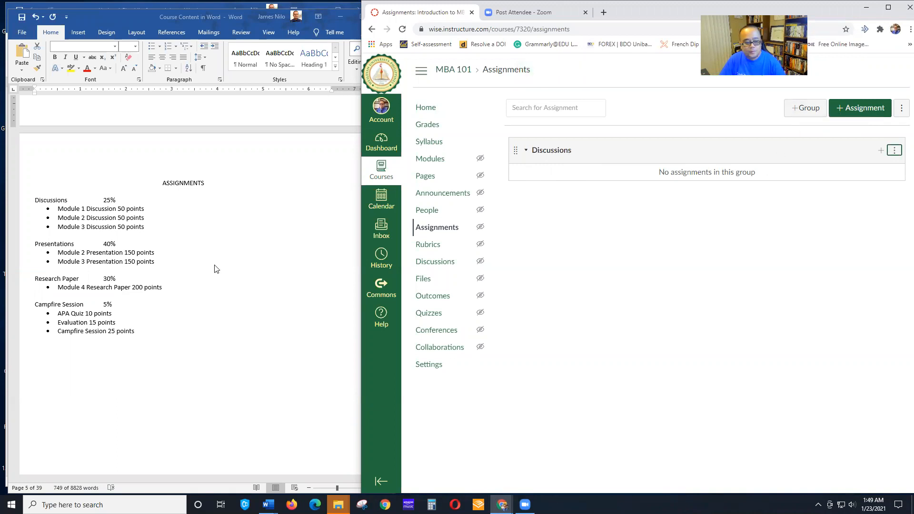
# Add an assignment group named Presentations and save it
pyautogui.click(805, 114)
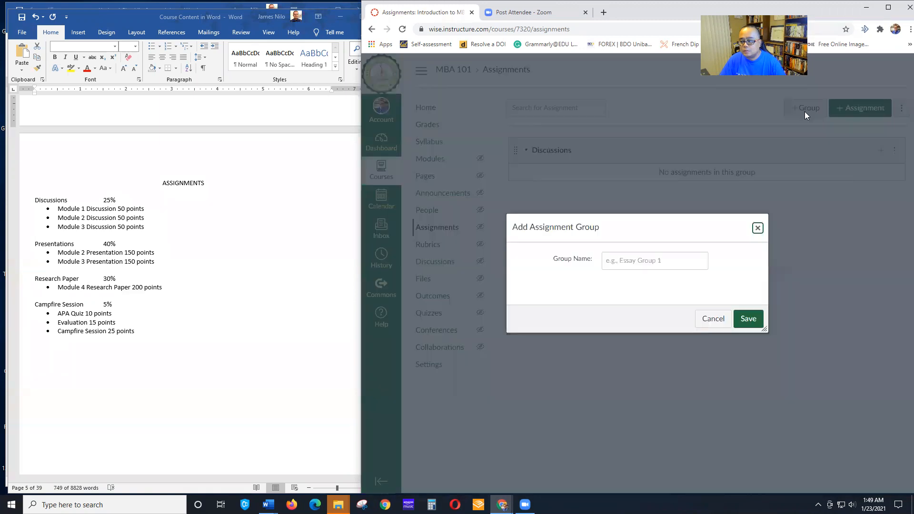
pyautogui.click(652, 254)
pyautogui.write('P')
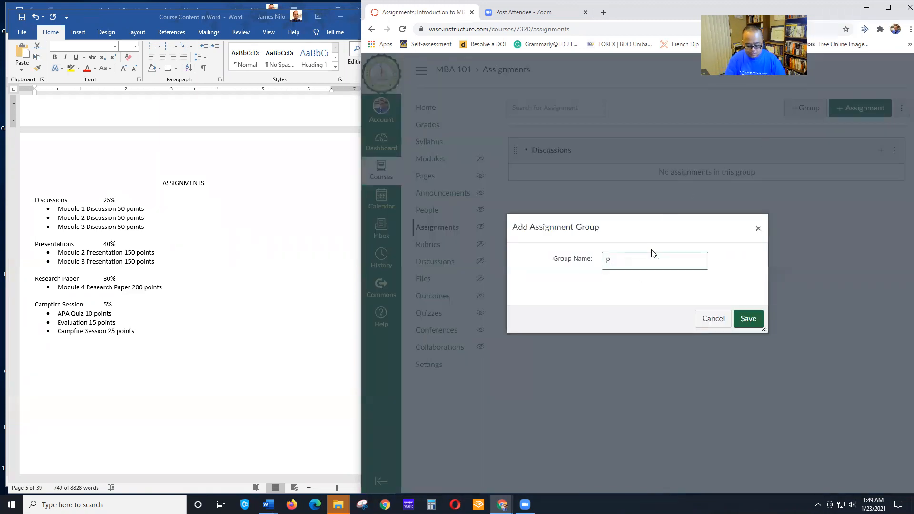
pyautogui.write('resentations')
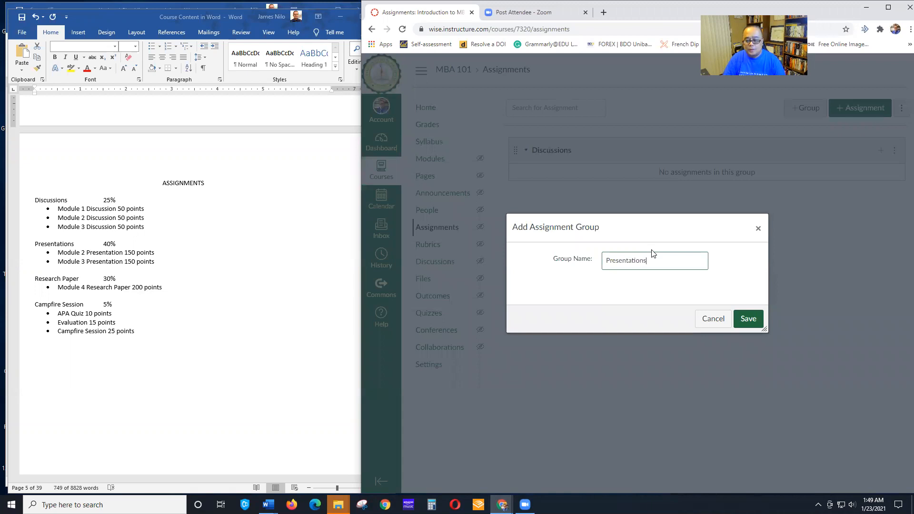
pyautogui.click(748, 325)
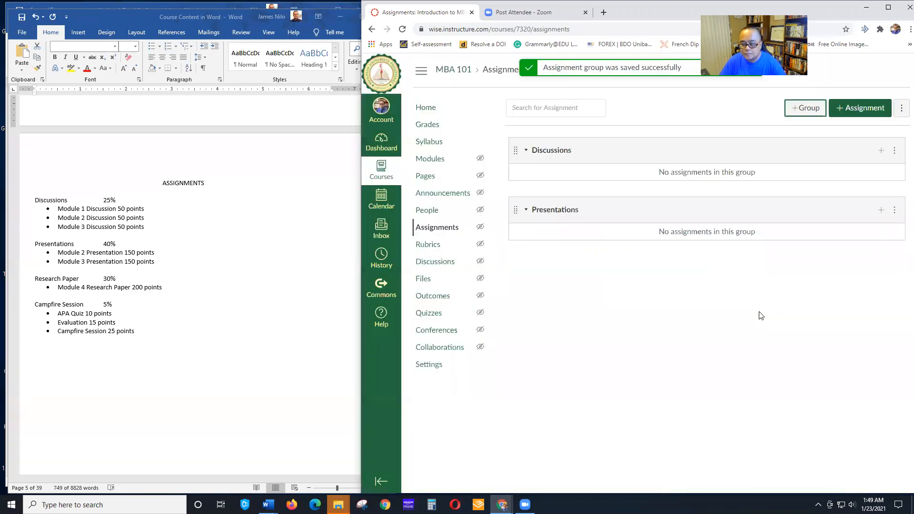
# Add an assignment group named Research Paper and save it
pyautogui.click(807, 108)
pyautogui.click(641, 257)
pyautogui.write('Research GP')
pyautogui.press('BackSpace')
pyautogui.press('BackSpace')
pyautogui.write('Paper')
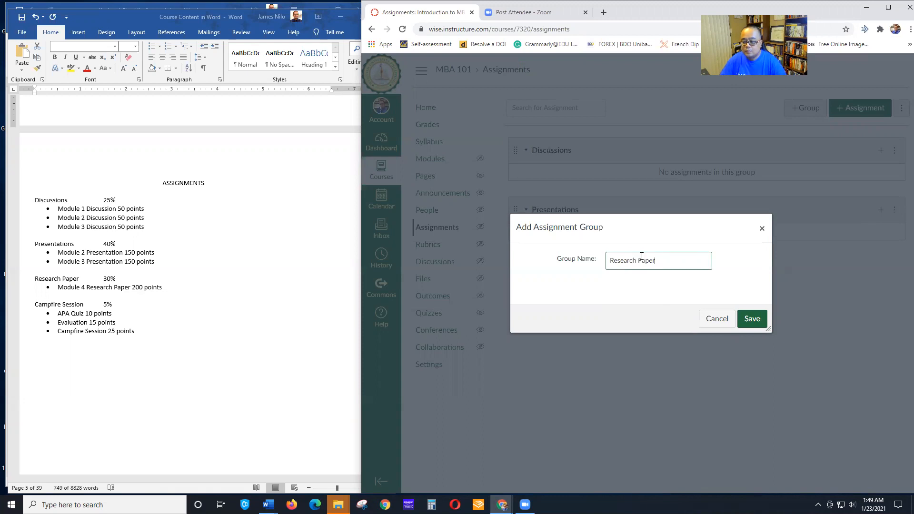
pyautogui.click(750, 317)
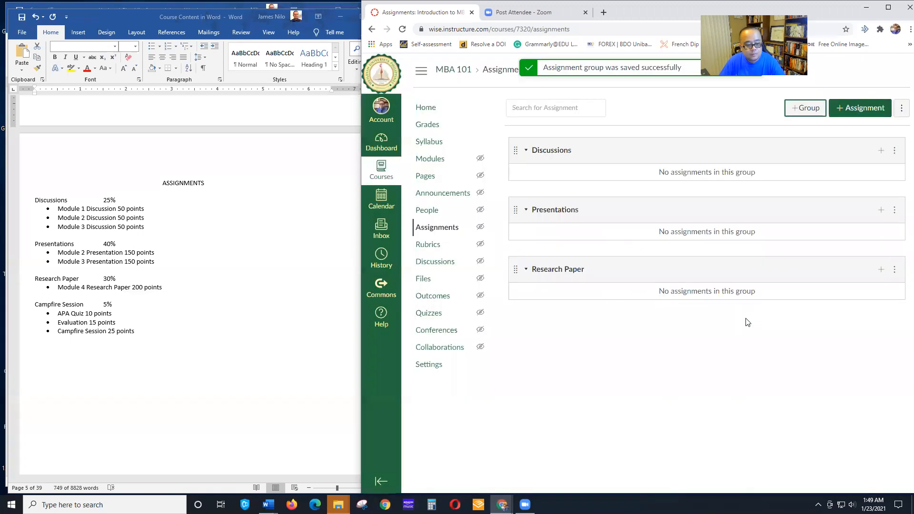
# Add an assignment group named Campfire Session and save it
pyautogui.click(793, 109)
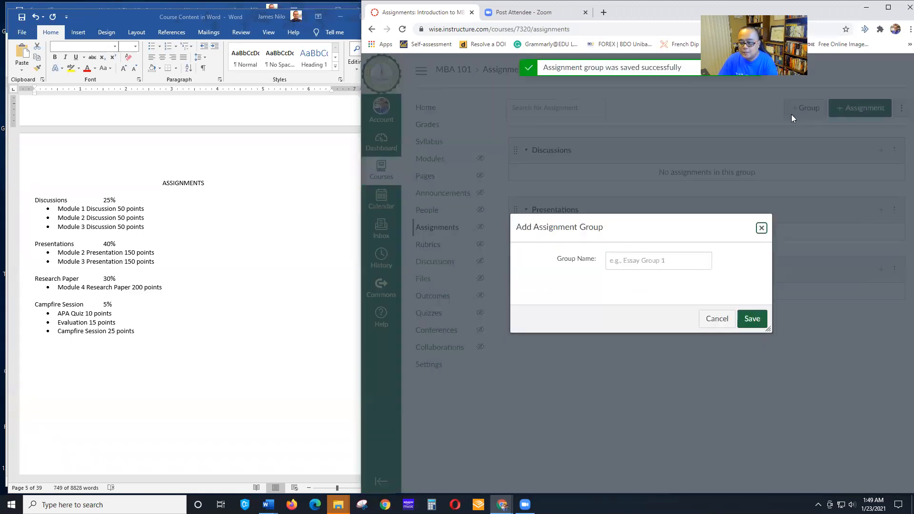
pyautogui.click(631, 259)
pyautogui.write('Campfire Session')
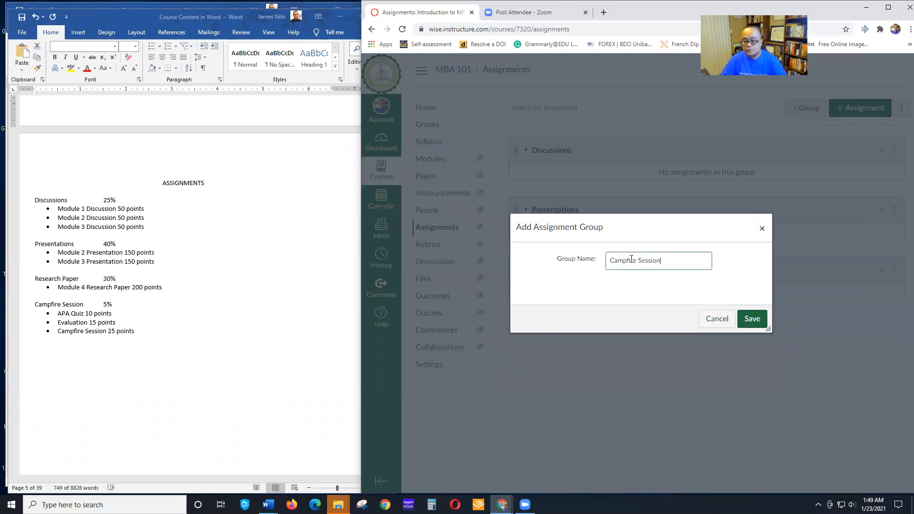
pyautogui.click(753, 319)
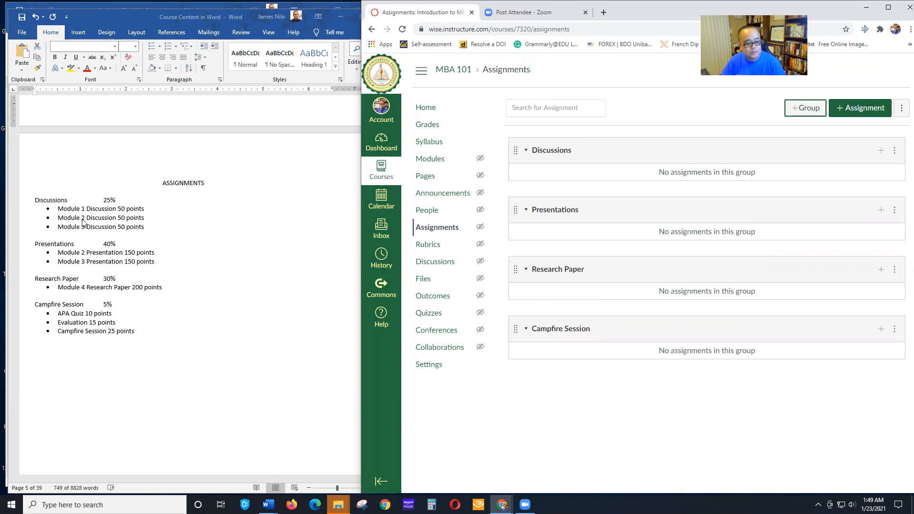
# Add a Discussion-type item named Module 1 Discussion worth 50 points to the Discussions group, without a due date, and save it
pyautogui.click(881, 151)
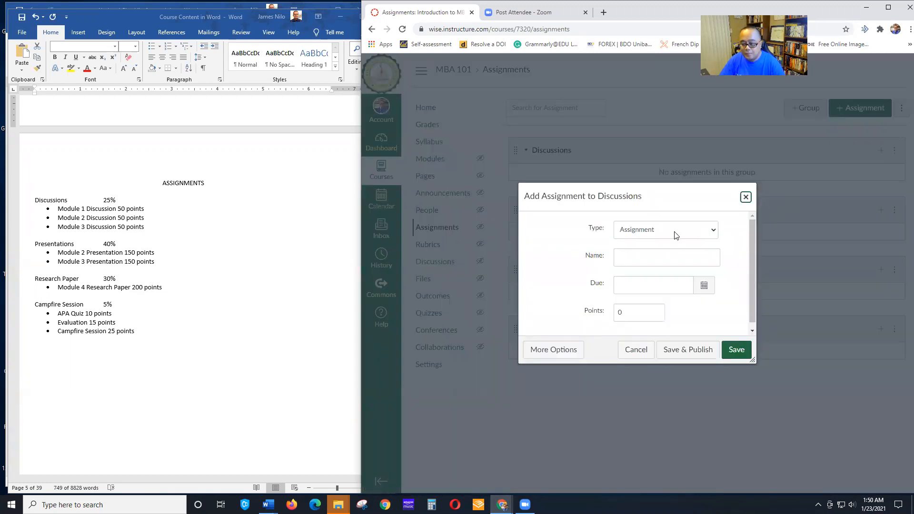
pyautogui.click(691, 236)
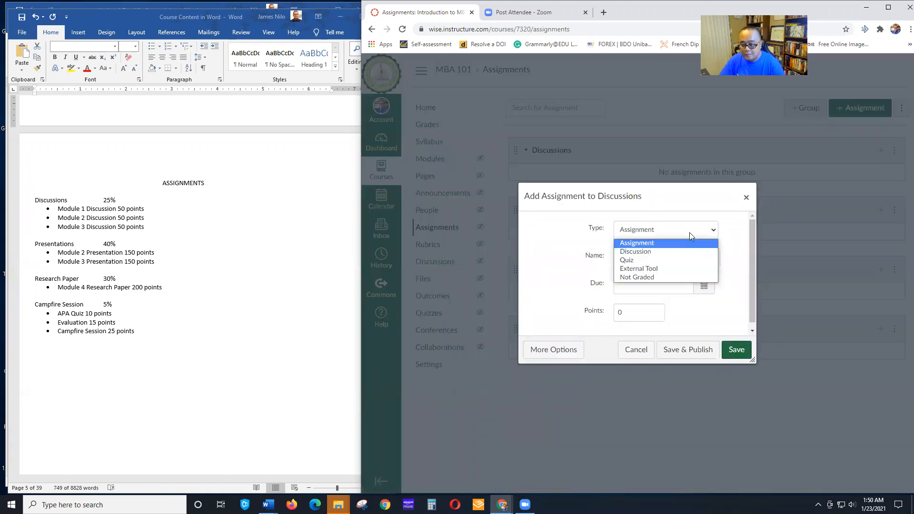
pyautogui.click(663, 252)
pyautogui.click(635, 256)
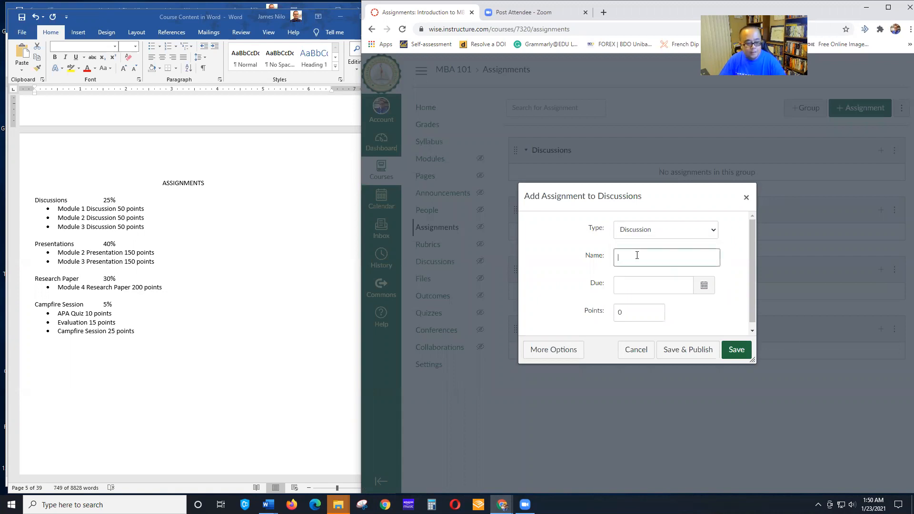
pyautogui.write('Mo')
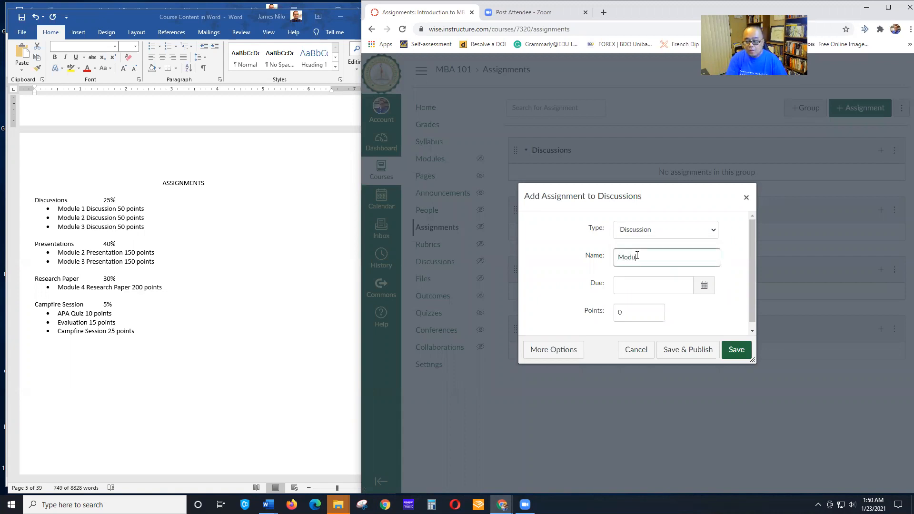
pyautogui.write('dule 1')
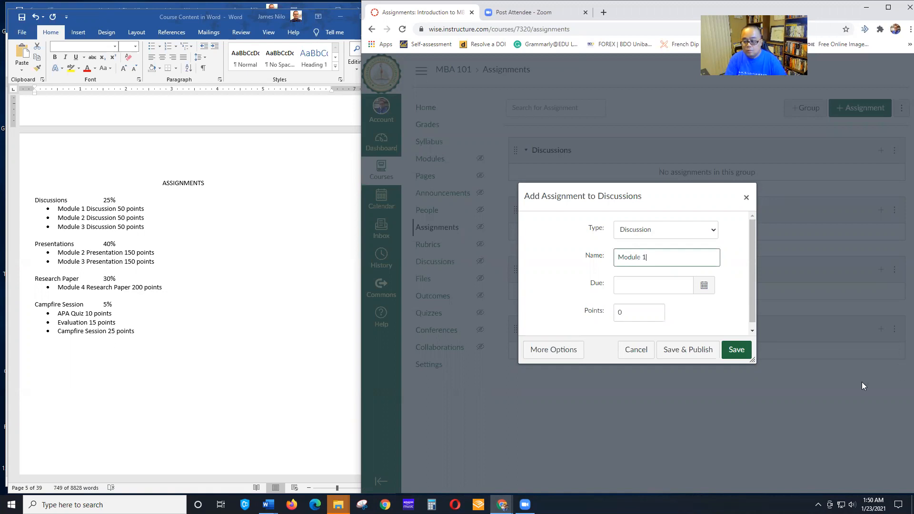
pyautogui.write(' Discussion')
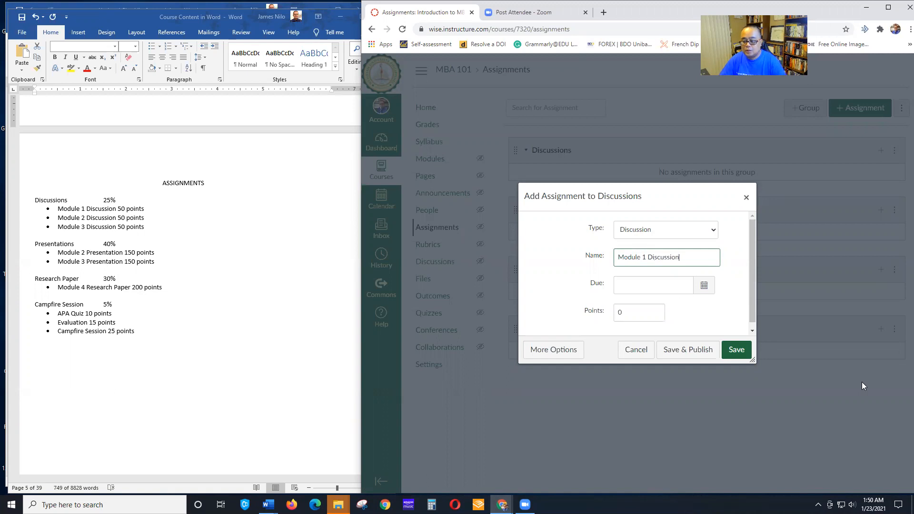
pyautogui.click(703, 285)
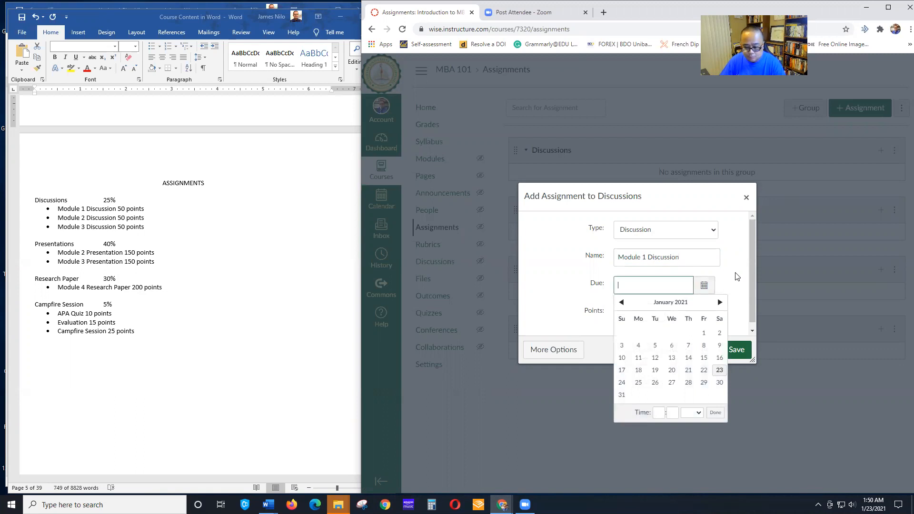
pyautogui.click(737, 276)
pyautogui.click(633, 313)
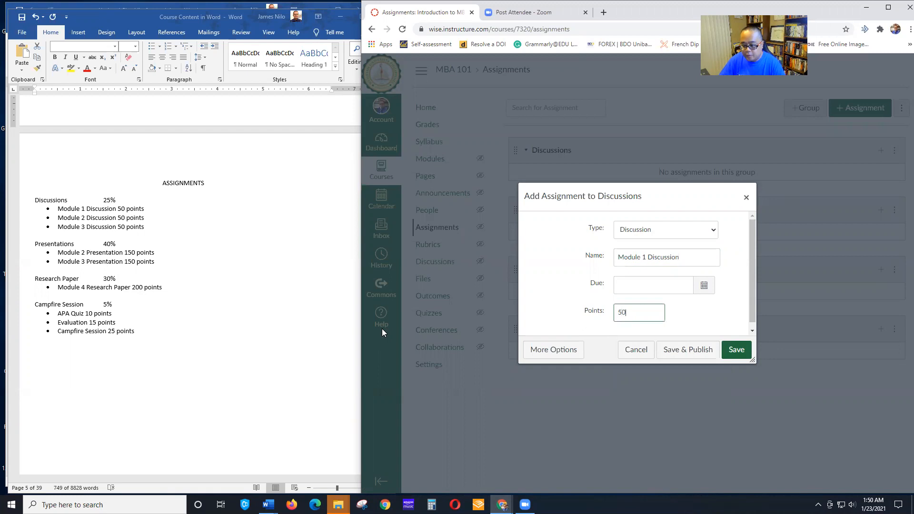
pyautogui.click(736, 351)
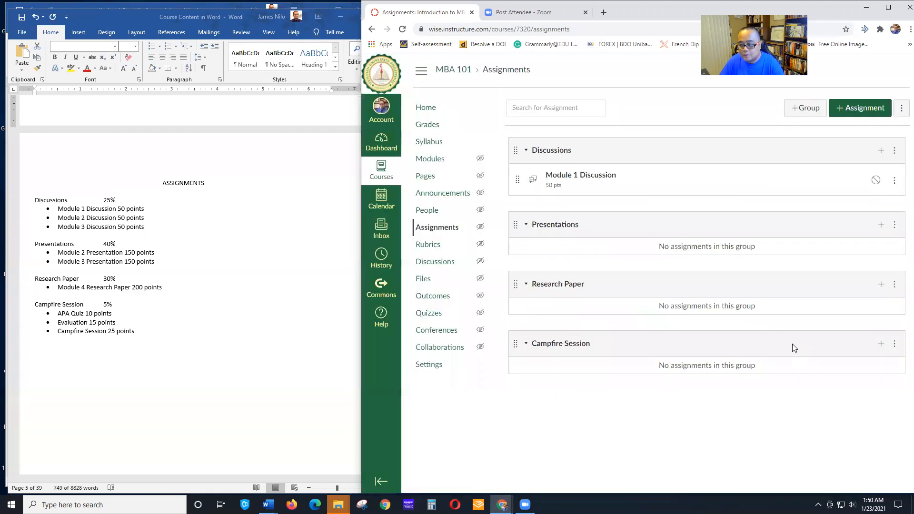
# Add a Discussion-type item named Module 2 Discussion worth 50 points to the Discussions group and save it
pyautogui.click(880, 151)
pyautogui.click(666, 230)
pyautogui.click(653, 251)
pyautogui.click(642, 258)
pyautogui.write('Module 2 Discussion')
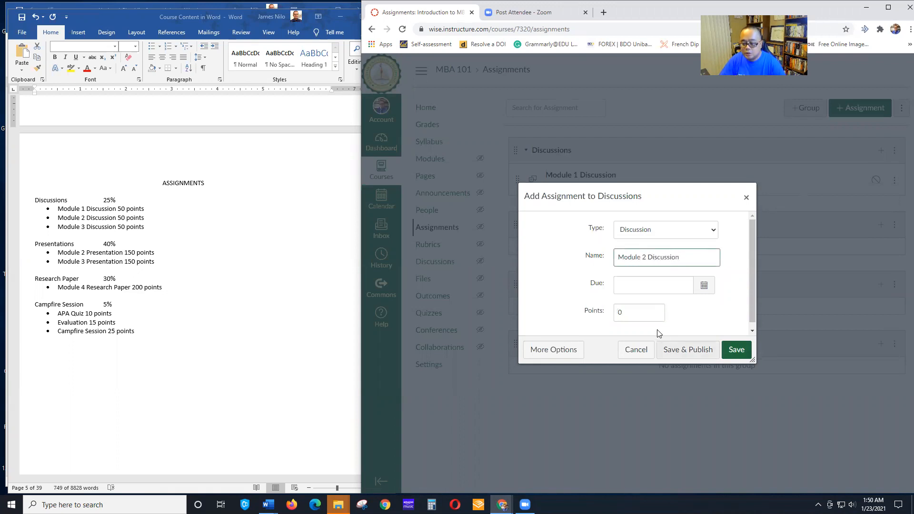
pyautogui.click(626, 312)
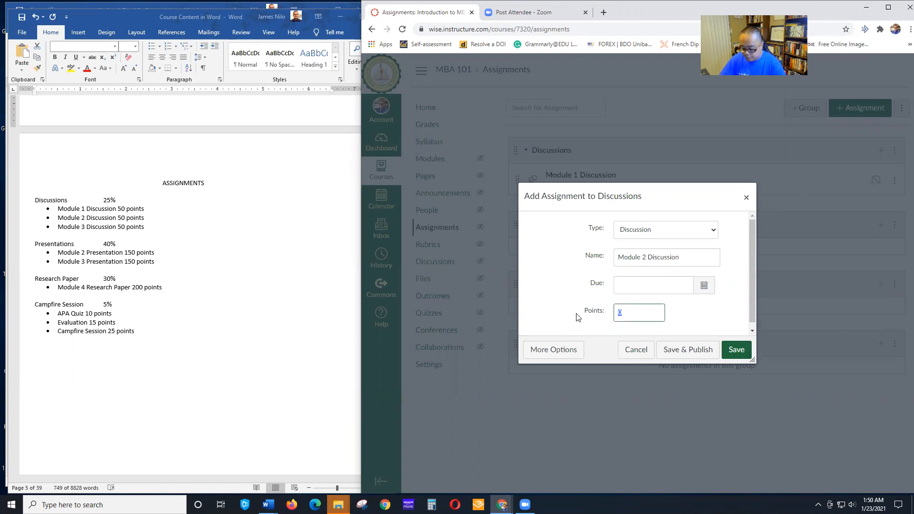
pyautogui.click(736, 349)
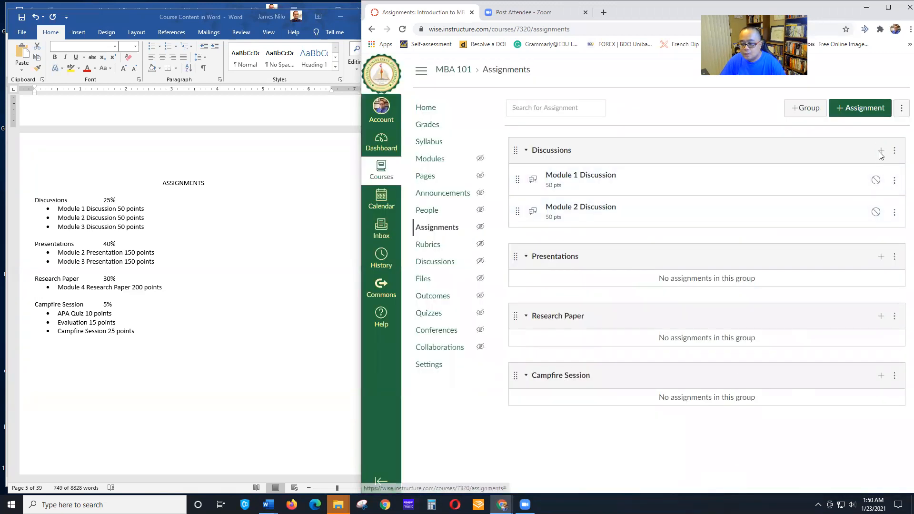
# Add a Discussion-type item named Module 3 Discussion worth 50 points to the Discussions group and save it
pyautogui.click(880, 151)
pyautogui.click(687, 235)
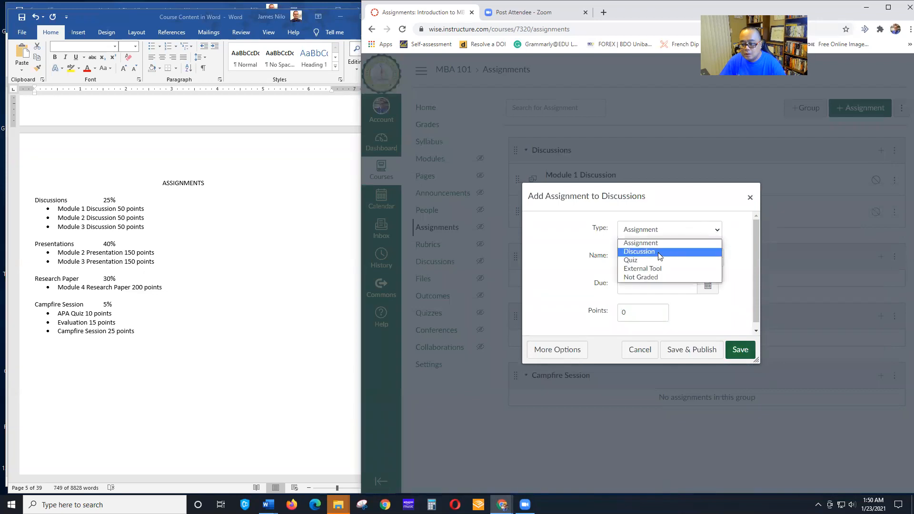
pyautogui.click(657, 250)
pyautogui.click(648, 252)
pyautogui.write('Mod')
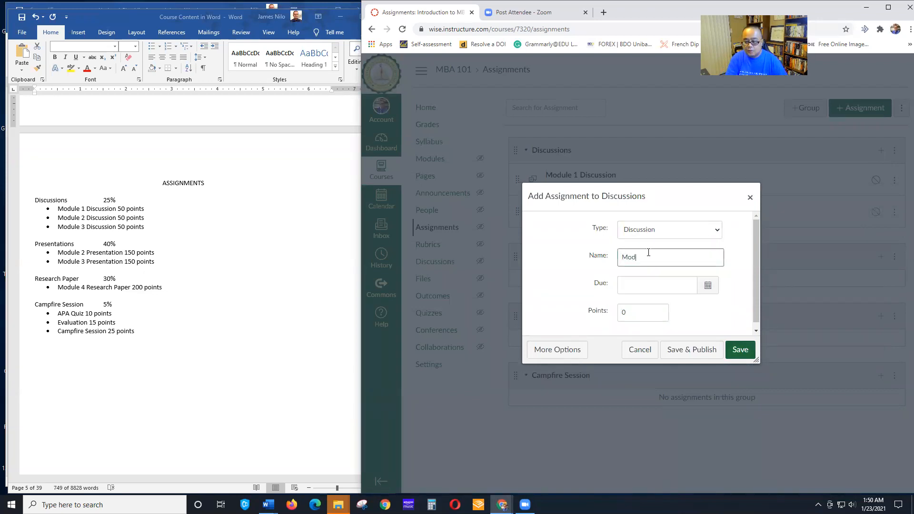
pyautogui.write('ule 3 Discussion')
pyautogui.click(597, 310)
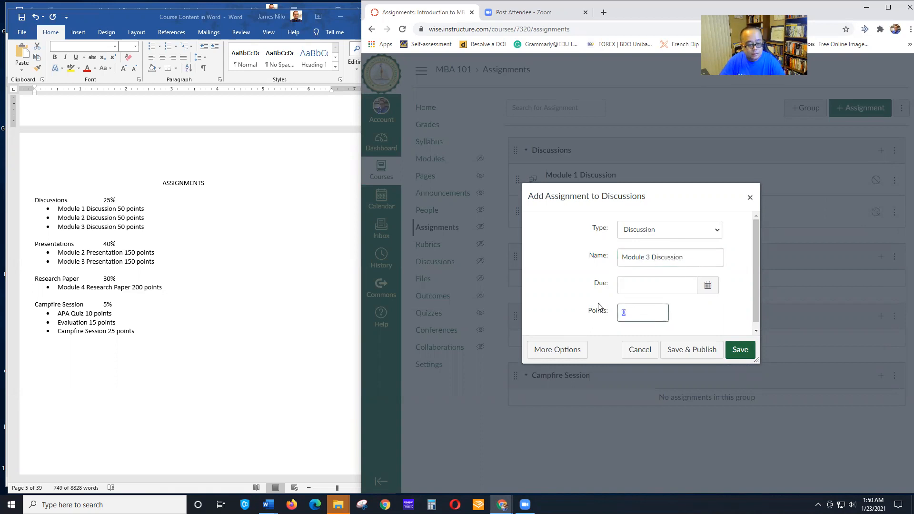
pyautogui.write('50')
pyautogui.click(739, 352)
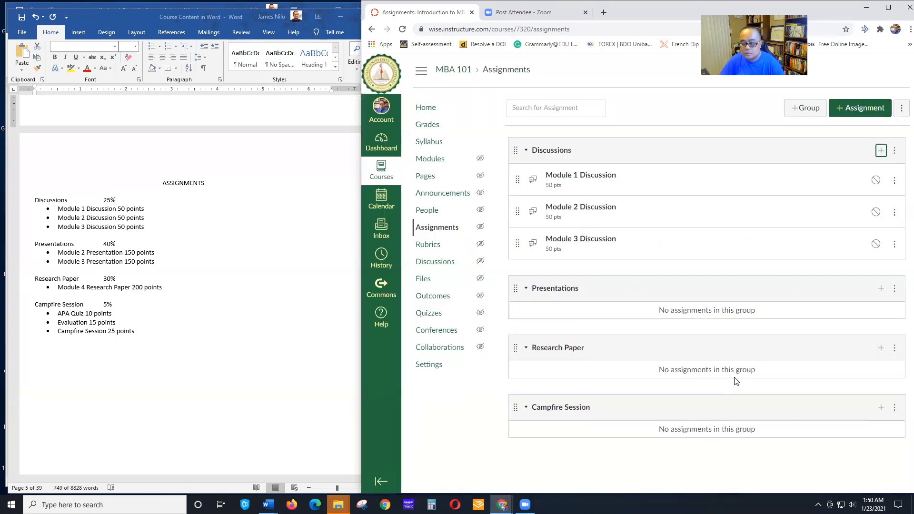
# Add an Assignment-type item named Module 2 Presentation worth 150 points to the Presentations group and save it
pyautogui.click(881, 289)
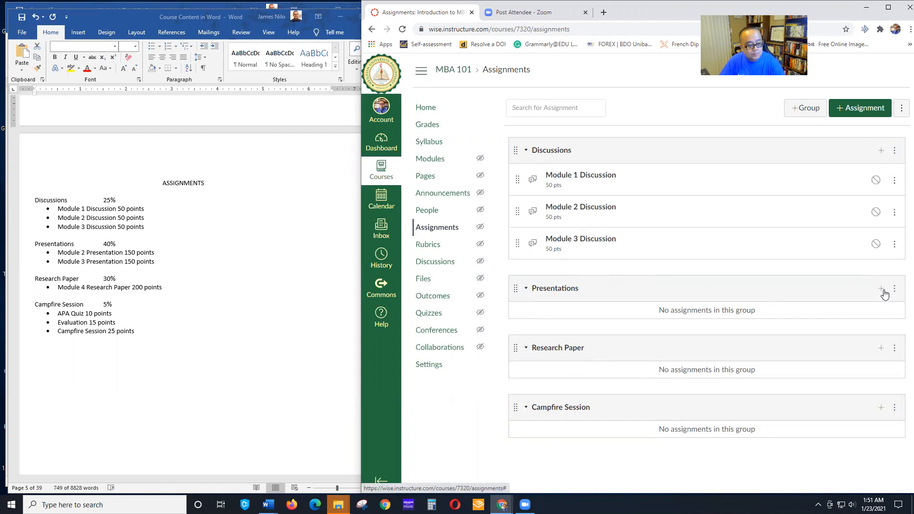
pyautogui.click(672, 231)
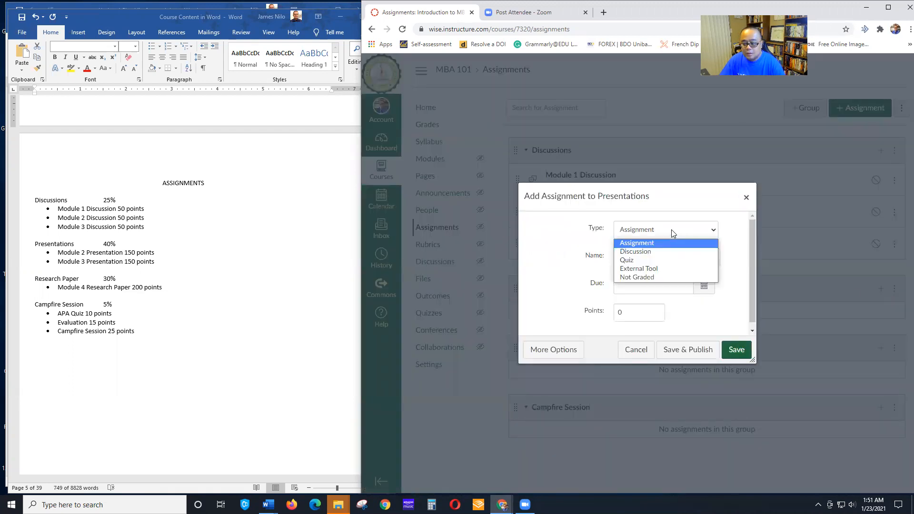
pyautogui.click(649, 243)
pyautogui.click(623, 259)
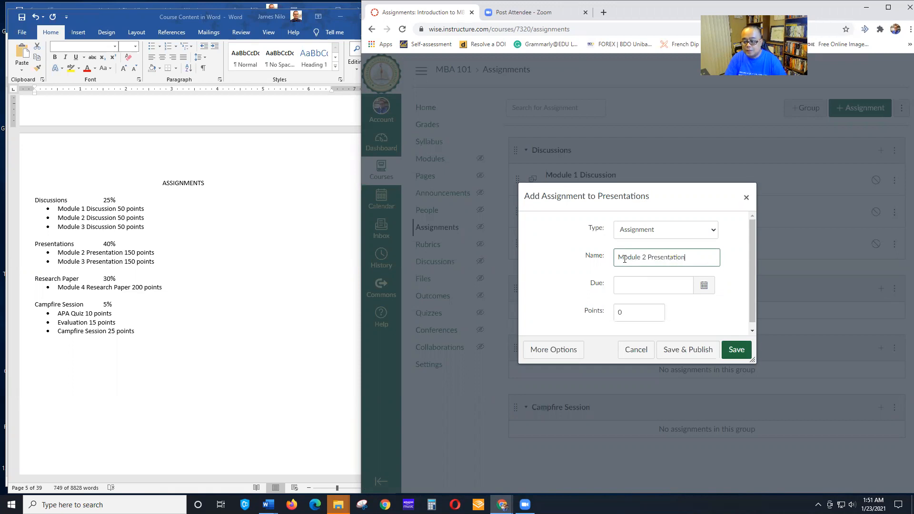
pyautogui.doubleClick(625, 313)
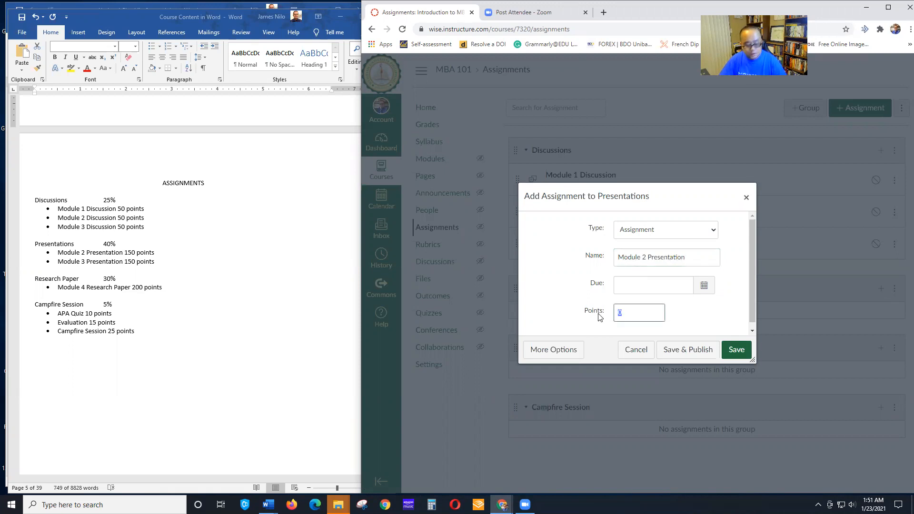
pyautogui.click(735, 351)
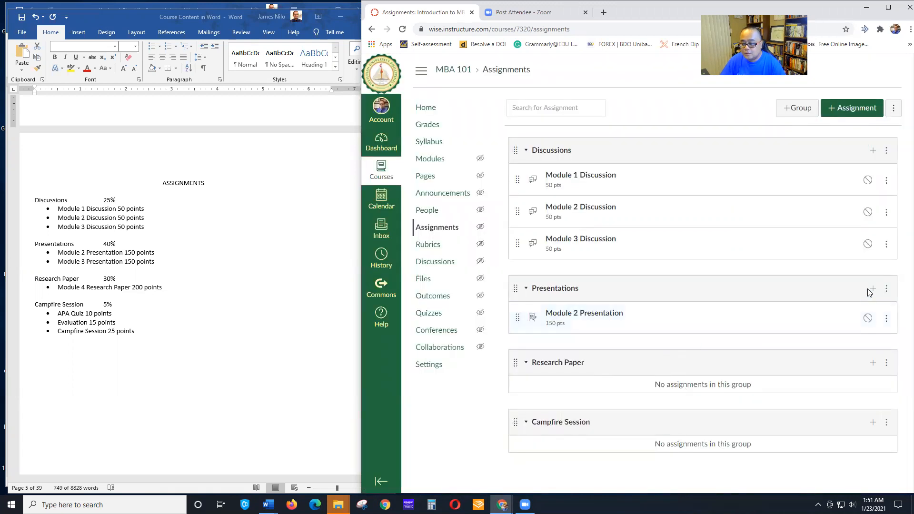
# Add an Assignment-type item named Module 3 Presentation worth 150 points to the Presentations group and save it
pyautogui.click(873, 290)
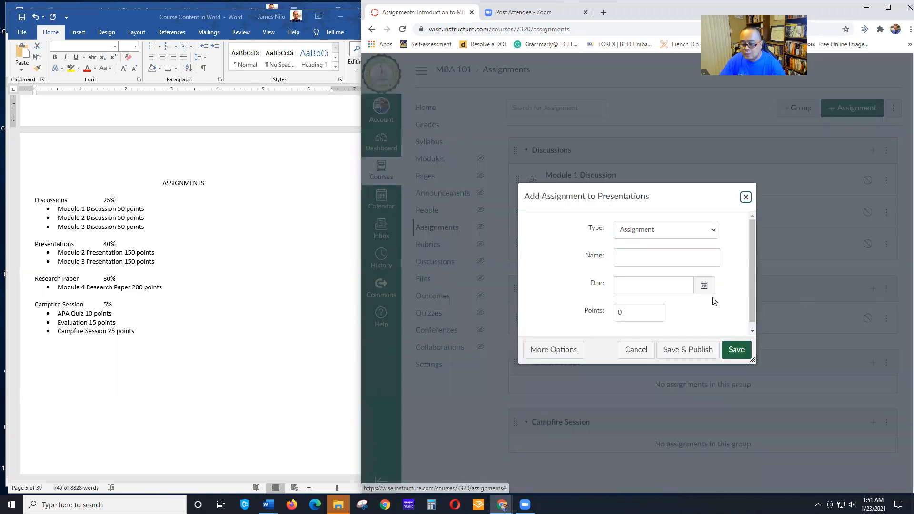
pyautogui.click(674, 230)
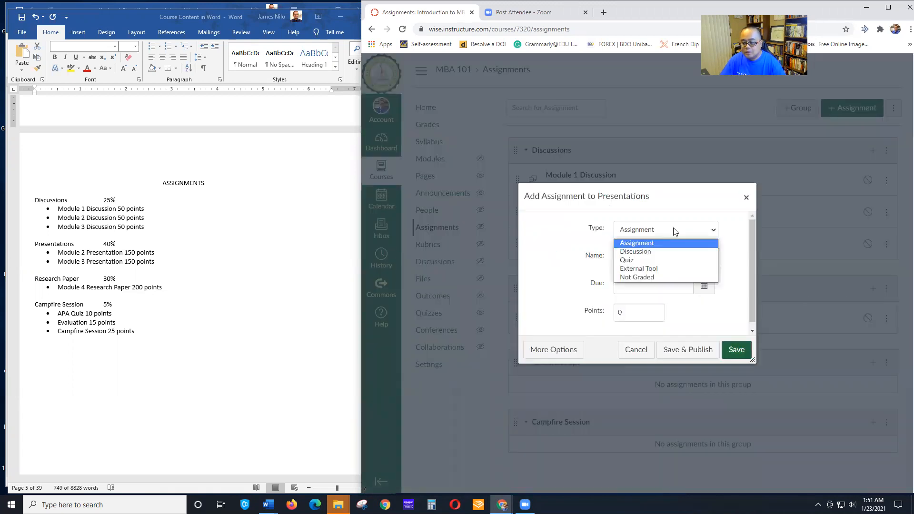
pyautogui.click(646, 245)
pyautogui.click(639, 257)
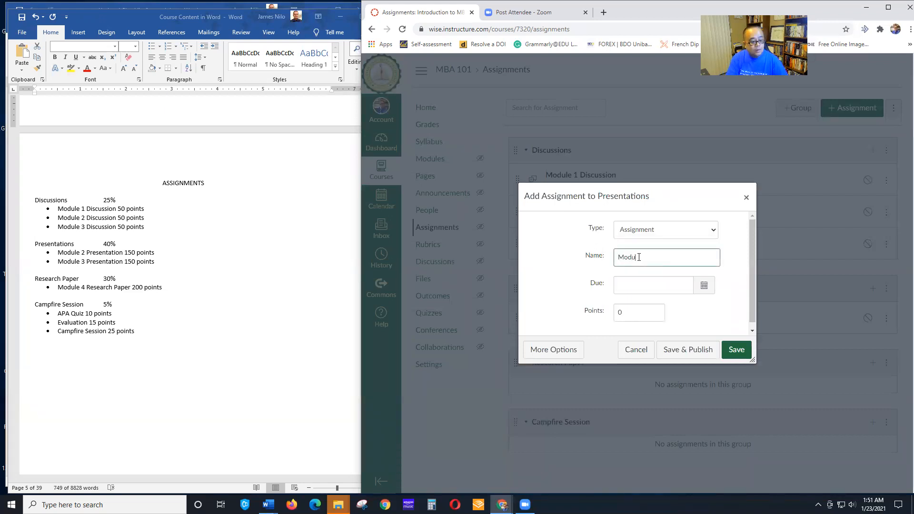
pyautogui.write('Module 3 Presentation')
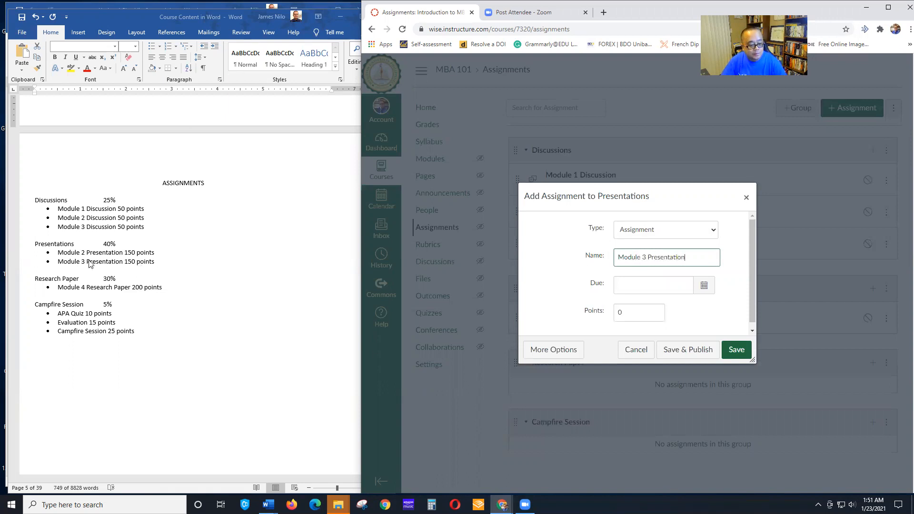
pyautogui.moveTo(645, 314); pyautogui.dragTo(586, 316)
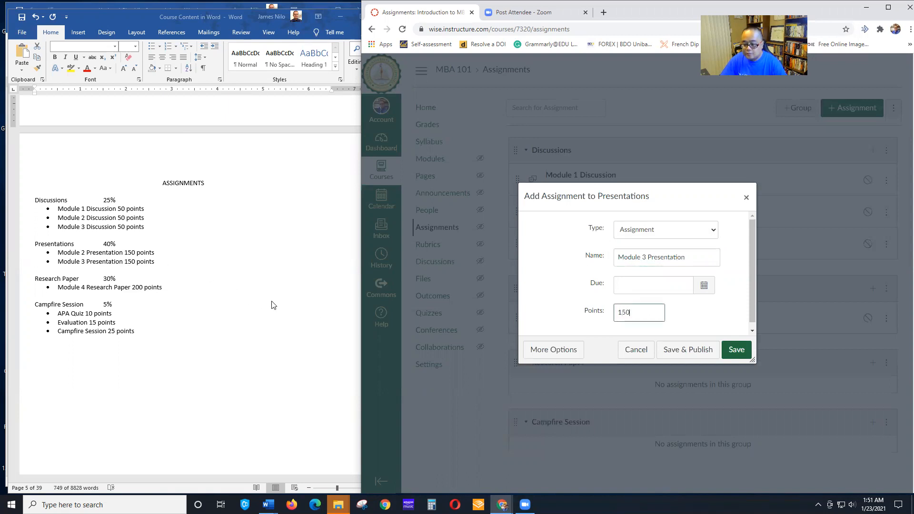
pyautogui.click(741, 351)
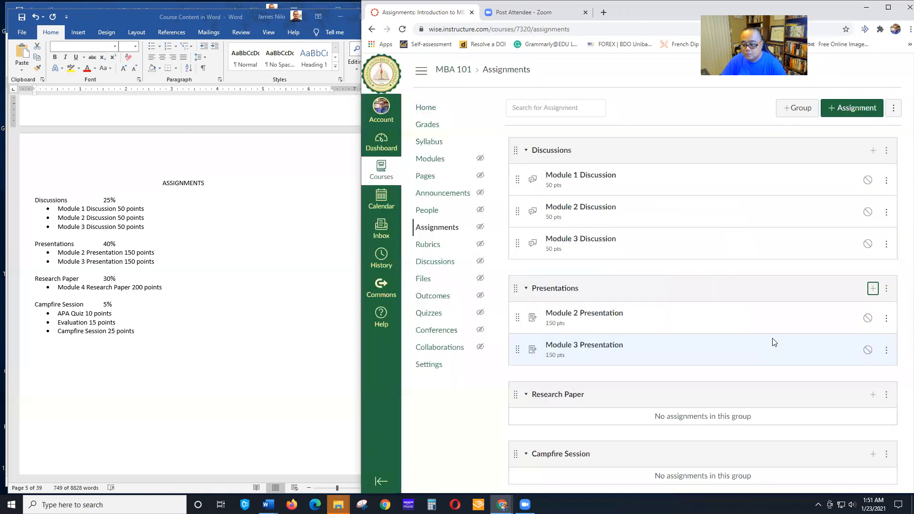
# Add an Assignment-type item named Research Paper worth 200 points to the Research Paper group and save it
pyautogui.scroll(-1, 767, 323)
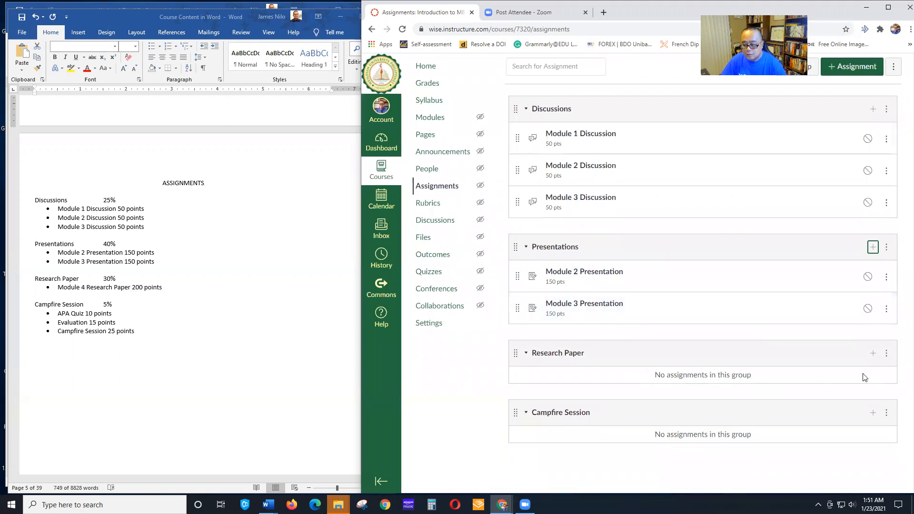
pyautogui.click(872, 353)
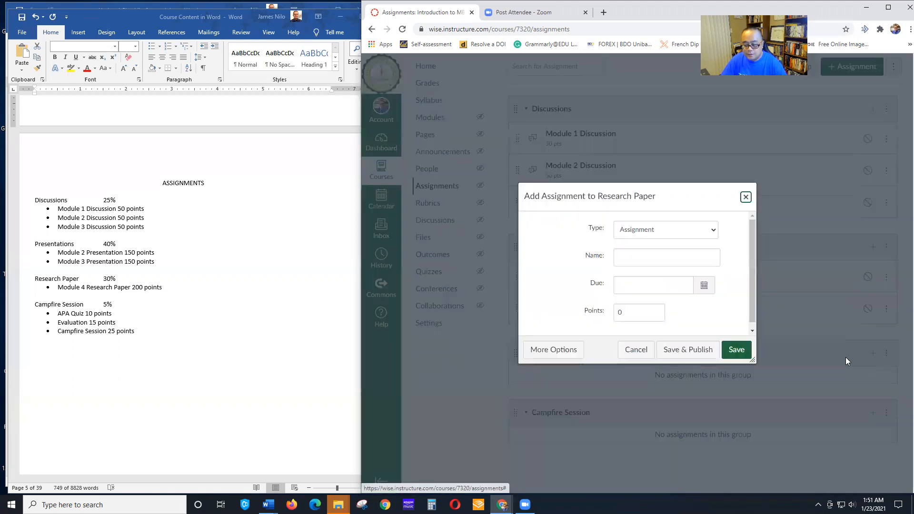
pyautogui.click(667, 230)
pyautogui.click(654, 243)
pyautogui.click(638, 257)
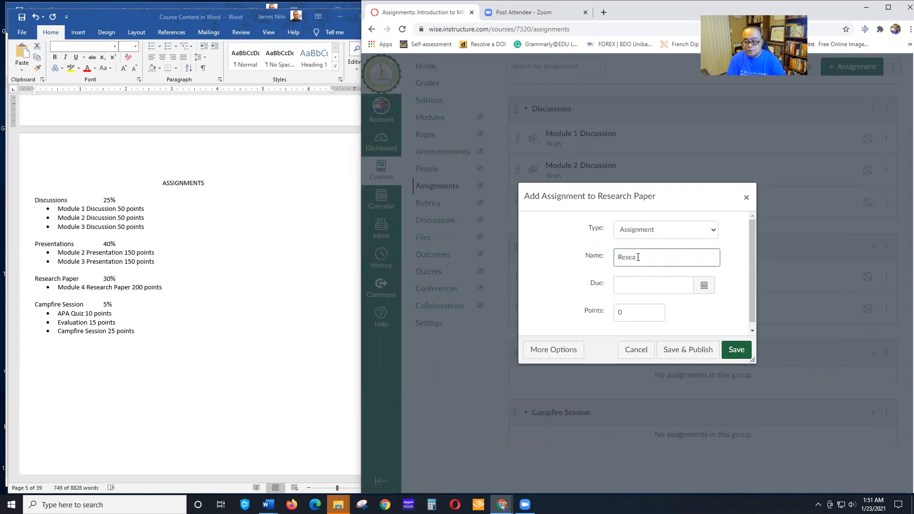
pyautogui.click(628, 309)
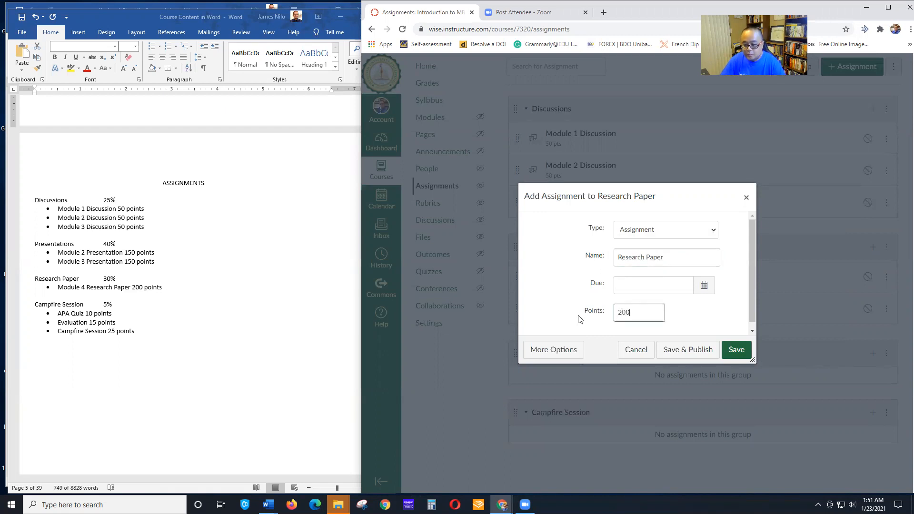
pyautogui.click(735, 349)
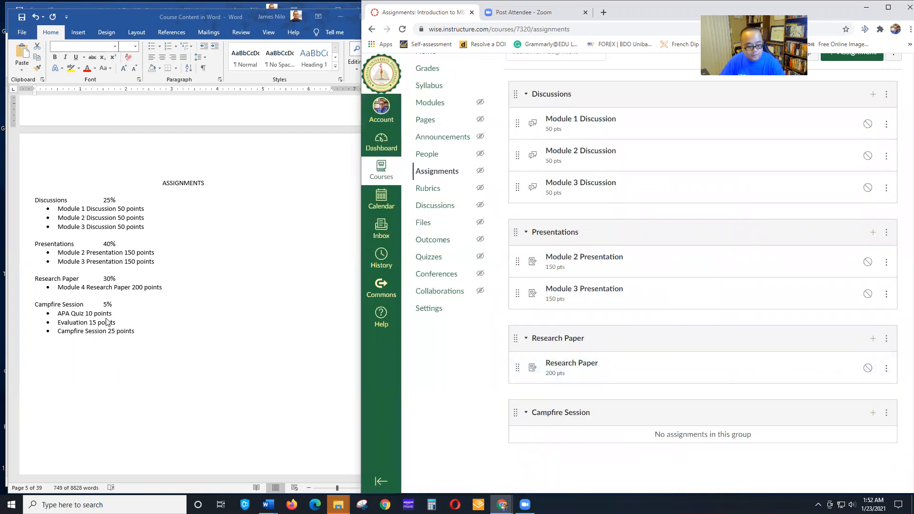
# Add a Quiz-type item named APA Quiz worth 10 points to the Campfire Session group and save it
pyautogui.click(872, 413)
pyautogui.click(677, 233)
pyautogui.click(632, 259)
pyautogui.click(632, 261)
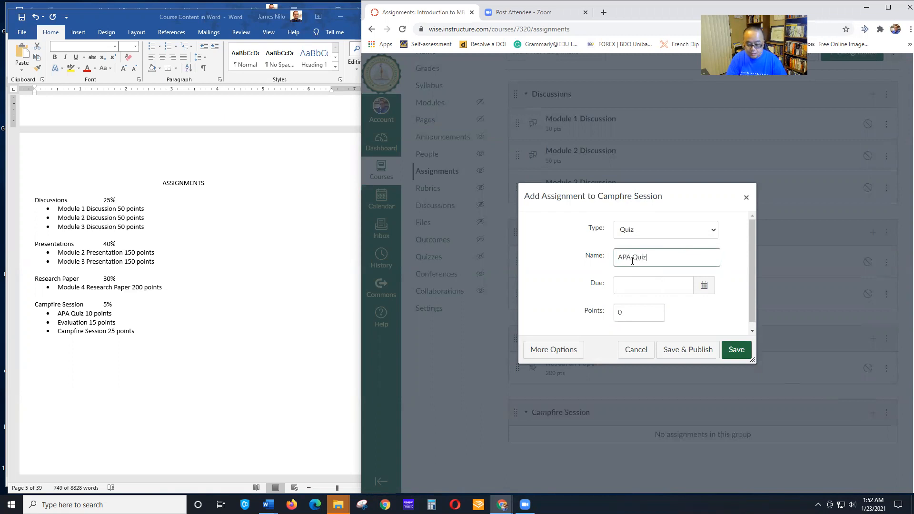
pyautogui.click(635, 318)
pyautogui.write('10')
pyautogui.click(736, 350)
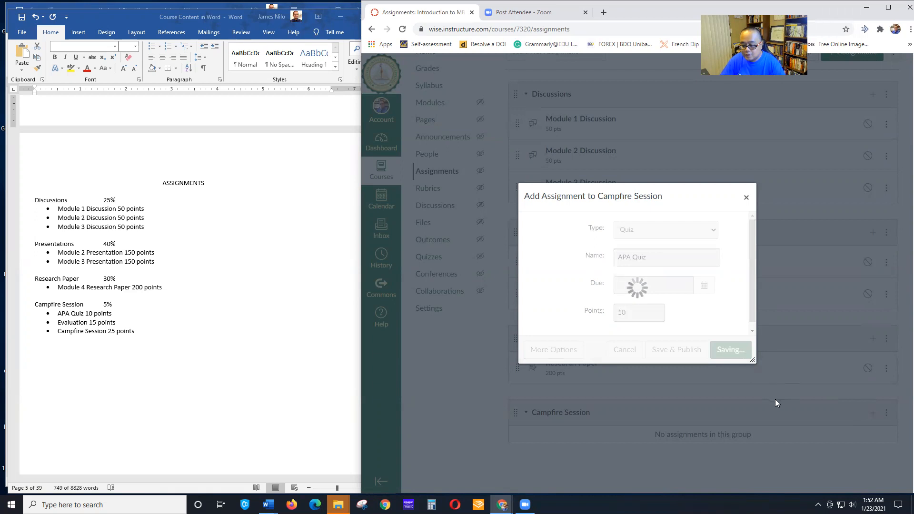
# Add a Discussion-type item named Evaluation worth 15 points to the Campfire Session group and save it
pyautogui.click(872, 398)
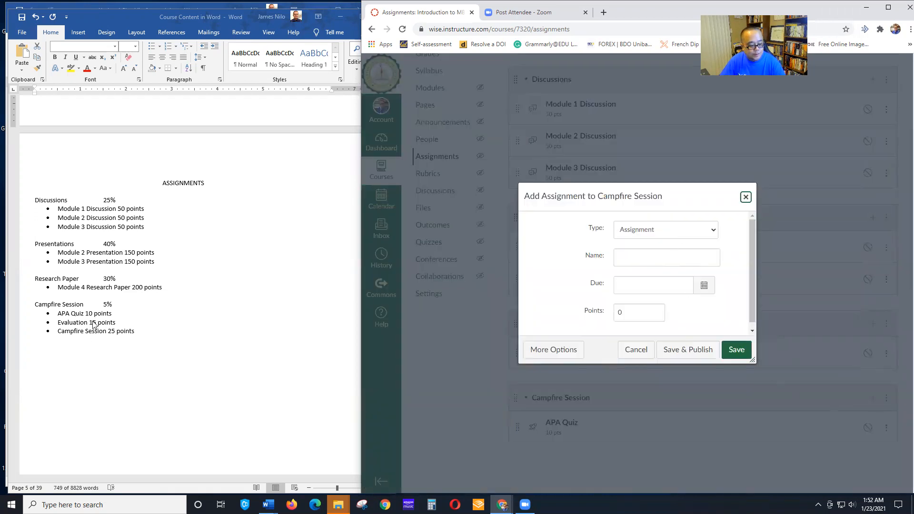
pyautogui.click(685, 238)
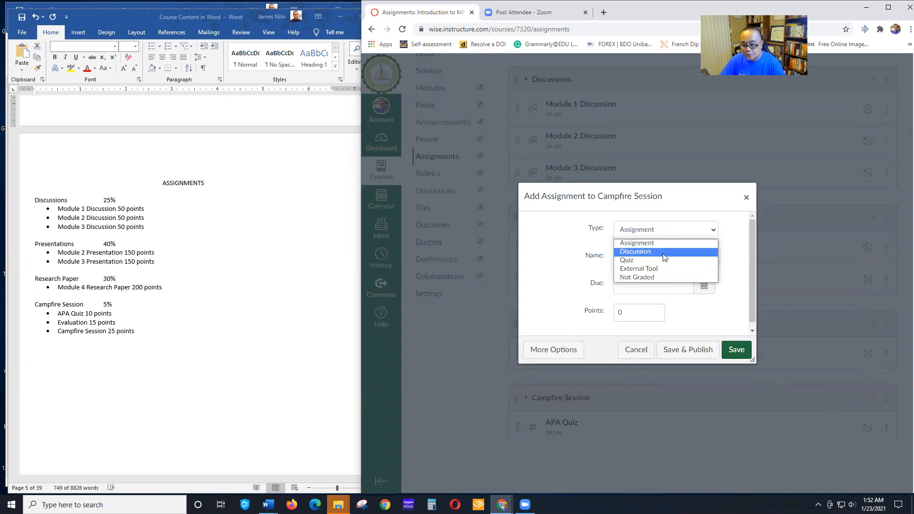
pyautogui.click(665, 252)
pyautogui.click(644, 261)
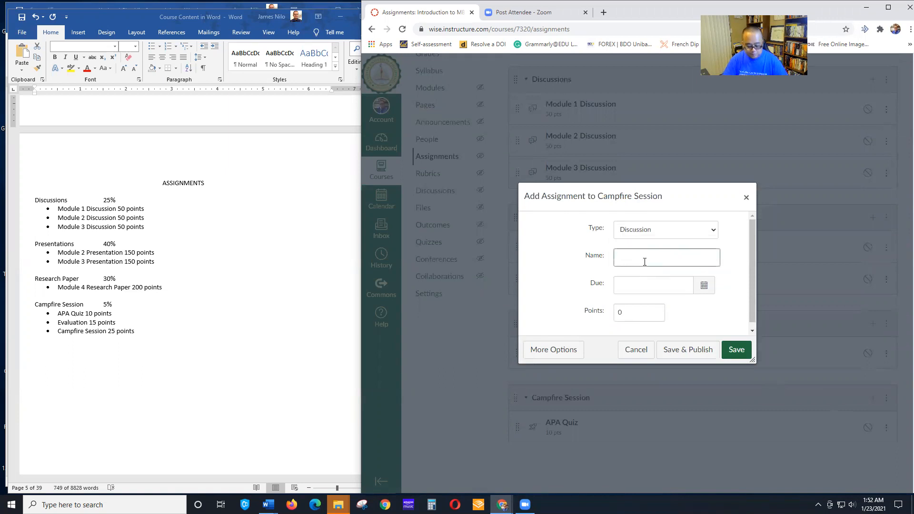
pyautogui.write('Evaluation')
pyautogui.doubleClick(629, 312)
pyautogui.click(736, 350)
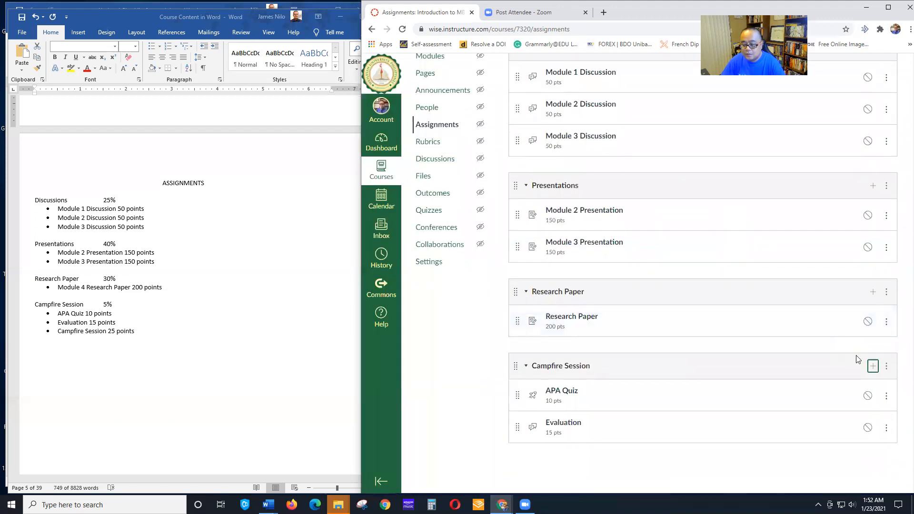
# Add an Assignment-type item named Campfire Session worth 25 points to the Campfire Session group and save it
pyautogui.click(873, 366)
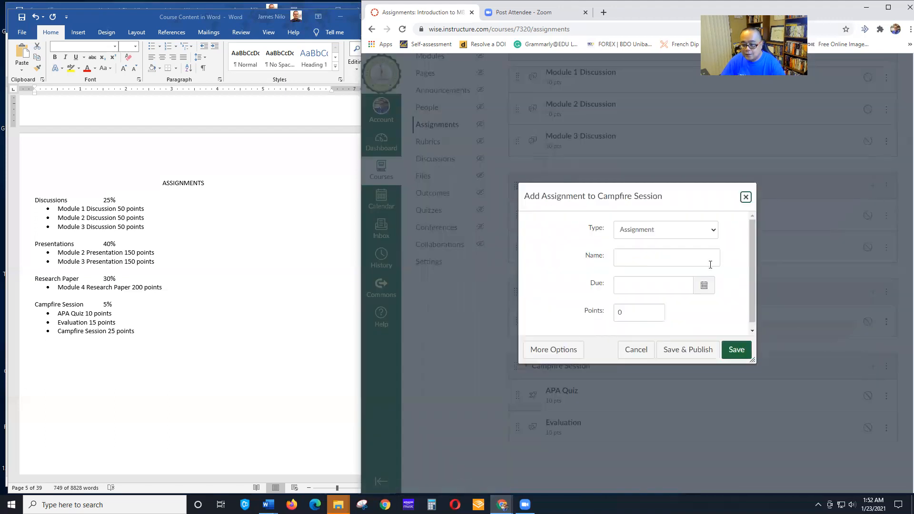
pyautogui.click(705, 230)
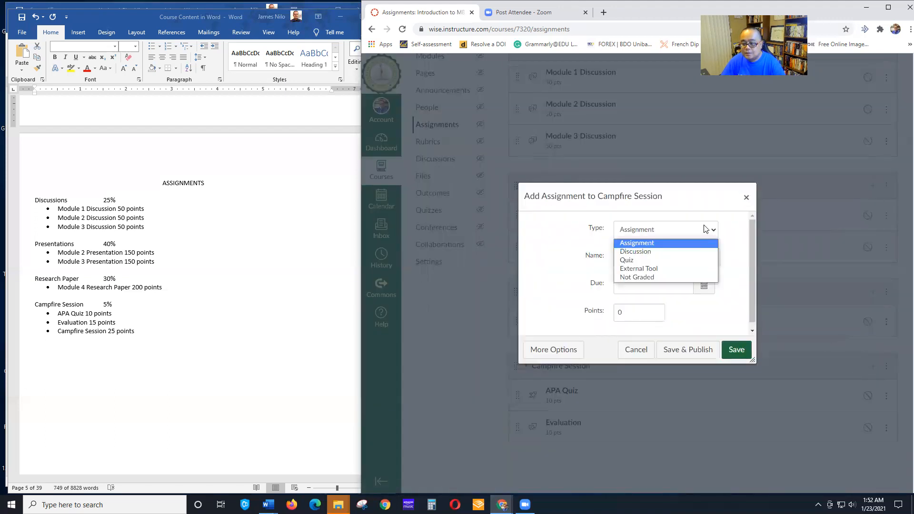
pyautogui.click(656, 243)
pyautogui.click(651, 261)
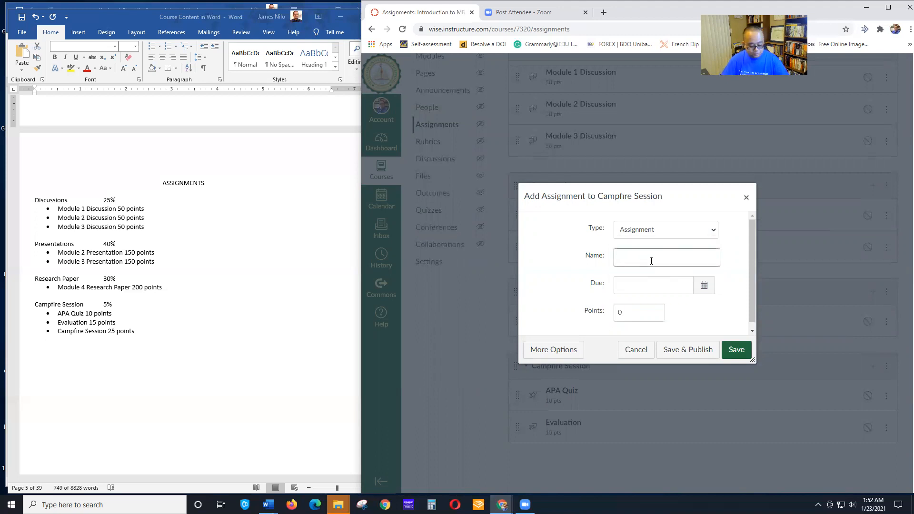
pyautogui.write('Campfire Session')
pyautogui.click(635, 316)
pyautogui.click(734, 351)
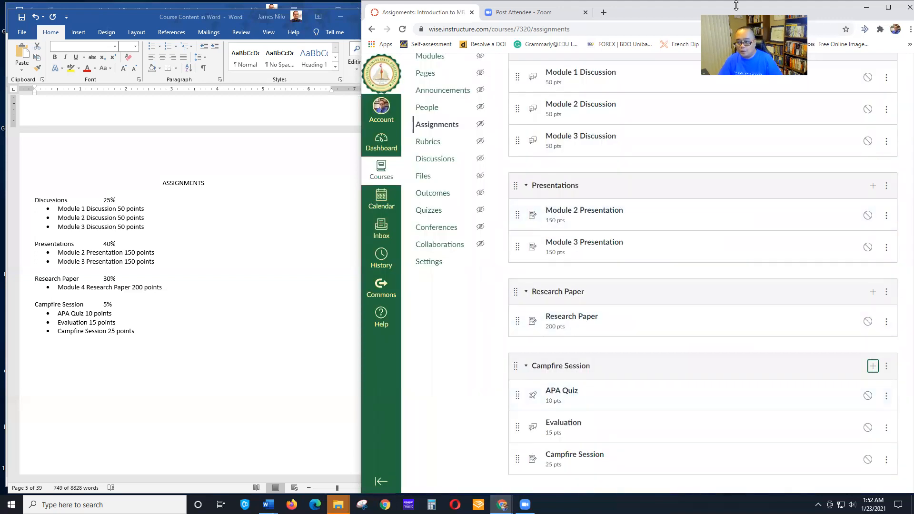
# Compare the items and points in all four assignment groups with the assignments outline in the Word document
pyautogui.scroll(3, 838, 280)
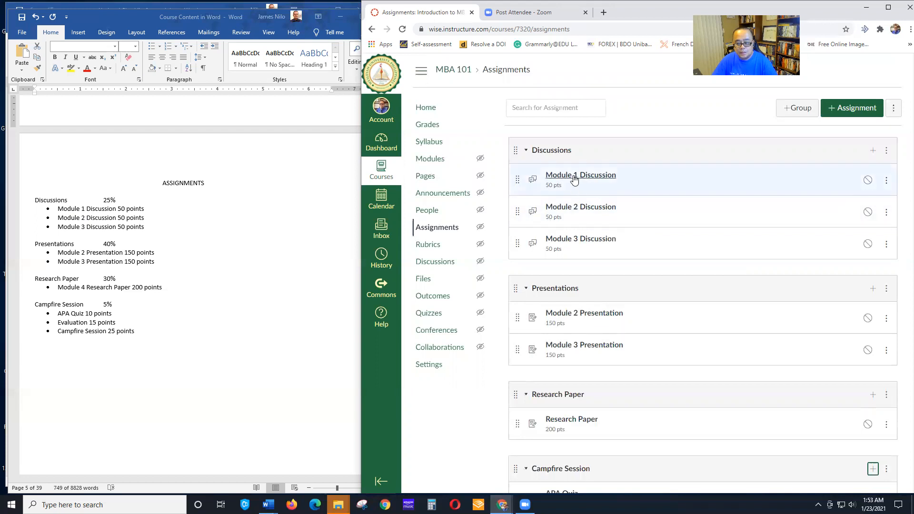
pyautogui.scroll(-2, 587, 249)
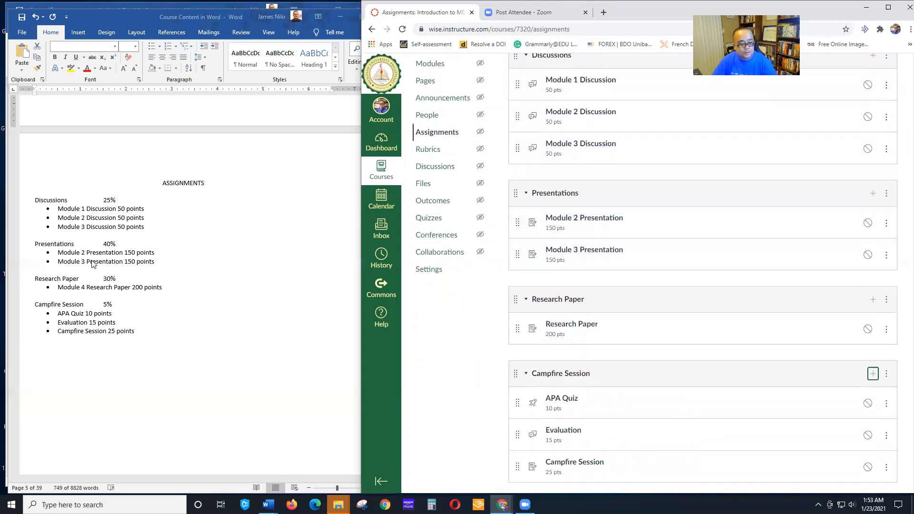
pyautogui.scroll(-1, 624, 283)
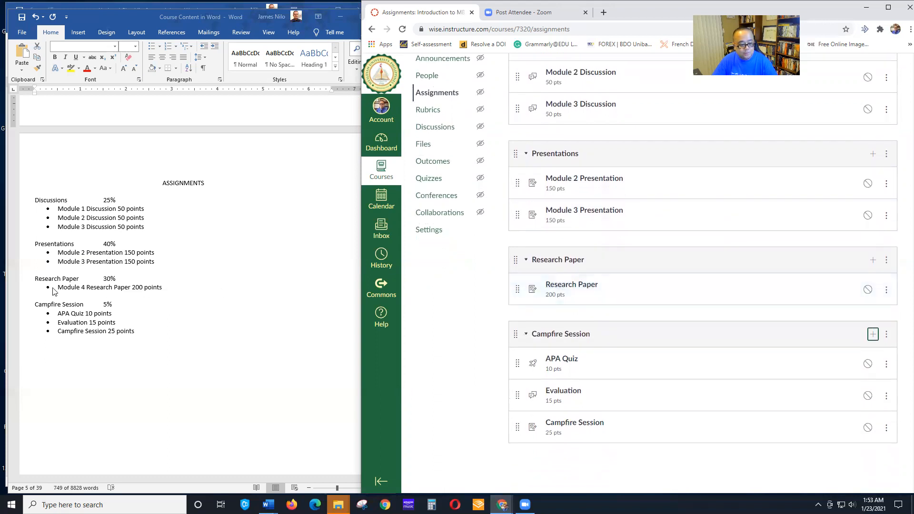
pyautogui.scroll(3, 689, 395)
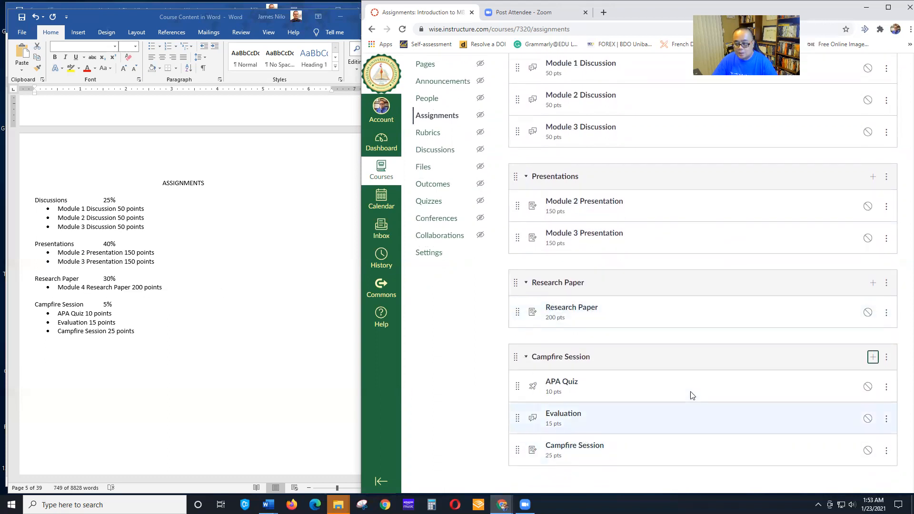
pyautogui.click(893, 108)
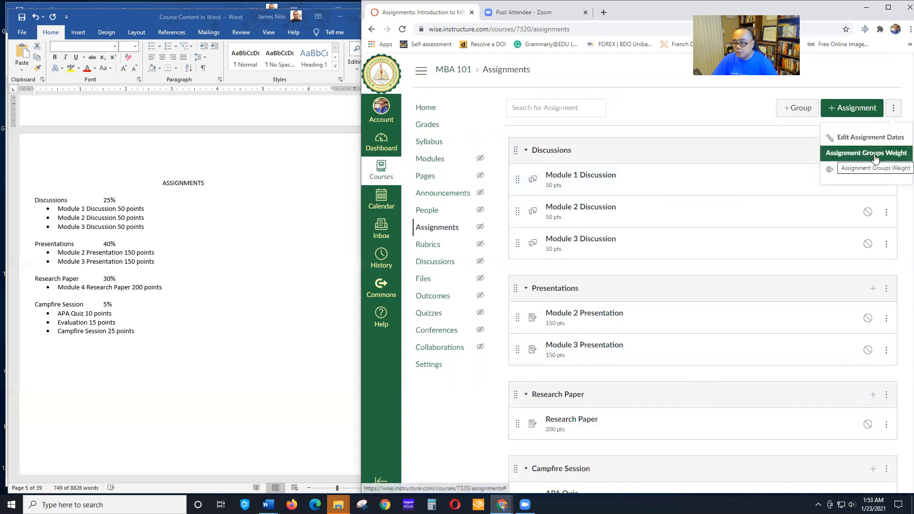
pyautogui.click(692, 131)
pyautogui.scroll(-4, 632, 296)
pyautogui.scroll(4, 632, 296)
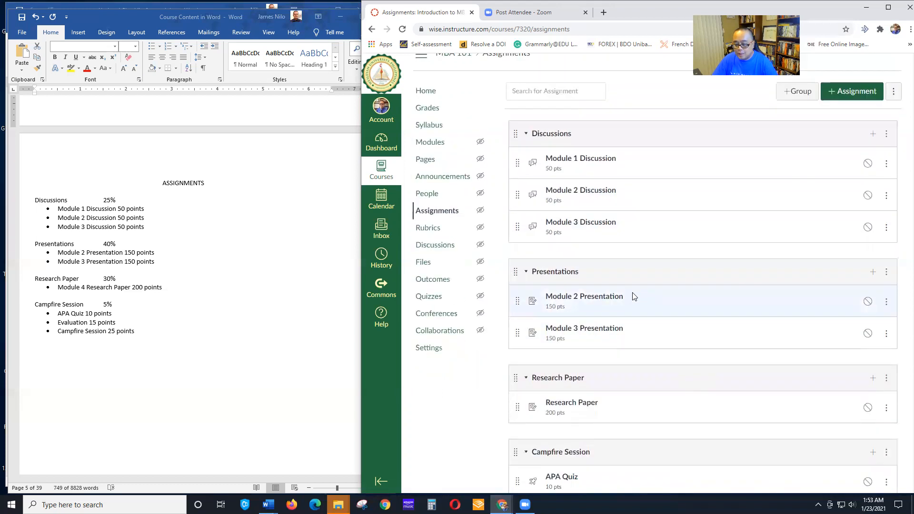
# Weight the final grade by assignment group, with Discussions 25%, Presentations 40%, Research Paper 30% and Campfire Session 5%, and save the weights
pyautogui.click(893, 109)
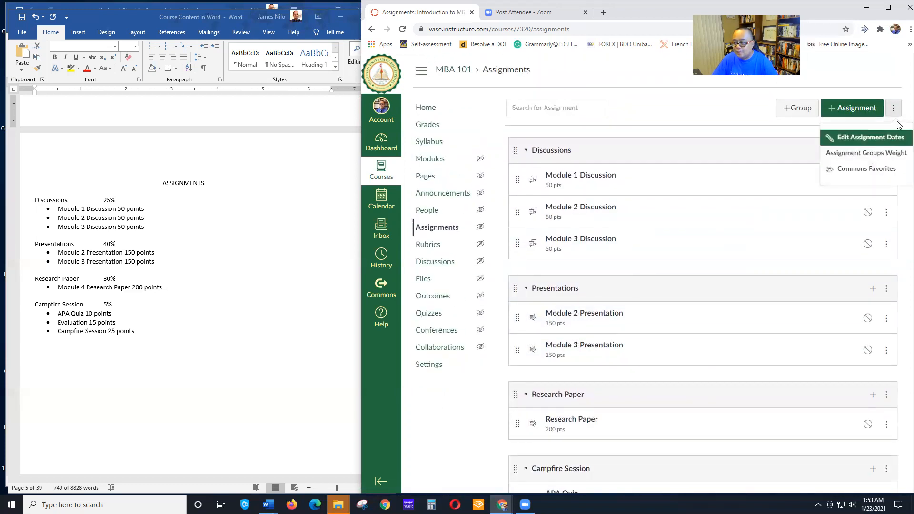
pyautogui.click(877, 155)
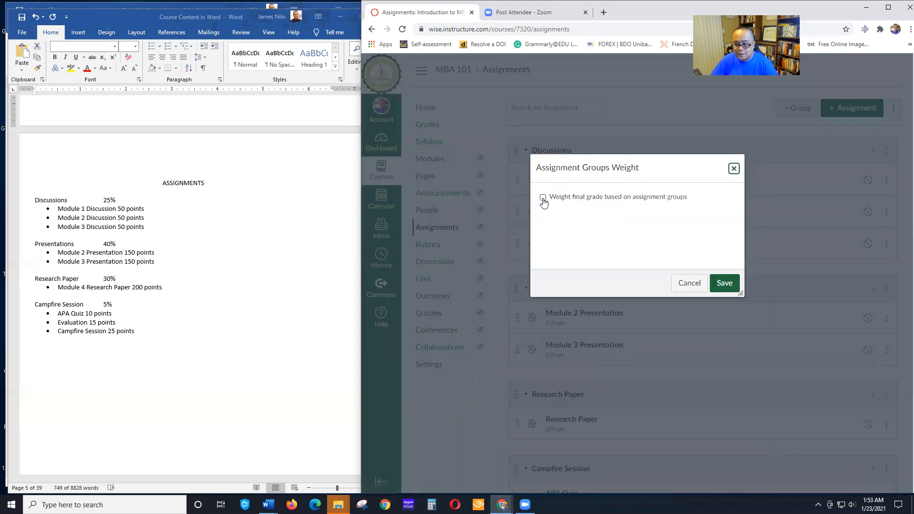
pyautogui.click(543, 198)
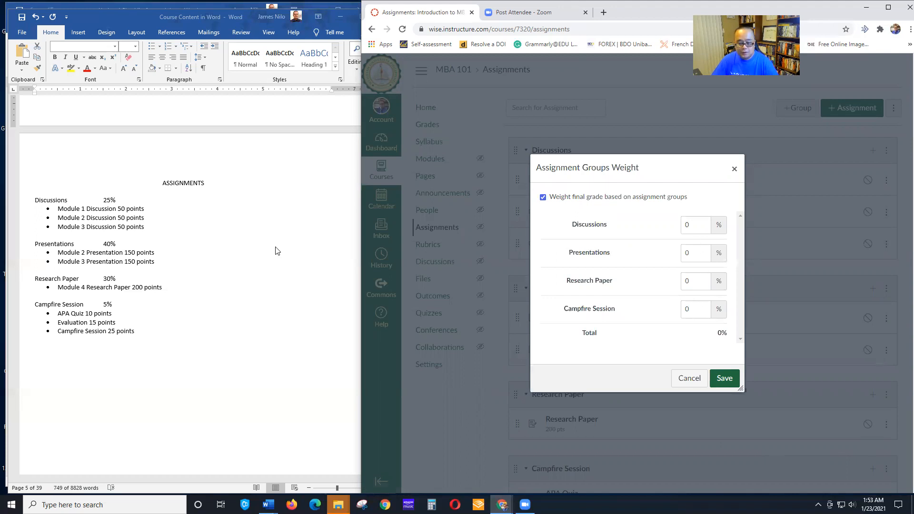
pyautogui.doubleClick(685, 222)
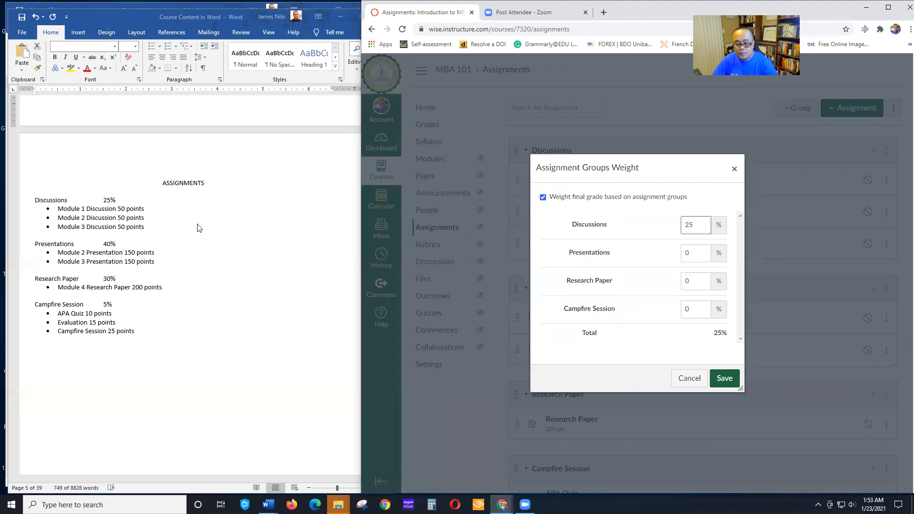
pyautogui.doubleClick(700, 253)
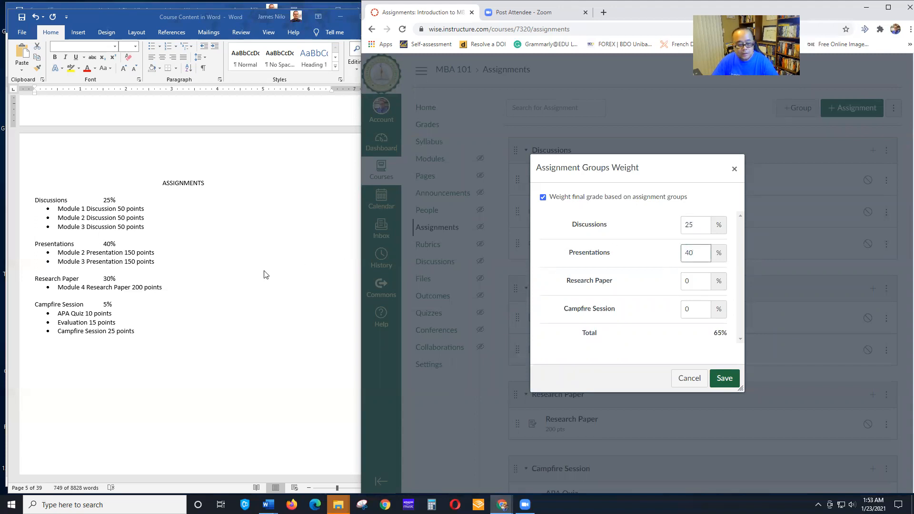
pyautogui.doubleClick(692, 279)
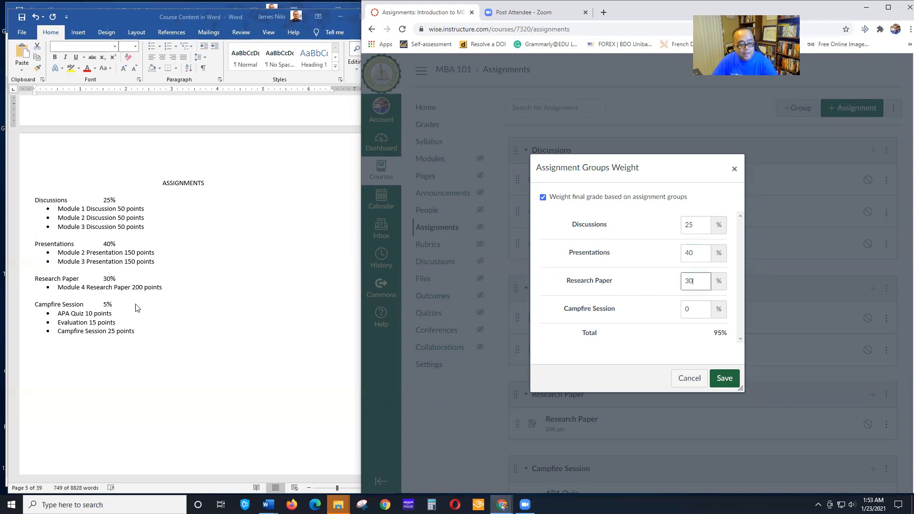
pyautogui.doubleClick(699, 309)
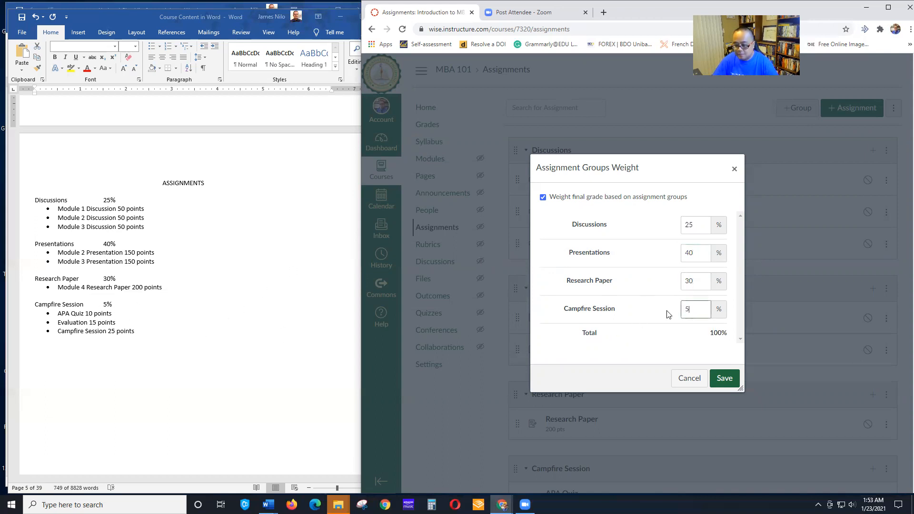
pyautogui.click(725, 379)
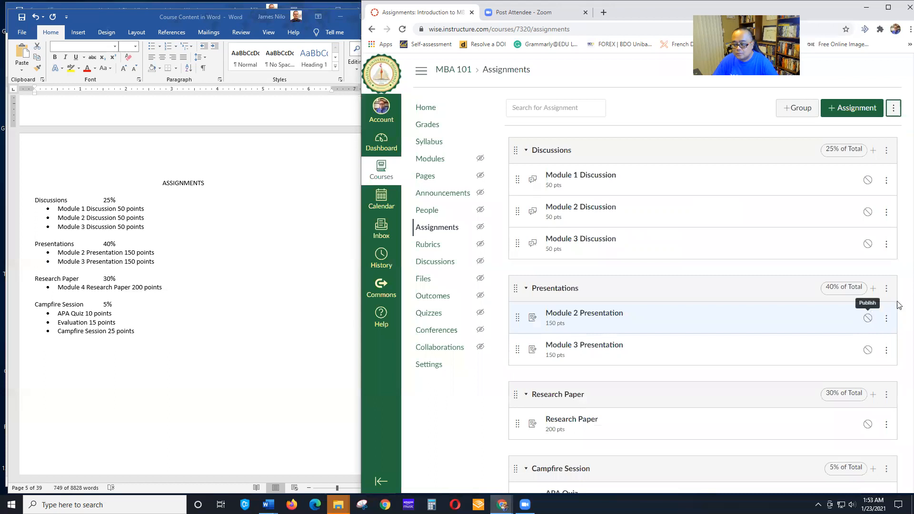
# Review the group weights in the assignments list, and open the Syllabus page to check its weight table, grading system and course summary
pyautogui.scroll(-2, 895, 285)
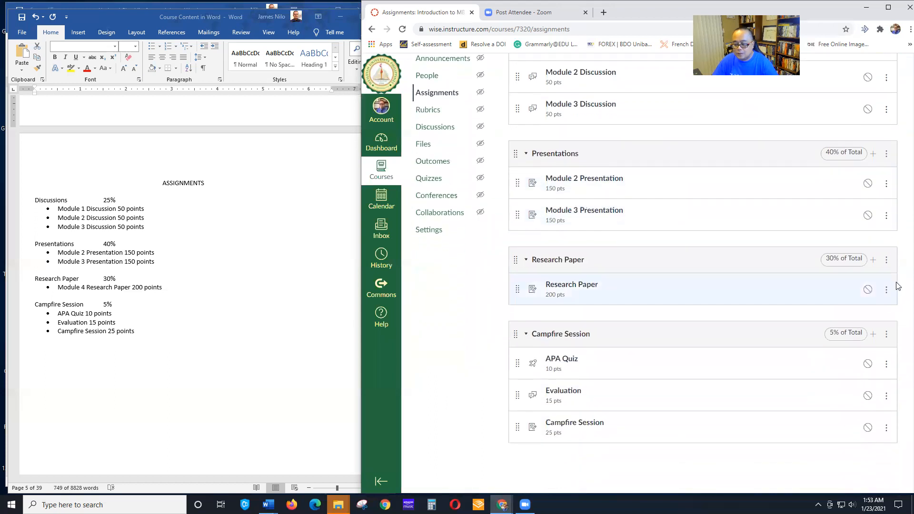
pyautogui.scroll(2, 900, 287)
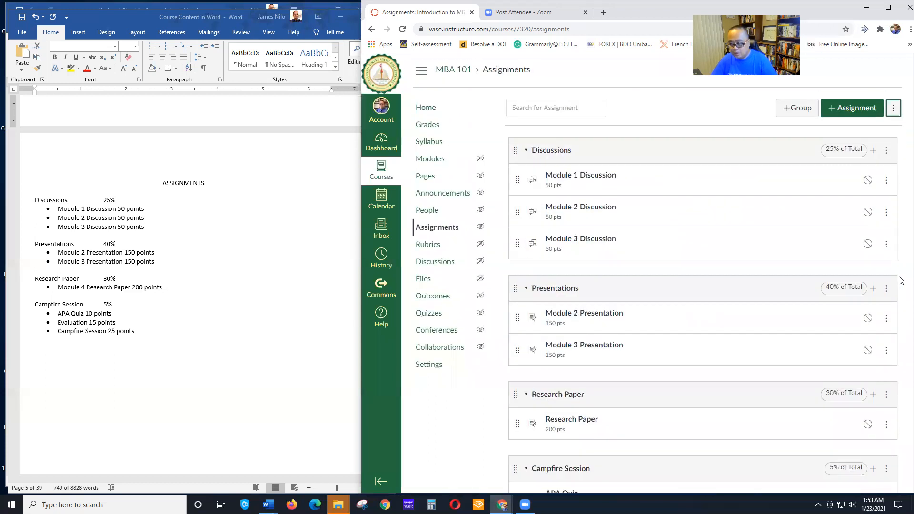
pyautogui.scroll(-2, 901, 274)
pyautogui.scroll(-1, 901, 269)
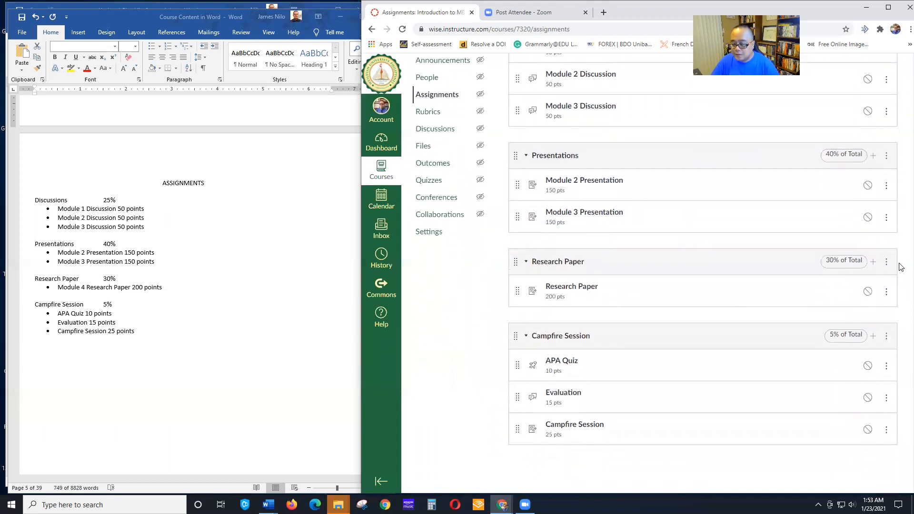
pyautogui.scroll(3, 899, 267)
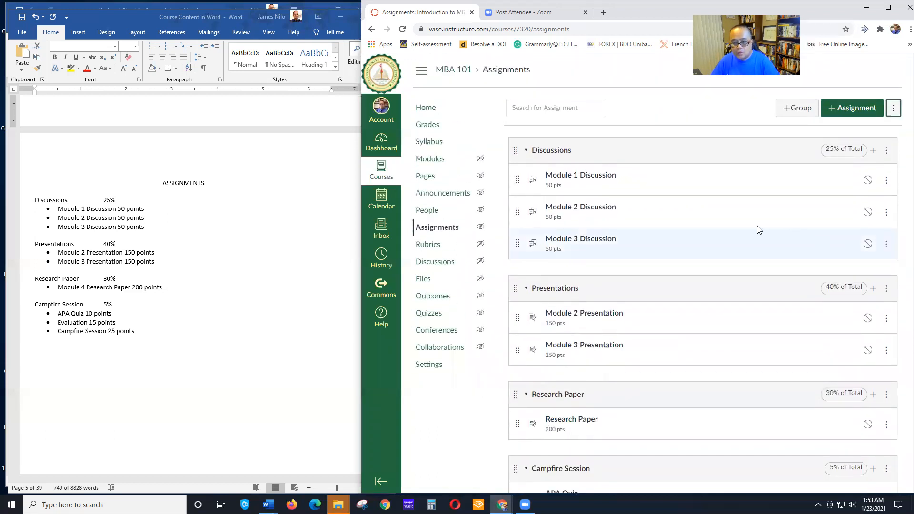
pyautogui.click(430, 143)
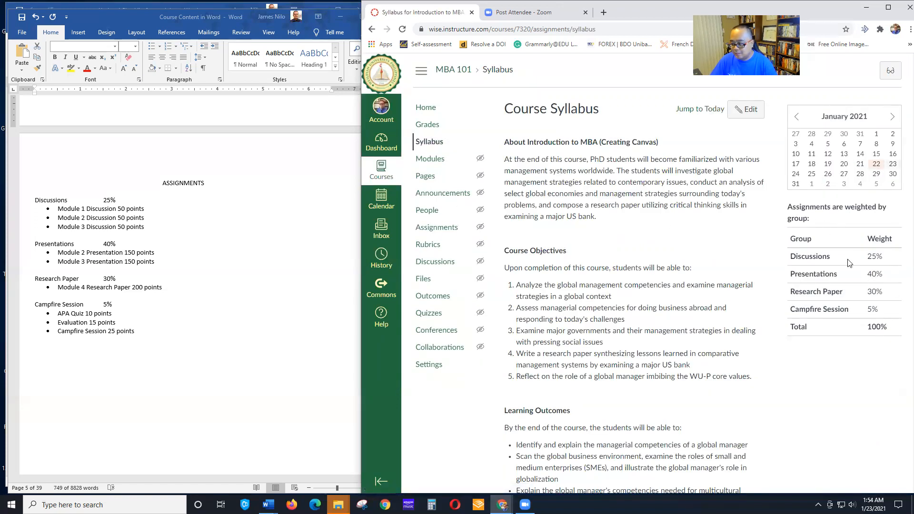
pyautogui.scroll(-20, 850, 291)
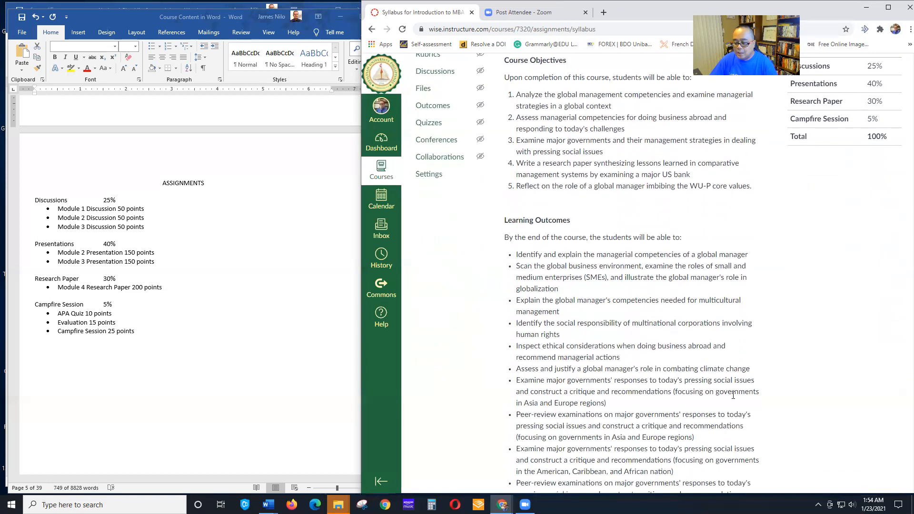
pyautogui.scroll(-10, 725, 404)
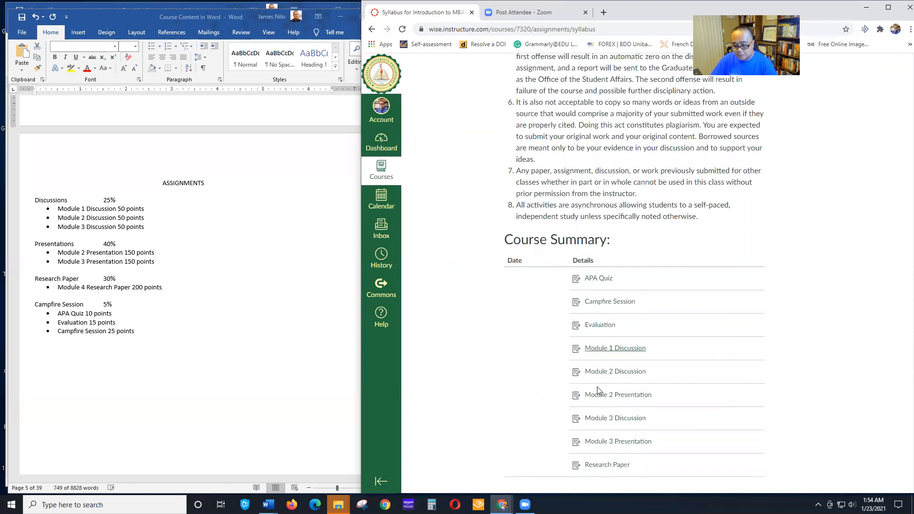
pyautogui.scroll(10, 643, 409)
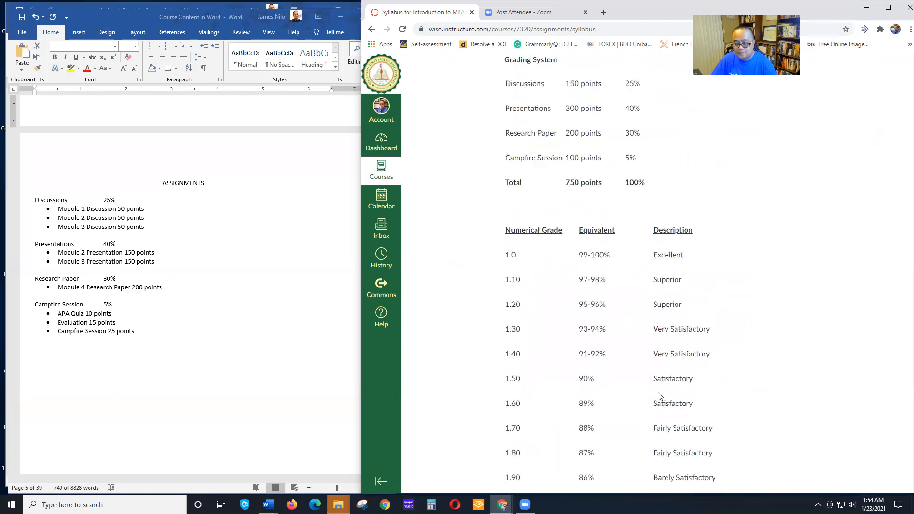
pyautogui.scroll(5, 659, 395)
# Switch to the Word document and find the Discussion Forum rubric in the Rubrics section
pyautogui.scroll(-15, 210, 297)
pyautogui.scroll(-3, 215, 296)
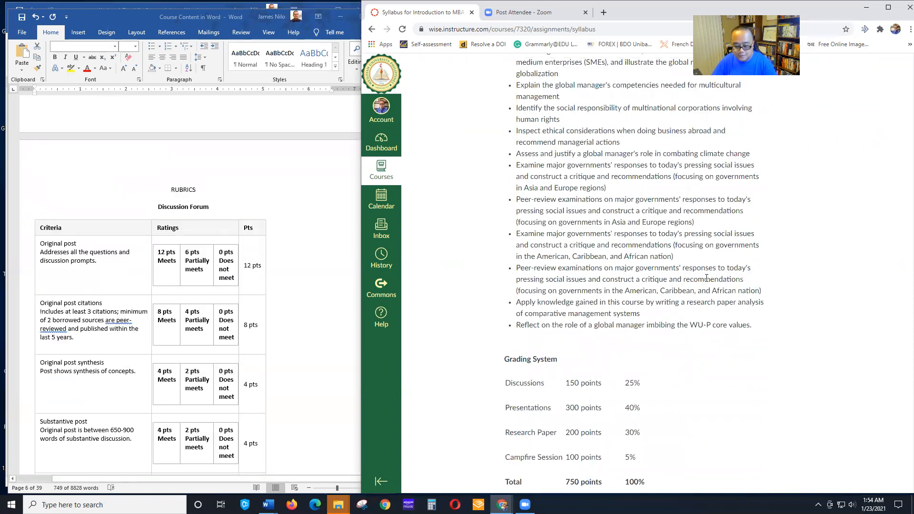
pyautogui.click(310, 315)
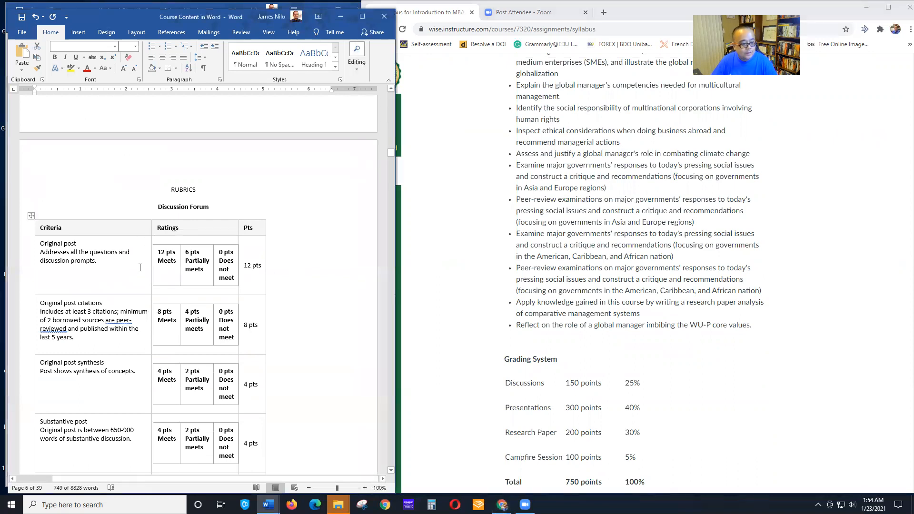
pyautogui.scroll(-1, 140, 267)
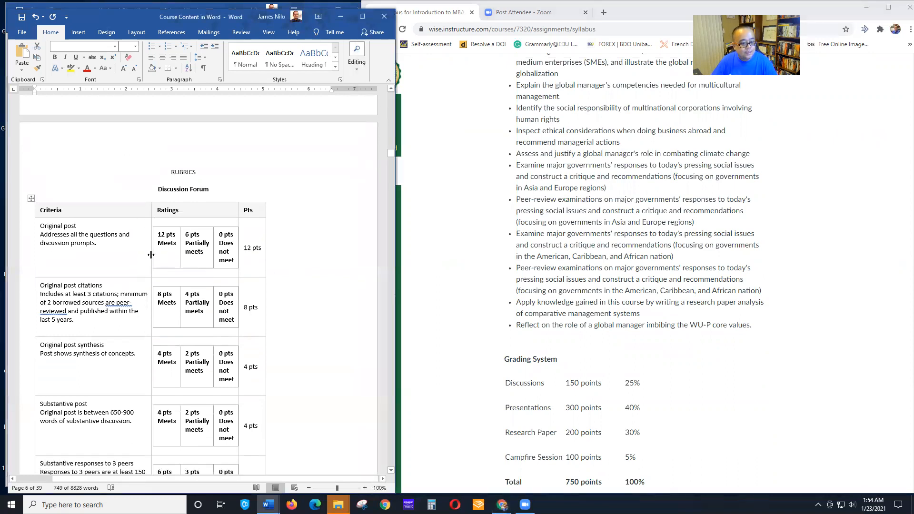
# Switch back to the Canvas course, go to its Rubrics page and start a new rubric titled "Discussion Forum"
pyautogui.click(782, 348)
pyautogui.scroll(8, 780, 343)
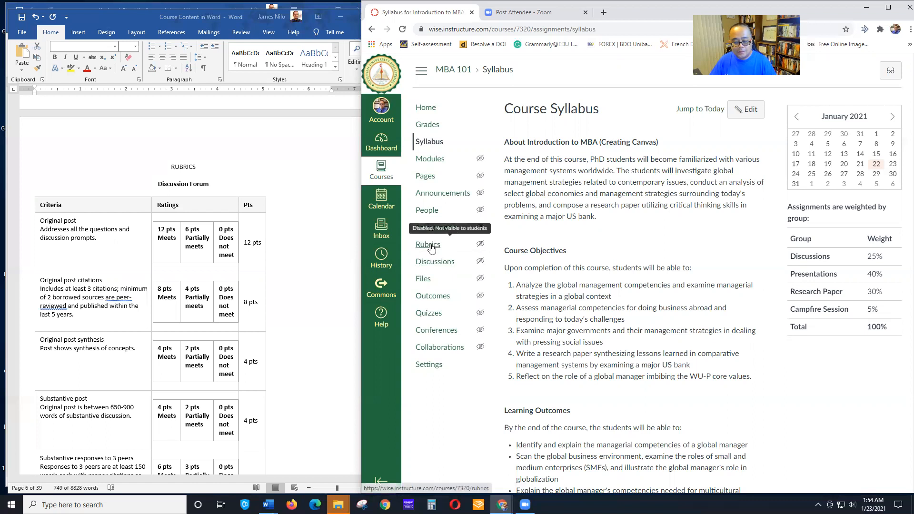
pyautogui.click(427, 245)
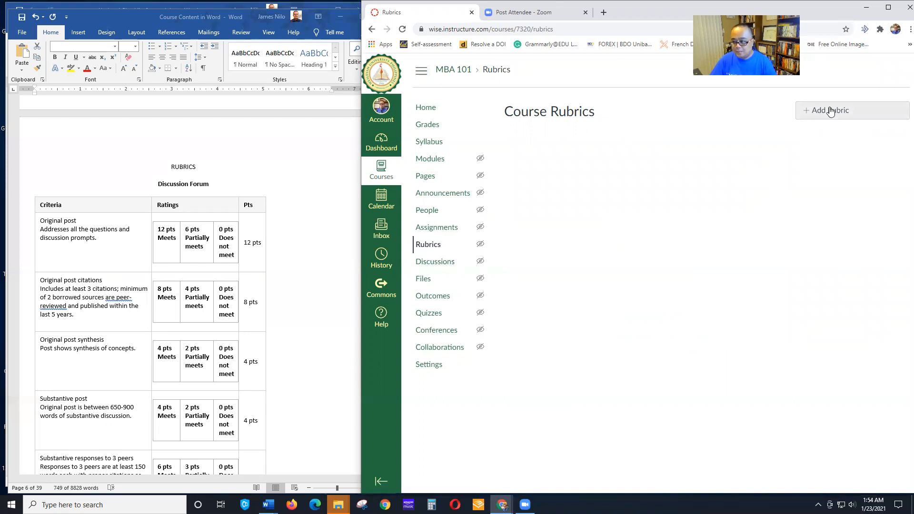
pyautogui.click(830, 111)
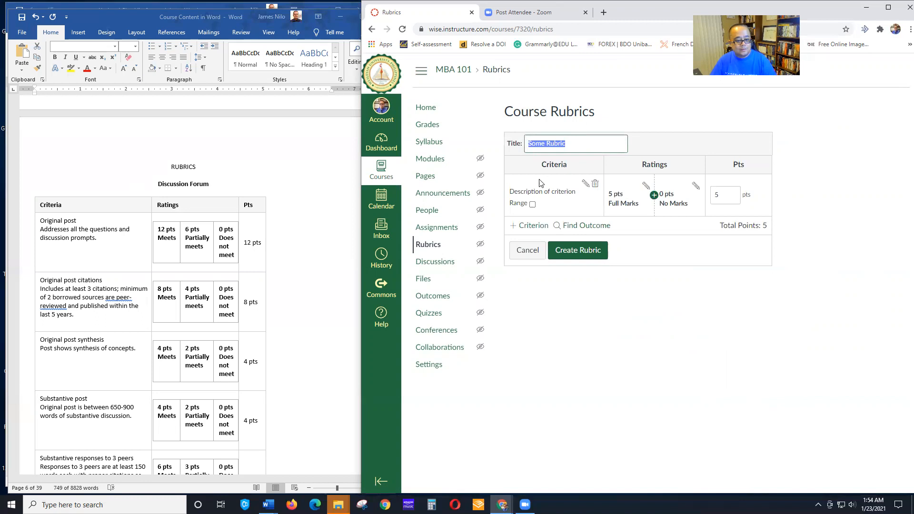
pyautogui.write('Discussion Forum')
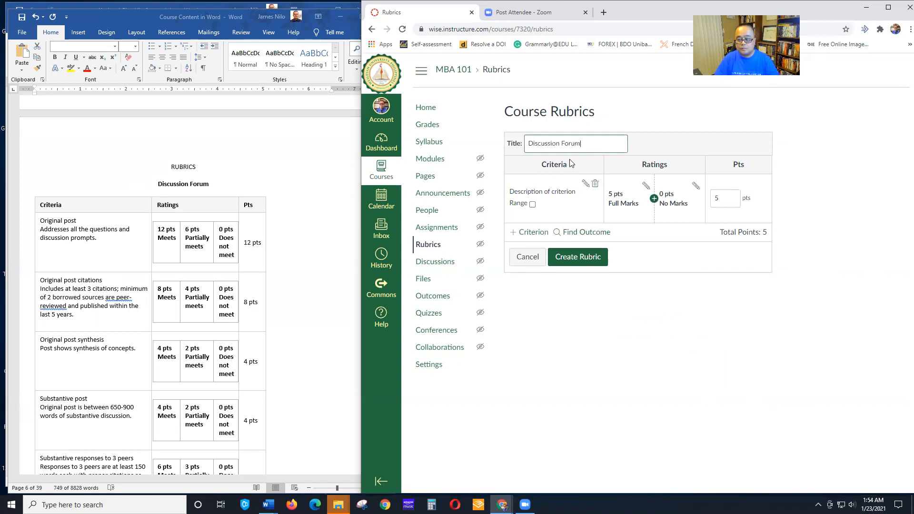
# Edit the rubric's first criterion and replace its description with "Original Post"
pyautogui.click(585, 185)
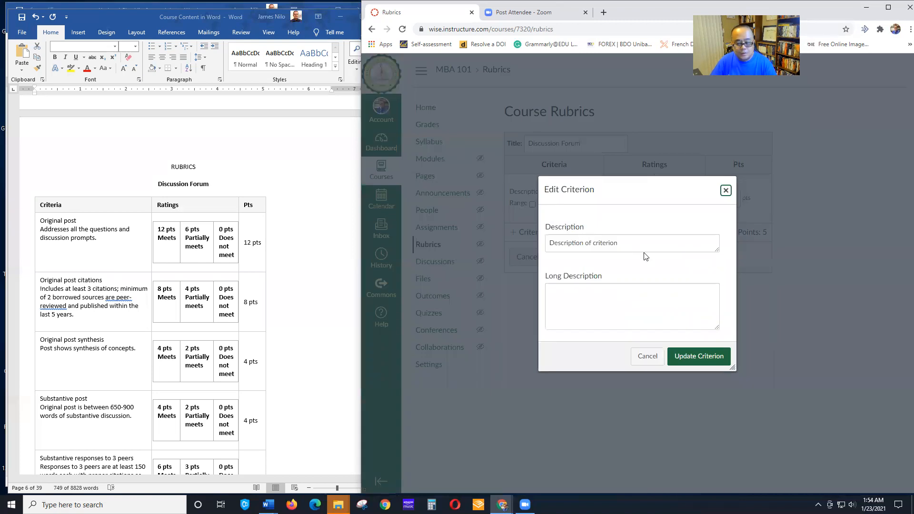
pyautogui.click(635, 247)
pyautogui.hotkey('ctrl', 'a')
pyautogui.write('O')
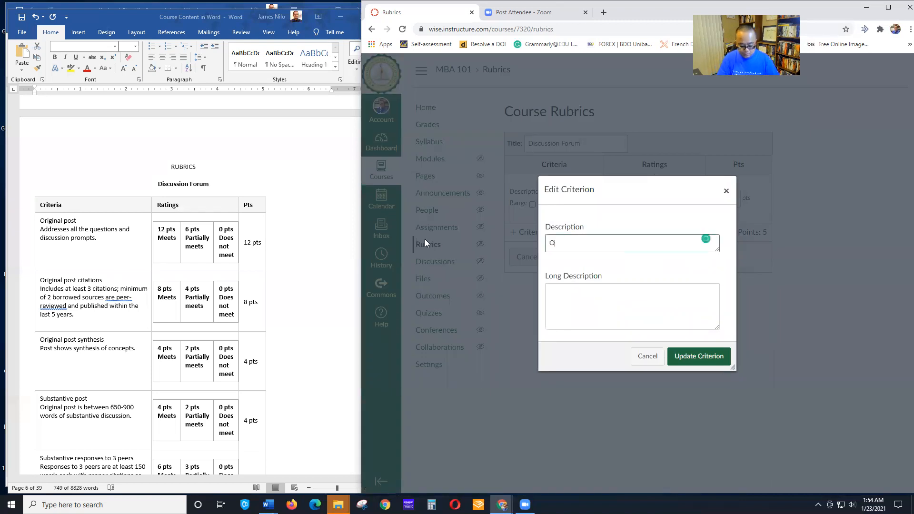
pyautogui.write('riginal Post')
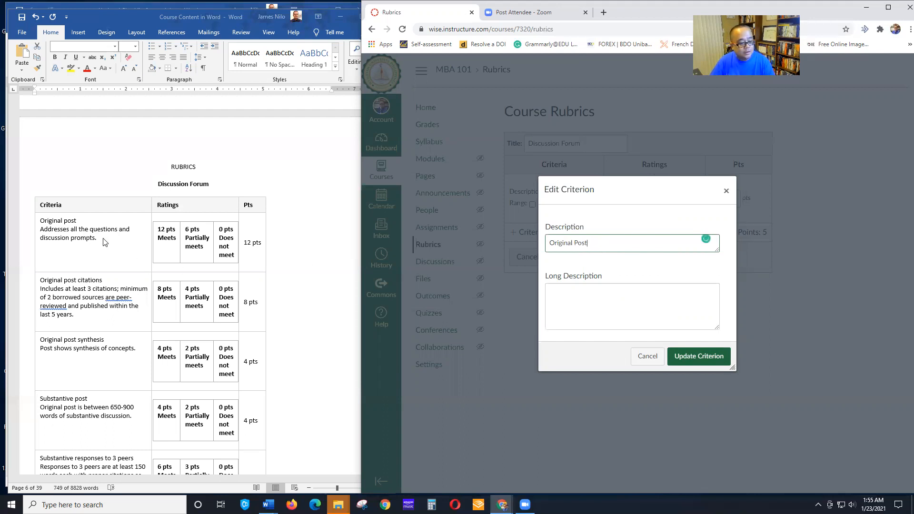
# Copy "Addresses all the questions and discussion prompts." from the Word rubric into the criterion's long description and update the criterion
pyautogui.click(67, 238)
pyautogui.tripleClick(75, 237)
pyautogui.hotkey('ctrl', 'c')
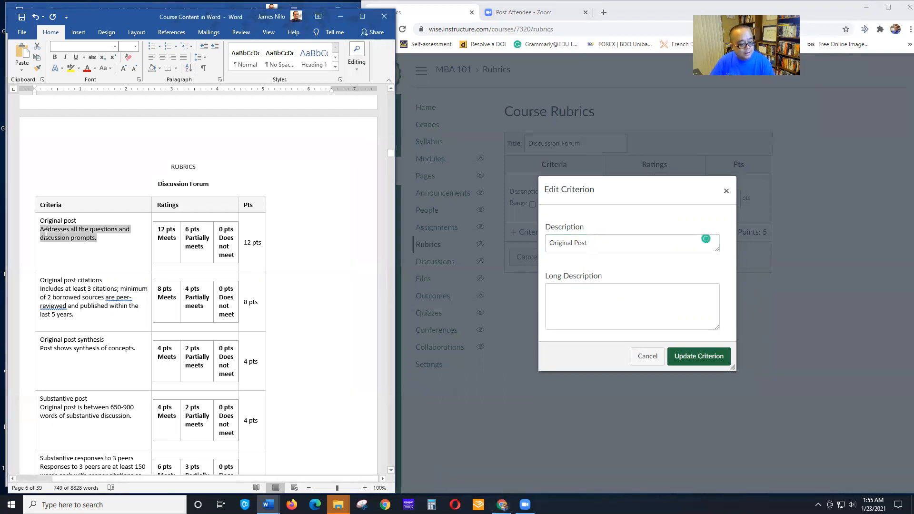
pyautogui.click(581, 295)
pyautogui.hotkey('ctrl', 'v')
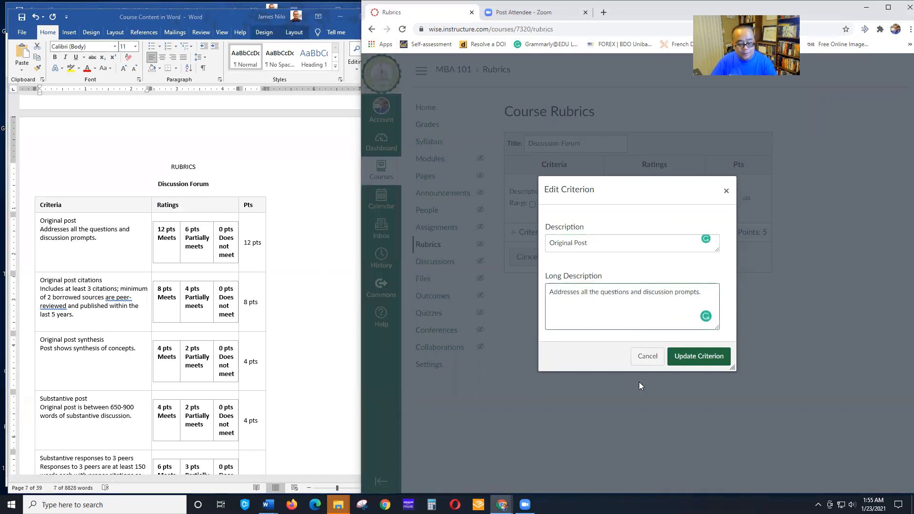
pyautogui.click(698, 356)
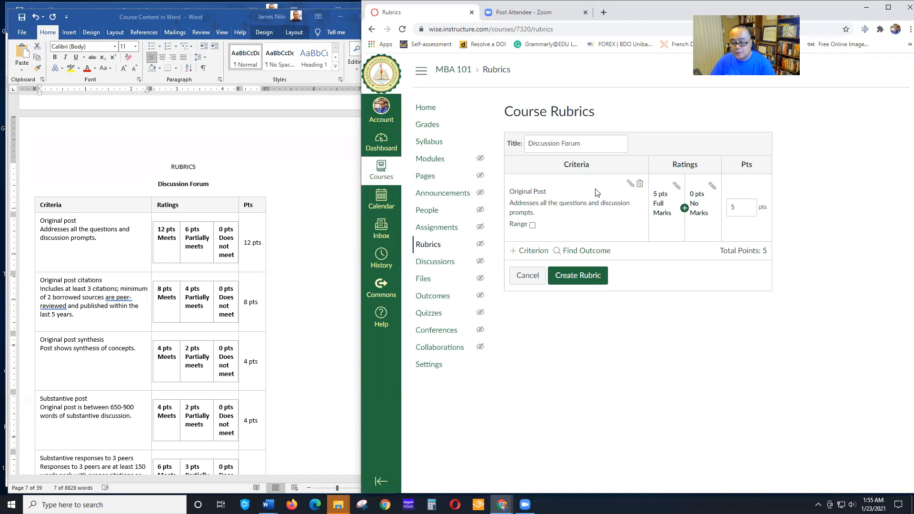
# Set the Original Post criterion's full-marks rating to 12 points with the title "Meets requirements"
pyautogui.click(677, 185)
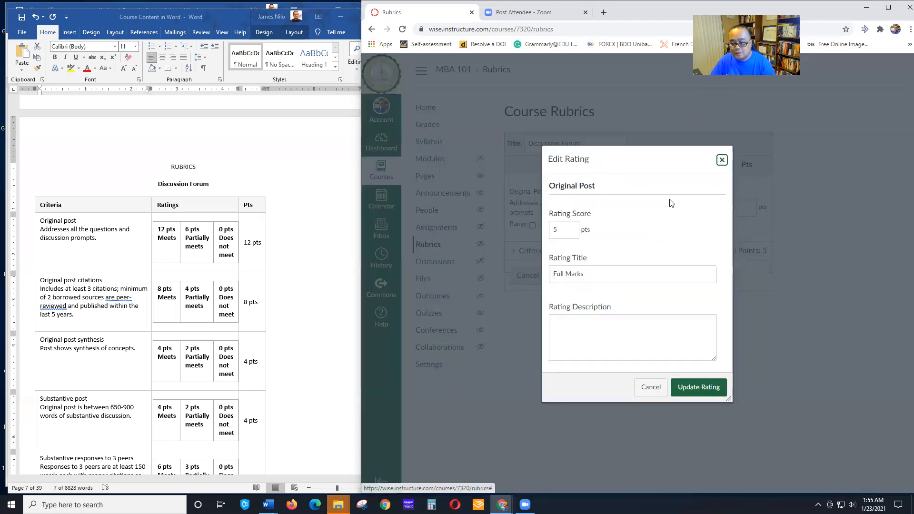
pyautogui.write('12')
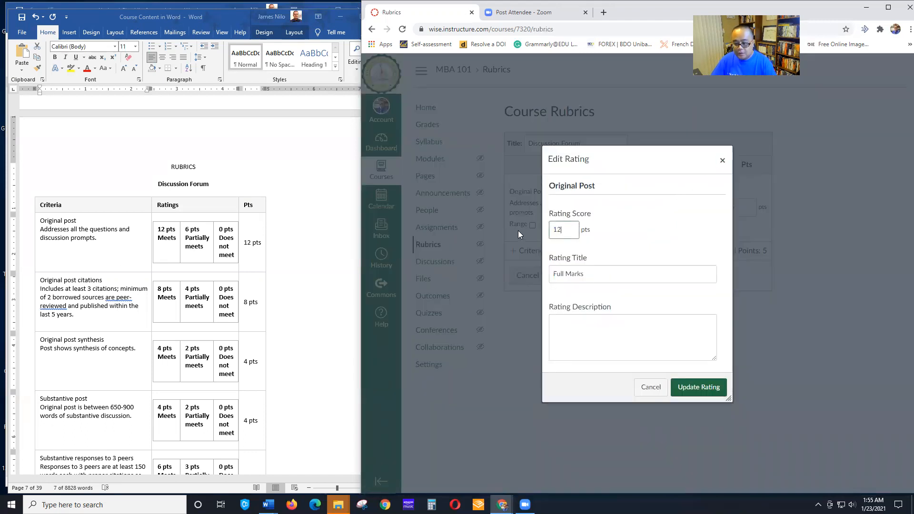
pyautogui.press('Tab')
pyautogui.write('Meets requirements')
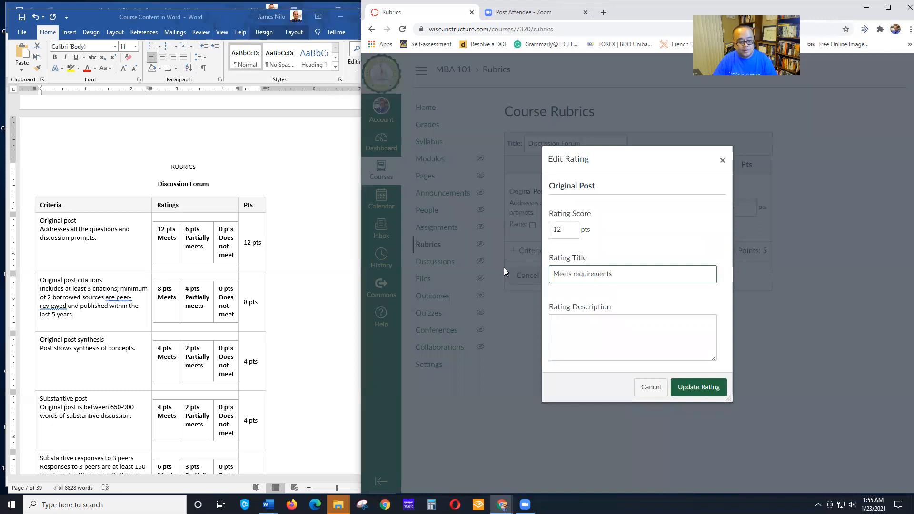
pyautogui.click(590, 330)
pyautogui.click(704, 387)
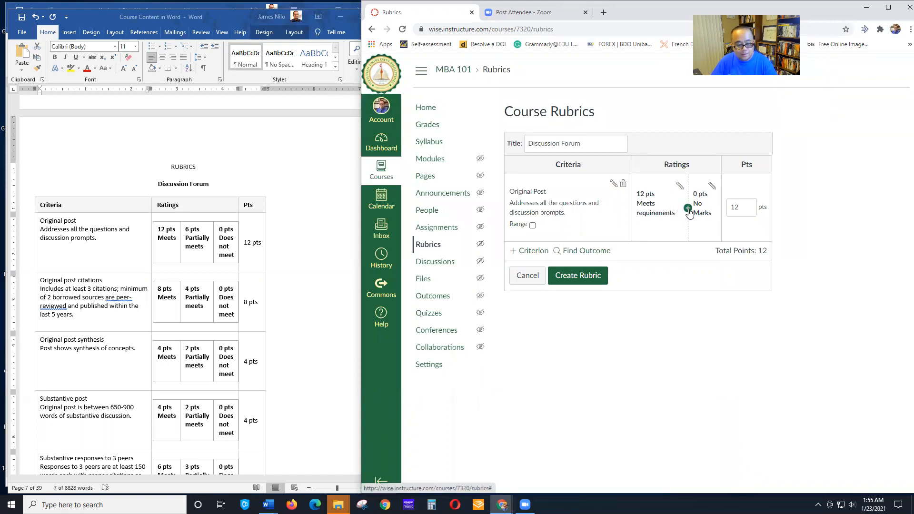
# Add a 6-point middle rating titled "Partially meets requirements." to the Original Post criterion
pyautogui.click(687, 208)
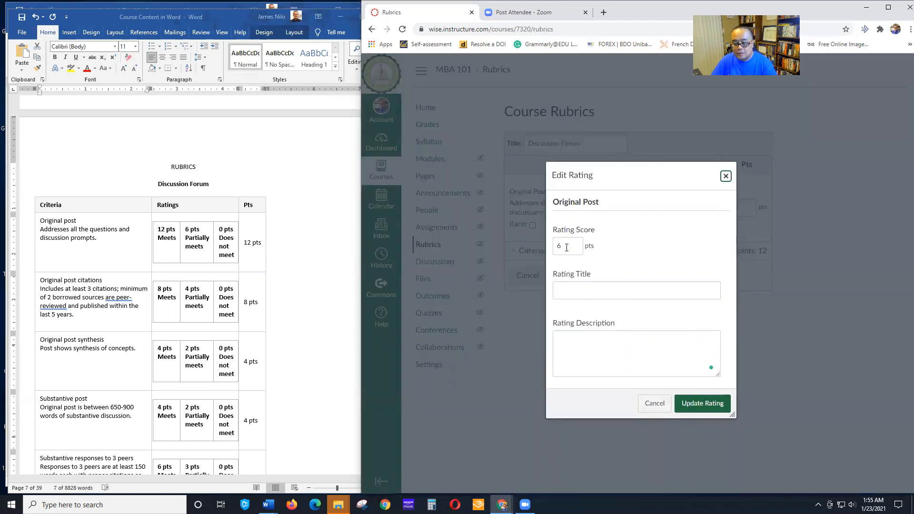
pyautogui.click(565, 286)
pyautogui.write('Partially meets requiremen')
pyautogui.write('ts.')
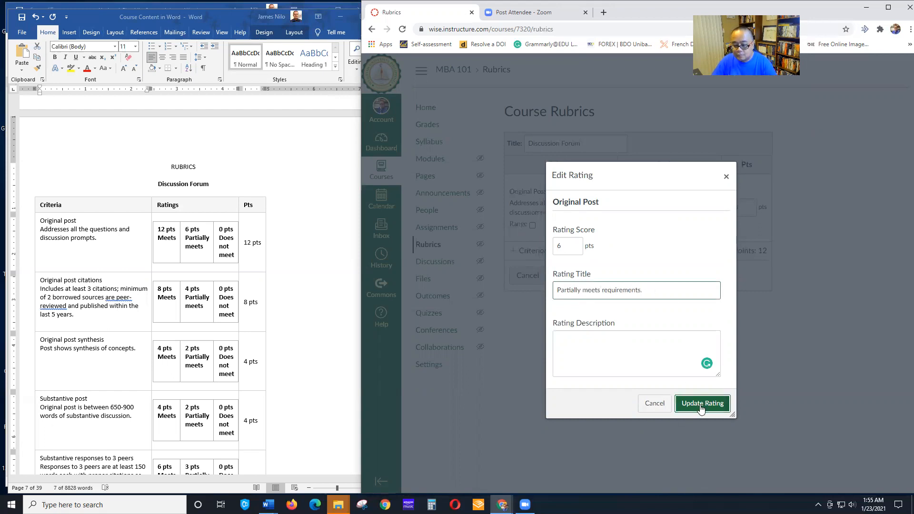
pyautogui.click(702, 405)
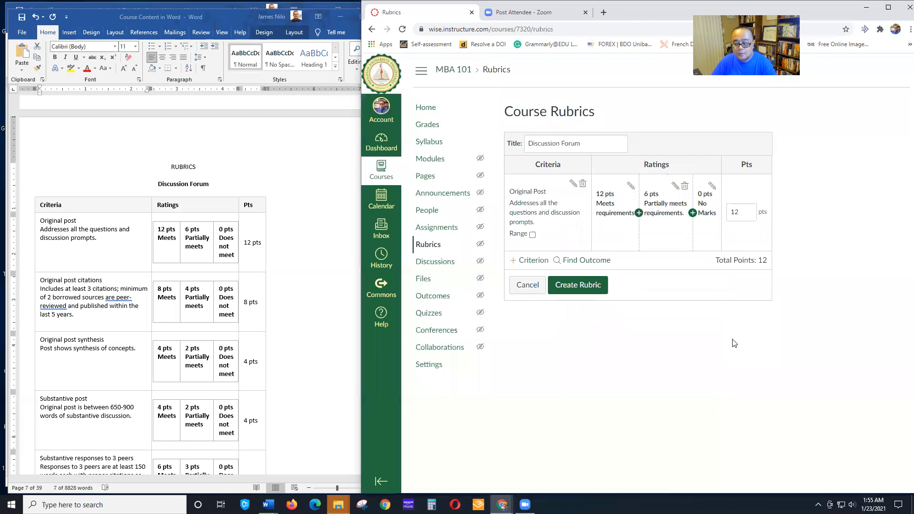
# Retitle the Original Post criterion's 0-point rating as "Does not meet requirements."
pyautogui.click(711, 186)
pyautogui.tripleClick(595, 293)
pyautogui.write('Doie')
pyautogui.press('BackSpace')
pyautogui.press('BackSpace')
pyautogui.write('es not me')
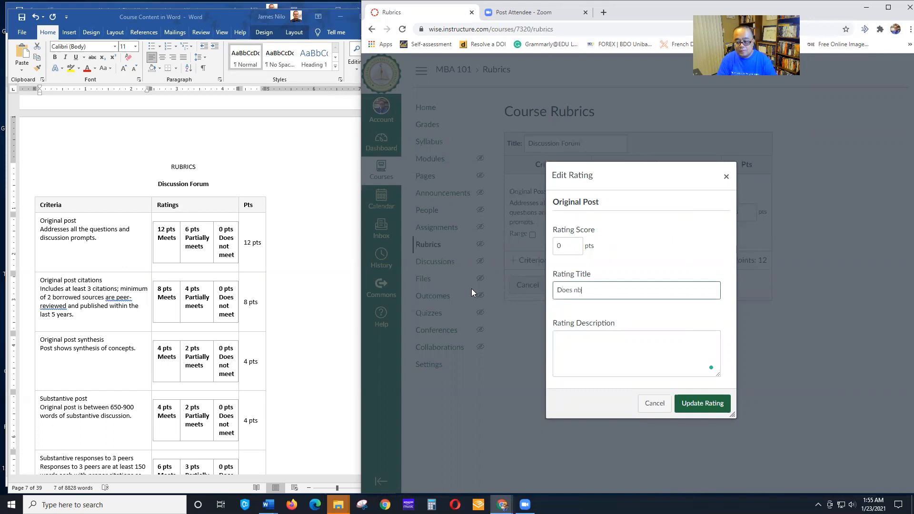
pyautogui.write('et re')
pyautogui.write('r')
pyautogui.write('quireme')
pyautogui.write('nts.')
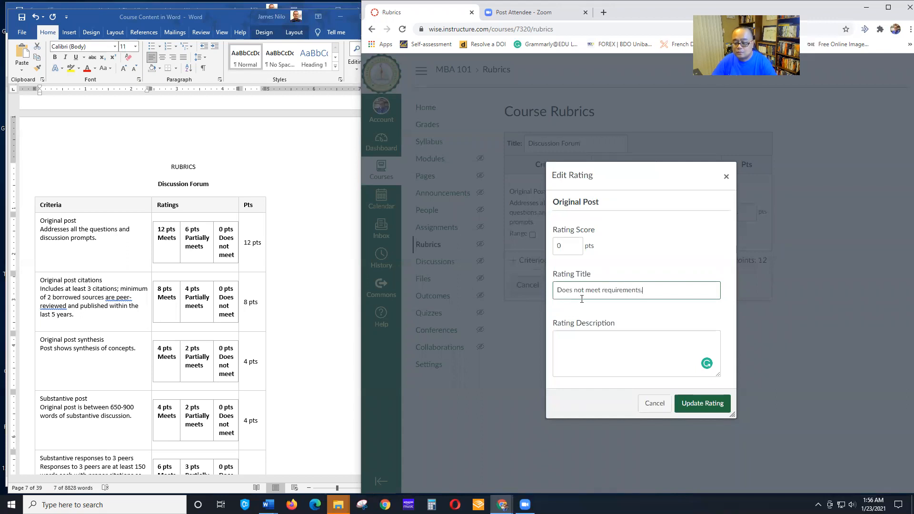
pyautogui.click(712, 403)
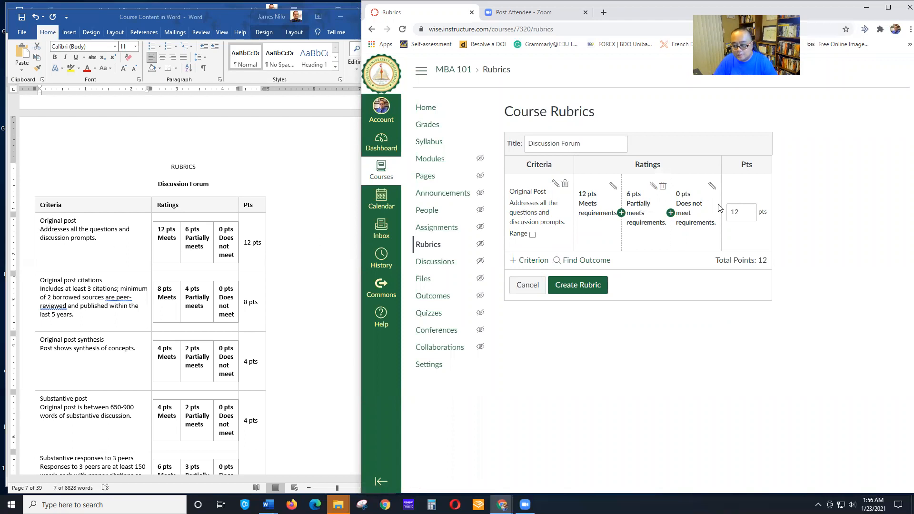
# Start a new criterion in the rubric and copy "Original post citations" from the Word document as its description
pyautogui.click(529, 263)
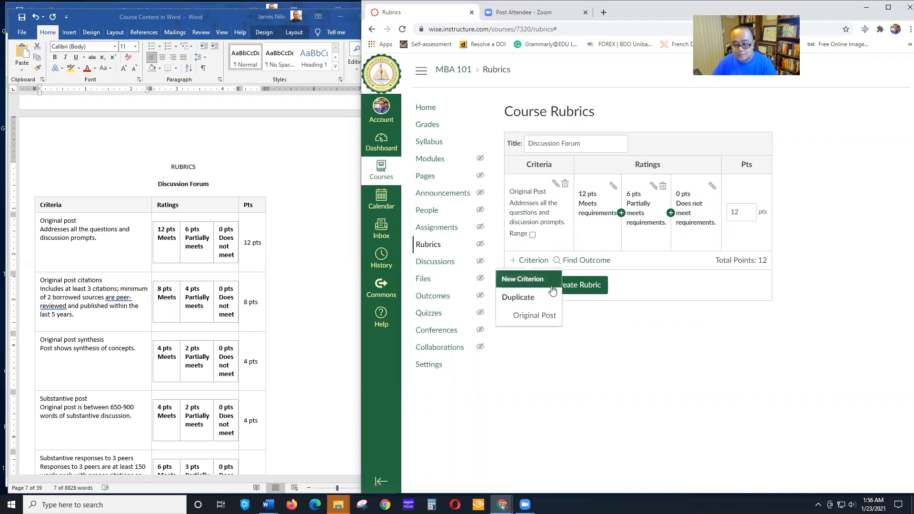
pyautogui.click(525, 277)
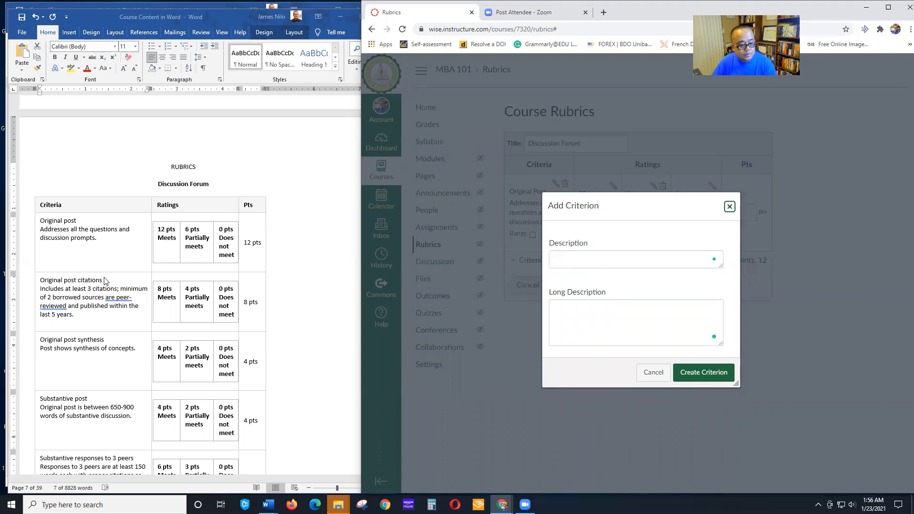
pyautogui.click(79, 279)
pyautogui.moveTo(107, 280); pyautogui.dragTo(40, 280)
pyautogui.hotkey('ctrl', 'c')
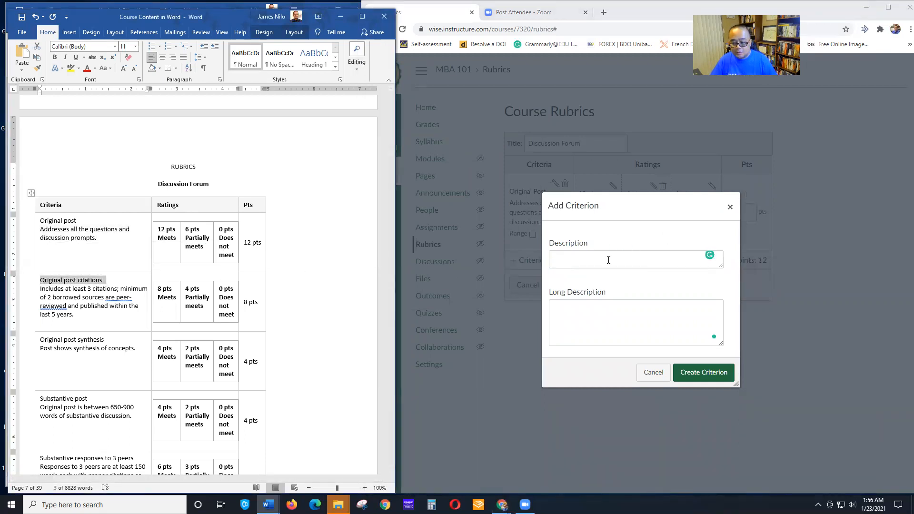
pyautogui.click(614, 260)
pyautogui.hotkey('ctrl', 'v')
# Copy the three-citations requirement from Word as the long description, correct it to "a minimum of 2 borrowed sources", and create the criterion
pyautogui.click(88, 313)
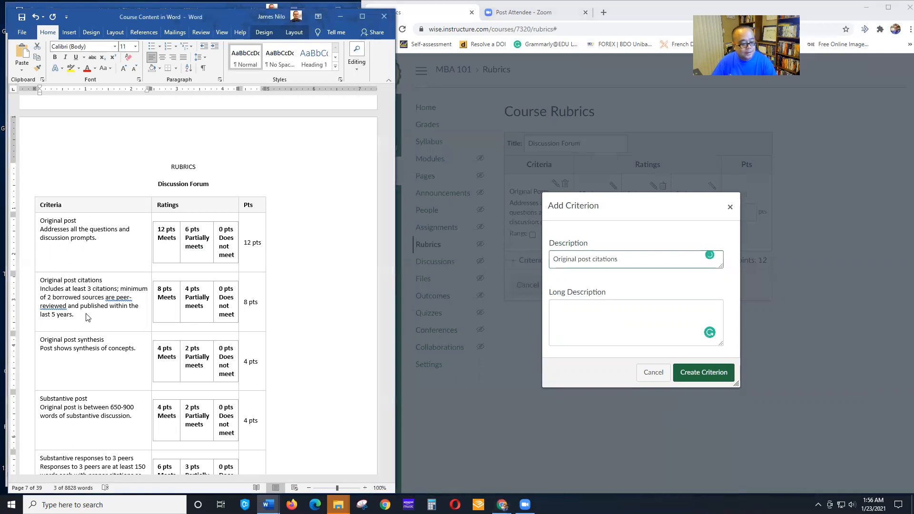
pyautogui.moveTo(76, 315); pyautogui.dragTo(39, 289)
pyautogui.hotkey('ctrl', 'c')
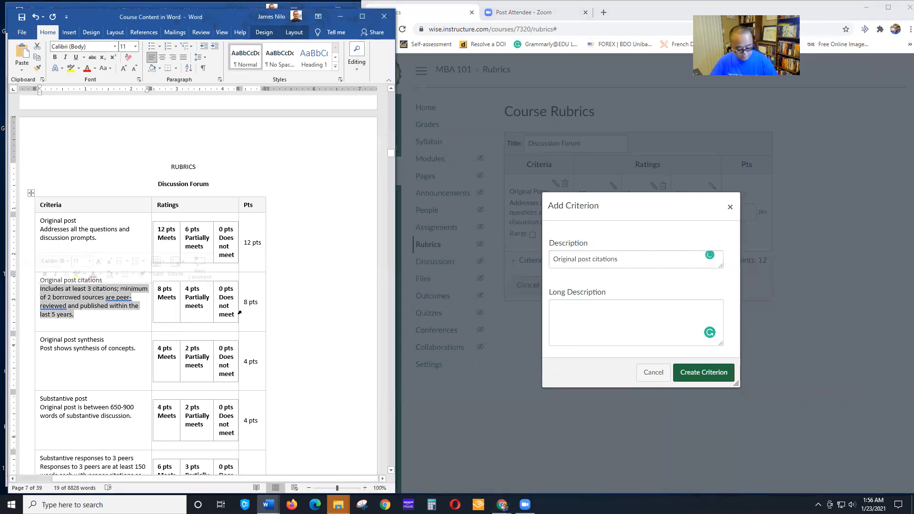
pyautogui.click(595, 333)
pyautogui.hotkey('ctrl', 'v')
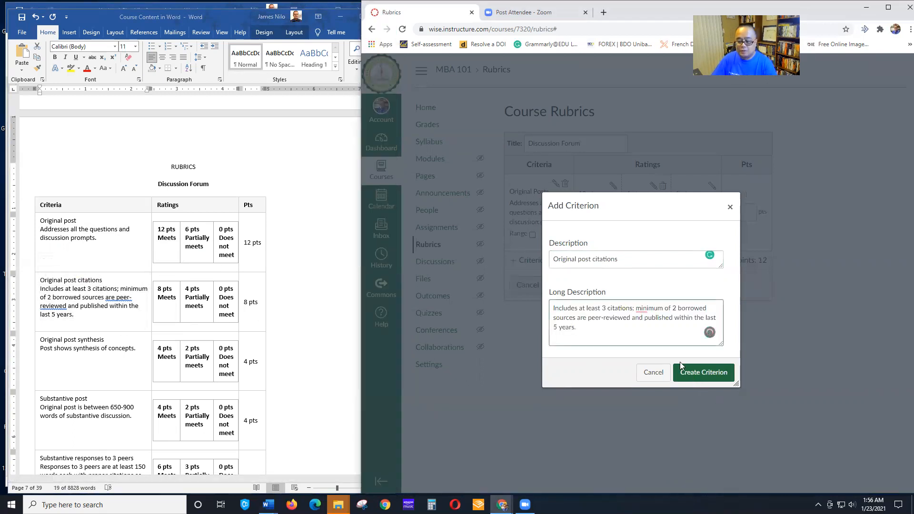
pyautogui.click(649, 311)
pyautogui.click(667, 330)
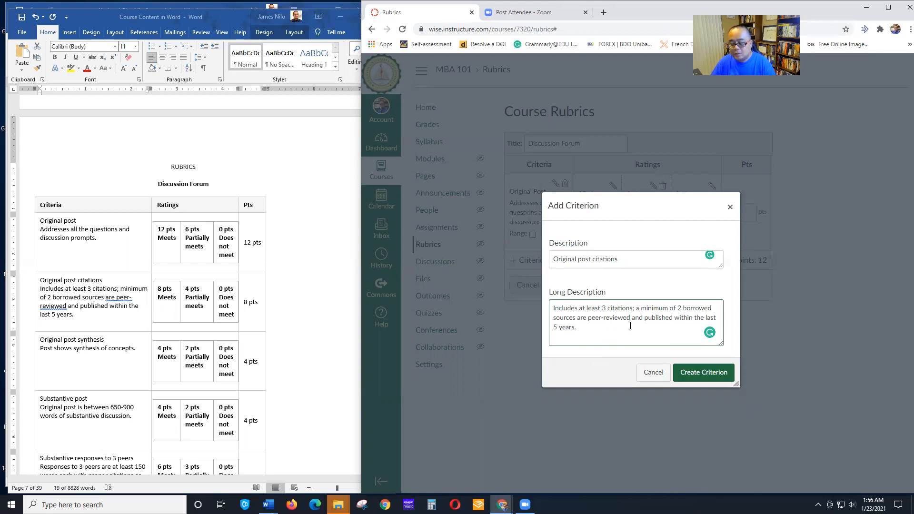
pyautogui.click(705, 376)
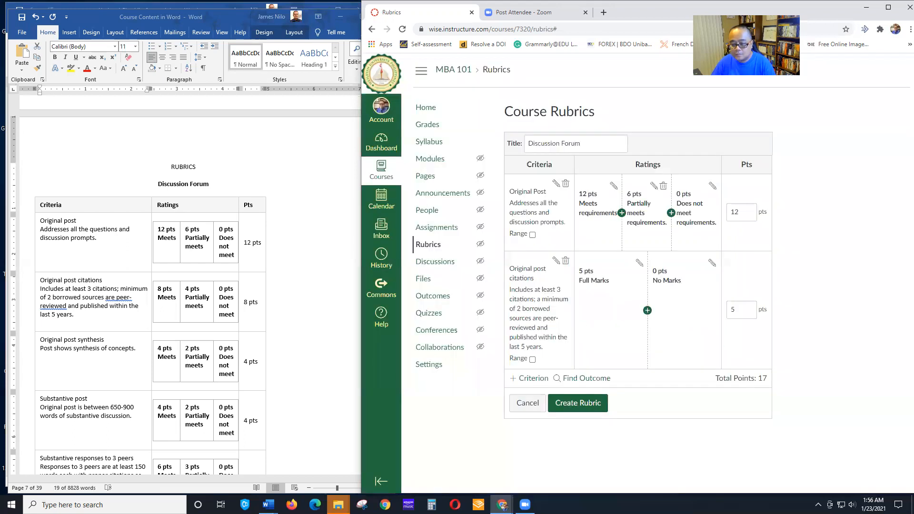
# Set the Original post citations criterion's full-marks rating to 8 points with the title "Meets requirements"
pyautogui.click(639, 264)
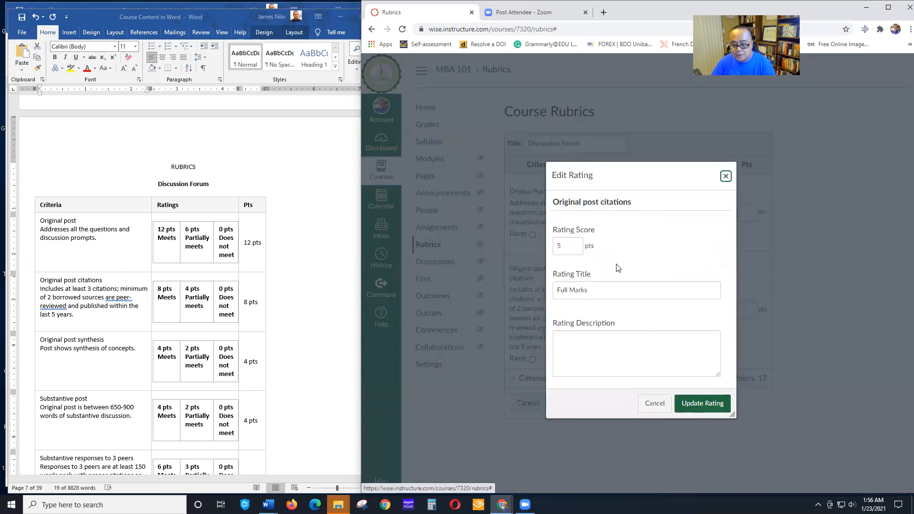
pyautogui.doubleClick(569, 246)
pyautogui.write('8')
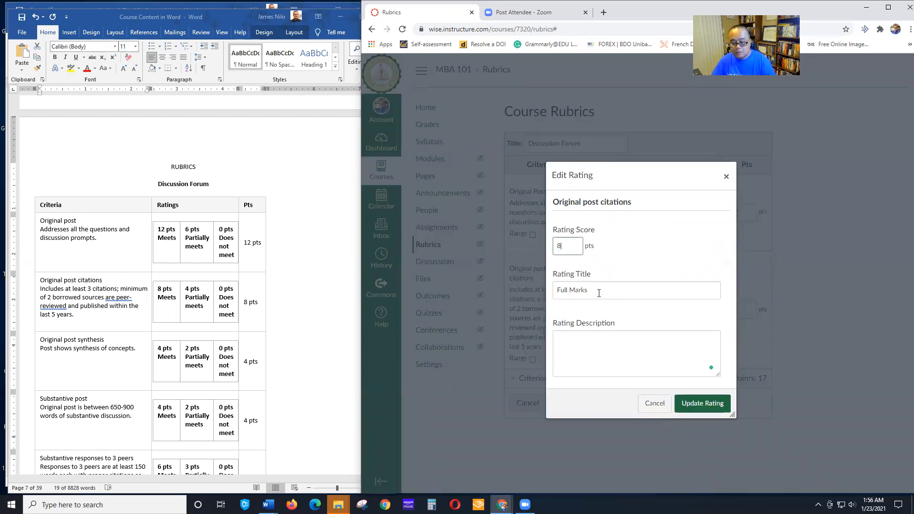
pyautogui.press('Tab')
pyautogui.write('Meets requ')
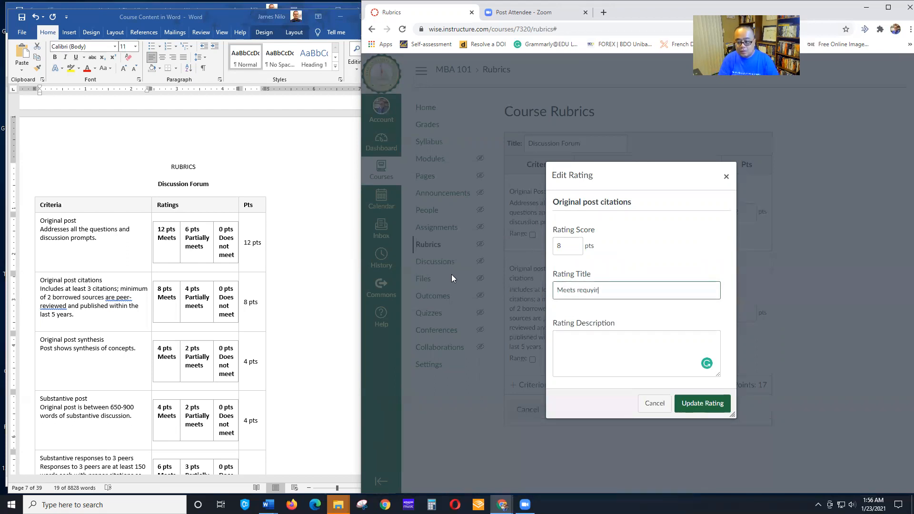
pyautogui.write('irements')
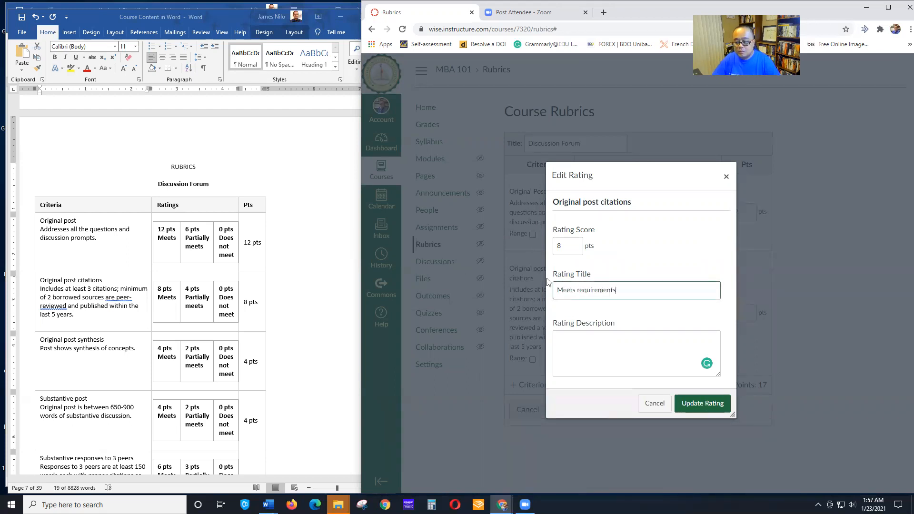
pyautogui.click(706, 404)
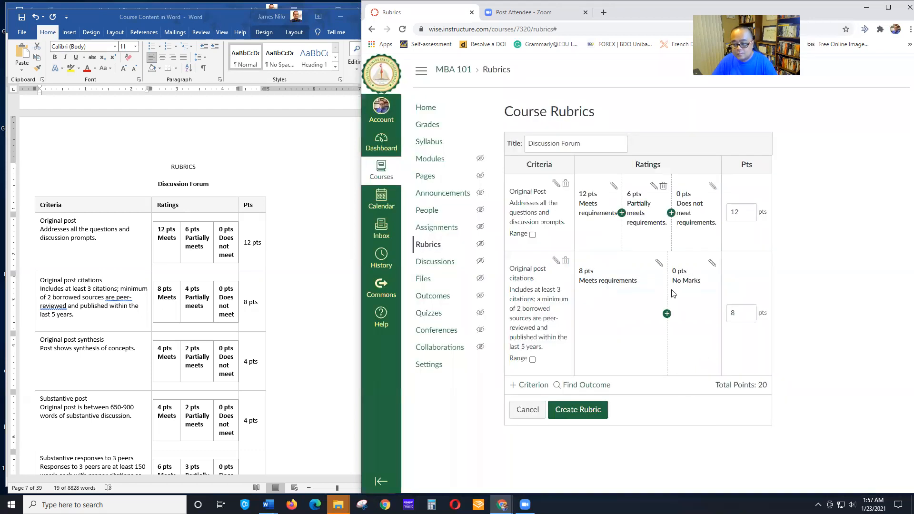
# Add a 4-point rating titled "Partially meets requirements." to the Original post citations criterion
pyautogui.click(669, 314)
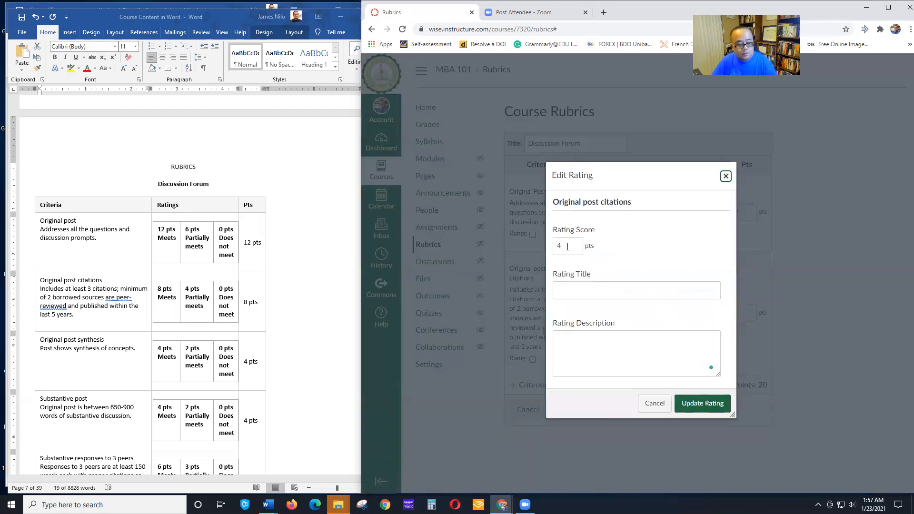
pyautogui.click(581, 291)
pyautogui.write('Par')
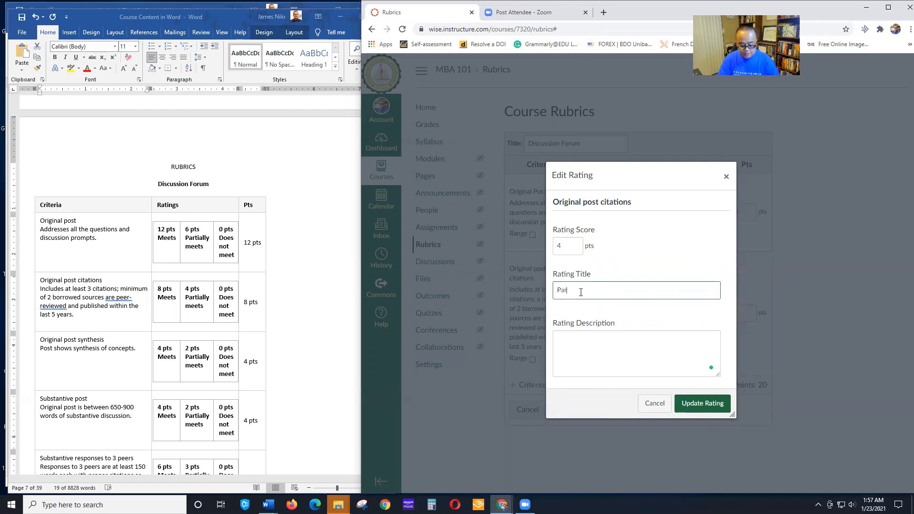
pyautogui.write('tially meets requirements.')
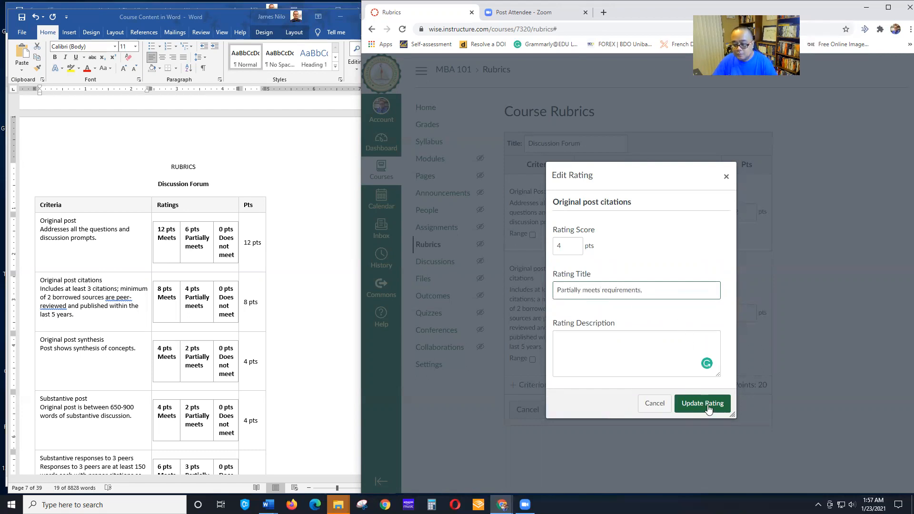
pyautogui.click(710, 405)
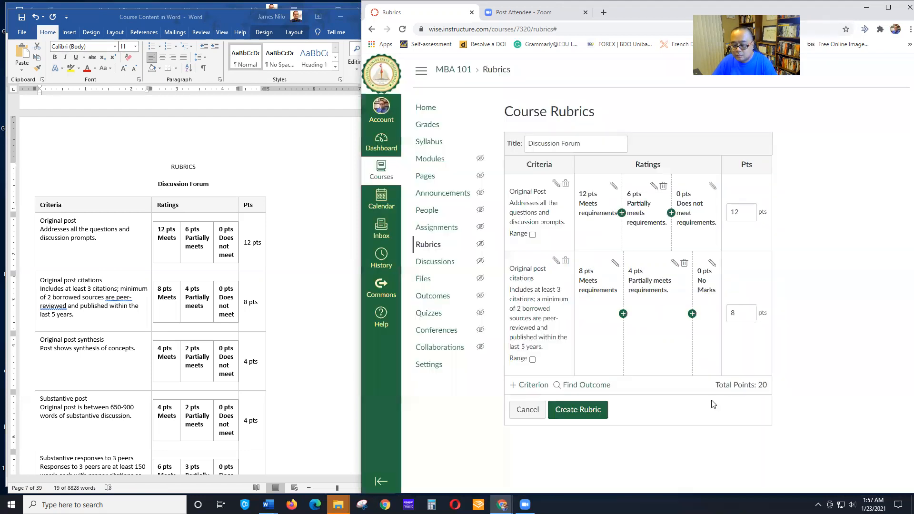
# Retitle the Original post citations criterion's 0-point rating as "Does not meet requirements."
pyautogui.click(712, 267)
pyautogui.moveTo(590, 290); pyautogui.dragTo(509, 300)
pyautogui.write('Does no')
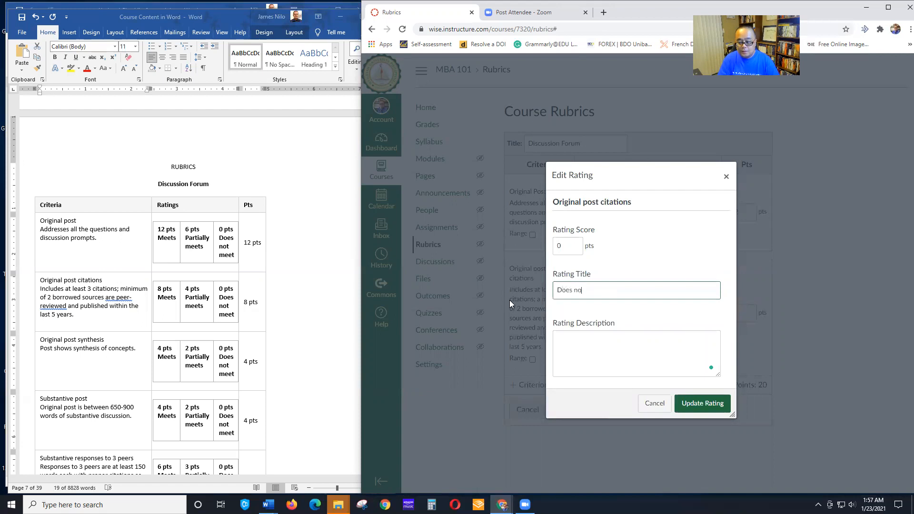
pyautogui.write('t meet requirements.')
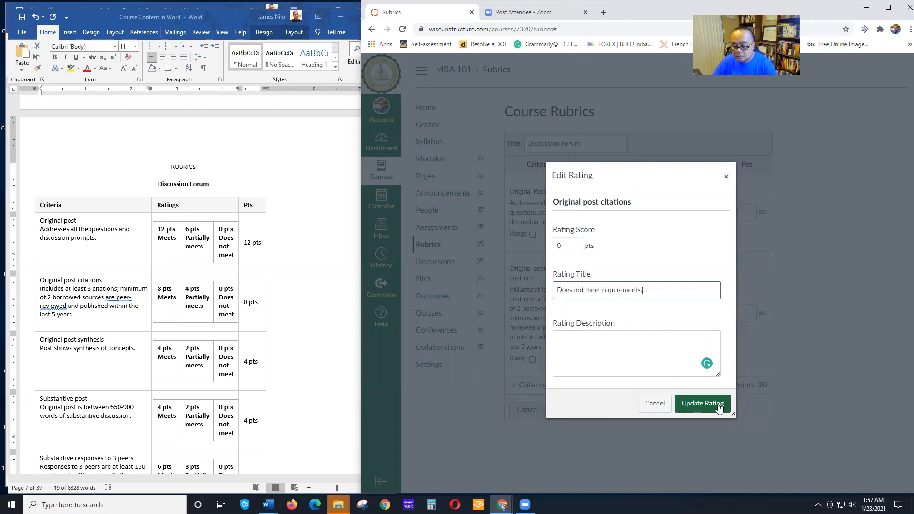
pyautogui.press('Return')
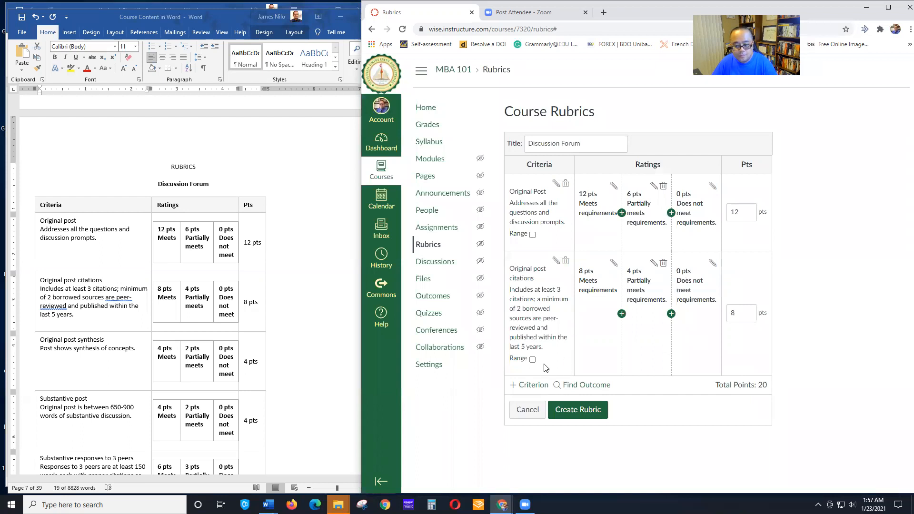
# Review the remaining Discussion Forum criteria in the Word document and check all criteria and ratings of the rubric in Canvas
pyautogui.scroll(-4, 191, 285)
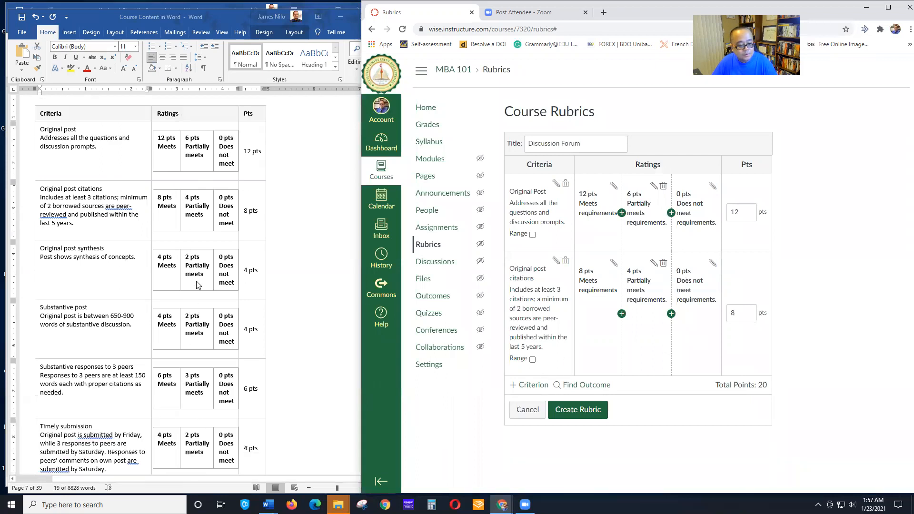
pyautogui.scroll(1, 198, 284)
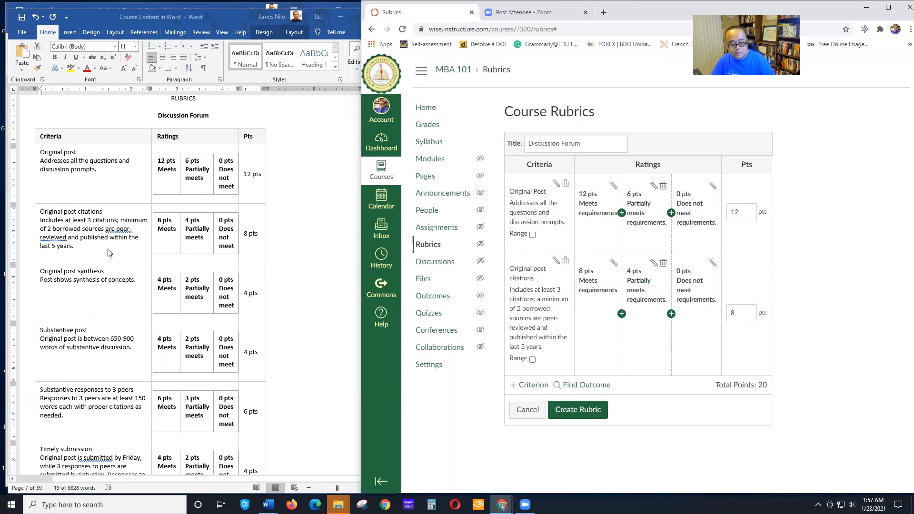
pyautogui.scroll(-11, 110, 252)
pyautogui.scroll(-7, 229, 390)
pyautogui.click(42, 336)
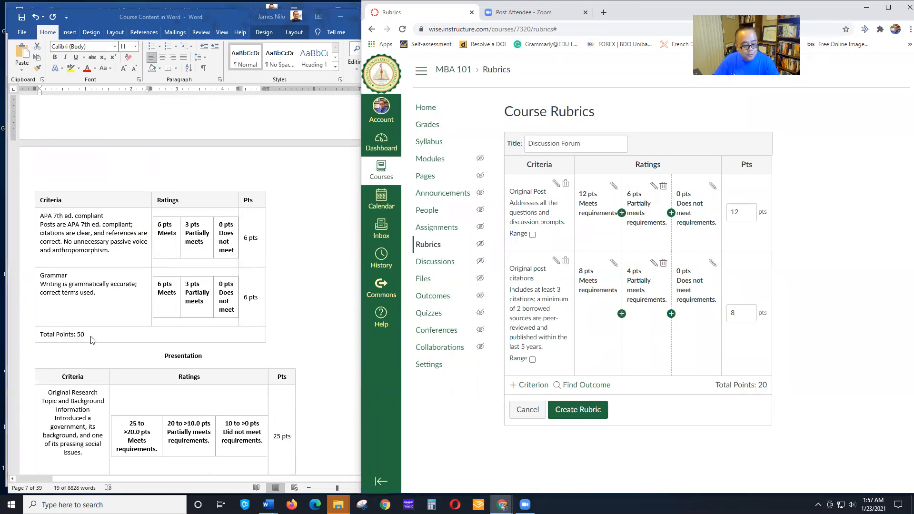
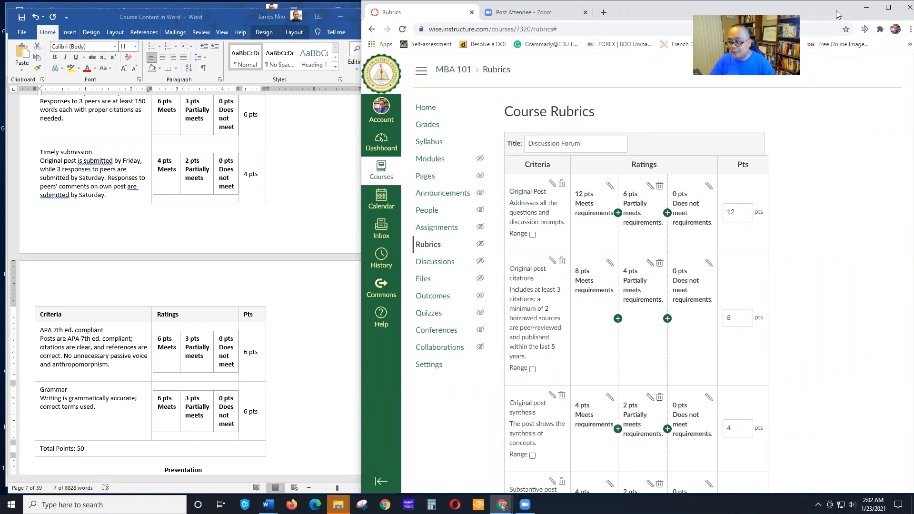
pyautogui.moveTo(838, 14); pyautogui.dragTo(832, 14)
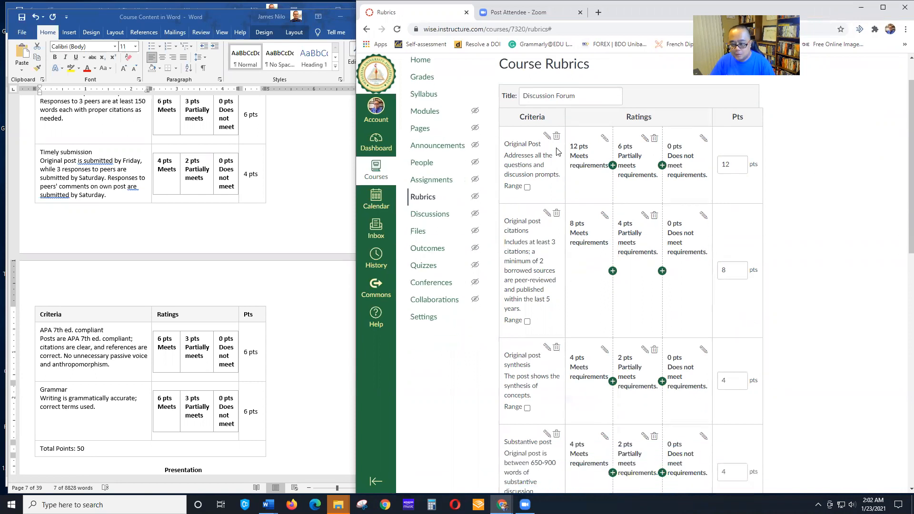
pyautogui.scroll(-3, 900, 183)
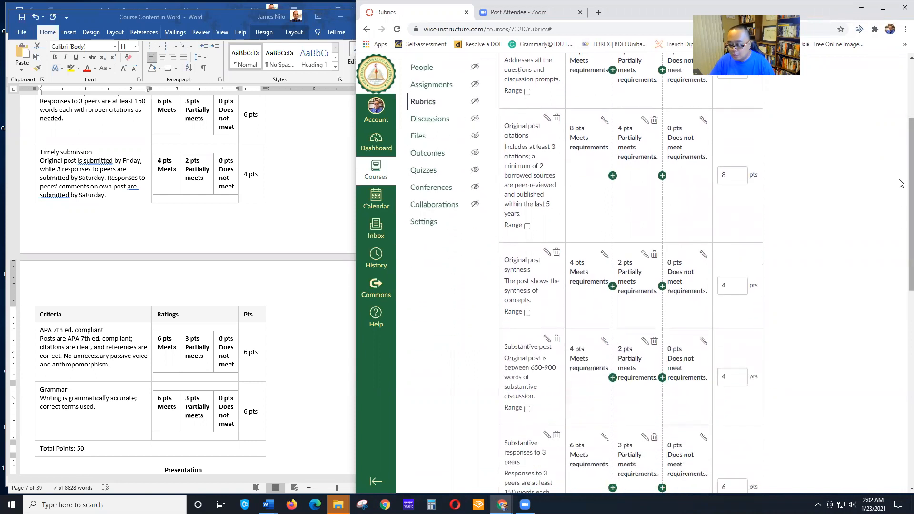
pyautogui.scroll(-1, 900, 190)
pyautogui.scroll(-9, 900, 209)
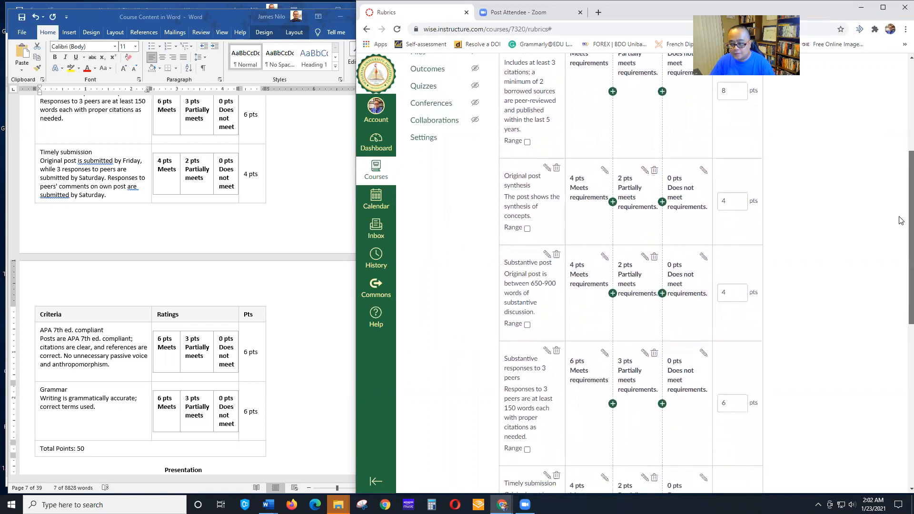
pyautogui.scroll(-1, 901, 378)
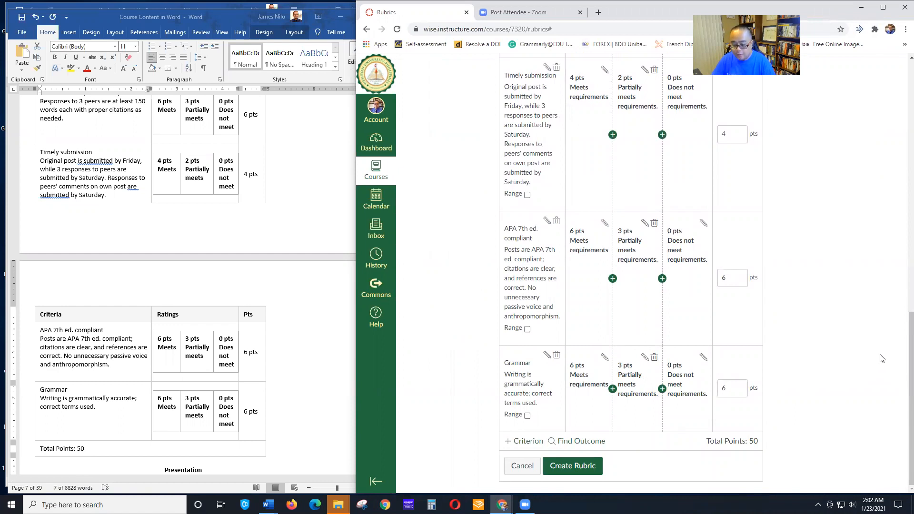
pyautogui.scroll(14, 875, 358)
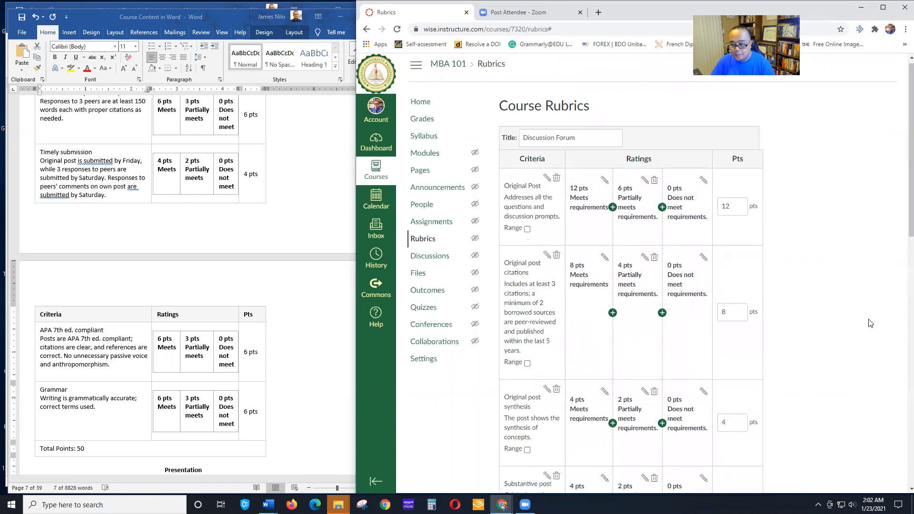
# Switch the Original Post criterion's Range option on and off again, and create the Discussion Forum rubric
pyautogui.click(527, 235)
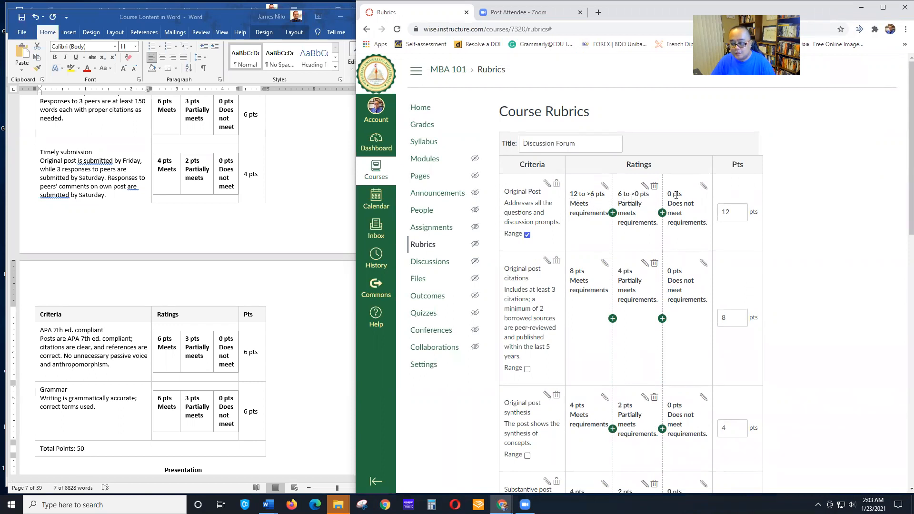
pyautogui.click(527, 235)
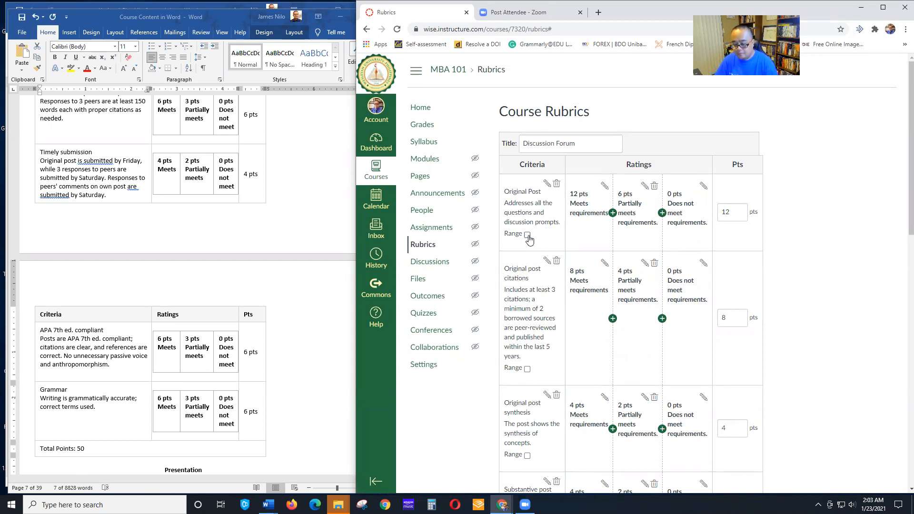
pyautogui.scroll(-15, 754, 249)
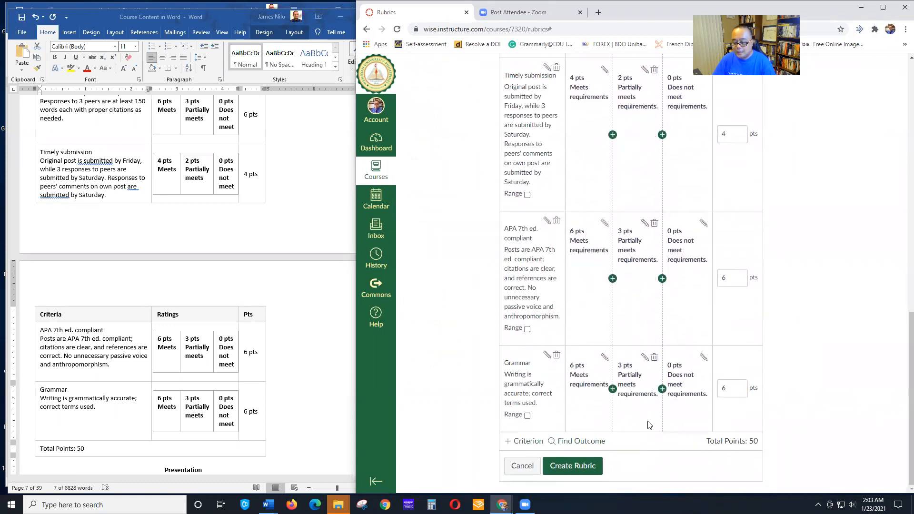
pyautogui.click(573, 468)
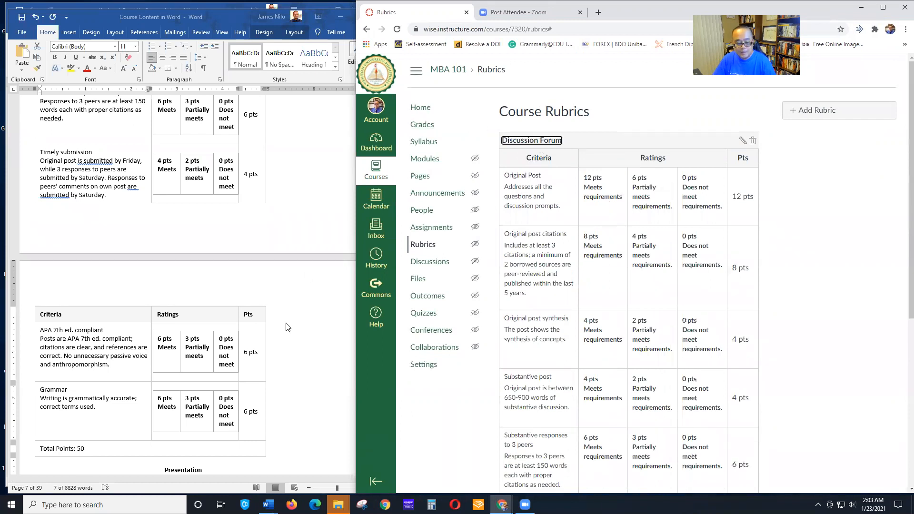
# Find the Presentation rubric in the Word document and add a new course rubric titled "Presentations"
pyautogui.scroll(-3, 288, 328)
pyautogui.scroll(-3, 293, 331)
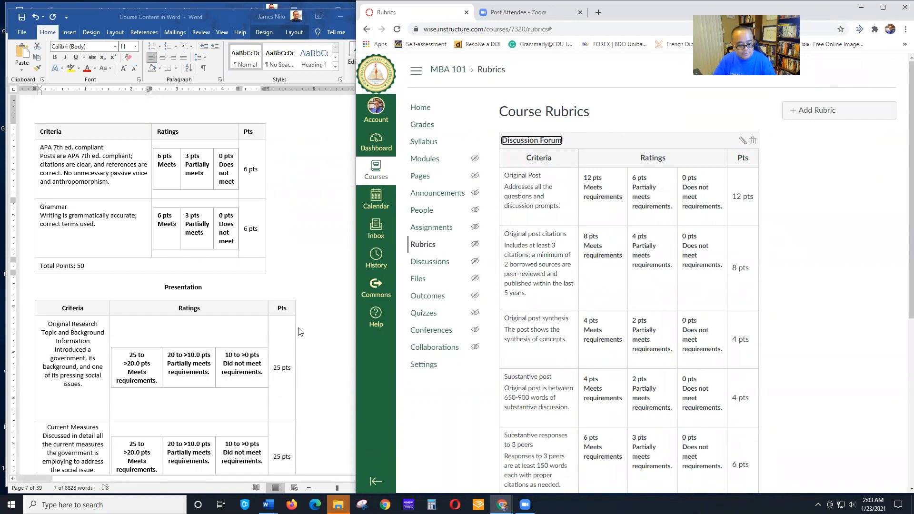
pyautogui.scroll(-3, 300, 332)
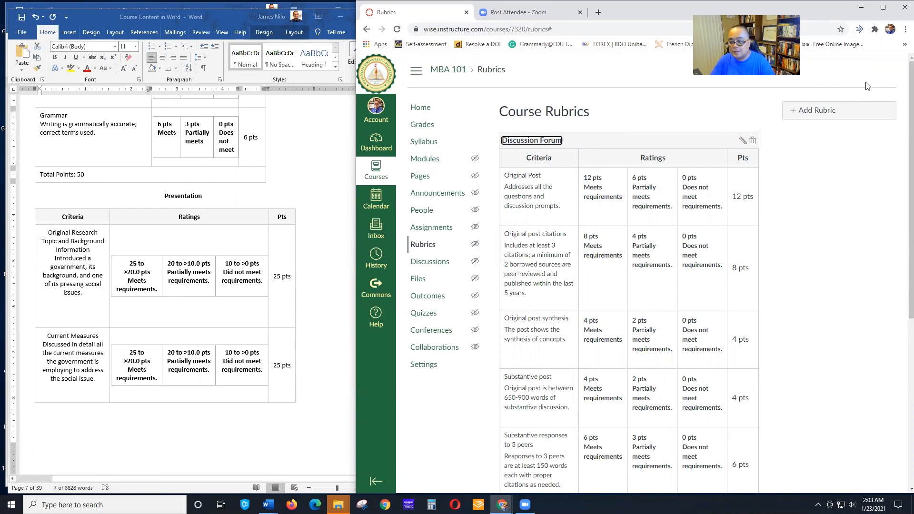
pyautogui.click(816, 114)
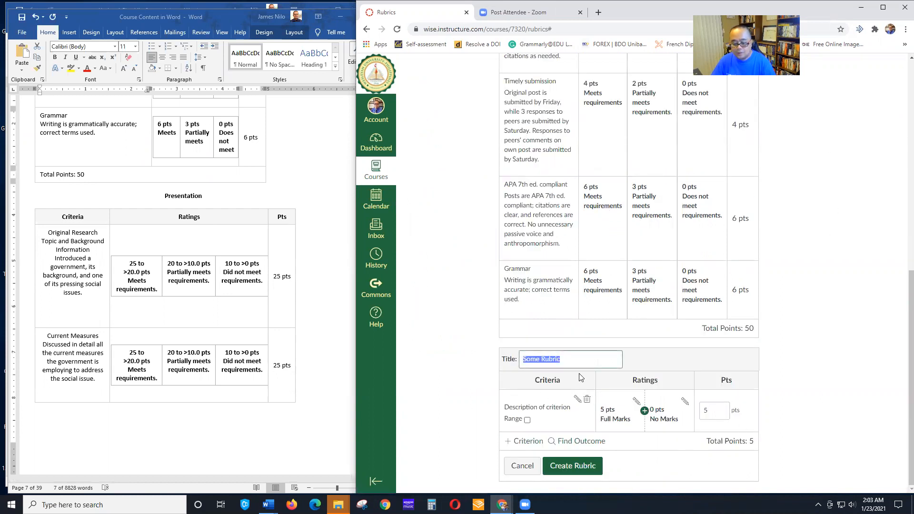
pyautogui.write('Pres')
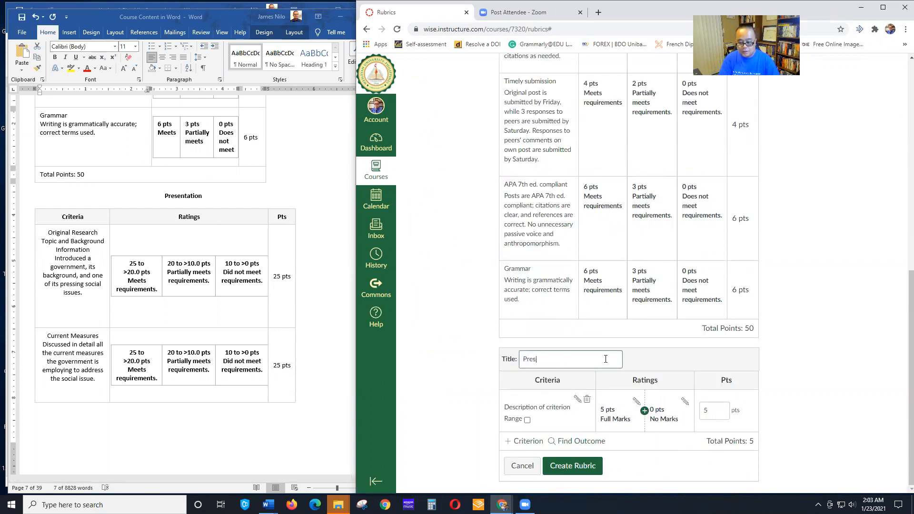
pyautogui.write('entations')
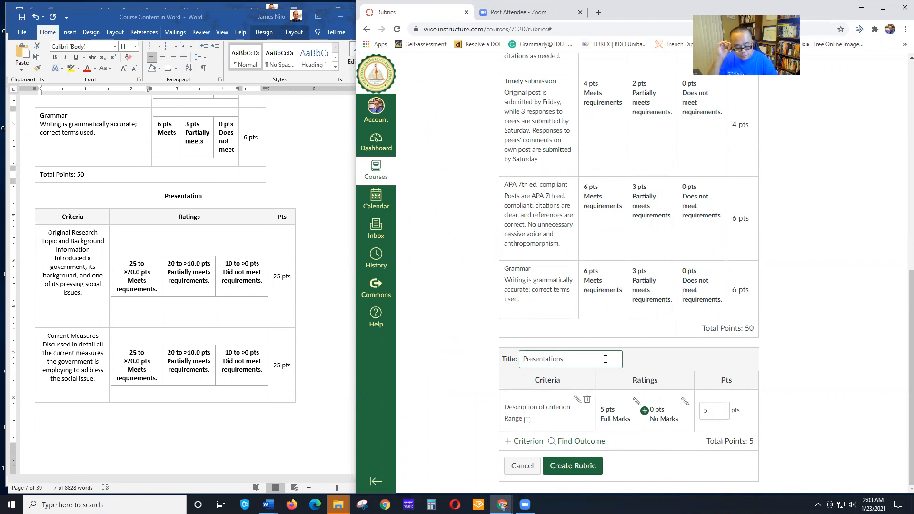
pyautogui.click(828, 346)
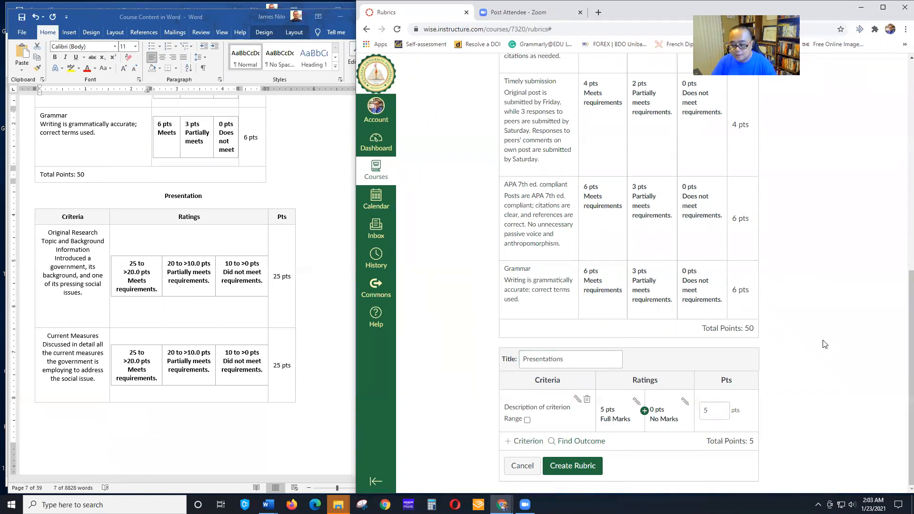
# Copy "Original Research Topic and Background" from the Word document as the description of the Presentations rubric's first criterion
pyautogui.scroll(-1, 116, 289)
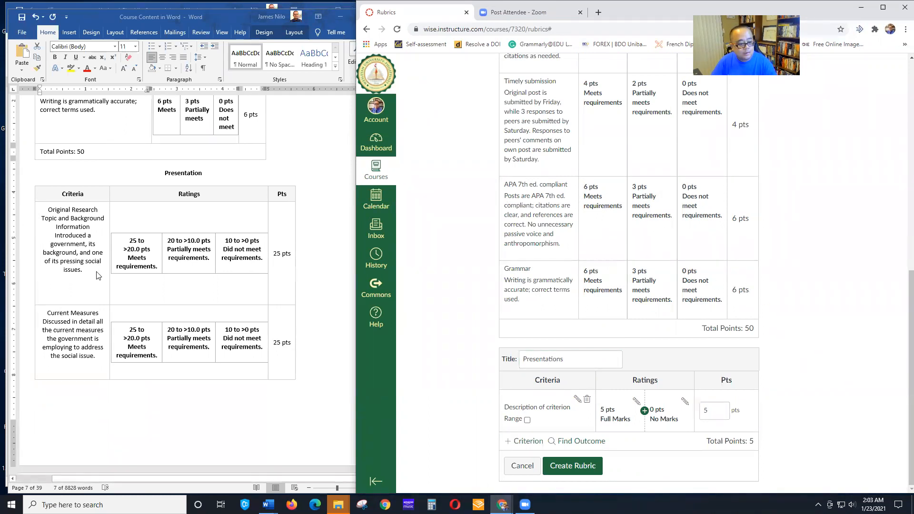
pyautogui.click(577, 399)
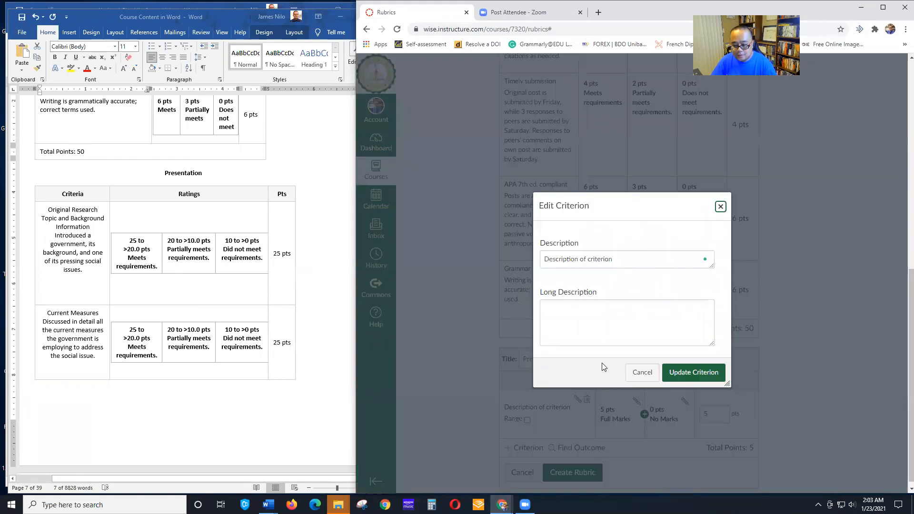
pyautogui.click(92, 222)
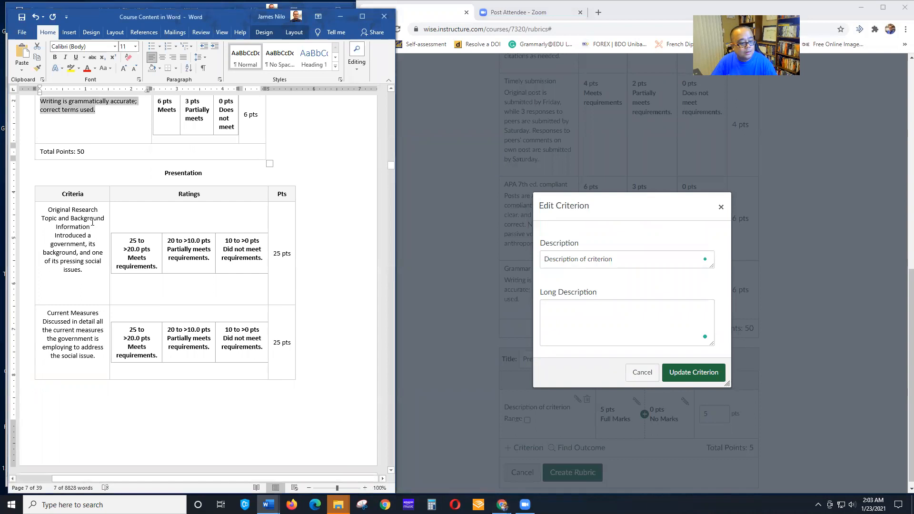
pyautogui.moveTo(49, 209); pyautogui.dragTo(98, 209)
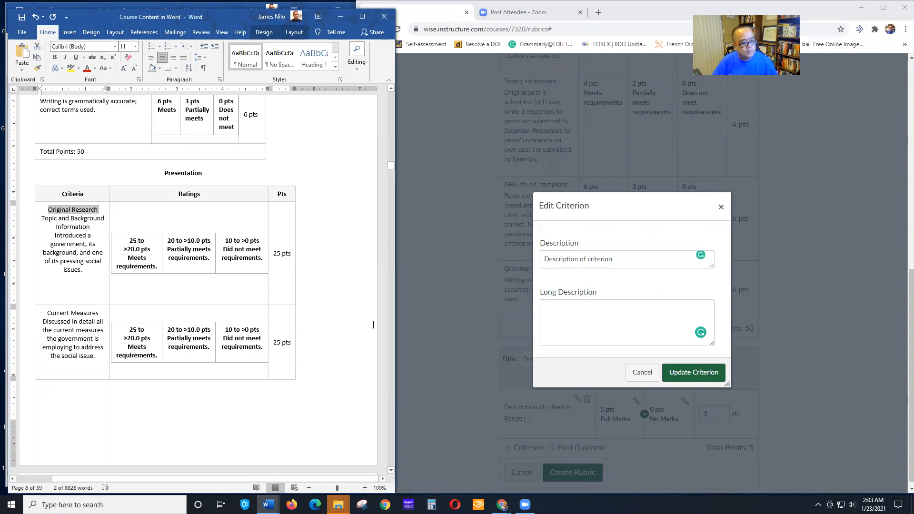
pyautogui.hotkey('shift', 'Down')
pyautogui.hotkey('shift', 'End')
pyautogui.hotkey('ctrl', 'c')
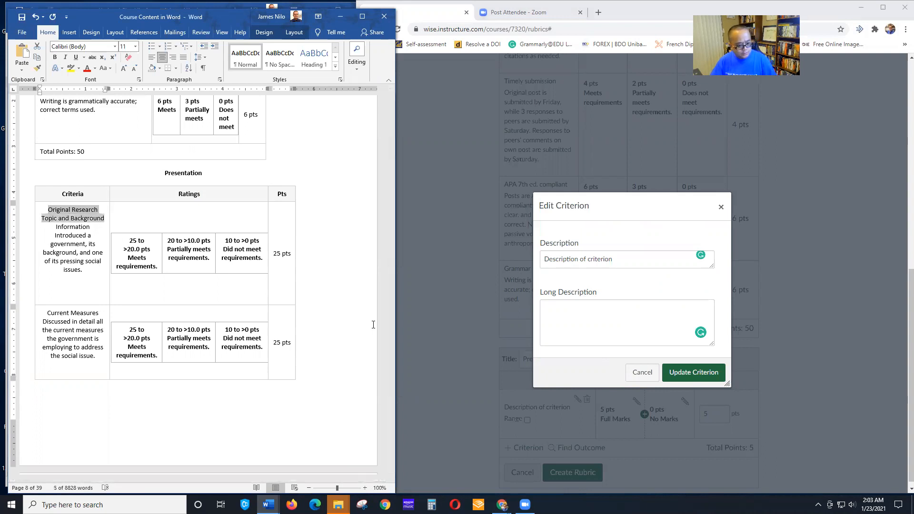
pyautogui.click(597, 261)
pyautogui.hotkey('ctrl', 'a')
pyautogui.hotkey('ctrl', 'v')
# Copy the remaining text of the Original Research Topic criterion, starting with "Information", from the Word document into its Long Description in Canvas
pyautogui.click(578, 319)
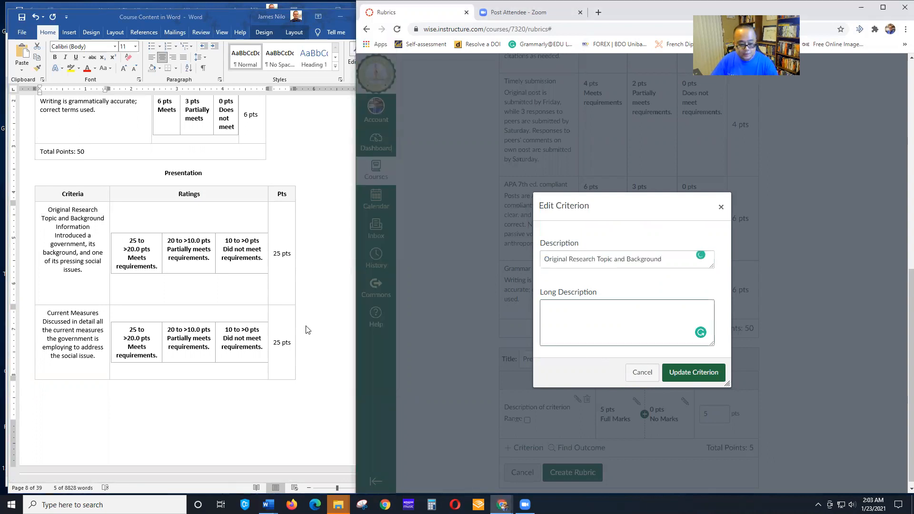
pyautogui.hotkey('alt', 'Tab')
pyautogui.moveTo(56, 227); pyautogui.dragTo(91, 272)
pyautogui.hotkey('ctrl', 'c')
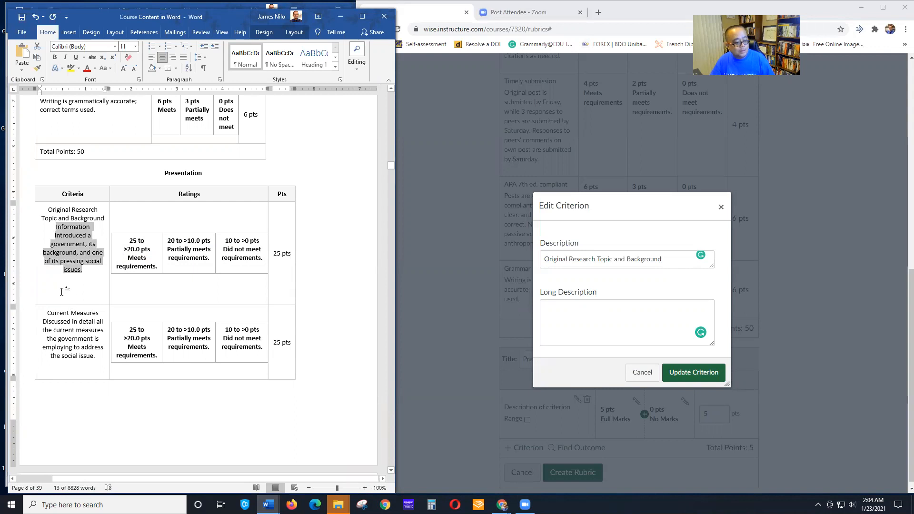
pyautogui.click(577, 315)
pyautogui.hotkey('ctrl', 'v')
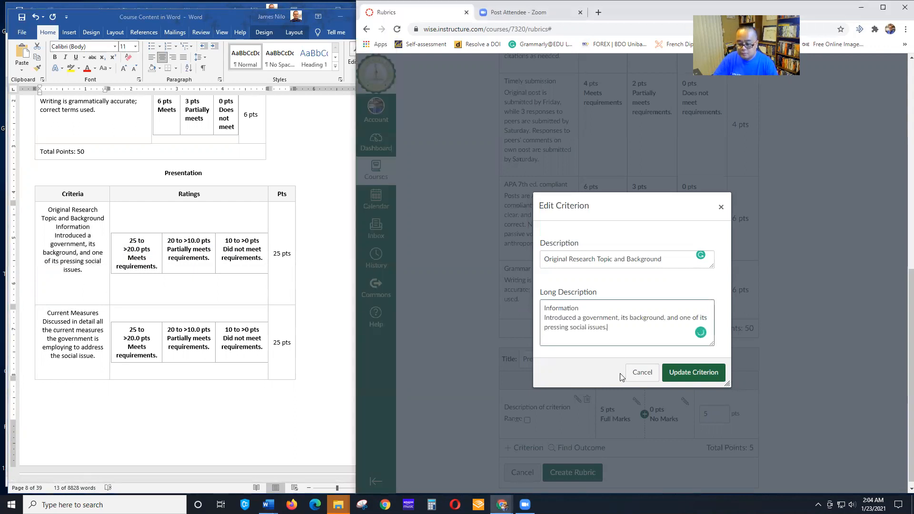
# Move the word "Information" from the Long Description to the end of the criterion's Description, and update the criterion
pyautogui.press('Delete')
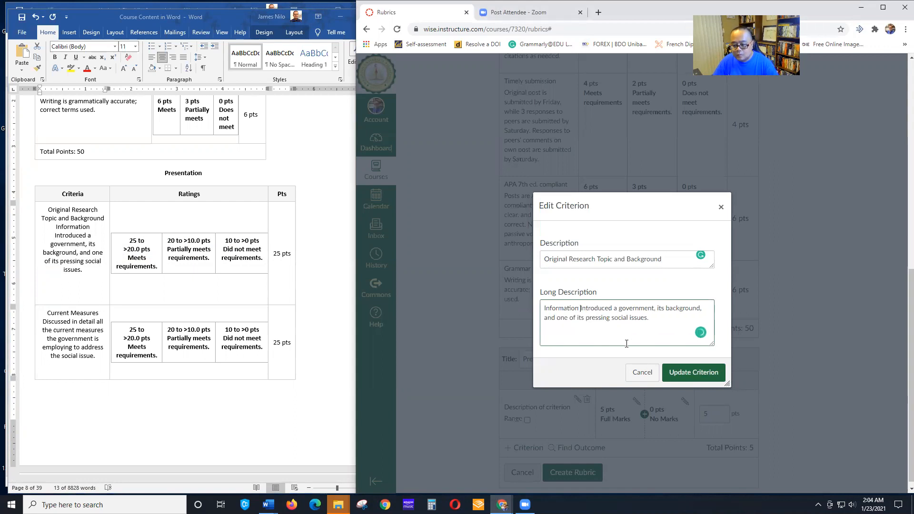
pyautogui.press('BackSpace')
pyautogui.press('BackSpace')
pyautogui.press('BackSpace')
pyautogui.press('BackSpace')
pyautogui.press('BackSpace')
pyautogui.press('BackSpace')
pyautogui.press('BackSpace')
pyautogui.press('BackSpace')
pyautogui.press('BackSpace')
pyautogui.press('BackSpace')
pyautogui.press('BackSpace')
pyautogui.press('BackSpace')
pyautogui.click(671, 260)
pyautogui.write('Information')
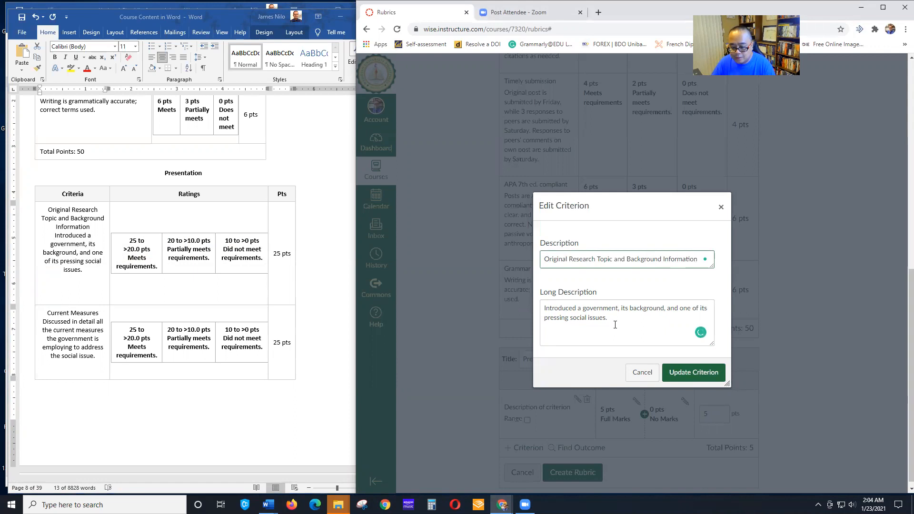
pyautogui.click(701, 379)
# Set the new criterion's full-marks rating to 25 points with the title "Meets requirements."
pyautogui.scroll(-1, 603, 334)
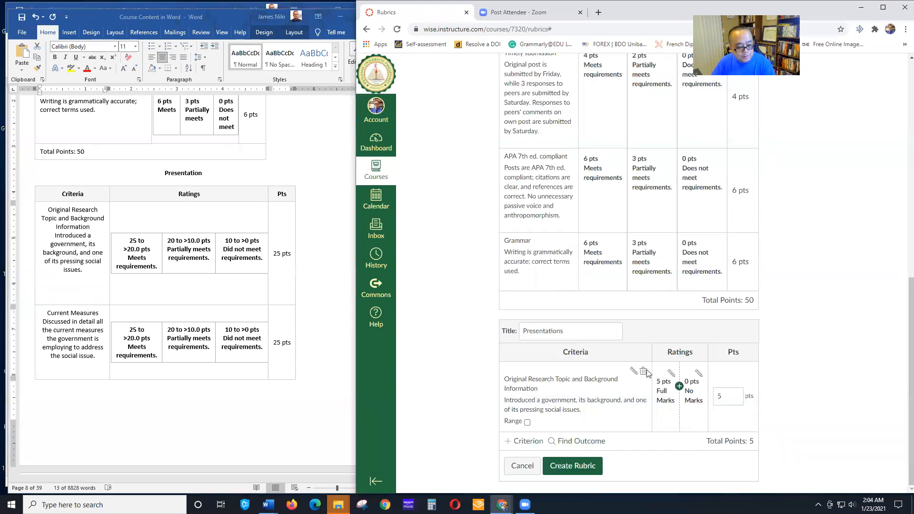
pyautogui.click(526, 423)
pyautogui.click(671, 375)
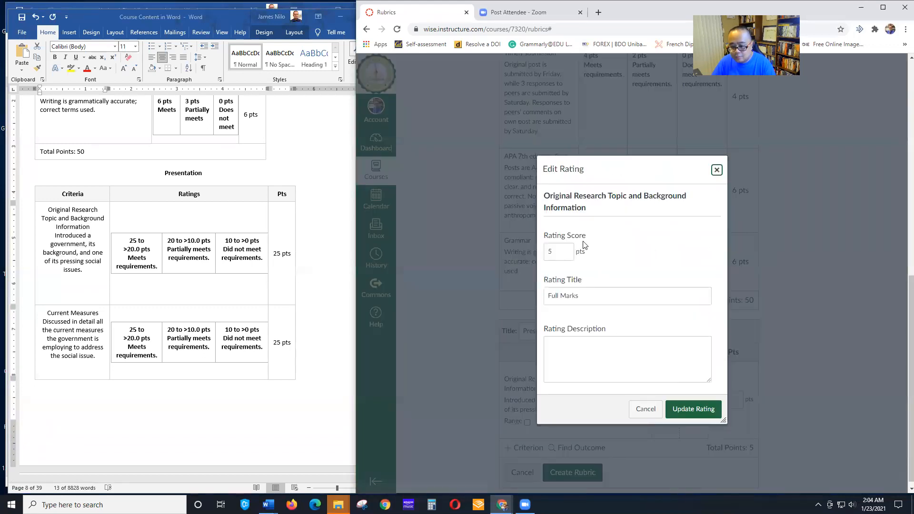
pyautogui.moveTo(557, 251); pyautogui.dragTo(528, 252)
pyautogui.write('25')
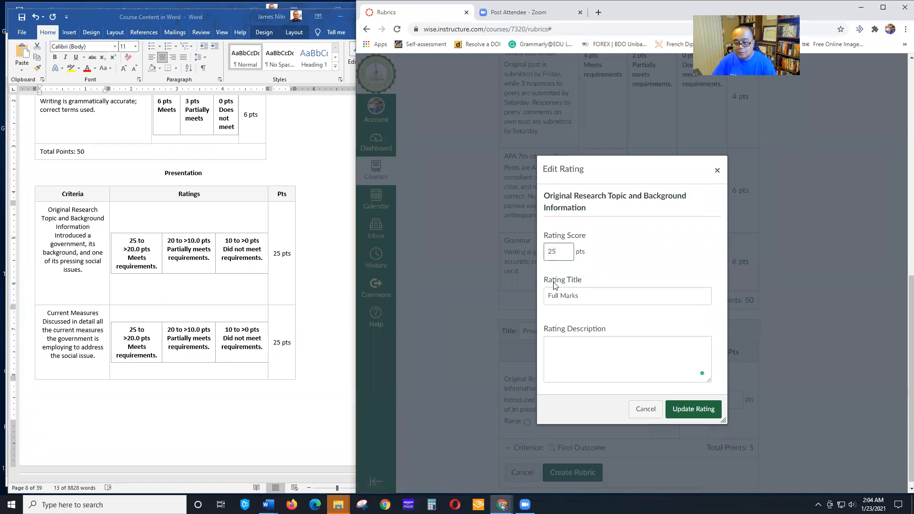
pyautogui.tripleClick(587, 295)
pyautogui.write('Meet')
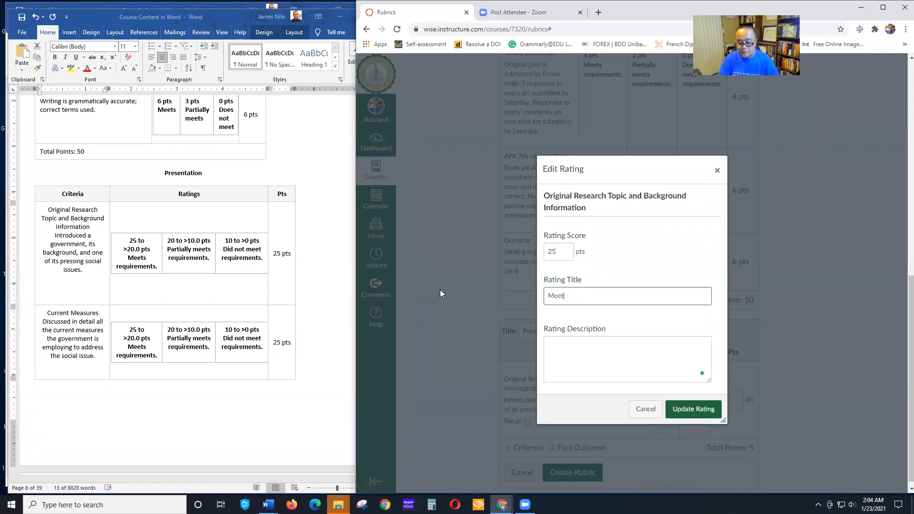
pyautogui.write('s requirements.')
pyautogui.click(695, 413)
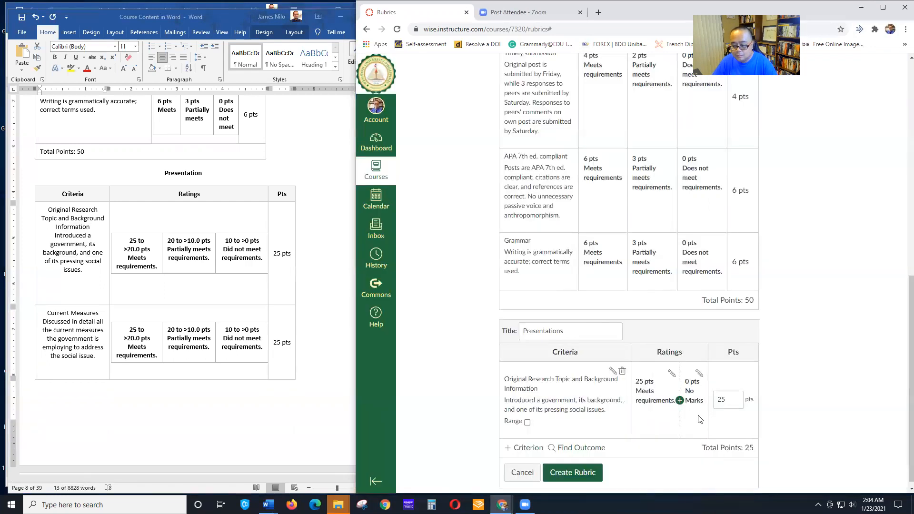
# Add a middle rating of 10 points titled "Partially meets requirements." to the Original Research Topic criterion
pyautogui.click(678, 400)
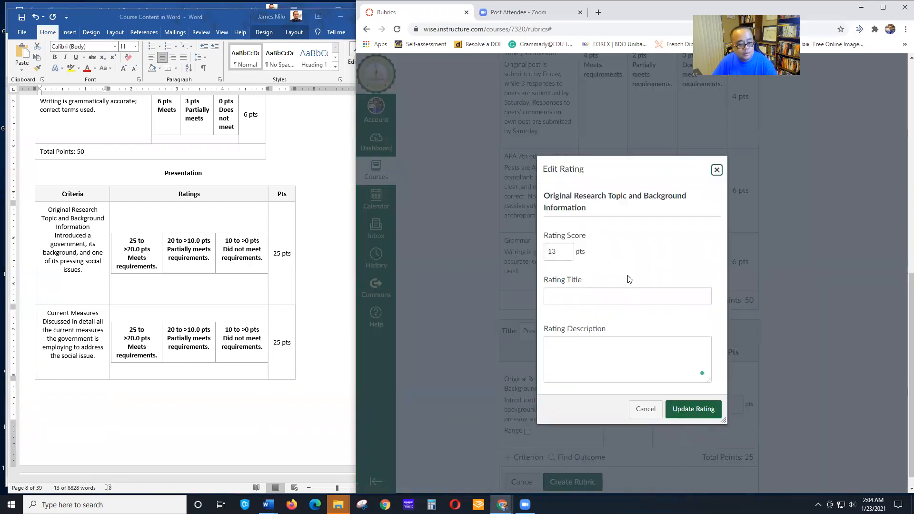
pyautogui.moveTo(562, 257); pyautogui.dragTo(545, 245)
pyautogui.write('10')
pyautogui.click(602, 291)
pyautogui.write('Partially meet')
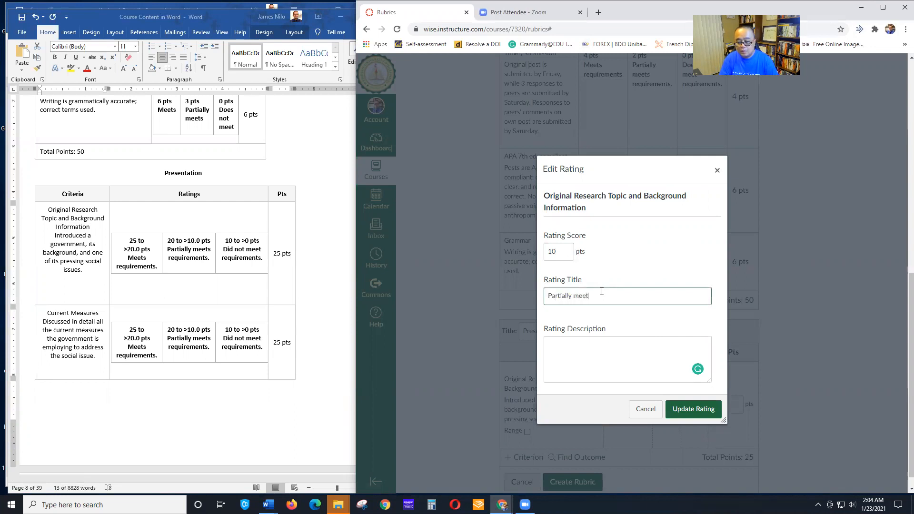
pyautogui.write('s requirembnts.')
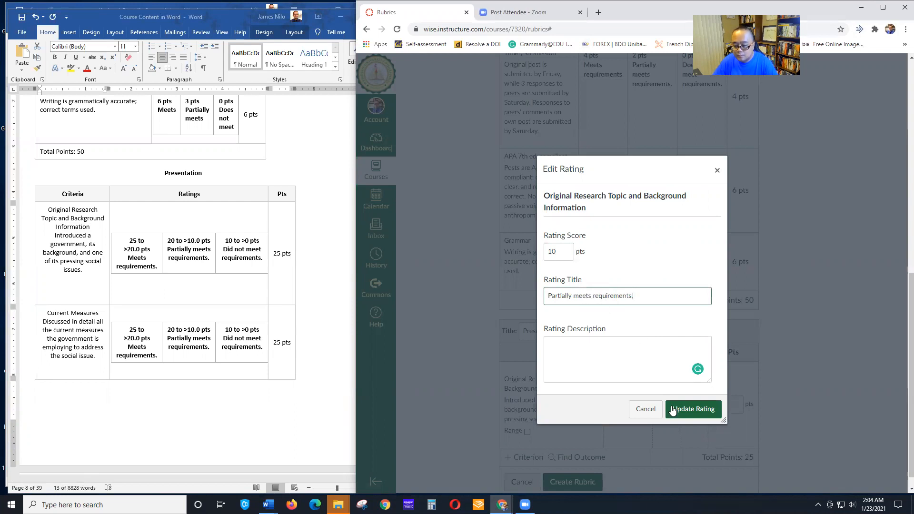
pyautogui.click(702, 410)
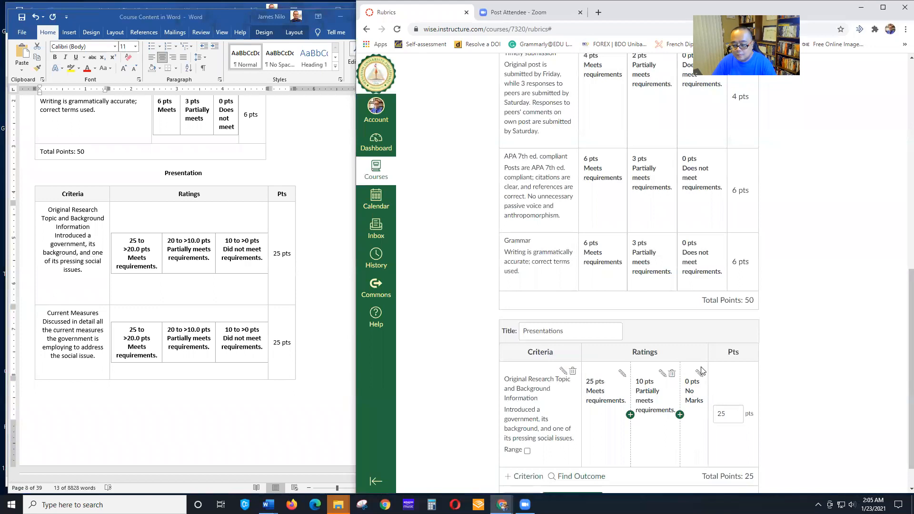
# Retitle the criterion's 0-point rating "Does not meet requirements."
pyautogui.click(698, 372)
pyautogui.click(583, 300)
pyautogui.hotkey('ctrl', 'a')
pyautogui.write('Does not meet re')
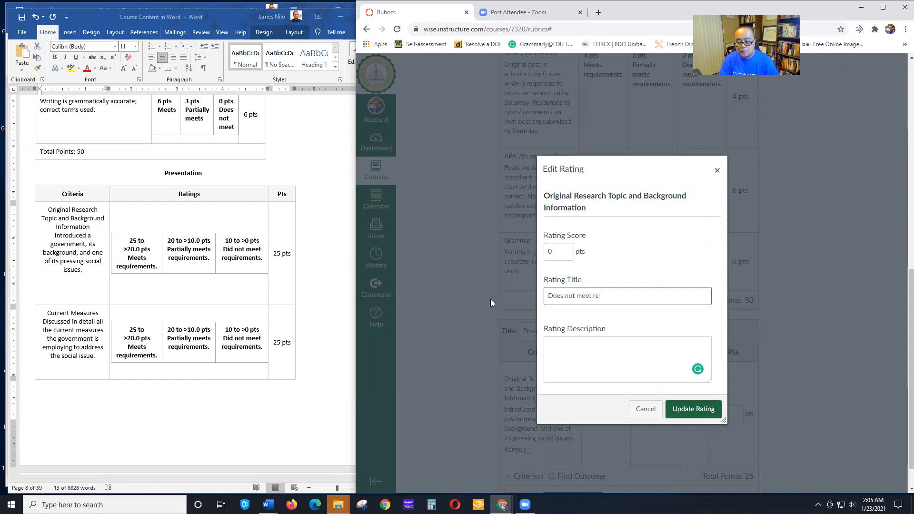
pyautogui.write('quirements.')
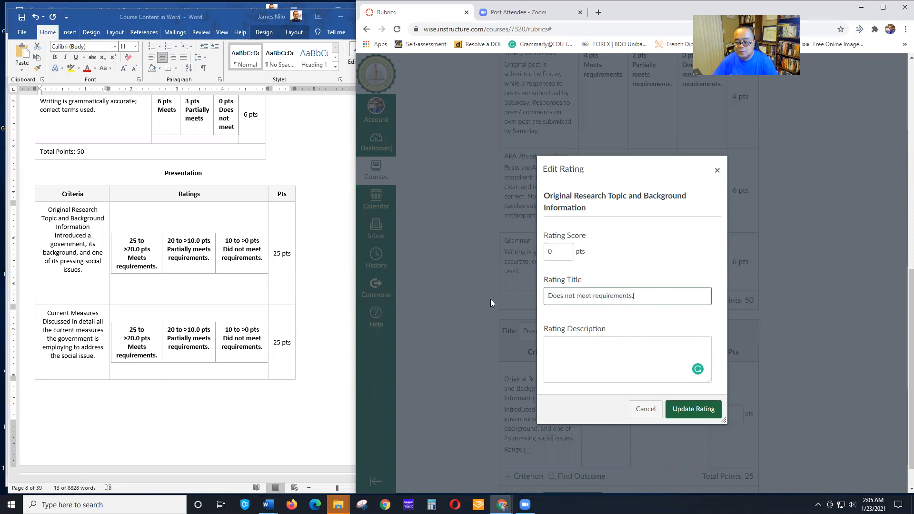
pyautogui.click(695, 410)
# Check the Presentation rubric's total points against the Assignments list in the Word document, and return to the Current Measures criterion
pyautogui.scroll(-1, 844, 312)
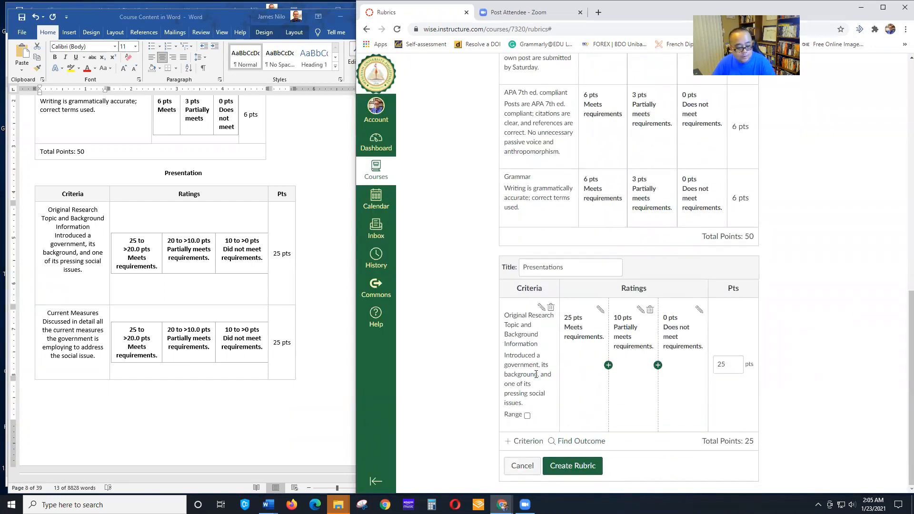
pyautogui.scroll(-5, 143, 292)
pyautogui.scroll(-10, 153, 295)
pyautogui.scroll(5, 160, 289)
pyautogui.scroll(-1, 162, 288)
pyautogui.click(386, 193)
pyautogui.moveTo(392, 170); pyautogui.dragTo(392, 203)
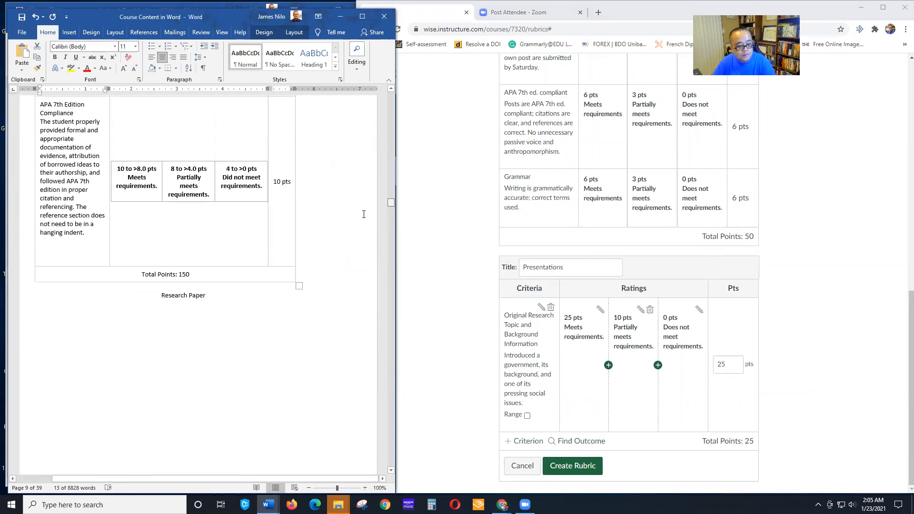
pyautogui.moveTo(393, 201); pyautogui.dragTo(391, 143)
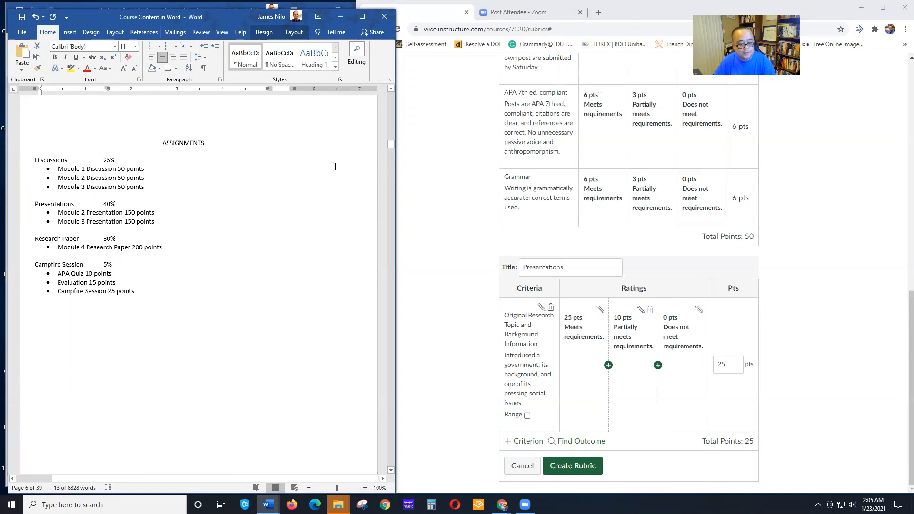
pyautogui.moveTo(391, 143)
pyautogui.mouseDown()
pyautogui.moveTo(393, 154)
pyautogui.moveTo(397, 146)
pyautogui.mouseUp()
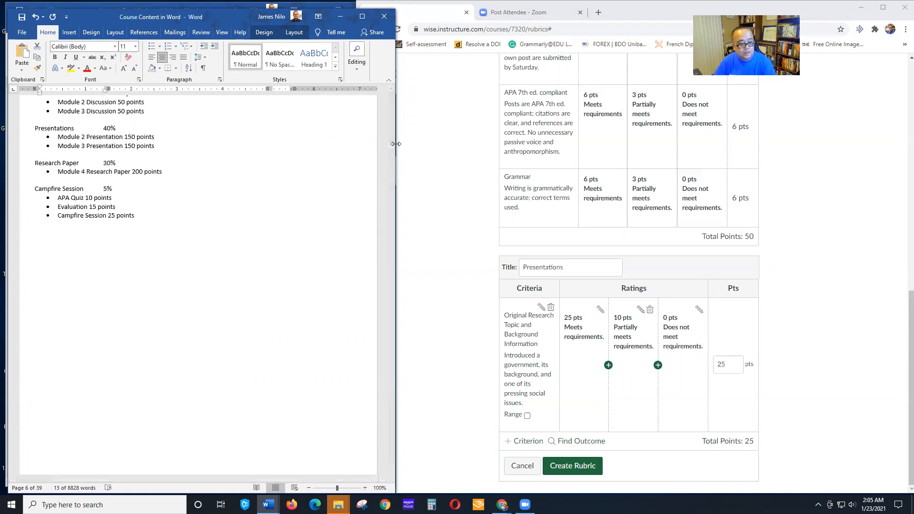
pyautogui.scroll(3, 38, 178)
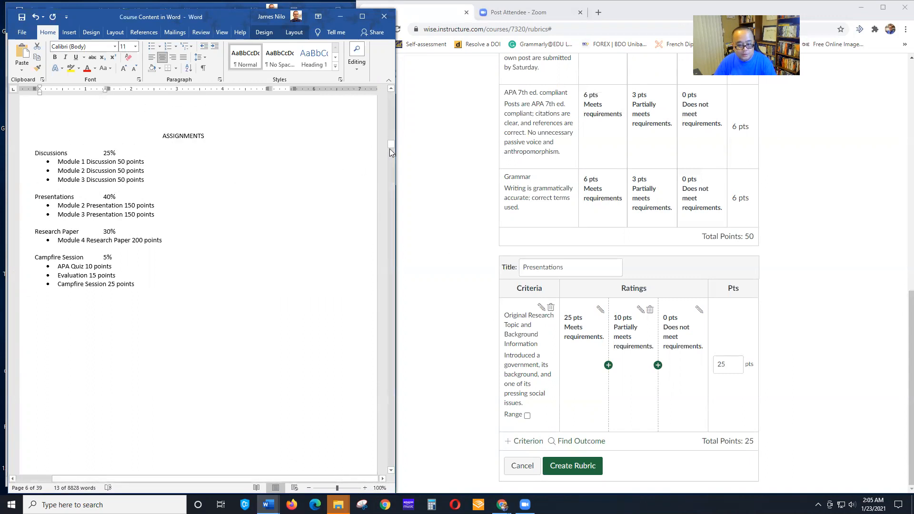
pyautogui.moveTo(391, 144); pyautogui.dragTo(390, 166)
pyautogui.scroll(-3, 230, 281)
# Start a new criterion in the Presentations rubric with the Description "Current Measures" copied from the Word document
pyautogui.click(519, 440)
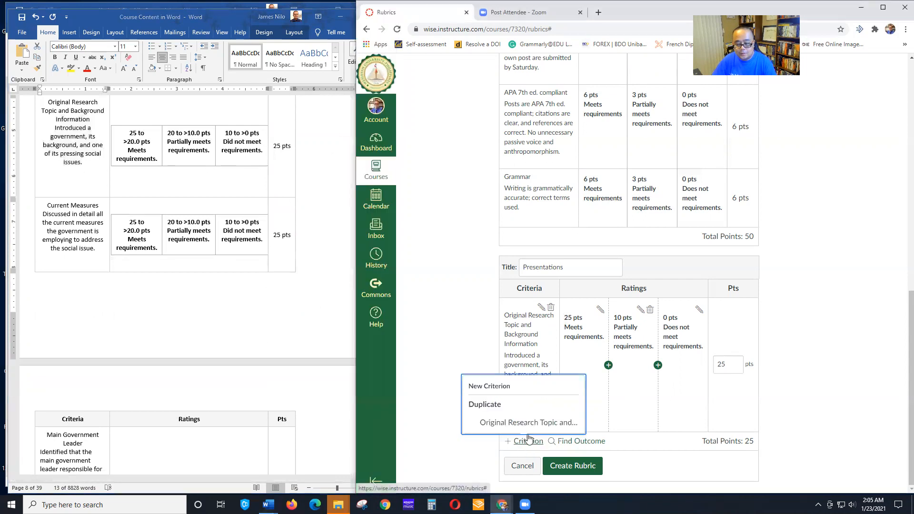
pyautogui.click(491, 387)
pyautogui.hotkey('alt', 'Tab')
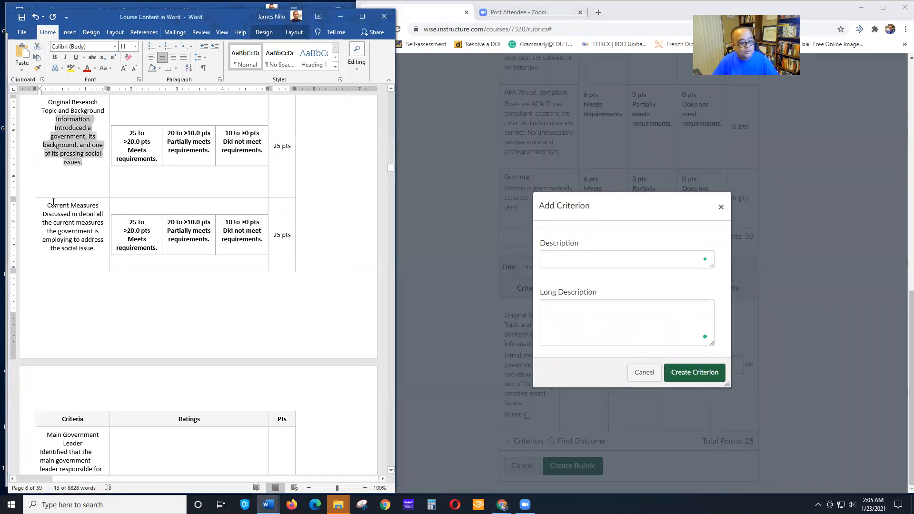
pyautogui.moveTo(49, 205); pyautogui.dragTo(89, 206)
pyautogui.hotkey('ctrl', 'c')
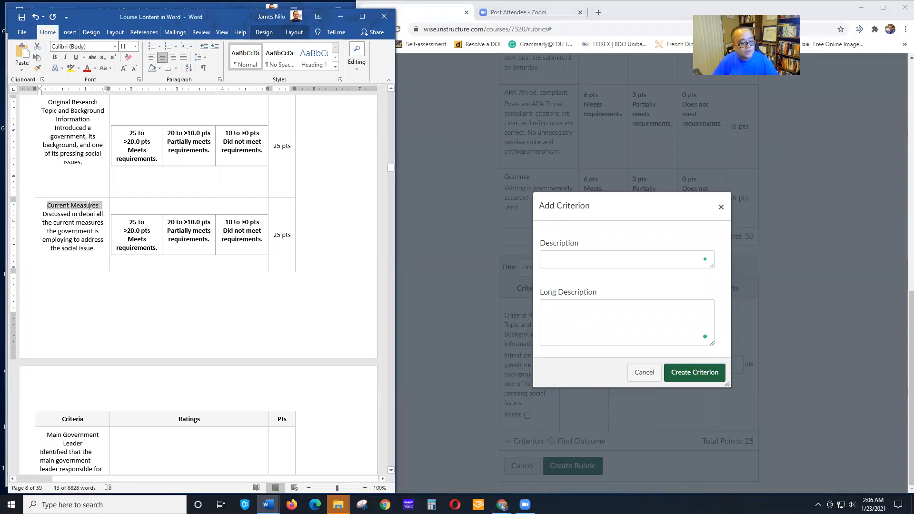
pyautogui.click(565, 261)
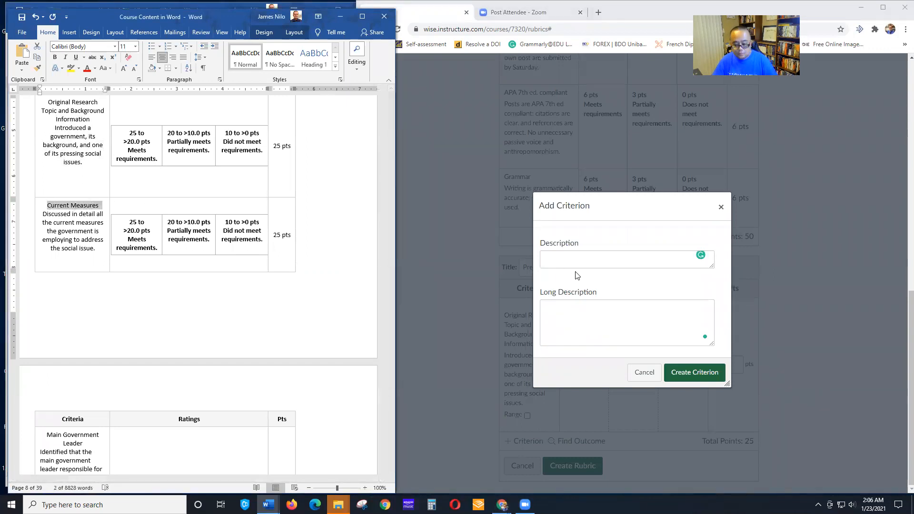
pyautogui.hotkey('ctrl', 'v')
# Copy the Current Measures explanation, "Discussed in detail all the current measures…", from the Word document into the new criterion's Long Description
pyautogui.hotkey('alt', 'Tab')
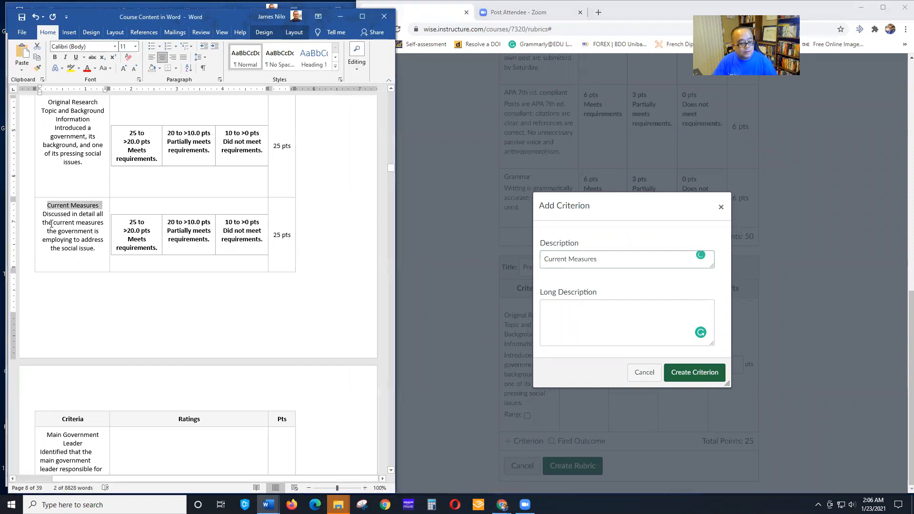
pyautogui.moveTo(44, 214); pyautogui.dragTo(97, 246)
pyautogui.hotkey('ctrl', 'c')
pyautogui.click(585, 312)
pyautogui.hotkey('ctrl', 'v')
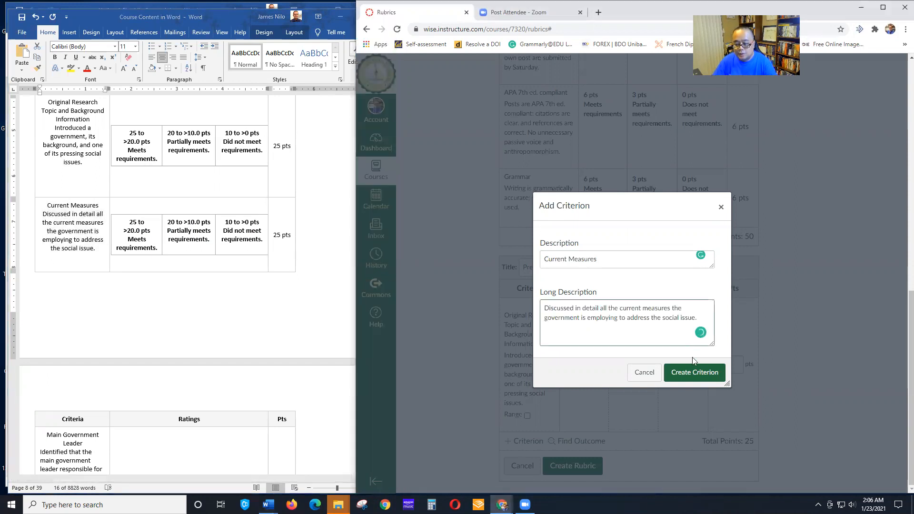
# Create the Current Measures criterion and set its full-marks rating to 25 points titled "Meets requirements."
pyautogui.click(694, 372)
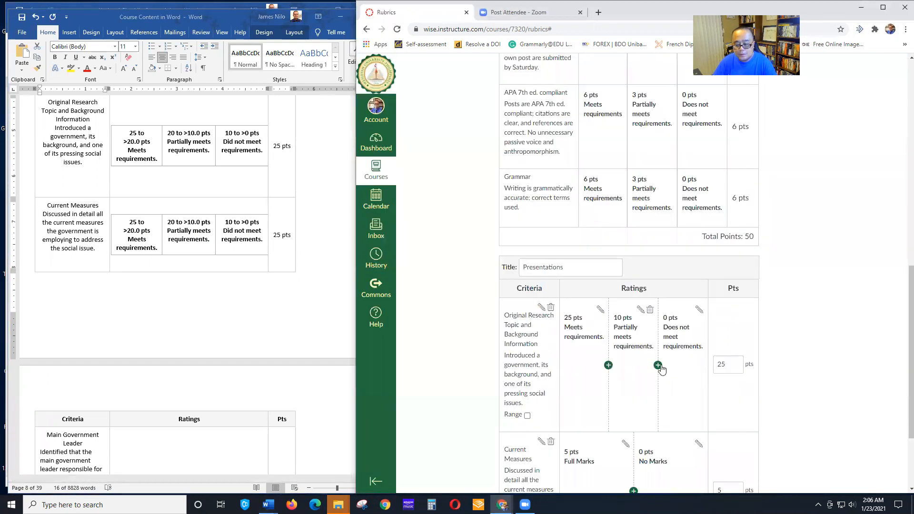
pyautogui.scroll(-1, 659, 369)
pyautogui.scroll(-2, 659, 369)
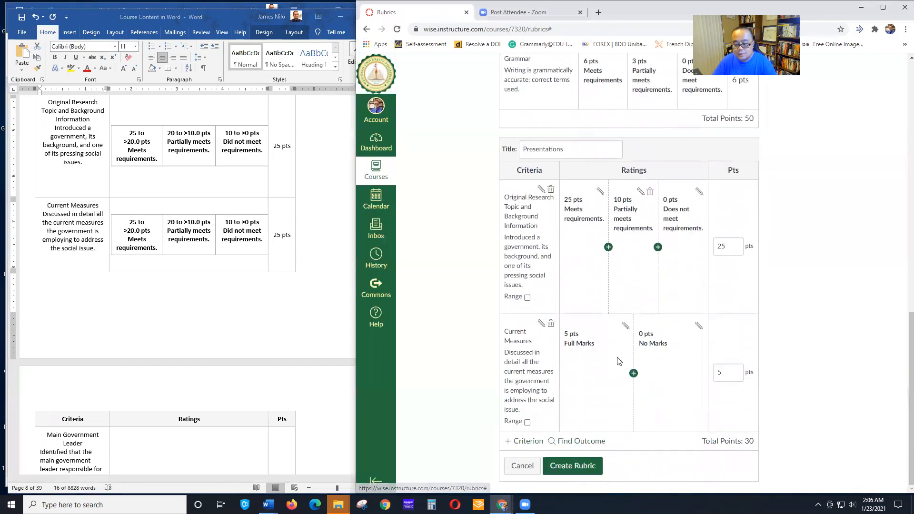
pyautogui.click(625, 327)
pyautogui.doubleClick(556, 247)
pyautogui.write('25')
pyautogui.press('Tab')
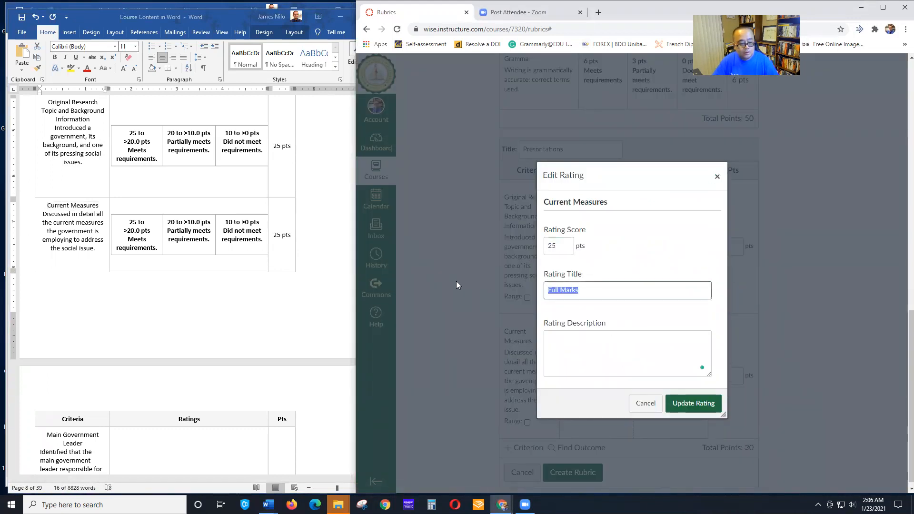
pyautogui.write('Meets re')
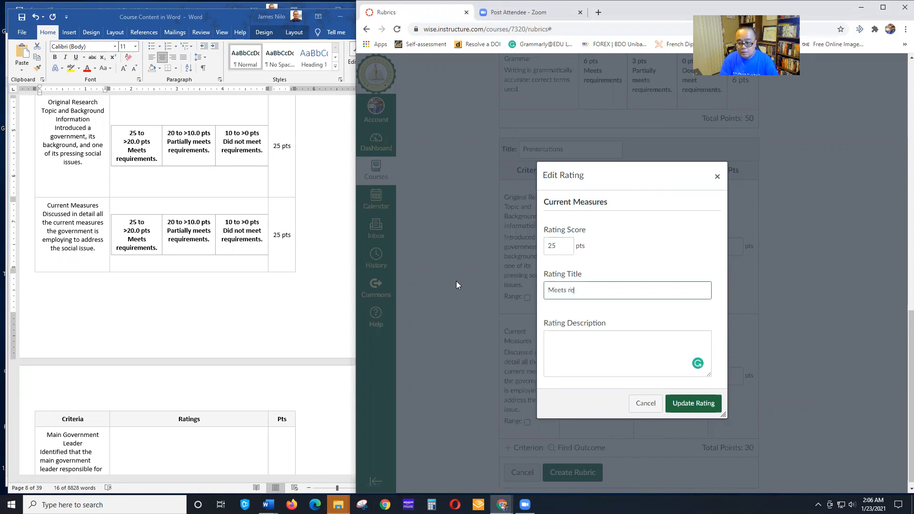
pyautogui.write('quirements.')
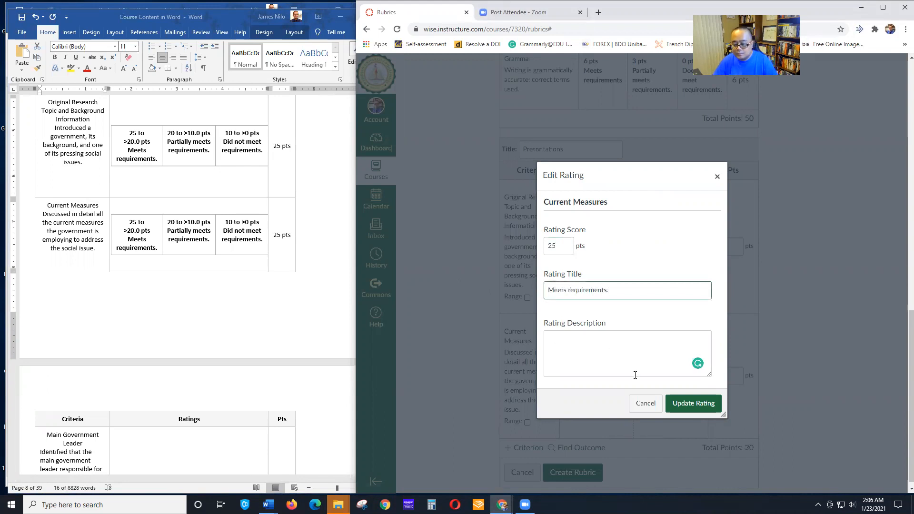
pyautogui.click(686, 409)
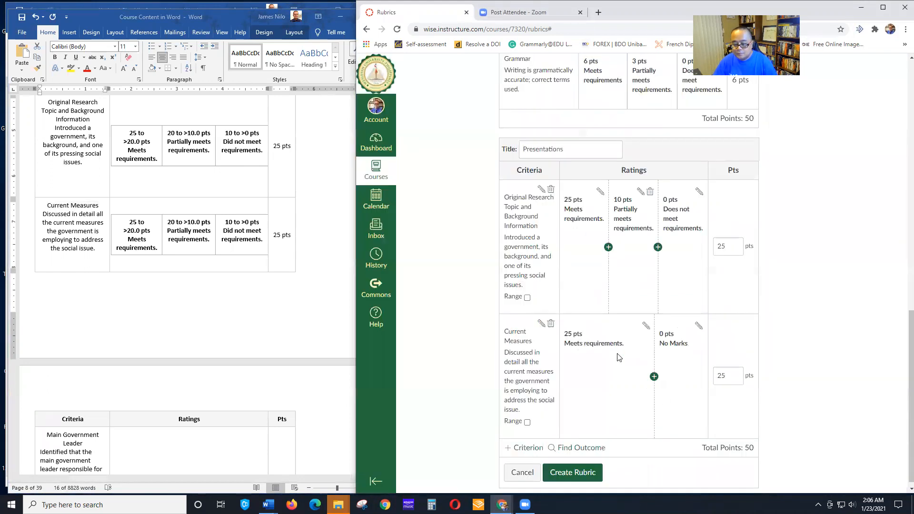
# Add a middle rating to the Current Measures criterion worth 10 points and titled "Partially meets requirements."
pyautogui.click(654, 377)
pyautogui.moveTo(558, 246); pyautogui.dragTo(536, 249)
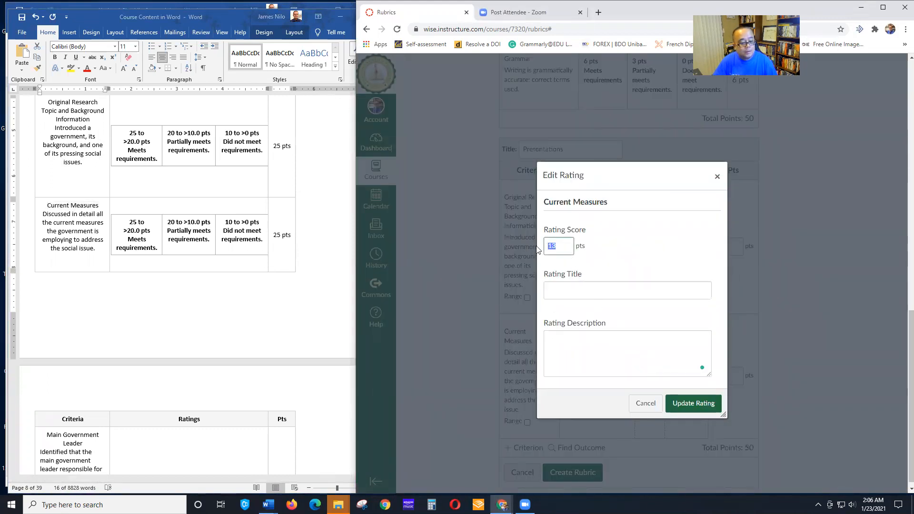
pyautogui.write('1')
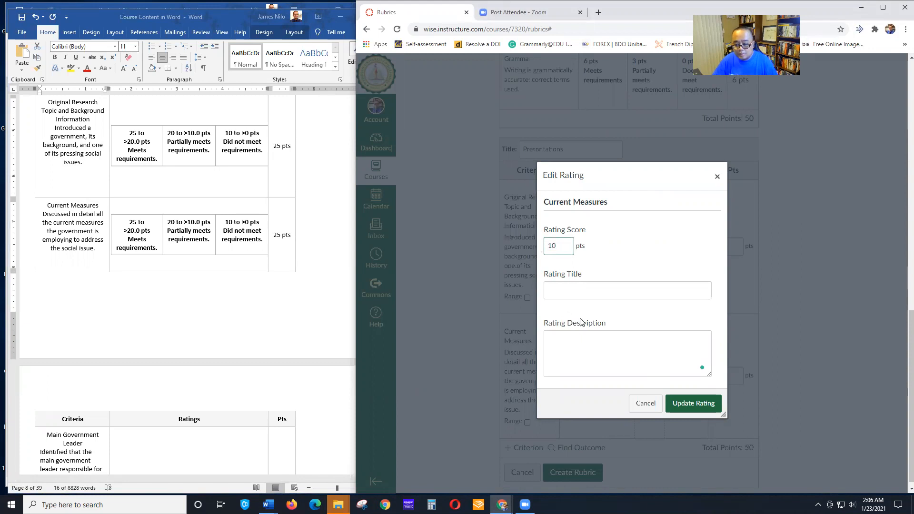
pyautogui.click(580, 289)
pyautogui.write('Partially meets requ')
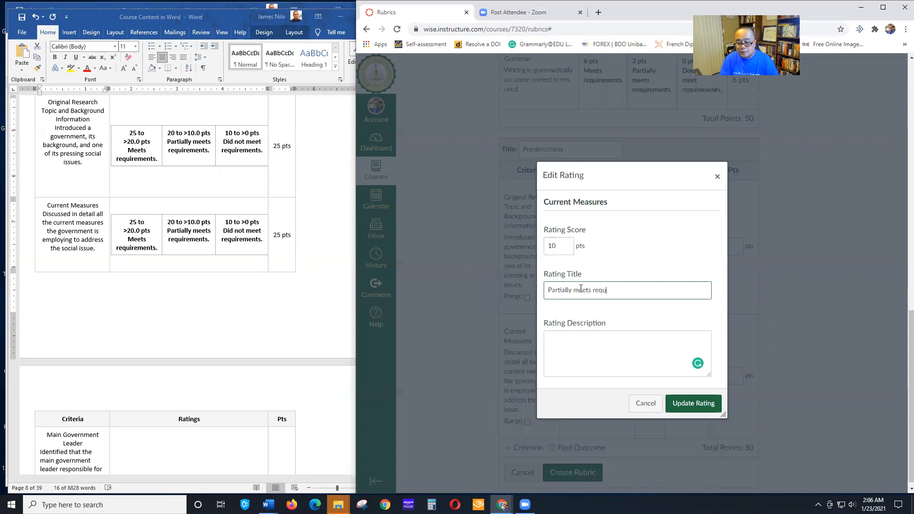
pyautogui.click(710, 404)
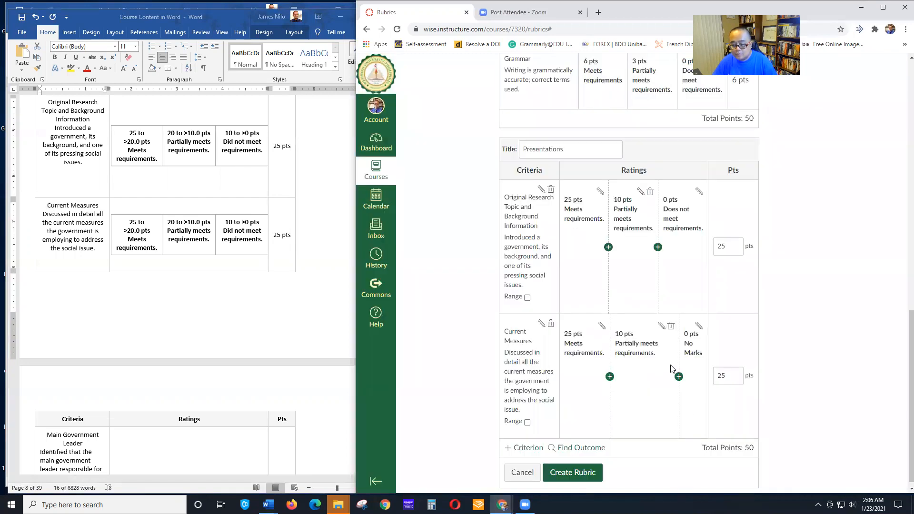
# Retitle the zero-point rating of the Current Measures criterion as "Does not meet requirements."
pyautogui.click(698, 326)
pyautogui.click(582, 284)
pyautogui.hotkey('ctrl', 'a')
pyautogui.write('Does not meet requireme')
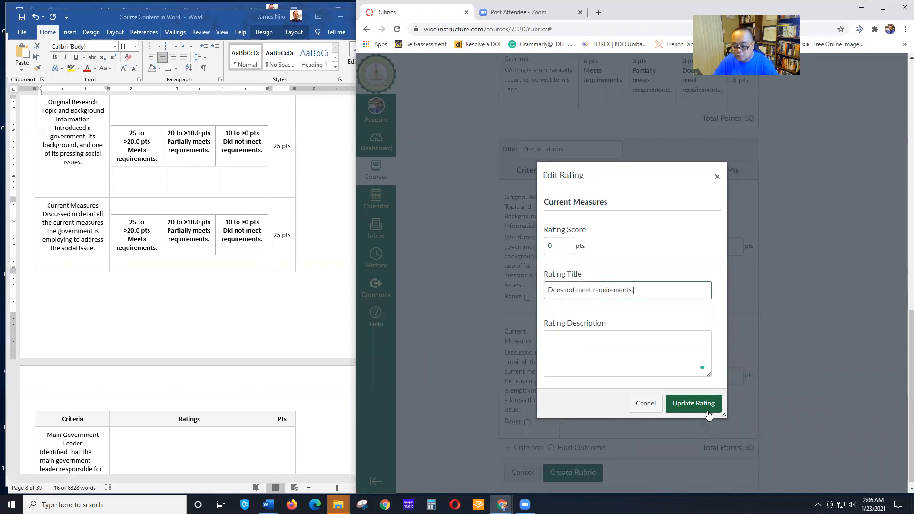
pyautogui.click(702, 404)
# Review all criteria, ratings and points of the Presentations rubric down to its total
pyautogui.scroll(-1, 774, 329)
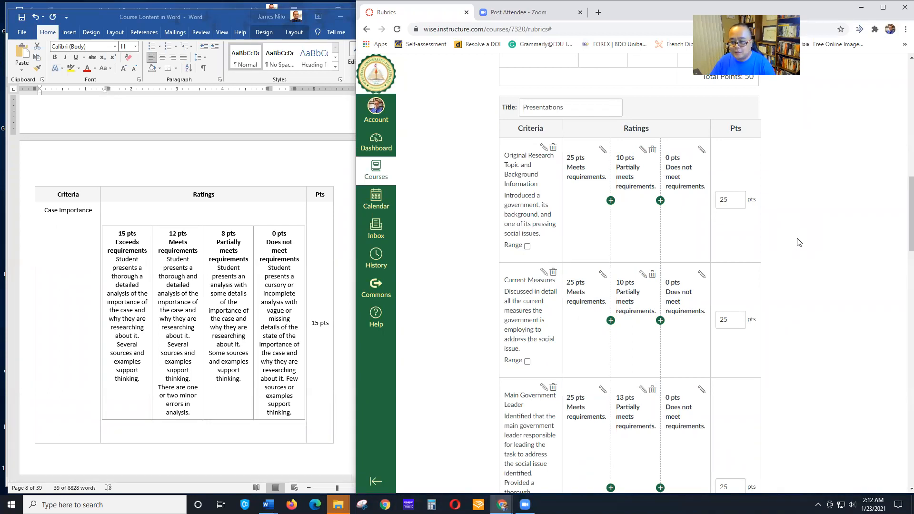
pyautogui.scroll(-6, 659, 227)
pyautogui.scroll(-3, 659, 227)
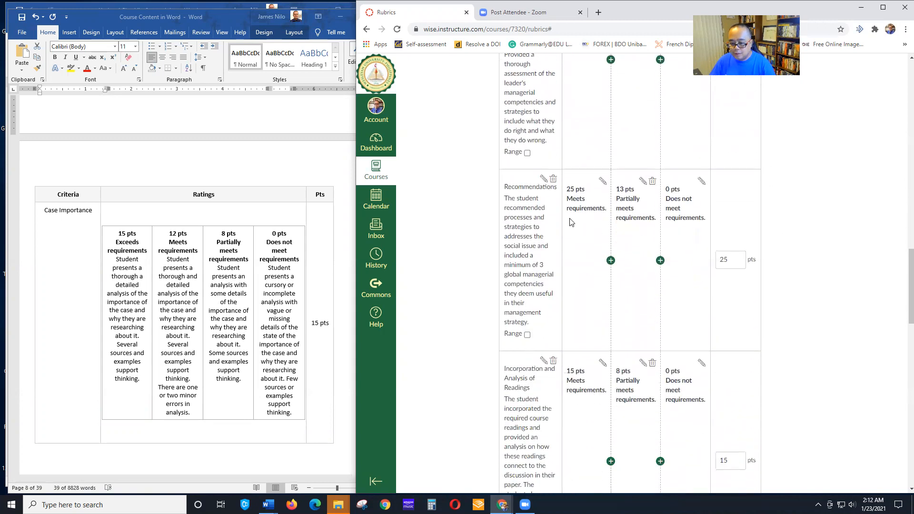
pyautogui.scroll(-6, 593, 251)
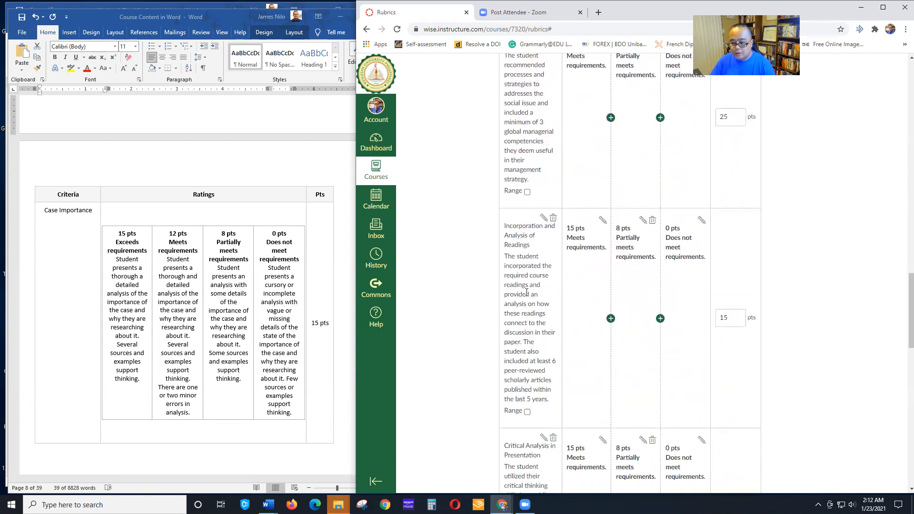
pyautogui.scroll(-14, 570, 323)
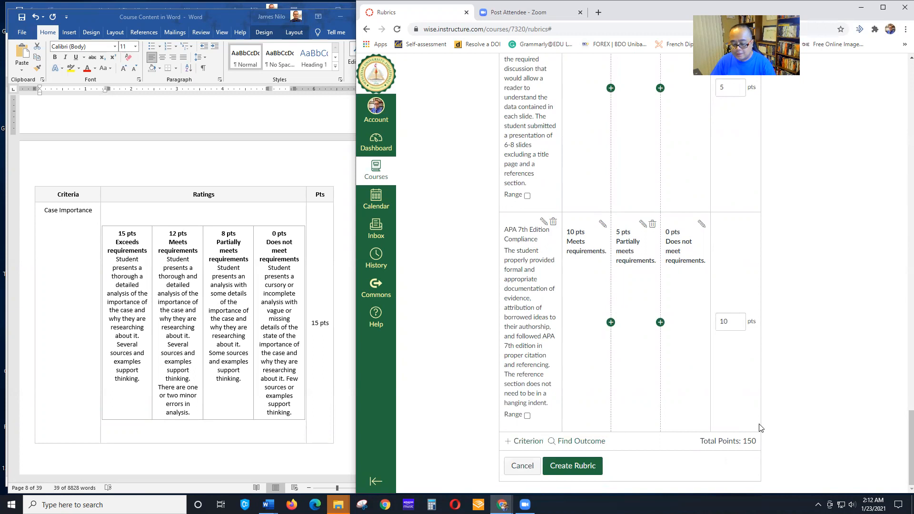
pyautogui.scroll(10, 763, 413)
pyautogui.scroll(-15, 773, 390)
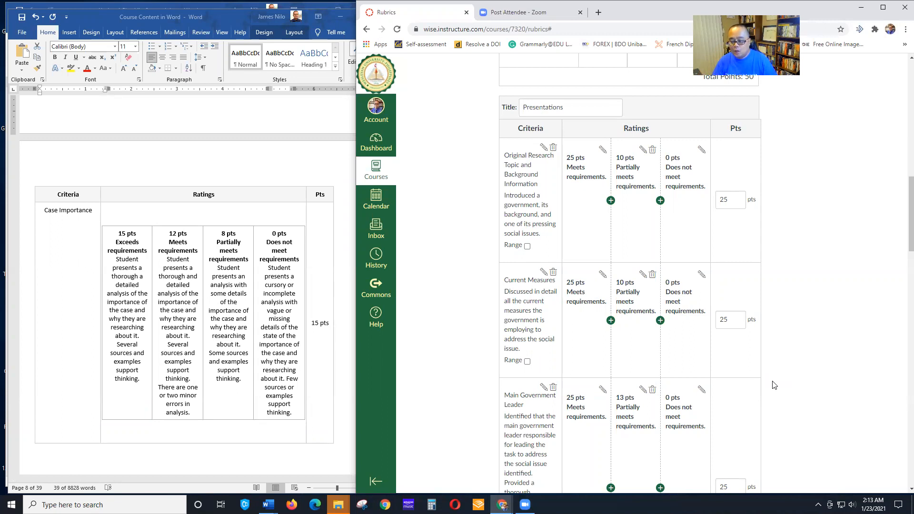
# Enable point ranges for the Original Research Topic, Current Measures, Main Government Leader and Recommendations criteria
pyautogui.click(526, 246)
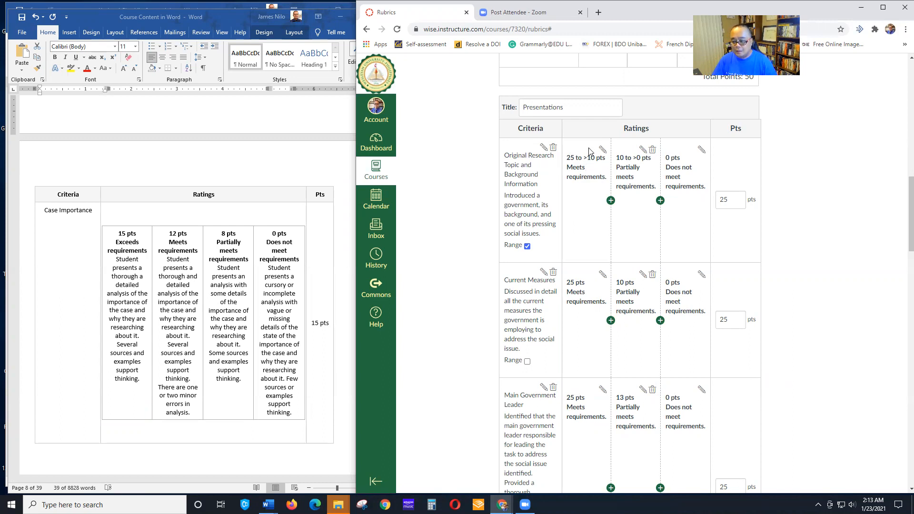
pyautogui.scroll(-5, 666, 196)
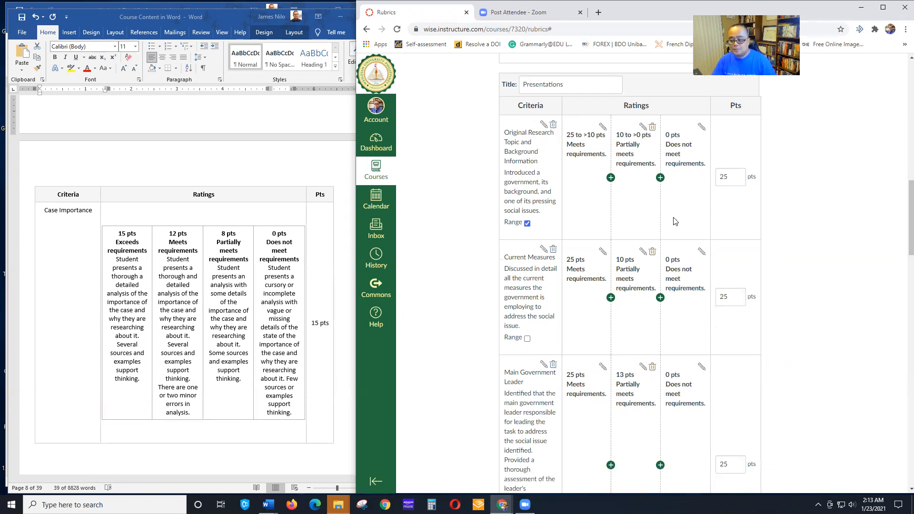
pyautogui.scroll(4, 524, 297)
pyautogui.click(526, 313)
pyautogui.scroll(-4, 638, 319)
pyautogui.scroll(-1, 524, 314)
pyautogui.click(527, 295)
pyautogui.scroll(-3, 547, 324)
pyautogui.click(527, 334)
# Enable point ranges for the remaining criteria, from Incorporation and Analysis of Readings through APA 7th Edition Compliance, and create the rubric
pyautogui.scroll(-6, 526, 295)
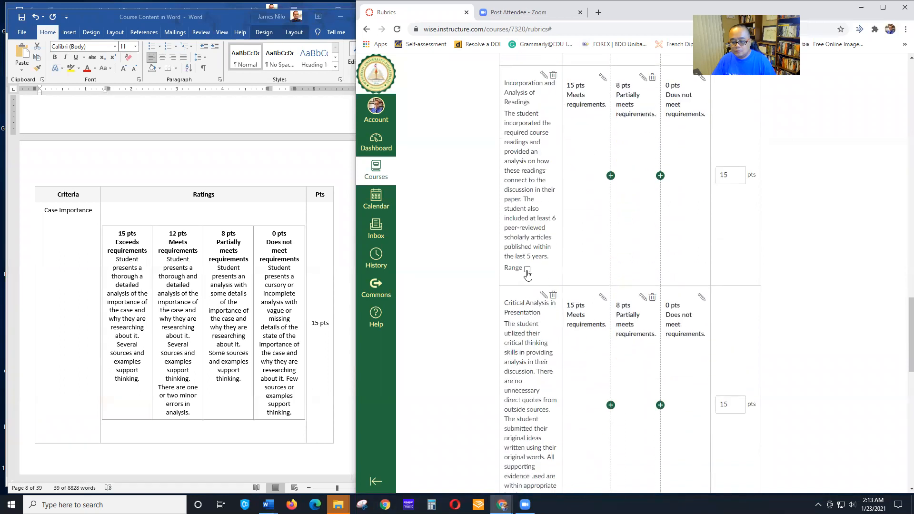
pyautogui.click(527, 269)
pyautogui.scroll(-6, 527, 266)
pyautogui.click(526, 222)
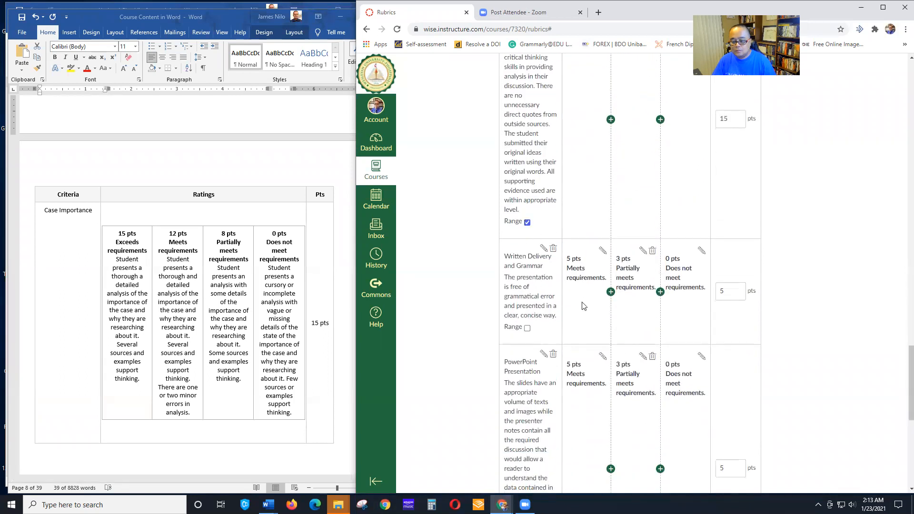
pyautogui.click(526, 328)
pyautogui.scroll(-1, 666, 347)
pyautogui.scroll(-7, 667, 349)
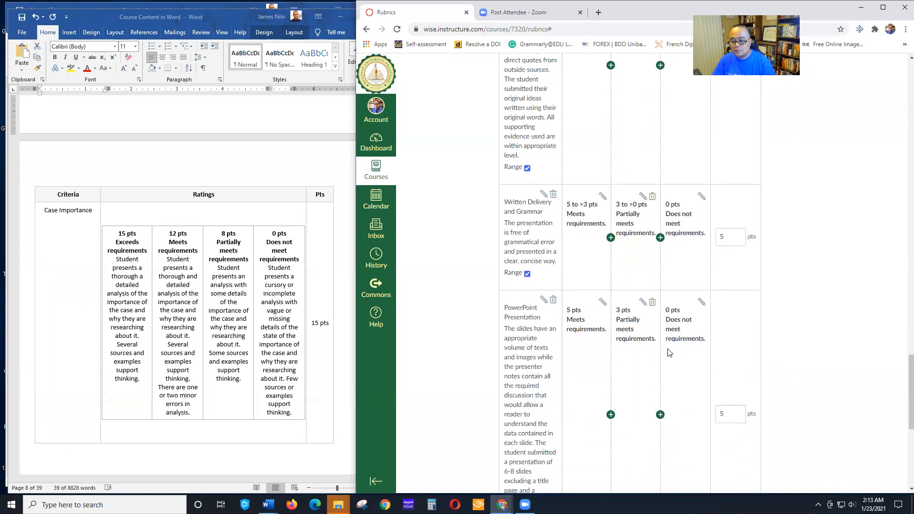
pyautogui.click(527, 198)
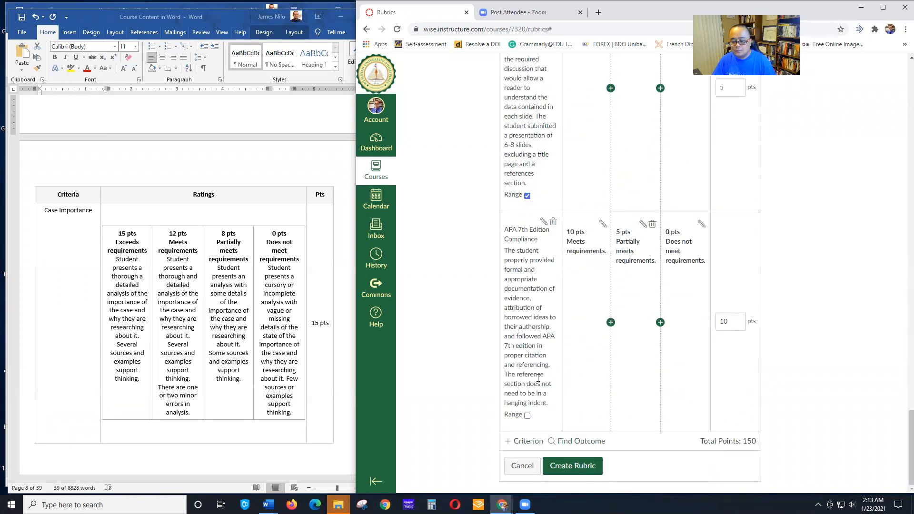
pyautogui.click(526, 415)
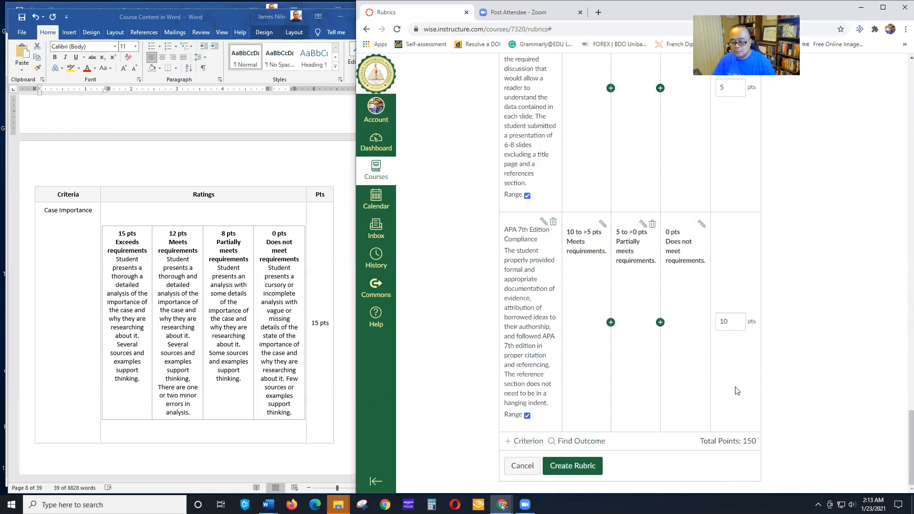
pyautogui.click(569, 472)
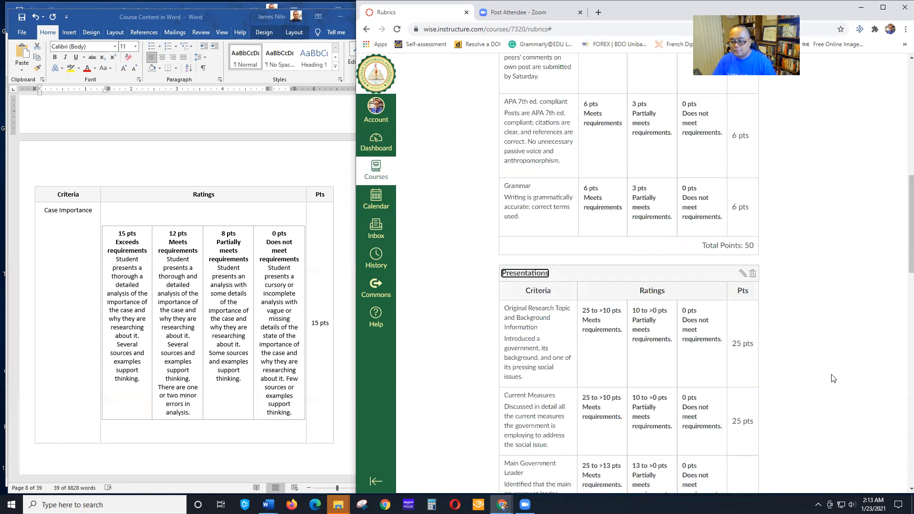
# Compare the saved Presentations rubric's ratings with the Case Importance ratings table in the Word document
pyautogui.scroll(3, 830, 356)
pyautogui.scroll(-2, 830, 356)
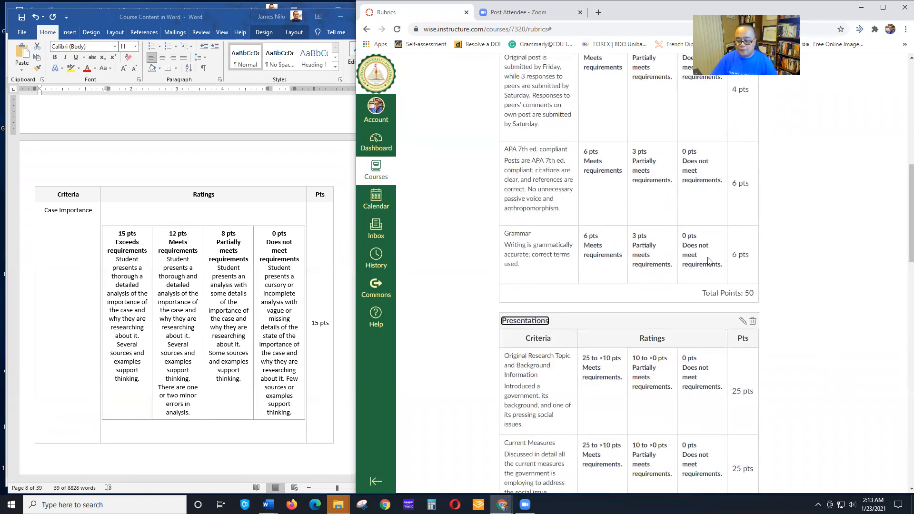
pyautogui.scroll(-1, 585, 318)
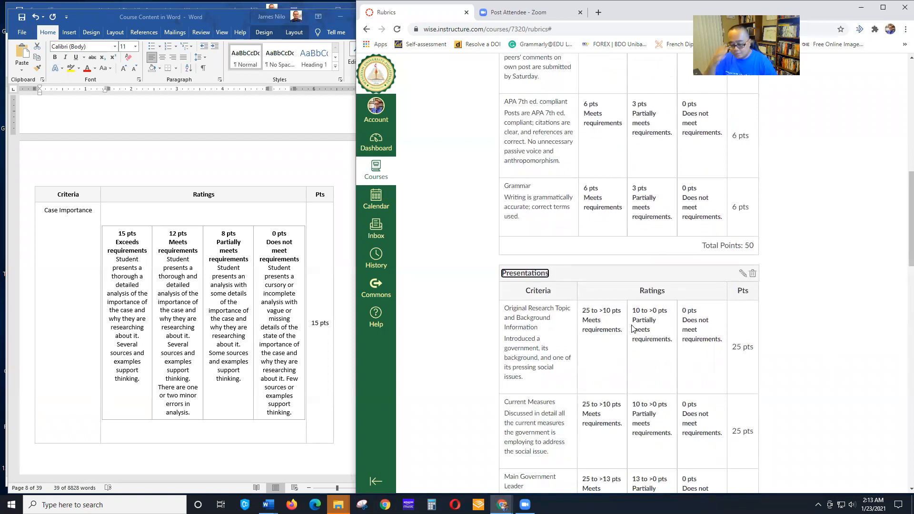
pyautogui.scroll(-7, 309, 394)
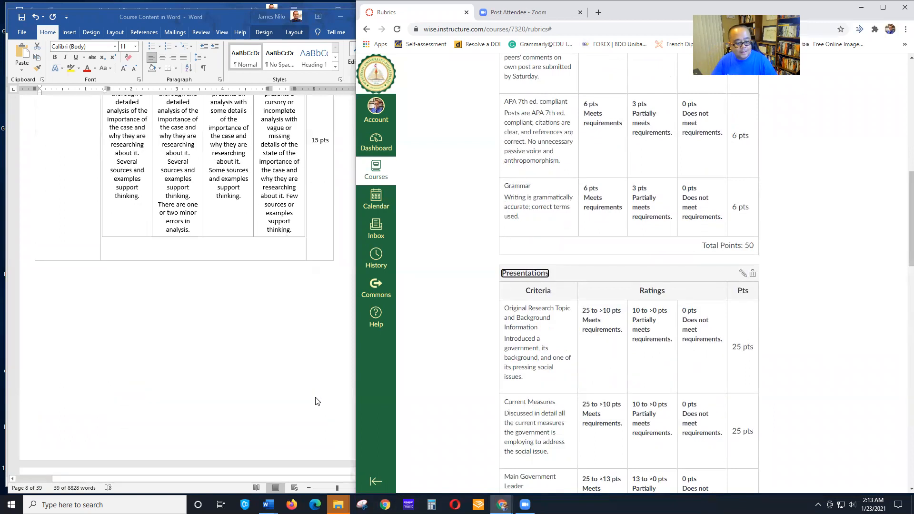
pyautogui.scroll(10, 315, 397)
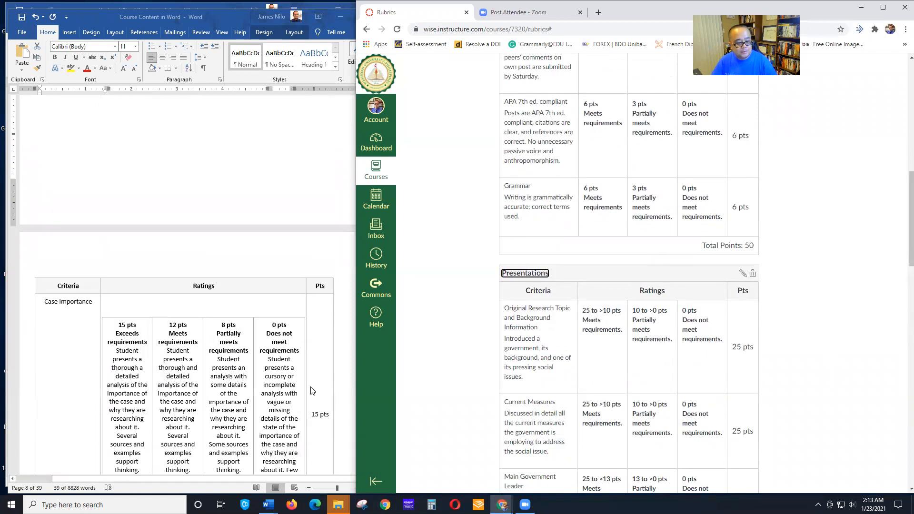
pyautogui.scroll(-5, 312, 388)
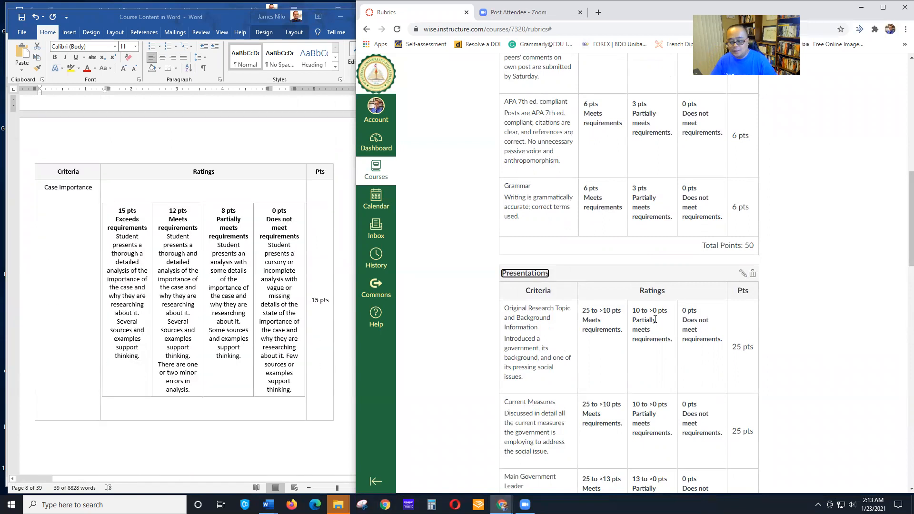
pyautogui.click(829, 280)
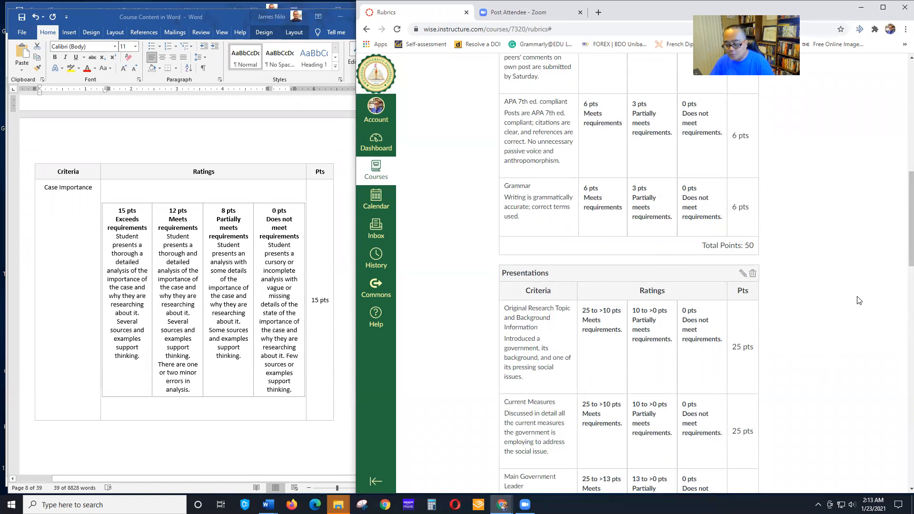
# In the Word document, correct the Case Importance "Exceeds requirements" description to read "thorough and detailed analysis"
pyautogui.click(343, 280)
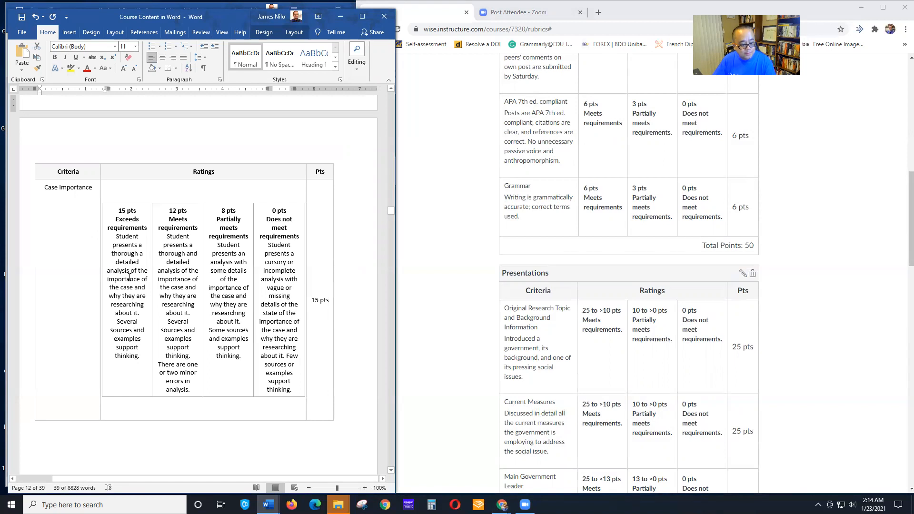
pyautogui.moveTo(120, 238); pyautogui.dragTo(140, 358)
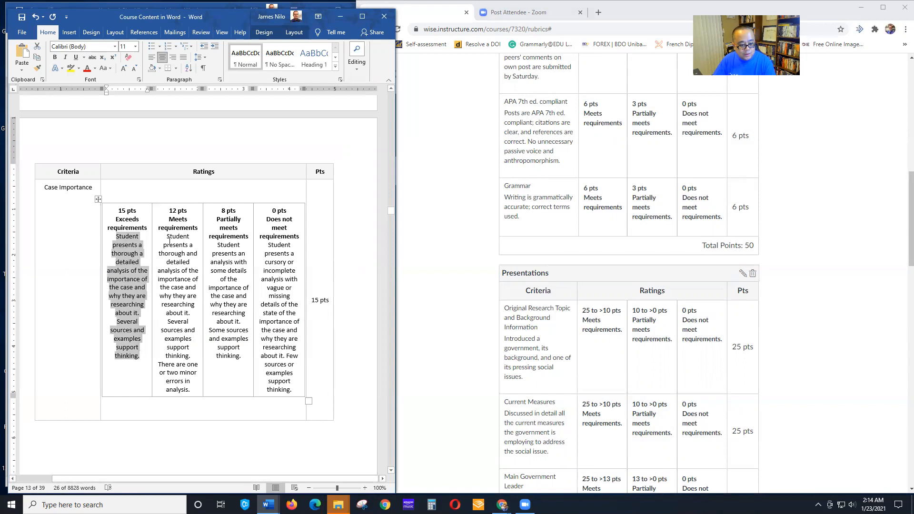
pyautogui.moveTo(167, 237); pyautogui.dragTo(191, 388)
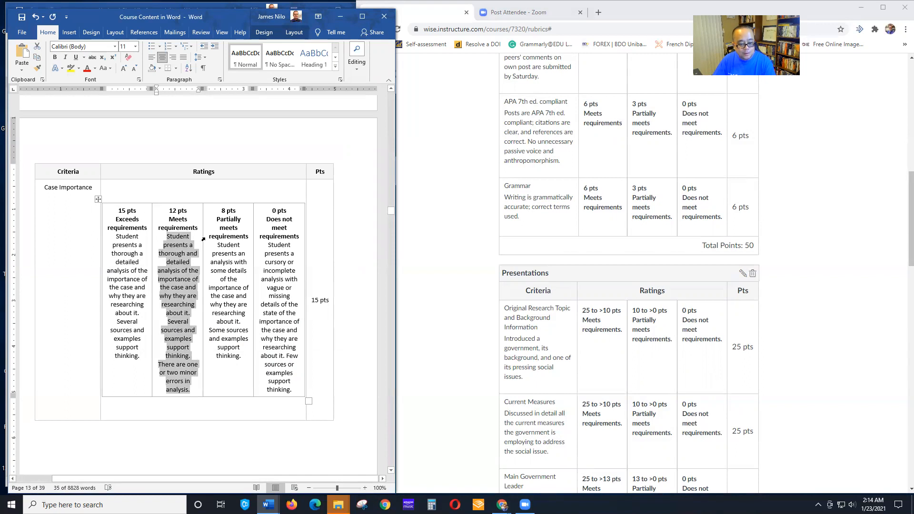
pyautogui.click(172, 247)
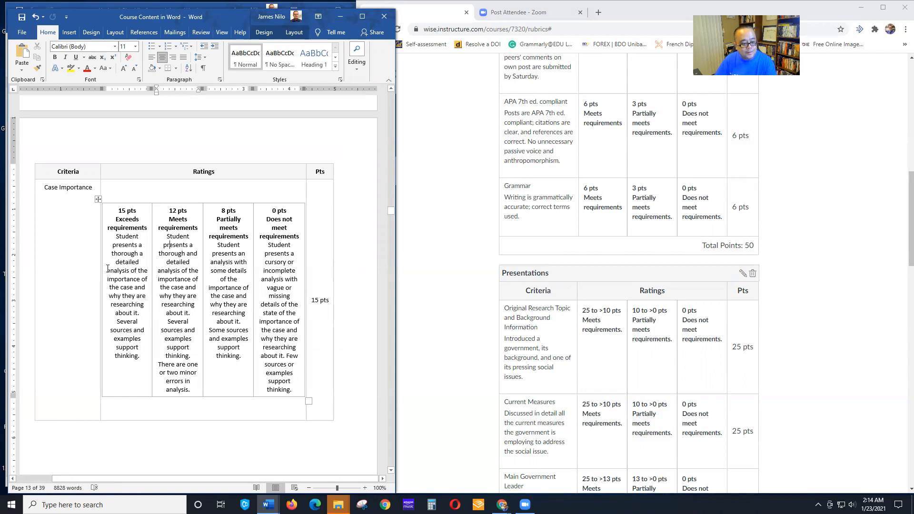
pyautogui.click(144, 255)
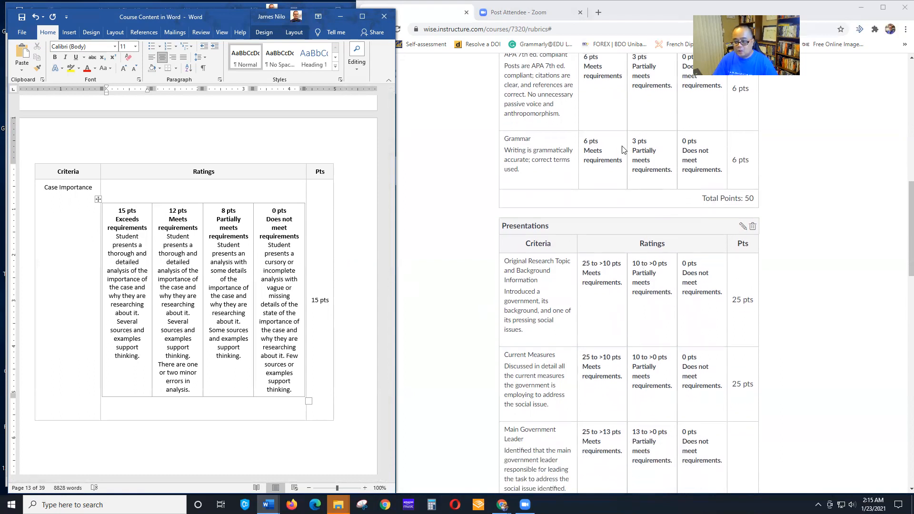
# Add a new course rubric titled "Research Paper"
pyautogui.scroll(2, 623, 152)
pyautogui.scroll(8, 626, 167)
pyautogui.scroll(-10, 632, 200)
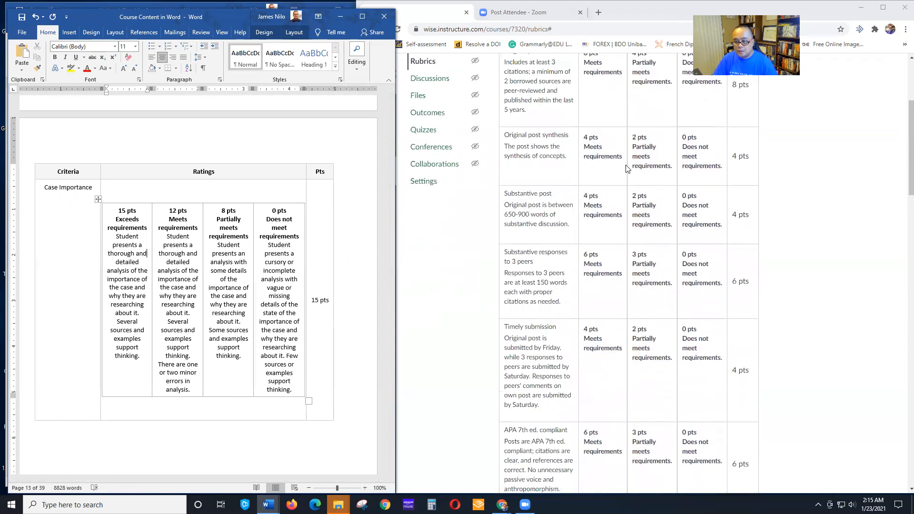
pyautogui.scroll(-4, 645, 250)
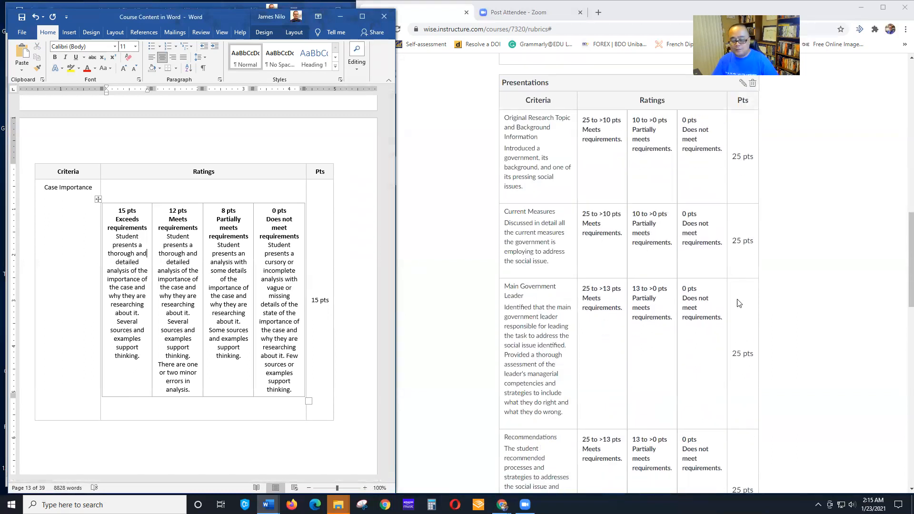
pyautogui.scroll(15, 840, 304)
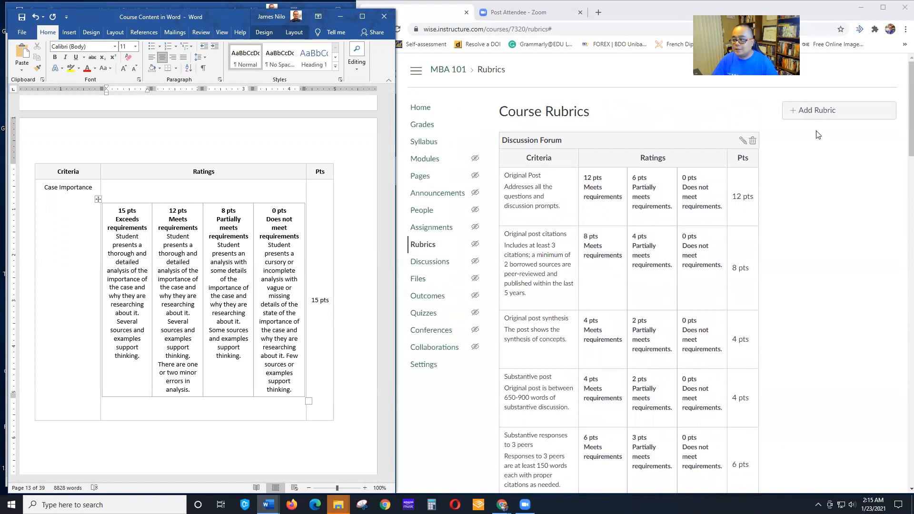
pyautogui.click(812, 111)
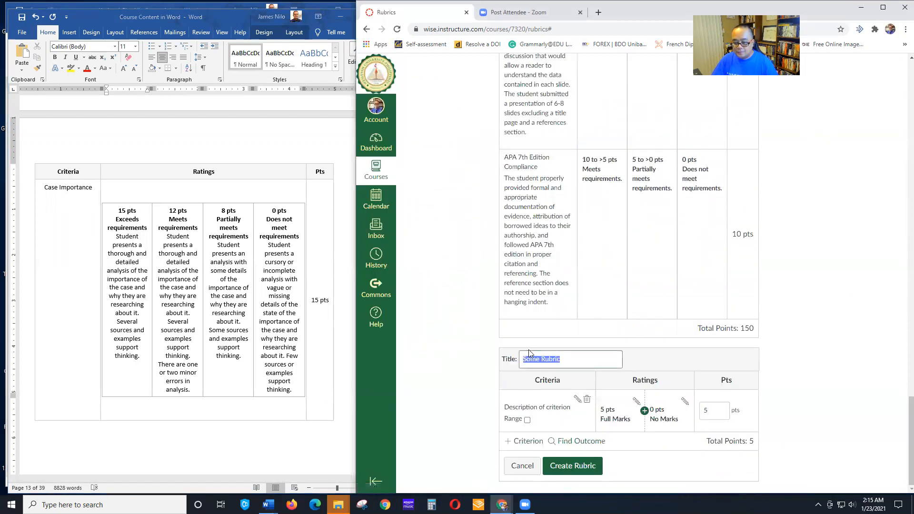
pyautogui.write('Research Paper')
# Rename the Research Paper rubric's default criterion "Case Importance", matching the Word table
pyautogui.click(302, 386)
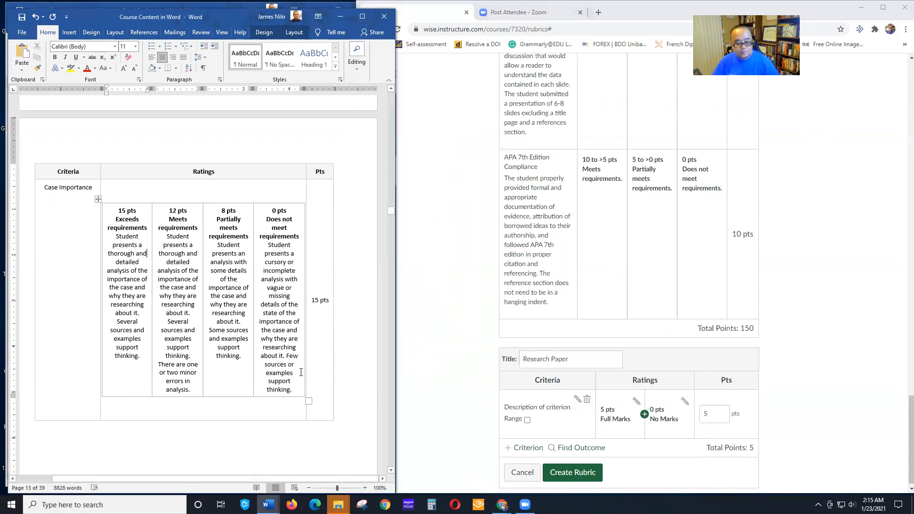
pyautogui.scroll(-2, 301, 372)
pyautogui.scroll(-1, 546, 400)
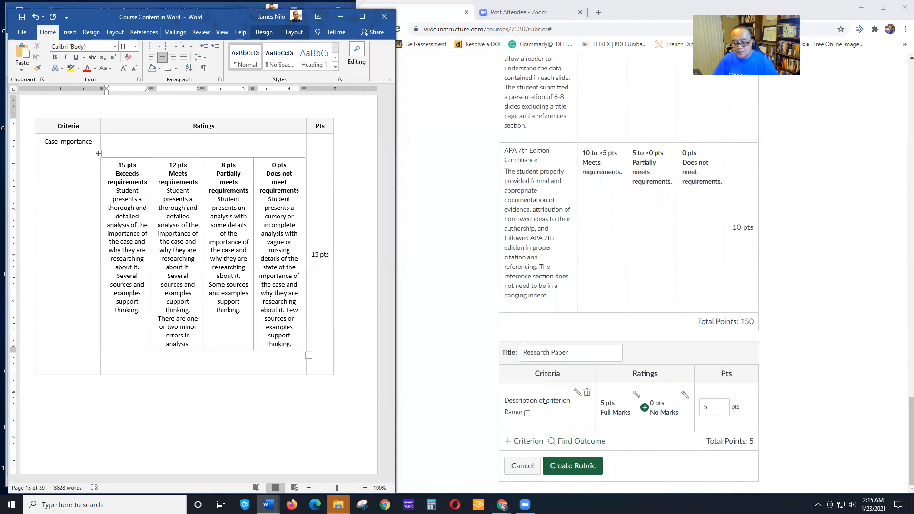
pyautogui.click(577, 392)
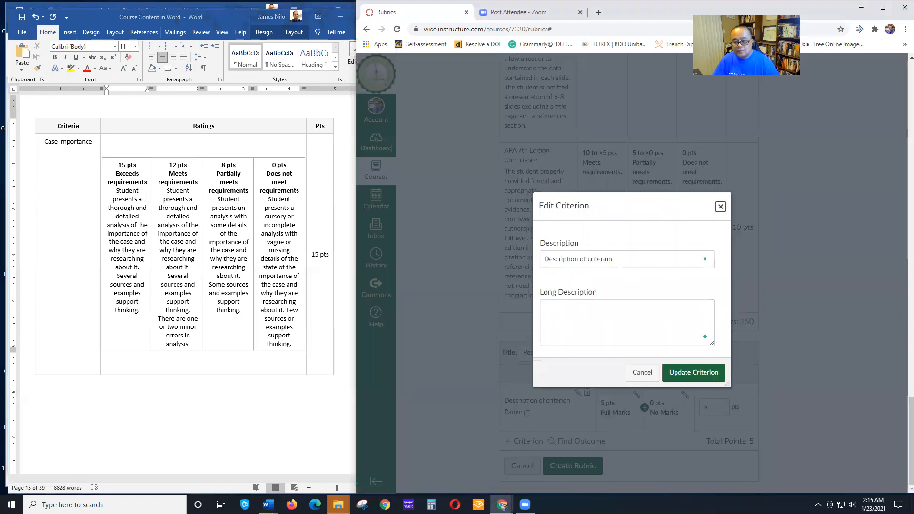
pyautogui.moveTo(618, 259); pyautogui.dragTo(514, 261)
pyautogui.write('C')
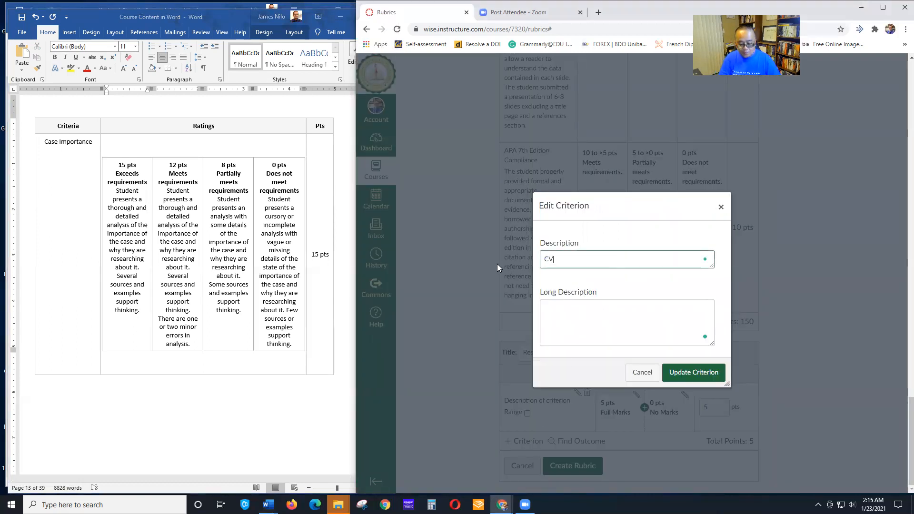
pyautogui.write('ase Importance')
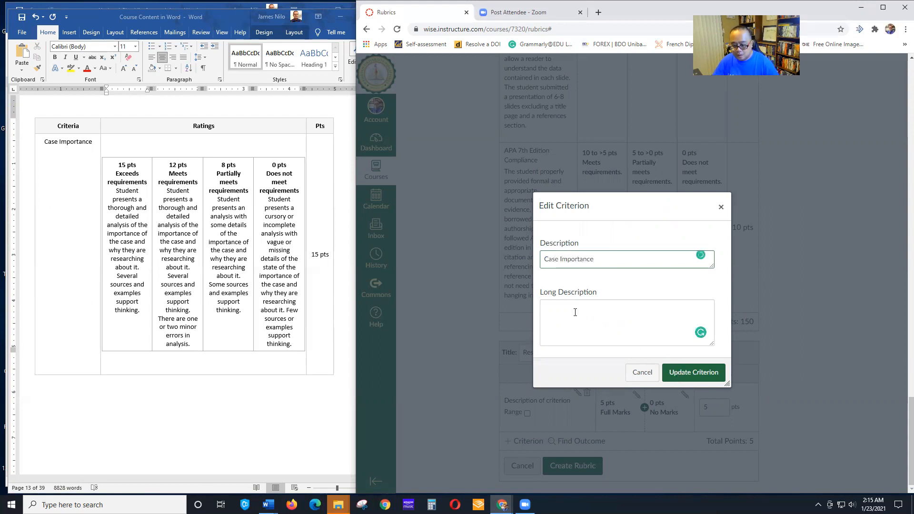
pyautogui.click(685, 374)
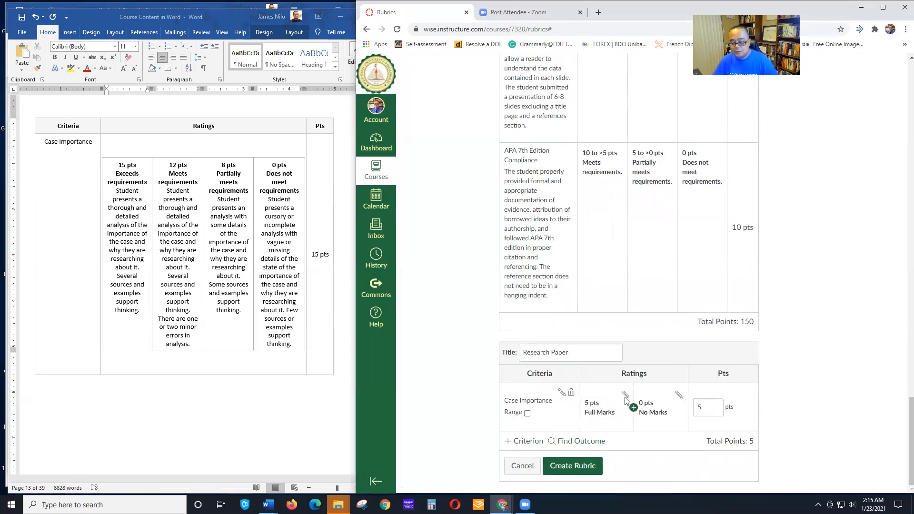
# Set the Case Importance criterion's full-marks rating to 15 points with the title "Exceed requirements."
pyautogui.click(624, 395)
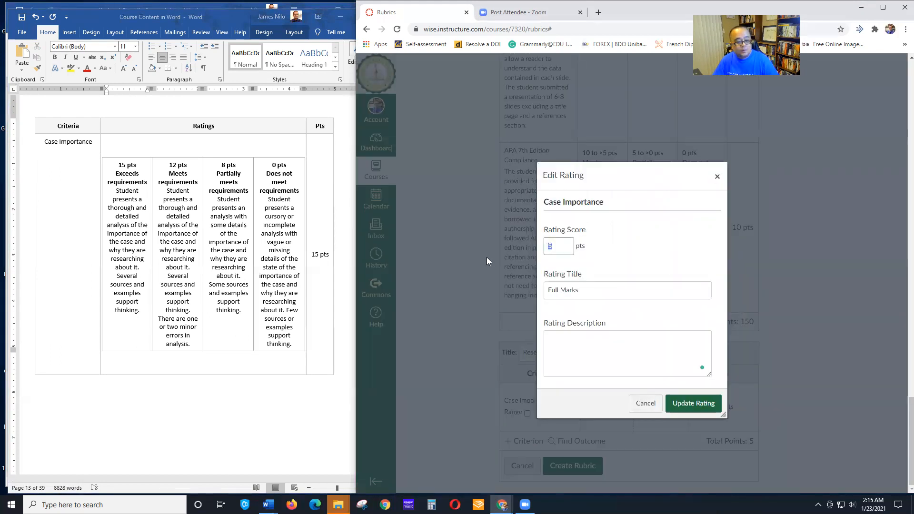
pyautogui.write('15')
pyautogui.press('Tab')
pyautogui.write('Excee')
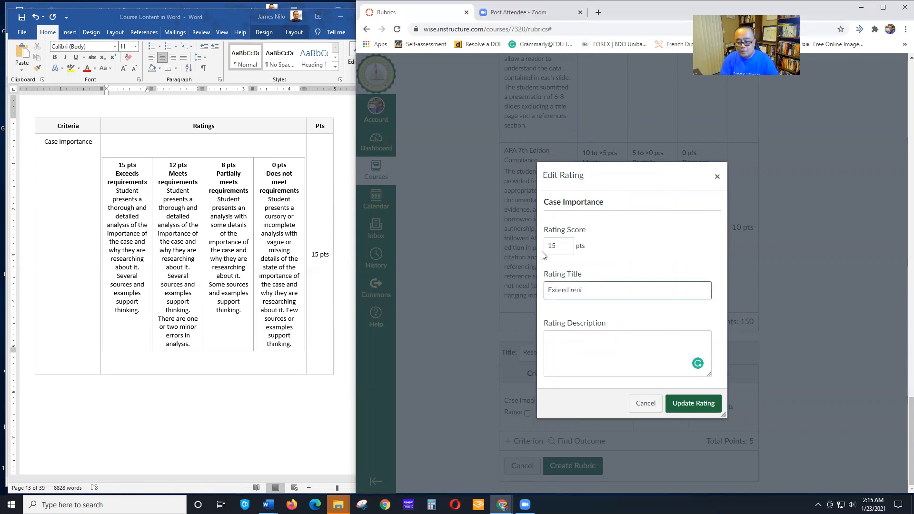
pyautogui.write('d requirements.')
# Copy the 15-point "Exceeds requirements" description from the Word table into the rating description and update the rating
pyautogui.click(121, 211)
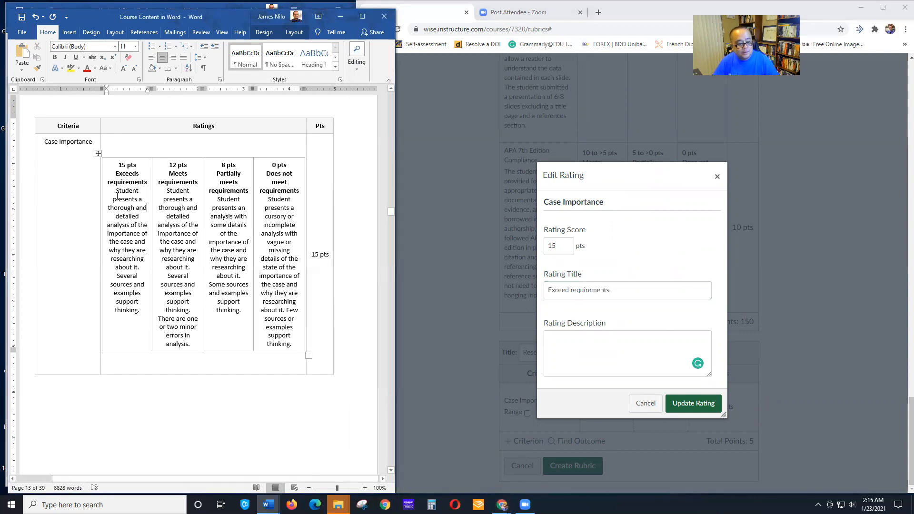
pyautogui.moveTo(116, 190); pyautogui.dragTo(140, 312)
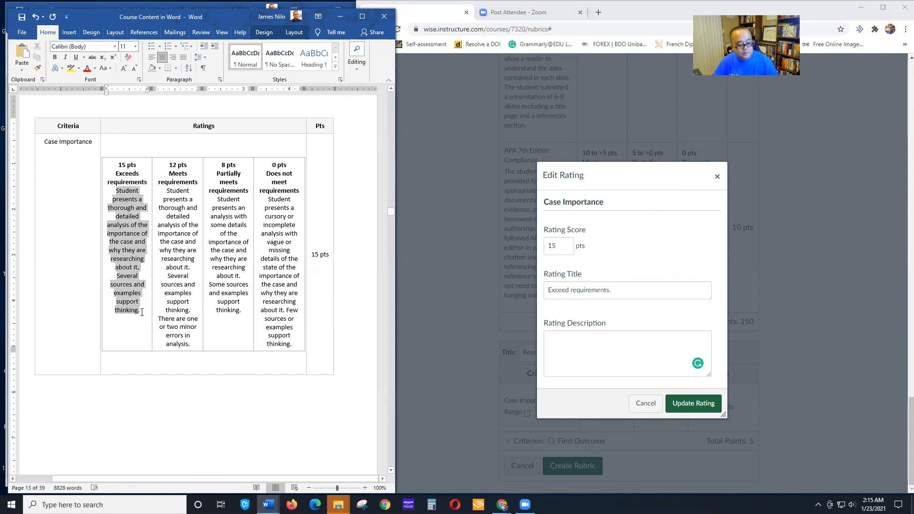
pyautogui.hotkey('ctrl', 'c')
pyautogui.click(563, 340)
pyautogui.hotkey('ctrl', 'v')
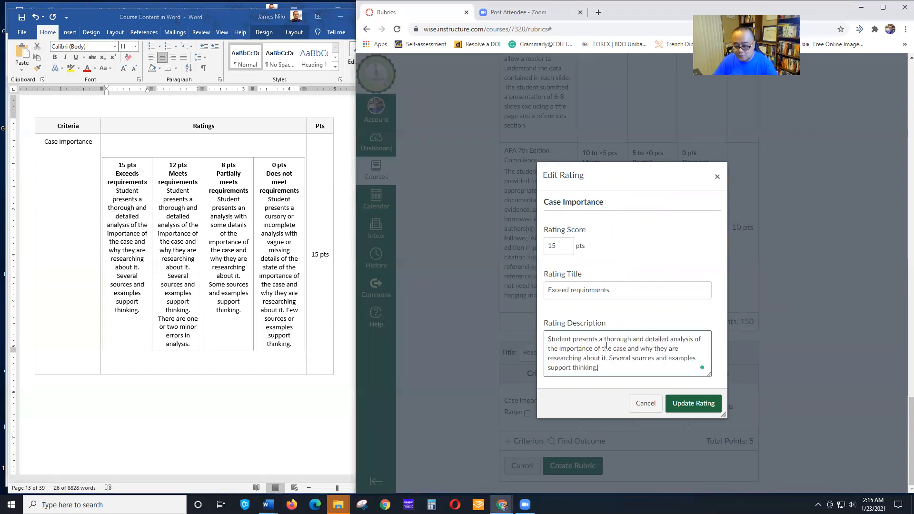
pyautogui.click(694, 403)
# Add a 12-point rating titled "Meets requirements." between the 15-point and 0-point ratings
pyautogui.scroll(-3, 700, 407)
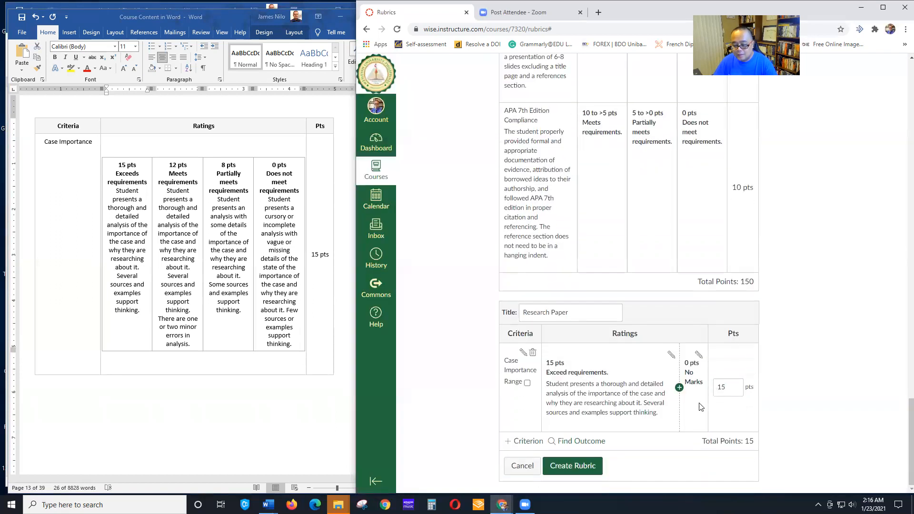
pyautogui.click(678, 387)
pyautogui.moveTo(565, 248); pyautogui.dragTo(535, 256)
pyautogui.write('12')
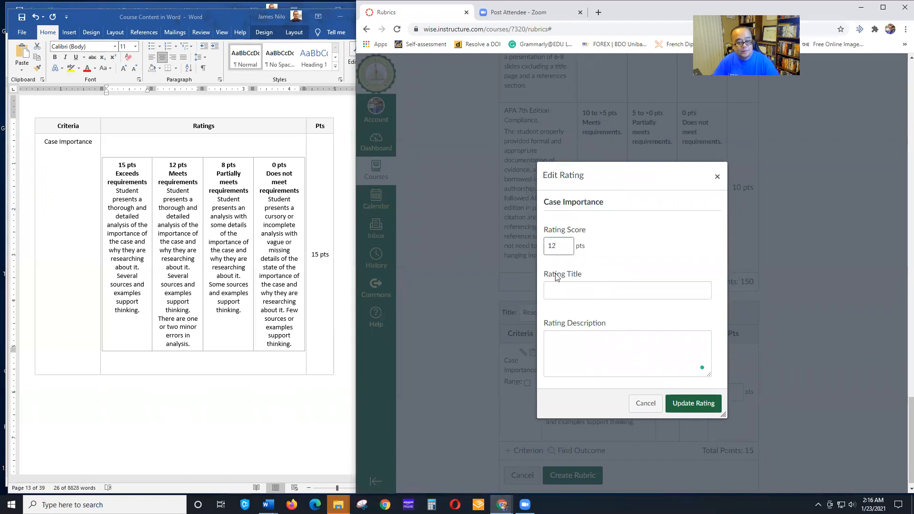
pyautogui.click(584, 280)
pyautogui.write('Meets requirements.')
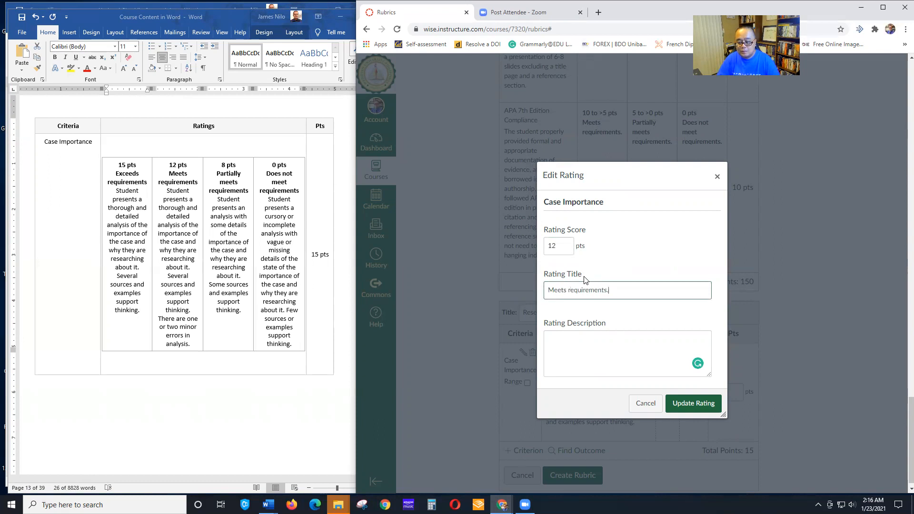
# Fill the 12-point rating's description with the "Meets requirements" text from the Word table and update the rating
pyautogui.hotkey('alt', 'Tab')
pyautogui.moveTo(167, 189); pyautogui.dragTo(189, 345)
pyautogui.hotkey('ctrl', 'c')
pyautogui.click(565, 343)
pyautogui.hotkey('ctrl', 'v')
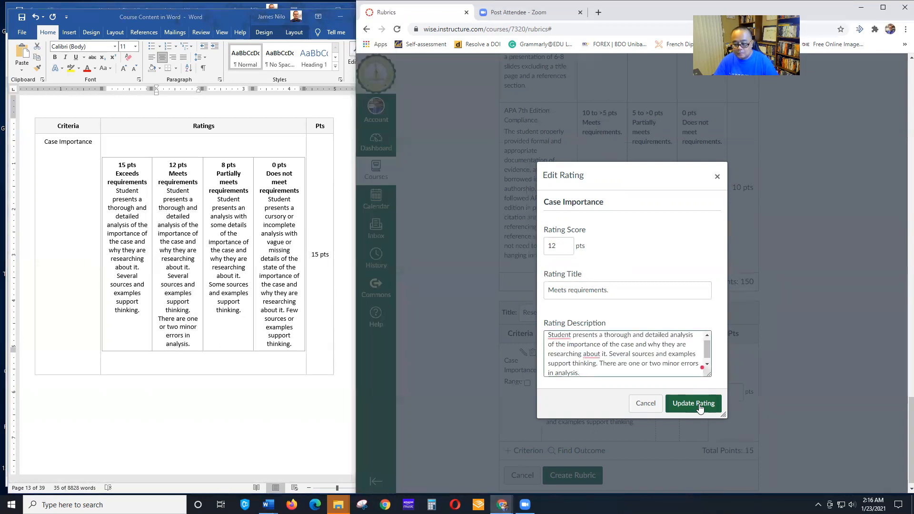
pyautogui.click(697, 403)
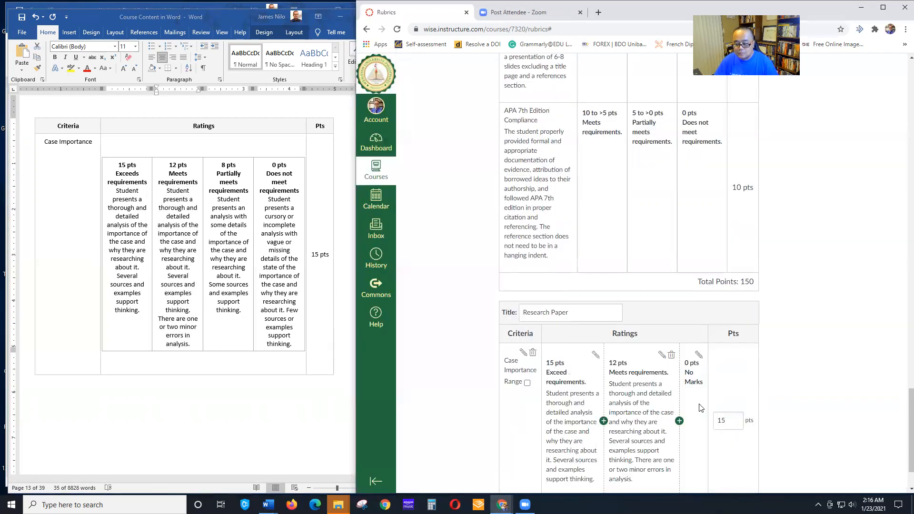
# Add an 8-point rating titled "Partially meets requirements." between the 12-point and 0-point ratings
pyautogui.scroll(-2, 682, 362)
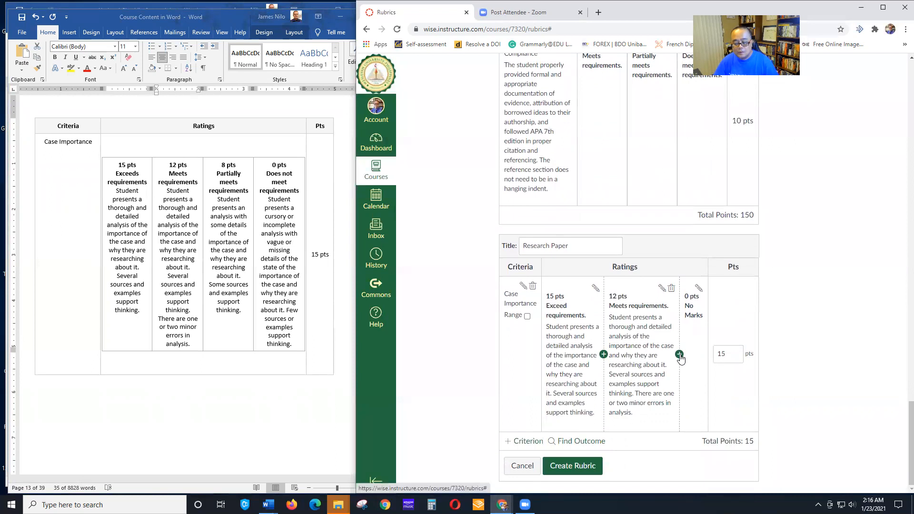
pyautogui.click(679, 354)
pyautogui.write('8')
pyautogui.click(567, 286)
pyautogui.write('Partially')
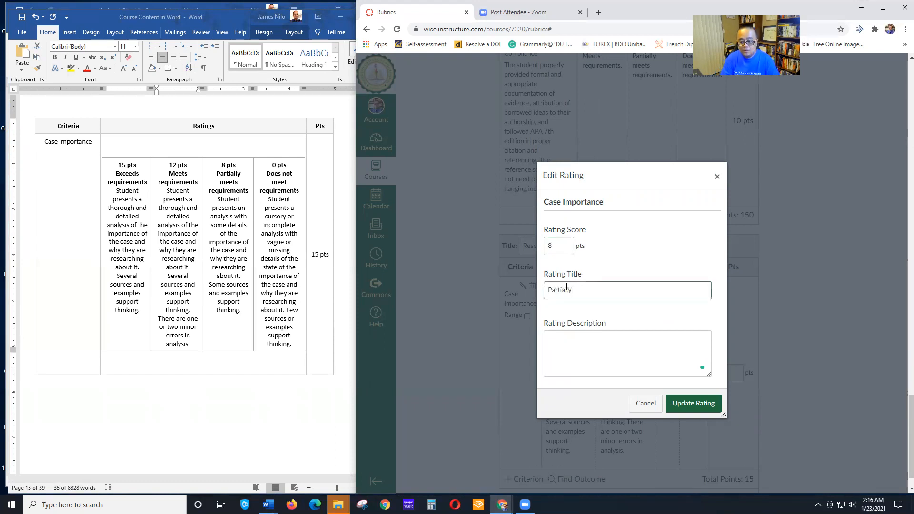
pyautogui.write(' meets requirements.')
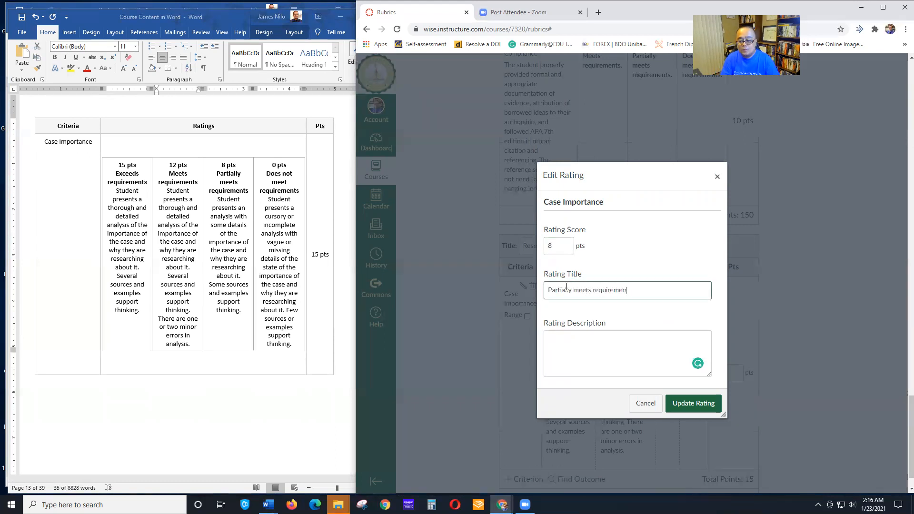
# Copy the "Partially meets requirements" description from the Word table into the 8-point rating and update it
pyautogui.moveTo(214, 216); pyautogui.dragTo(242, 311)
pyautogui.hotkey('ctrl', 'c')
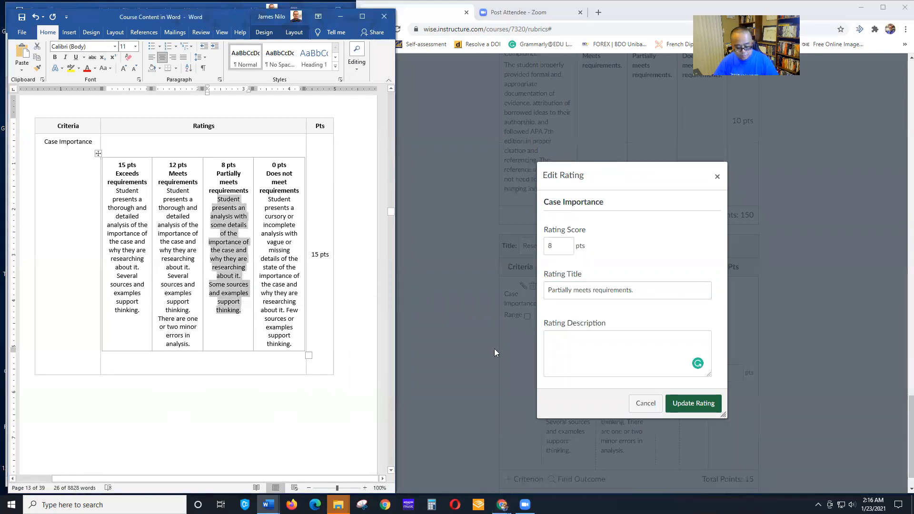
pyautogui.click(597, 347)
pyautogui.hotkey('ctrl', 'v')
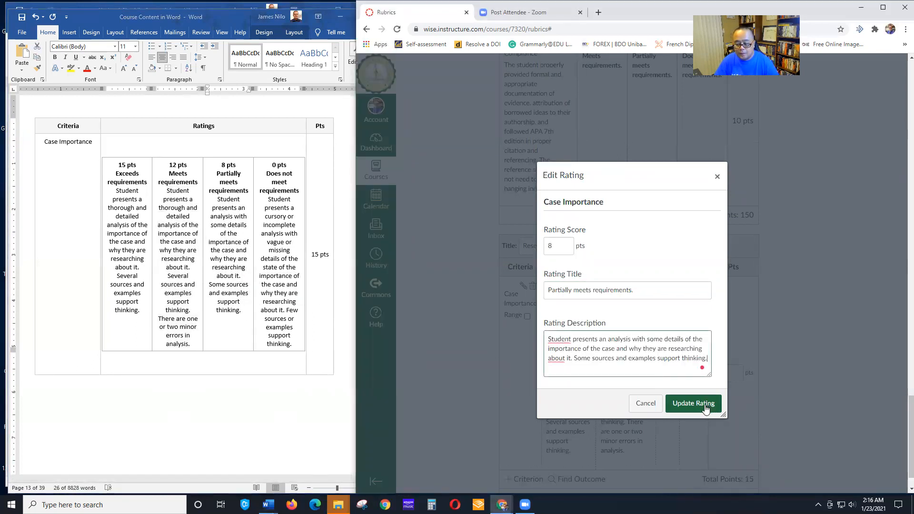
pyautogui.click(693, 403)
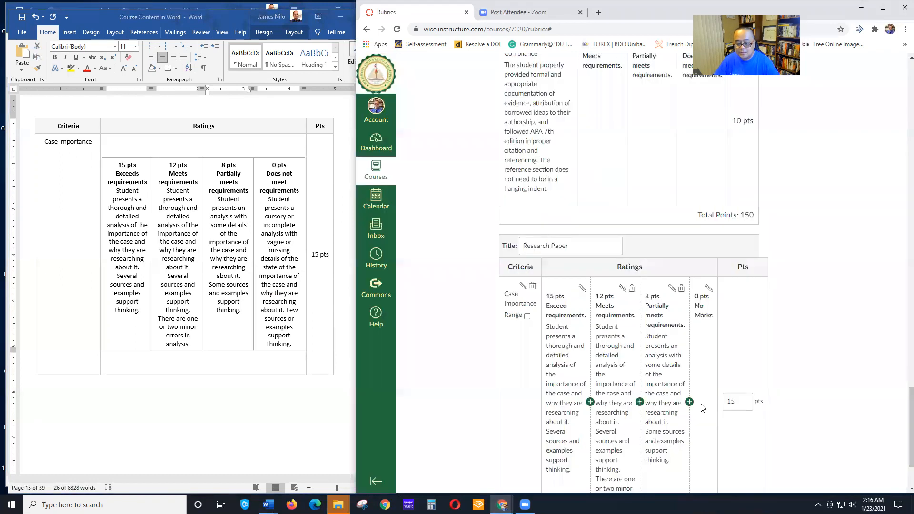
# Retitle the Case Importance criterion's 0-point rating "Does not meet requirements."
pyautogui.click(708, 289)
pyautogui.moveTo(604, 291); pyautogui.dragTo(547, 292)
pyautogui.write('Does not m')
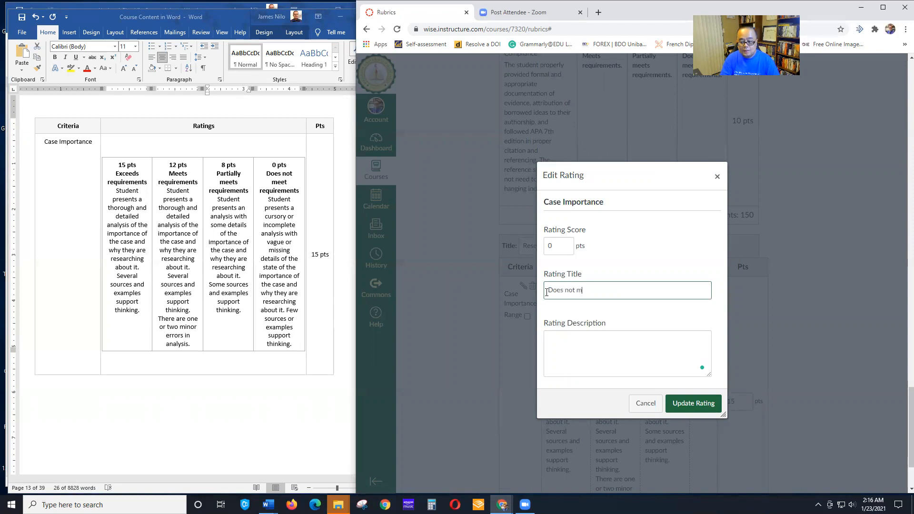
pyautogui.write('eet requirements.')
# Copy the "Does not meet requirements" description from the Word table into the 0-point rating and update it
pyautogui.hotkey('alt', 'Tab')
pyautogui.moveTo(266, 200); pyautogui.dragTo(302, 361)
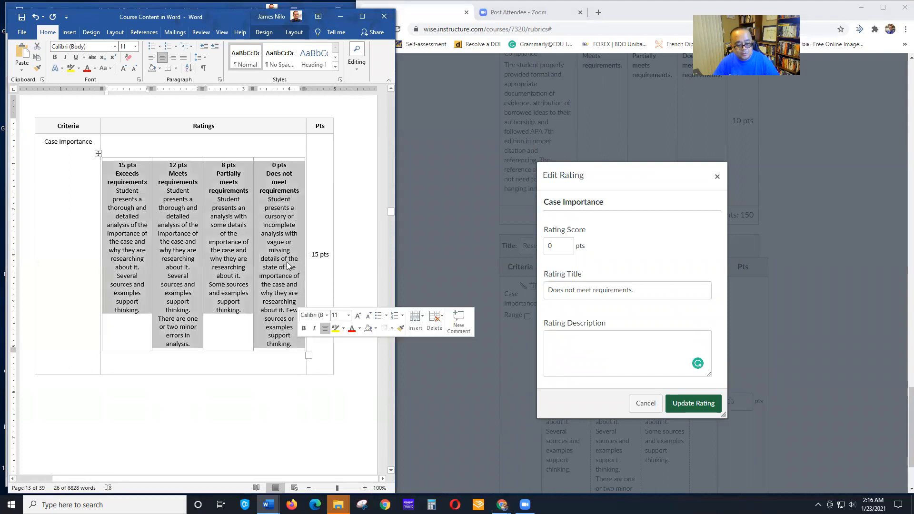
pyautogui.click(284, 233)
pyautogui.moveTo(267, 198)
pyautogui.mouseDown()
pyautogui.moveTo(287, 244)
pyautogui.moveTo(289, 359)
pyautogui.moveTo(268, 198)
pyautogui.mouseUp()
pyautogui.click(279, 285)
pyautogui.hotkey('ctrl', 'c')
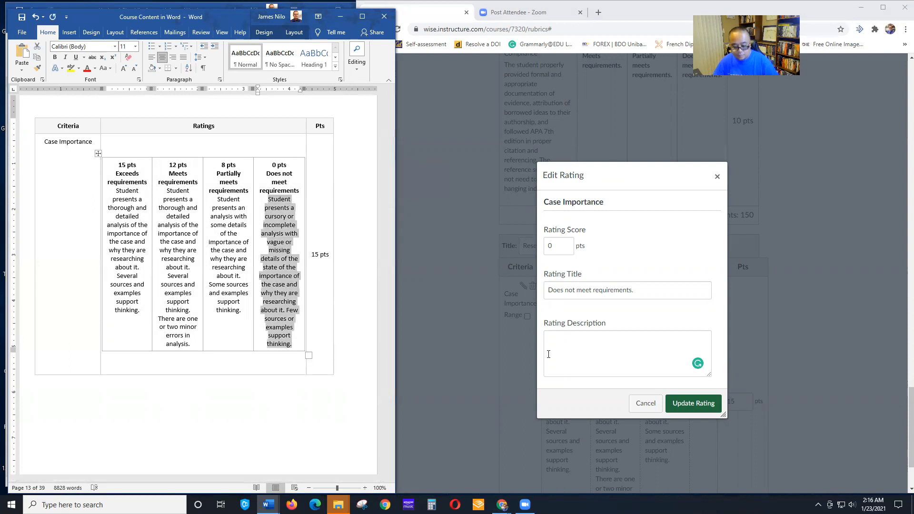
pyautogui.click(551, 351)
pyautogui.hotkey('ctrl', 'v')
pyautogui.click(704, 405)
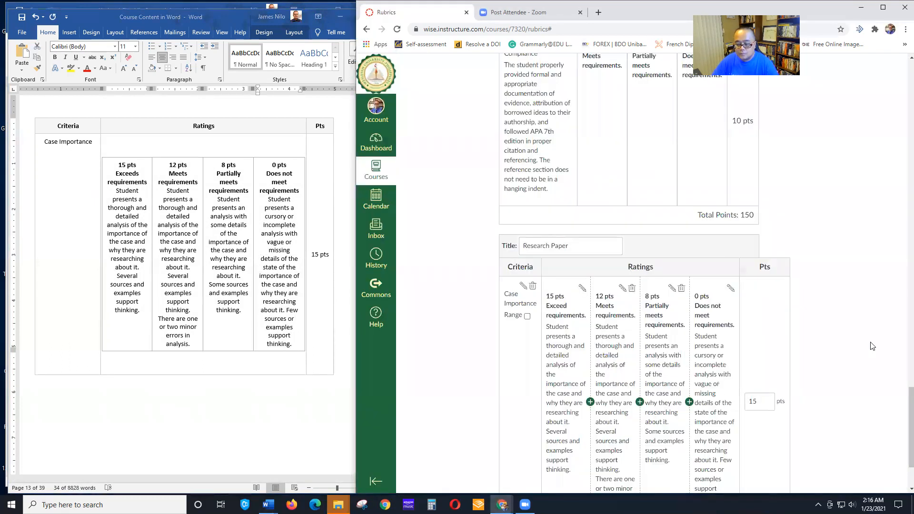
# Start a new criterion in the Research Paper rubric and copy the Research Topic criteria text from the Word table into its description
pyautogui.scroll(-2, 702, 241)
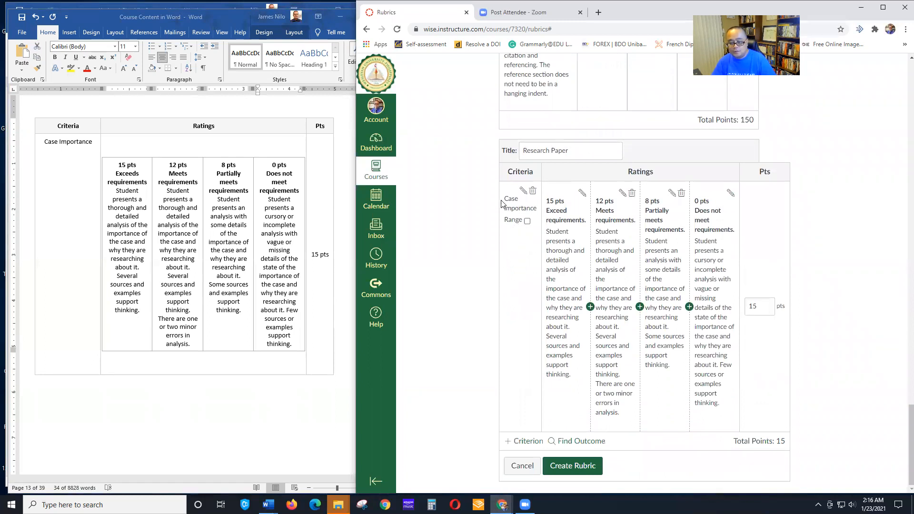
pyautogui.click(520, 442)
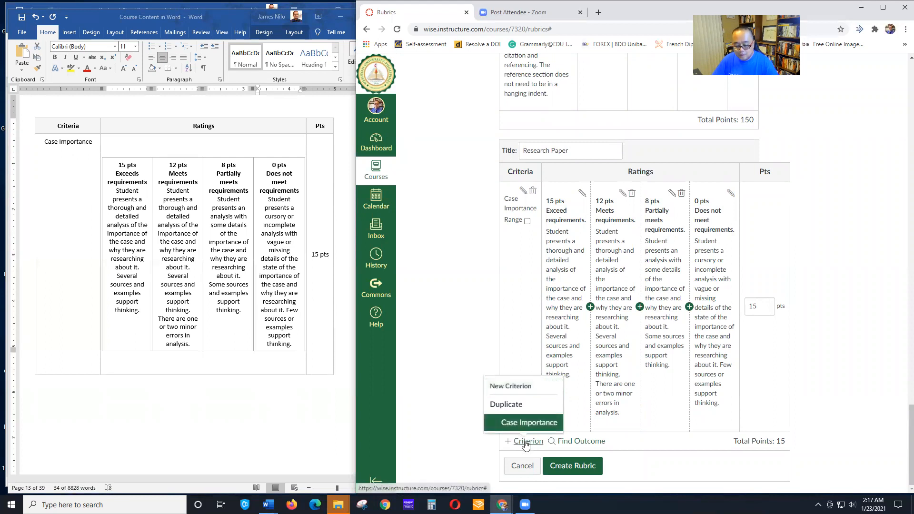
pyautogui.click(511, 386)
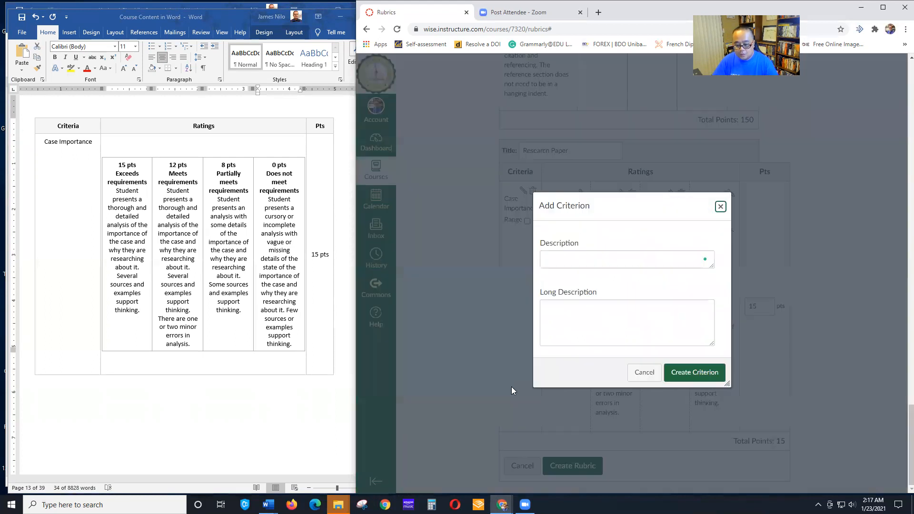
pyautogui.click(552, 260)
pyautogui.scroll(-10, 275, 346)
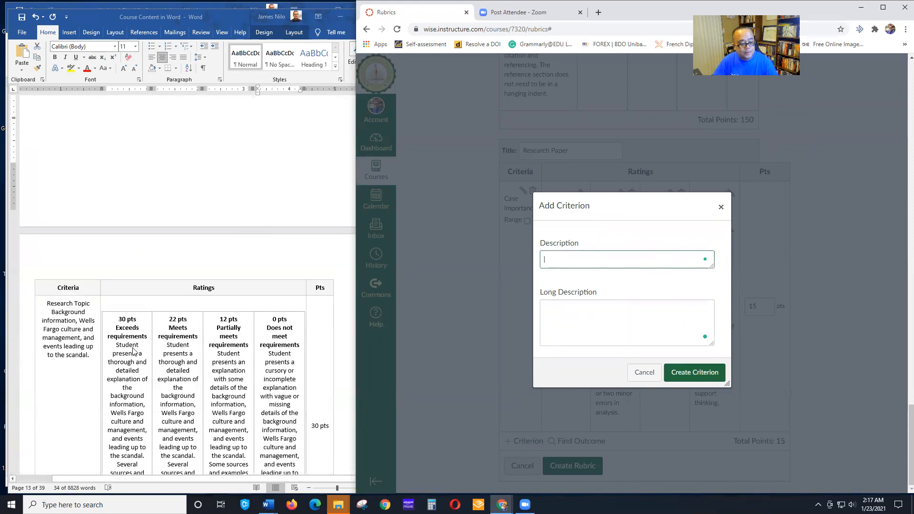
pyautogui.scroll(-3, 119, 315)
pyautogui.scroll(-2, 56, 277)
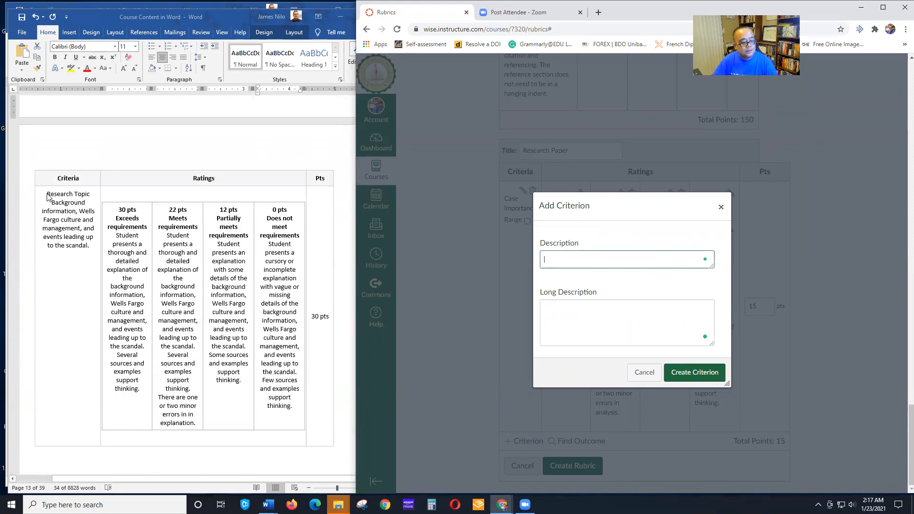
pyautogui.click(47, 196)
pyautogui.moveTo(47, 194); pyautogui.dragTo(90, 244)
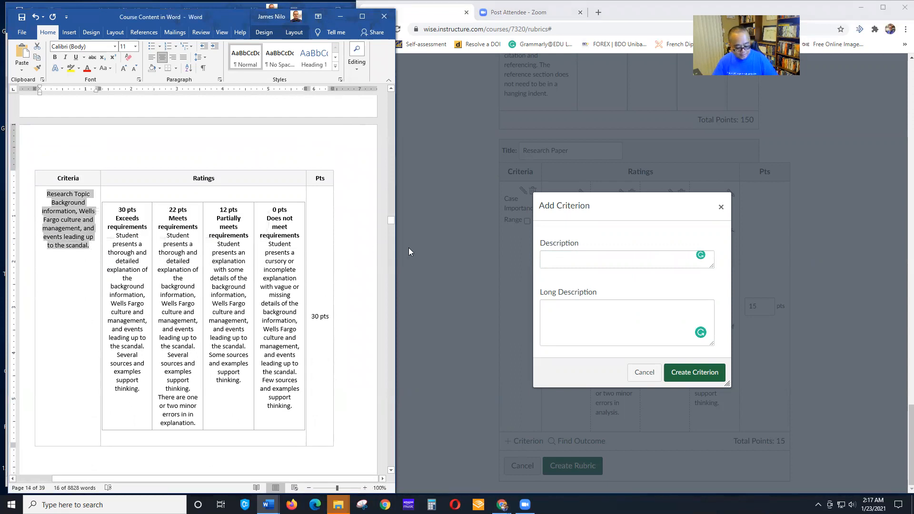
pyautogui.click(567, 255)
pyautogui.hotkey('ctrl', 'v')
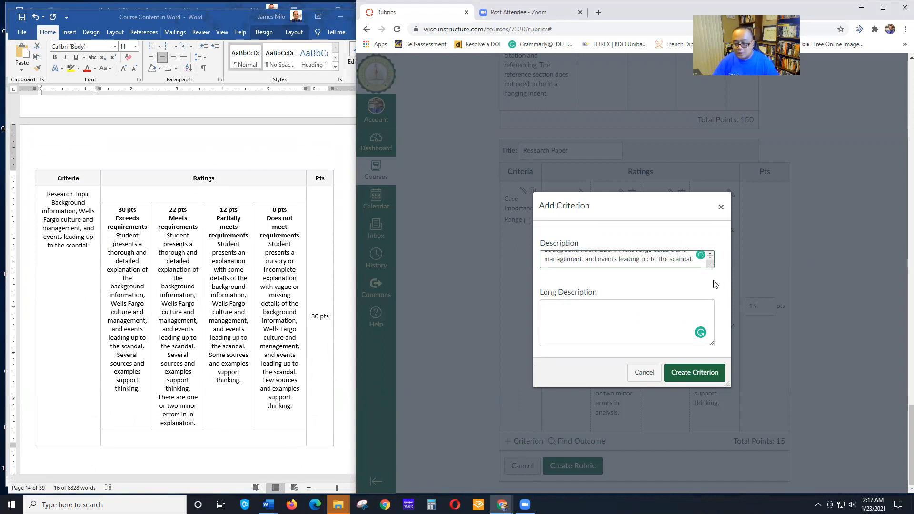
pyautogui.moveTo(711, 265); pyautogui.dragTo(712, 298)
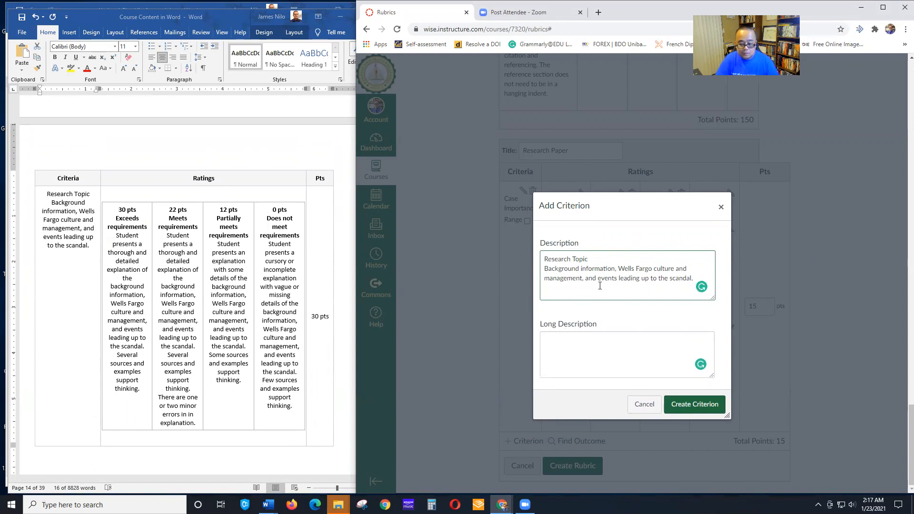
# Move the sentence starting "Background information" from the criterion's description into its long description
pyautogui.moveTo(698, 276); pyautogui.dragTo(533, 270)
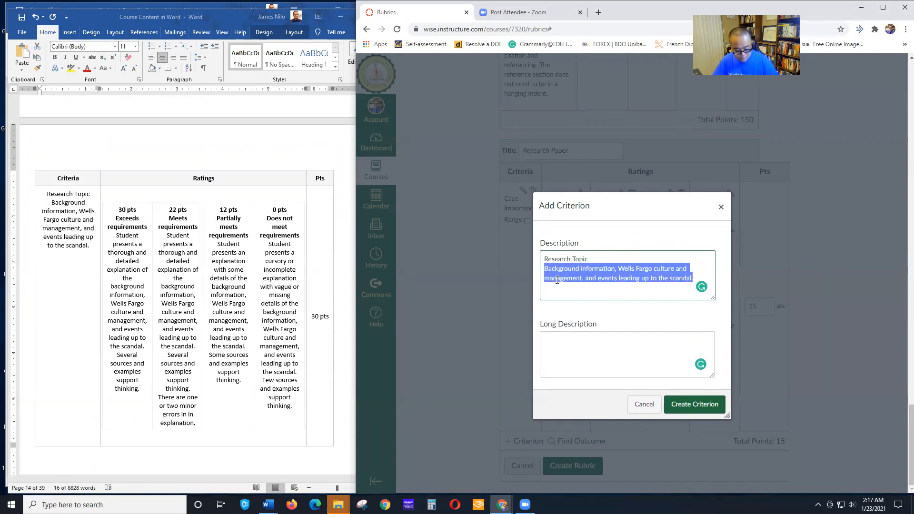
pyautogui.hotkey('ctrl', 'x')
pyautogui.click(552, 355)
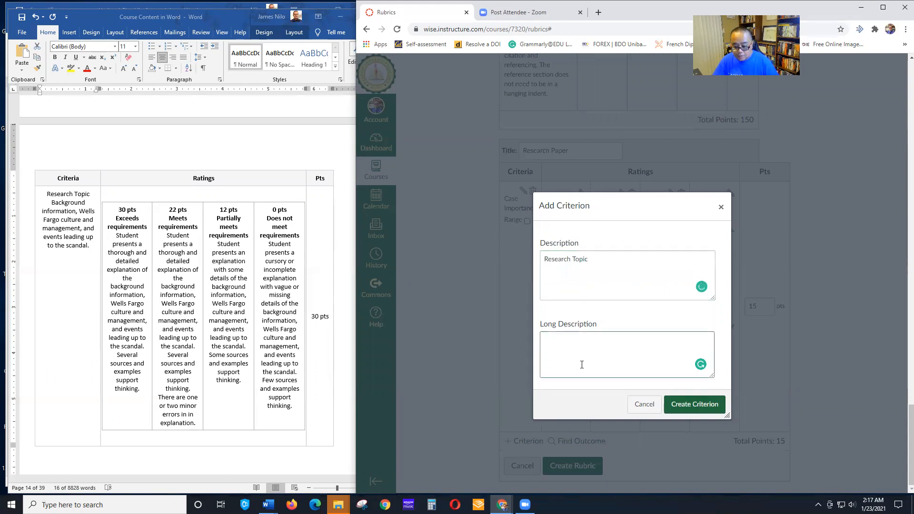
pyautogui.hotkey('ctrl', 'v')
pyautogui.click(598, 266)
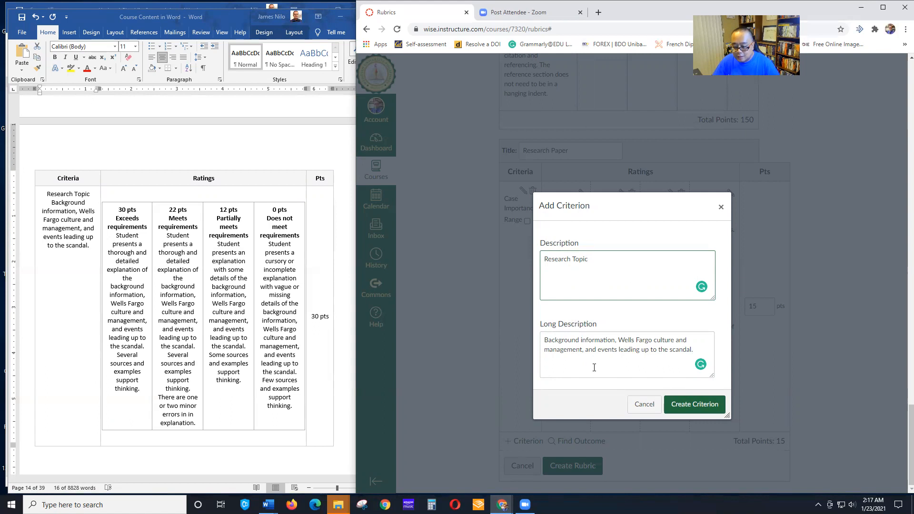
pyautogui.scroll(-6, 256, 355)
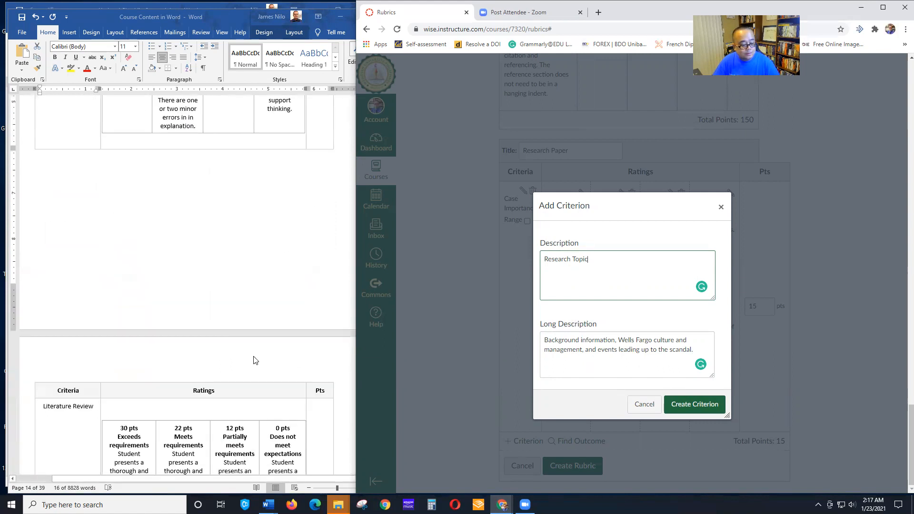
pyautogui.scroll(5, 256, 356)
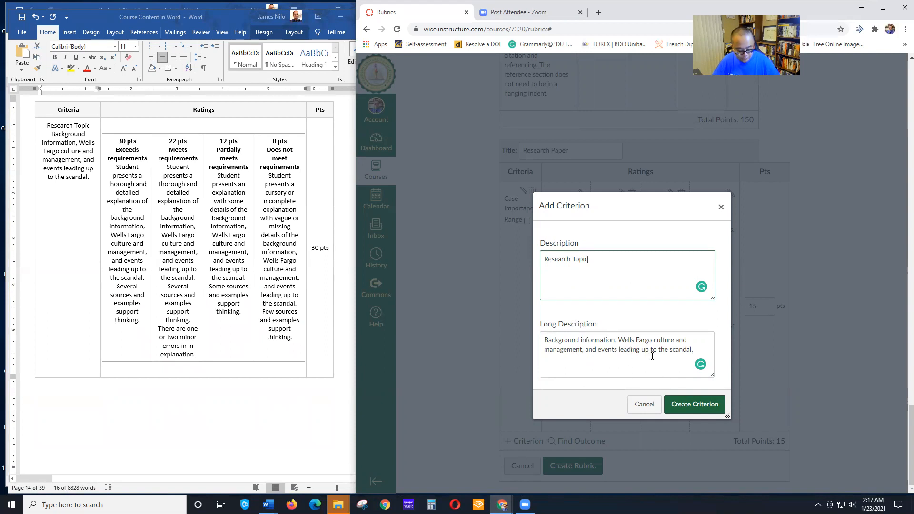
# Move the background sentence back into the description after "Research Topic:" and create the criterion
pyautogui.moveTo(687, 349); pyautogui.dragTo(542, 335)
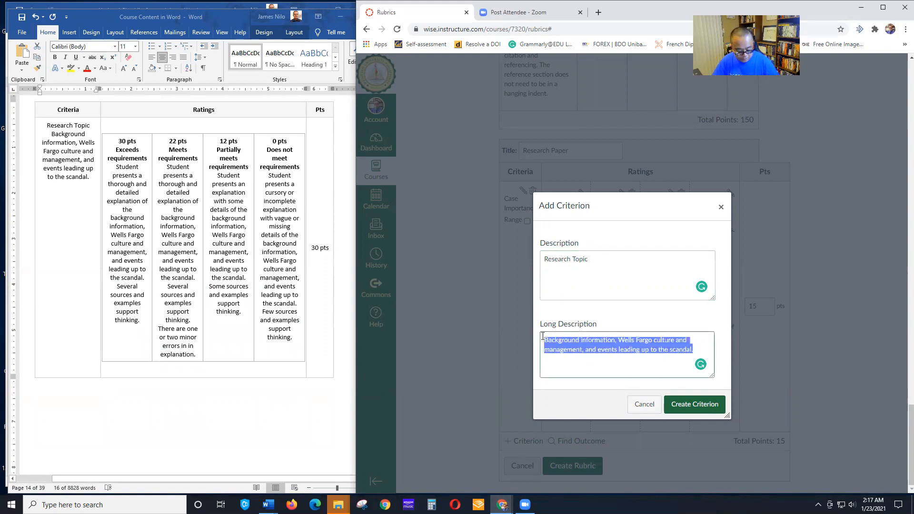
pyautogui.hotkey('ctrl', 'x')
pyautogui.click(595, 270)
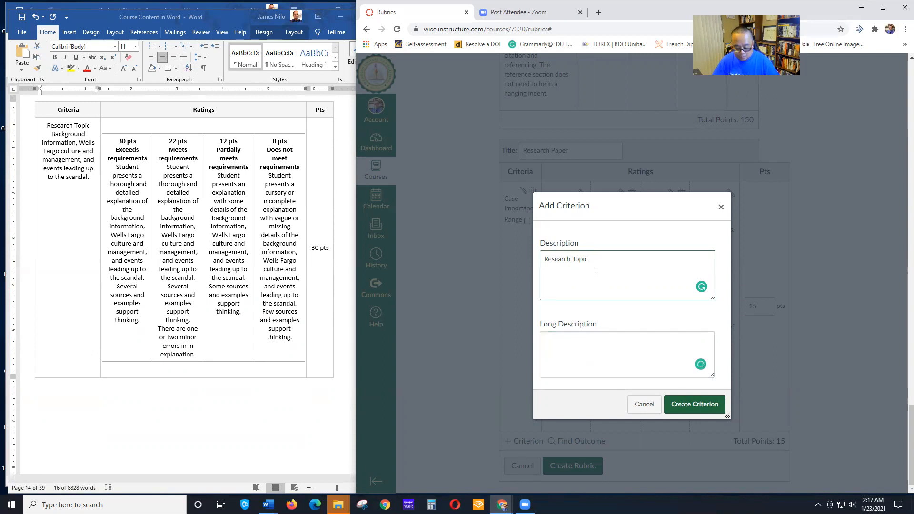
pyautogui.hotkey('ctrl', 'v')
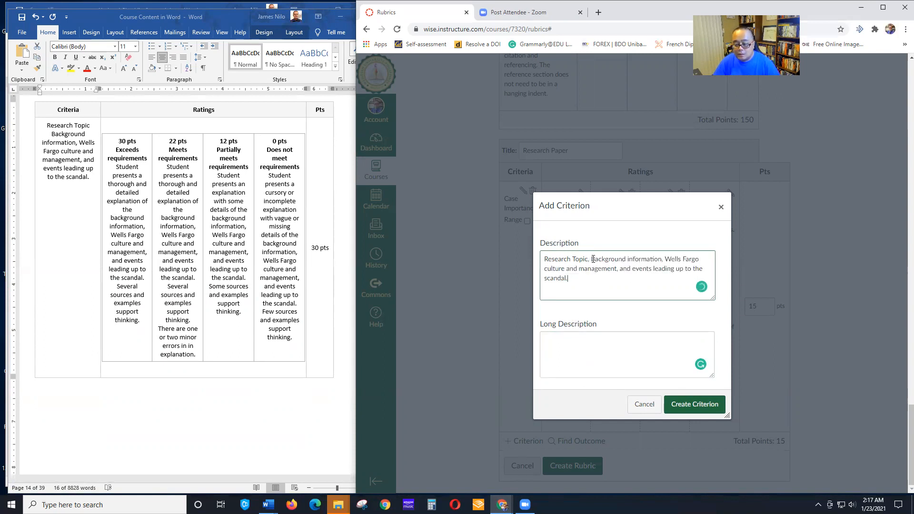
pyautogui.write(':')
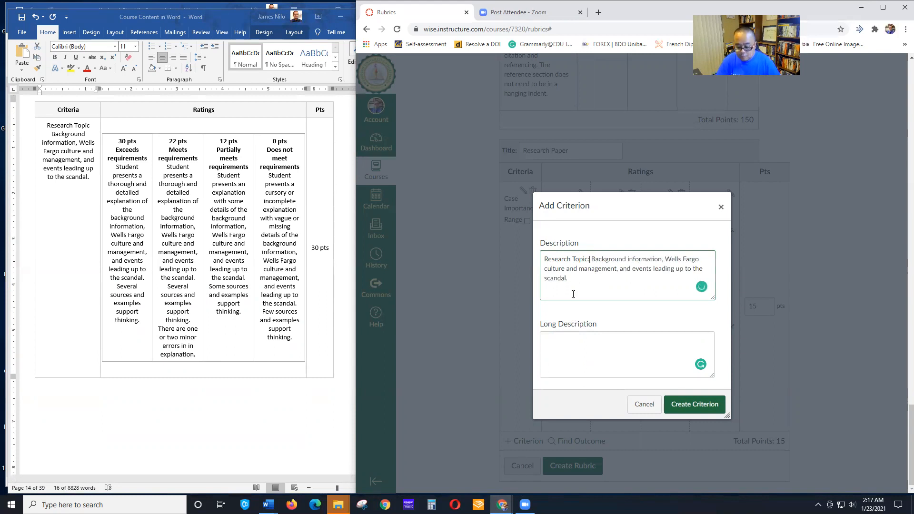
pyautogui.click(694, 404)
# Set the Research Topic criterion's full-marks rating to 30 points with the title "Exceed requirements."
pyautogui.scroll(-3, 643, 339)
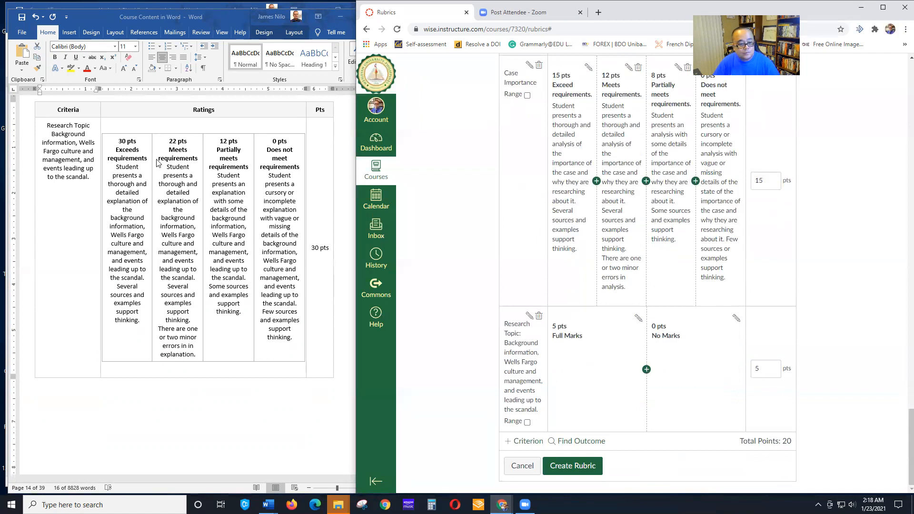
pyautogui.click(638, 317)
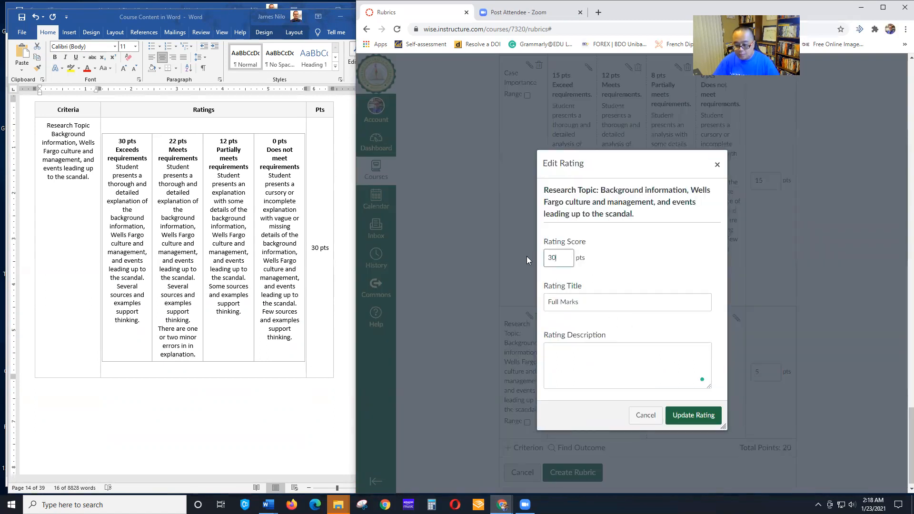
pyautogui.press('Tab')
pyautogui.write('Exceed requy')
pyautogui.press('BackSpace')
pyautogui.write('i')
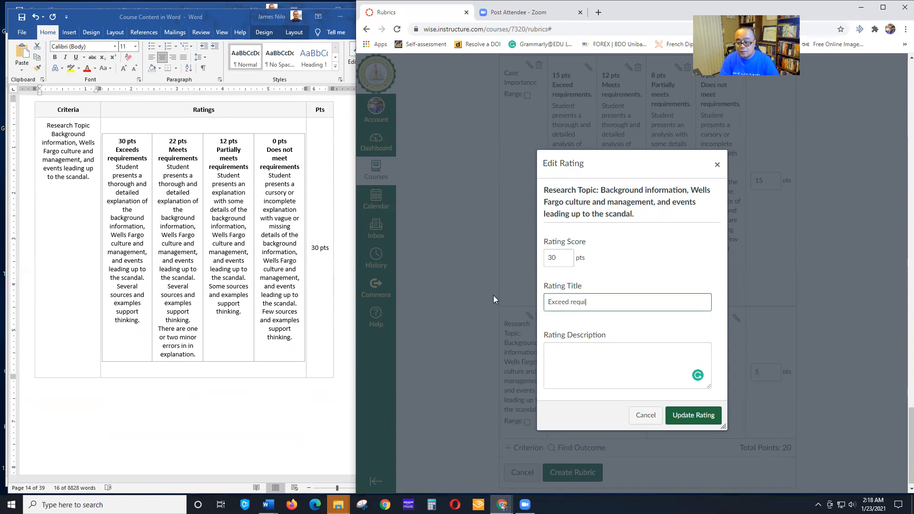
pyautogui.write('rements.')
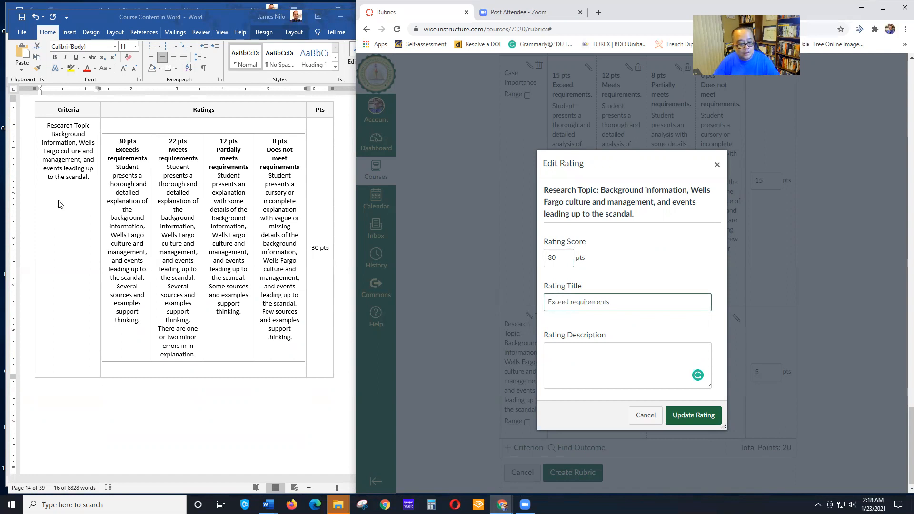
# Copy the 30-point "Exceeds requirements" description from the Word table into the rating and update it
pyautogui.click(128, 183)
pyautogui.click(129, 176)
pyautogui.moveTo(113, 166); pyautogui.dragTo(145, 320)
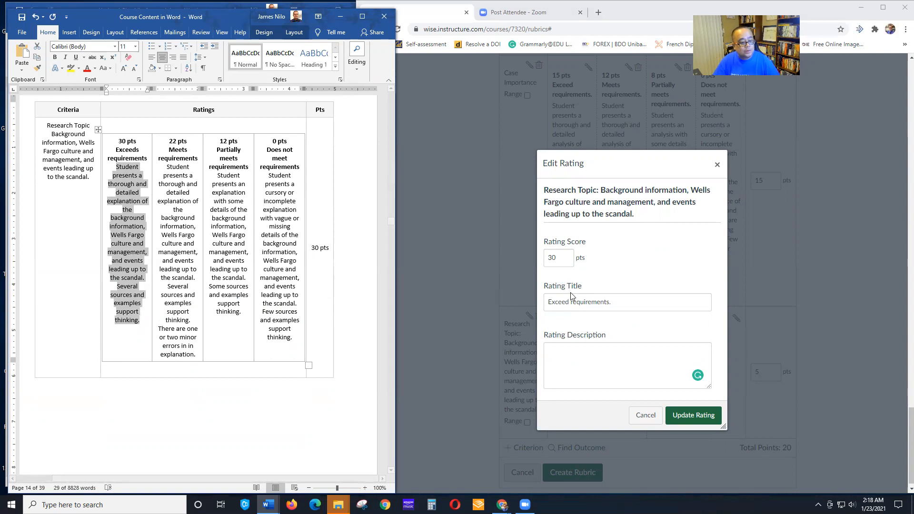
pyautogui.click(566, 360)
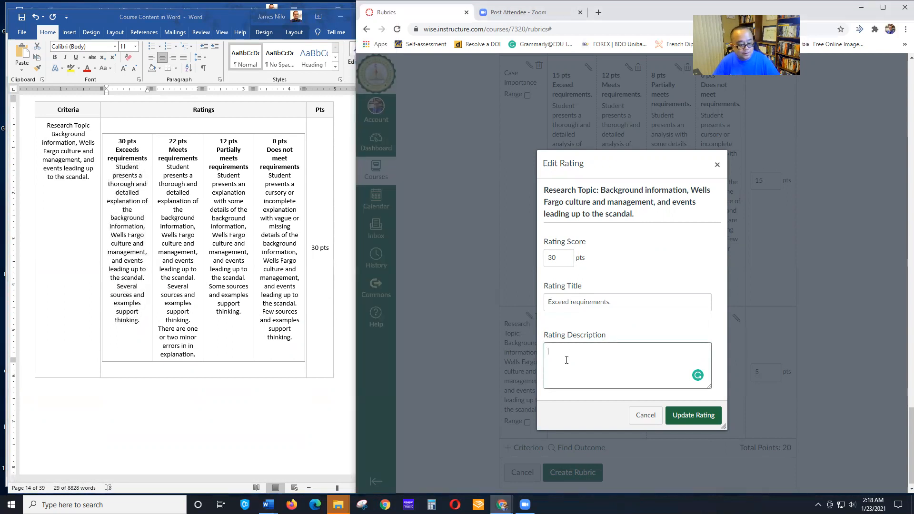
pyautogui.hotkey('ctrl', 'v')
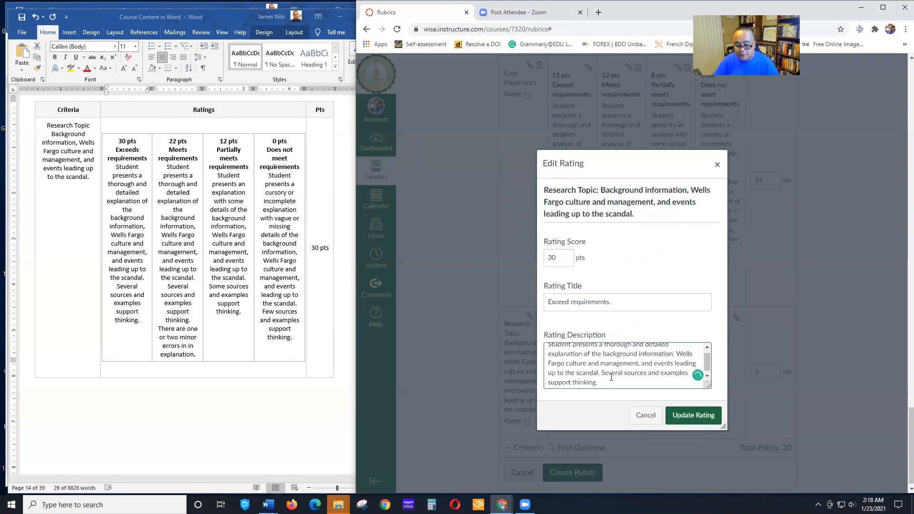
pyautogui.click(670, 423)
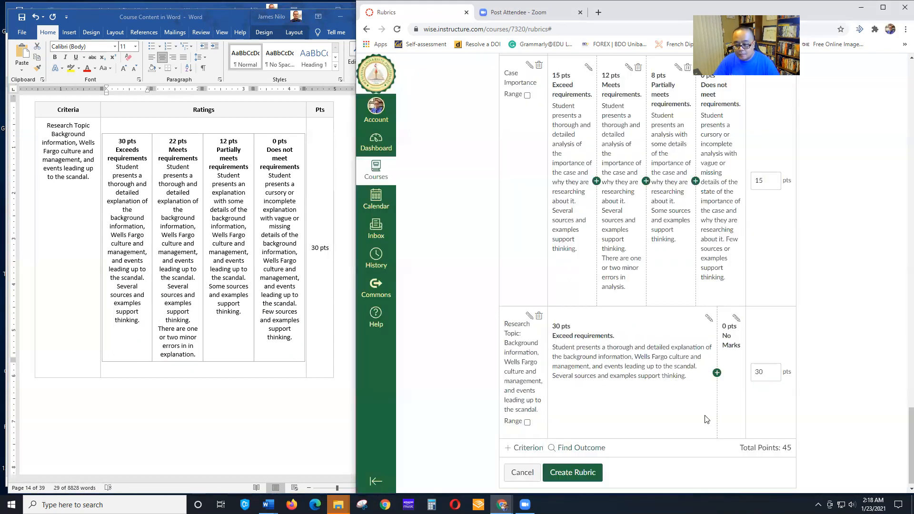
# Add a 22-point rating titled "Meet requirements." between the Research Topic criterion's 30-point and 0-point ratings
pyautogui.click(716, 374)
pyautogui.moveTo(561, 257); pyautogui.dragTo(526, 264)
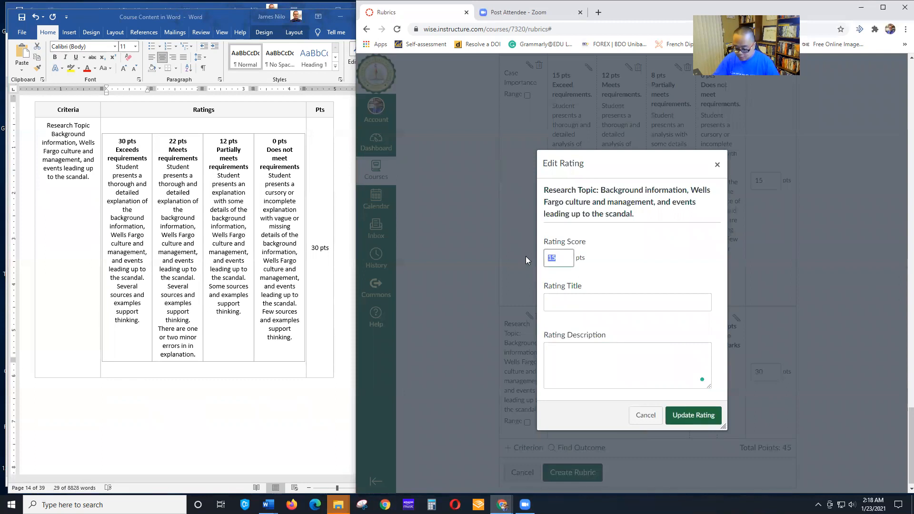
pyautogui.click(570, 308)
pyautogui.write('Meet requi')
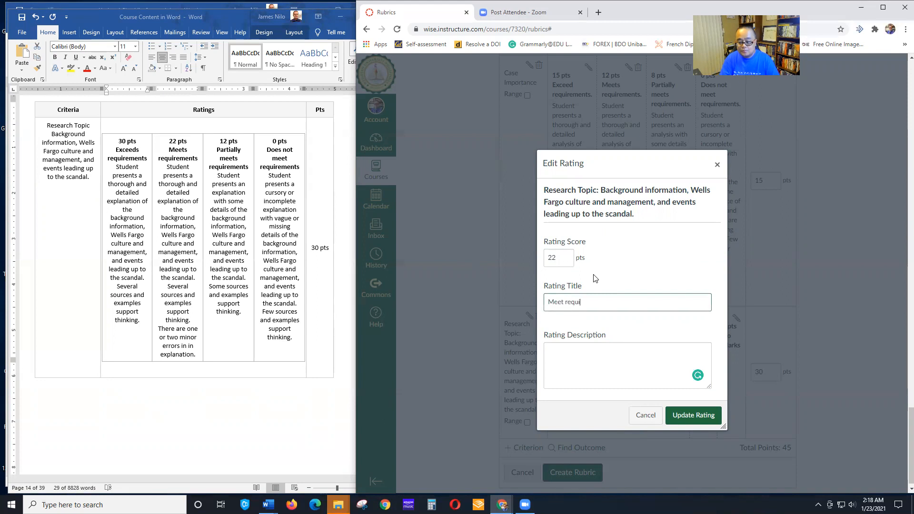
pyautogui.write('rements.')
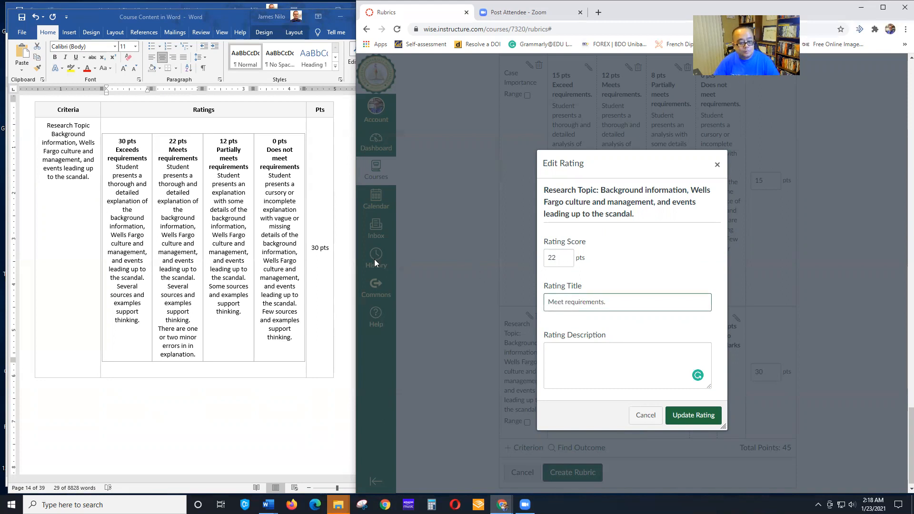
# Copy the "Meets requirements" description from the Word table into the 22-point rating and update it
pyautogui.click(192, 340)
pyautogui.moveTo(197, 355); pyautogui.dragTo(170, 168)
pyautogui.hotkey('ctrl', 'c')
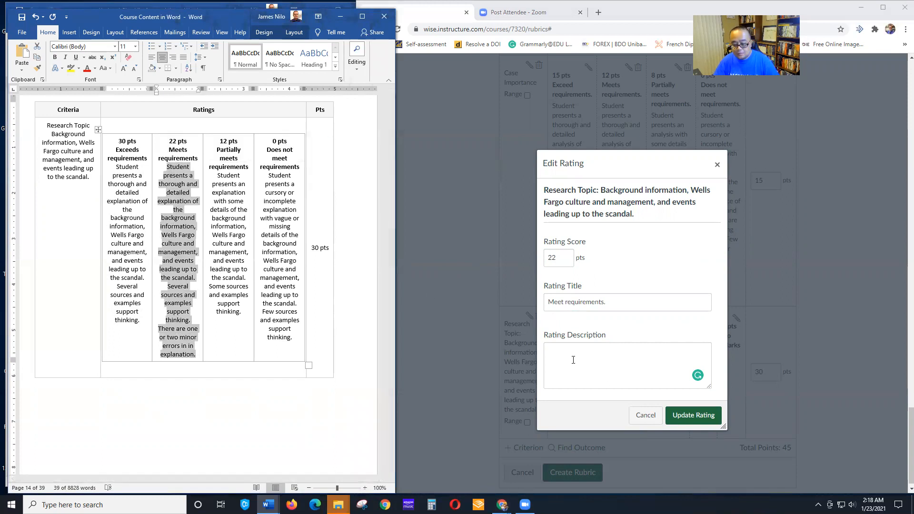
pyautogui.click(573, 359)
pyautogui.hotkey('ctrl', 'v')
pyautogui.click(692, 414)
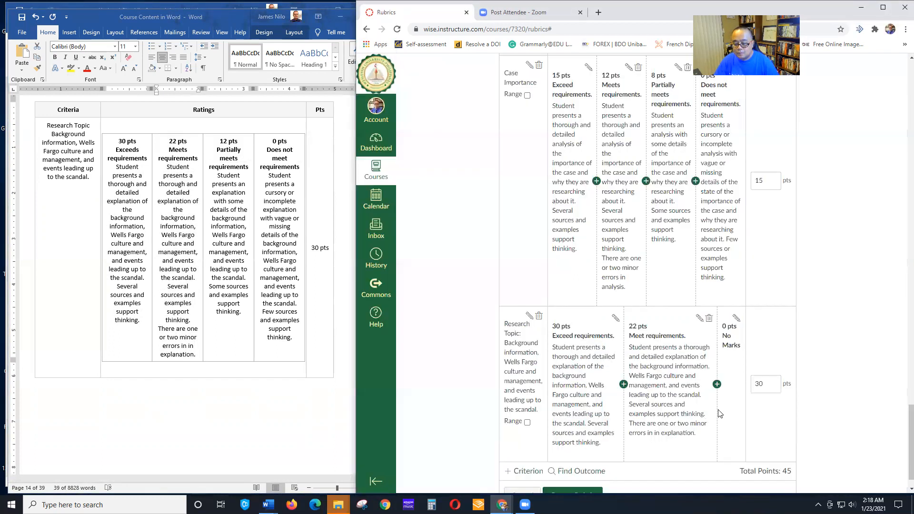
# Add a 12-point rating titled "Partially meets requirements." between the Research Topic criterion's 22-point and 0-point ratings
pyautogui.click(716, 384)
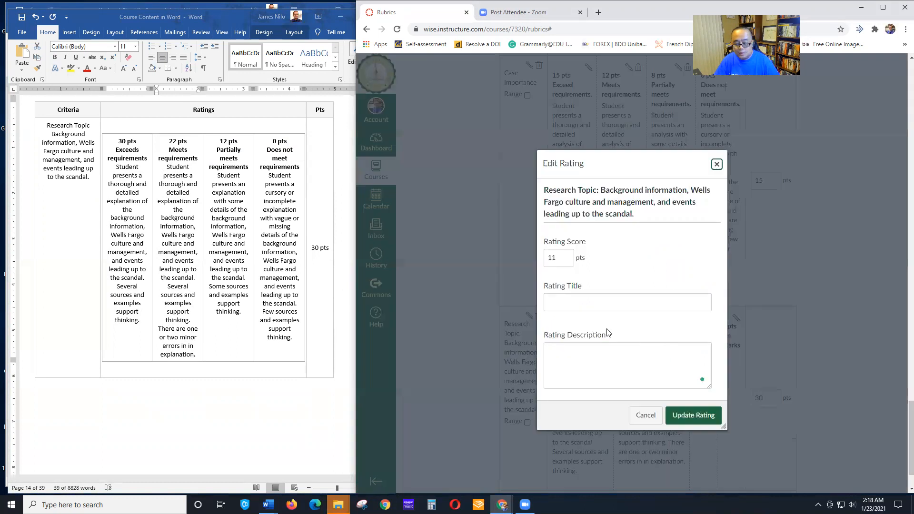
pyautogui.click(561, 262)
pyautogui.press('BackSpace')
pyautogui.write('2')
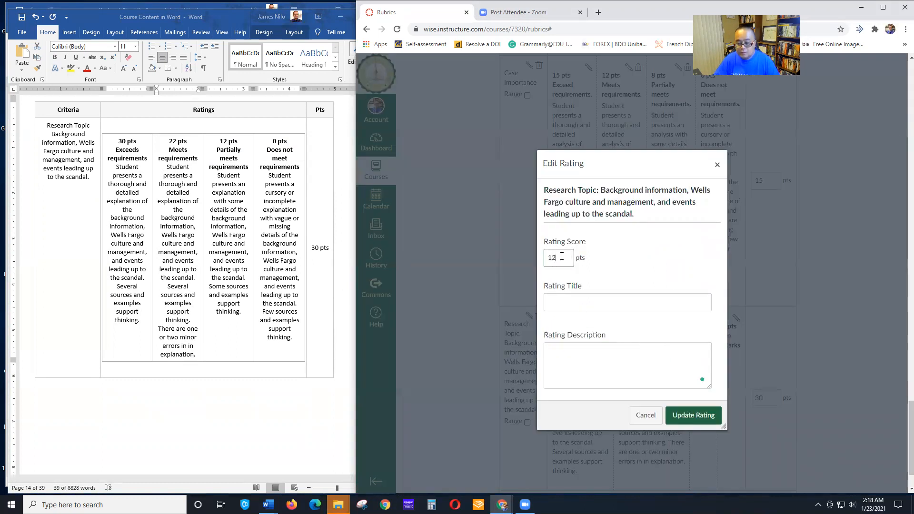
pyautogui.click(585, 307)
pyautogui.write('Partially me')
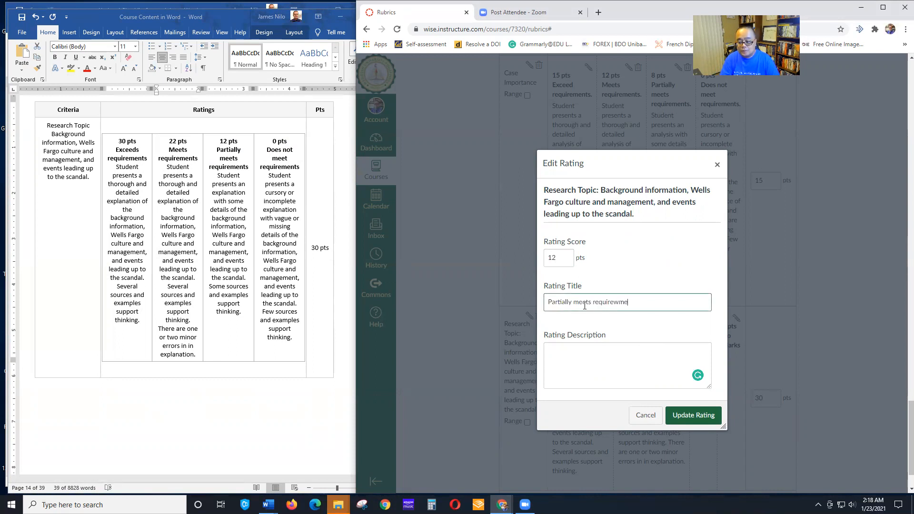
pyautogui.write('ets reuqits.')
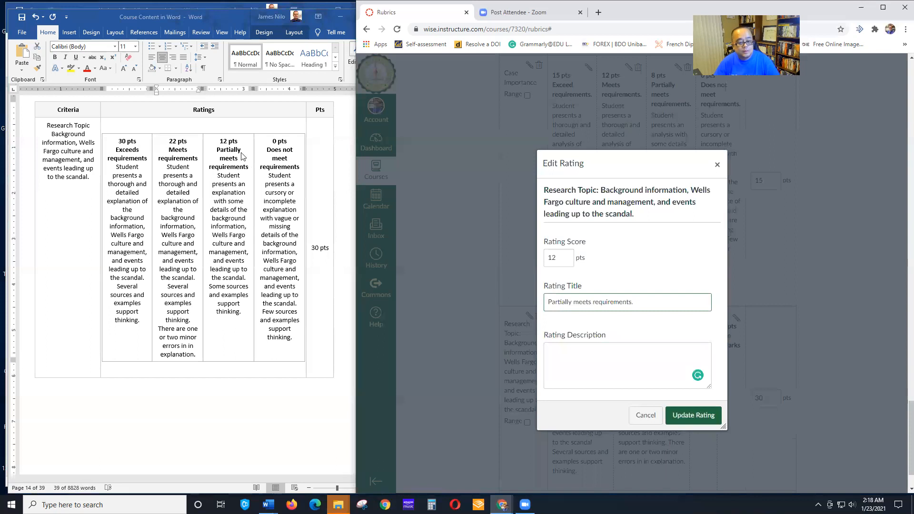
# Copy the "Partially meets requirements" description from the Word table into the 12-point rating and update it
pyautogui.hotkey('alt', 'Tab')
pyautogui.moveTo(217, 175); pyautogui.dragTo(242, 313)
pyautogui.click(619, 364)
pyautogui.hotkey('ctrl', 'v')
pyautogui.click(693, 415)
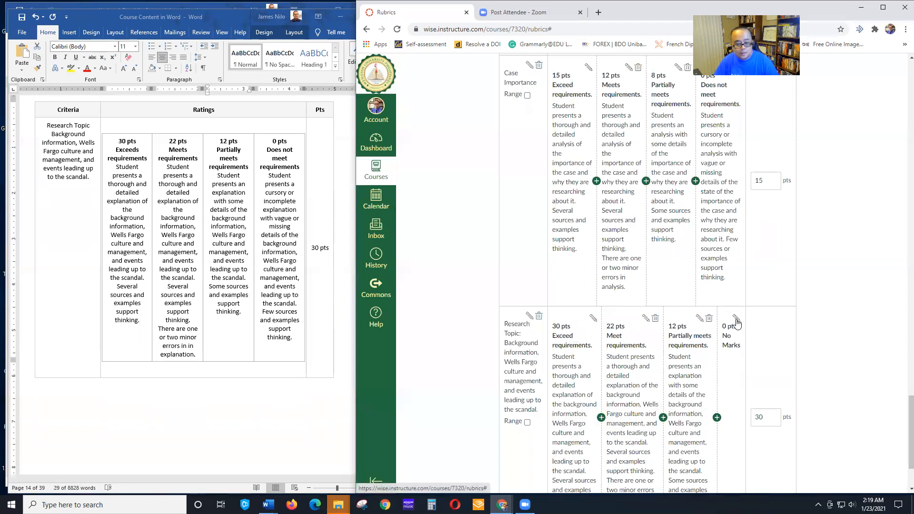
# Retitle the Research Topic criterion's 0-point rating as "Does not meet requirements."
pyautogui.click(736, 317)
pyautogui.moveTo(602, 302); pyautogui.dragTo(453, 299)
pyautogui.write('D')
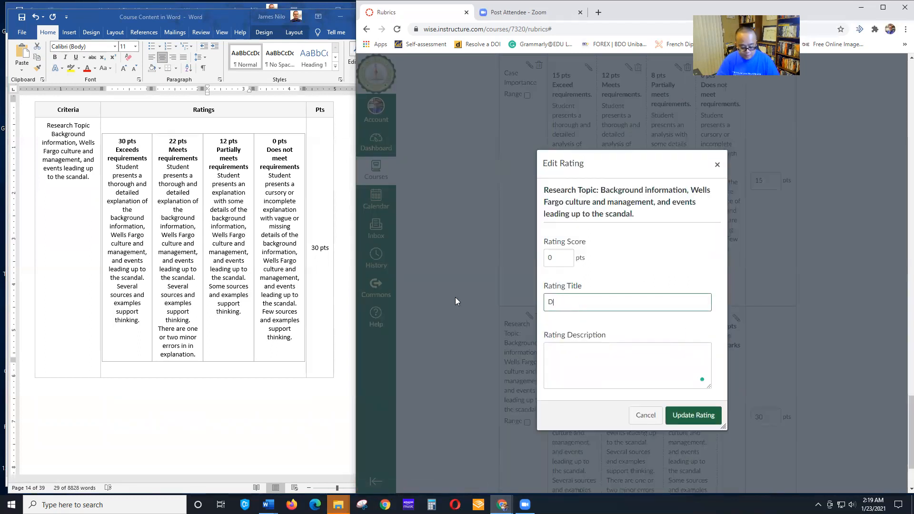
pyautogui.write('oes not meet re')
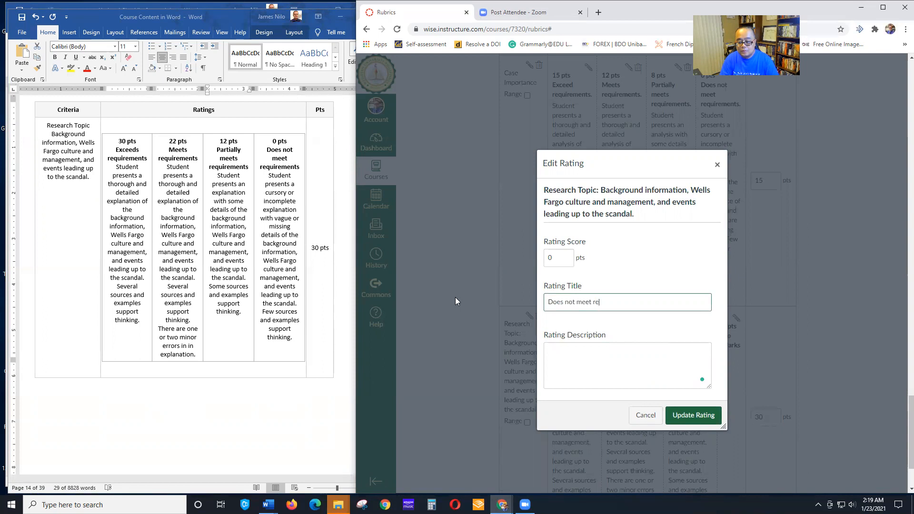
pyautogui.write('quirements.')
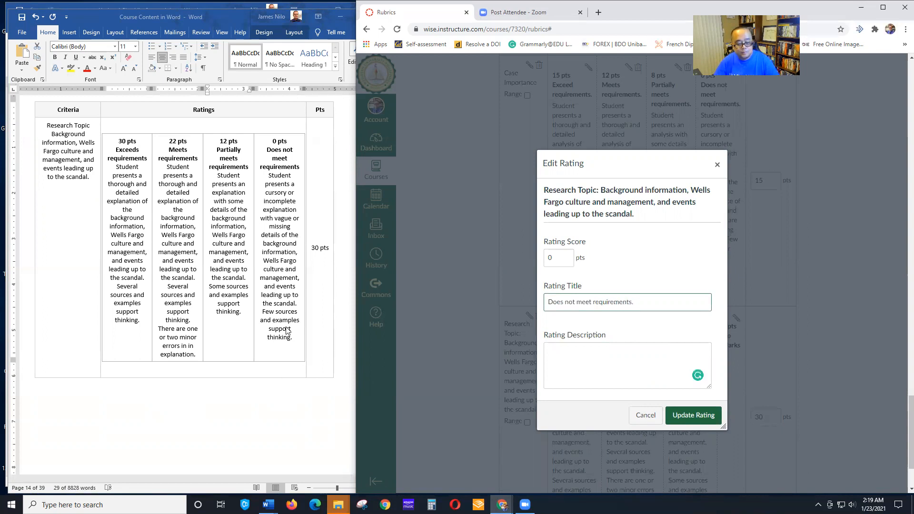
# Copy the "Does not meet requirements" description from the Word table into the 0-point rating and update it
pyautogui.click(288, 330)
pyautogui.moveTo(293, 338); pyautogui.dragTo(278, 305)
pyautogui.moveTo(261, 211); pyautogui.dragTo(266, 175)
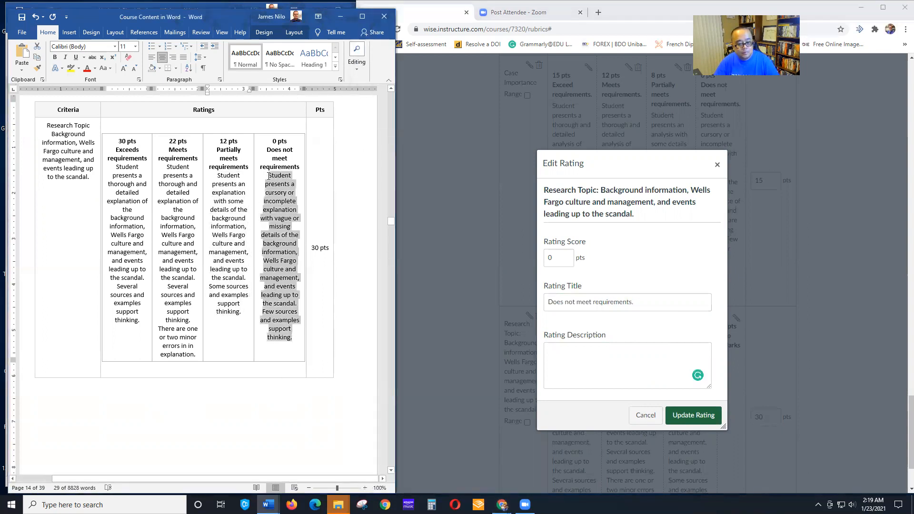
pyautogui.click(570, 373)
pyautogui.hotkey('ctrl', 'v')
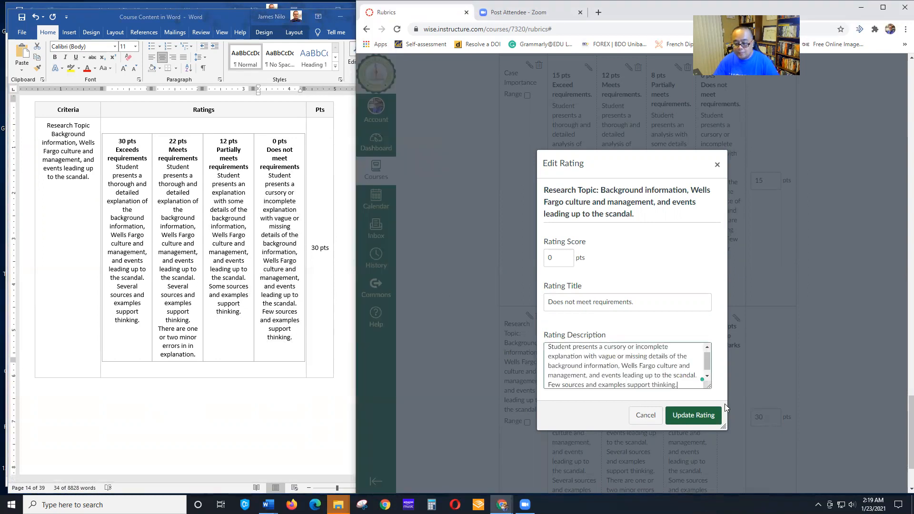
pyautogui.click(693, 415)
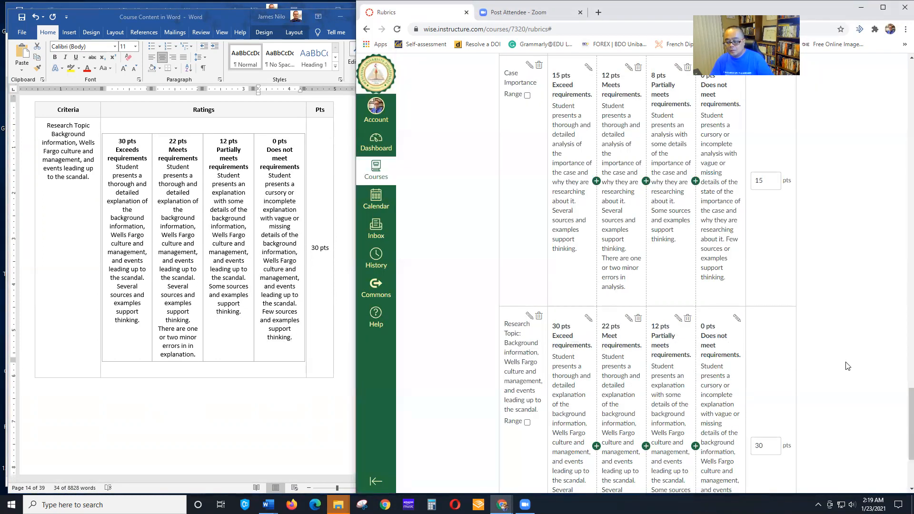
# Review every criterion of the Research Paper rubric, from Case Importance to APA Citations, with its ratings and points
pyautogui.scroll(-3, 859, 359)
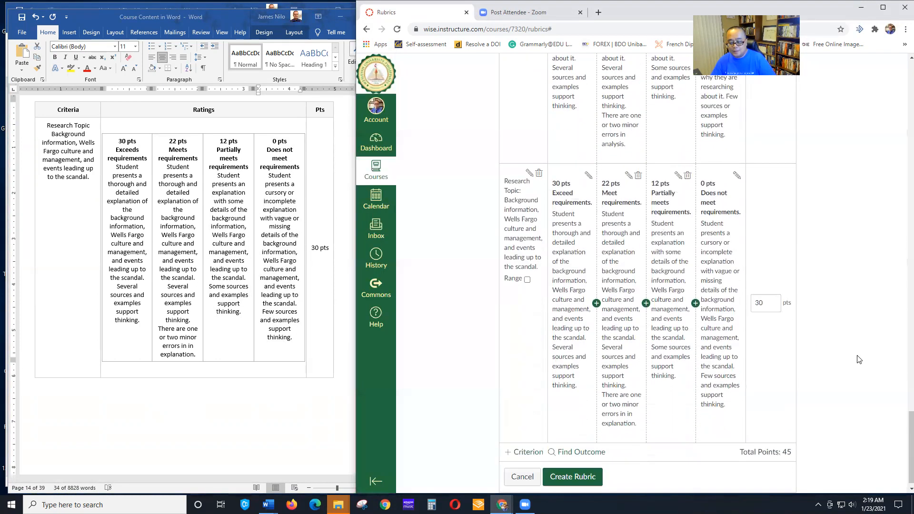
pyautogui.scroll(2, 858, 359)
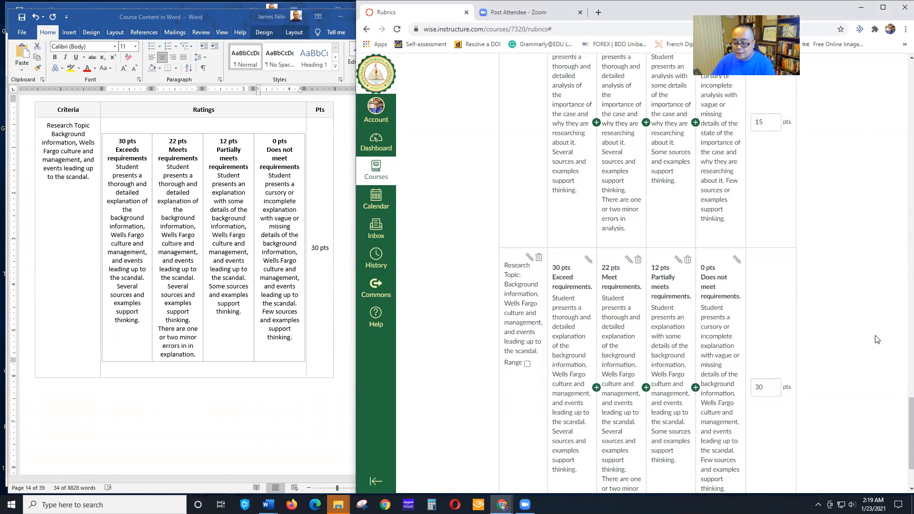
pyautogui.scroll(-2, 859, 343)
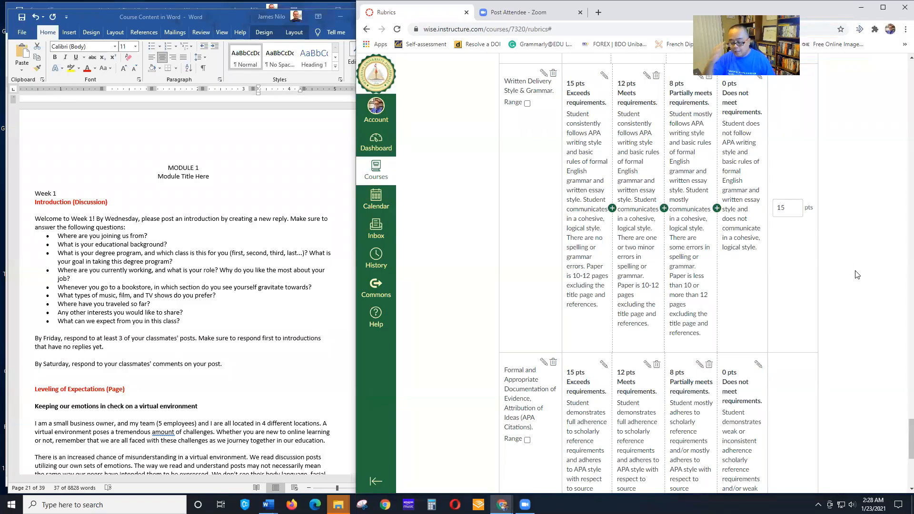
pyautogui.scroll(12, 856, 275)
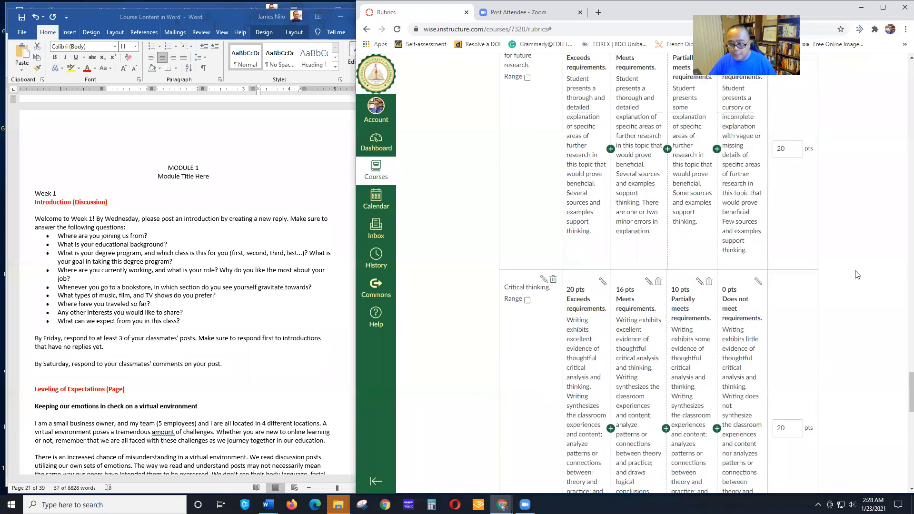
pyautogui.scroll(20, 860, 273)
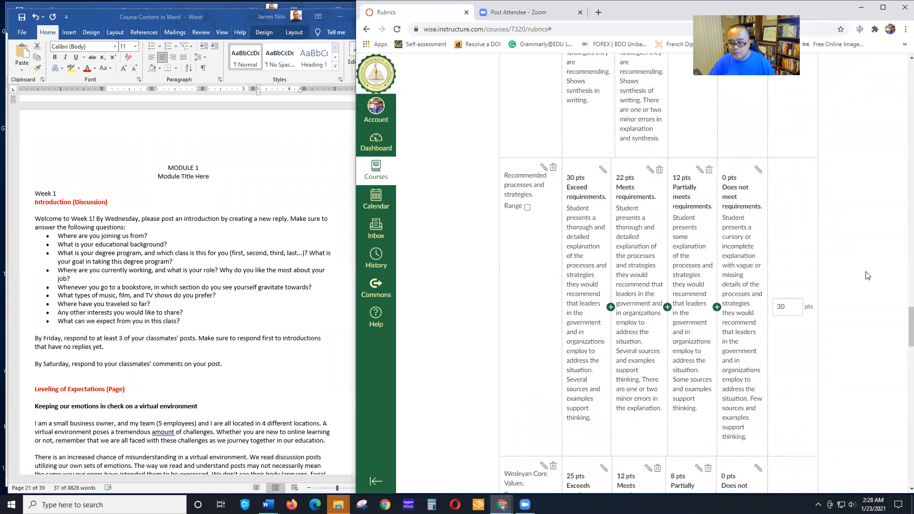
pyautogui.scroll(15, 867, 275)
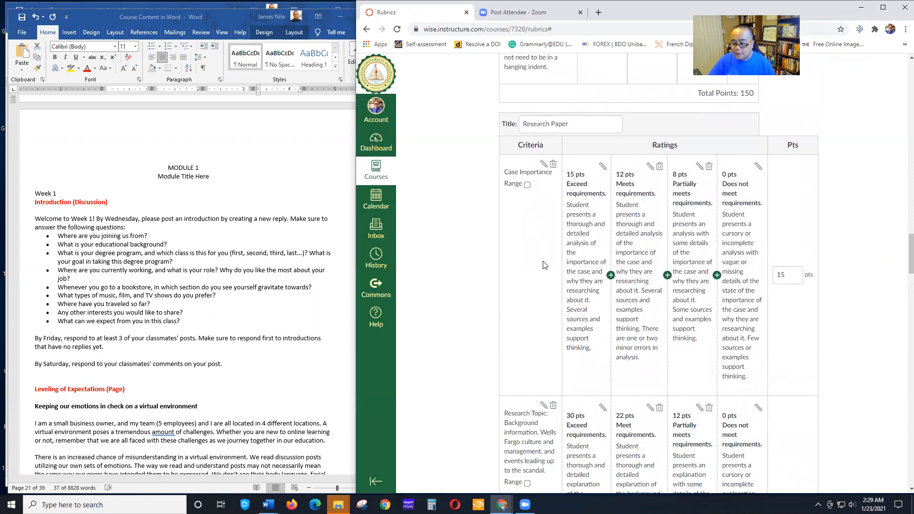
pyautogui.scroll(-10, 787, 249)
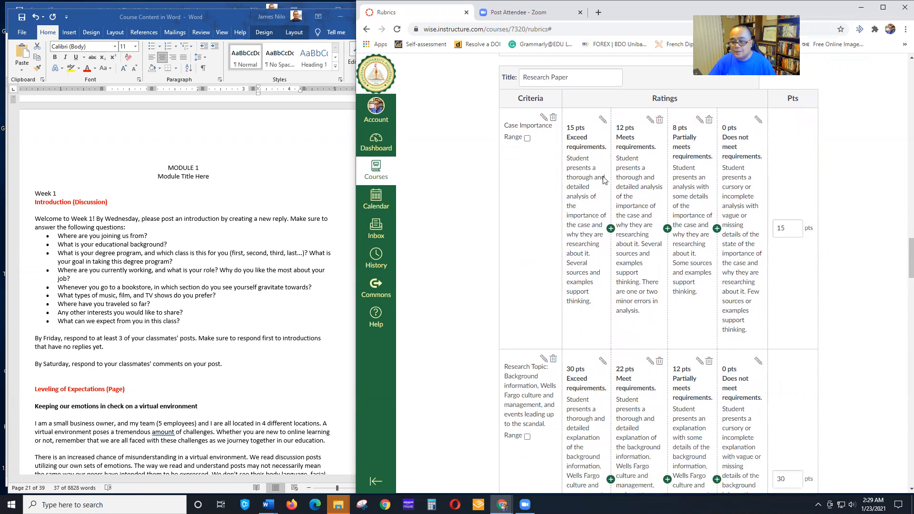
pyautogui.scroll(-2, 767, 347)
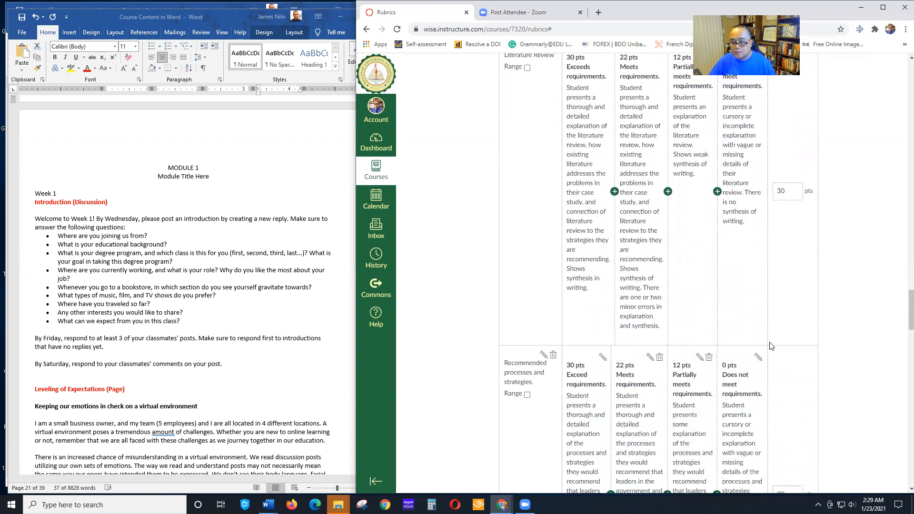
pyautogui.scroll(-3, 608, 224)
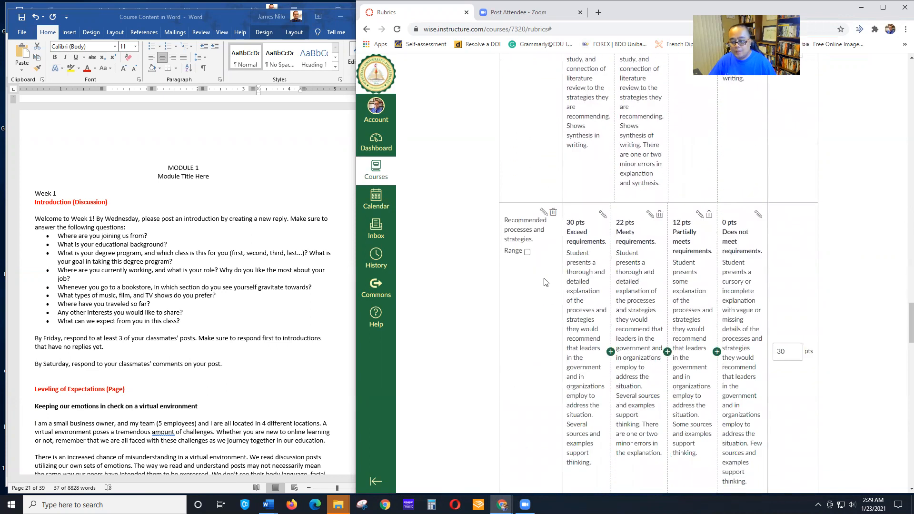
pyautogui.scroll(-5, 546, 280)
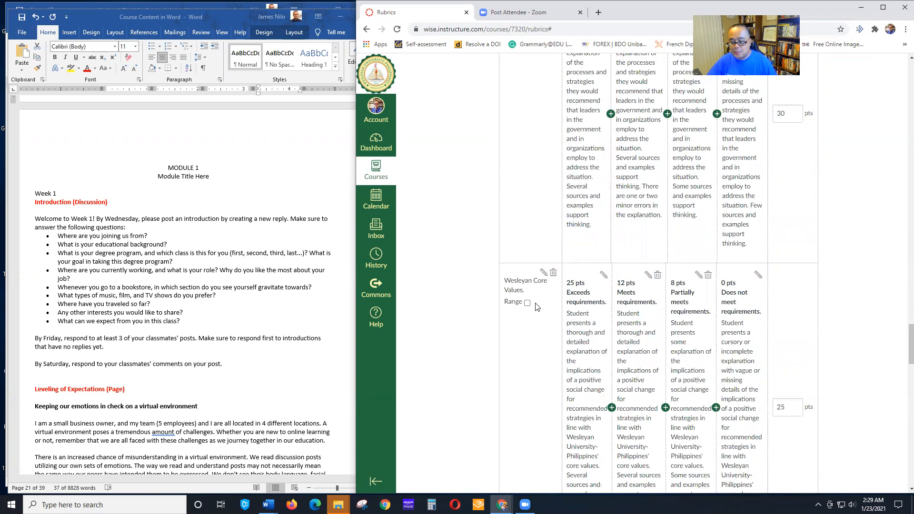
pyautogui.scroll(-7, 536, 307)
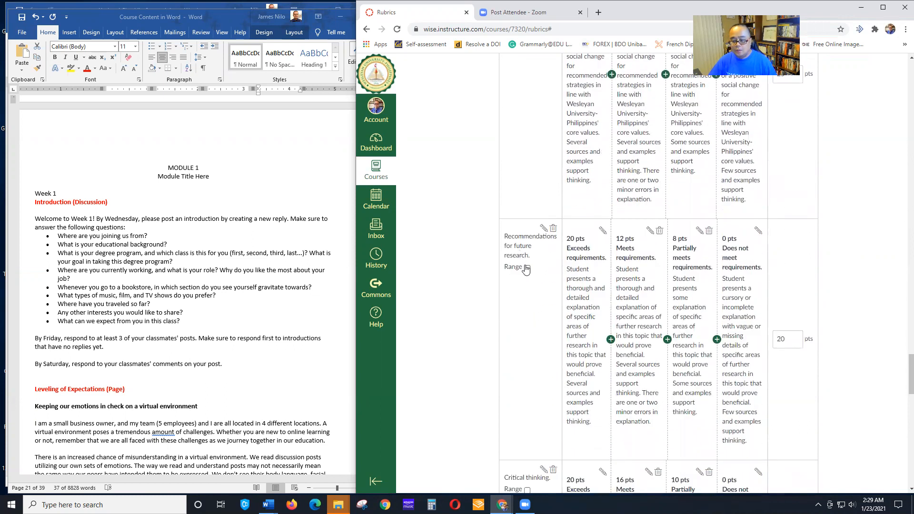
pyautogui.scroll(-4, 545, 280)
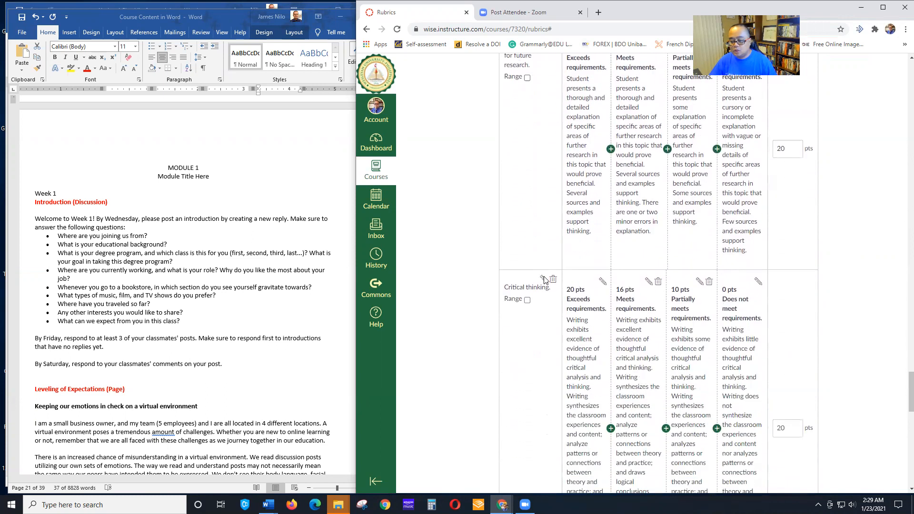
pyautogui.scroll(-7, 559, 314)
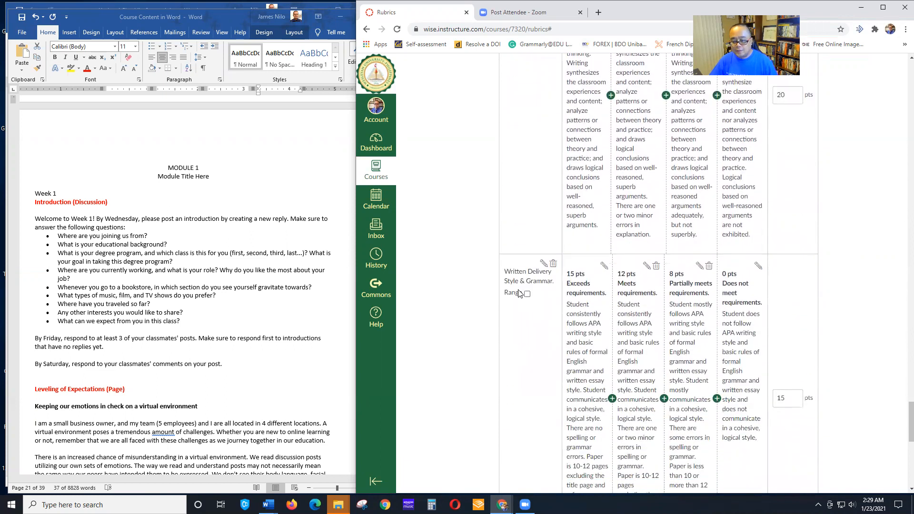
pyautogui.scroll(-6, 533, 319)
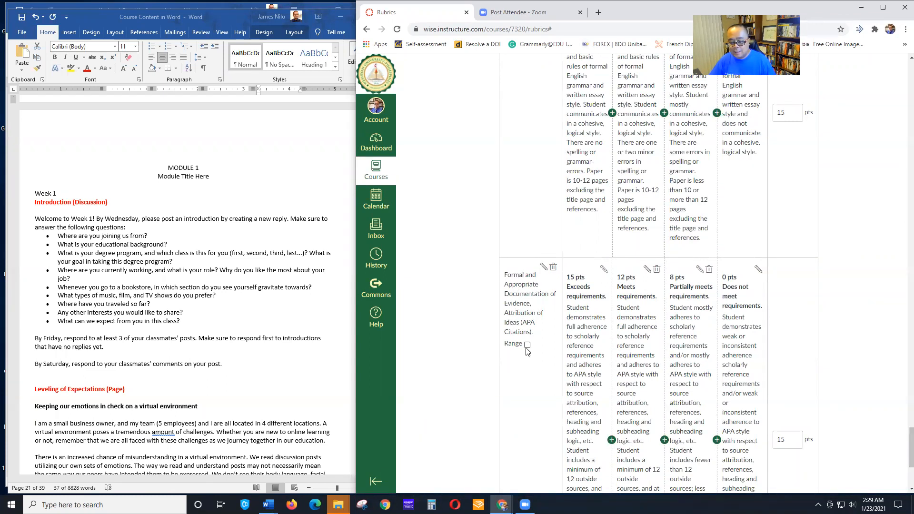
pyautogui.scroll(-4, 547, 389)
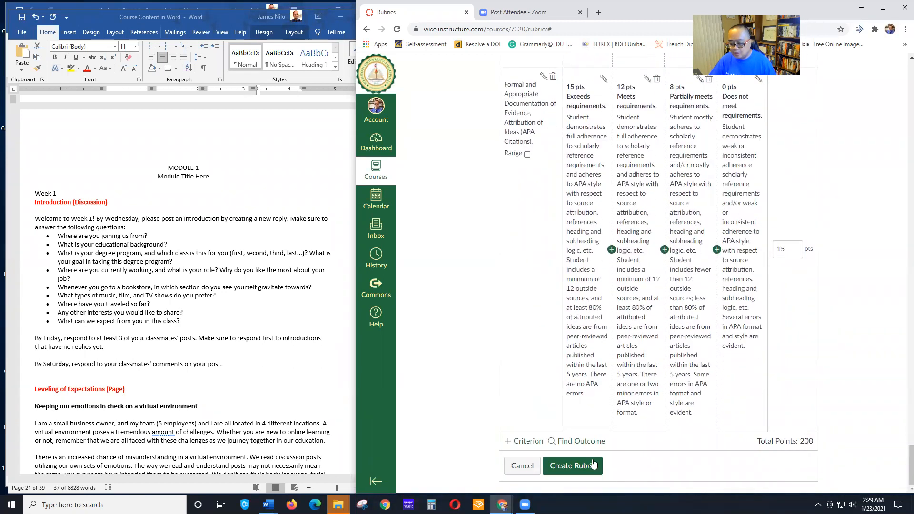
# Create the completed Research Paper rubric and return to the start of the course rubrics
pyautogui.click(573, 465)
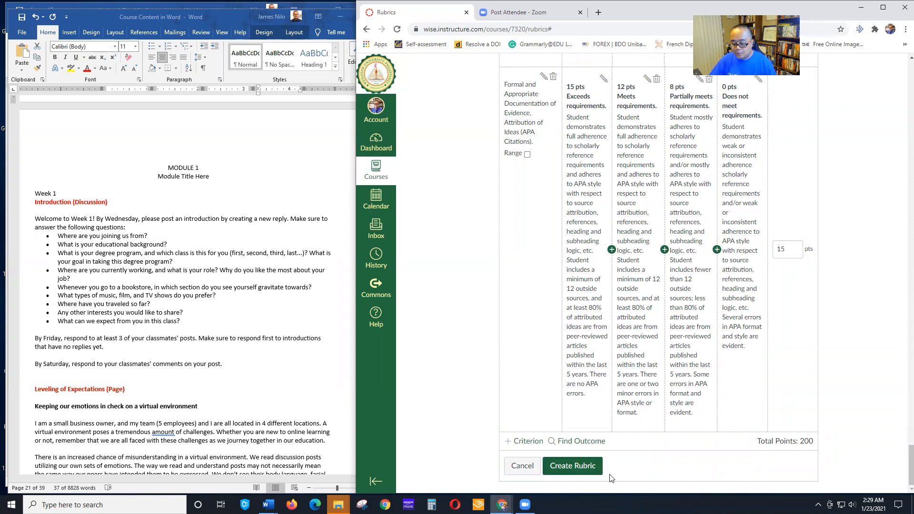
pyautogui.scroll(10, 876, 421)
pyautogui.scroll(15, 870, 409)
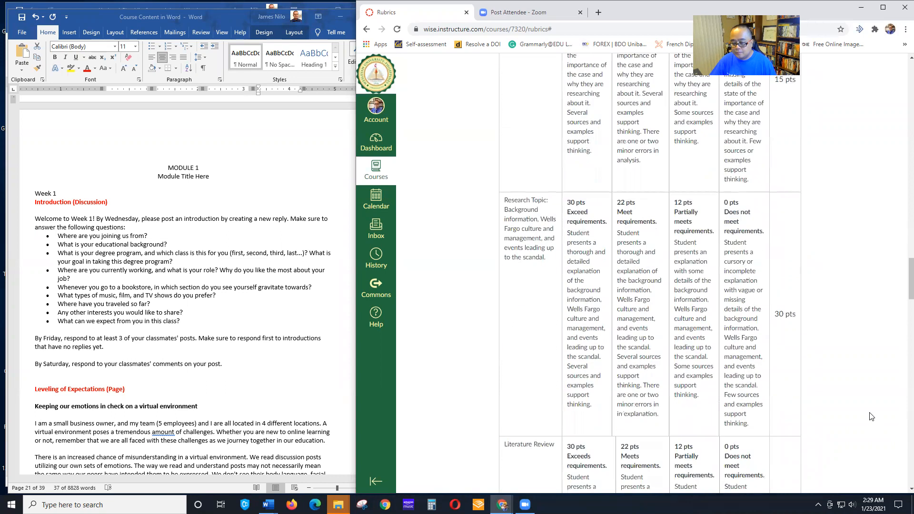
pyautogui.scroll(3, 874, 397)
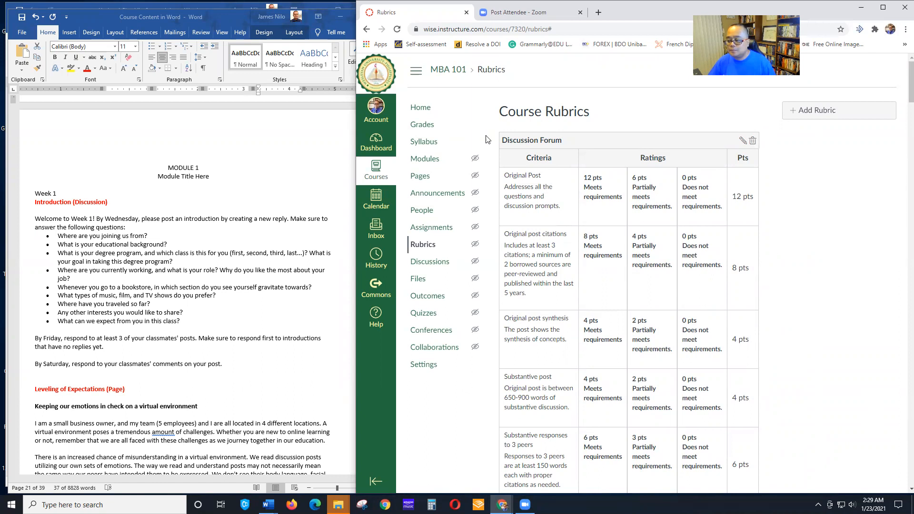
# Open the course's Modules page and start a new module named "Module 1"
pyautogui.click(427, 165)
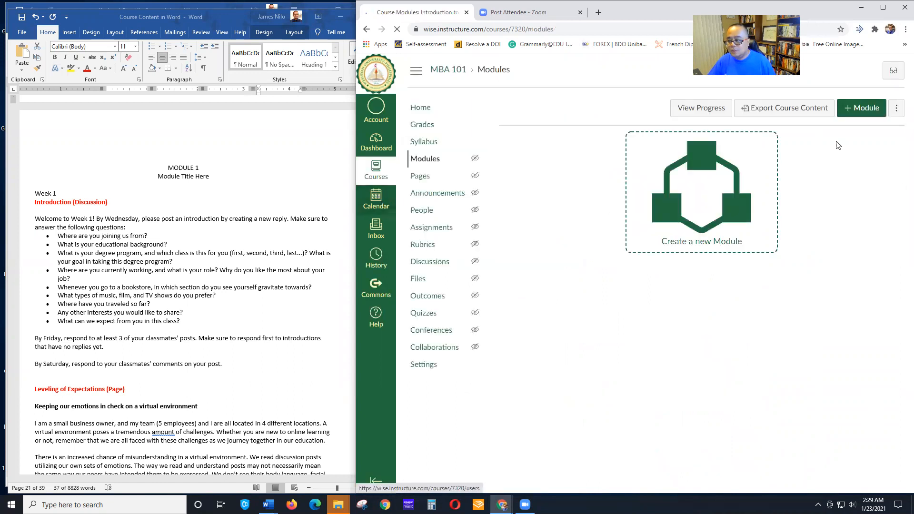
pyautogui.click(867, 110)
pyautogui.click(556, 227)
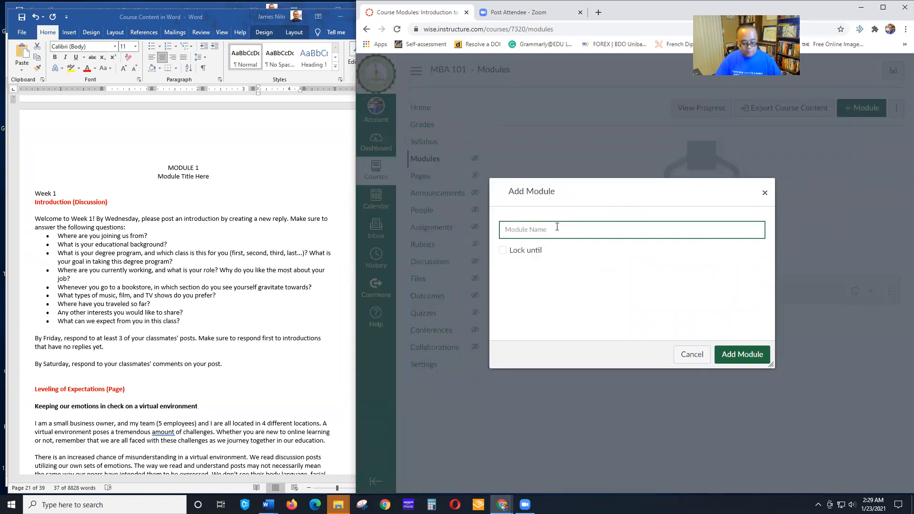
pyautogui.write('Module 1')
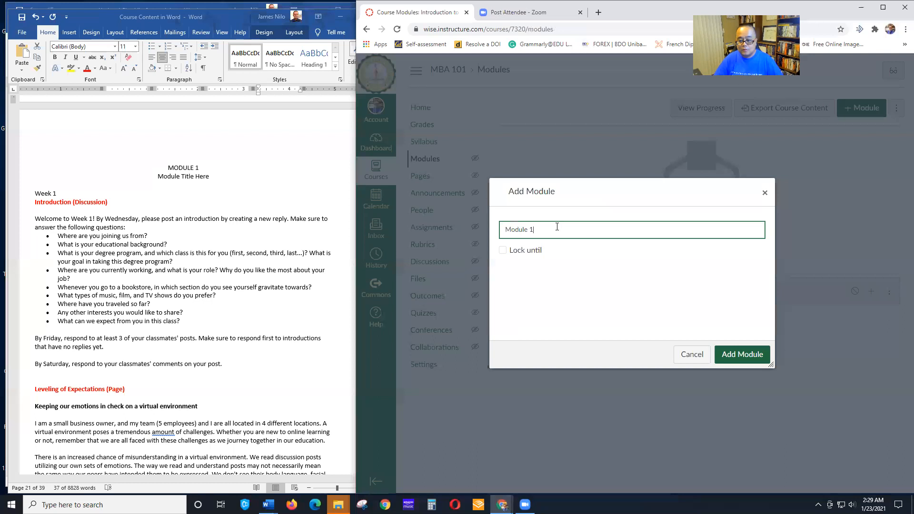
# Try locking the new module until Jan 23, 2021, and remove the lock again
pyautogui.click(503, 251)
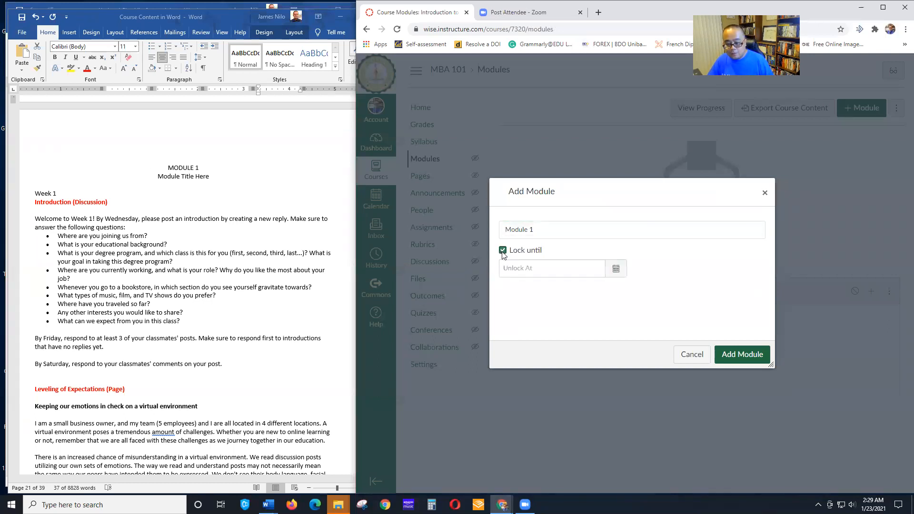
pyautogui.click(615, 269)
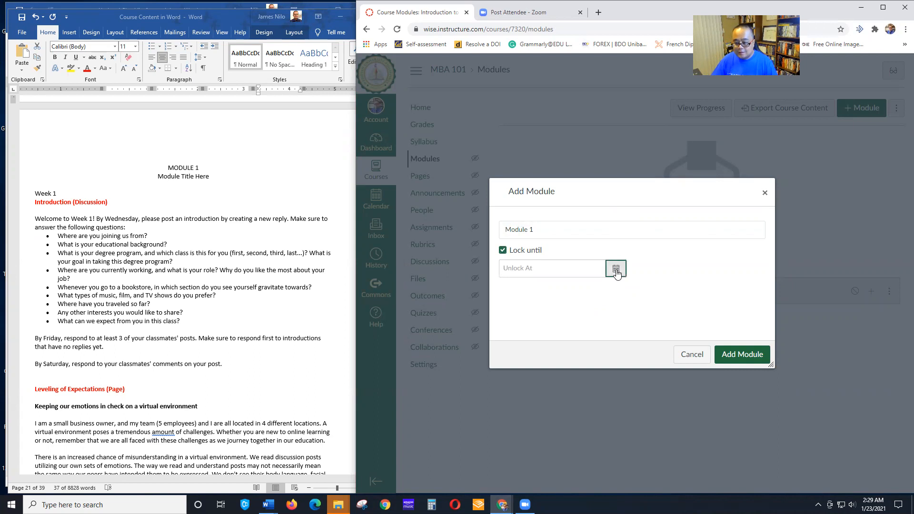
pyautogui.click(605, 286)
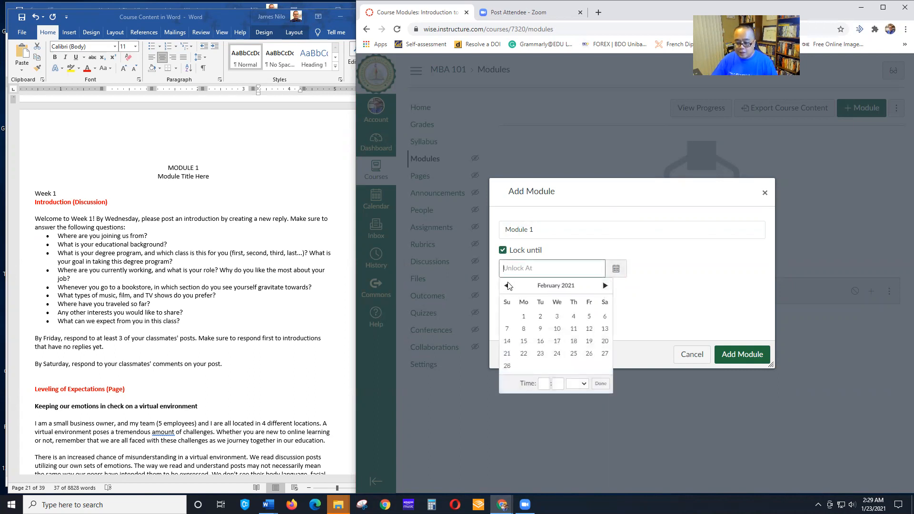
pyautogui.click(507, 285)
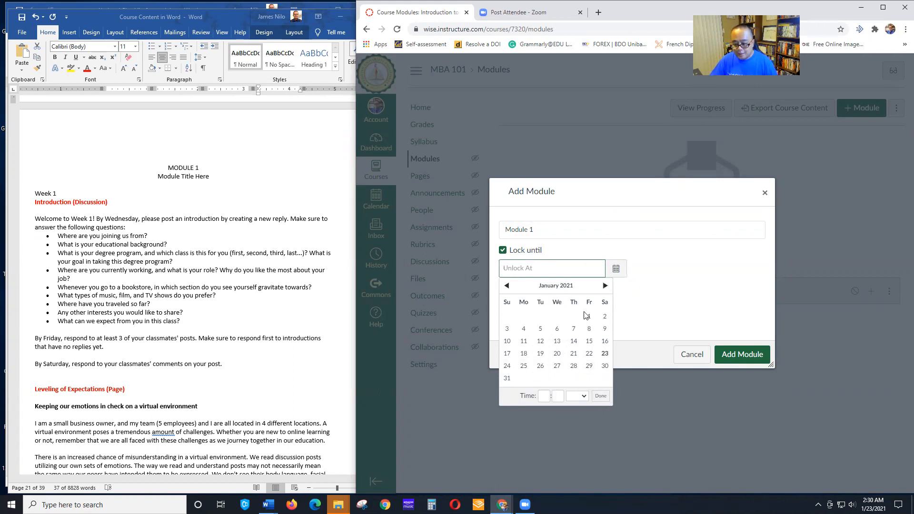
pyautogui.click(604, 354)
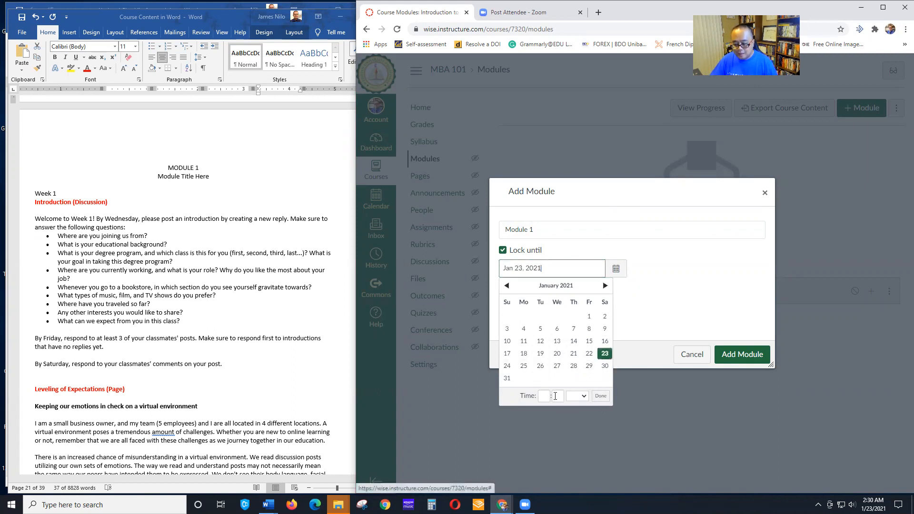
pyautogui.click(671, 320)
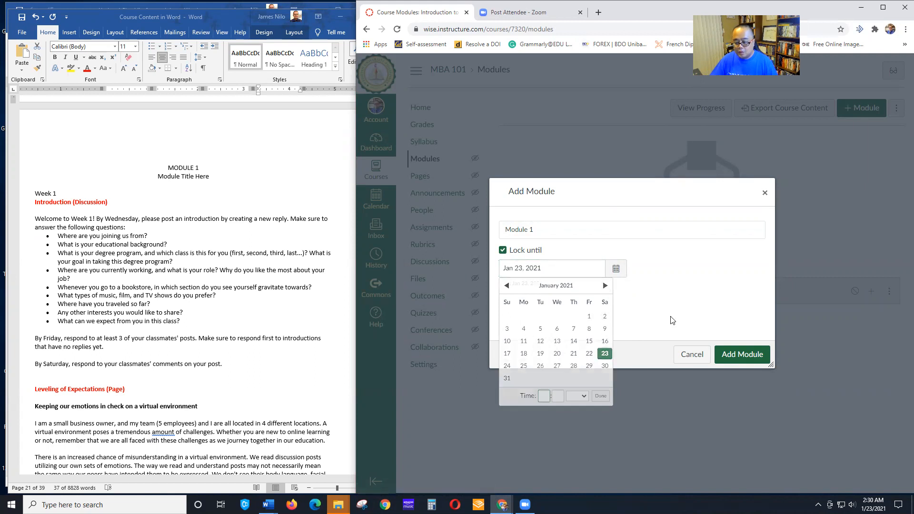
pyautogui.click(502, 251)
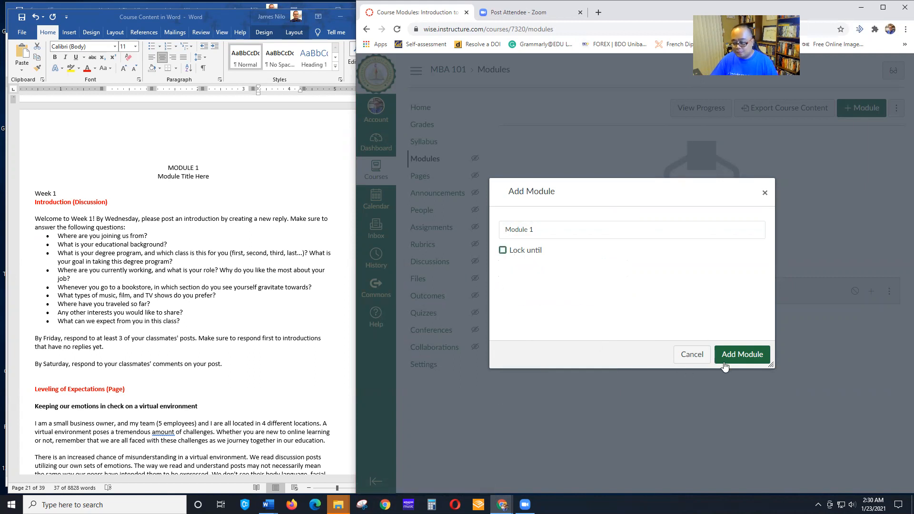
# Add the new Module 1 to the course without a lock date
pyautogui.click(742, 355)
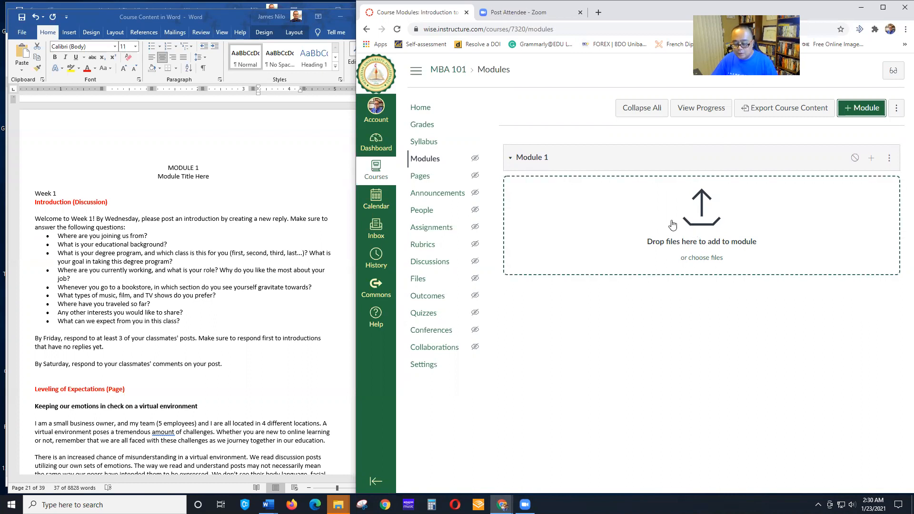
# Switch to the Word document and check the "Introduction (Discussion)" item under Module 1, Week 1
pyautogui.click(146, 241)
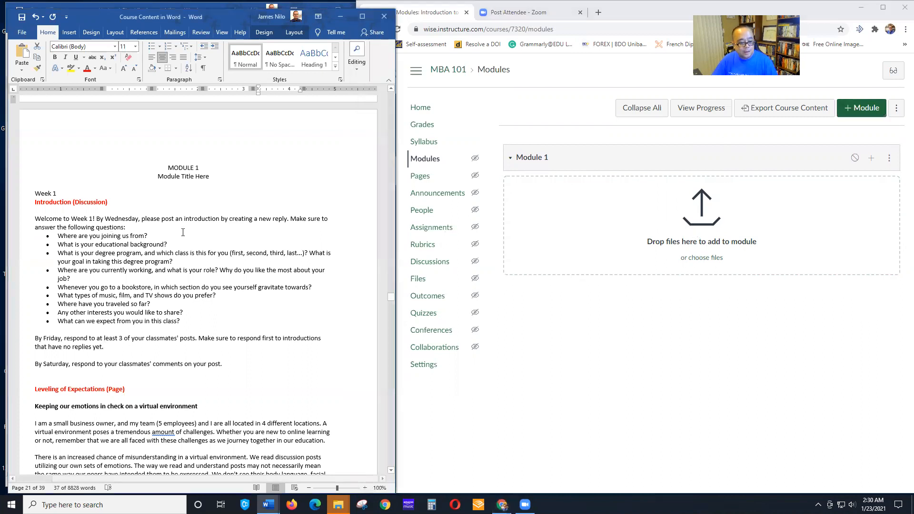
pyautogui.scroll(-1, 134, 190)
pyautogui.click(37, 180)
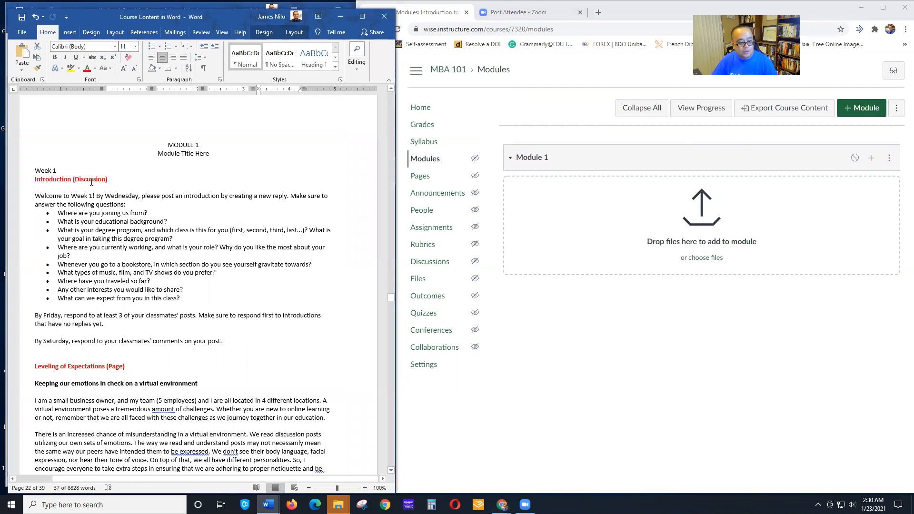
pyautogui.moveTo(110, 179); pyautogui.dragTo(35, 182)
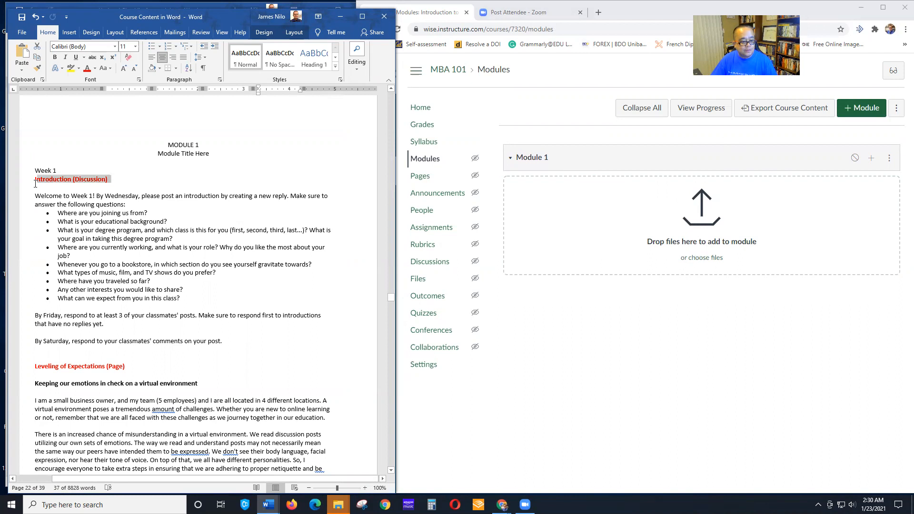
pyautogui.click(79, 212)
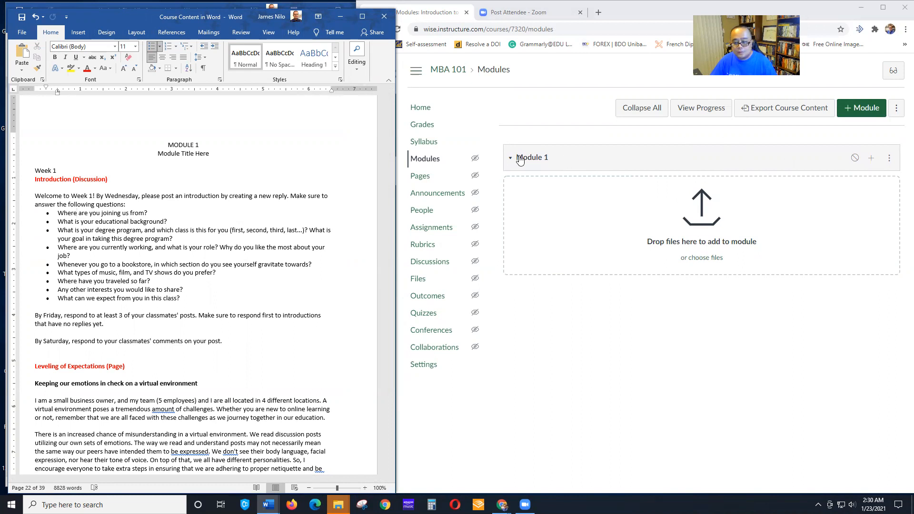
# Add a new discussion topic named "Introduction" to Module 1 in Canvas, indented 1 level
pyautogui.click(871, 157)
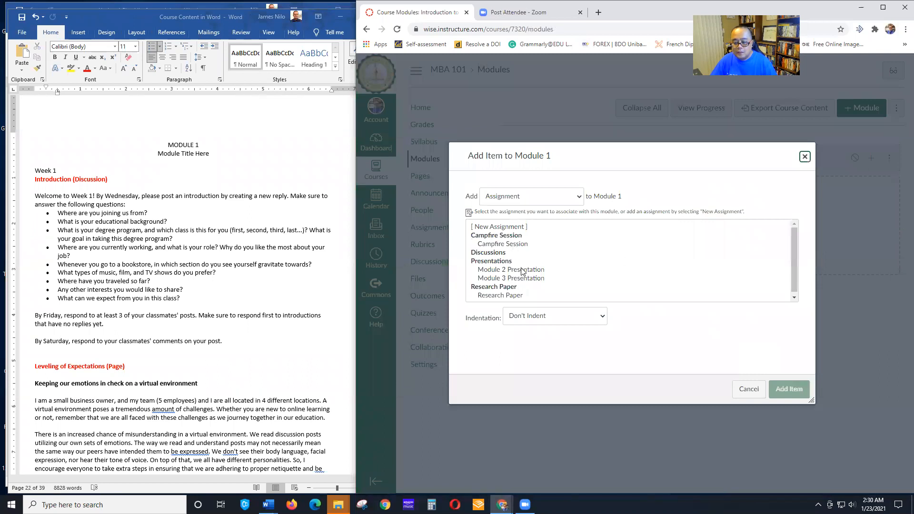
pyautogui.scroll(-1, 522, 269)
pyautogui.click(571, 200)
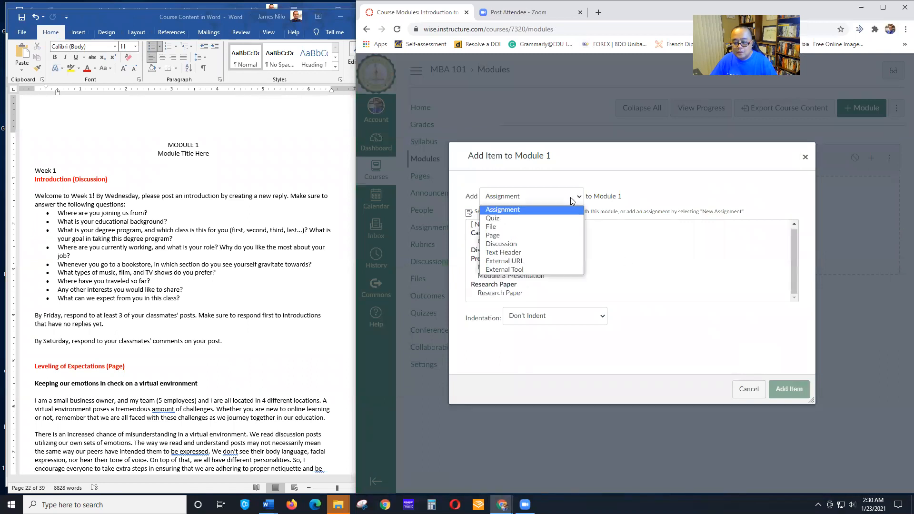
pyautogui.click(501, 243)
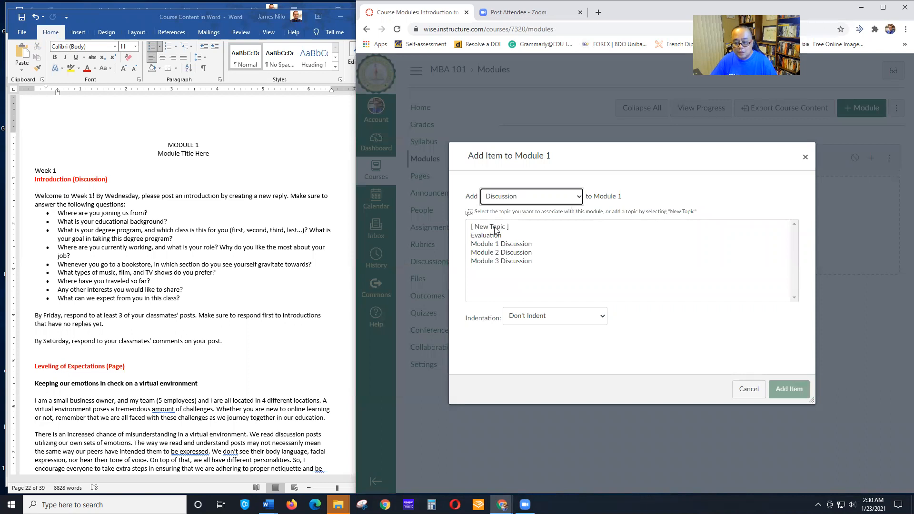
pyautogui.click(496, 229)
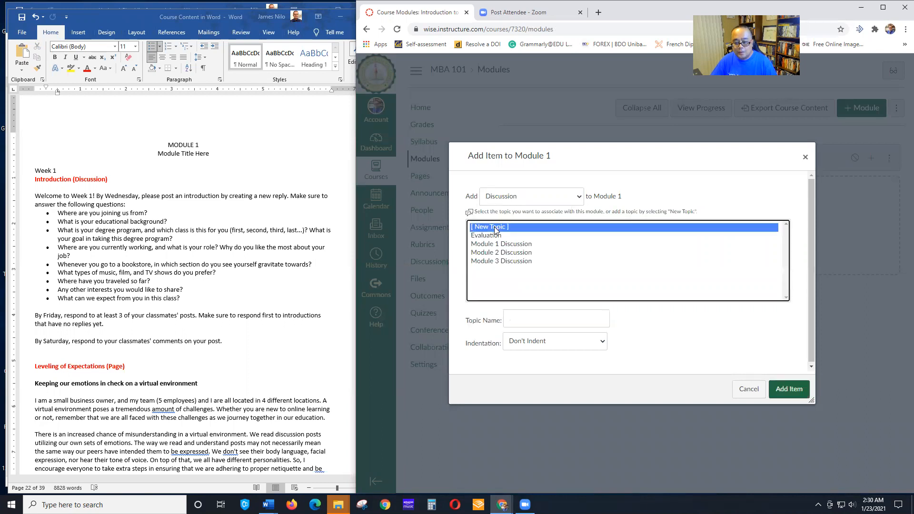
pyautogui.click(538, 317)
pyautogui.write('Introduction')
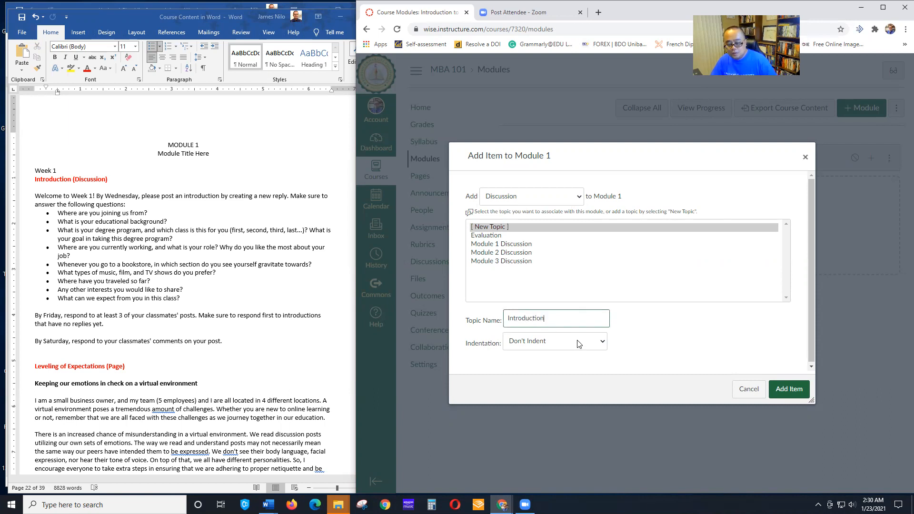
pyautogui.click(578, 343)
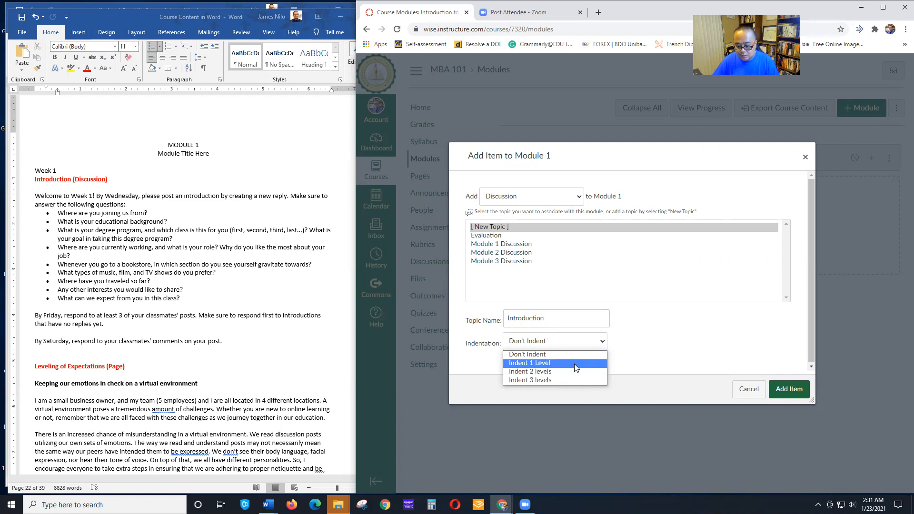
pyautogui.click(575, 364)
pyautogui.click(786, 391)
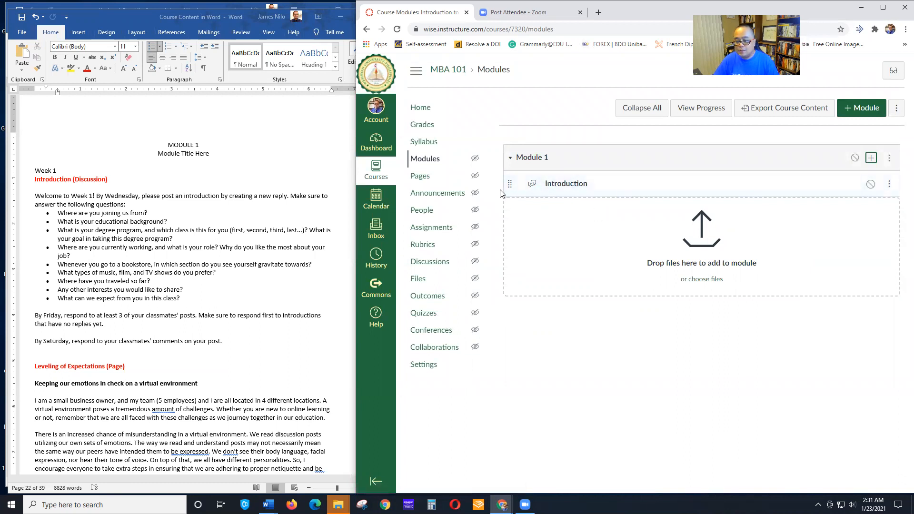
# Edit the Introduction discussion and fill its body with the Week 1 welcome text and questions copied from the Word document
pyautogui.click(575, 184)
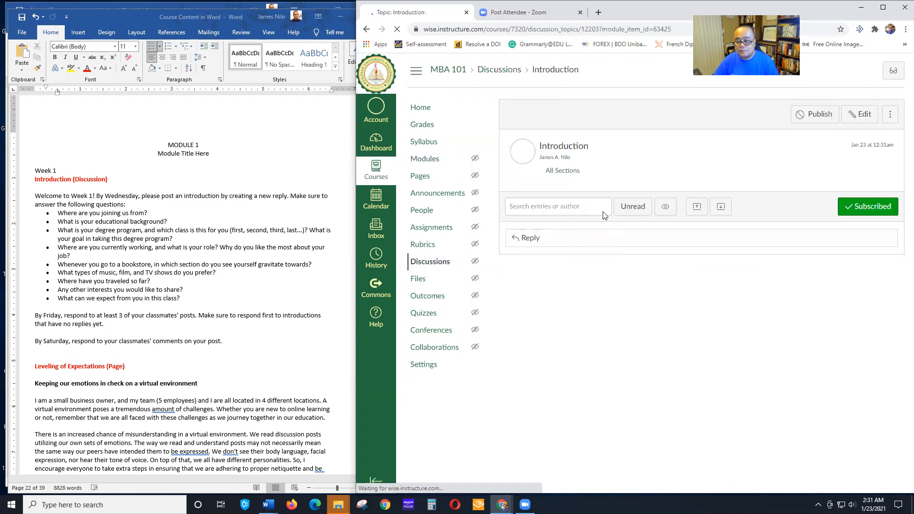
pyautogui.click(861, 116)
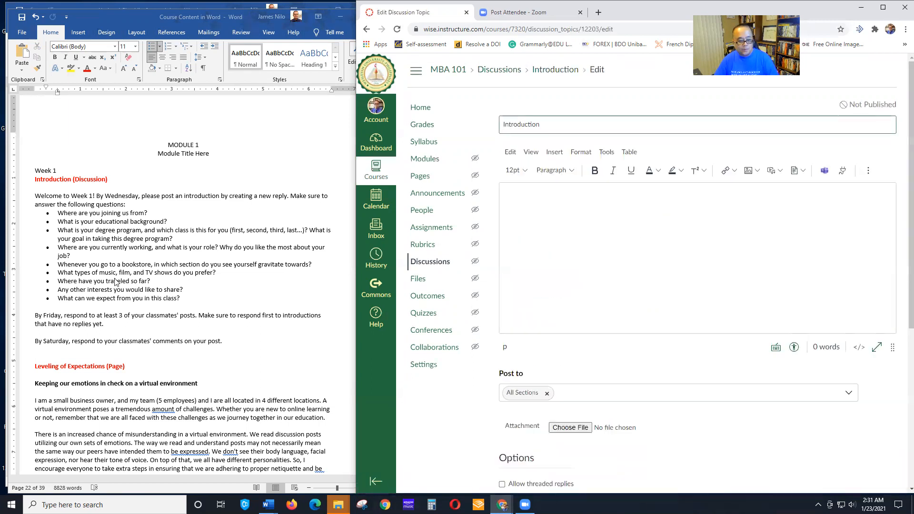
pyautogui.click(77, 213)
pyautogui.moveTo(32, 191); pyautogui.dragTo(228, 342)
pyautogui.hotkey('ctrl', 'c')
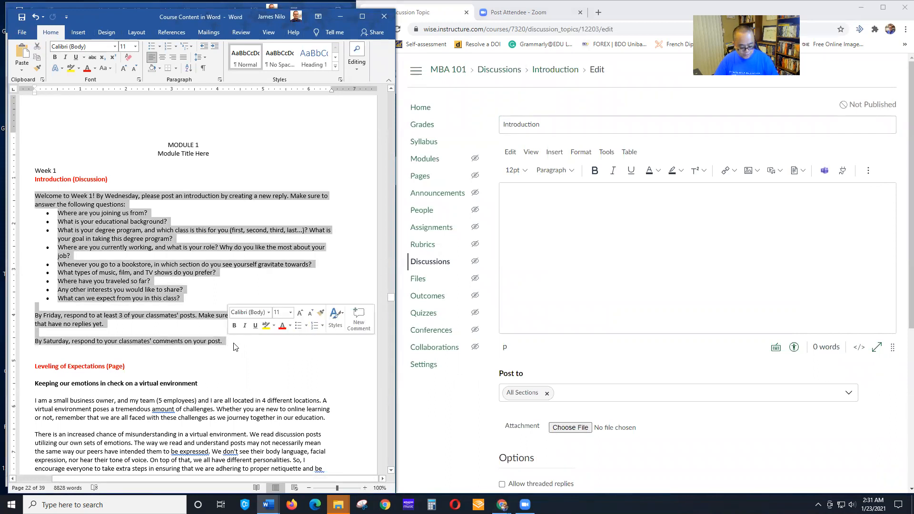
pyautogui.click(592, 238)
pyautogui.hotkey('ctrl', 'v')
# Review the discussion text and correct "gravitate" to "gravitating" in the bookstore question
pyautogui.scroll(2, 593, 247)
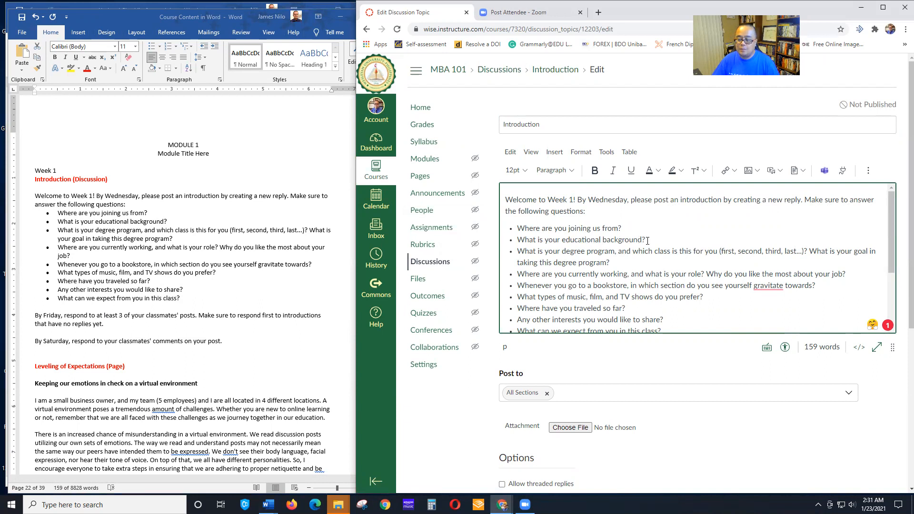
pyautogui.scroll(-2, 654, 243)
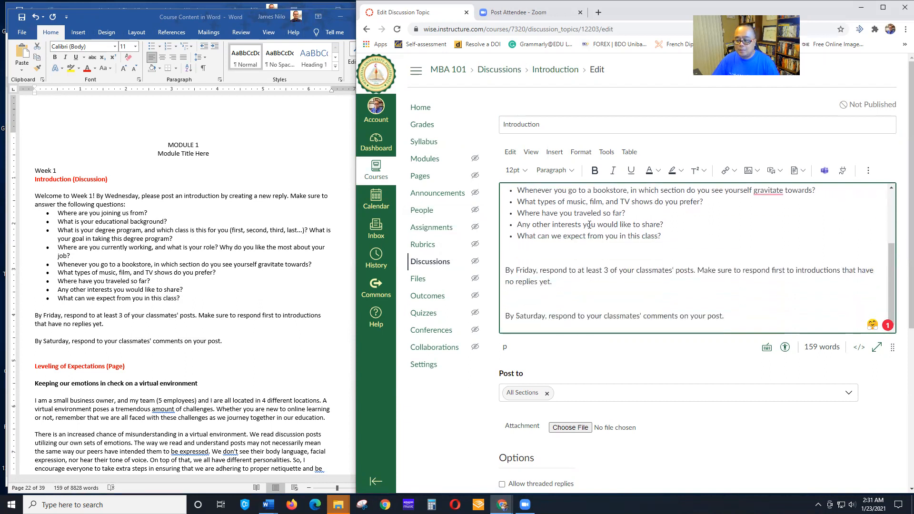
pyautogui.scroll(1, 589, 225)
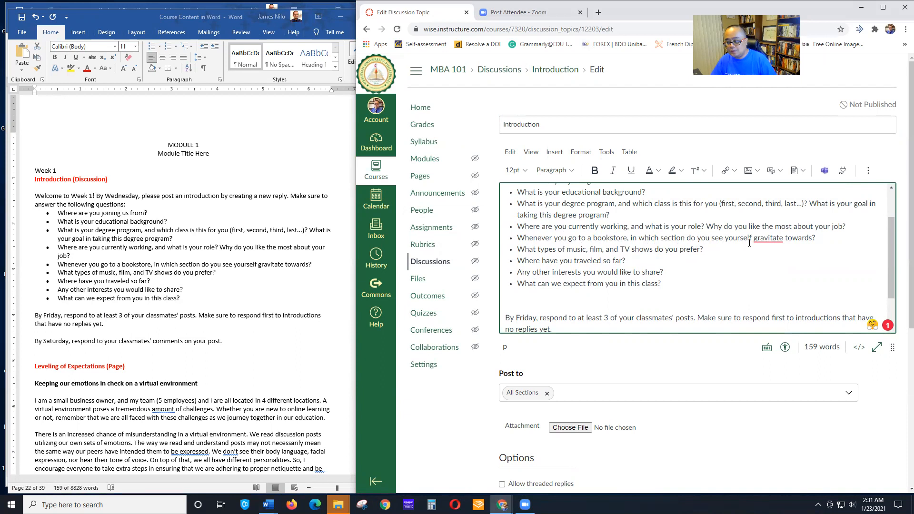
pyautogui.moveTo(763, 238)
pyautogui.click(770, 264)
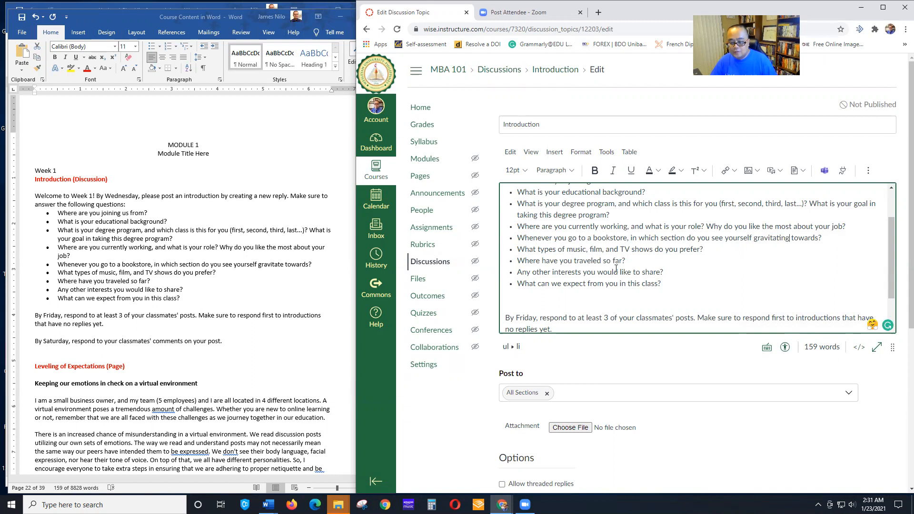
# Remove the blank lines above the "By Friday" and "By Saturday" paragraphs of the discussion text
pyautogui.scroll(-1, 614, 277)
pyautogui.scroll(-2, 613, 278)
pyautogui.moveTo(509, 222); pyautogui.dragTo(513, 222)
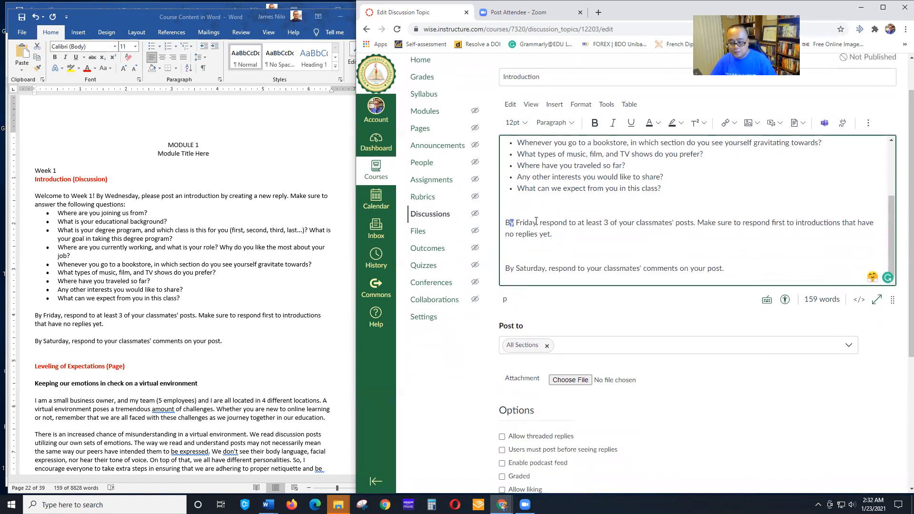
pyautogui.click(512, 204)
pyautogui.press('Delete')
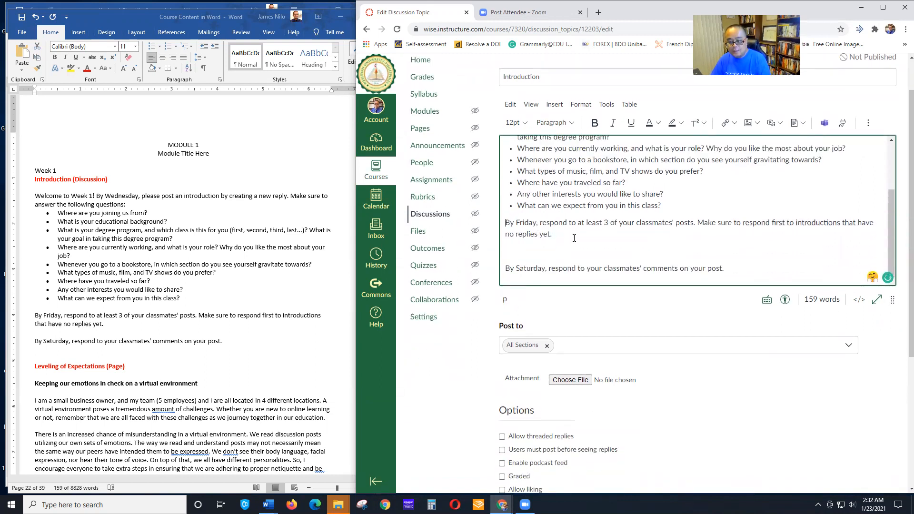
pyautogui.click(532, 252)
pyautogui.press('Delete')
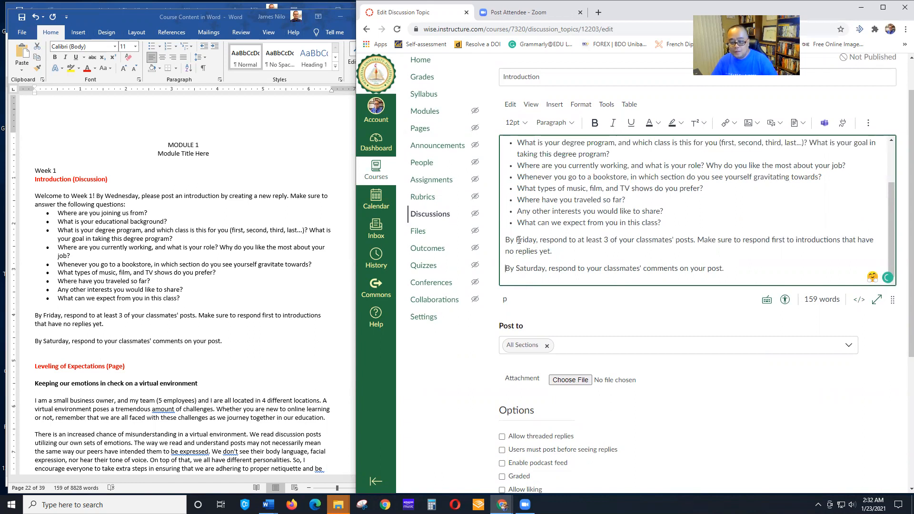
# Make the deadline words "Friday", "Saturday" and "Wednesday" bold in the discussion text
pyautogui.moveTo(516, 240); pyautogui.dragTo(528, 240)
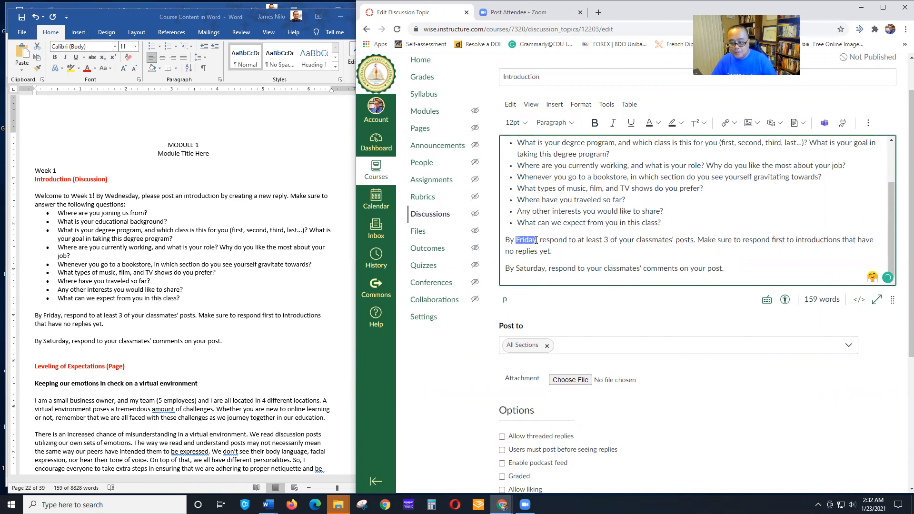
pyautogui.hotkey('ctrl', 'b')
pyautogui.moveTo(517, 268); pyautogui.dragTo(543, 268)
pyautogui.hotkey('ctrl', 'b')
pyautogui.click(537, 243)
pyautogui.scroll(2, 537, 243)
pyautogui.scroll(1, 537, 242)
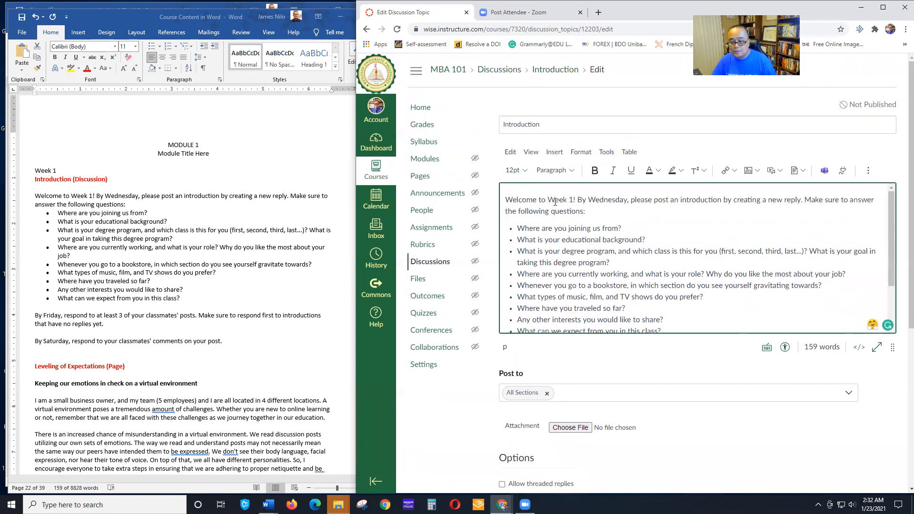
pyautogui.moveTo(589, 200); pyautogui.dragTo(627, 200)
pyautogui.hotkey('ctrl', 'b')
pyautogui.click(729, 244)
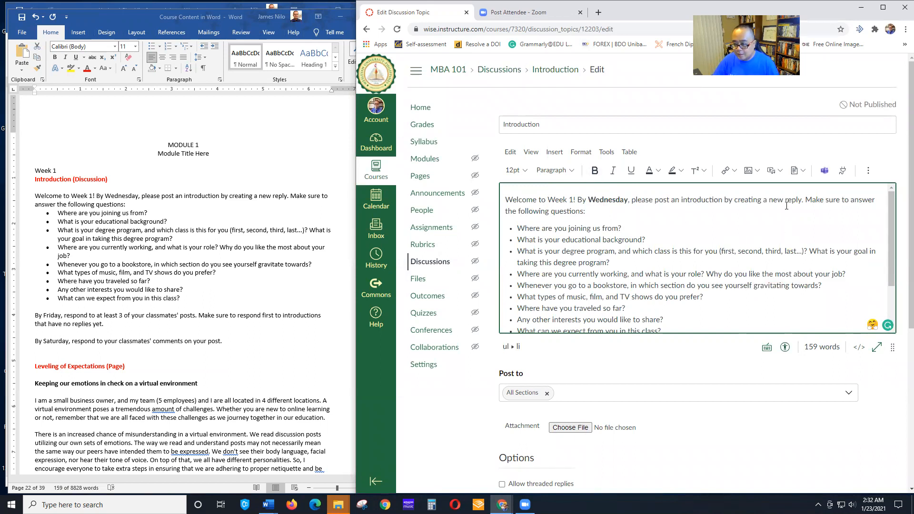
pyautogui.scroll(-1, 786, 205)
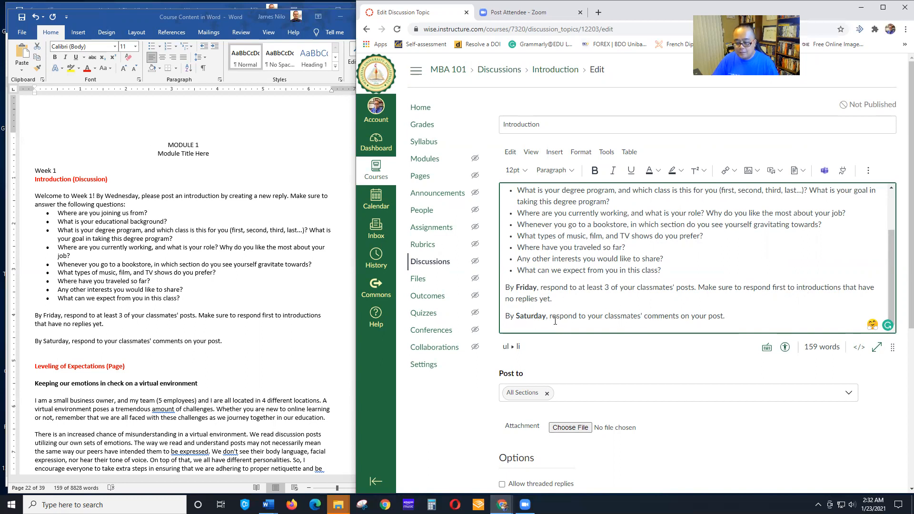
# Allow threaded replies and liking for the discussion, and require users to post before seeing replies
pyautogui.scroll(-5, 728, 315)
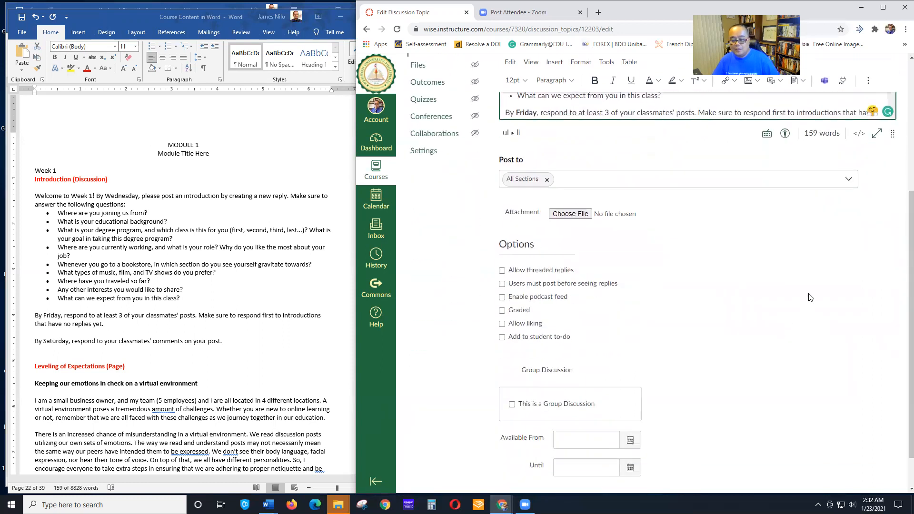
pyautogui.click(502, 271)
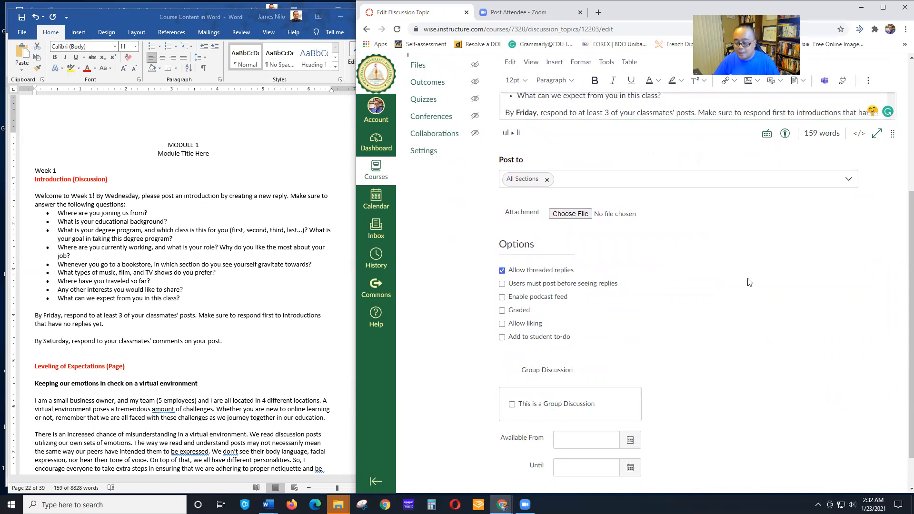
pyautogui.click(503, 285)
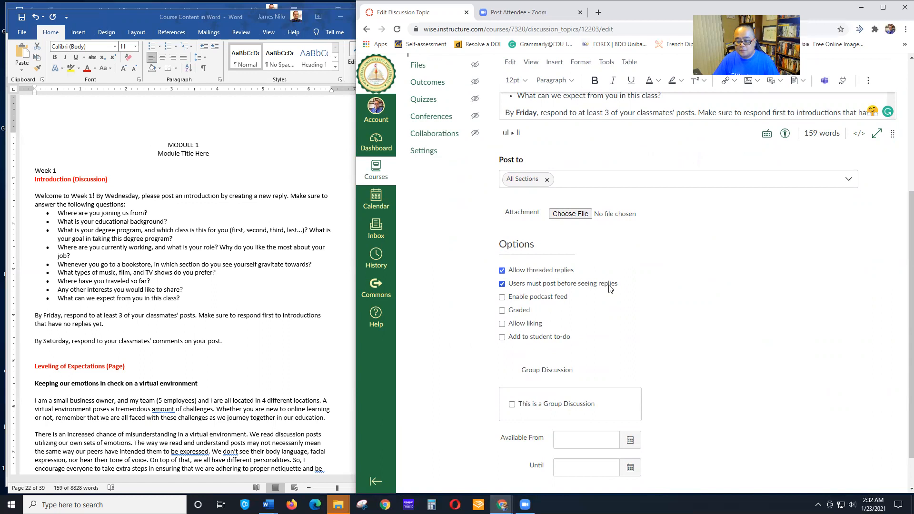
pyautogui.scroll(4, 708, 202)
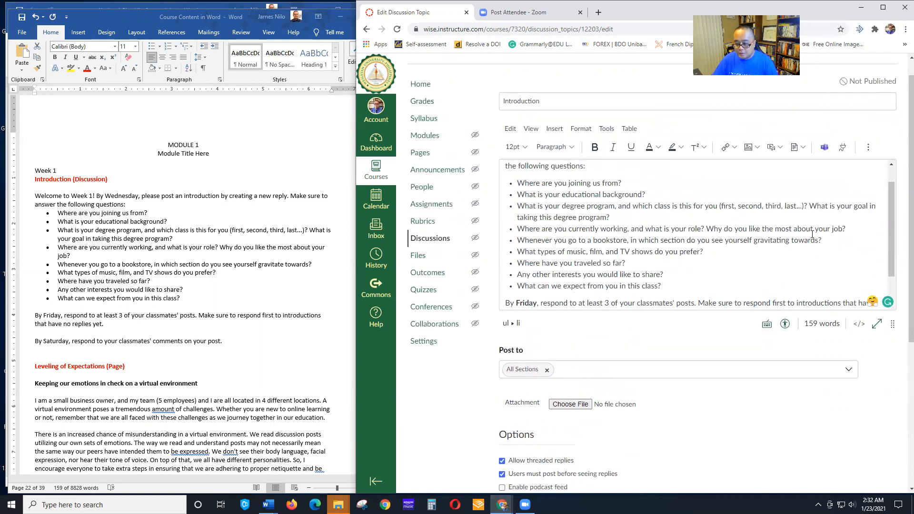
pyautogui.scroll(-4, 750, 384)
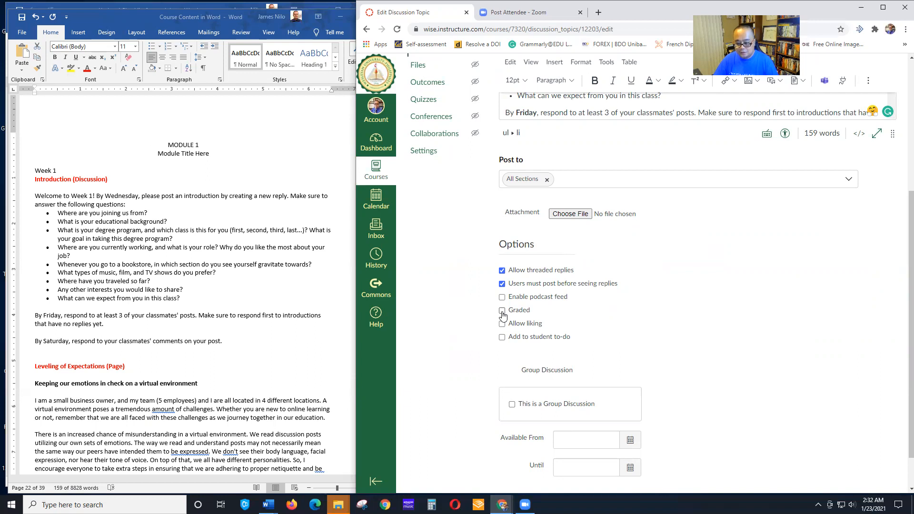
pyautogui.scroll(-1, 591, 323)
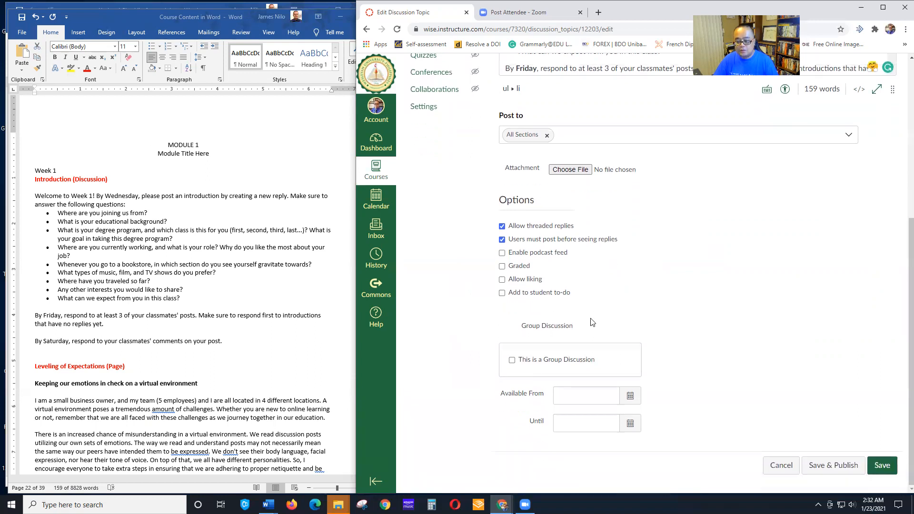
pyautogui.click(502, 280)
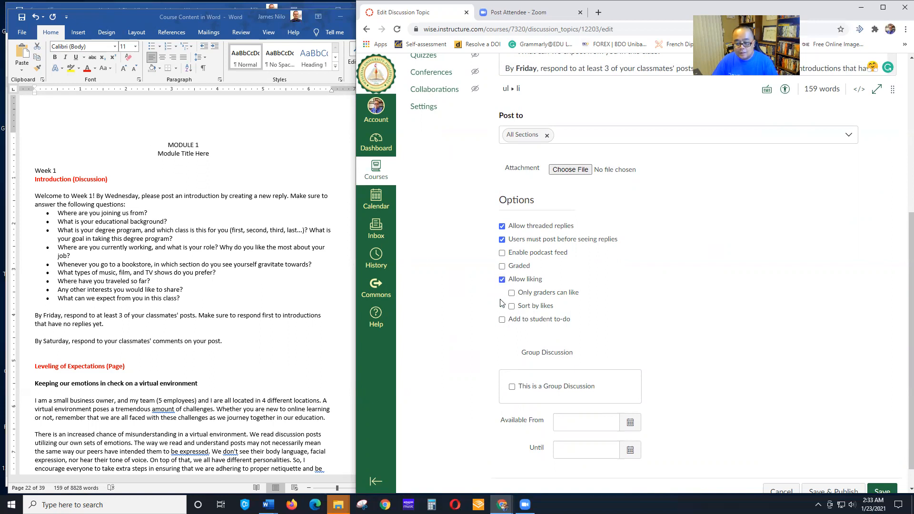
# Try adding the discussion to the student to-do list, and turn that option off again
pyautogui.click(502, 321)
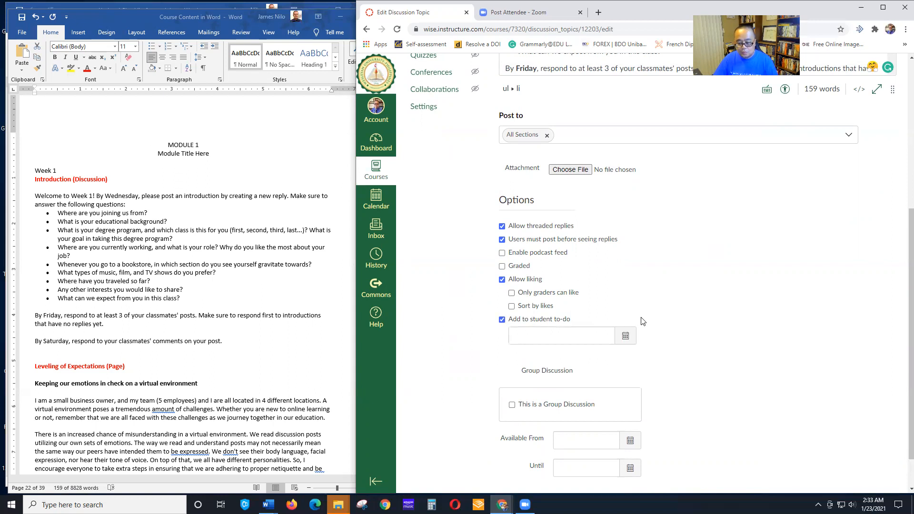
pyautogui.click(626, 336)
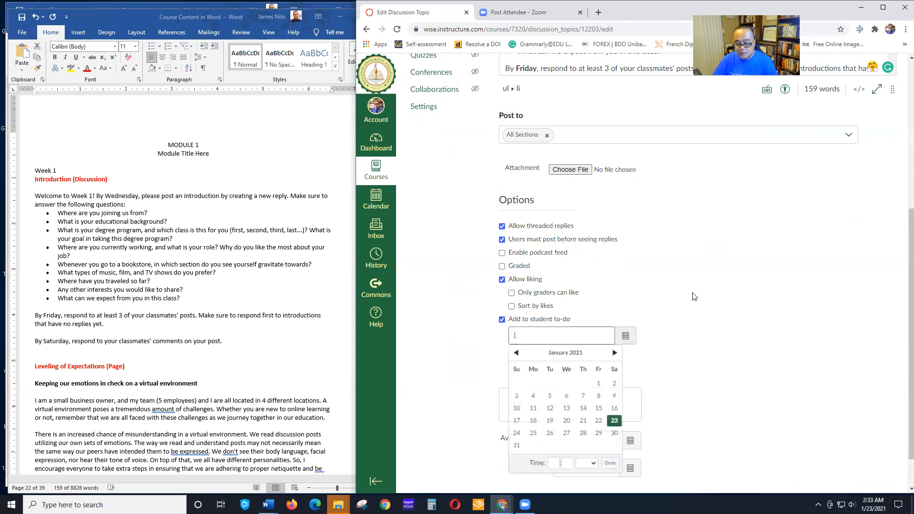
pyautogui.click(707, 314)
pyautogui.click(503, 319)
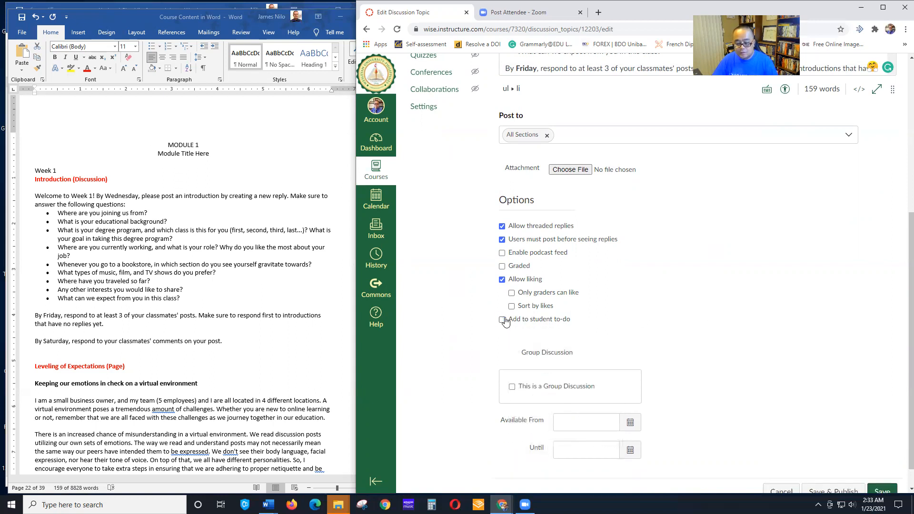
# Try making the discussion graded to view its grading options, and turn that option off again
pyautogui.click(502, 266)
pyautogui.scroll(-1, 503, 270)
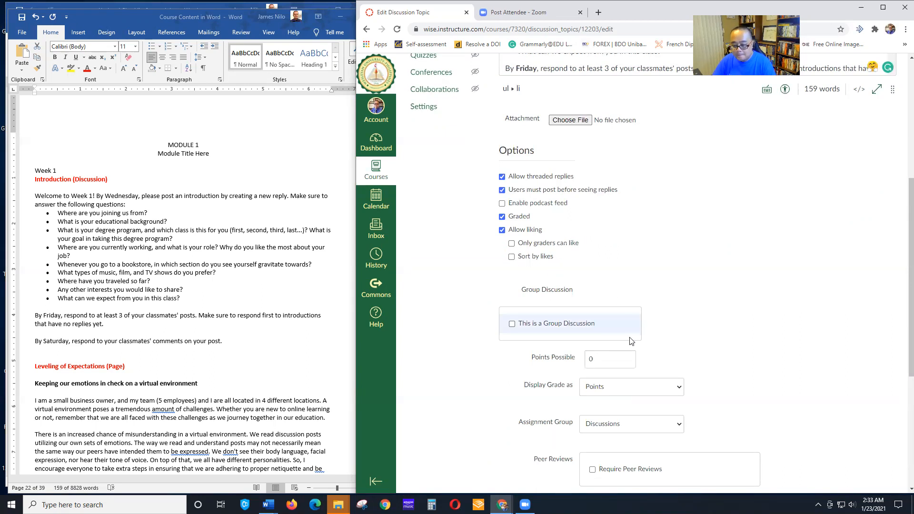
pyautogui.scroll(-3, 619, 300)
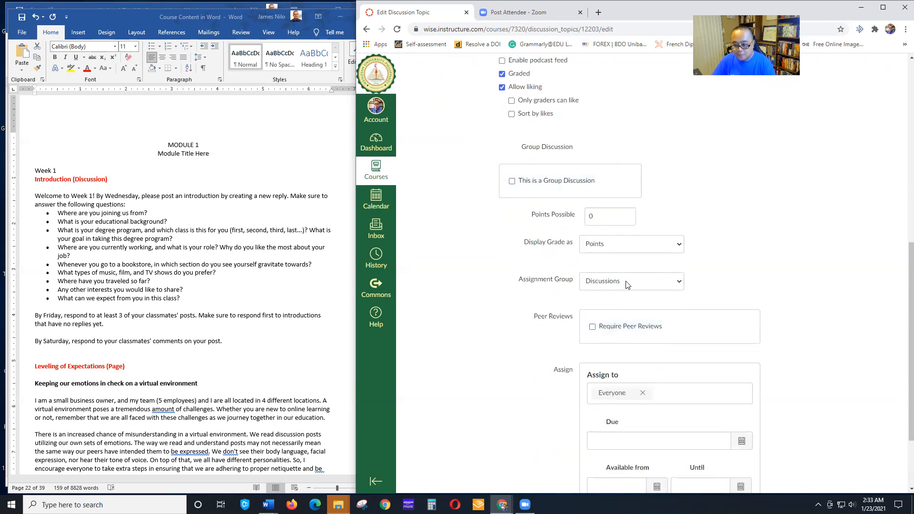
pyautogui.scroll(3, 736, 350)
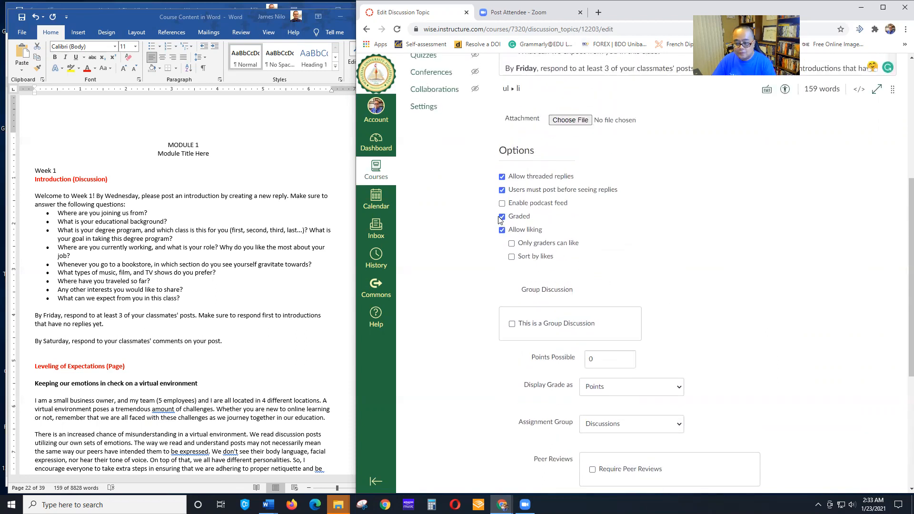
pyautogui.click(503, 217)
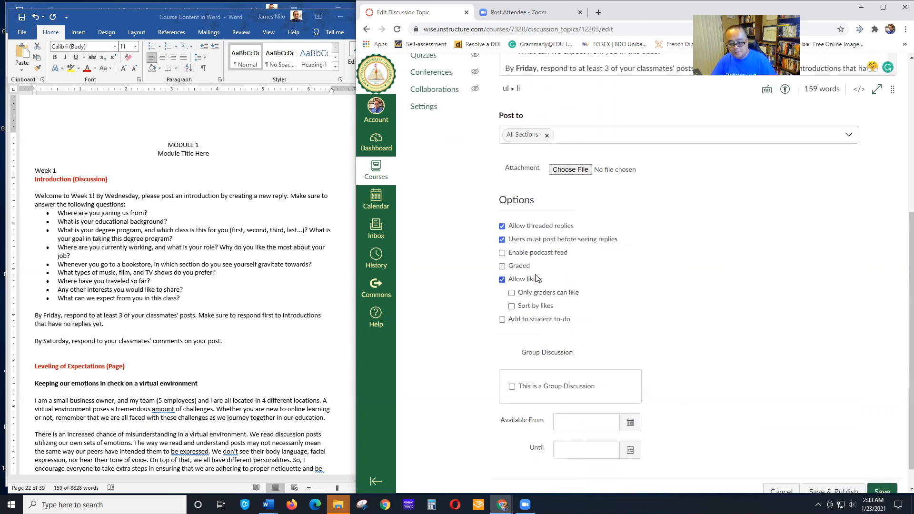
# Review the discussion's text and options, and look at the date pickers for its Available From and Until dates
pyautogui.scroll(4, 607, 350)
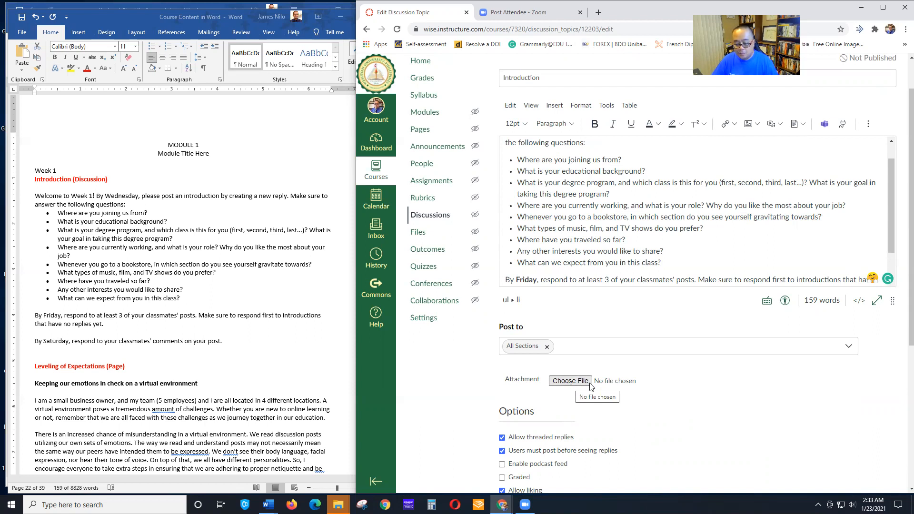
pyautogui.scroll(-5, 618, 386)
pyautogui.scroll(5, 692, 375)
pyautogui.scroll(-5, 695, 370)
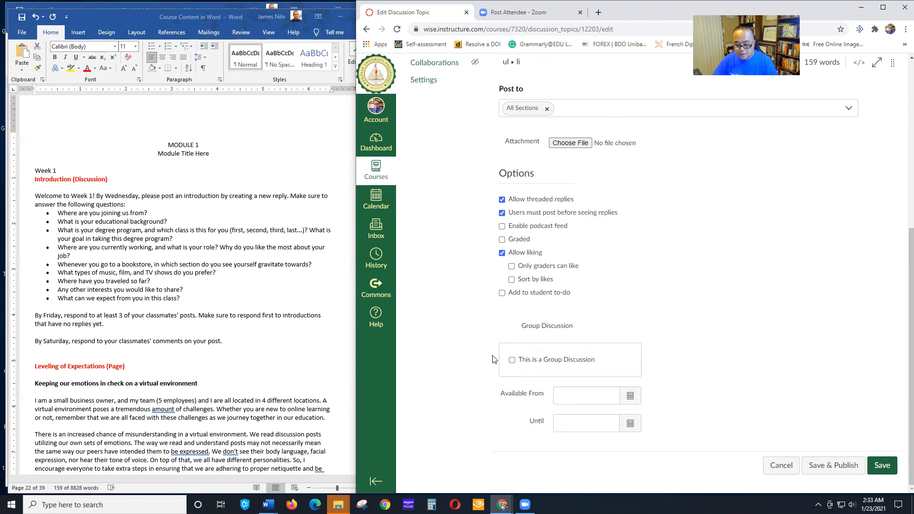
pyautogui.click(628, 398)
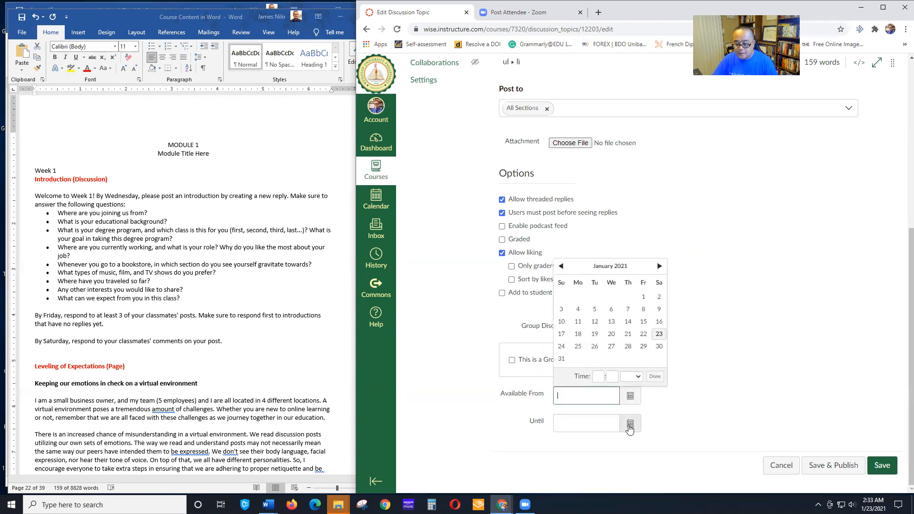
pyautogui.click(629, 424)
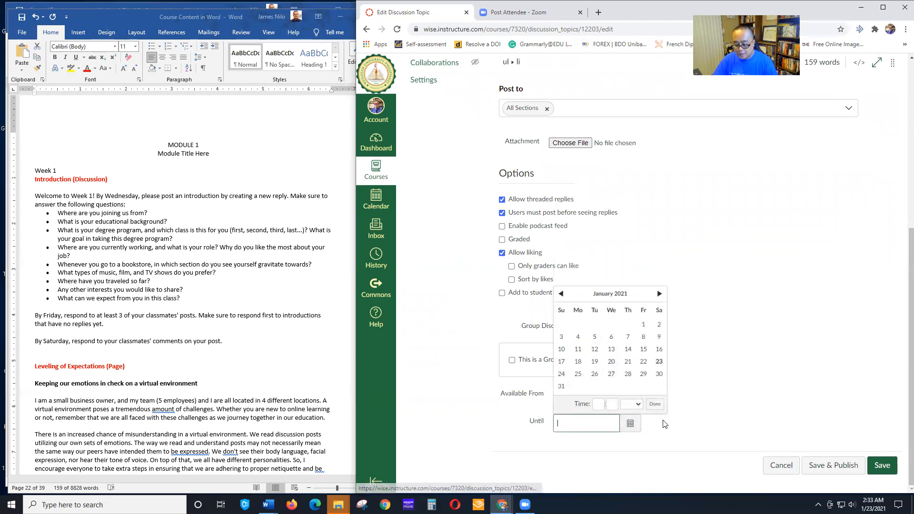
pyautogui.click(673, 438)
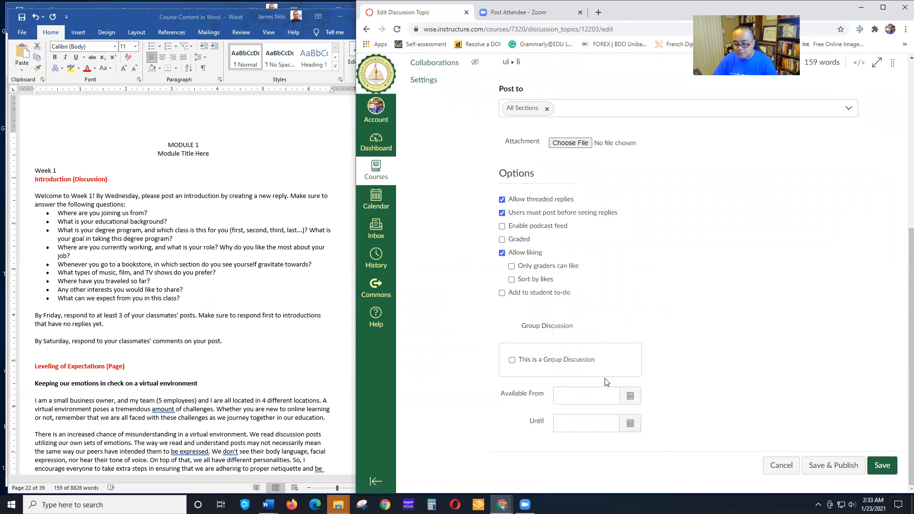
# Save the Introduction discussion without publishing it, and go to the course's modules list
pyautogui.click(883, 466)
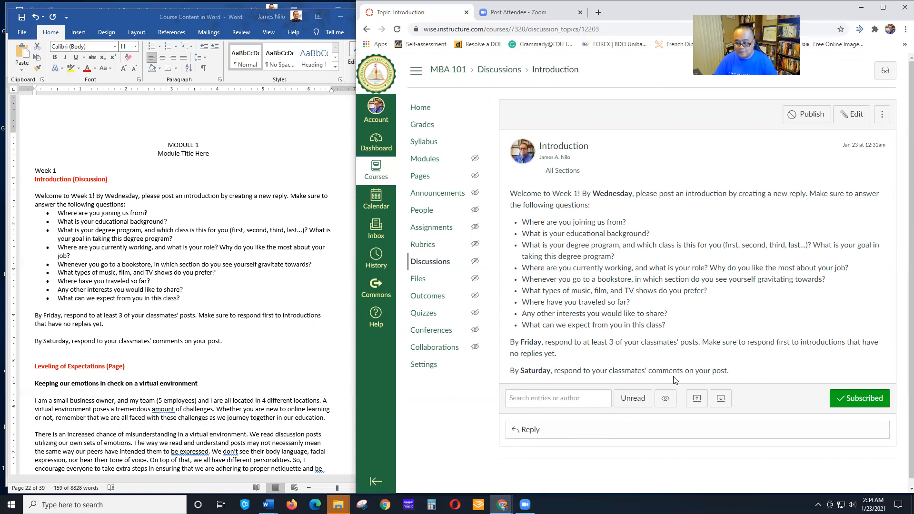
pyautogui.scroll(-4, 182, 282)
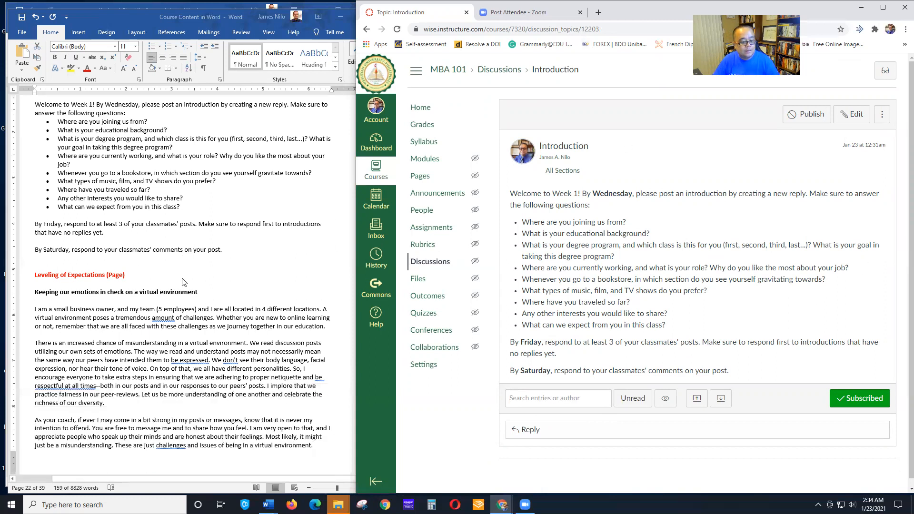
pyautogui.click(429, 159)
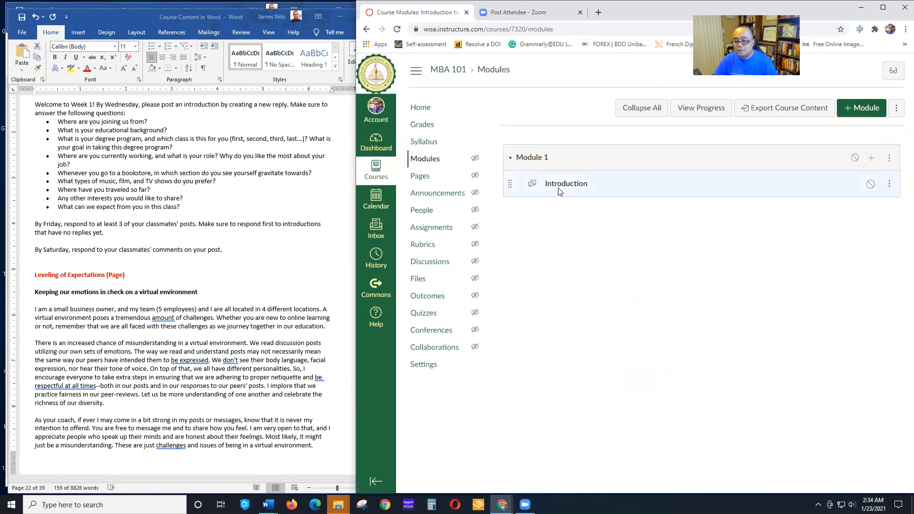
# Add a new page named "Leveling of Expectations" to Module 1 with an indentation of 1 level
pyautogui.scroll(-4, 108, 213)
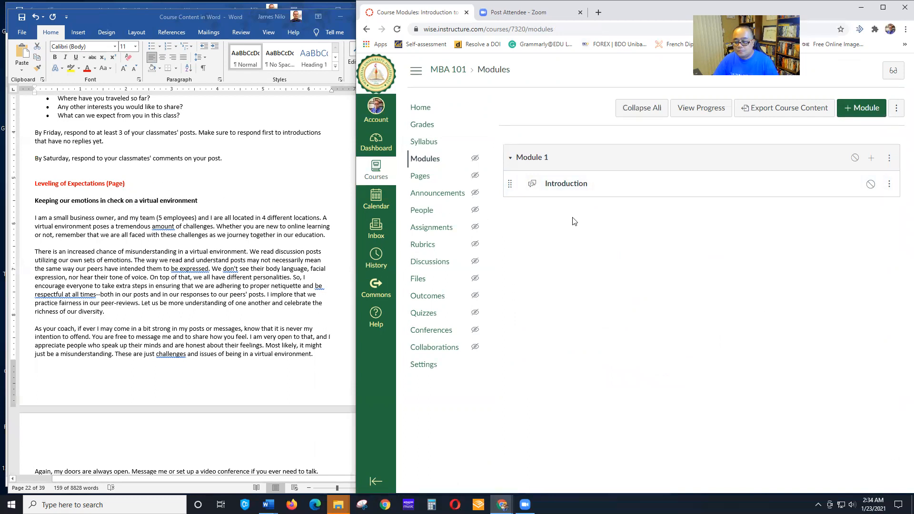
pyautogui.click(872, 158)
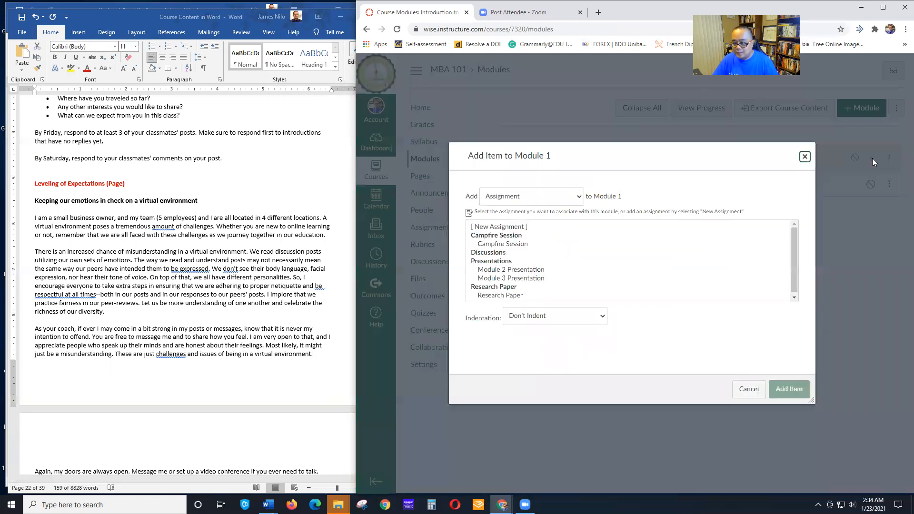
pyautogui.click(520, 197)
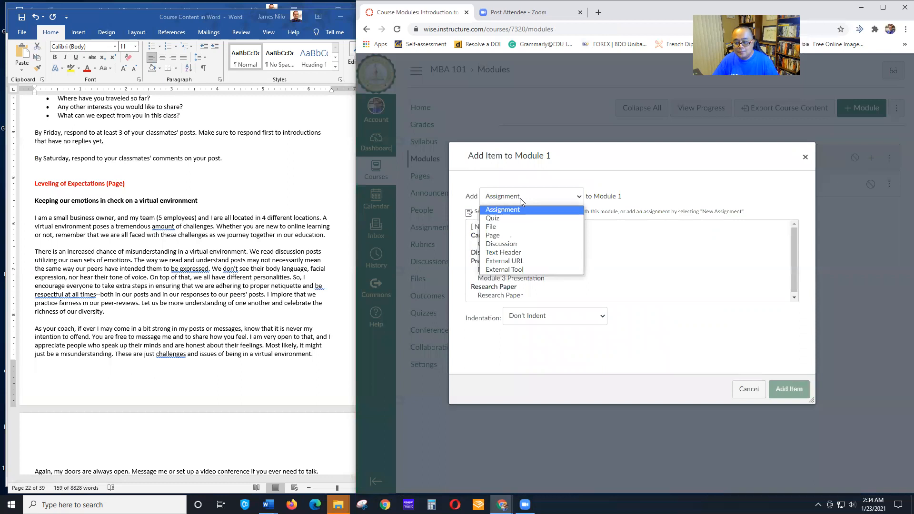
pyautogui.click(500, 236)
pyautogui.click(501, 228)
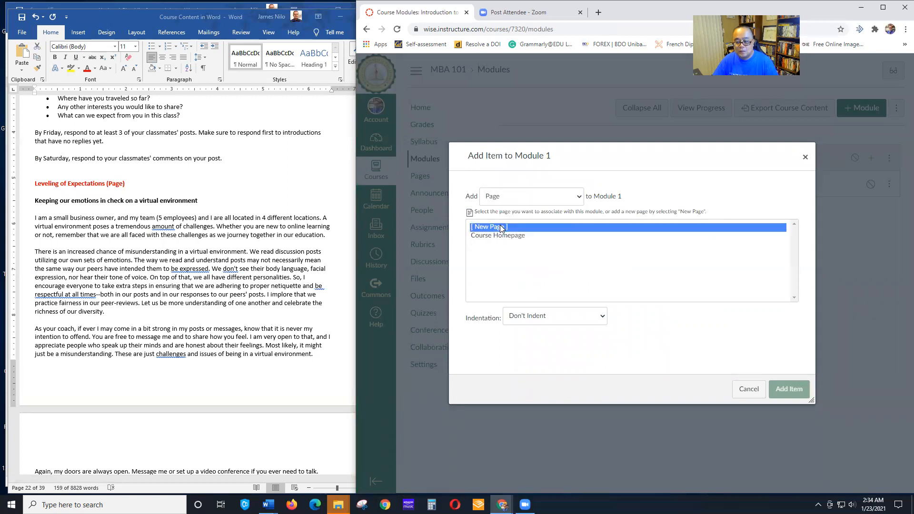
pyautogui.click(523, 320)
pyautogui.write('Leveling of Expe')
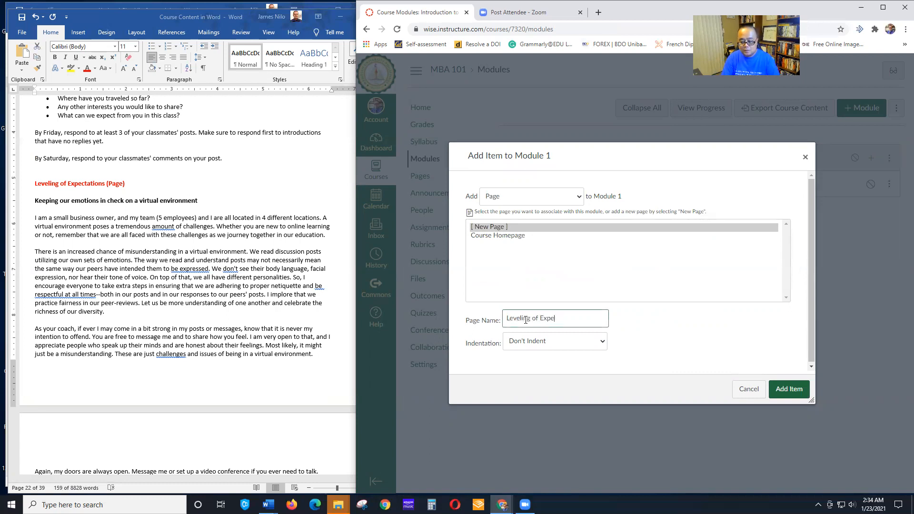
pyautogui.write('ctations')
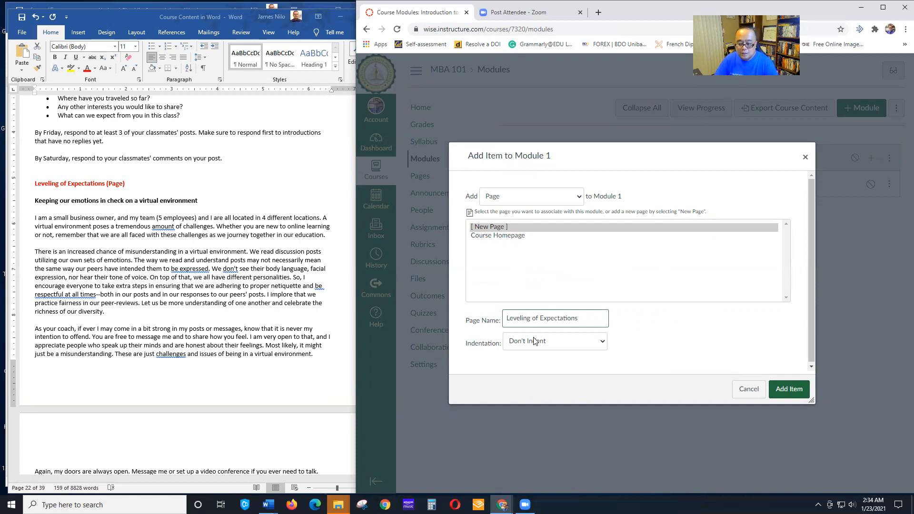
pyautogui.click(531, 341)
pyautogui.click(534, 363)
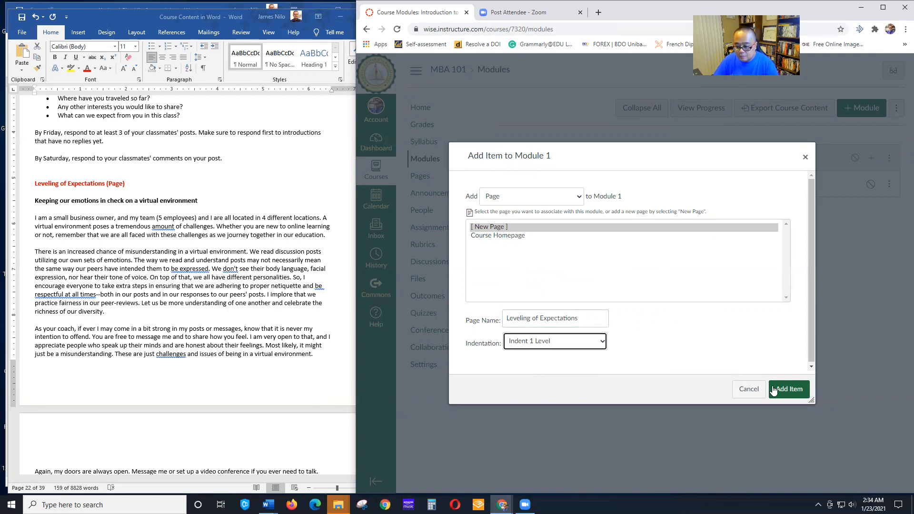
pyautogui.click(790, 389)
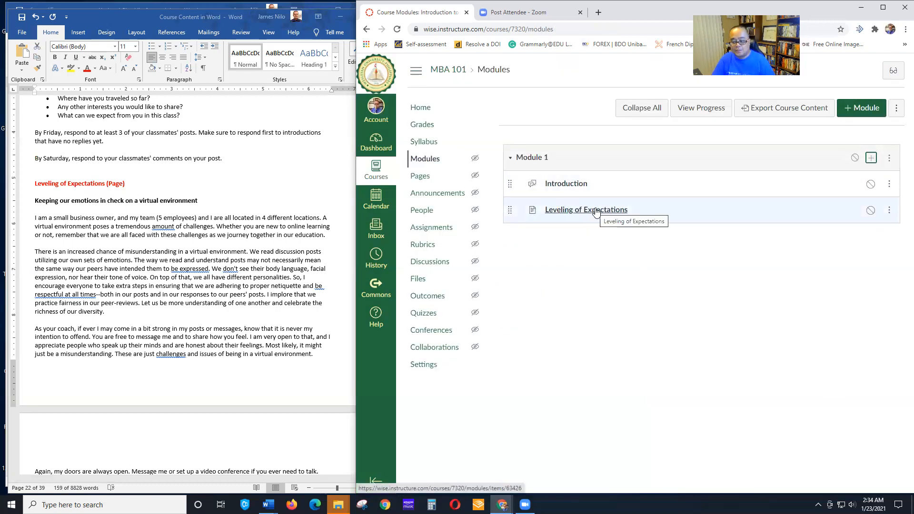
# Edit the Leveling of Expectations page and paste in its text from the Word document, from the "Keeping our emotions" heading through "Again, my doors are always open"
pyautogui.click(596, 211)
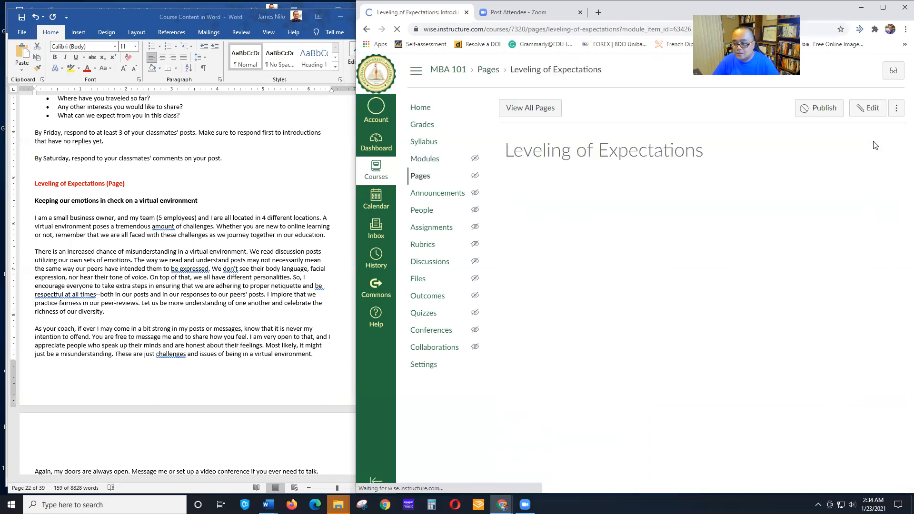
pyautogui.click(859, 110)
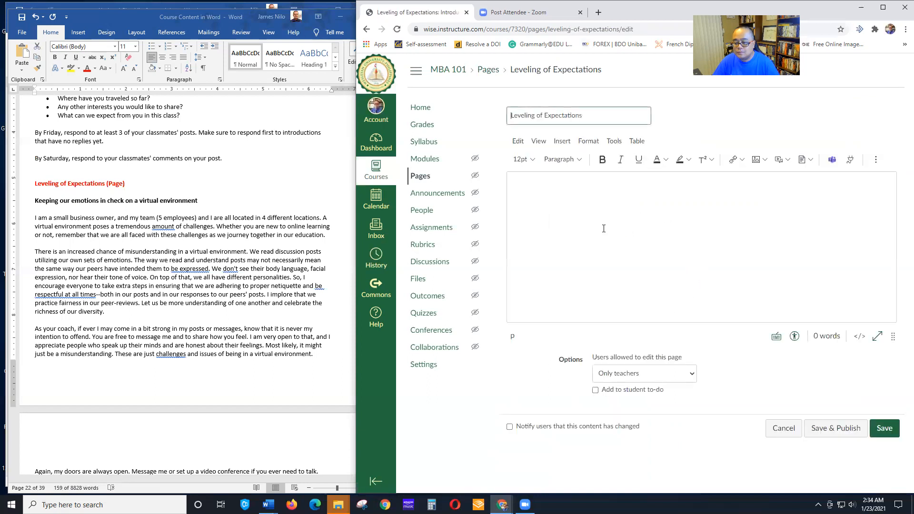
pyautogui.click(129, 244)
pyautogui.scroll(-2, 129, 244)
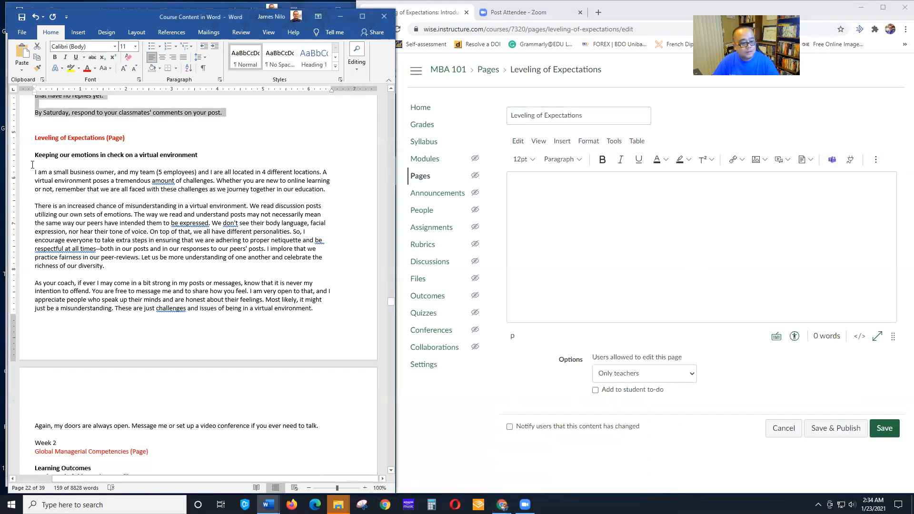
pyautogui.doubleClick(37, 175)
pyautogui.click(63, 214)
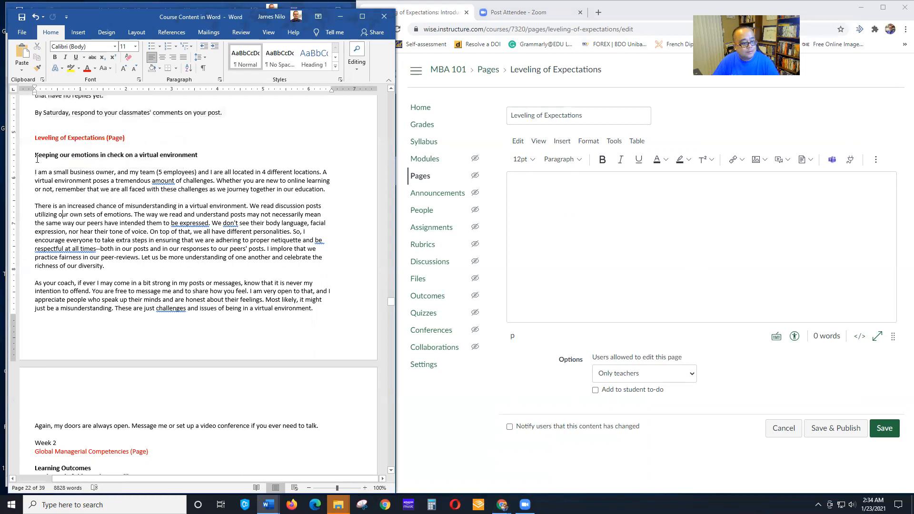
pyautogui.moveTo(35, 155); pyautogui.dragTo(326, 428)
pyautogui.hotkey('ctrl', 'c')
pyautogui.click(664, 290)
pyautogui.hotkey('ctrl', 'v')
# Accept the Grammarly corrections, changing "on a virtual environment" to "in" in the heading and removing "to" before "share how you feel"
pyautogui.scroll(3, 531, 202)
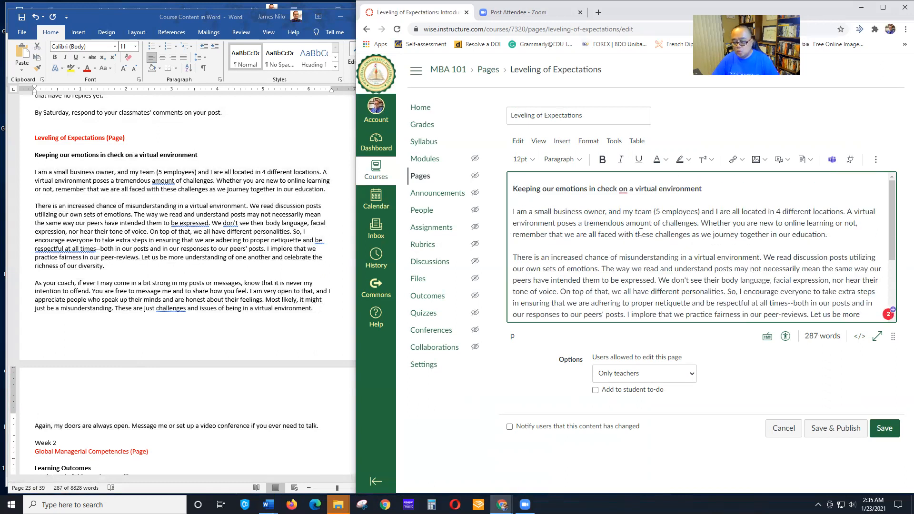
pyautogui.click(623, 189)
pyautogui.click(624, 209)
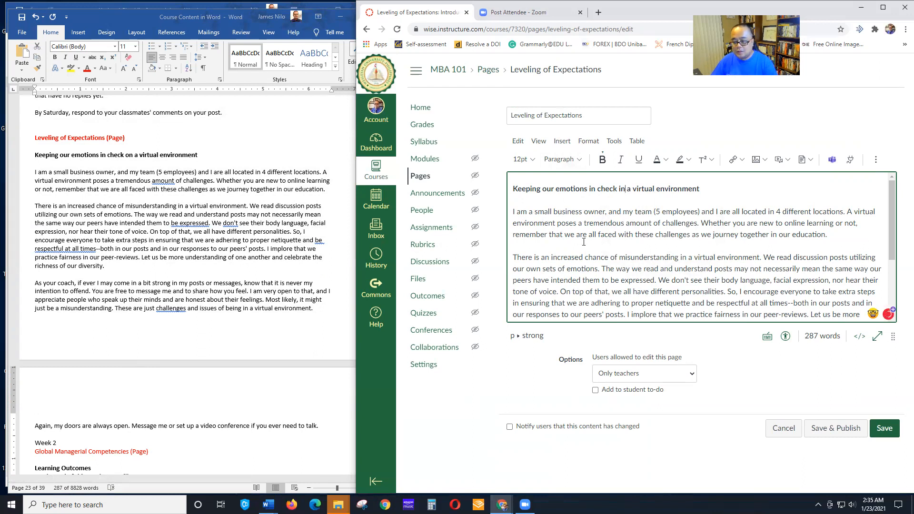
pyautogui.scroll(-1, 583, 242)
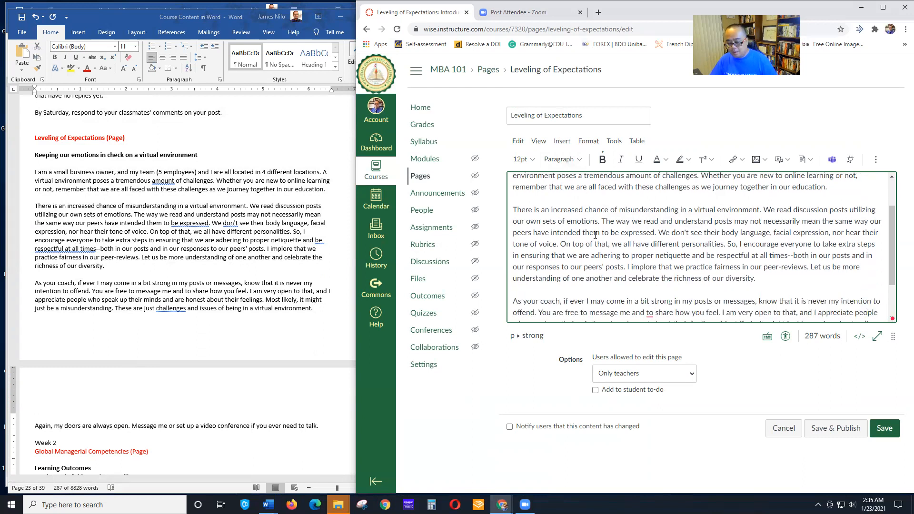
pyautogui.scroll(-1, 648, 271)
pyautogui.moveTo(649, 267)
pyautogui.click(653, 288)
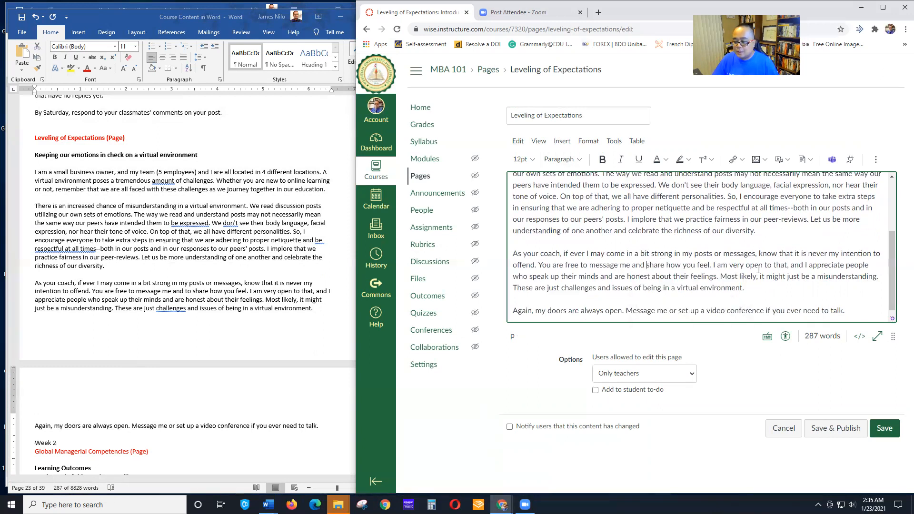
# Read through the page text from the heading to the closing paragraph
pyautogui.scroll(1, 756, 268)
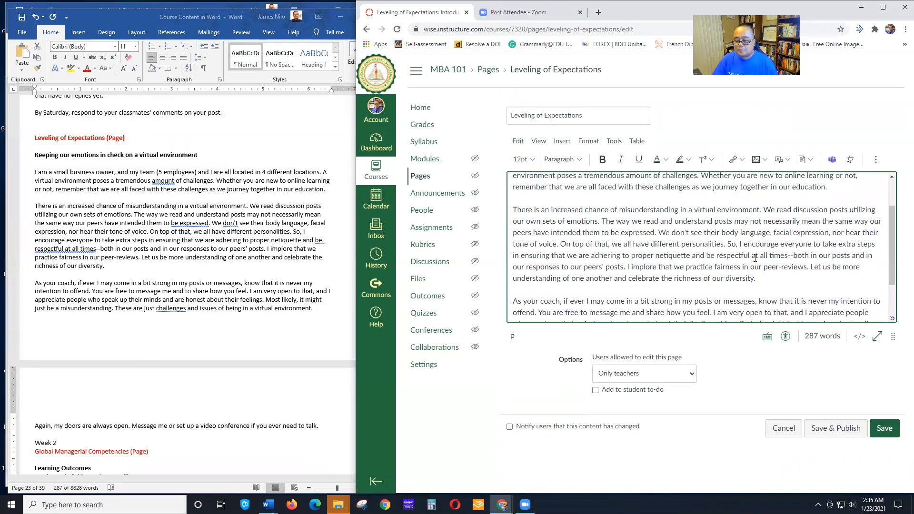
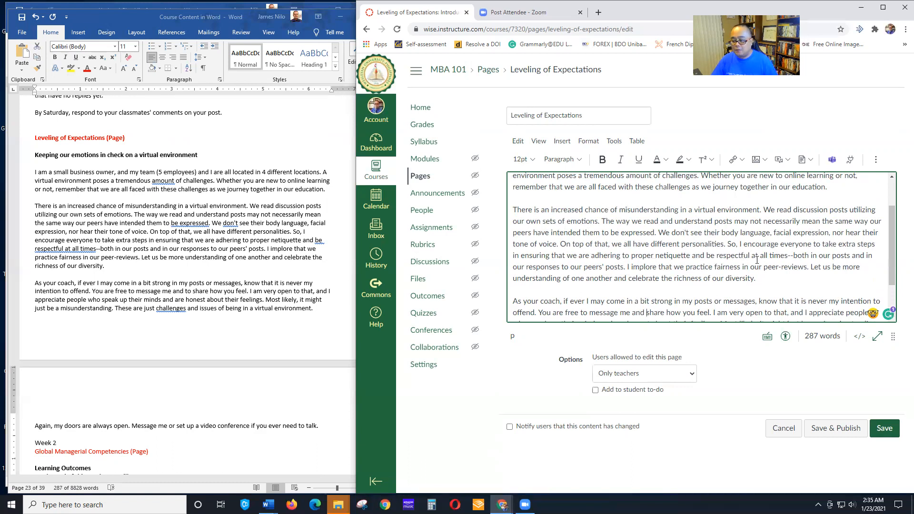
pyautogui.scroll(-1, 774, 258)
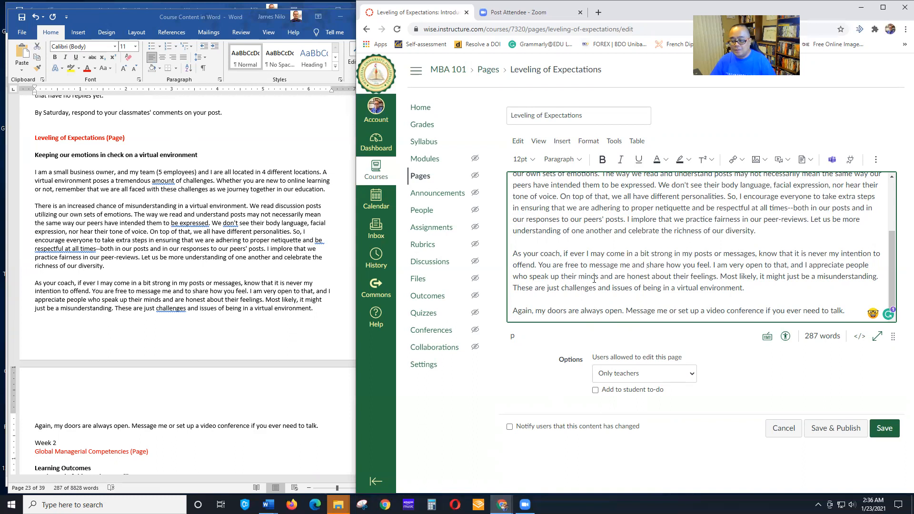
pyautogui.scroll(-1, 698, 270)
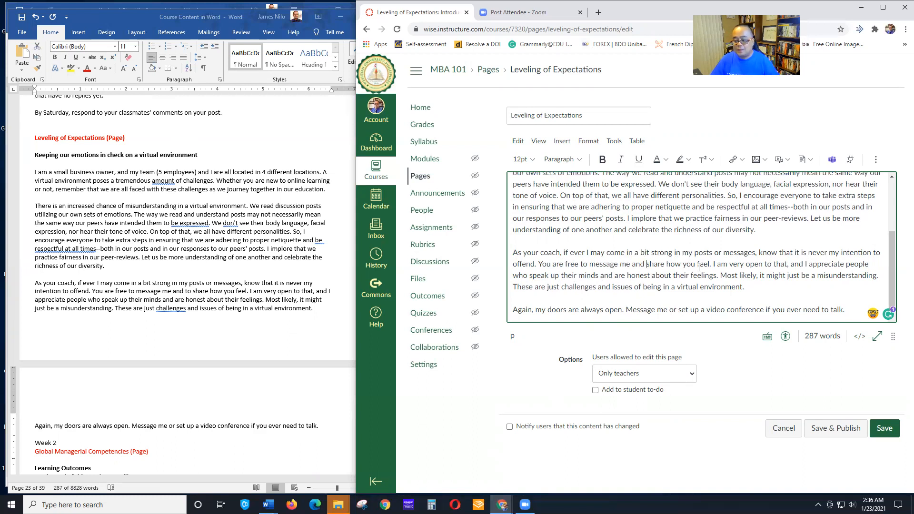
pyautogui.scroll(2, 718, 285)
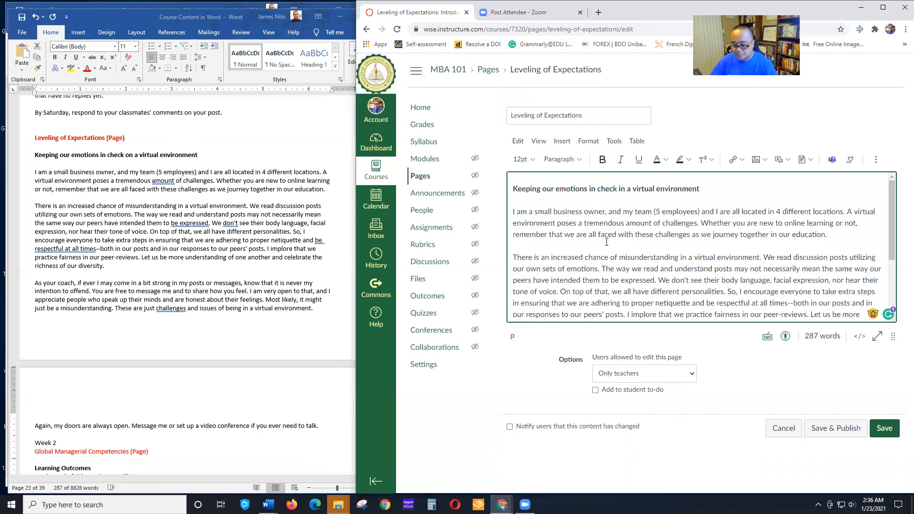
pyautogui.scroll(-3, 633, 246)
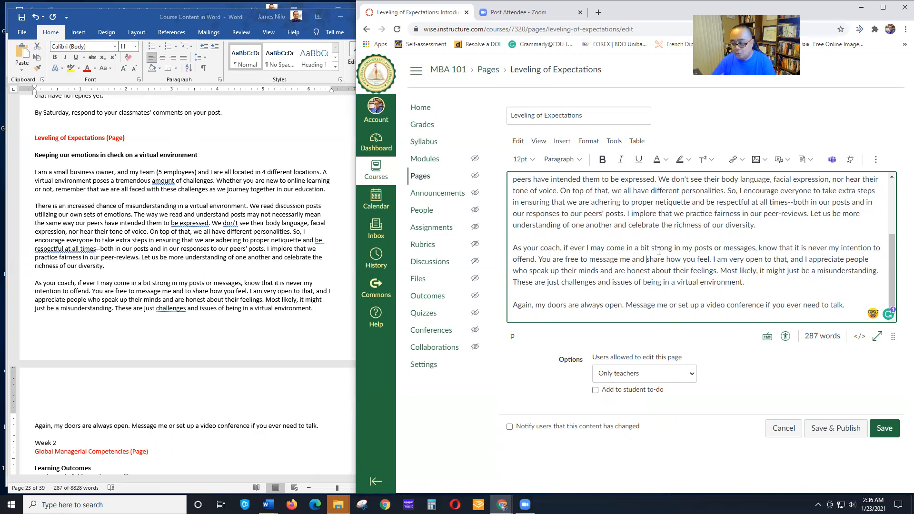
pyautogui.scroll(3, 696, 268)
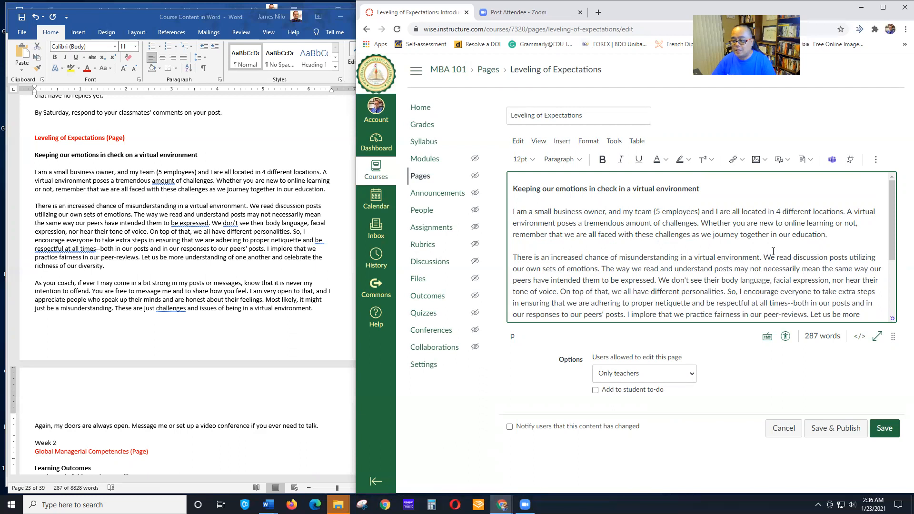
# Save the Leveling of Expectations page, find the Week 2 section in the Word document, and return to the course's module list
pyautogui.click(884, 428)
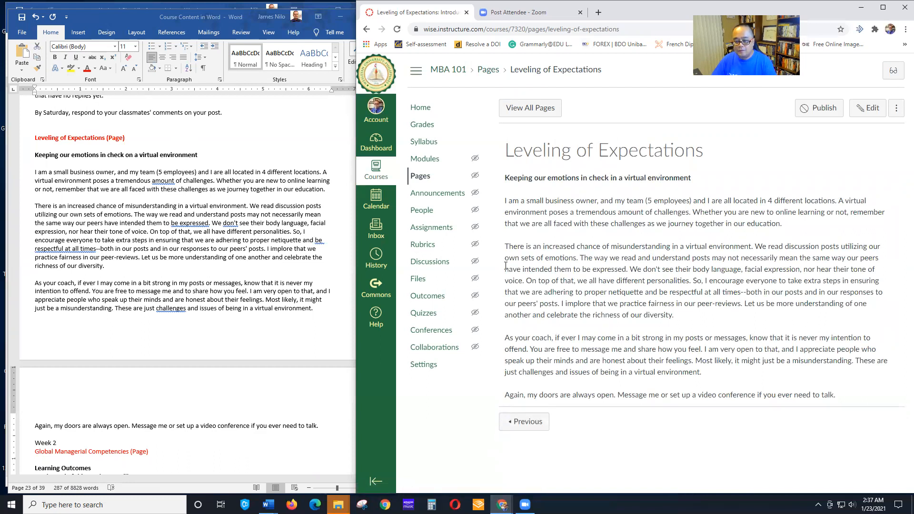
pyautogui.scroll(-6, 254, 260)
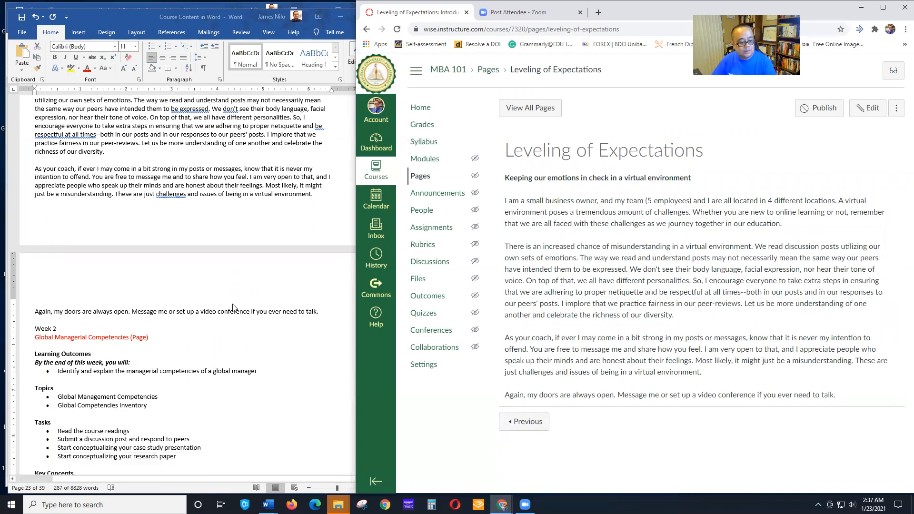
pyautogui.scroll(-3, 148, 292)
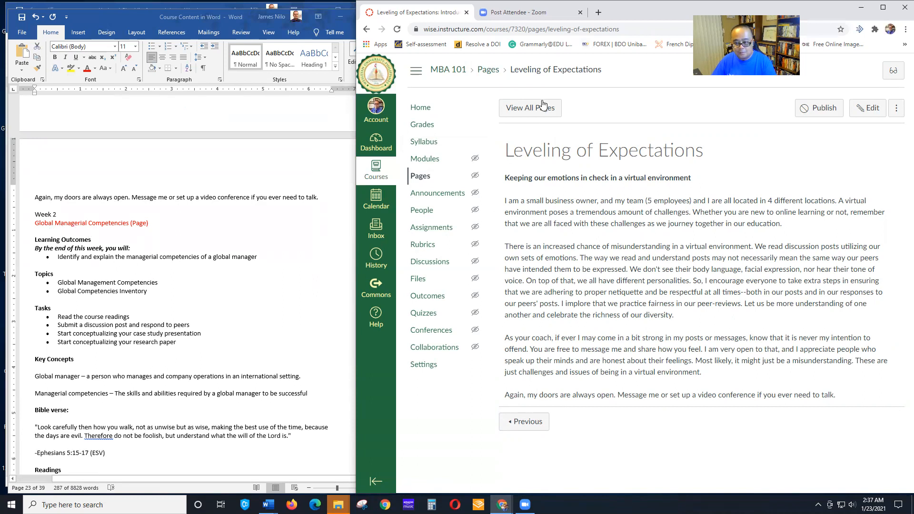
pyautogui.click(425, 160)
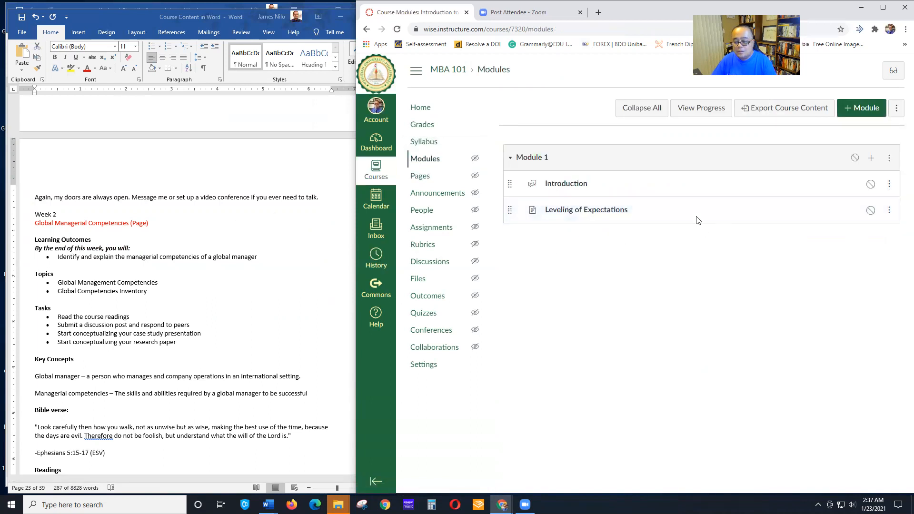
# Add a new page named "Global Managerial Competencies" to Module 1 with an indentation of 1 level
pyautogui.click(870, 160)
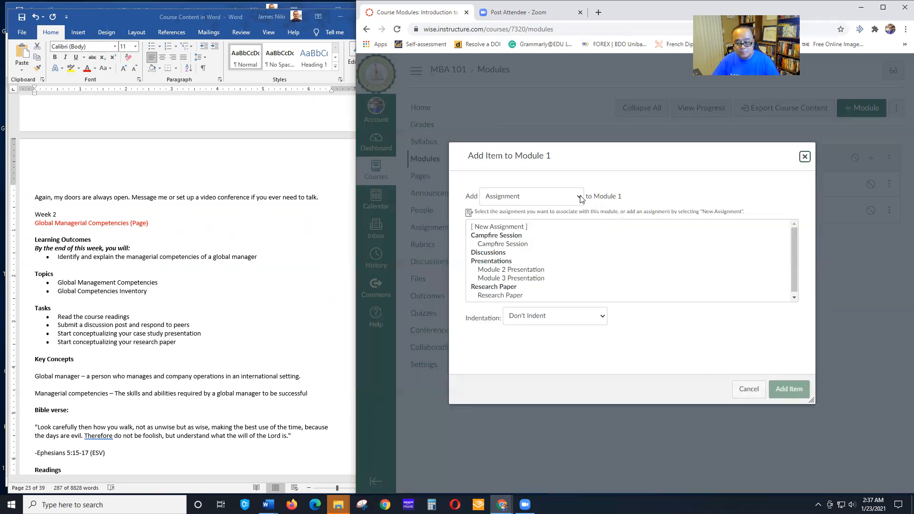
pyautogui.click(532, 196)
pyautogui.click(515, 235)
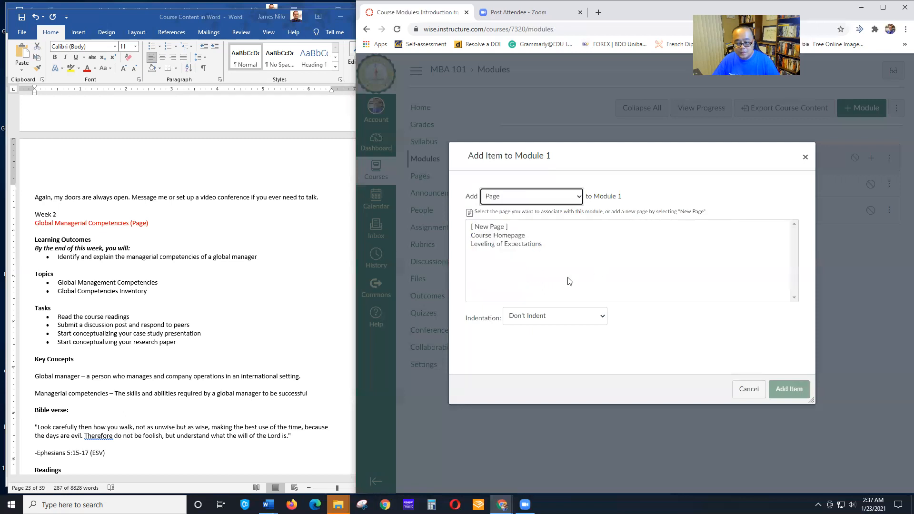
pyautogui.click(499, 228)
pyautogui.click(514, 315)
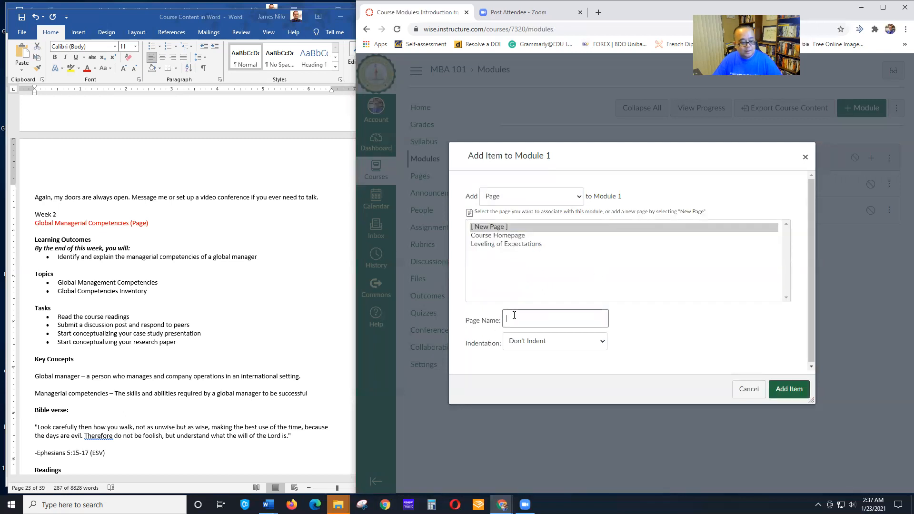
pyautogui.write('Global Managerial Competencies')
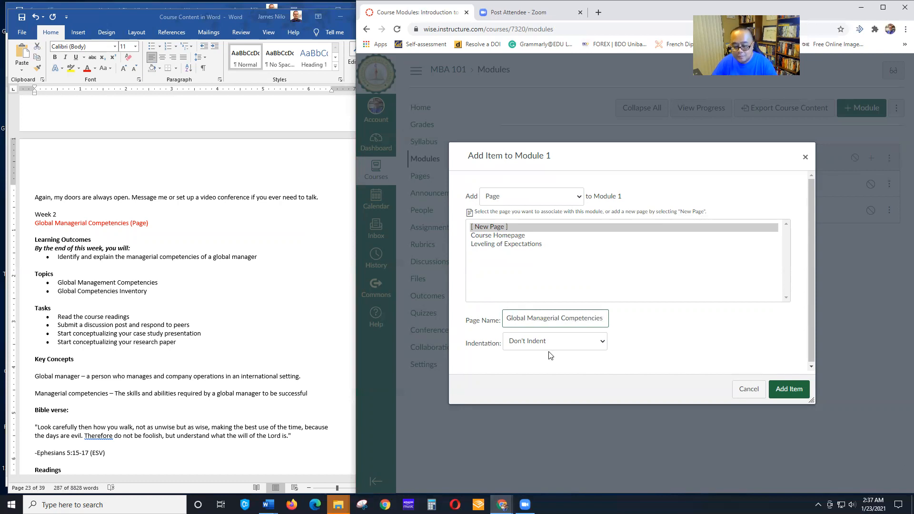
pyautogui.click(599, 341)
pyautogui.click(586, 363)
pyautogui.click(693, 327)
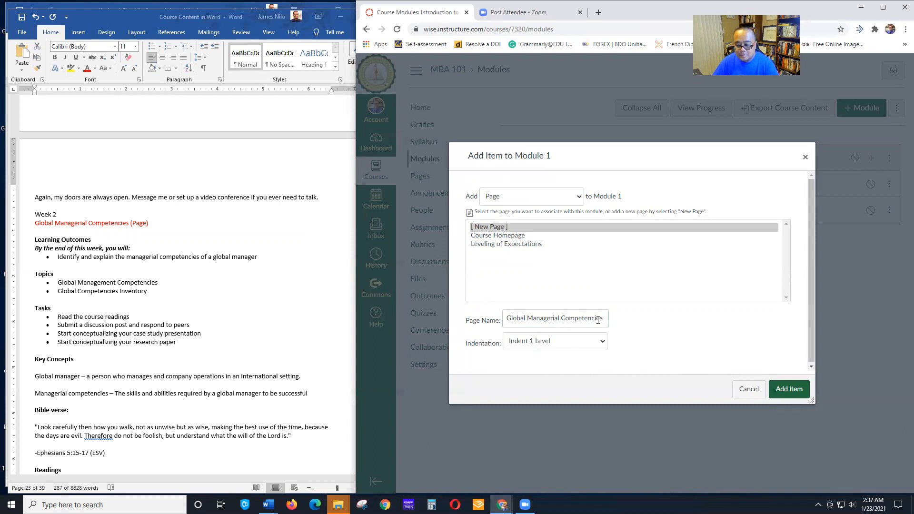
pyautogui.click(788, 389)
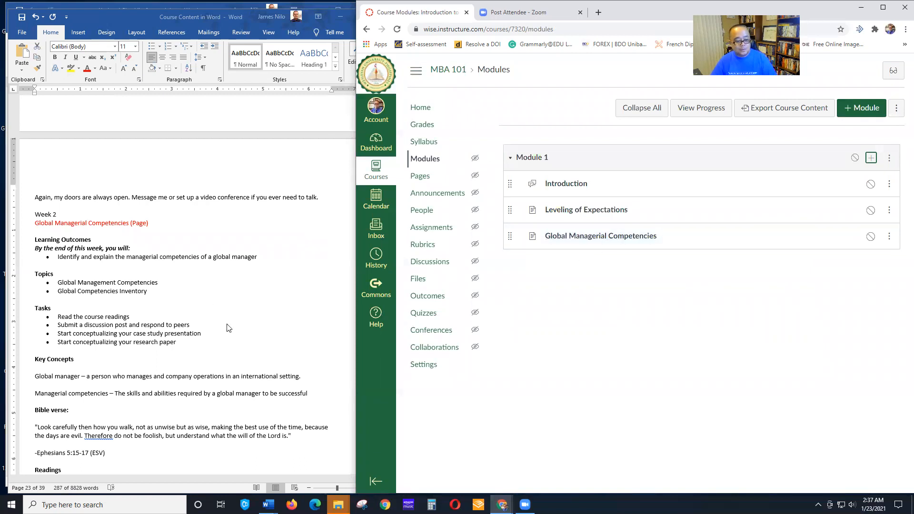
# Open the Global Managerial Competencies page from Module 1 for editing
pyautogui.scroll(-2, 228, 327)
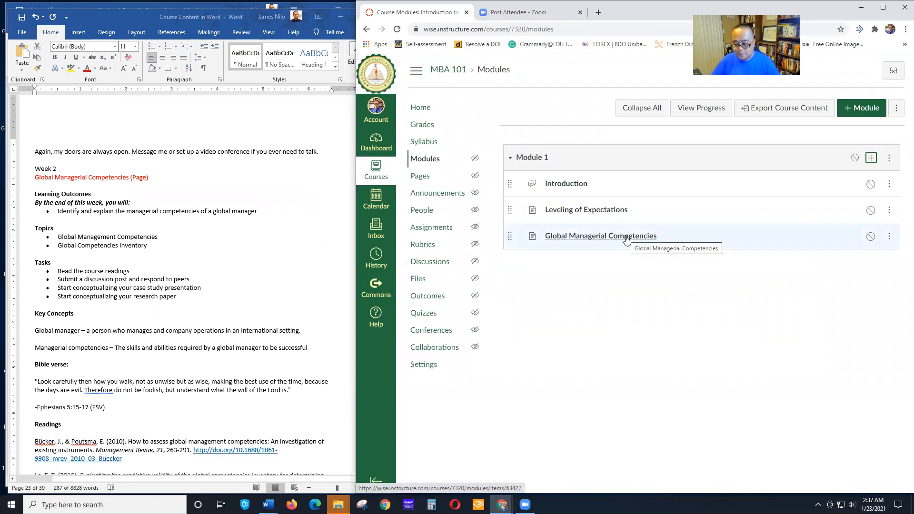
pyautogui.click(602, 238)
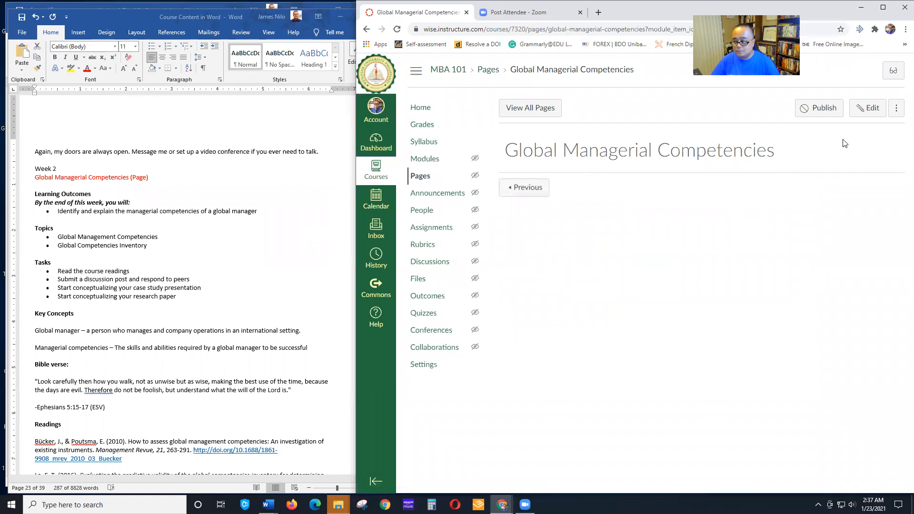
pyautogui.click(867, 109)
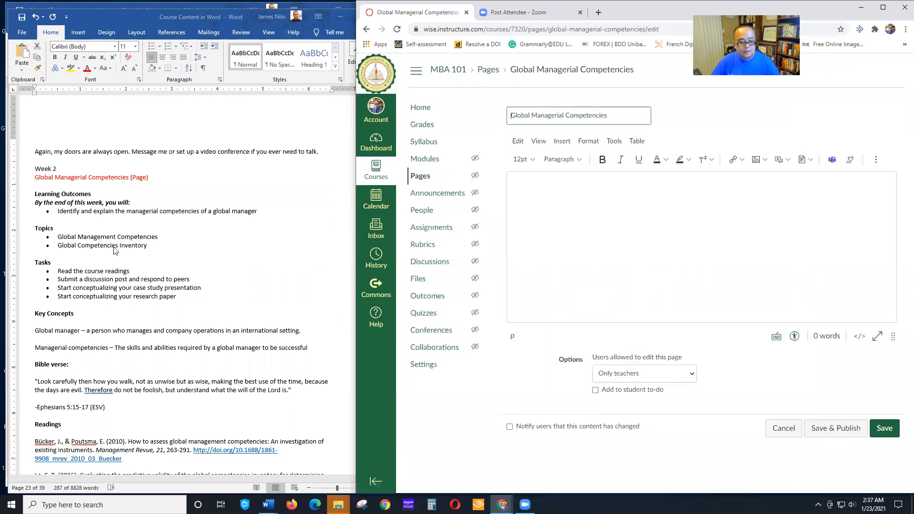
# Copy the Week 2 text from "Learning Outcomes" through the last "Readings" reference in the Word document and paste it into the page body
pyautogui.click(340, 16)
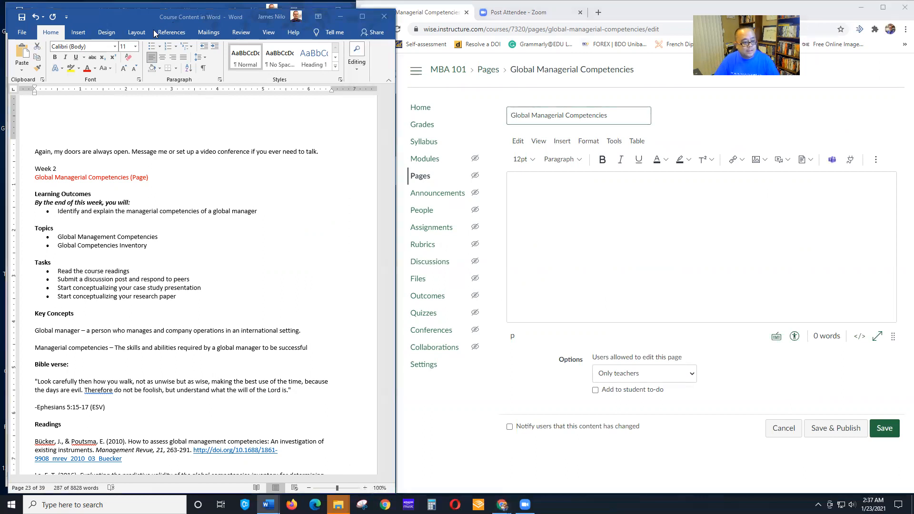
pyautogui.scroll(-1, 278, 213)
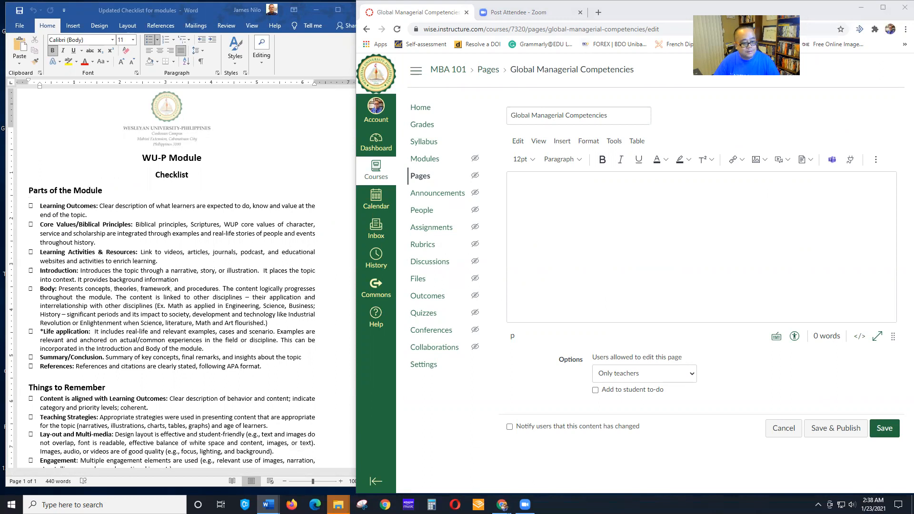
pyautogui.hotkey('alt', 'Tab')
pyautogui.click(622, 235)
pyautogui.click(59, 209)
pyautogui.moveTo(29, 193); pyautogui.dragTo(149, 313)
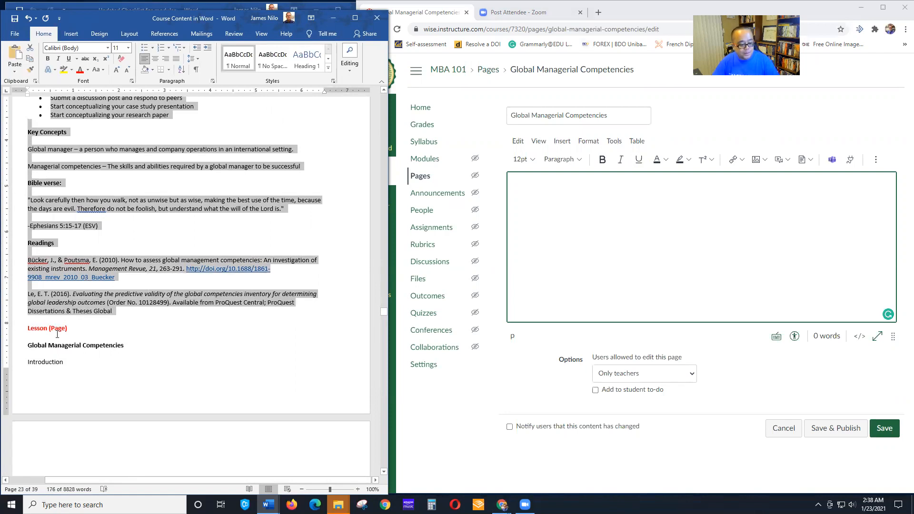
pyautogui.scroll(5, 141, 298)
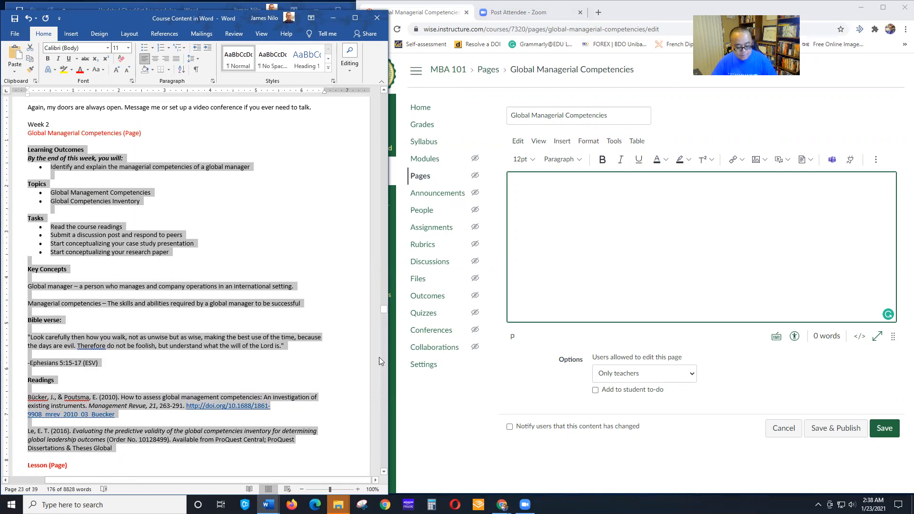
pyautogui.click(588, 246)
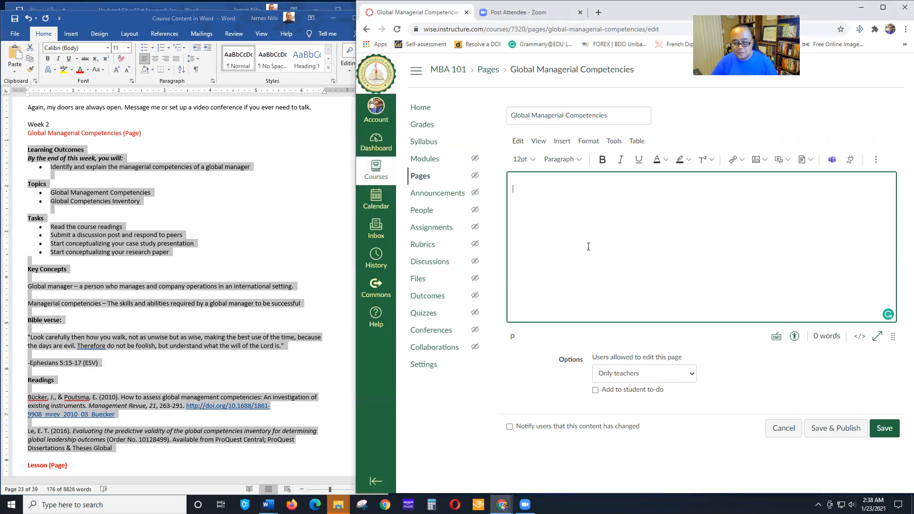
pyautogui.hotkey('ctrl', 'v')
pyautogui.scroll(5, 624, 253)
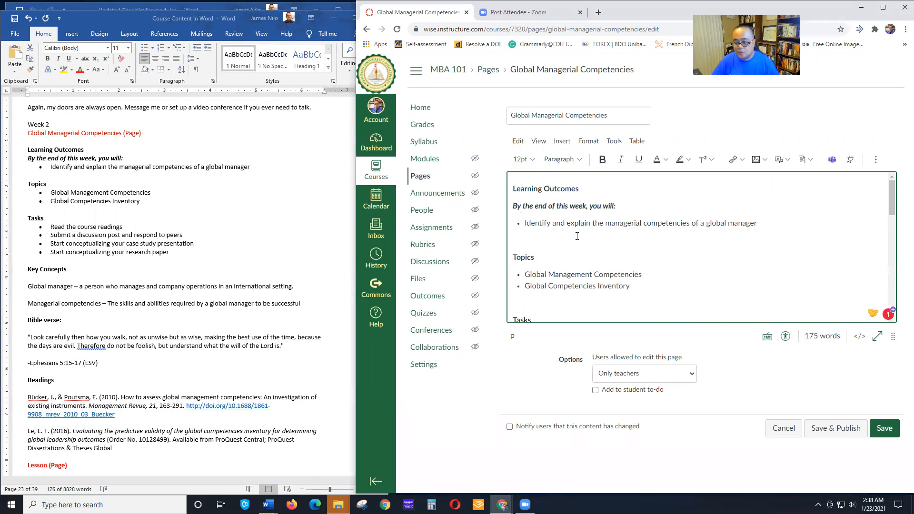
# Delete the blank lines above the "Topics" and "Tasks" headings in the page body
pyautogui.press('Delete')
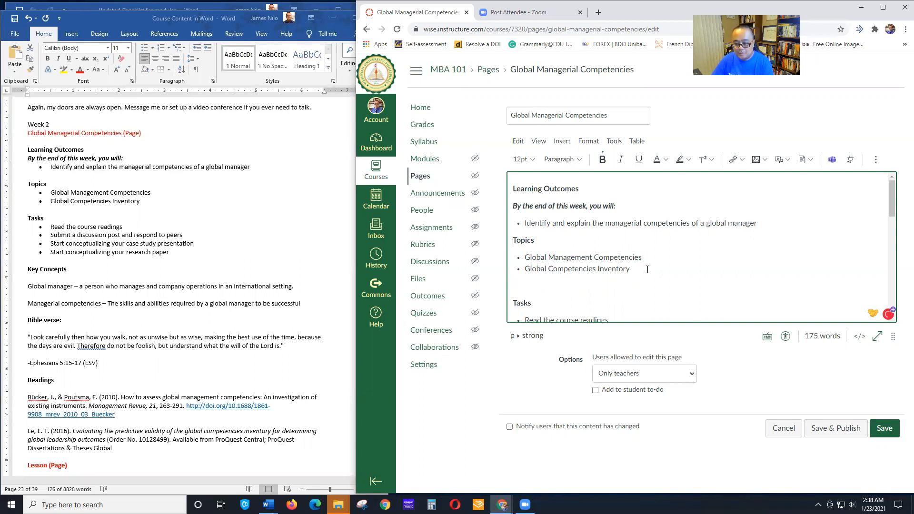
pyautogui.scroll(-1, 579, 282)
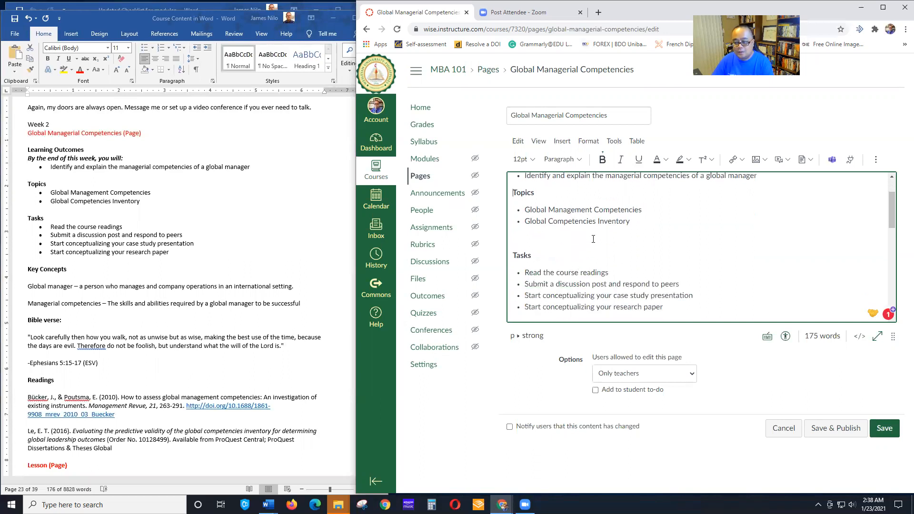
pyautogui.click(515, 241)
pyautogui.press('Delete')
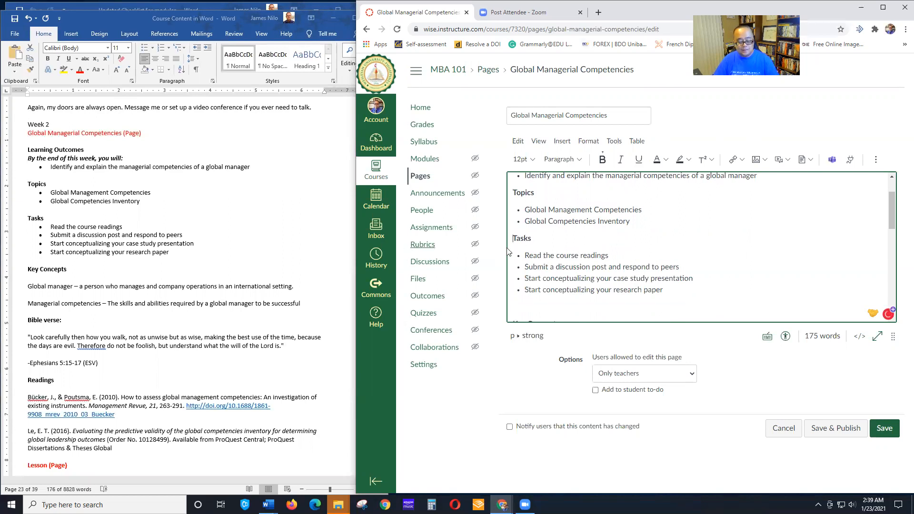
pyautogui.click(199, 17)
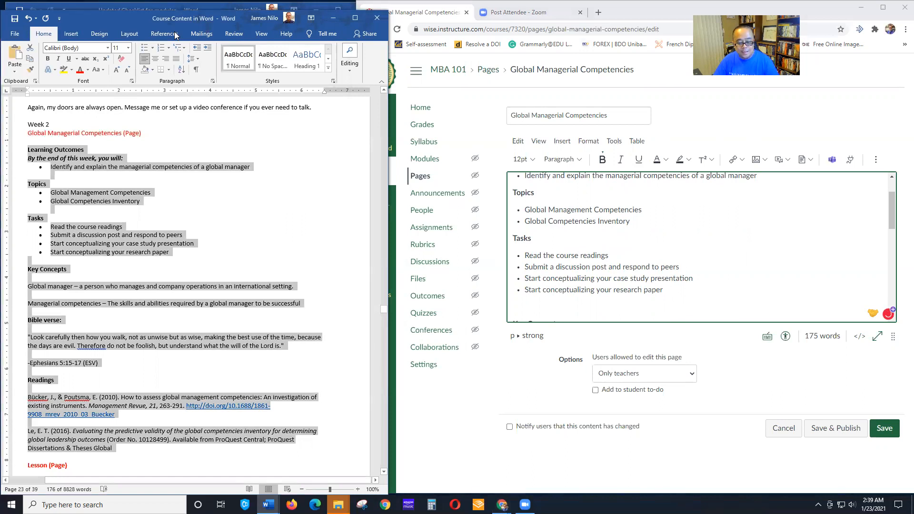
pyautogui.moveTo(176, 36); pyautogui.dragTo(175, 33)
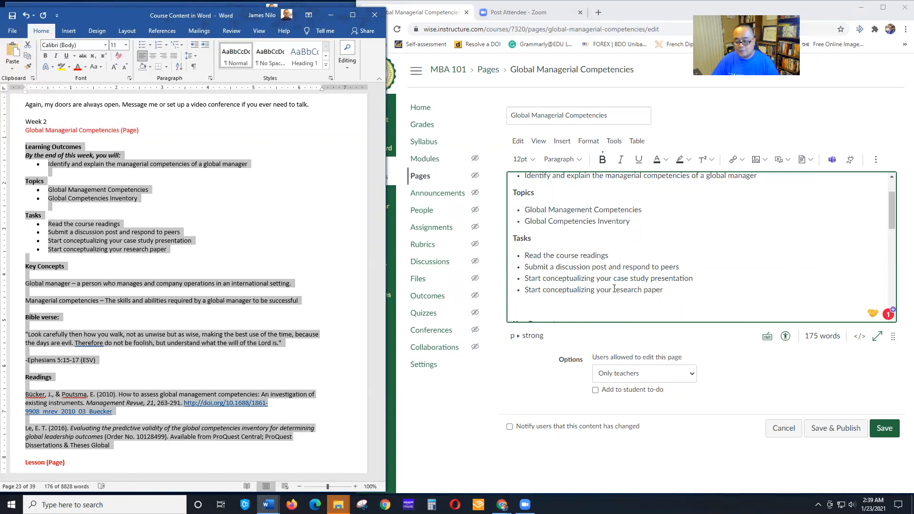
# Remove the blank lines above and below the "Key Concepts" heading and between the "Global manager" and "Managerial competencies" definitions
pyautogui.scroll(-2, 605, 271)
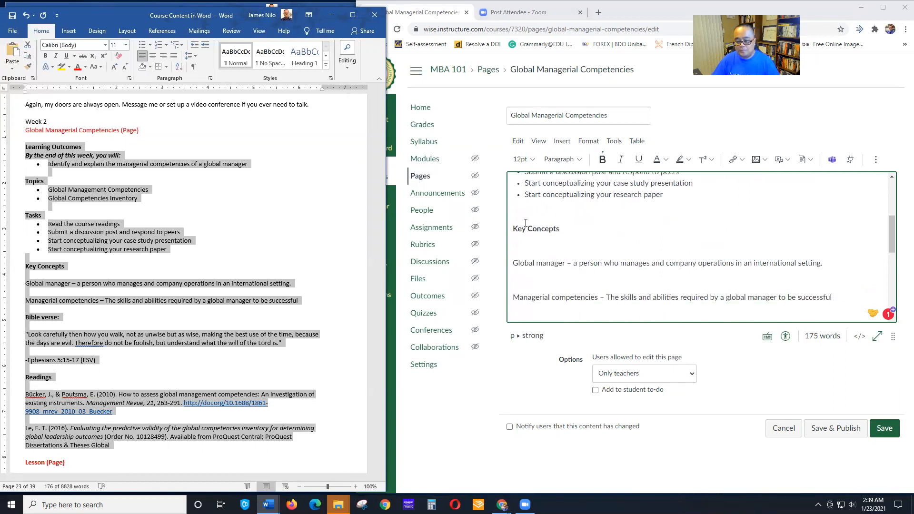
pyautogui.click(526, 223)
pyautogui.click(523, 247)
pyautogui.press('Delete')
pyautogui.click(519, 260)
pyautogui.press('Delete')
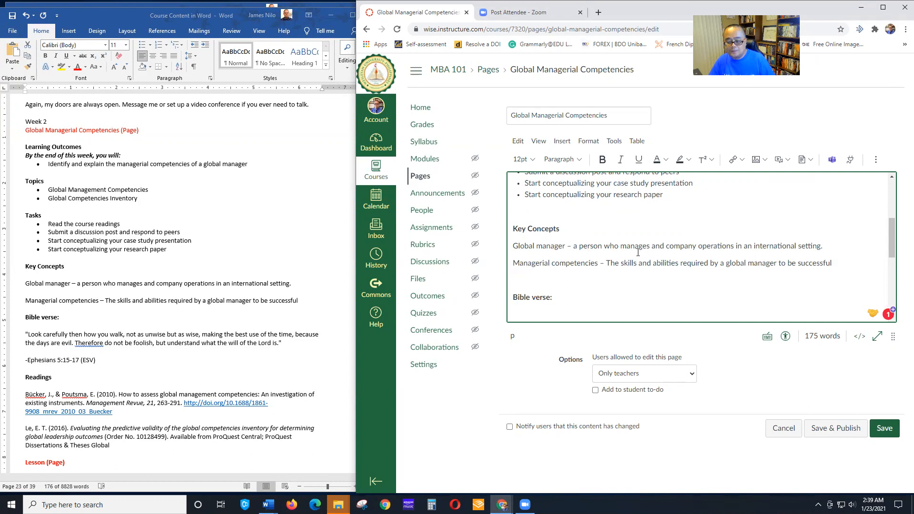
pyautogui.scroll(1, 603, 252)
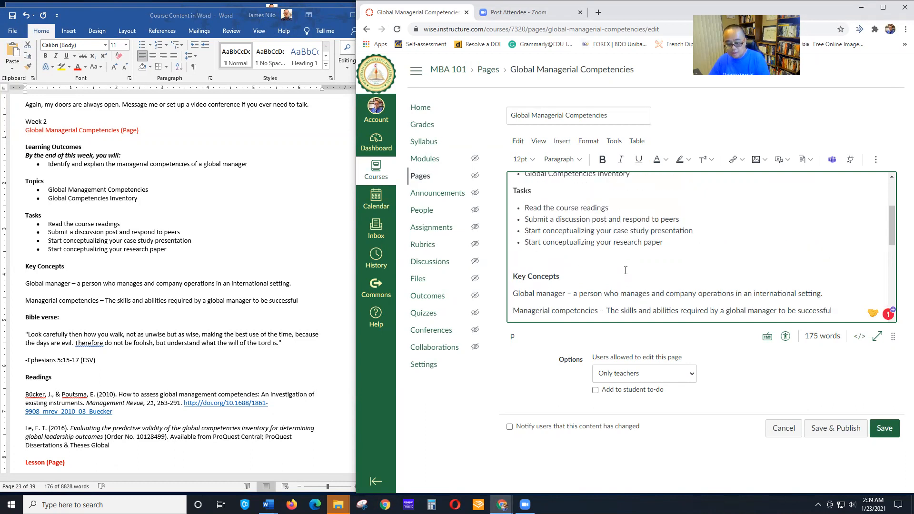
pyautogui.press('Delete')
pyautogui.scroll(-3, 527, 247)
pyautogui.scroll(3, 558, 239)
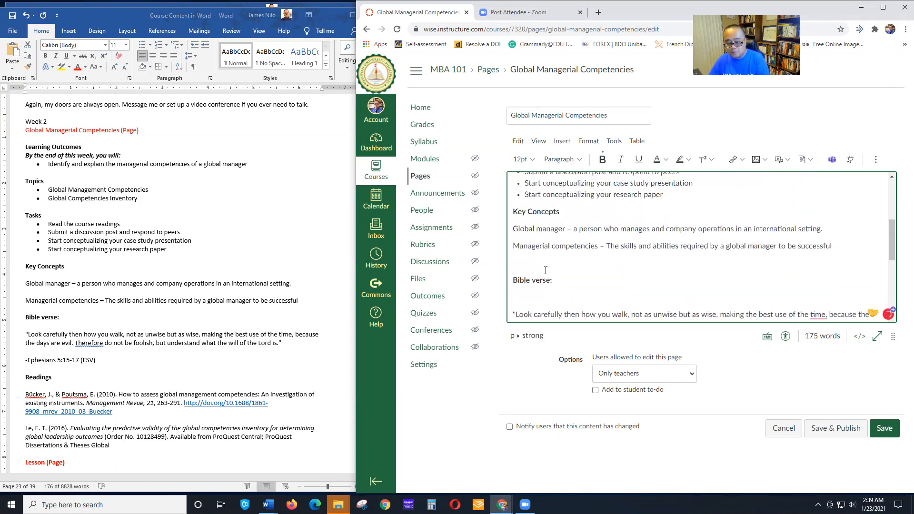
# Remove the blank lines between the "Bible verse:" heading, the quoted verse and the Ephesians 5:15-17 (ESV) citation
pyautogui.click(522, 300)
pyautogui.press('Delete')
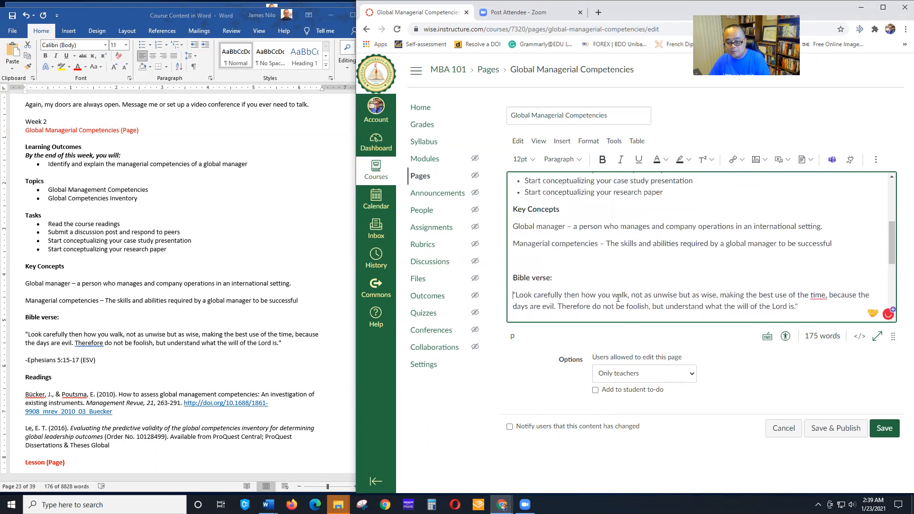
pyautogui.scroll(-3, 527, 286)
pyautogui.scroll(1, 533, 258)
pyautogui.press('Delete')
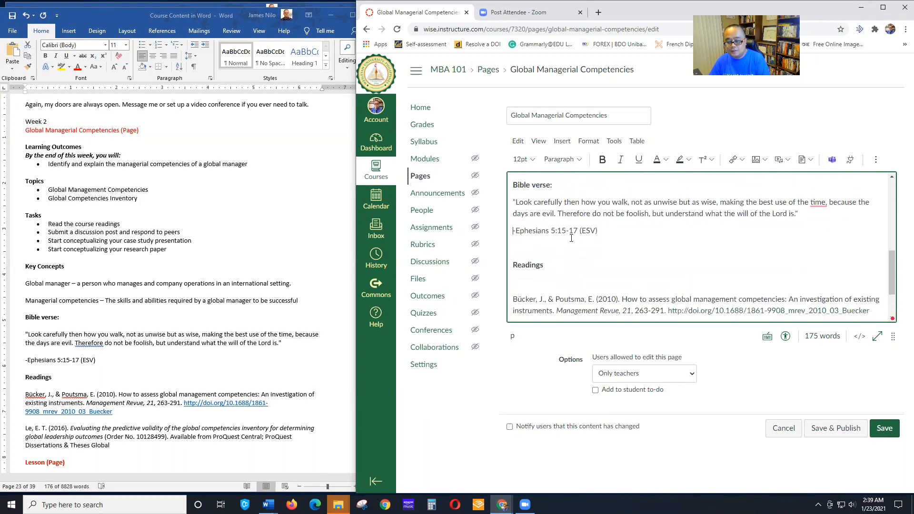
pyautogui.scroll(1, 775, 240)
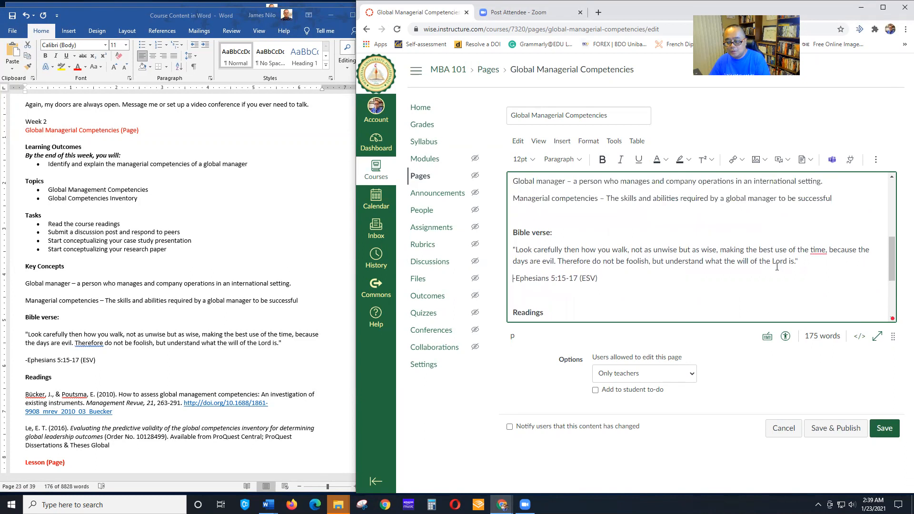
# Remove the blank lines below the "Readings" heading and between the two references
pyautogui.scroll(-3, 569, 224)
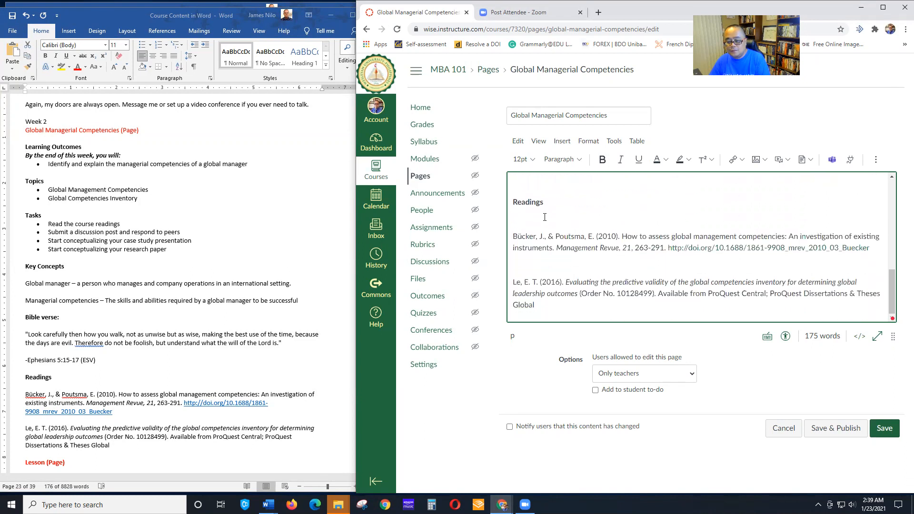
pyautogui.press('Delete')
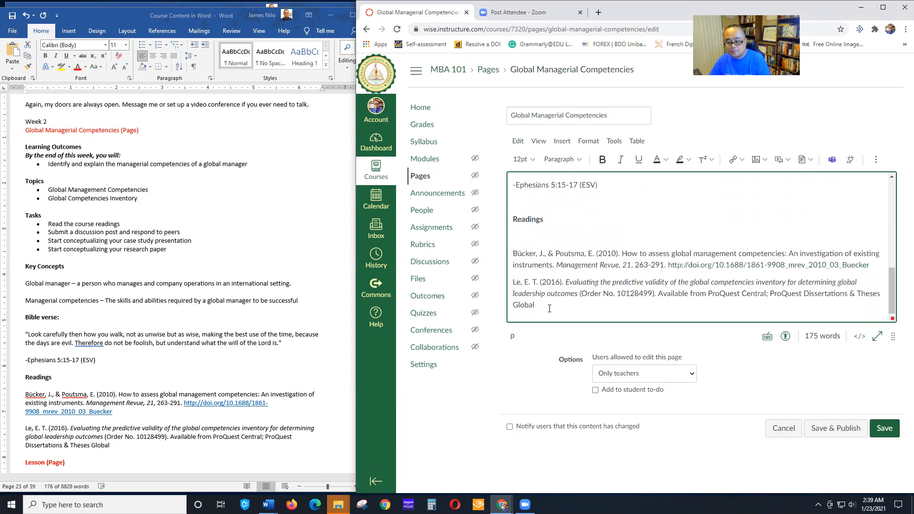
pyautogui.scroll(3, 694, 242)
pyautogui.scroll(-3, 530, 281)
pyautogui.click(532, 243)
pyautogui.press('Delete')
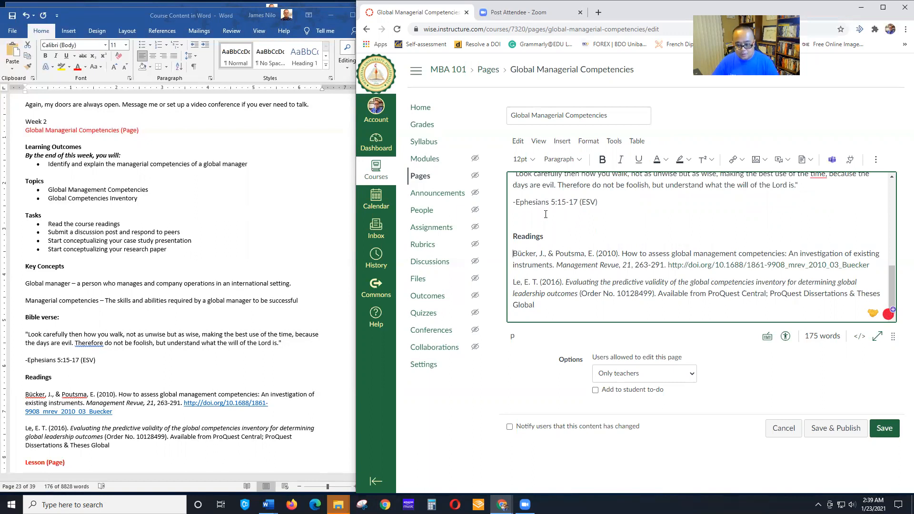
pyautogui.scroll(8, 670, 257)
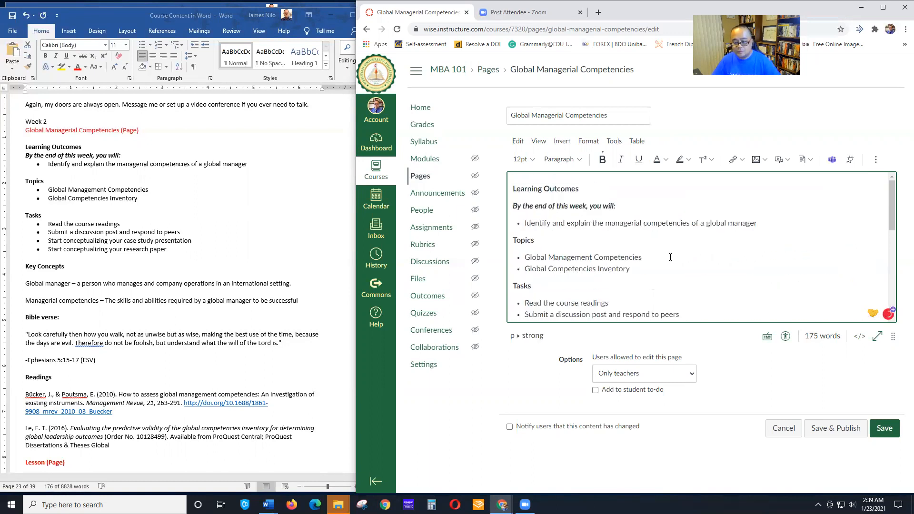
# Format the "Learning Outcomes" line at the beginning of the page body as Heading 3
pyautogui.scroll(-3, 681, 259)
pyautogui.scroll(3, 685, 262)
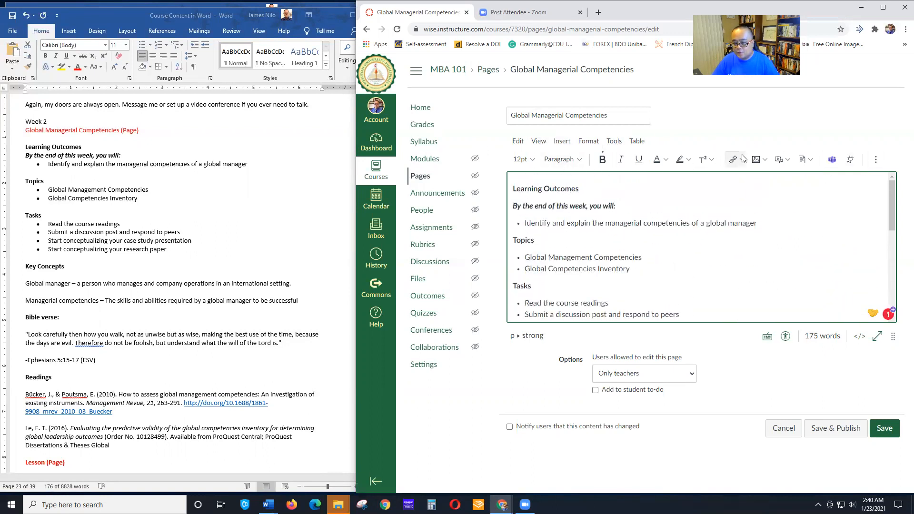
pyautogui.moveTo(587, 189); pyautogui.dragTo(510, 190)
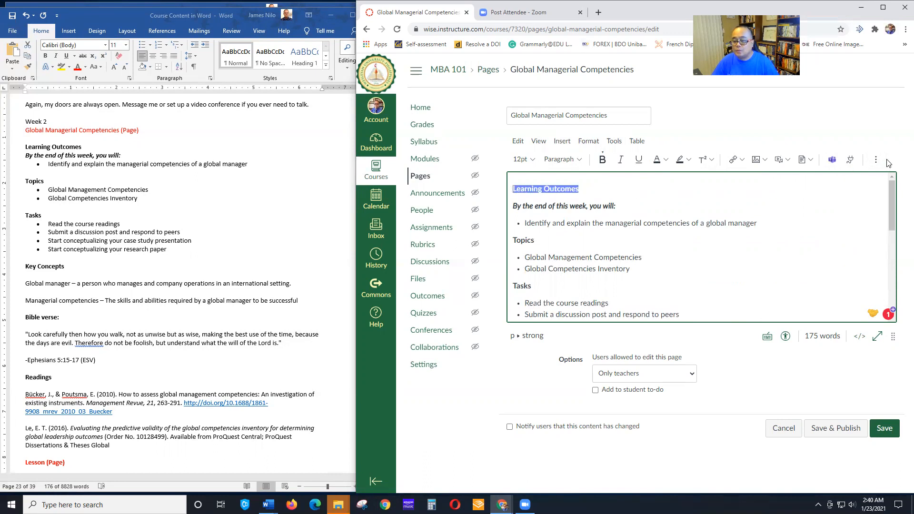
pyautogui.click(566, 160)
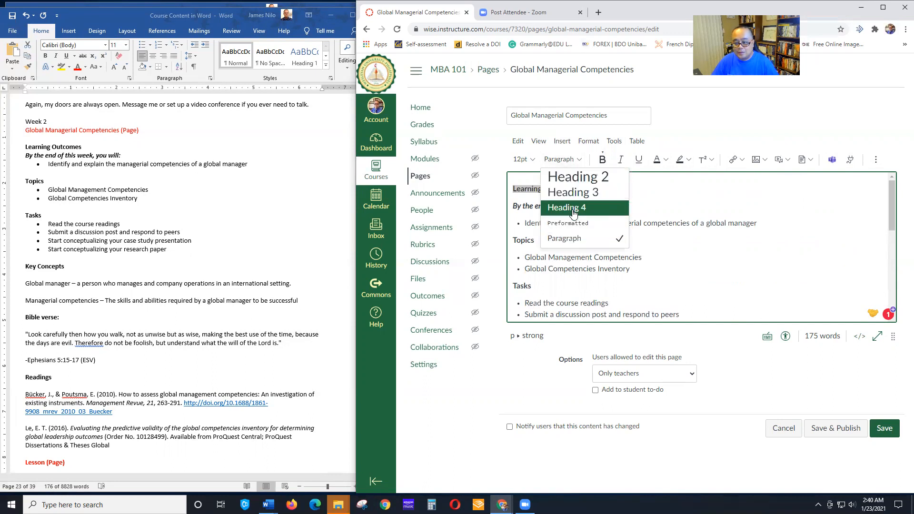
pyautogui.click(577, 208)
pyautogui.click(566, 159)
pyautogui.click(578, 196)
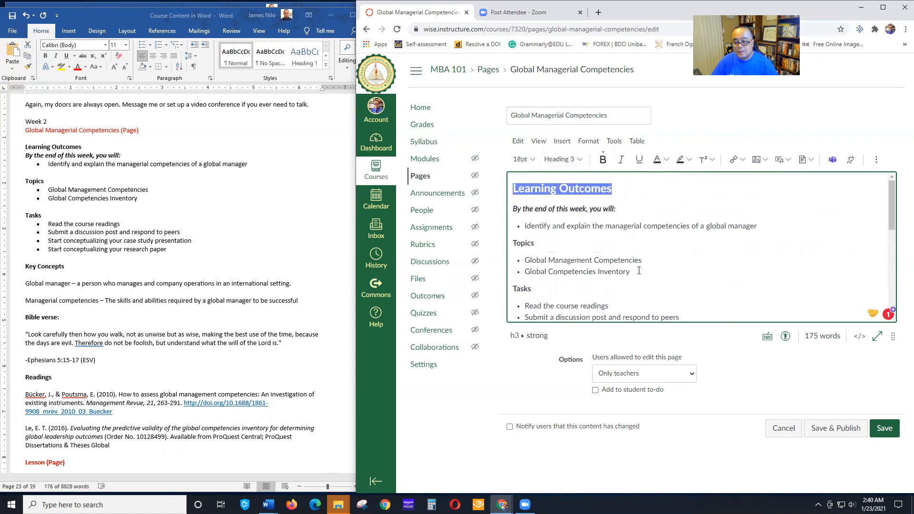
# Color the "Learning Outcomes" heading text red
pyautogui.click(589, 209)
pyautogui.moveTo(611, 186); pyautogui.dragTo(509, 190)
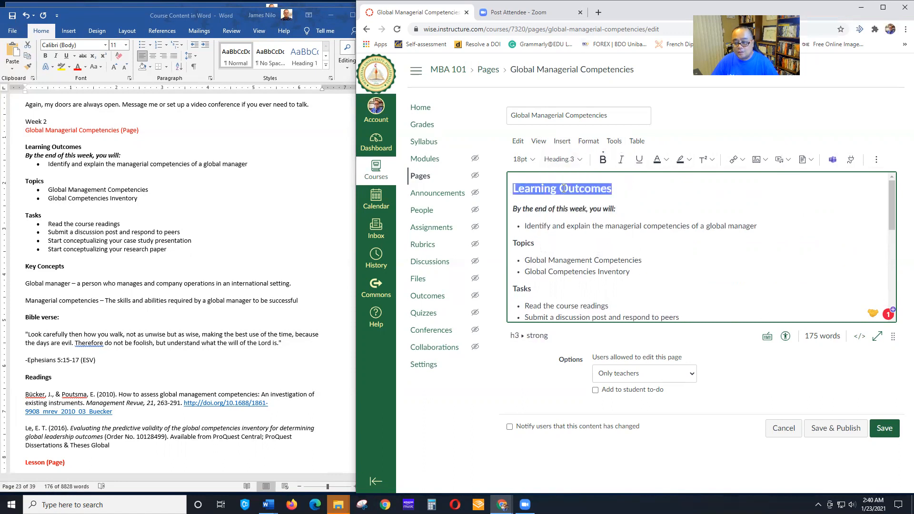
pyautogui.click(667, 160)
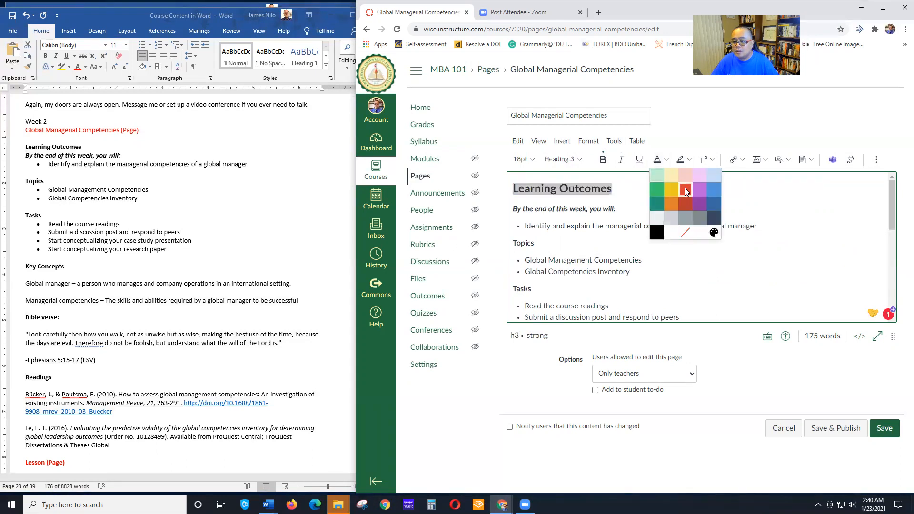
pyautogui.click(685, 189)
pyautogui.click(597, 249)
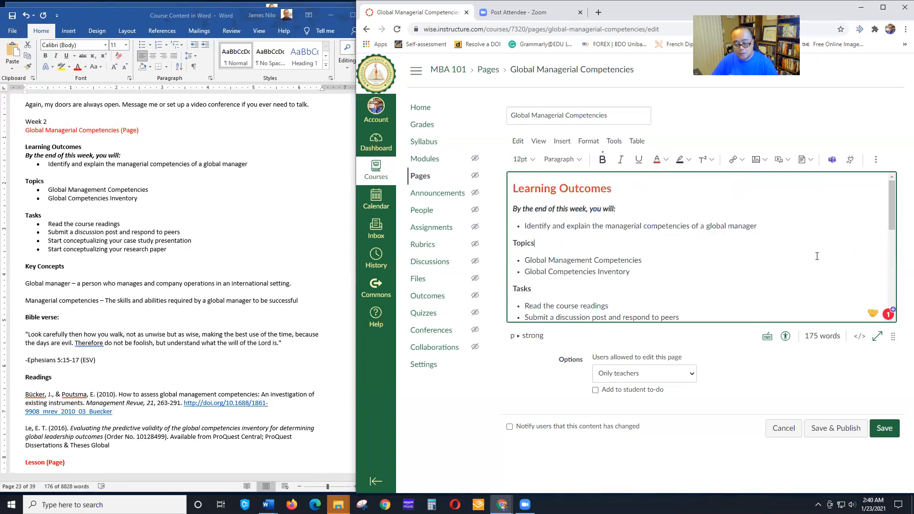
# Search Unsplash for "global manager" and embed the photo of the suited man with crossed arms on a new line above "Learning Outcomes"
pyautogui.click(514, 188)
pyautogui.press('Return')
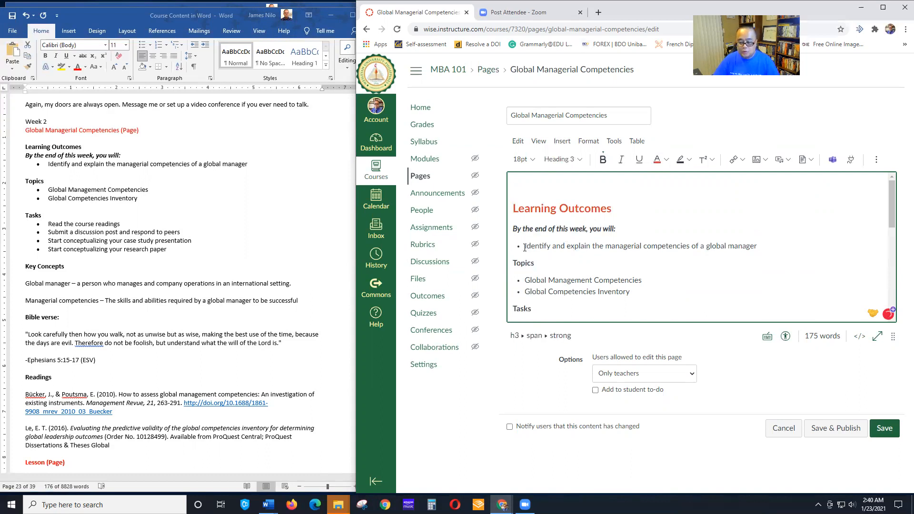
pyautogui.click(756, 163)
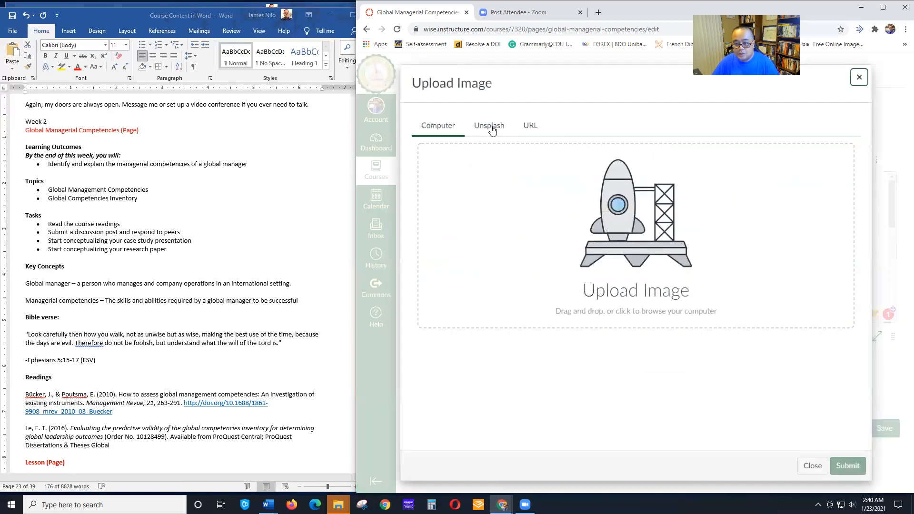
pyautogui.click(492, 128)
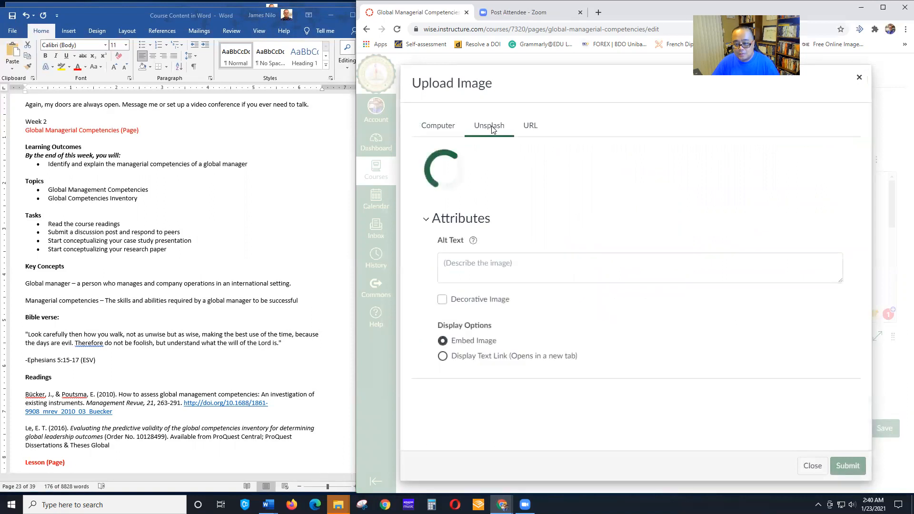
pyautogui.click(487, 187)
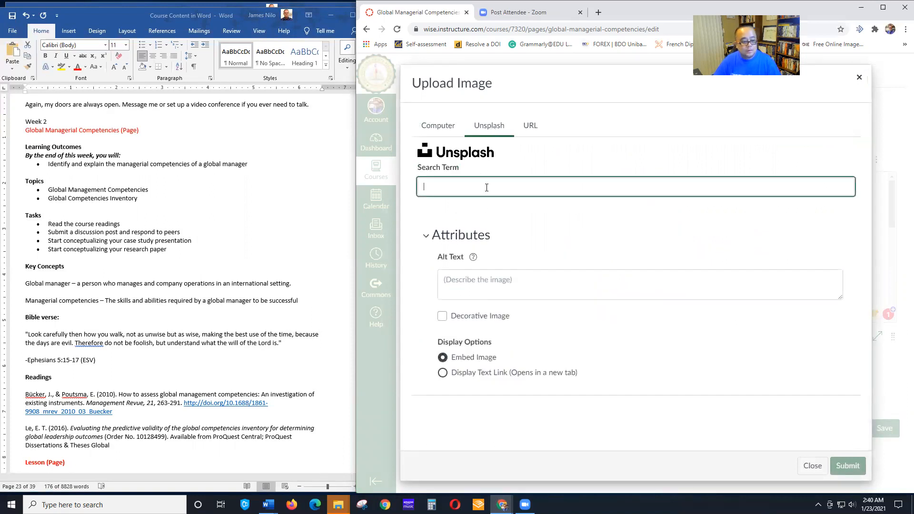
pyautogui.write('global manager')
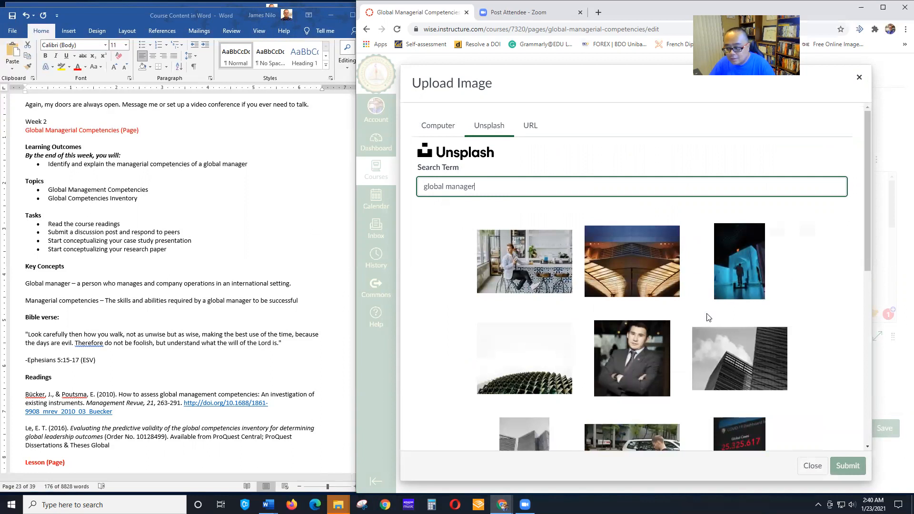
pyautogui.scroll(-3, 714, 324)
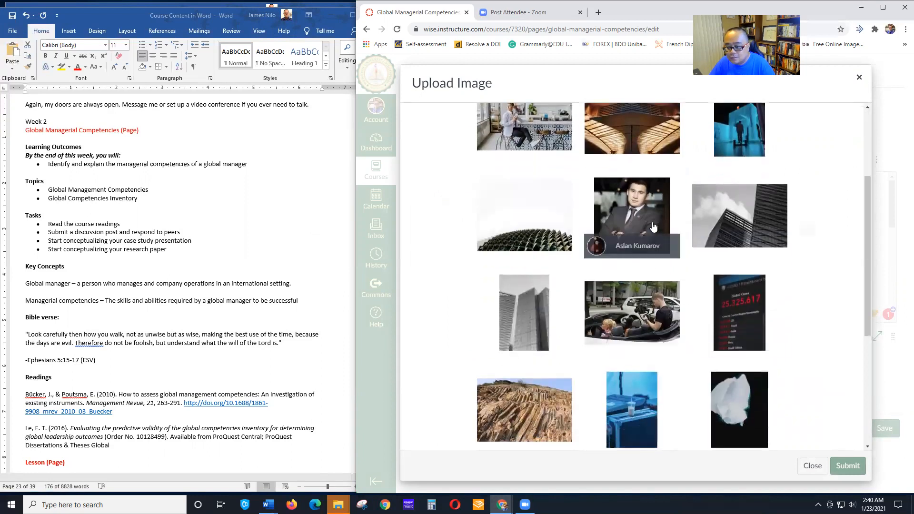
pyautogui.click(646, 212)
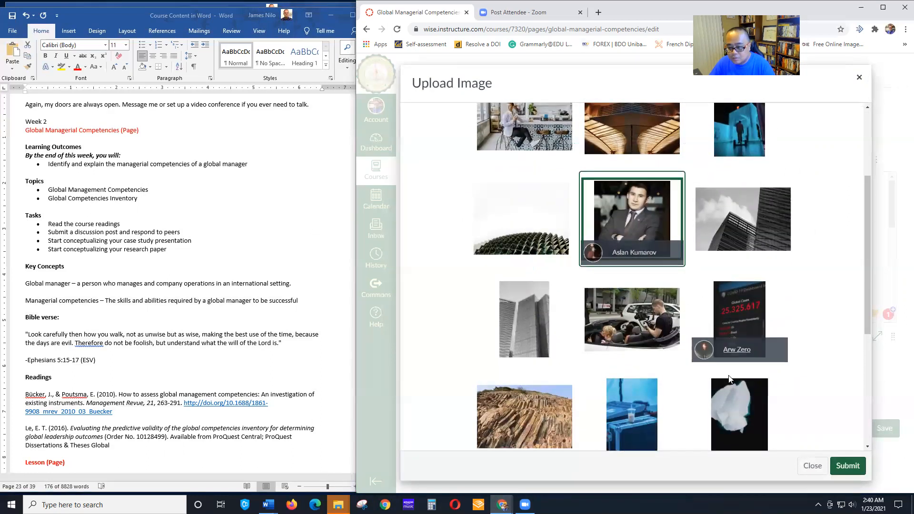
pyautogui.click(848, 466)
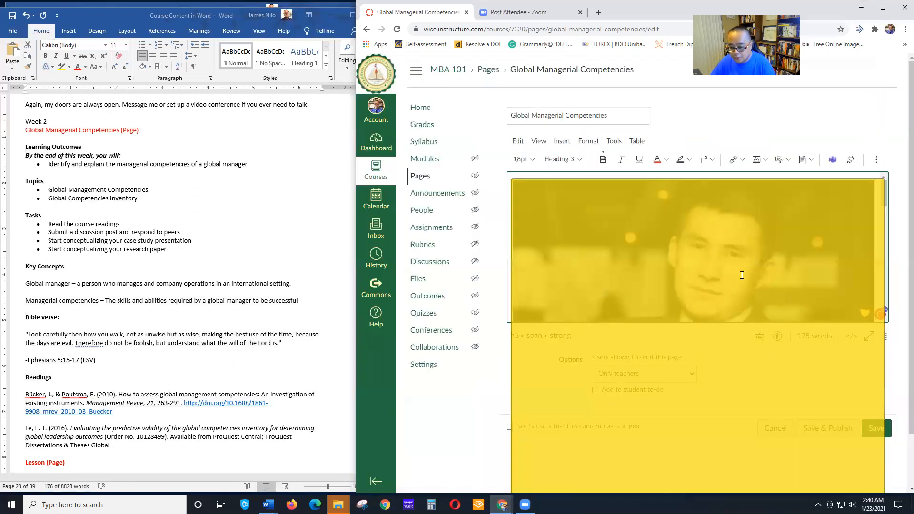
# Shrink the embedded photo proportionally to about half the width of the page body
pyautogui.scroll(-5, 762, 262)
pyautogui.scroll(3, 805, 249)
pyautogui.click(857, 263)
pyautogui.moveTo(881, 267); pyautogui.dragTo(737, 233)
pyautogui.scroll(3, 737, 256)
pyautogui.scroll(-3, 696, 242)
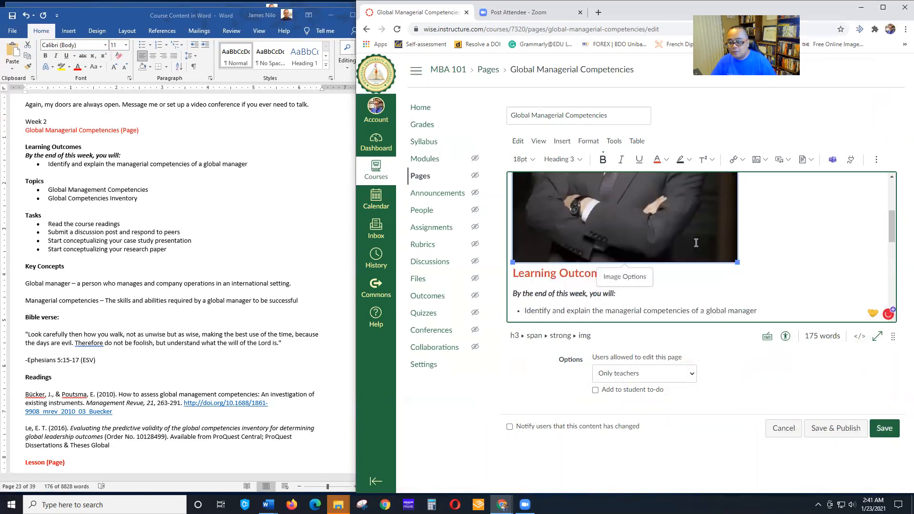
pyautogui.moveTo(735, 265); pyautogui.dragTo(701, 231)
pyautogui.click(817, 238)
pyautogui.scroll(1, 817, 238)
pyautogui.scroll(-3, 825, 226)
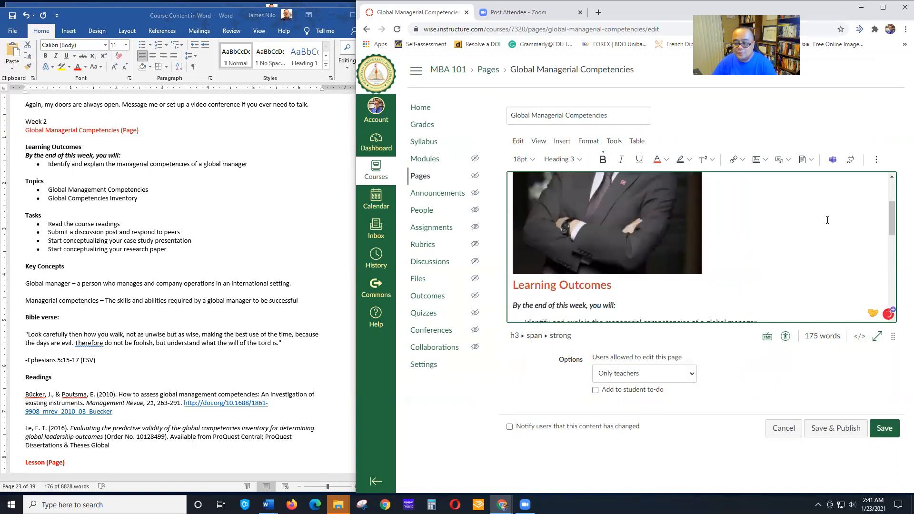
# Remove the blank line between the "Managerial competencies" definition and the "Bible verse:" heading
pyautogui.scroll(-4, 831, 221)
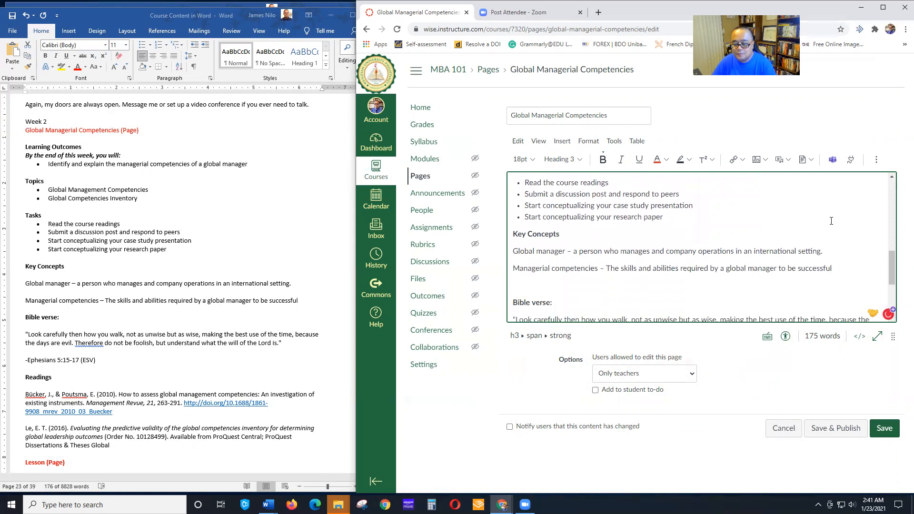
pyautogui.scroll(3, 608, 237)
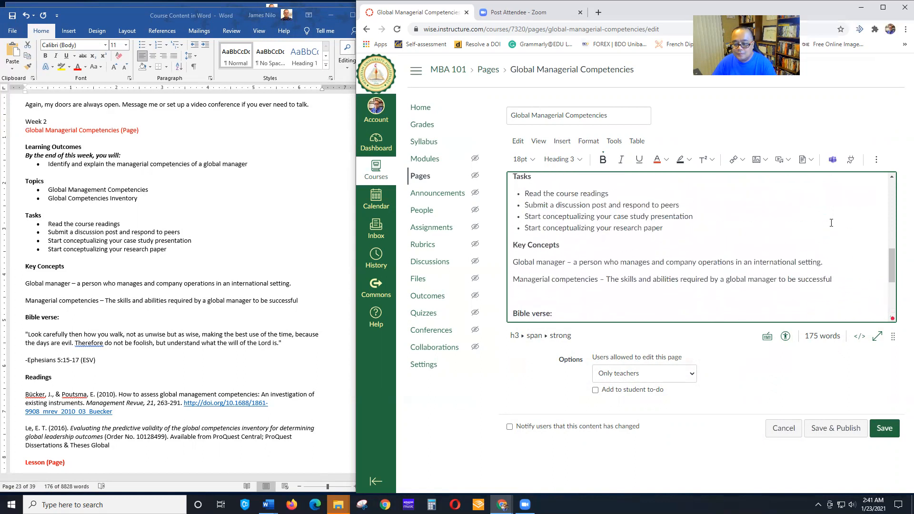
pyautogui.click(533, 303)
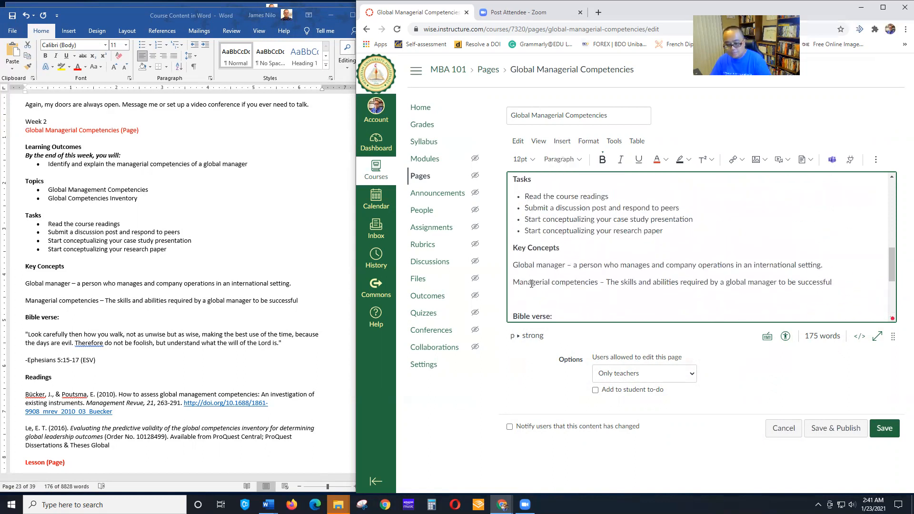
pyautogui.press('BackSpace')
pyautogui.scroll(6, 666, 285)
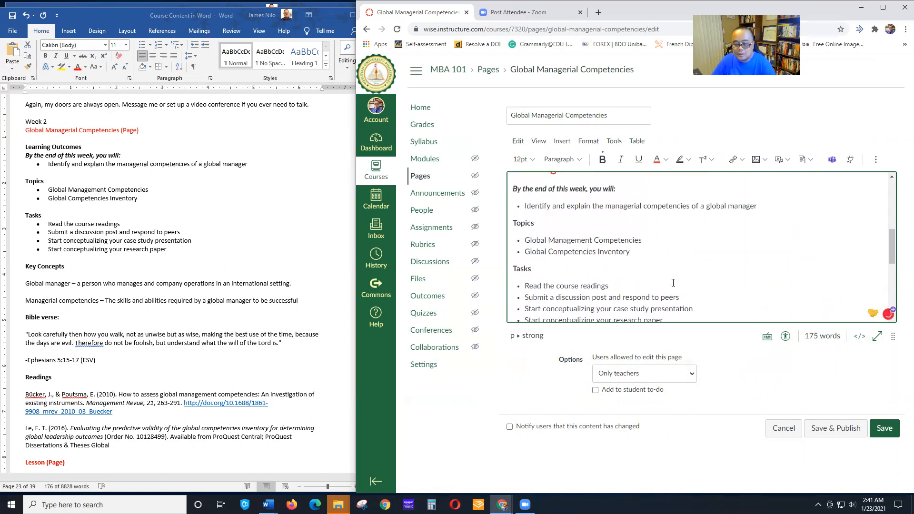
pyautogui.scroll(-2, 675, 279)
pyautogui.scroll(-5, 675, 278)
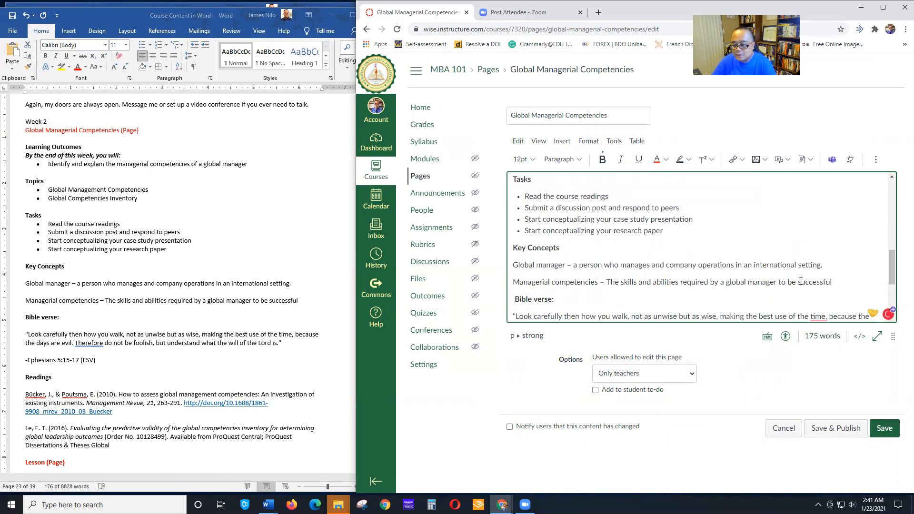
# Save the Global Managerial Competencies page and review its content from the photo to the readings
pyautogui.click(890, 434)
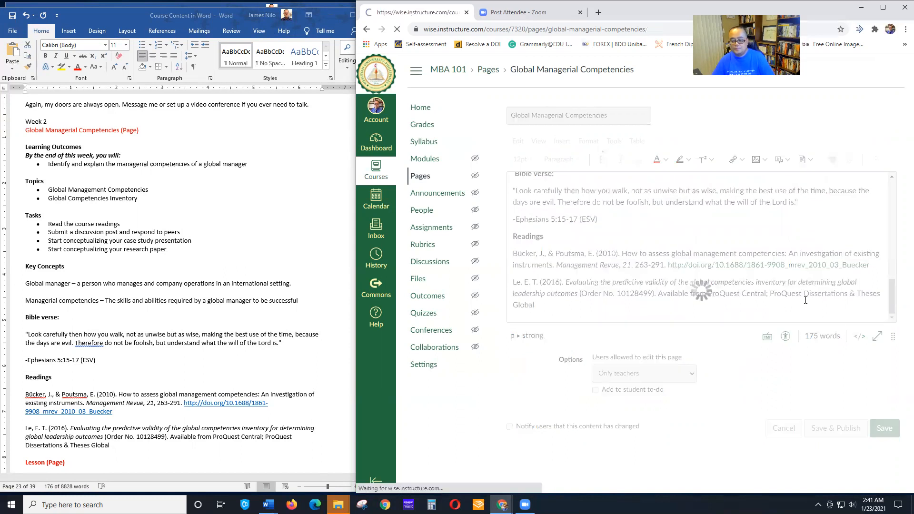
pyautogui.scroll(-4, 761, 269)
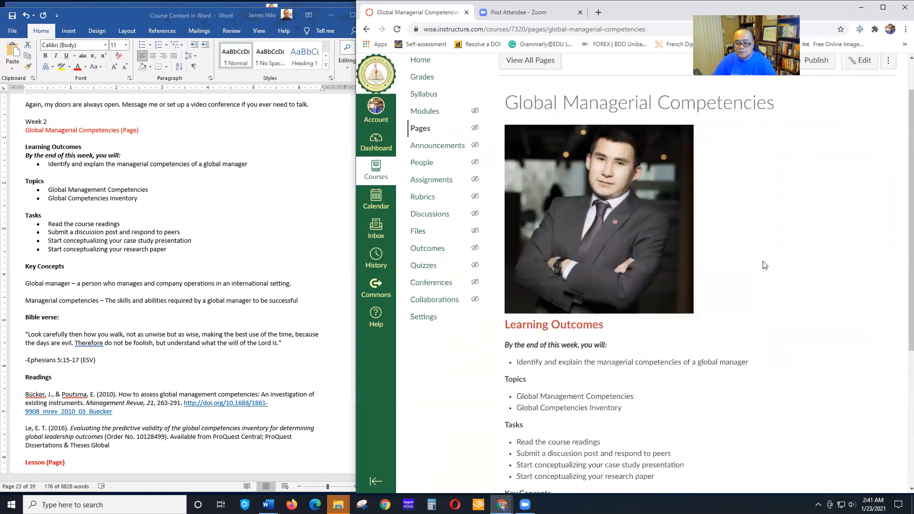
pyautogui.scroll(-2, 776, 266)
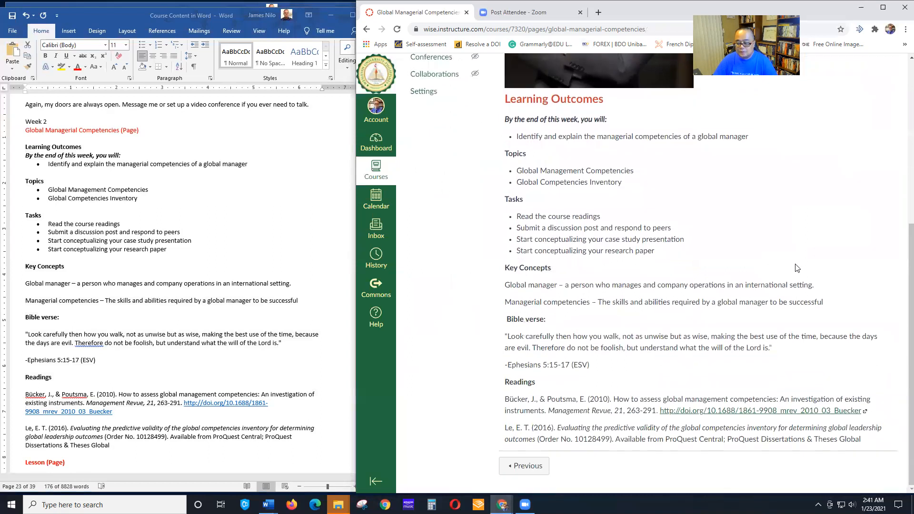
pyautogui.scroll(4, 642, 261)
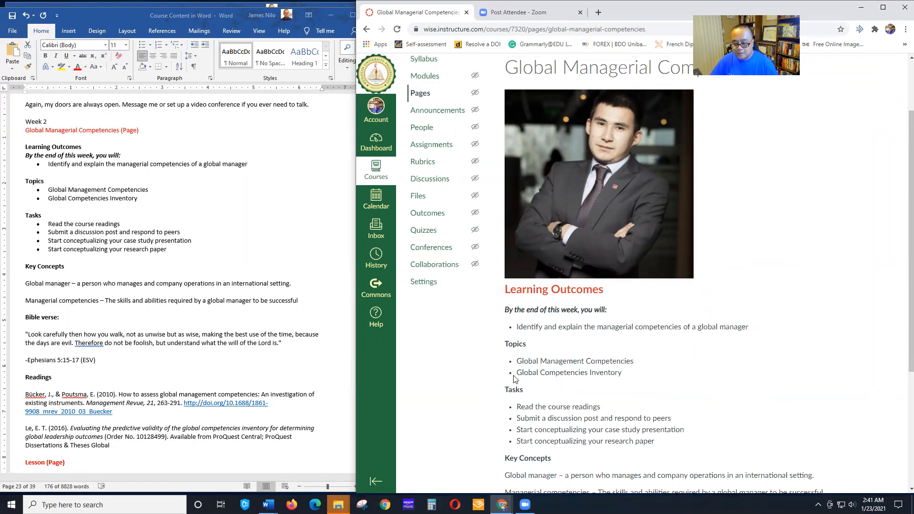
pyautogui.scroll(-4, 509, 398)
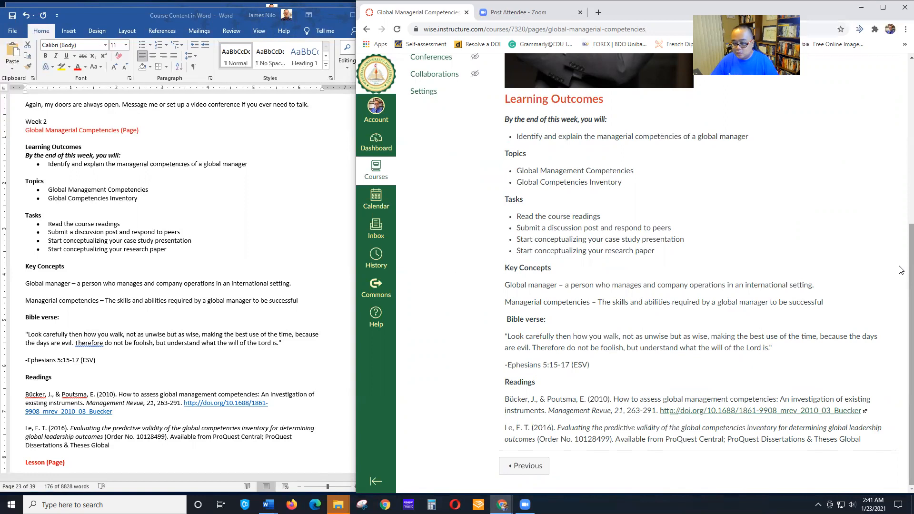
pyautogui.scroll(6, 899, 269)
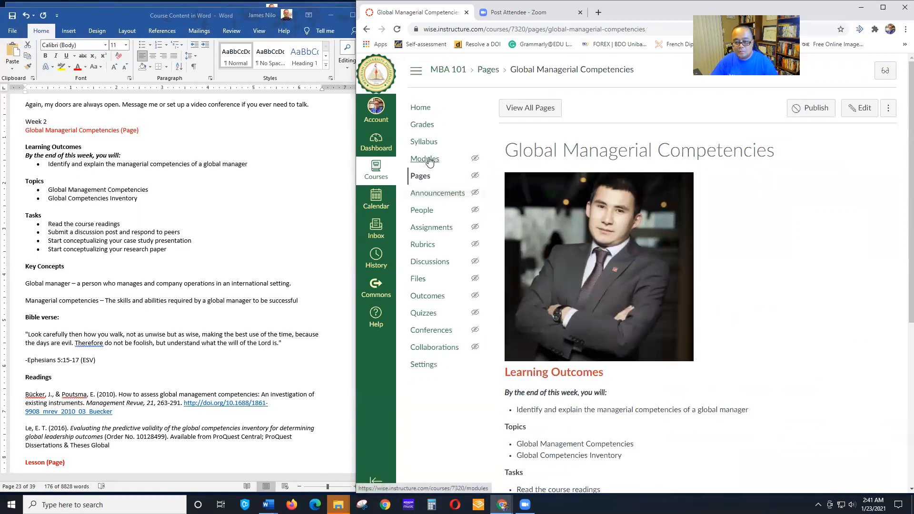
# Add a new page named "Module 1 Lesson" to Module 1
pyautogui.click(427, 159)
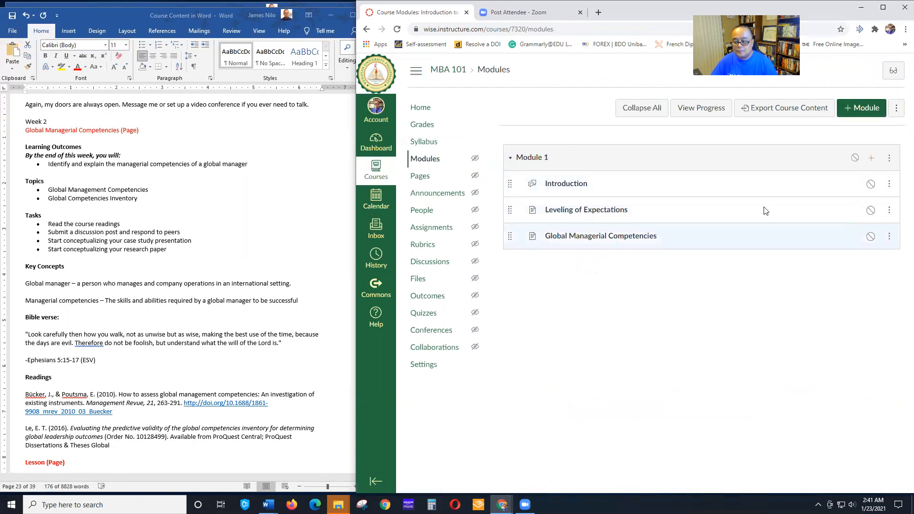
pyautogui.click(871, 159)
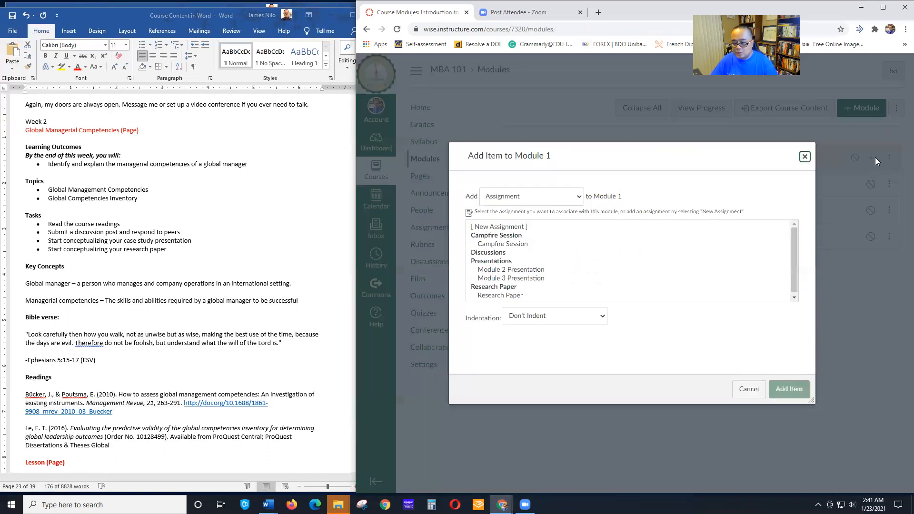
pyautogui.click(551, 202)
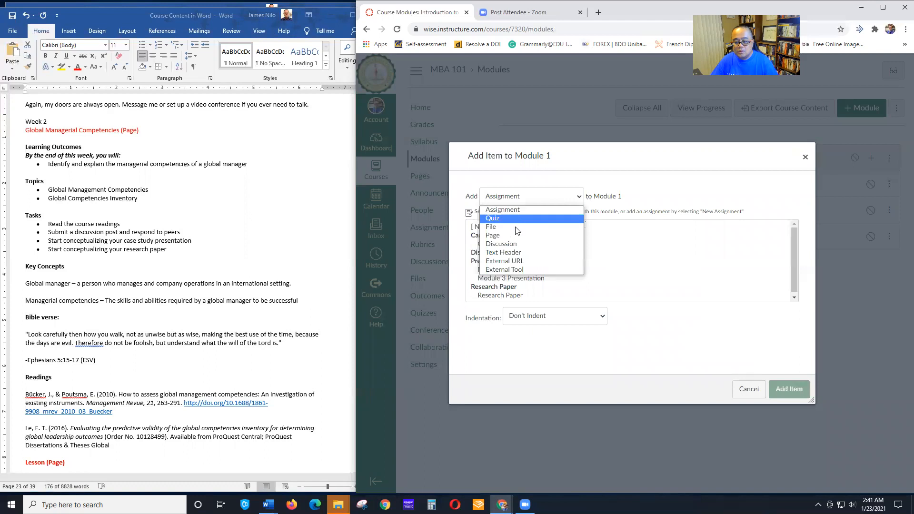
pyautogui.click(511, 235)
pyautogui.click(489, 228)
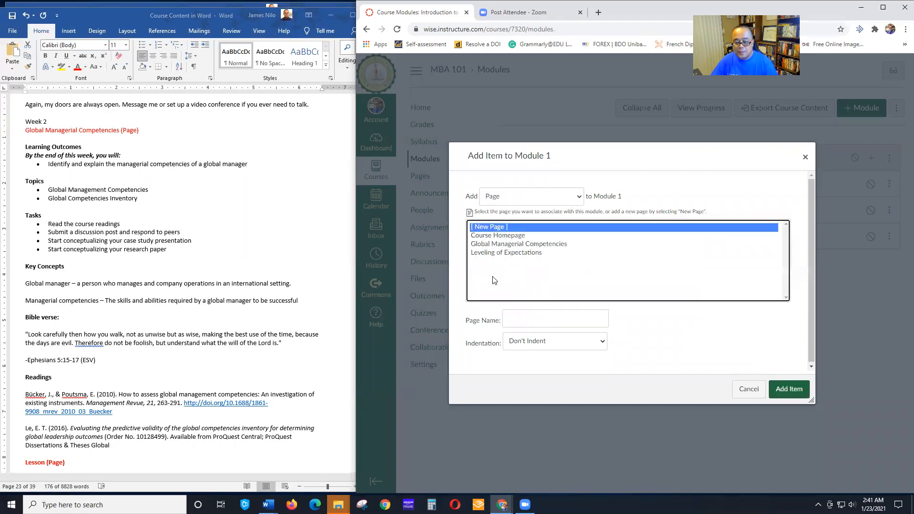
pyautogui.scroll(-1, 291, 323)
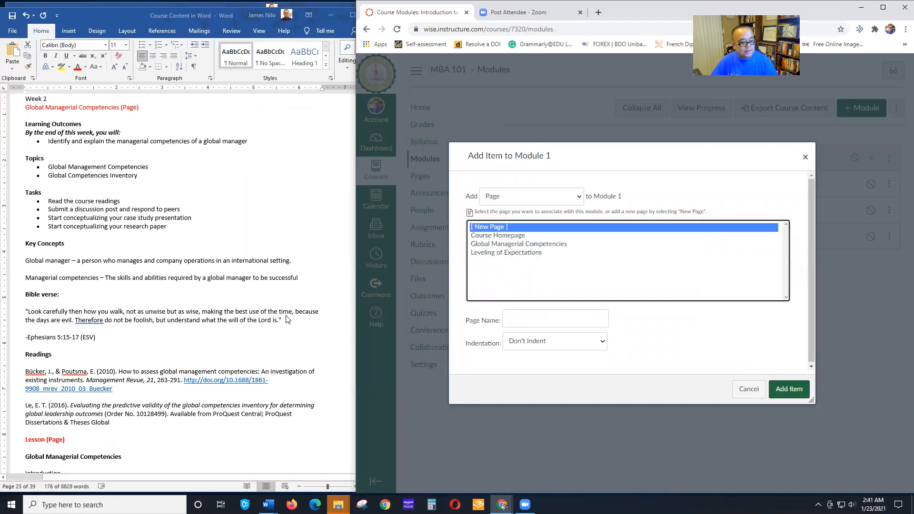
pyautogui.scroll(-7, 287, 319)
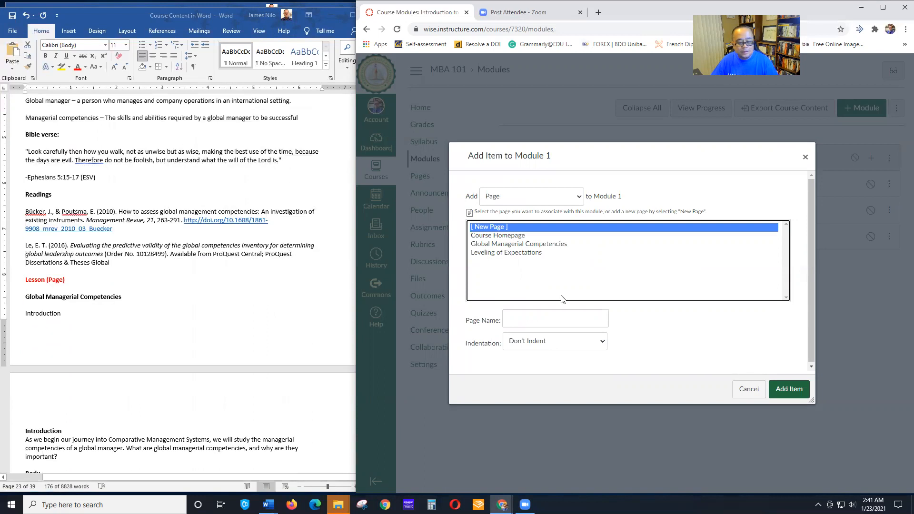
pyautogui.click(538, 322)
pyautogui.write('Modul')
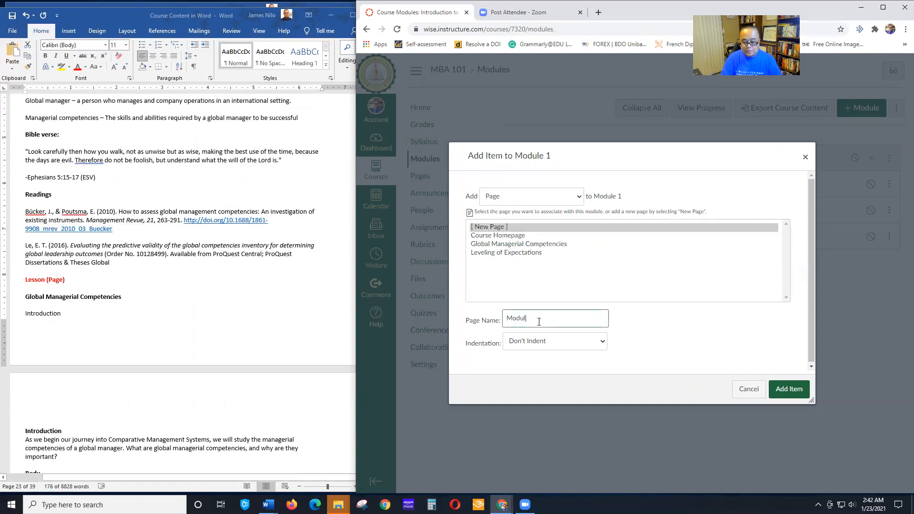
pyautogui.write('e 1 Lesson')
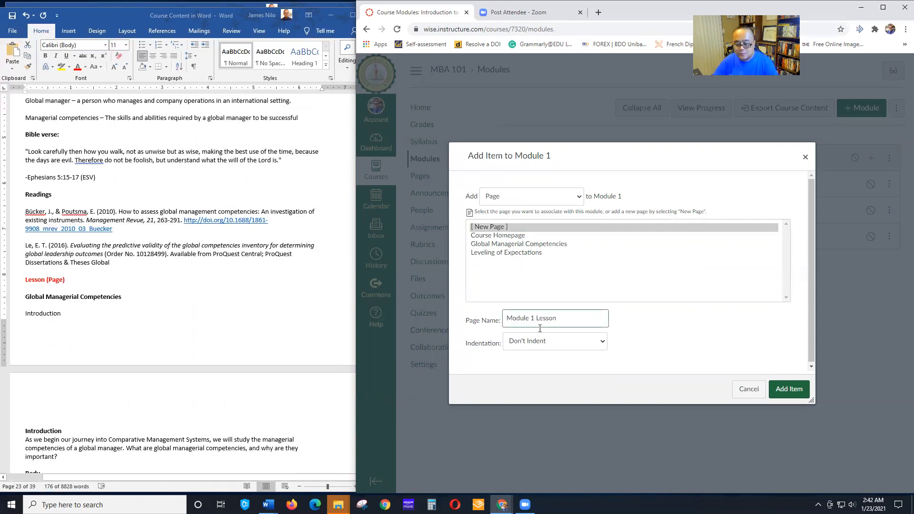
pyautogui.click(546, 342)
pyautogui.click(533, 363)
pyautogui.click(790, 391)
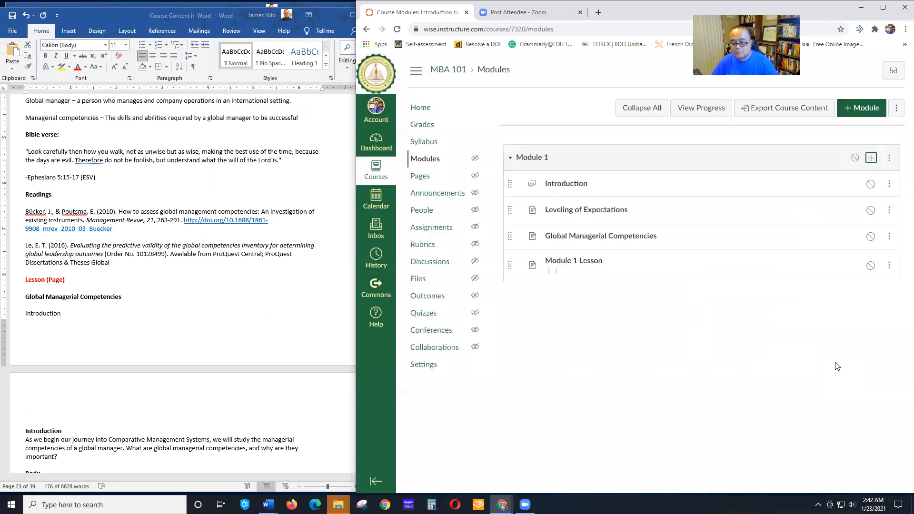
# Open the Module 1 Lesson page for editing, ready for content in its empty body
pyautogui.click(585, 266)
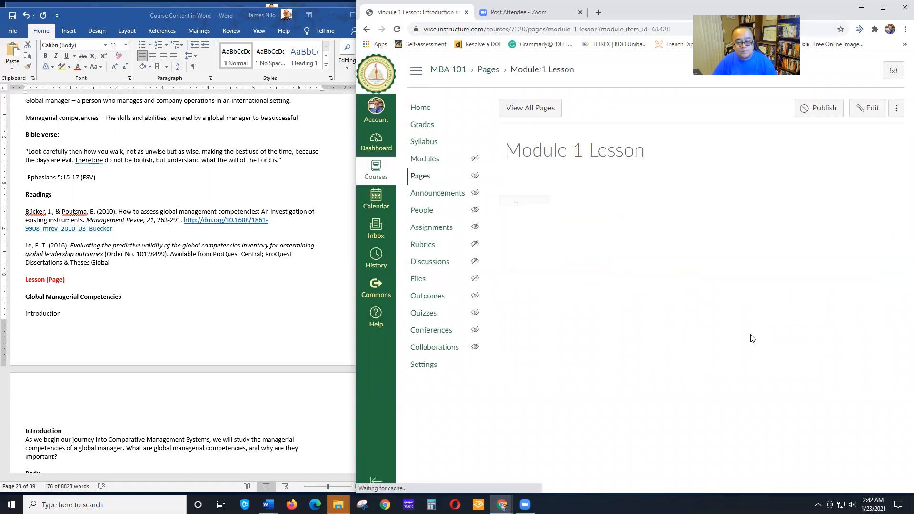
pyautogui.click(867, 108)
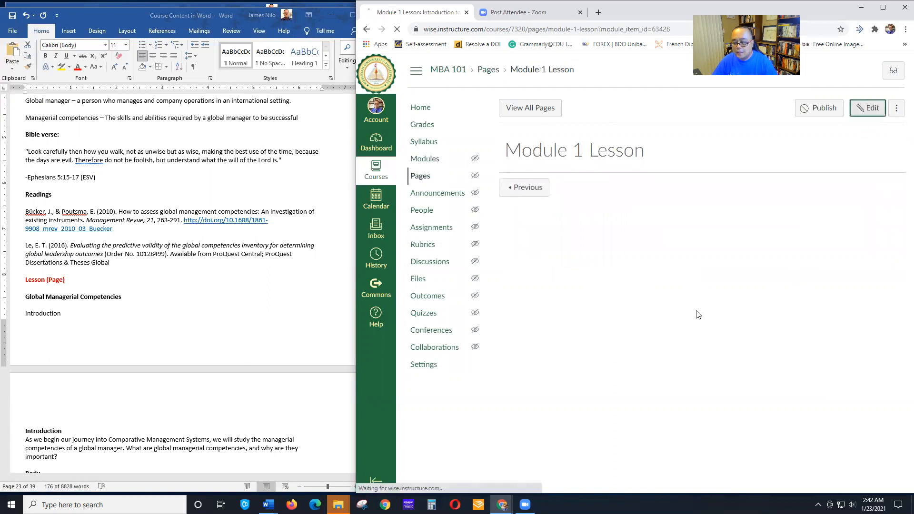
pyautogui.scroll(-6, 118, 301)
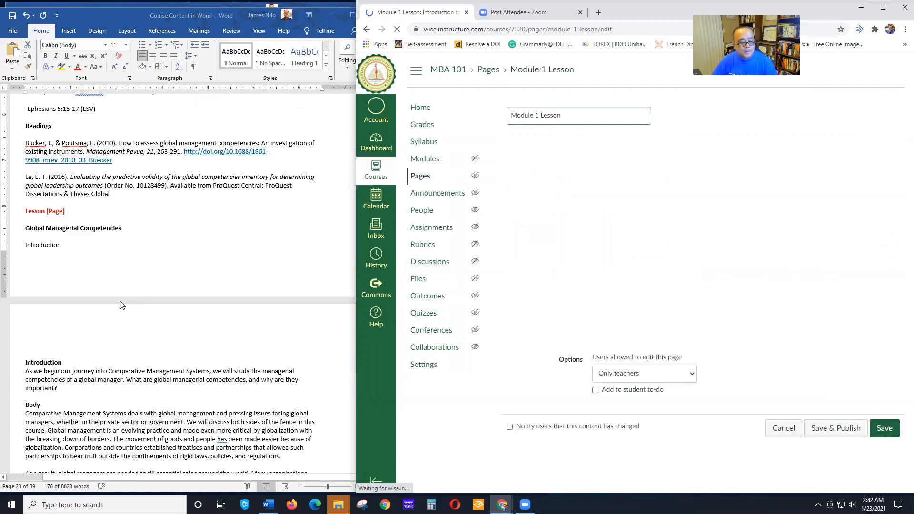
pyautogui.scroll(-3, 104, 293)
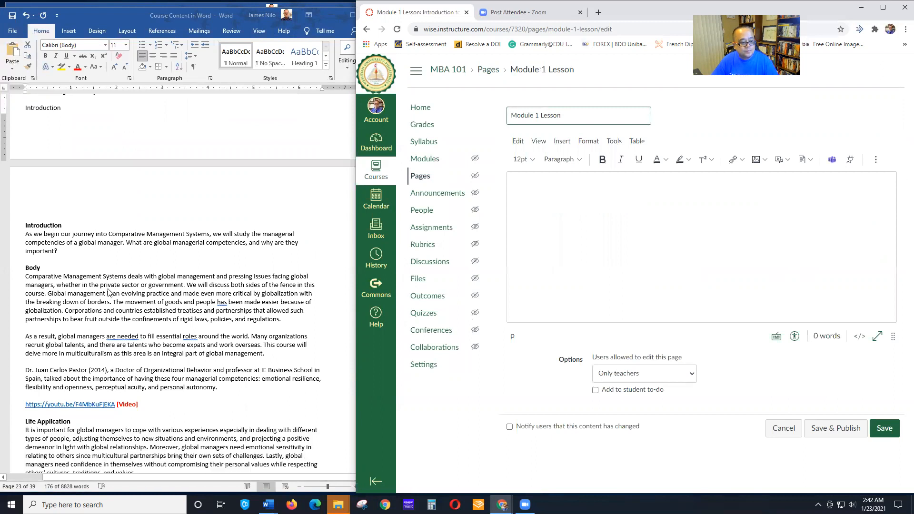
pyautogui.scroll(2, 105, 292)
pyautogui.click(619, 231)
# Copy the Word lesson text from the "Introduction" heading through the paragraph on the four managerial competencies into the page body
pyautogui.scroll(-2, 97, 295)
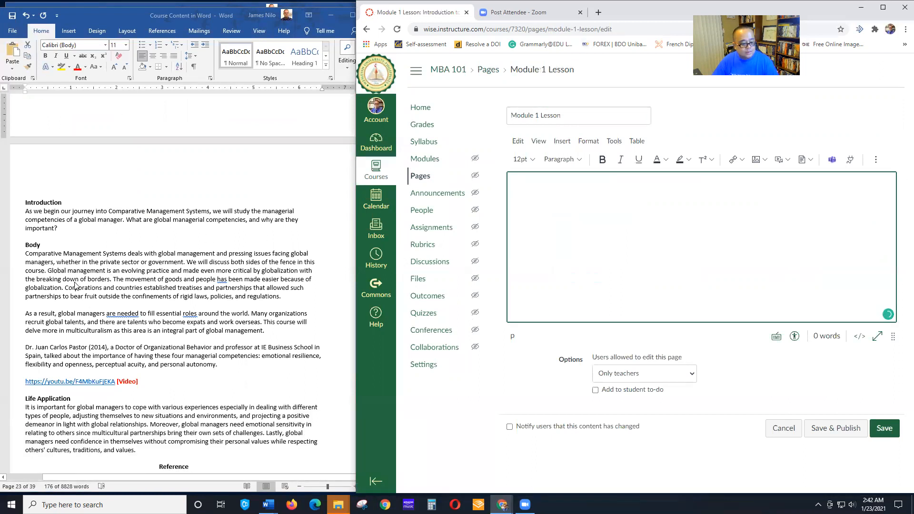
pyautogui.scroll(-2, 97, 295)
pyautogui.scroll(-3, 110, 299)
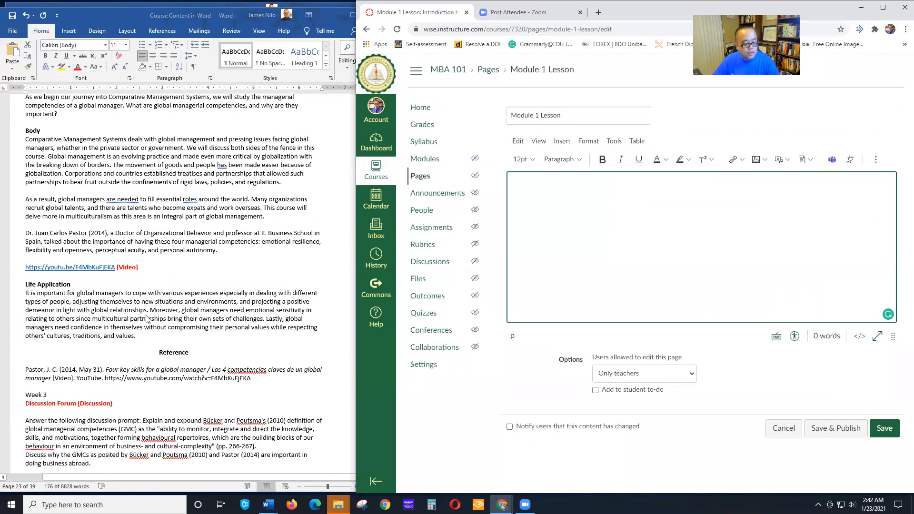
pyautogui.scroll(2, 148, 314)
pyautogui.click(222, 215)
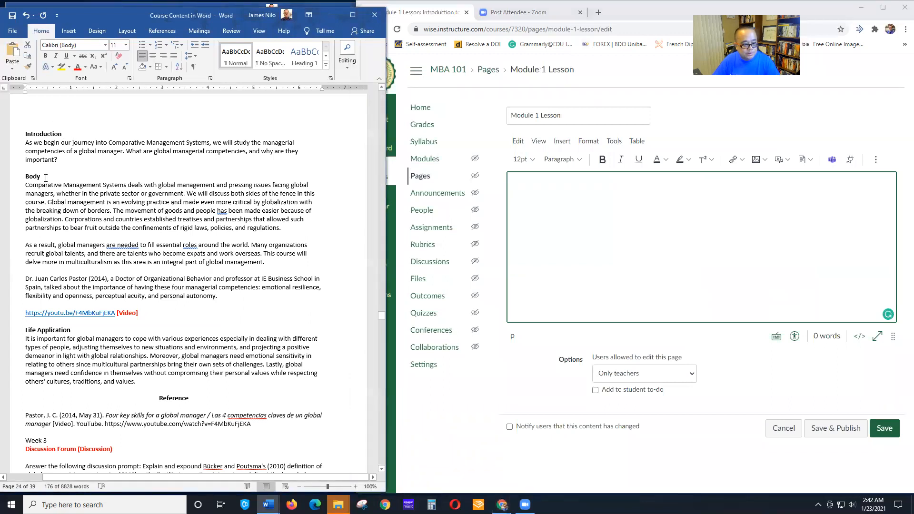
pyautogui.scroll(-2, 97, 287)
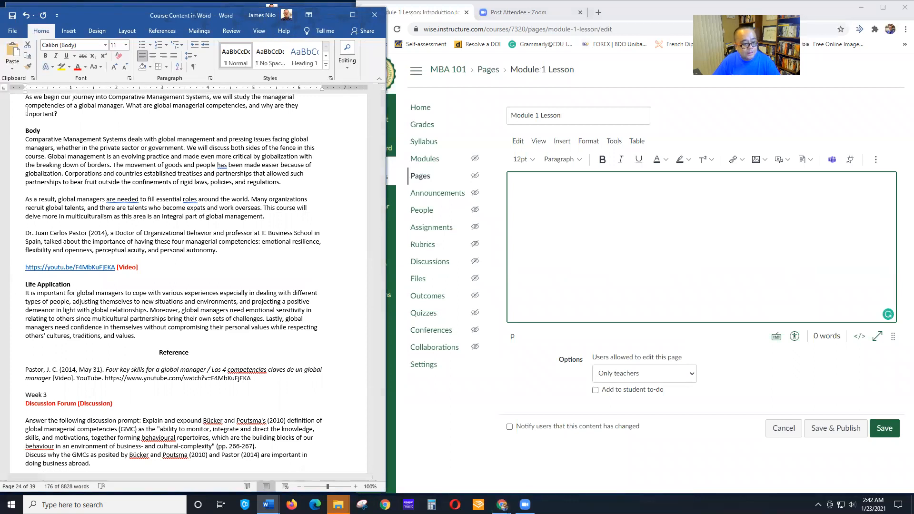
pyautogui.scroll(3, 26, 143)
pyautogui.moveTo(25, 157); pyautogui.dragTo(171, 318)
pyautogui.hotkey('ctrl', 'c')
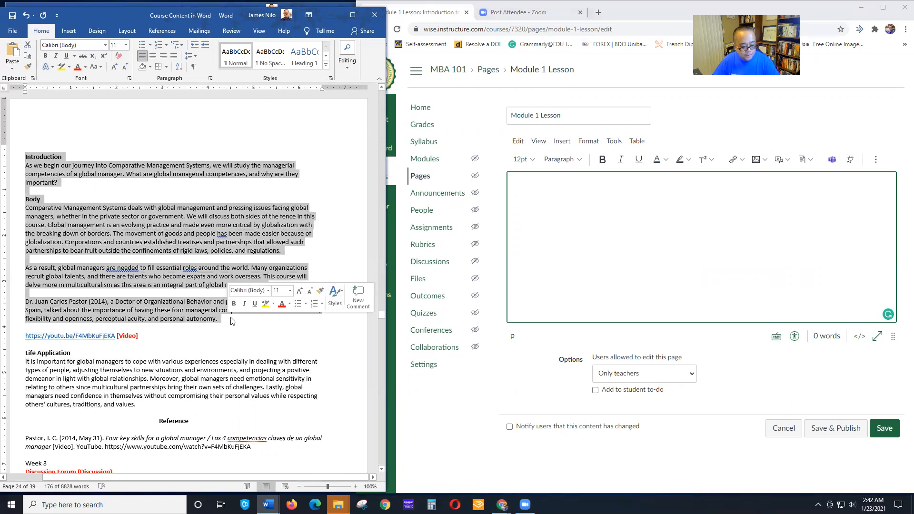
pyautogui.click(615, 237)
pyautogui.hotkey('ctrl', 'v')
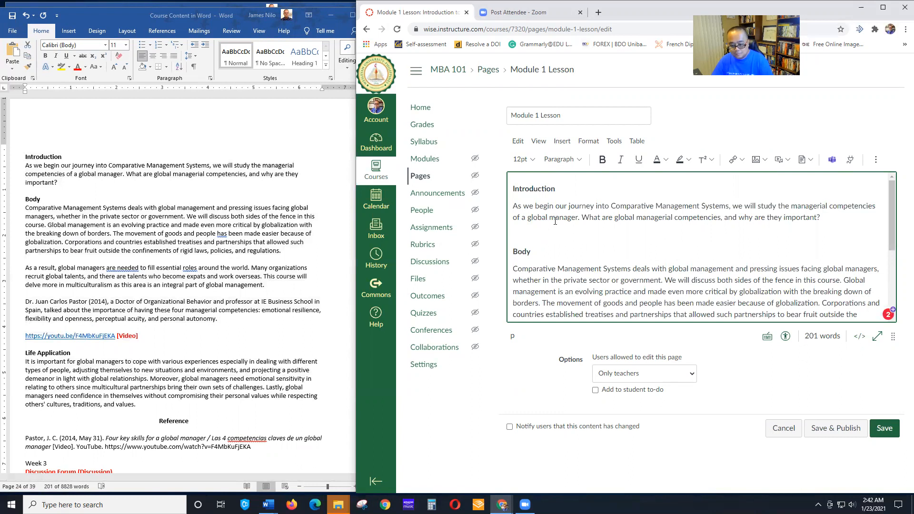
# Remove the extra blank lines between the pasted paragraphs of the Introduction and Body sections
pyautogui.press('Delete')
pyautogui.scroll(-2, 528, 292)
pyautogui.scroll(-1, 527, 293)
pyautogui.click(528, 208)
pyautogui.press('Delete')
pyautogui.click(520, 261)
pyautogui.press('Delete')
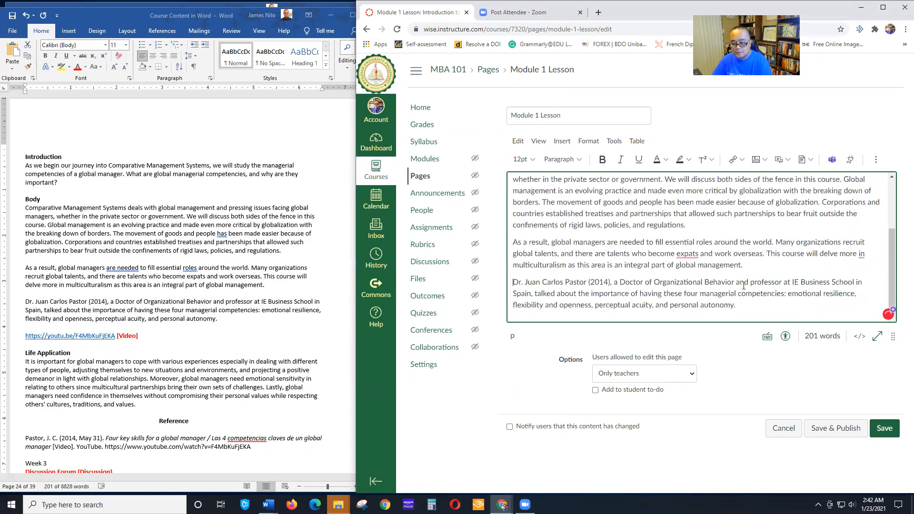
# Add an empty line below the paragraph on the four managerial competencies in the page body
pyautogui.moveTo(891, 270)
pyautogui.mouseDown()
pyautogui.moveTo(891, 219)
pyautogui.moveTo(891, 274)
pyautogui.mouseUp()
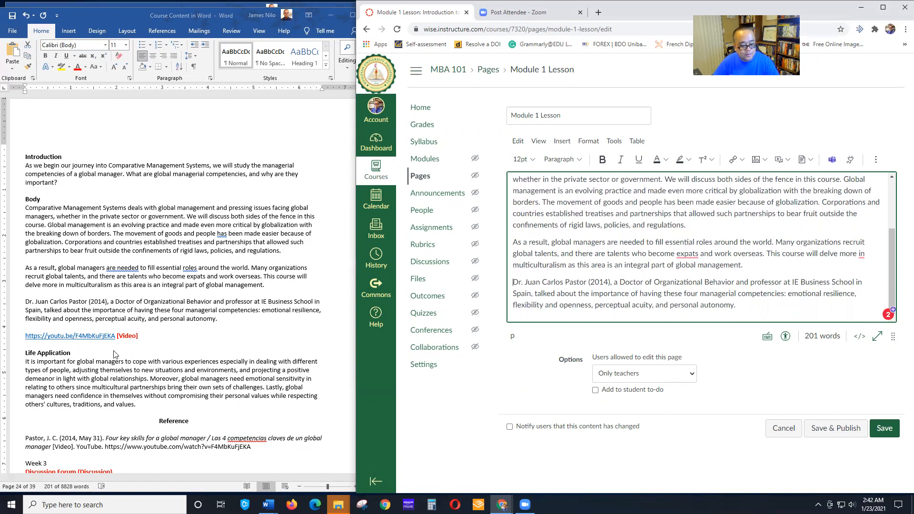
pyautogui.scroll(-3, 75, 276)
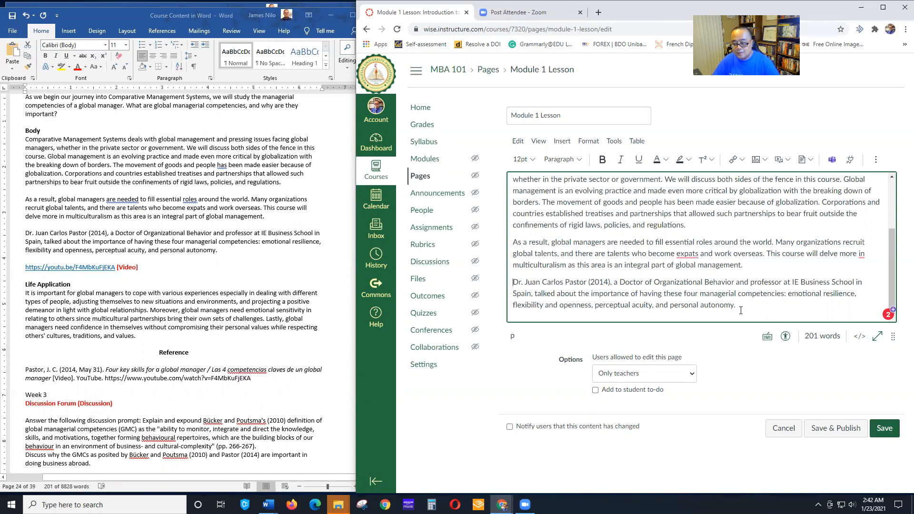
pyautogui.press('Return')
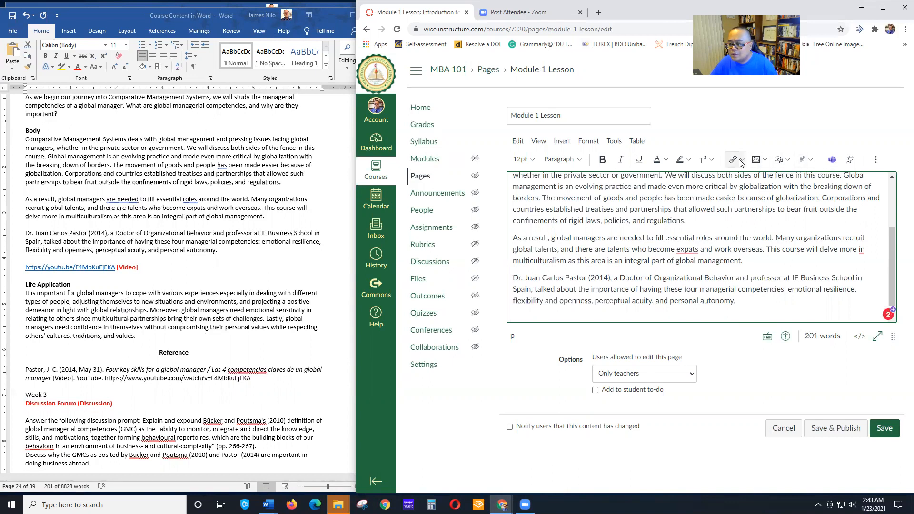
pyautogui.click(876, 162)
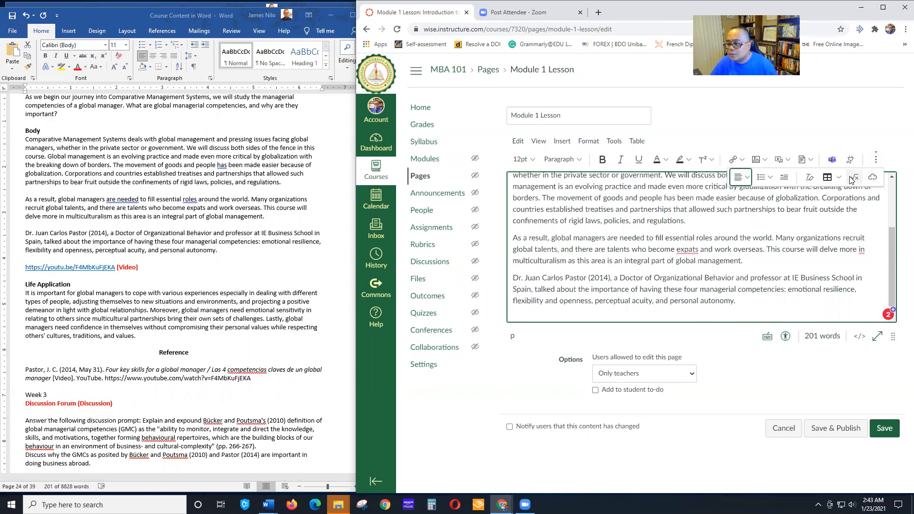
pyautogui.click(741, 160)
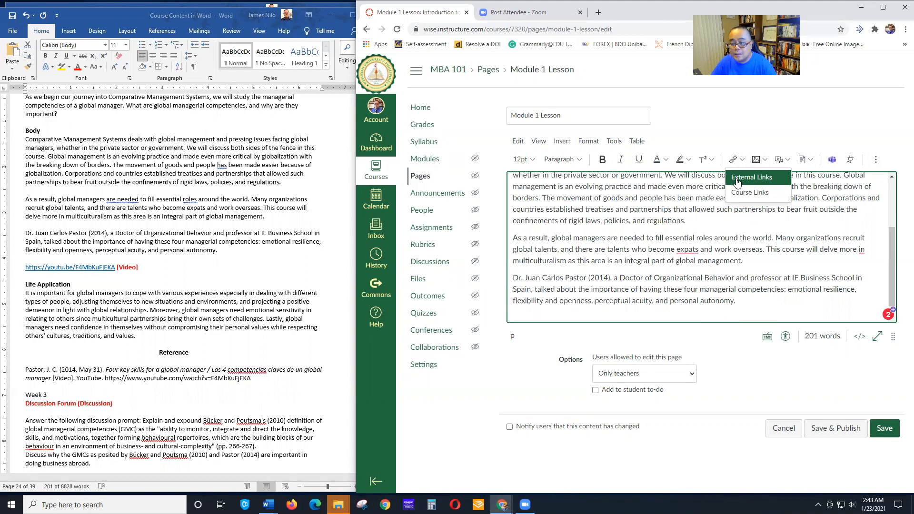
pyautogui.click(737, 181)
pyautogui.click(500, 263)
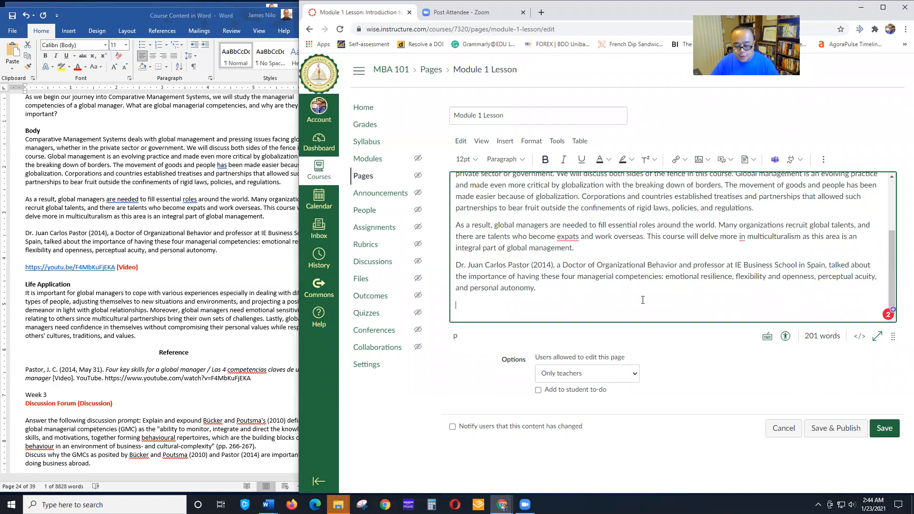
pyautogui.click(801, 161)
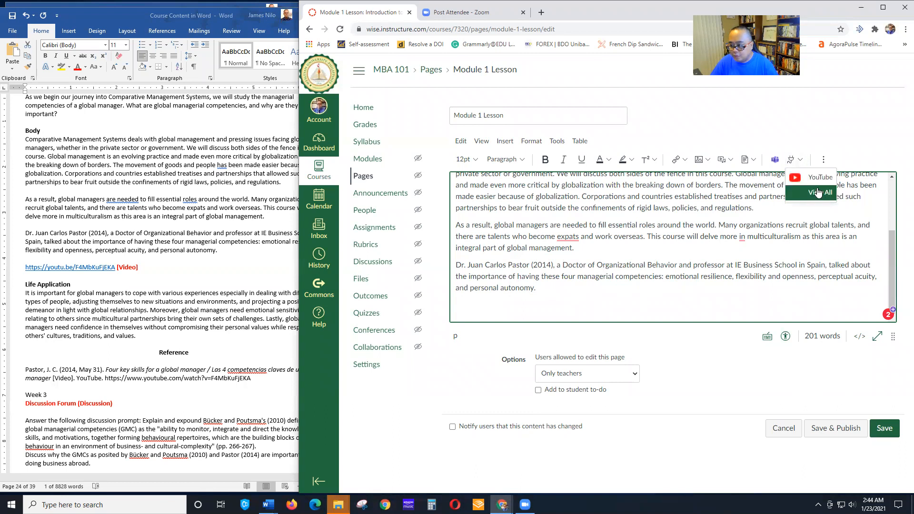
pyautogui.click(804, 190)
pyautogui.scroll(-5, 697, 231)
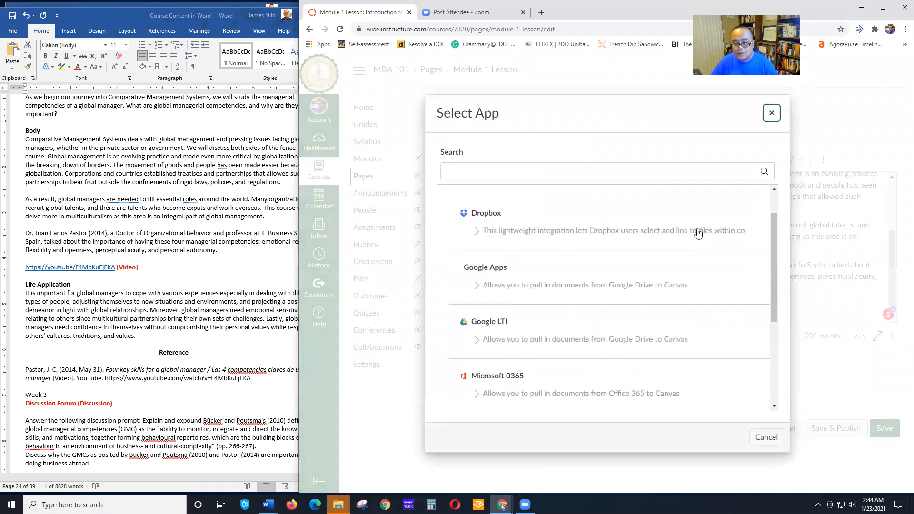
pyautogui.click(483, 371)
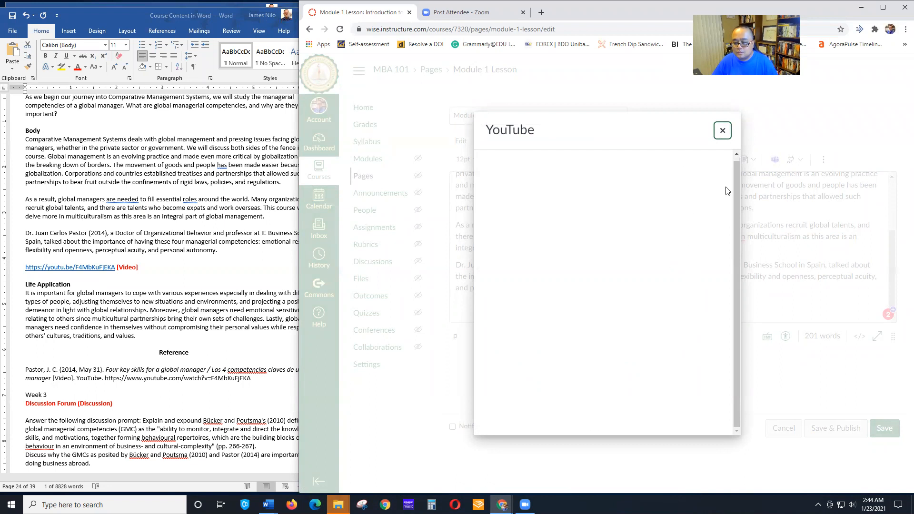
pyautogui.click(722, 130)
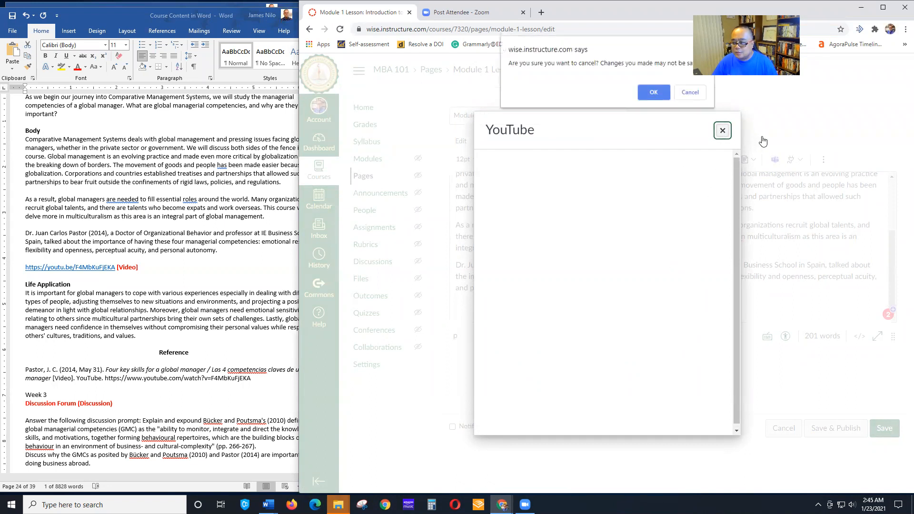
pyautogui.click(648, 91)
pyautogui.click(793, 159)
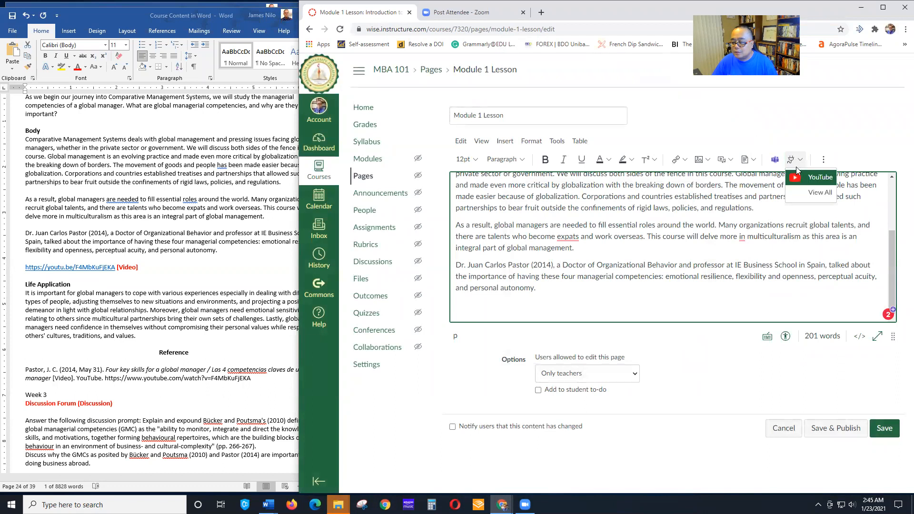
pyautogui.click(819, 182)
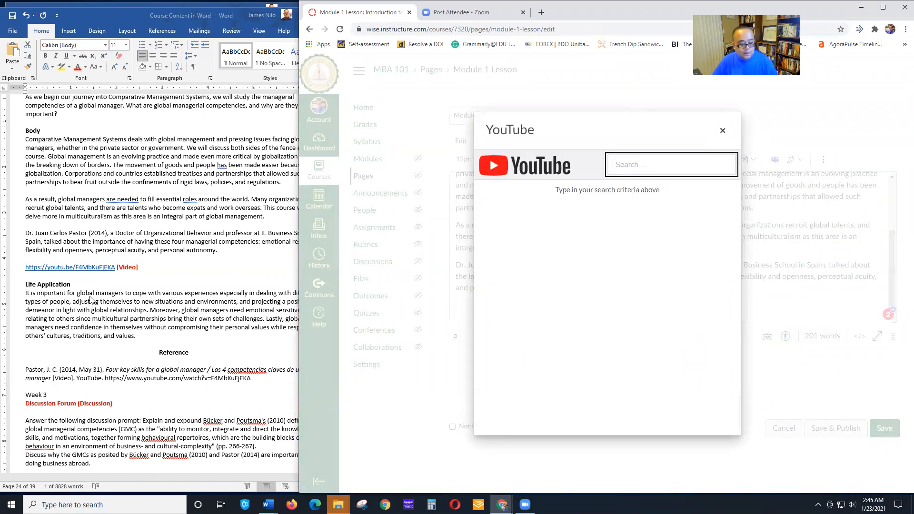
pyautogui.moveTo(116, 267); pyautogui.dragTo(18, 268)
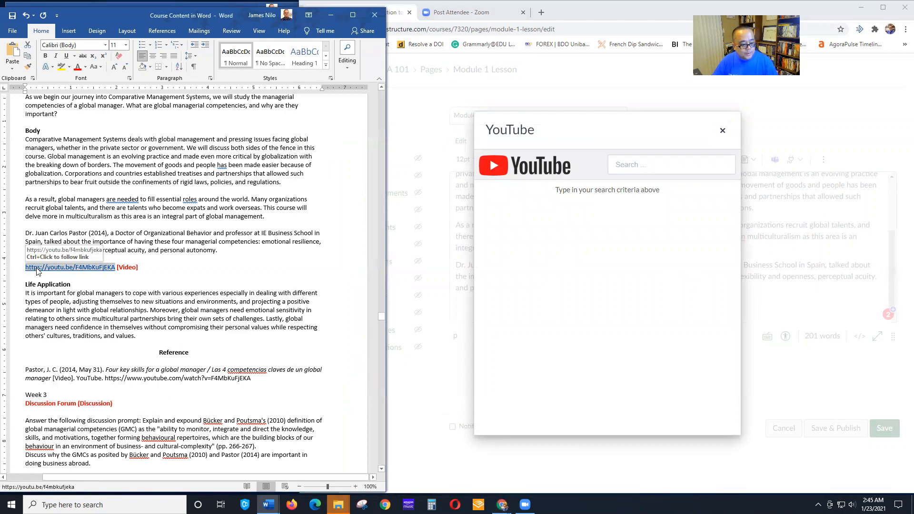
pyautogui.hotkey('ctrl', 'c')
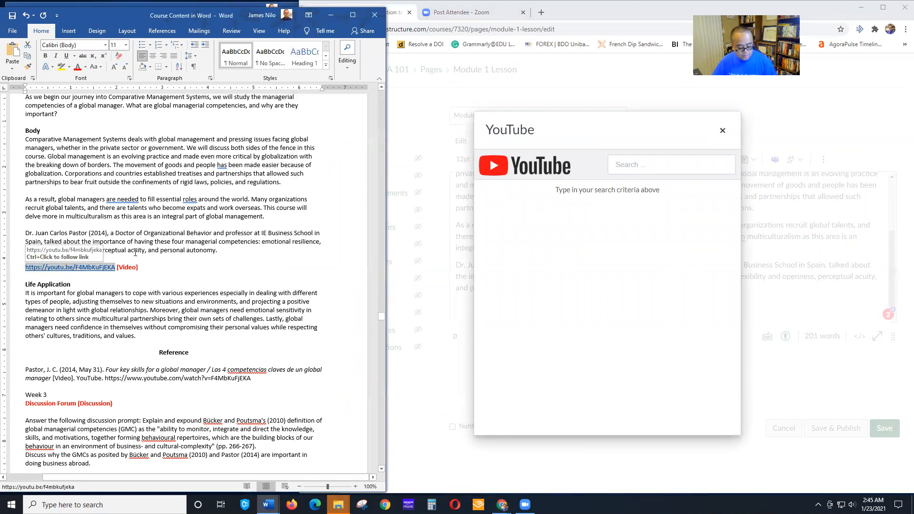
pyautogui.click(671, 164)
pyautogui.hotkey('ctrl', 'v')
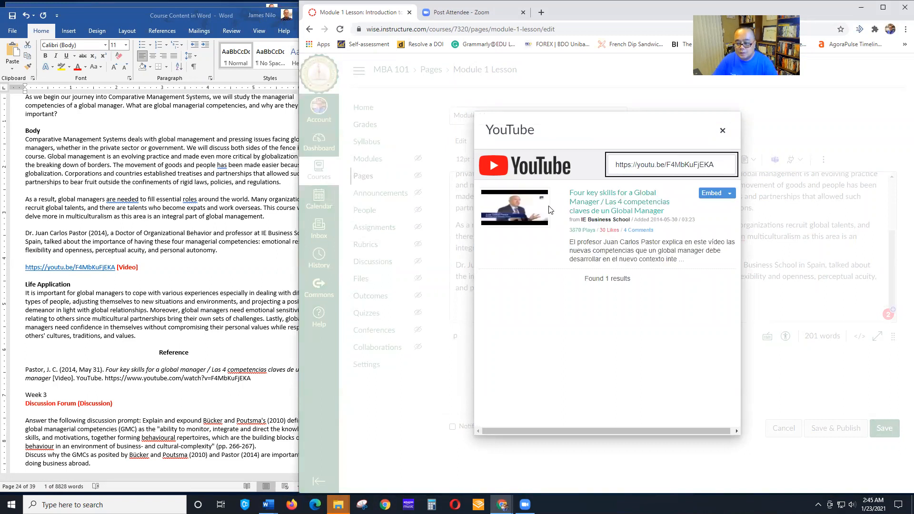
# Embed the found YouTube video "Four key skills for a Global Manager" below the paragraph on the four managerial competencies
pyautogui.click(709, 195)
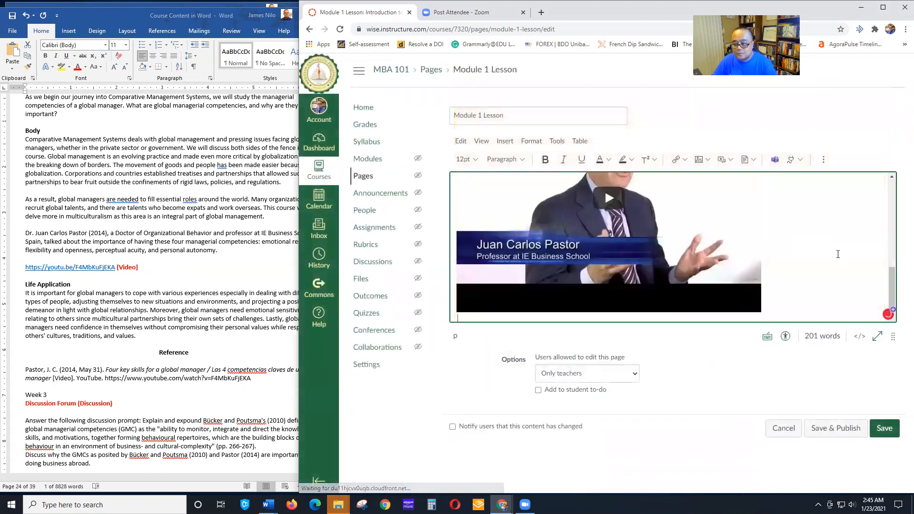
pyautogui.scroll(5, 838, 254)
pyautogui.scroll(-4, 839, 250)
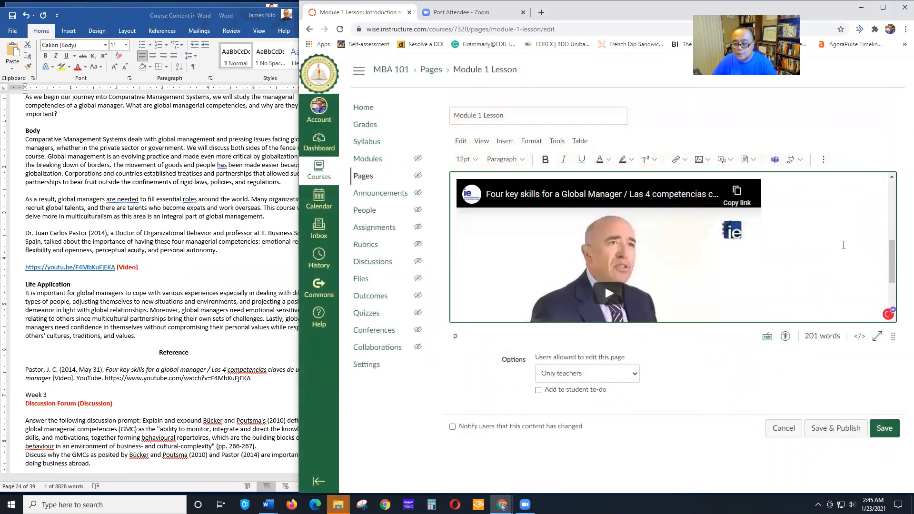
pyautogui.scroll(2, 804, 253)
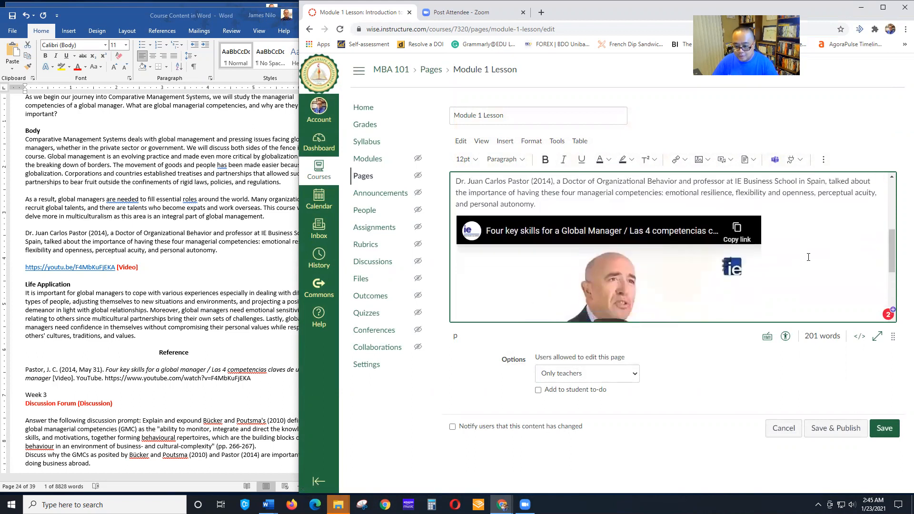
pyautogui.scroll(-5, 811, 253)
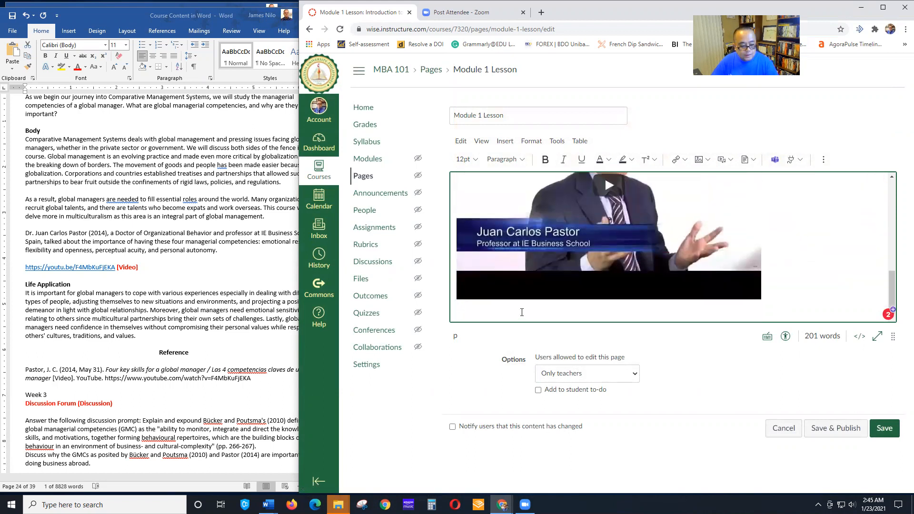
# Copy the Word text from the "Life Application" heading through the reference entry into the page body below the video
pyautogui.click(37, 284)
pyautogui.moveTo(25, 282); pyautogui.dragTo(262, 378)
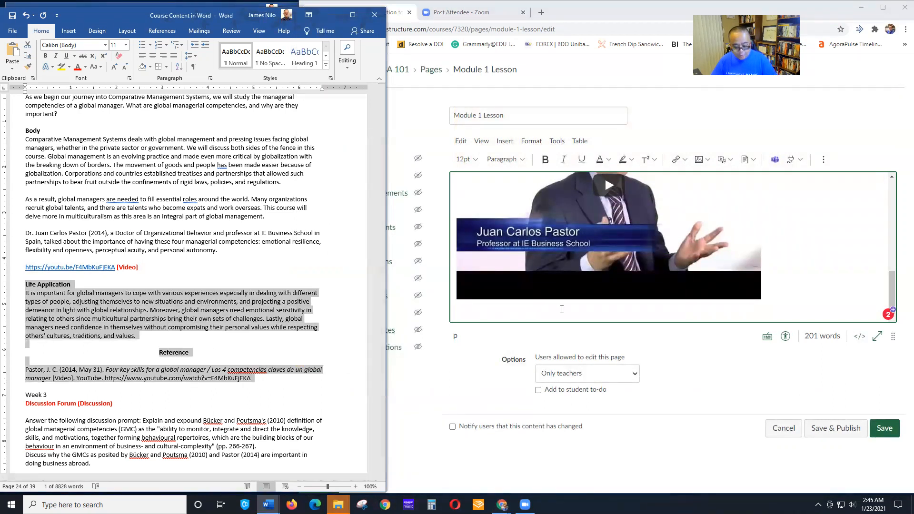
pyautogui.click(500, 318)
pyautogui.hotkey('ctrl', 'v')
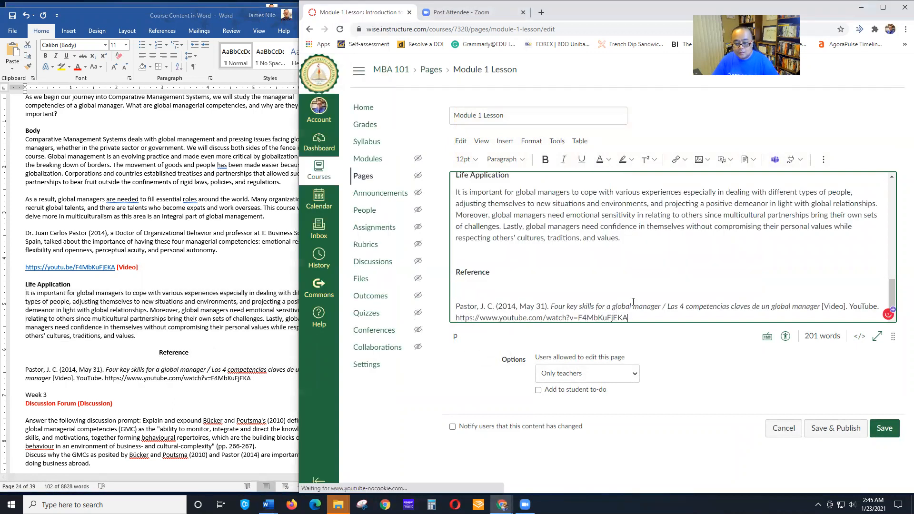
# Center the "Reference" heading in the page body and remove the empty line beneath it
pyautogui.scroll(-3, 564, 284)
pyautogui.click(477, 261)
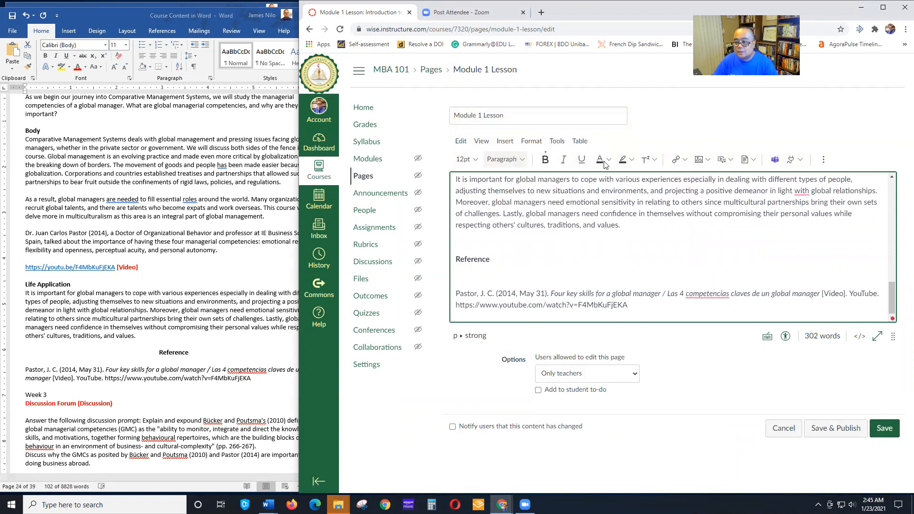
pyautogui.click(823, 159)
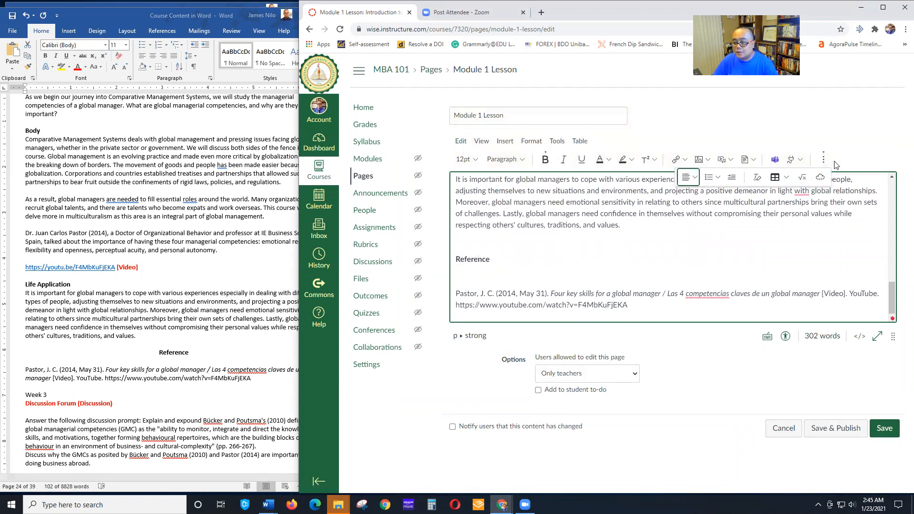
pyautogui.click(691, 177)
pyautogui.click(698, 205)
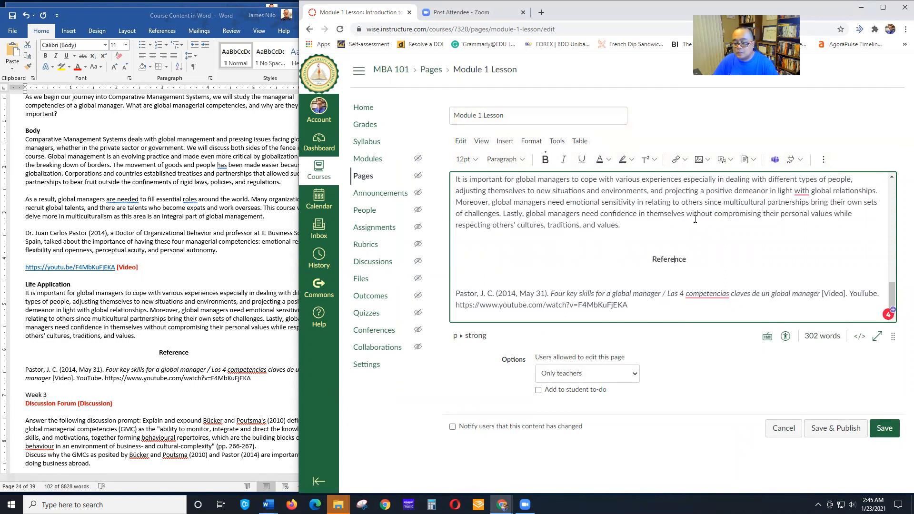
pyautogui.click(489, 282)
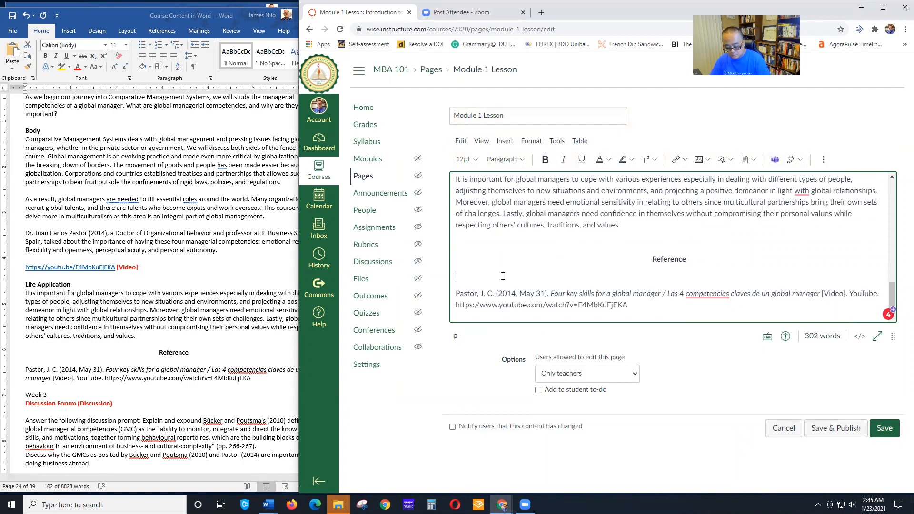
pyautogui.press('Delete')
# Save the Module 1 Lesson page and review its text and embedded video
pyautogui.scroll(2, 676, 289)
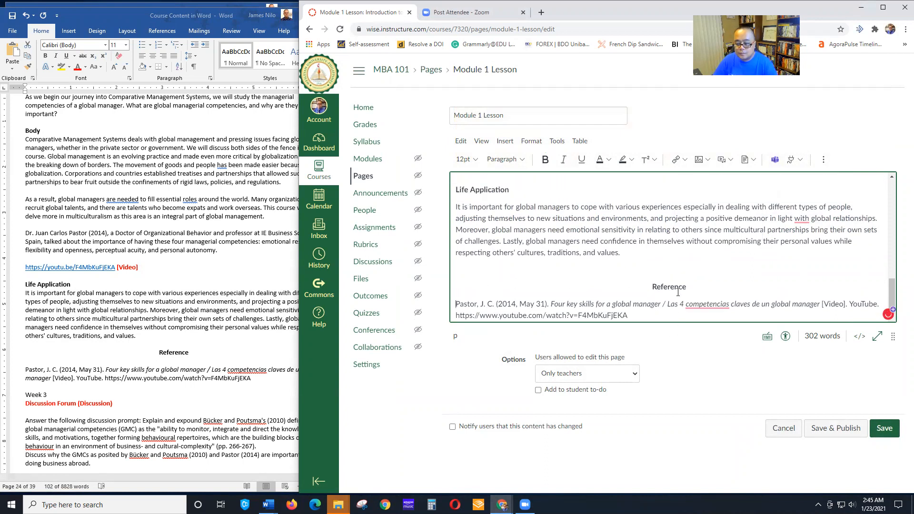
pyautogui.scroll(4, 677, 290)
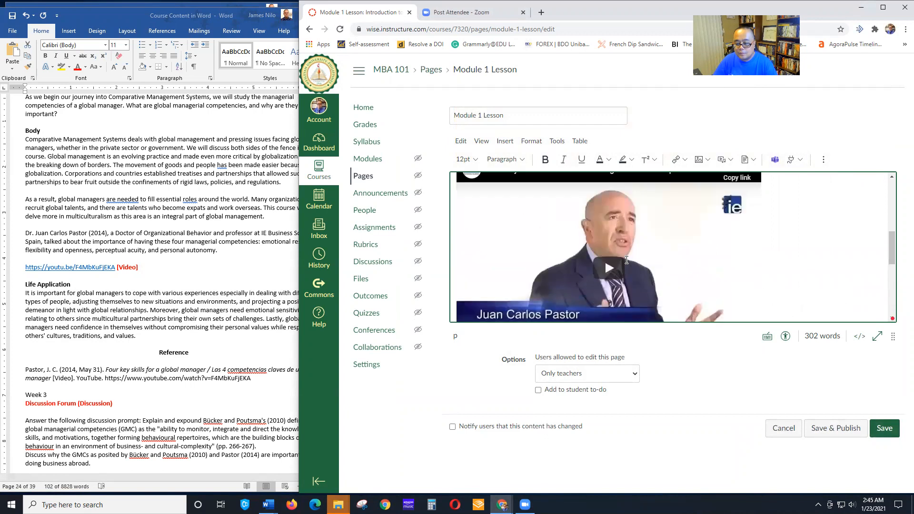
pyautogui.scroll(-6, 820, 241)
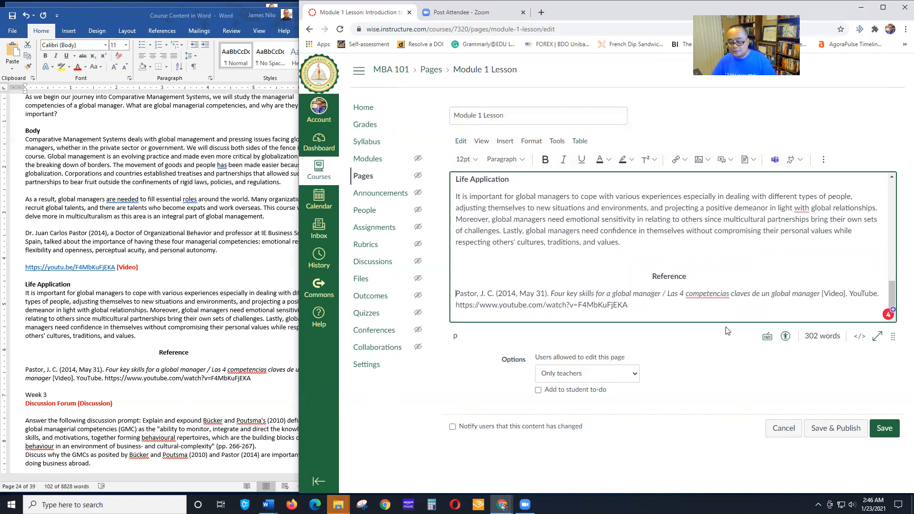
pyautogui.click(886, 429)
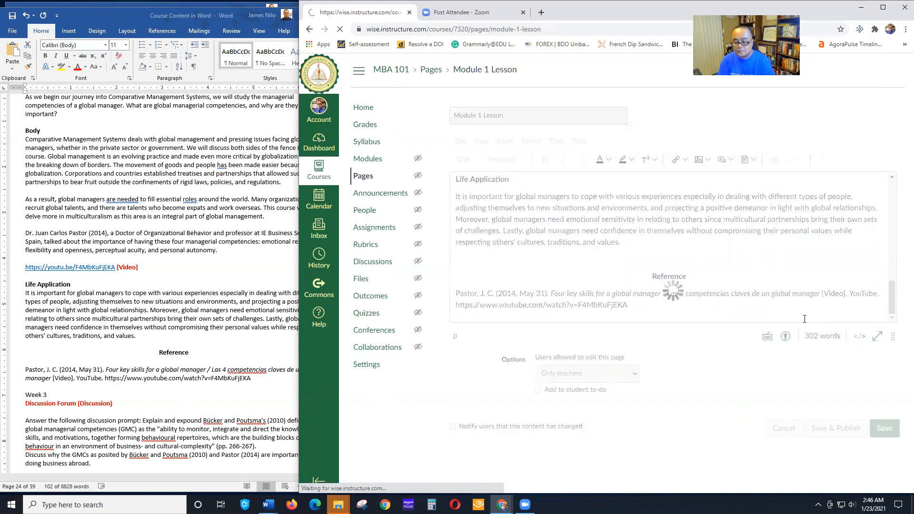
pyautogui.scroll(-3, 758, 314)
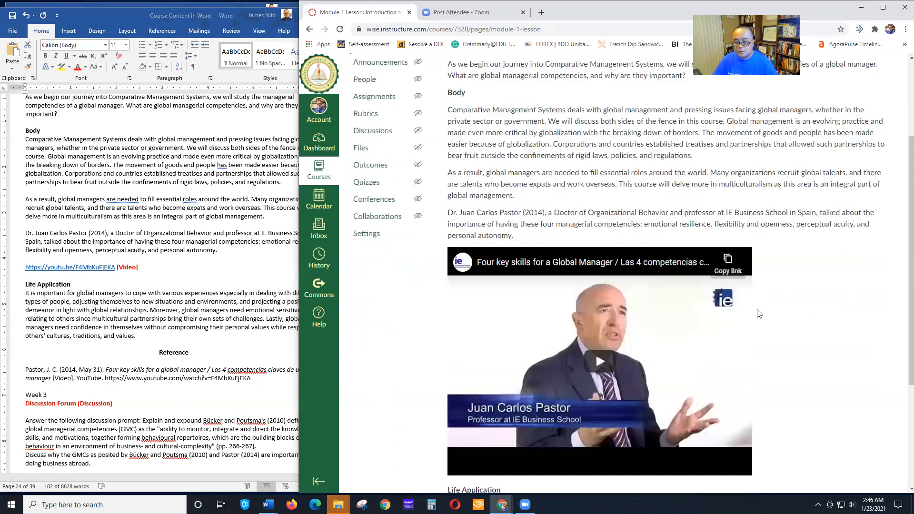
pyautogui.scroll(3, 809, 352)
pyautogui.scroll(-3, 817, 353)
pyautogui.scroll(3, 595, 341)
# Return to the course's modules list and look over the Week 3 Discussion Forum text in the Word document
pyautogui.click(368, 160)
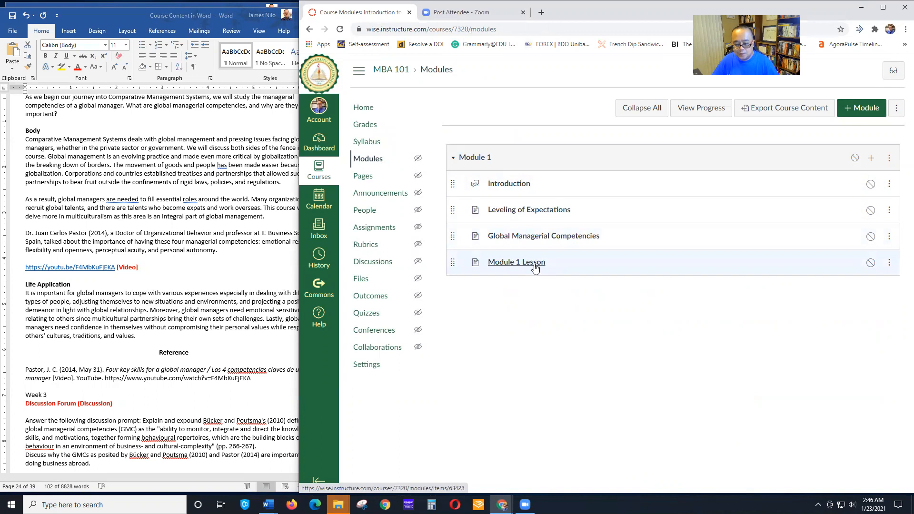
pyautogui.scroll(-4, 180, 342)
pyautogui.scroll(-4, 181, 343)
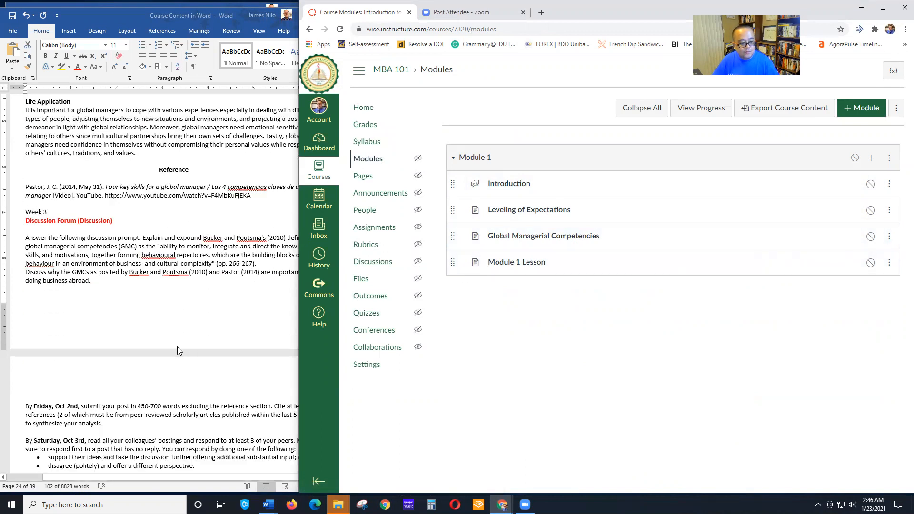
pyautogui.click(91, 237)
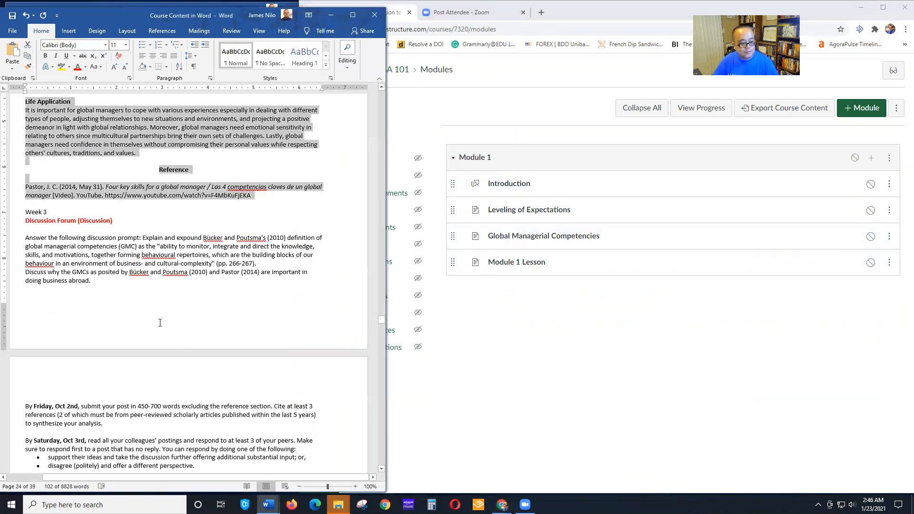
pyautogui.scroll(4, 78, 231)
pyautogui.scroll(-4, 79, 230)
pyautogui.click(751, 308)
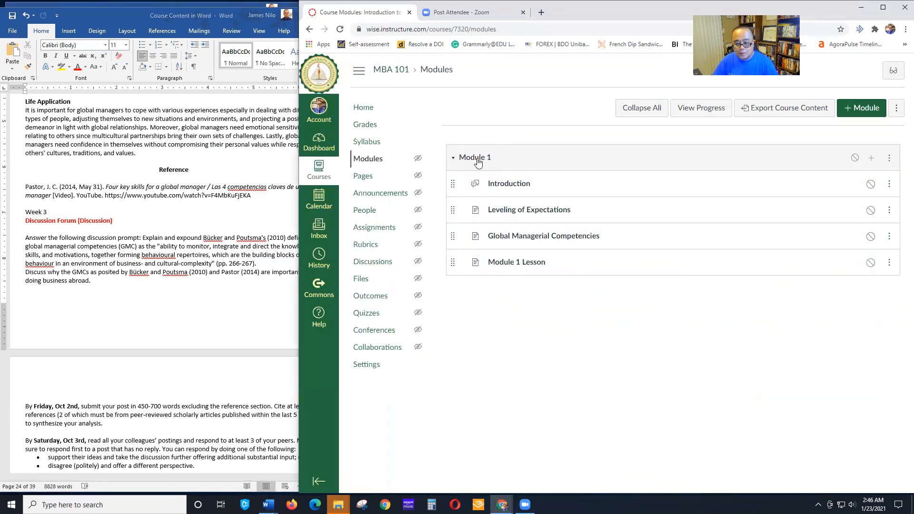
# Add the existing Module 1 Discussion topic to Module 1 with an indentation of 1 level
pyautogui.click(871, 158)
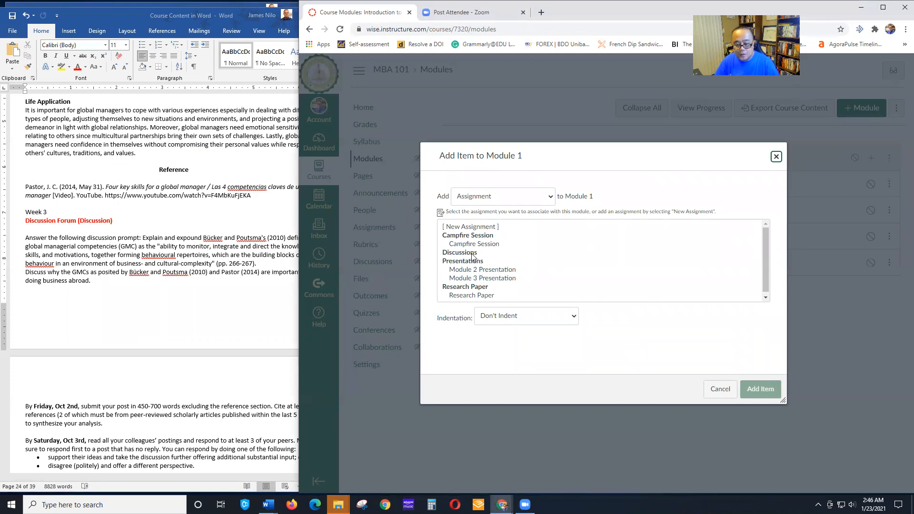
pyautogui.click(526, 203)
pyautogui.click(499, 243)
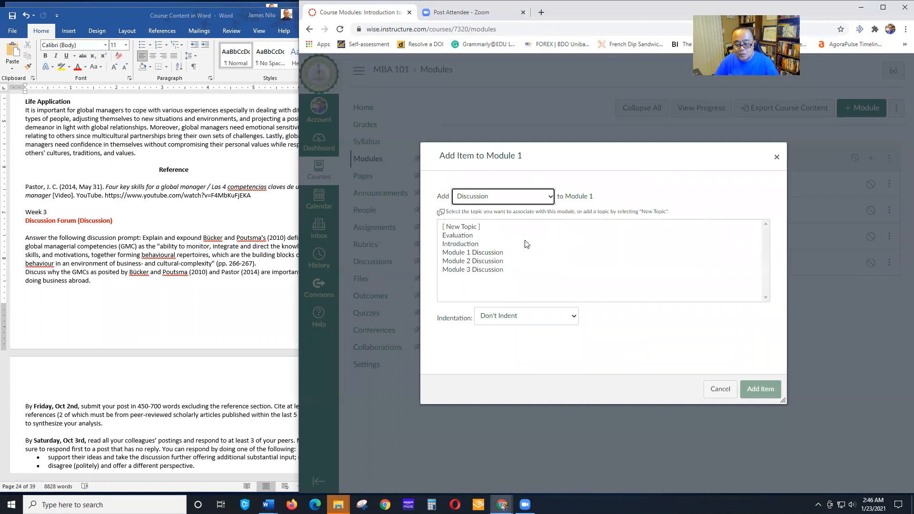
pyautogui.click(480, 253)
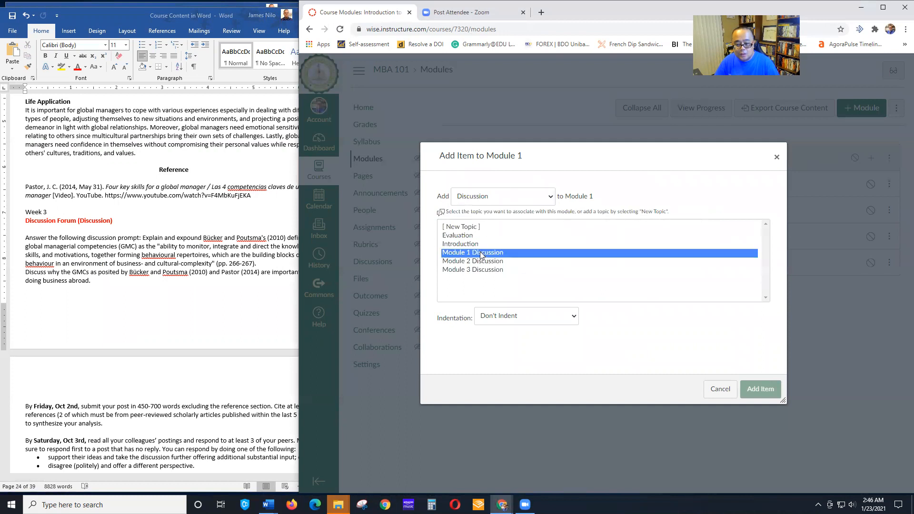
pyautogui.click(552, 318)
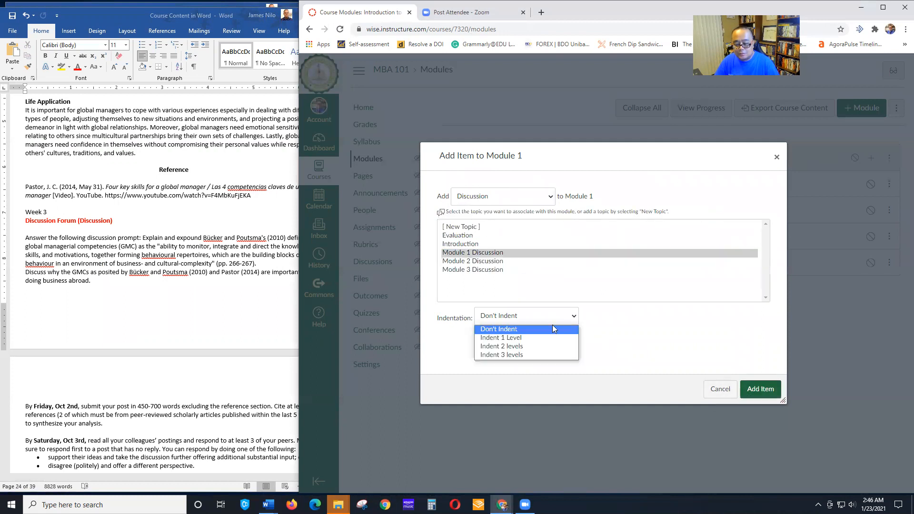
pyautogui.click(552, 339)
pyautogui.click(770, 392)
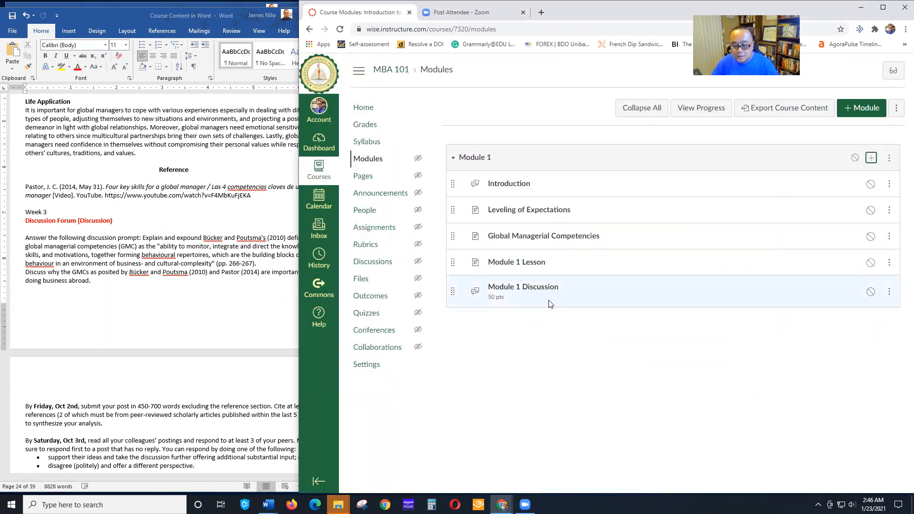
# Open the Module 1 Discussion for editing and fill its body with the Word text from "Answer the following discussion prompt" through the rubrics note
pyautogui.click(539, 292)
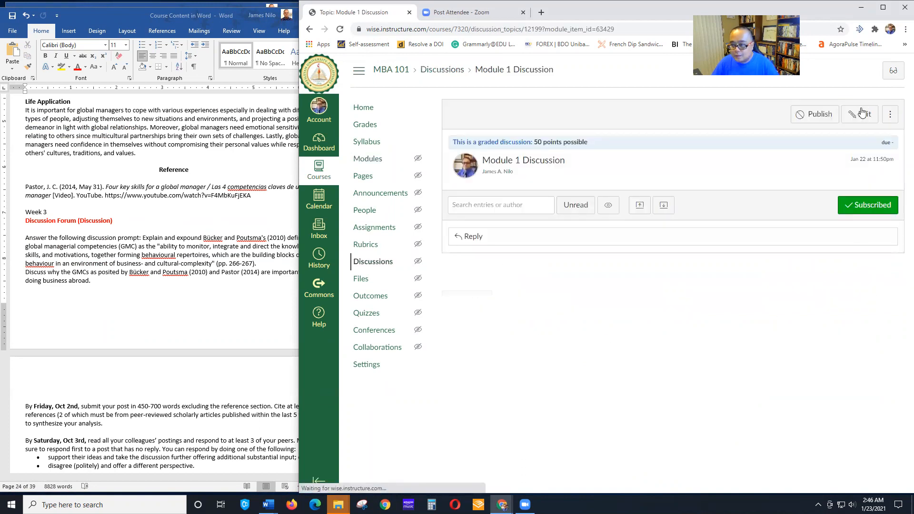
pyautogui.click(861, 113)
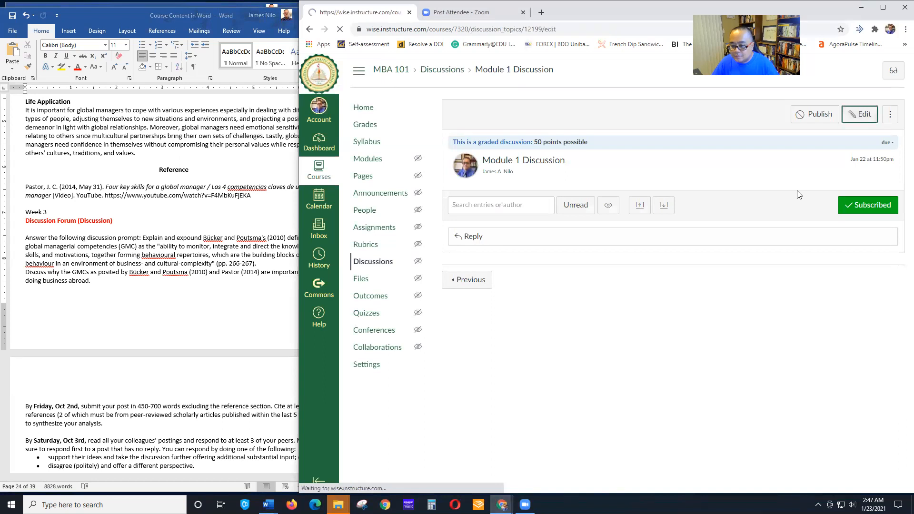
pyautogui.click(120, 306)
pyautogui.scroll(-2, 95, 283)
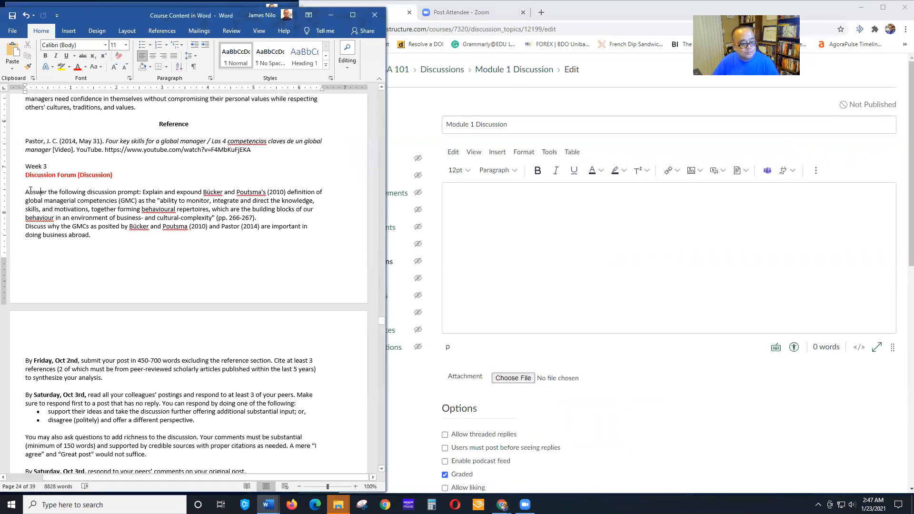
pyautogui.moveTo(26, 191); pyautogui.dragTo(274, 373)
pyautogui.hotkey('ctrl', 'c')
pyautogui.click(542, 238)
pyautogui.hotkey('ctrl', 'v')
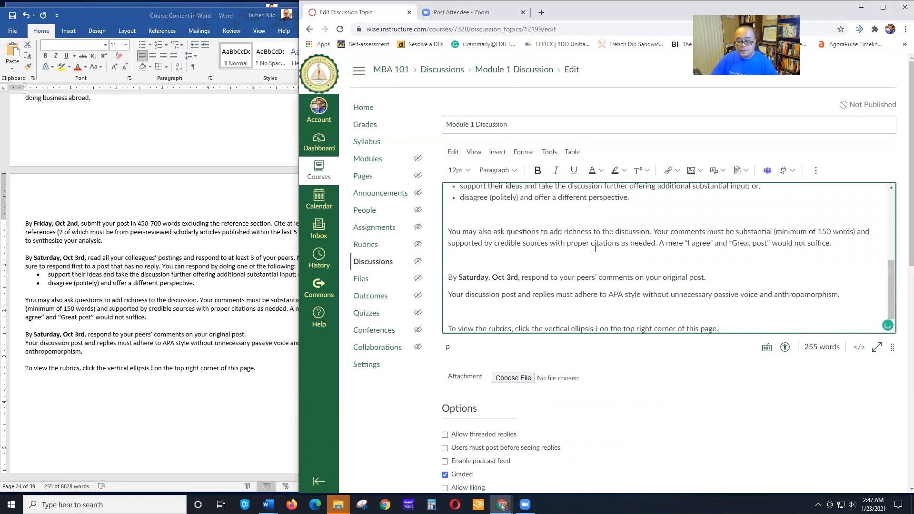
# Remove the blank lines between the paragraphs of the discussion instructions, from the Friday deadline down to the rubrics note
pyautogui.scroll(5, 589, 269)
pyautogui.click(467, 269)
pyautogui.press('BackSpace')
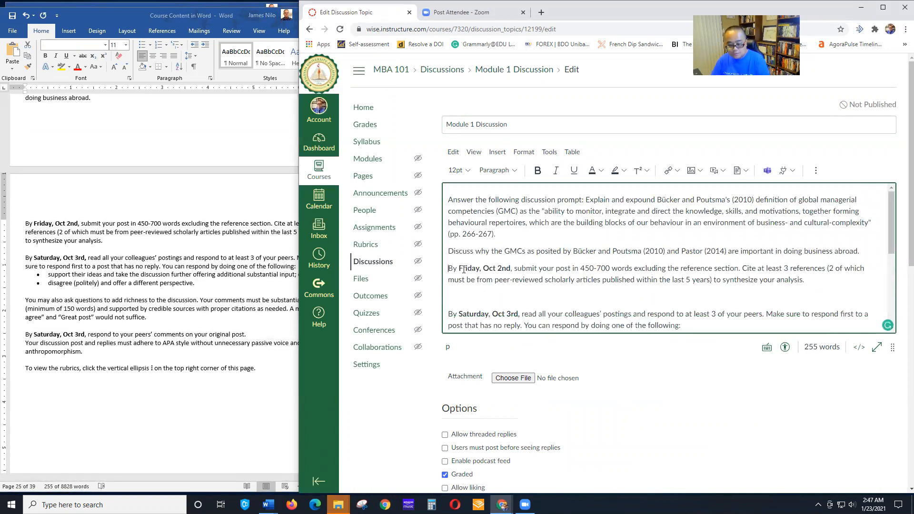
pyautogui.scroll(-1, 460, 287)
pyautogui.click(471, 250)
pyautogui.press('Delete')
pyautogui.scroll(-2, 478, 294)
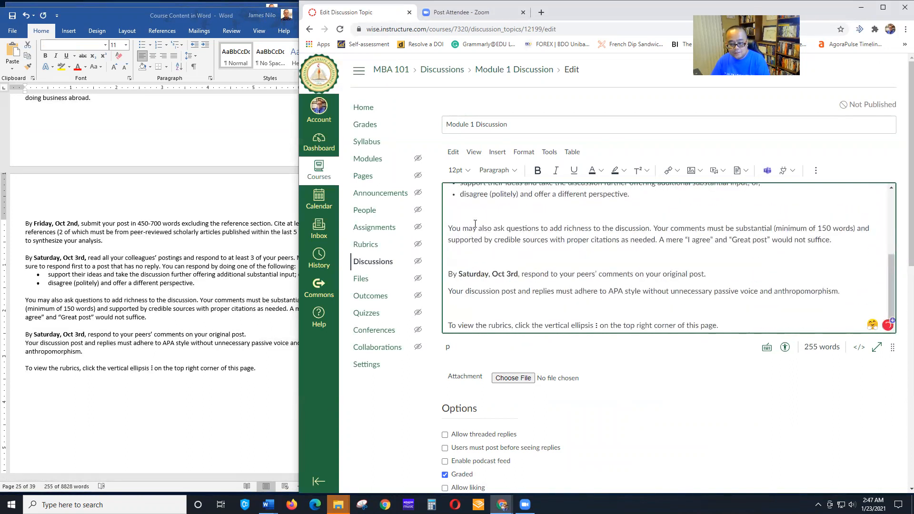
pyautogui.click(473, 218)
pyautogui.press('Delete')
pyautogui.press('Delete')
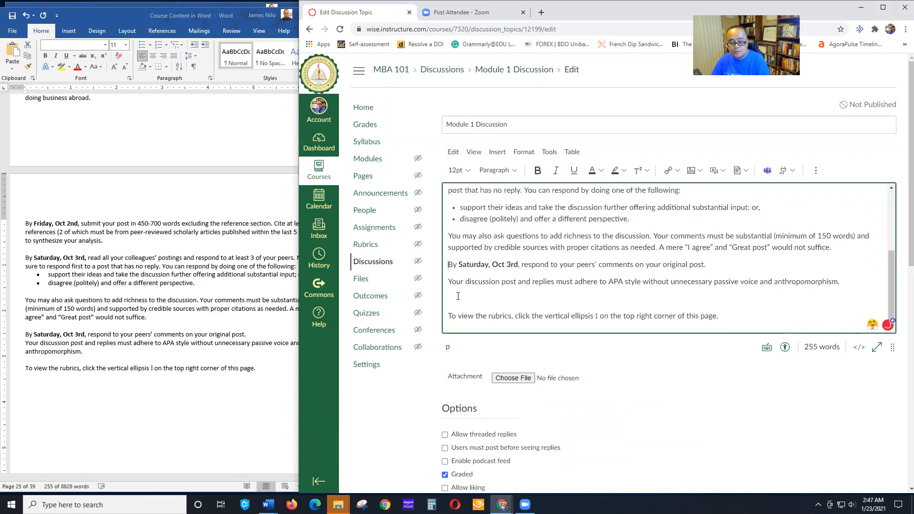
pyautogui.press('Delete')
# Review the discussion instructions from the opening prompt through the post deadlines, reply rules and rubrics note
pyautogui.scroll(2, 459, 284)
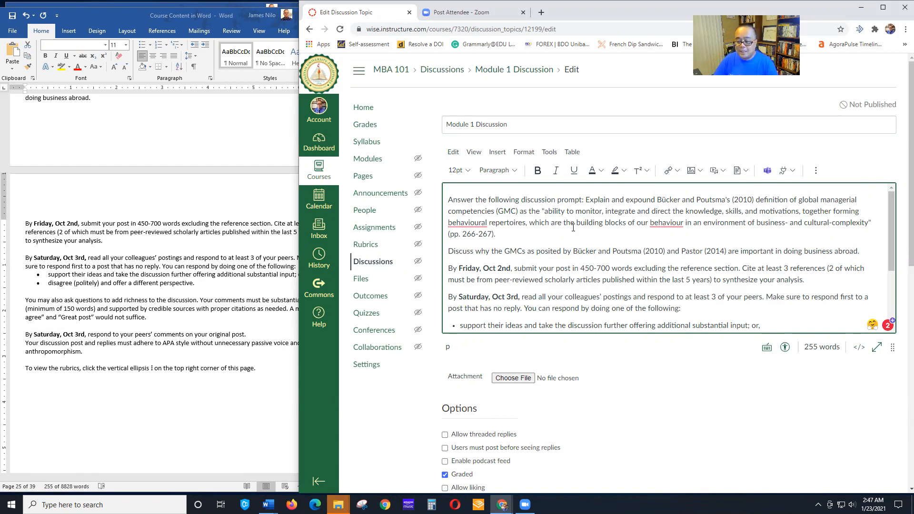
pyautogui.scroll(-1, 547, 240)
pyautogui.scroll(1, 520, 242)
pyautogui.scroll(-3, 845, 264)
pyautogui.moveTo(891, 261); pyautogui.dragTo(898, 242)
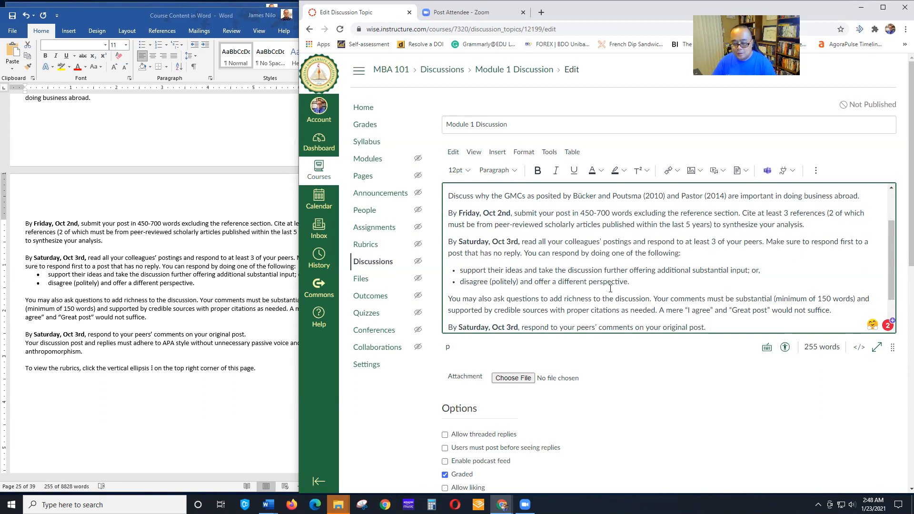
pyautogui.scroll(-2, 610, 289)
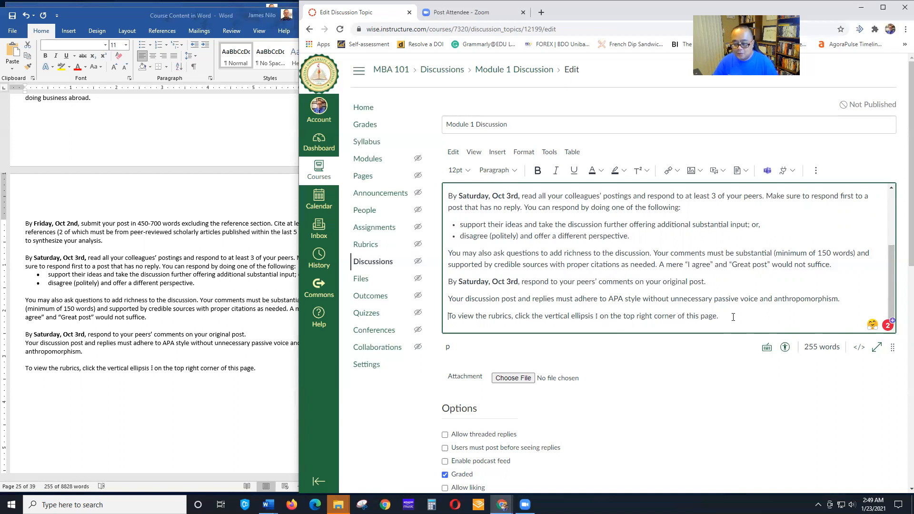
# Add a blank line above the discussion prompt and insert the Unsplash photo of people around a table, found by searching for "discussion"
pyautogui.scroll(4, 742, 309)
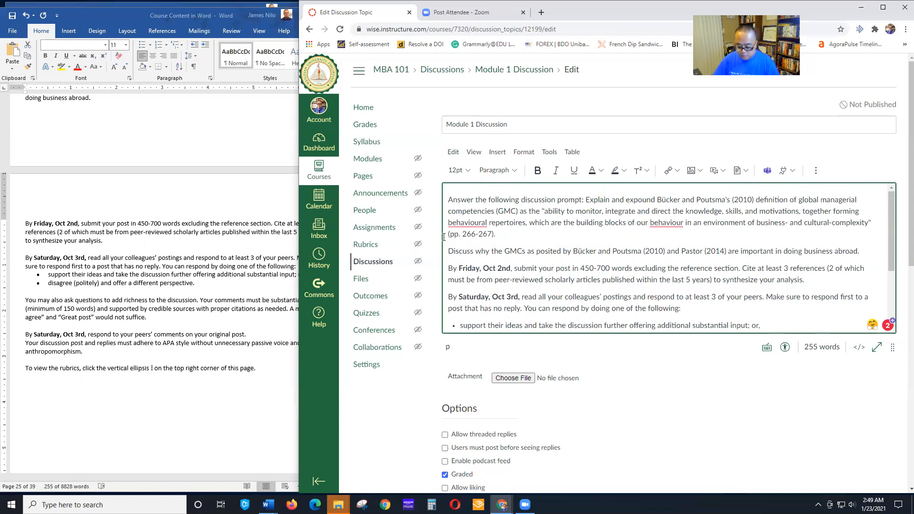
pyautogui.press('Return')
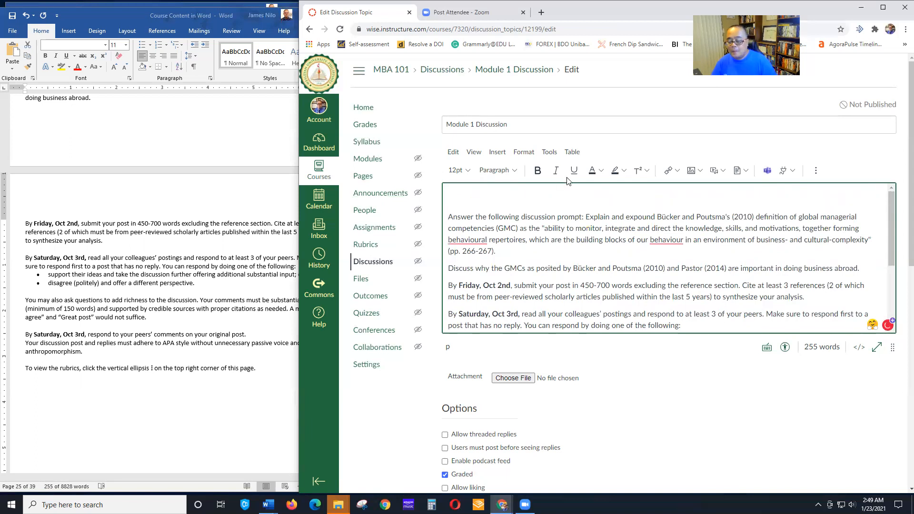
pyautogui.click(697, 172)
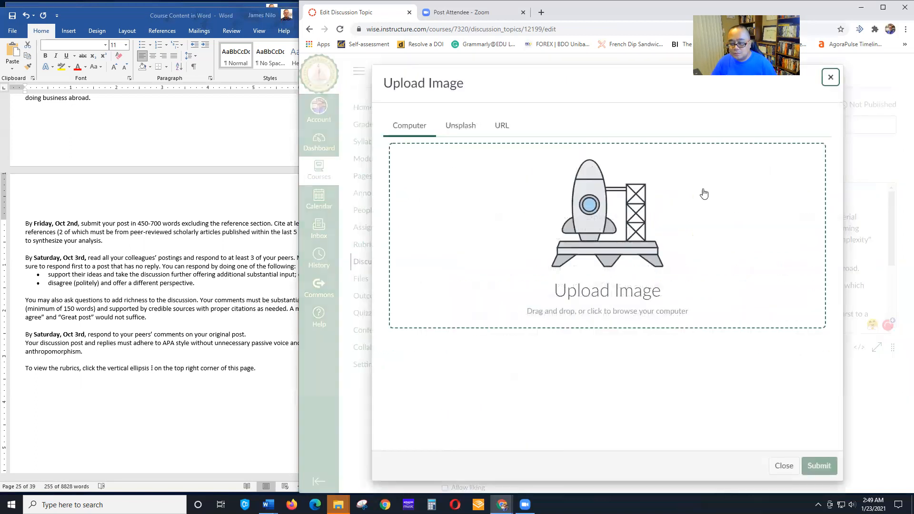
pyautogui.click(461, 125)
pyautogui.click(439, 185)
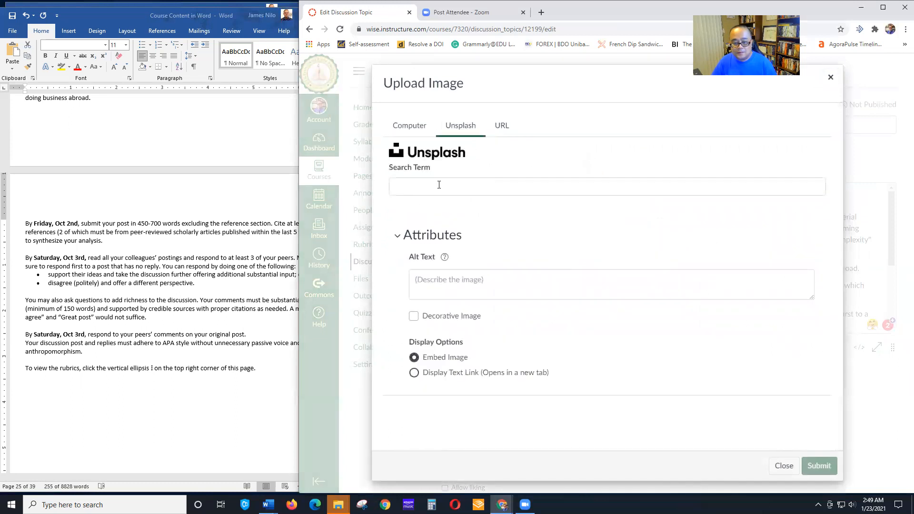
pyautogui.write('discussion')
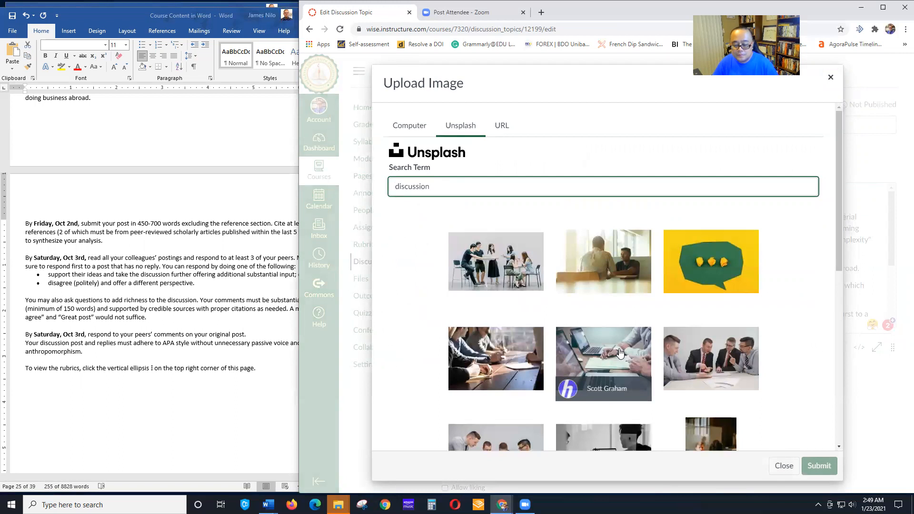
pyautogui.click(502, 267)
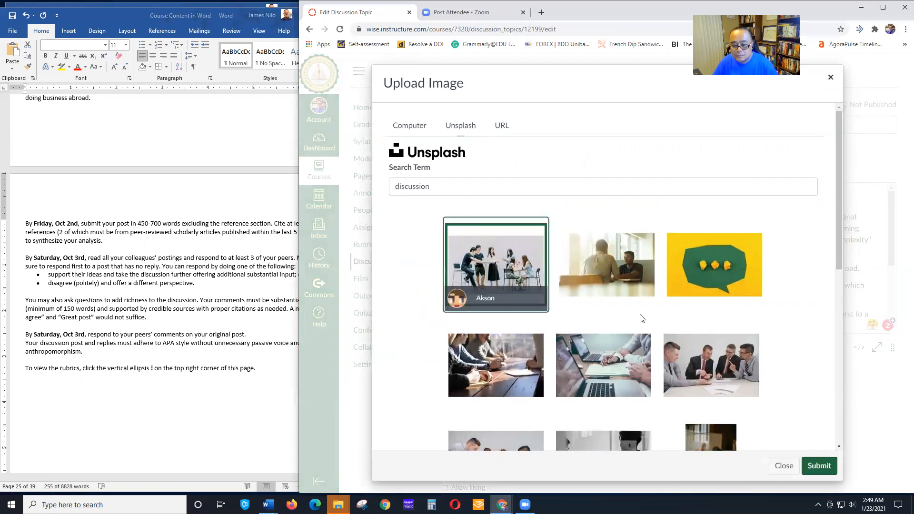
pyautogui.click(819, 465)
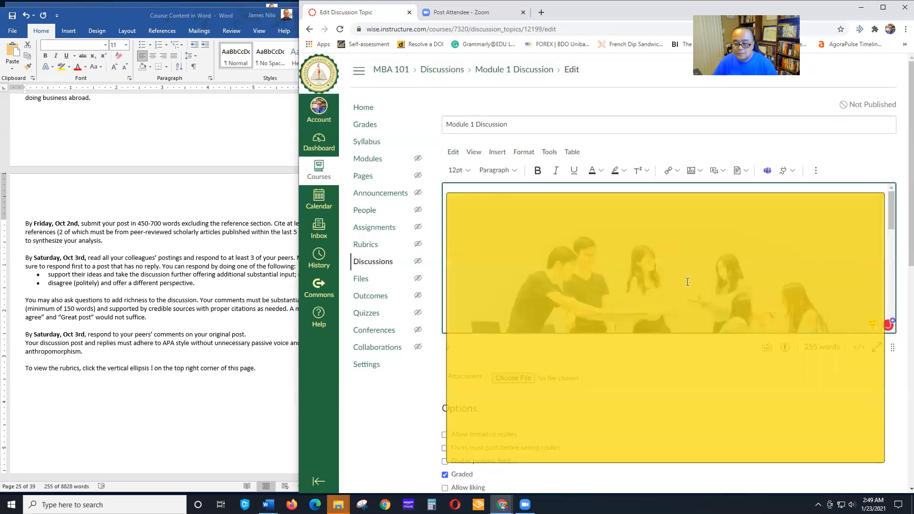
# Shrink the inserted group photo above the discussion prompt proportionally
pyautogui.scroll(-5, 875, 262)
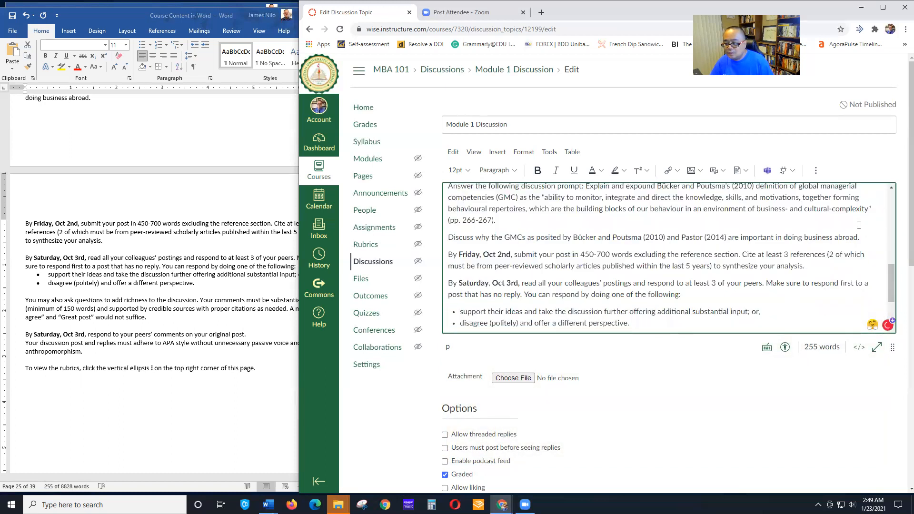
pyautogui.scroll(3, 864, 252)
pyautogui.click(865, 252)
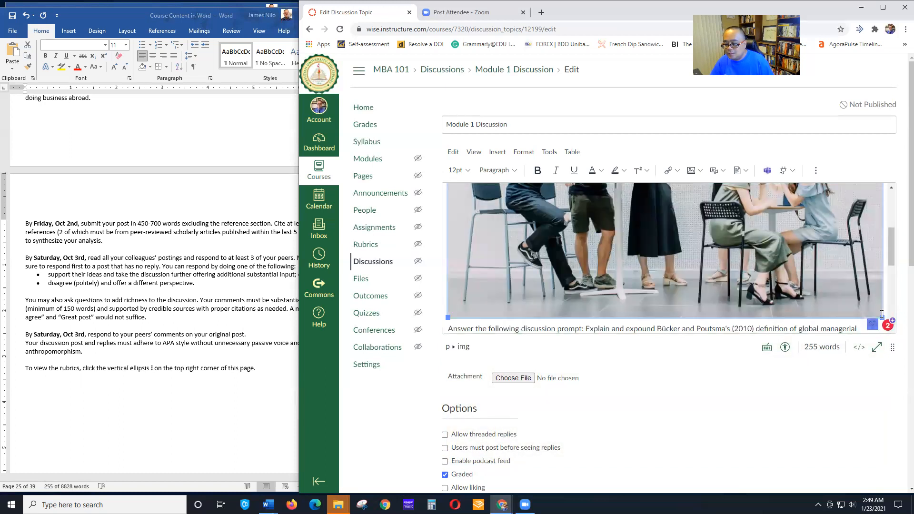
pyautogui.moveTo(883, 317); pyautogui.dragTo(744, 256)
pyautogui.scroll(4, 804, 269)
pyautogui.click(785, 274)
# Enable Allow threaded replies and Users must post before seeing replies in the discussion options
pyautogui.scroll(-6, 722, 241)
pyautogui.scroll(3, 728, 260)
pyautogui.scroll(-2, 733, 264)
pyautogui.scroll(-10, 732, 263)
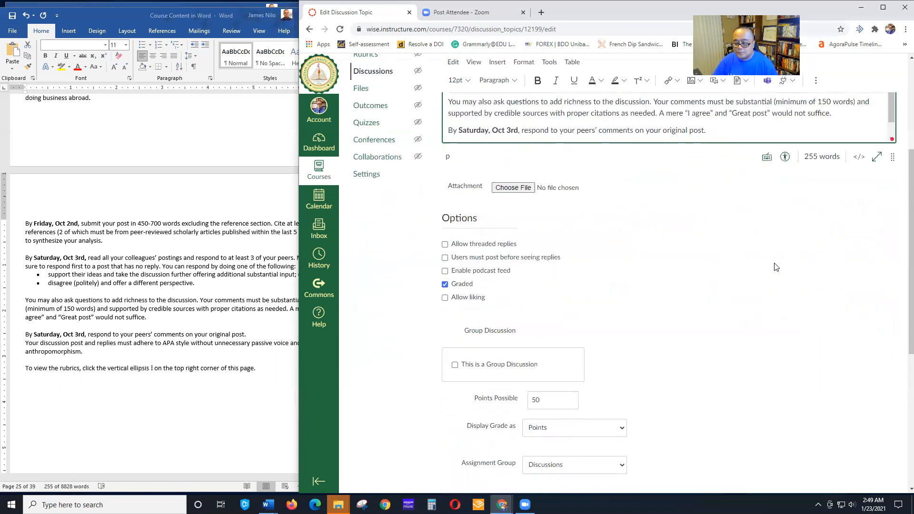
pyautogui.scroll(5, 774, 279)
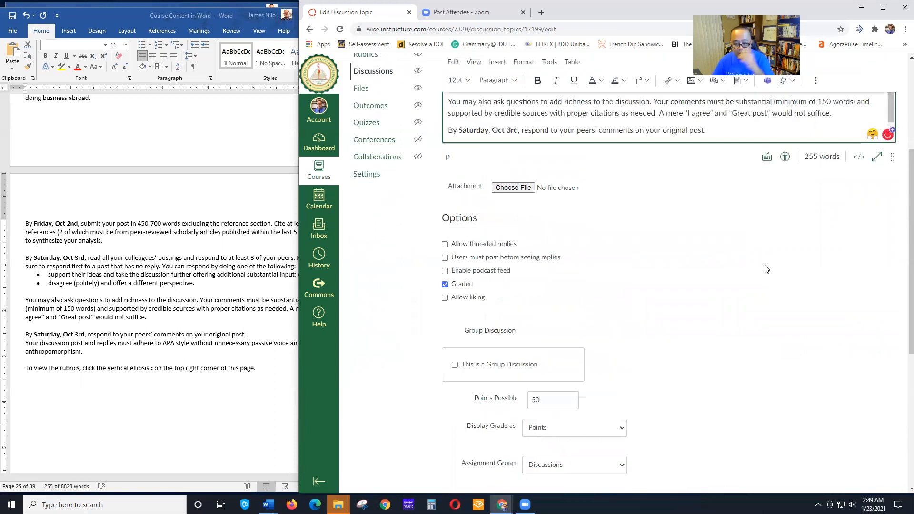
pyautogui.scroll(-1, 607, 280)
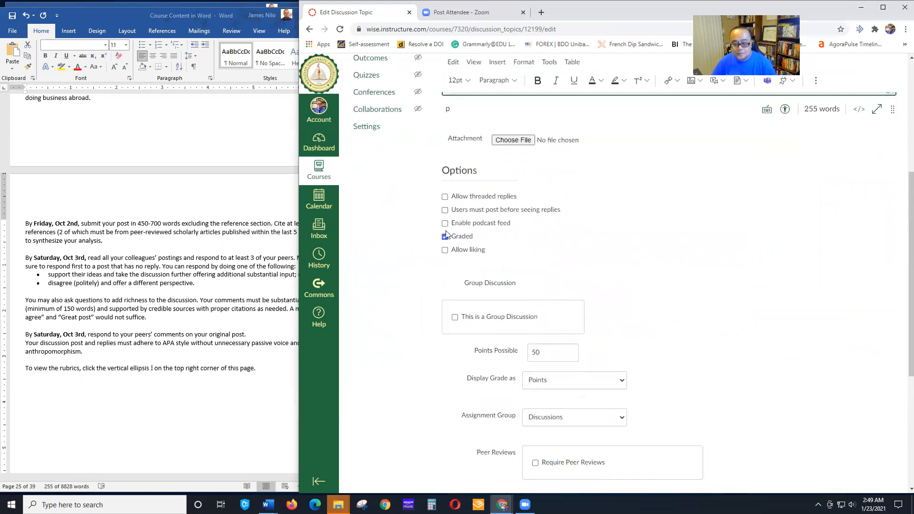
pyautogui.click(443, 197)
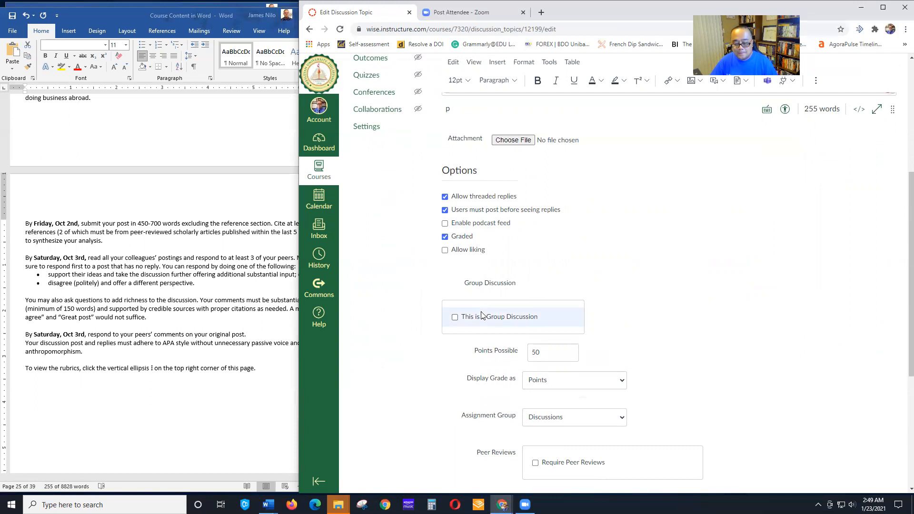
# Examine the available grade display formats and the Points Possible setting
pyautogui.scroll(-3, 471, 280)
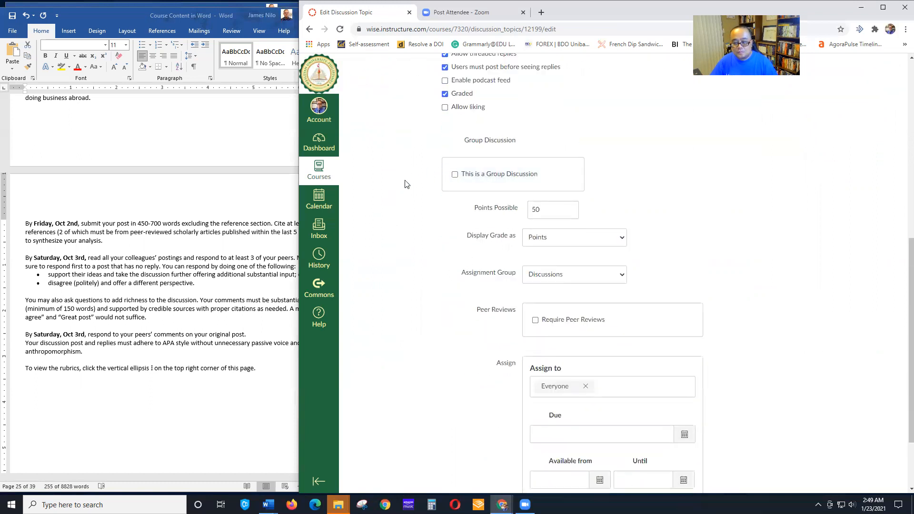
pyautogui.click(560, 240)
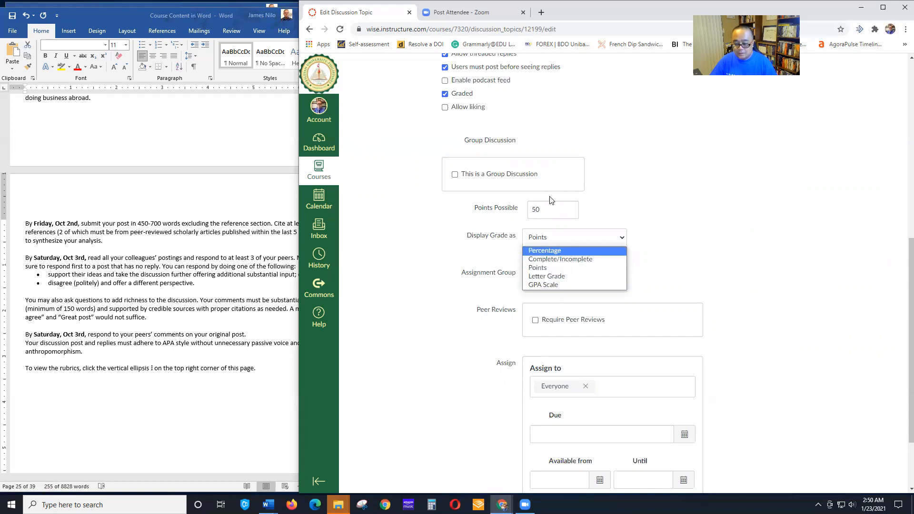
pyautogui.click(554, 210)
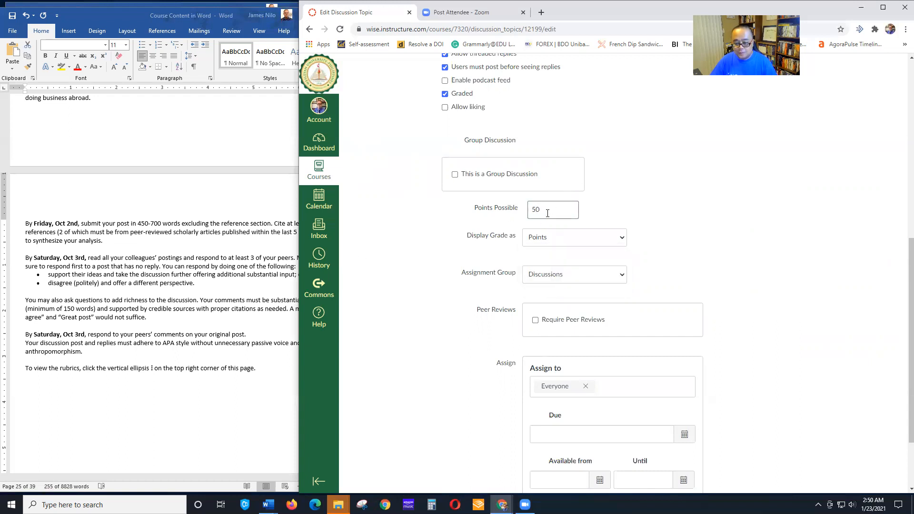
pyautogui.scroll(-2, 648, 272)
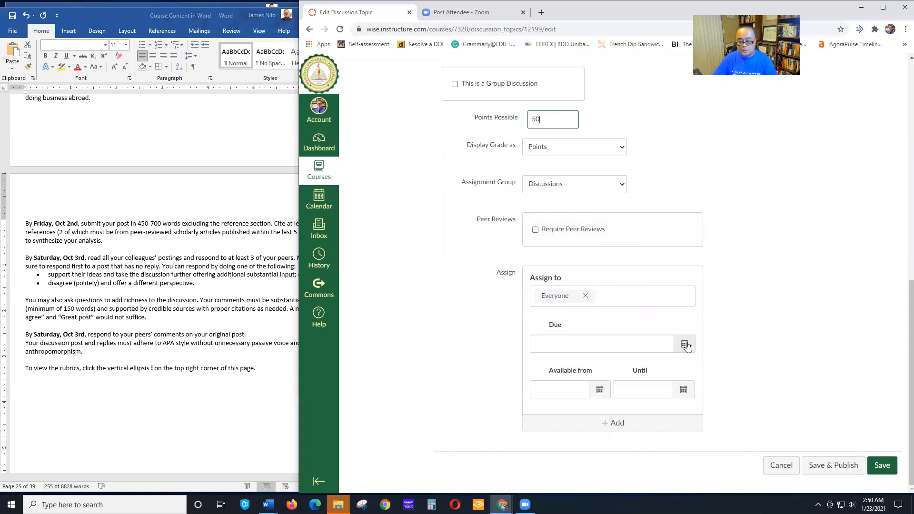
# Check the deadlines in the discussion instructions and view the Due date calendar without picking a date
pyautogui.scroll(6, 698, 328)
pyautogui.scroll(4, 698, 328)
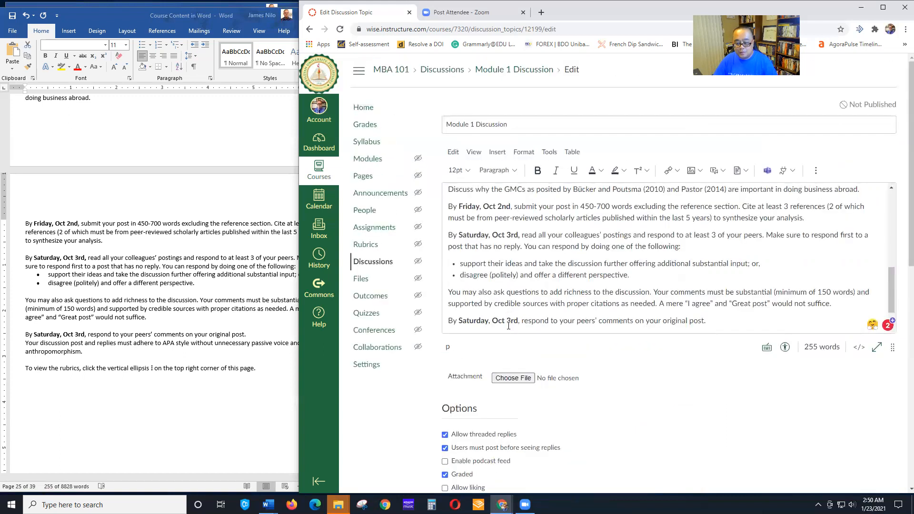
pyautogui.scroll(-10, 641, 325)
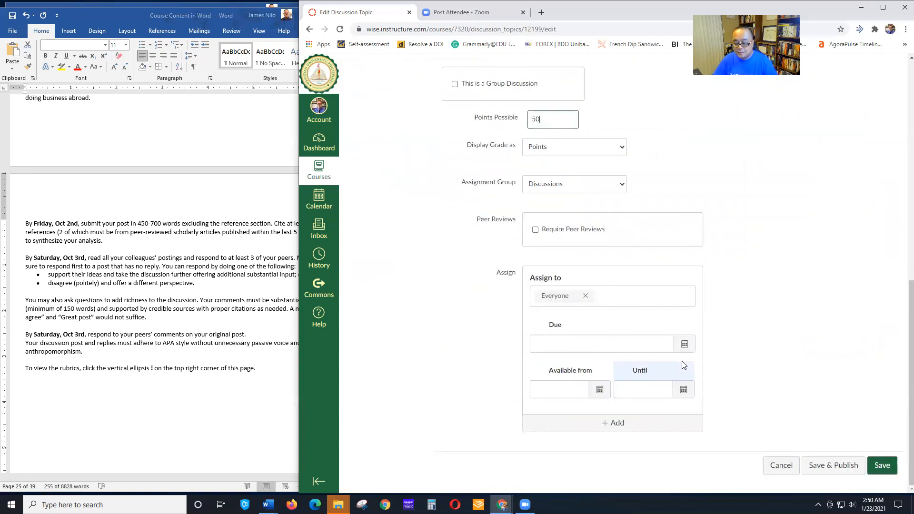
pyautogui.click(683, 345)
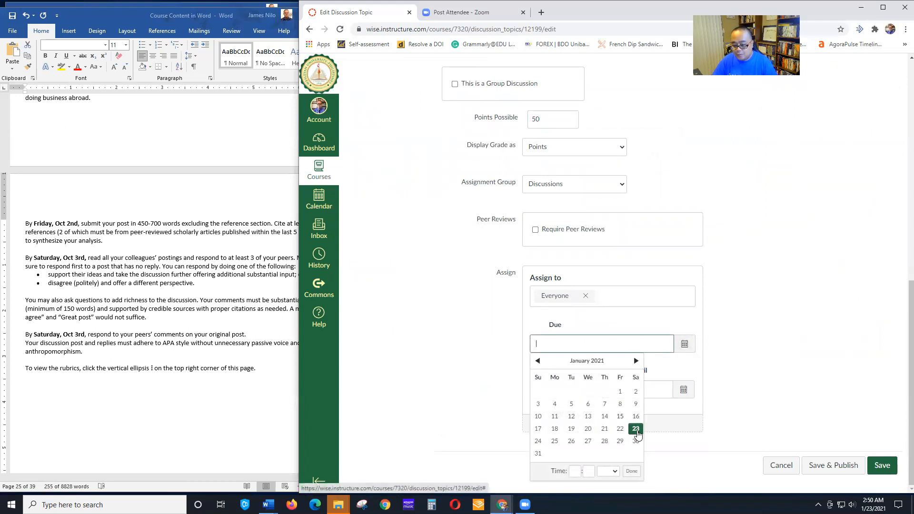
pyautogui.click(764, 340)
pyautogui.click(684, 348)
pyautogui.click(782, 362)
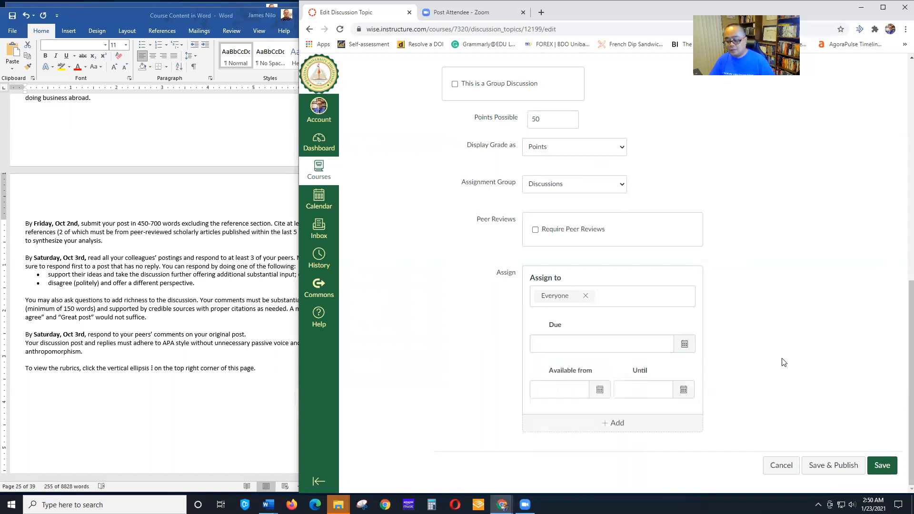
# Try an Available from date of January 17, 2021, and clear it again
pyautogui.click(599, 391)
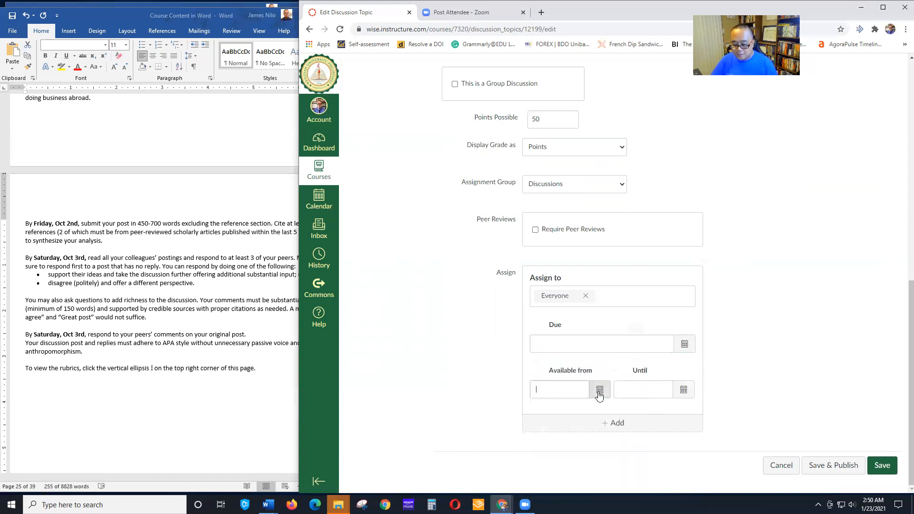
pyautogui.click(782, 283)
pyautogui.click(598, 390)
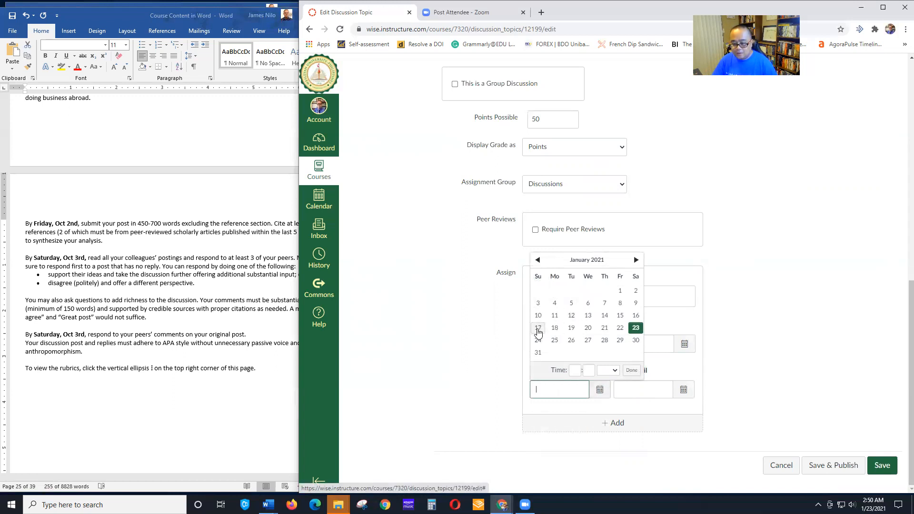
pyautogui.click(538, 328)
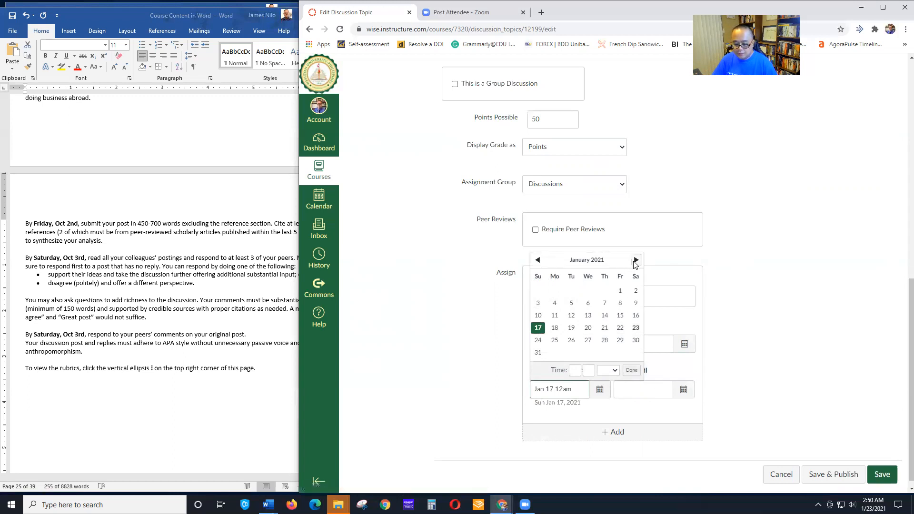
pyautogui.click(785, 392)
pyautogui.moveTo(579, 388); pyautogui.dragTo(504, 398)
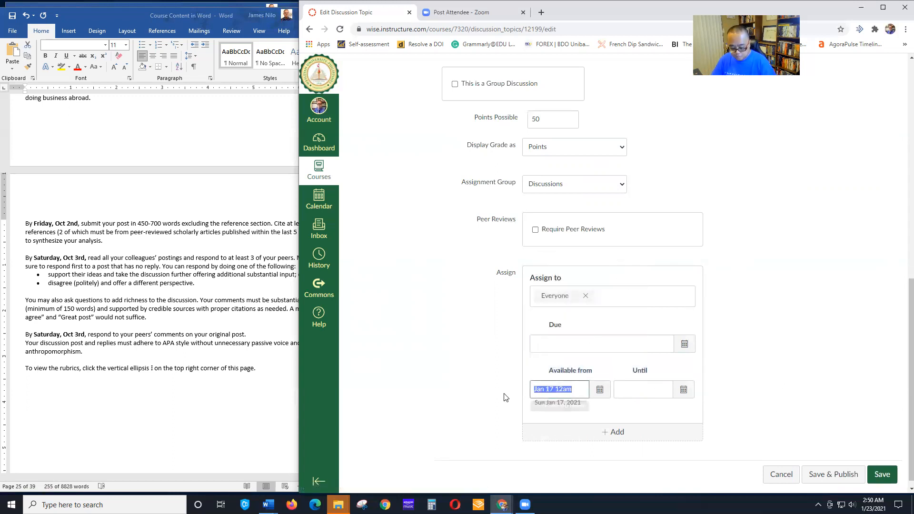
pyautogui.press('BackSpace')
pyautogui.click(499, 401)
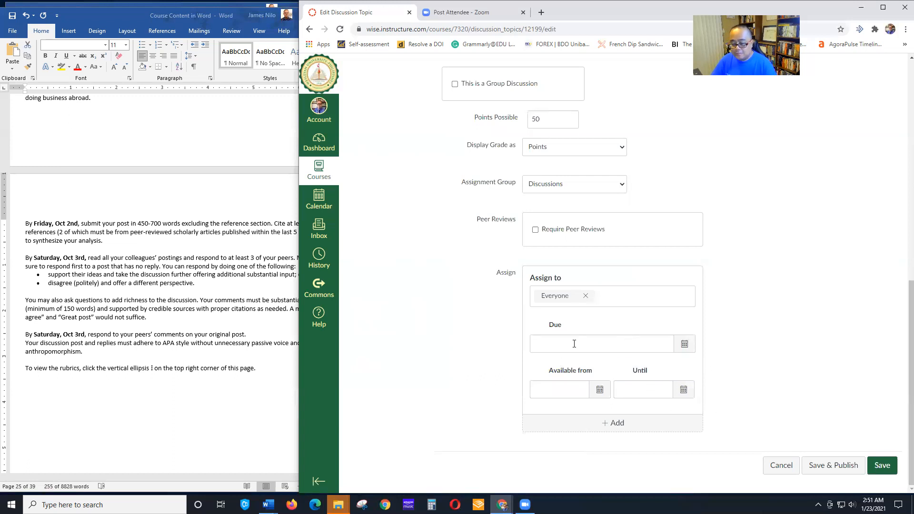
# Set the discussion's due date to January 23, 2021 at 11:59pm
pyautogui.click(684, 343)
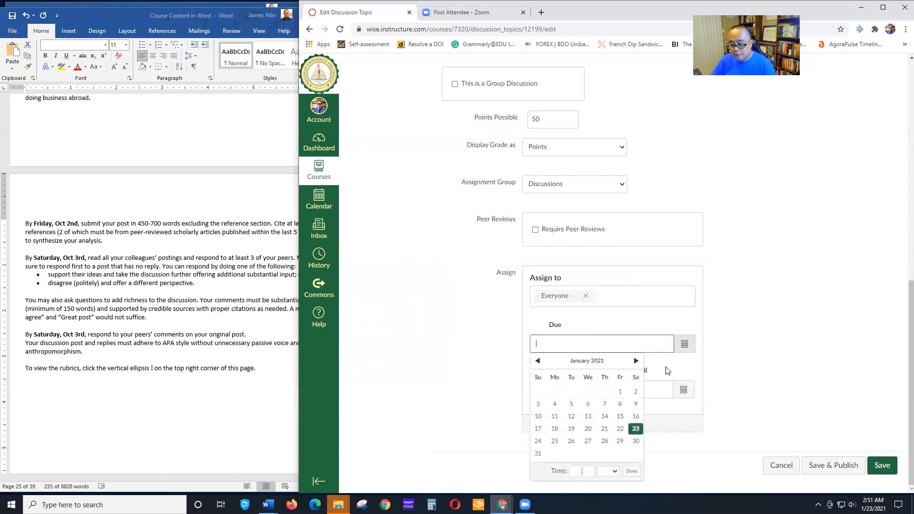
pyautogui.click(635, 429)
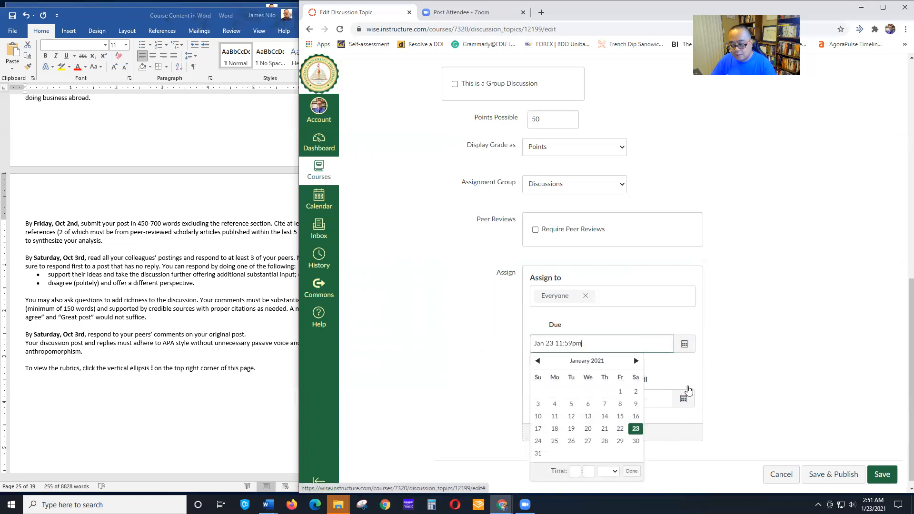
pyautogui.click(770, 347)
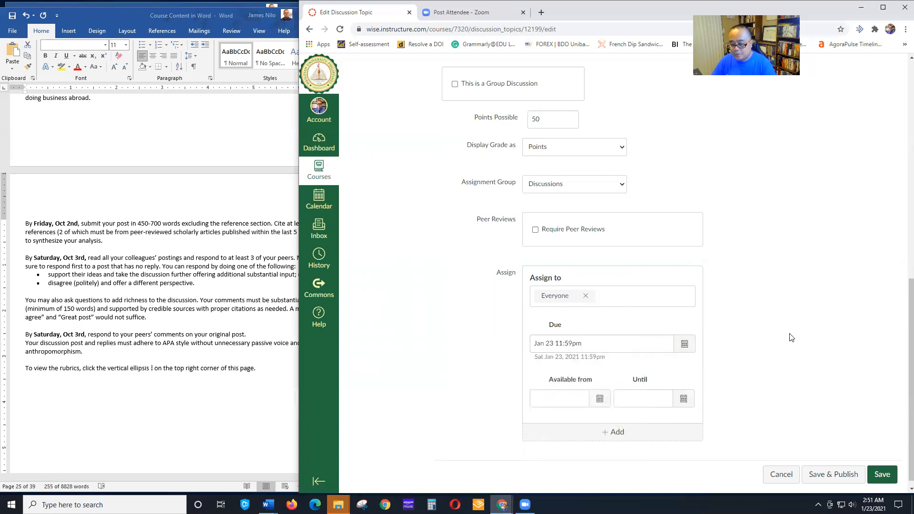
# Save the discussion without publishing it and review the saved prompt, deadlines and rubric instructions
pyautogui.click(888, 475)
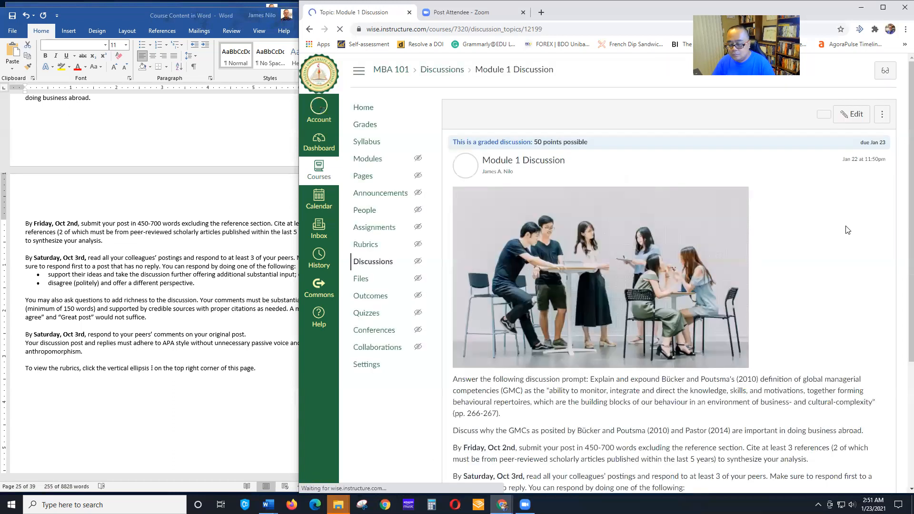
pyautogui.scroll(-3, 830, 241)
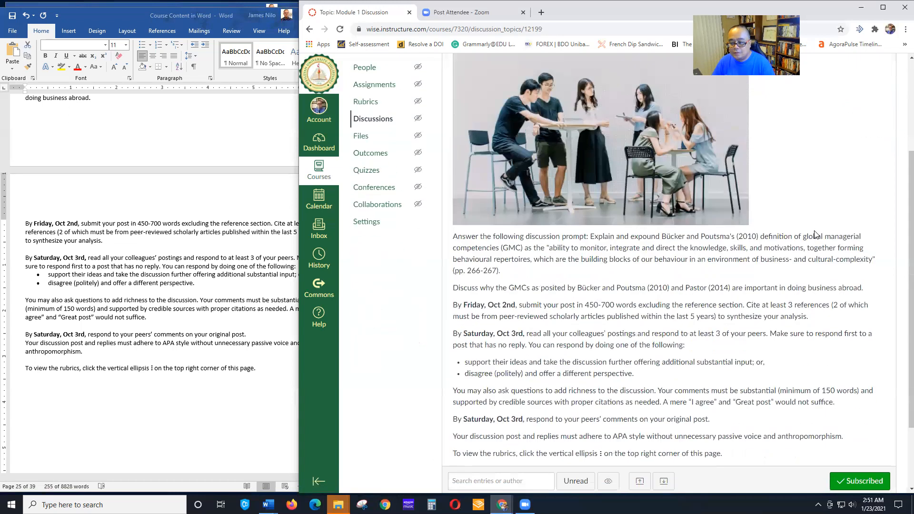
pyautogui.scroll(-2, 815, 234)
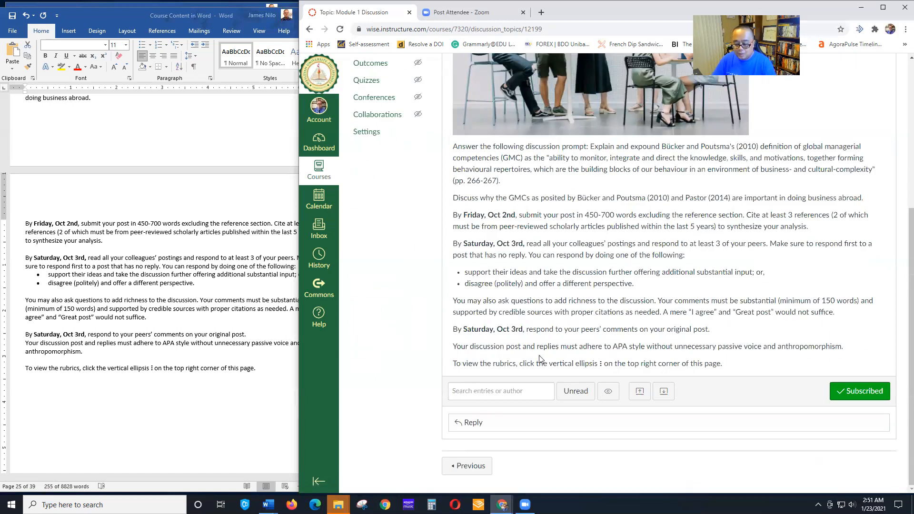
pyautogui.scroll(2, 532, 347)
pyautogui.scroll(-2, 523, 333)
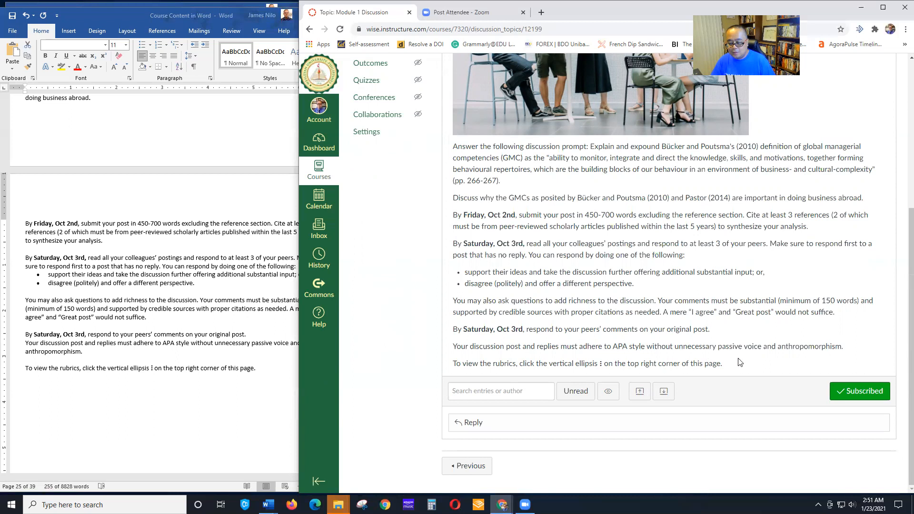
pyautogui.scroll(5, 739, 363)
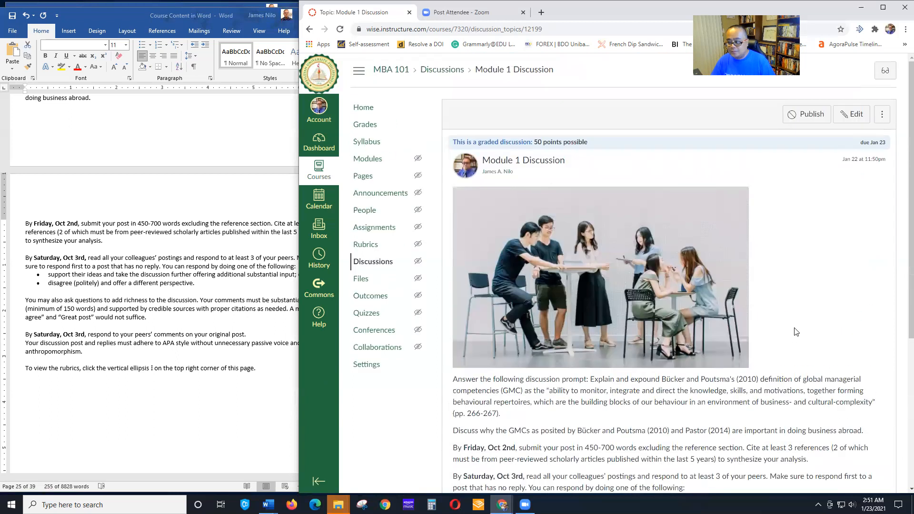
# Start adding a rubric to the Module 1 Discussion and open the search for existing rubrics
pyautogui.click(883, 116)
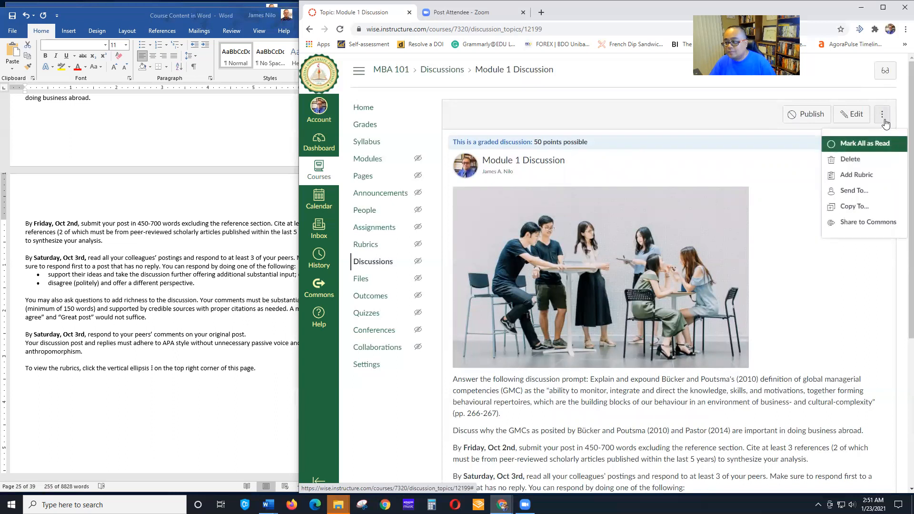
pyautogui.click(858, 176)
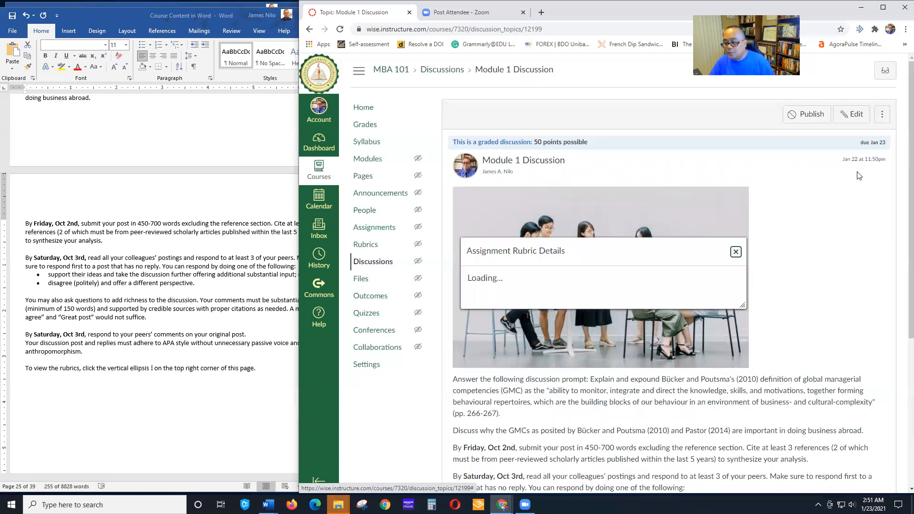
pyautogui.scroll(-3, 639, 278)
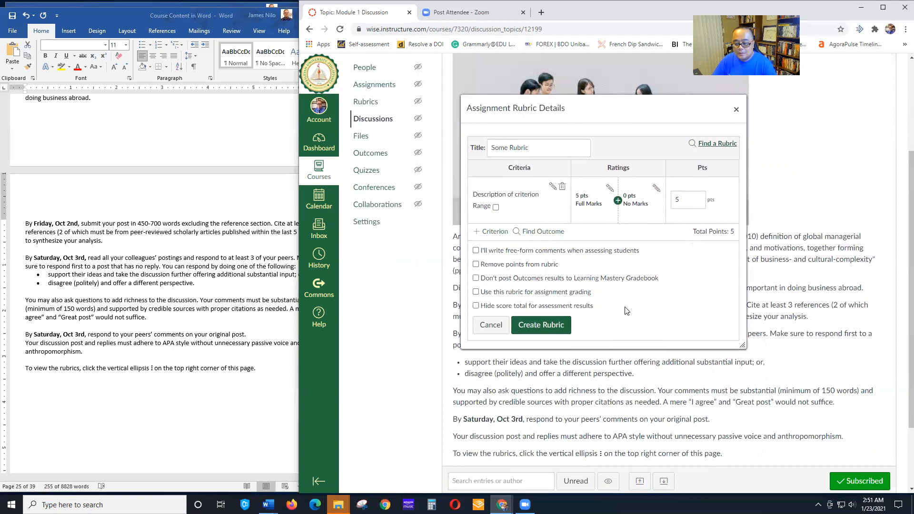
pyautogui.scroll(3, 638, 304)
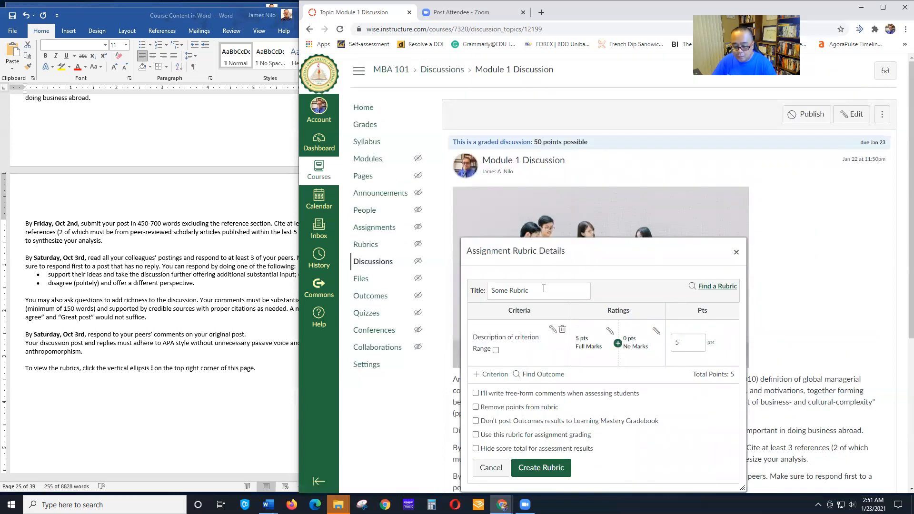
pyautogui.click(718, 291)
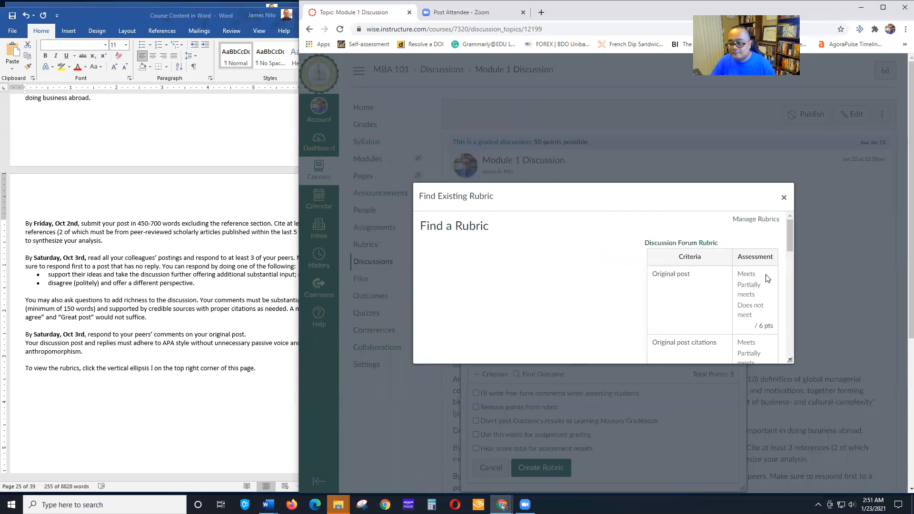
# Attach the existing Discussion Forum rubric from the MBA 101 course to the discussion
pyautogui.scroll(-3, 767, 278)
pyautogui.scroll(3, 705, 257)
pyautogui.scroll(-5, 684, 245)
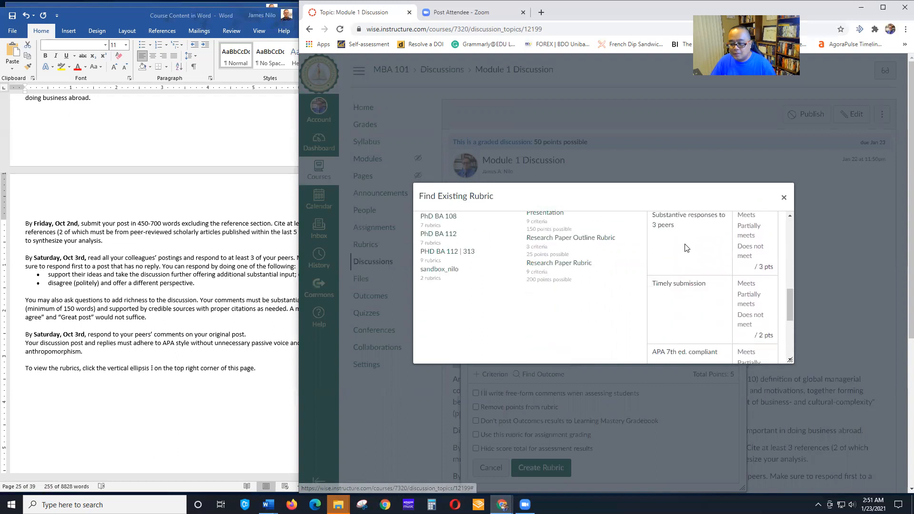
pyautogui.scroll(2, 687, 248)
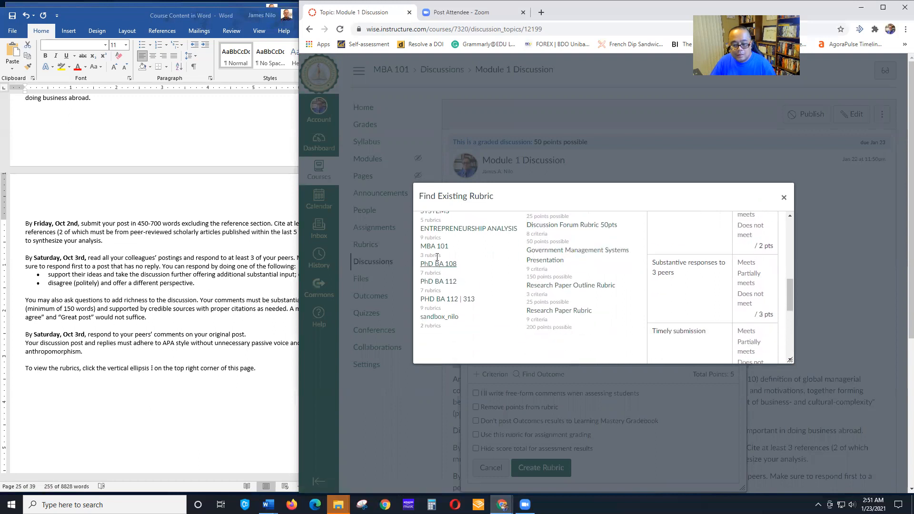
pyautogui.click(474, 262)
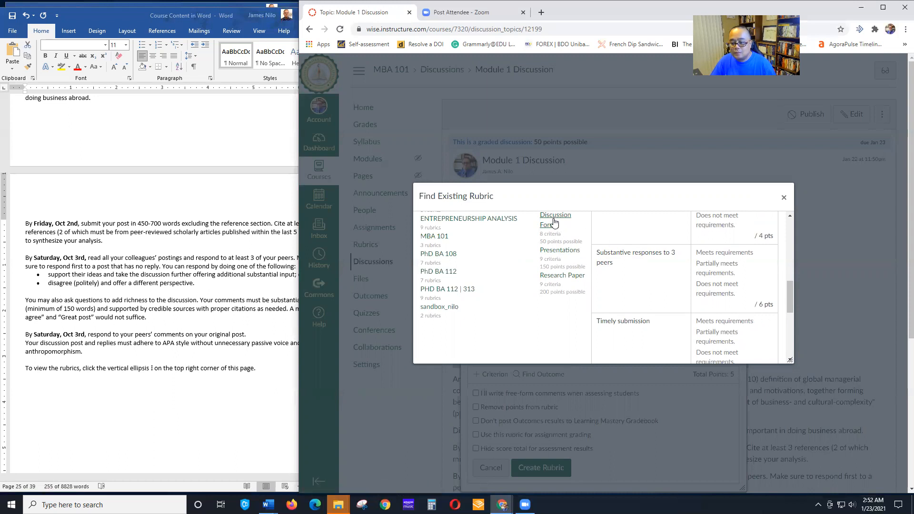
pyautogui.moveTo(789, 295); pyautogui.dragTo(789, 353)
pyautogui.click(623, 346)
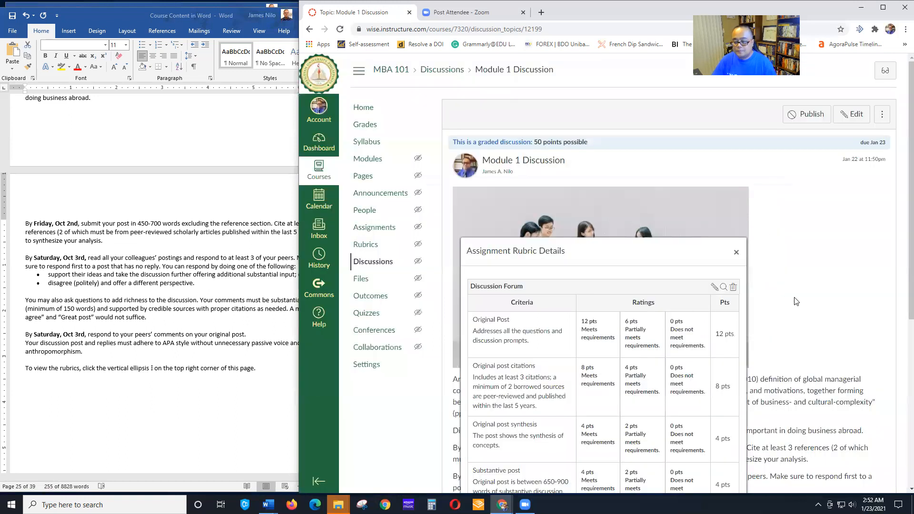
# Examine the criteria, ratings and points of the attached Discussion Forum rubric
pyautogui.scroll(-5, 796, 301)
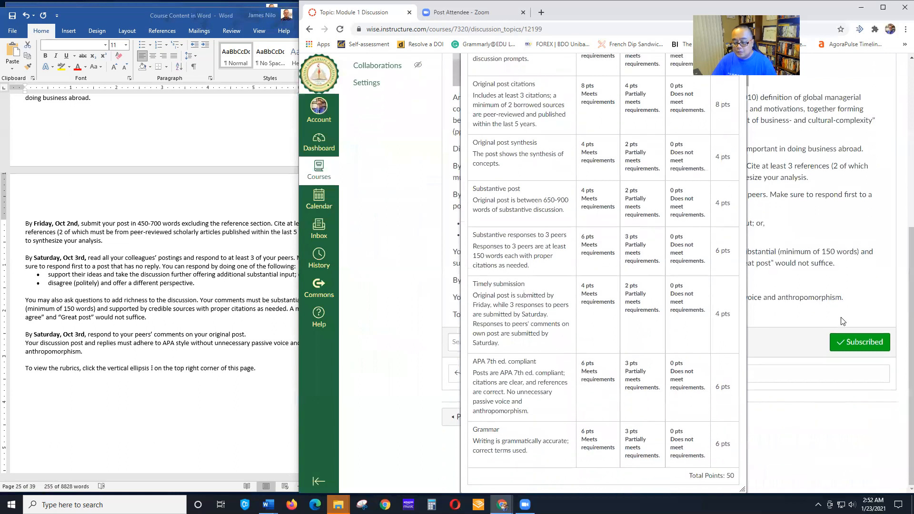
pyautogui.scroll(5, 705, 351)
pyautogui.moveTo(685, 187); pyautogui.dragTo(680, 133)
pyautogui.scroll(-5, 870, 299)
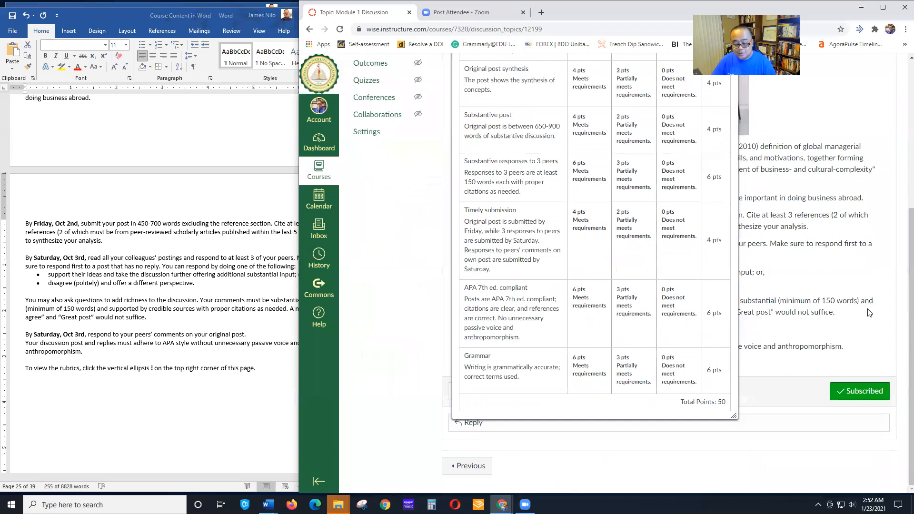
pyautogui.scroll(5, 863, 304)
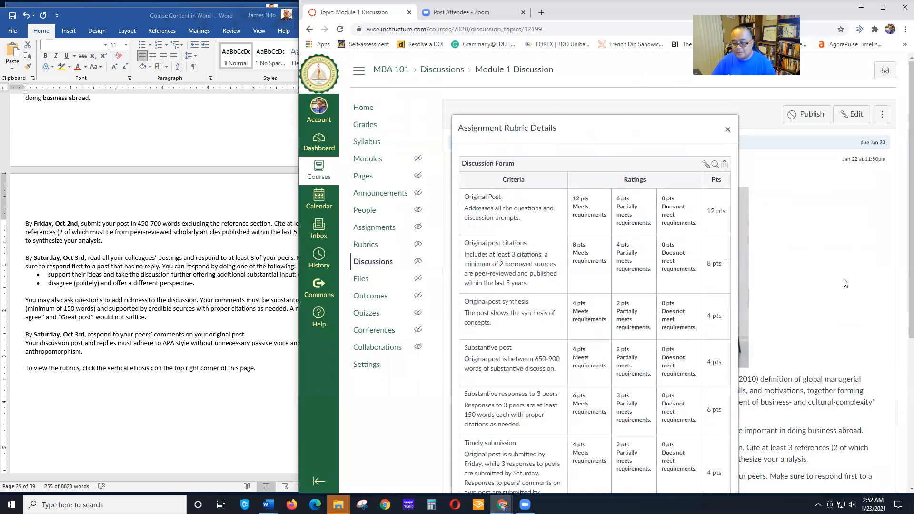
pyautogui.scroll(-5, 818, 195)
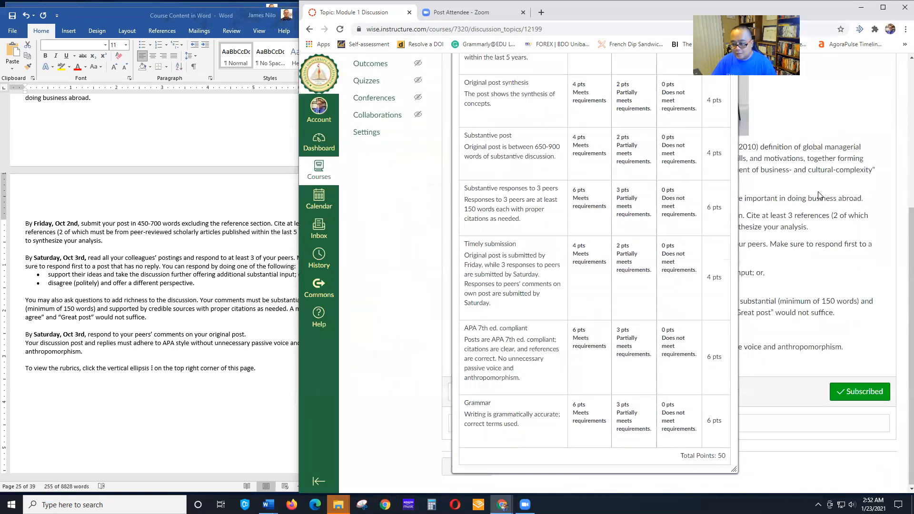
pyautogui.scroll(5, 819, 204)
pyautogui.scroll(-5, 757, 162)
pyautogui.scroll(5, 761, 171)
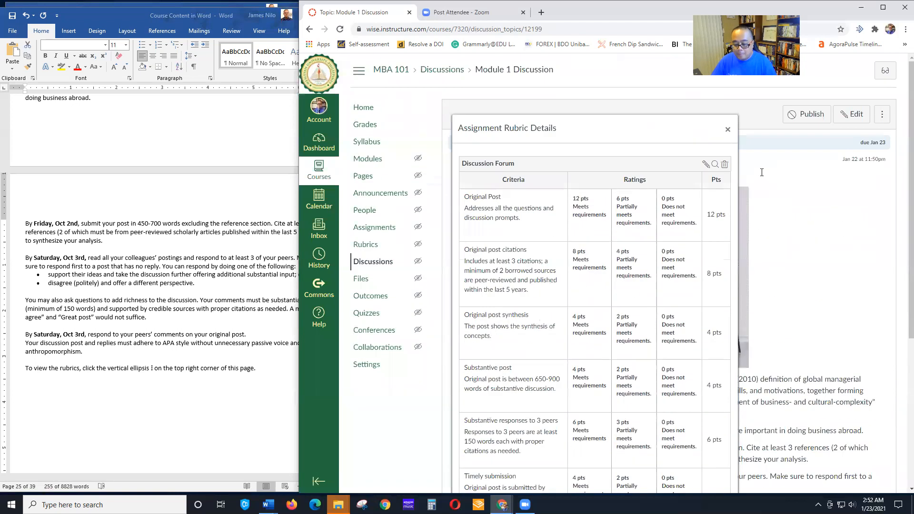
# Set the Discussion Forum rubric to be used for assignment grading, update it and close the rubric details
pyautogui.click(705, 166)
pyautogui.scroll(-10, 712, 224)
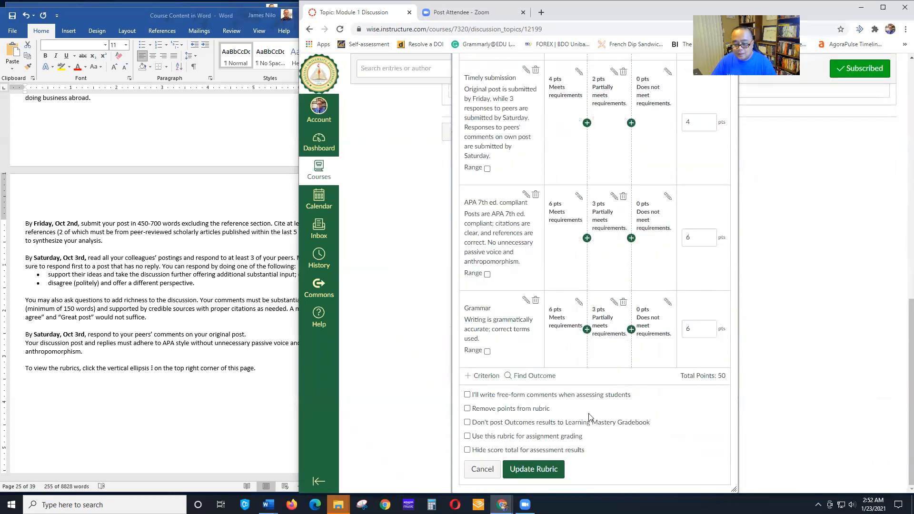
pyautogui.click(466, 437)
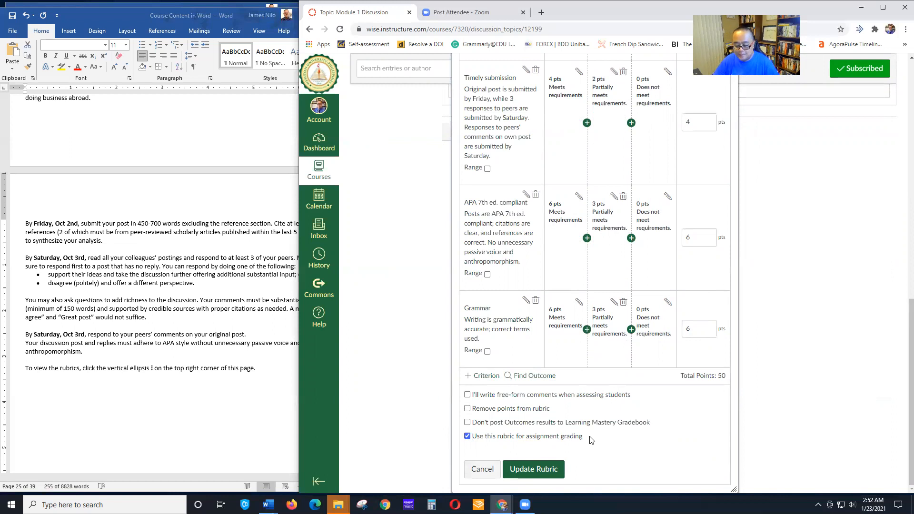
pyautogui.click(534, 470)
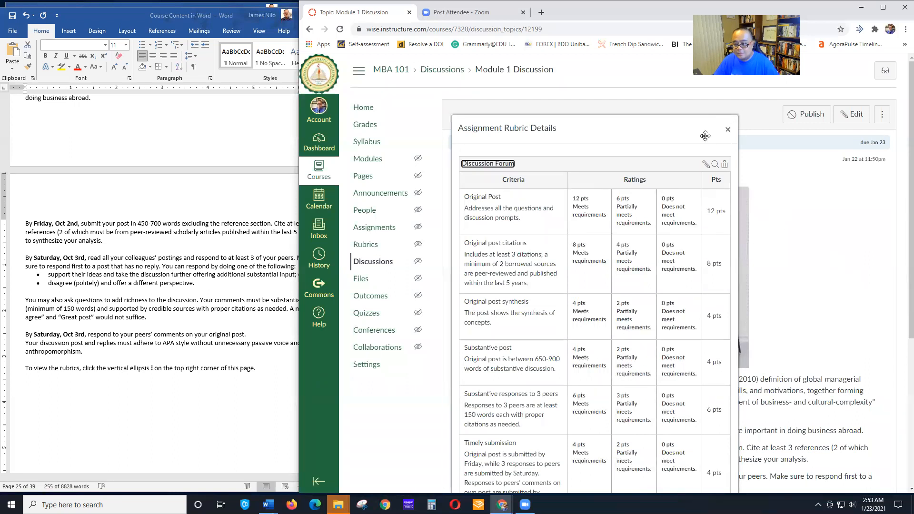
pyautogui.click(727, 129)
# Return to the course's Modules list and find the Module 2 section in the Word course content document
pyautogui.scroll(-5, 827, 280)
pyautogui.scroll(2, 835, 287)
pyautogui.scroll(-2, 837, 291)
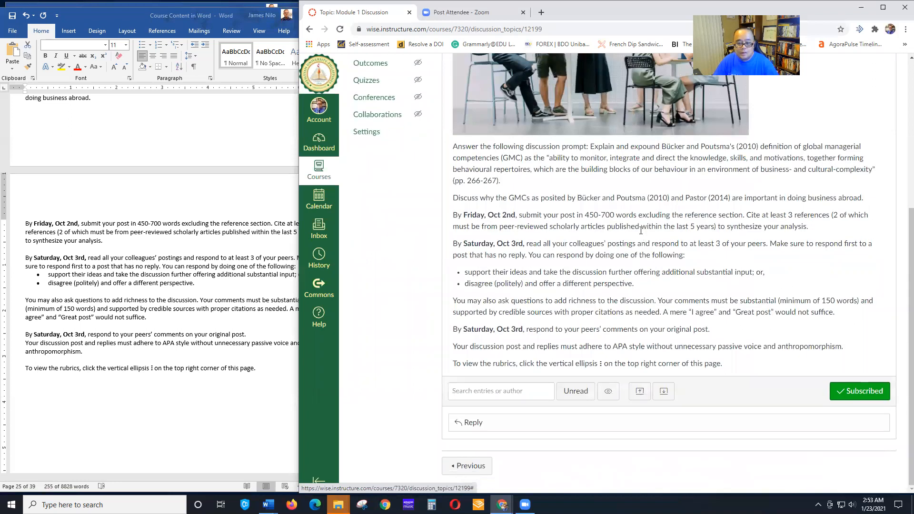
pyautogui.scroll(5, 640, 231)
pyautogui.click(365, 162)
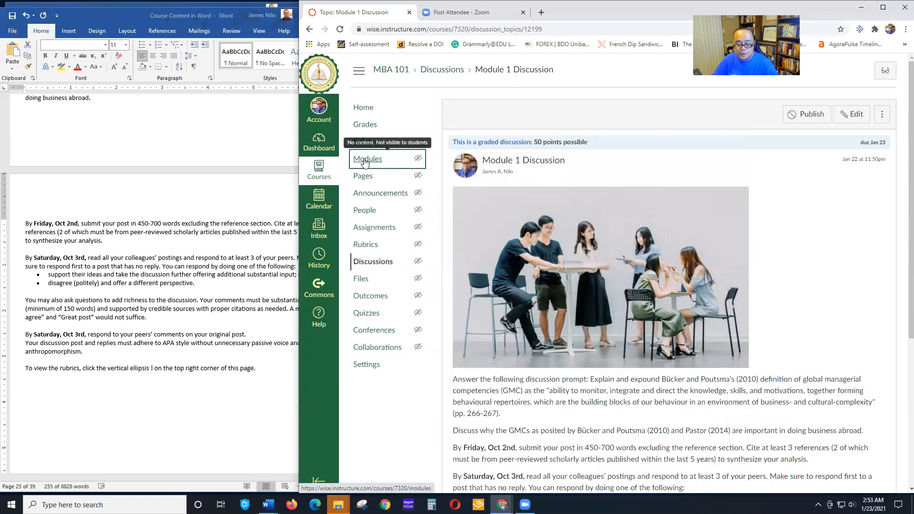
pyautogui.scroll(-15, 196, 317)
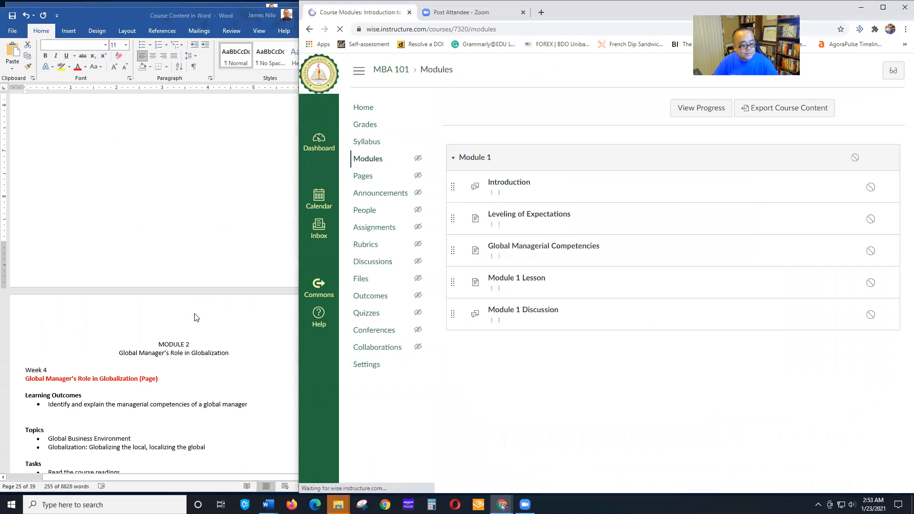
pyautogui.scroll(-3, 197, 317)
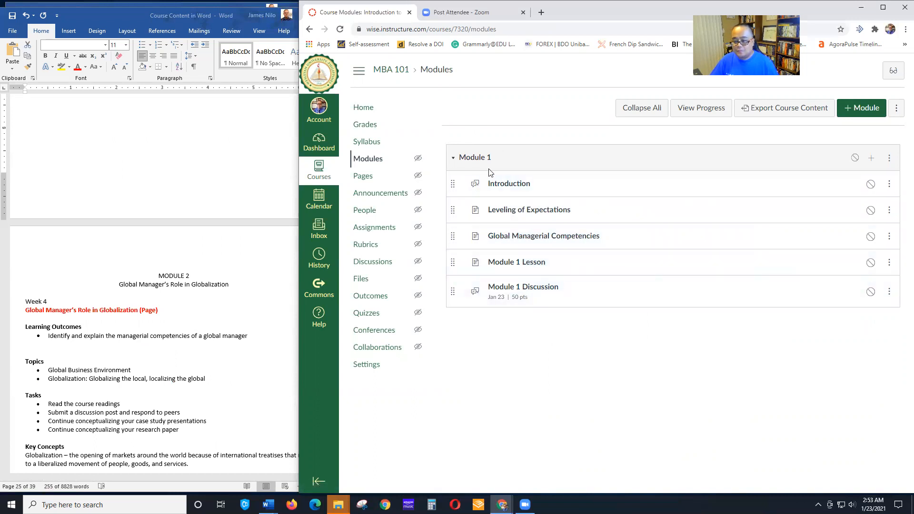
# Review Module 1 in student order from Introduction through Leveling of Expectations to Global Managerial Competencies
pyautogui.click(514, 186)
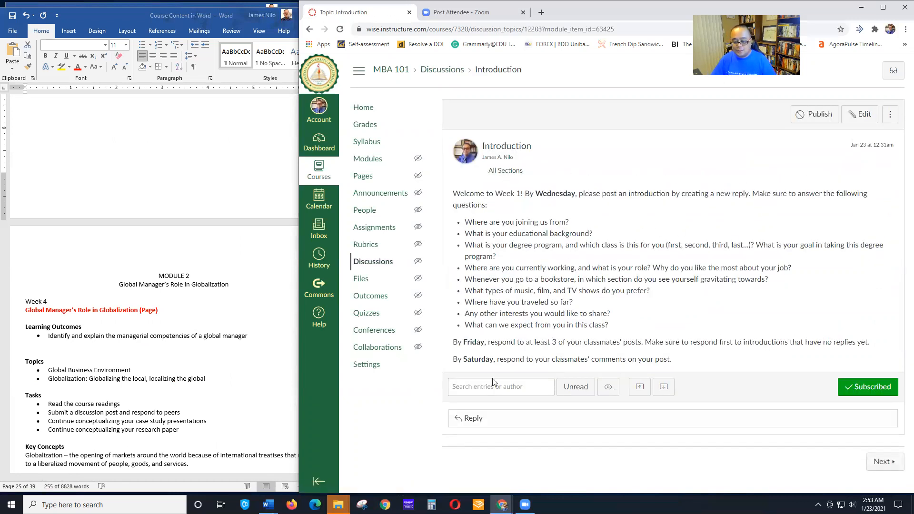
pyautogui.click(888, 464)
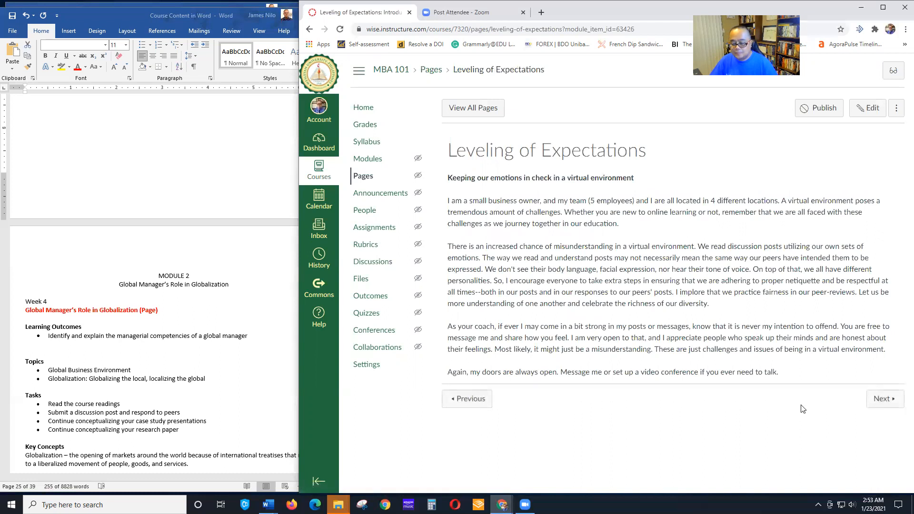
pyautogui.click(883, 400)
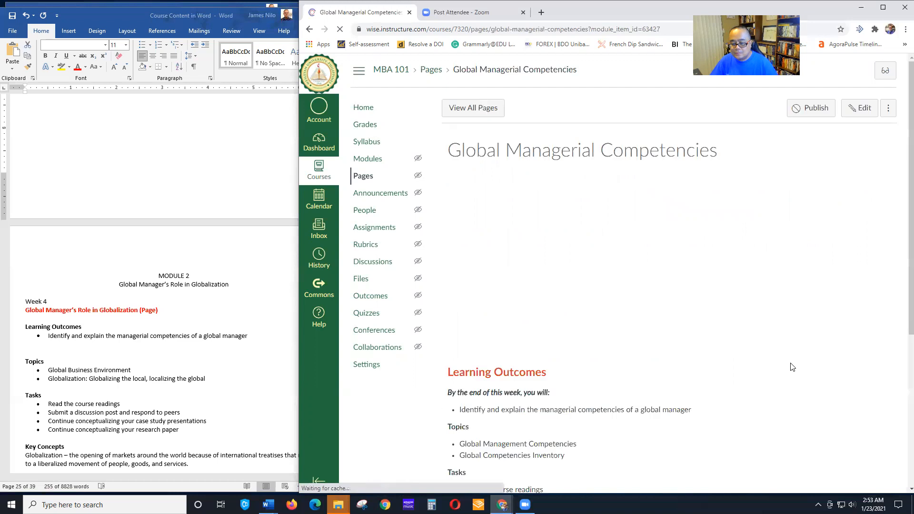
pyautogui.scroll(-3, 619, 333)
pyautogui.scroll(-2, 626, 344)
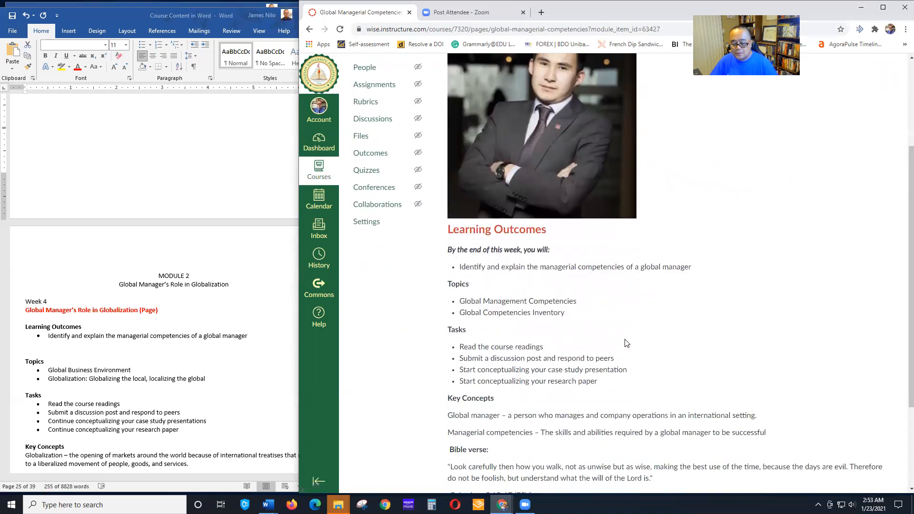
pyautogui.scroll(-1, 475, 252)
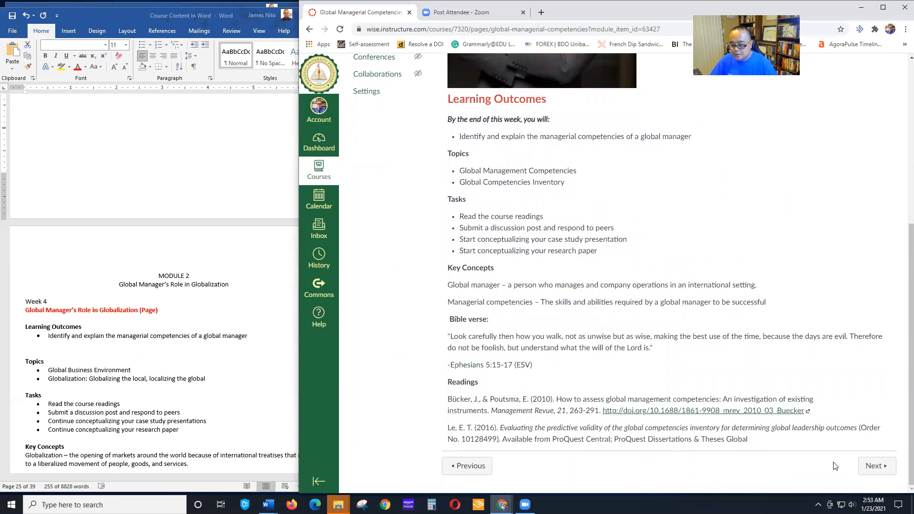
# Continue the Module 1 review through the Module 1 Lesson page to the Module 1 Discussion
pyautogui.click(875, 466)
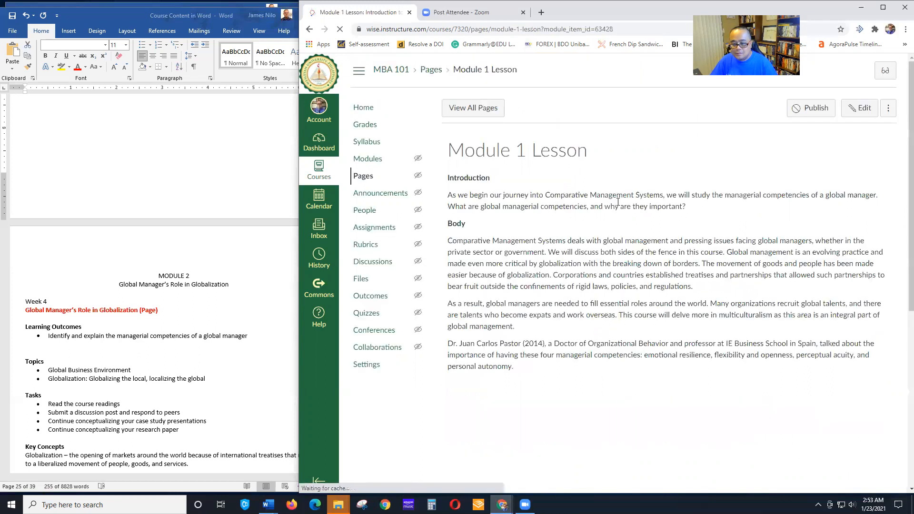
pyautogui.scroll(-1, 668, 258)
pyautogui.scroll(-3, 668, 258)
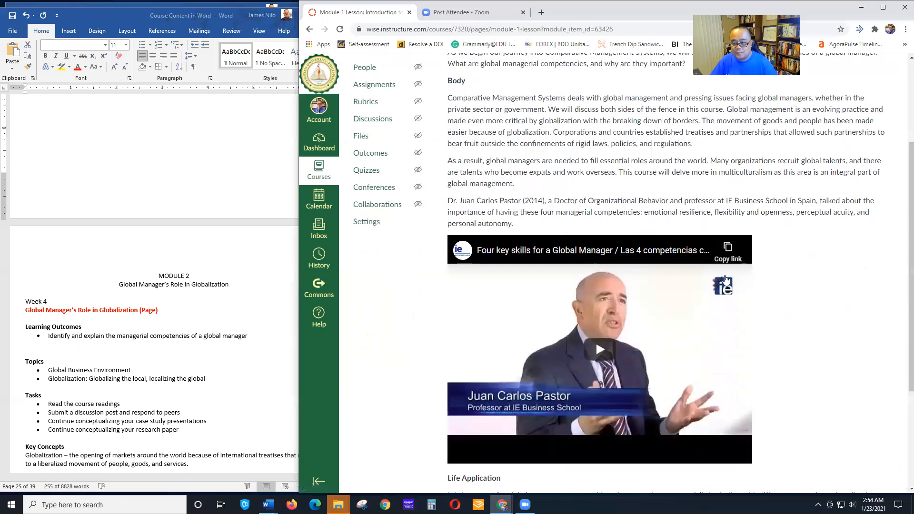
pyautogui.scroll(-3, 732, 288)
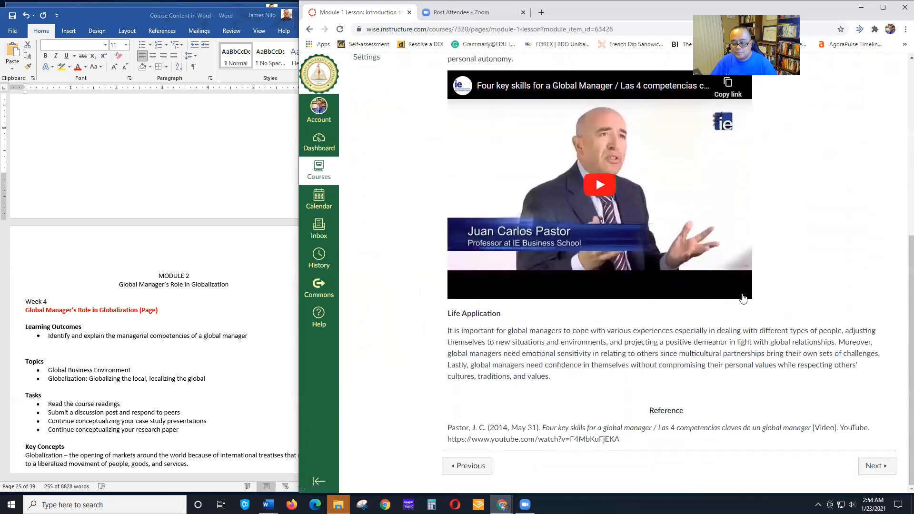
pyautogui.click(877, 465)
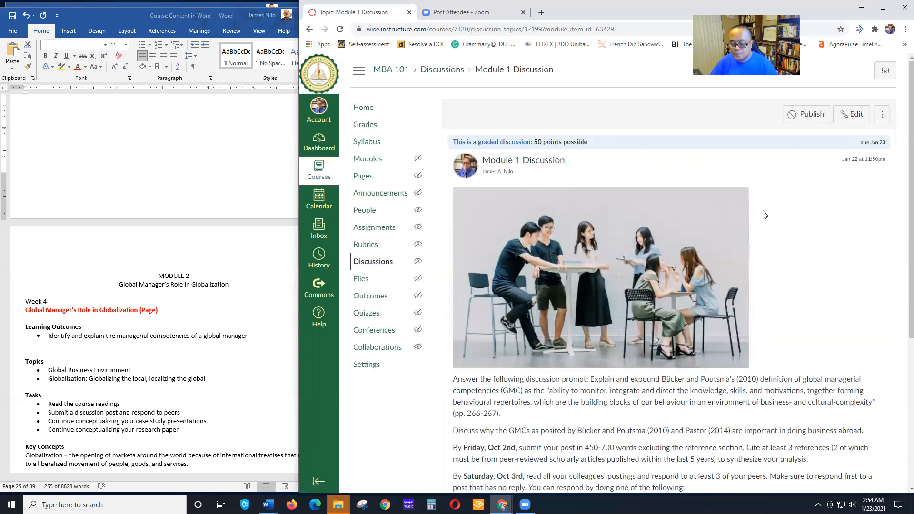
# Look over the Module 1 Discussion, return to the Modules list and publish Module 1 with all its items
pyautogui.scroll(-5, 762, 255)
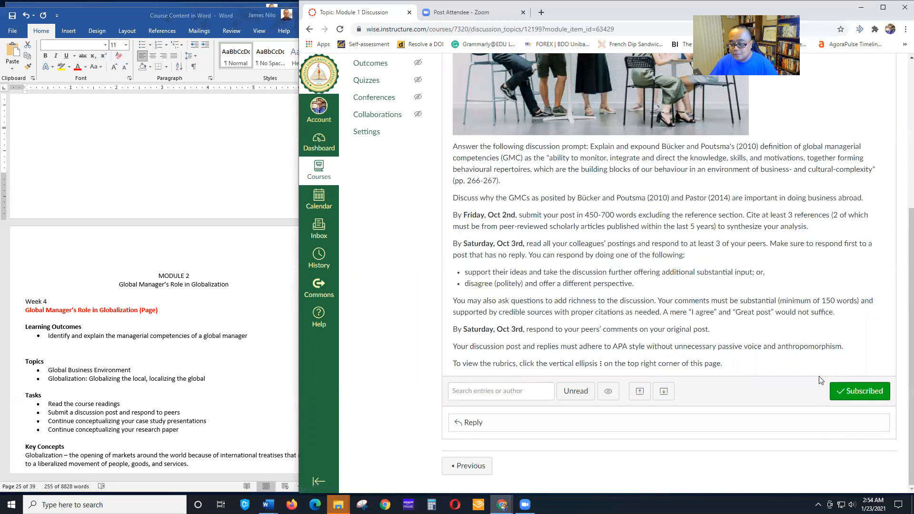
pyautogui.scroll(5, 818, 377)
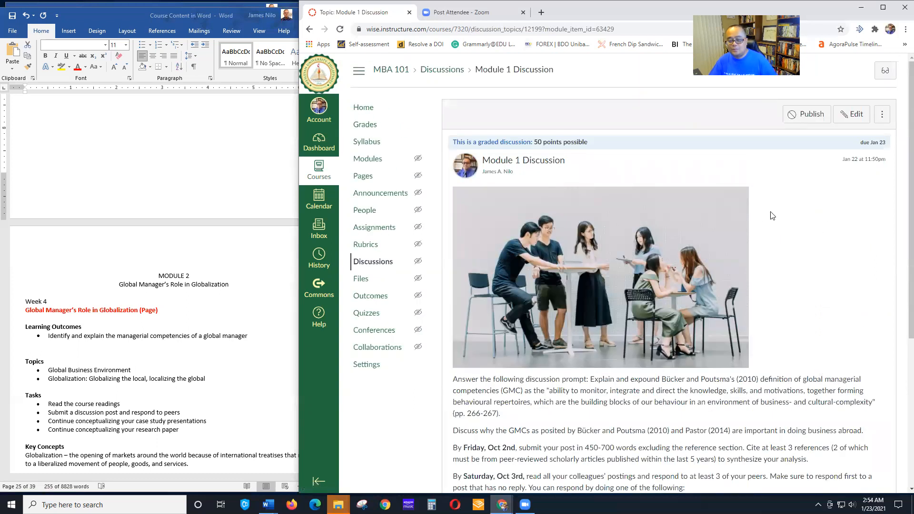
pyautogui.click(368, 162)
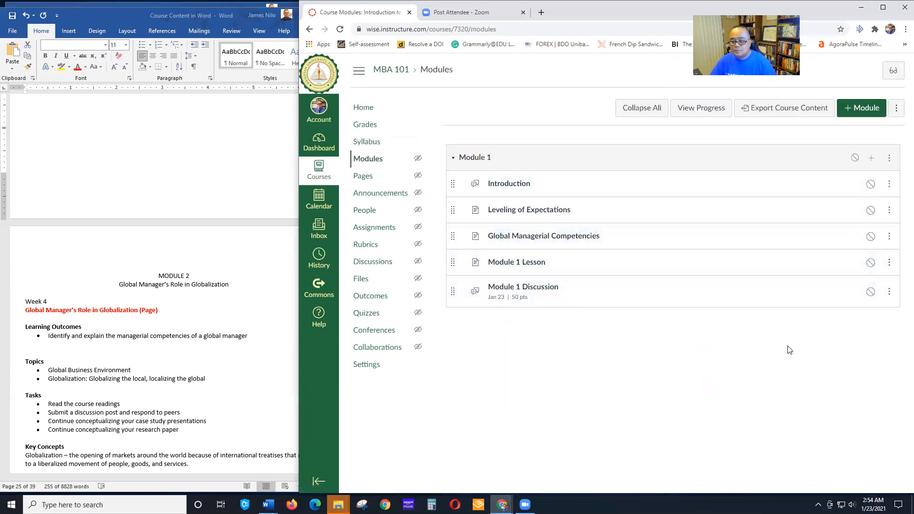
pyautogui.click(854, 159)
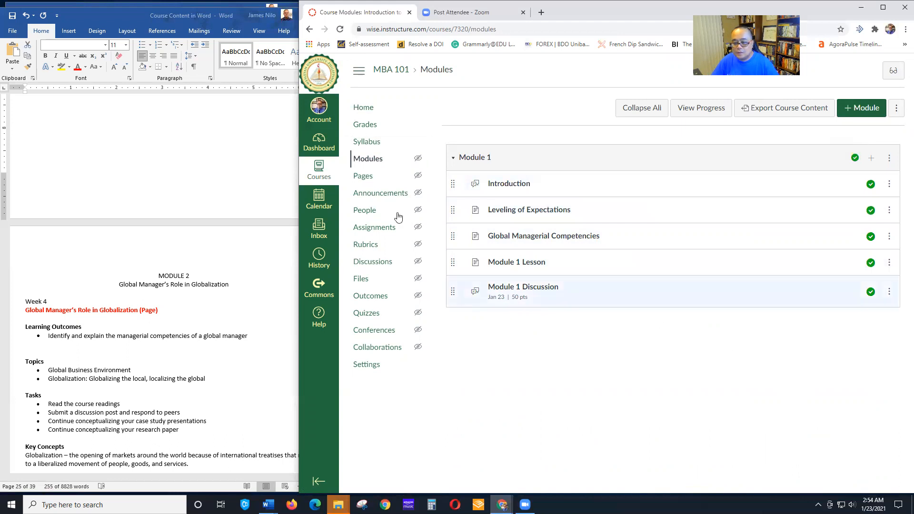
# Open the course home page, switch to Student View and review the home page as students see it
pyautogui.click(364, 108)
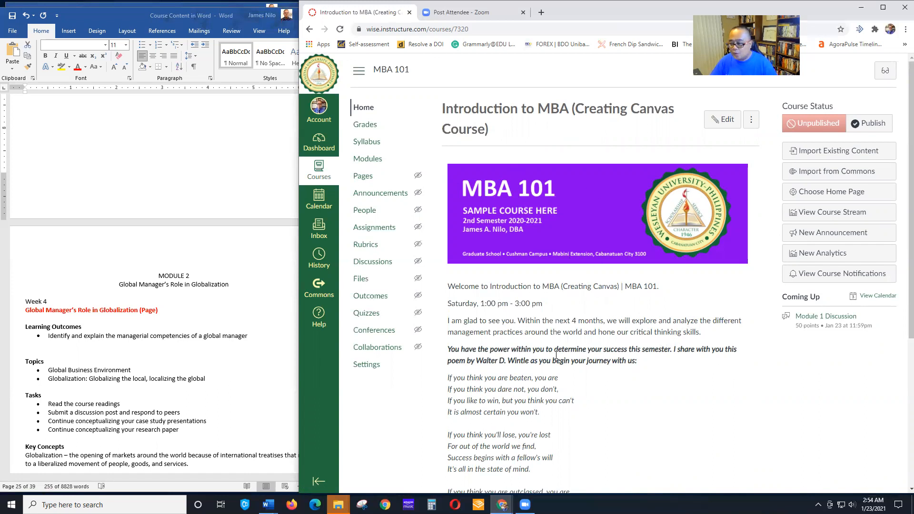
pyautogui.click(365, 112)
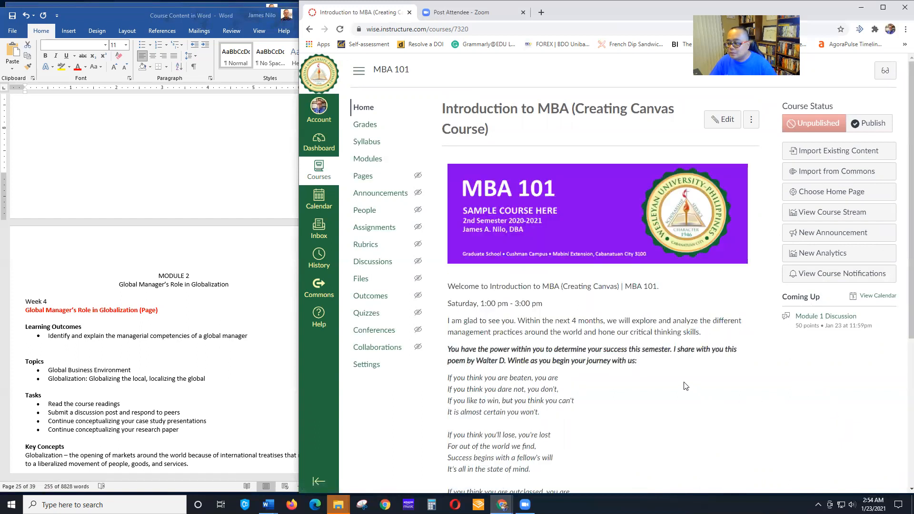
pyautogui.scroll(-5, 685, 384)
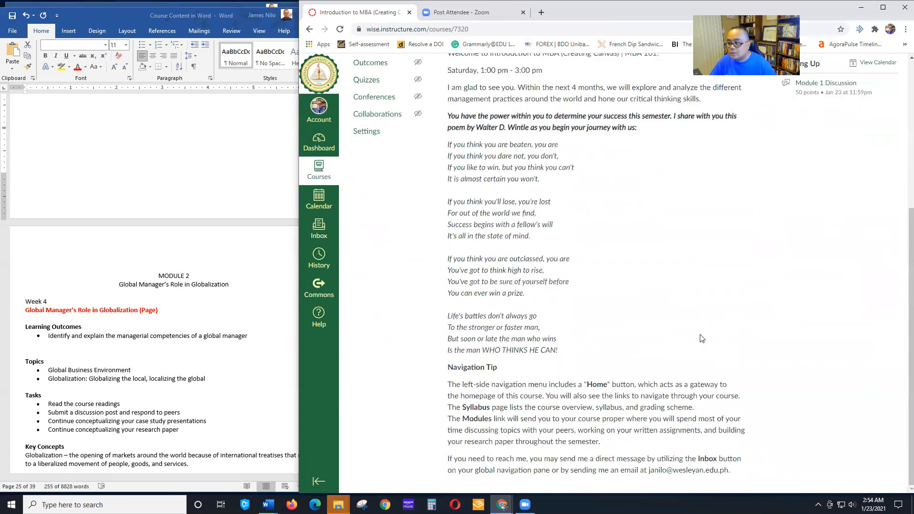
pyautogui.scroll(5, 701, 338)
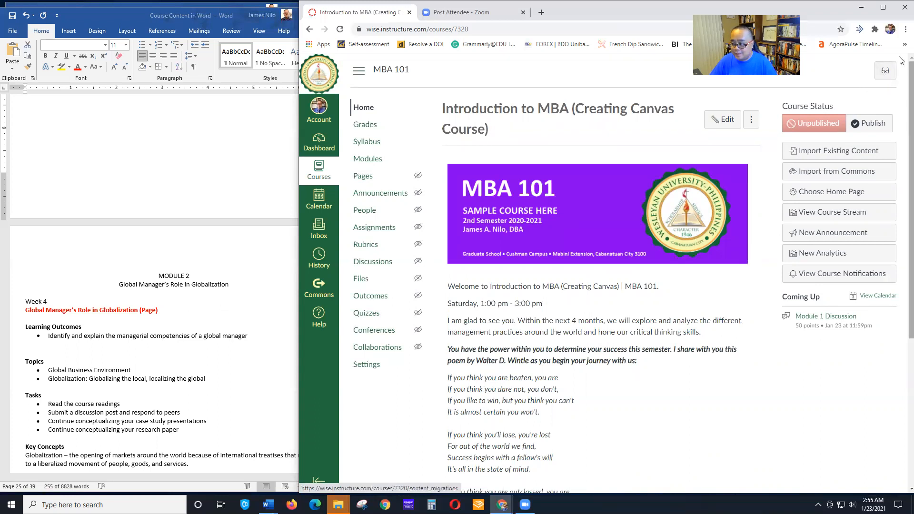
pyautogui.click(886, 77)
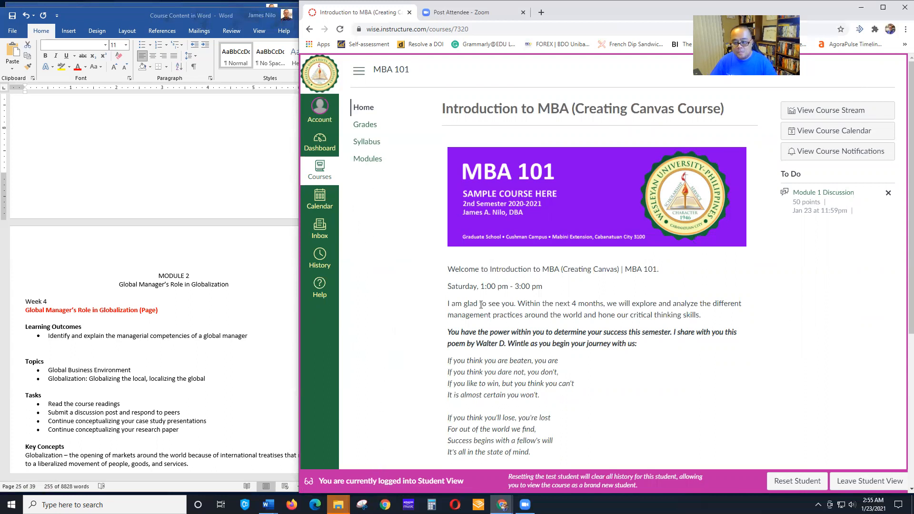
pyautogui.scroll(-5, 601, 304)
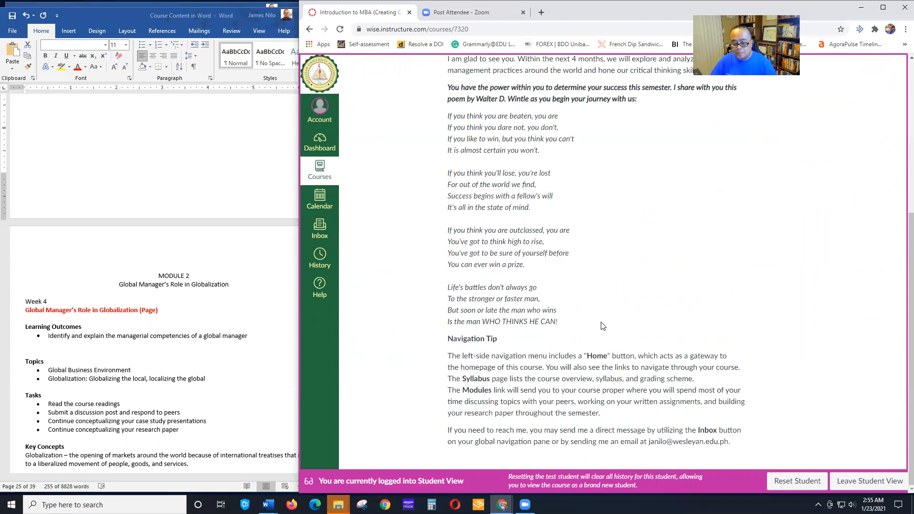
pyautogui.scroll(5, 604, 328)
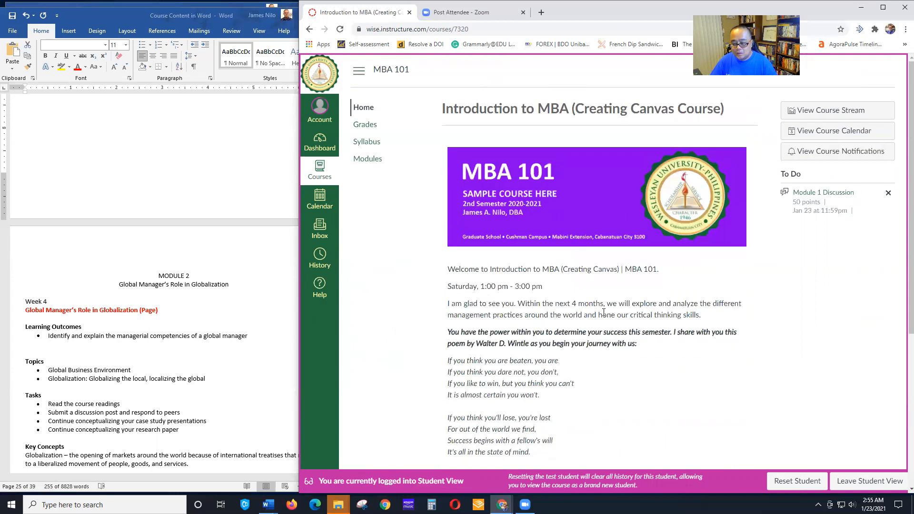
# Review the Course Syllabus in Student View from the course description through to the Course Summary
pyautogui.click(366, 142)
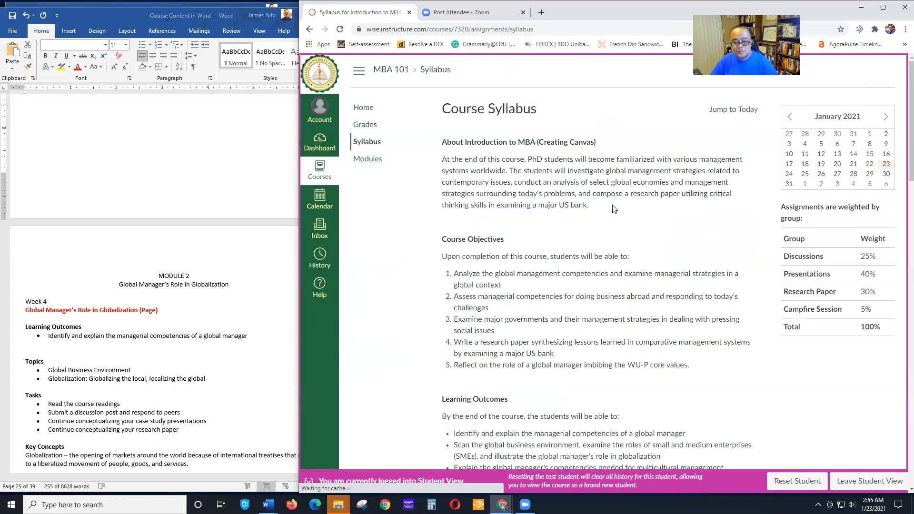
pyautogui.scroll(-6, 690, 217)
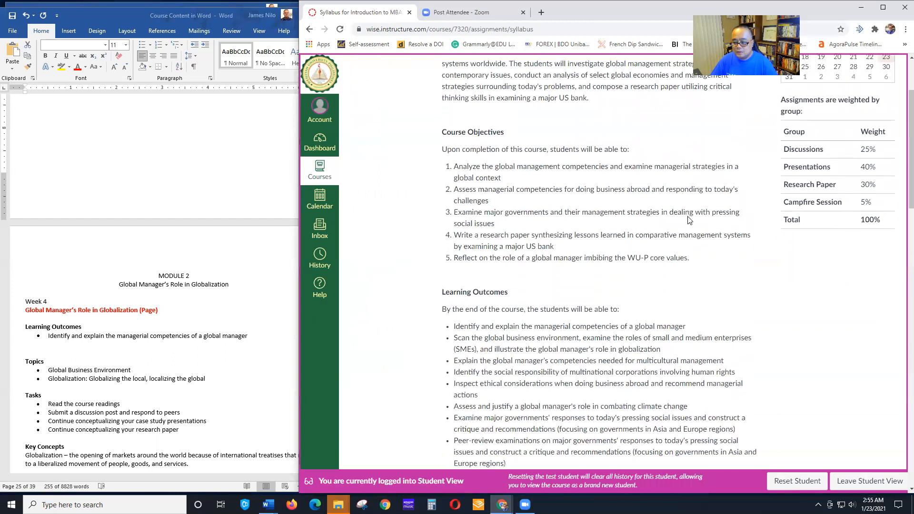
pyautogui.scroll(-10, 692, 218)
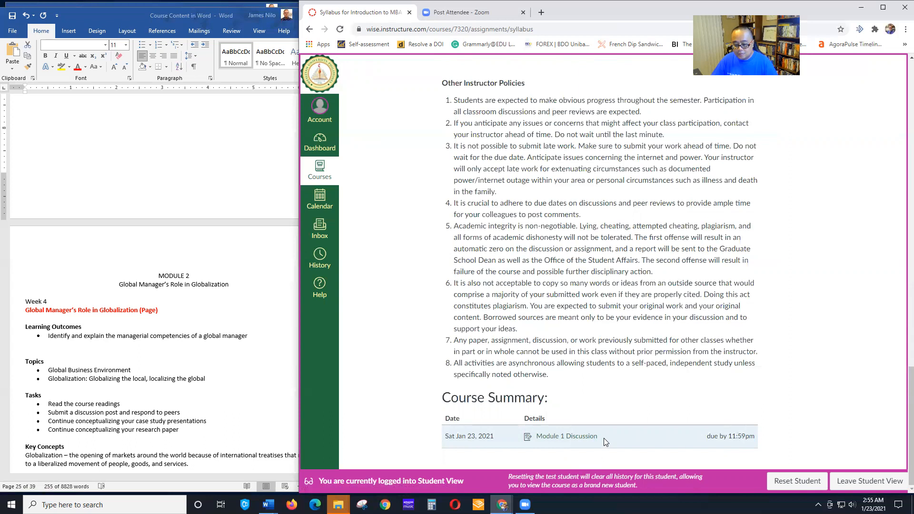
pyautogui.scroll(5, 656, 418)
pyautogui.scroll(15, 656, 419)
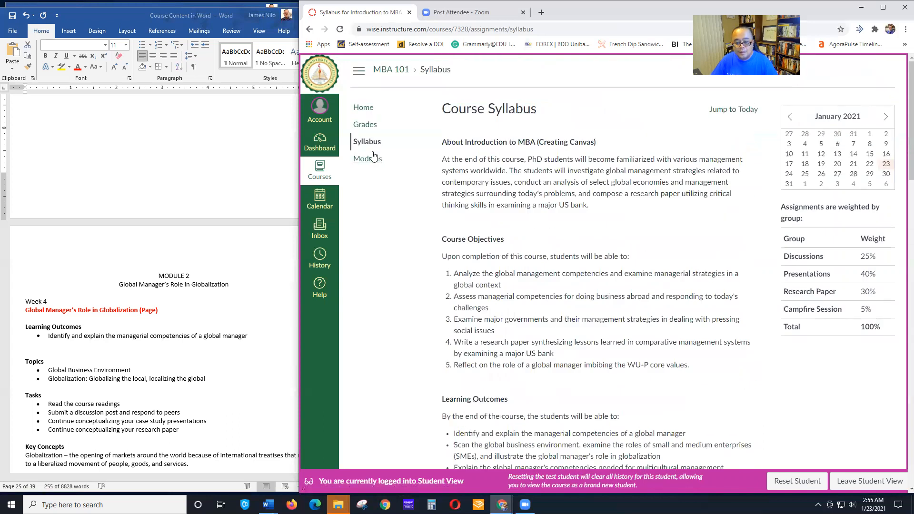
# Open Module 1's Introduction discussion from the student's Modules list and check the navigation between it and Leveling of Expectations
pyautogui.click(373, 157)
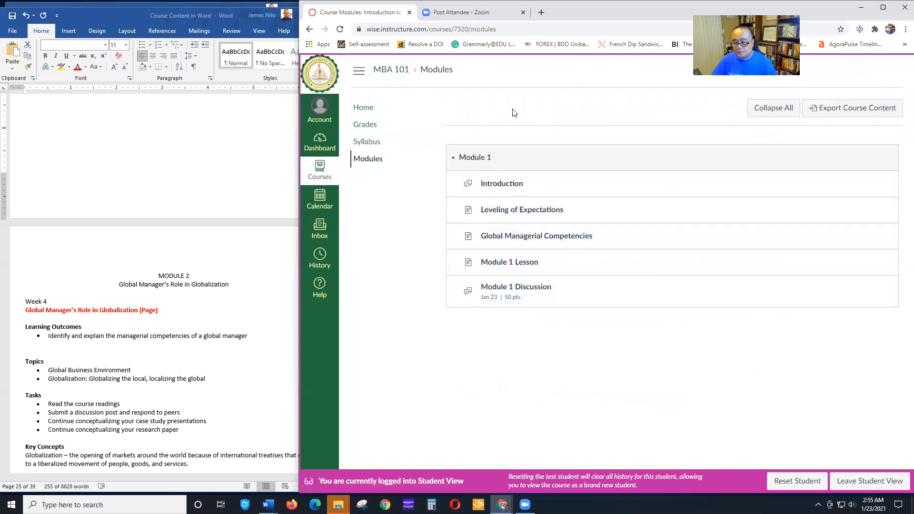
pyautogui.click(497, 184)
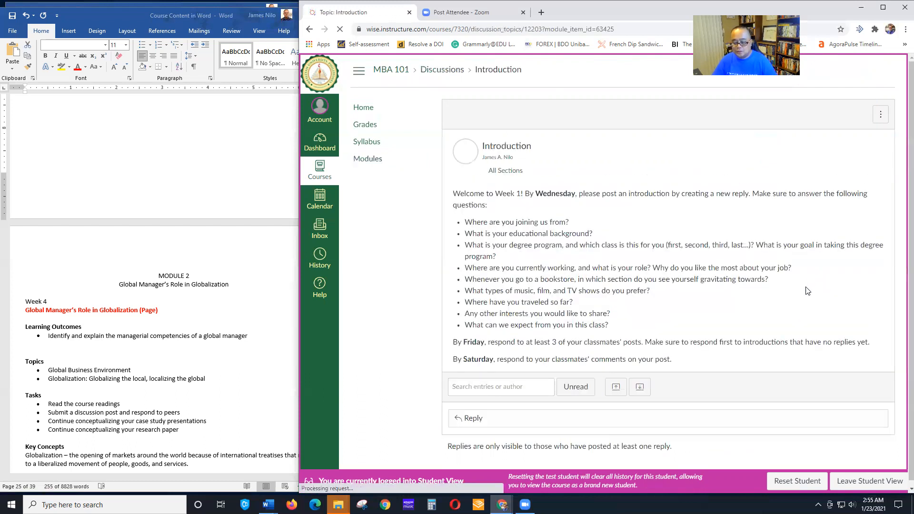
pyautogui.scroll(-1, 807, 290)
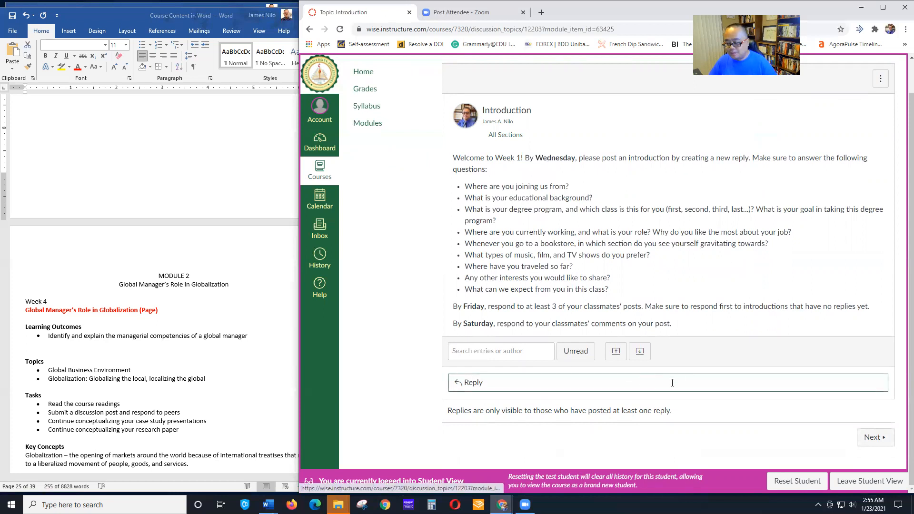
pyautogui.click(880, 441)
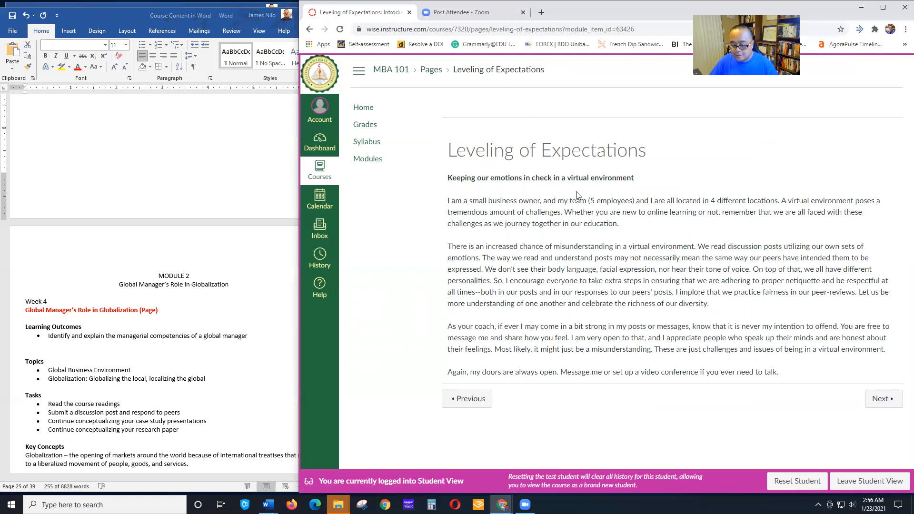
pyautogui.click(467, 398)
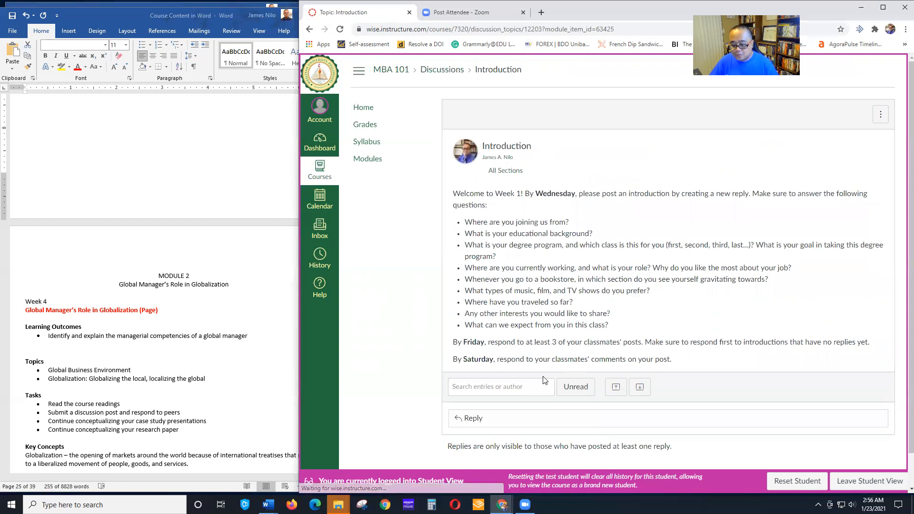
pyautogui.scroll(-1, 872, 420)
pyautogui.click(875, 439)
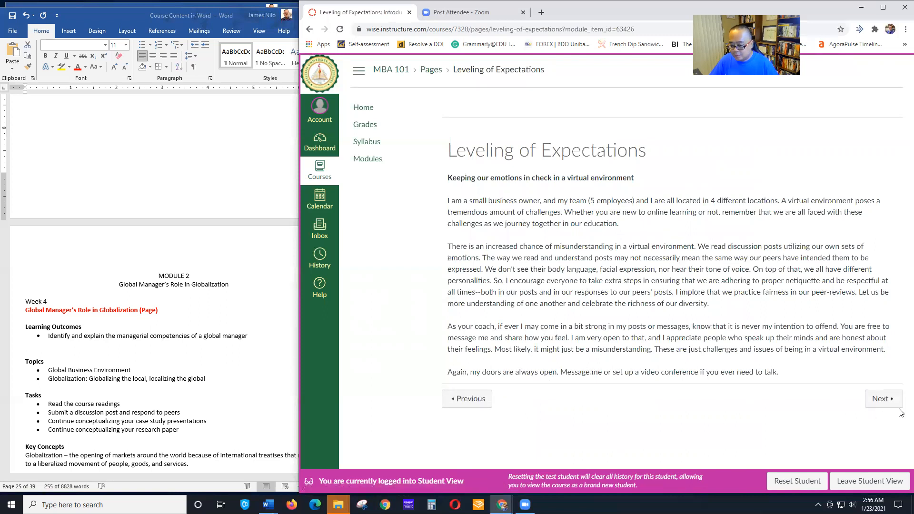
# Continue the student walkthrough through Global Managerial Competencies and the Module 1 Lesson to the Module 1 Discussion
pyautogui.click(881, 399)
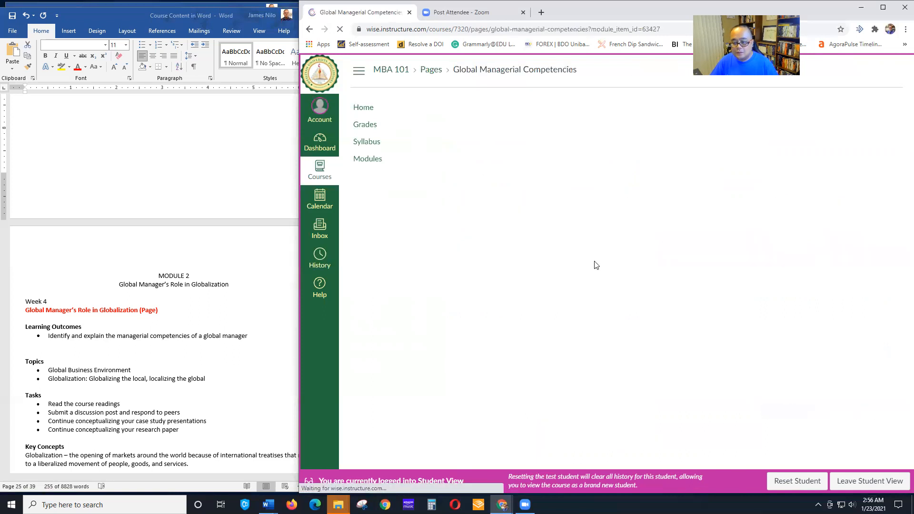
pyautogui.scroll(-5, 680, 176)
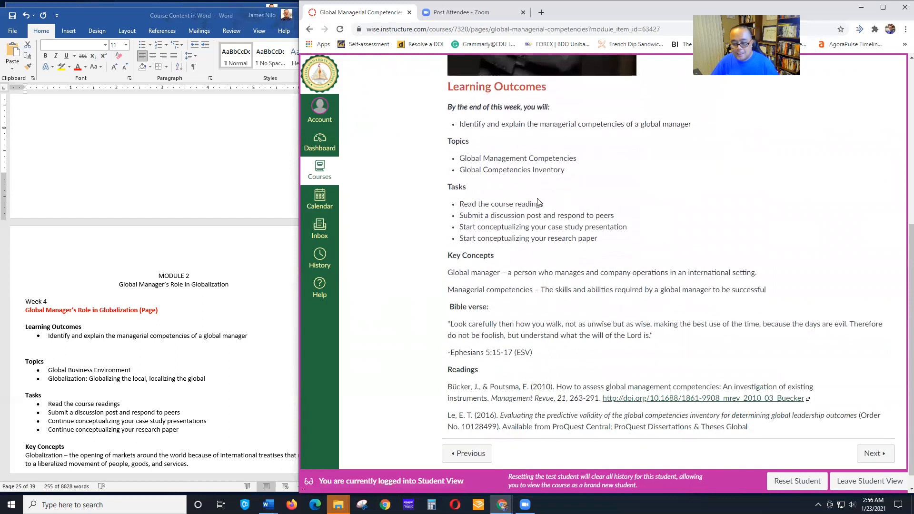
pyautogui.scroll(-1, 514, 199)
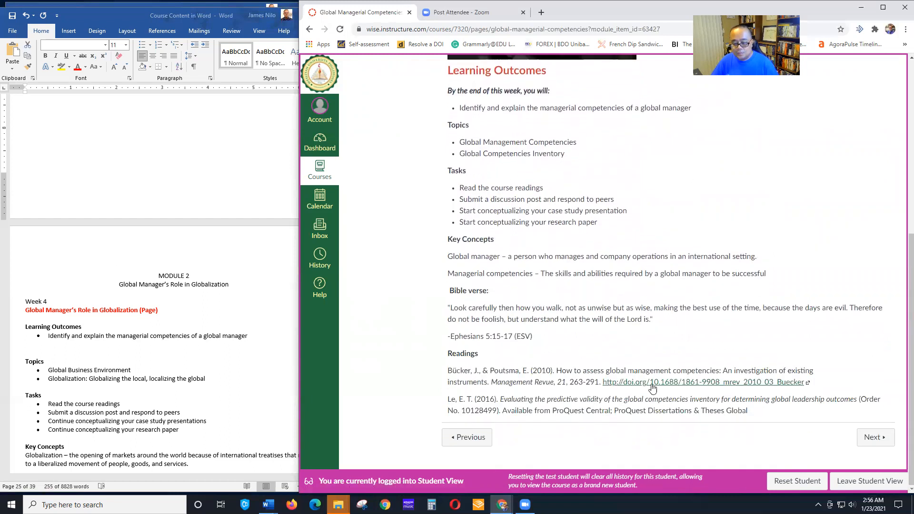
pyautogui.click(883, 437)
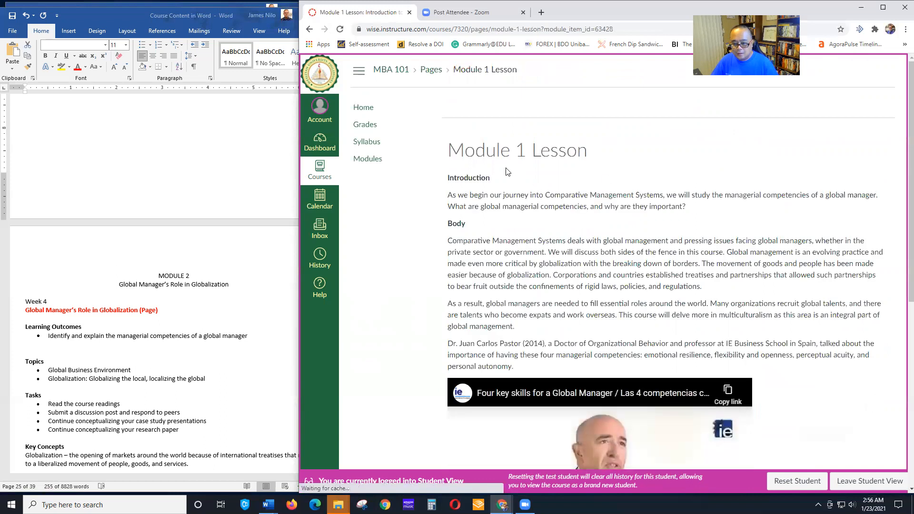
pyautogui.scroll(-7, 504, 181)
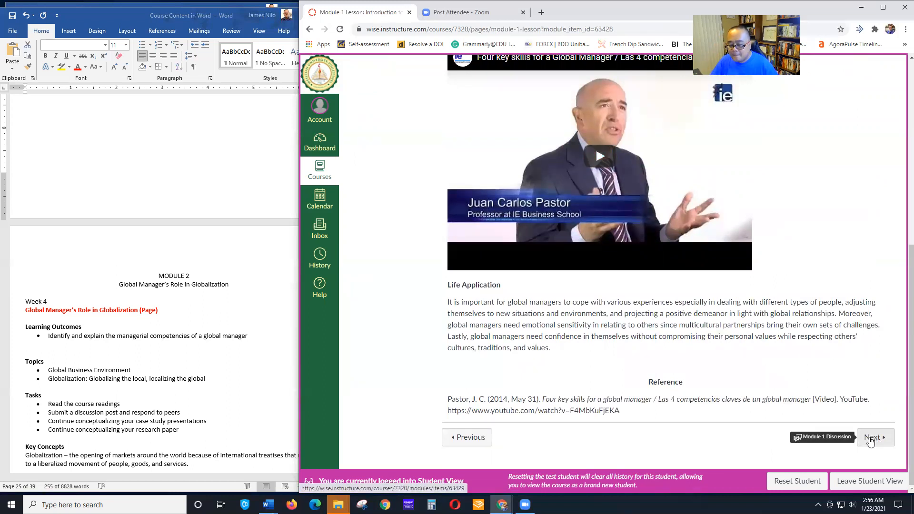
pyautogui.click(870, 438)
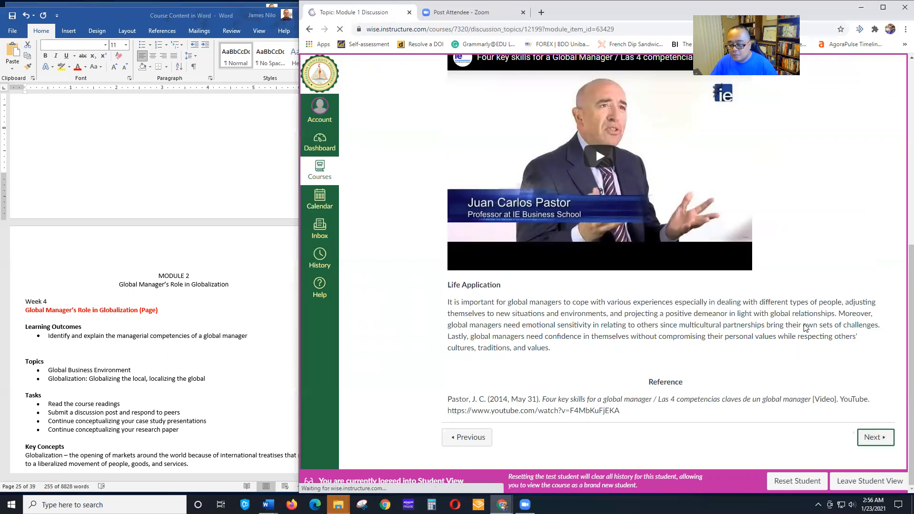
# Read the Module 1 Discussion prompt as a student, examine its assignment rubric details and close them
pyautogui.scroll(-6, 573, 238)
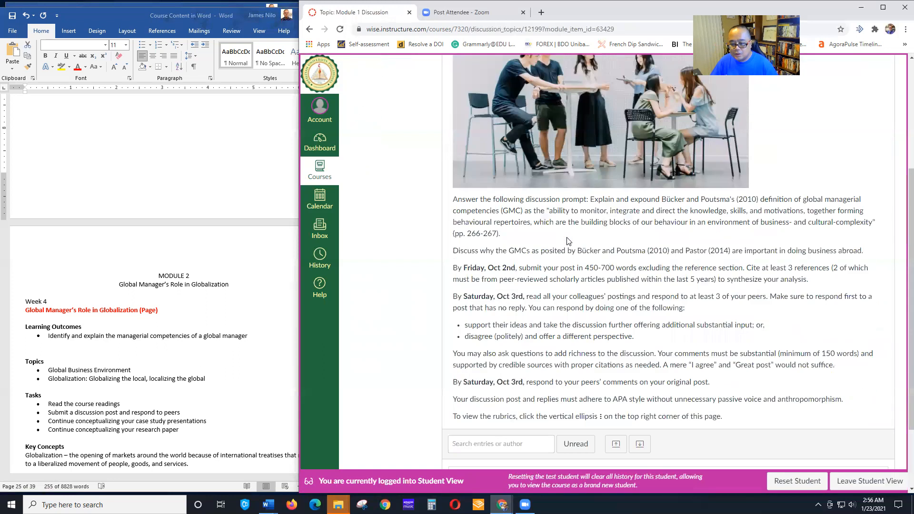
pyautogui.scroll(6, 731, 204)
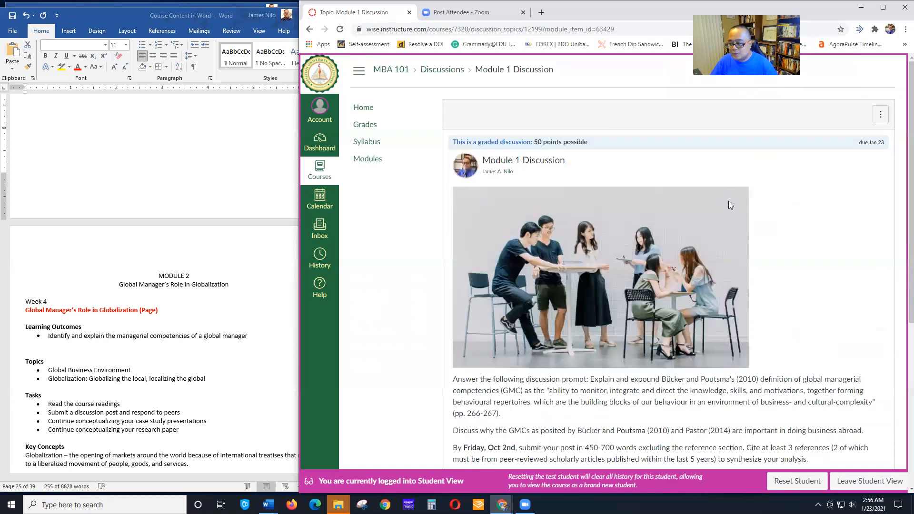
pyautogui.click(881, 114)
pyautogui.click(854, 148)
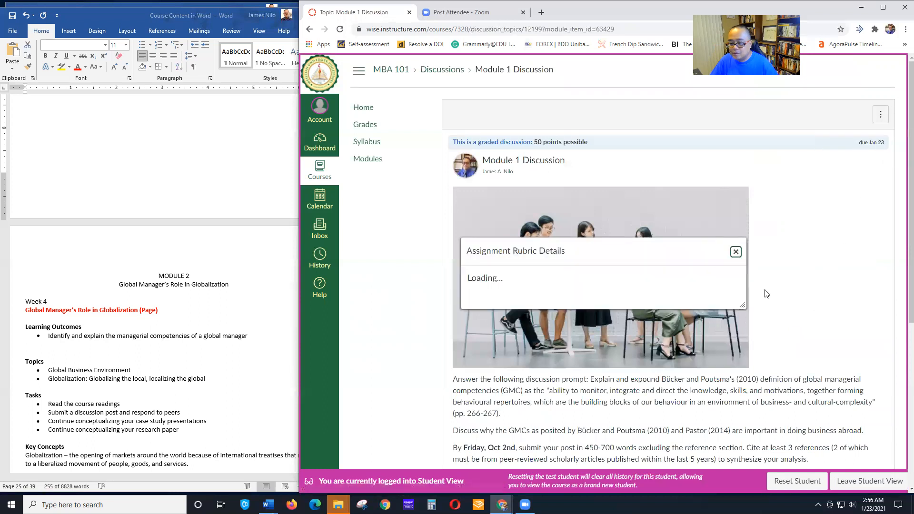
pyautogui.scroll(-5, 665, 314)
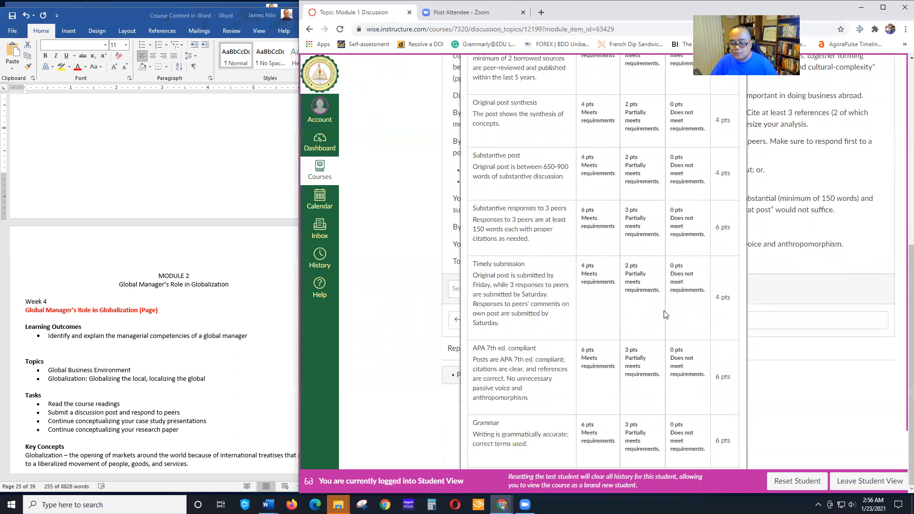
pyautogui.scroll(7, 668, 309)
pyautogui.click(736, 253)
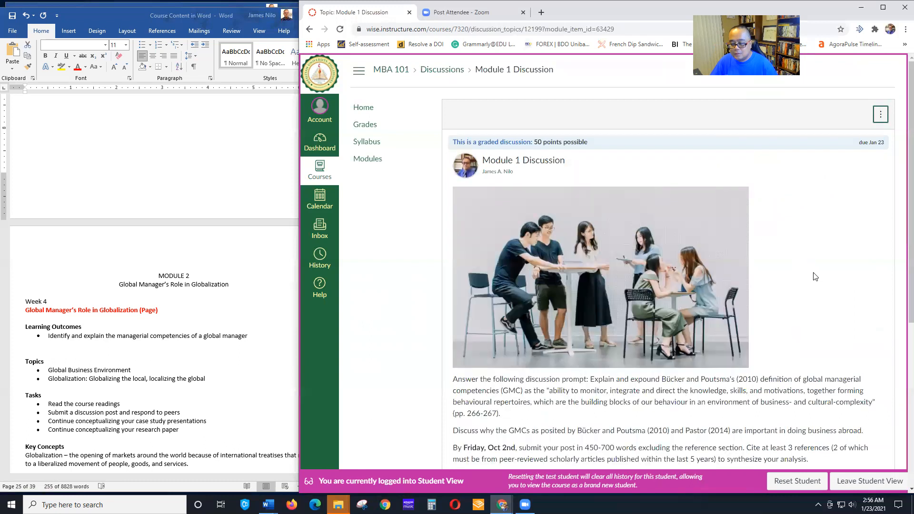
# Leave Student View from the Module 1 Discussion and return to the course's Modules list
pyautogui.scroll(-5, 818, 275)
pyautogui.click(862, 482)
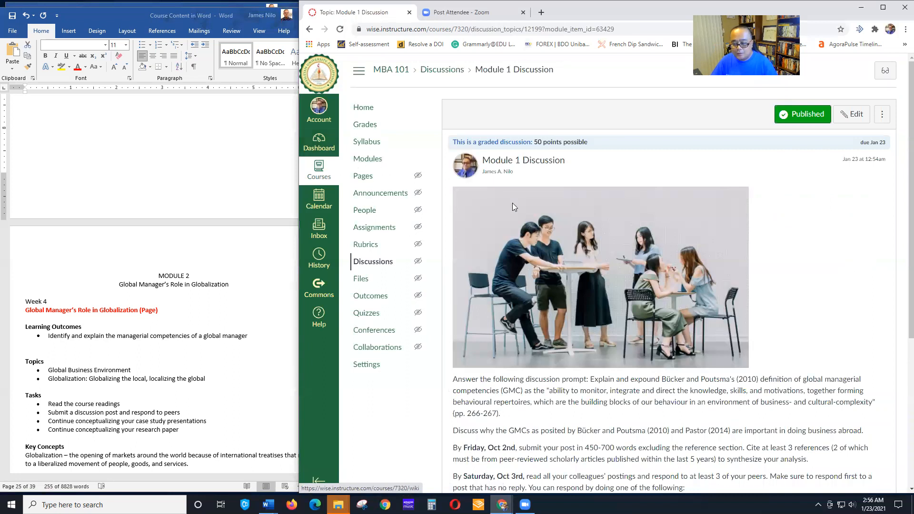
pyautogui.click(365, 162)
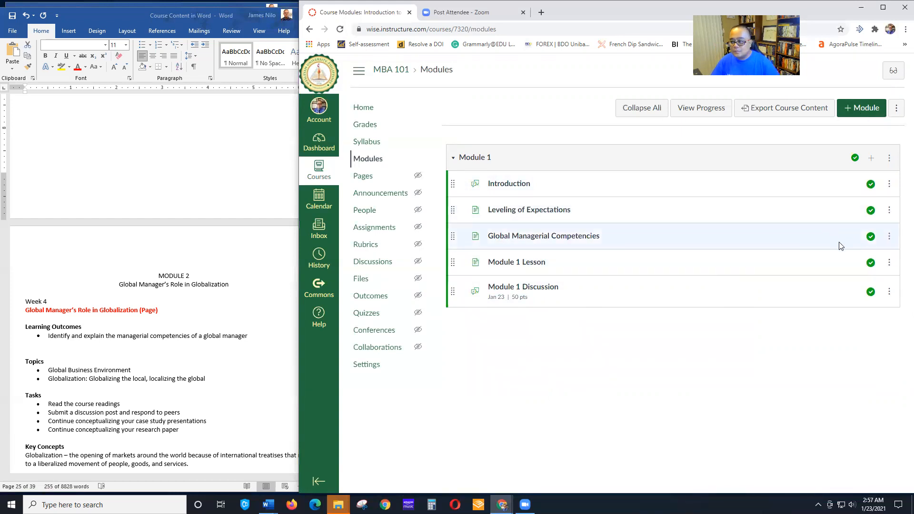
# Add a new module named "Module 2" to the course
pyautogui.click(865, 109)
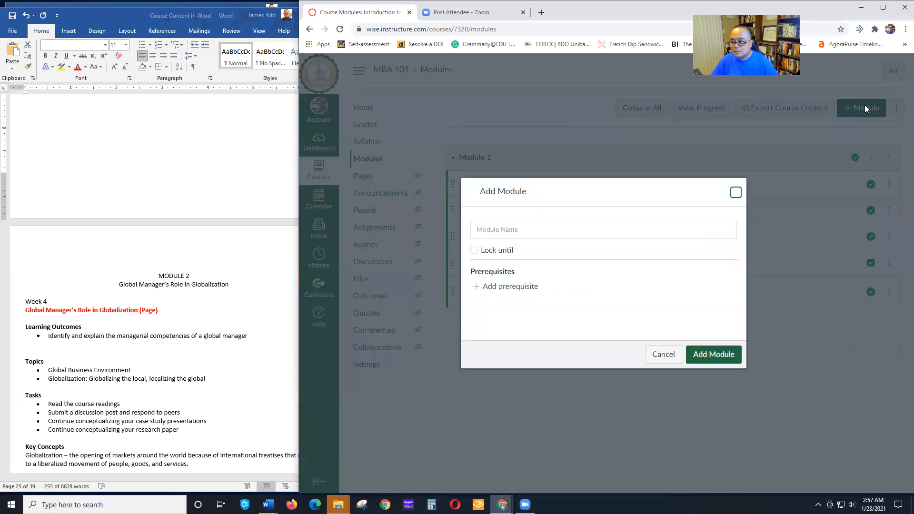
pyautogui.click(555, 231)
pyautogui.write('Module 2')
pyautogui.click(717, 354)
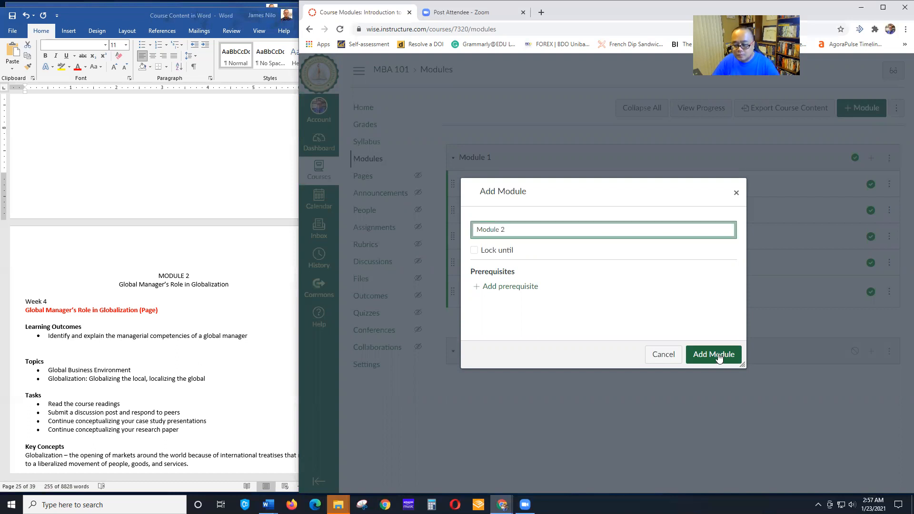
pyautogui.scroll(-1, 769, 343)
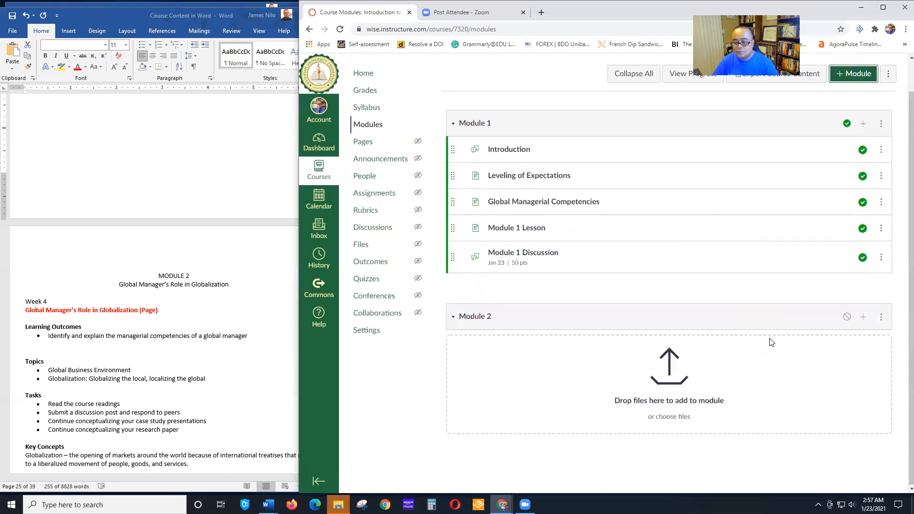
# Rename the new module as "Module 2: Global Manager's Role in Globalization", following the heading in the Word document
pyautogui.scroll(-2, 151, 350)
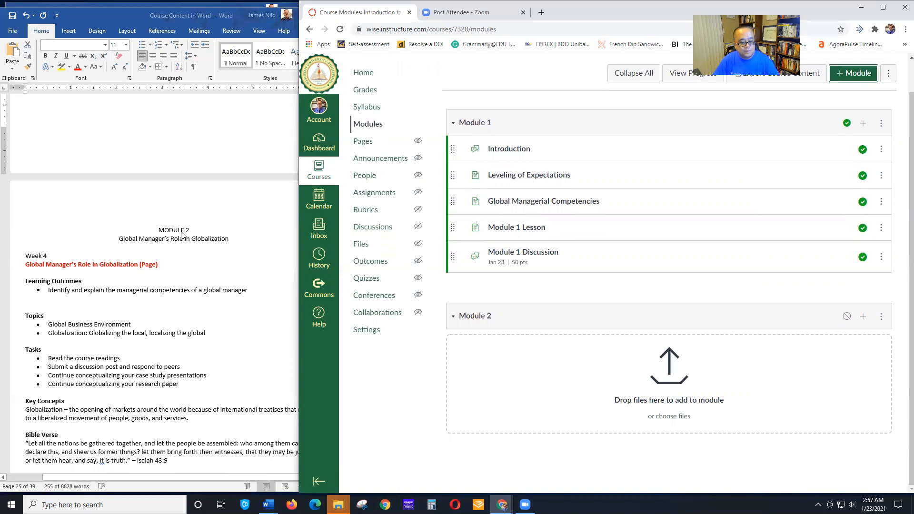
pyautogui.click(484, 320)
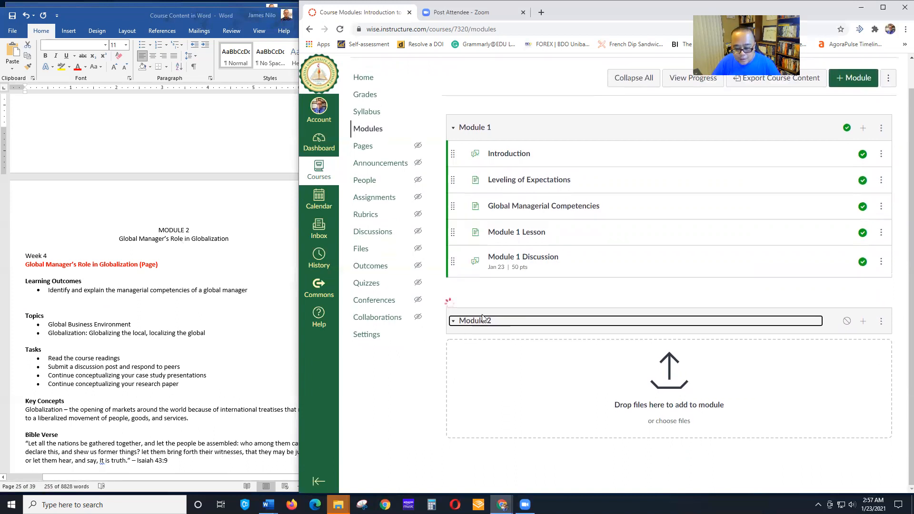
pyautogui.click(517, 352)
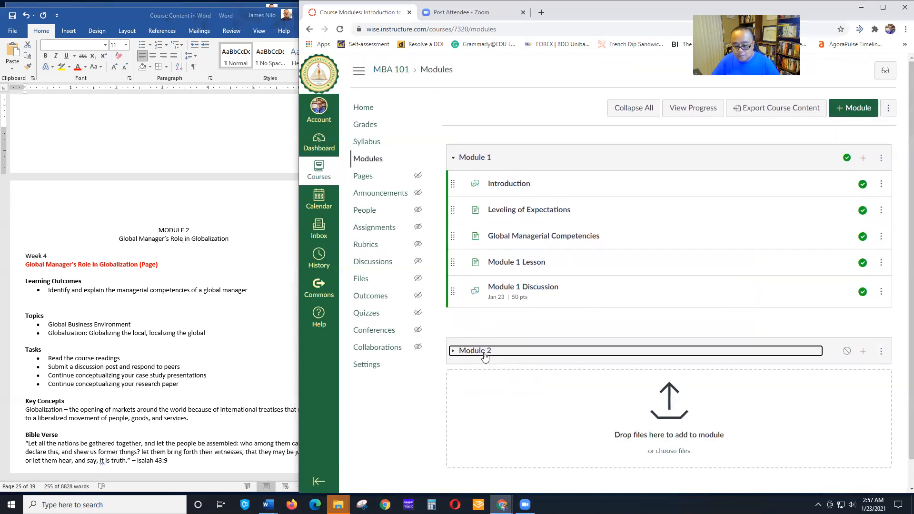
pyautogui.click(882, 351)
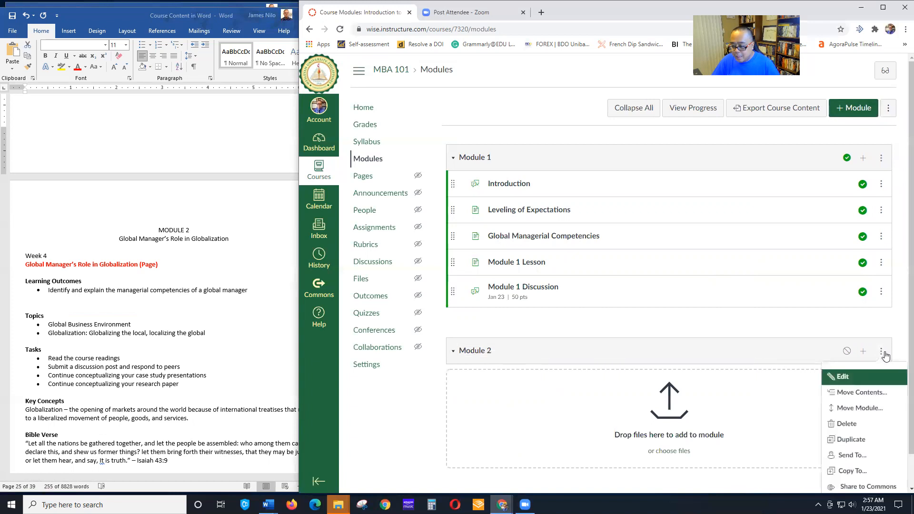
pyautogui.click(860, 377)
pyautogui.click(513, 179)
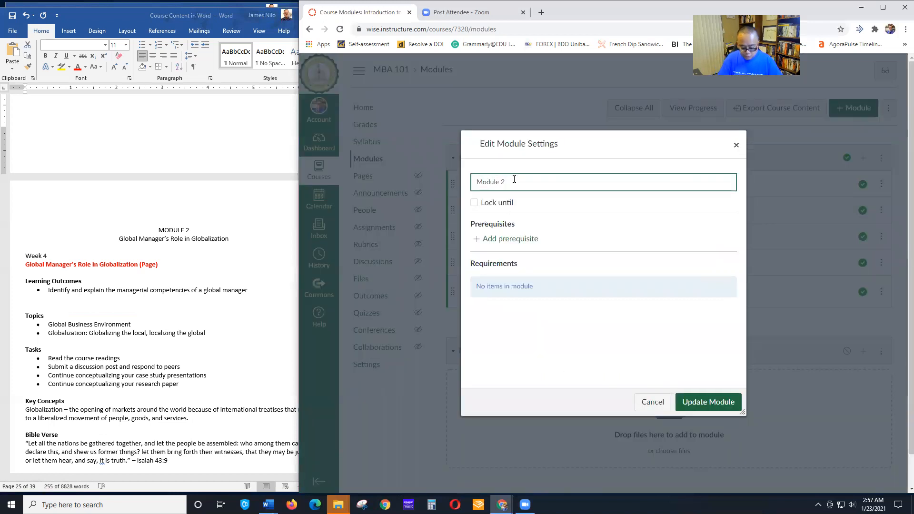
pyautogui.write("Global Manager's Rol")
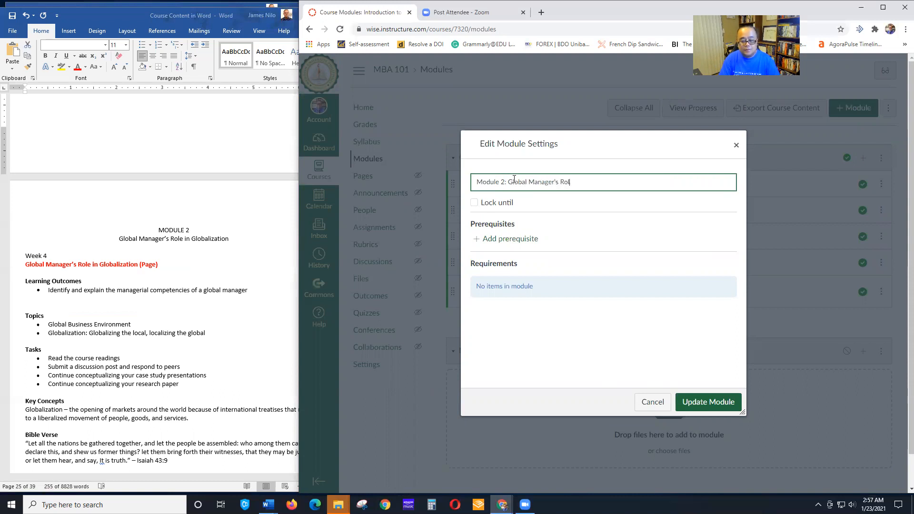
pyautogui.write('e in Globalizatio')
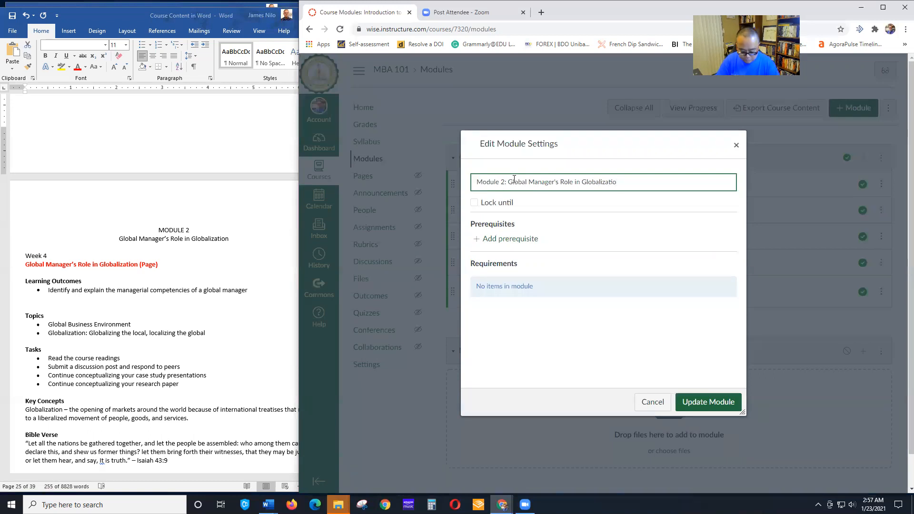
pyautogui.click(696, 402)
# Add a new page named "Module 2 Lesson" to Module 2, indented one level
pyautogui.scroll(-1, 187, 298)
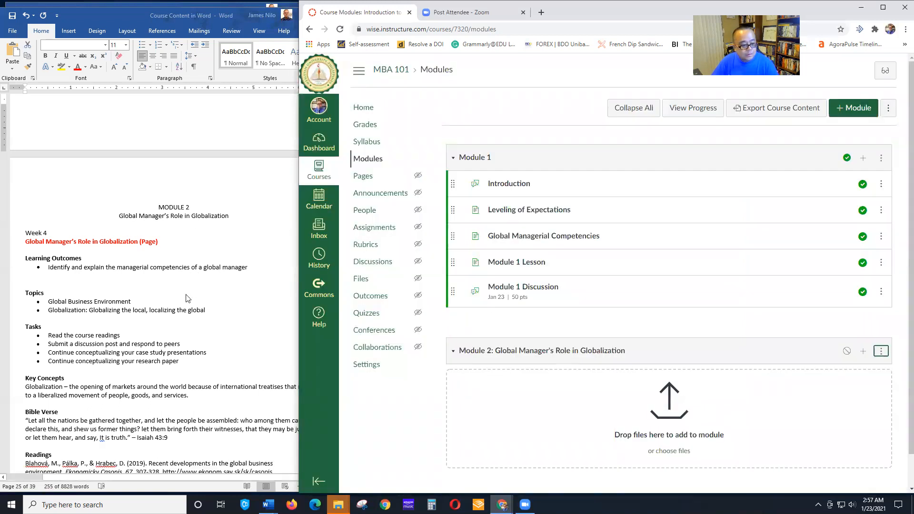
pyautogui.scroll(-1, 187, 298)
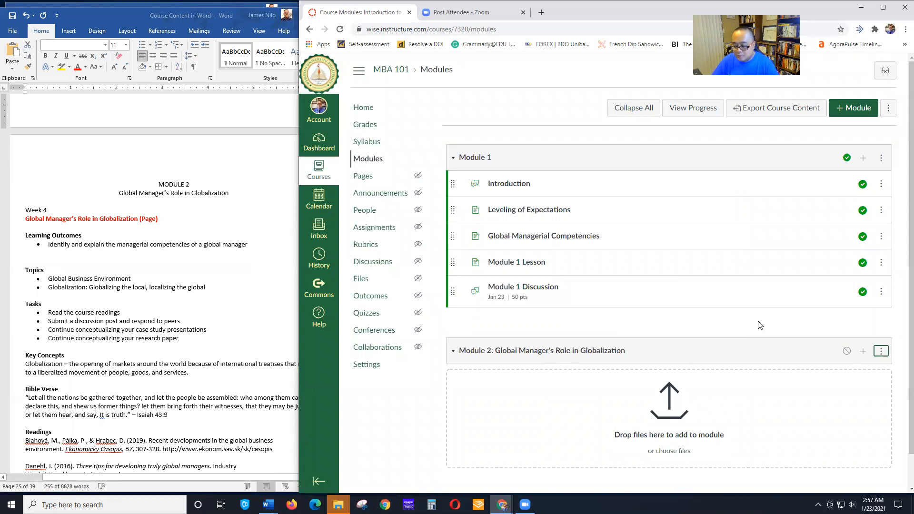
pyautogui.scroll(-1, 759, 322)
pyautogui.click(864, 317)
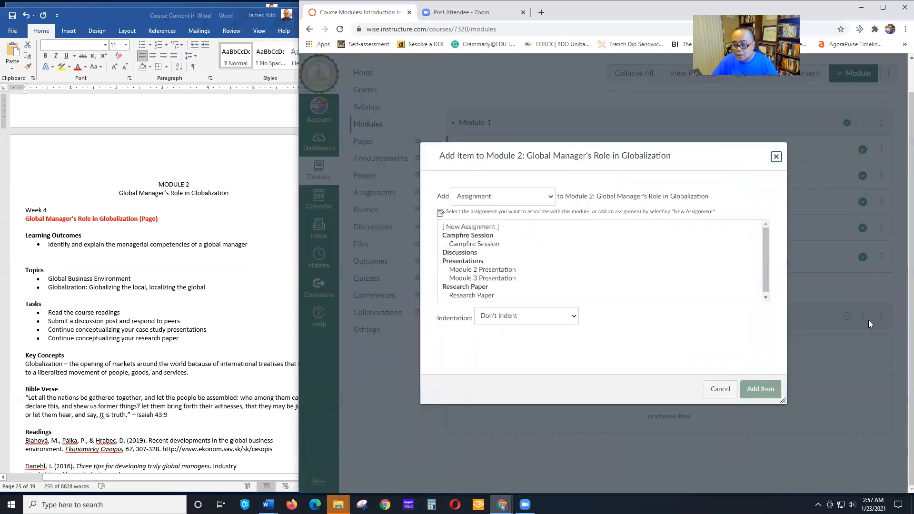
pyautogui.click(527, 196)
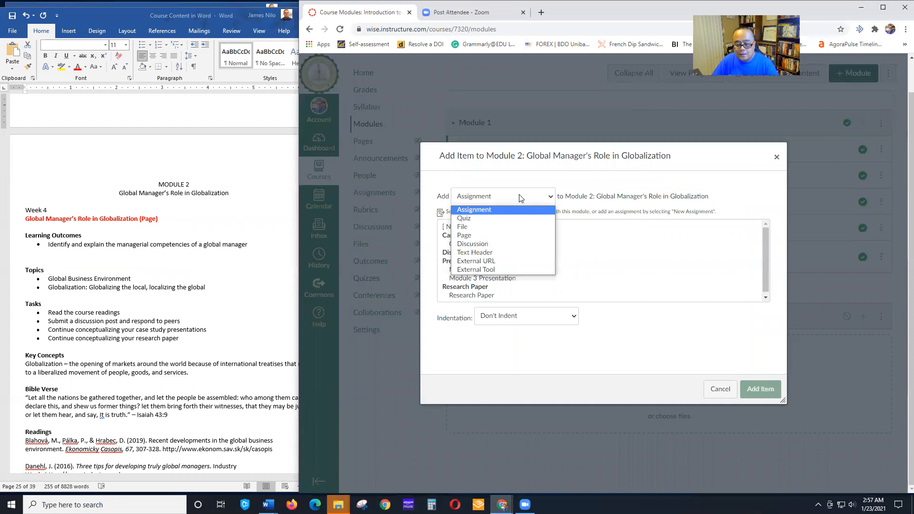
pyautogui.click(477, 235)
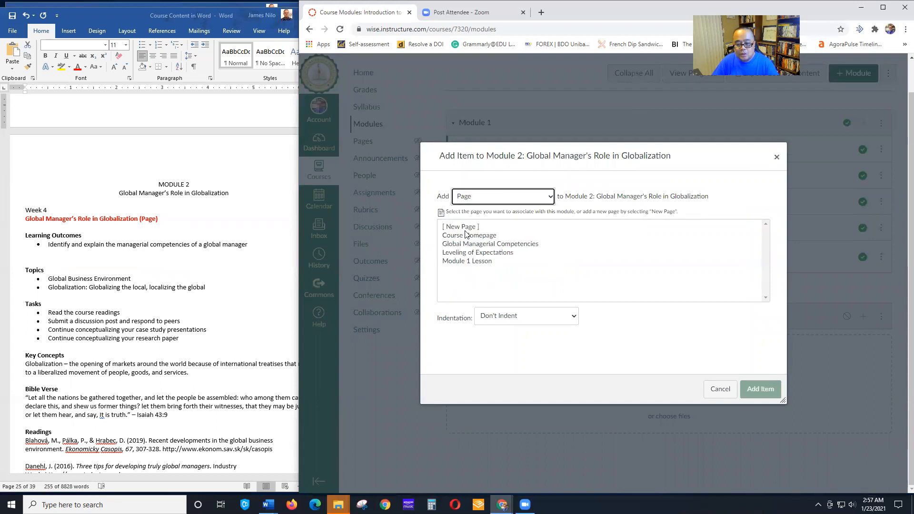
pyautogui.click(465, 228)
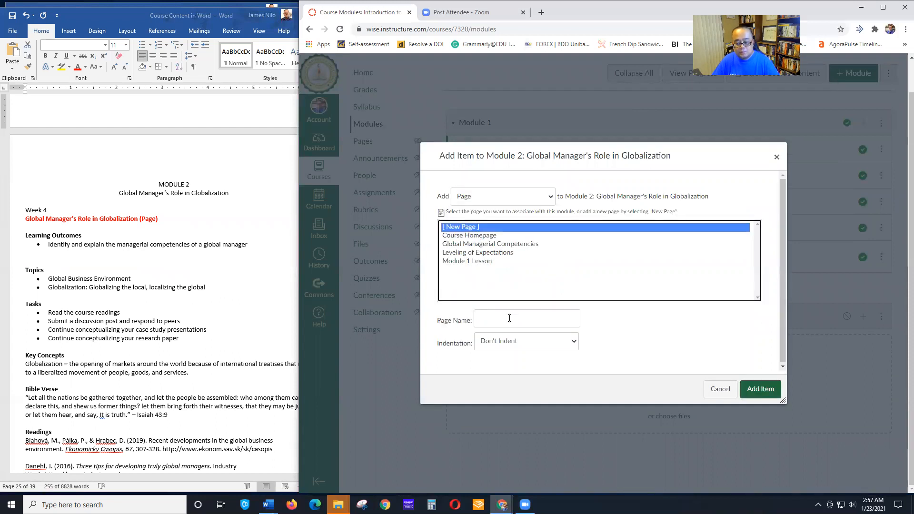
pyautogui.click(509, 318)
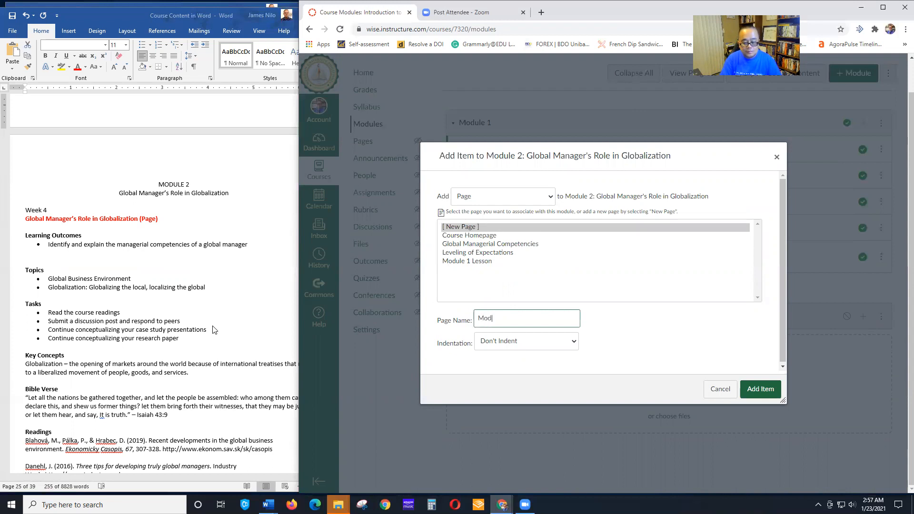
pyautogui.write('Module 2')
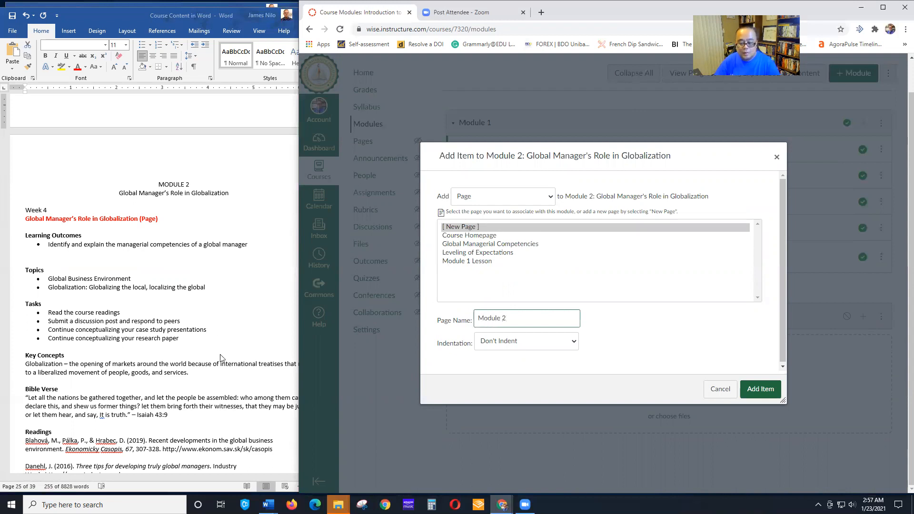
pyautogui.write(' Lesson')
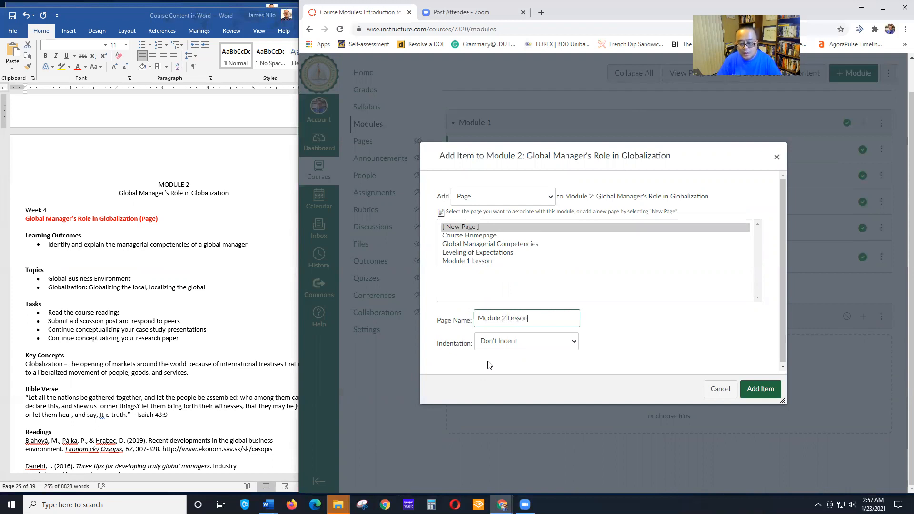
pyautogui.click(545, 344)
pyautogui.click(554, 363)
pyautogui.click(757, 390)
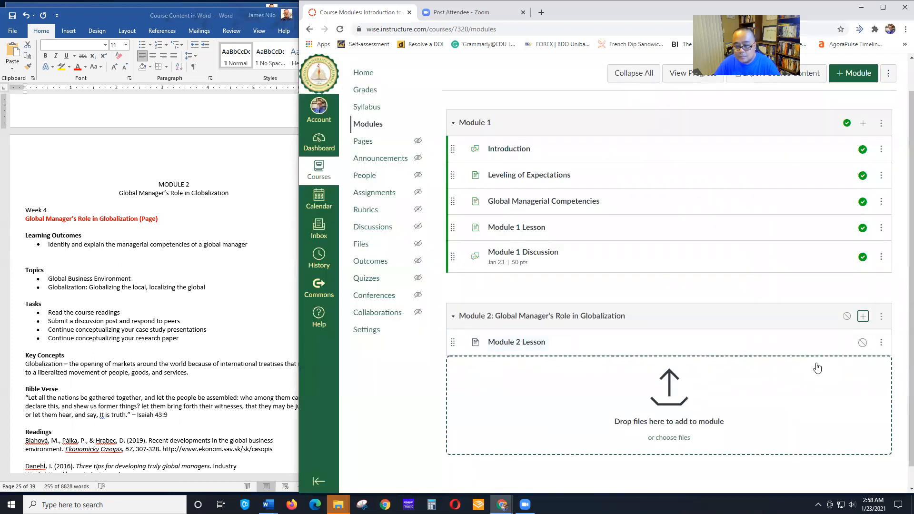
# Retitle the Module 2 Lesson item as "Global Manager's Role in Globalization"
pyautogui.scroll(-1, 815, 368)
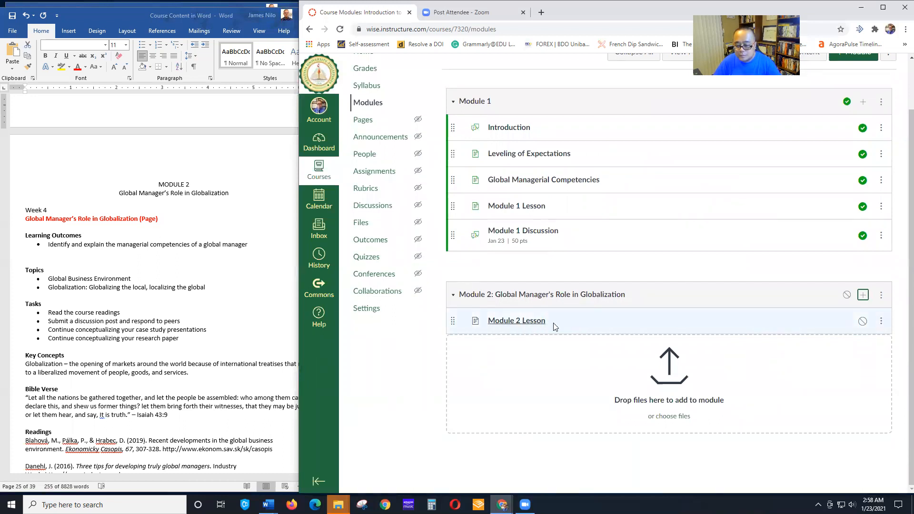
pyautogui.click(881, 322)
pyautogui.click(845, 378)
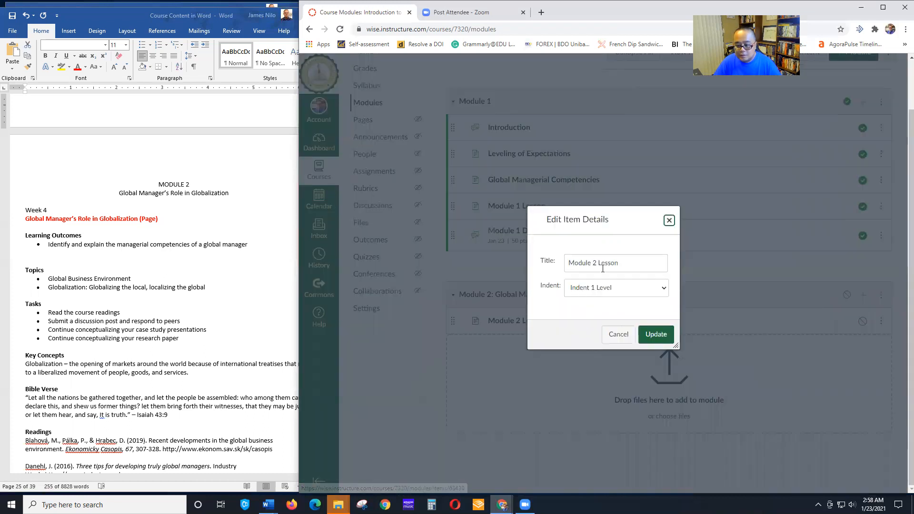
pyautogui.moveTo(618, 265); pyautogui.dragTo(559, 267)
pyautogui.write('Global Man')
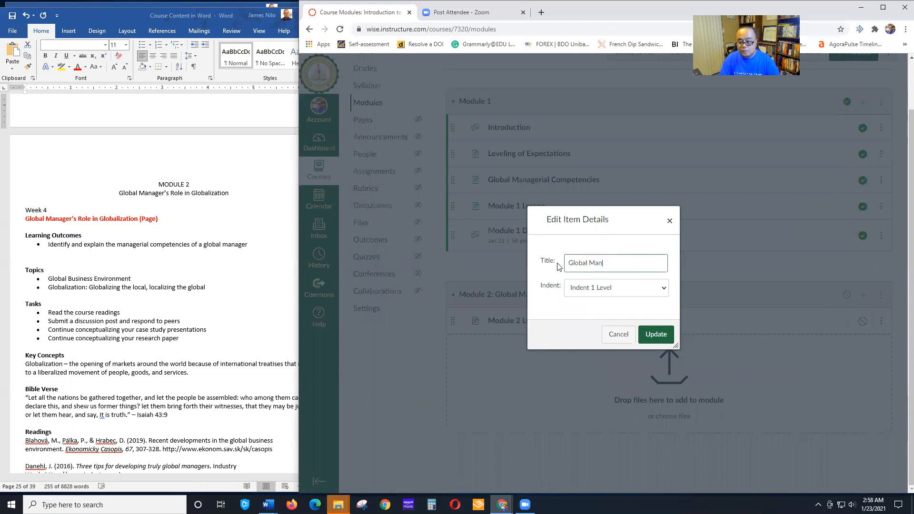
pyautogui.write("ager's Role in Globalization")
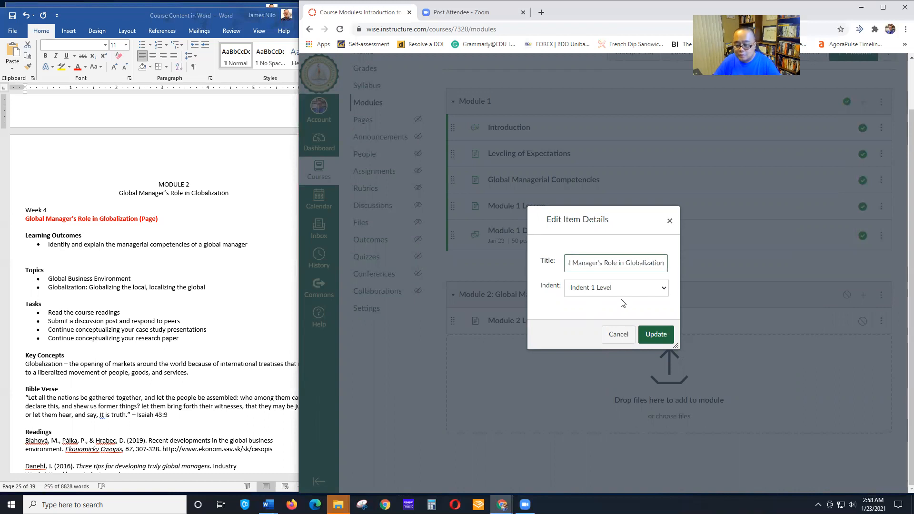
pyautogui.click(656, 335)
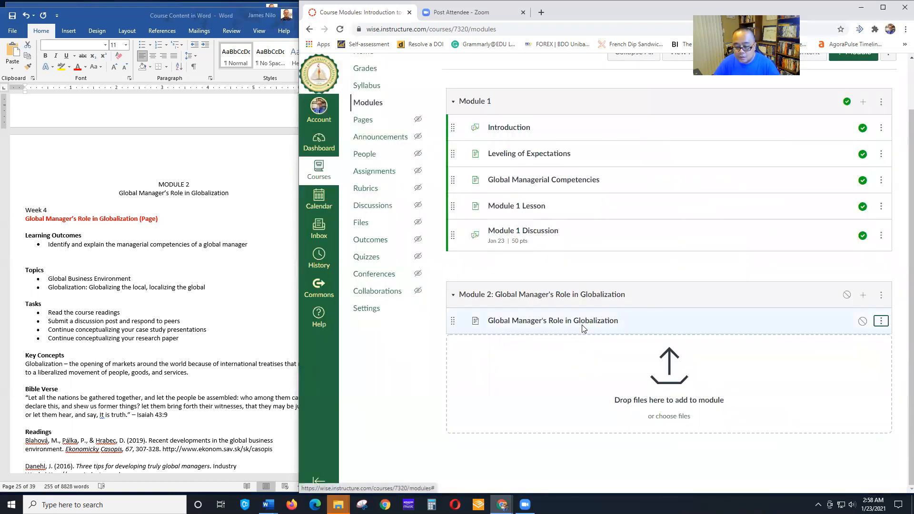
# Open the Global Manager's Role in Globalization page for editing and paste Word's Week 4 content from Learning Outcomes through Readings
pyautogui.click(583, 321)
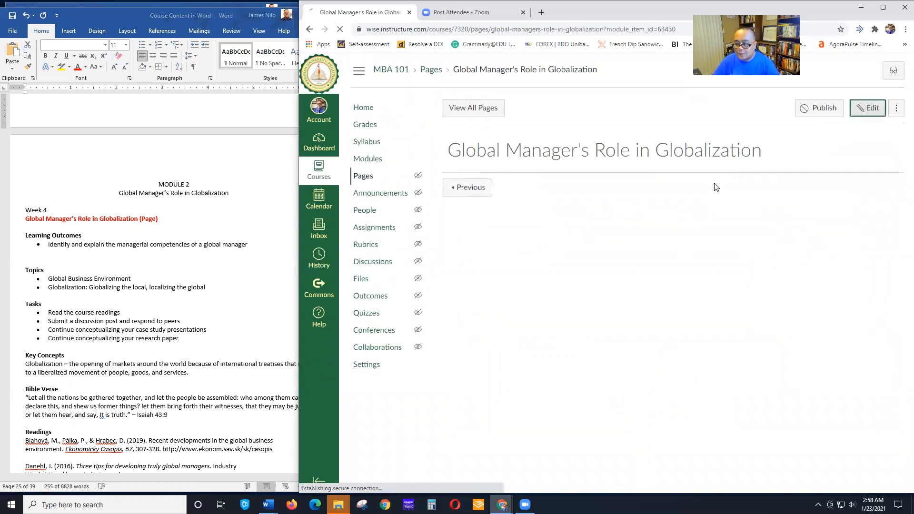
pyautogui.scroll(-2, 191, 253)
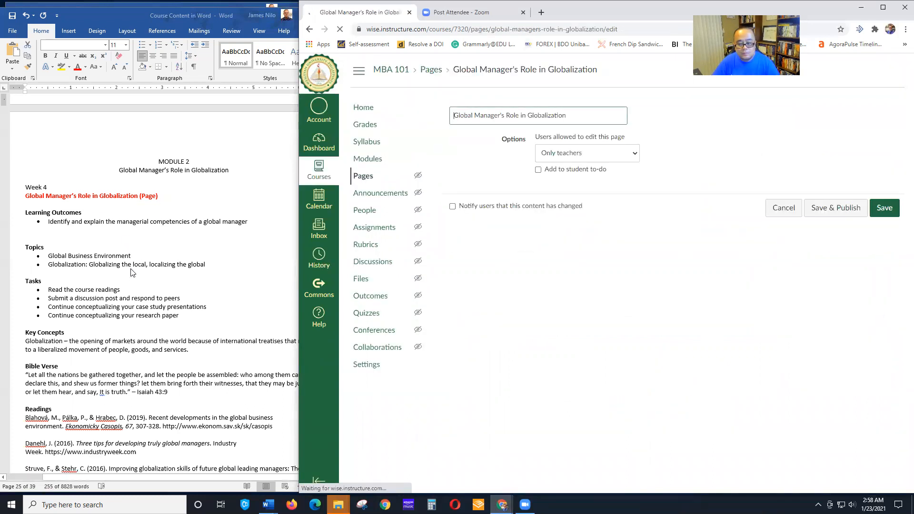
pyautogui.click(181, 265)
pyautogui.moveTo(26, 188); pyautogui.dragTo(236, 421)
pyautogui.click(517, 227)
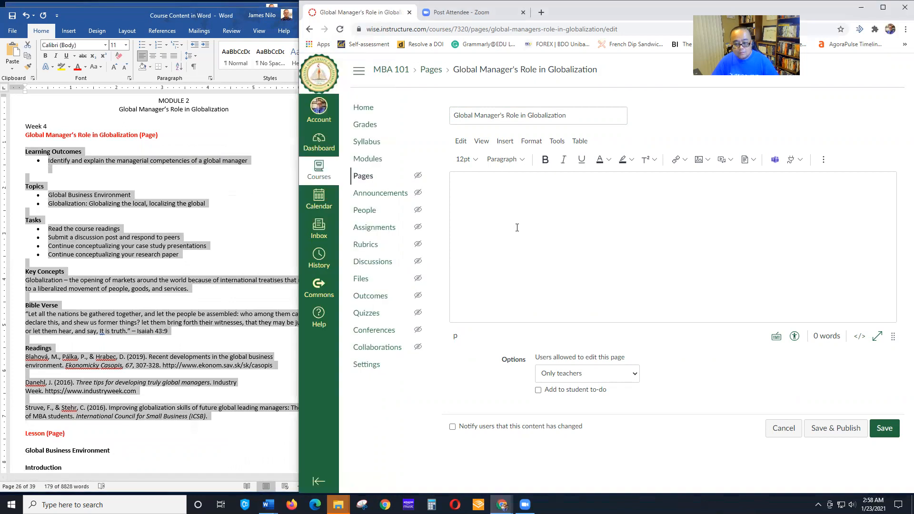
pyautogui.hotkey('ctrl', 'v')
# Delete the surplus blank lines between the sections of the pasted page content
pyautogui.scroll(10, 547, 247)
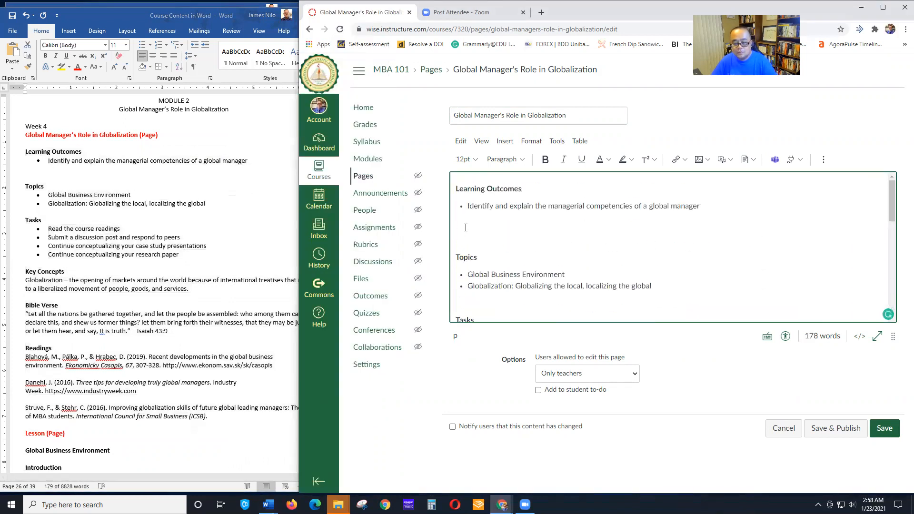
pyautogui.press('Delete')
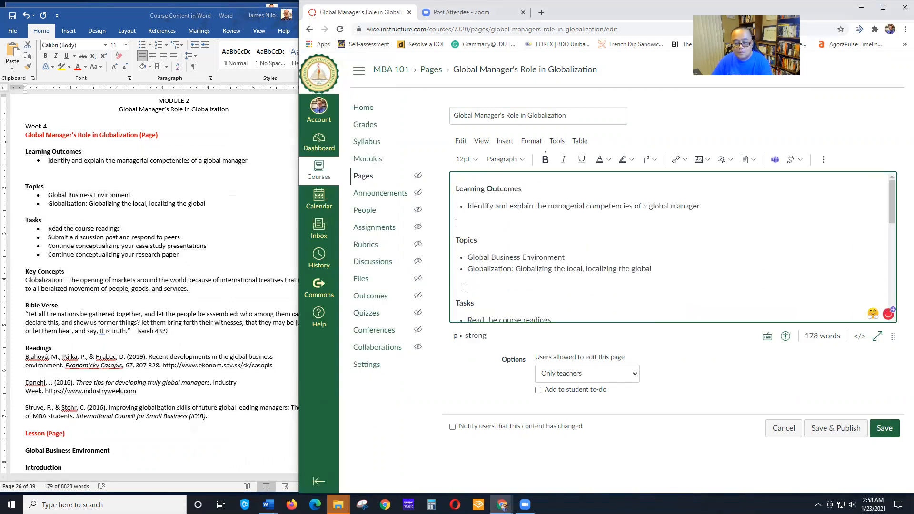
pyautogui.scroll(-3, 511, 290)
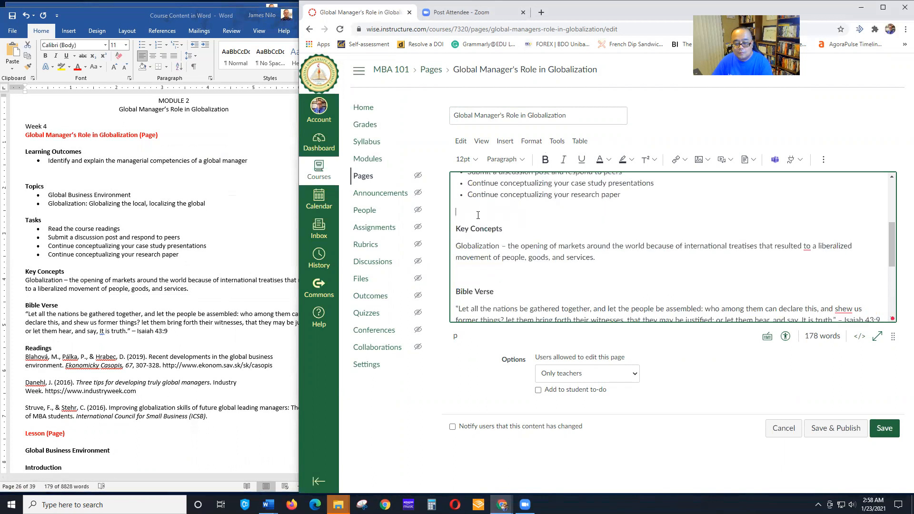
pyautogui.press('Delete')
pyautogui.click(465, 261)
pyautogui.press('Delete')
pyautogui.scroll(-3, 486, 264)
pyautogui.scroll(5, 479, 190)
pyautogui.scroll(1, 602, 274)
pyautogui.press('Delete')
# Add a blank line above Learning Outcomes and search Unsplash for "globalization" images to insert there
pyautogui.press('Up')
pyautogui.press('Up')
pyautogui.press('Return')
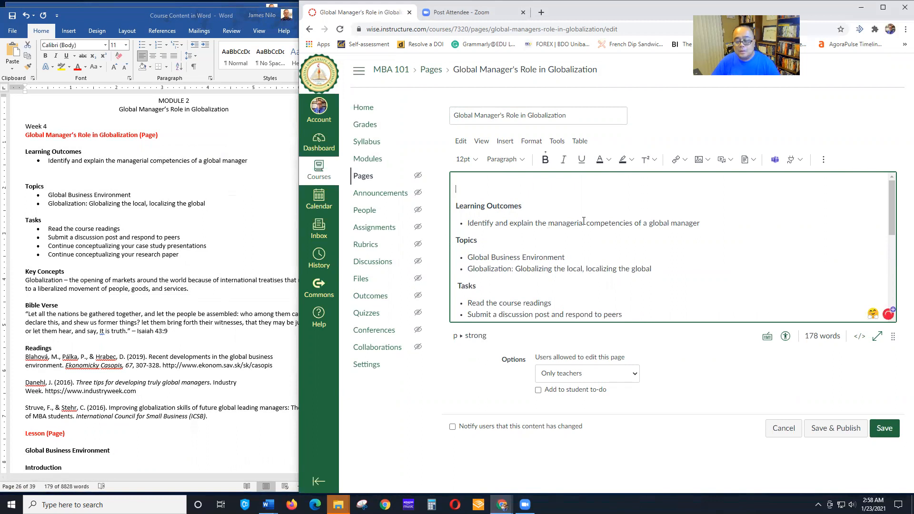
pyautogui.click(698, 160)
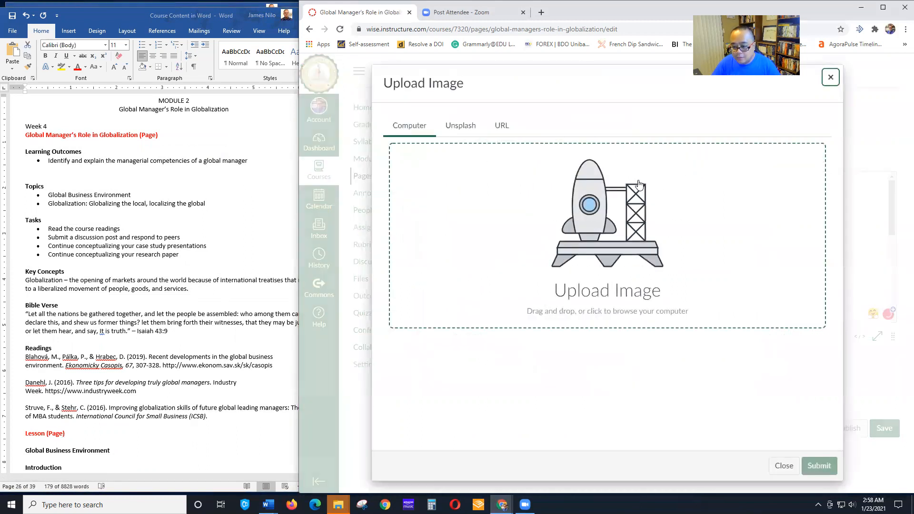
pyautogui.click(464, 133)
pyautogui.click(439, 187)
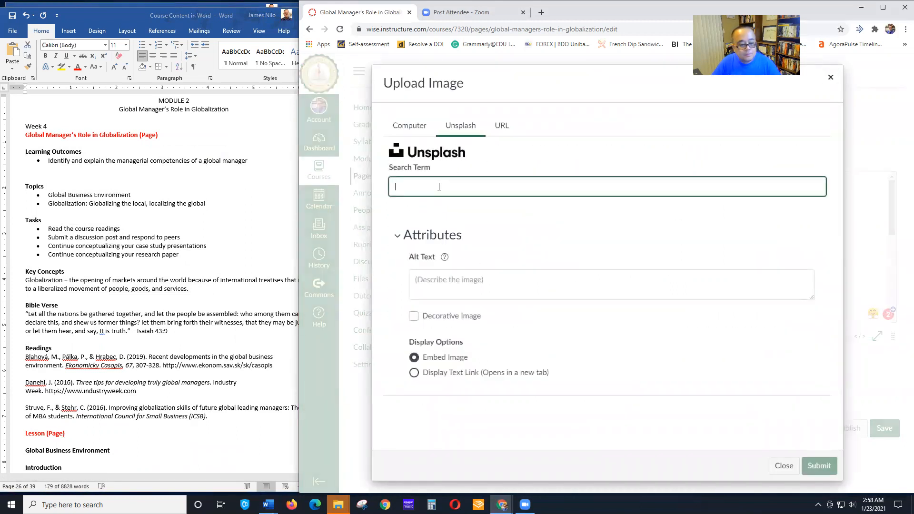
pyautogui.write('globalization')
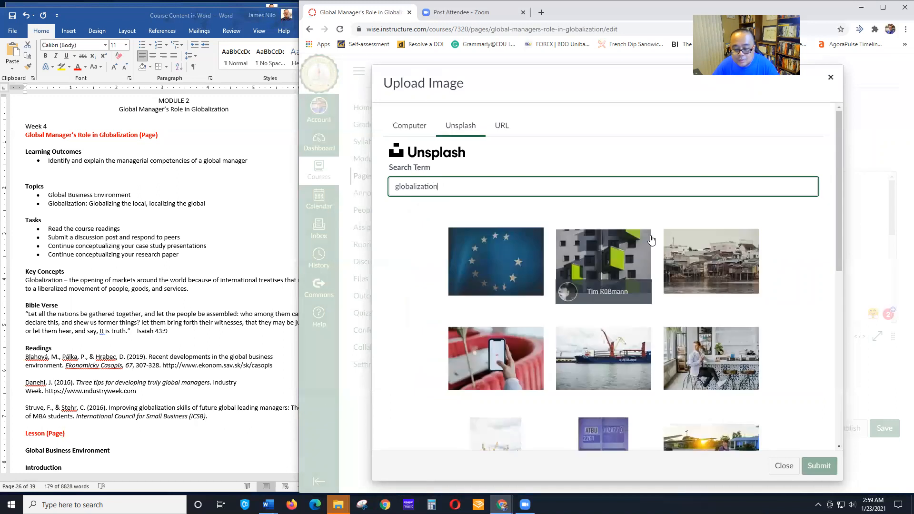
pyautogui.scroll(-6, 783, 257)
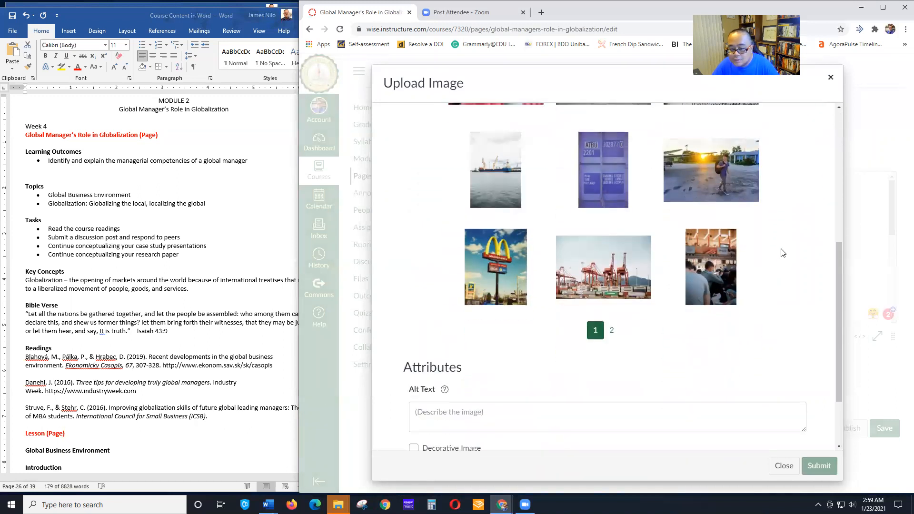
pyautogui.scroll(-2, 783, 252)
pyautogui.click(611, 242)
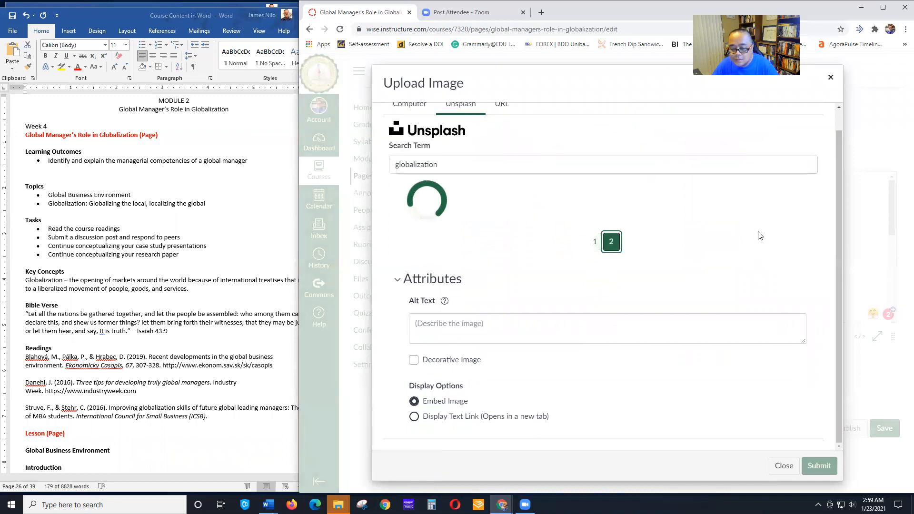
pyautogui.scroll(3, 760, 234)
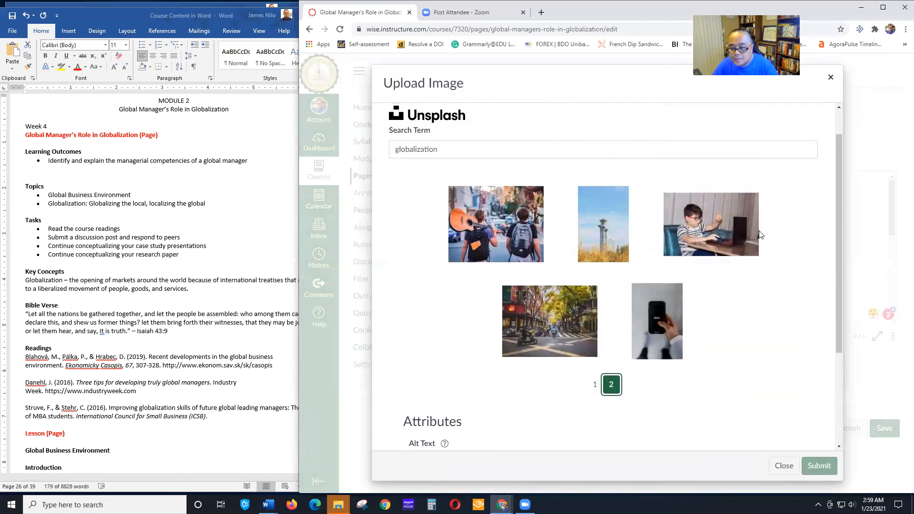
pyautogui.scroll(1, 760, 235)
# Change the Unsplash search term to "global"
pyautogui.click(449, 185)
pyautogui.press('BackSpace')
pyautogui.press('BackSpace')
pyautogui.press('BackSpace')
pyautogui.press('BackSpace')
pyautogui.press('BackSpace')
pyautogui.press('BackSpace')
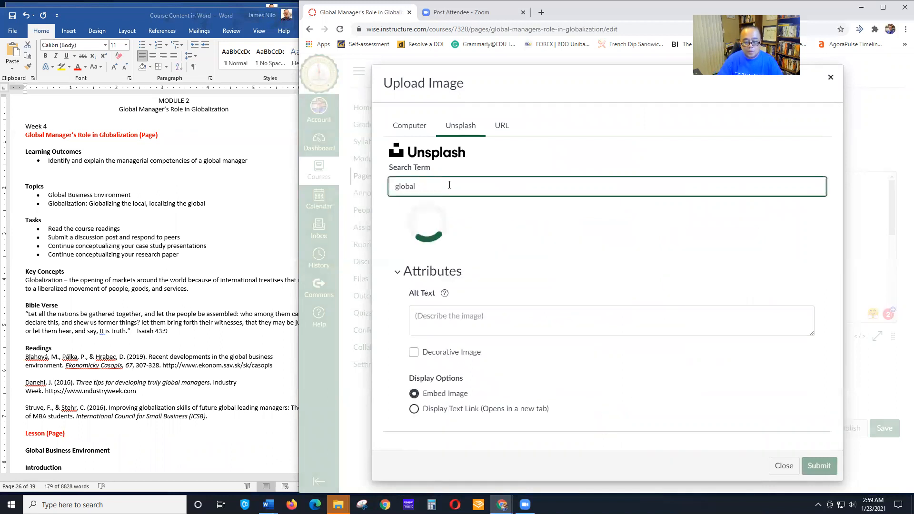
pyautogui.write('al')
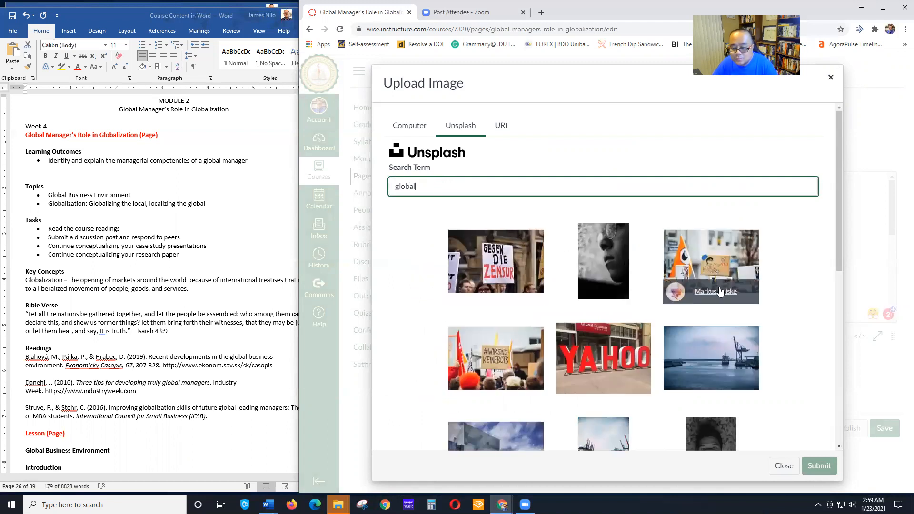
# Browse the result pages and embed the red Yahoo sign photo from page 2 above Learning Outcomes
pyautogui.scroll(-3, 787, 303)
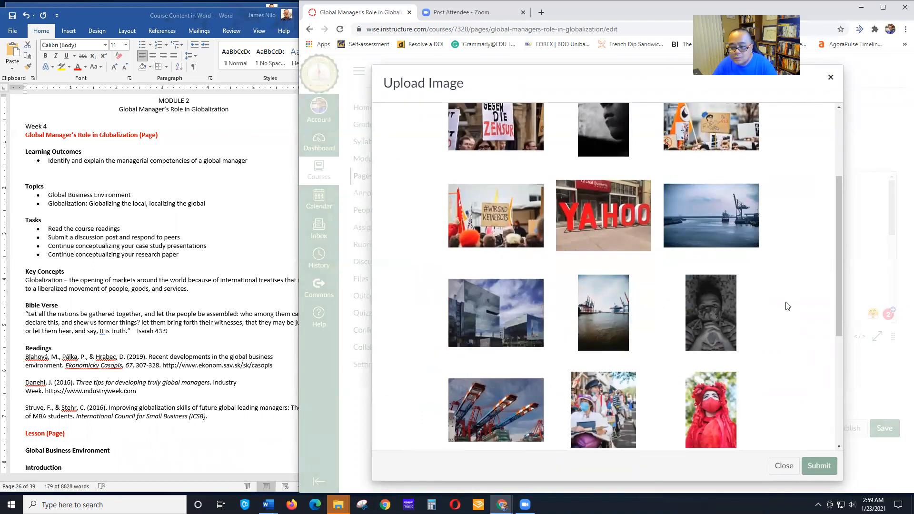
pyautogui.scroll(-2, 788, 304)
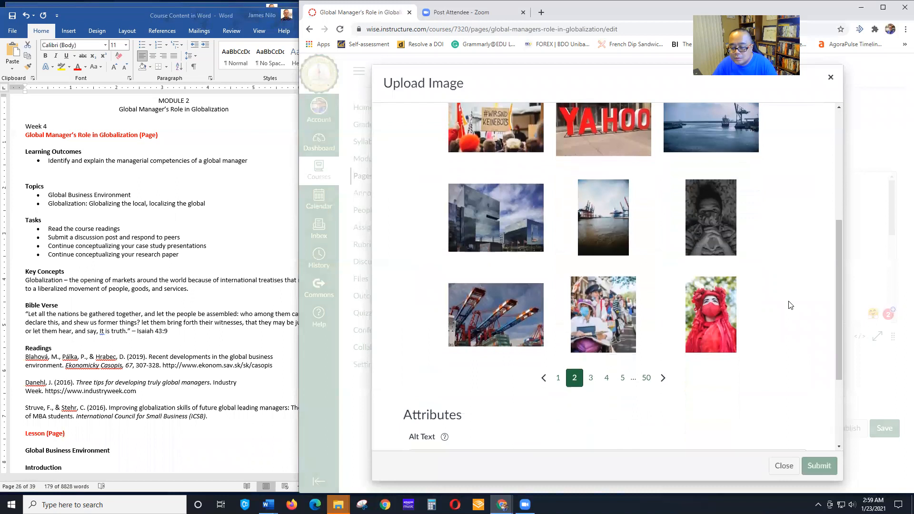
pyautogui.scroll(-2, 790, 306)
pyautogui.scroll(3, 713, 371)
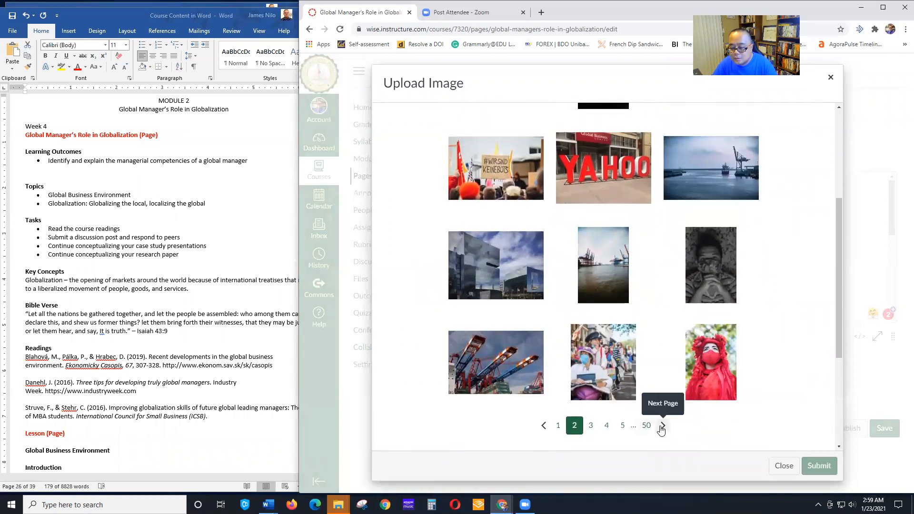
pyautogui.click(662, 424)
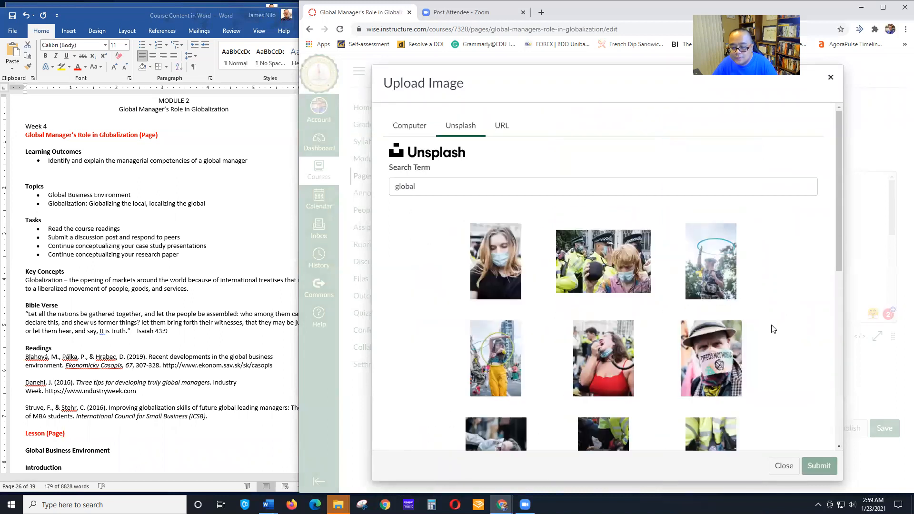
pyautogui.scroll(-5, 772, 328)
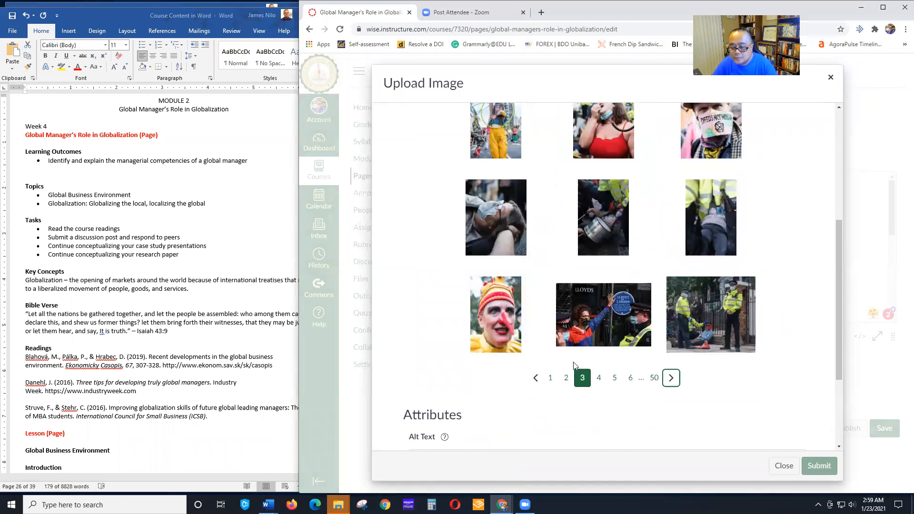
pyautogui.click(535, 377)
pyautogui.click(611, 130)
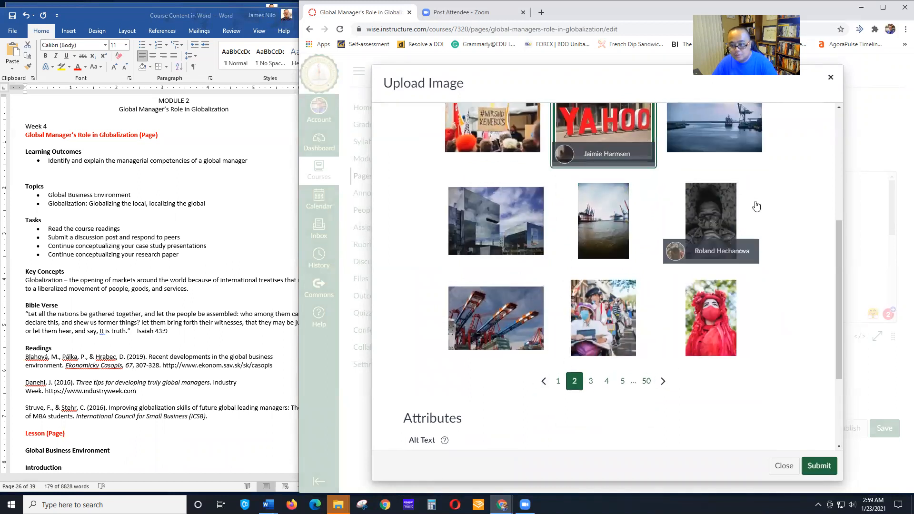
pyautogui.click(818, 464)
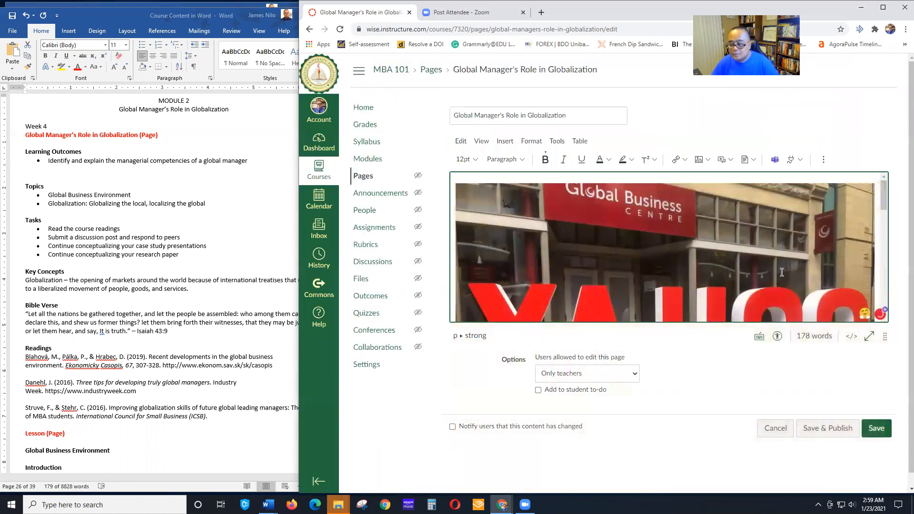
# Shrink the inserted Yahoo photo proportionally to about 60% of the editor's width
pyautogui.scroll(-8, 790, 237)
pyautogui.scroll(4, 814, 243)
pyautogui.click(870, 302)
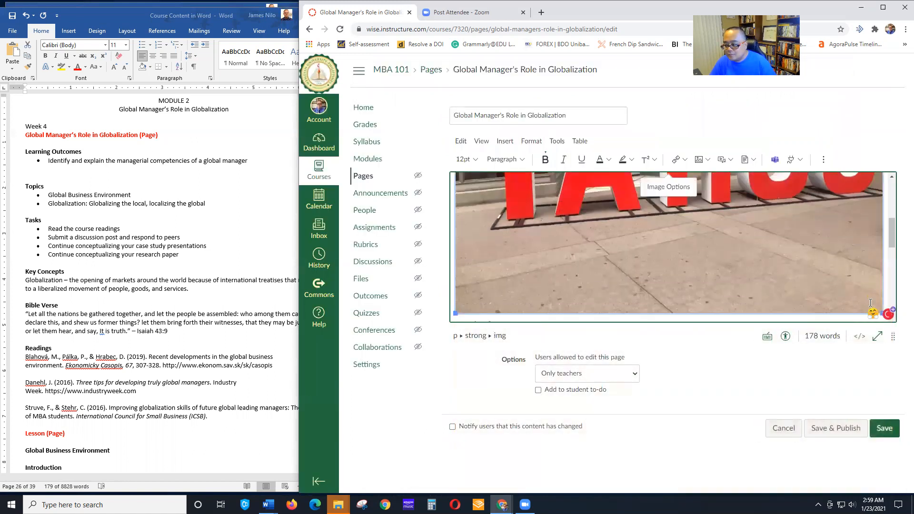
pyautogui.scroll(-1, 861, 281)
pyautogui.moveTo(881, 267); pyautogui.dragTo(723, 223)
pyautogui.scroll(3, 781, 261)
pyautogui.click(756, 237)
pyautogui.scroll(-3, 761, 237)
pyautogui.scroll(1, 762, 236)
pyautogui.scroll(-1, 630, 242)
# Color the Learning Outcomes, Topics and Tasks headings red
pyautogui.moveTo(528, 207)
pyautogui.mouseDown()
pyautogui.moveTo(460, 207)
pyautogui.moveTo(524, 205)
pyautogui.mouseUp()
pyautogui.click(457, 206)
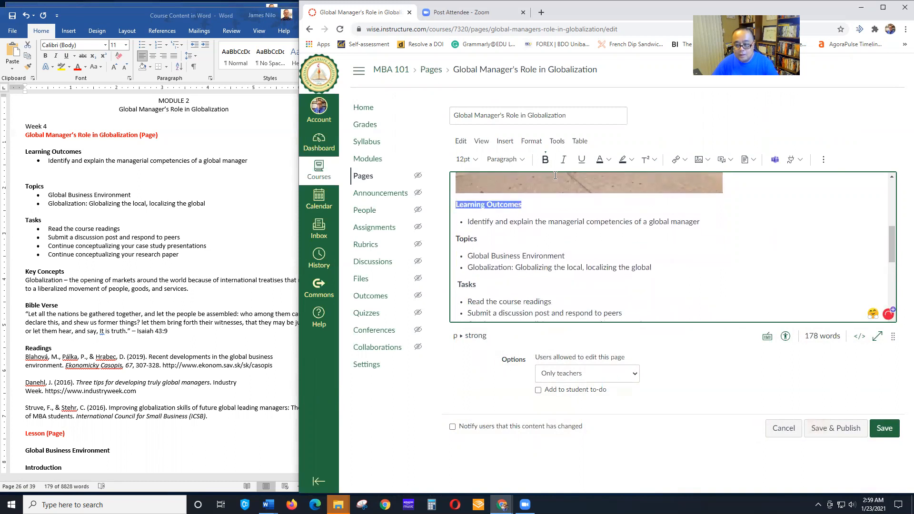
pyautogui.click(609, 162)
pyautogui.click(627, 196)
pyautogui.click(501, 234)
pyautogui.moveTo(483, 237); pyautogui.dragTo(452, 238)
pyautogui.click(601, 161)
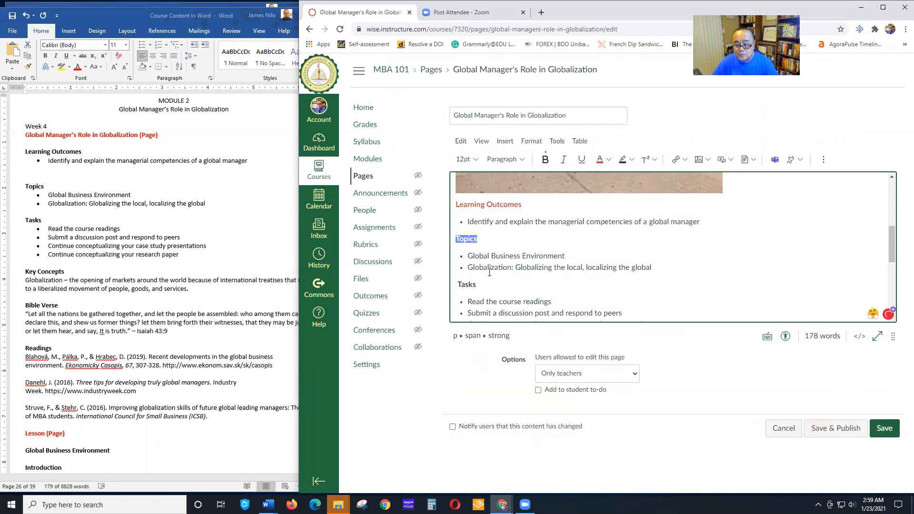
pyautogui.moveTo(476, 284); pyautogui.dragTo(455, 285)
pyautogui.click(600, 161)
# Apply the same red text color to the Key Concepts, Bible Verse and Readings headings
pyautogui.scroll(-3, 507, 230)
pyautogui.scroll(2, 507, 230)
pyautogui.moveTo(502, 257); pyautogui.dragTo(455, 258)
pyautogui.click(600, 161)
pyautogui.scroll(-3, 507, 230)
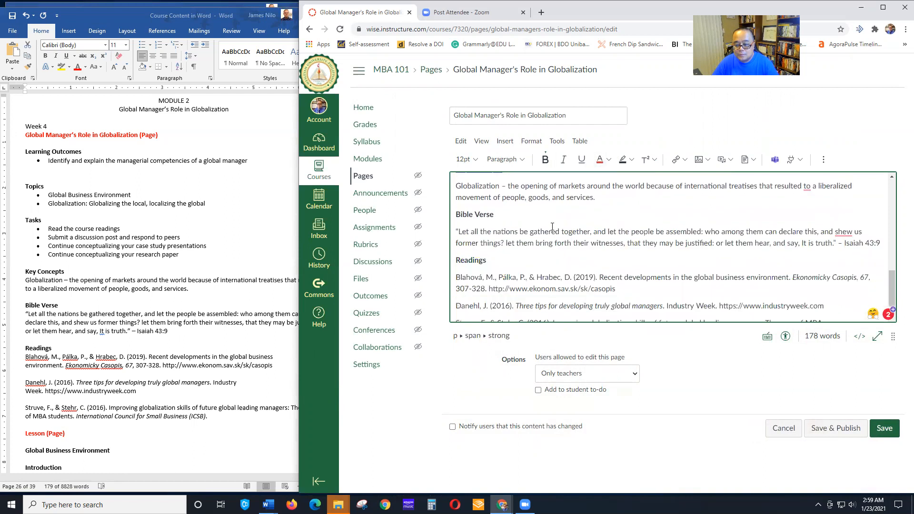
pyautogui.moveTo(494, 208); pyautogui.dragTo(453, 208)
pyautogui.click(600, 161)
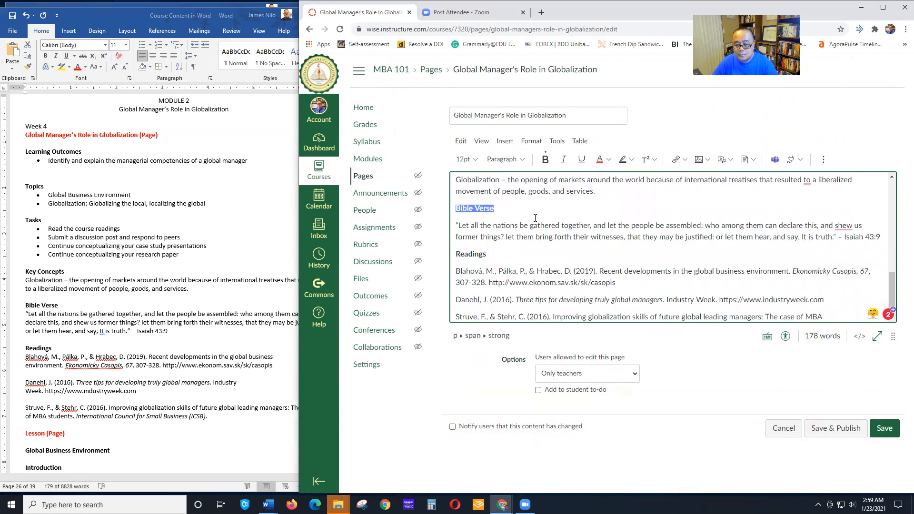
pyautogui.moveTo(497, 255); pyautogui.dragTo(454, 255)
pyautogui.click(601, 160)
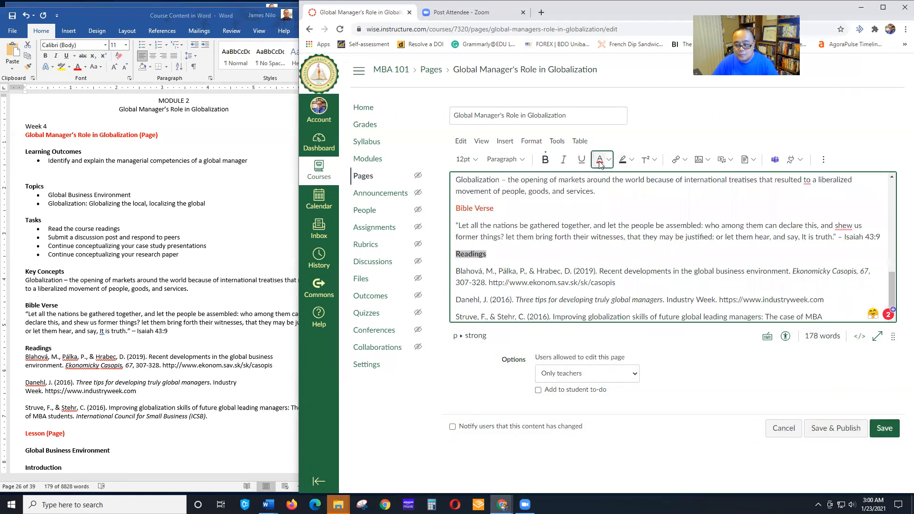
# Add a blank line below the first reading reference and start a document upload there
pyautogui.scroll(-2, 610, 230)
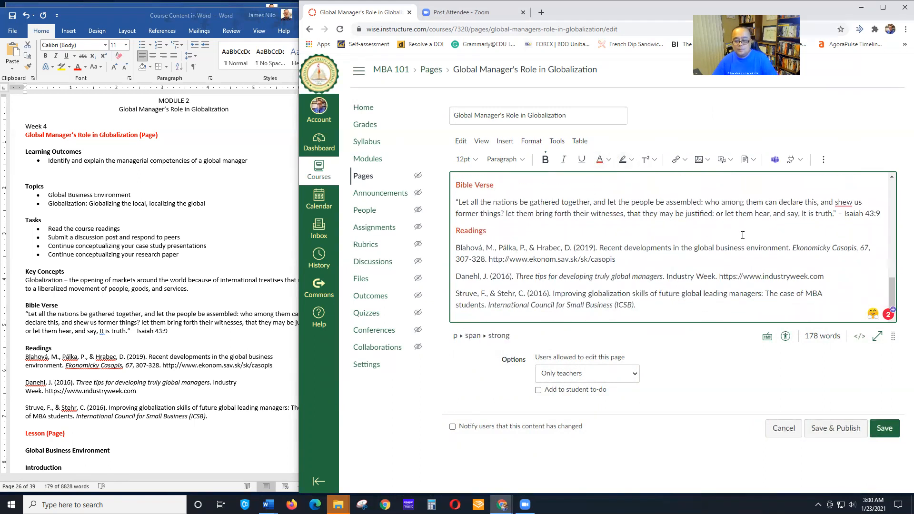
pyautogui.scroll(3, 794, 268)
pyautogui.scroll(5, 794, 267)
pyautogui.scroll(-6, 809, 266)
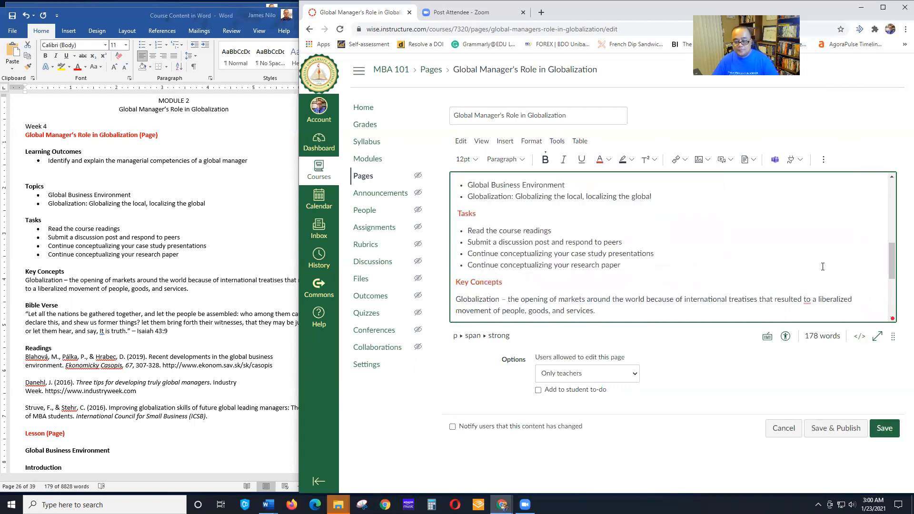
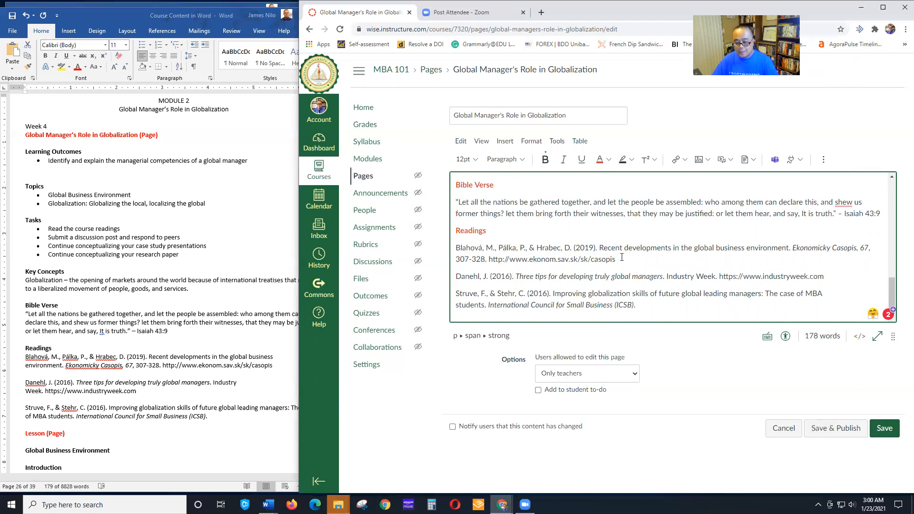
pyautogui.click(625, 257)
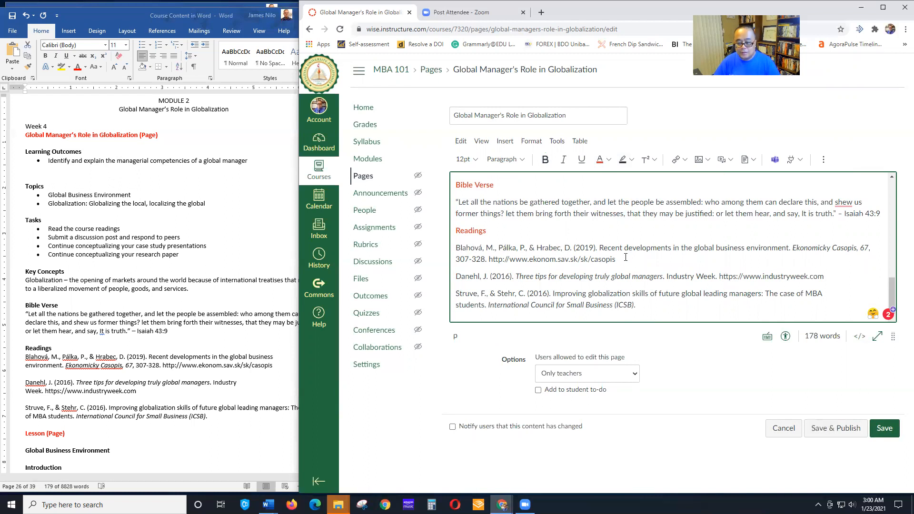
pyautogui.press('Return')
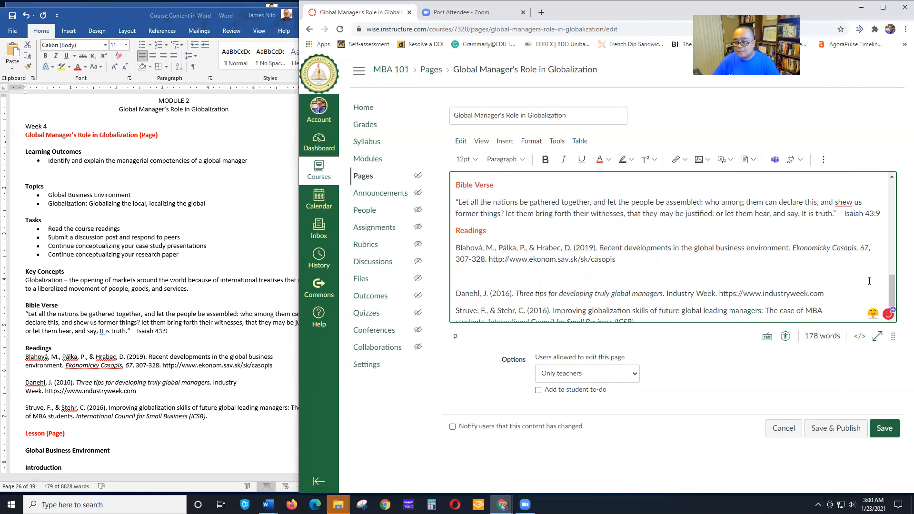
pyautogui.scroll(1, 861, 257)
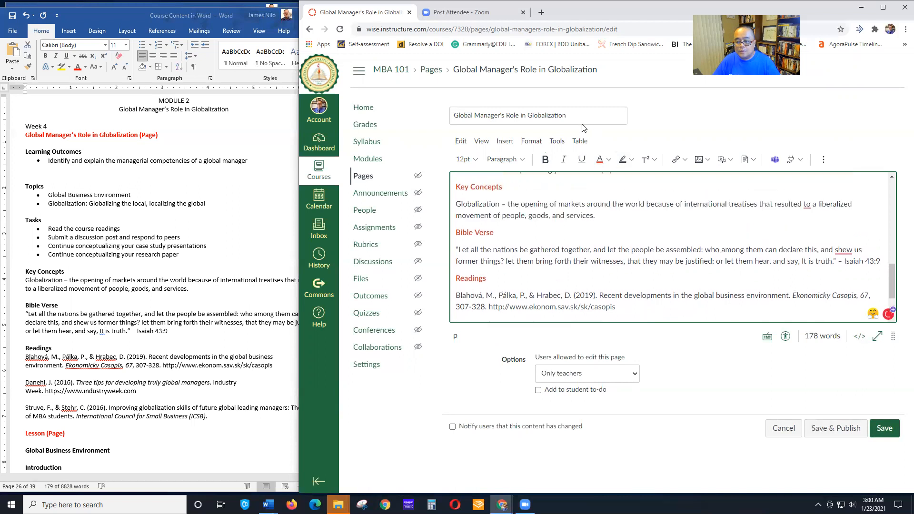
pyautogui.click(505, 141)
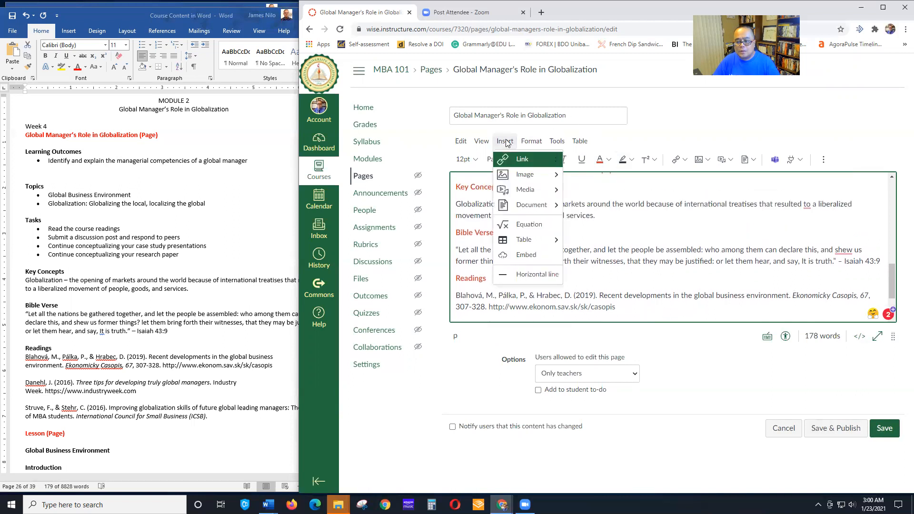
pyautogui.moveTo(532, 208)
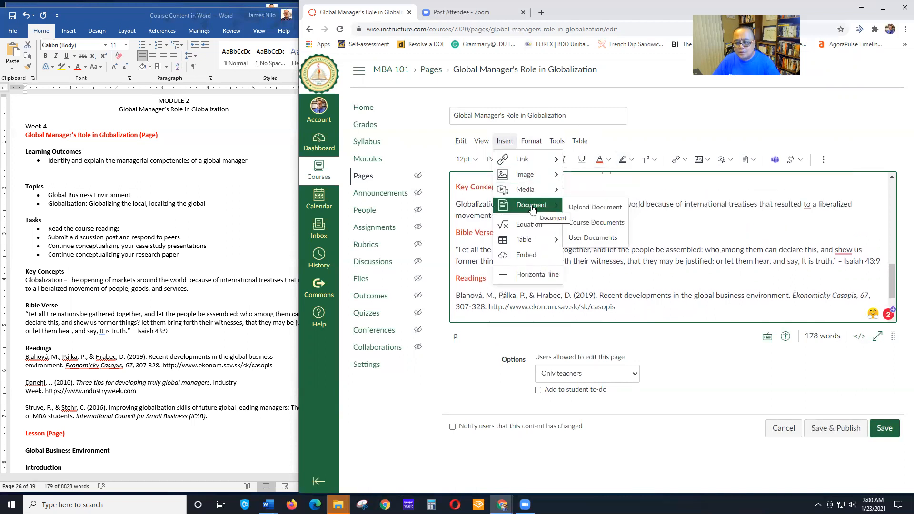
pyautogui.click(583, 210)
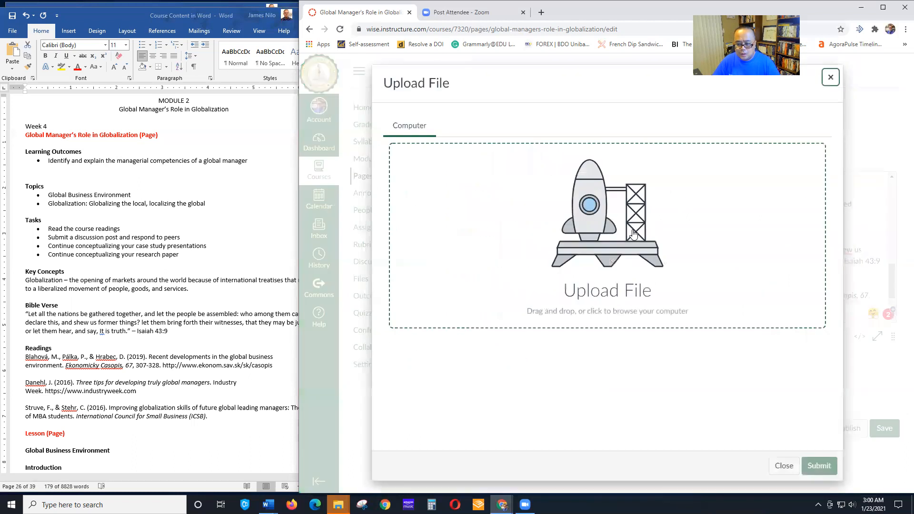
# Browse for the reading file to upload in the PhD BA 108 Comparative Management Systems folder under Documents > WU-P
pyautogui.click(592, 254)
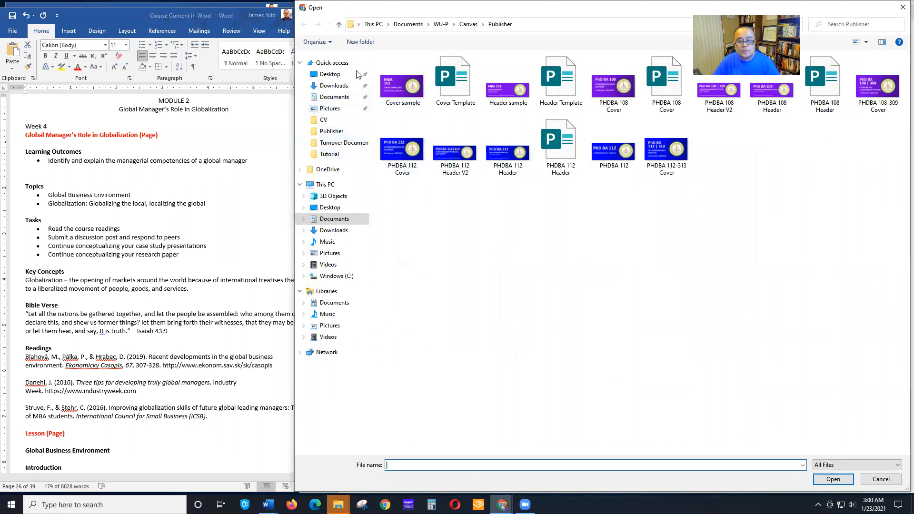
pyautogui.click(355, 220)
pyautogui.scroll(-2, 475, 304)
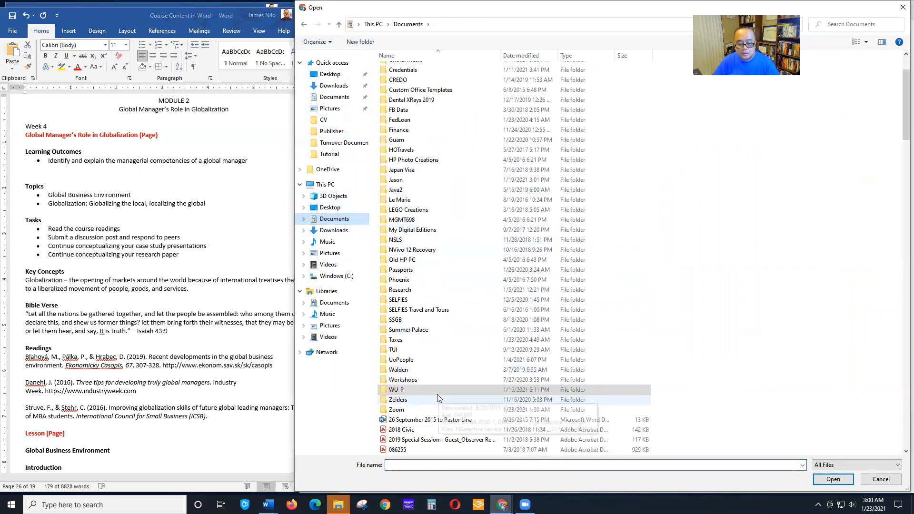
pyautogui.doubleClick(414, 389)
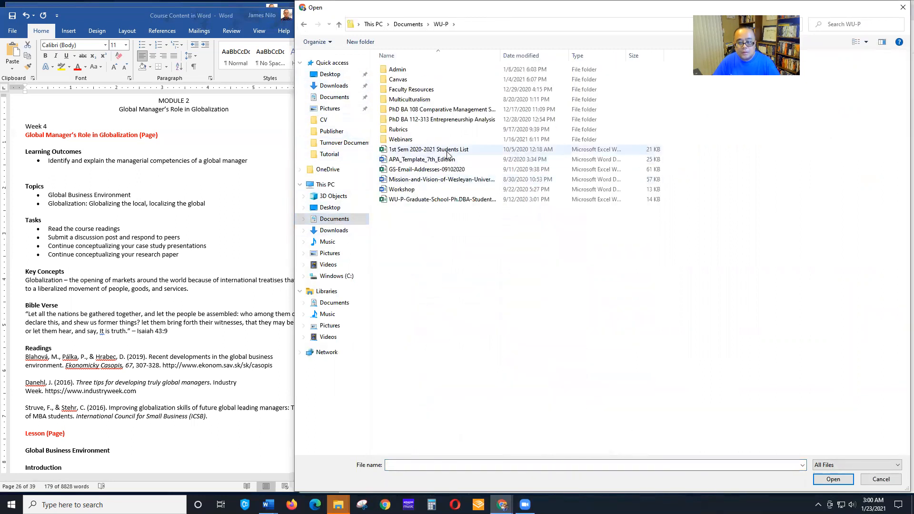
pyautogui.doubleClick(450, 110)
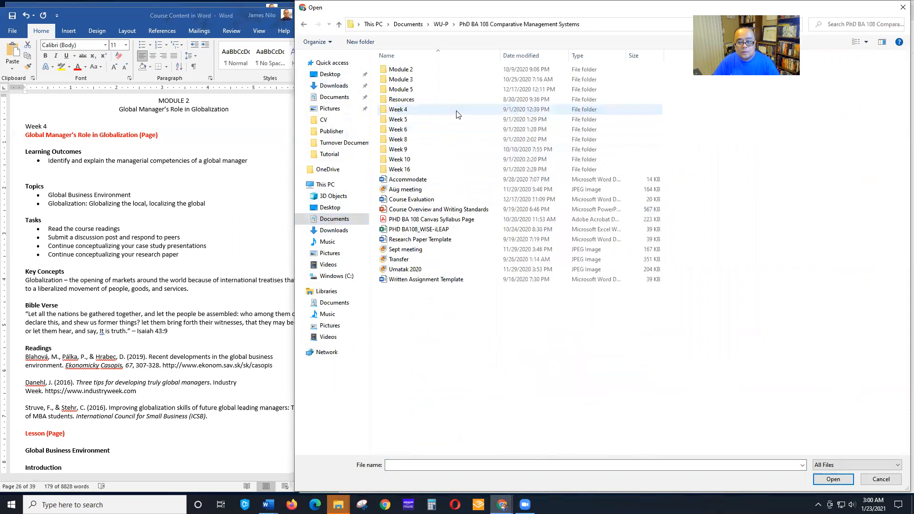
pyautogui.doubleClick(434, 69)
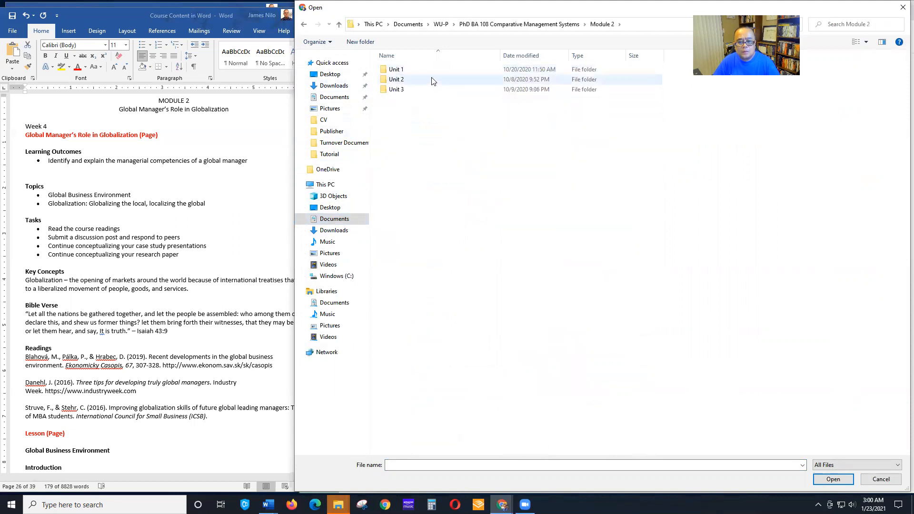
pyautogui.doubleClick(433, 79)
pyautogui.doubleClick(452, 70)
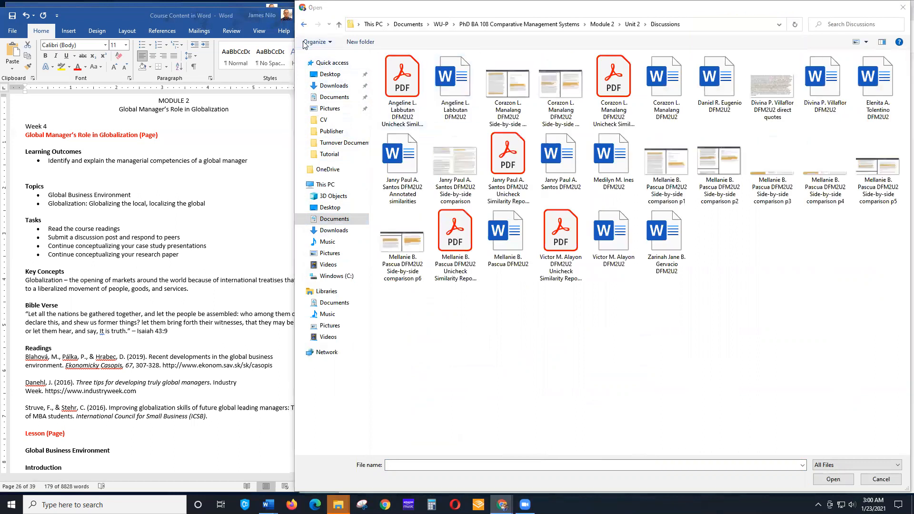
pyautogui.click(631, 24)
pyautogui.moveTo(646, 12); pyautogui.dragTo(682, 9)
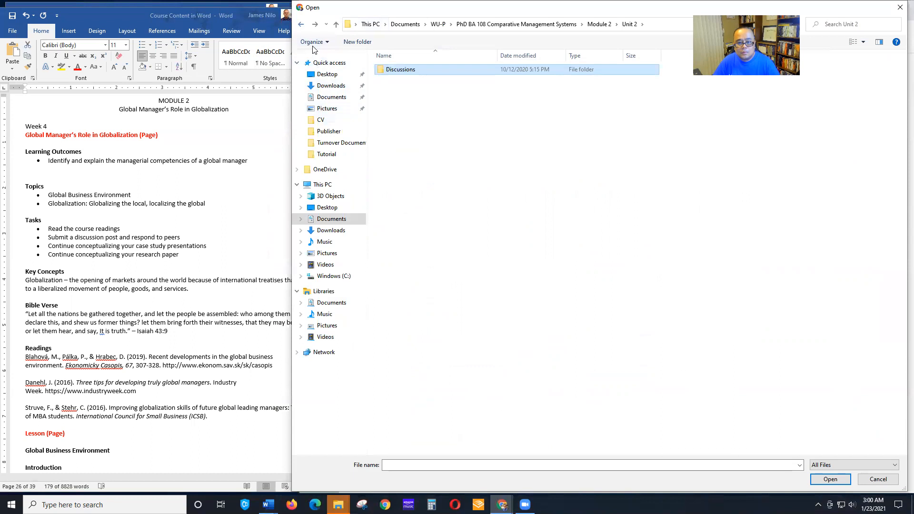
pyautogui.click(302, 25)
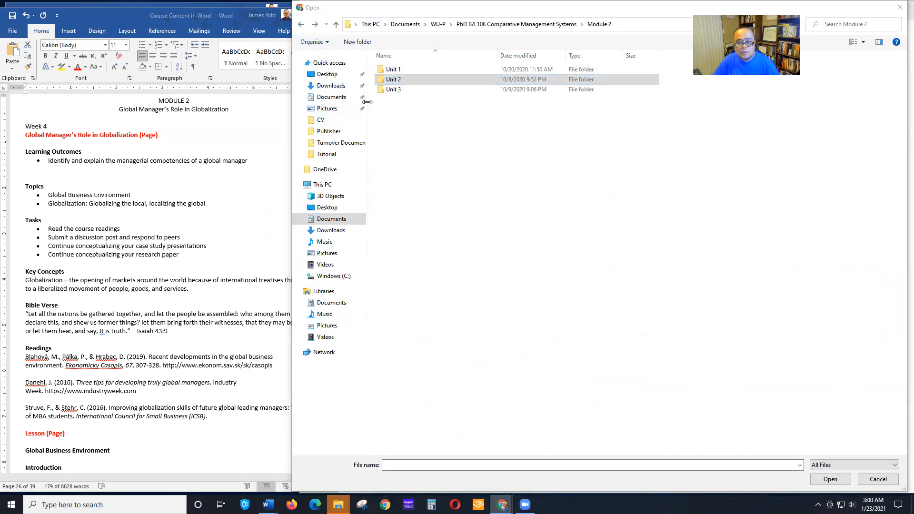
pyautogui.click(648, 19)
pyautogui.moveTo(647, 16); pyautogui.dragTo(512, 76)
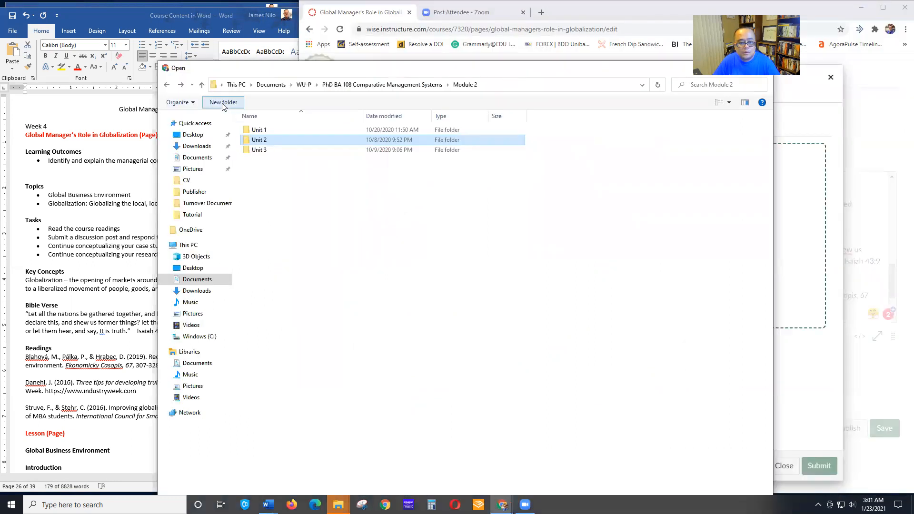
pyautogui.click(165, 26)
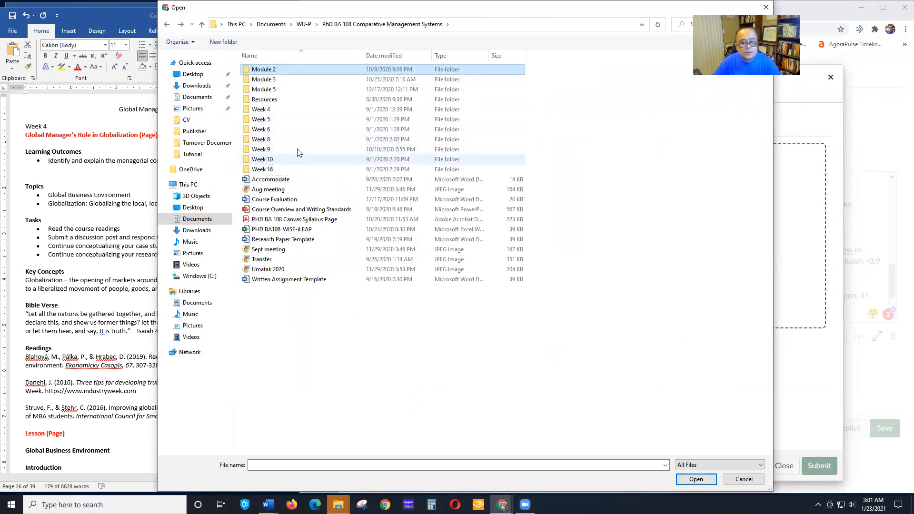
# Upload the first reading's 2019 PDF from the Week 5 Readings folder and insert its link below that reference
pyautogui.moveTo(207, 14)
pyautogui.mouseDown()
pyautogui.moveTo(204, 50)
pyautogui.moveTo(214, 7)
pyautogui.mouseUp()
pyautogui.doubleClick(281, 135)
pyautogui.click(163, 24)
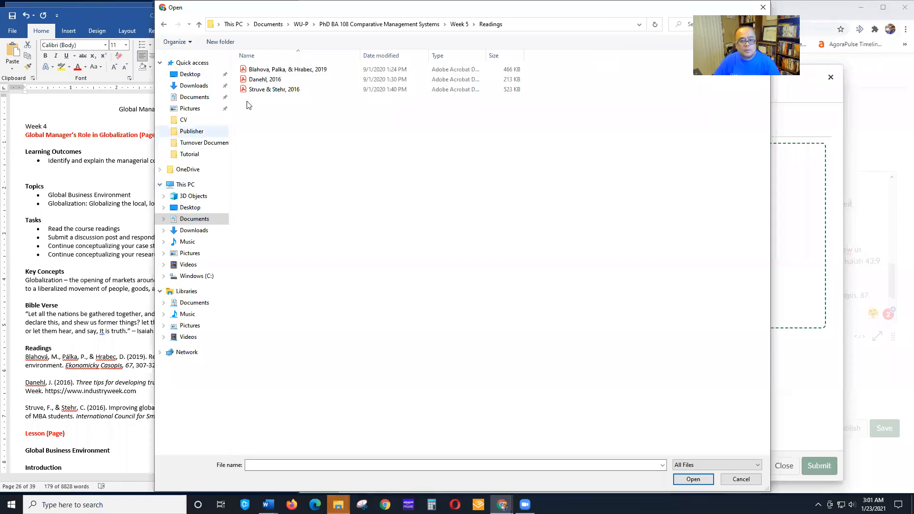
pyautogui.click(307, 72)
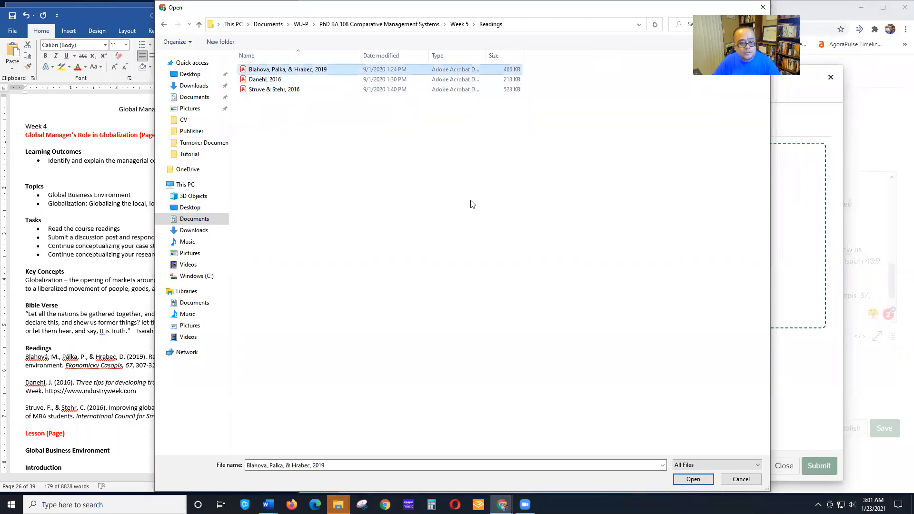
pyautogui.click(693, 479)
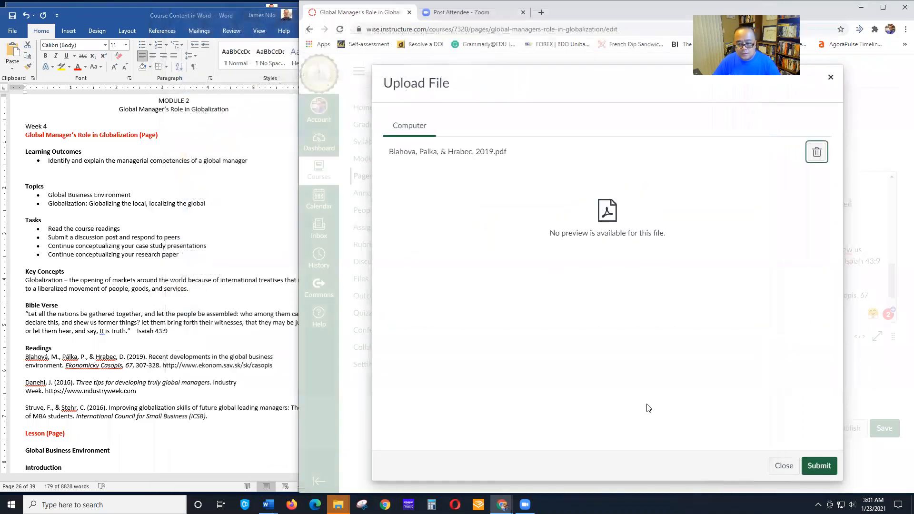
pyautogui.click(819, 466)
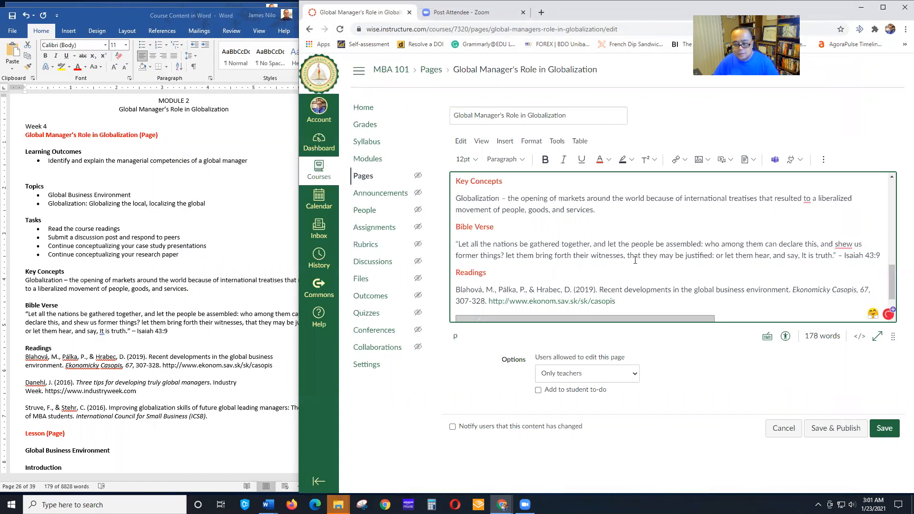
pyautogui.scroll(-1, 636, 257)
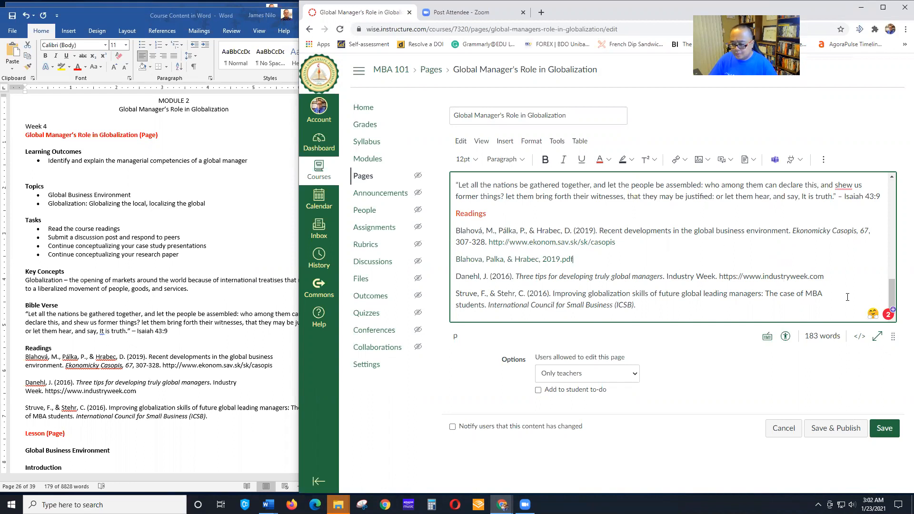
# Save the Global Manager's Role in Globalization page and review it alongside the Word course content
pyautogui.click(889, 431)
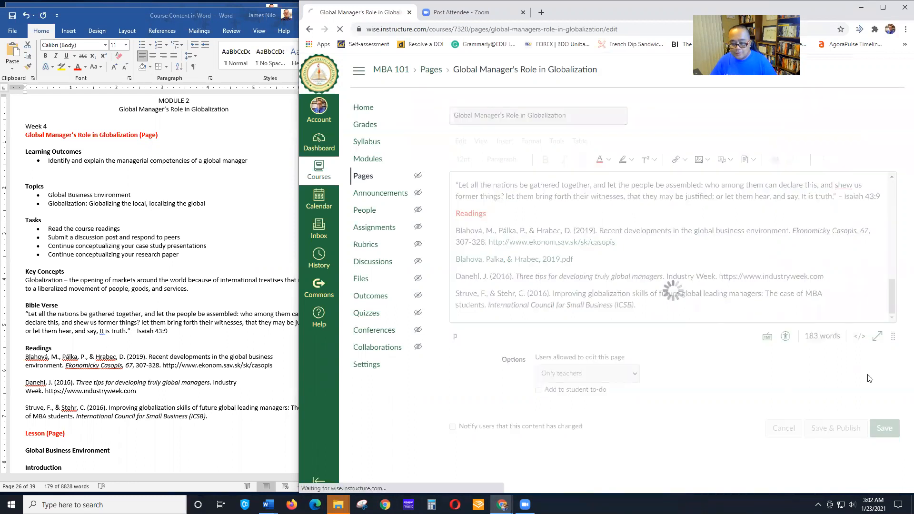
pyautogui.scroll(-1, 722, 299)
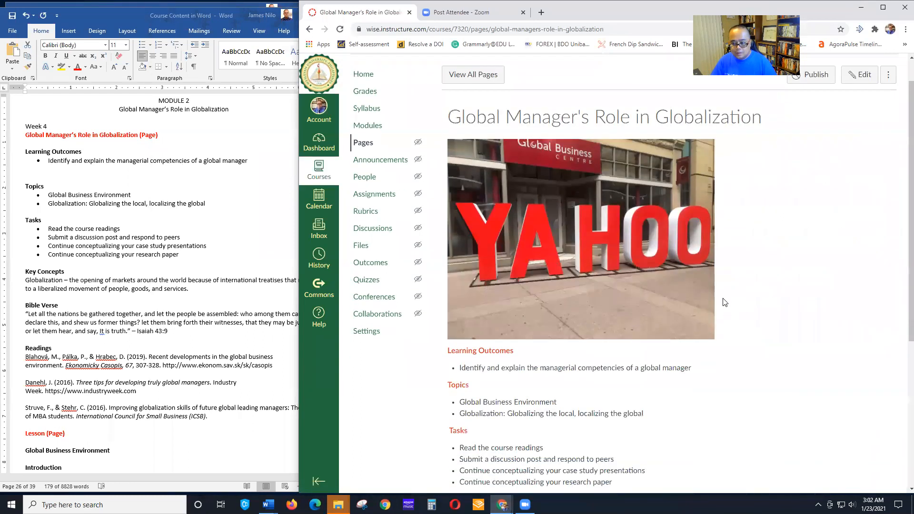
pyautogui.scroll(-5, 723, 303)
pyautogui.scroll(6, 781, 316)
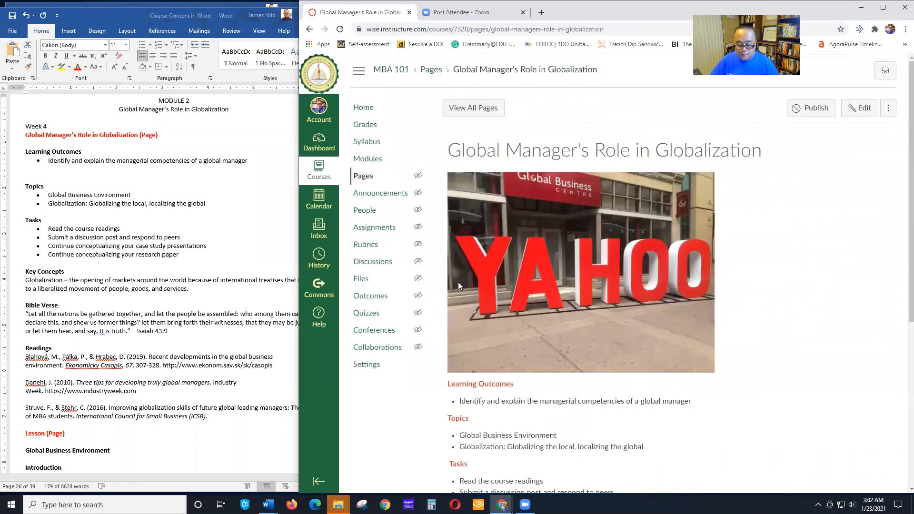
pyautogui.scroll(-1, 458, 281)
pyautogui.scroll(-2, 179, 292)
pyautogui.scroll(-6, 179, 292)
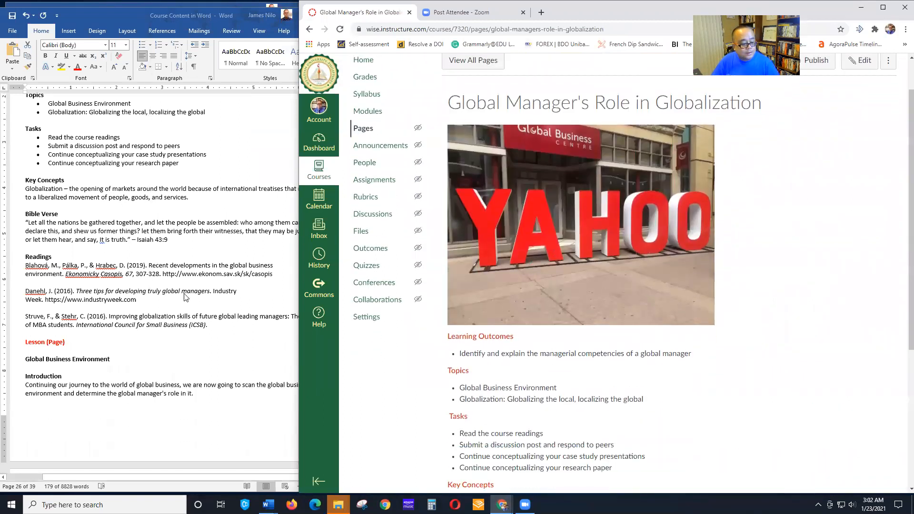
pyautogui.scroll(1, 533, 257)
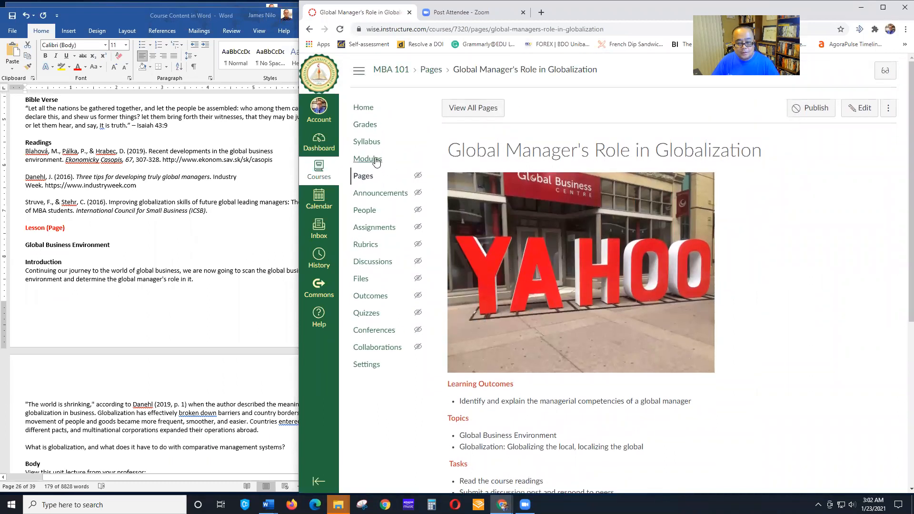
# Add a new page named Module 2 Lesson to the Module 2: Global Manager's Role in Globalization module and open it for editing
pyautogui.click(376, 161)
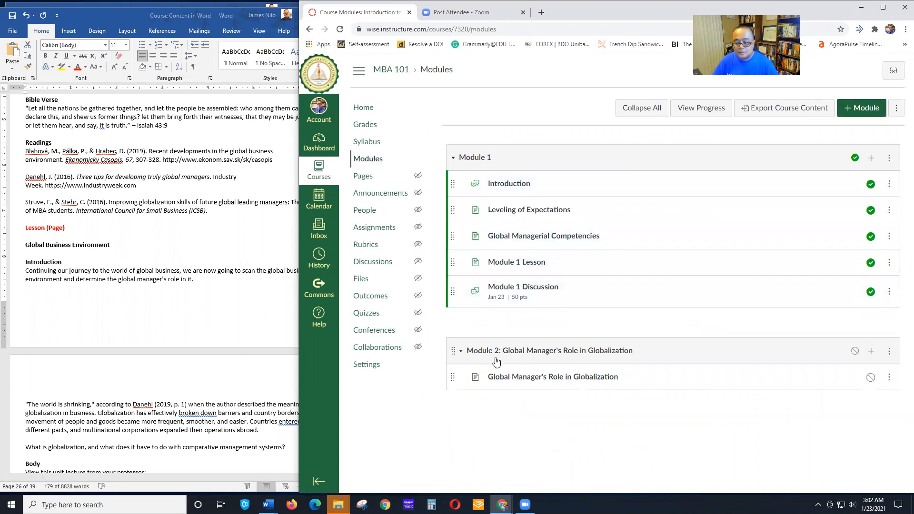
pyautogui.click(870, 353)
pyautogui.click(506, 197)
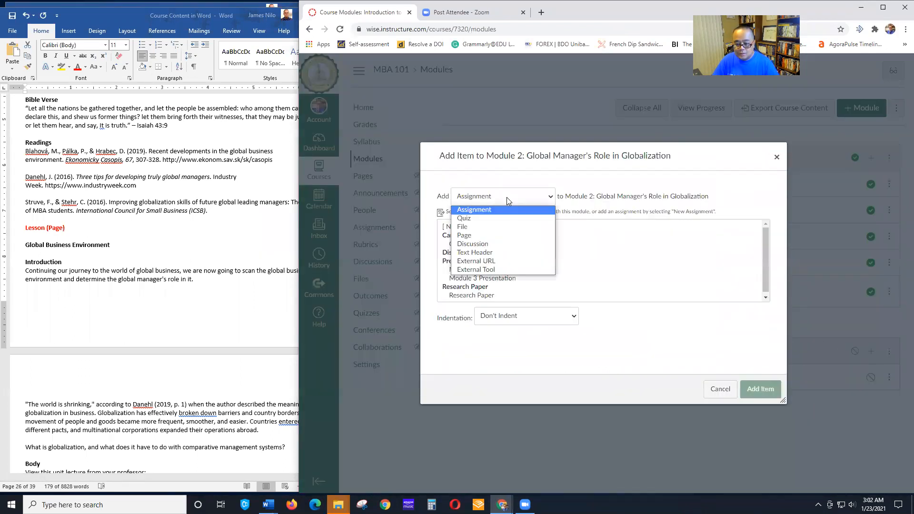
pyautogui.click(480, 235)
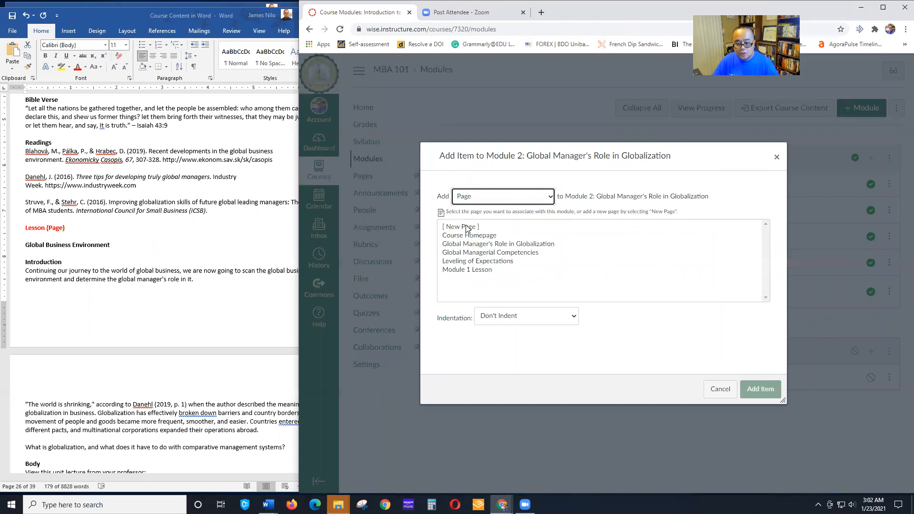
pyautogui.click(467, 227)
pyautogui.click(494, 320)
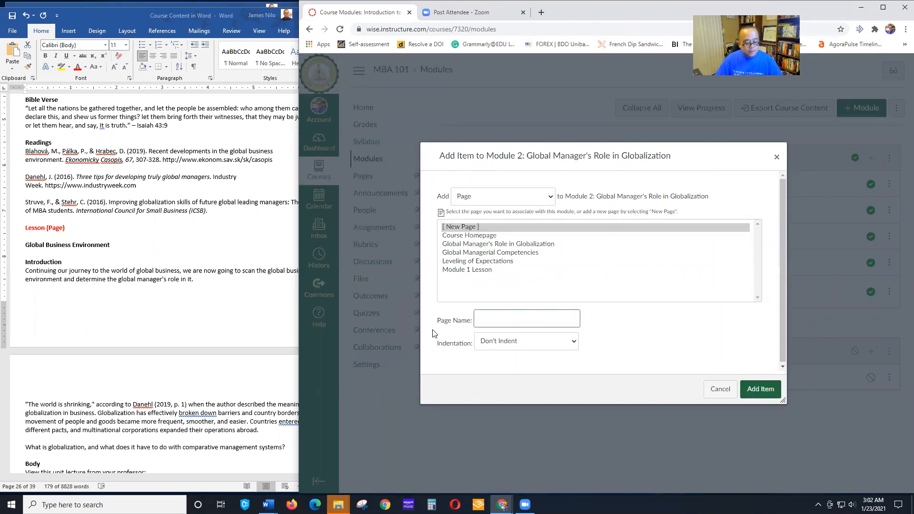
pyautogui.write('Module 2 Lesson')
pyautogui.click(547, 342)
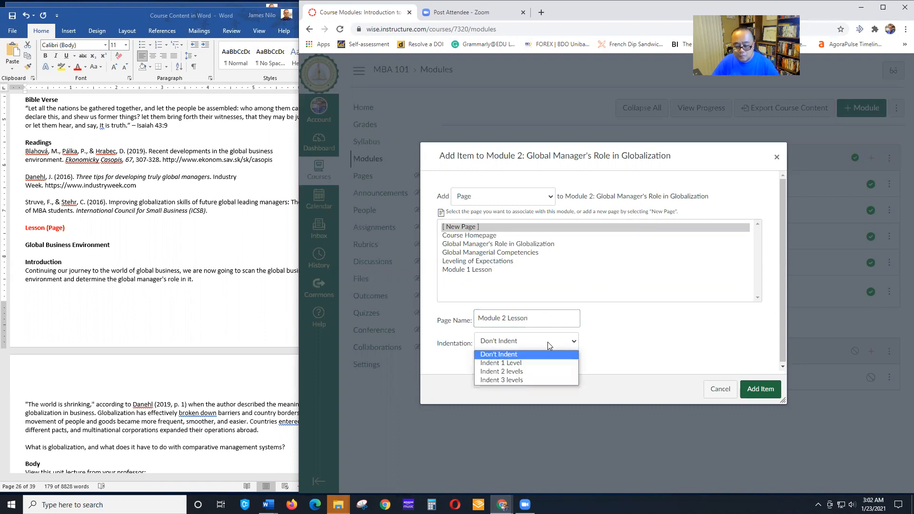
pyautogui.click(528, 362)
pyautogui.click(762, 389)
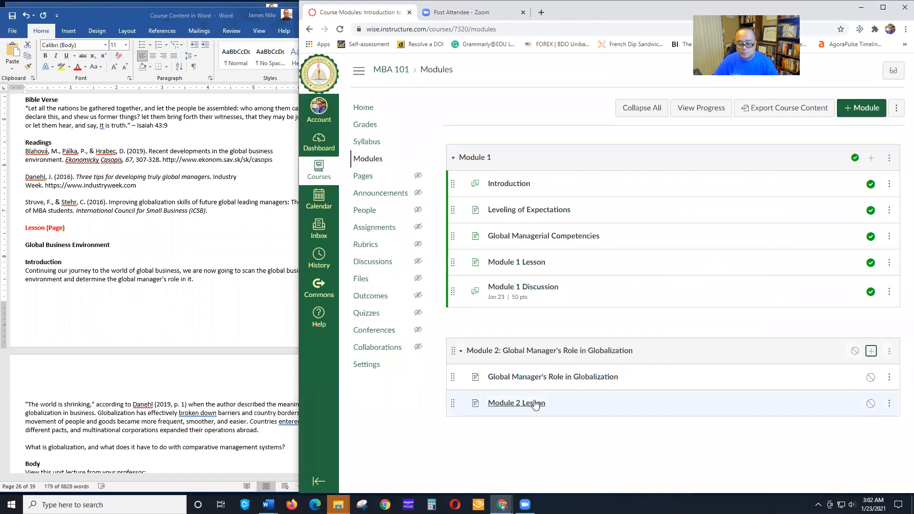
pyautogui.click(532, 404)
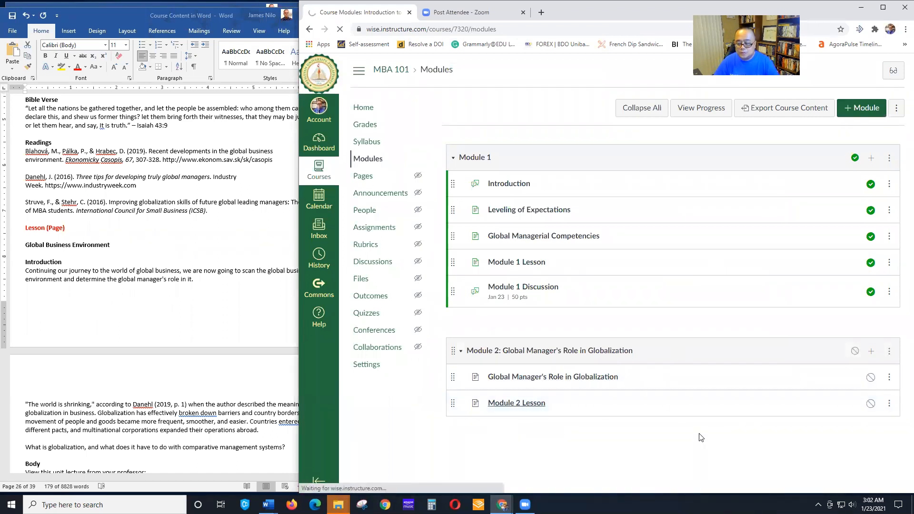
pyautogui.click(871, 108)
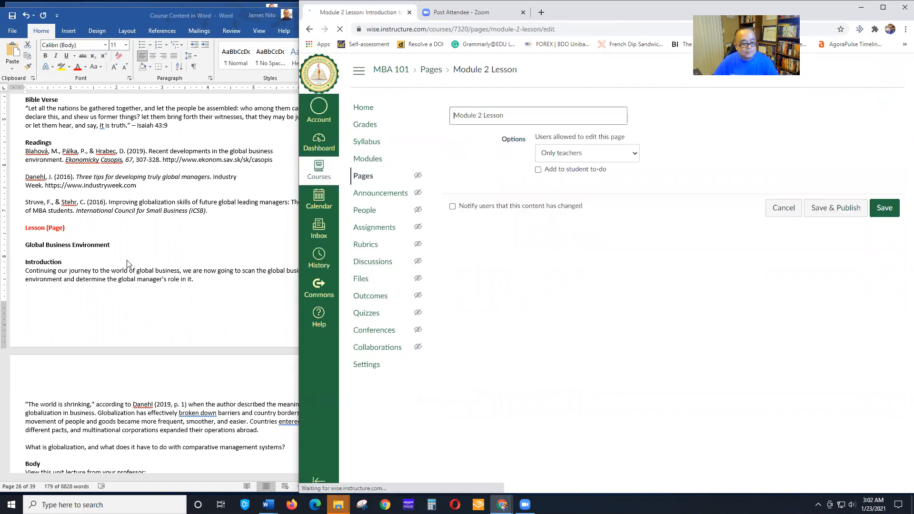
pyautogui.click(53, 246)
pyautogui.moveTo(29, 244); pyautogui.dragTo(263, 264)
pyautogui.scroll(5, 263, 259)
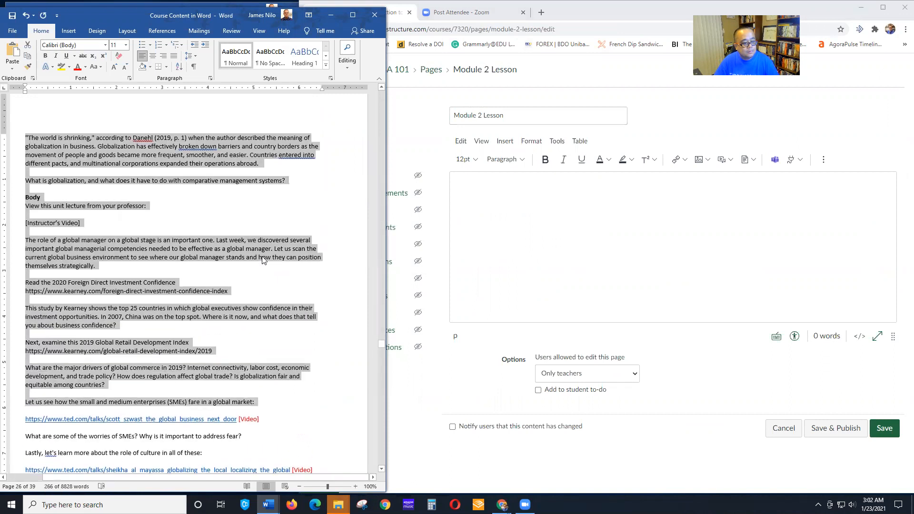
pyautogui.click(133, 241)
pyautogui.scroll(8, 48, 219)
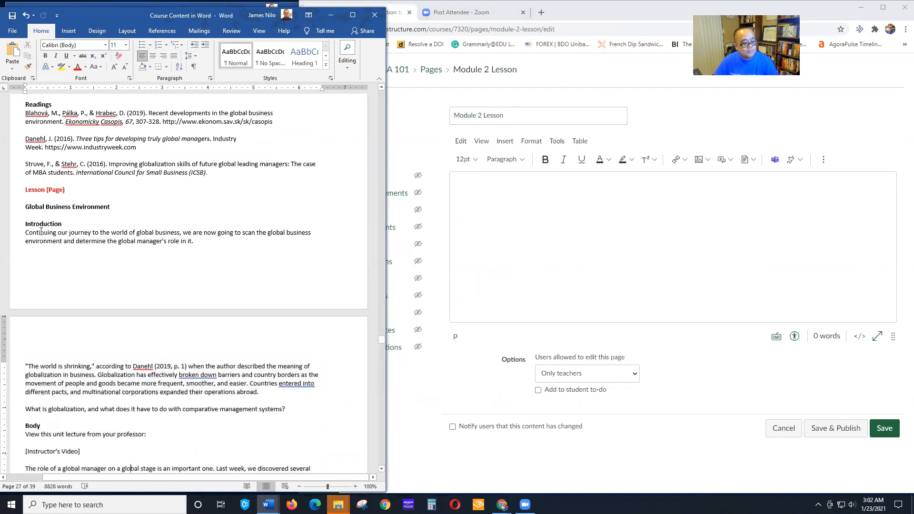
# Copy the lesson text from Global Business Environment through the unit lecture line in Word into the Module 2 Lesson page body
pyautogui.moveTo(26, 208); pyautogui.dragTo(252, 447)
pyautogui.hotkey('ctrl', 'c')
pyautogui.click(555, 224)
pyautogui.hotkey('ctrl', 'v')
pyautogui.scroll(3, 613, 252)
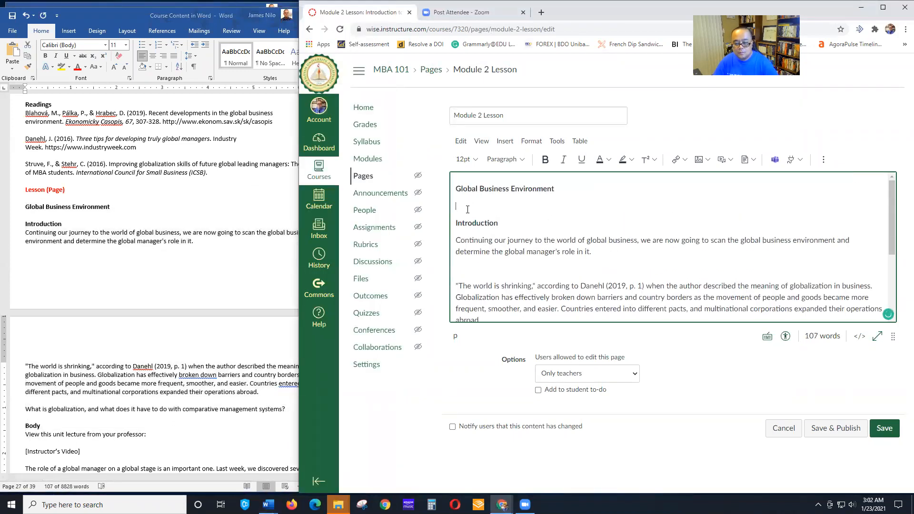
# Remove the blank line below the Global Business Environment title and give that title a heading style
pyautogui.press('BackSpace')
pyautogui.moveTo(555, 189); pyautogui.dragTo(465, 178)
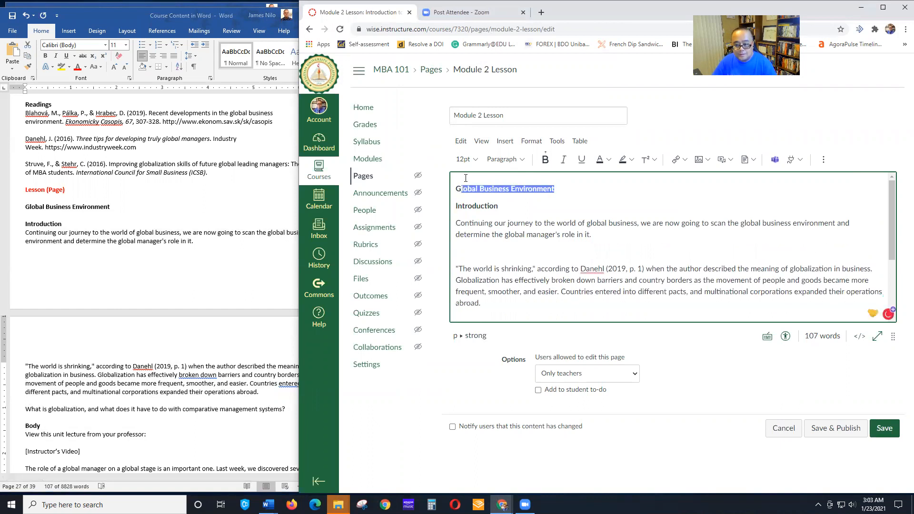
pyautogui.moveTo(555, 189); pyautogui.dragTo(452, 189)
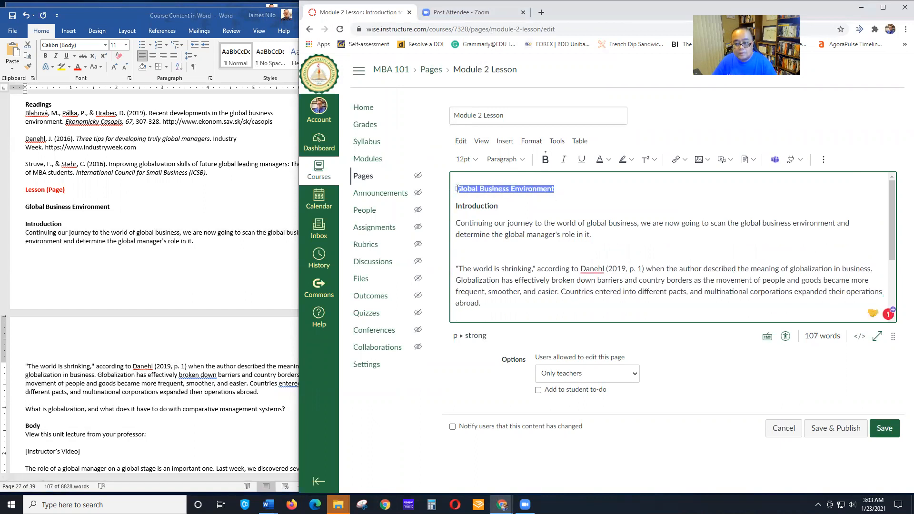
pyautogui.click(505, 159)
pyautogui.click(509, 192)
# Remove the blank lines between the introduction paragraphs and above the Body heading in the Module 2 Lesson text
pyautogui.click(559, 218)
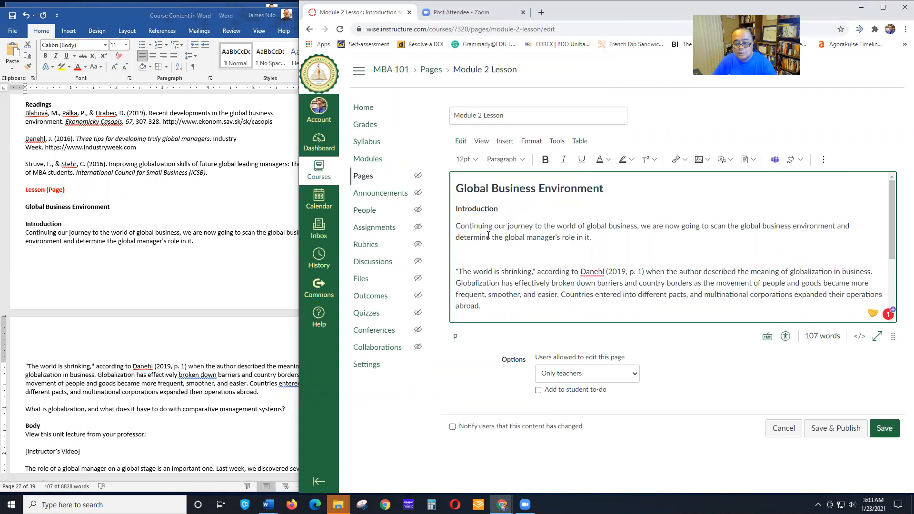
pyautogui.press('BackSpace')
pyautogui.scroll(-2, 486, 273)
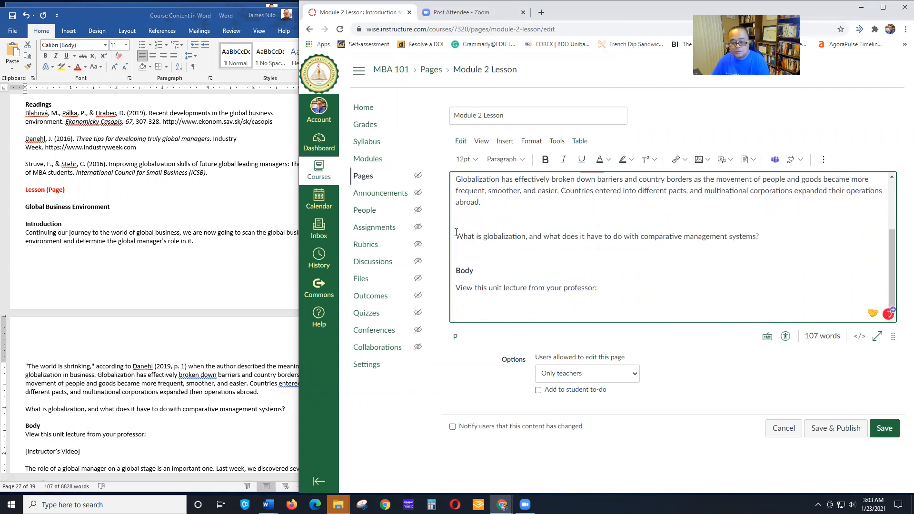
pyautogui.press('Delete')
pyautogui.press('Delete')
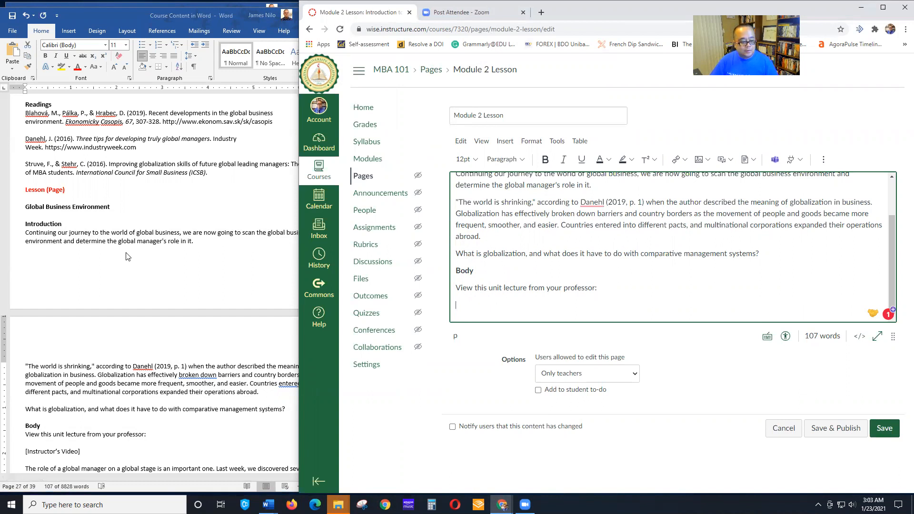
# Record a media clip about 9 seconds long for the empty line under the unit lecture sentence
pyautogui.scroll(-7, 128, 257)
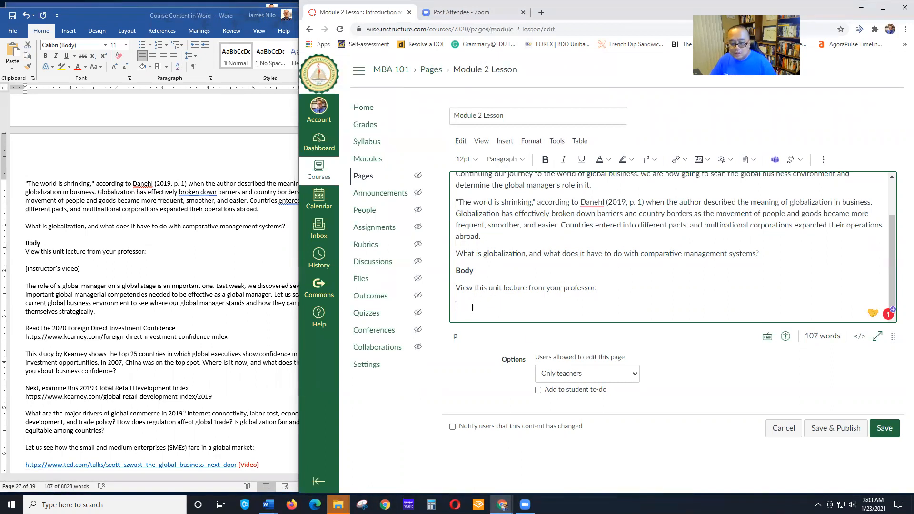
pyautogui.click(722, 162)
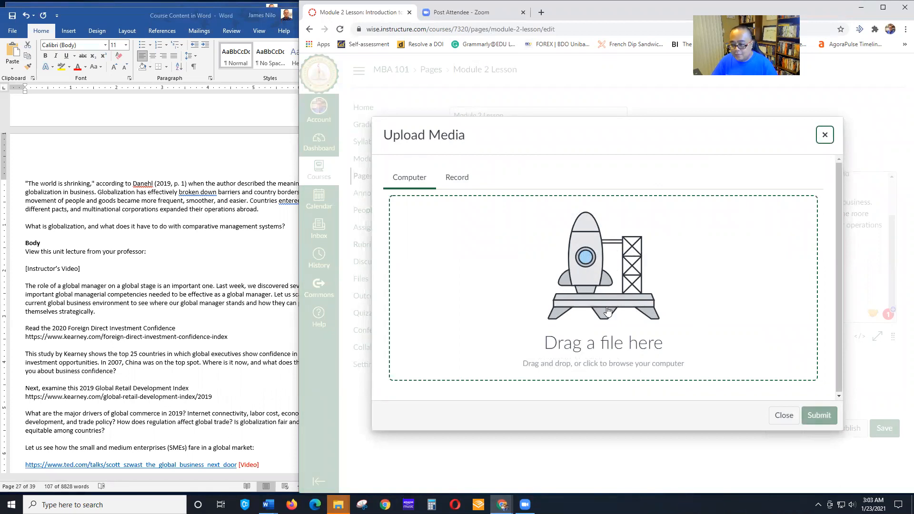
pyautogui.click(458, 178)
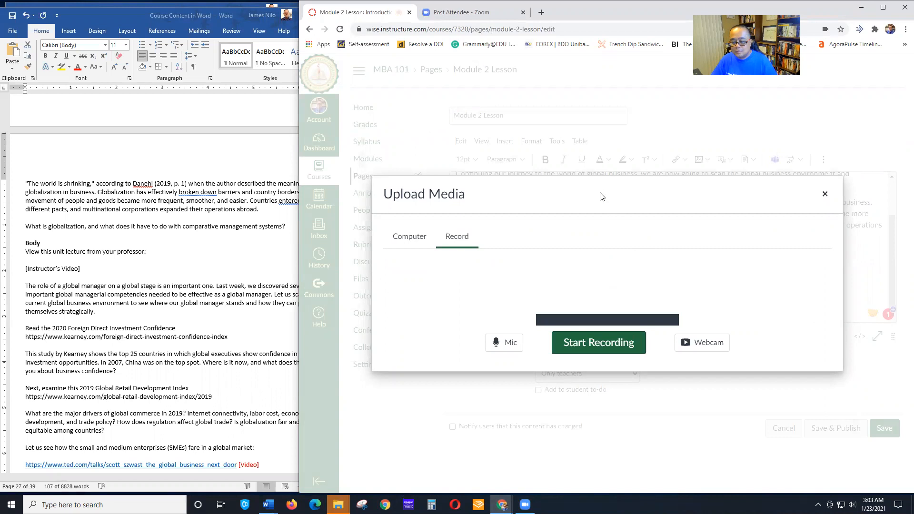
pyautogui.click(641, 348)
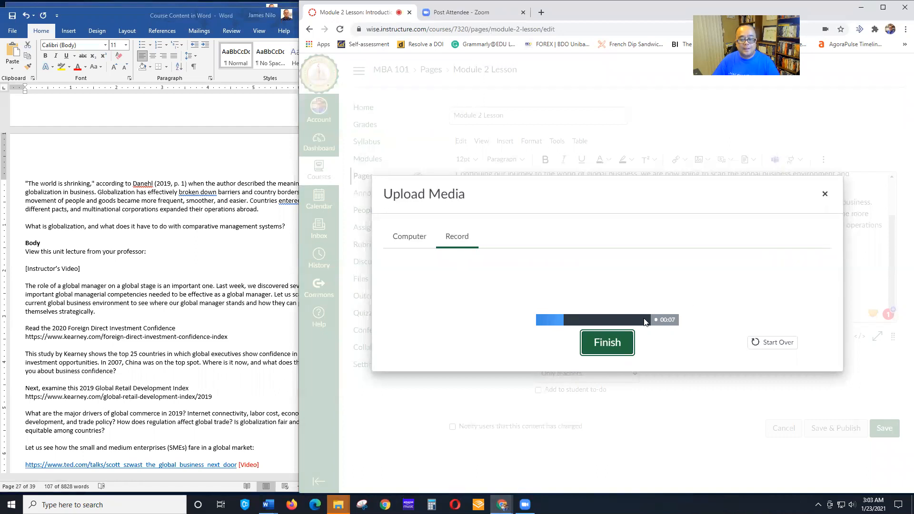
pyautogui.click(606, 350)
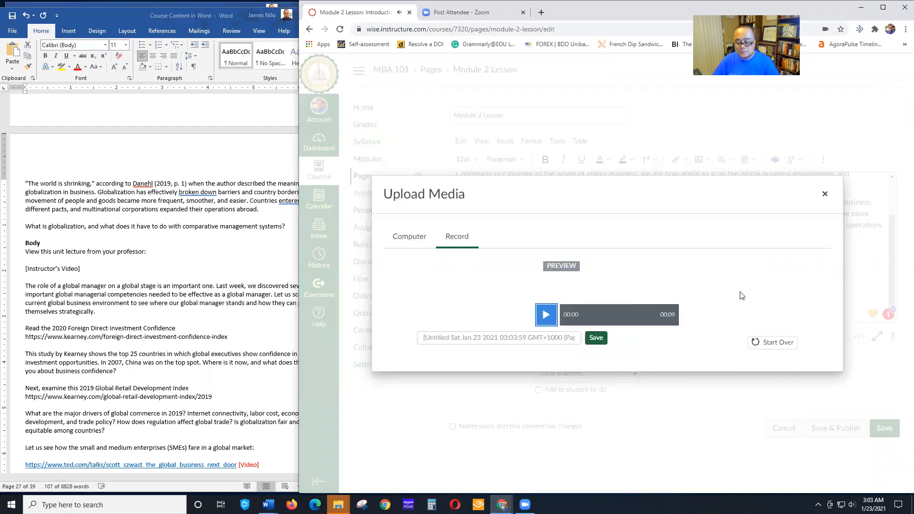
# Title the recording Module 2 Lecture from Professor and save it into the page
pyautogui.click(457, 337)
pyautogui.write('Module 2 Lectu')
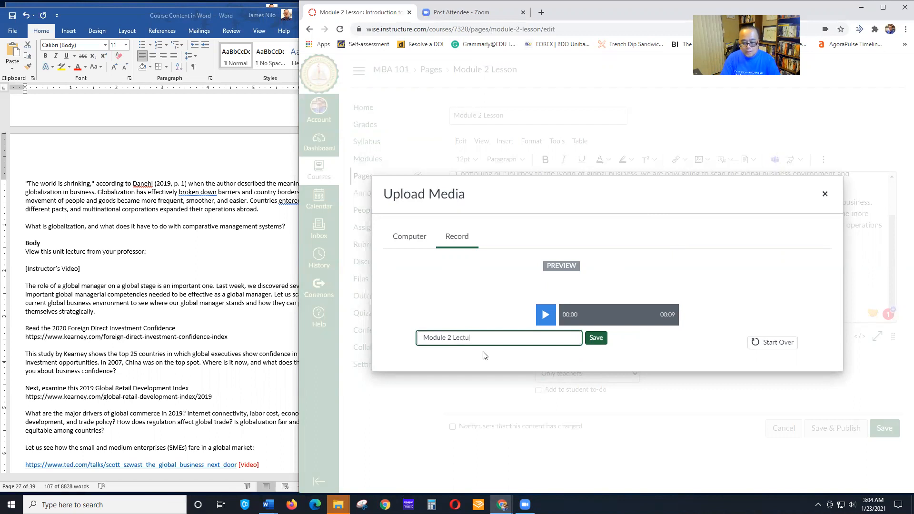
pyautogui.write('re from Professor')
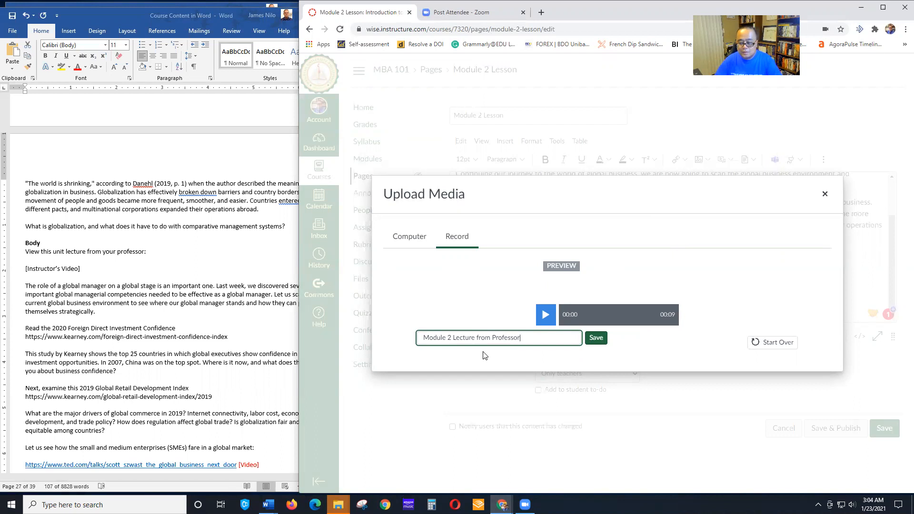
pyautogui.click(596, 338)
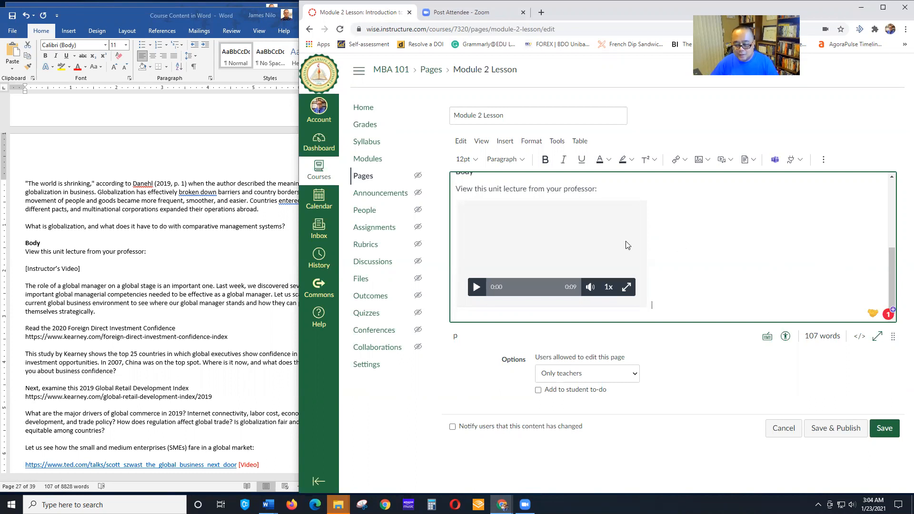
# Play back the lecture recording embedded under the unit lecture sentence
pyautogui.click(477, 291)
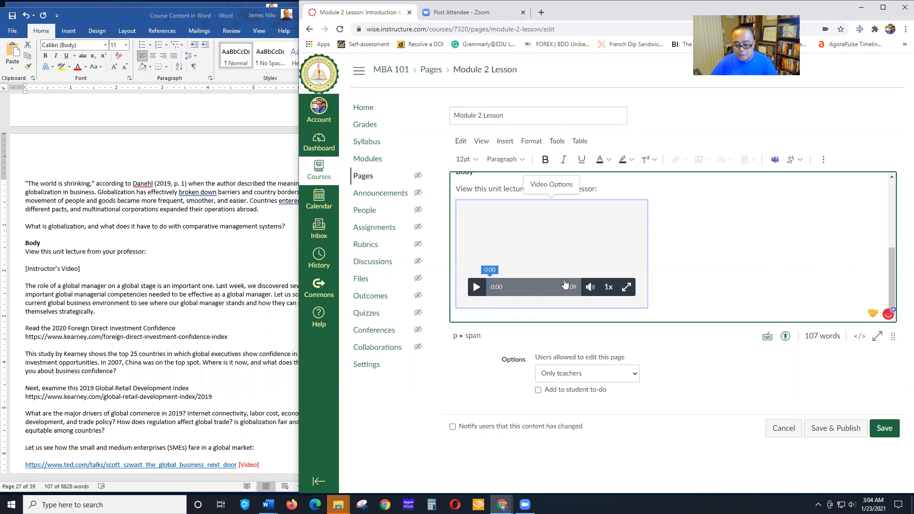
pyautogui.click(475, 289)
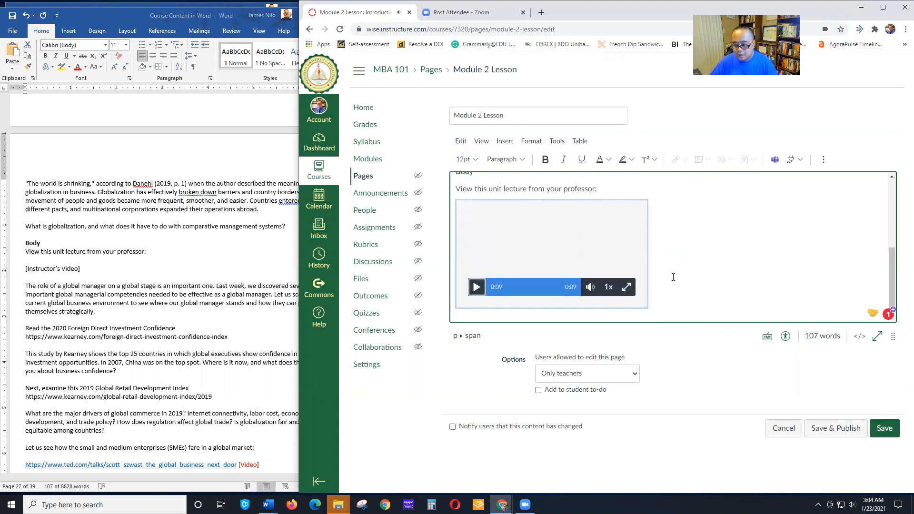
pyautogui.click(667, 307)
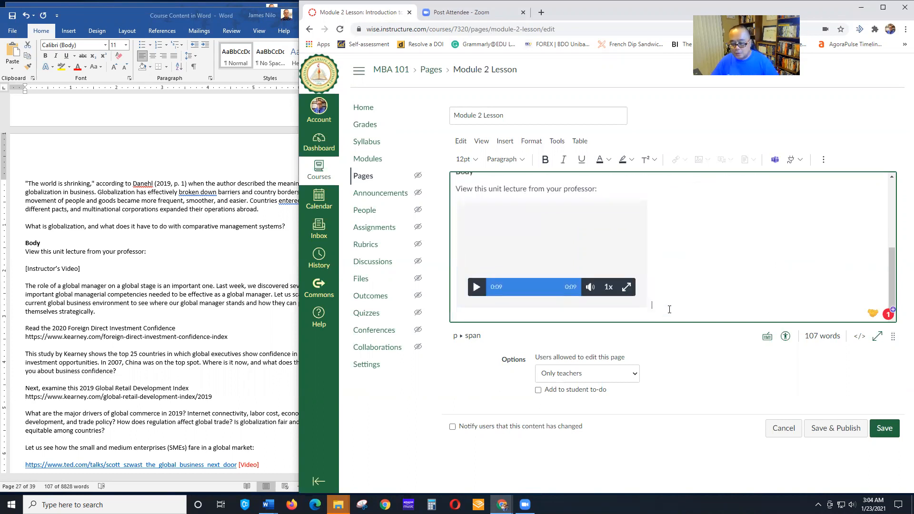
# Add a line below the first recording and record a second clip about 7 seconds long after choosing the webcam source
pyautogui.press('Return')
pyautogui.click(721, 160)
pyautogui.click(457, 178)
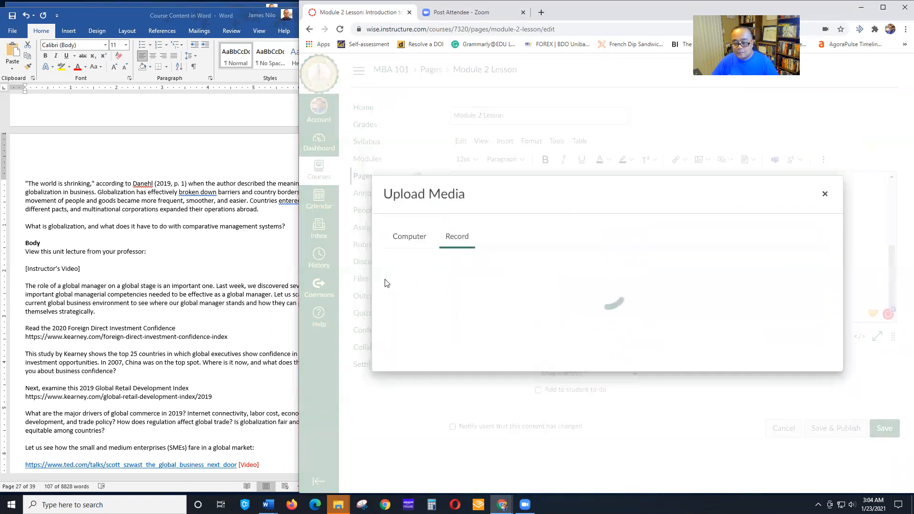
pyautogui.click(700, 342)
pyautogui.click(681, 367)
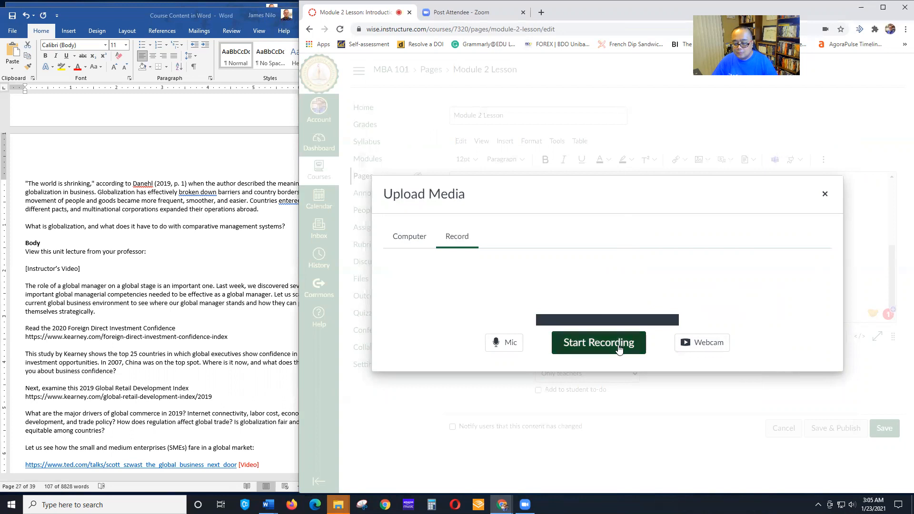
pyautogui.click(605, 338)
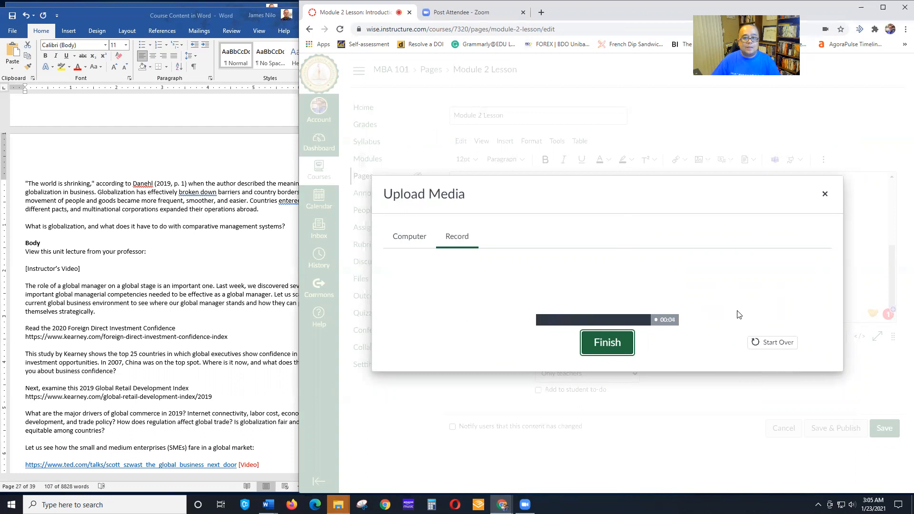
pyautogui.click(591, 348)
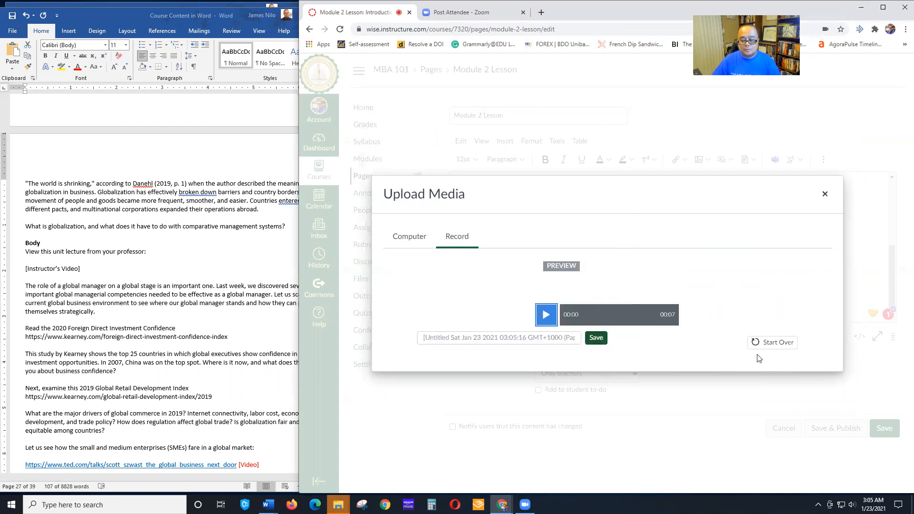
# Title the second recording Module 2 Lecture with Video and save it into the page
pyautogui.click(487, 336)
pyautogui.write('Mo')
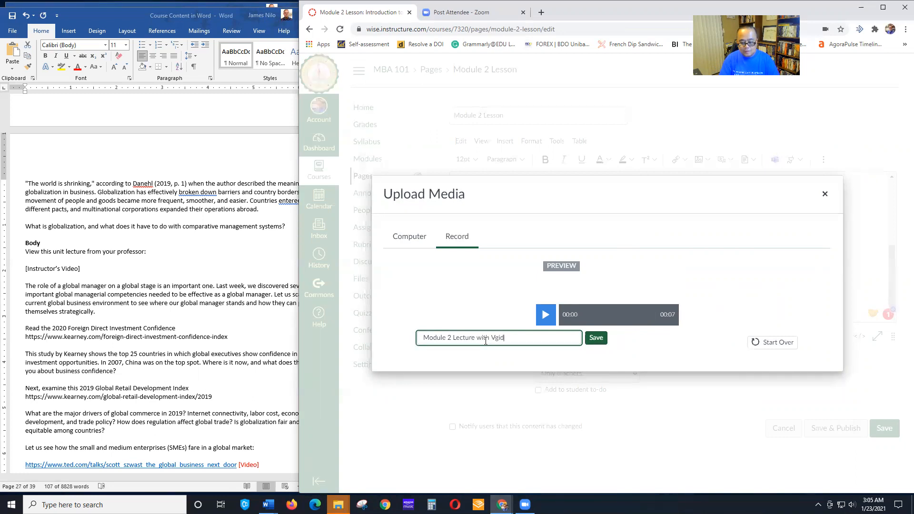
pyautogui.write('dule 2 Lecture with Vd')
pyautogui.press('BackSpace')
pyautogui.write('ideo')
pyautogui.click(595, 338)
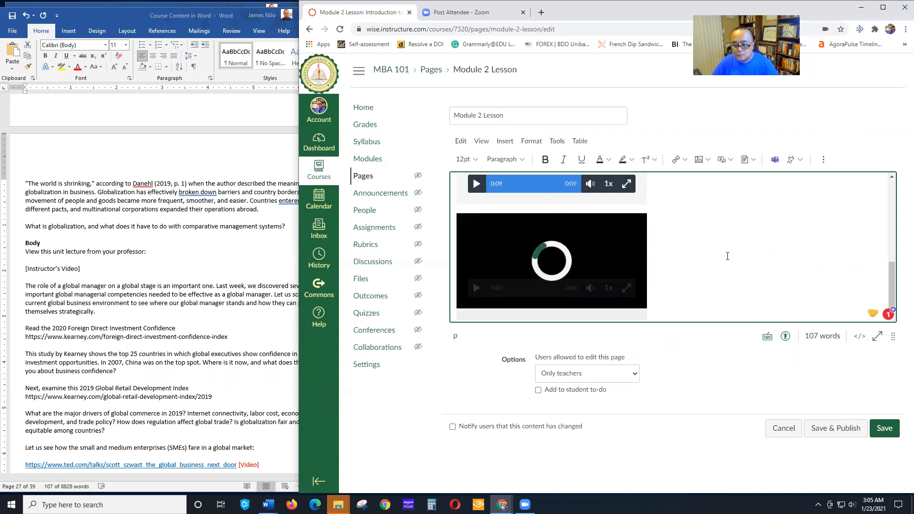
# Play back the second embedded recording, Module 2 Lecture with Video
pyautogui.click(477, 301)
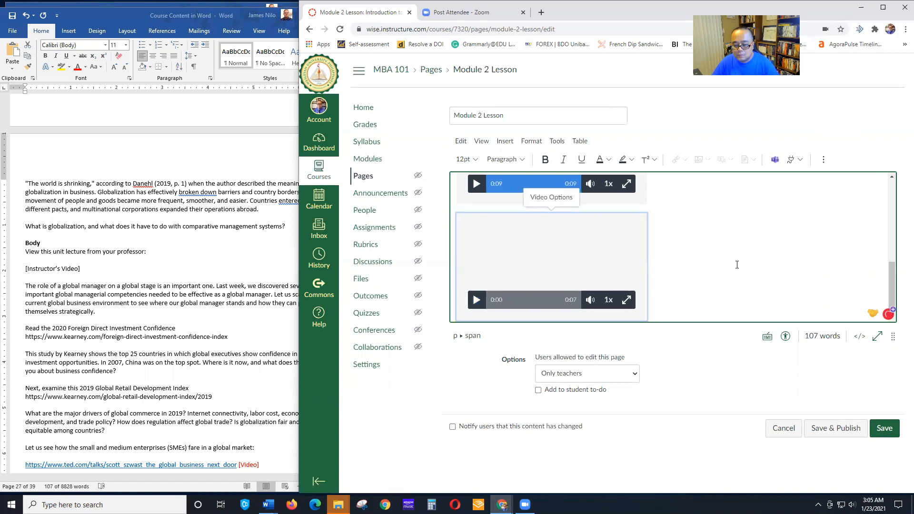
pyautogui.click(476, 300)
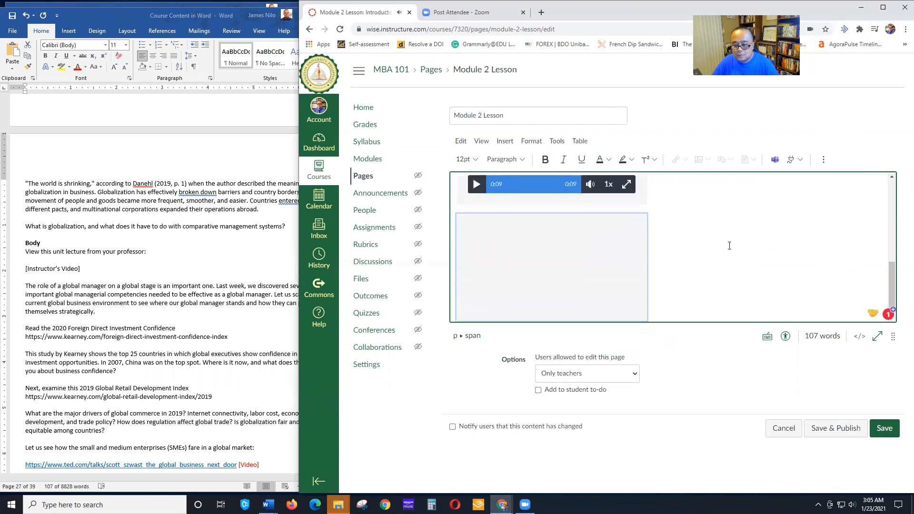
pyautogui.scroll(-1, 730, 244)
pyautogui.moveTo(508, 289)
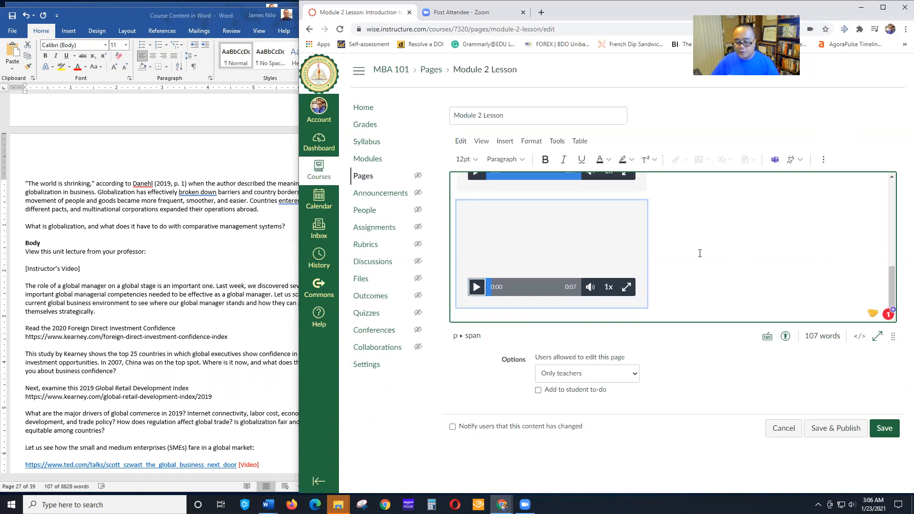
# Copy the global manager paragraph through the Read the 2020 Foreign Direct Investment Confidence line from Word below the second recording, without the blank line between them
pyautogui.click(666, 310)
pyautogui.press('Return')
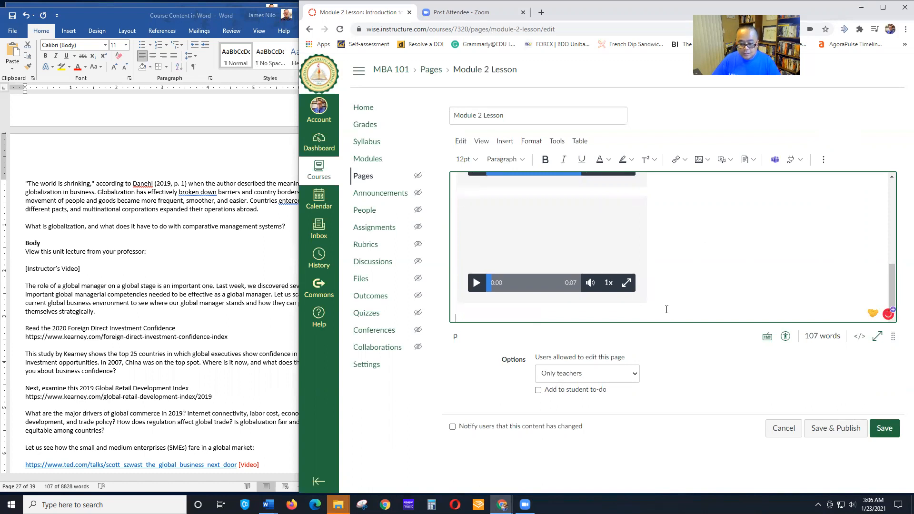
pyautogui.hotkey('alt', 'Tab')
pyautogui.moveTo(28, 285); pyautogui.dragTo(215, 333)
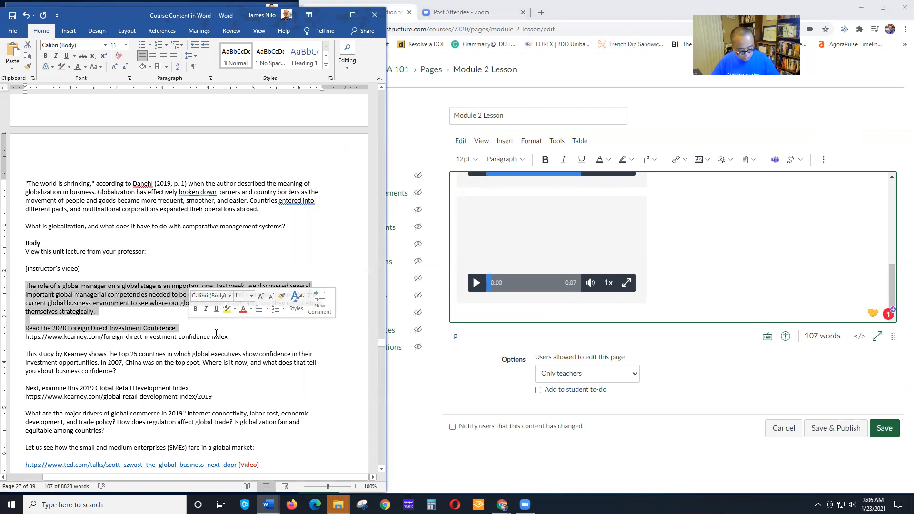
pyautogui.click(502, 315)
pyautogui.write('The role of a global manager on a global stage is an important one. Last week, we discovered several important global managerial competencies needed to be effective as a global manager. Let us scan the current global business environment to see where our global manager stands and how they can position themselves strategically.  Read the 2020 Foreign Direct Investment Confidence')
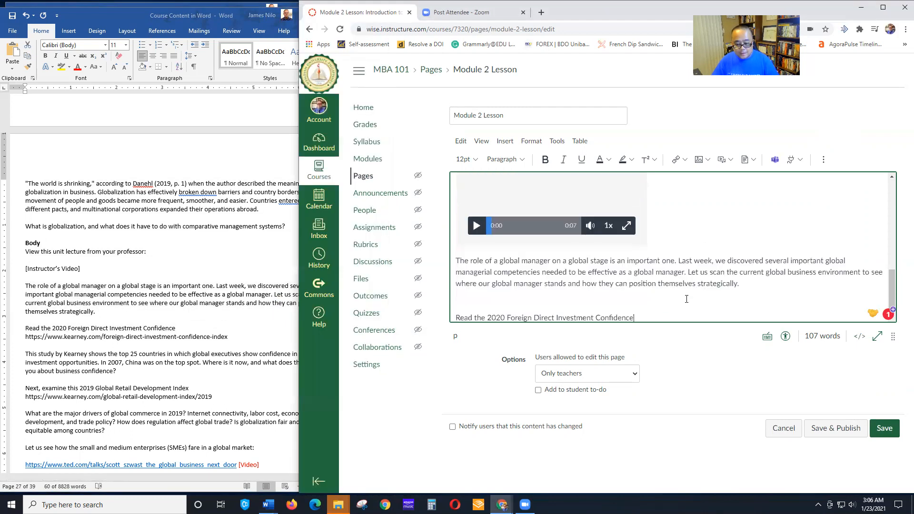
pyautogui.press('Delete')
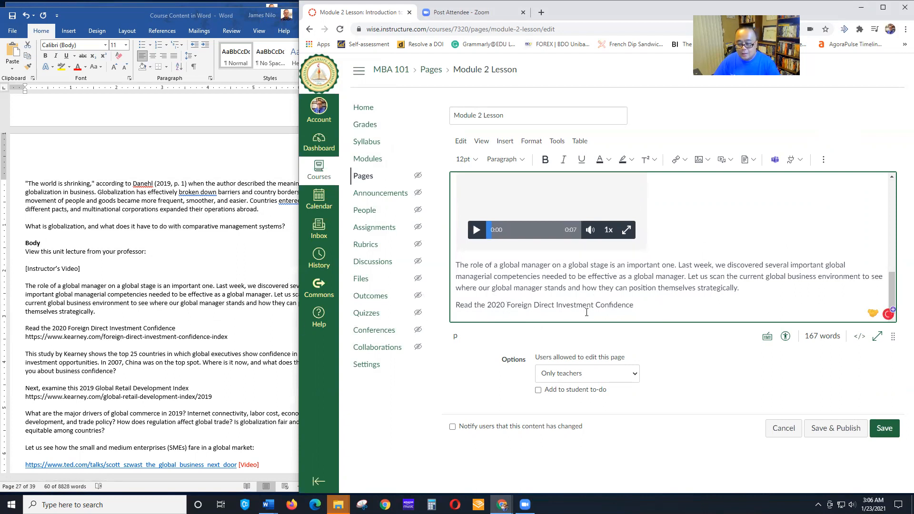
# Start a link on a new line at the page's end with the text 2020 Foreign Direct Investment Confidence copied from Word
pyautogui.press('Return')
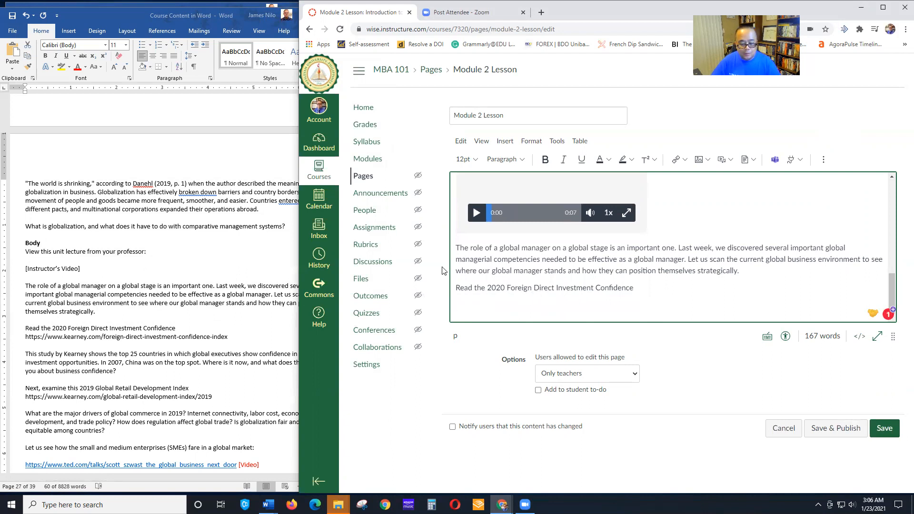
pyautogui.click(676, 160)
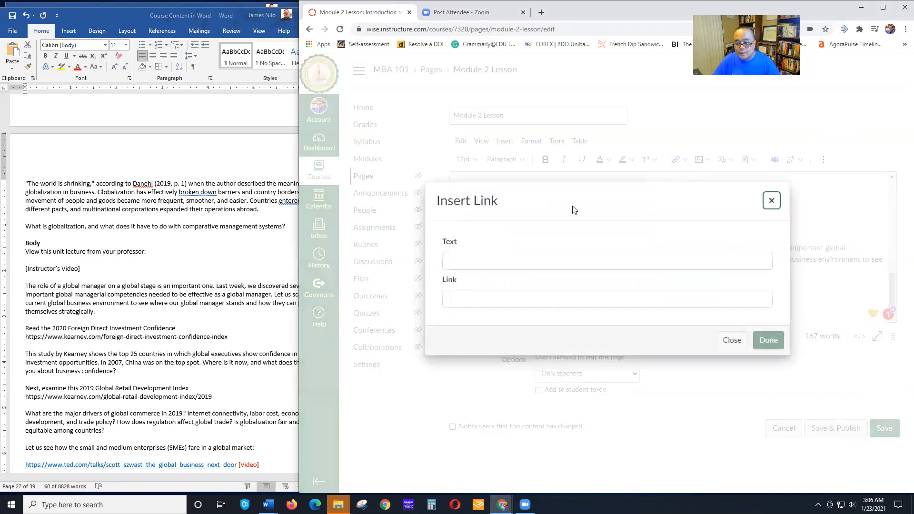
pyautogui.click(485, 262)
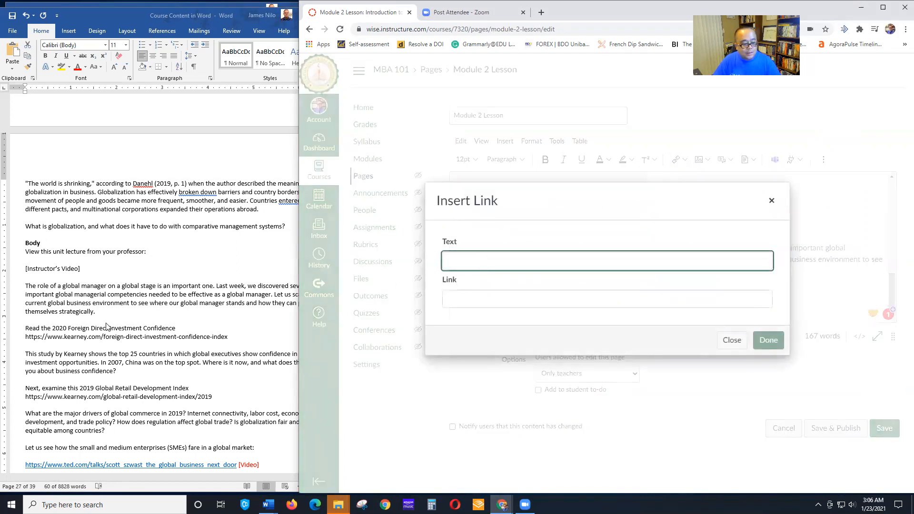
pyautogui.click(178, 328)
pyautogui.moveTo(176, 327)
pyautogui.mouseDown()
pyautogui.moveTo(23, 323)
pyautogui.moveTo(176, 329)
pyautogui.mouseUp()
pyautogui.hotkey('ctrl', 'c')
pyautogui.click(494, 263)
pyautogui.hotkey('ctrl', 'v')
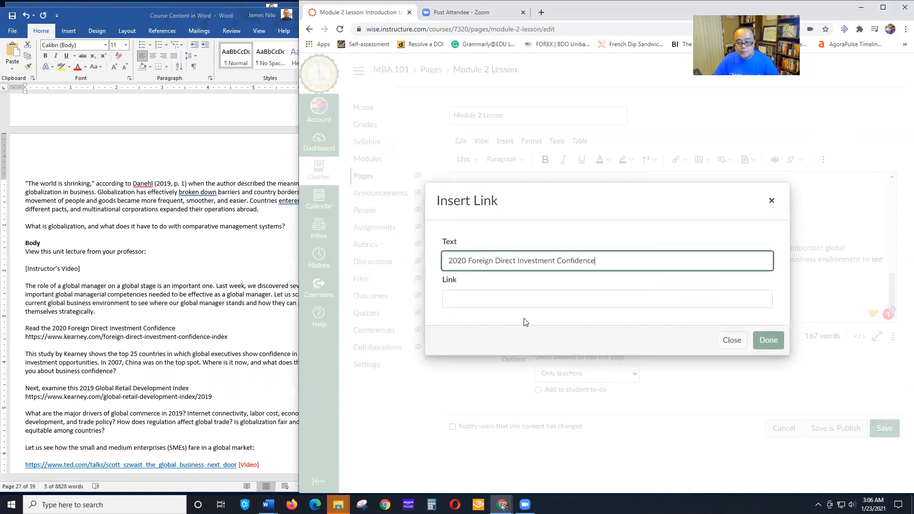
pyautogui.click(125, 336)
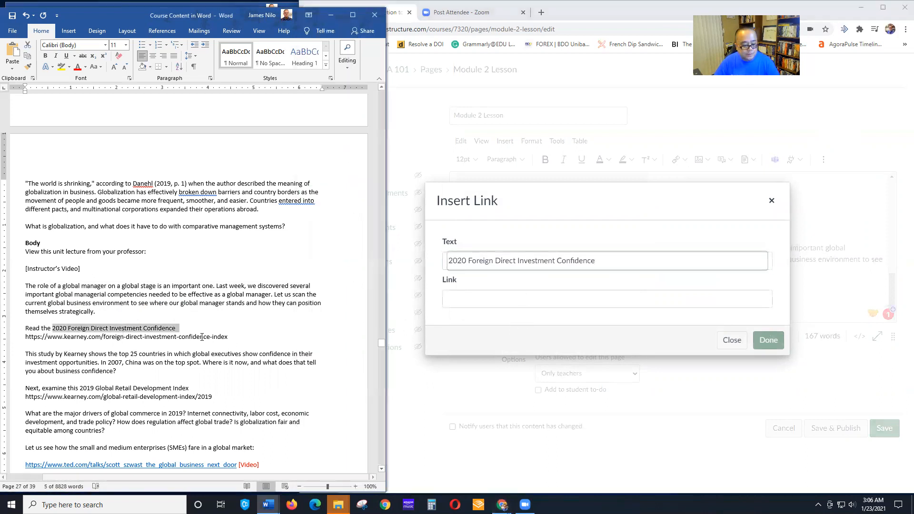
pyautogui.moveTo(238, 336); pyautogui.dragTo(26, 337)
pyautogui.hotkey('ctrl', 'c')
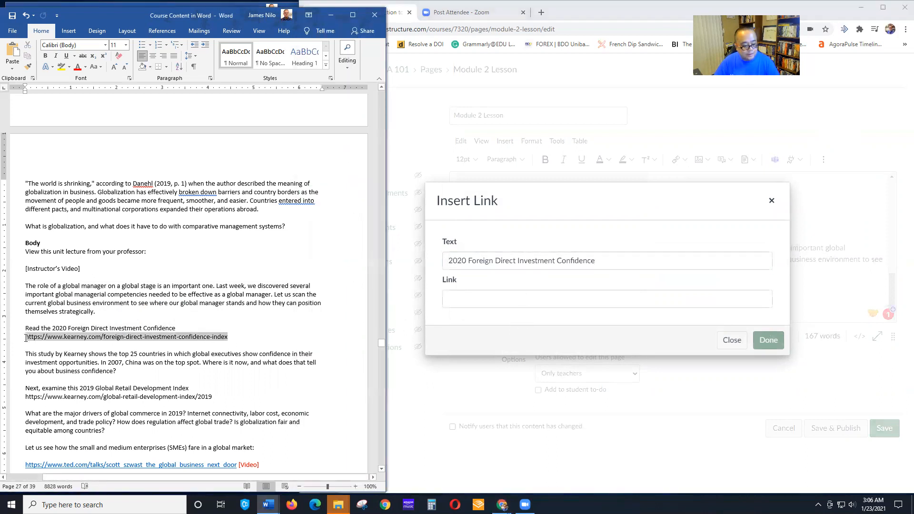
pyautogui.click(463, 296)
pyautogui.hotkey('ctrl', 'v')
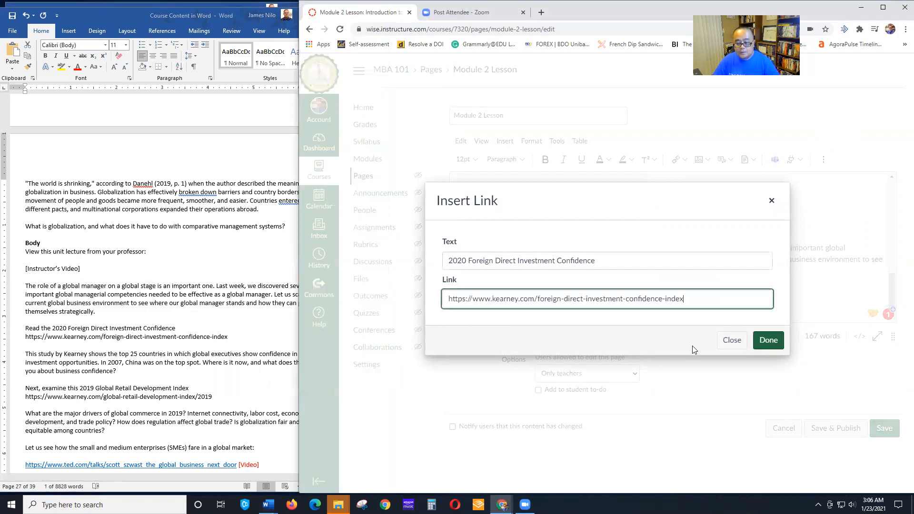
pyautogui.click(768, 340)
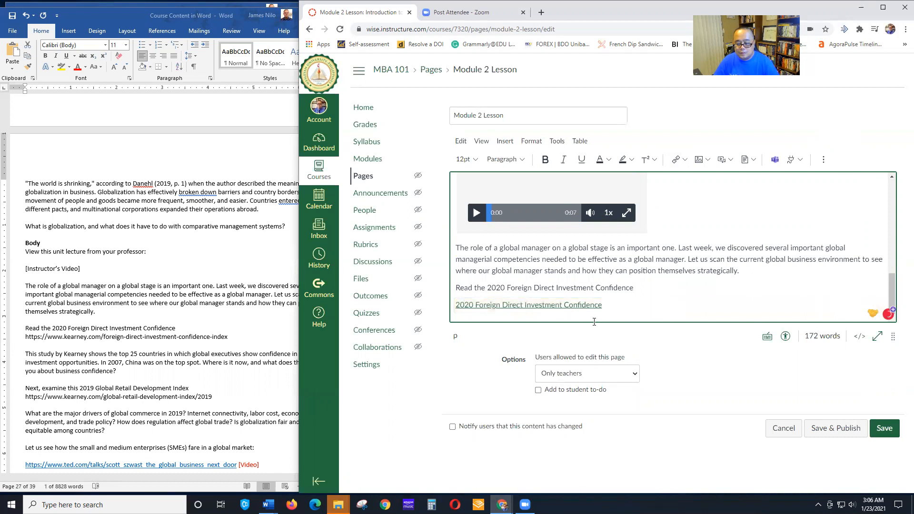
# Copy the Kearney study paragraph through the Next, examine line from Word below the Confidence link, without the blank line between them
pyautogui.press('Return')
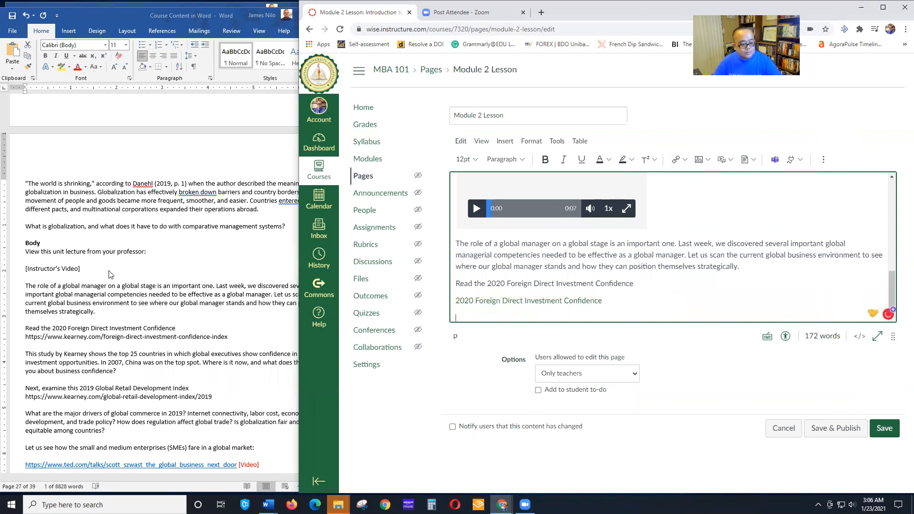
pyautogui.scroll(-3, 112, 276)
pyautogui.click(51, 295)
pyautogui.moveTo(27, 285); pyautogui.dragTo(383, 327)
pyautogui.hotkey('ctrl', 'c')
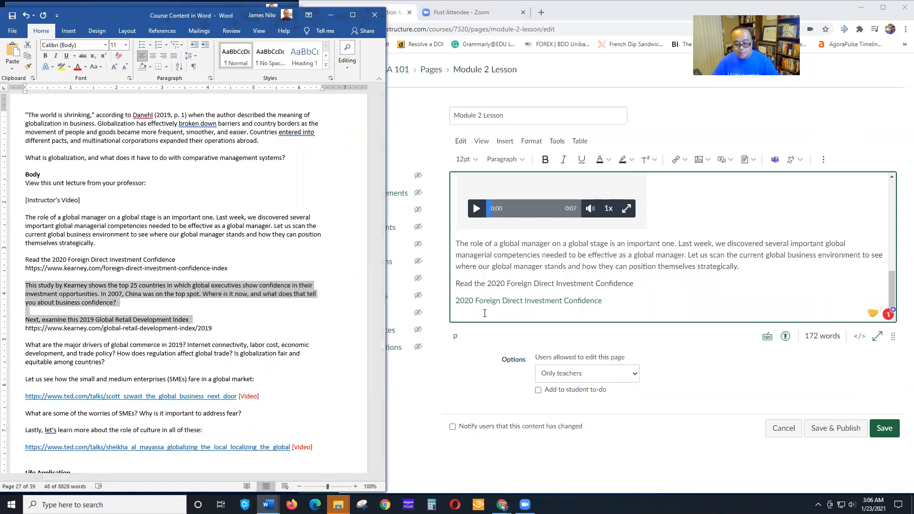
pyautogui.click(486, 314)
pyautogui.hotkey('ctrl', 'v')
pyautogui.scroll(-1, 668, 281)
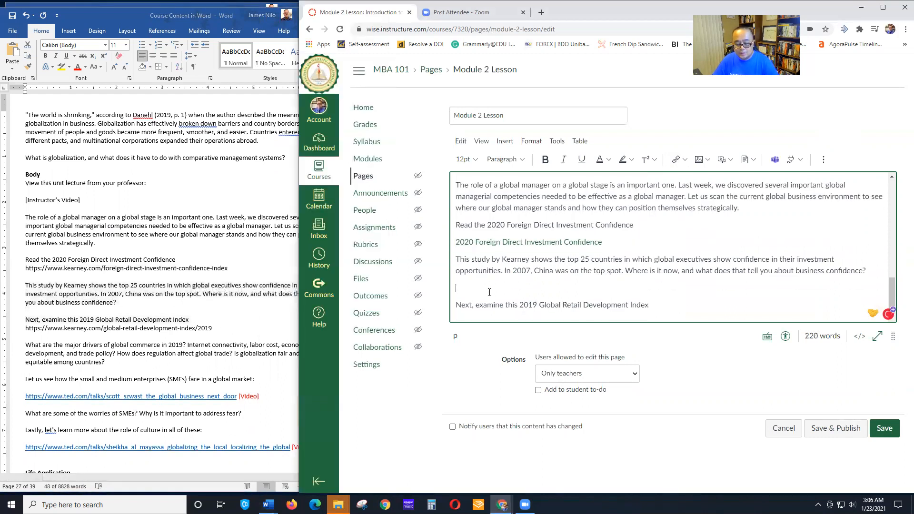
pyautogui.press('BackSpace')
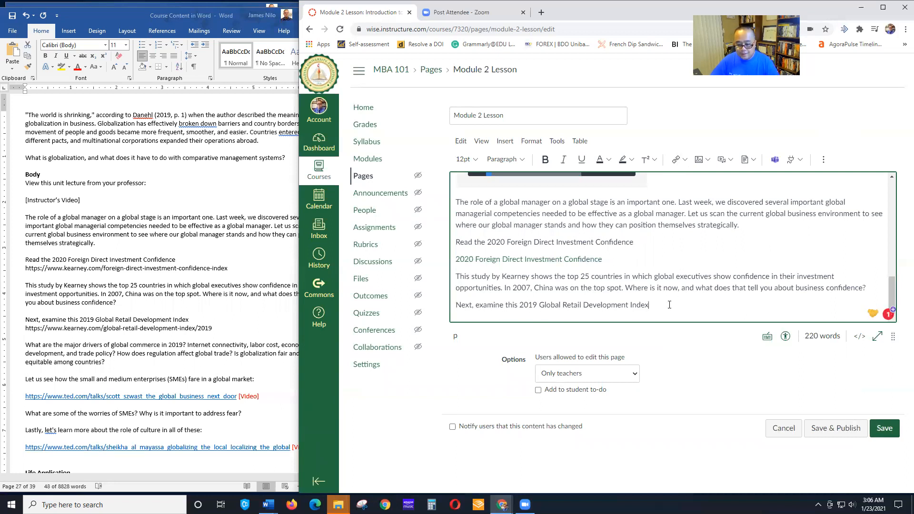
# Start a link on a new line at the page's end with the text 2019 Global Retail Development Index copied from Word
pyautogui.press('Return')
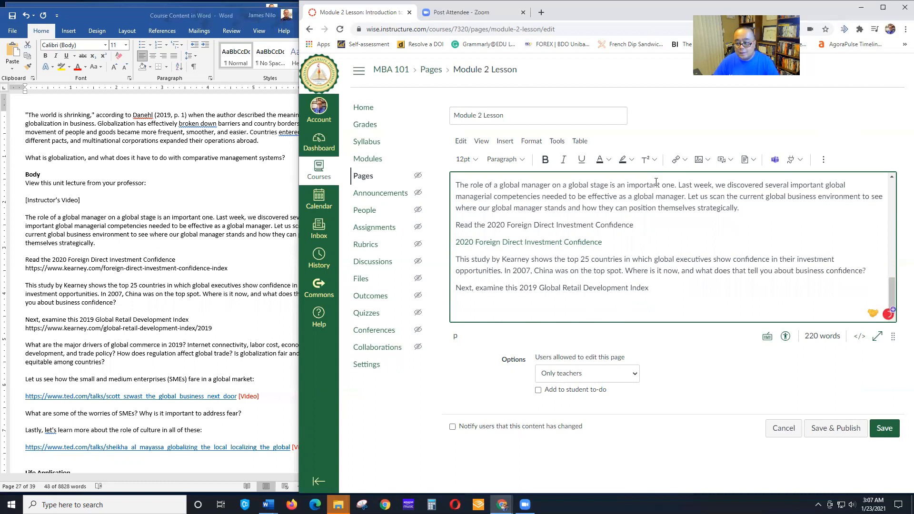
pyautogui.click(676, 159)
pyautogui.moveTo(25, 285); pyautogui.dragTo(84, 319)
pyautogui.click(150, 318)
pyautogui.hotkey('ctrl', 'c')
pyautogui.click(486, 261)
pyautogui.hotkey('ctrl', 'v')
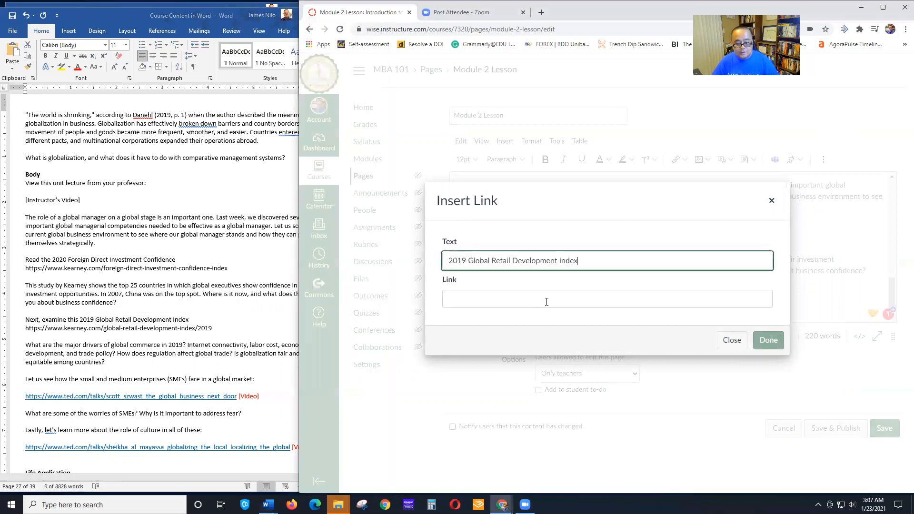
pyautogui.click(213, 329)
pyautogui.moveTo(213, 328); pyautogui.dragTo(25, 329)
pyautogui.hotkey('ctrl', 'c')
pyautogui.click(526, 297)
pyautogui.hotkey('ctrl', 'v')
pyautogui.click(764, 341)
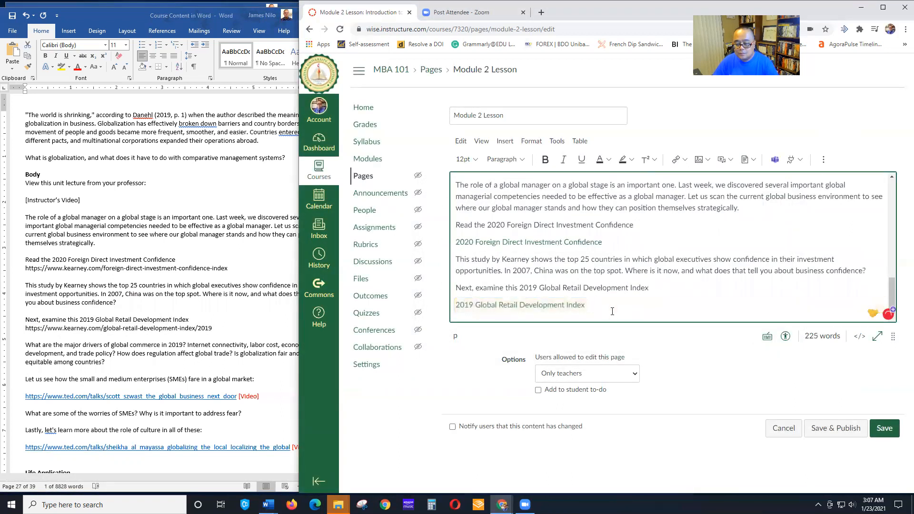
# Copy the major drivers paragraph through the SMEs line from Word below the 2019 link, remove the blank line between them and add a new line
pyautogui.press('Return')
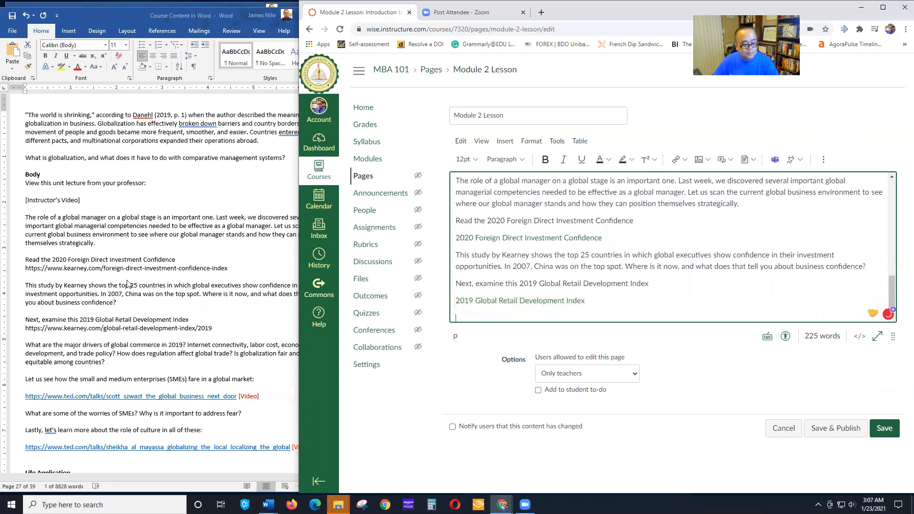
pyautogui.hotkey('alt', 'Tab')
pyautogui.scroll(-3, 36, 273)
pyautogui.moveTo(25, 253); pyautogui.dragTo(272, 286)
pyautogui.click(473, 315)
pyautogui.hotkey('ctrl', 'v')
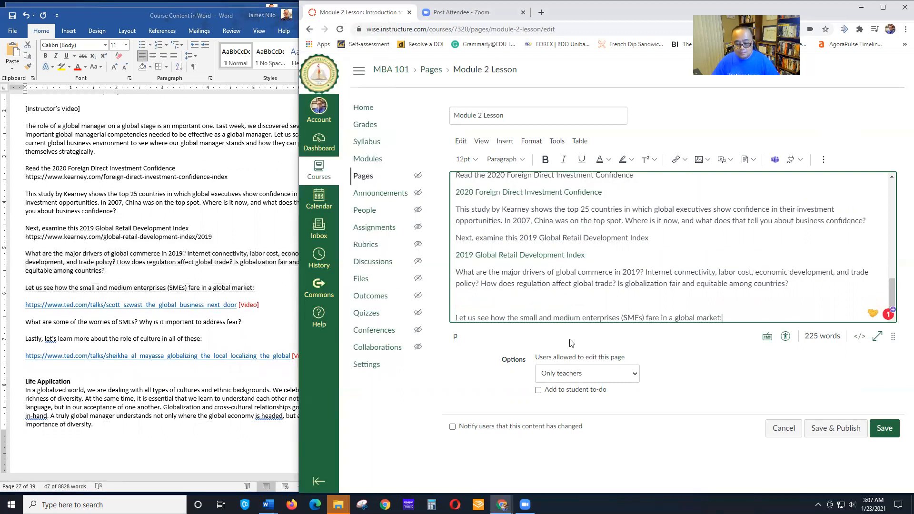
pyautogui.press('Delete')
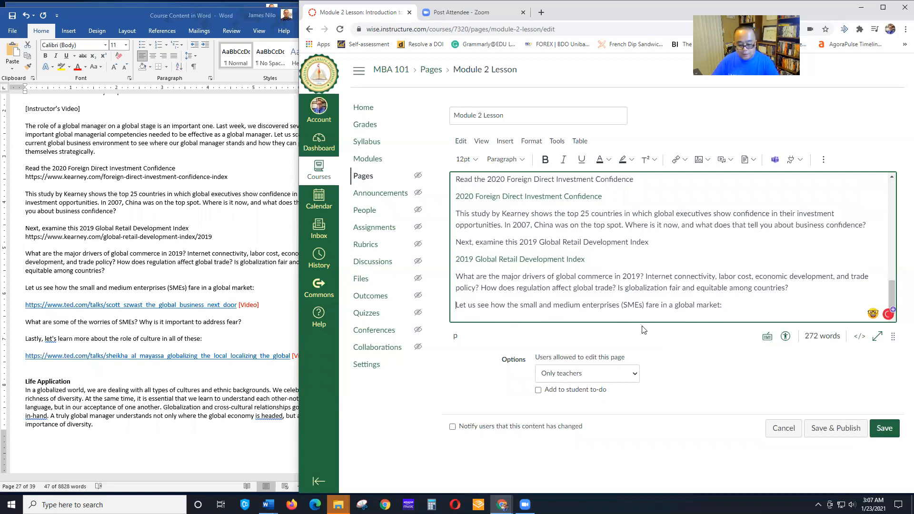
pyautogui.press('Return')
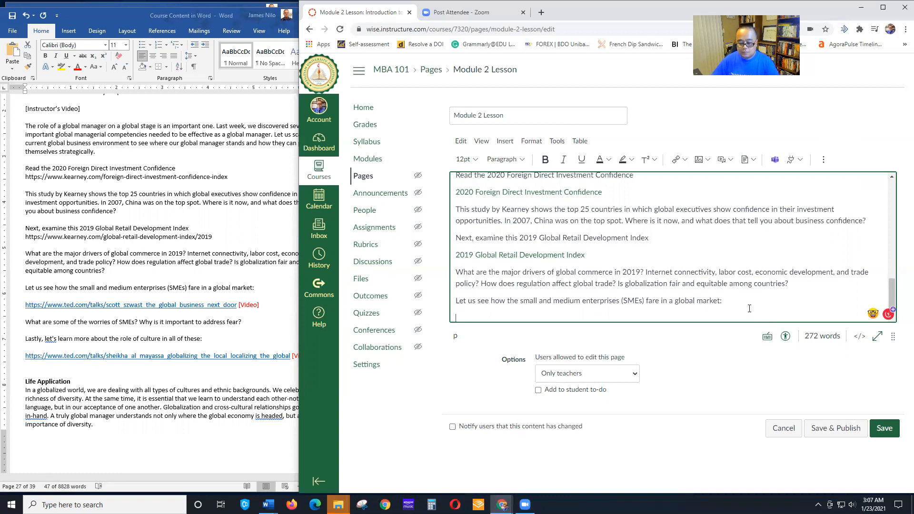
# Examine the full list of external apps available for the page editor and close it without choosing one
pyautogui.click(792, 160)
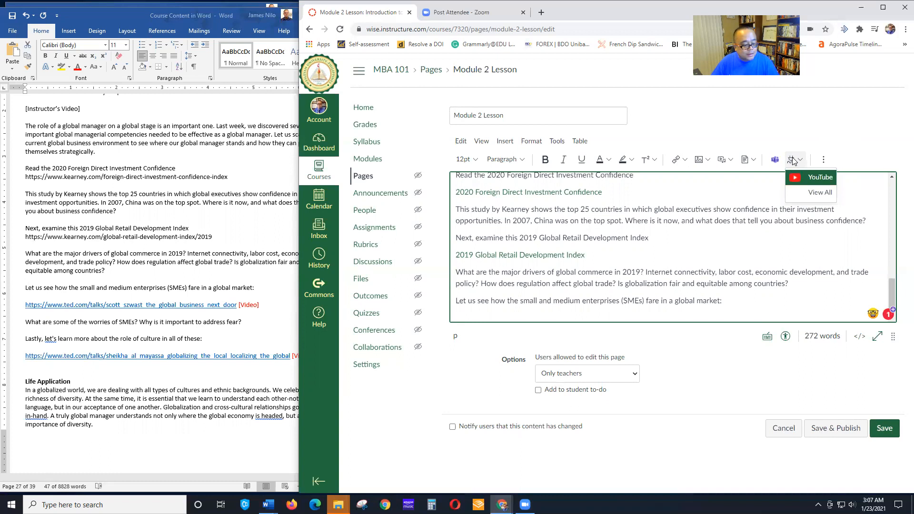
pyautogui.click(819, 193)
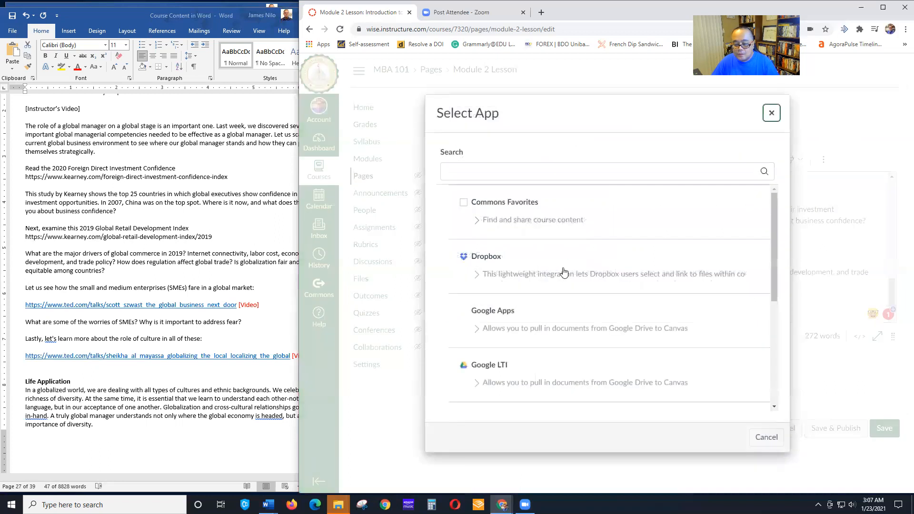
pyautogui.scroll(-2, 574, 275)
pyautogui.scroll(-3, 576, 281)
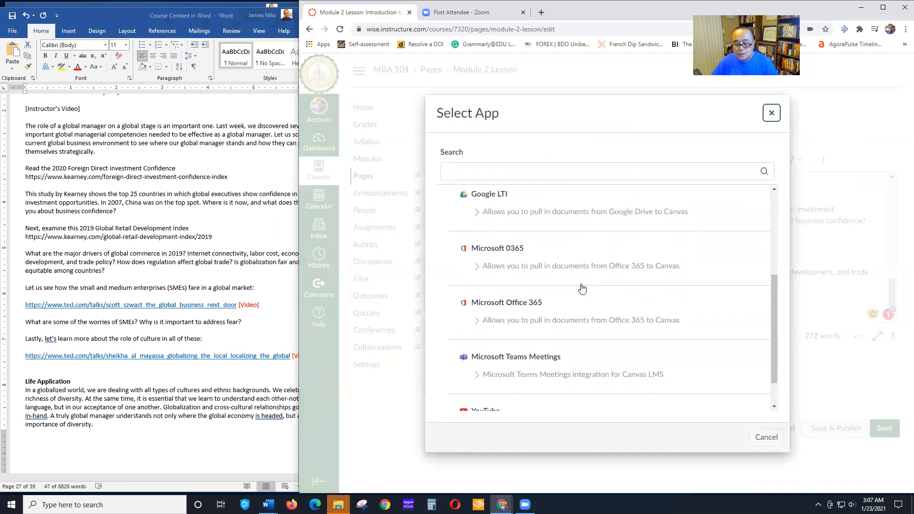
pyautogui.scroll(3, 654, 341)
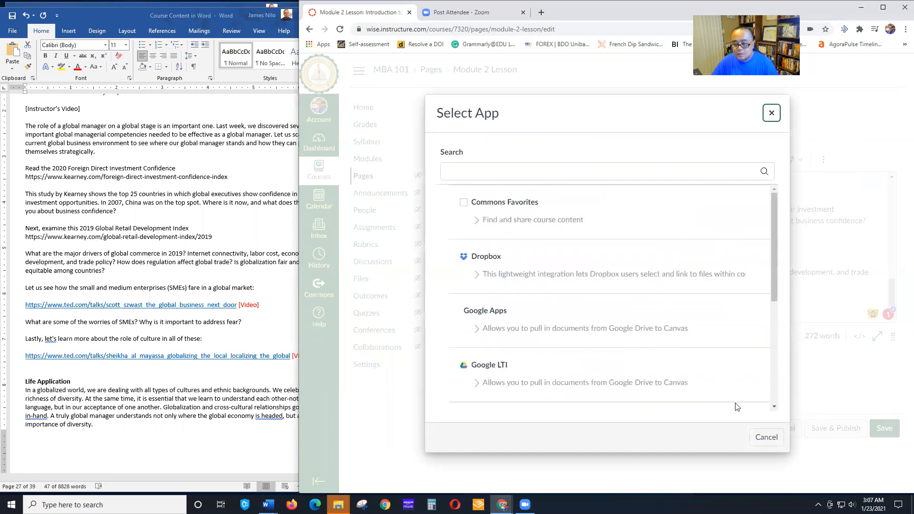
pyautogui.click(766, 436)
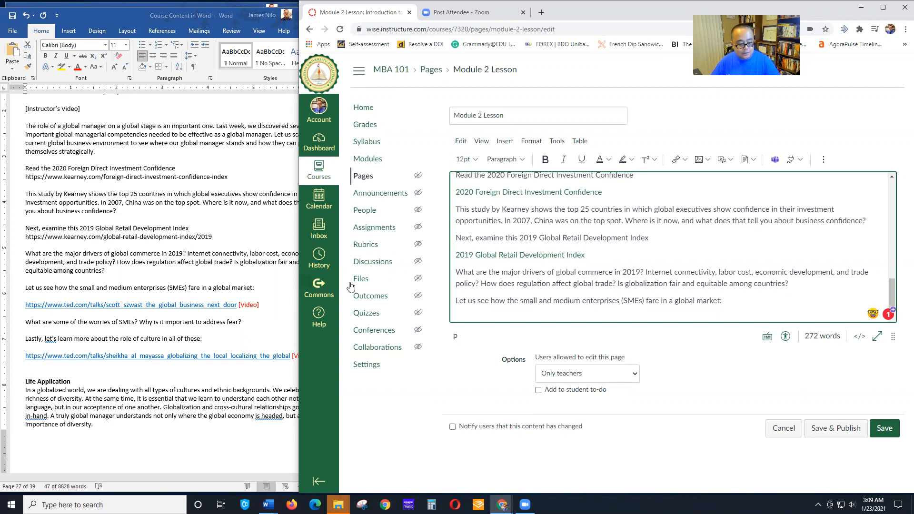
# Start a link below the SMEs line with the text The Global Business Next Door
pyautogui.click(676, 160)
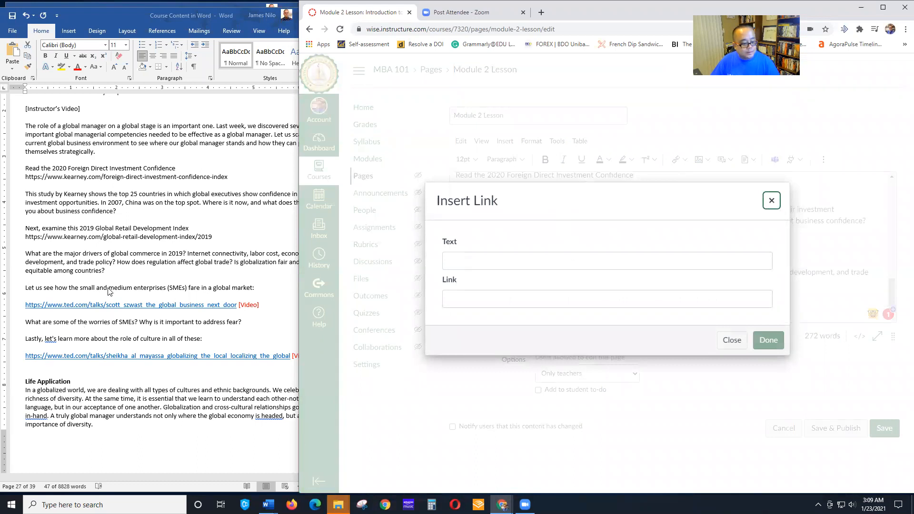
pyautogui.click(265, 287)
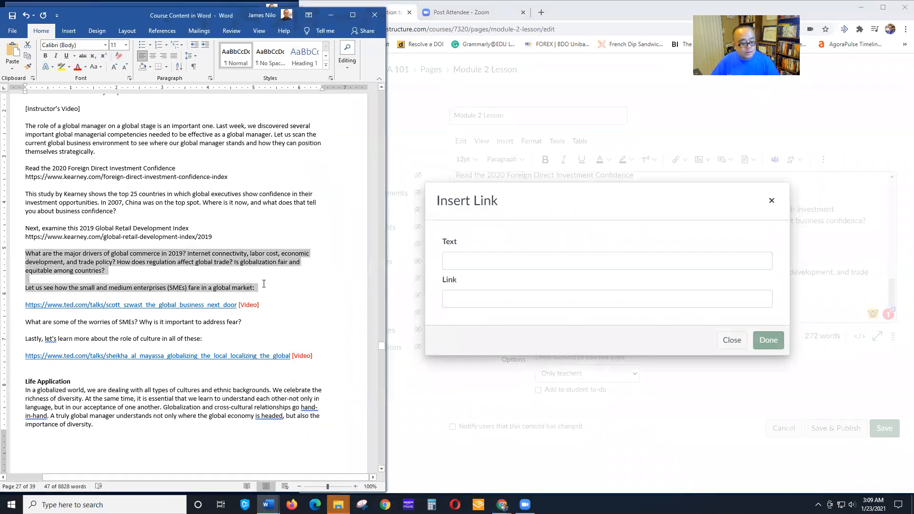
pyautogui.click(264, 284)
pyautogui.click(462, 258)
pyautogui.write('The Global Bus')
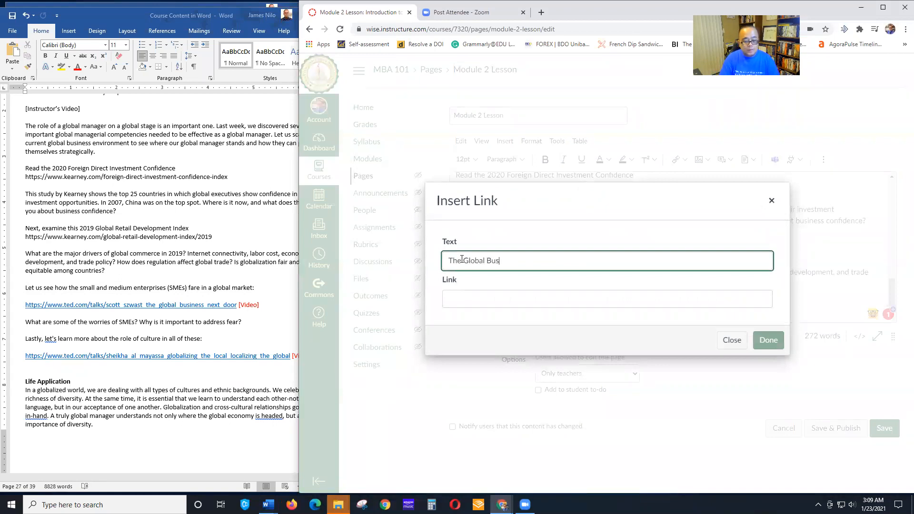
pyautogui.write('iness Next Door')
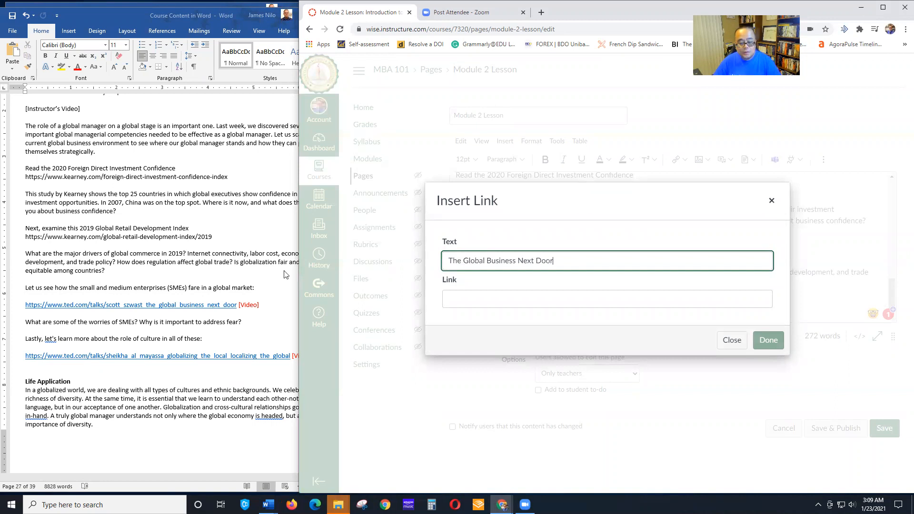
# Set the link address to the global business next door TED talk URL from Word, append [Video] to the link text and insert it
pyautogui.click(21, 310)
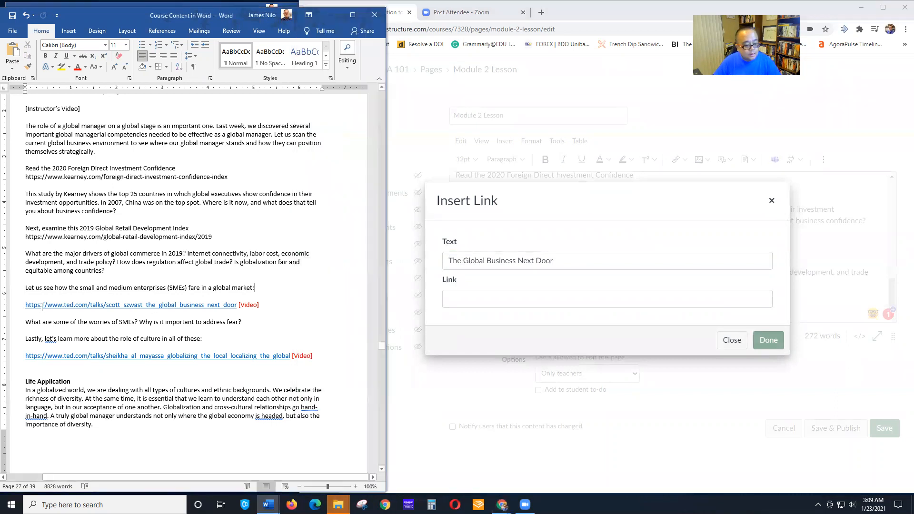
pyautogui.moveTo(57, 305); pyautogui.dragTo(237, 304)
pyautogui.hotkey('ctrl', 'c')
pyautogui.click(629, 306)
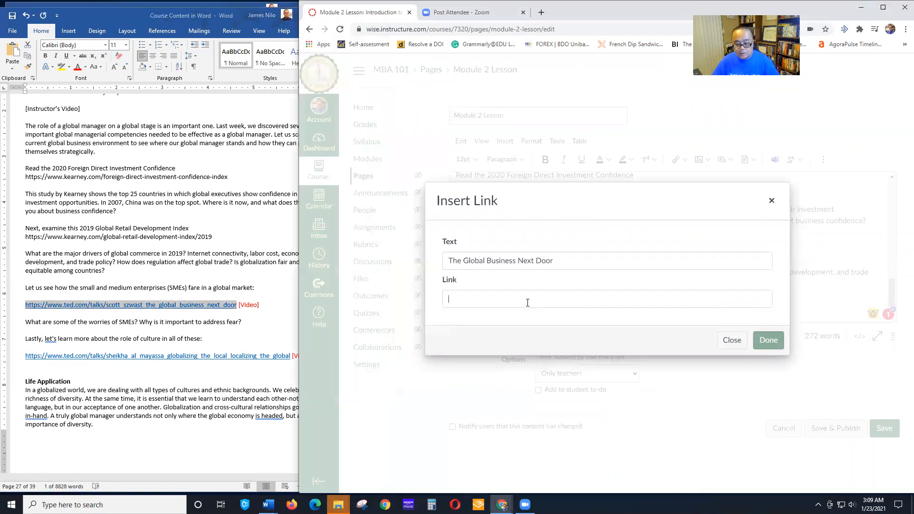
pyautogui.hotkey('ctrl', 'v')
pyautogui.click(592, 262)
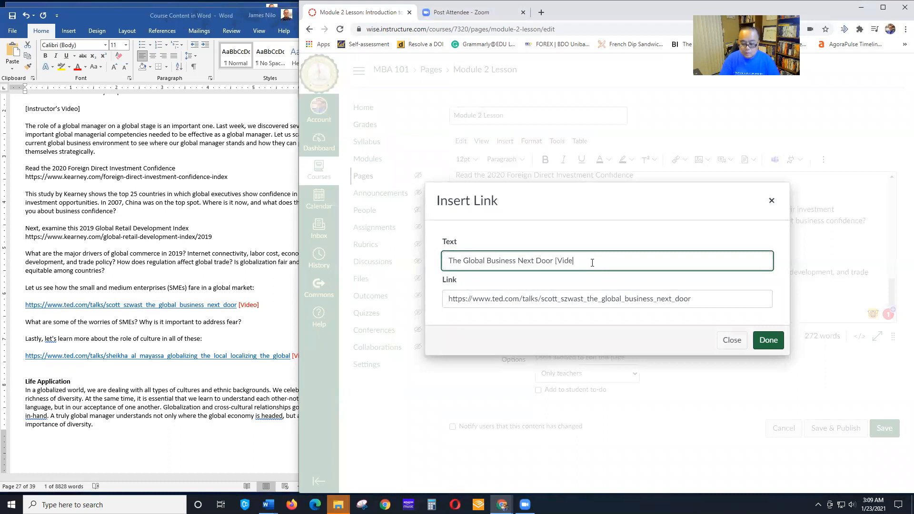
pyautogui.click(769, 341)
# Copy the worries of SMEs question and the Lastly line on culture from Word below the video link, without the blank line between them
pyautogui.press('Return')
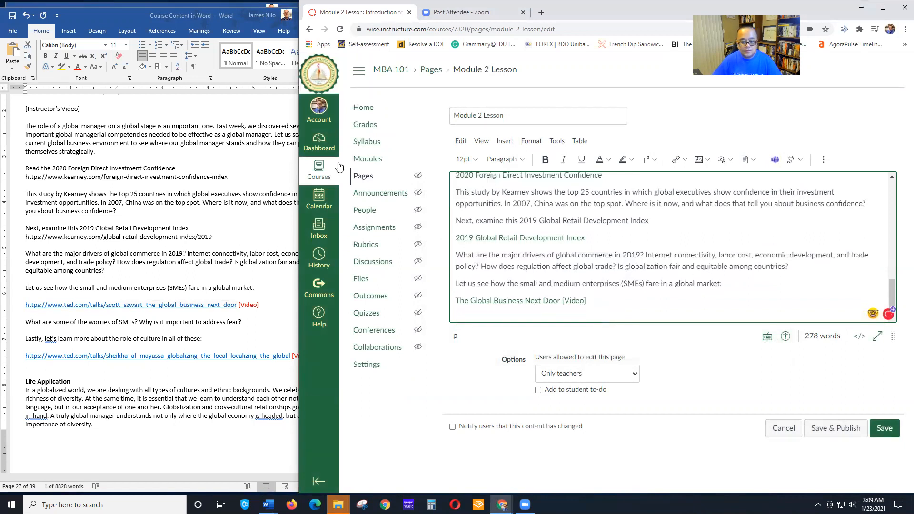
pyautogui.click(33, 319)
pyautogui.moveTo(26, 320); pyautogui.dragTo(234, 340)
pyautogui.hotkey('ctrl', 'c')
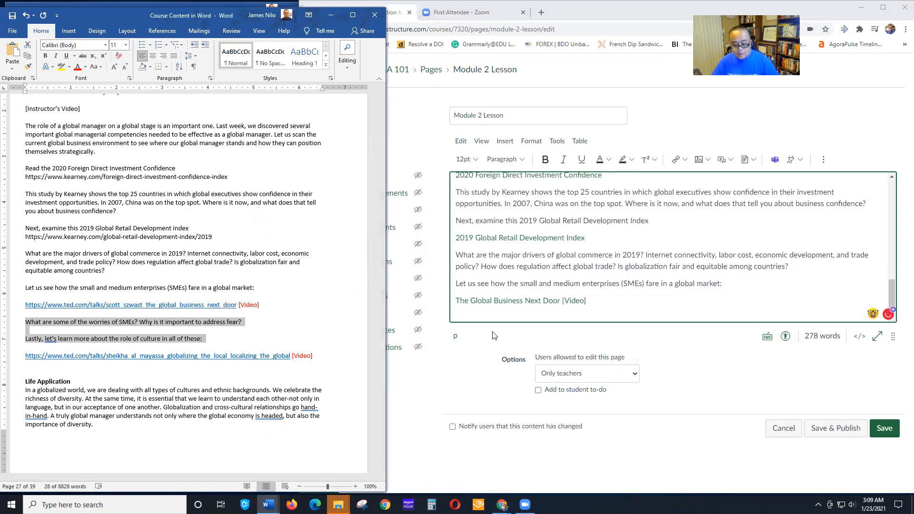
pyautogui.click(493, 336)
pyautogui.hotkey('ctrl', 'v')
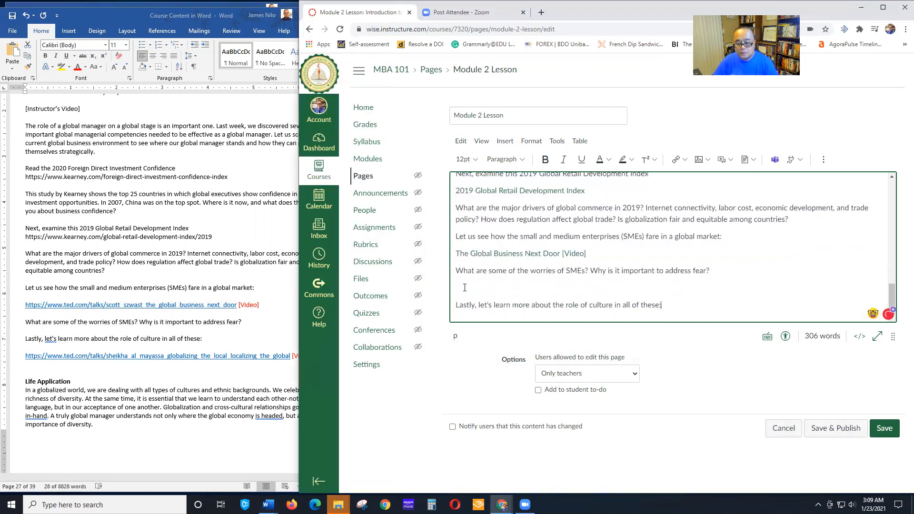
pyautogui.press('BackSpace')
pyautogui.click(682, 307)
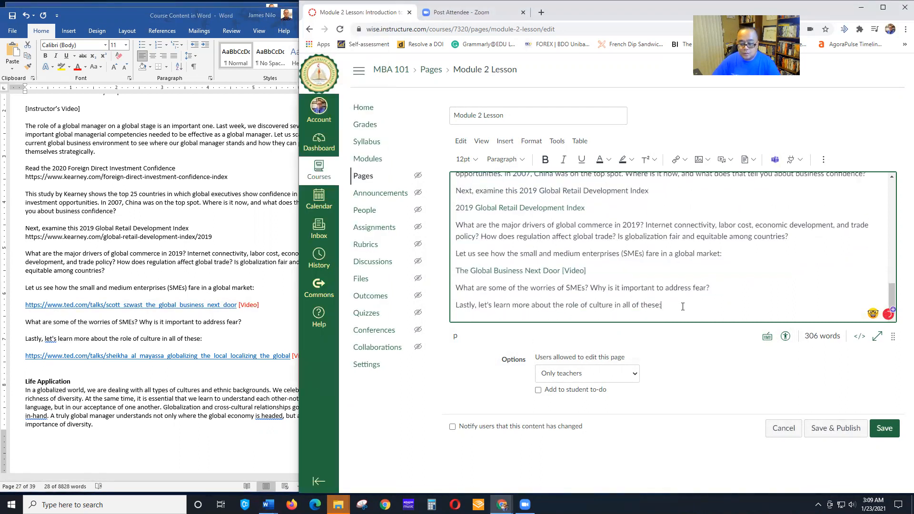
# Start a link on a new line at the page's end with the text Globalizing the local, localizing the global
pyautogui.press('Return')
pyautogui.click(677, 160)
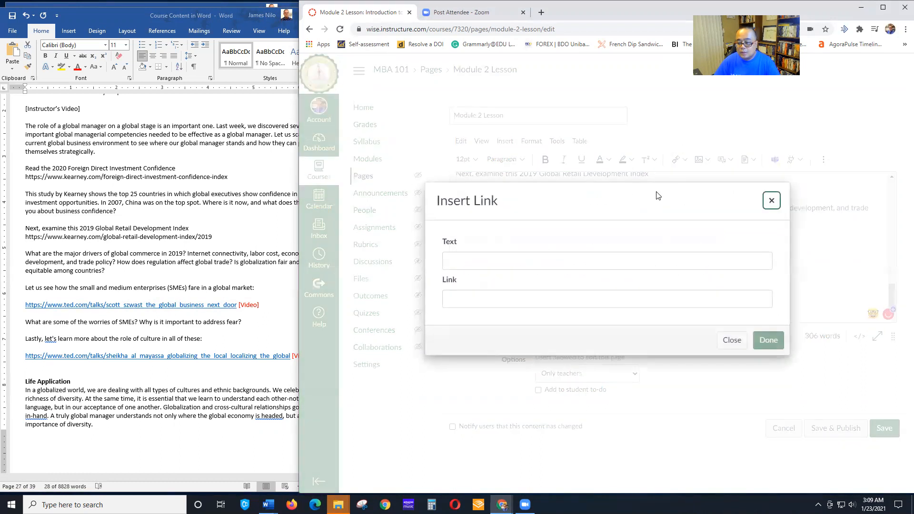
pyautogui.click(492, 261)
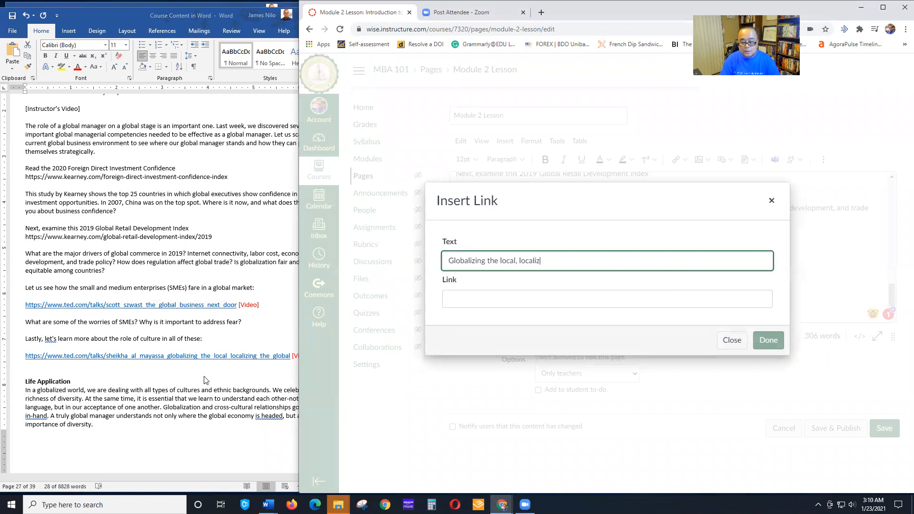
pyautogui.write('al.')
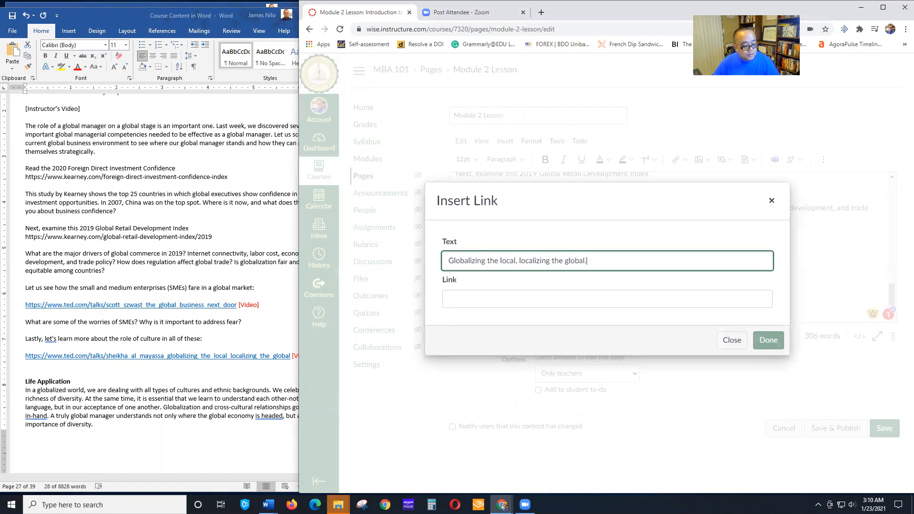
# Set the link address to the globalizing the local TED talk URL copied from Word and insert the link
pyautogui.click(33, 361)
pyautogui.moveTo(26, 356); pyautogui.dragTo(297, 356)
pyautogui.hotkey('ctrl', 'c')
pyautogui.click(489, 298)
pyautogui.hotkey('ctrl', 'v')
pyautogui.click(773, 342)
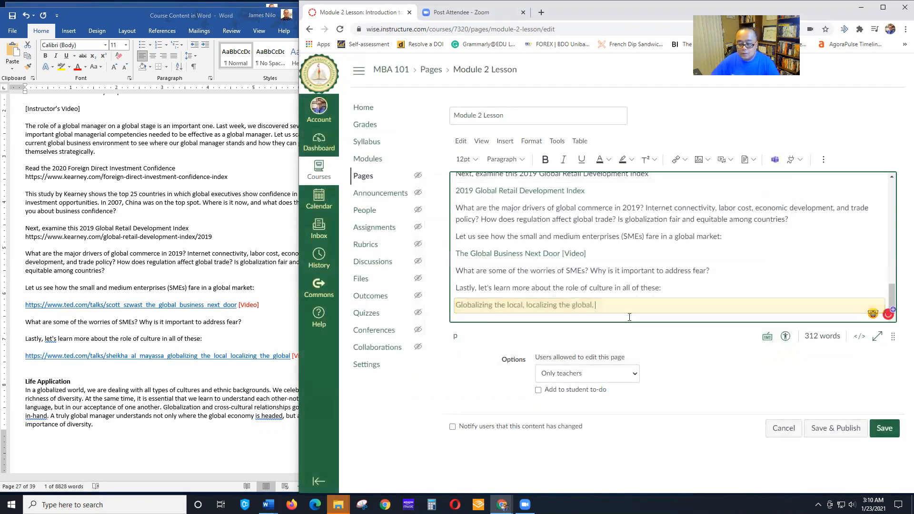
# Copy the Life Application section and the full References list from Word to the end of the page, below the last link
pyautogui.click(628, 317)
pyautogui.scroll(-2, 177, 356)
pyautogui.scroll(-3, 177, 356)
pyautogui.moveTo(290, 219); pyautogui.dragTo(269, 270)
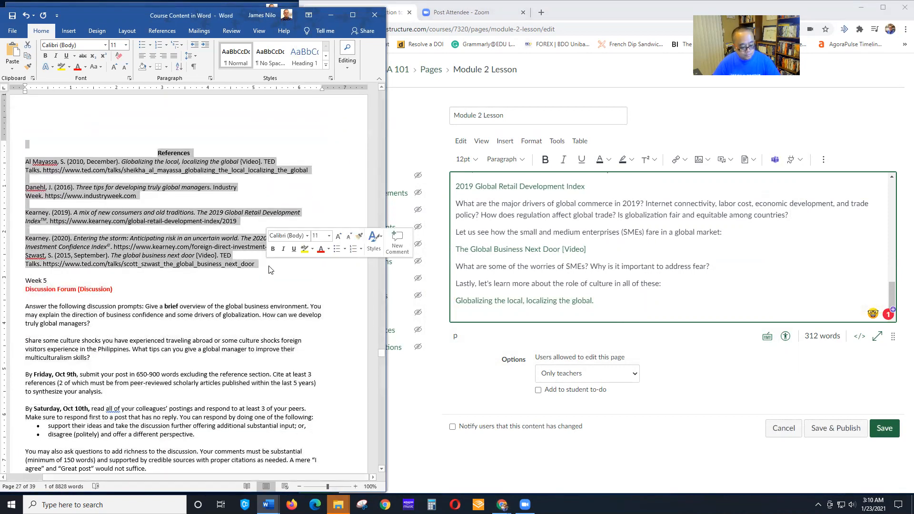
pyautogui.click(481, 314)
pyautogui.hotkey('ctrl', 'v')
pyautogui.scroll(5, 472, 265)
pyautogui.scroll(1, 472, 265)
pyautogui.scroll(-2, 466, 267)
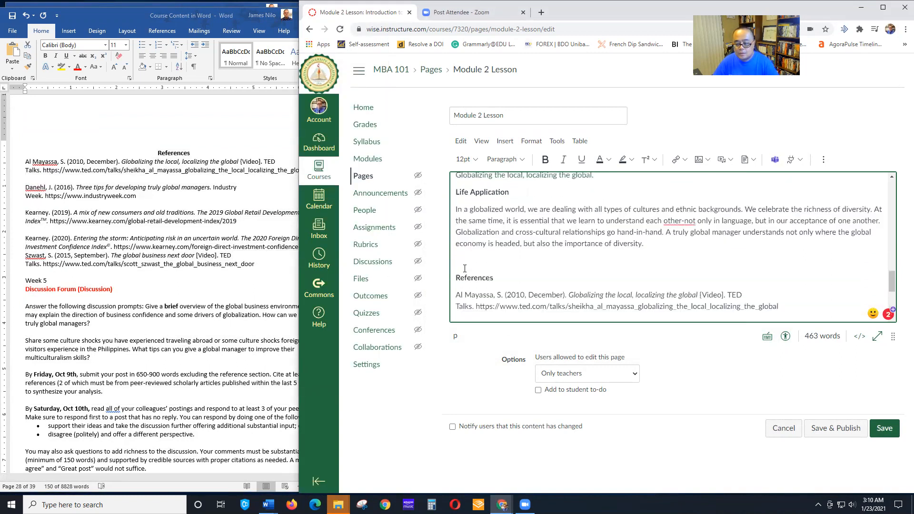
# Center the References heading above the reference list on the lesson page
pyautogui.click(479, 277)
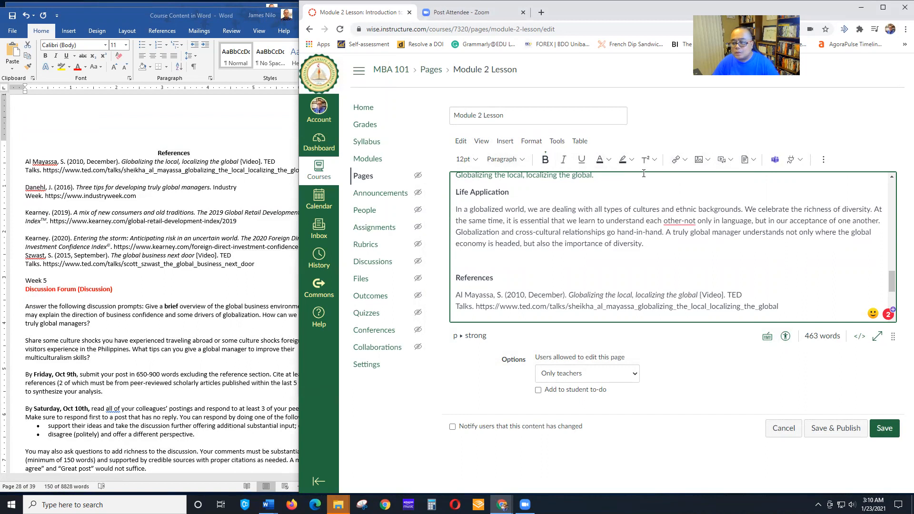
pyautogui.click(825, 162)
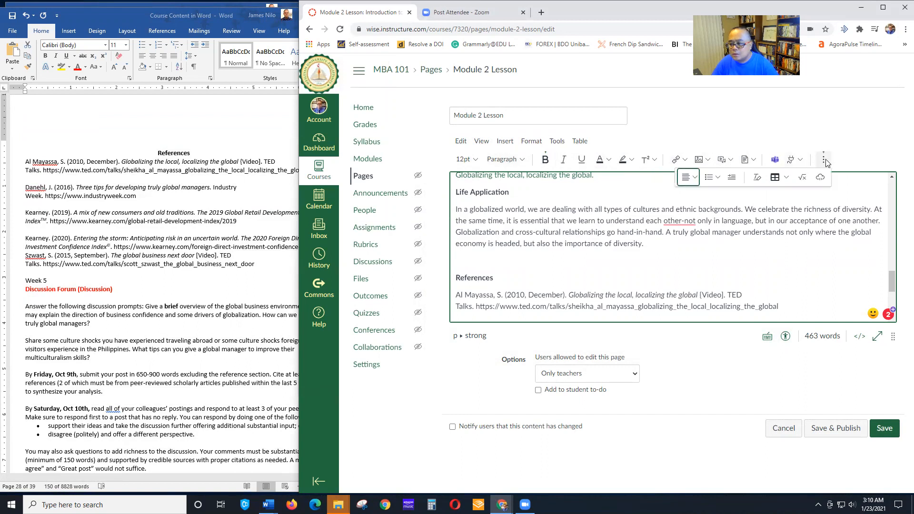
pyautogui.click(694, 179)
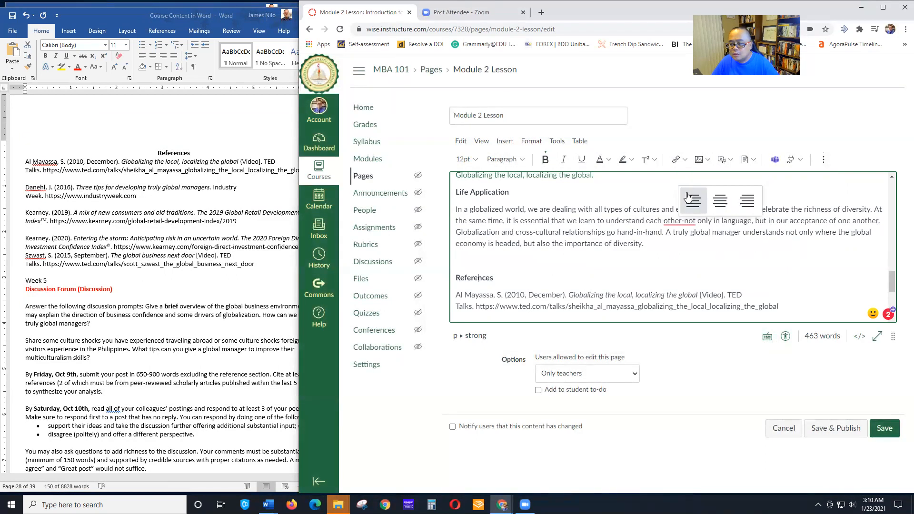
pyautogui.click(717, 203)
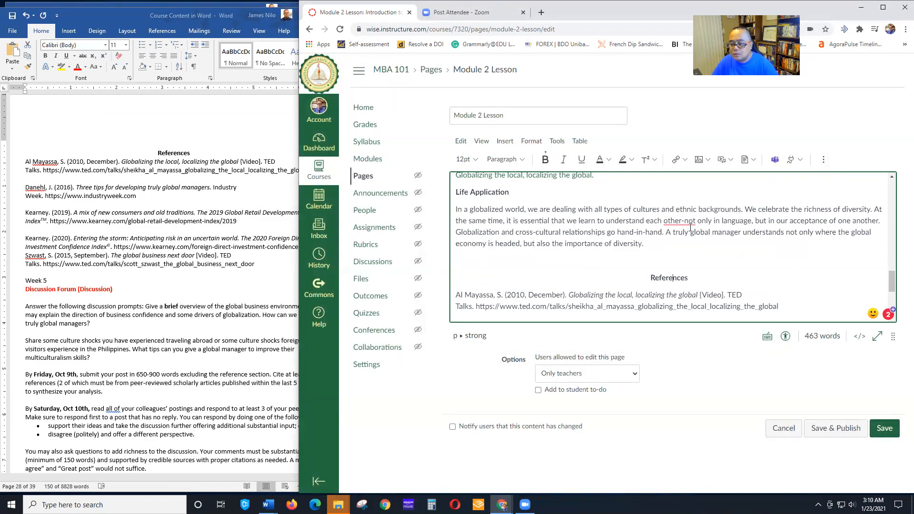
pyautogui.click(823, 160)
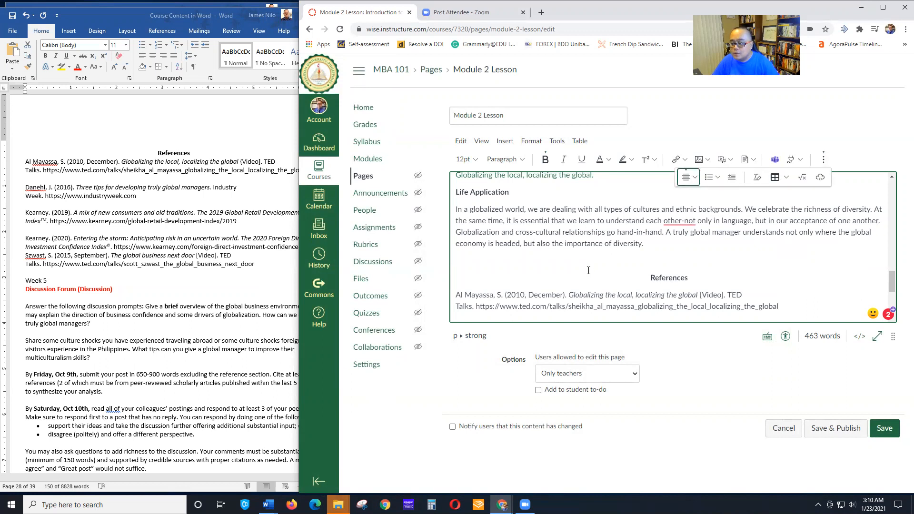
pyautogui.click(571, 281)
# Remove the blank lines between the entries of the reference list
pyautogui.scroll(-2, 490, 222)
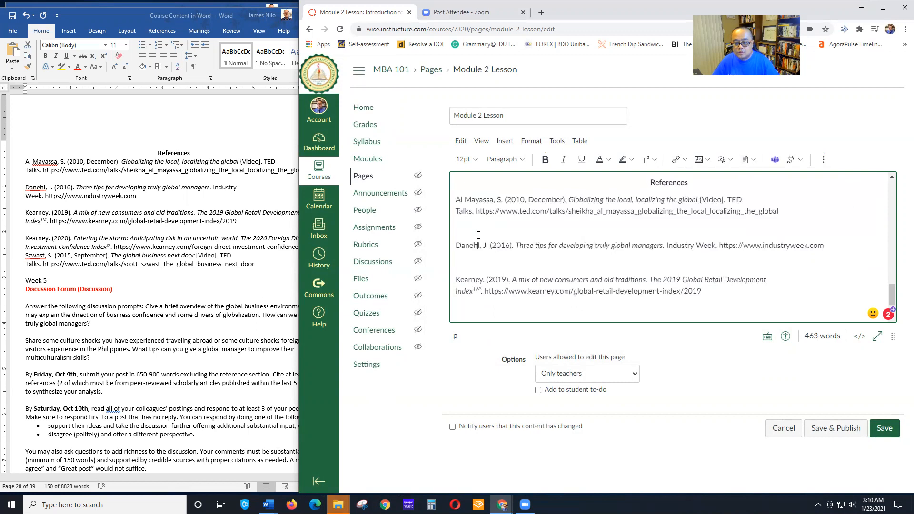
pyautogui.click(458, 246)
pyautogui.press('BackSpace')
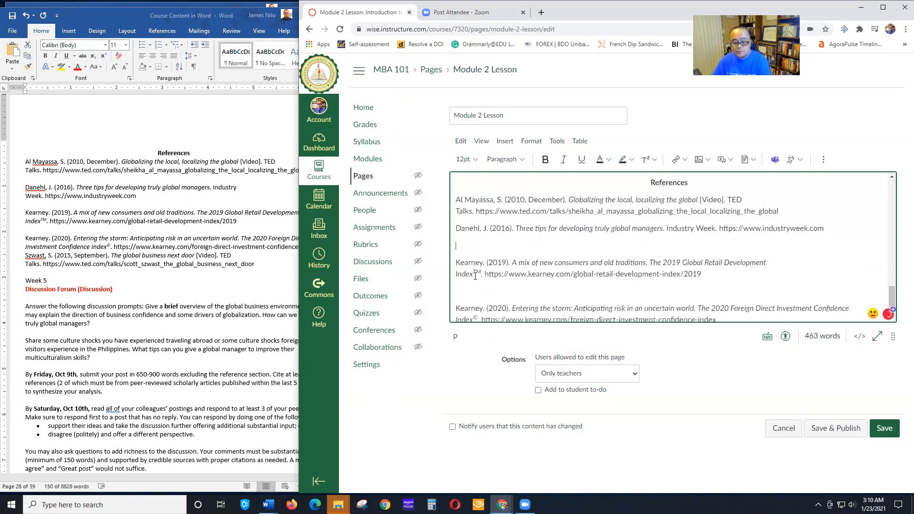
pyautogui.press('Delete')
pyautogui.click(475, 276)
pyautogui.press('Delete')
pyautogui.scroll(-1, 475, 293)
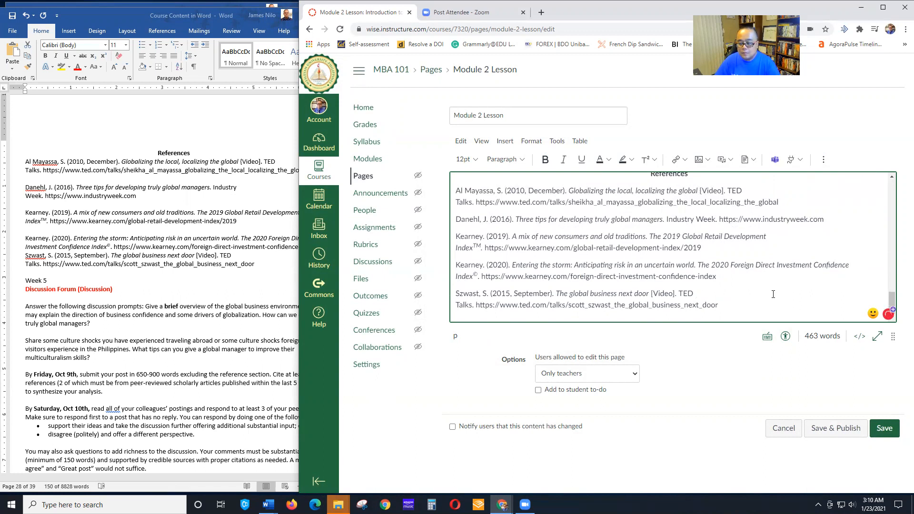
# Check the Life Application and References sections and save the Module 2 Lesson page without publishing it
pyautogui.scroll(5, 773, 294)
pyautogui.scroll(-3, 781, 284)
pyautogui.scroll(3, 780, 283)
pyautogui.scroll(-5, 780, 283)
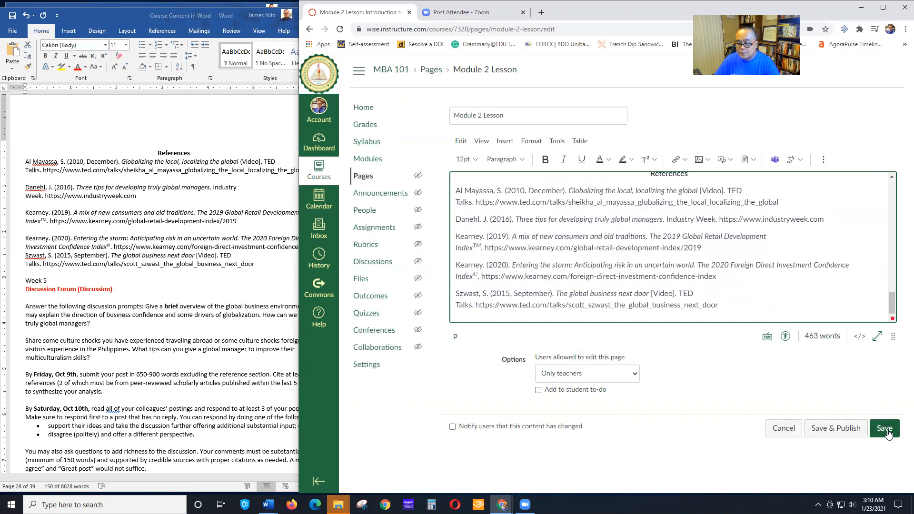
pyautogui.click(885, 431)
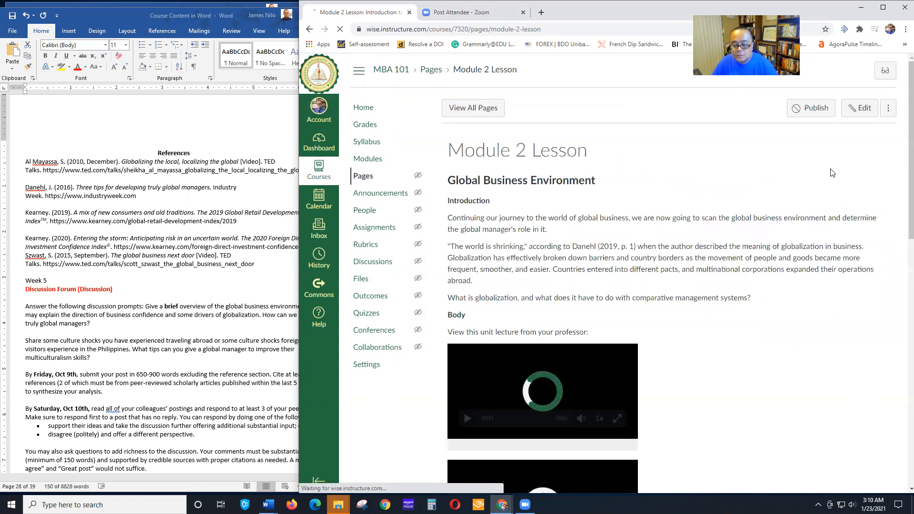
# Look over the saved lesson page from start to end and the Week 5 Discussion Forum text in Word
pyautogui.scroll(-3, 790, 238)
pyautogui.scroll(-15, 795, 239)
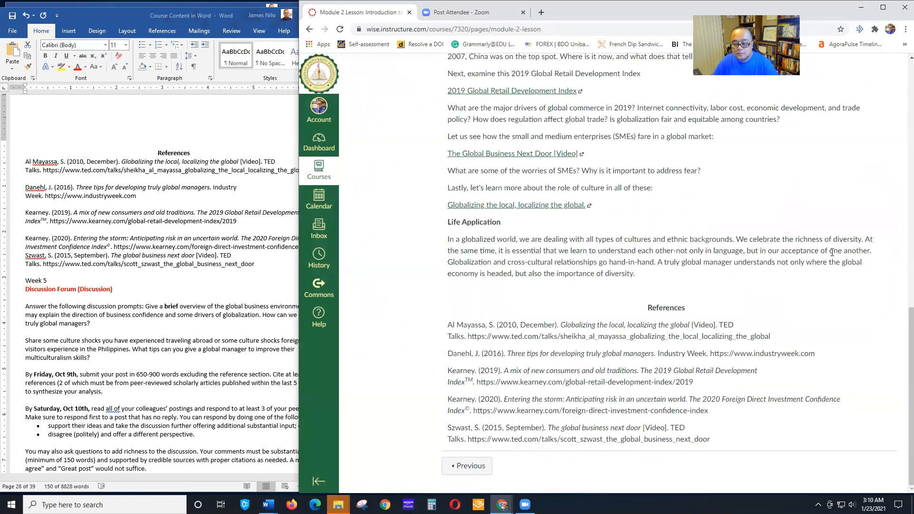
pyautogui.scroll(18, 832, 253)
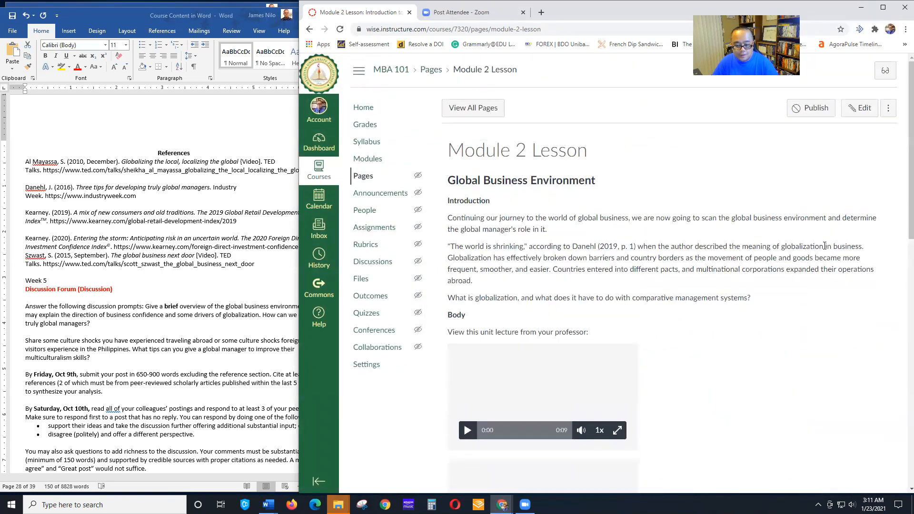
pyautogui.scroll(-4, 826, 249)
pyautogui.click(100, 341)
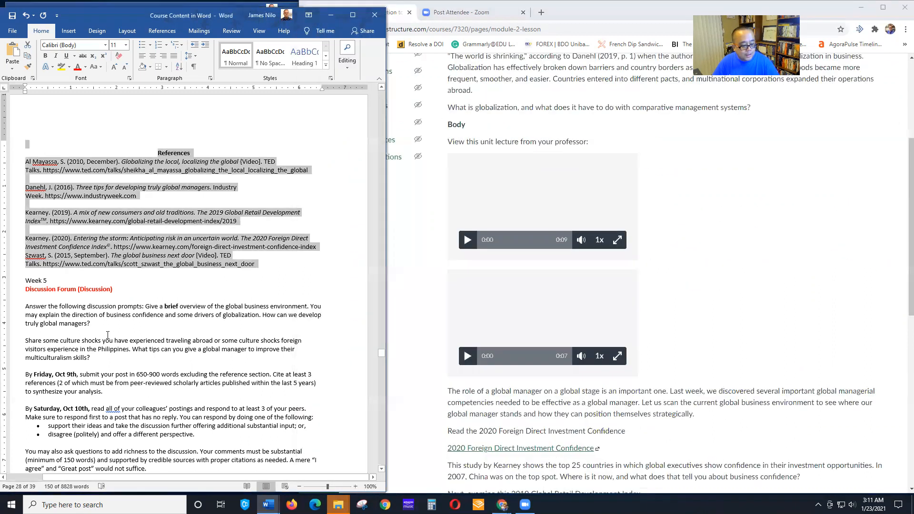
pyautogui.scroll(-3, 100, 340)
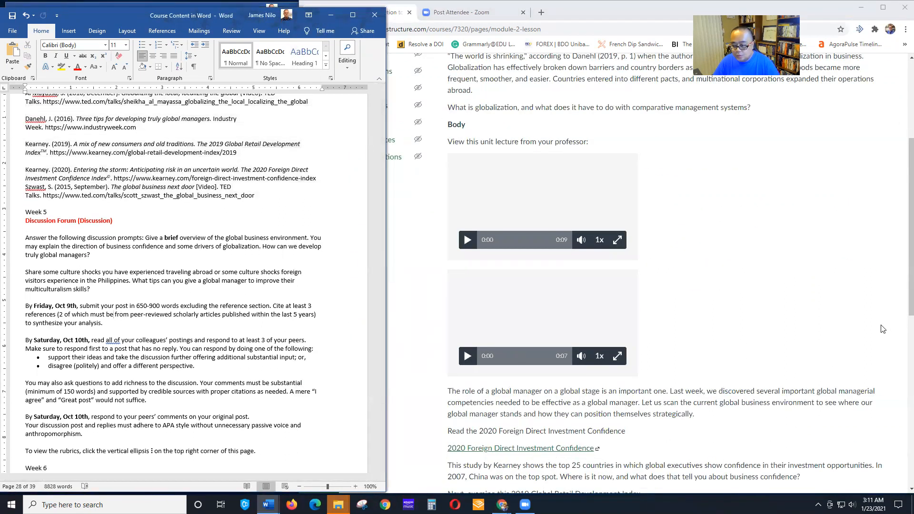
pyautogui.scroll(4, 883, 328)
pyautogui.click(829, 192)
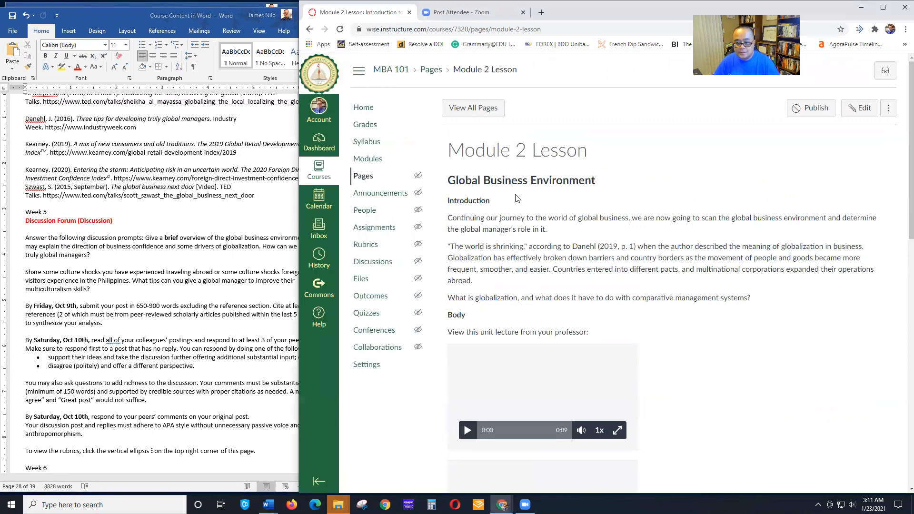
# Add the existing Module 2 Discussion topic to Module 2: Global Manager's Role in Globalization, indented 1 level
pyautogui.click(370, 160)
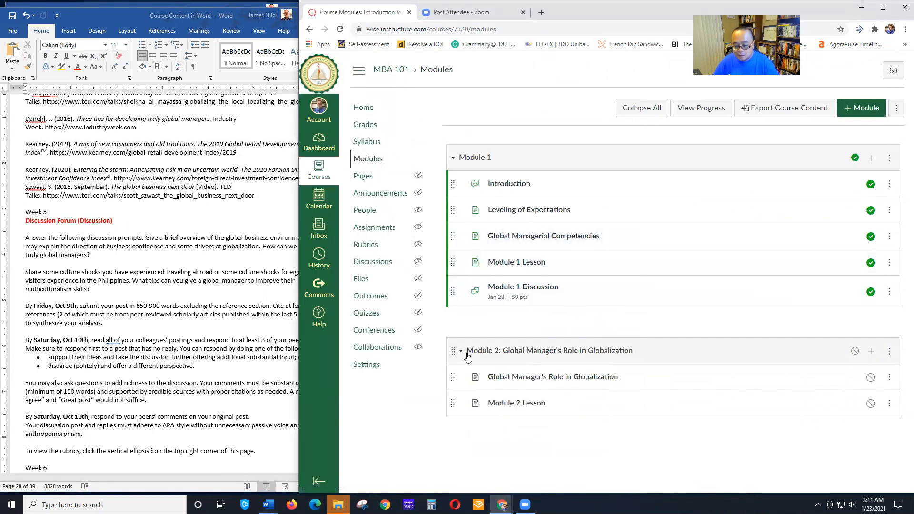
pyautogui.click(871, 352)
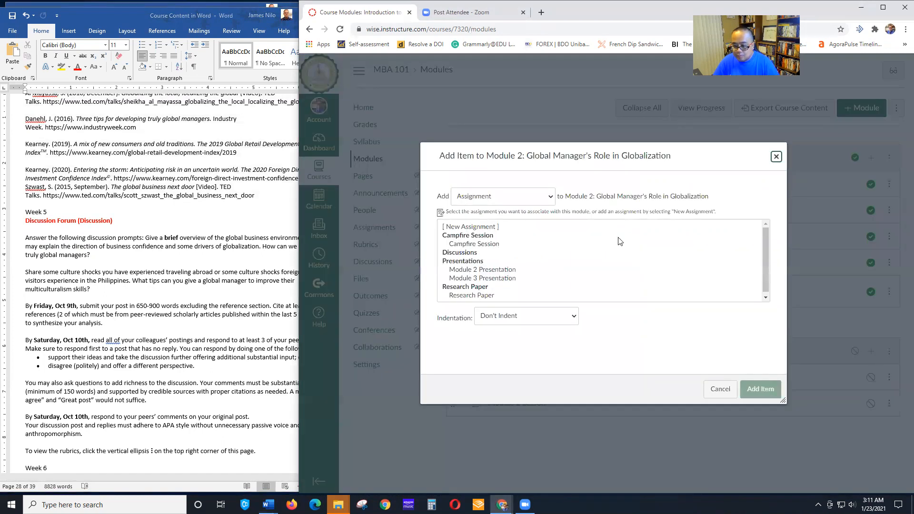
pyautogui.click(495, 194)
pyautogui.click(479, 245)
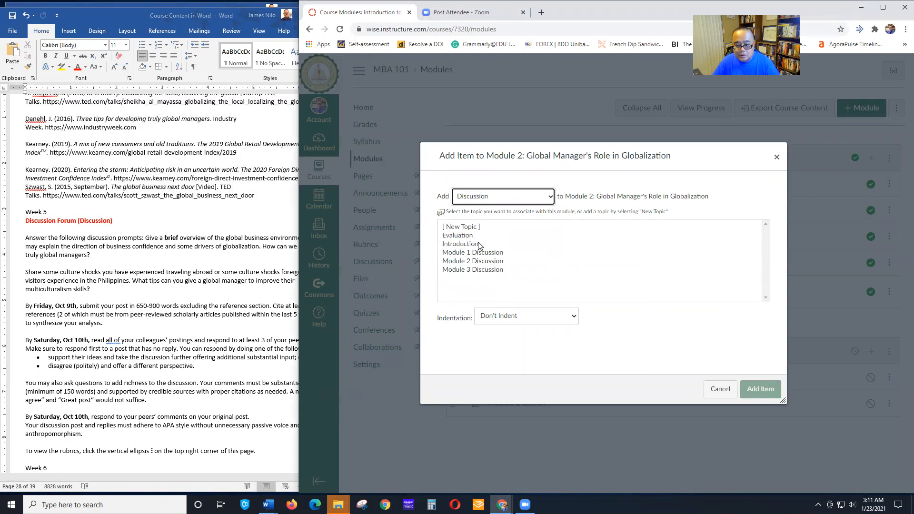
pyautogui.click(480, 262)
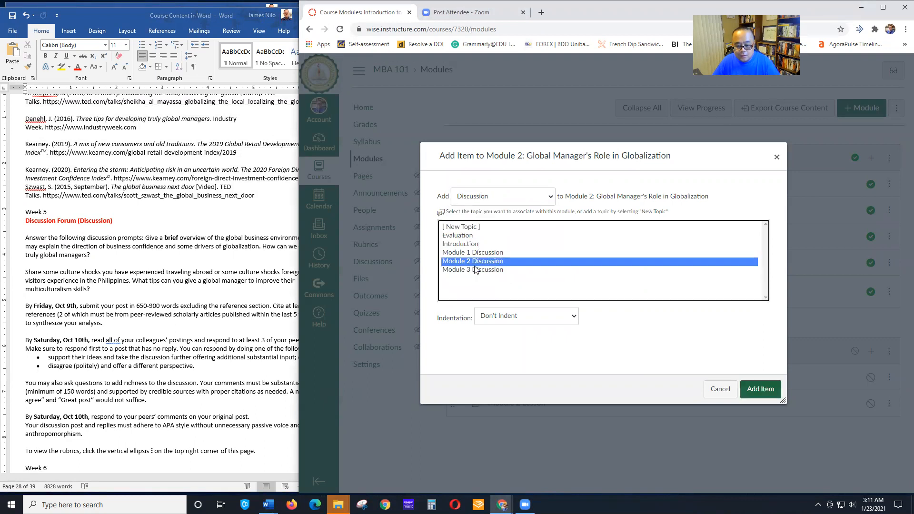
pyautogui.click(541, 318)
pyautogui.click(530, 338)
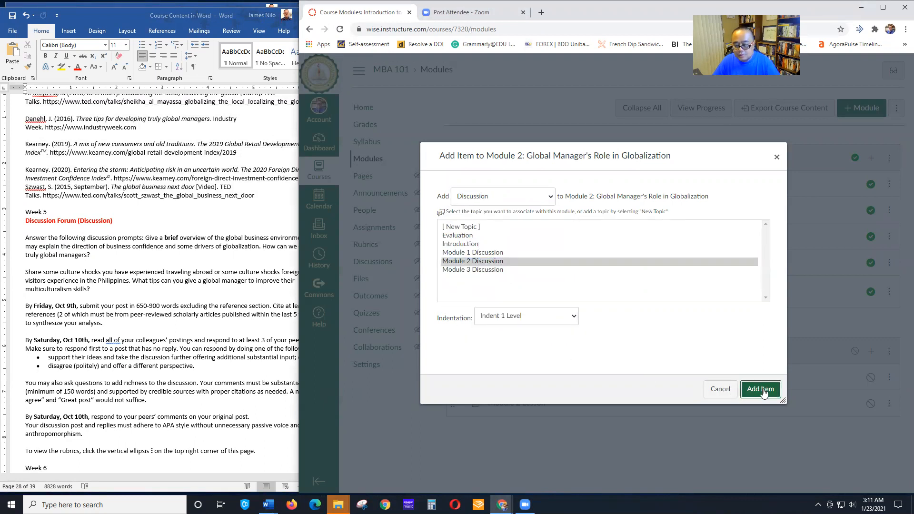
pyautogui.click(762, 389)
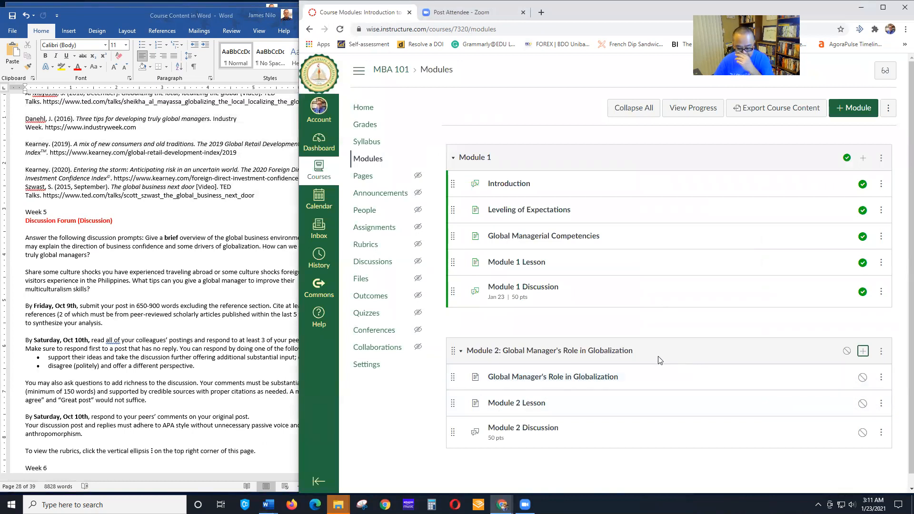
# Open the Module 2 Discussion for editing and copy the Week 5 discussion prompts and instructions from Word into its body
pyautogui.scroll(-1, 571, 390)
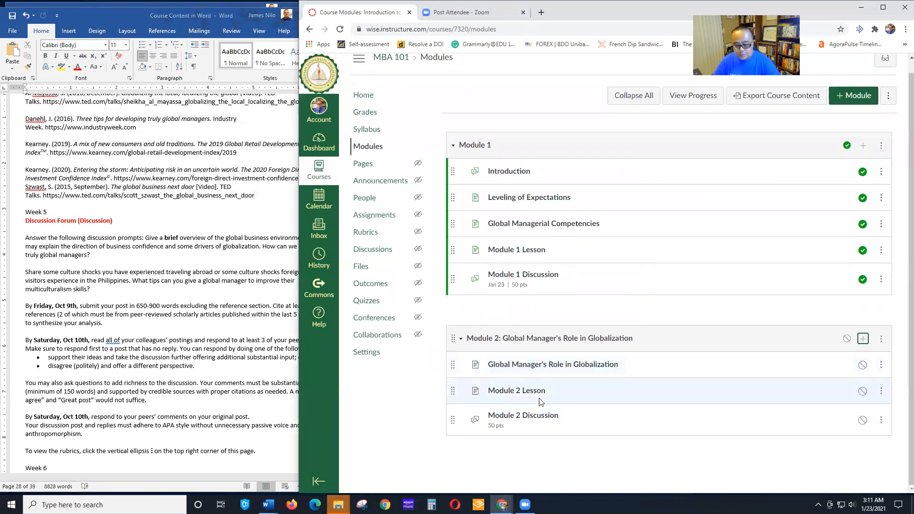
pyautogui.click(521, 416)
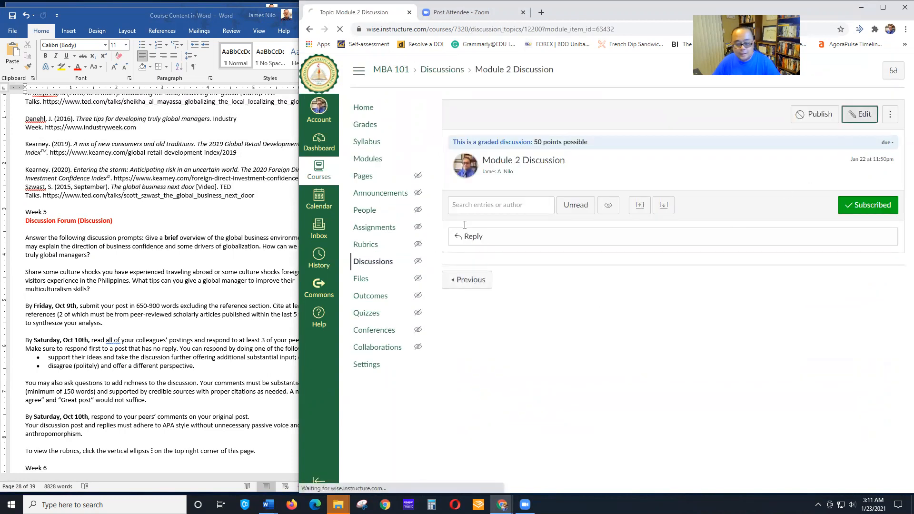
pyautogui.click(90, 291)
pyautogui.scroll(-2, 24, 246)
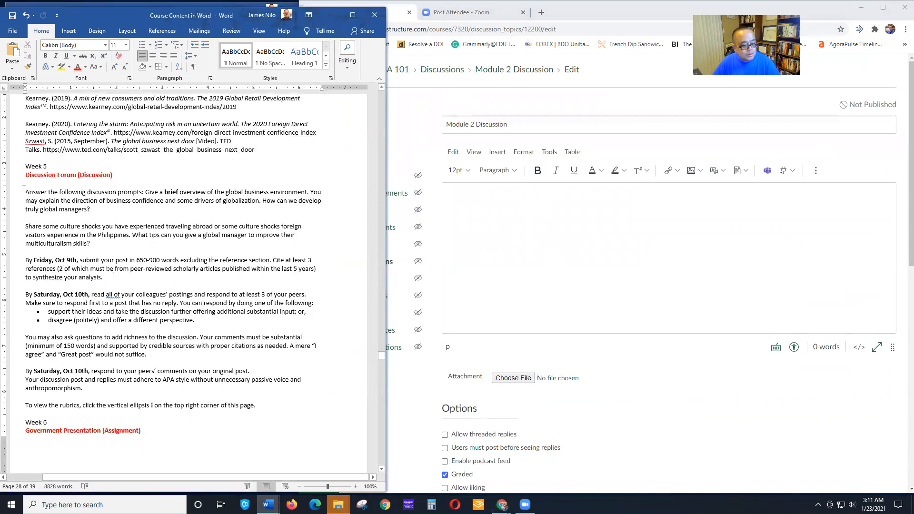
pyautogui.moveTo(25, 192); pyautogui.dragTo(280, 403)
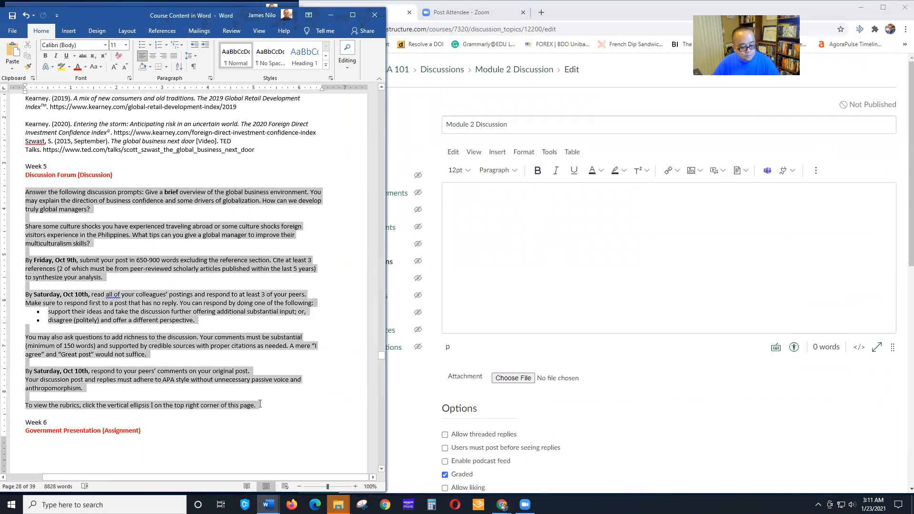
pyautogui.hotkey('ctrl', 'c')
pyautogui.click(571, 259)
pyautogui.hotkey('ctrl', 'v')
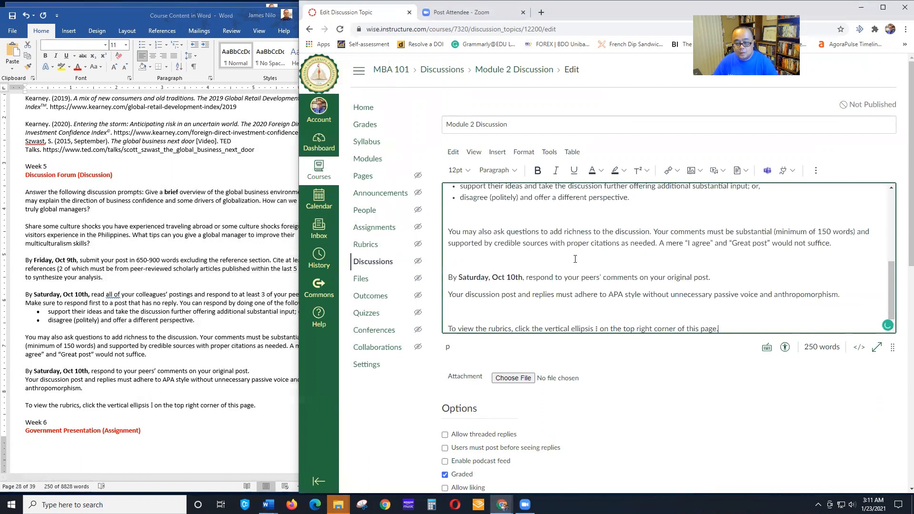
# Remove the blank lines between the paragraphs of the discussion text, from the opening prompts to the rubrics note
pyautogui.scroll(5, 571, 260)
pyautogui.click(472, 228)
pyautogui.press('BackSpace')
pyautogui.click(460, 254)
pyautogui.press('BackSpace')
pyautogui.click(470, 291)
pyautogui.press('BackSpace')
pyautogui.scroll(-2, 470, 291)
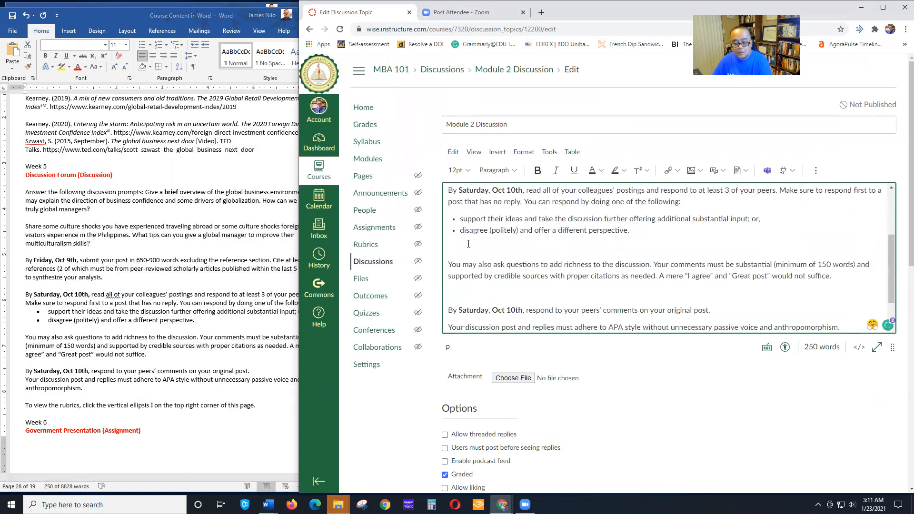
pyautogui.click(469, 245)
pyautogui.press('BackSpace')
pyautogui.click(467, 279)
pyautogui.press('BackSpace')
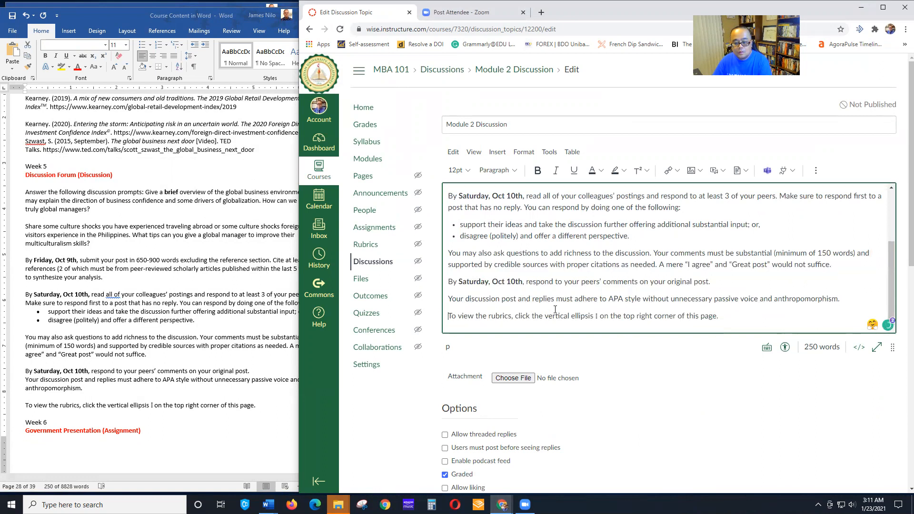
# Insert the Unsplash photo of people writing at a wooden table, found by searching discussion, on a new line above the discussion text
pyautogui.scroll(3, 457, 210)
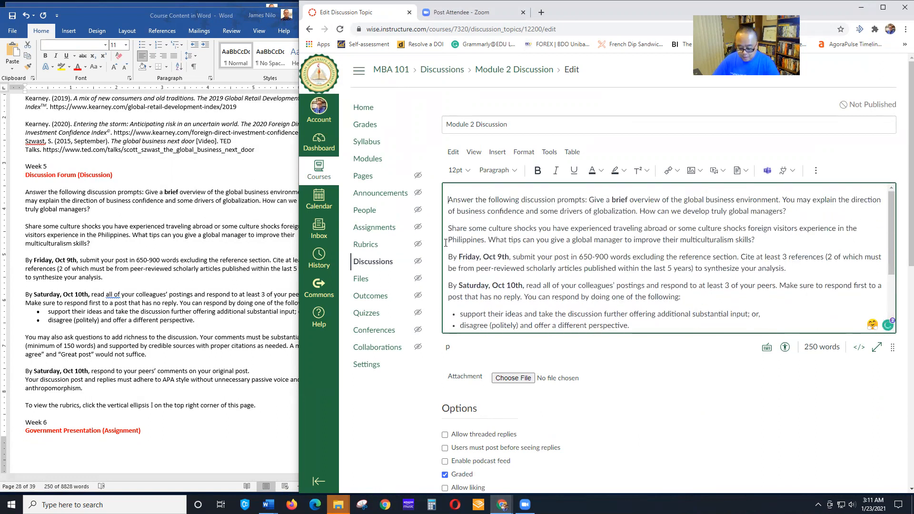
pyautogui.press('Return')
pyautogui.press('Up')
pyautogui.click(692, 170)
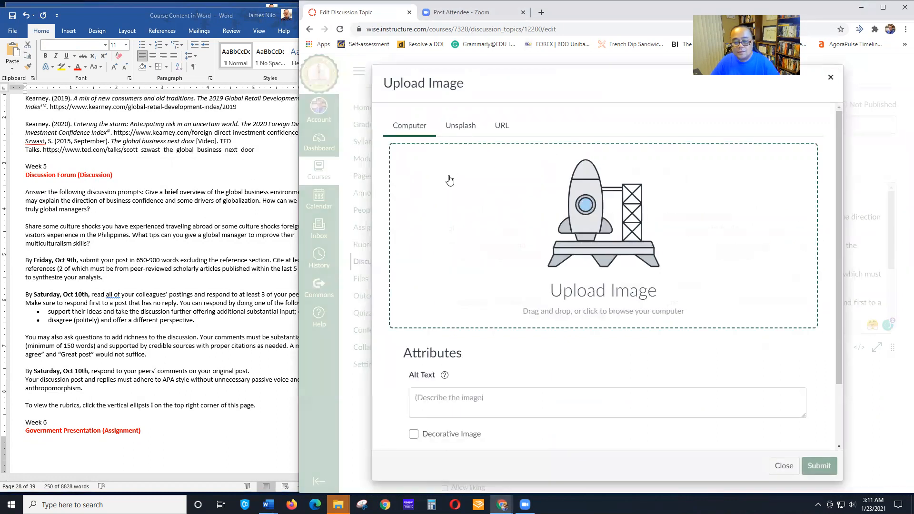
pyautogui.click(460, 126)
pyautogui.click(417, 187)
pyautogui.write('discussion')
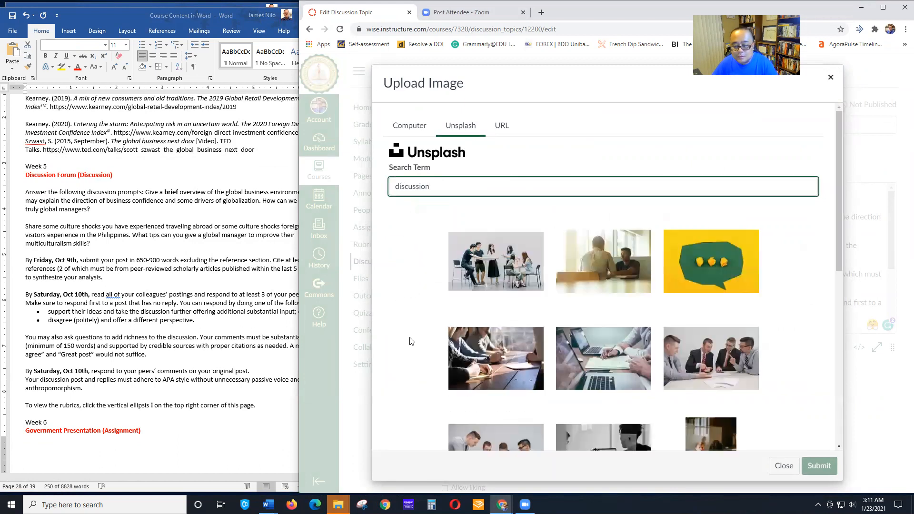
pyautogui.click(696, 355)
pyautogui.scroll(-3, 729, 380)
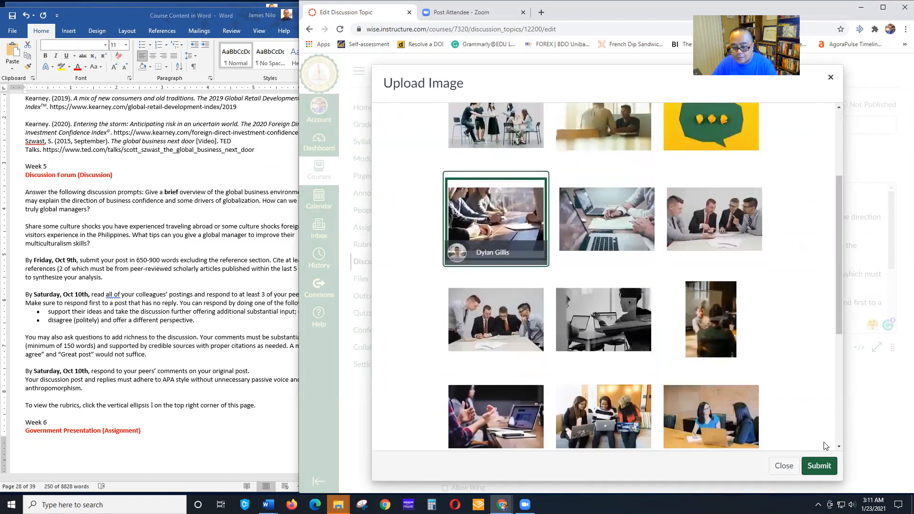
pyautogui.click(818, 465)
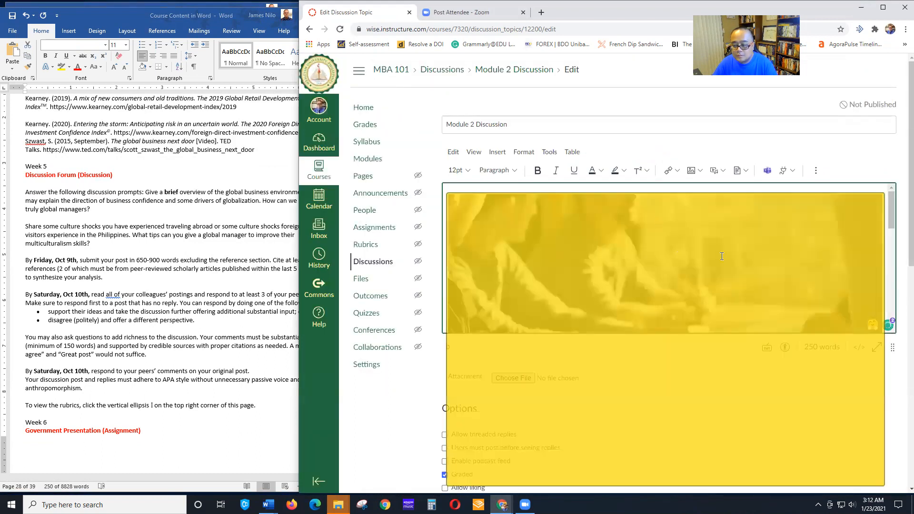
# Shrink the inserted photo proportionally to about three-fifths of the editor's width and check the text below it
pyautogui.scroll(-4, 831, 287)
pyautogui.click(860, 282)
pyautogui.moveTo(881, 293); pyautogui.dragTo(717, 233)
pyautogui.scroll(3, 756, 274)
pyautogui.click(762, 257)
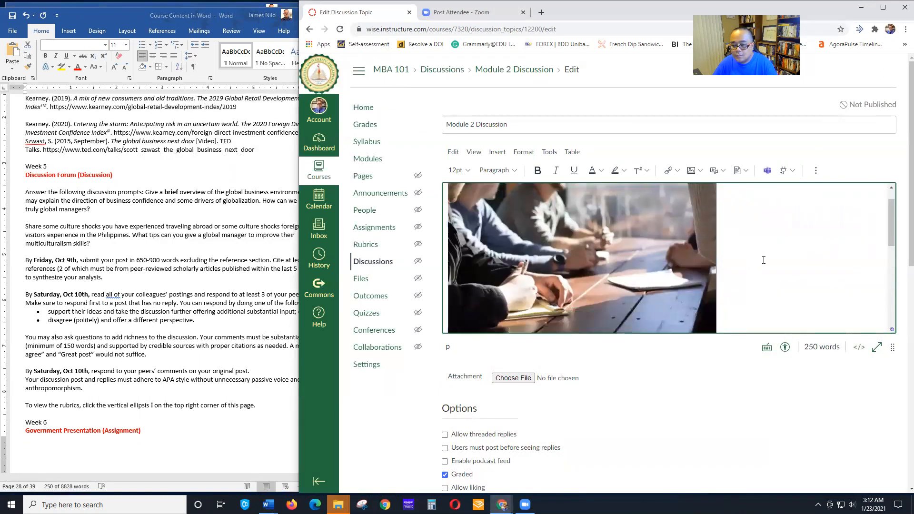
pyautogui.scroll(-4, 590, 260)
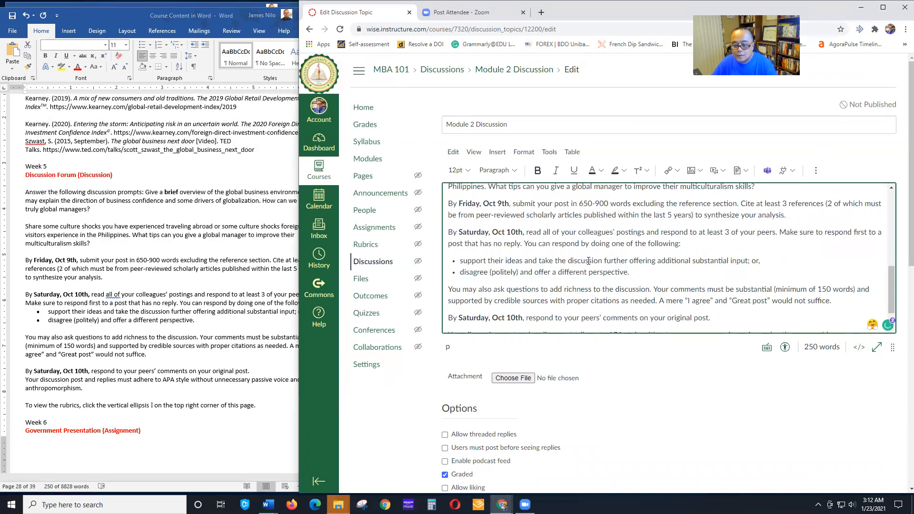
# Check the discussion text, allow threaded replies and require users to post before seeing replies
pyautogui.scroll(-1, 588, 261)
pyautogui.scroll(3, 586, 262)
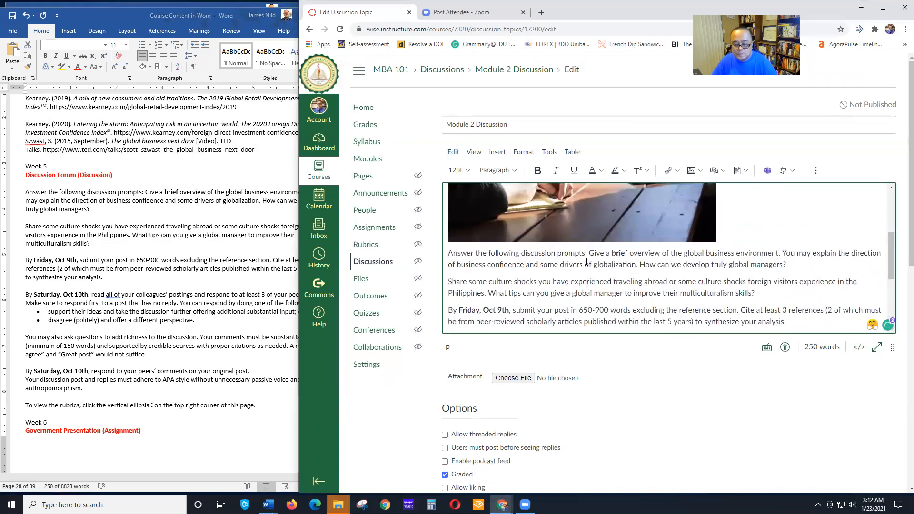
pyautogui.scroll(-7, 586, 262)
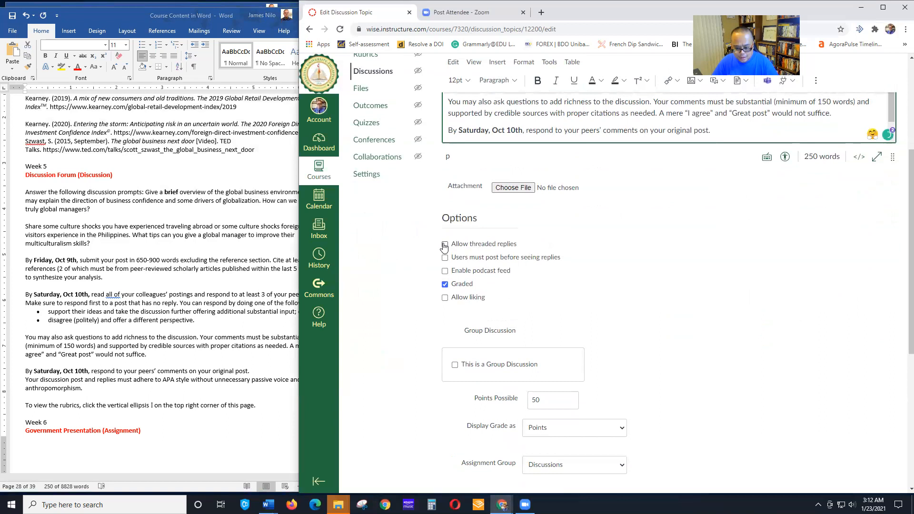
pyautogui.click(445, 244)
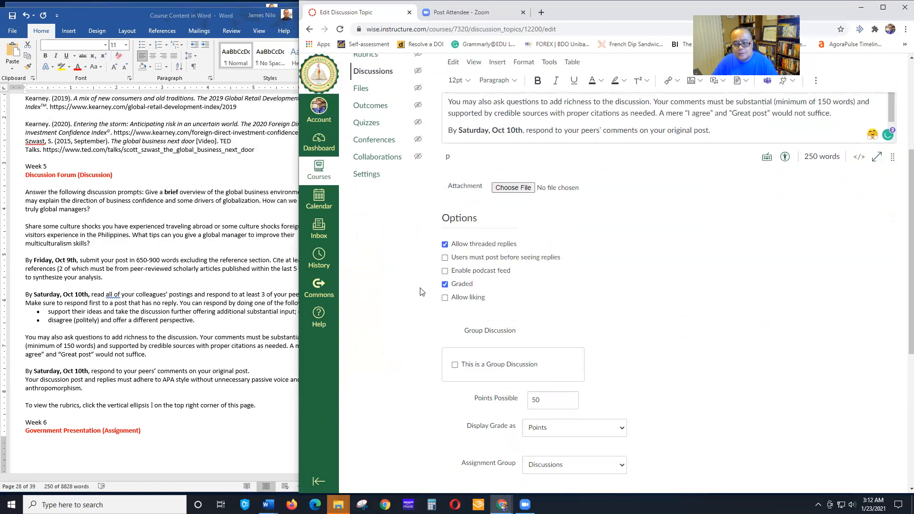
pyautogui.click(446, 259)
# Set the Module 2 Discussion's due date to Feb 6, 2021 at 11:59pm and save the discussion
pyautogui.scroll(-2, 447, 260)
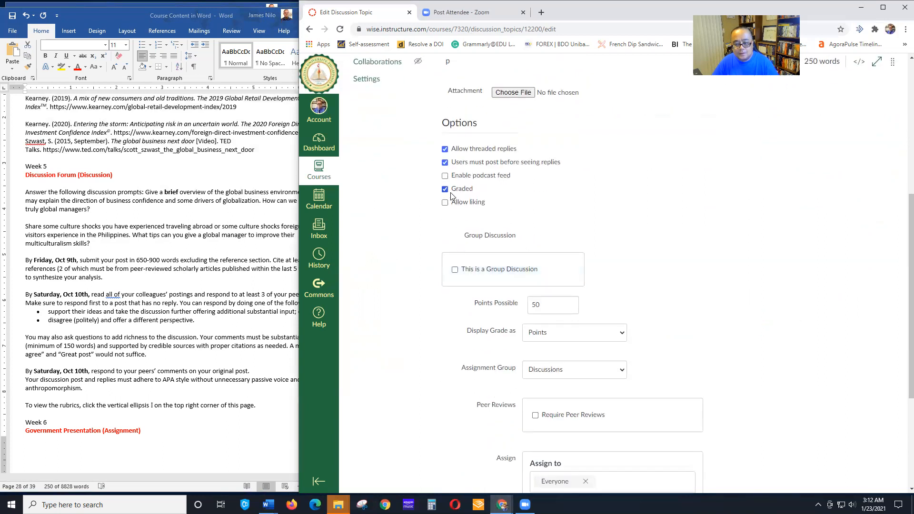
pyautogui.scroll(-2, 509, 275)
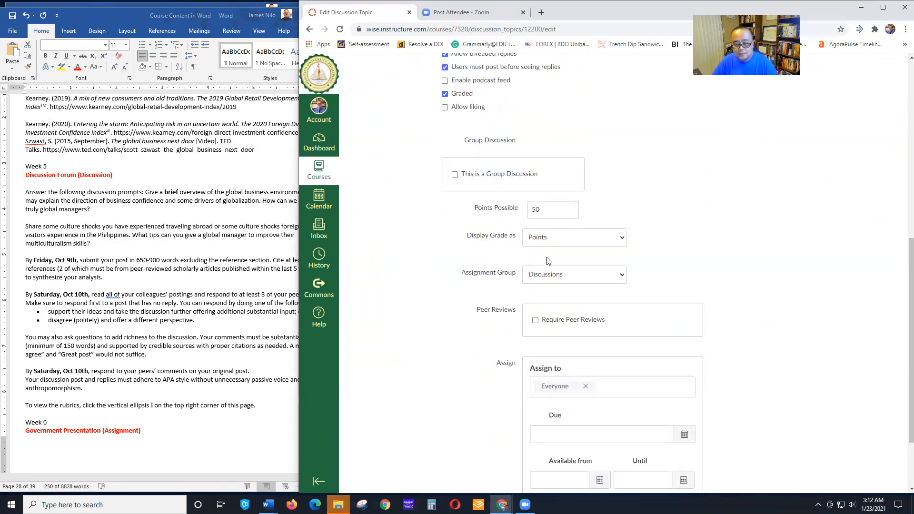
pyautogui.scroll(-2, 574, 311)
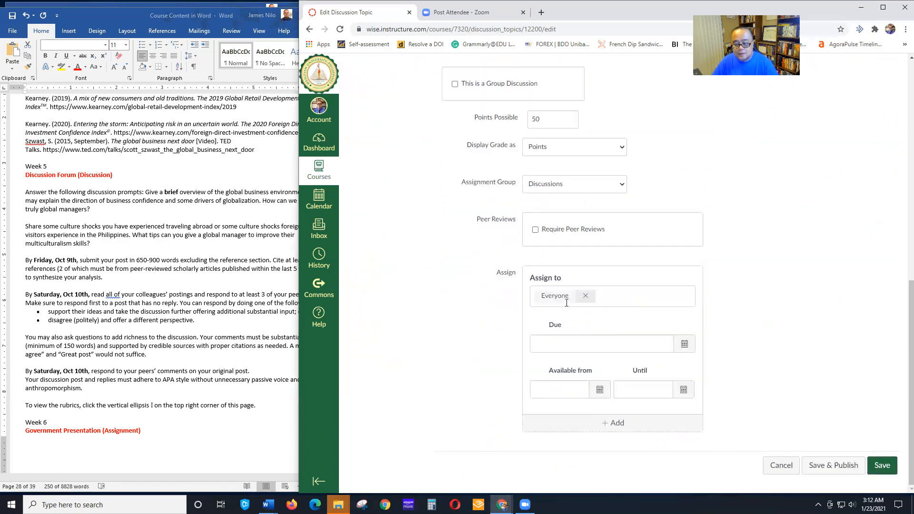
pyautogui.click(685, 344)
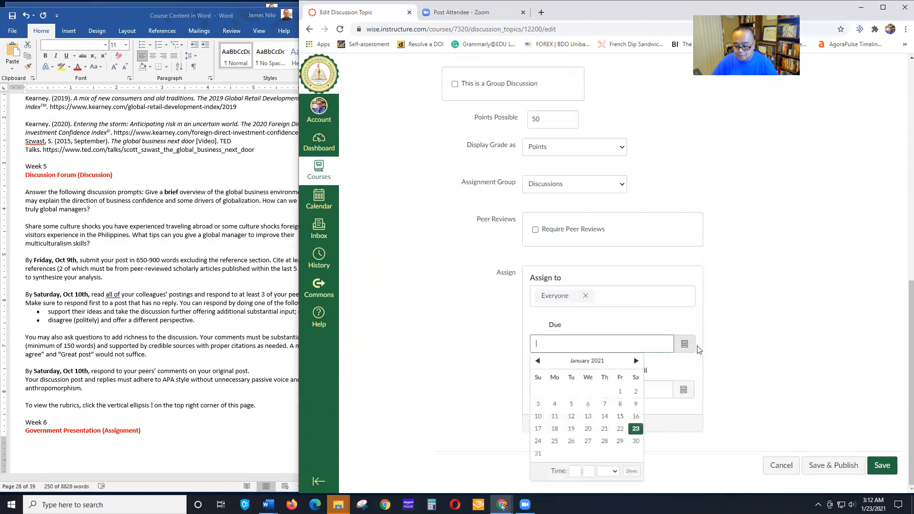
pyautogui.click(636, 361)
pyautogui.click(635, 391)
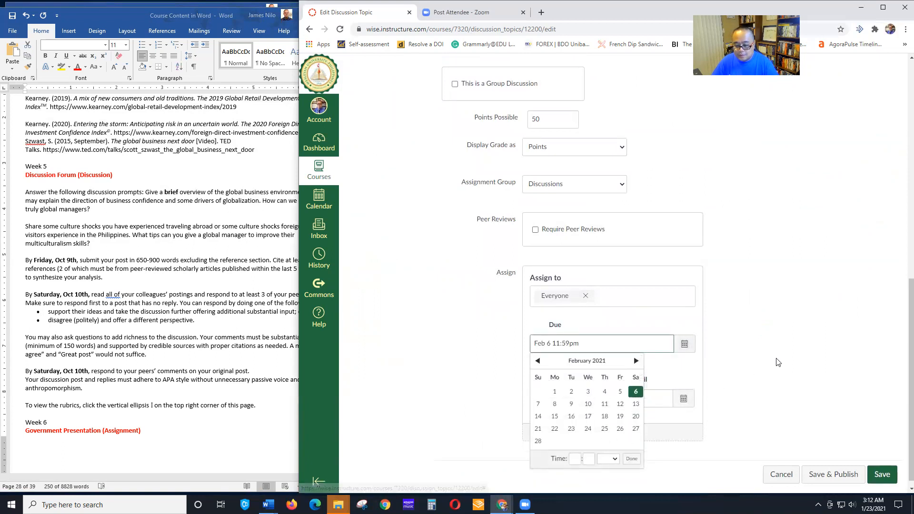
pyautogui.click(783, 377)
pyautogui.click(883, 475)
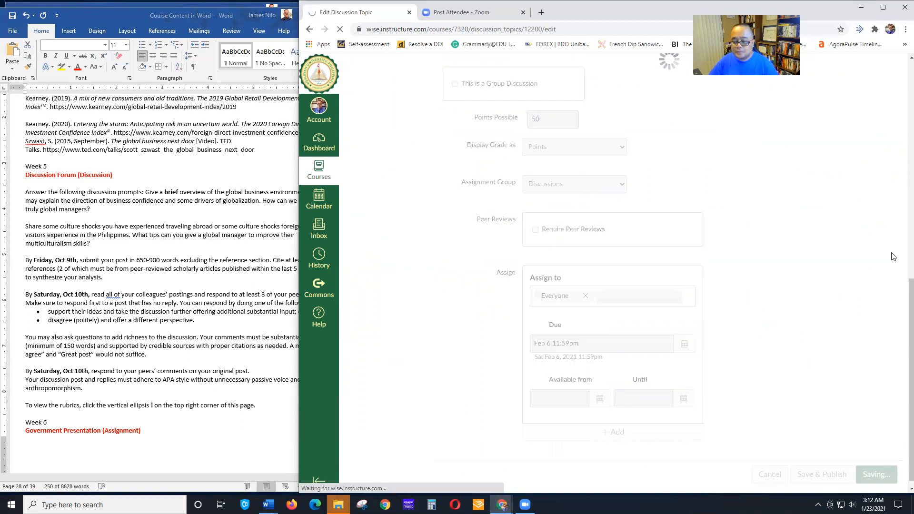
# Review the saved Module 2 Discussion page and the Week 6 Government Presentation assignment text in Word
pyautogui.scroll(-2, 823, 244)
pyautogui.scroll(-3, 823, 245)
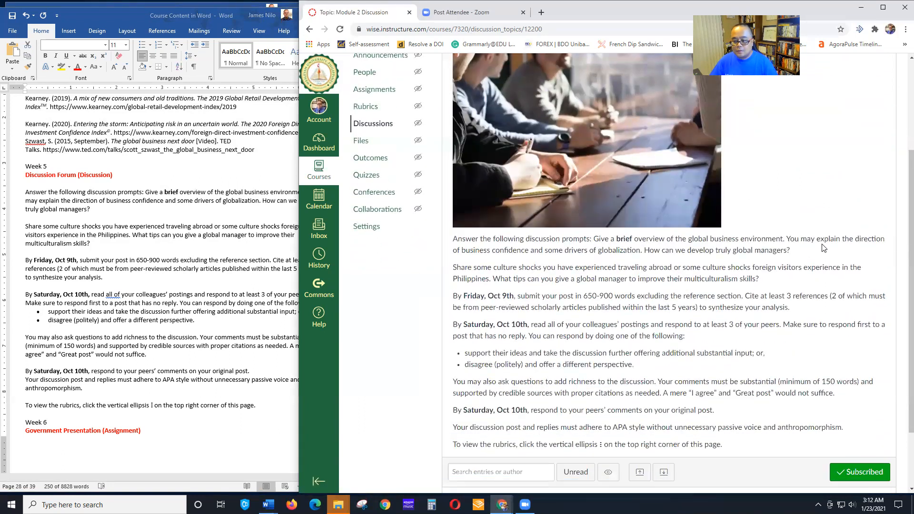
pyautogui.scroll(3, 823, 244)
pyautogui.scroll(-5, 163, 366)
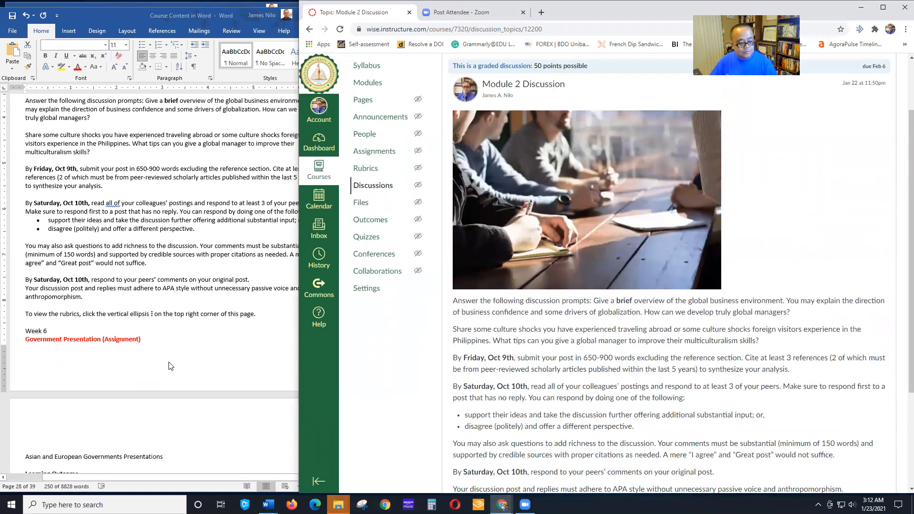
pyautogui.scroll(2, 800, 263)
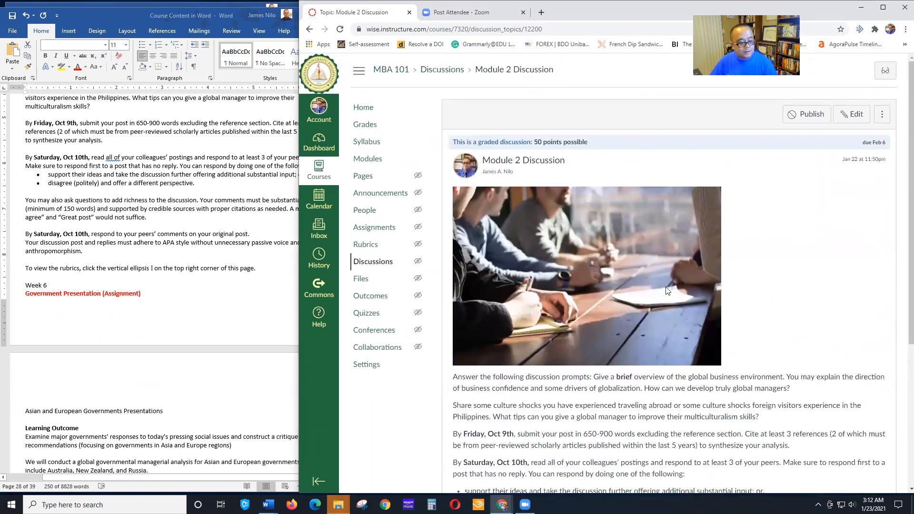
pyautogui.scroll(-1, 198, 320)
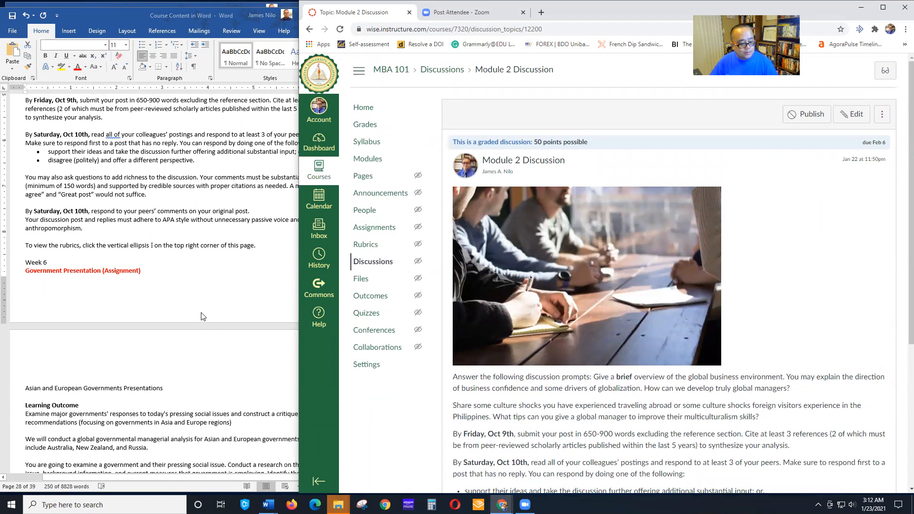
pyautogui.scroll(-1, 202, 313)
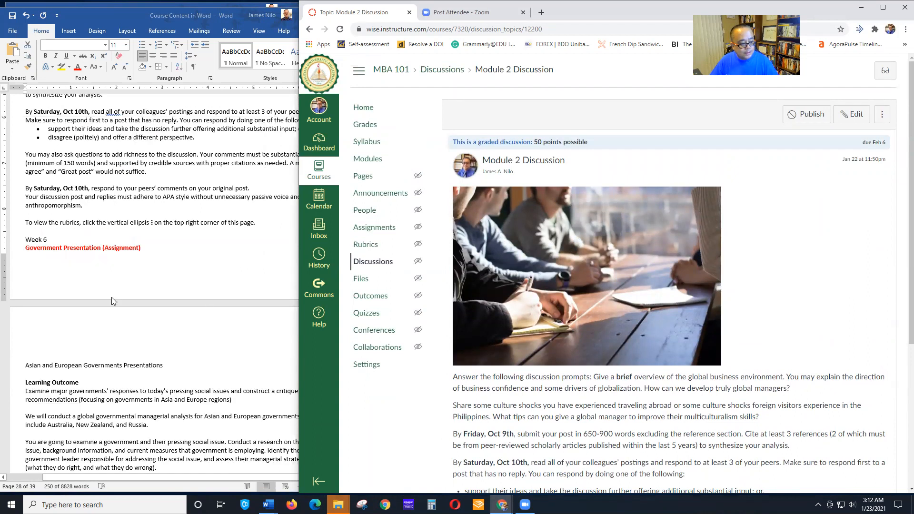
pyautogui.scroll(-4, 180, 361)
pyautogui.scroll(4, 187, 358)
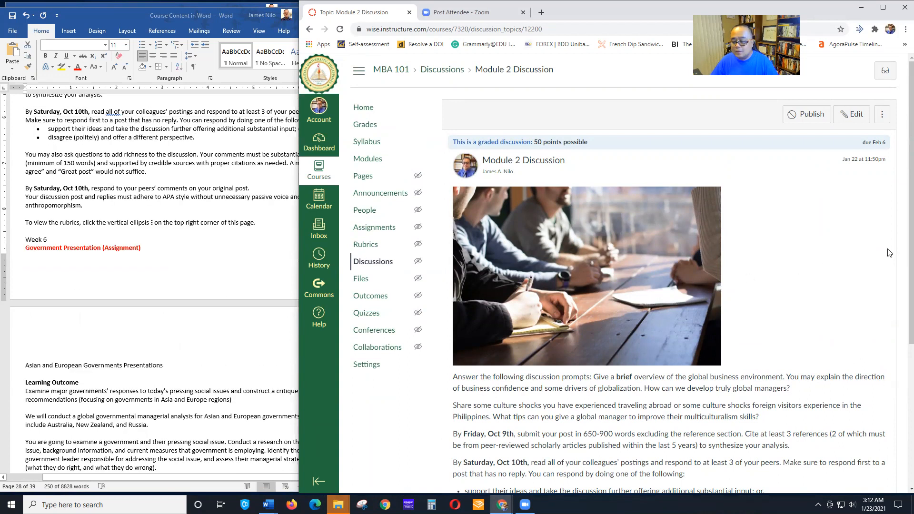
pyautogui.scroll(-2, 876, 266)
pyautogui.scroll(2, 876, 265)
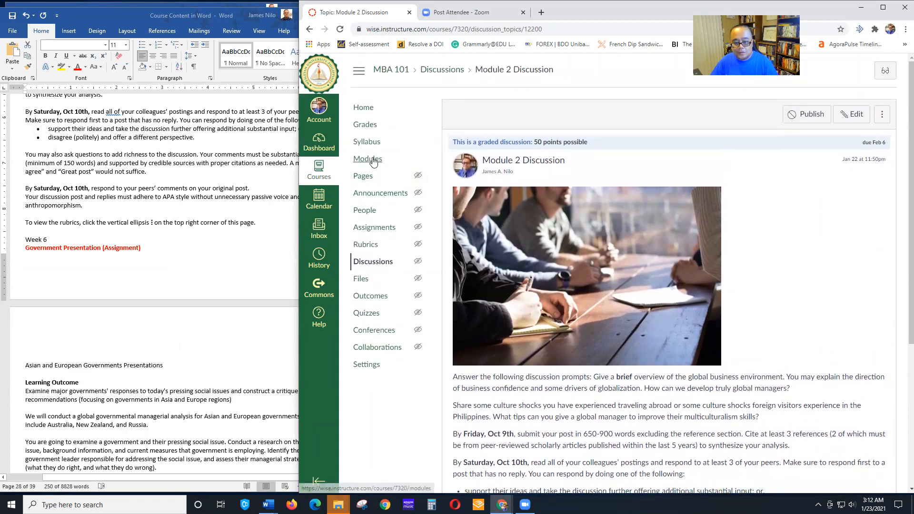
# Add the existing Module 2 Presentation assignment to Module 2: Global Manager's Role in Globalization, with Indent 1 Level
pyautogui.click(374, 160)
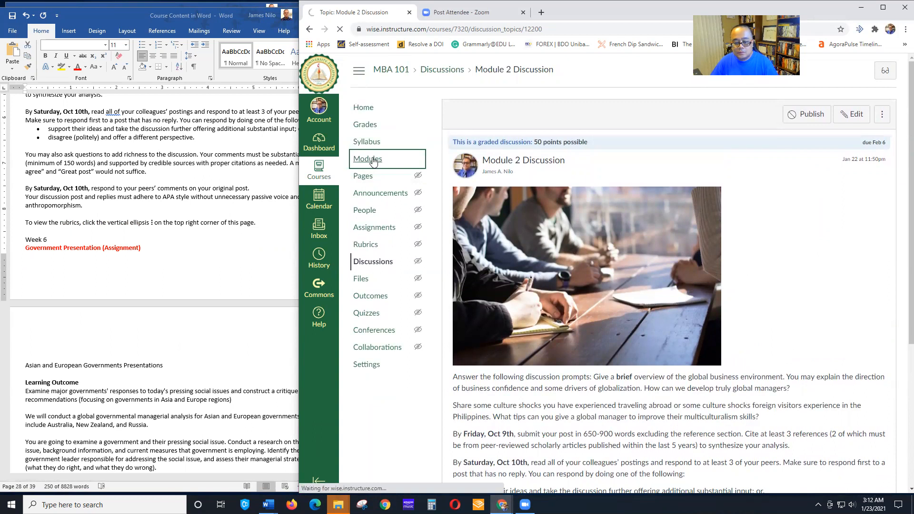
pyautogui.scroll(-2, 677, 309)
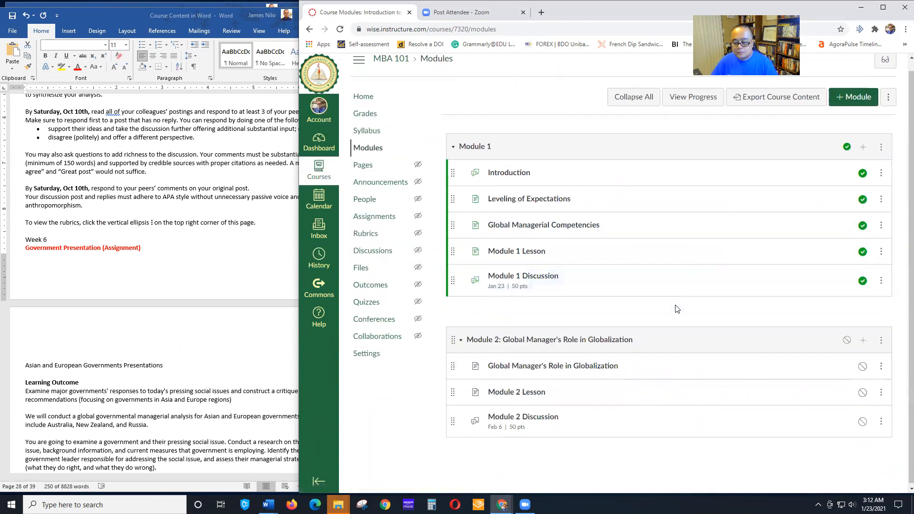
pyautogui.click(863, 339)
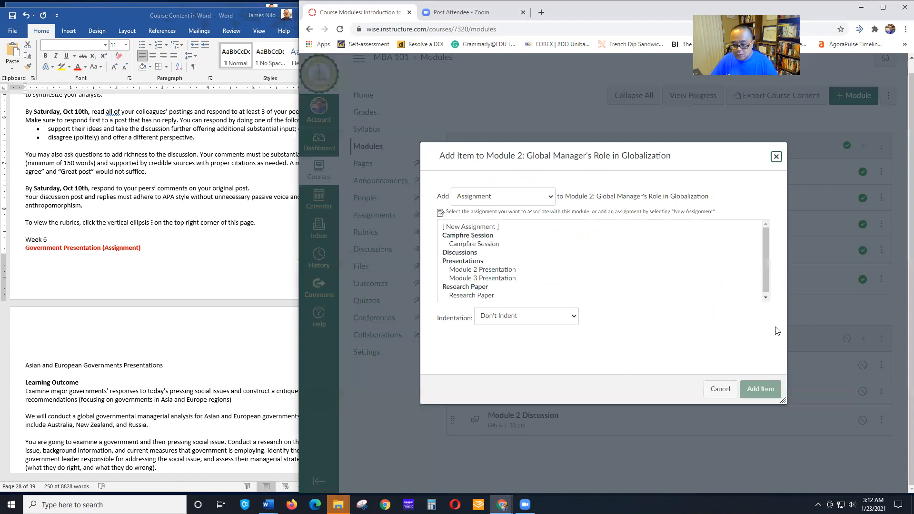
pyautogui.click(534, 200)
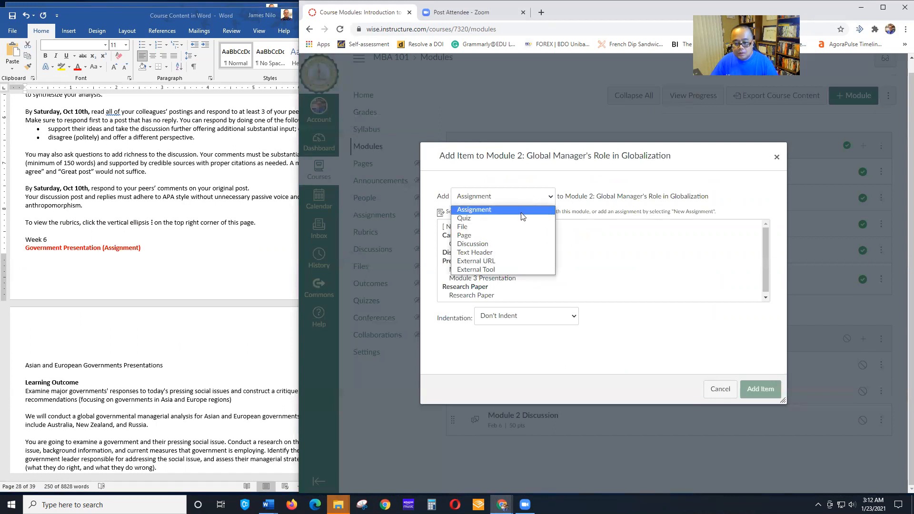
pyautogui.click(518, 210)
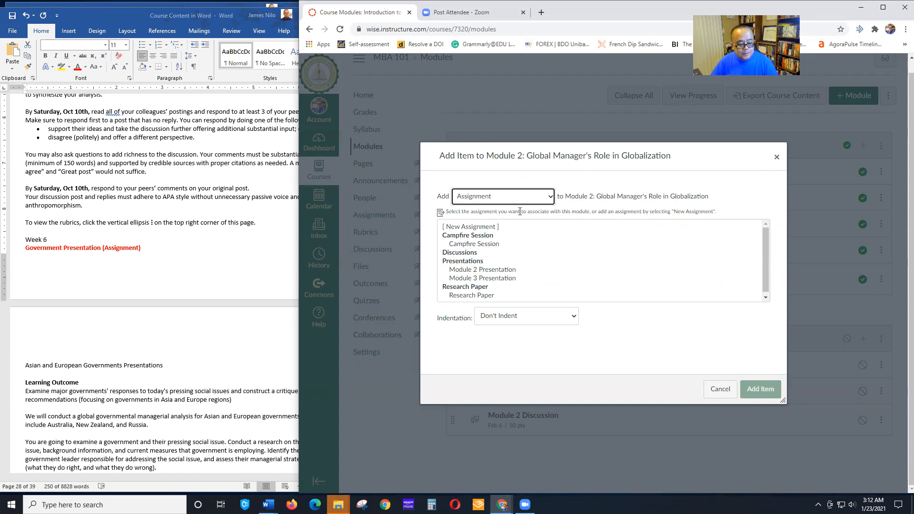
pyautogui.scroll(-1, 512, 263)
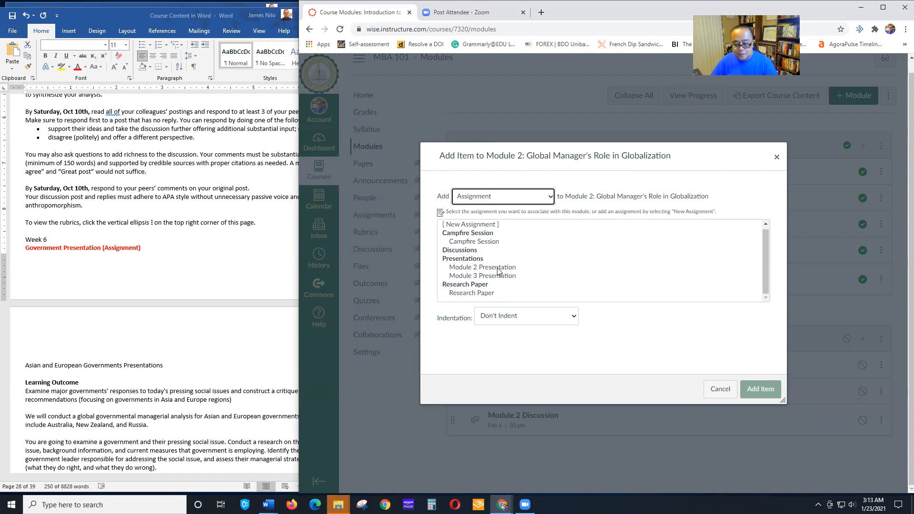
pyautogui.click(498, 269)
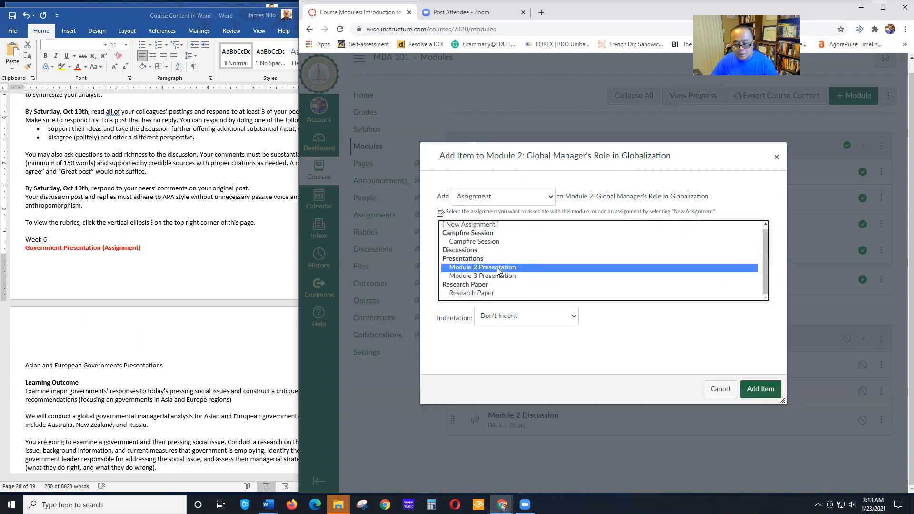
pyautogui.click(556, 318)
pyautogui.click(533, 337)
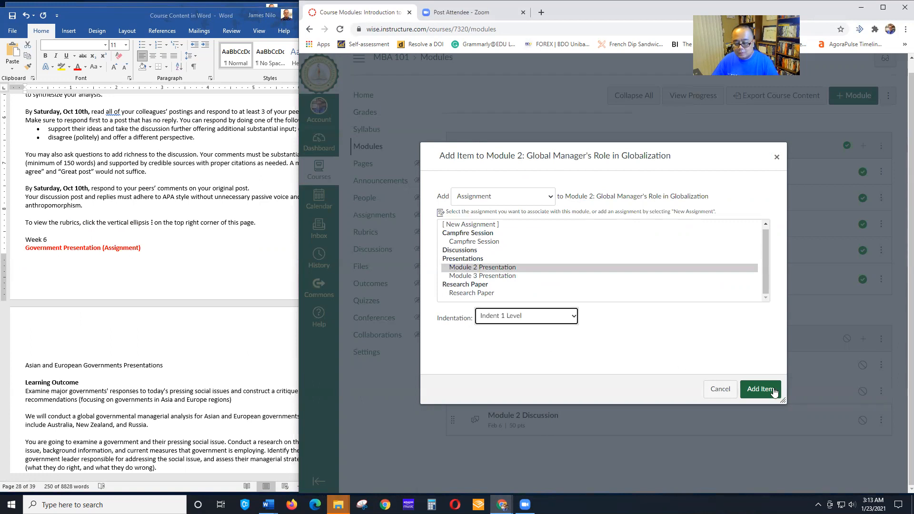
pyautogui.click(760, 389)
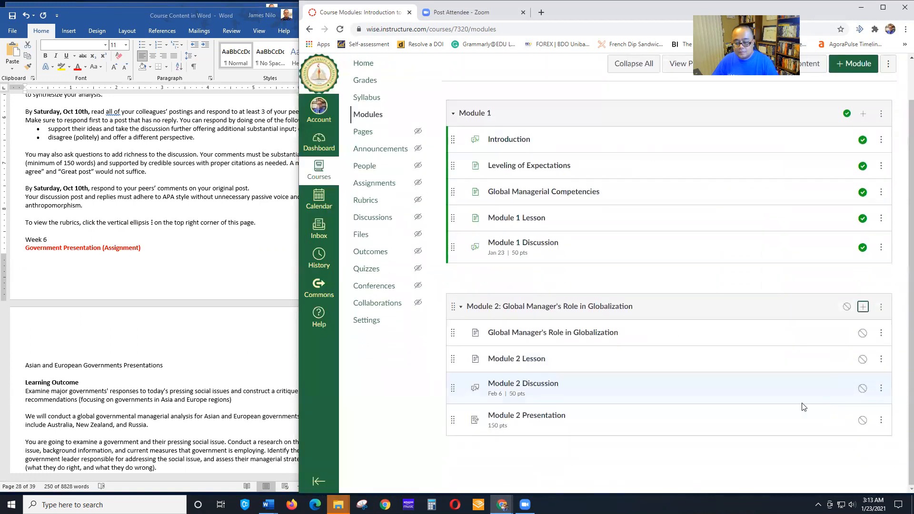
# Open the Module 2 Presentation assignment for editing and locate the Week 6 Government Presentation content in Word
pyautogui.click(544, 417)
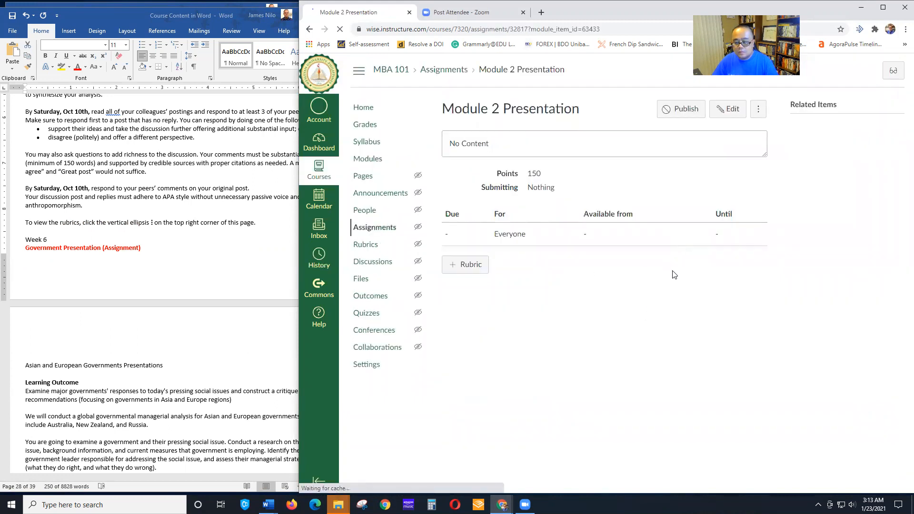
pyautogui.click(730, 109)
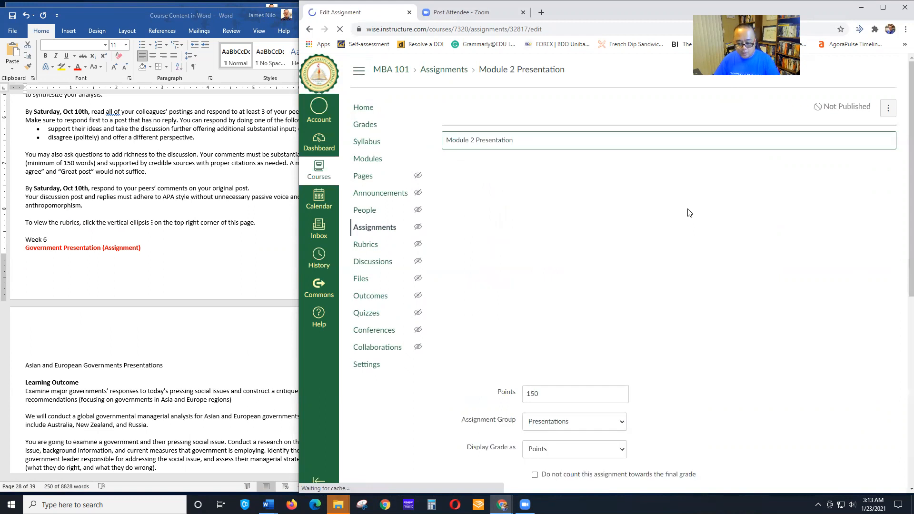
pyautogui.scroll(-2, 145, 288)
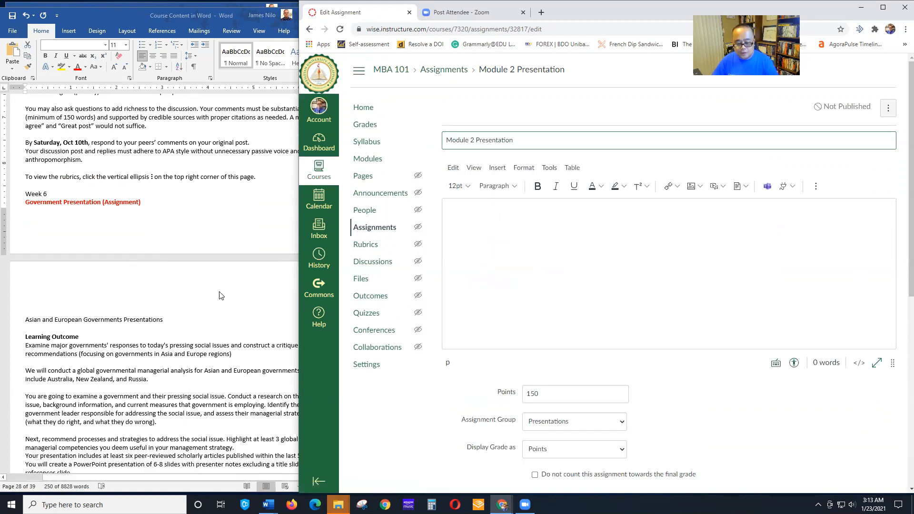
pyautogui.click(229, 312)
pyautogui.click(173, 338)
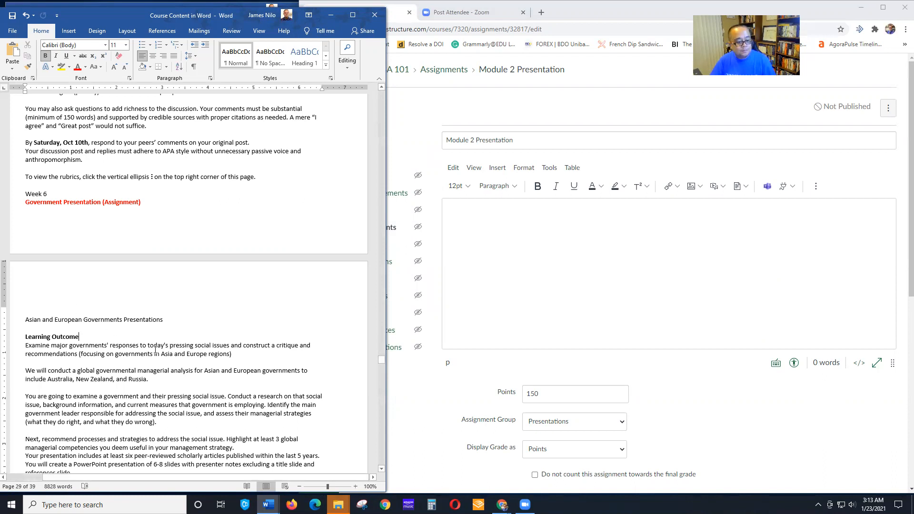
pyautogui.scroll(-2, 155, 350)
pyautogui.click(101, 156)
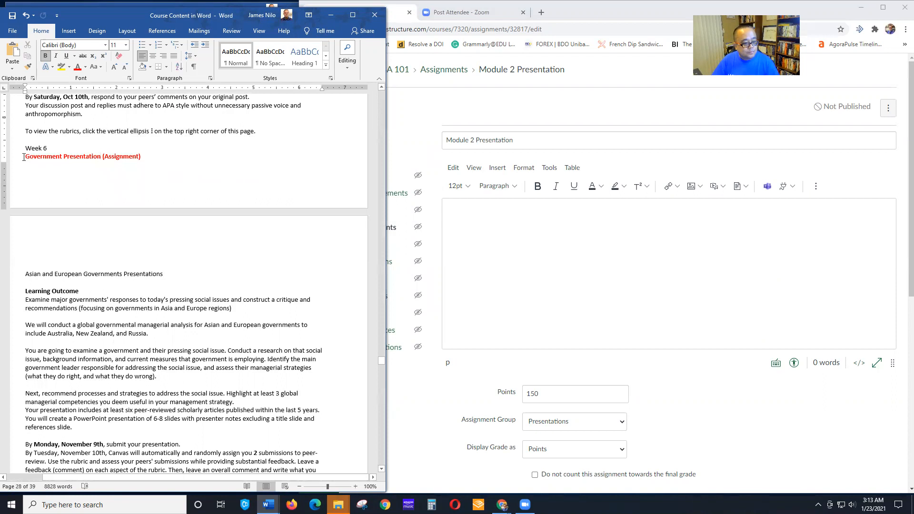
# Copy the Asian and European Governments Presentations text, up to the presenter notes paragraph, from the Word document into the assignment description
pyautogui.click(480, 266)
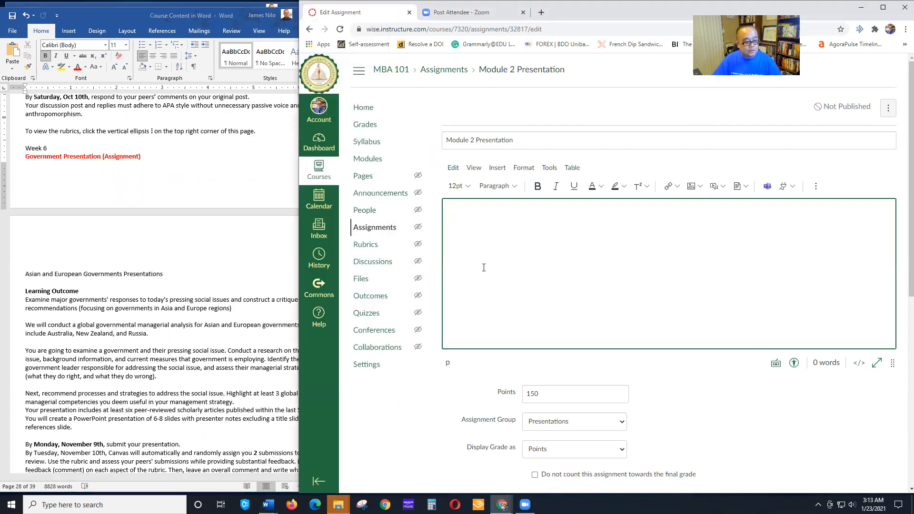
pyautogui.hotkey('alt', 'Tab')
pyautogui.moveTo(24, 274); pyautogui.dragTo(177, 407)
pyautogui.hotkey('ctrl', 'c')
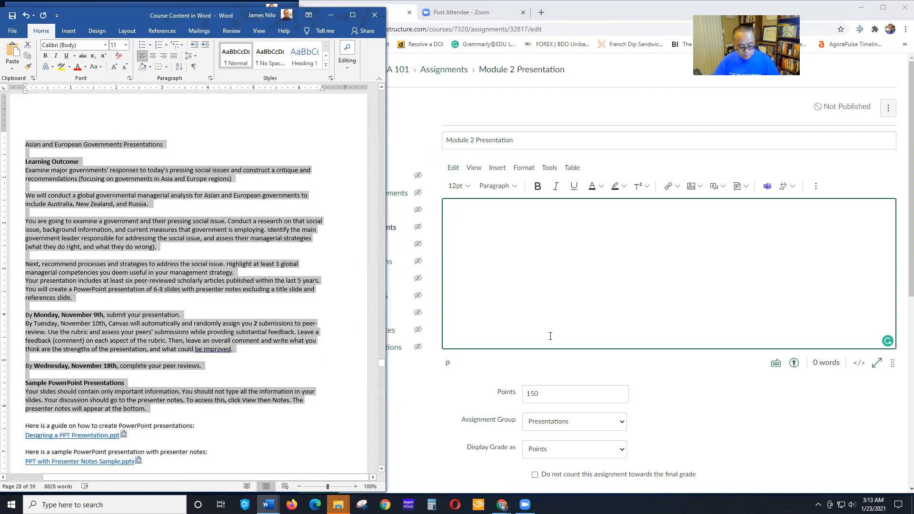
pyautogui.click(547, 256)
pyautogui.hotkey('ctrl', 'v')
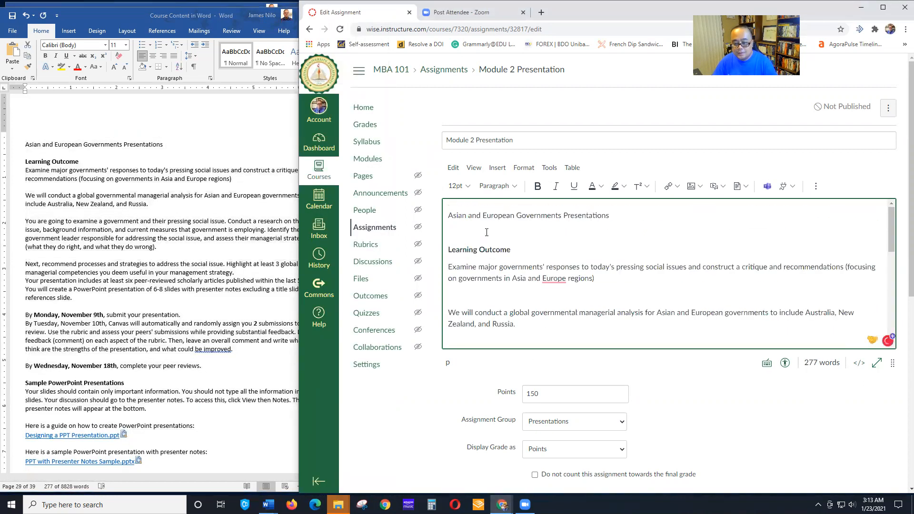
# Format the title line "Asian and European Governments Presentations" as a heading and remove the blank line beneath it
pyautogui.moveTo(621, 215); pyautogui.dragTo(446, 217)
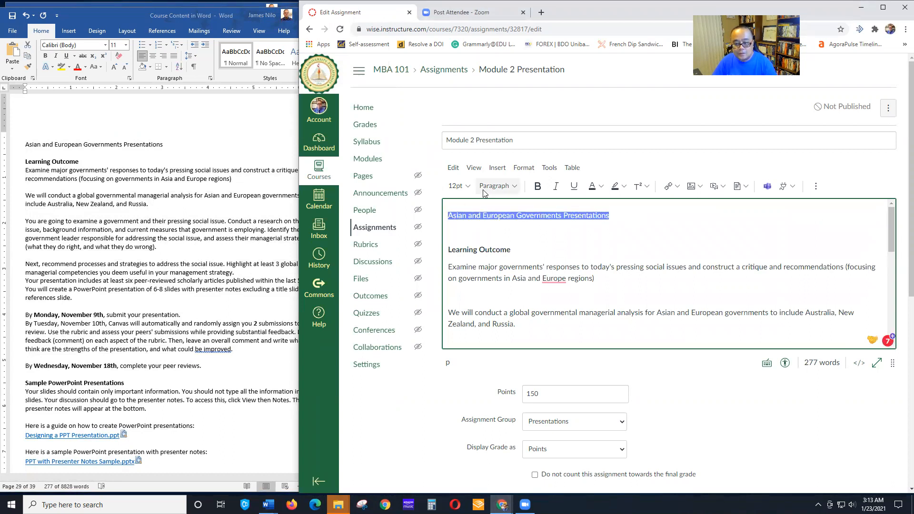
pyautogui.click(497, 187)
pyautogui.click(497, 205)
pyautogui.click(468, 237)
pyautogui.press('BackSpace')
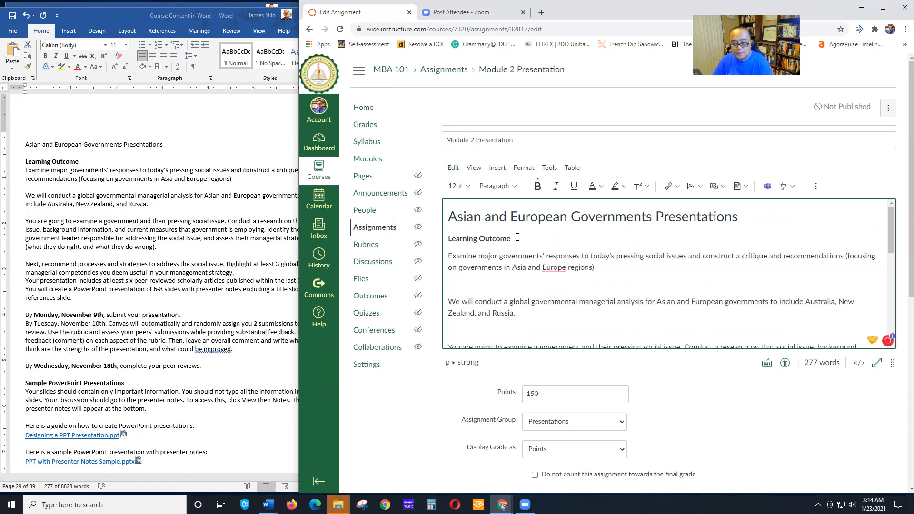
# Color the "Learning Outcome" subheading red and delete the blank line after its paragraph
pyautogui.moveTo(513, 239); pyautogui.dragTo(449, 240)
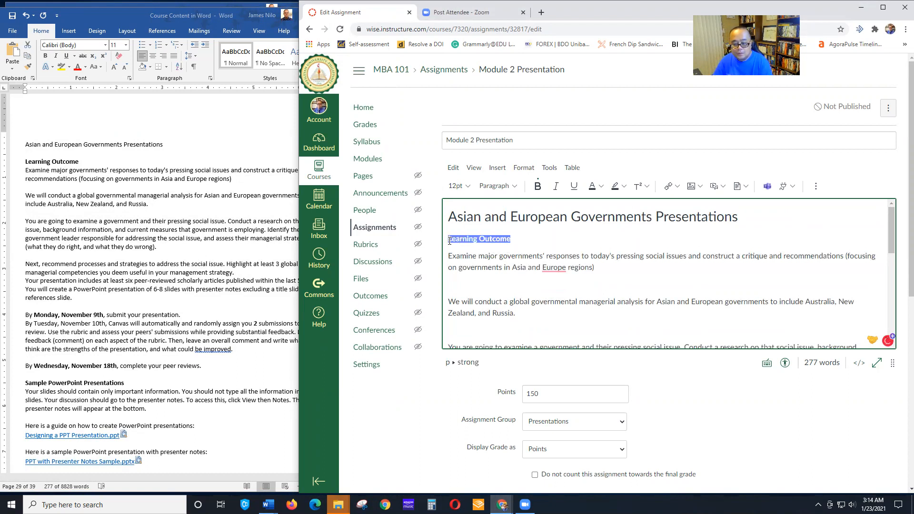
pyautogui.click(600, 186)
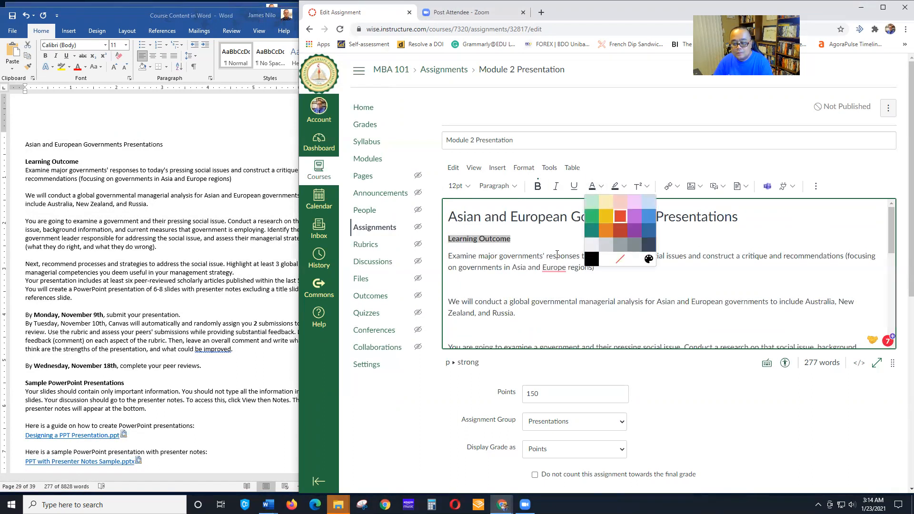
pyautogui.click(542, 266)
pyautogui.press('Delete')
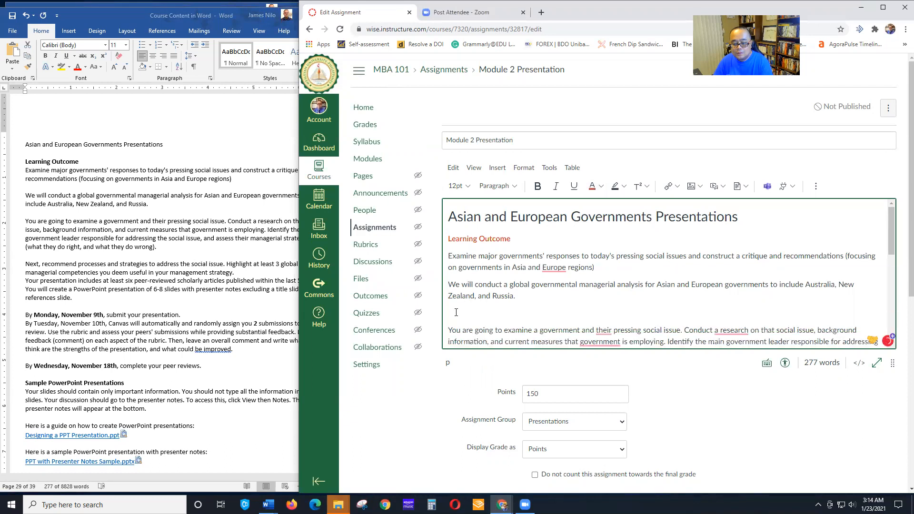
# Delete the blank lines between the remaining instruction paragraphs, down to the Wednesday, November 18th peer review deadline
pyautogui.press('Delete')
pyautogui.scroll(-3, 476, 302)
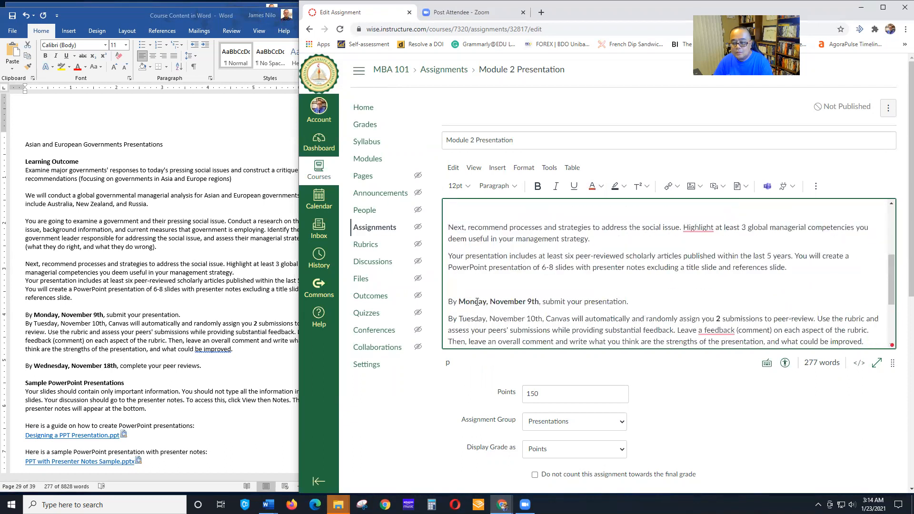
pyautogui.scroll(1, 468, 240)
pyautogui.click(465, 254)
pyautogui.press('Delete')
pyautogui.scroll(-1, 468, 271)
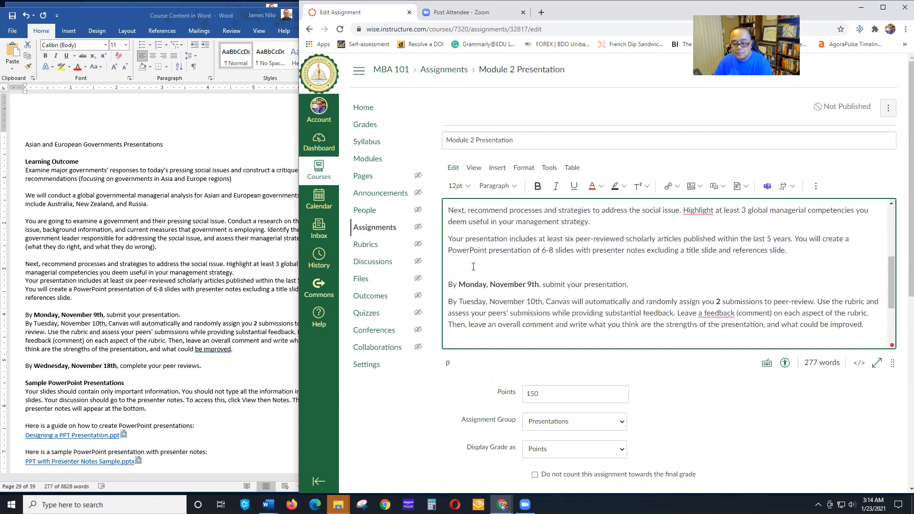
pyautogui.click(474, 269)
pyautogui.press('Delete')
pyautogui.press('Delete')
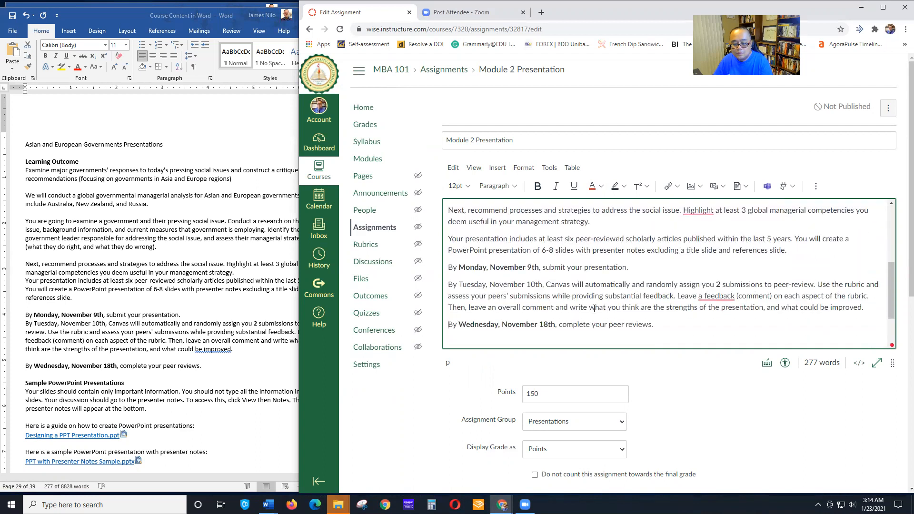
# Accept Grammarly's corrections in the "You are going to examine" paragraph: "its", "research" without the article, and "the government"
pyautogui.scroll(10, 524, 285)
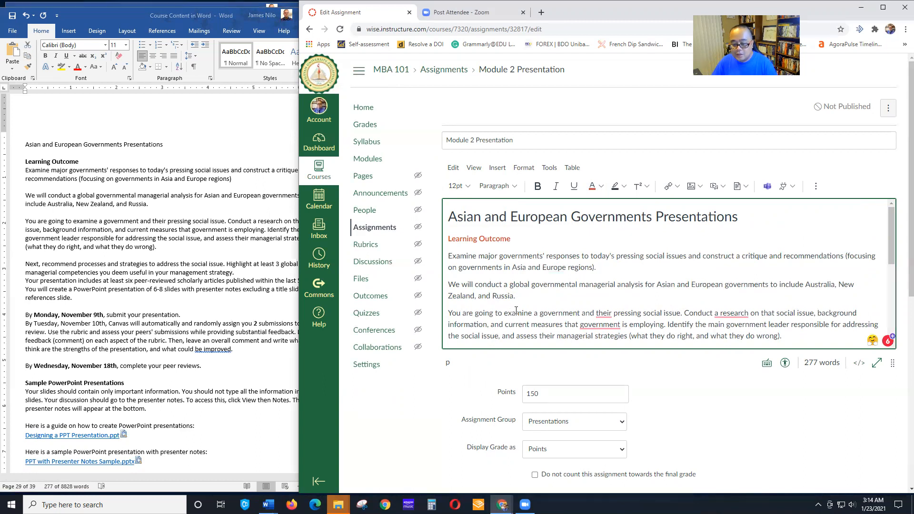
pyautogui.scroll(-1, 527, 299)
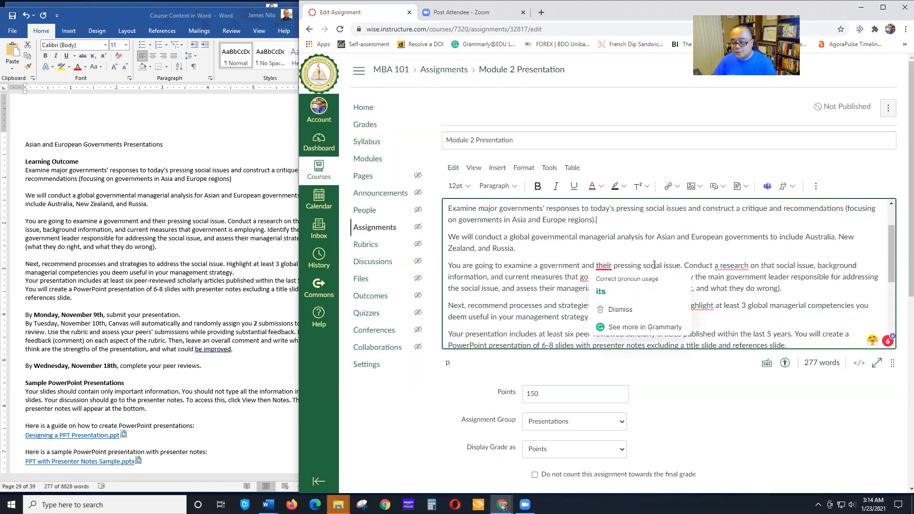
pyautogui.moveTo(600, 266)
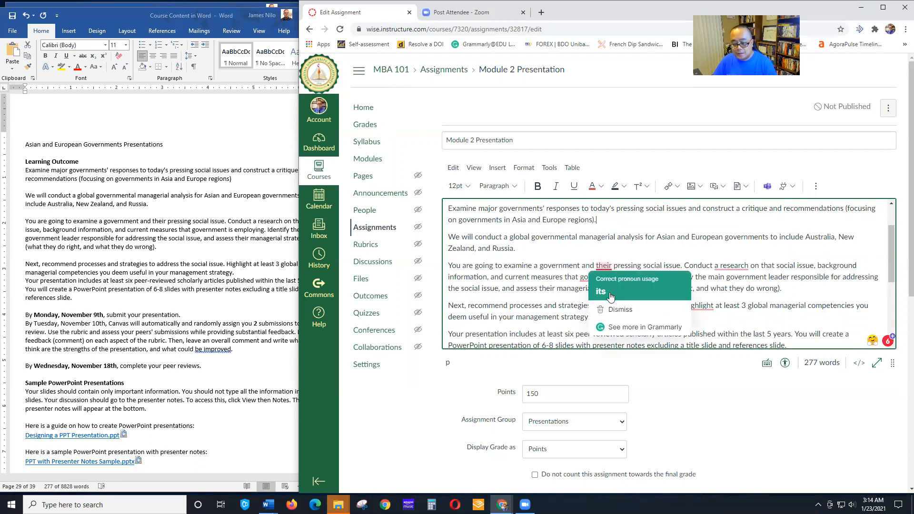
pyautogui.click(609, 294)
pyautogui.moveTo(718, 270)
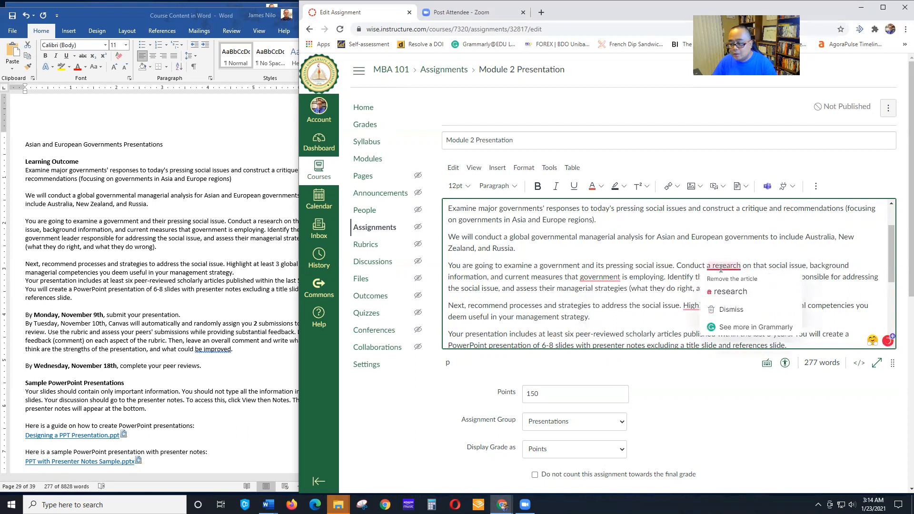
pyautogui.click(720, 292)
pyautogui.moveTo(669, 302)
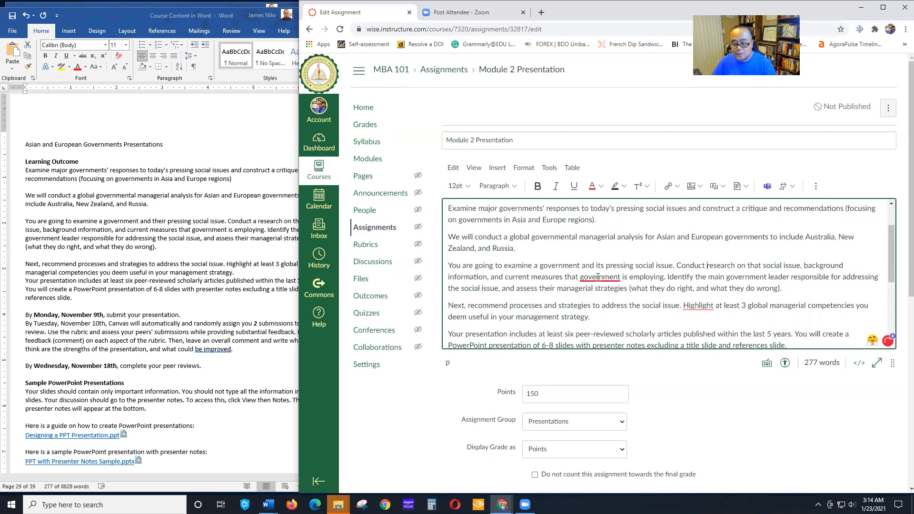
pyautogui.moveTo(598, 278)
pyautogui.click(600, 299)
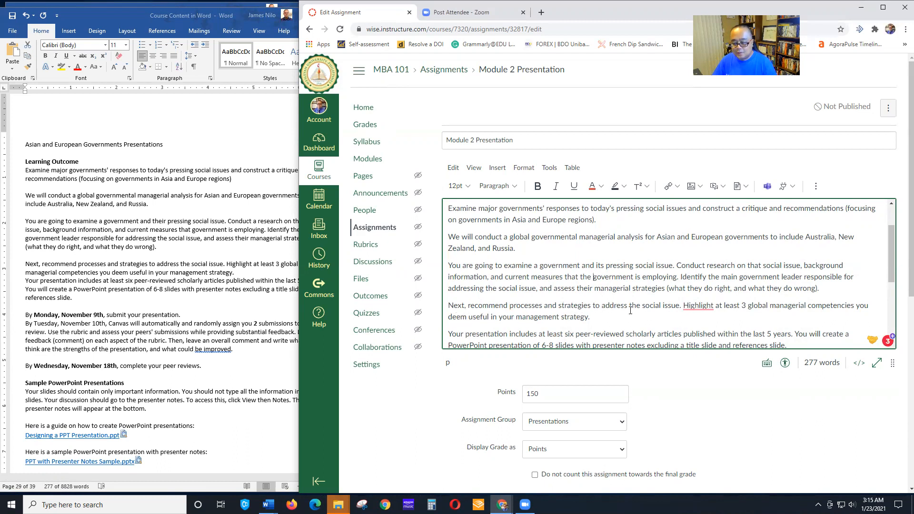
pyautogui.moveTo(698, 307)
pyautogui.scroll(-2, 524, 304)
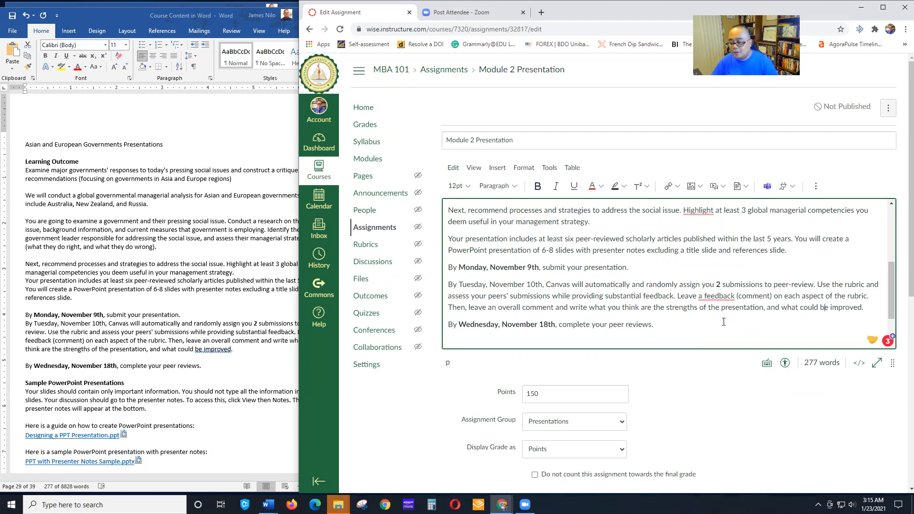
pyautogui.scroll(-2, 733, 317)
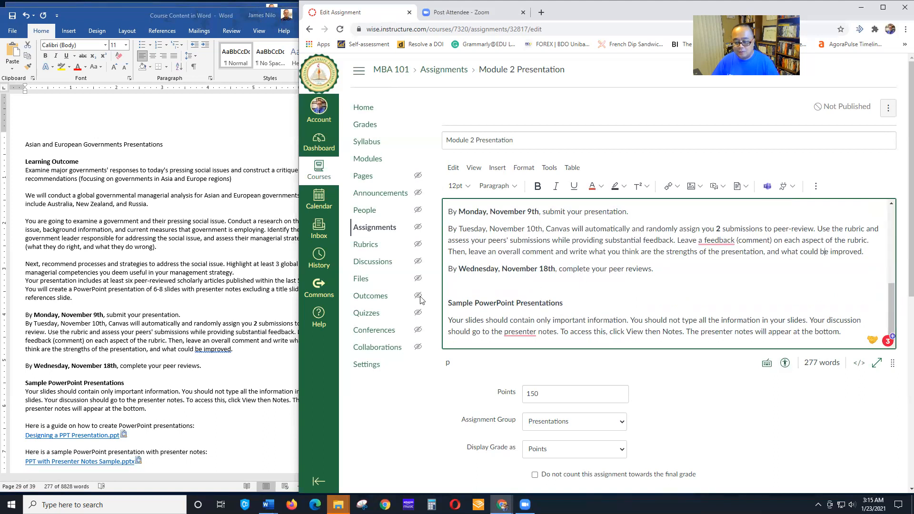
pyautogui.scroll(-1, 488, 300)
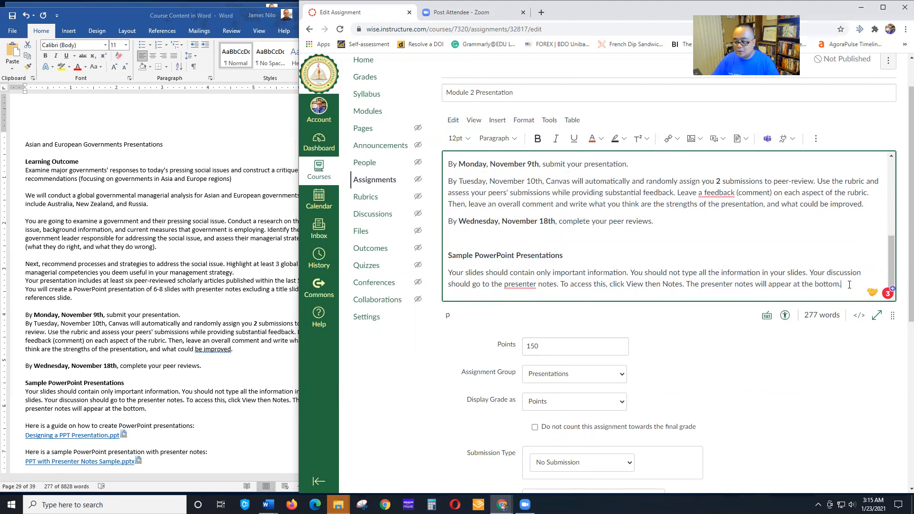
pyautogui.press('Return')
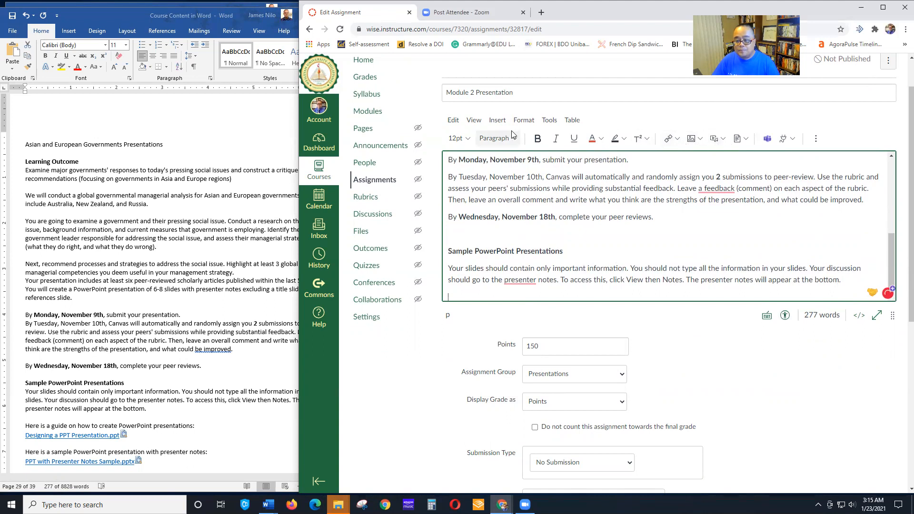
pyautogui.click(497, 120)
pyautogui.moveTo(550, 186)
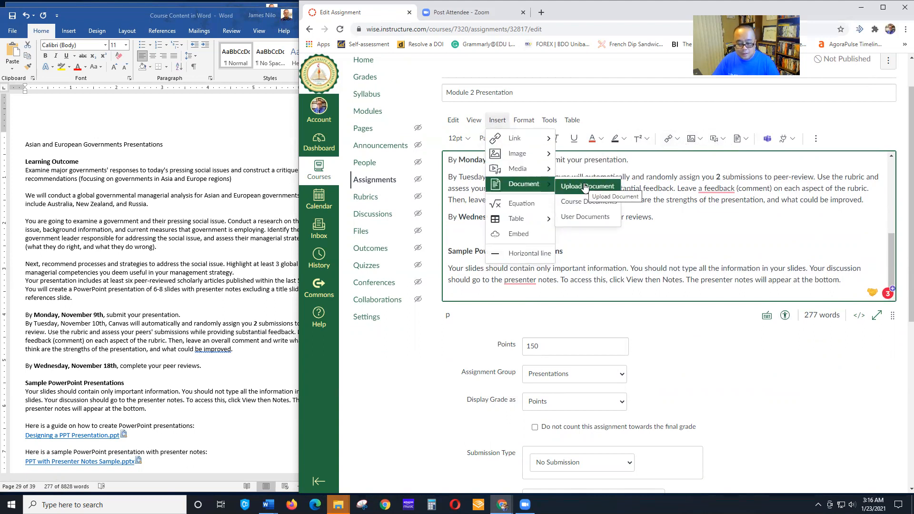
pyautogui.click(470, 290)
pyautogui.scroll(-1, 471, 288)
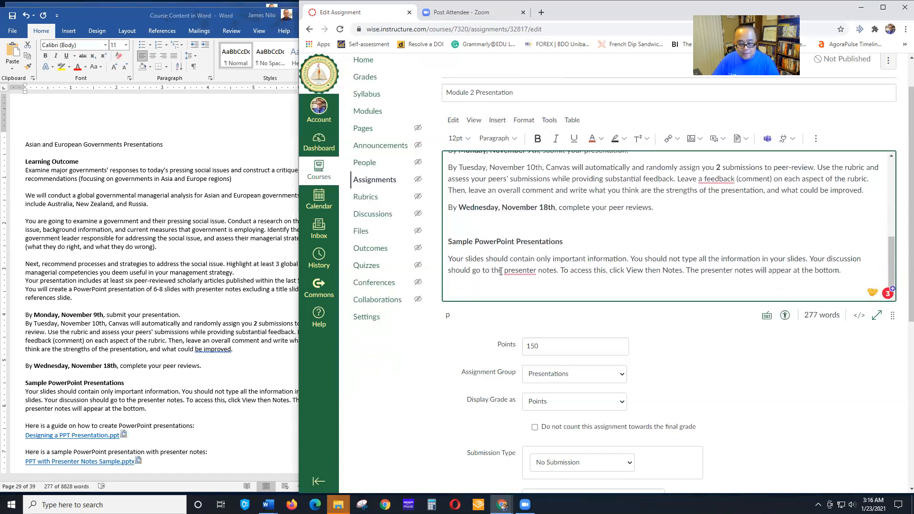
pyautogui.scroll(-4, 139, 378)
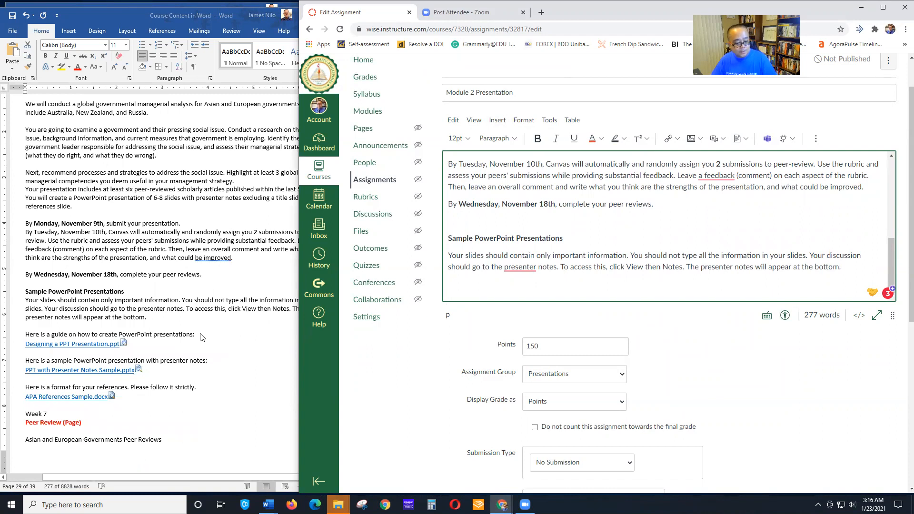
pyautogui.click(196, 352)
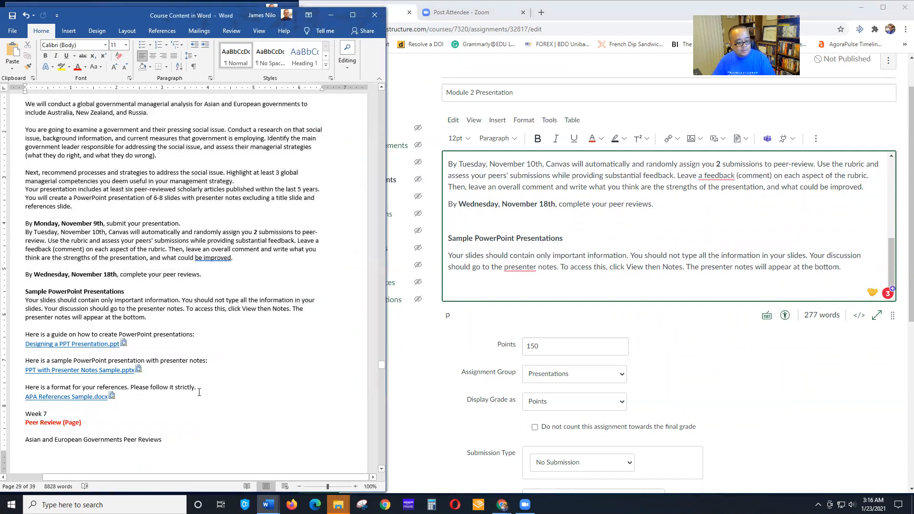
pyautogui.scroll(-1, 135, 383)
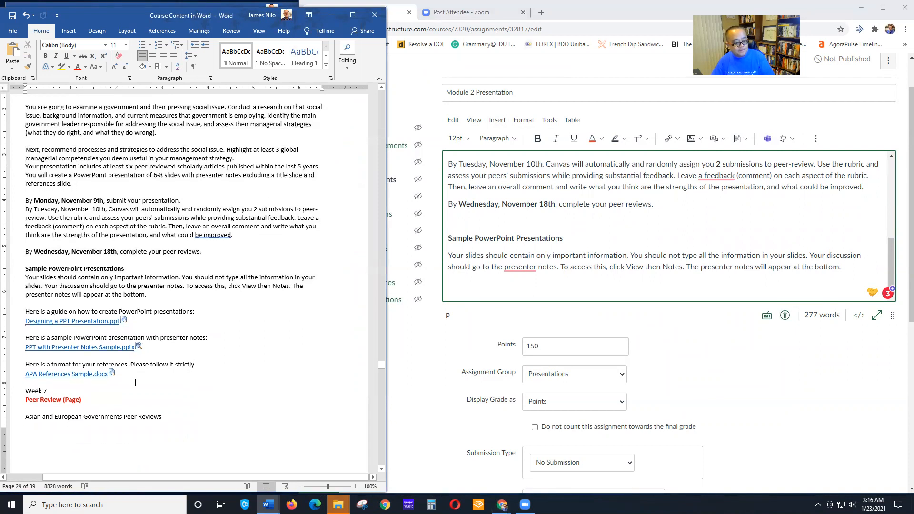
pyautogui.click(543, 288)
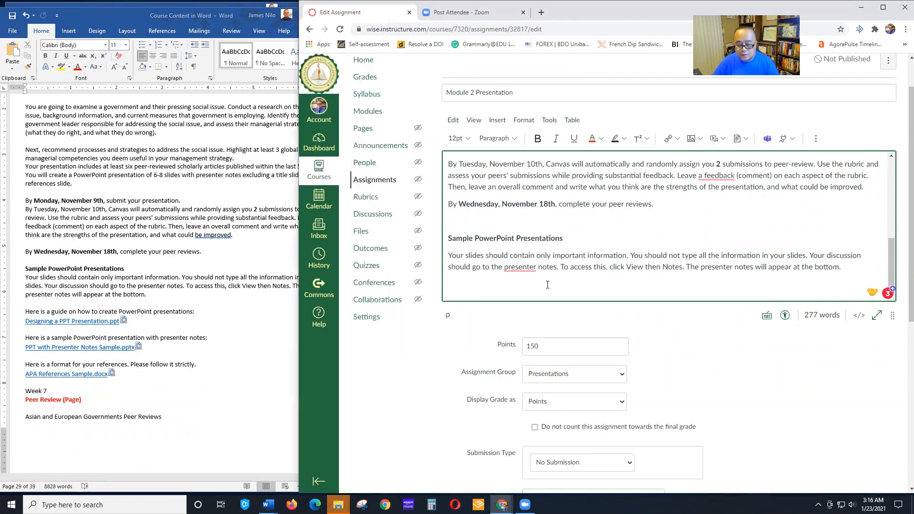
pyautogui.press('BackSpace')
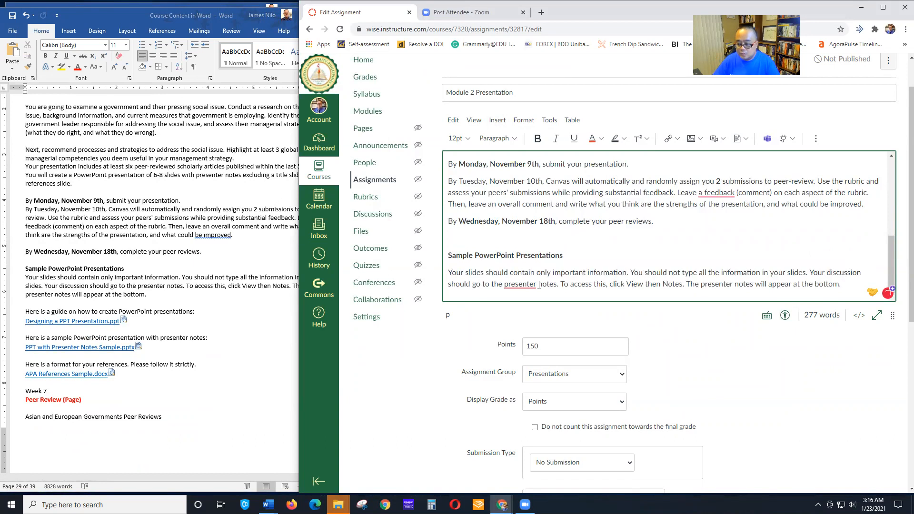
# Set the assignment's submission type to Online and allow File Uploads as the entry option
pyautogui.scroll(-3, 539, 285)
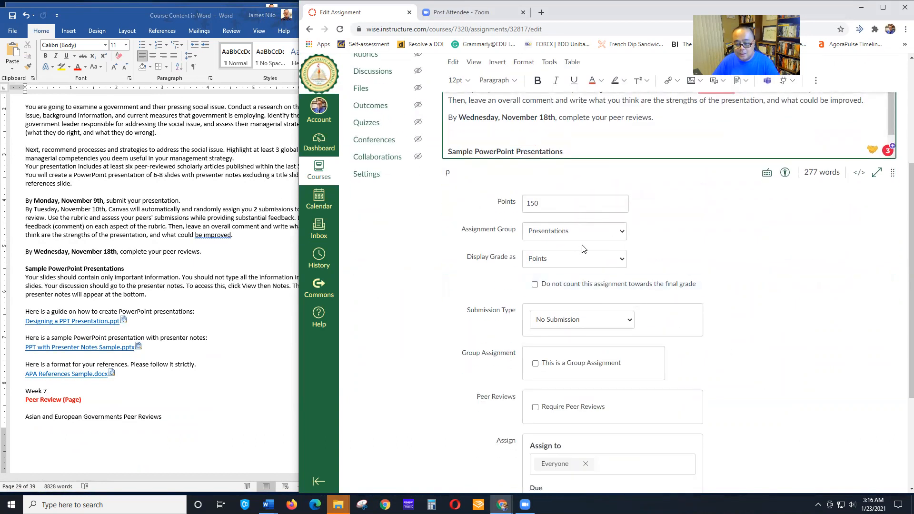
pyautogui.scroll(-2, 493, 324)
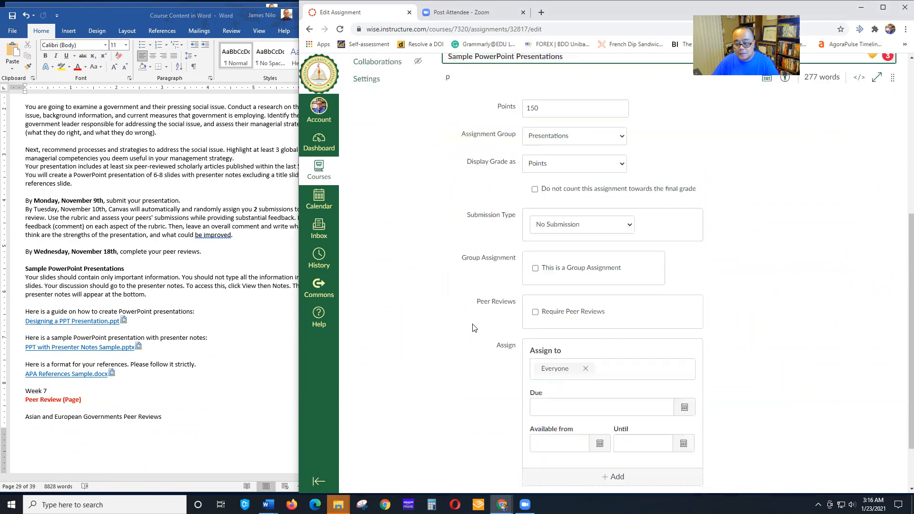
pyautogui.click(611, 228)
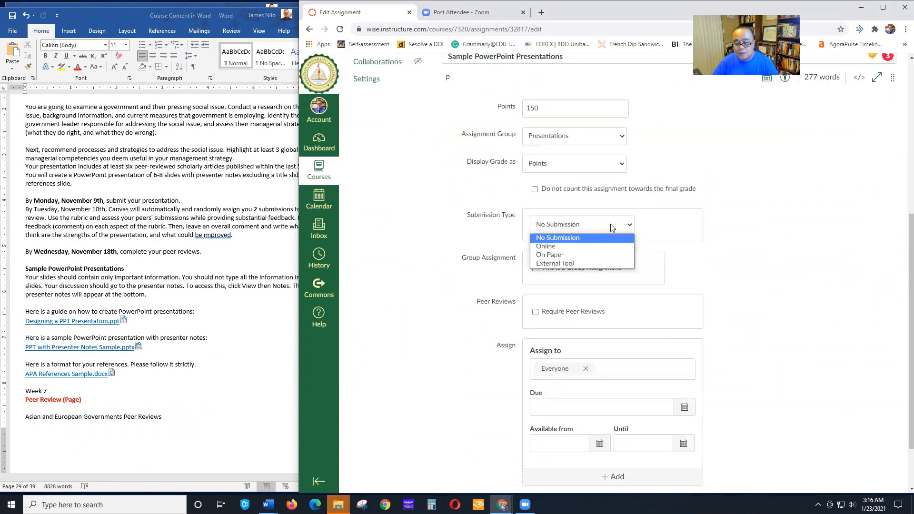
pyautogui.click(570, 246)
pyautogui.click(744, 246)
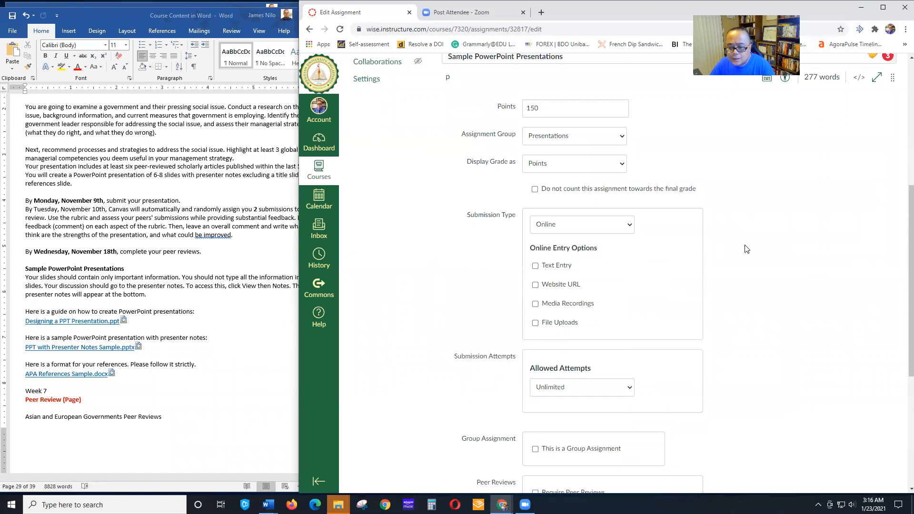
pyautogui.click(535, 324)
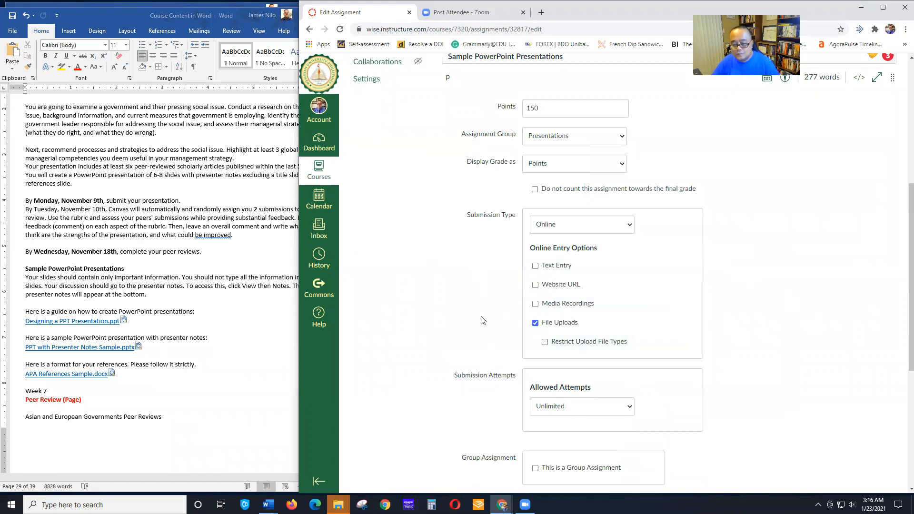
# Set the assignment's allowed submission attempts to Limited
pyautogui.scroll(-2, 481, 320)
pyautogui.click(586, 315)
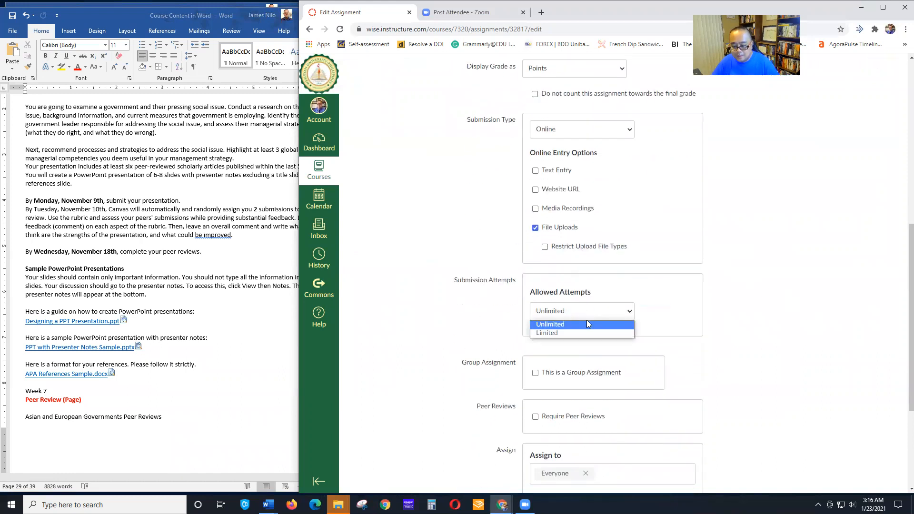
pyautogui.click(579, 333)
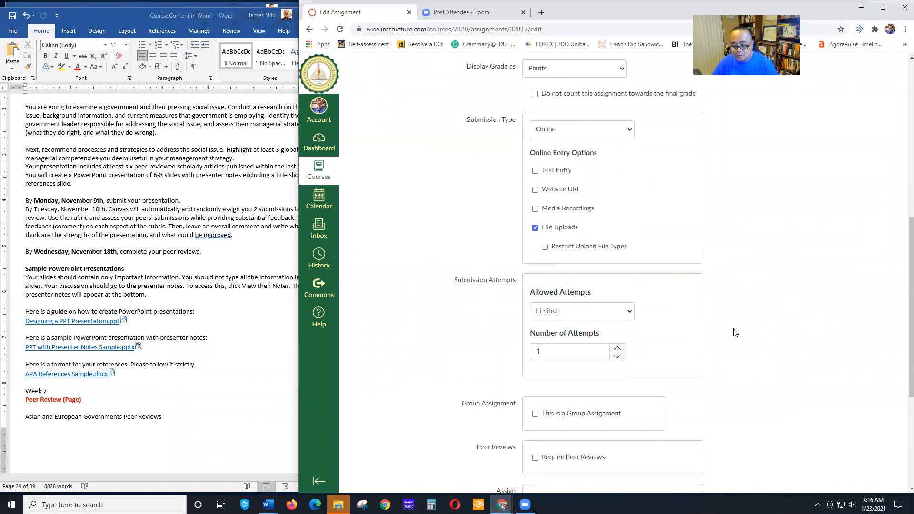
# Require peer reviews on the assignment, assigned automatically with 2 reviews per user
pyautogui.scroll(-4, 735, 333)
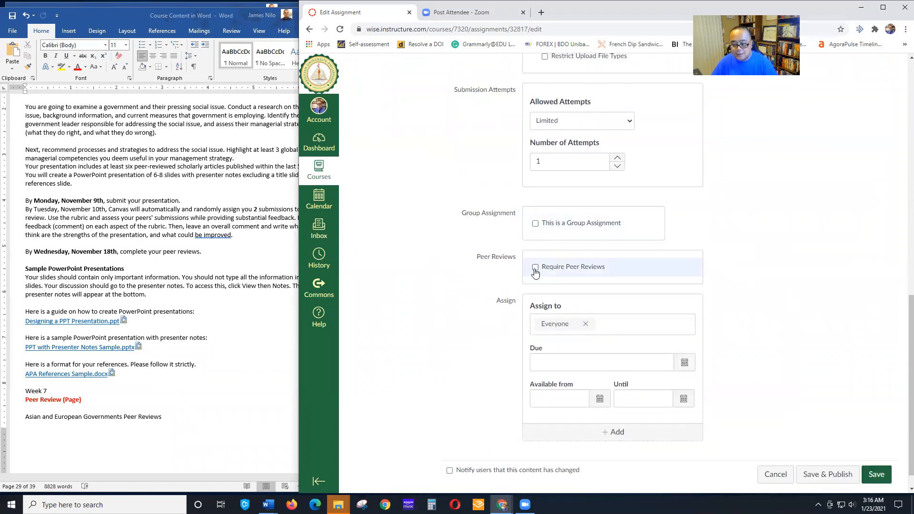
pyautogui.click(534, 268)
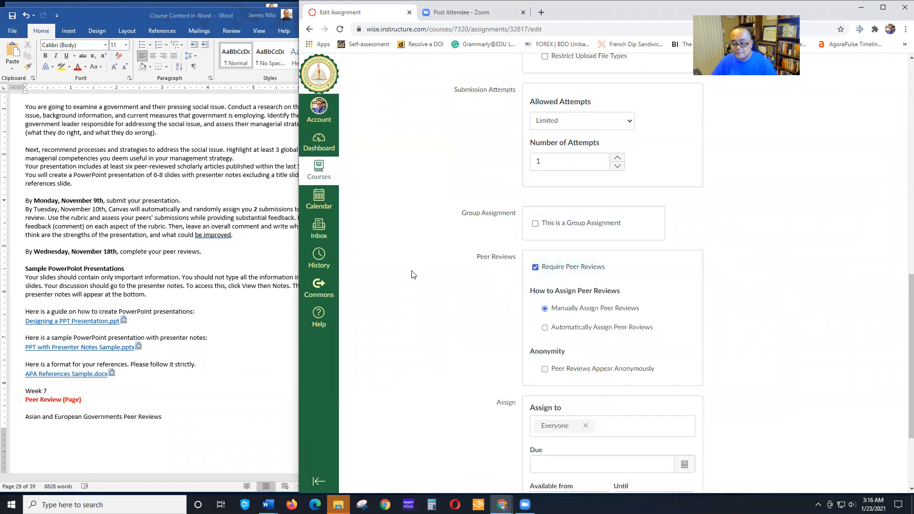
pyautogui.click(555, 328)
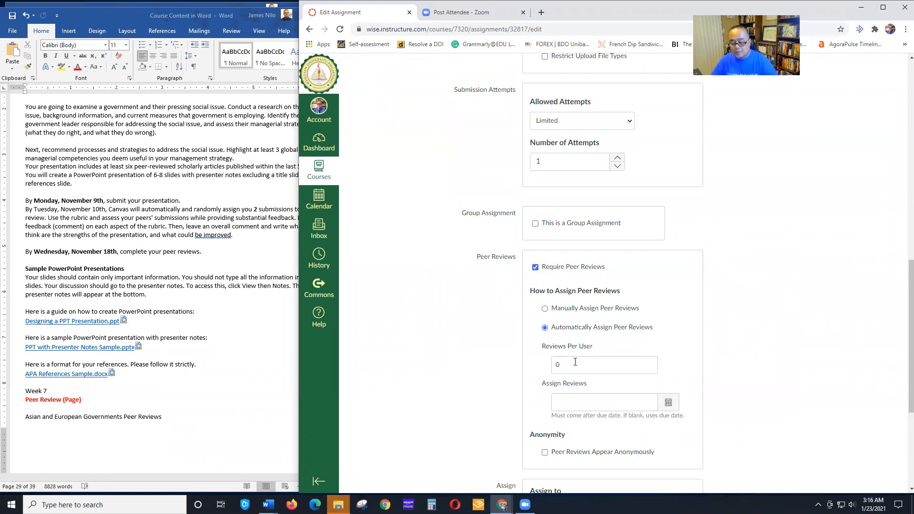
pyautogui.doubleClick(575, 361)
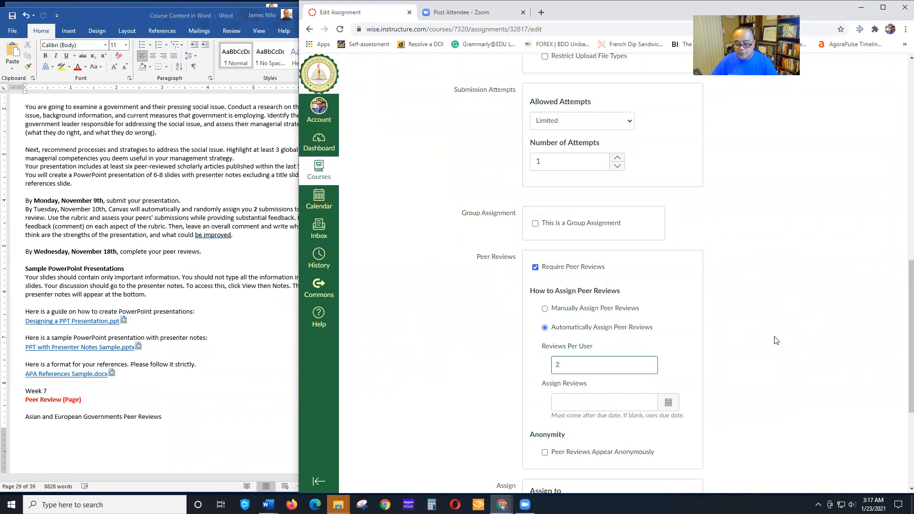
# Set the assignment's due date for Everyone to February 13, 2021
pyautogui.scroll(-2, 765, 340)
pyautogui.scroll(5, 757, 338)
pyautogui.scroll(-7, 757, 338)
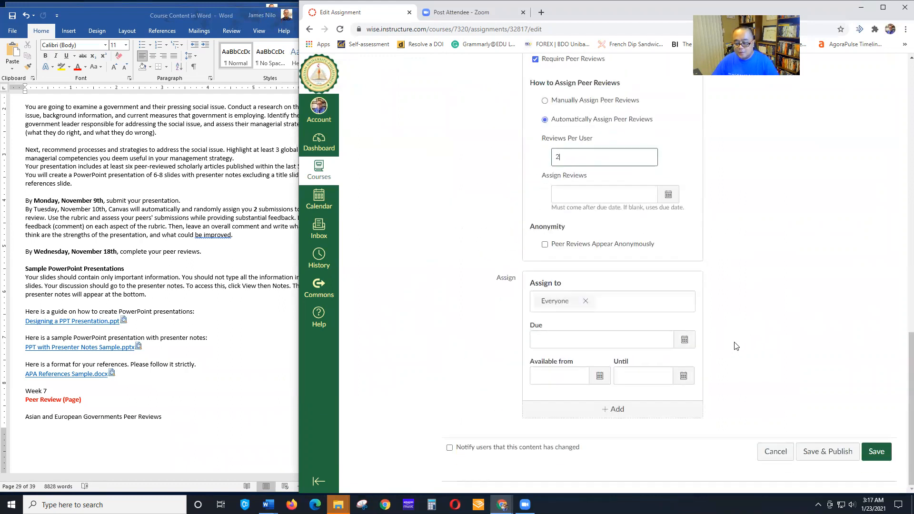
pyautogui.click(684, 339)
pyautogui.click(636, 357)
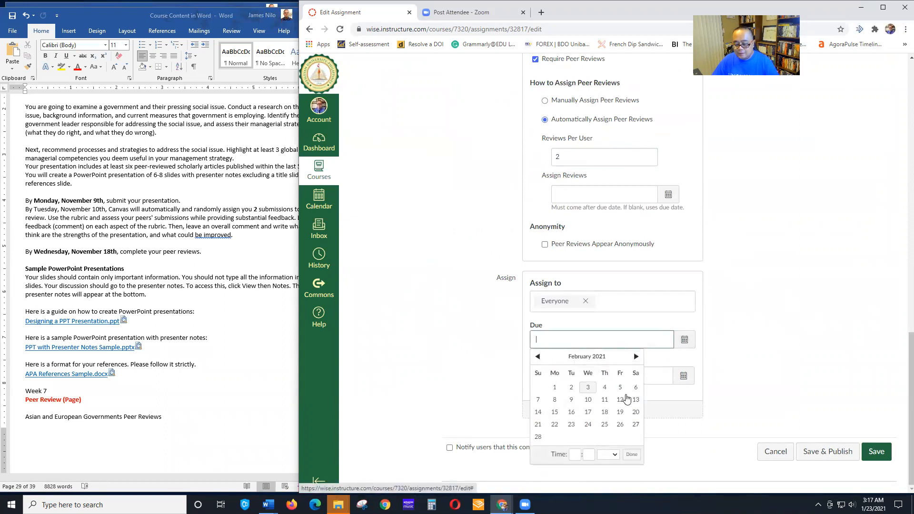
pyautogui.click(635, 399)
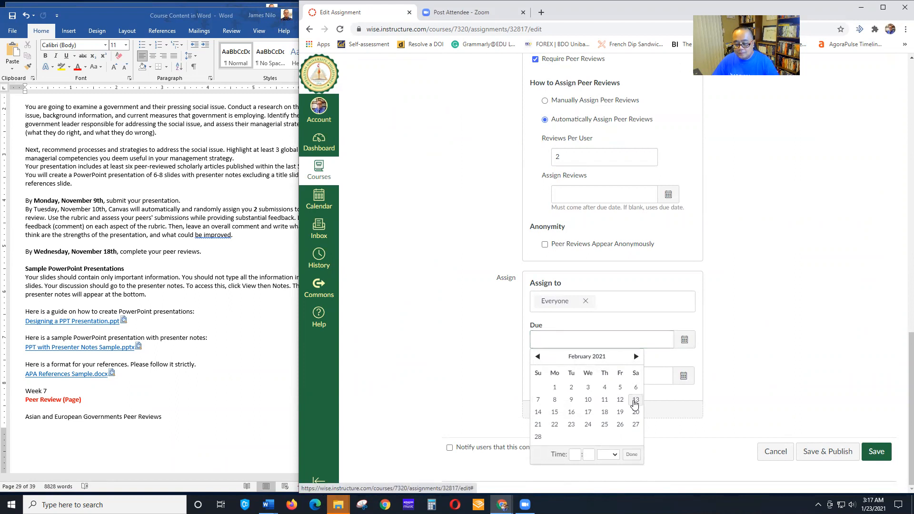
pyautogui.click(752, 377)
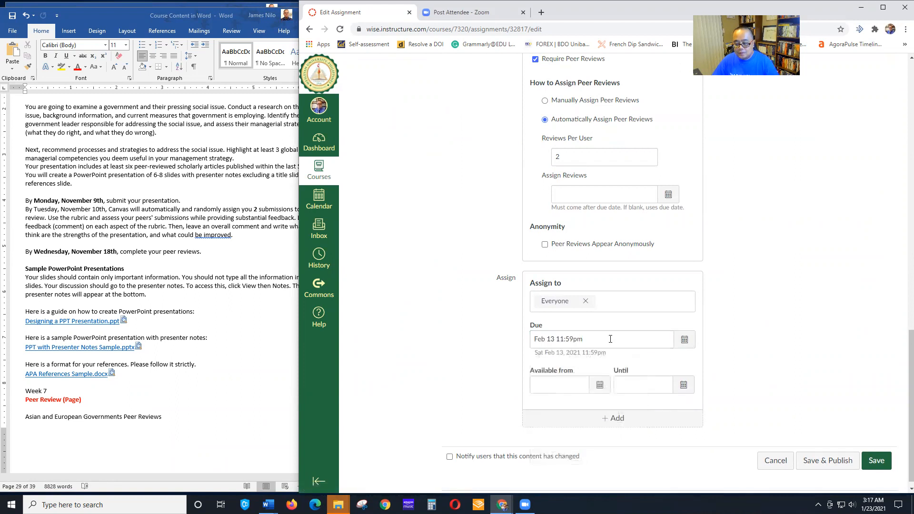
# Set the peer reviews' Assign Reviews date to Feb 14, 2021
pyautogui.click(669, 195)
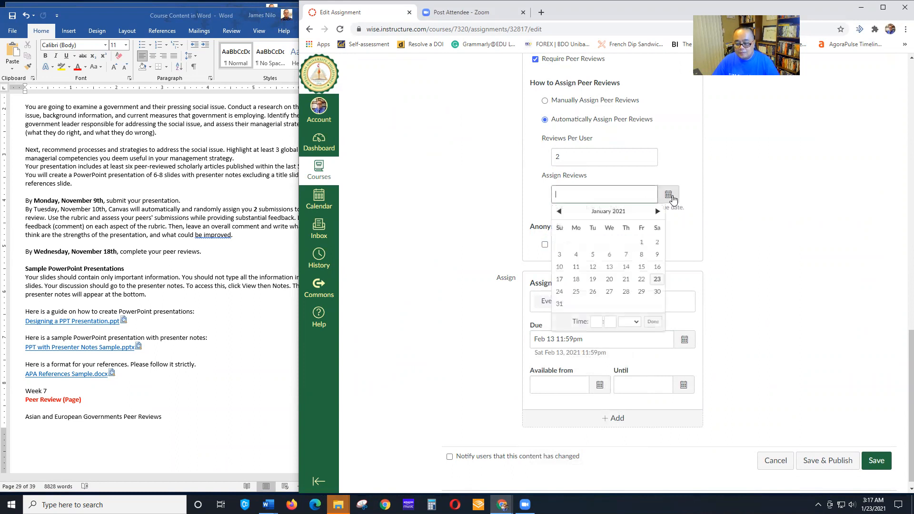
pyautogui.click(656, 211)
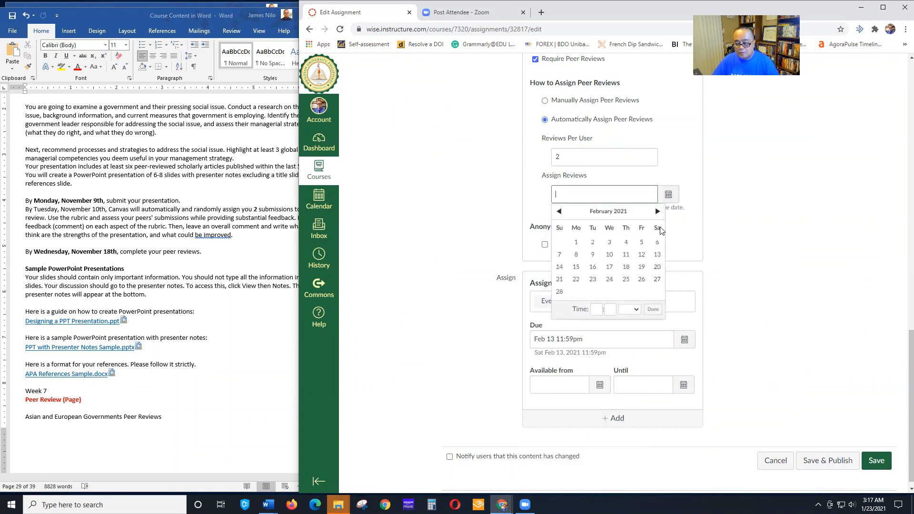
pyautogui.click(559, 266)
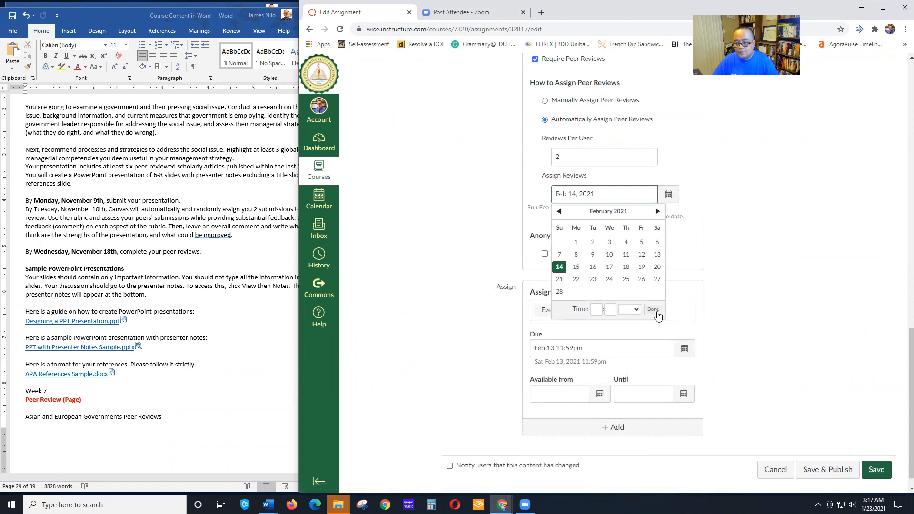
pyautogui.click(658, 315)
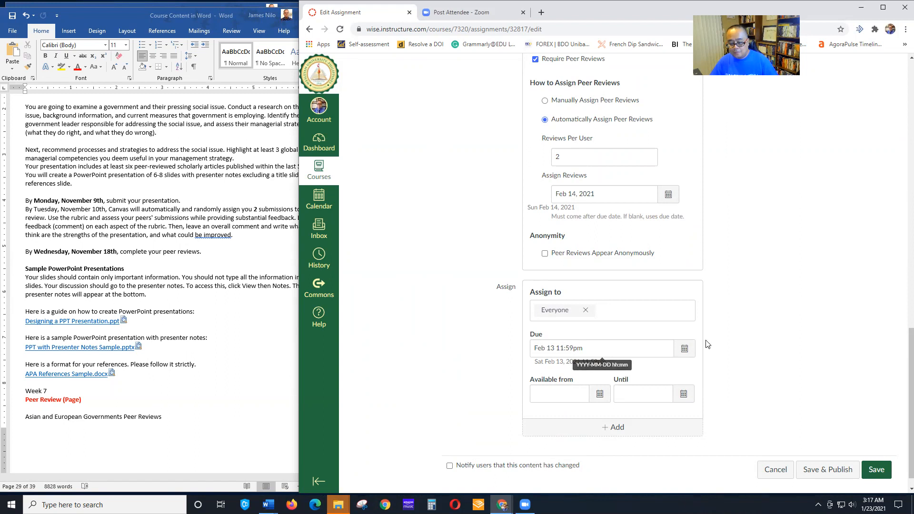
# Save the Module 2 Presentation assignment without publishing it
pyautogui.scroll(4, 754, 341)
pyautogui.scroll(-4, 761, 342)
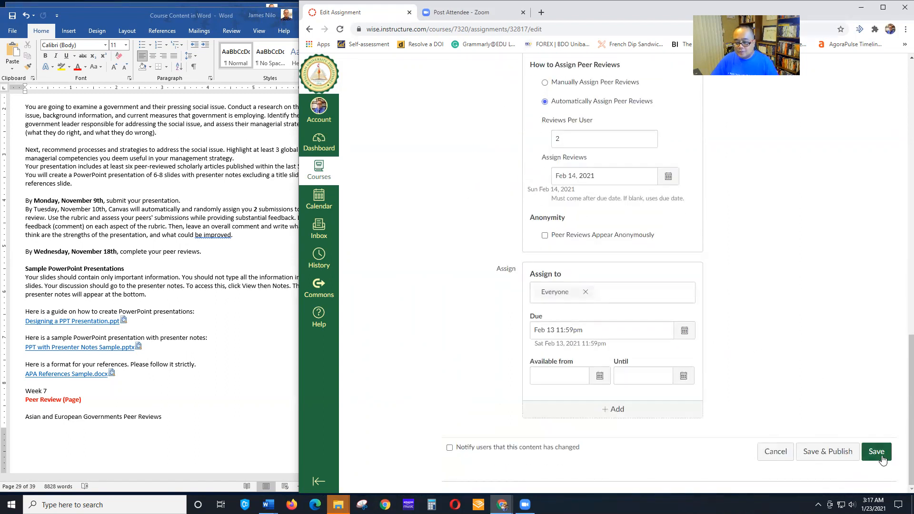
pyautogui.click(881, 458)
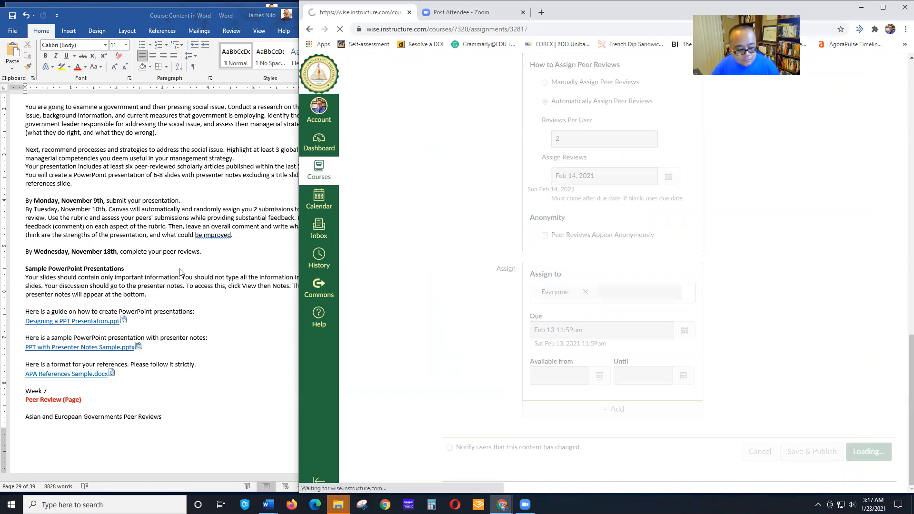
pyautogui.scroll(-4, 179, 272)
pyautogui.scroll(-1, 807, 261)
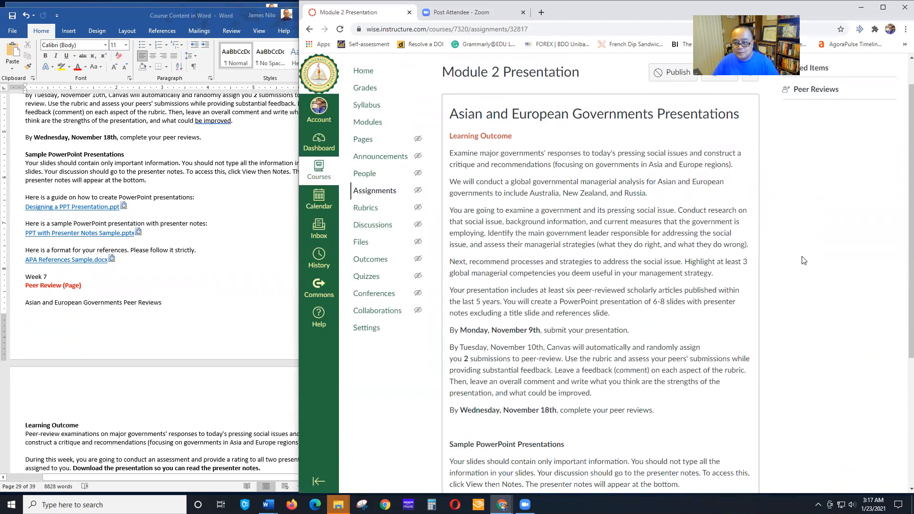
# Attach the existing Presentations rubric from the MBA 101 course to the assignment
pyautogui.scroll(-4, 804, 242)
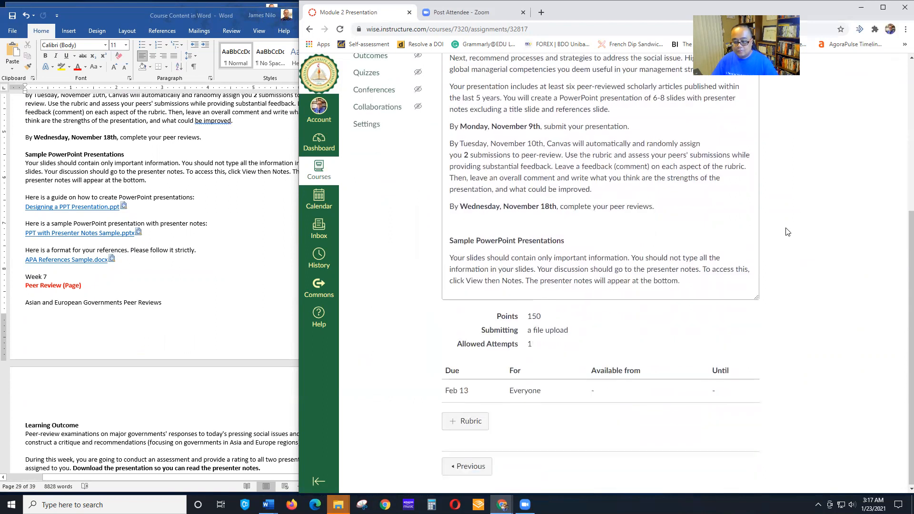
pyautogui.scroll(2, 795, 248)
pyautogui.scroll(-2, 794, 248)
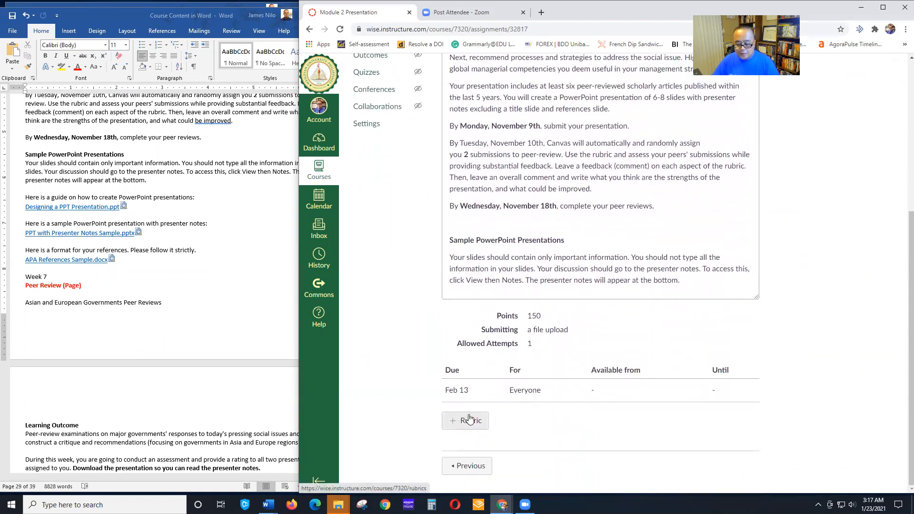
pyautogui.click(466, 428)
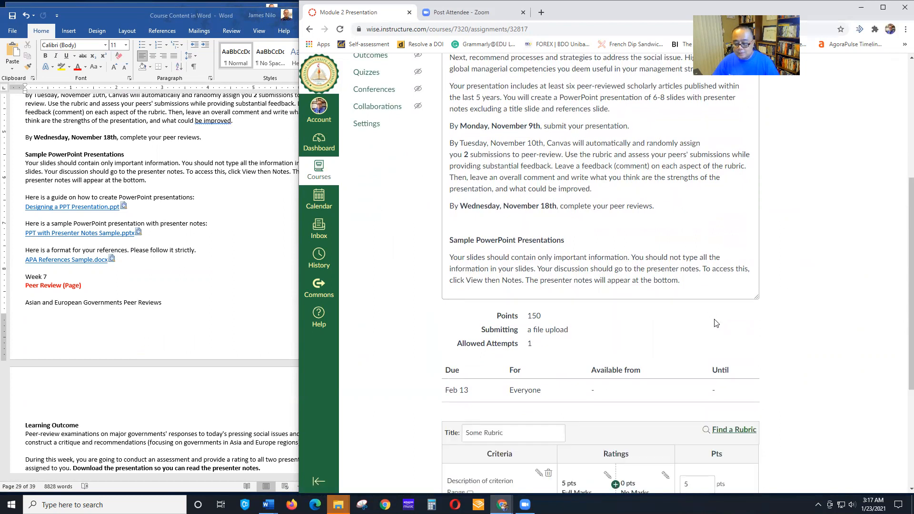
pyautogui.click(736, 235)
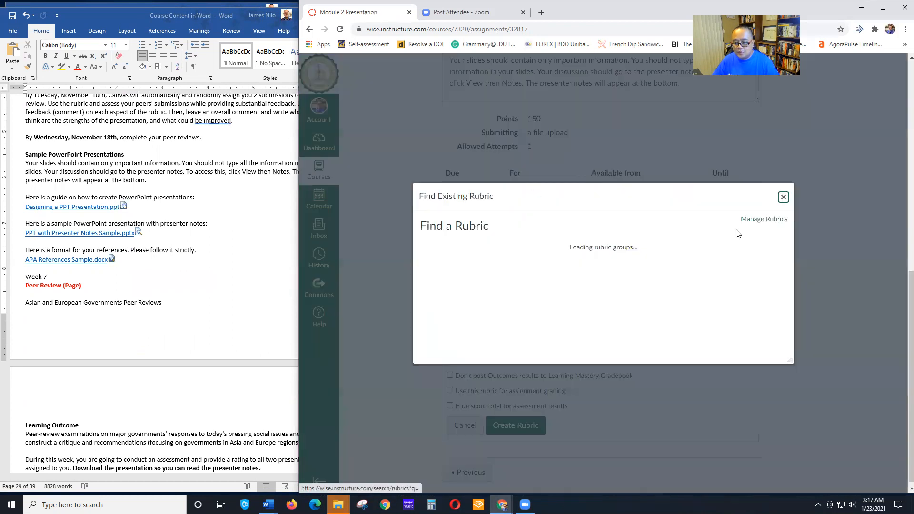
pyautogui.scroll(-1, 455, 285)
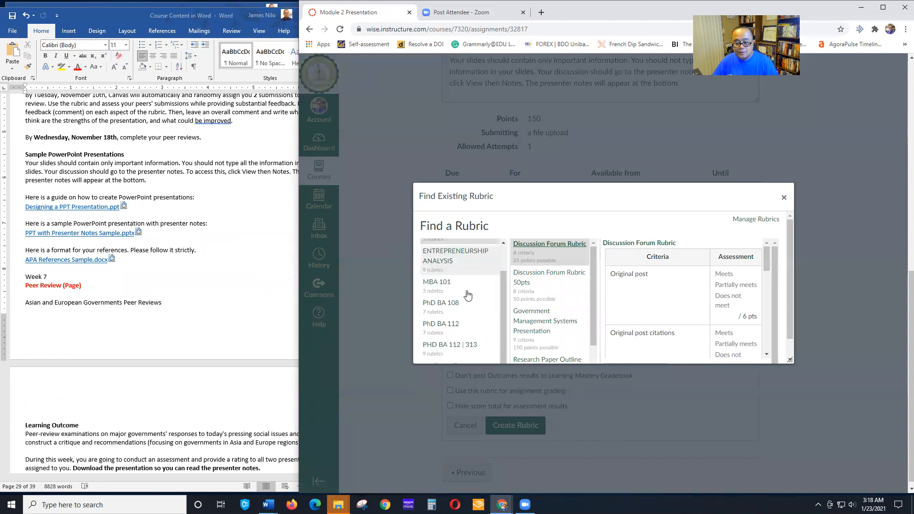
pyautogui.click(446, 284)
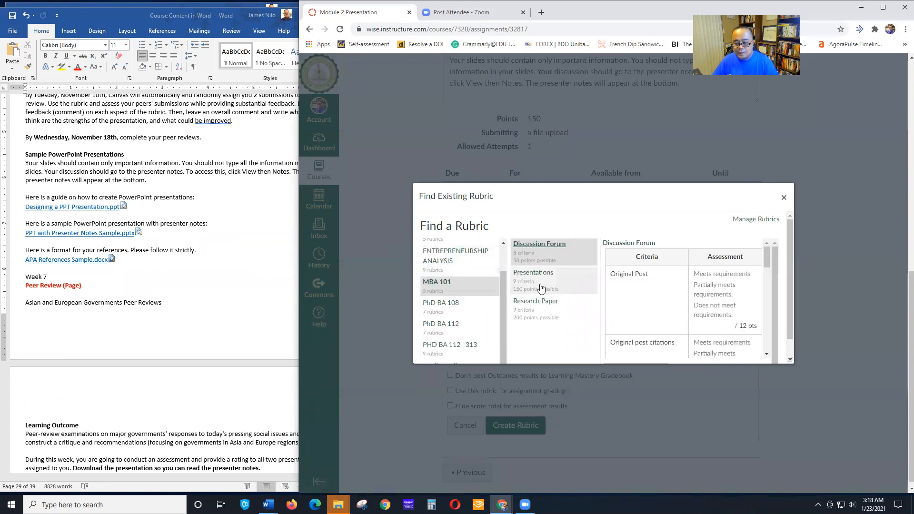
pyautogui.click(535, 276)
pyautogui.scroll(-10, 718, 271)
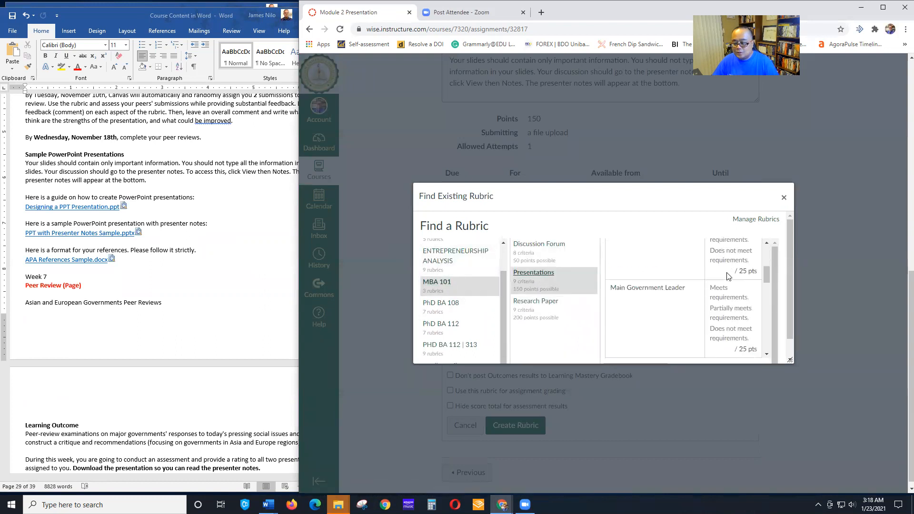
pyautogui.scroll(-2, 783, 321)
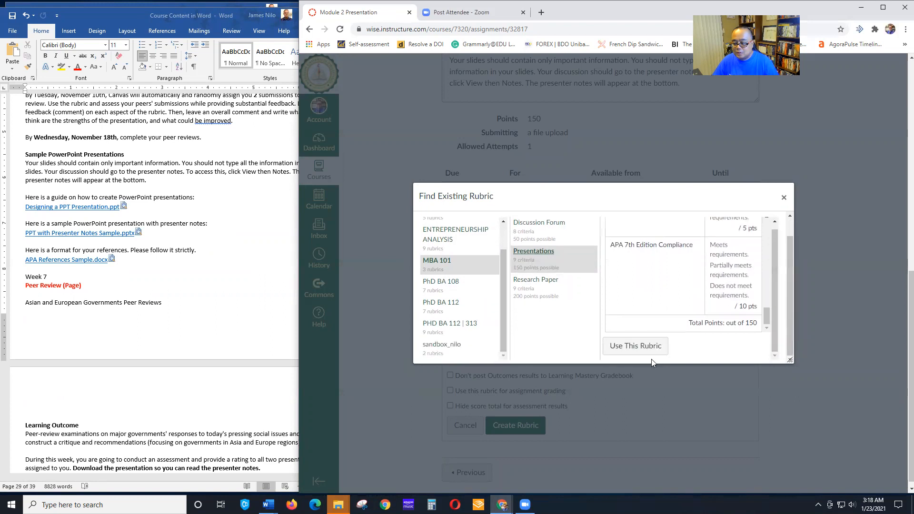
pyautogui.scroll(-10, 797, 281)
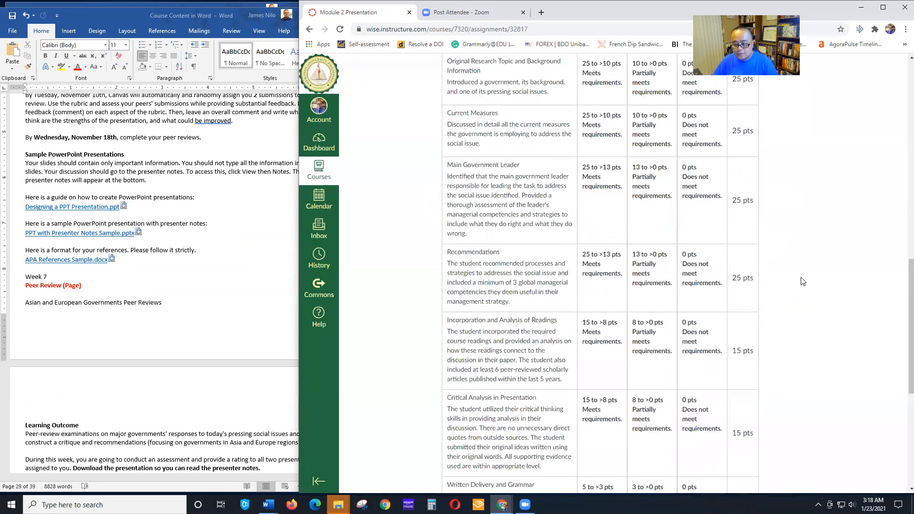
# Edit the attached Presentations rubric so that it is used for assignment grading, and update it
pyautogui.scroll(9, 807, 279)
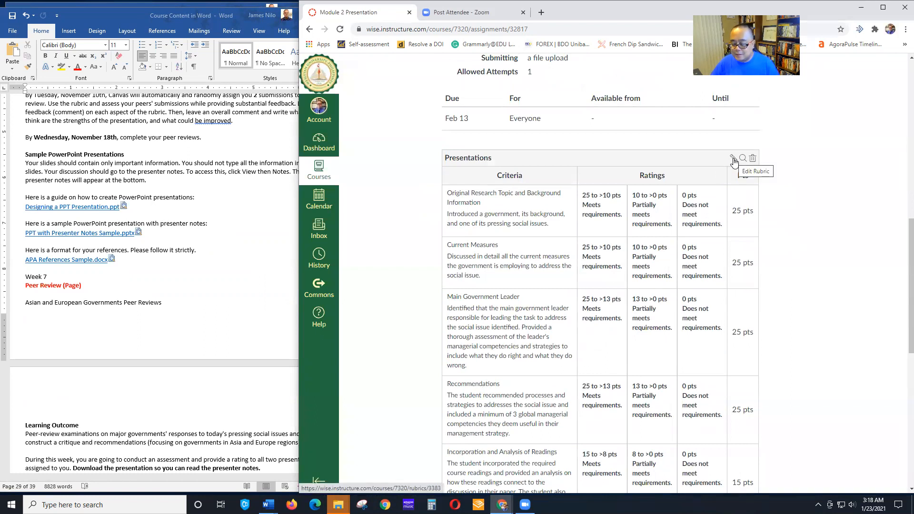
pyautogui.click(733, 159)
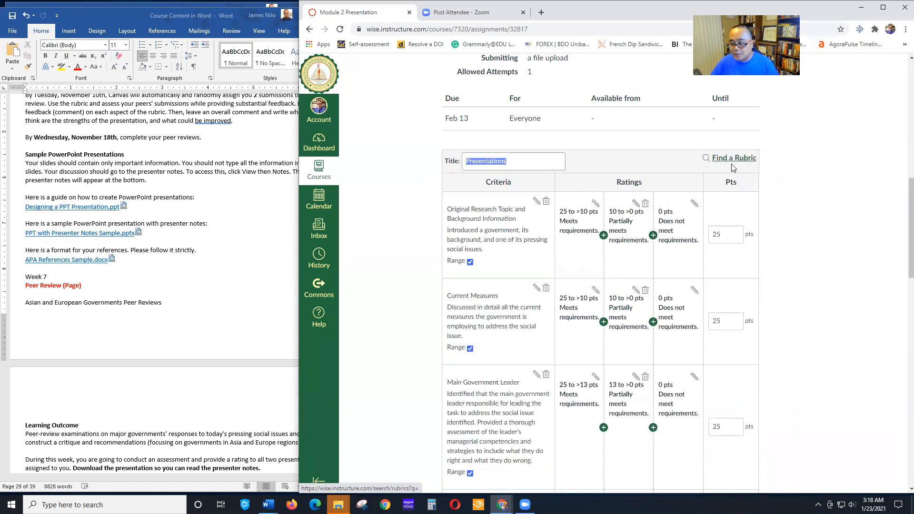
pyautogui.scroll(-10, 727, 308)
pyautogui.scroll(-3, 727, 308)
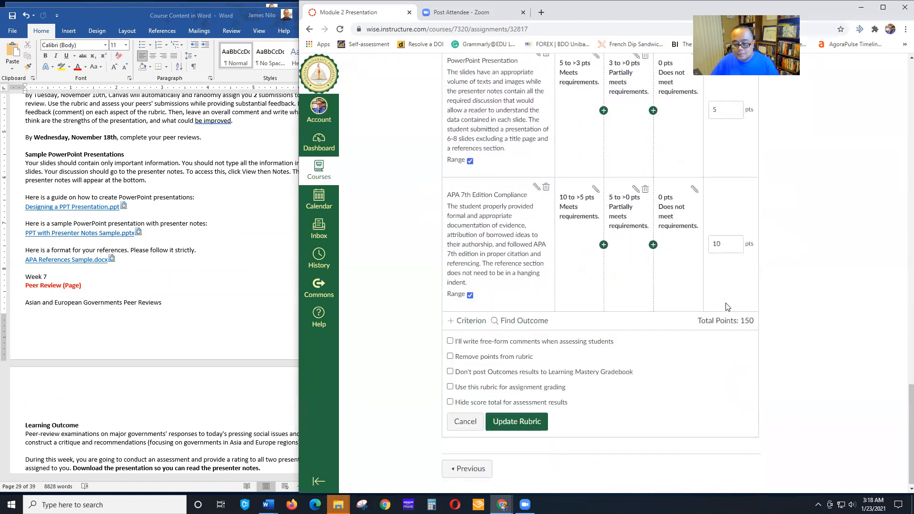
pyautogui.click(450, 384)
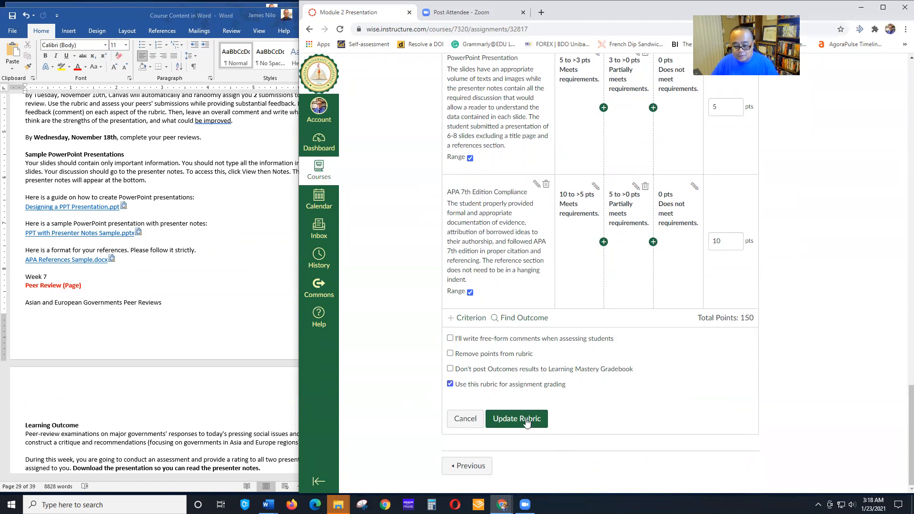
pyautogui.click(547, 420)
pyautogui.scroll(10, 839, 316)
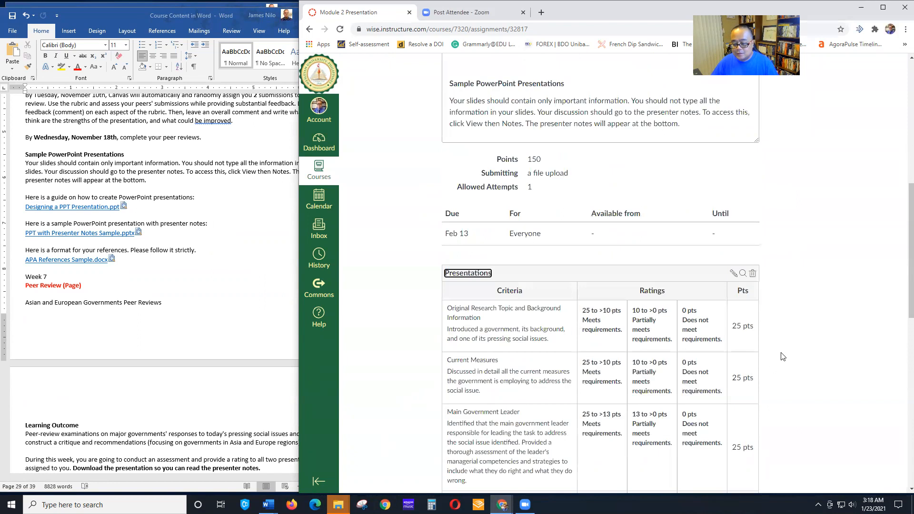
pyautogui.scroll(5, 840, 311)
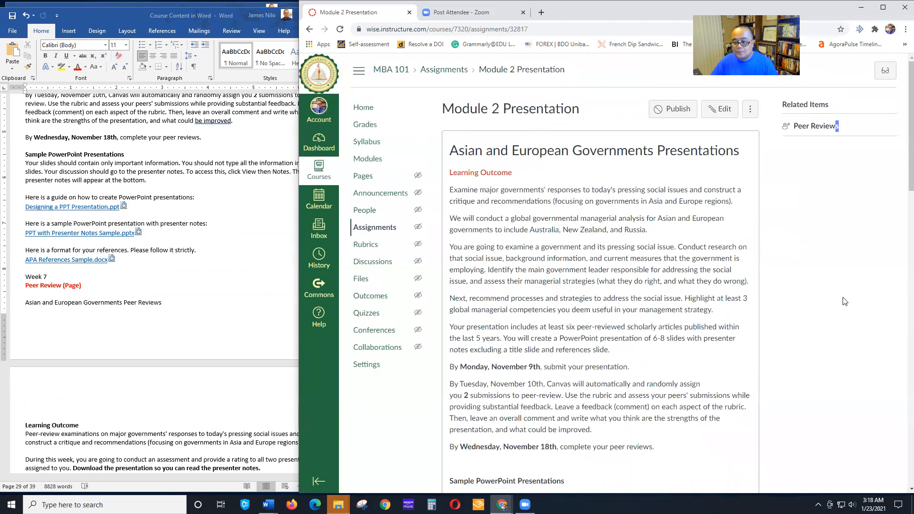
pyautogui.scroll(-15, 845, 300)
pyautogui.scroll(13, 716, 257)
pyautogui.scroll(3, 716, 257)
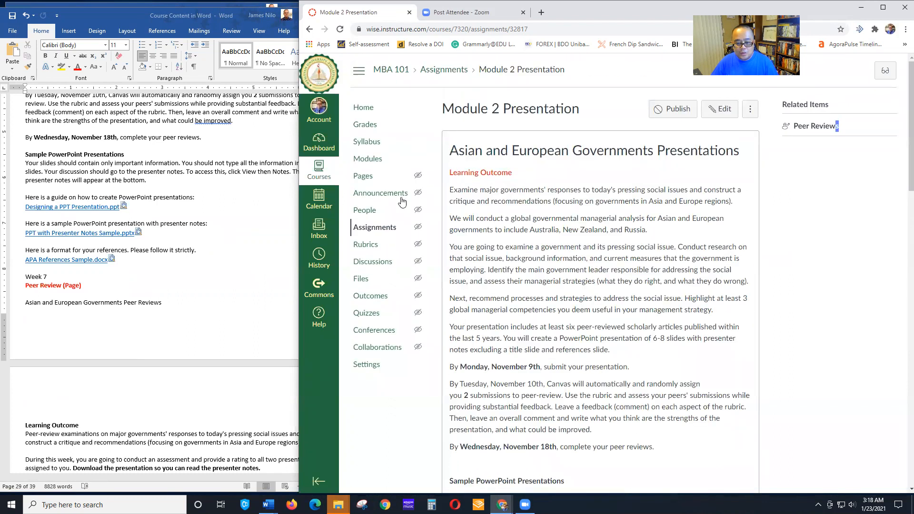
# Open the course's Modules page, and switch to Word to find the Week 7 Peer Review (Page) section
pyautogui.click(366, 159)
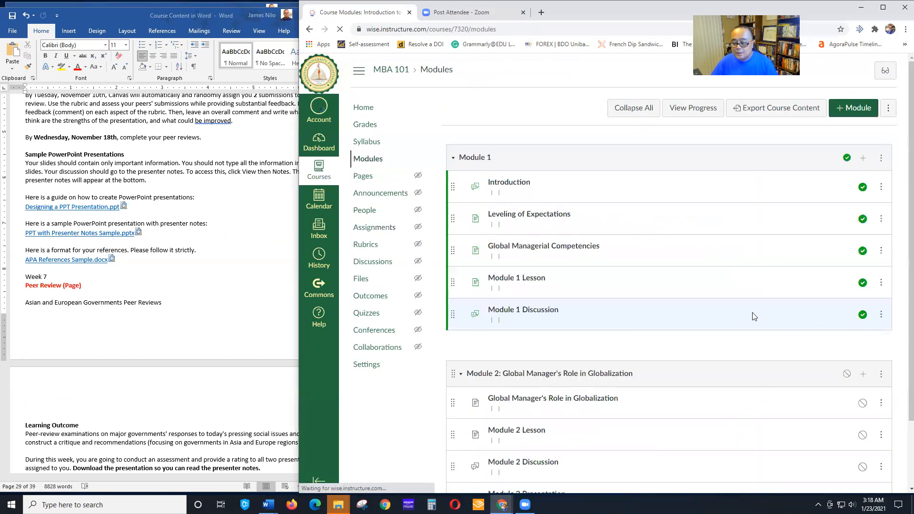
pyautogui.scroll(-2, 746, 315)
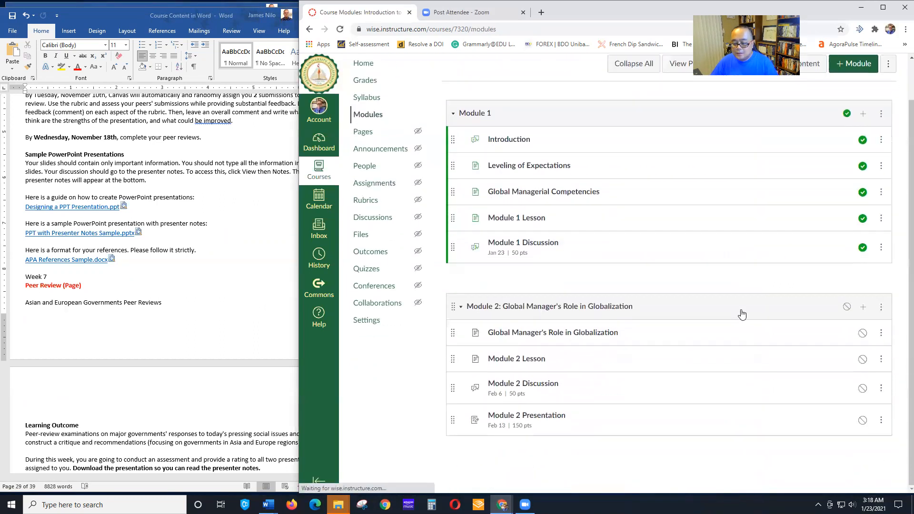
pyautogui.click(70, 340)
pyautogui.scroll(-3, 61, 286)
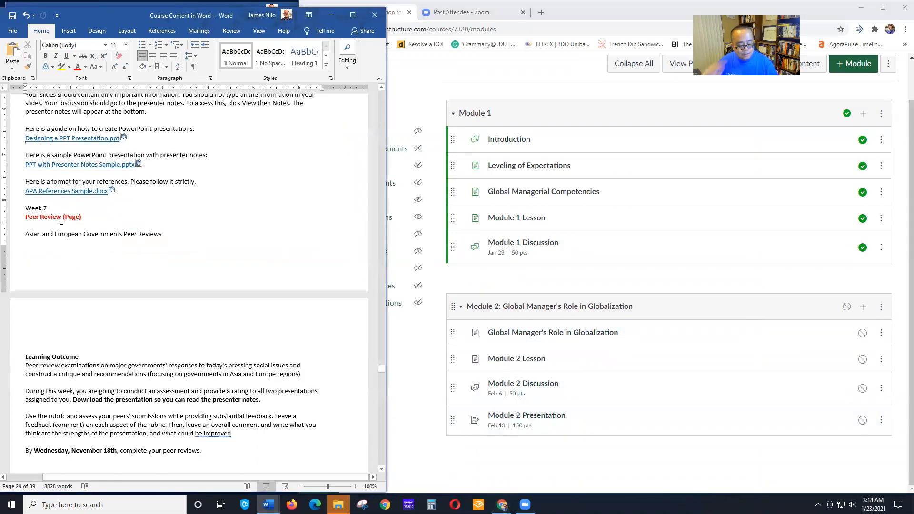
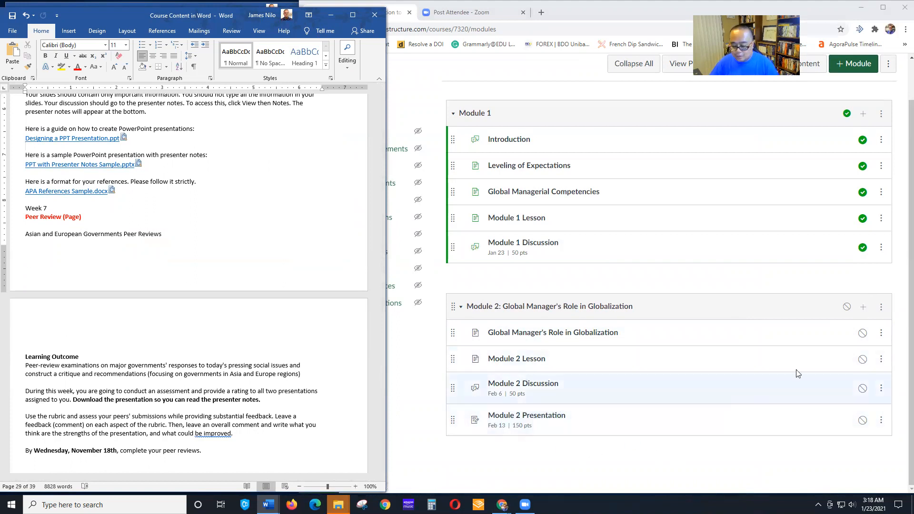
# Add a new page named Module 2 Peer Review to Module 2: Global Manager's Role in Globalization
pyautogui.click(862, 306)
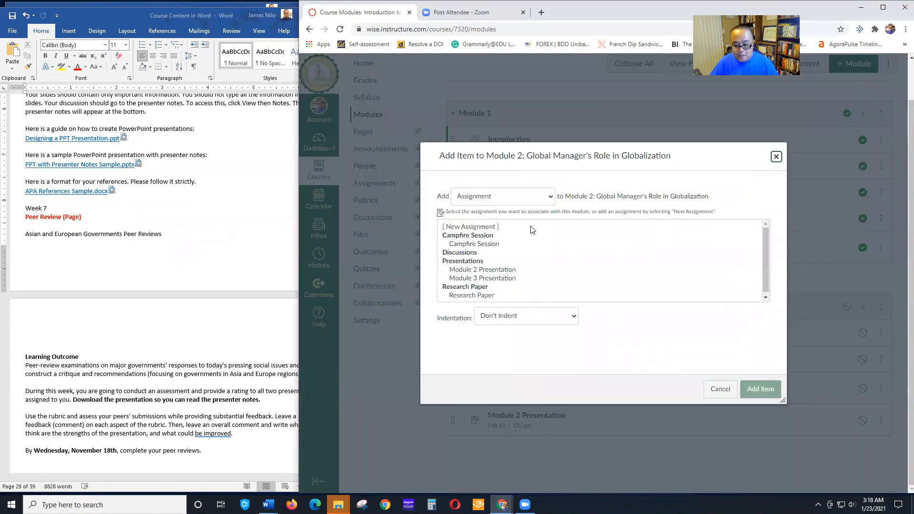
pyautogui.click(519, 201)
pyautogui.click(488, 236)
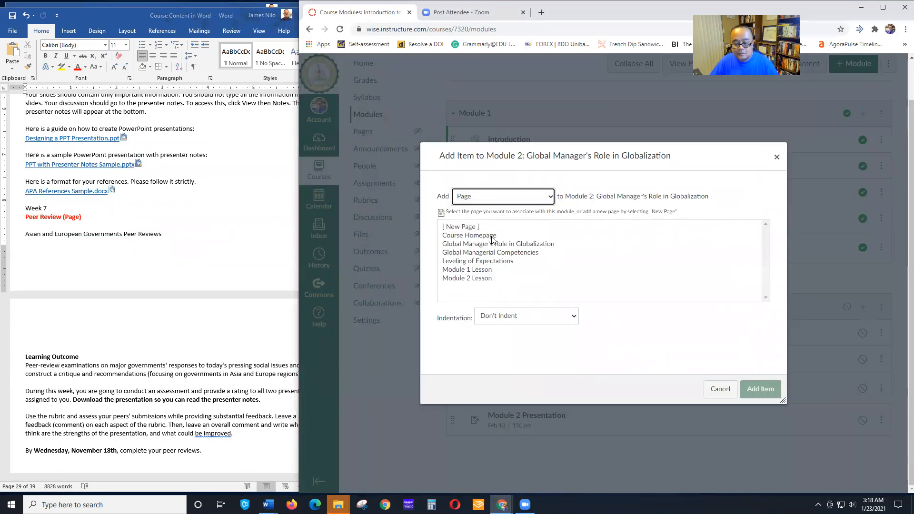
pyautogui.click(472, 227)
pyautogui.click(498, 321)
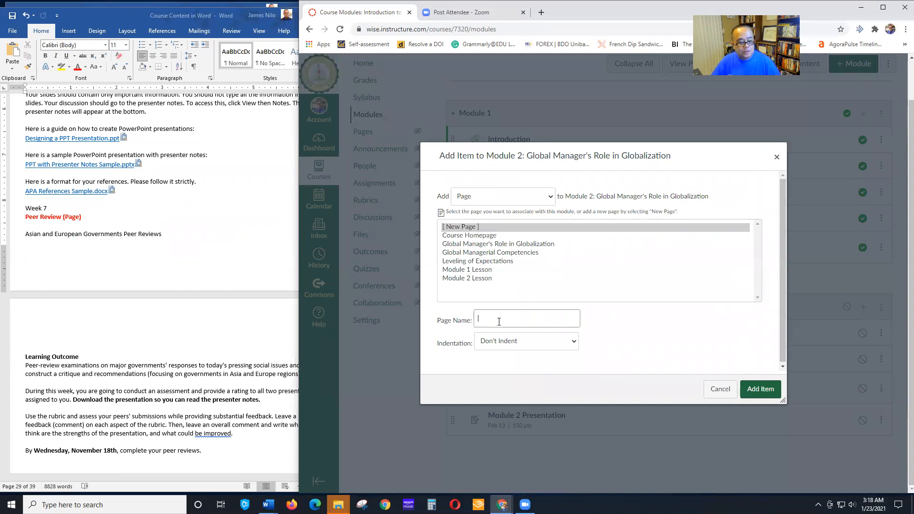
pyautogui.write('Pee')
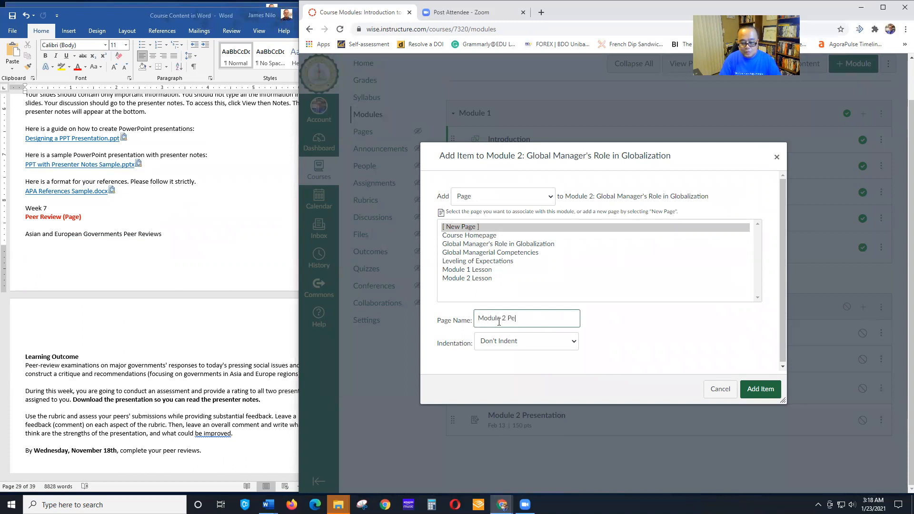
pyautogui.write('r Review')
pyautogui.click(518, 346)
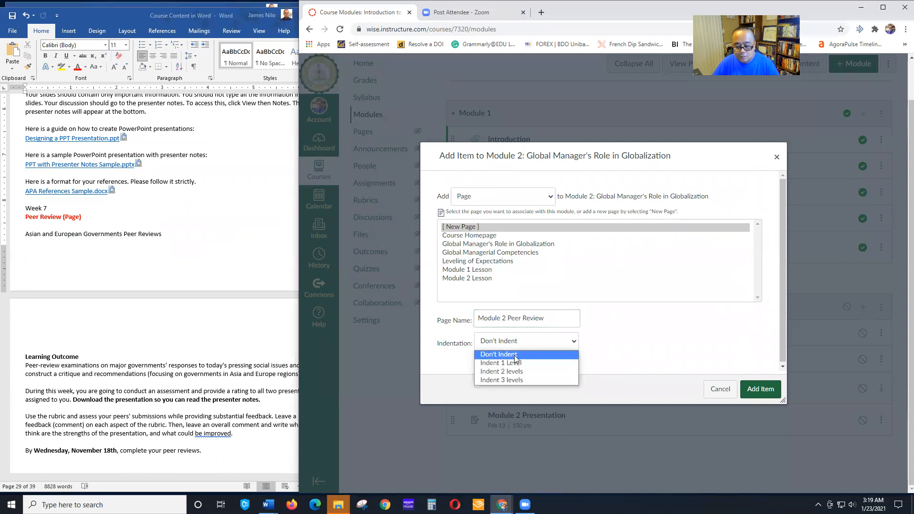
pyautogui.click(519, 364)
pyautogui.click(760, 389)
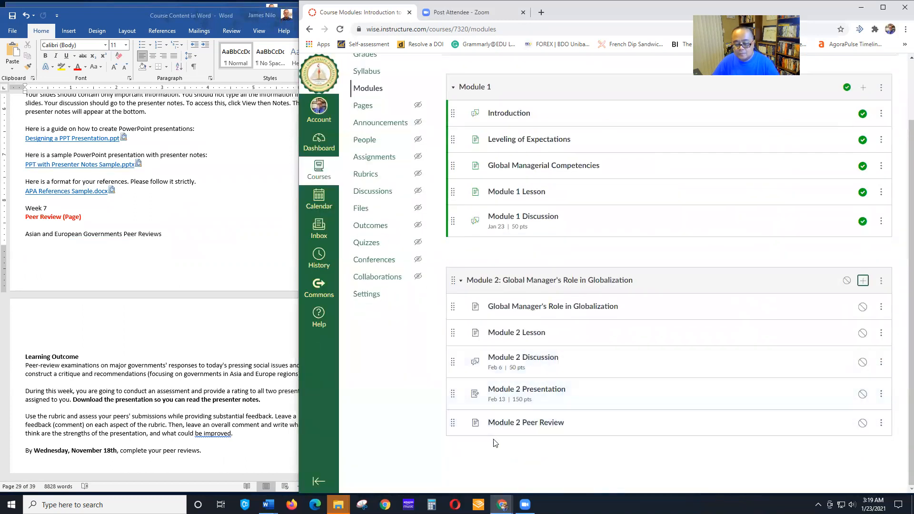
# Open the Module 2 Peer Review page for editing and paste in the Asian and European Governments Peer Reviews text copied from Word
pyautogui.click(526, 422)
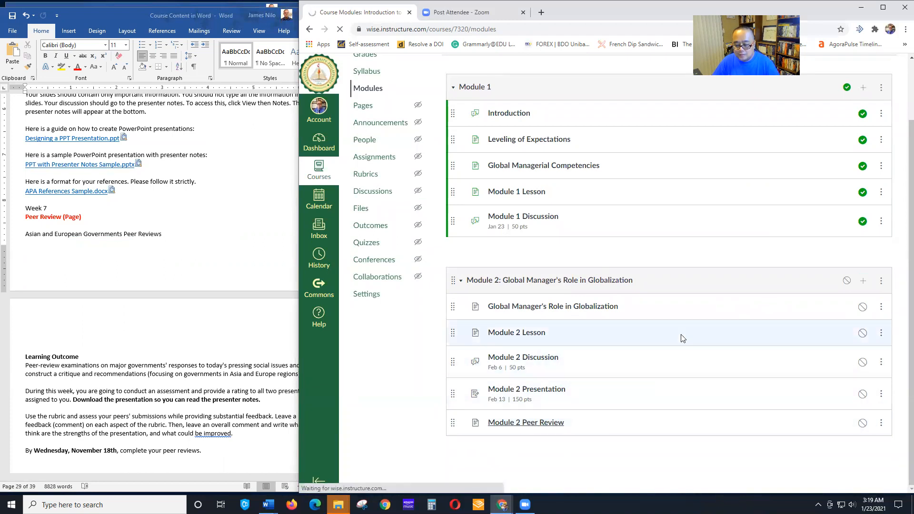
pyautogui.click(869, 111)
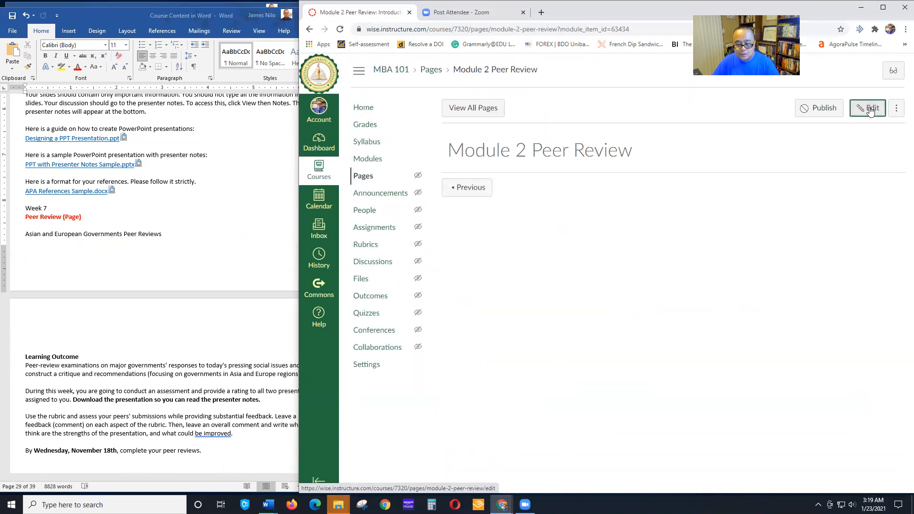
pyautogui.click(86, 260)
pyautogui.scroll(-2, 56, 274)
pyautogui.scroll(-2, 56, 274)
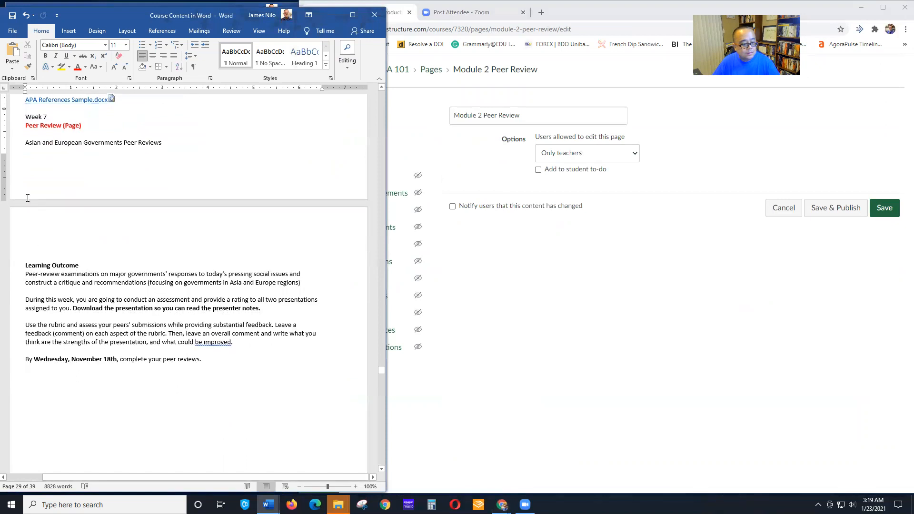
pyautogui.moveTo(25, 143); pyautogui.dragTo(201, 366)
pyautogui.hotkey('ctrl', 'c')
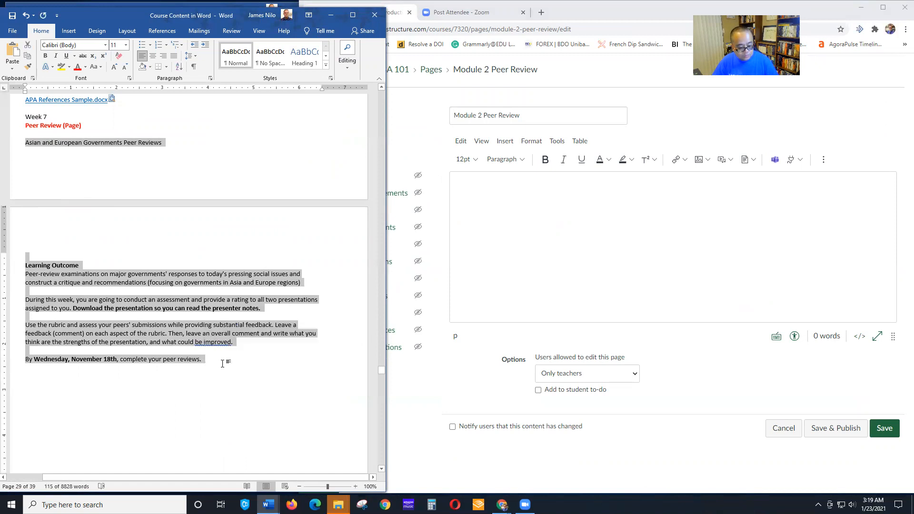
pyautogui.click(555, 243)
pyautogui.hotkey('ctrl', 'v')
pyautogui.scroll(5, 492, 213)
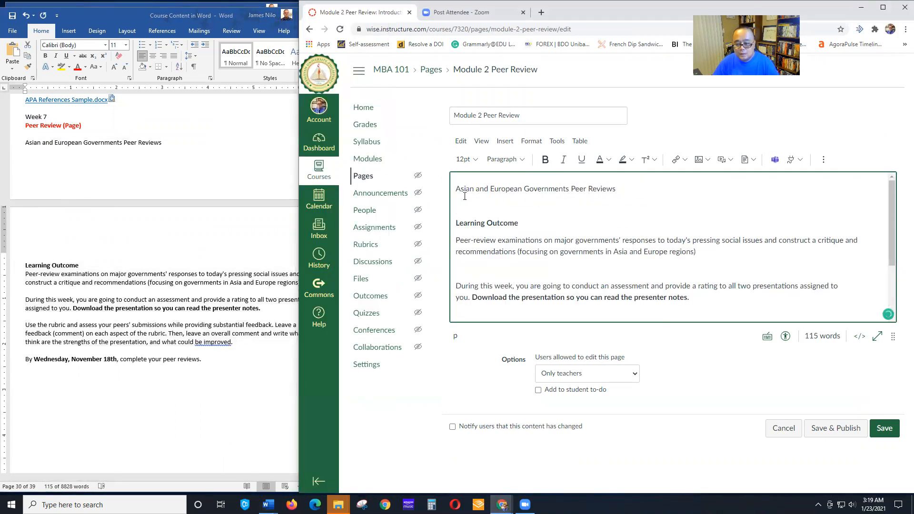
# Remove the blank lines between the paragraphs of the pasted peer review text
pyautogui.click(492, 212)
pyautogui.press('Delete')
pyautogui.click(471, 248)
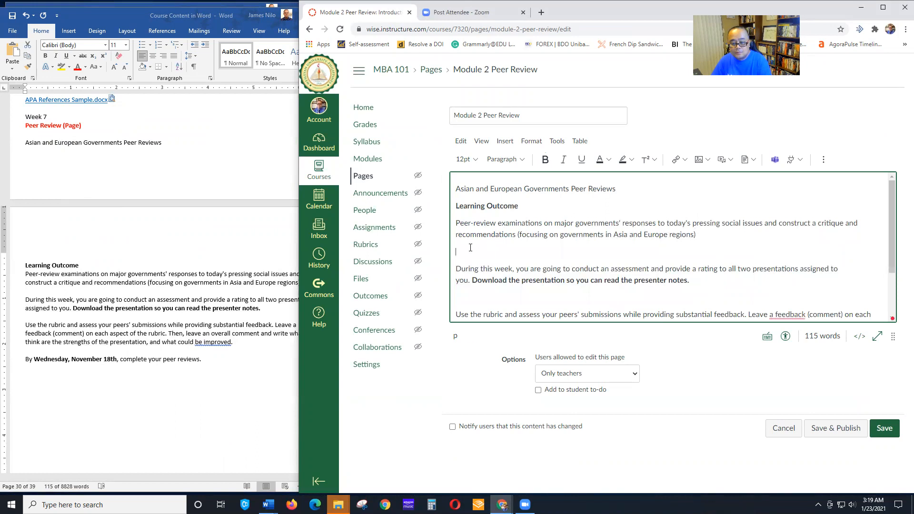
pyautogui.press('Delete')
pyautogui.click(474, 280)
pyautogui.press('Delete')
pyautogui.scroll(-1, 484, 291)
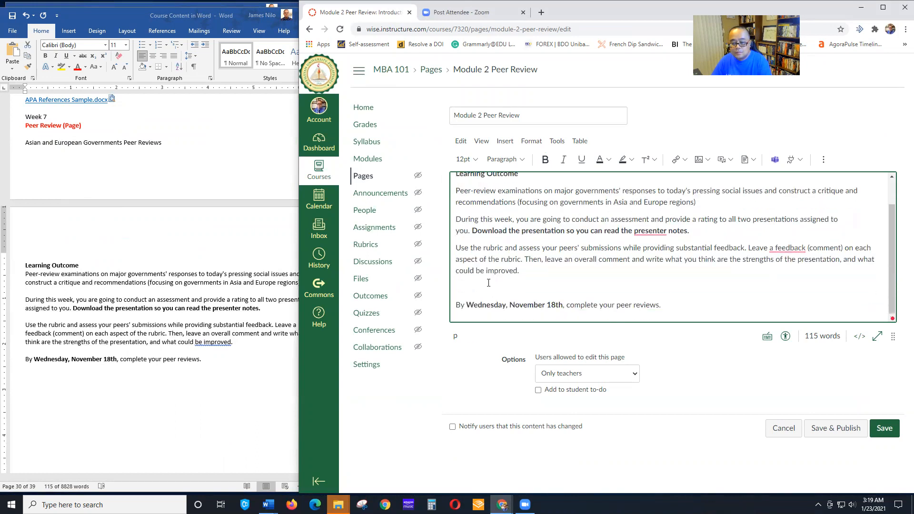
pyautogui.click(489, 286)
pyautogui.press('Delete')
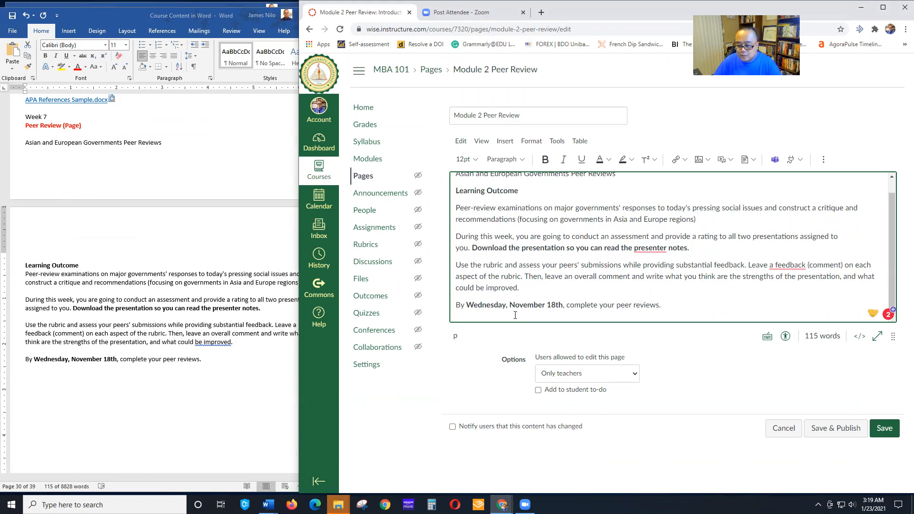
# Check the system calendar for the February 2021 deadline, and change the weekday in the closing sentence to Saturday in bold
pyautogui.scroll(1, 490, 257)
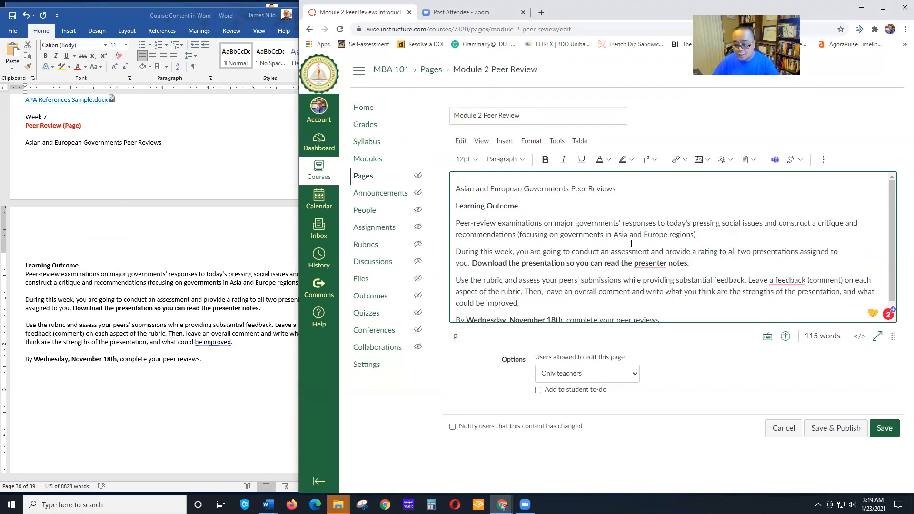
pyautogui.scroll(-1, 518, 264)
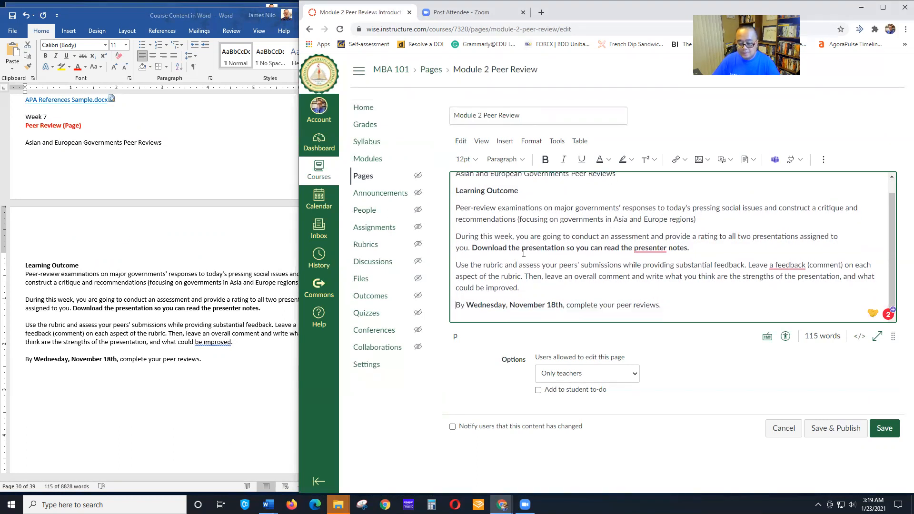
pyautogui.scroll(1, 564, 271)
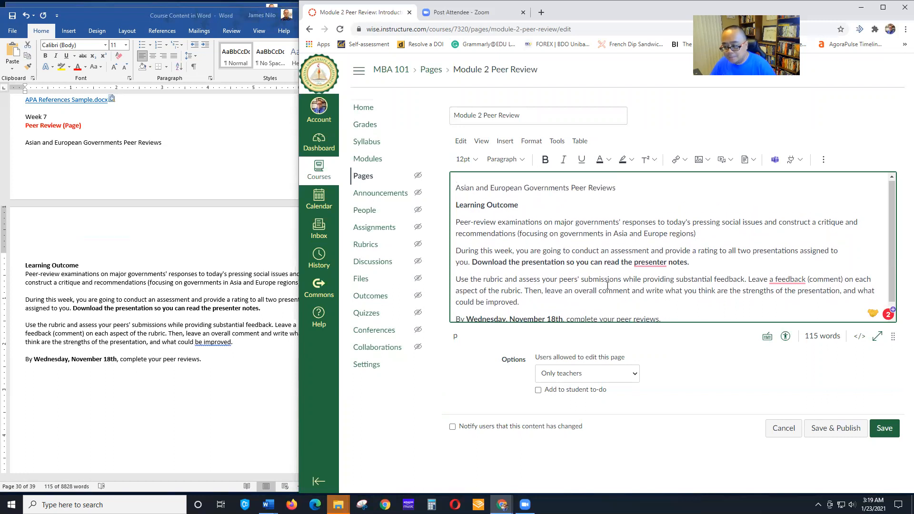
pyautogui.scroll(-1, 595, 278)
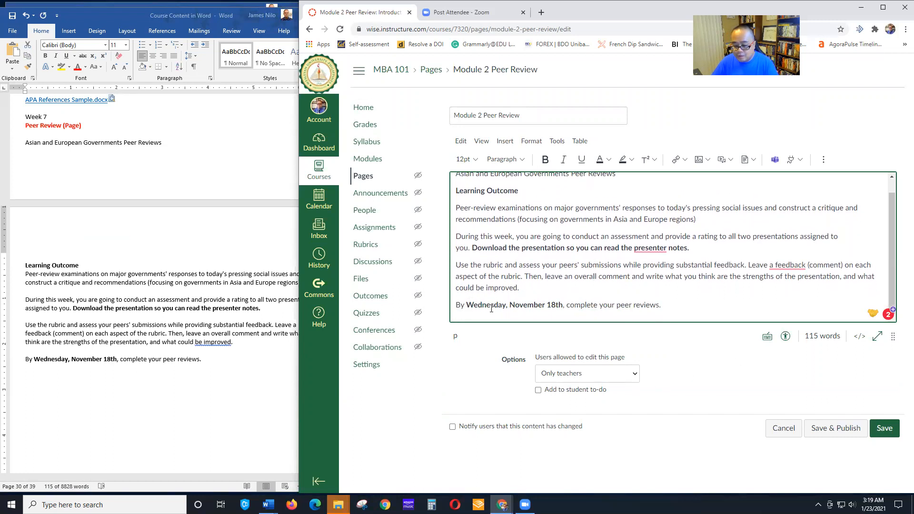
pyautogui.click(873, 504)
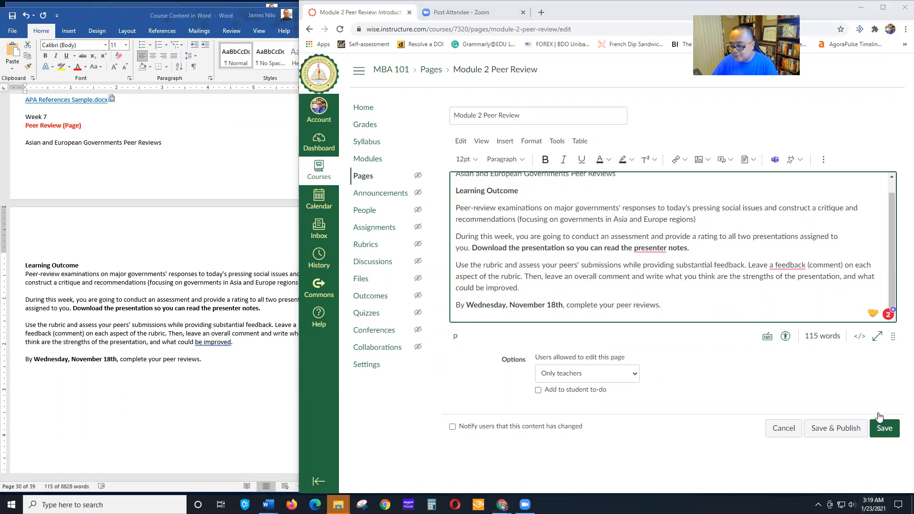
pyautogui.click(896, 208)
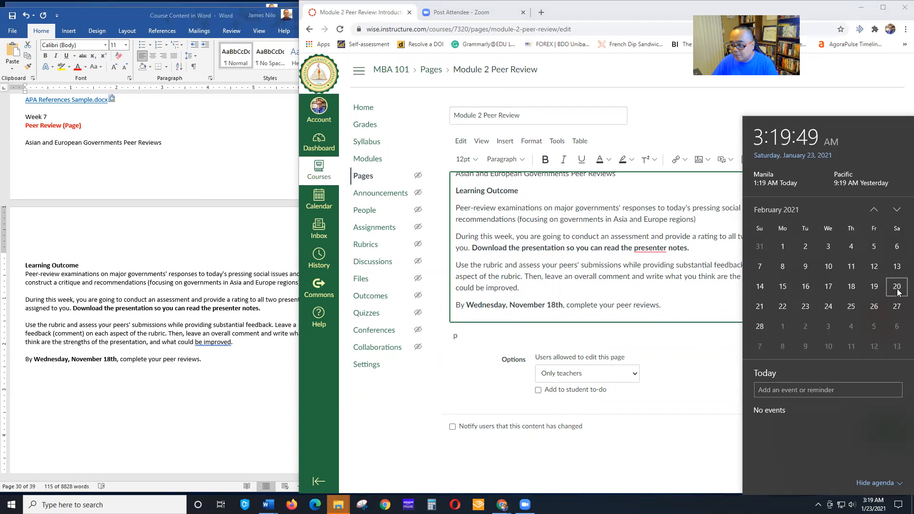
pyautogui.click(487, 304)
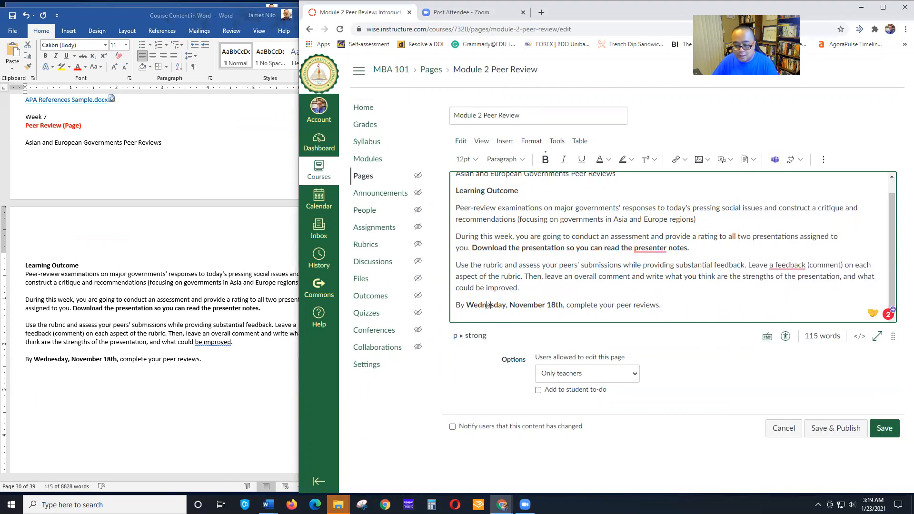
pyautogui.click(495, 305)
pyautogui.press('BackSpace')
pyautogui.press('BackSpace')
pyautogui.press('BackSpace')
pyautogui.press('BackSpace')
pyautogui.press('BackSpace')
pyautogui.press('BackSpace')
pyautogui.write('Satur')
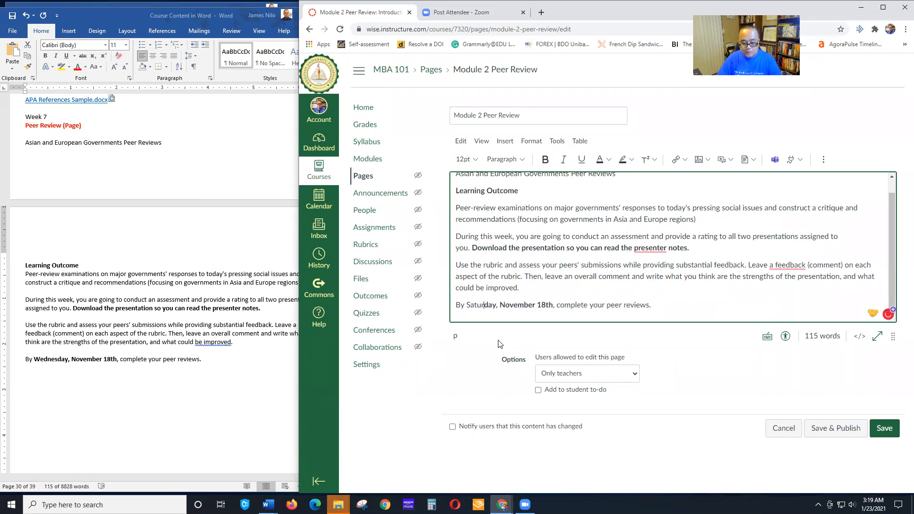
pyautogui.hotkey('shift', 'Left')
pyautogui.hotkey('shift', 'Left')
pyautogui.hotkey('shift', 'Left')
pyautogui.hotkey('ctrl', 'b')
# Replace the date in the peer review deadline with February 20th, keeping it bold
pyautogui.press('Right')
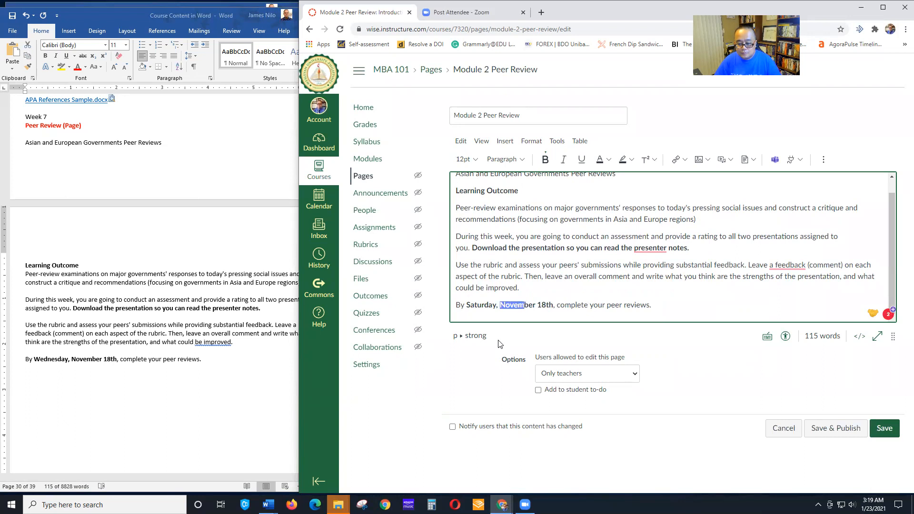
pyautogui.write('Februar')
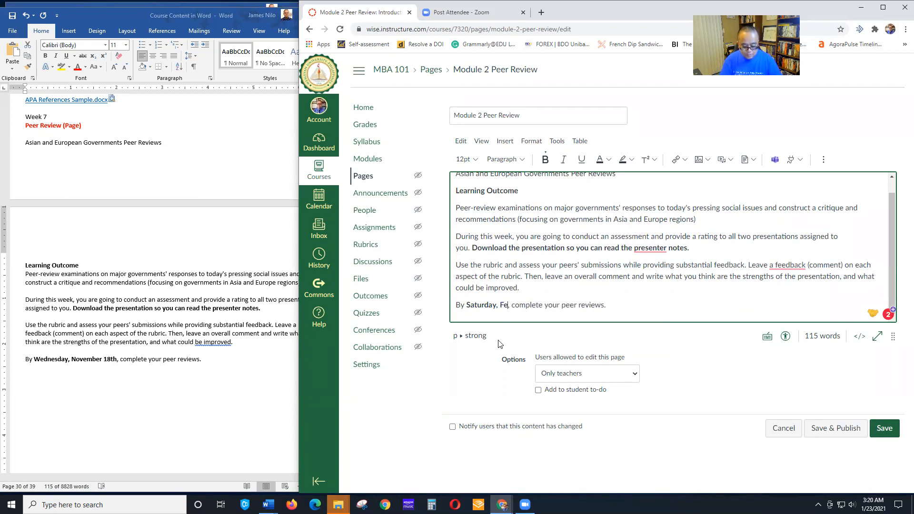
pyautogui.write('y 20th')
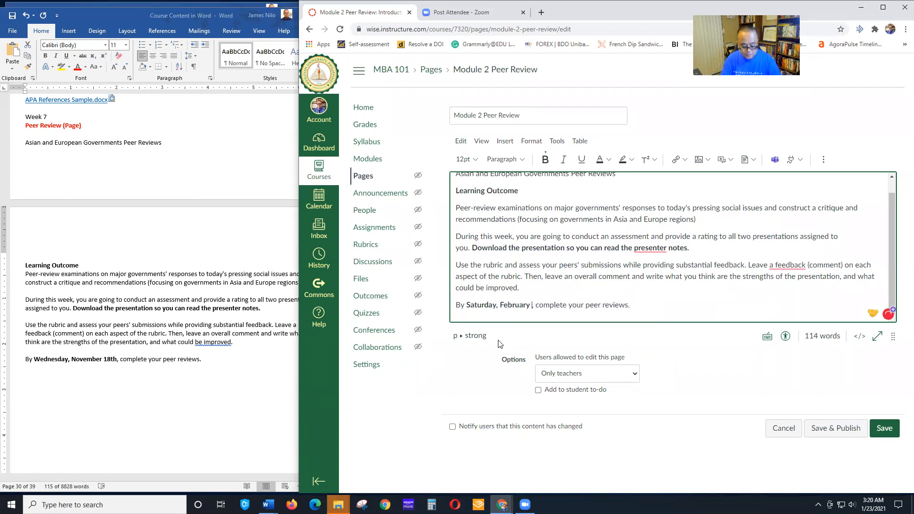
pyautogui.click(682, 299)
# Format the Asian and European Governments Peer Reviews line as a heading
pyautogui.scroll(1, 696, 288)
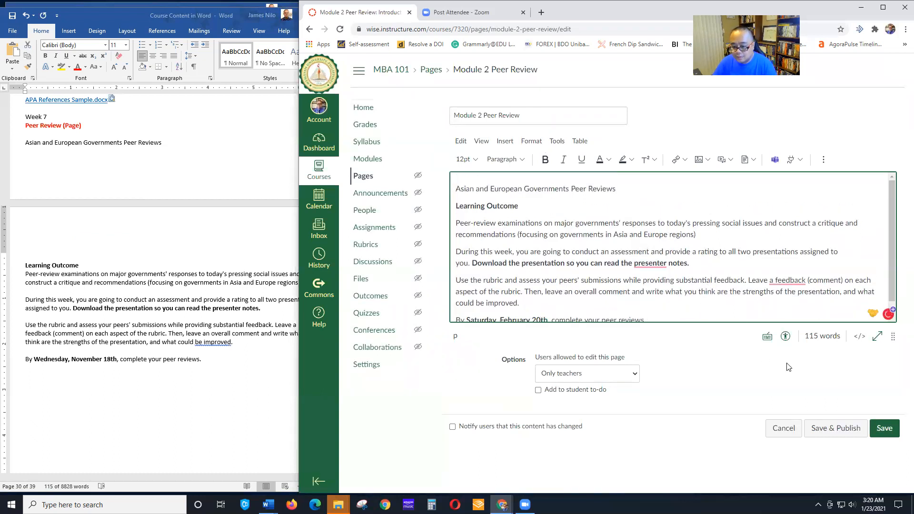
pyautogui.moveTo(617, 189); pyautogui.dragTo(445, 193)
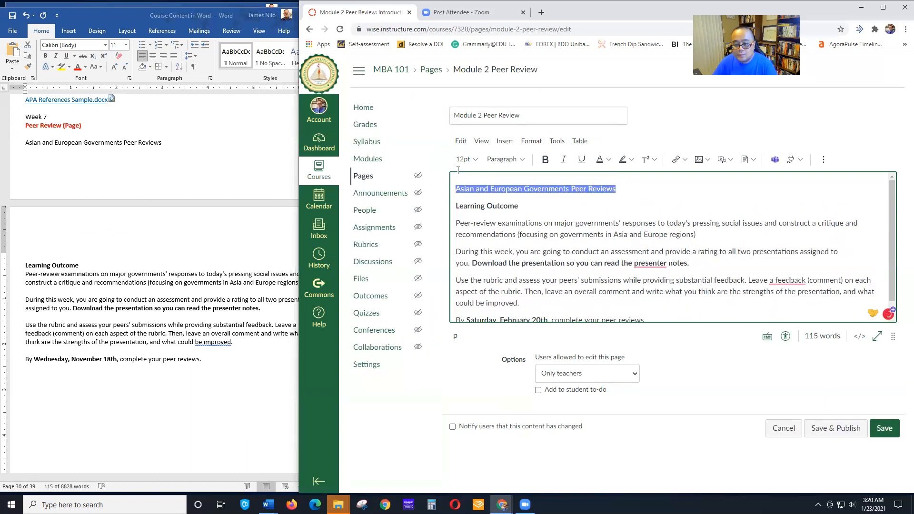
pyautogui.click(520, 161)
pyautogui.click(519, 177)
# Colour the Learning Outcome label red and save the page without publishing it
pyautogui.moveTo(518, 212); pyautogui.dragTo(451, 215)
pyautogui.click(609, 160)
pyautogui.click(627, 192)
pyautogui.click(598, 258)
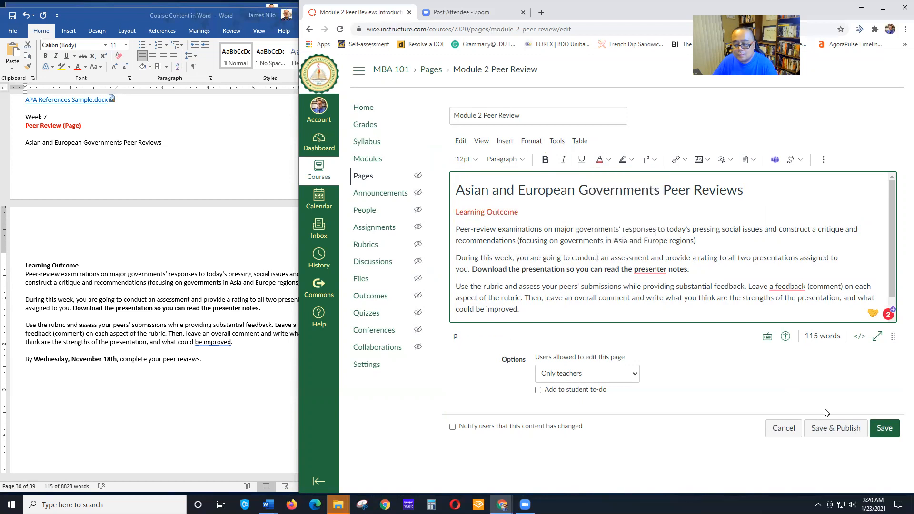
pyautogui.click(885, 429)
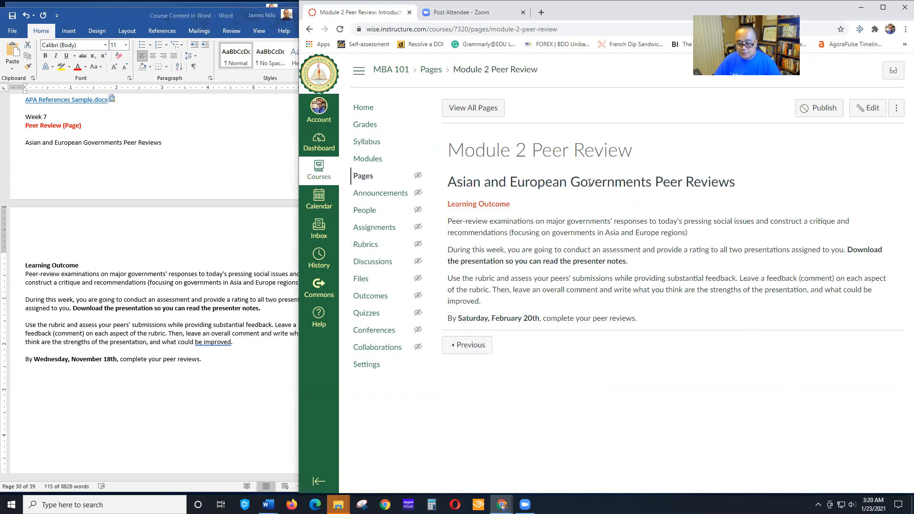
# Review the rubric on the preceding Module 2 Presentation assignment, and return to the Module 2 Peer Review page
pyautogui.click(473, 346)
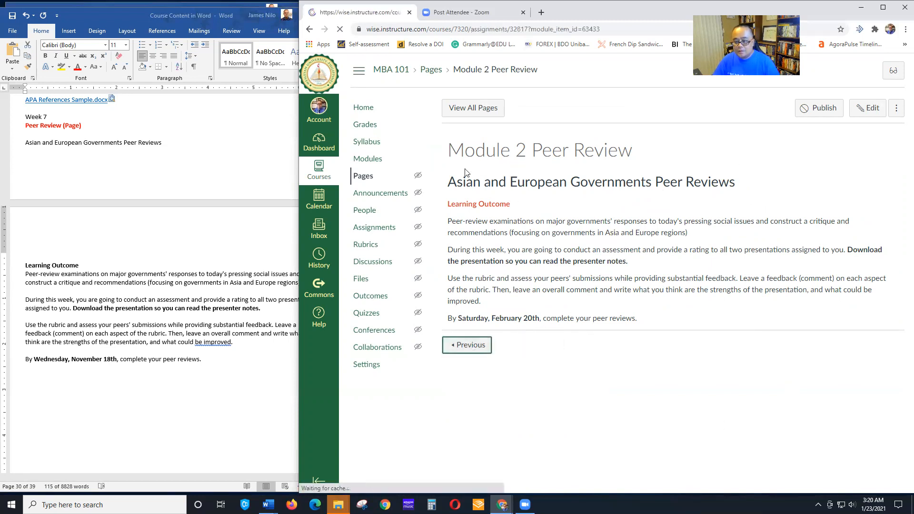
pyautogui.scroll(-5, 780, 371)
pyautogui.scroll(-10, 780, 371)
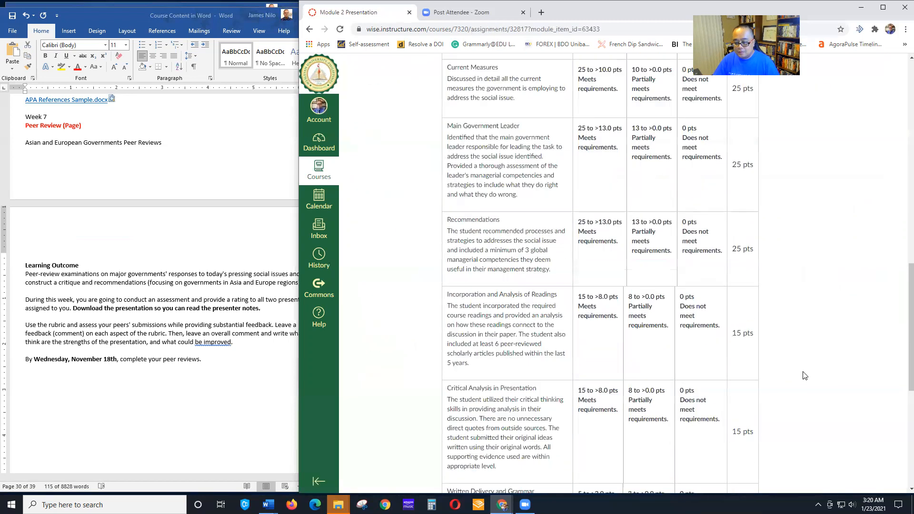
pyautogui.click(742, 466)
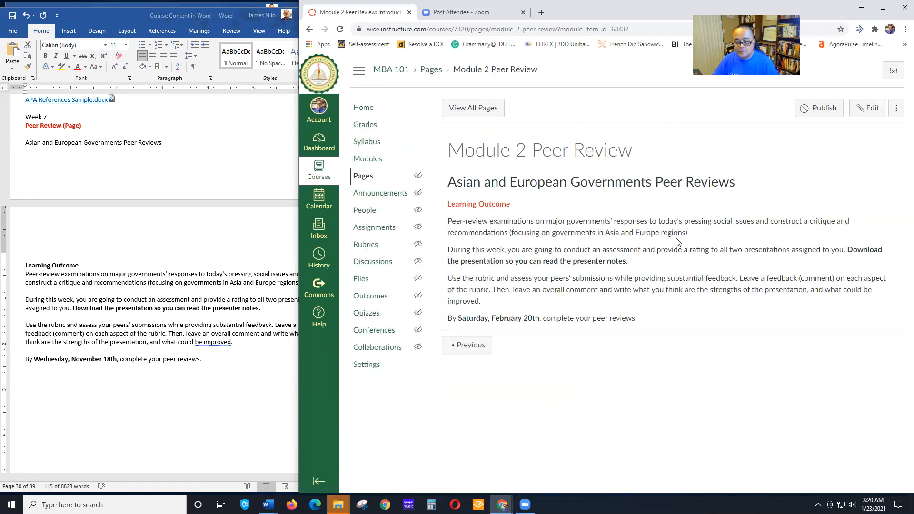
# Find the Module 3 Responding to Today's Challenges section in the Word document, and open the course's Modules page in Canvas
pyautogui.scroll(-15, 108, 361)
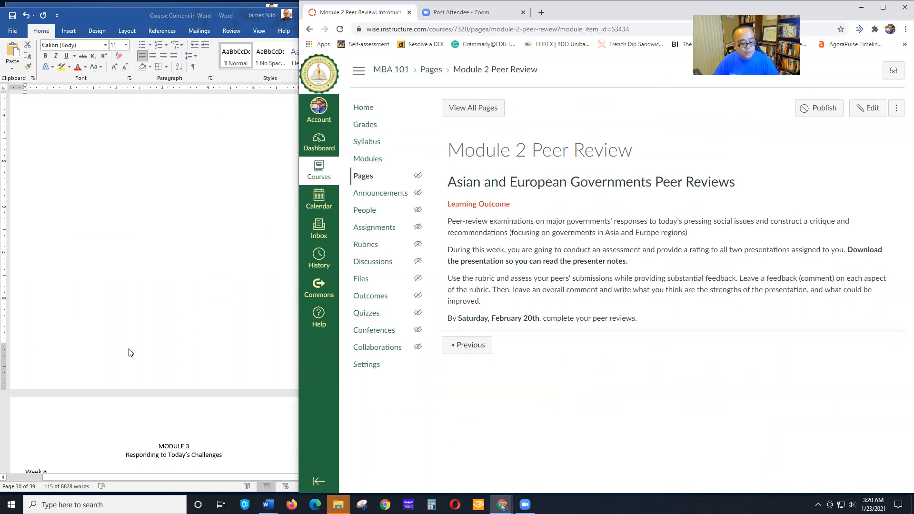
pyautogui.scroll(1, 198, 285)
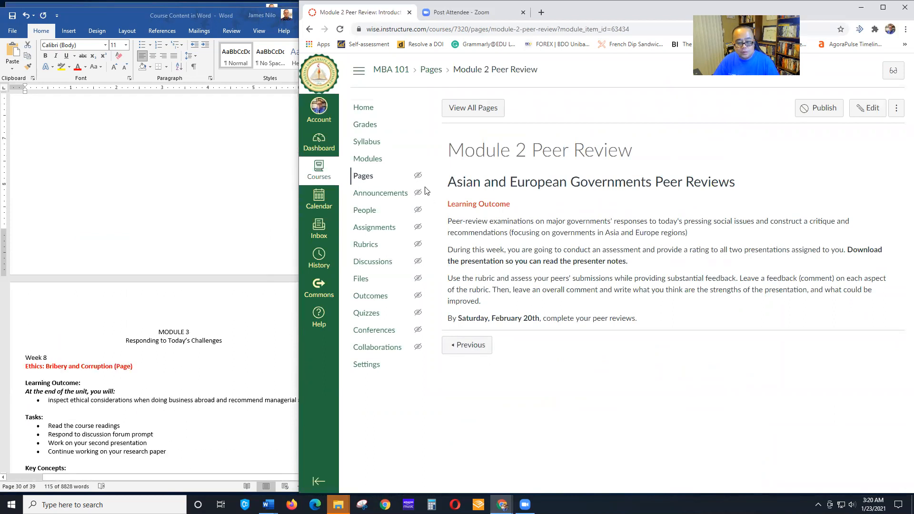
pyautogui.click(367, 159)
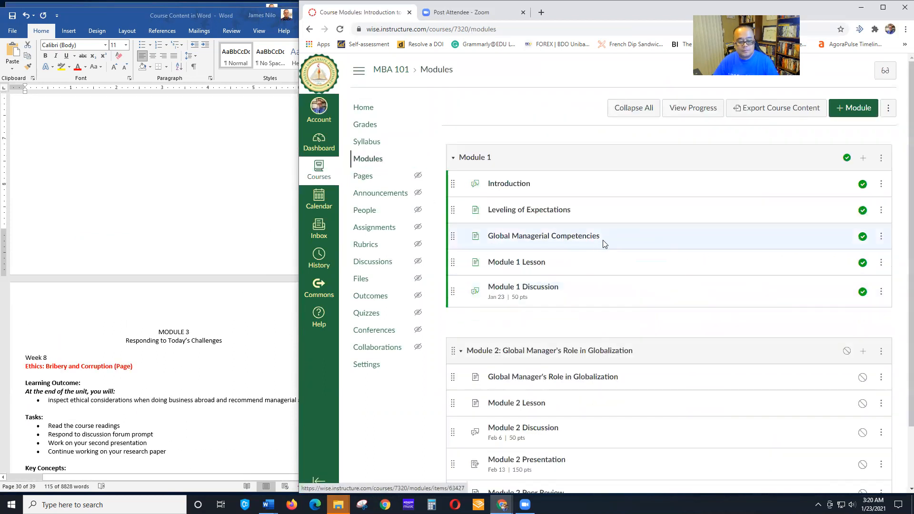
# Publish the module "Module 2: Global Manager's Role in Globalization" together with its items
pyautogui.scroll(-2, 666, 285)
pyautogui.scroll(2, 668, 284)
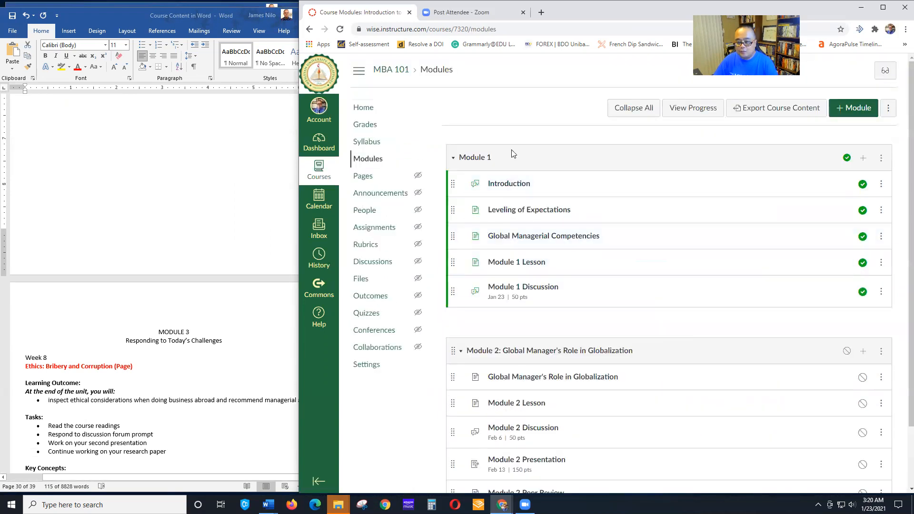
pyautogui.scroll(-2, 714, 300)
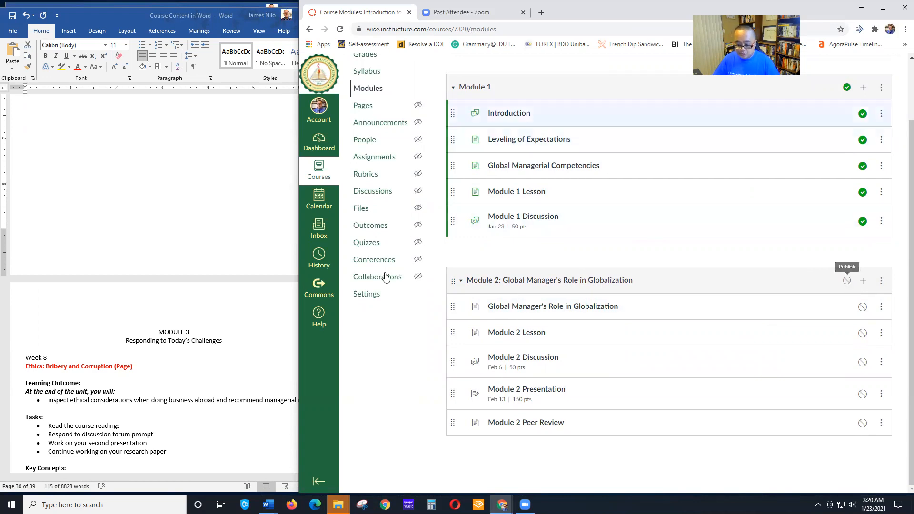
pyautogui.click(846, 281)
pyautogui.click(881, 282)
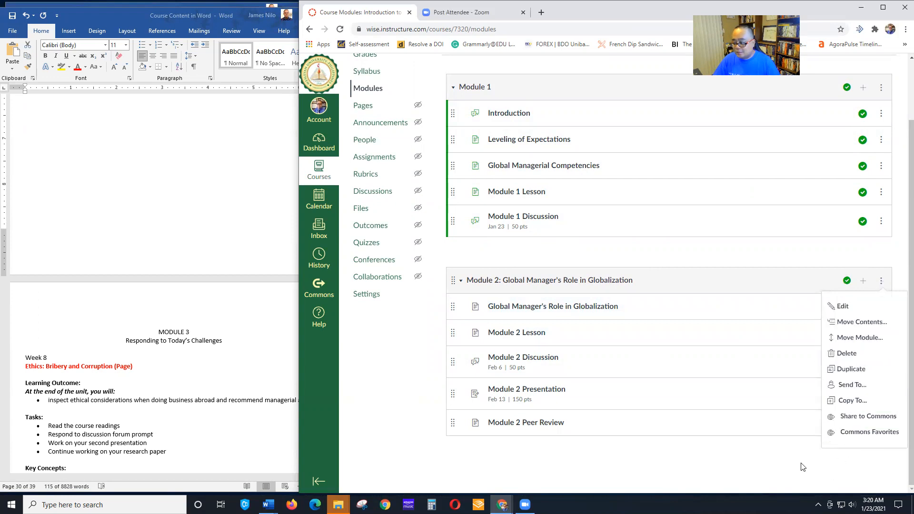
pyautogui.click(849, 338)
pyautogui.click(881, 281)
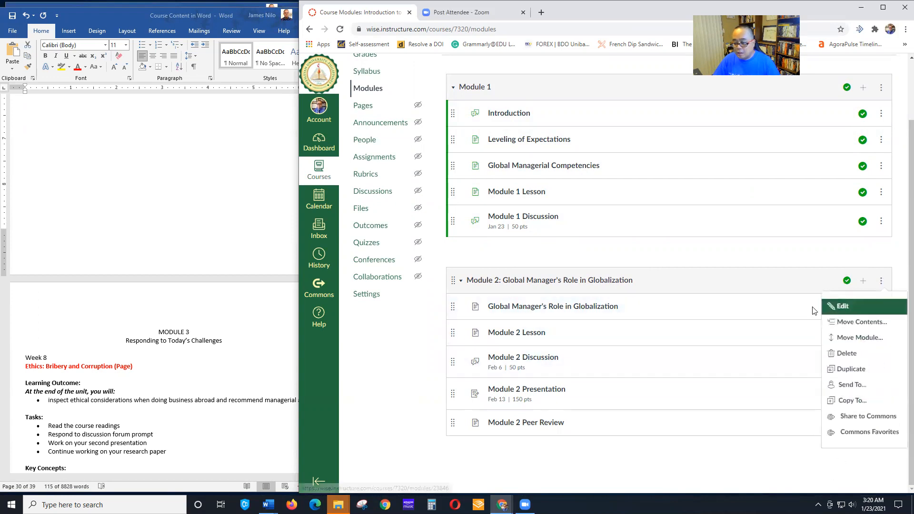
pyautogui.click(834, 307)
pyautogui.click(474, 203)
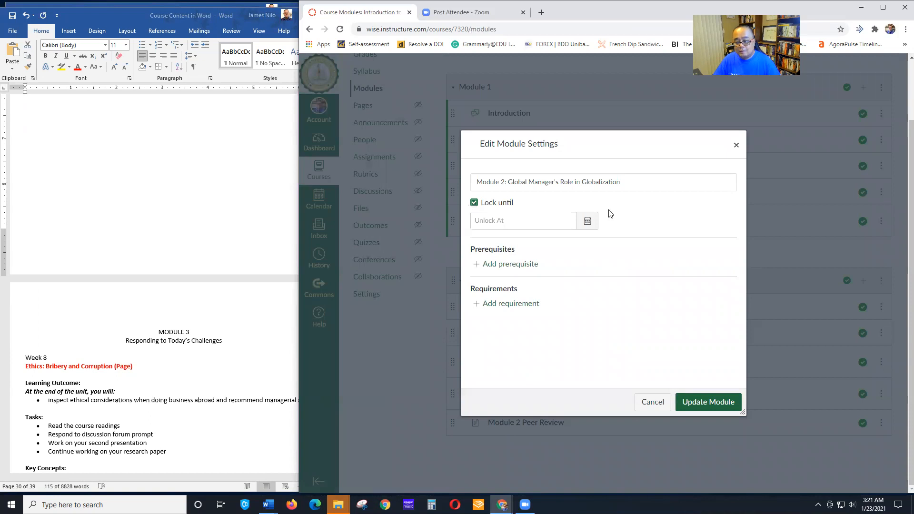
pyautogui.click(587, 220)
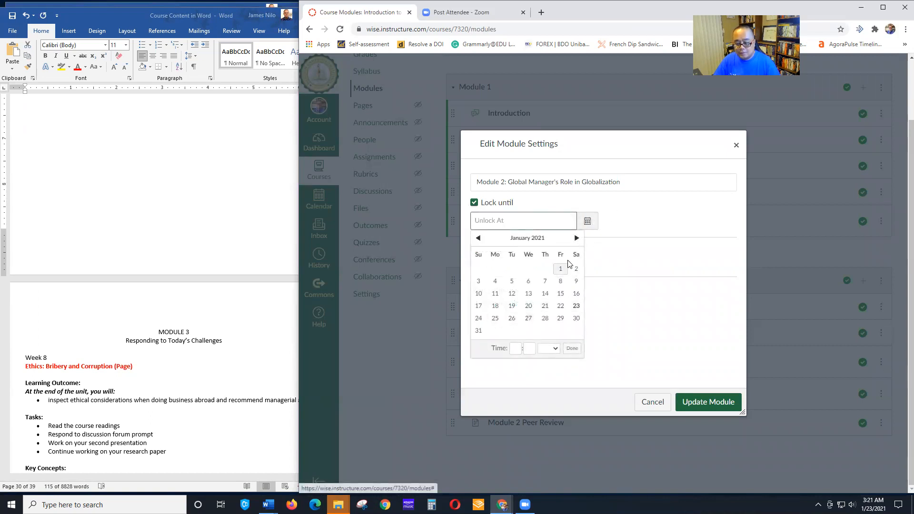
pyautogui.click(577, 238)
pyautogui.click(495, 268)
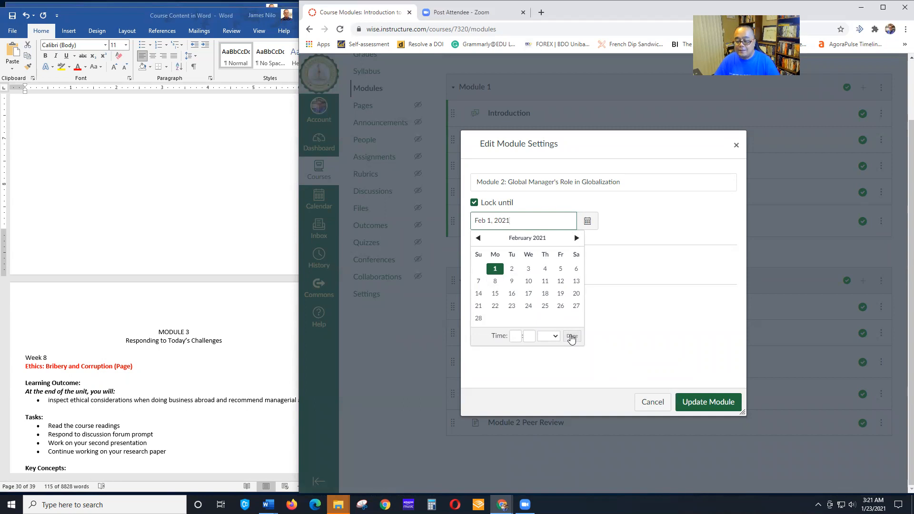
pyautogui.click(612, 380)
pyautogui.click(651, 405)
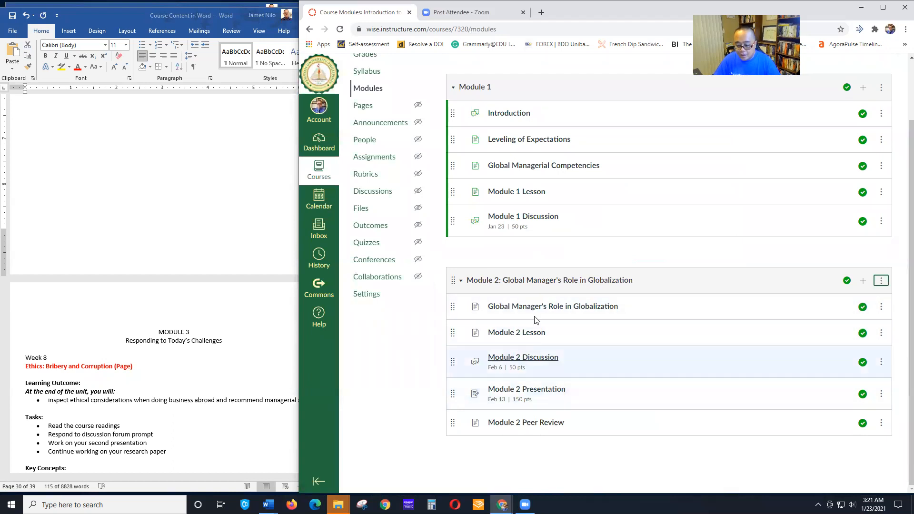
# Lock Module 2 until Jan 31, 2021 in its module settings and update the module
pyautogui.click(847, 280)
pyautogui.click(880, 282)
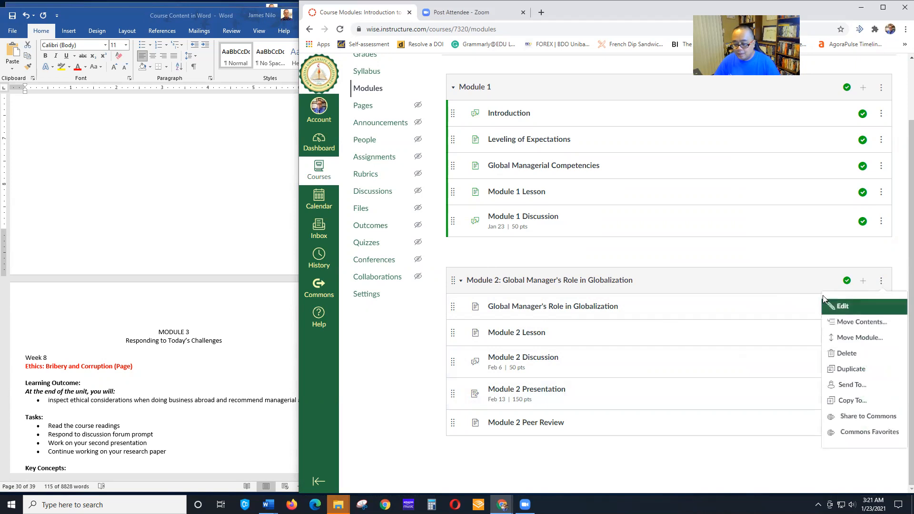
pyautogui.press('Return')
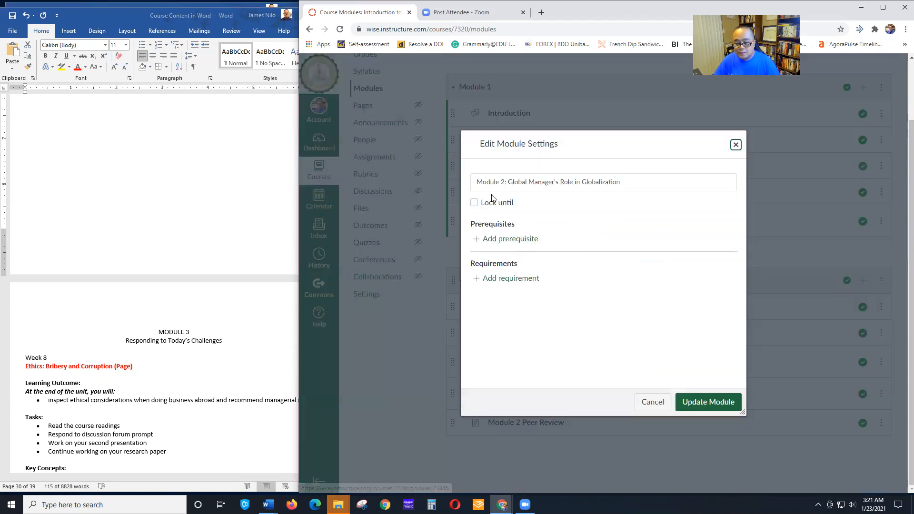
pyautogui.click(474, 203)
pyautogui.click(587, 223)
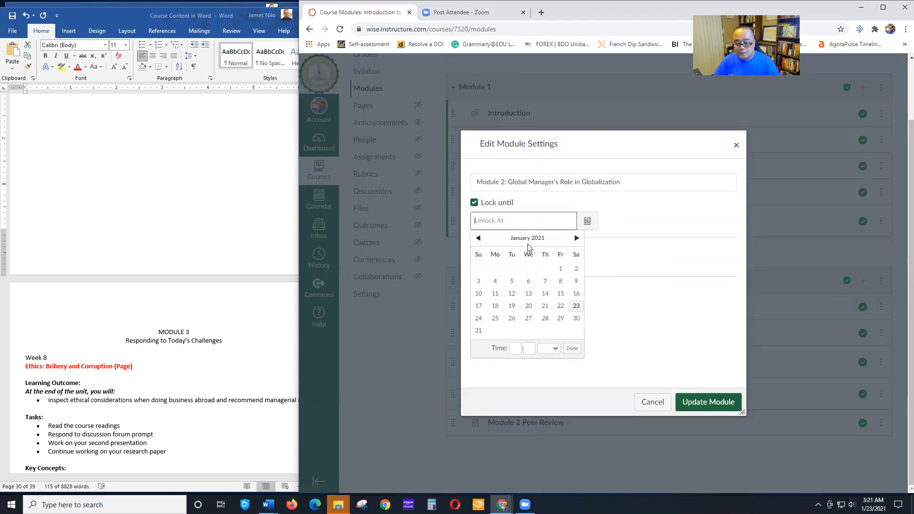
pyautogui.click(576, 238)
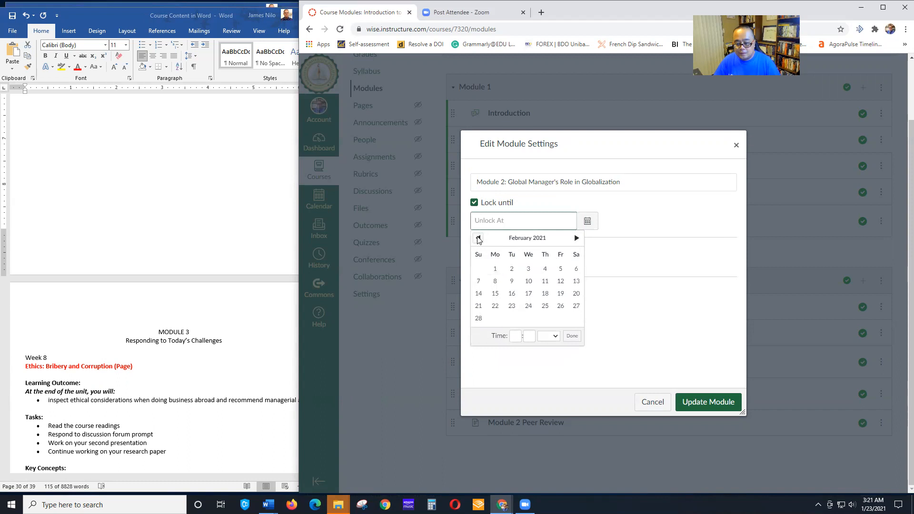
pyautogui.click(478, 238)
pyautogui.click(576, 238)
pyautogui.click(492, 269)
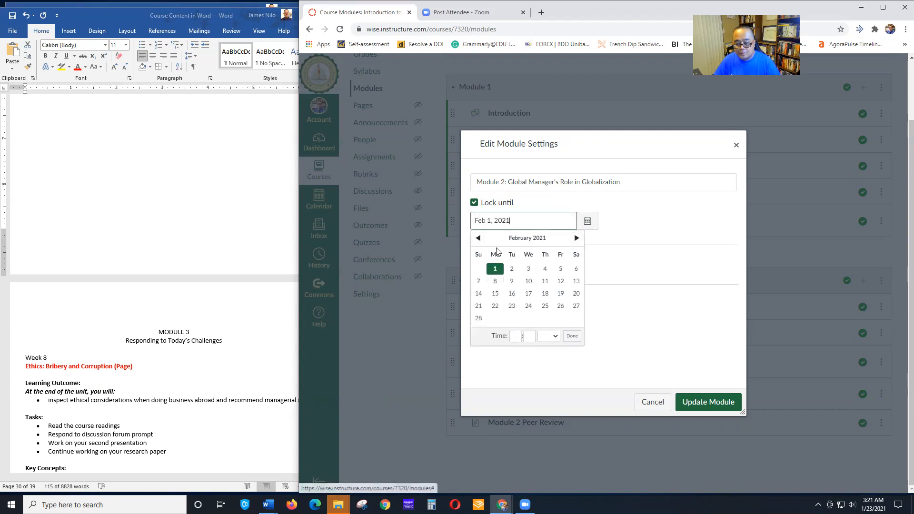
pyautogui.click(478, 238)
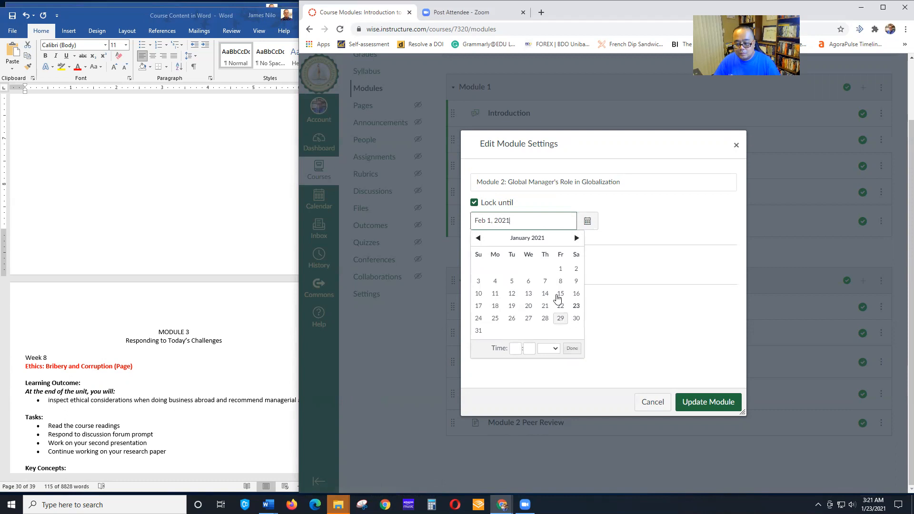
pyautogui.click(478, 331)
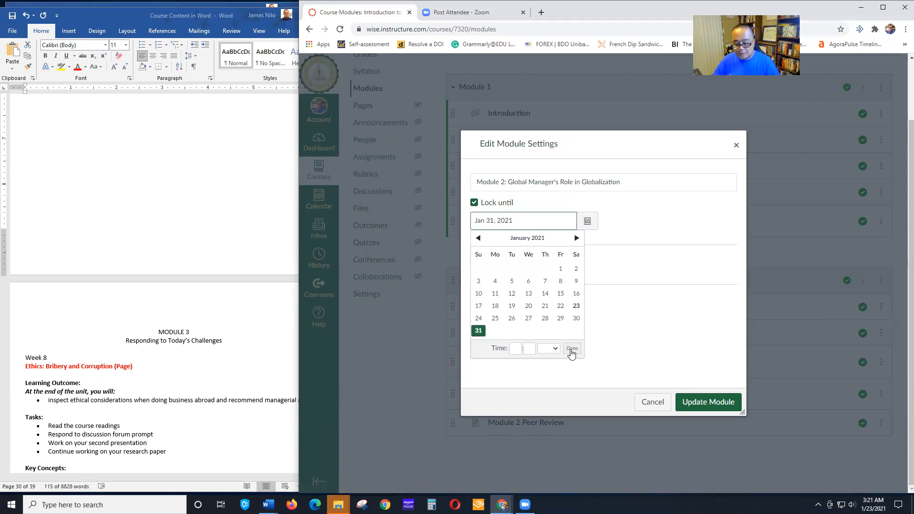
pyautogui.click(571, 349)
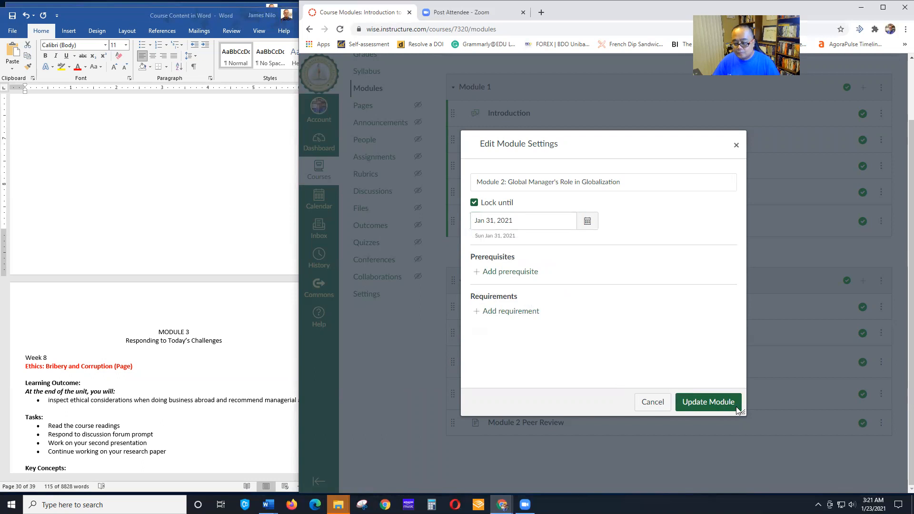
pyautogui.click(708, 402)
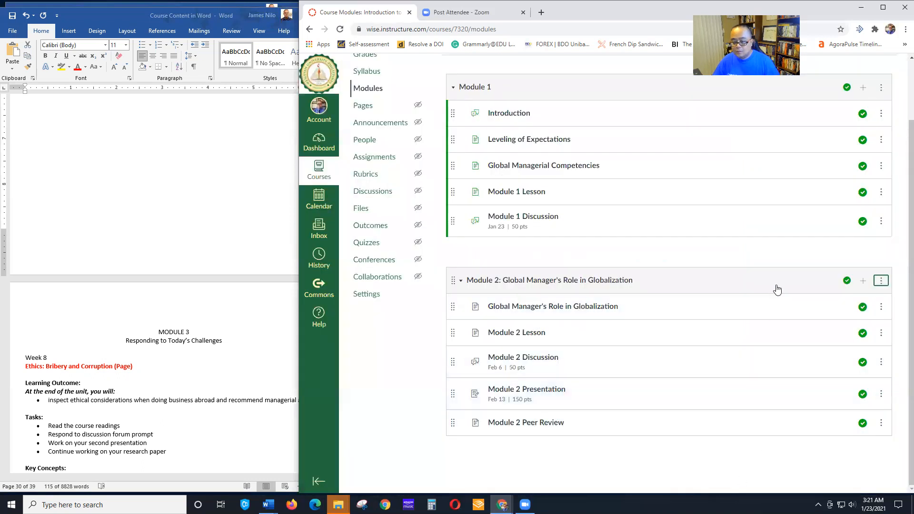
# Open the course home page in Student View and look over its content
pyautogui.scroll(2, 370, 114)
pyautogui.click(363, 108)
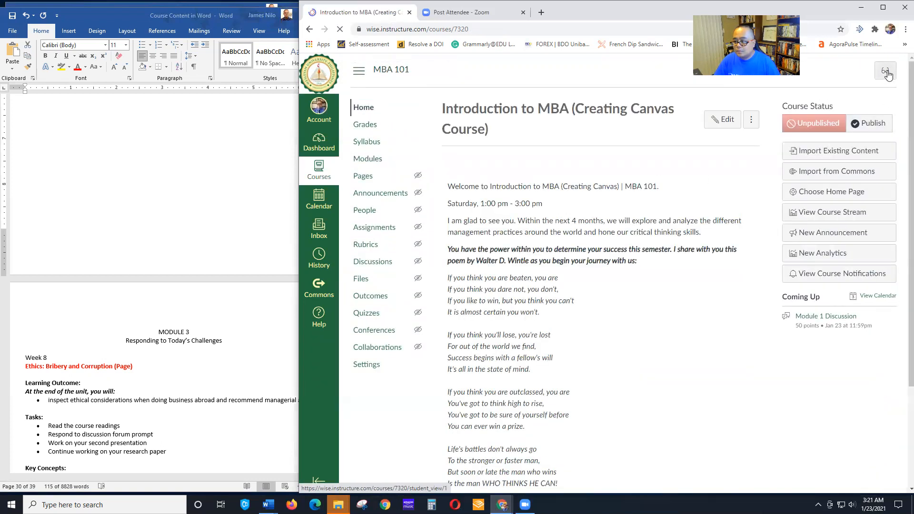
pyautogui.click(886, 72)
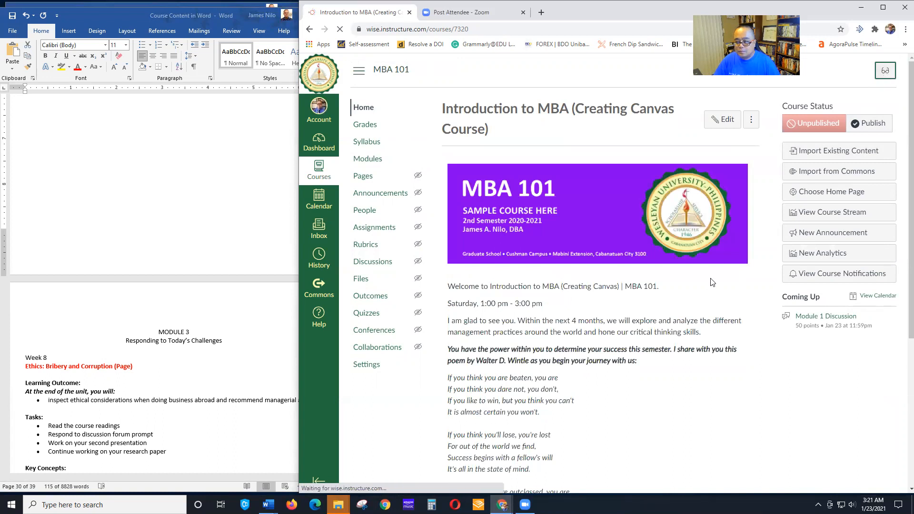
pyautogui.scroll(-3, 809, 390)
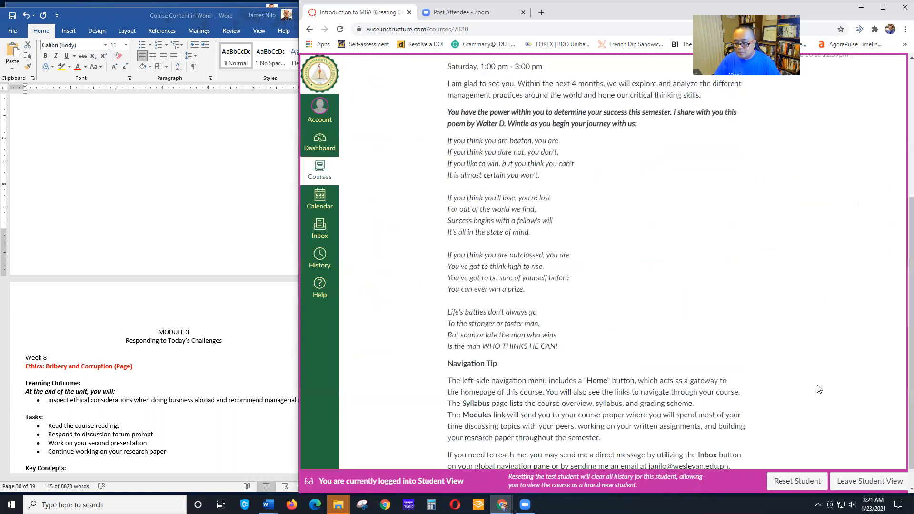
pyautogui.scroll(5, 456, 221)
# Check how Module 2's lock appears to students on the Modules page, and leave Student View
pyautogui.click(368, 158)
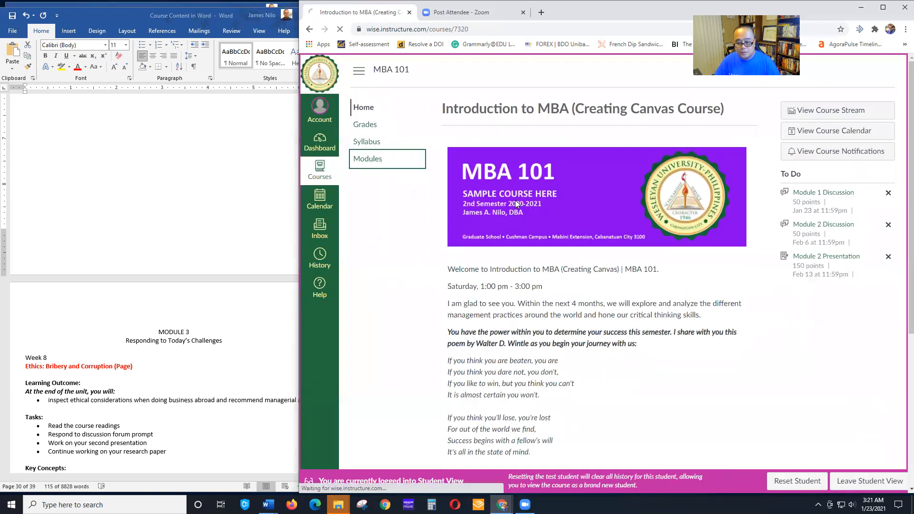
pyautogui.scroll(-3, 809, 262)
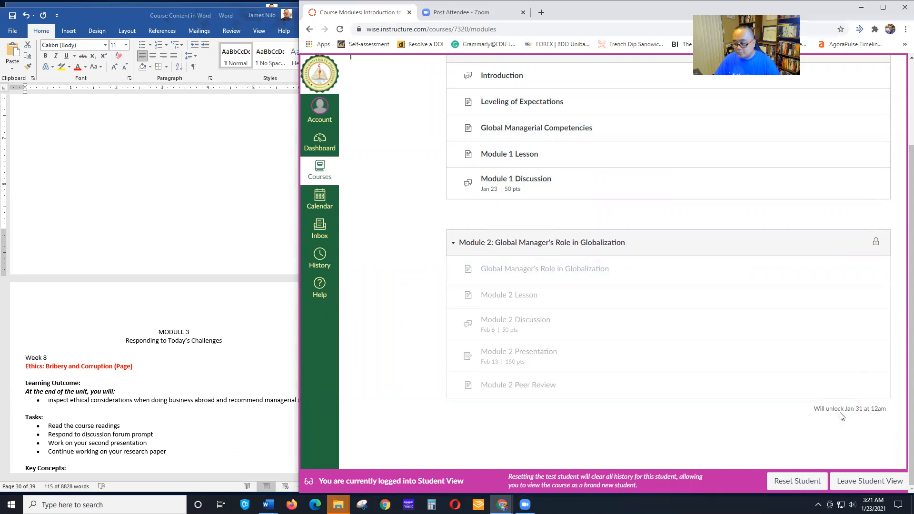
pyautogui.scroll(3, 502, 333)
pyautogui.scroll(-3, 529, 403)
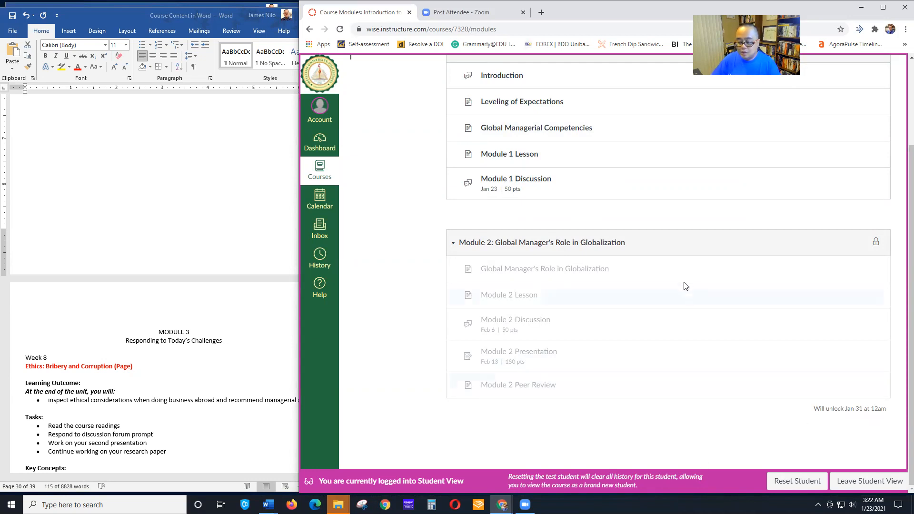
pyautogui.scroll(3, 722, 386)
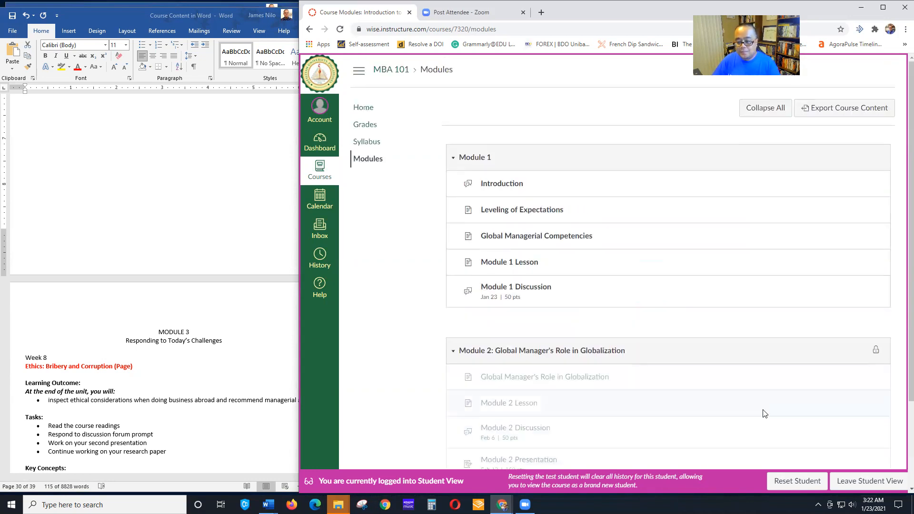
pyautogui.click(886, 481)
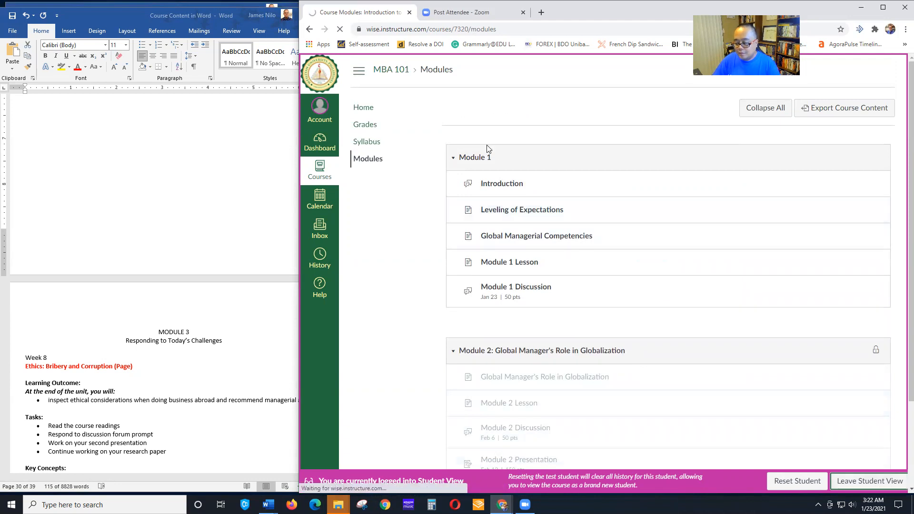
pyautogui.scroll(-2, 633, 247)
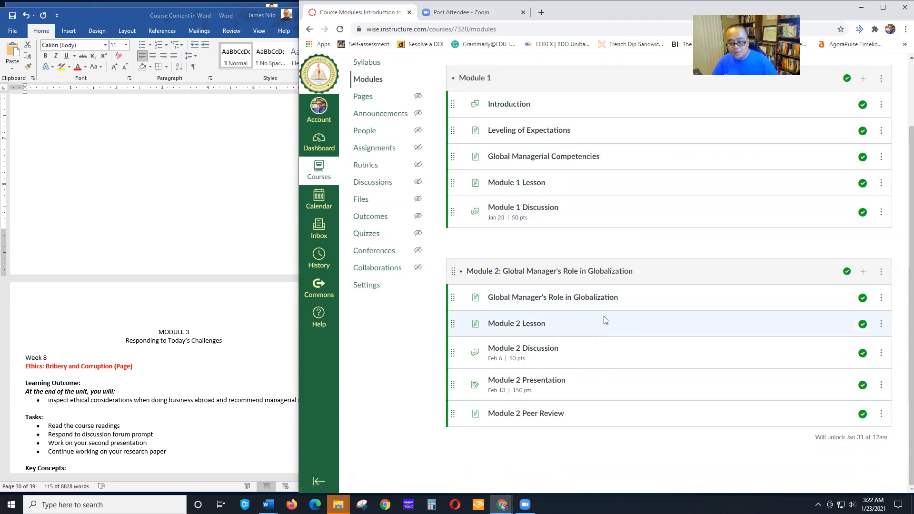
# Review the Module 3 content in the Word document, from the Week 8 bribery and corruption lesson to the Week 9 discussion forum
pyautogui.scroll(-6, 233, 374)
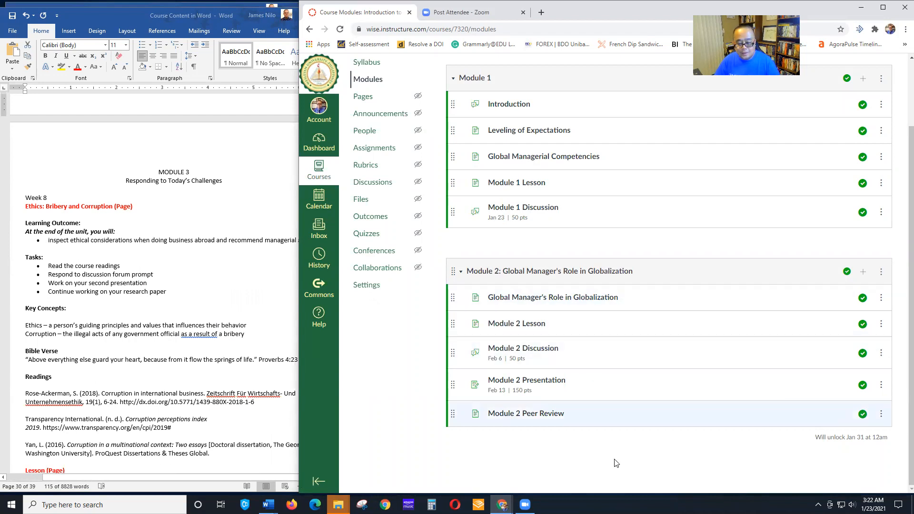
pyautogui.scroll(-3, 192, 315)
pyautogui.scroll(-20, 192, 315)
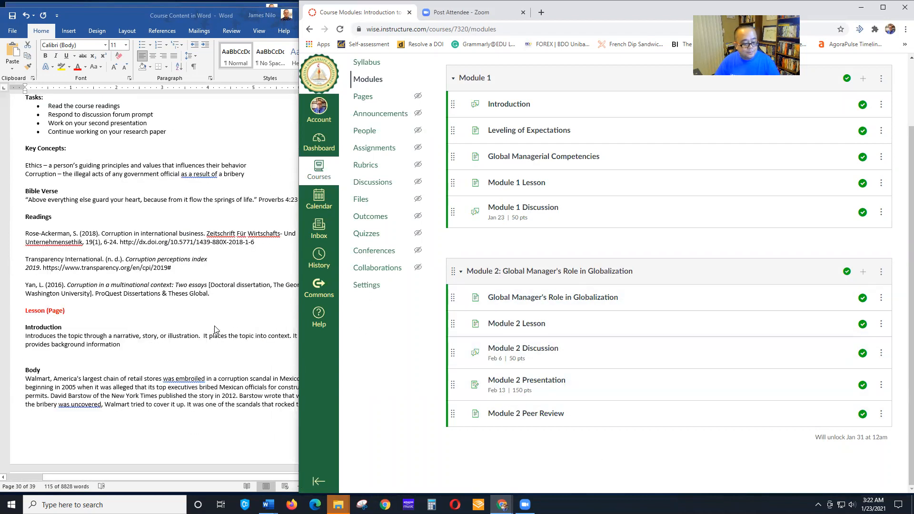
pyautogui.scroll(20, 221, 328)
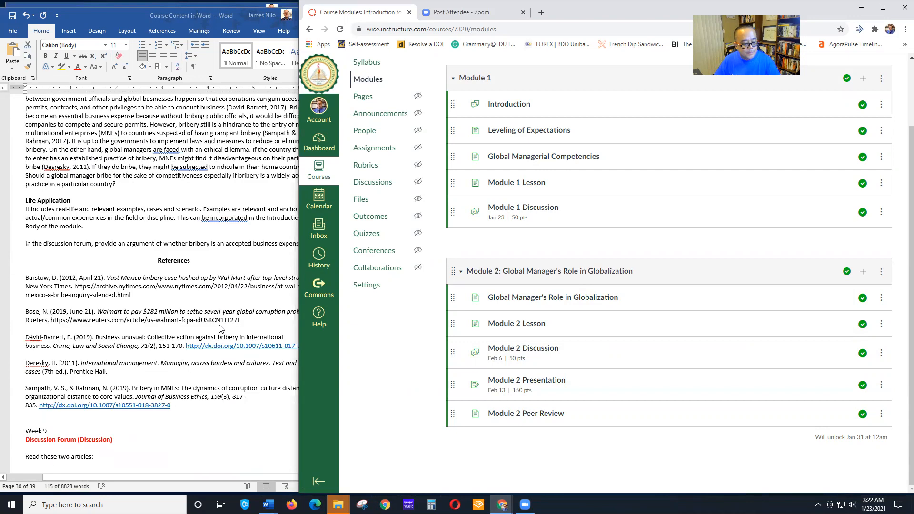
pyautogui.scroll(-20, 221, 319)
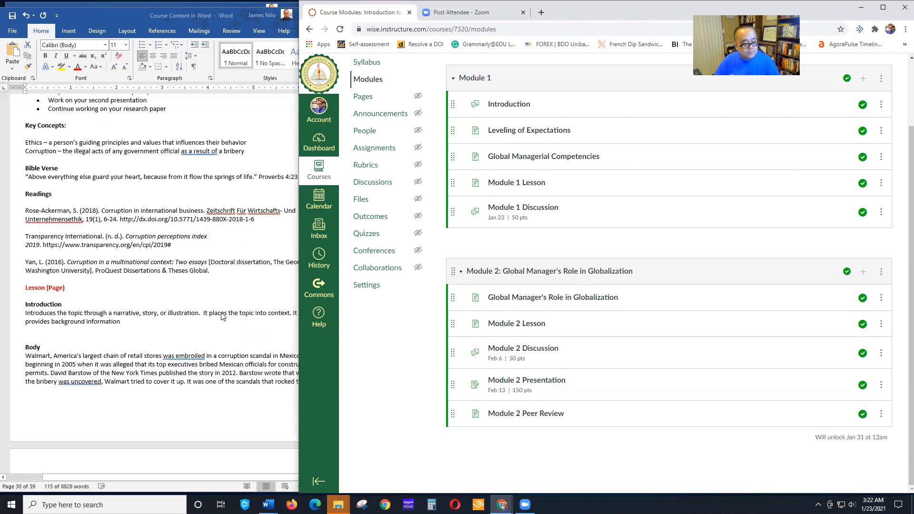
pyautogui.scroll(-3, 226, 323)
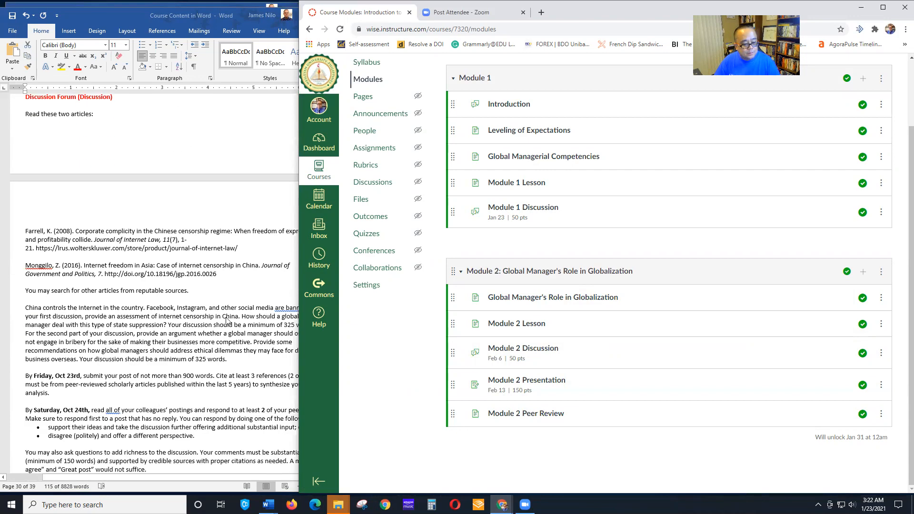
pyautogui.scroll(6, 227, 323)
# Add a new course module named "Module 3"
pyautogui.scroll(2, 755, 232)
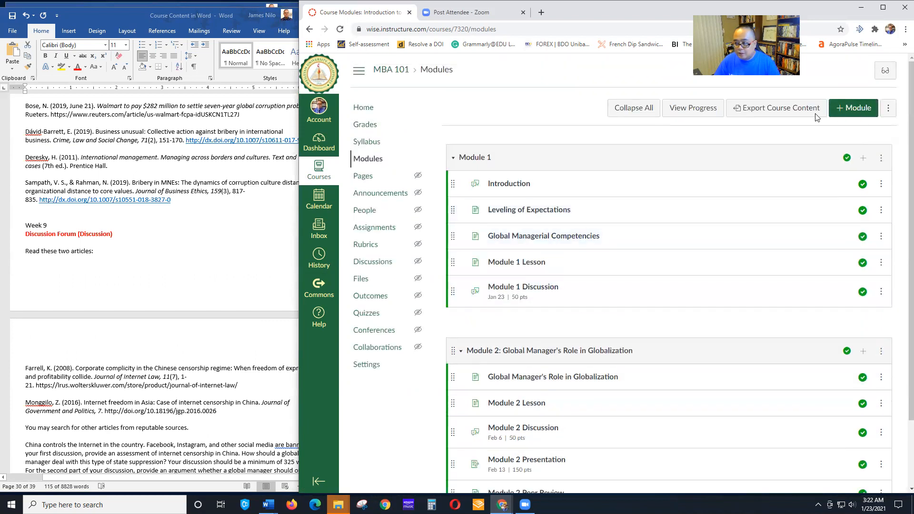
pyautogui.click(851, 108)
pyautogui.click(523, 227)
pyautogui.write('Mo')
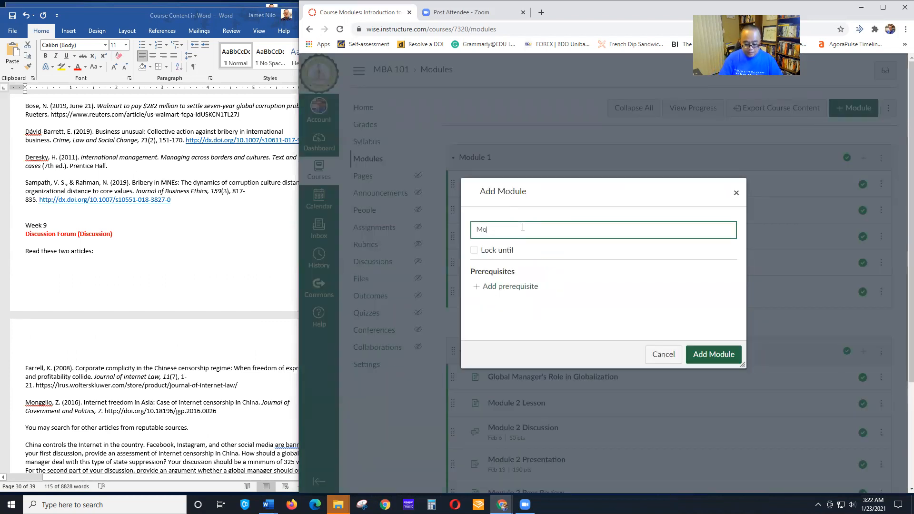
pyautogui.write('dule 3')
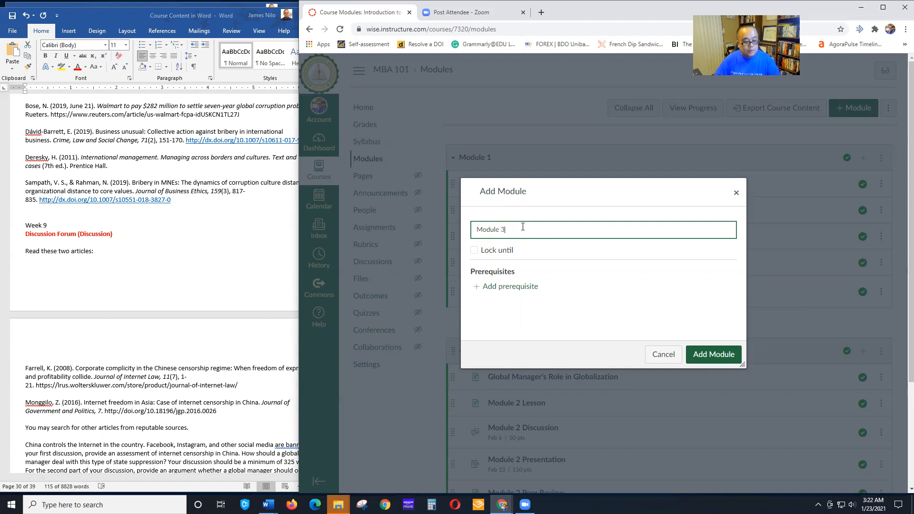
pyautogui.scroll(15, 147, 291)
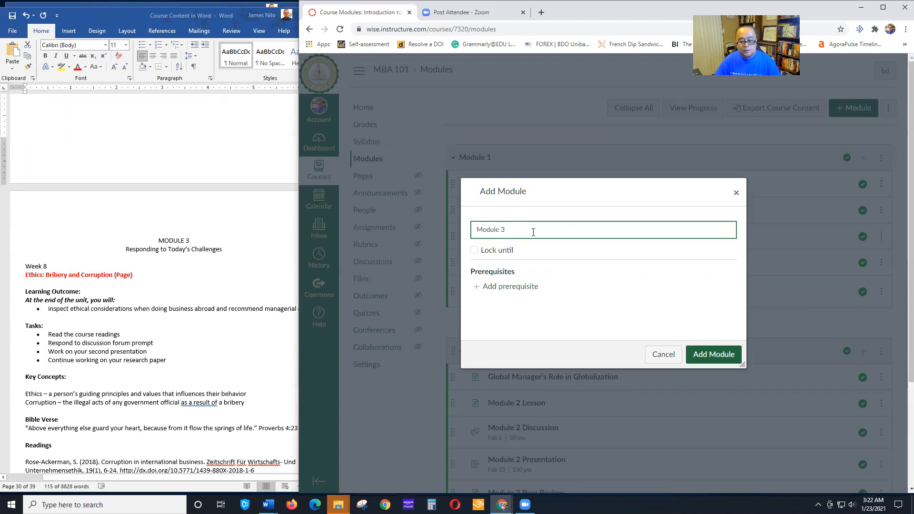
pyautogui.click(718, 355)
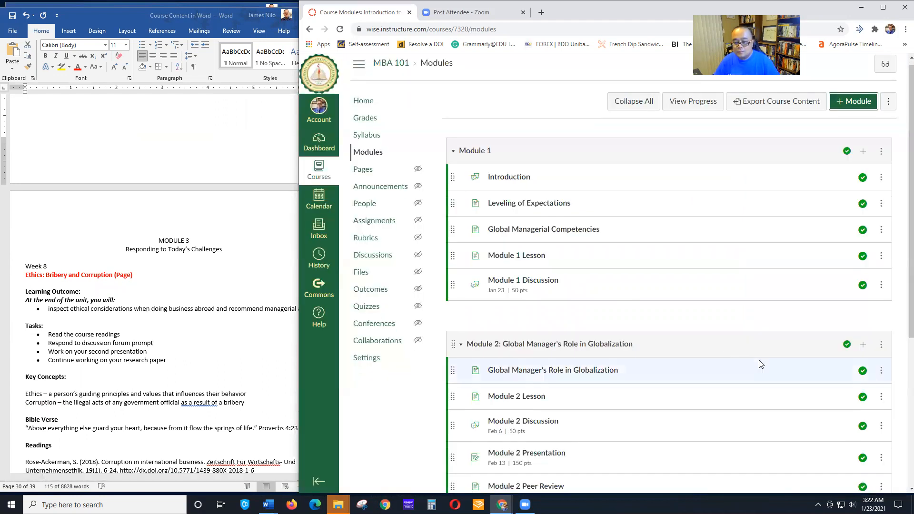
# Rename Module 3 as "Module 3: Responding to Today's Challenges" in its module settings and update the module
pyautogui.click(881, 318)
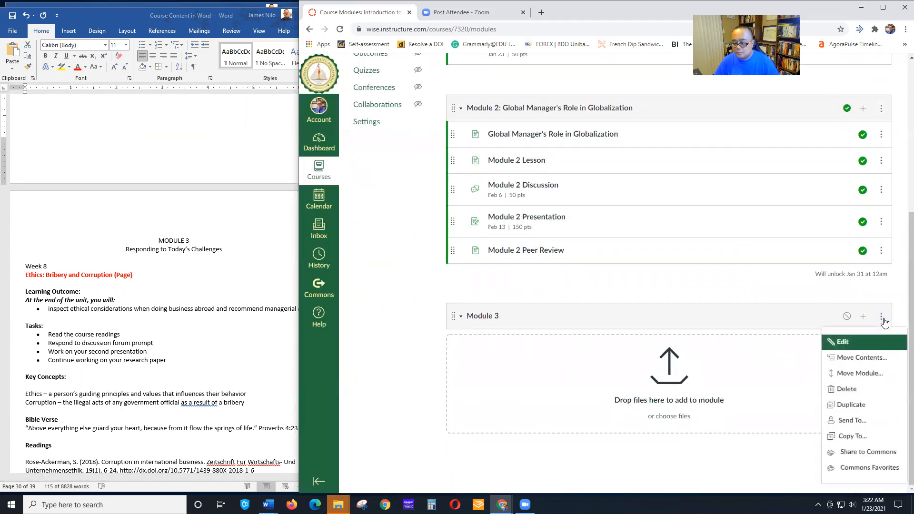
pyautogui.click(842, 341)
pyautogui.click(519, 177)
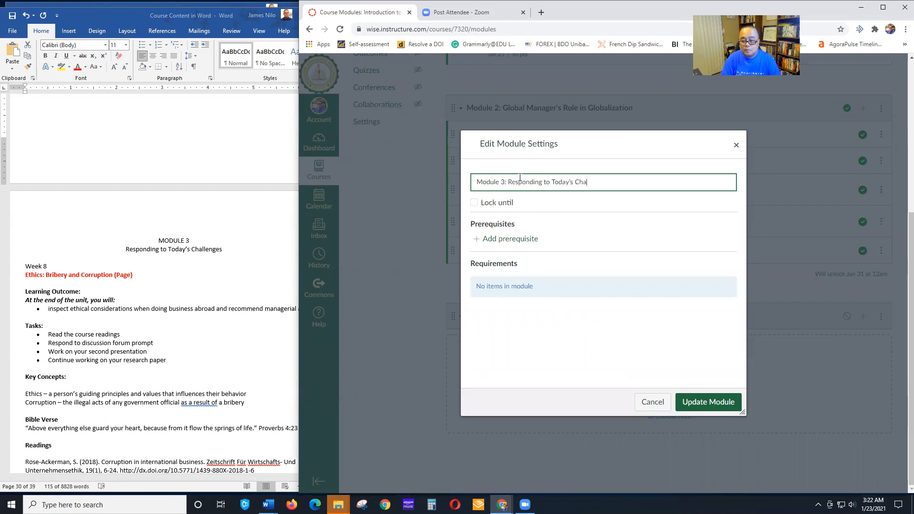
pyautogui.click(712, 402)
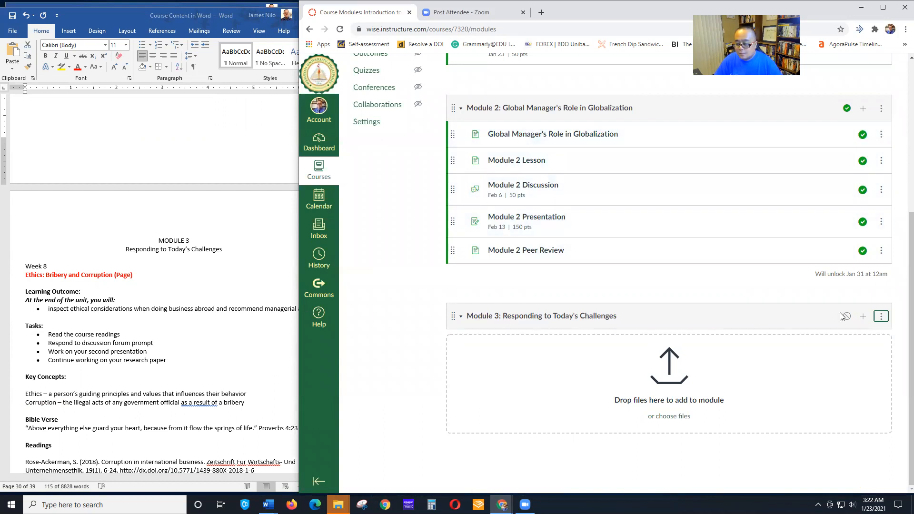
# Add a new page named "Ethics: Bribery and Corruption" to Module 3 without indentation
pyautogui.click(864, 318)
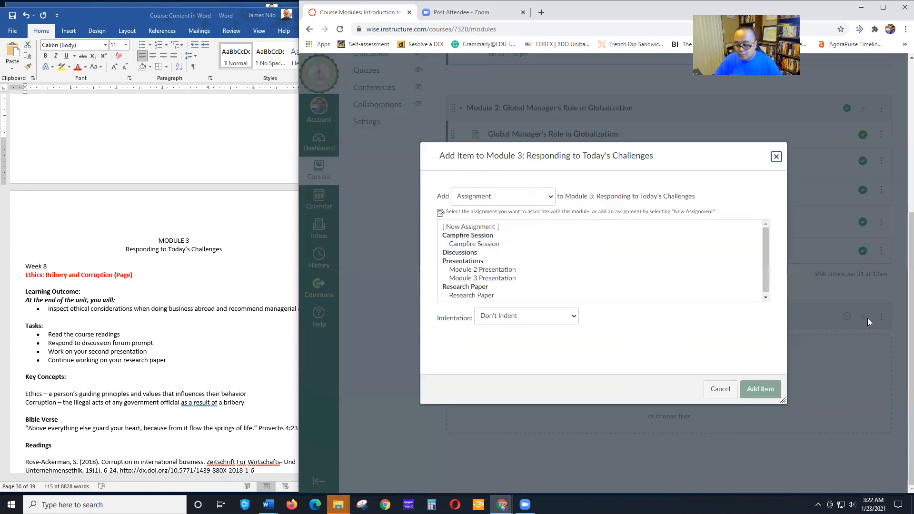
pyautogui.click(497, 199)
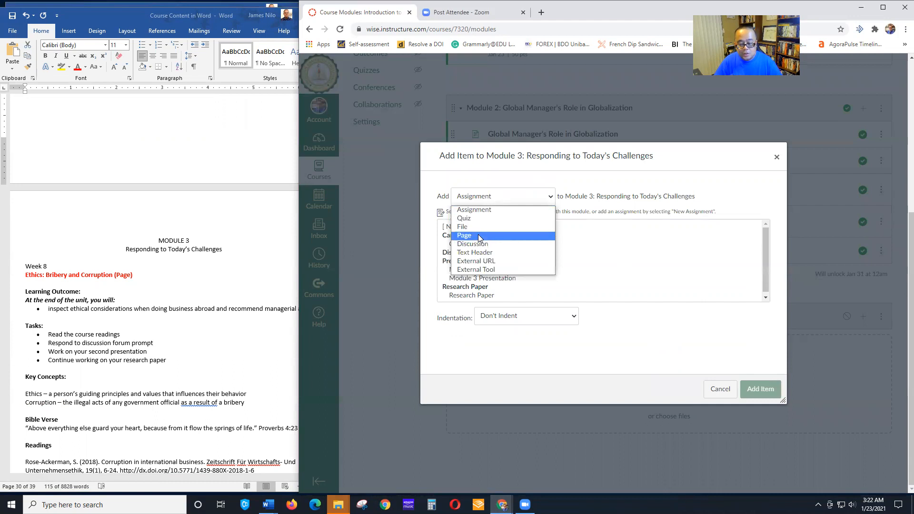
pyautogui.click(479, 228)
pyautogui.click(478, 228)
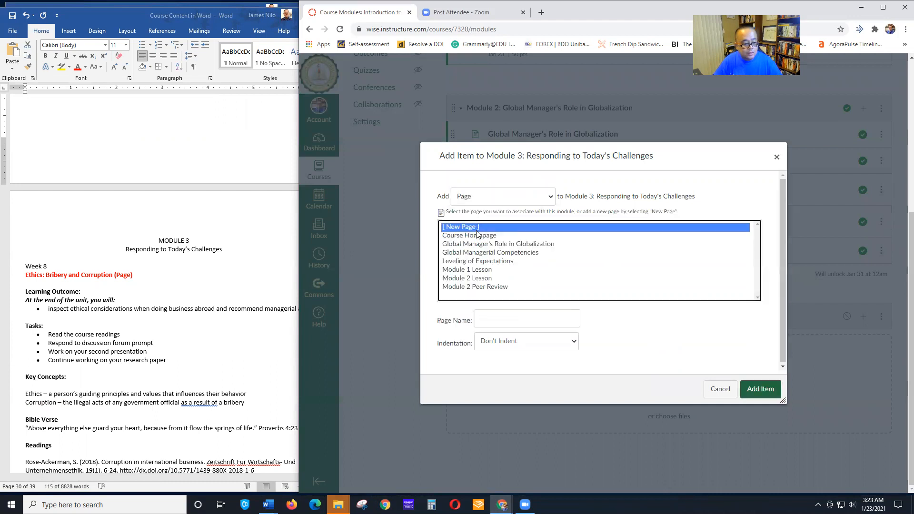
pyautogui.click(496, 323)
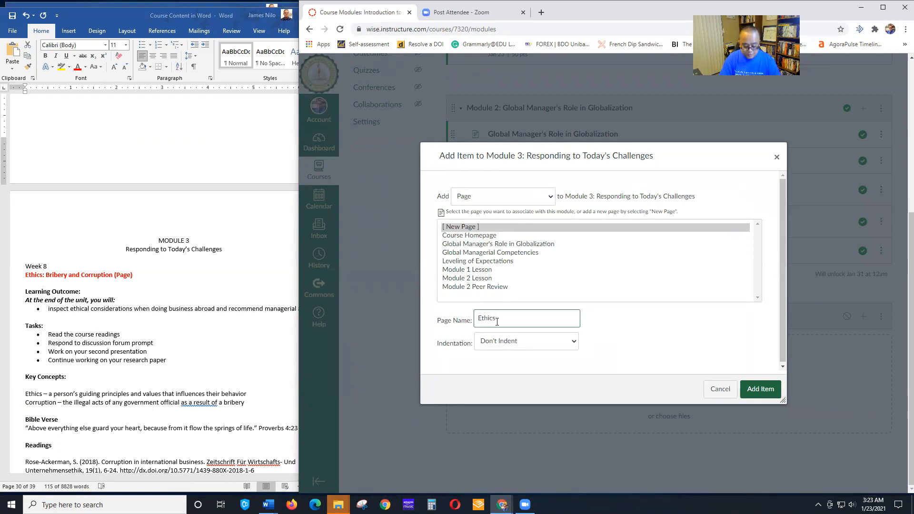
pyautogui.write('bery and Corruption')
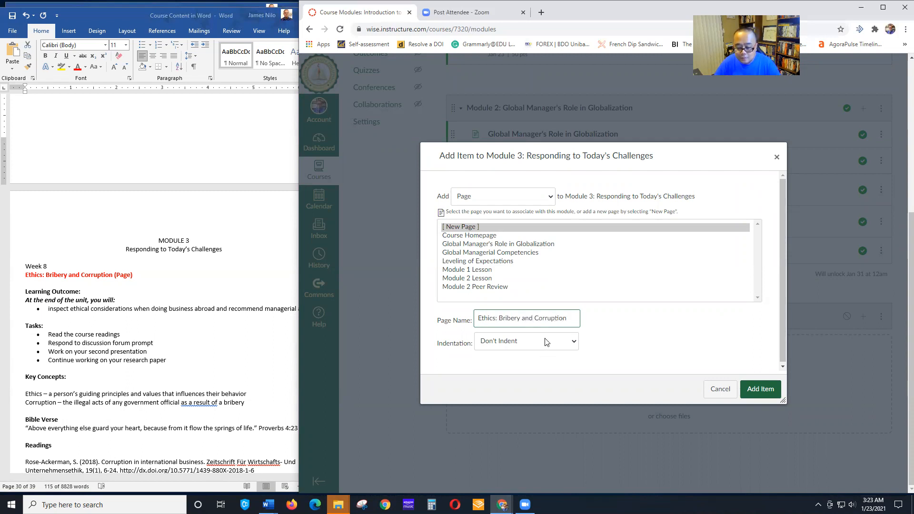
pyautogui.click(546, 342)
pyautogui.click(527, 361)
pyautogui.click(771, 395)
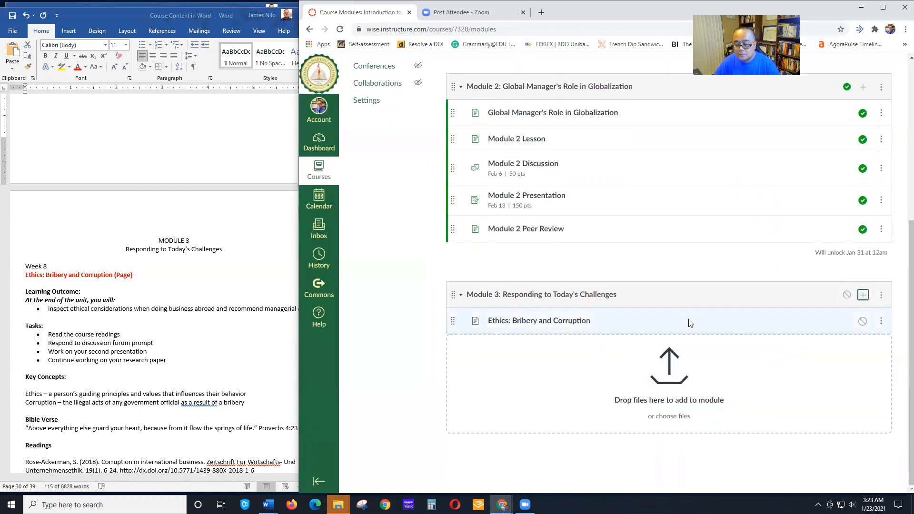
# Open the Ethics: Bribery and Corruption page for editing and paste in the Week 8 text from Word, Learning Outcome through Readings
pyautogui.click(568, 321)
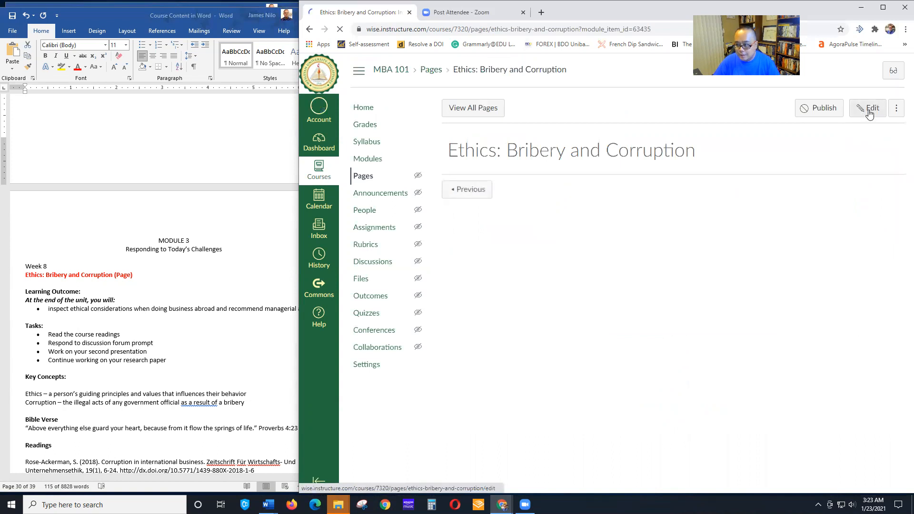
pyautogui.click(194, 307)
pyautogui.scroll(-3, 29, 200)
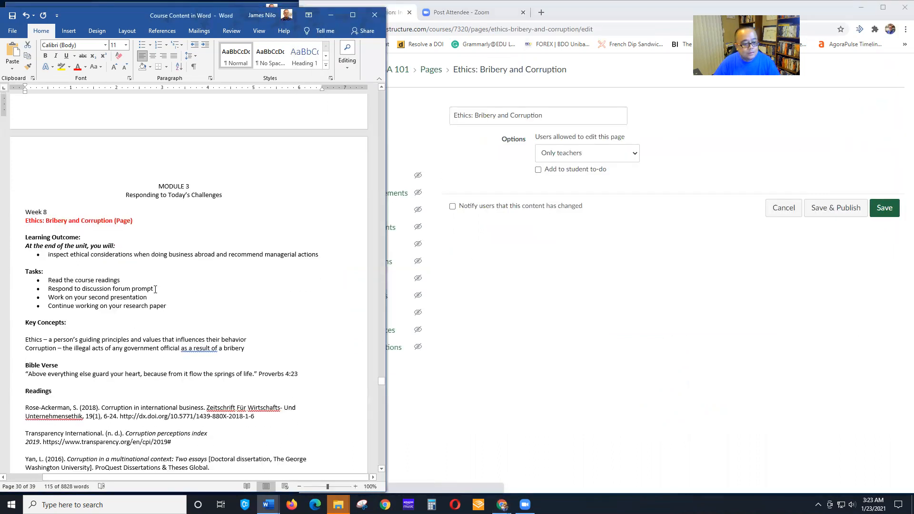
pyautogui.moveTo(28, 200); pyautogui.dragTo(209, 436)
pyautogui.hotkey('ctrl', 'c')
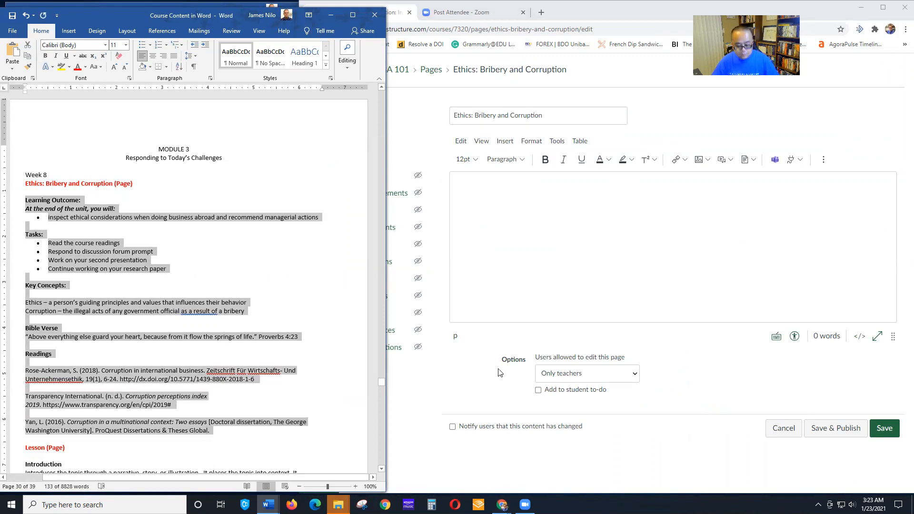
pyautogui.click(491, 219)
pyautogui.hotkey('ctrl', 'v')
pyautogui.scroll(10, 497, 233)
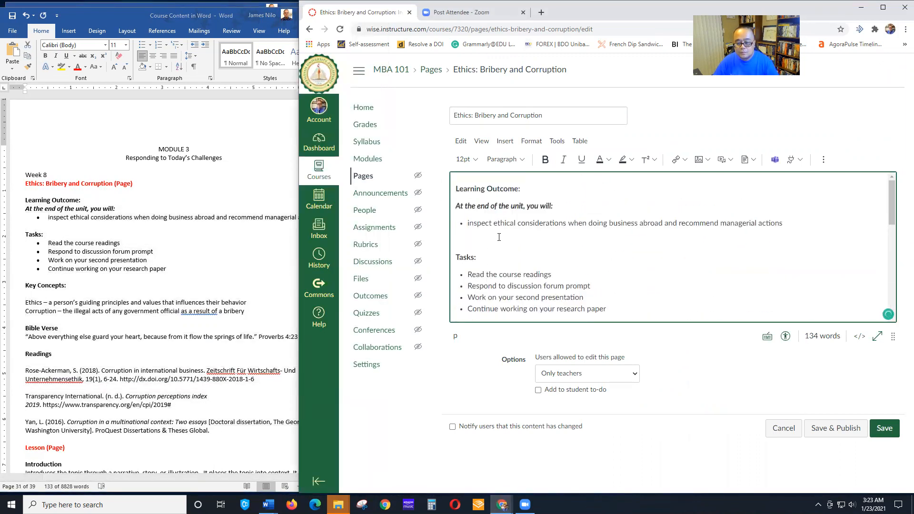
# Remove the blank lines around the Tasks, Key Concepts, Bible Verse and Readings headings in the page text
pyautogui.press('Delete')
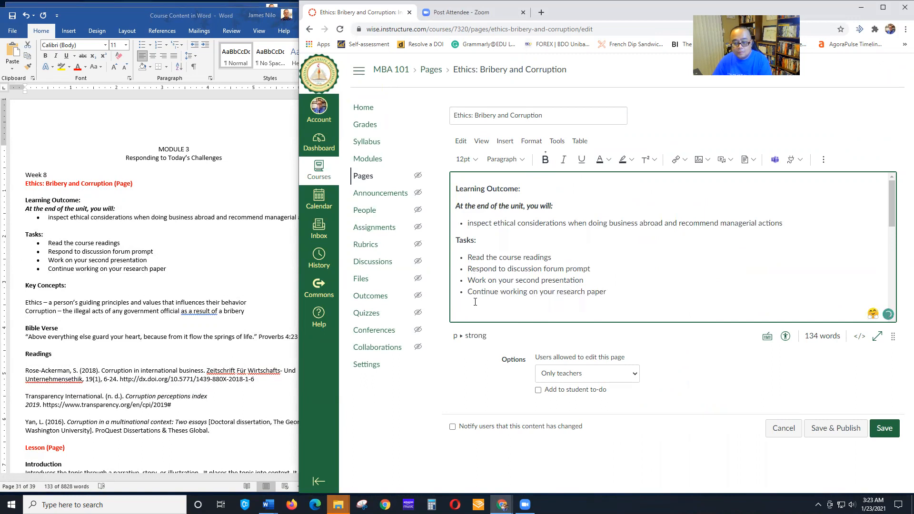
pyautogui.scroll(-1, 474, 302)
pyautogui.click(475, 262)
pyautogui.press('Delete')
pyautogui.press('Delete')
pyautogui.scroll(-3, 482, 286)
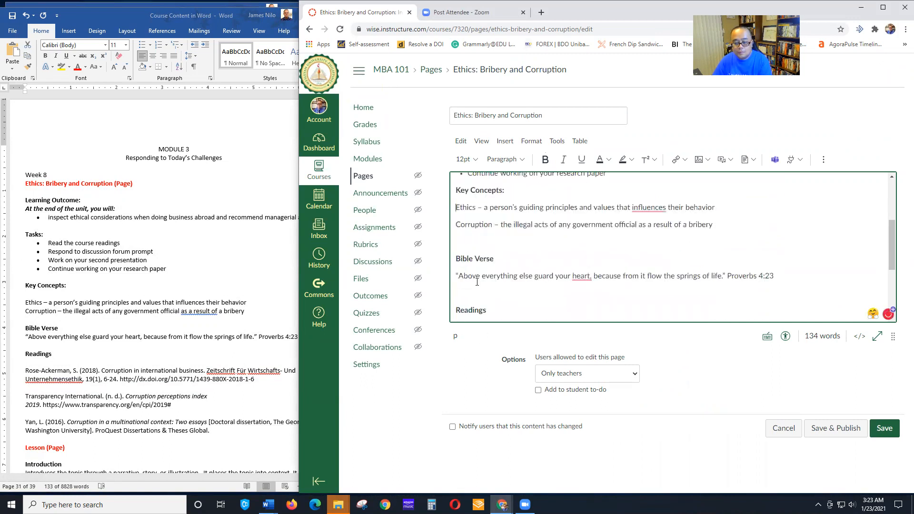
pyautogui.scroll(1, 467, 219)
pyautogui.click(470, 221)
pyautogui.press('Delete')
pyautogui.click(468, 253)
pyautogui.press('Delete')
pyautogui.click(471, 273)
pyautogui.press('Delete')
# Remove the blank lines between the references in the Readings section
pyautogui.scroll(-1, 471, 273)
pyautogui.click(474, 272)
pyautogui.press('Delete')
pyautogui.hotkey('ctrl', 'z')
pyautogui.click(472, 251)
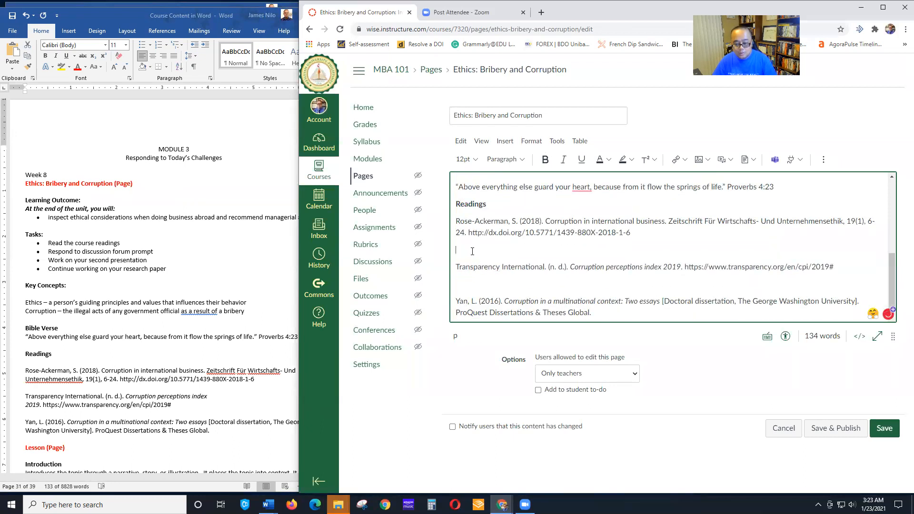
pyautogui.press('Delete')
# Search Unsplash for "ethics" and embed the "In this house we believe" sign image above the Learning Outcome heading
pyautogui.scroll(4, 524, 267)
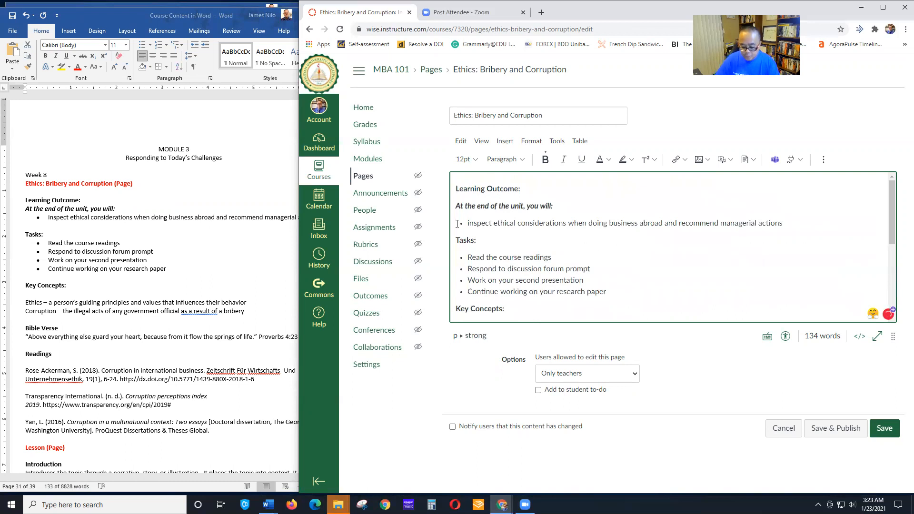
pyautogui.press('Return')
pyautogui.click(698, 159)
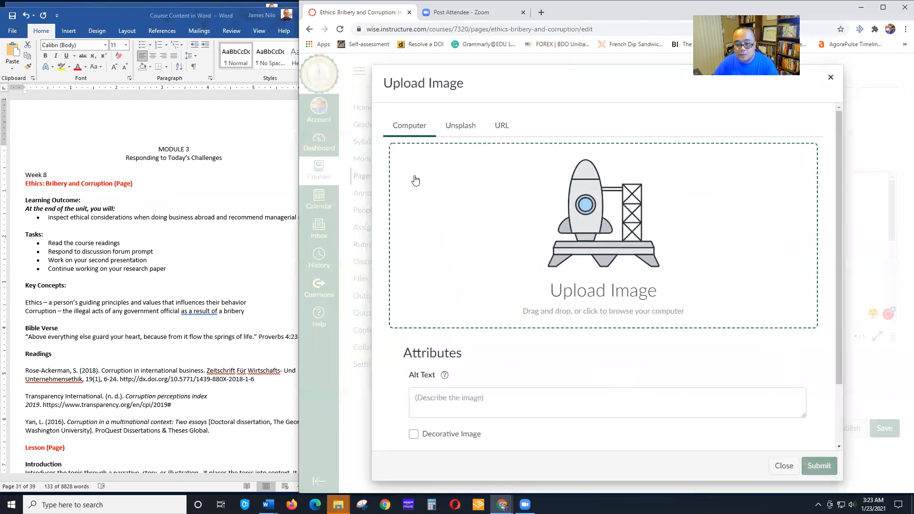
pyautogui.click(464, 129)
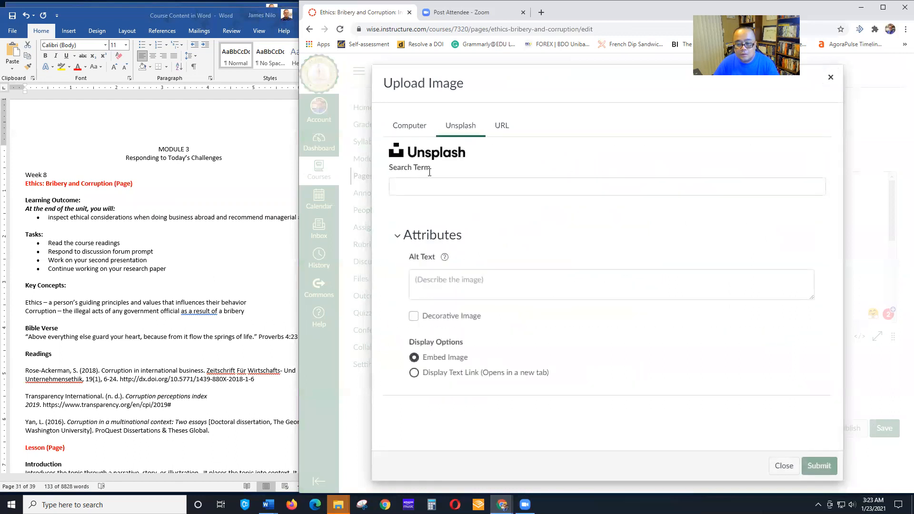
pyautogui.click(421, 183)
pyautogui.write('ethics')
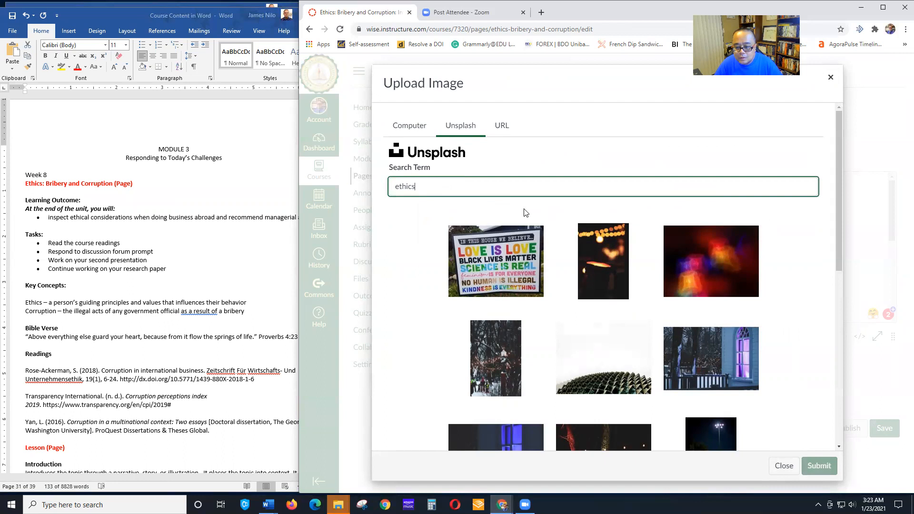
pyautogui.scroll(-5, 525, 212)
pyautogui.scroll(4, 528, 215)
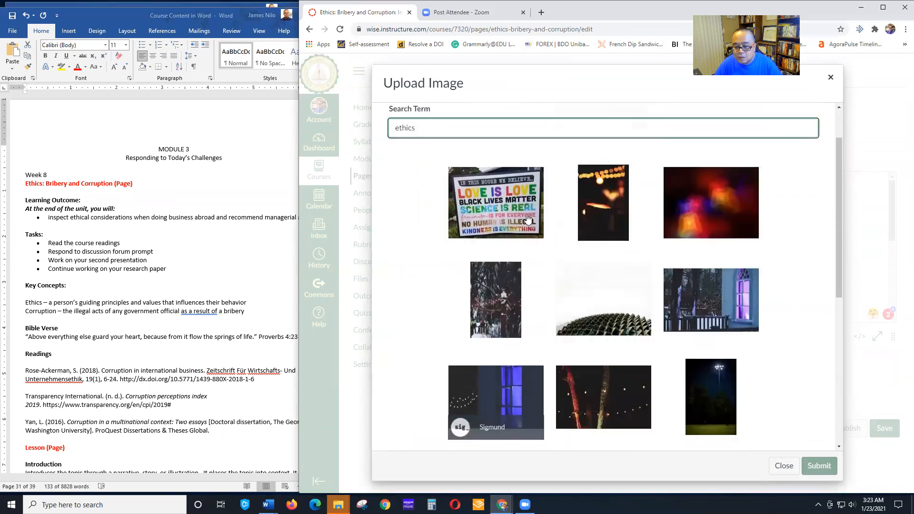
pyautogui.scroll(1, 527, 219)
pyautogui.click(527, 223)
pyautogui.click(823, 470)
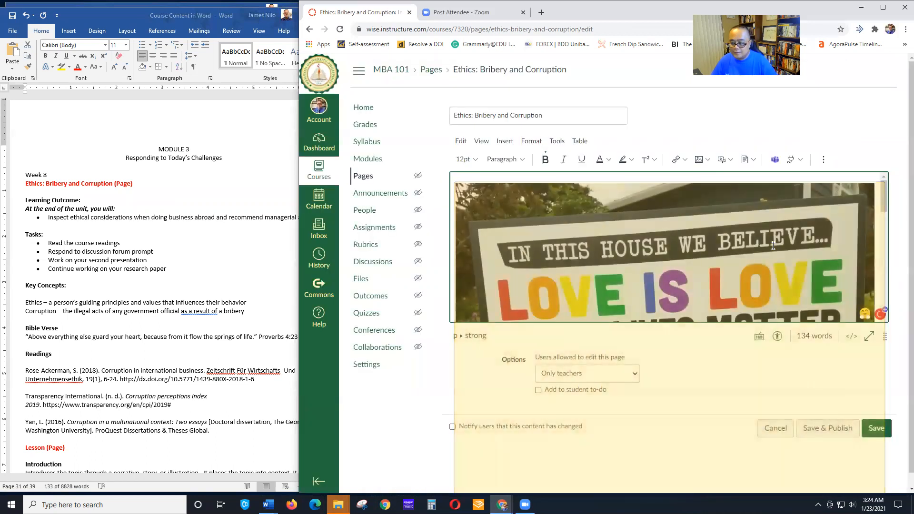
# Shrink the sign image to a little over half the text width, save the page and look over it
pyautogui.scroll(-5, 773, 245)
pyautogui.click(880, 263)
pyautogui.moveTo(880, 265); pyautogui.dragTo(727, 247)
pyautogui.scroll(-7, 725, 246)
pyautogui.click(667, 241)
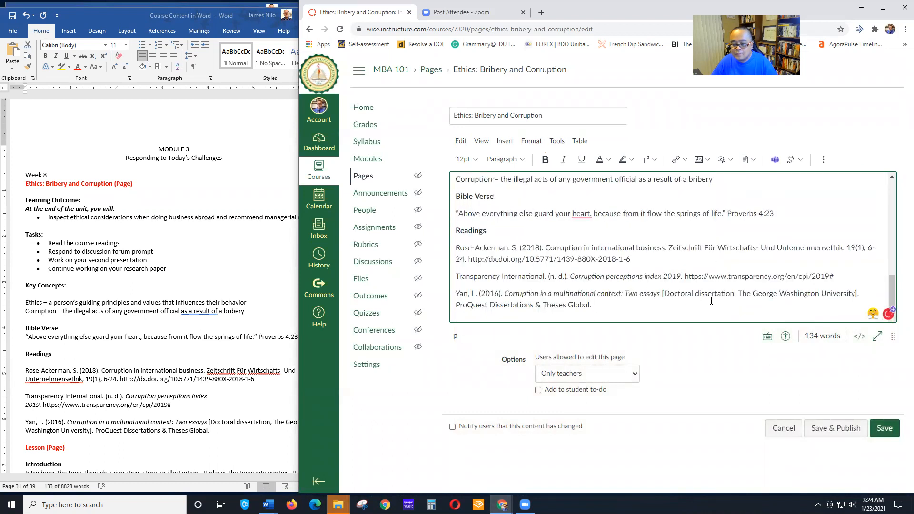
pyautogui.click(895, 435)
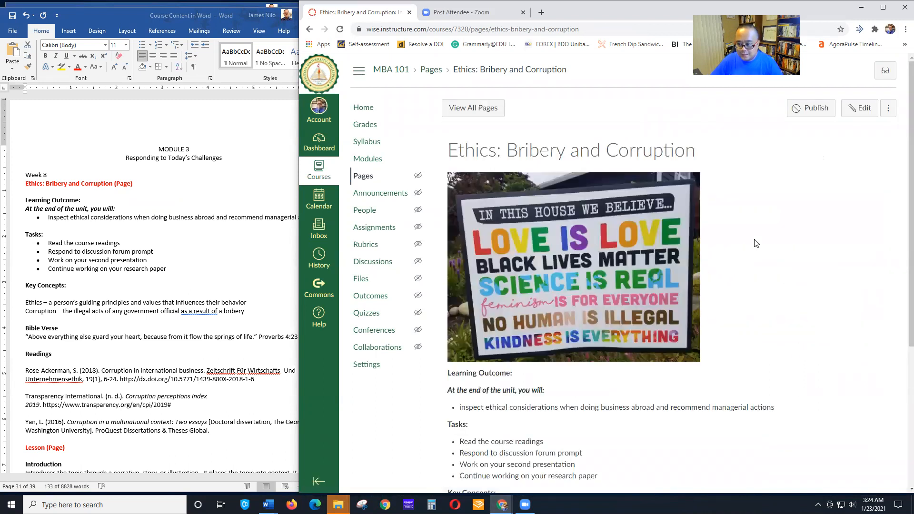
pyautogui.scroll(-5, 756, 243)
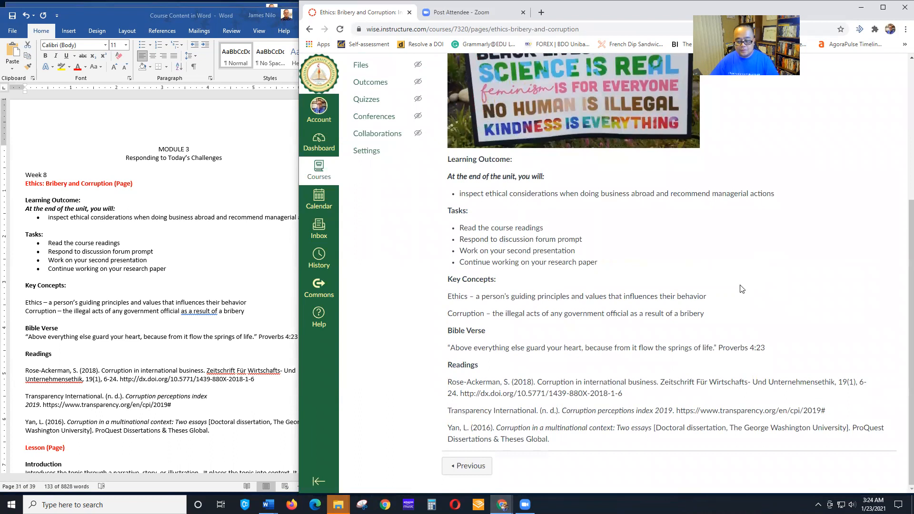
pyautogui.scroll(5, 734, 289)
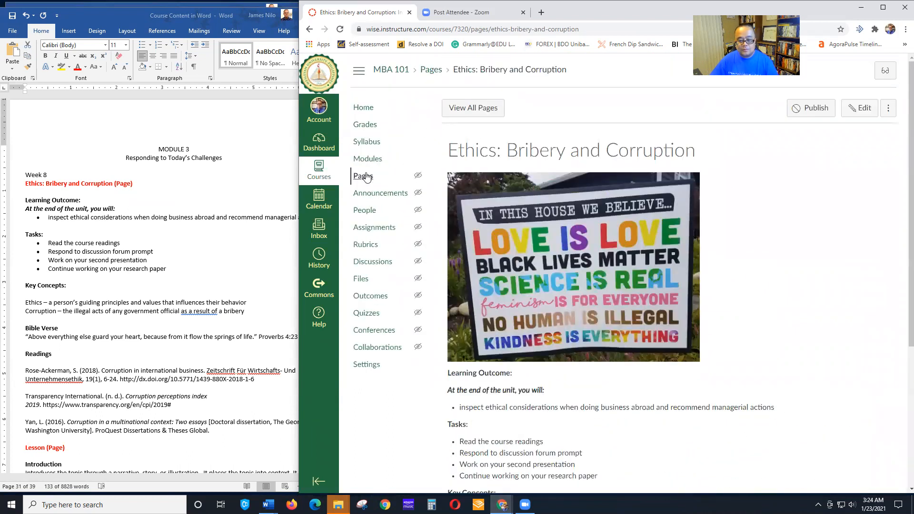
# Add a new page named "Module 3 Lesson" to Module 3: Responding to Today's Challenges
pyautogui.click(369, 158)
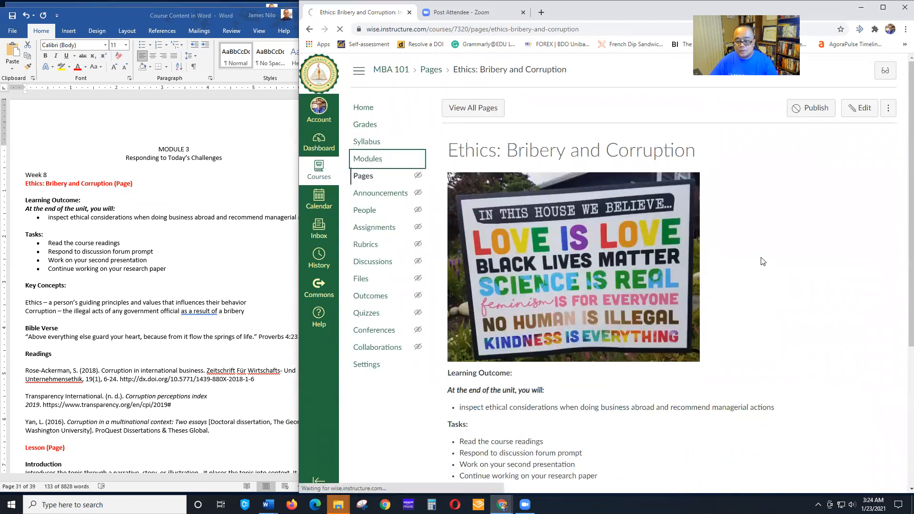
pyautogui.scroll(-3, 761, 288)
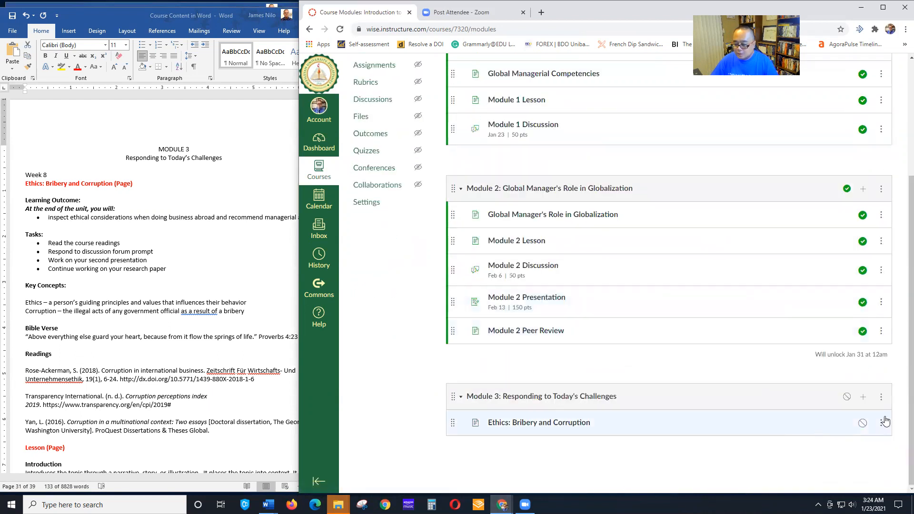
pyautogui.click(862, 397)
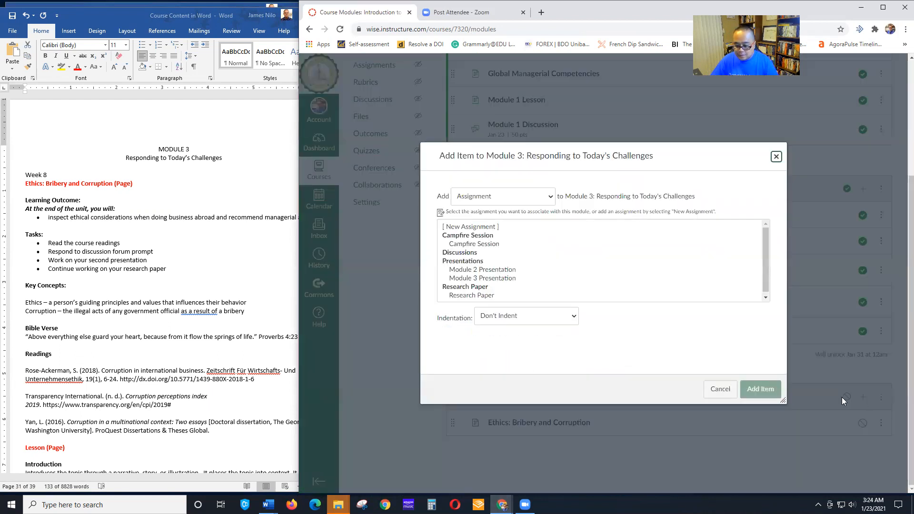
pyautogui.click(478, 200)
pyautogui.click(473, 229)
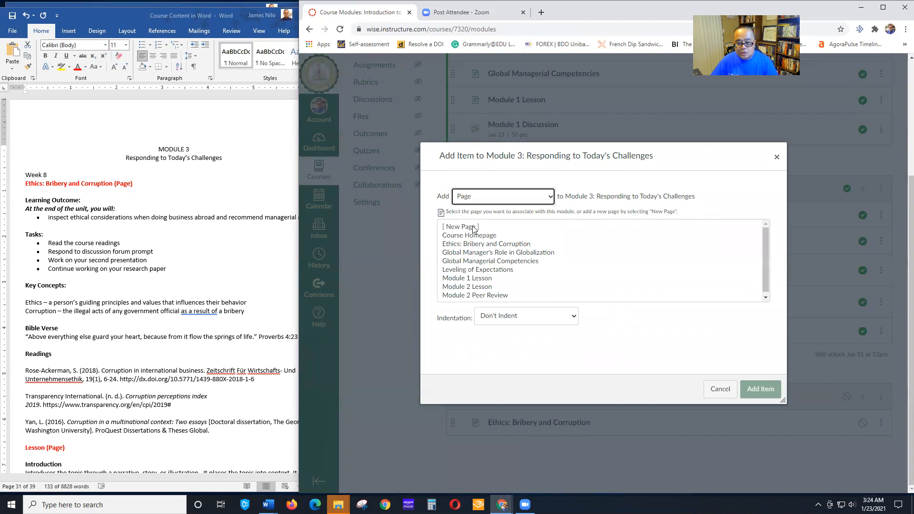
pyautogui.click(474, 228)
pyautogui.click(502, 317)
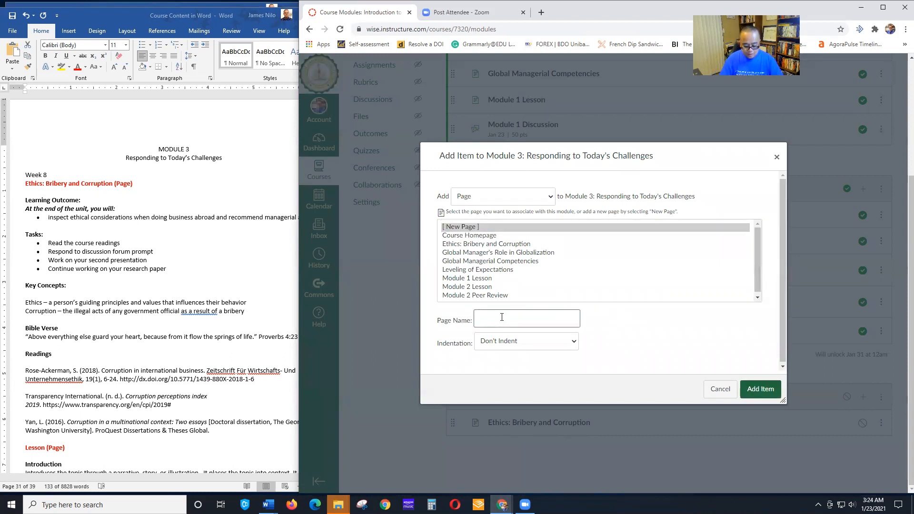
pyautogui.write('son')
pyautogui.click(536, 345)
pyautogui.click(525, 359)
pyautogui.click(757, 393)
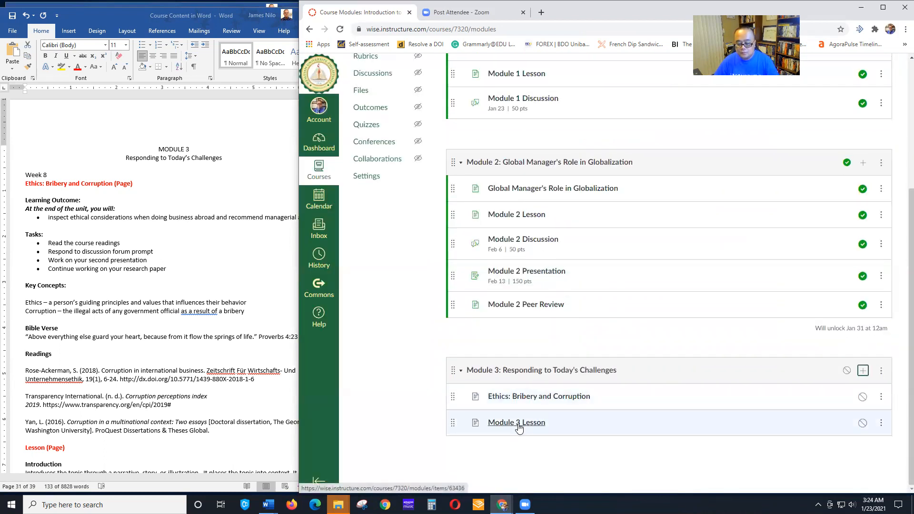
# Open the Module 3 Lesson page for editing and paste in the Word lesson text from Introduction through the References list
pyautogui.click(517, 424)
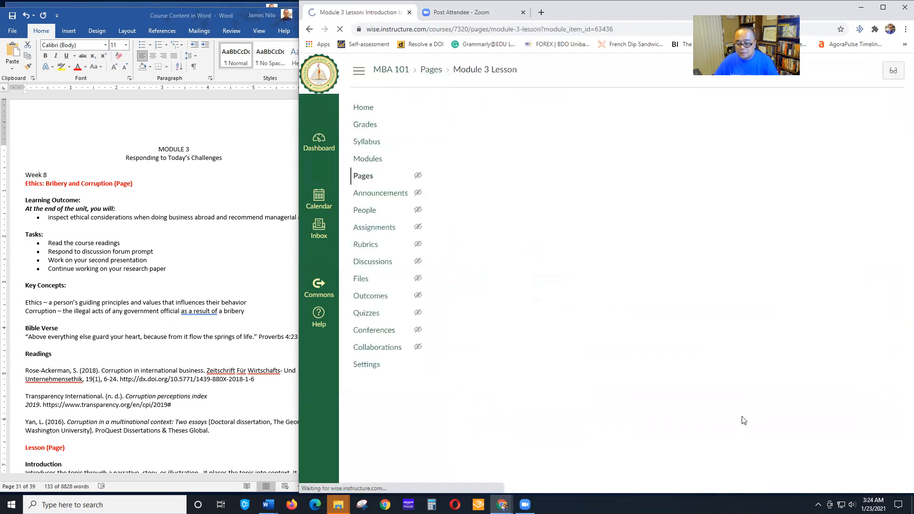
pyautogui.click(868, 110)
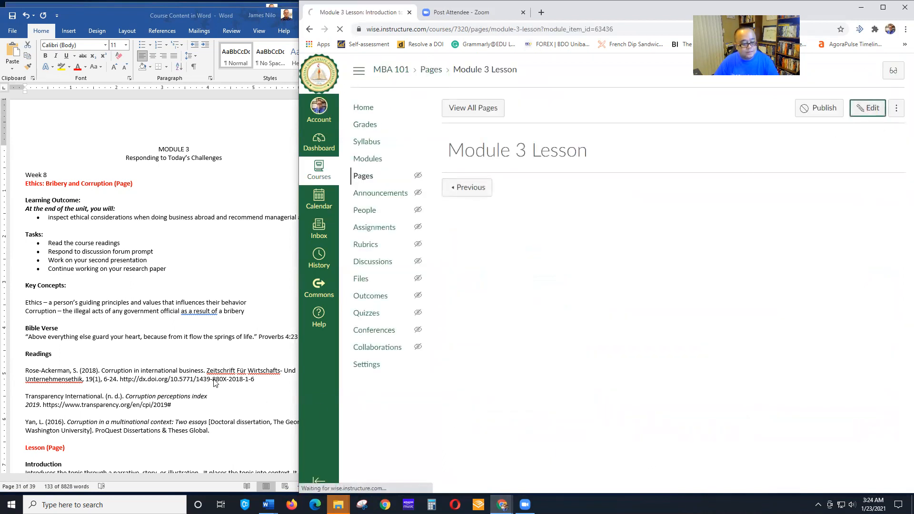
pyautogui.click(163, 349)
pyautogui.scroll(-6, 115, 358)
pyautogui.scroll(-2, 100, 351)
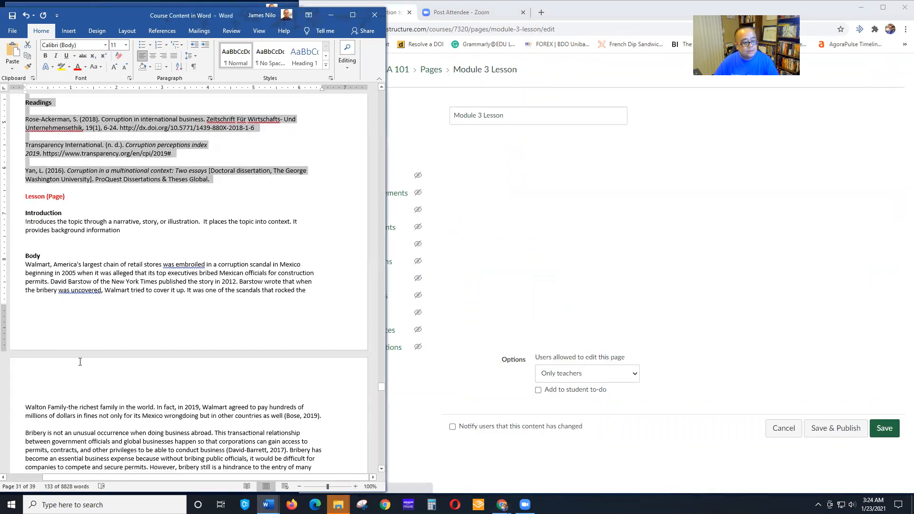
pyautogui.click(30, 212)
pyautogui.moveTo(38, 226); pyautogui.dragTo(201, 377)
pyautogui.hotkey('ctrl', 'c')
pyautogui.click(603, 294)
pyautogui.hotkey('ctrl', 'v')
# Remove the extra blank lines above the Body heading and between the body paragraphs of the lesson text
pyautogui.scroll(2, 477, 260)
pyautogui.click(499, 258)
pyautogui.press('BackSpace')
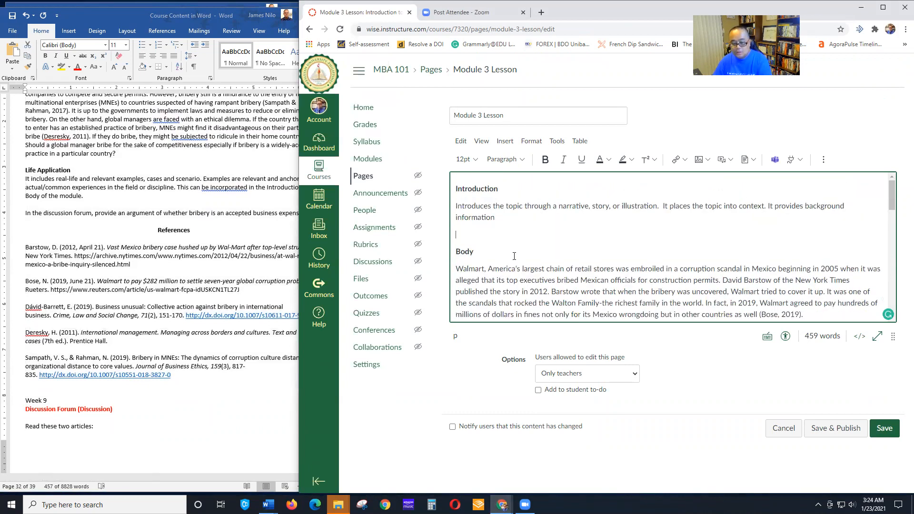
pyautogui.scroll(-5, 514, 253)
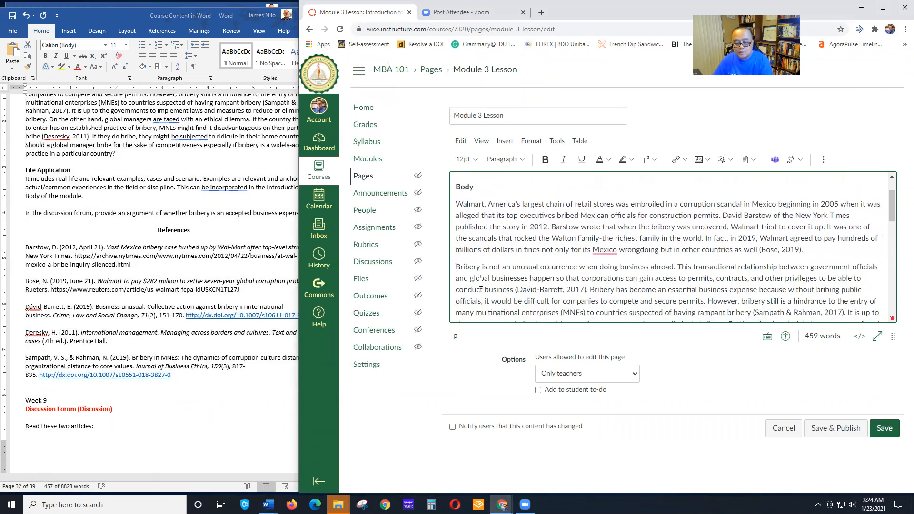
# Remove the blank lines below the References heading and between the individual references
pyautogui.scroll(-6, 474, 263)
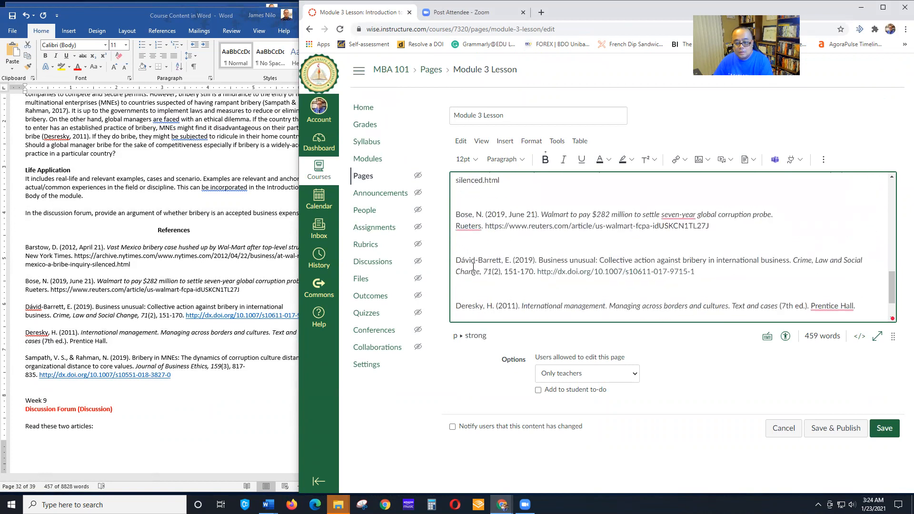
pyautogui.scroll(2, 474, 266)
pyautogui.click(470, 251)
pyautogui.write('t')
pyautogui.click(472, 234)
pyautogui.press('Delete')
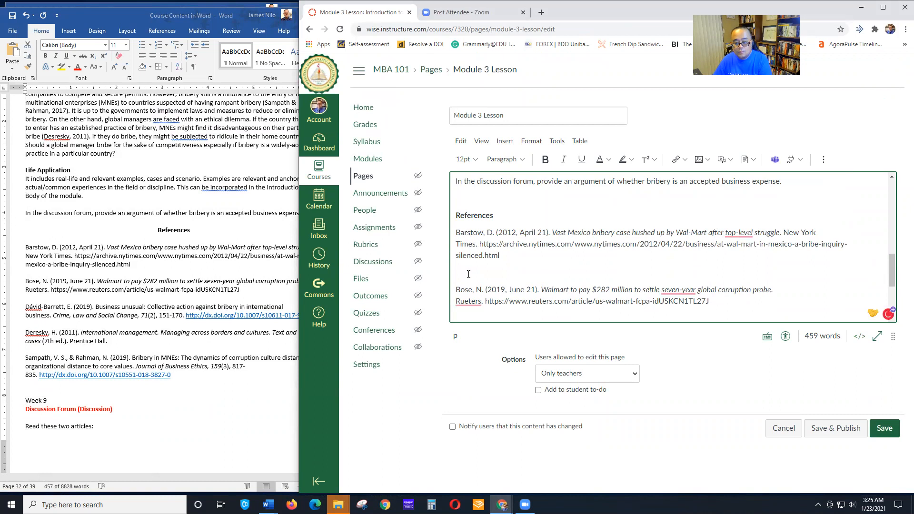
pyautogui.click(480, 273)
pyautogui.press('Delete')
pyautogui.click(480, 300)
pyautogui.press('Delete')
pyautogui.scroll(-2, 486, 289)
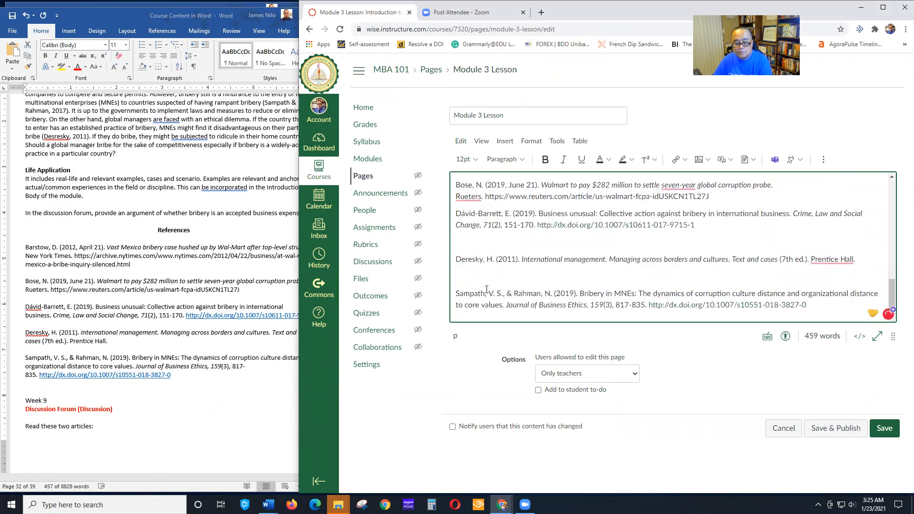
pyautogui.press('Delete')
pyautogui.click(483, 277)
pyautogui.press('Delete')
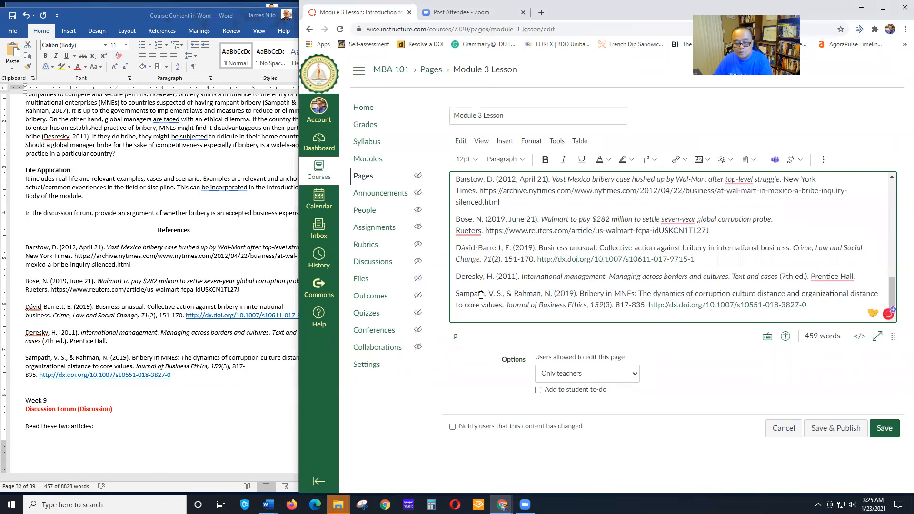
# Center the References heading, remove the blank line above the discussion forum sentence and check the rest of the text
pyautogui.scroll(3, 508, 262)
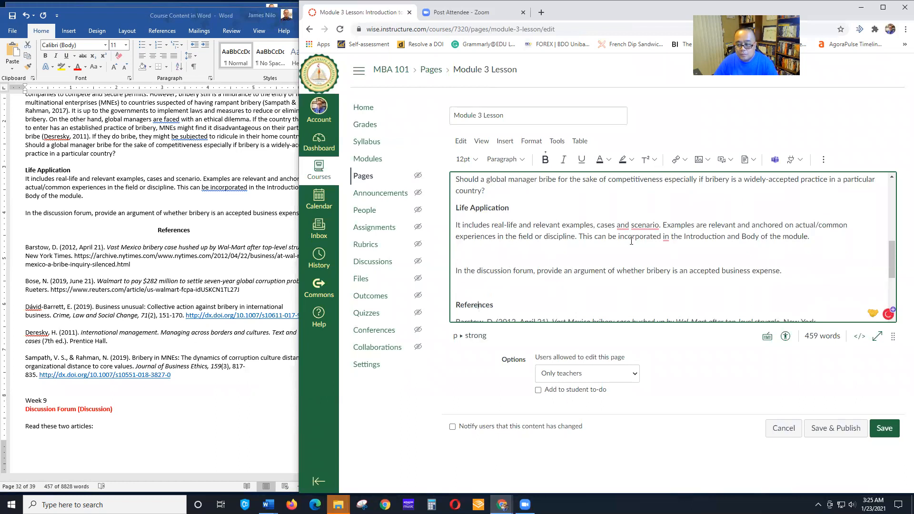
pyautogui.click(823, 159)
pyautogui.click(693, 182)
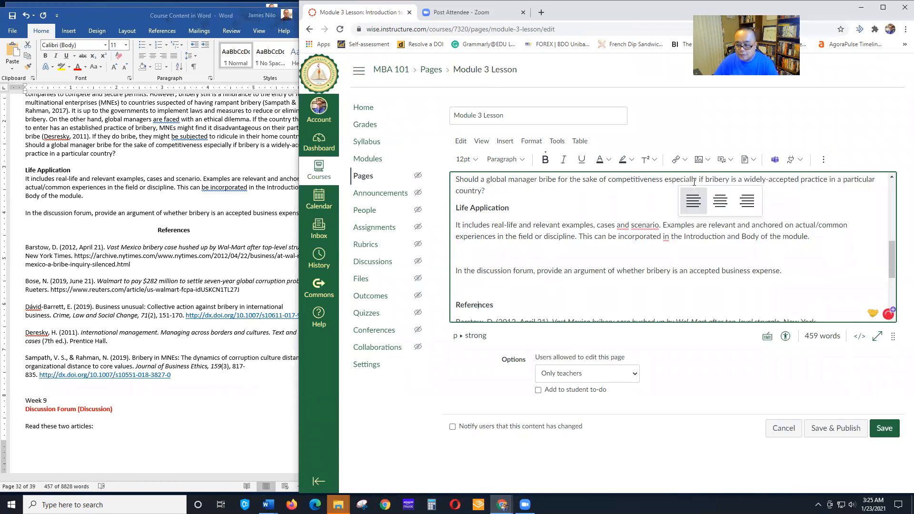
pyautogui.click(719, 200)
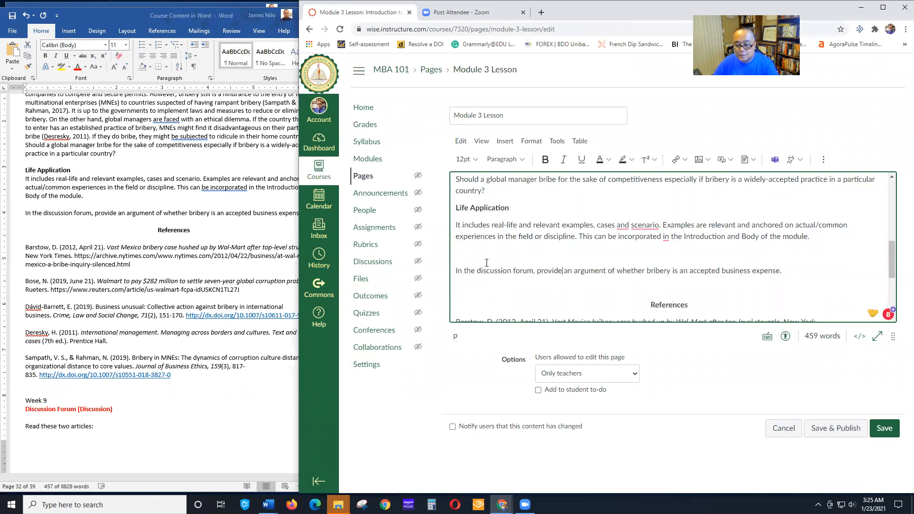
pyautogui.scroll(-1, 481, 251)
pyautogui.scroll(7, 539, 228)
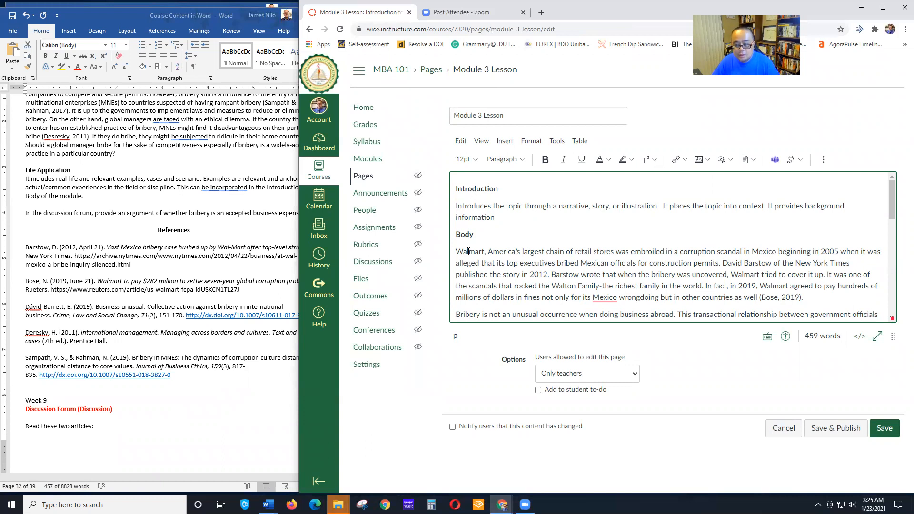
pyautogui.scroll(-1, 468, 251)
pyautogui.scroll(-5, 467, 205)
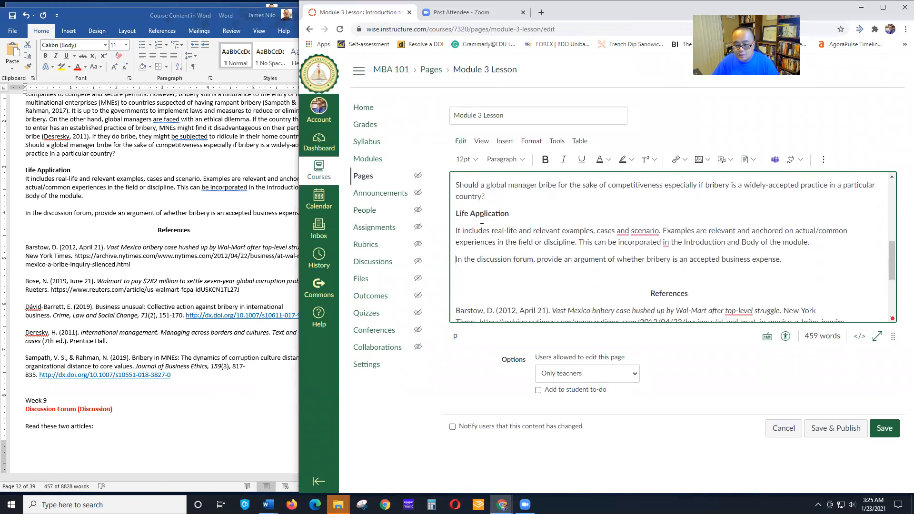
pyautogui.scroll(-3, 677, 278)
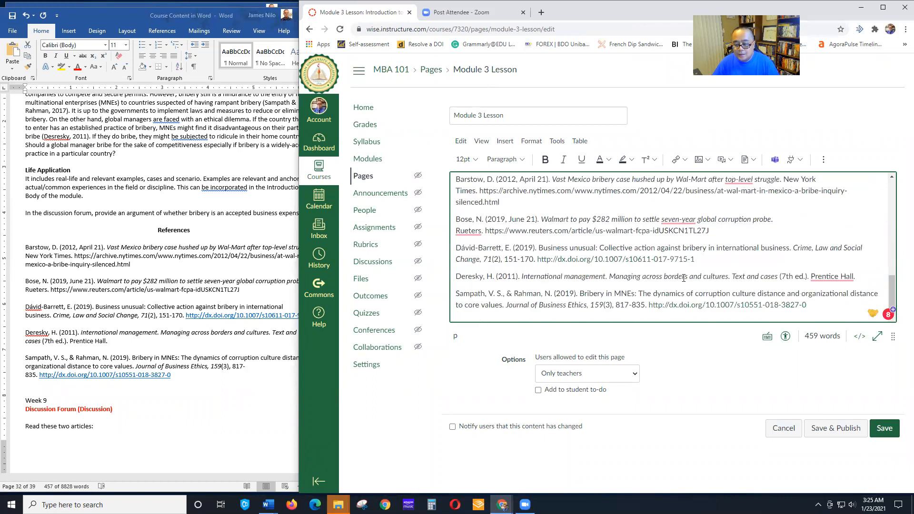
# Add an empty line above the Introduction heading and search Unsplash for a "walmart" image to place there
pyautogui.scroll(10, 683, 271)
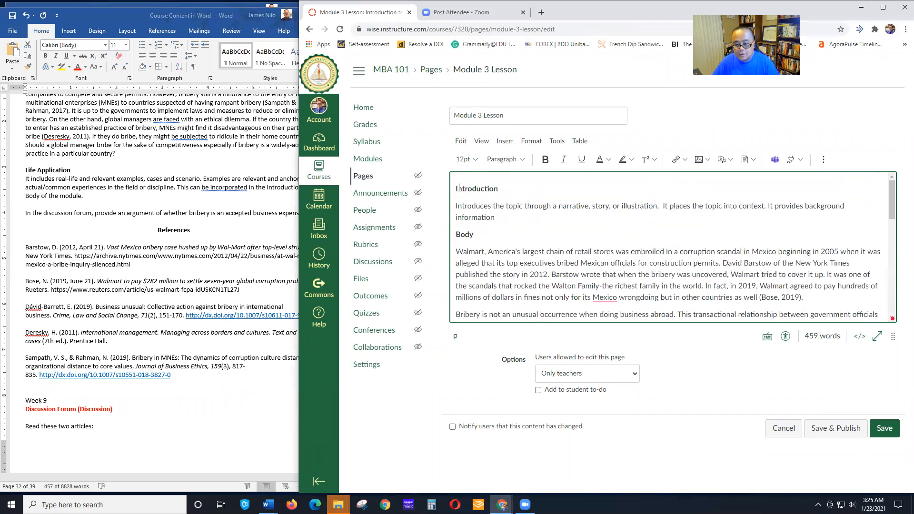
pyautogui.press('Return')
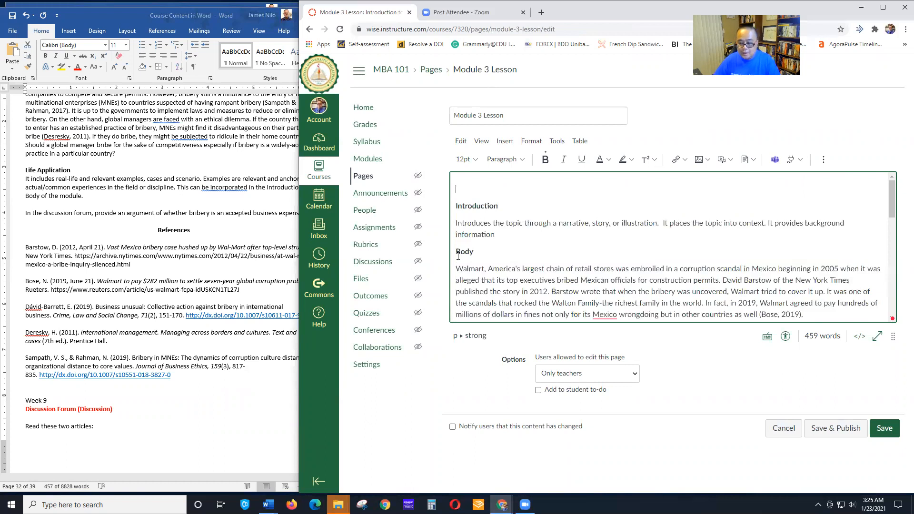
pyautogui.click(700, 161)
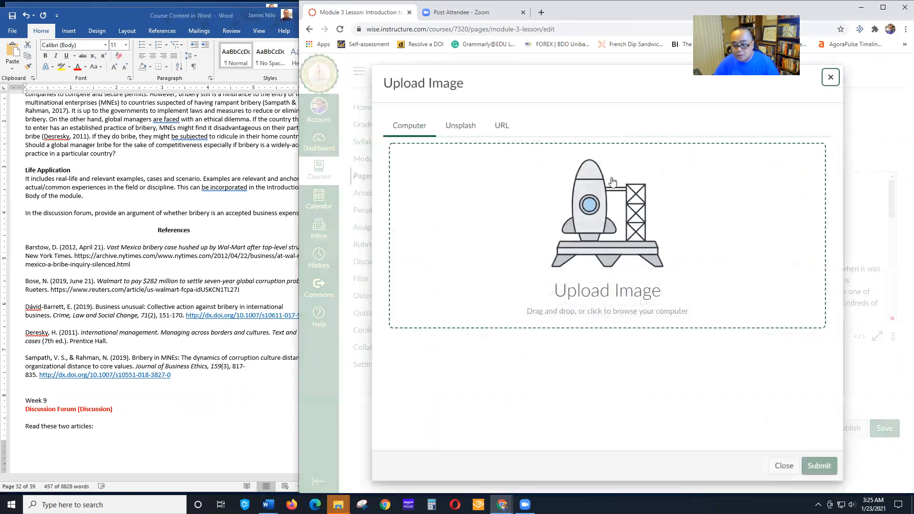
pyautogui.click(460, 125)
pyautogui.click(435, 186)
pyautogui.write('walmart')
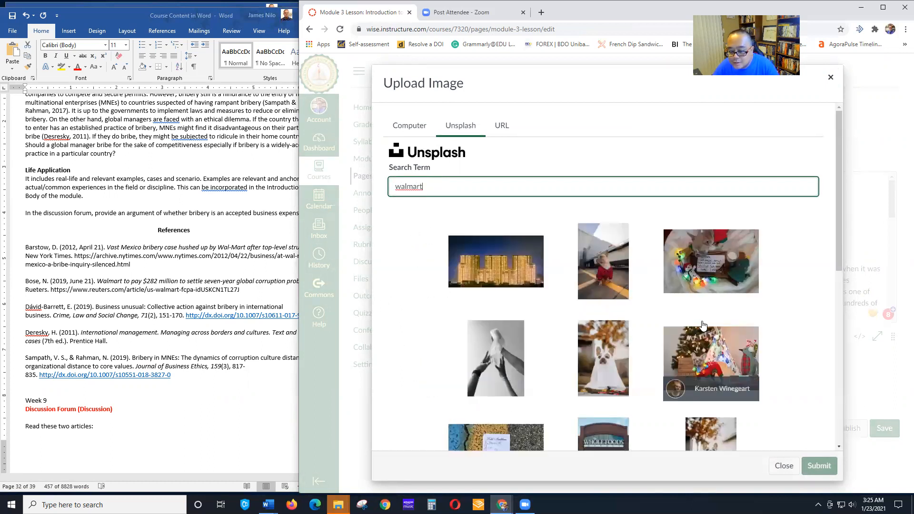
pyautogui.scroll(-4, 713, 309)
pyautogui.scroll(-3, 781, 316)
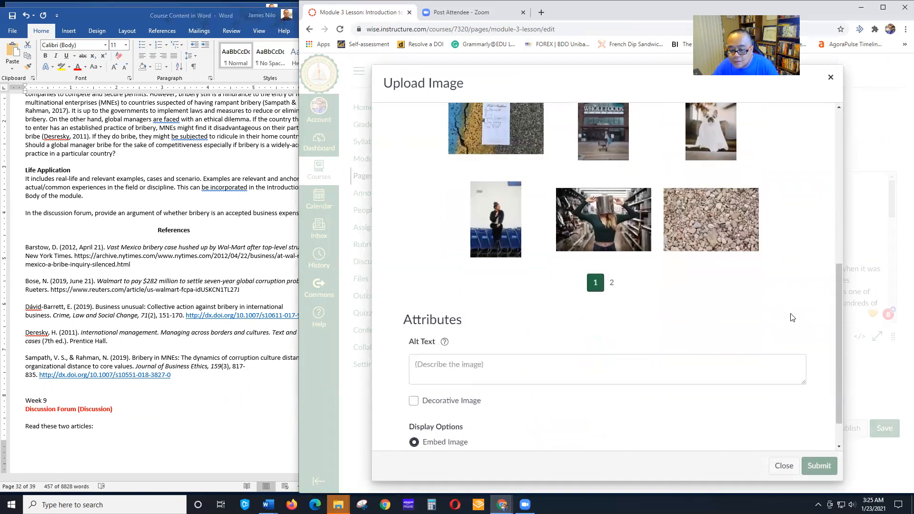
pyautogui.scroll(10, 771, 313)
pyautogui.moveTo(464, 192); pyautogui.dragTo(315, 196)
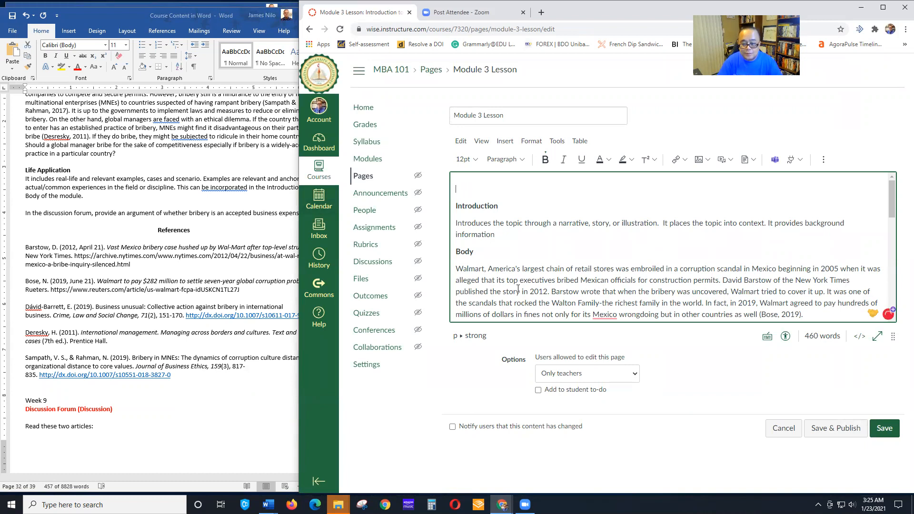
# Search Unsplash for a "bribery" image, then close the image search and remove the empty line above Introduction
pyautogui.click(699, 159)
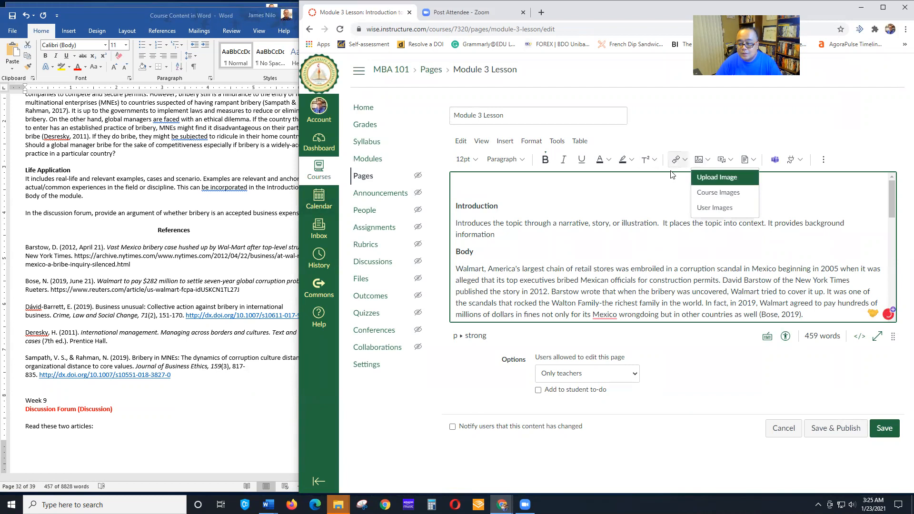
pyautogui.click(701, 184)
pyautogui.click(459, 126)
pyautogui.click(417, 184)
pyautogui.write('briube')
pyautogui.press('BackSpace')
pyautogui.press('BackSpace')
pyautogui.press('BackSpace')
pyautogui.write('bery')
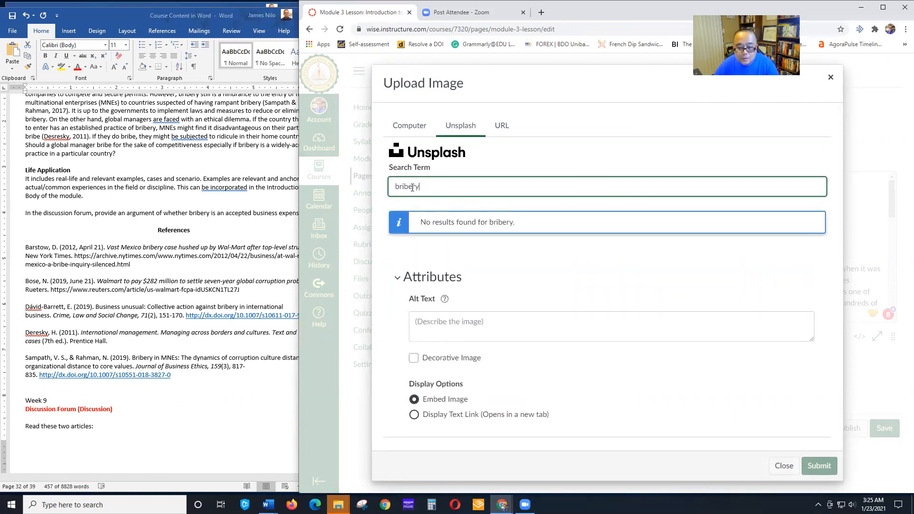
pyautogui.moveTo(421, 187); pyautogui.dragTo(307, 186)
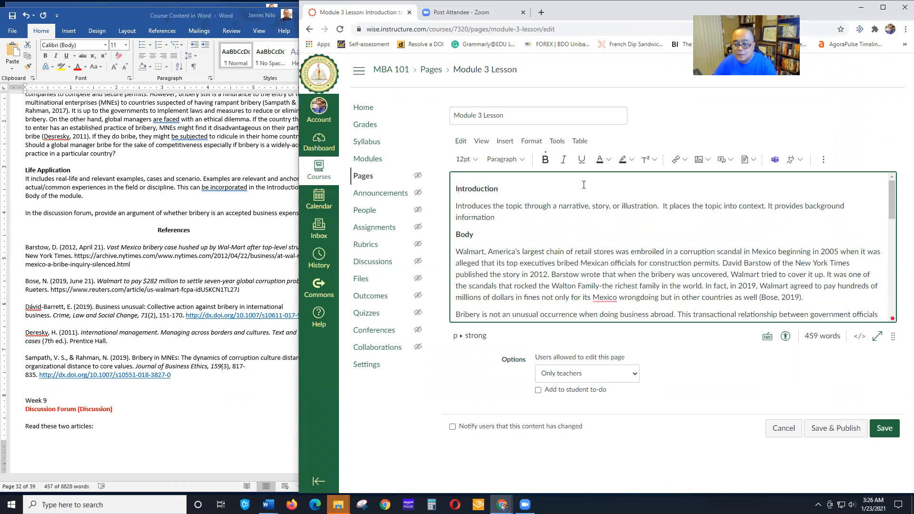
# Check the lesson text down to the references, save the Module 3 Lesson page and look over the result
pyautogui.scroll(-8, 607, 242)
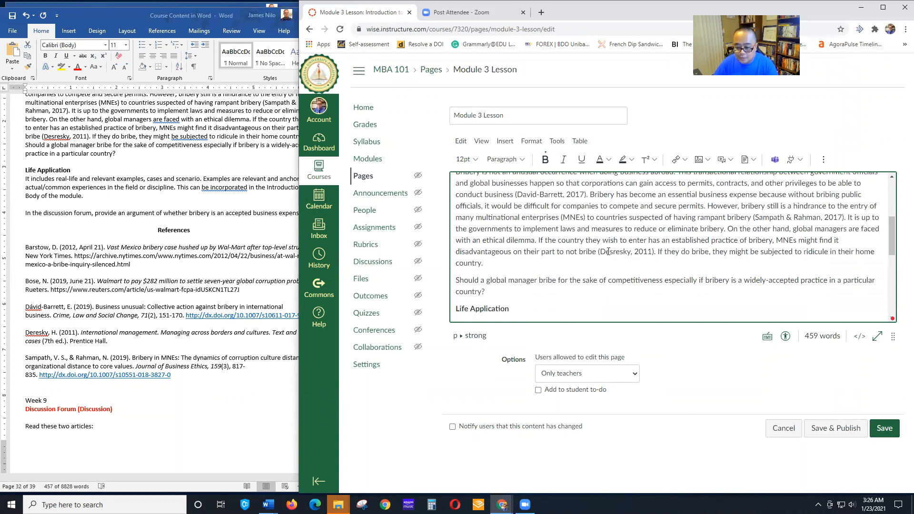
pyautogui.scroll(-2, 681, 264)
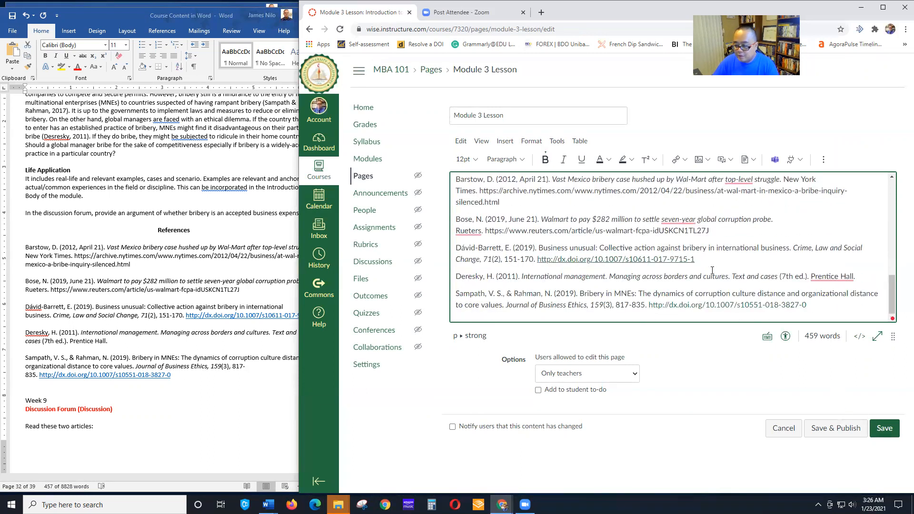
pyautogui.click(885, 430)
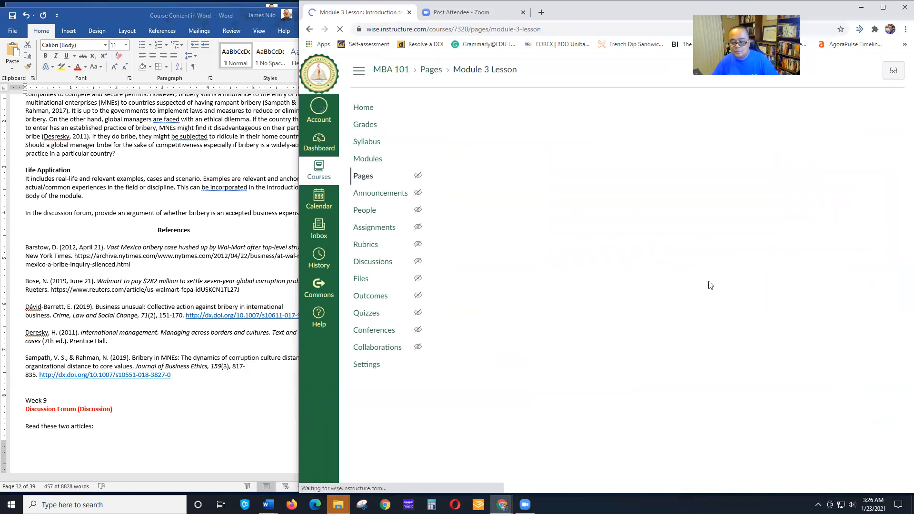
pyautogui.scroll(-3, 745, 274)
pyautogui.scroll(2, 747, 277)
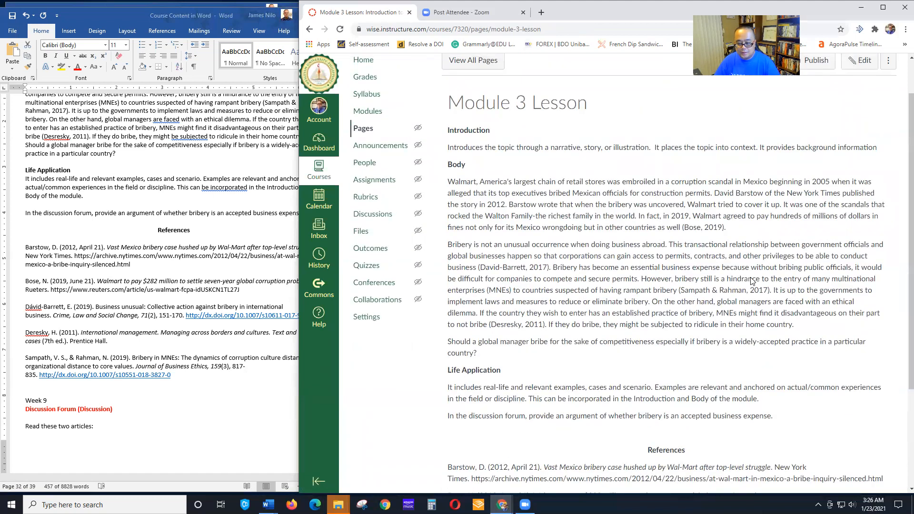
pyautogui.scroll(-3, 749, 276)
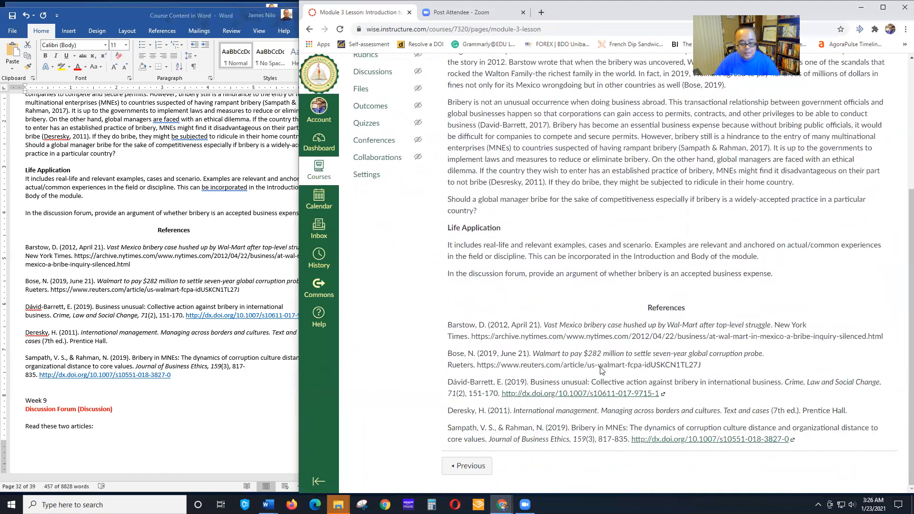
# Locate the Week 9 discussion forum text in the Word document and return to Module 3 on the course's Modules page
pyautogui.click(169, 423)
pyautogui.scroll(-6, 173, 410)
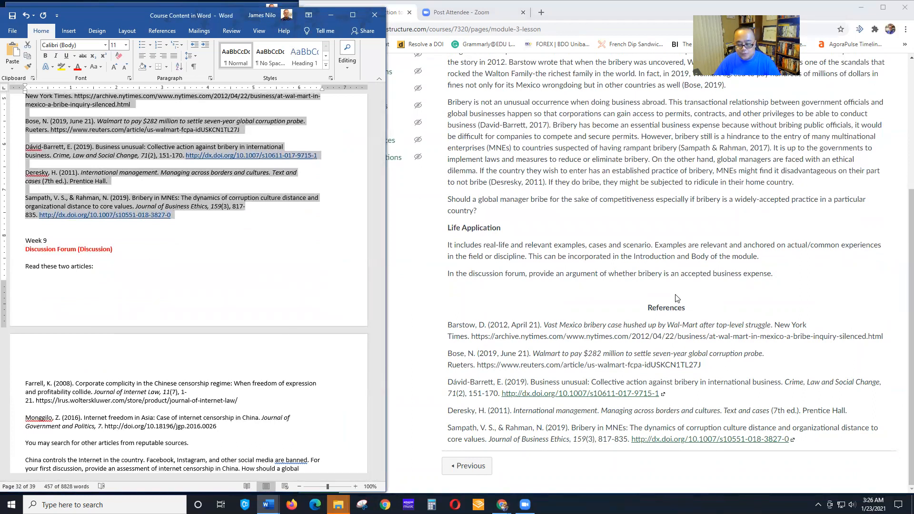
pyautogui.scroll(4, 708, 348)
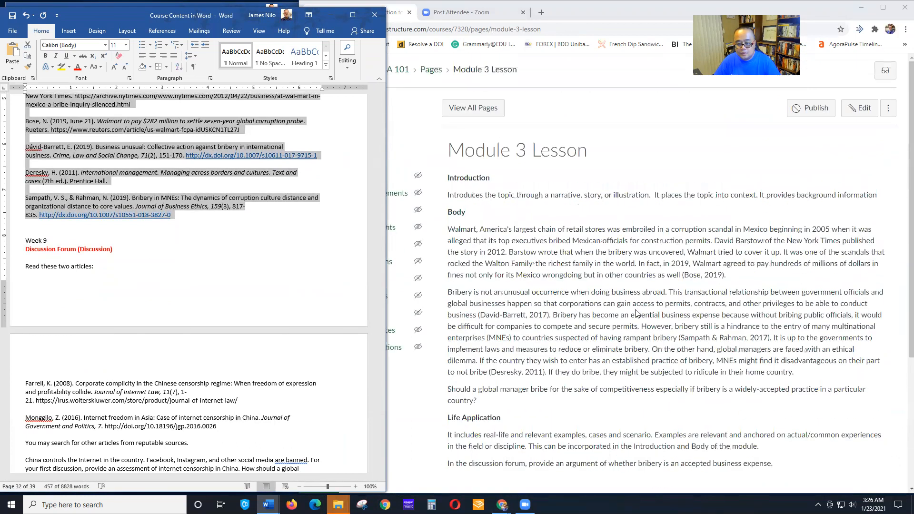
pyautogui.click(392, 175)
pyautogui.click(376, 161)
pyautogui.click(131, 278)
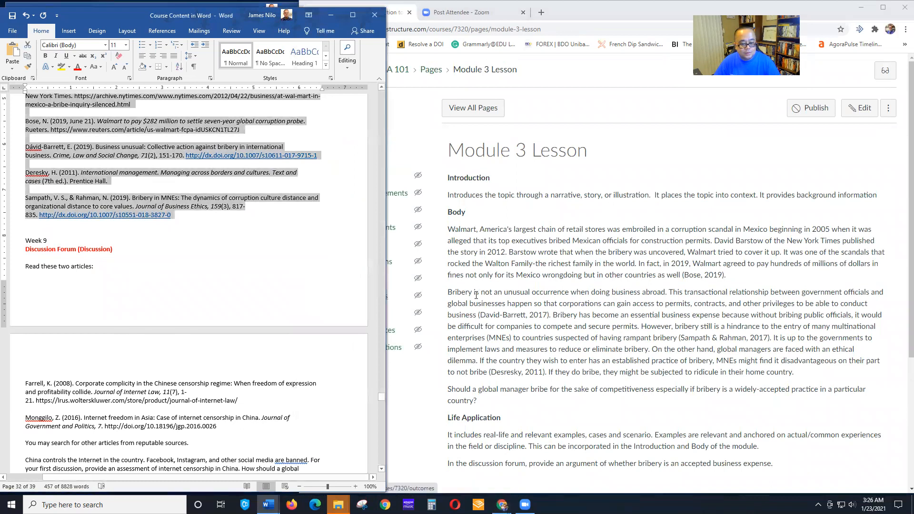
pyautogui.scroll(-4, 687, 306)
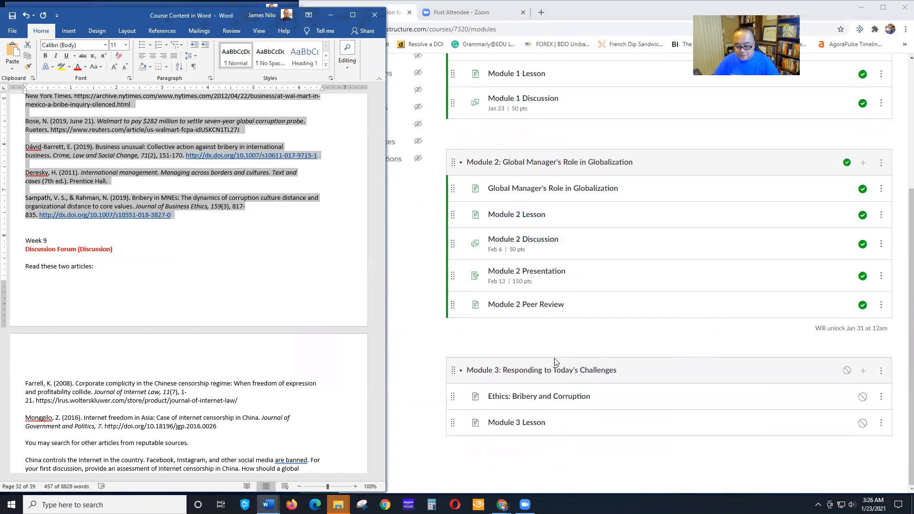
# Add the existing Module 3 Discussion to Module 3: Responding to Today's Challenges, indented one level
pyautogui.click(863, 372)
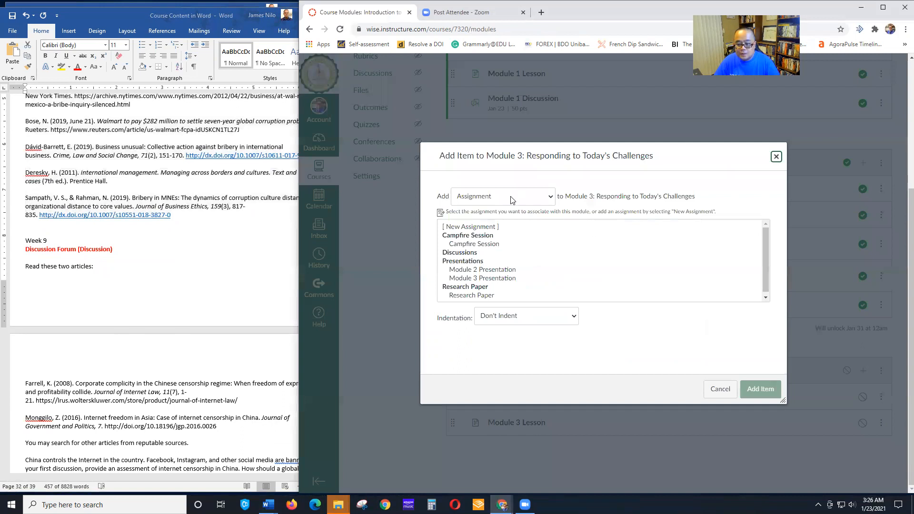
pyautogui.click(512, 200)
pyautogui.click(467, 244)
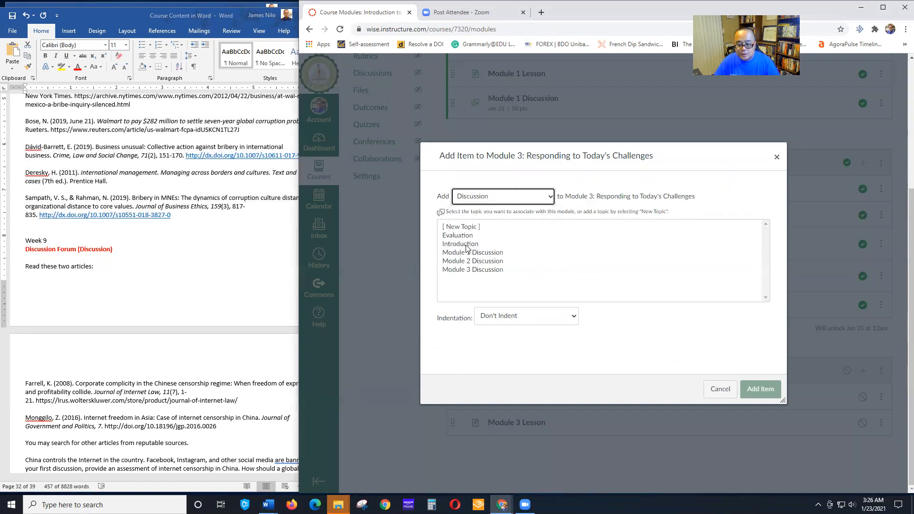
pyautogui.click(461, 270)
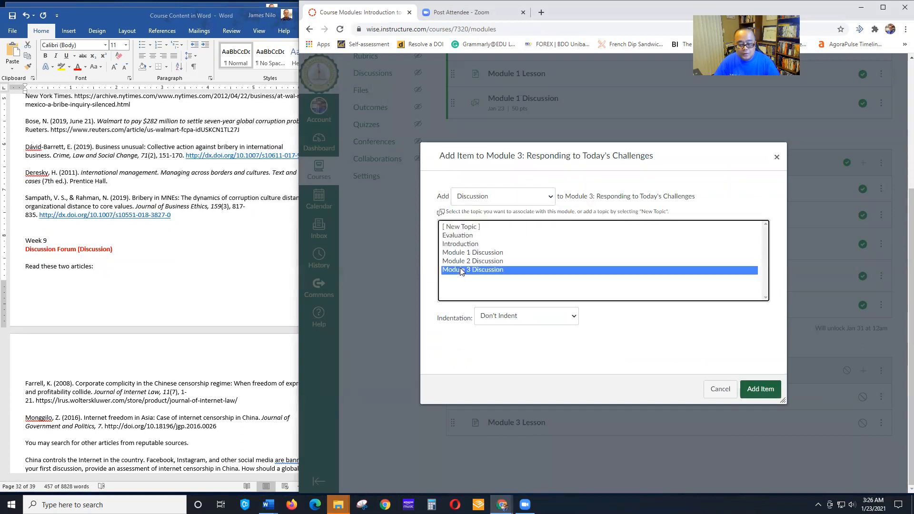
pyautogui.click(552, 318)
pyautogui.click(529, 339)
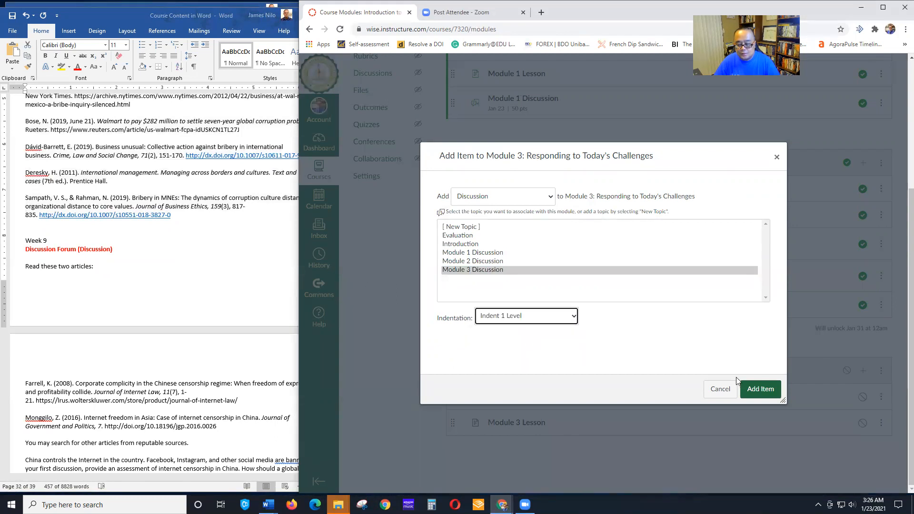
pyautogui.click(757, 389)
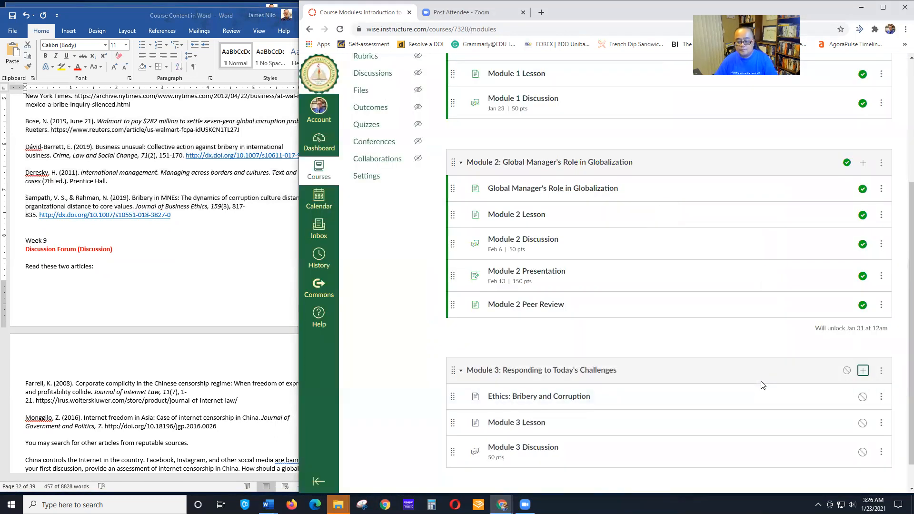
# Open the Module 3 Discussion for editing
pyautogui.scroll(-1, 761, 385)
pyautogui.click(547, 415)
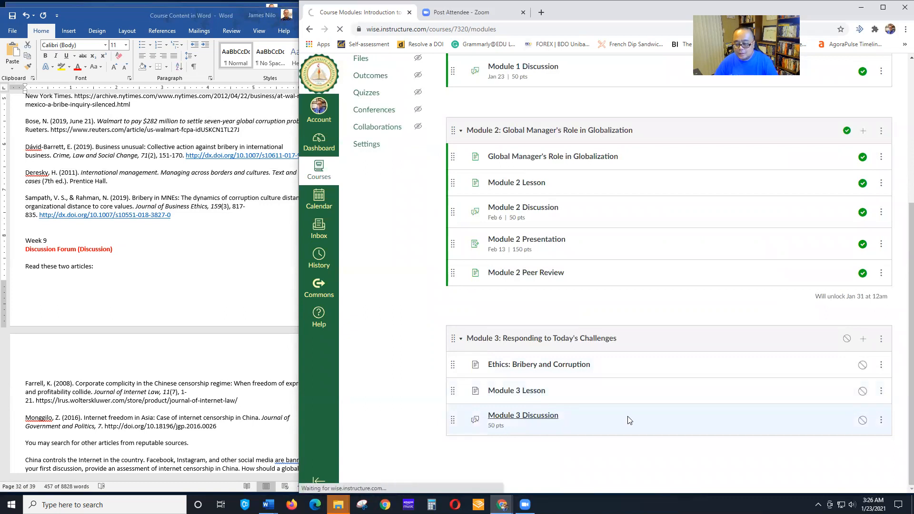
pyautogui.click(860, 117)
# Copy the Week 9 discussion text from "Read these two articles" to the rubrics sentence in Word into the discussion body
pyautogui.click(135, 299)
pyautogui.scroll(-4, 62, 241)
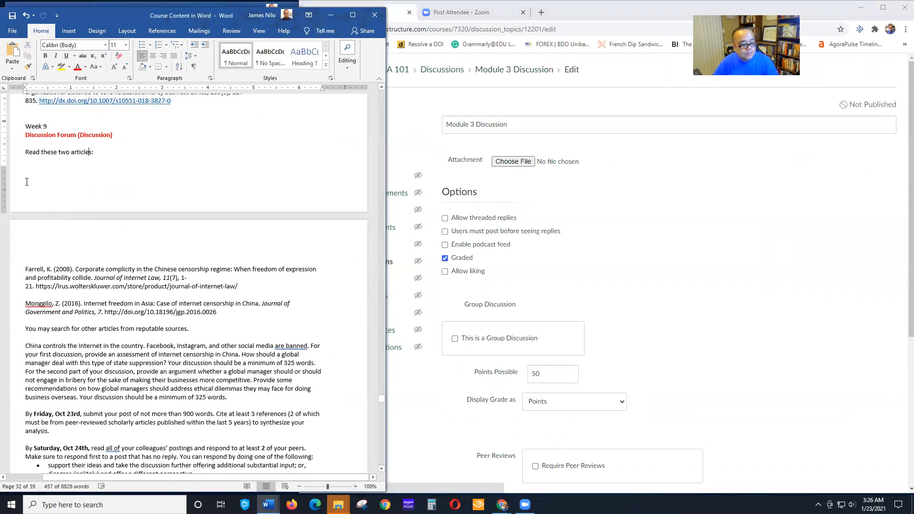
pyautogui.moveTo(26, 152); pyautogui.dragTo(270, 397)
pyautogui.hotkey('ctrl', 'c')
pyautogui.click(547, 241)
pyautogui.hotkey('ctrl', 'v')
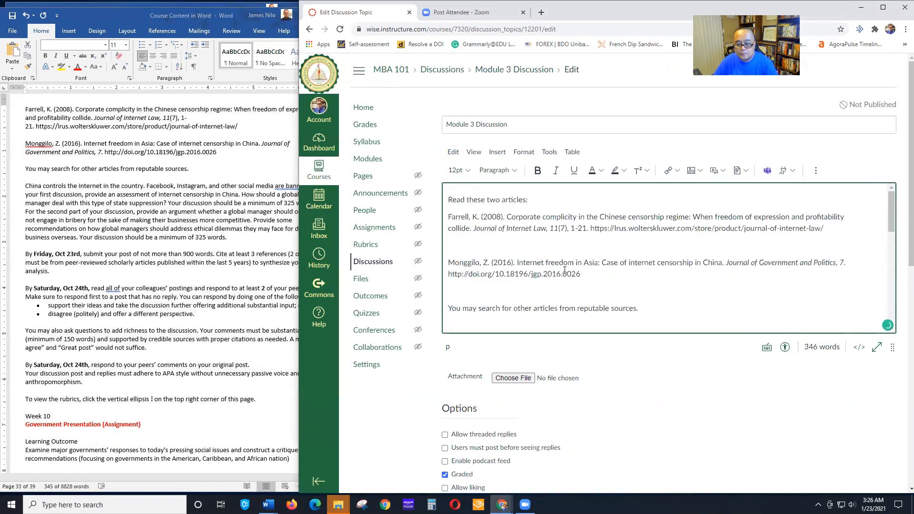
# Remove the extra blank lines between the paragraphs of the pasted discussion text
pyautogui.scroll(-5, 489, 277)
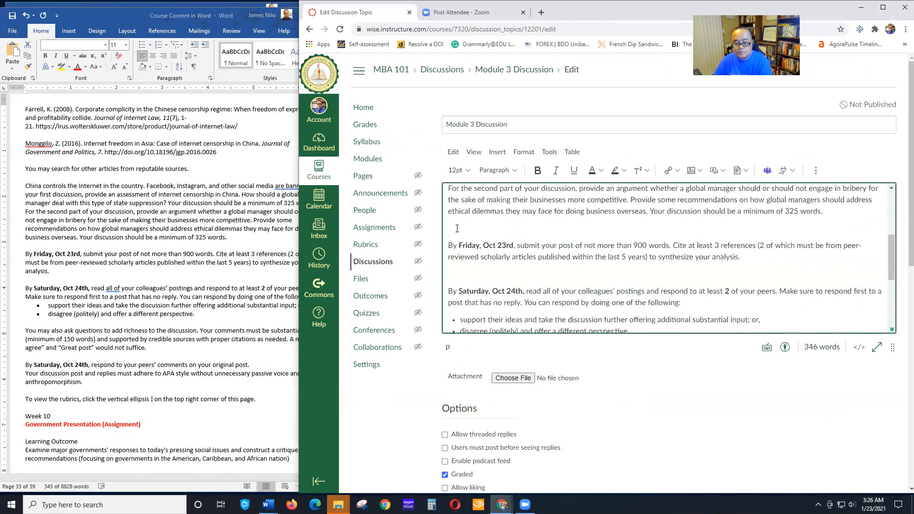
pyautogui.scroll(-5, 456, 229)
pyautogui.click(468, 233)
pyautogui.press('Delete')
pyautogui.hotkey('ctrl', 'z')
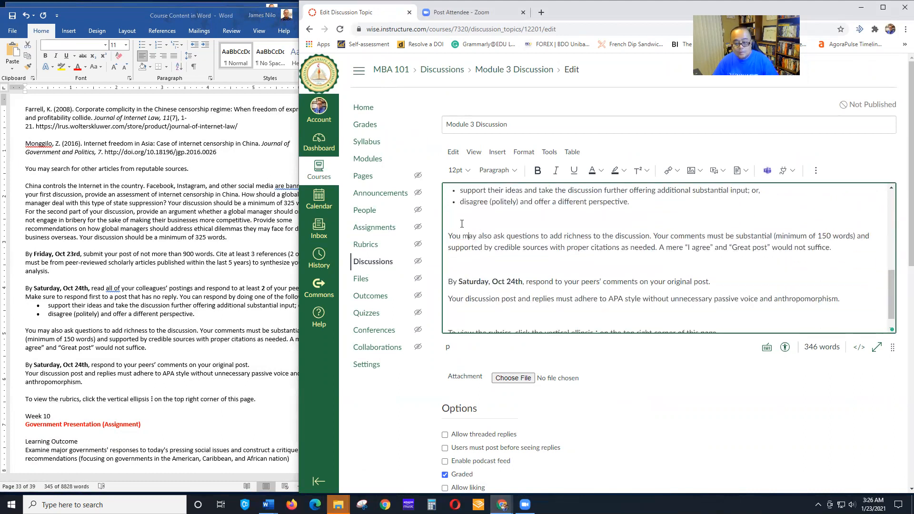
pyautogui.press('Delete')
pyautogui.click(465, 255)
pyautogui.press('Delete')
pyautogui.click(458, 301)
pyautogui.press('Delete')
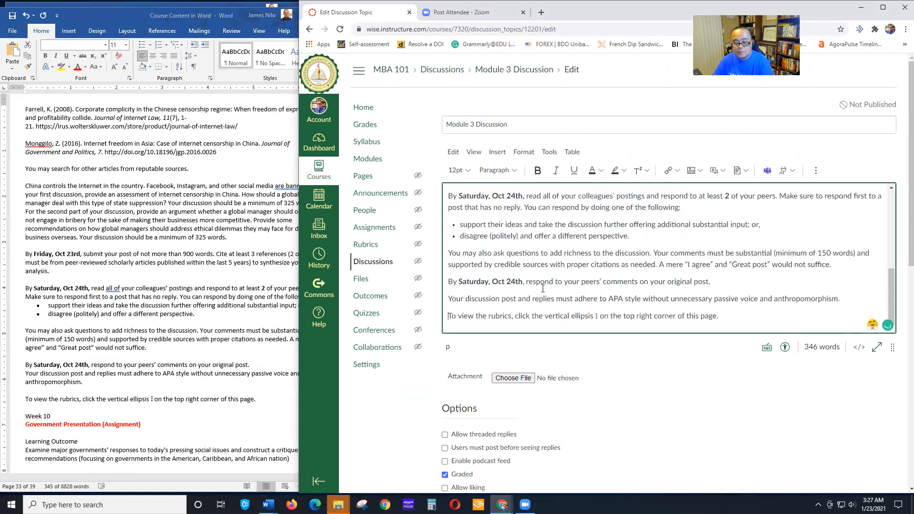
# Add a line above "Read these two articles" and embed an Unsplash "discussion" image of three seated people with laptops there
pyautogui.scroll(5, 541, 270)
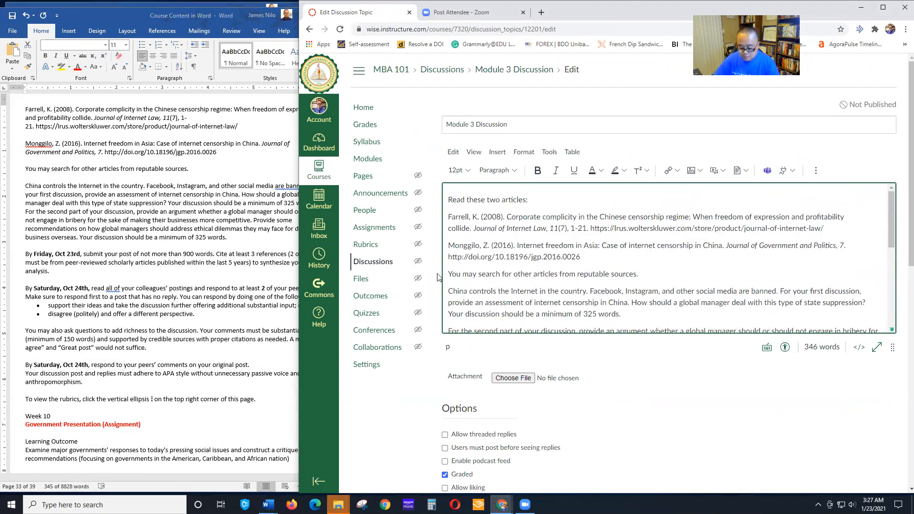
pyautogui.press('Return')
pyautogui.press('Up')
pyautogui.click(692, 171)
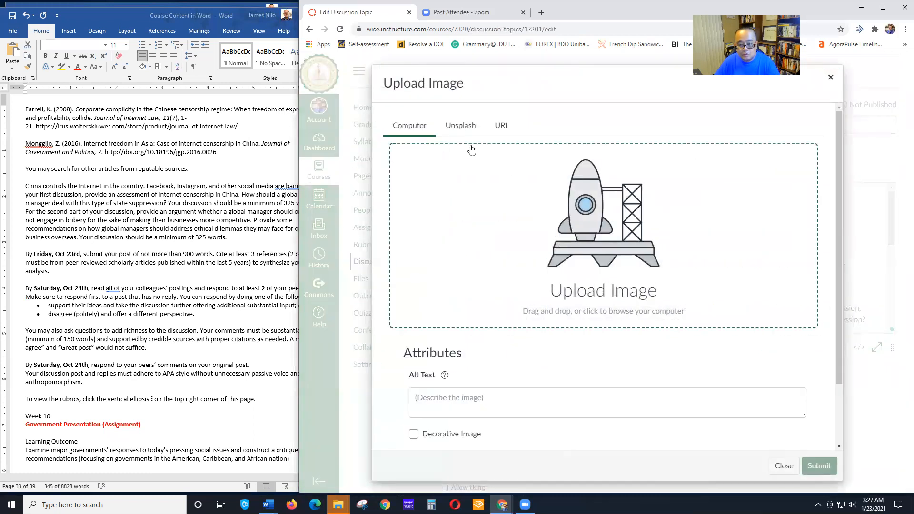
pyautogui.click(460, 125)
pyautogui.click(424, 186)
pyautogui.write('discussion')
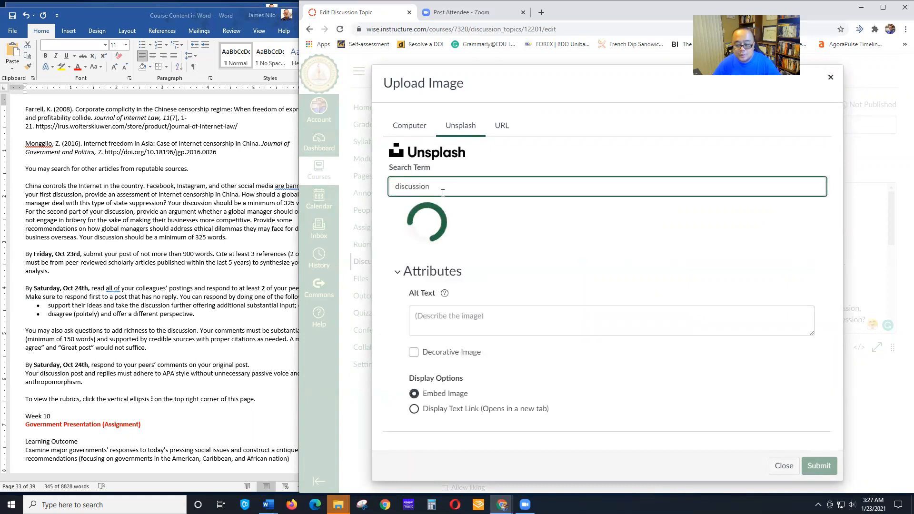
pyautogui.scroll(-4, 737, 309)
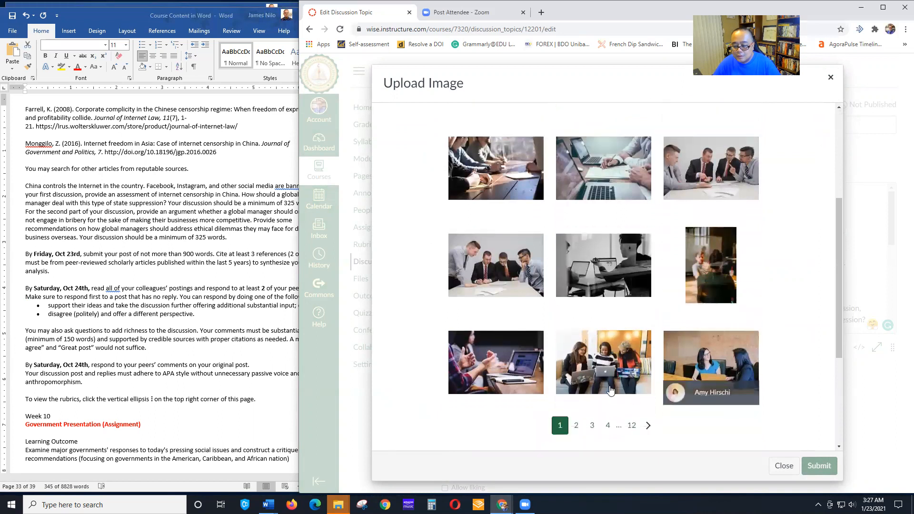
pyautogui.click(603, 367)
pyautogui.click(824, 466)
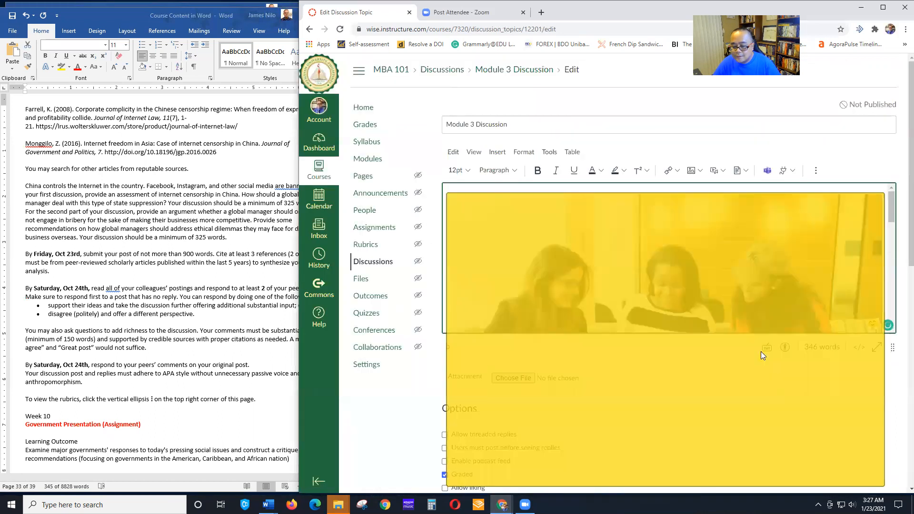
# Shrink the embedded image proportionally to about three fifths of the text width
pyautogui.scroll(-4, 832, 288)
pyautogui.click(815, 271)
pyautogui.moveTo(881, 293); pyautogui.dragTo(717, 248)
pyautogui.scroll(-1, 542, 246)
pyautogui.click(514, 260)
# Review the discussion text from the article references through the posting dates to the rubrics sentence
pyautogui.scroll(-4, 575, 288)
pyautogui.scroll(4, 577, 289)
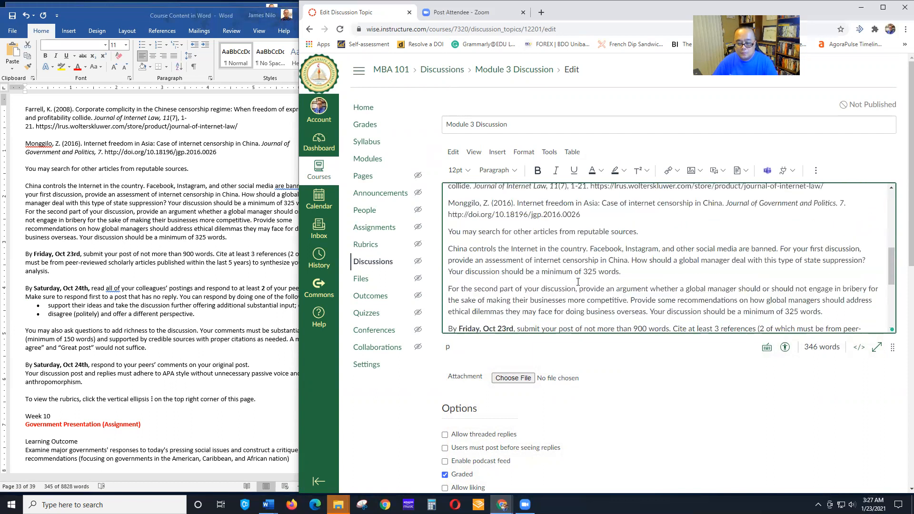
pyautogui.scroll(3, 545, 260)
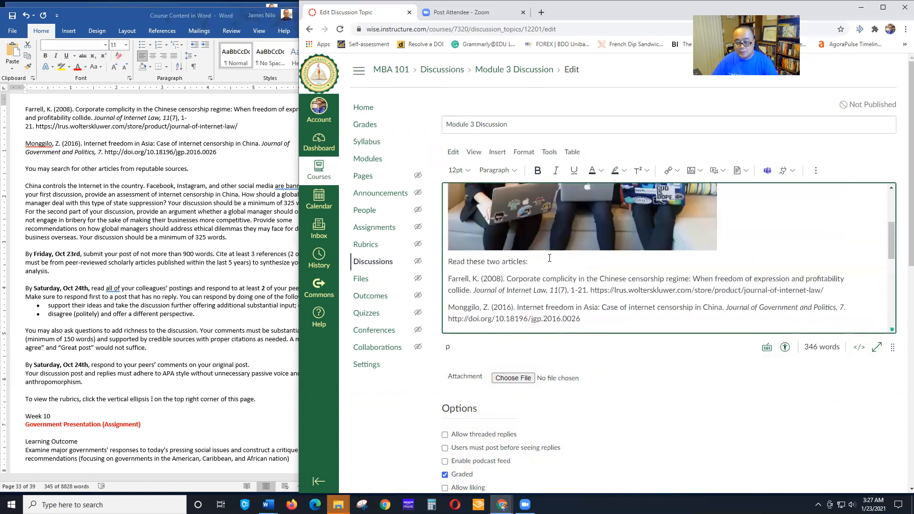
pyautogui.scroll(-3, 516, 254)
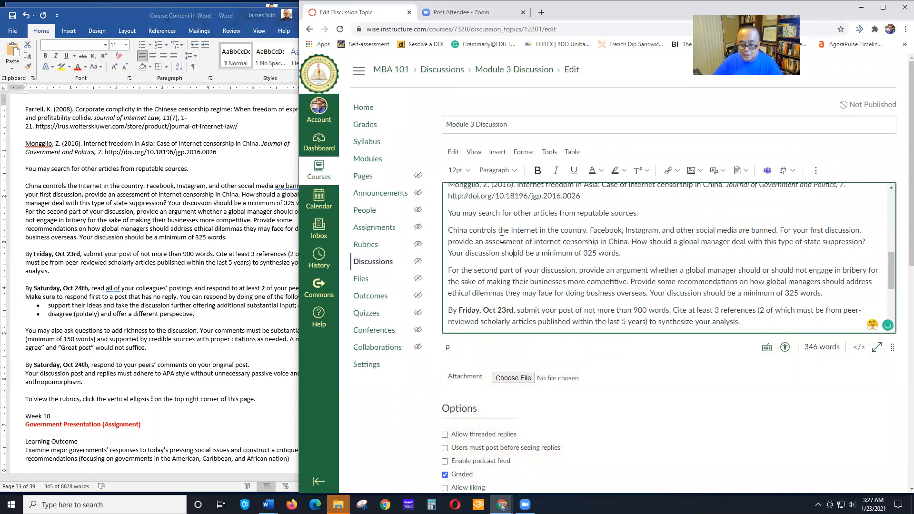
pyautogui.scroll(-3, 551, 262)
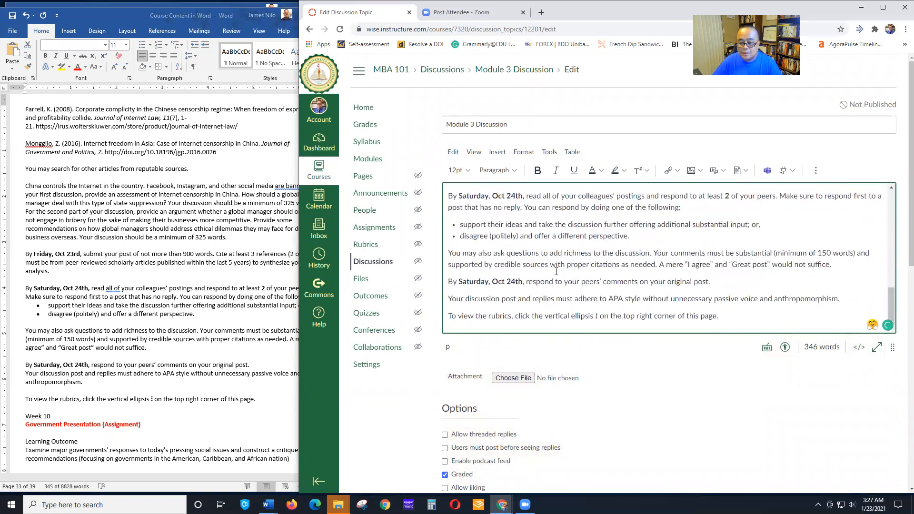
pyautogui.scroll(5, 557, 272)
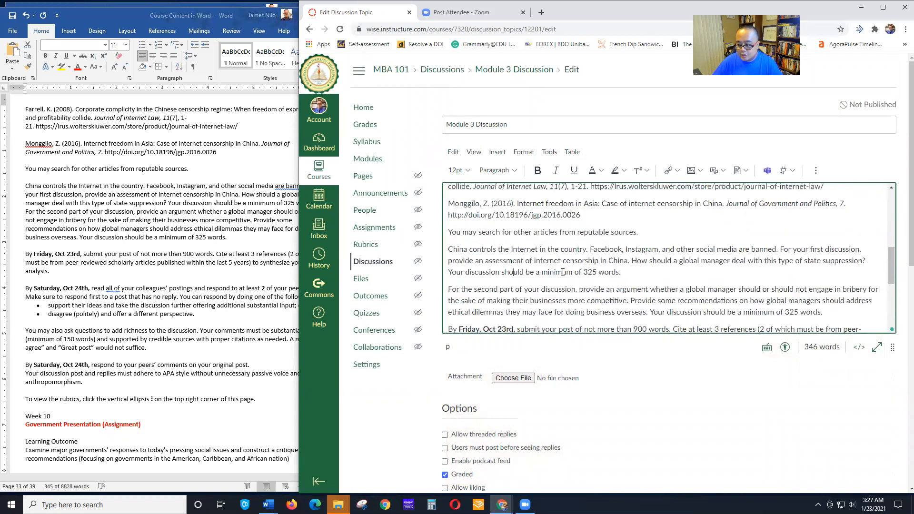
pyautogui.scroll(-1, 566, 273)
pyautogui.middleClick(567, 273)
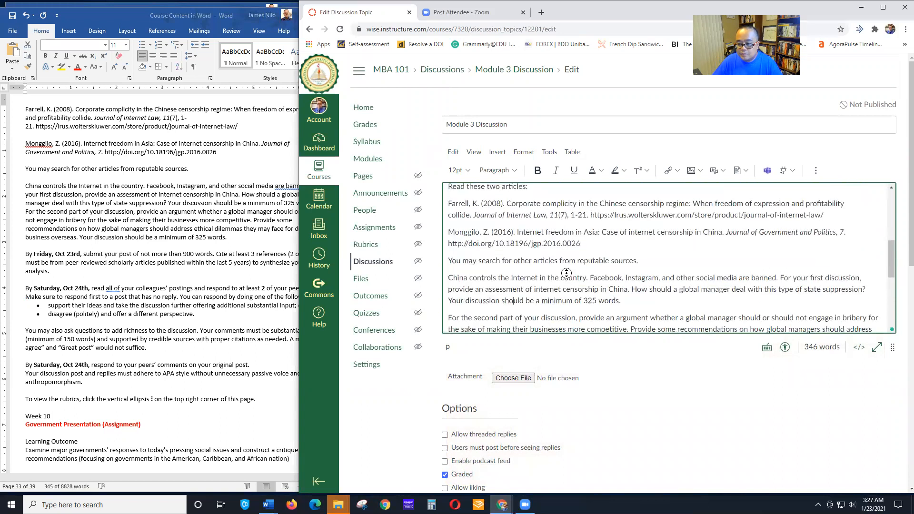
pyautogui.scroll(-1, 569, 271)
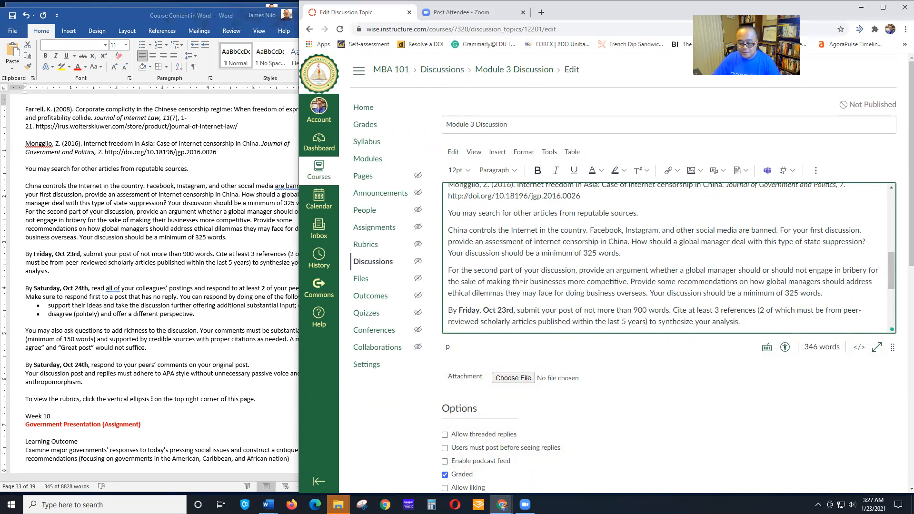
pyautogui.scroll(-5, 575, 278)
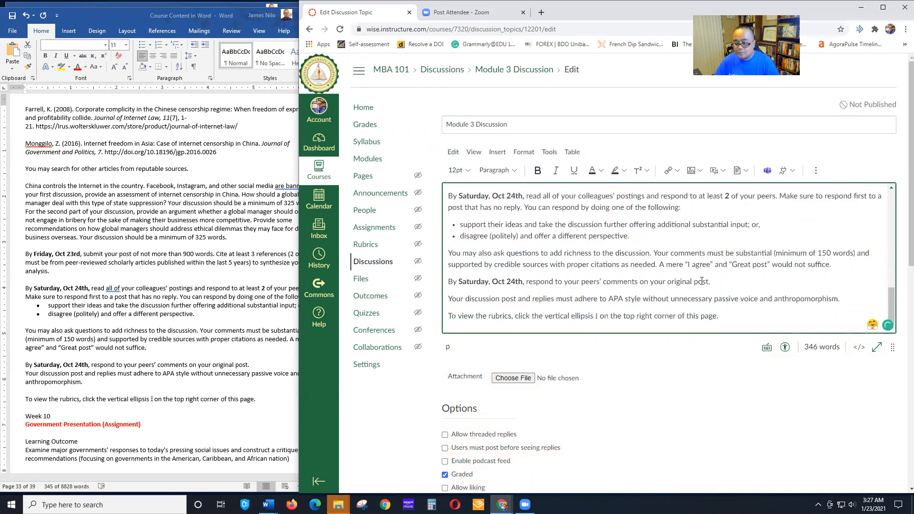
# Allow threaded replies in the discussion and require users to post before seeing replies
pyautogui.scroll(-6, 789, 291)
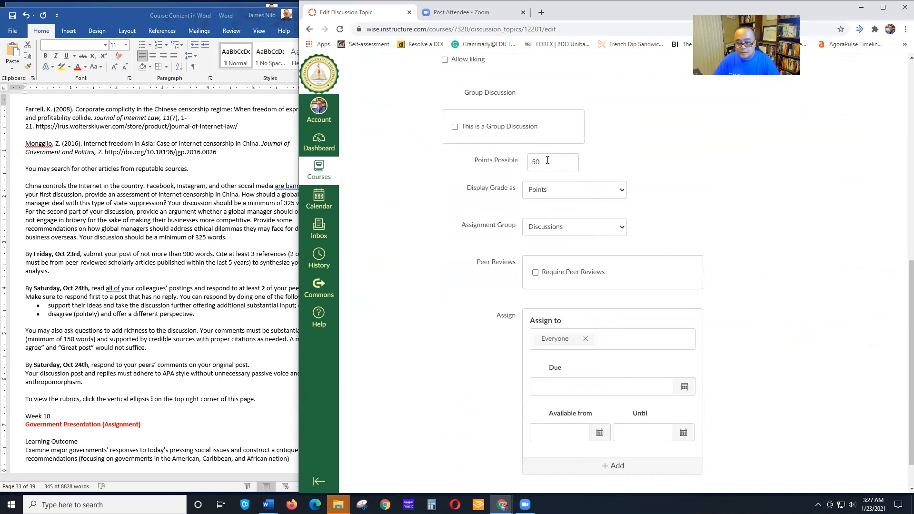
pyautogui.scroll(3, 559, 166)
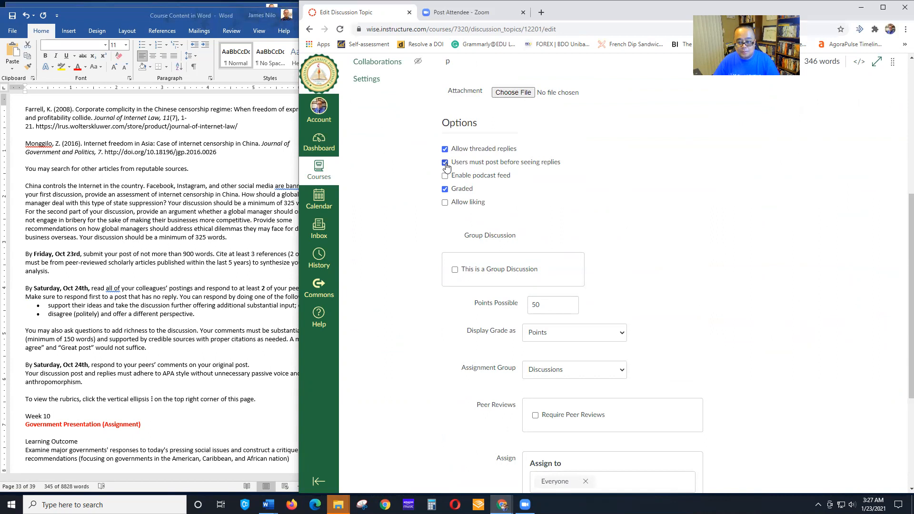
# Set the Module 3 Discussion's due date to Feb 27 at 11:59pm for everyone and save the discussion
pyautogui.scroll(-2, 656, 268)
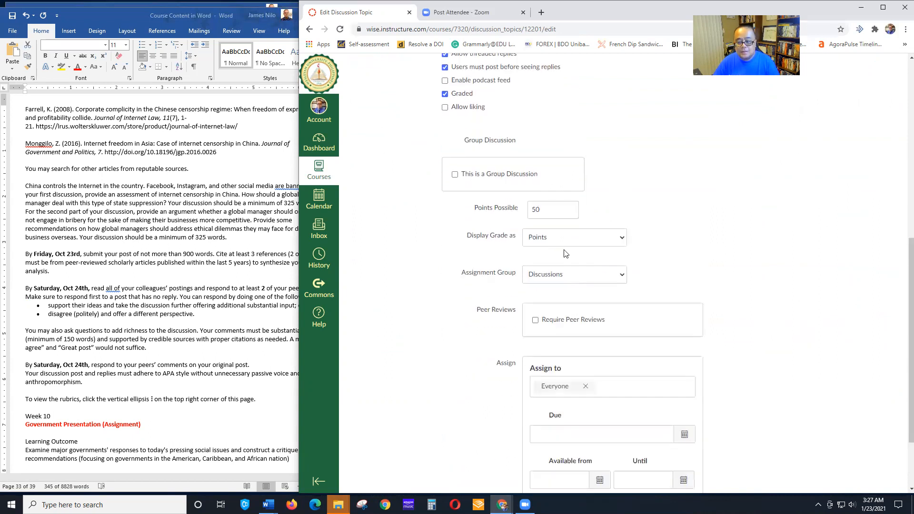
pyautogui.scroll(-2, 566, 287)
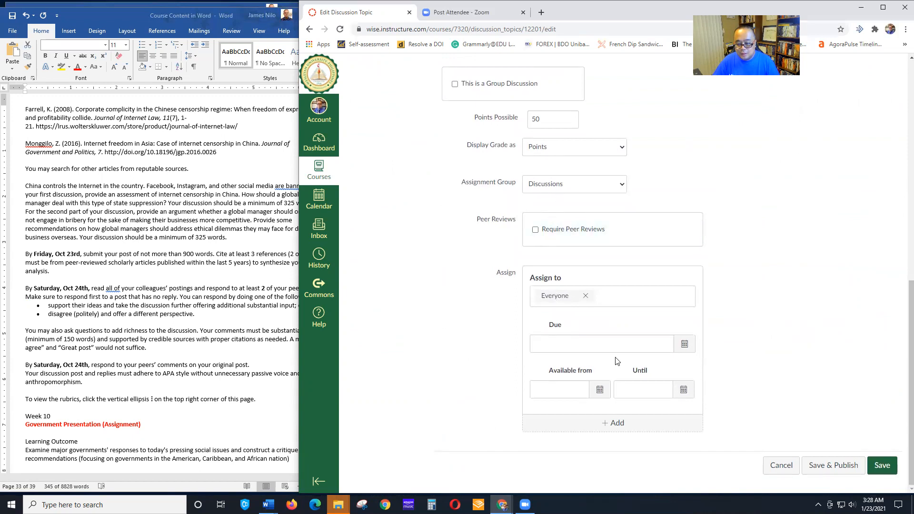
pyautogui.click(684, 344)
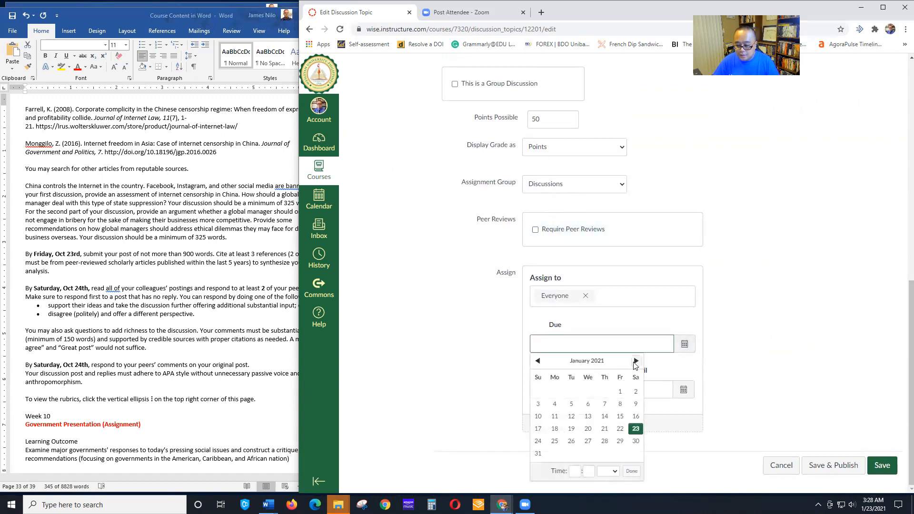
pyautogui.scroll(7, 637, 333)
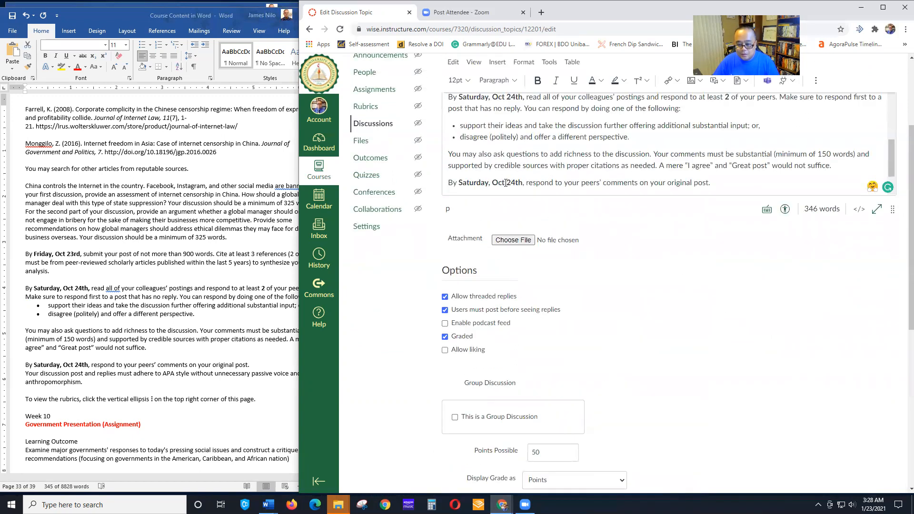
pyautogui.scroll(-7, 583, 179)
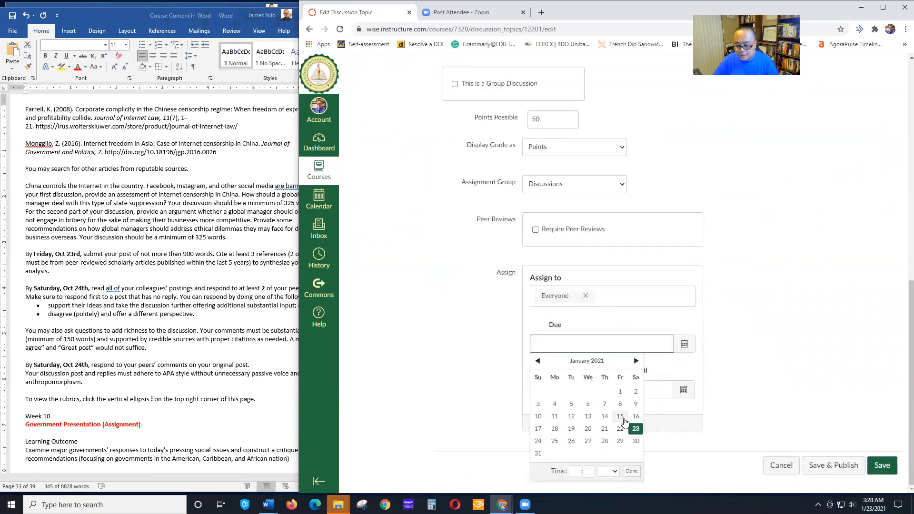
pyautogui.click(635, 362)
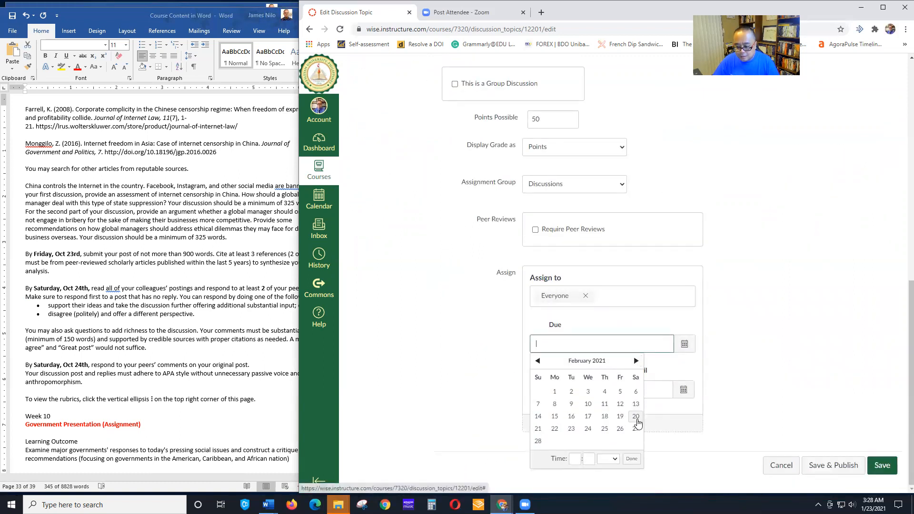
pyautogui.click(636, 429)
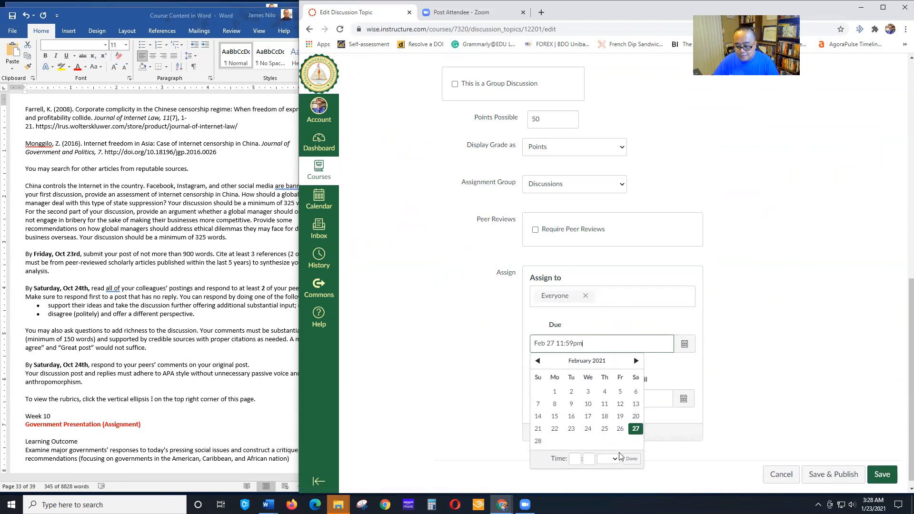
pyautogui.click(631, 459)
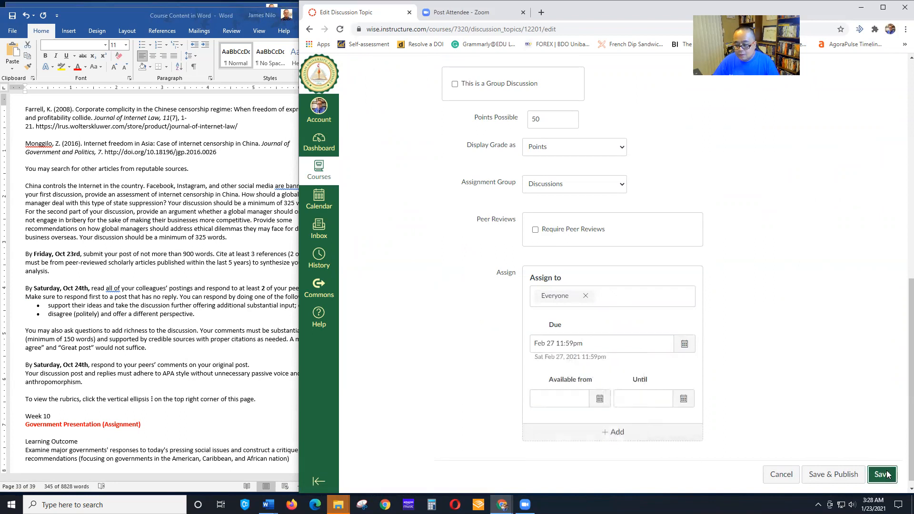
pyautogui.click(881, 474)
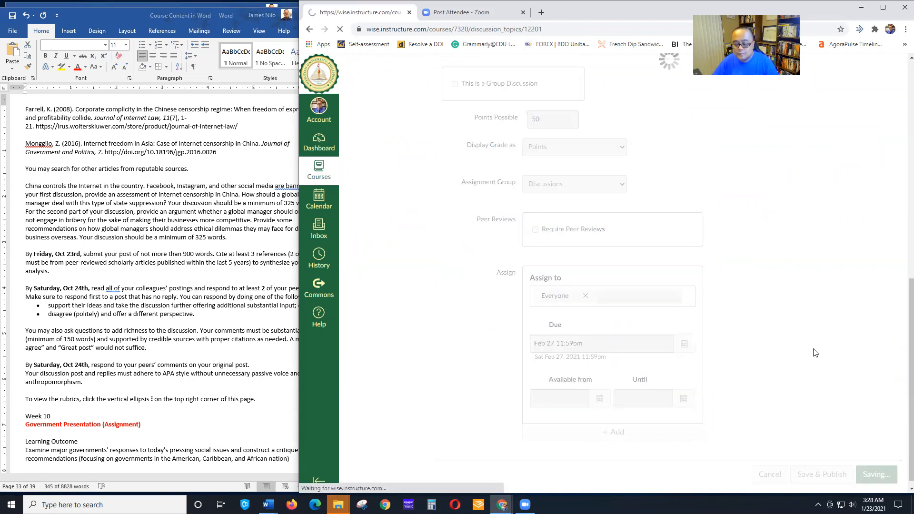
pyautogui.scroll(-7, 761, 339)
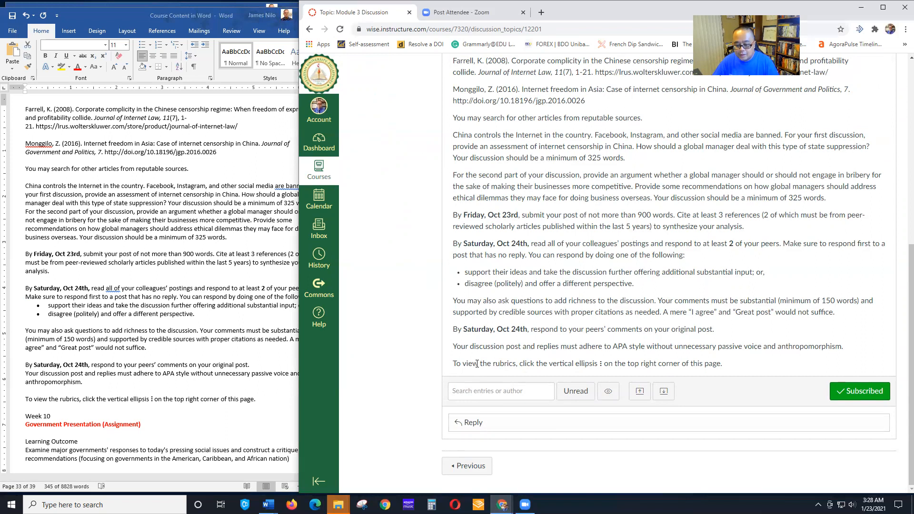
pyautogui.scroll(8, 831, 313)
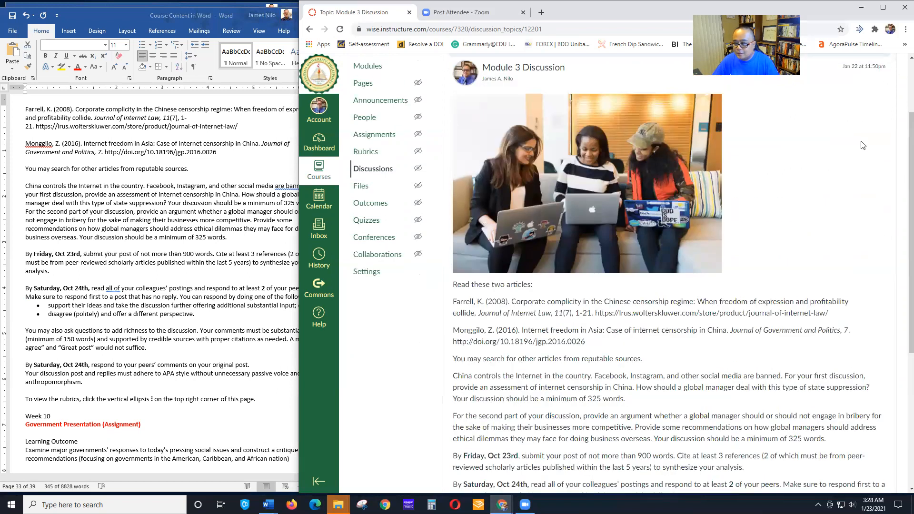
pyautogui.click(883, 116)
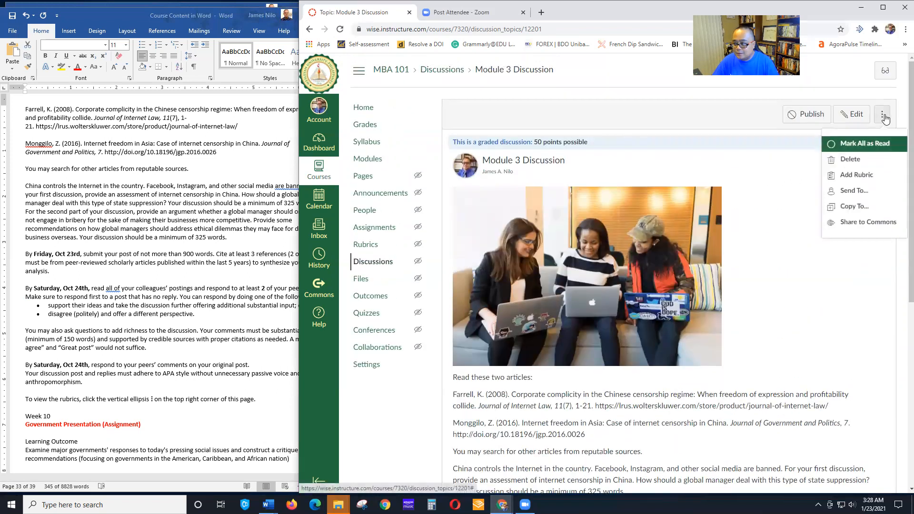
pyautogui.click(863, 176)
pyautogui.scroll(-2, 638, 228)
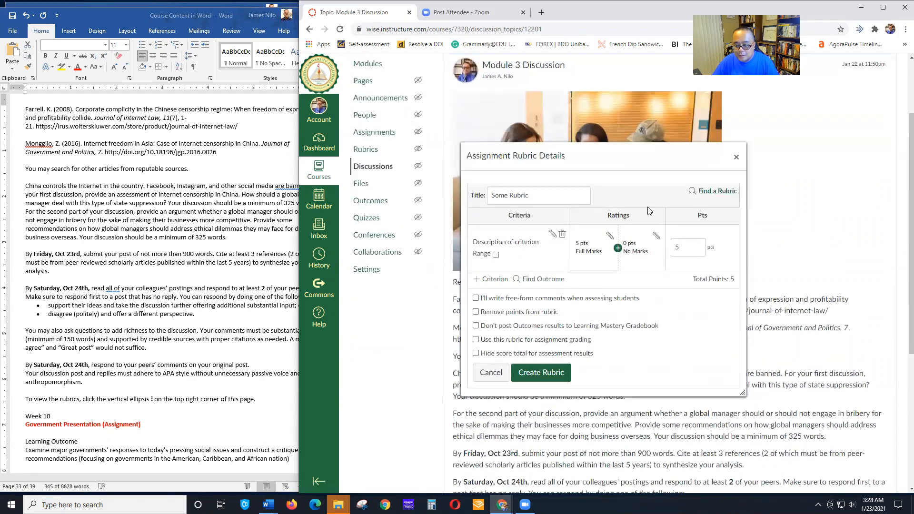
pyautogui.click(714, 192)
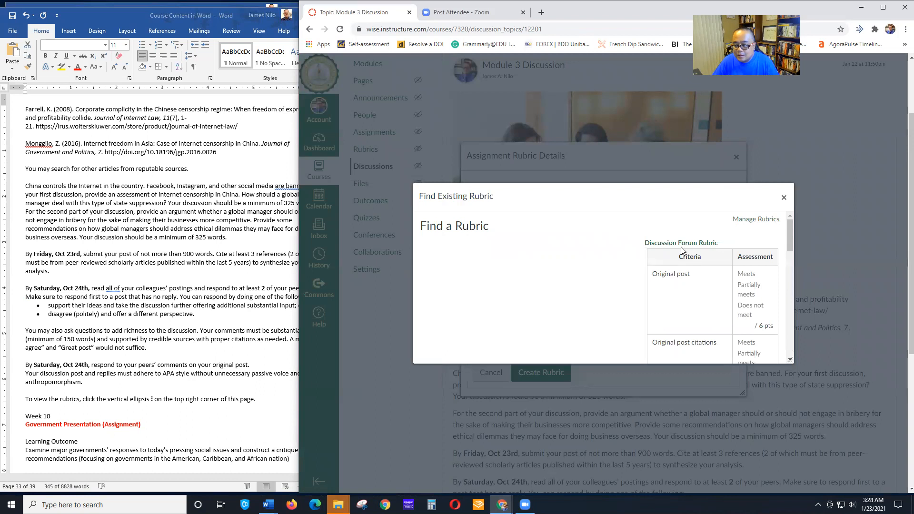
pyautogui.scroll(2, 680, 246)
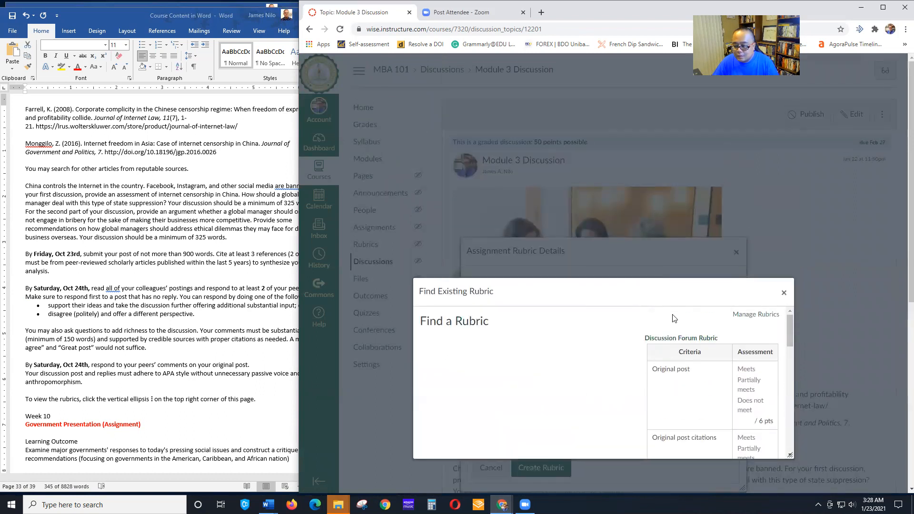
pyautogui.click(759, 315)
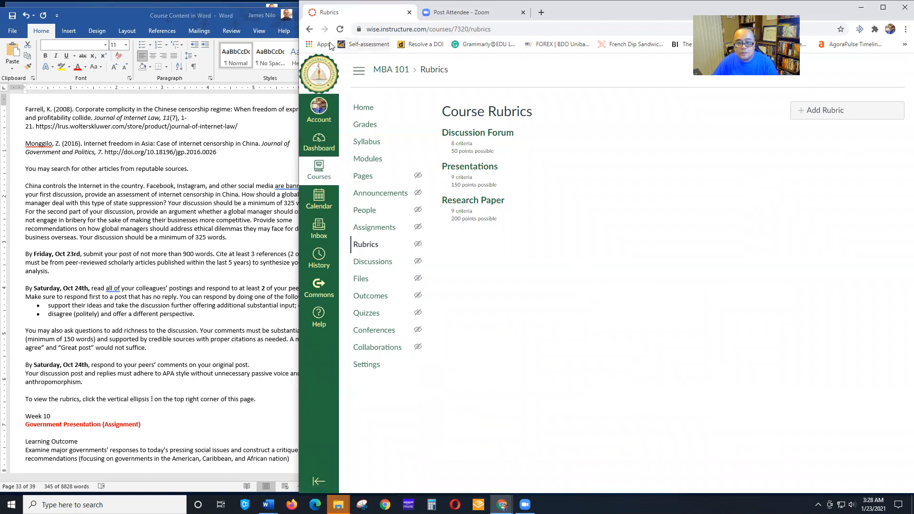
pyautogui.click(310, 29)
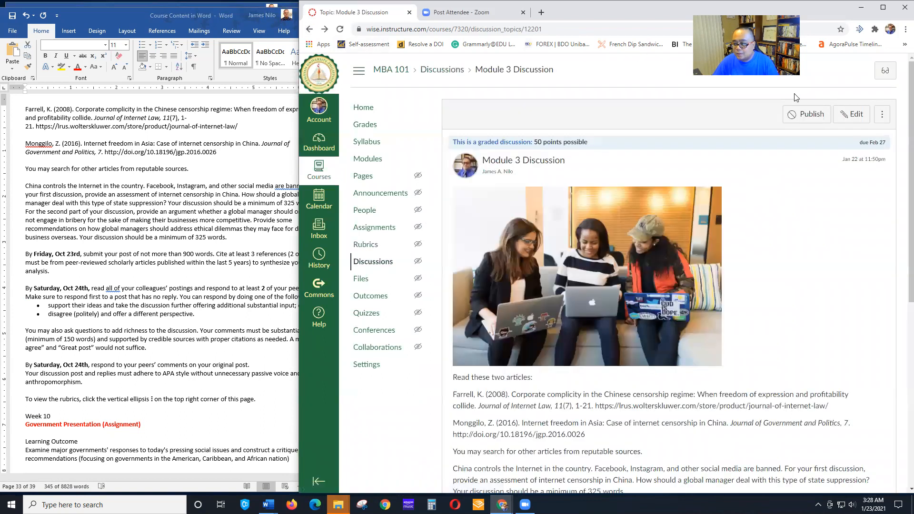
# Add the existing Discussion Forum rubric from the MBA 101 course to the Module 3 Discussion
pyautogui.click(882, 115)
pyautogui.click(838, 175)
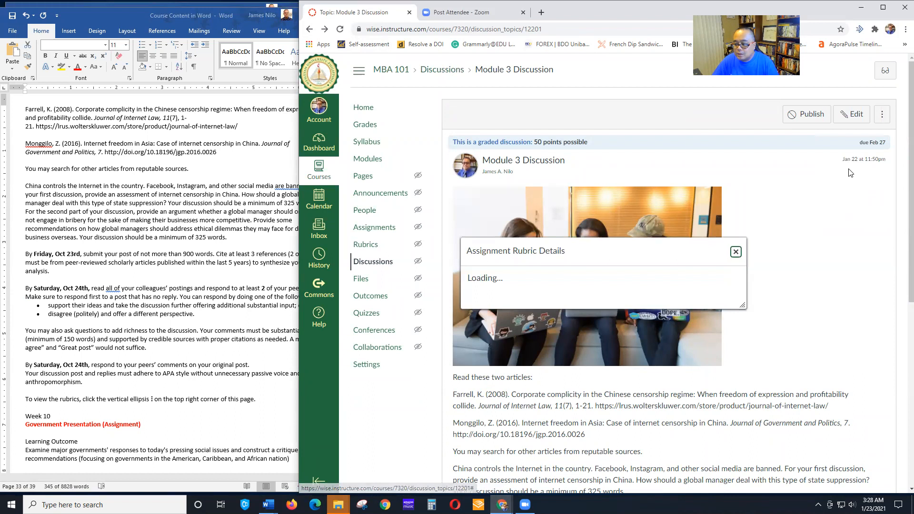
pyautogui.click(715, 287)
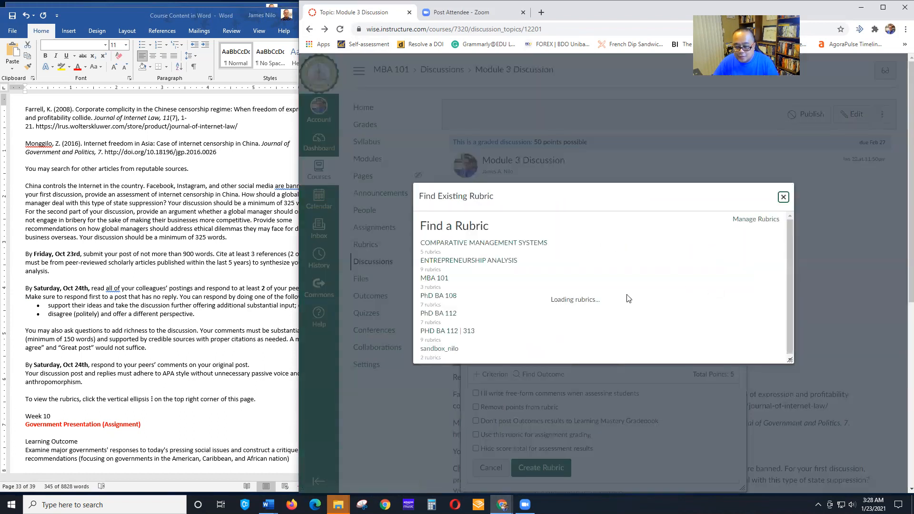
pyautogui.click(442, 284)
pyautogui.scroll(-5, 616, 337)
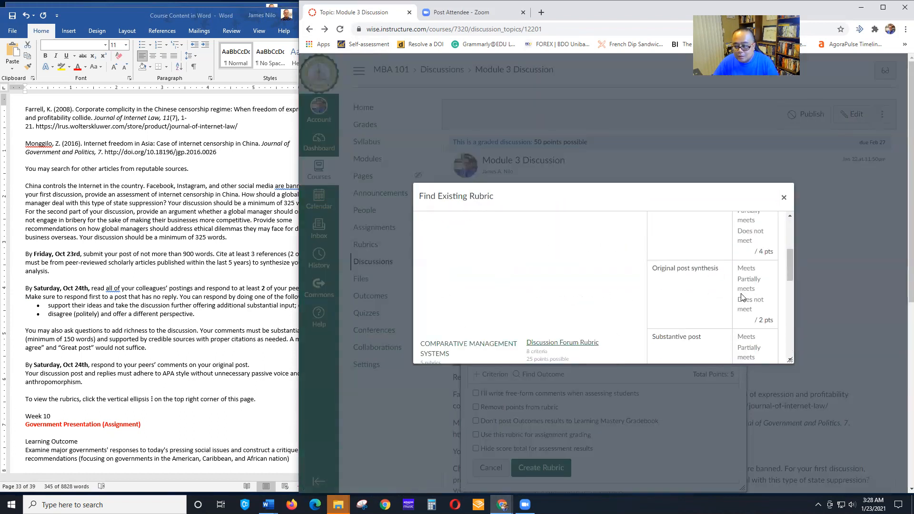
pyautogui.click(441, 249)
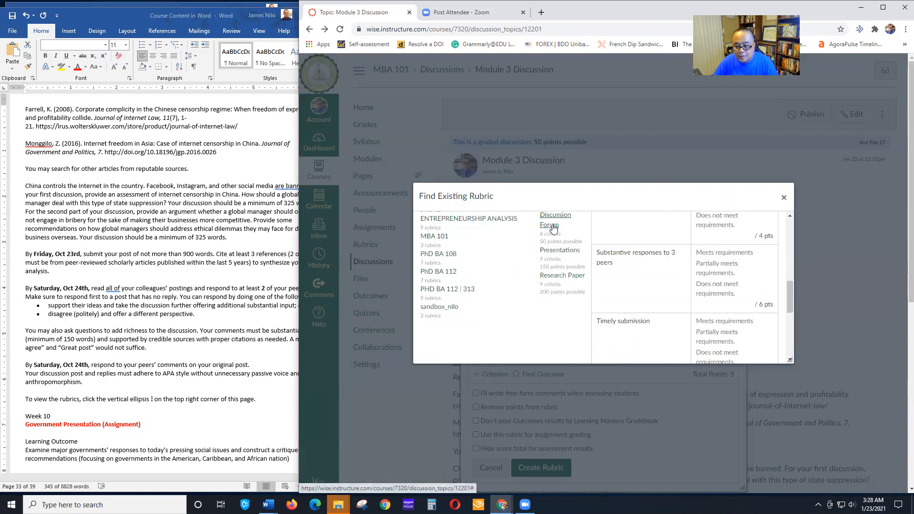
pyautogui.scroll(3, 727, 279)
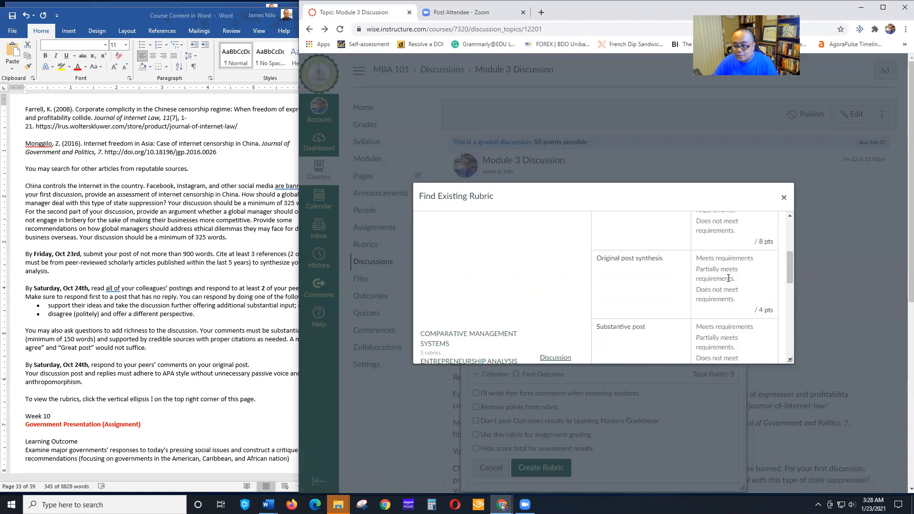
pyautogui.scroll(-2, 562, 320)
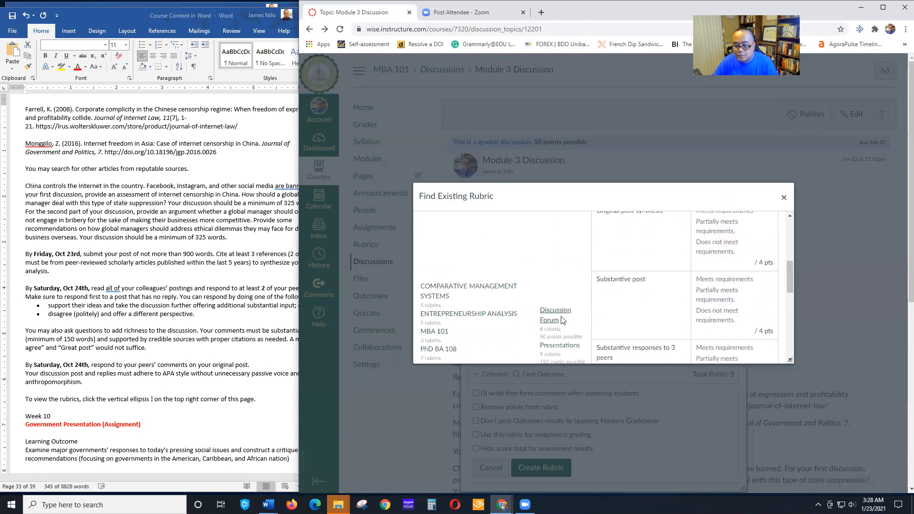
pyautogui.scroll(4, 730, 290)
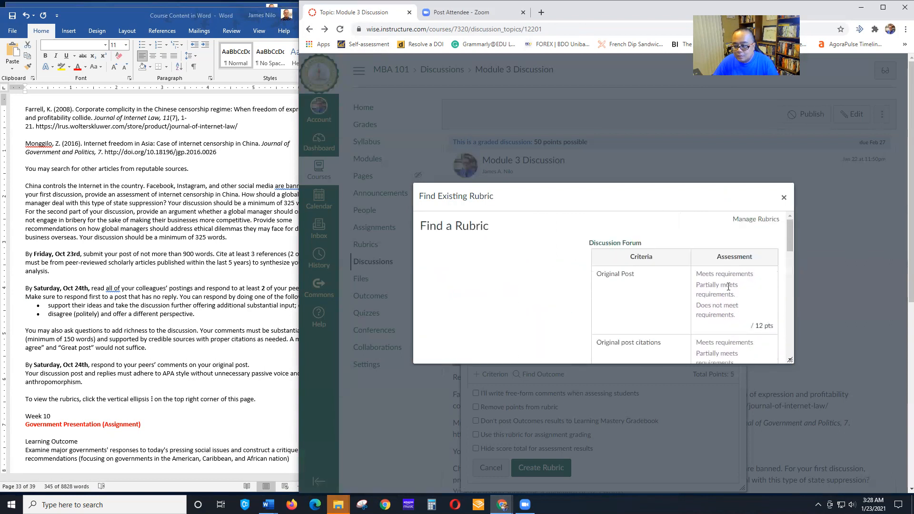
pyautogui.click(624, 244)
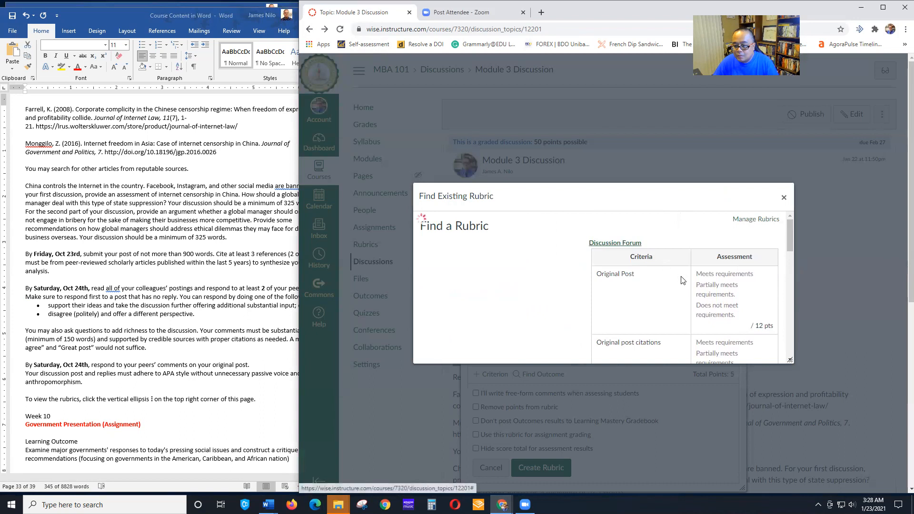
pyautogui.scroll(-6, 721, 295)
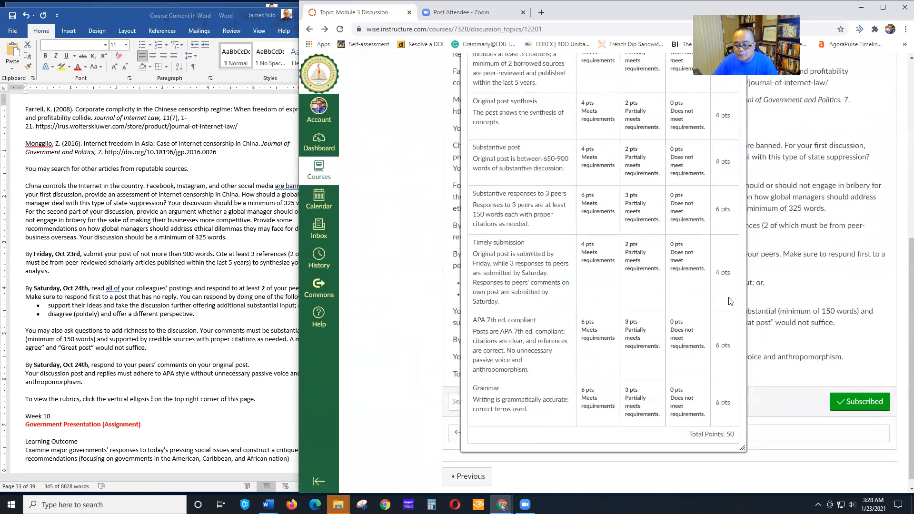
pyautogui.scroll(6, 731, 313)
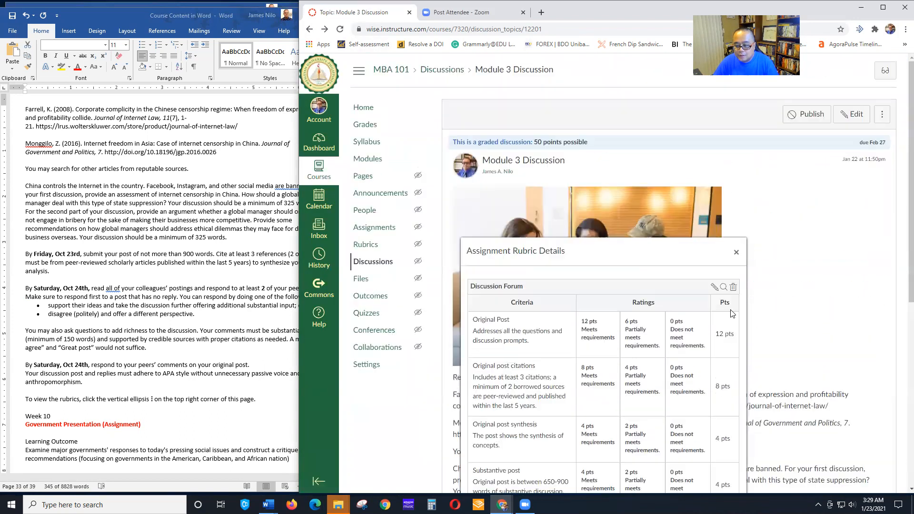
pyautogui.click(713, 287)
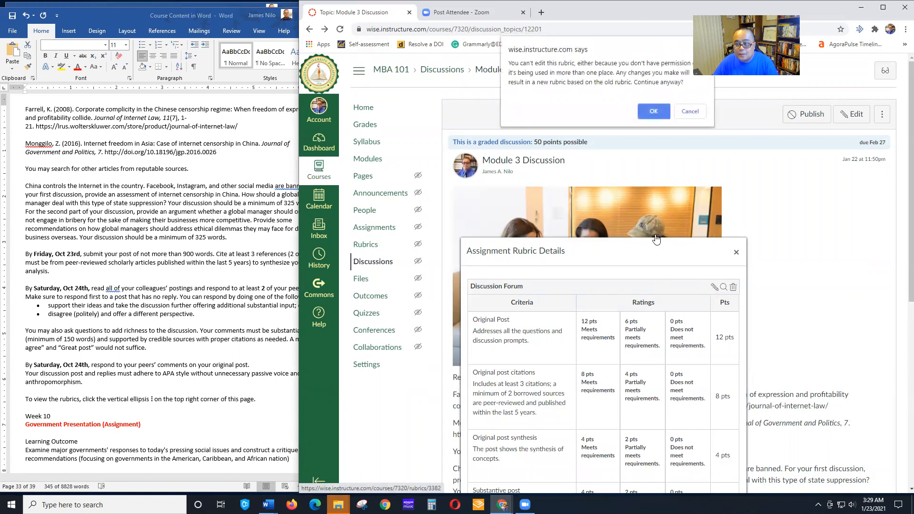
pyautogui.click(690, 111)
pyautogui.scroll(-1, 693, 304)
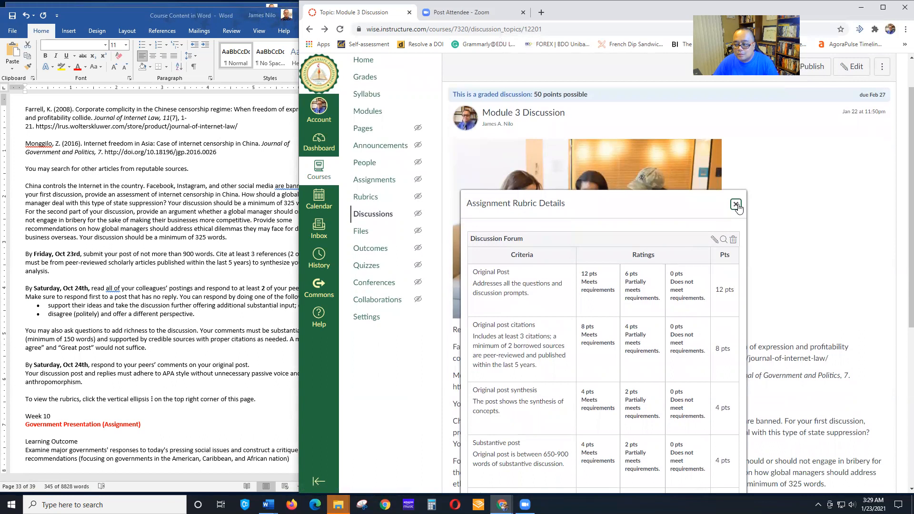
pyautogui.scroll(-6, 702, 293)
pyautogui.scroll(7, 685, 350)
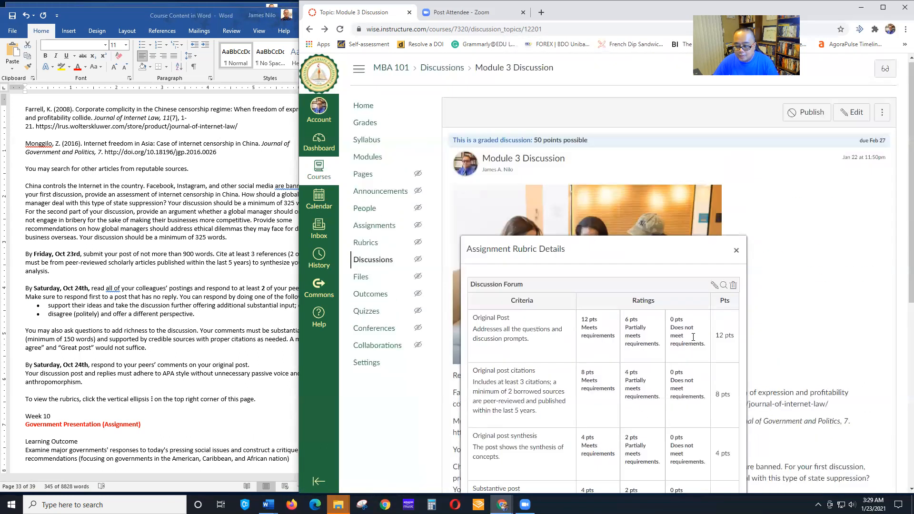
# Edit the attached Discussion Forum rubric so that it is used for assignment grading, and update it
pyautogui.click(713, 285)
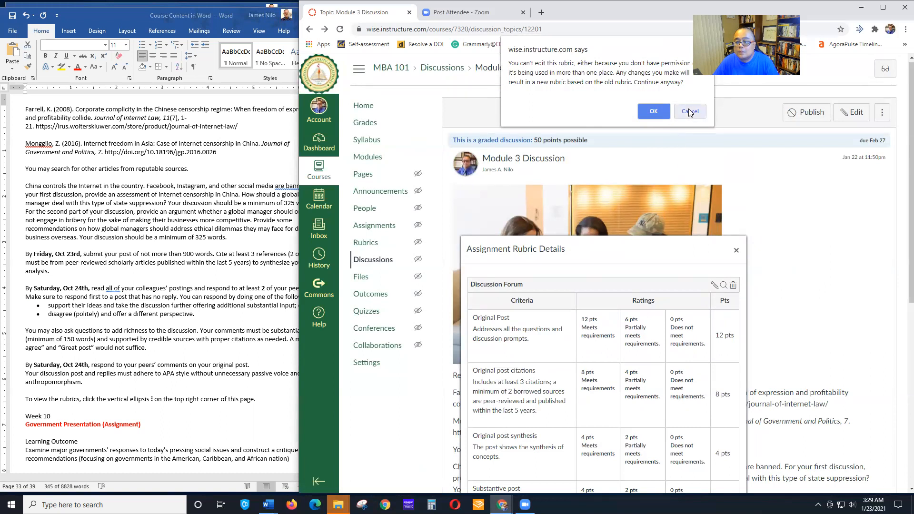
pyautogui.click(652, 111)
pyautogui.scroll(-10, 665, 407)
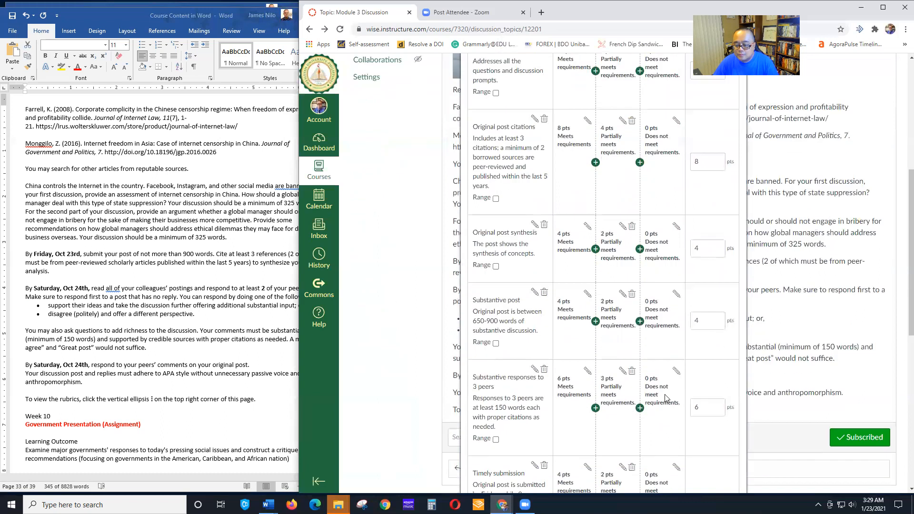
pyautogui.scroll(-1, 665, 407)
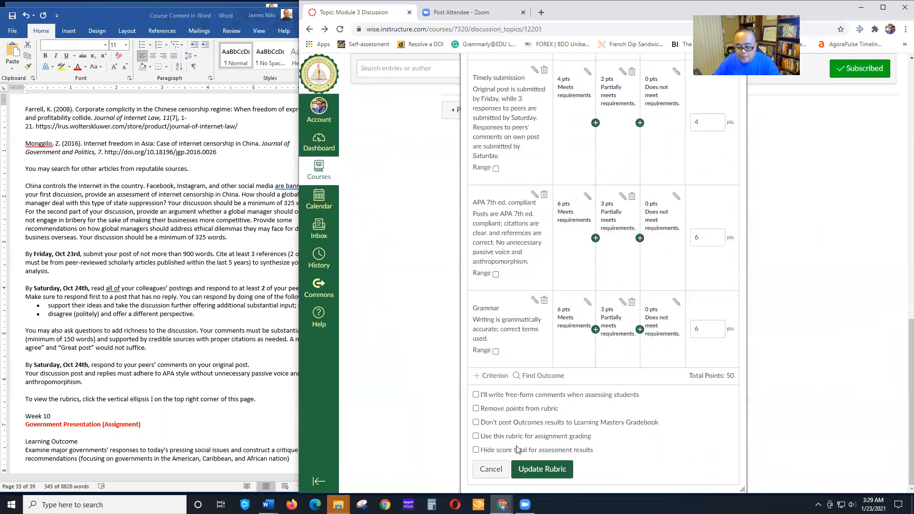
pyautogui.click(476, 436)
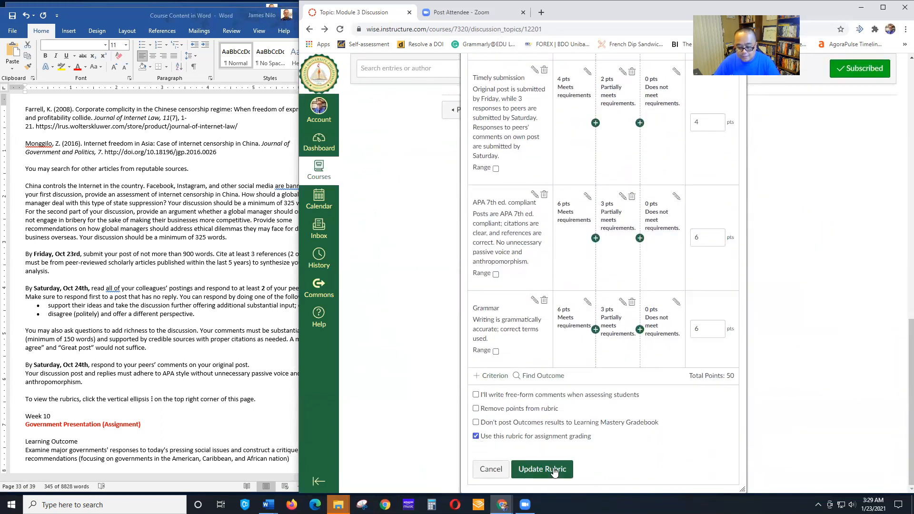
pyautogui.click(518, 475)
pyautogui.scroll(3, 835, 337)
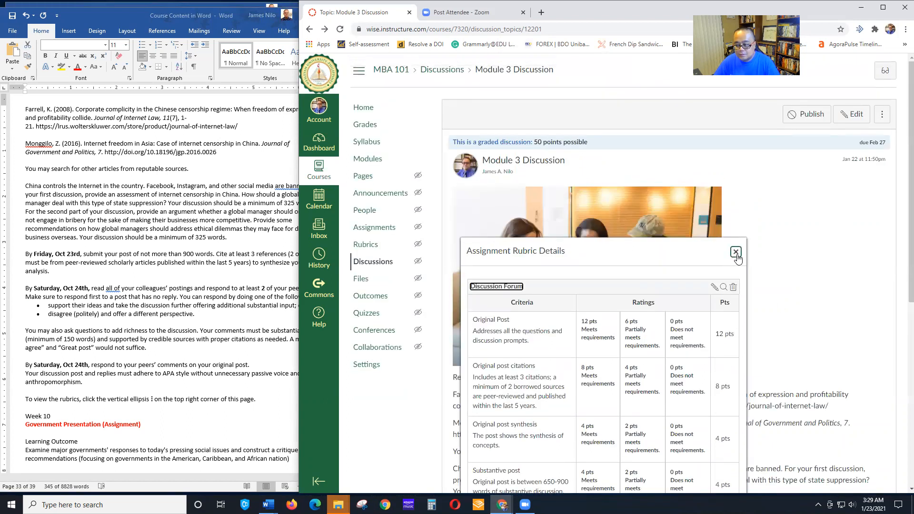
# Close the rubric details and check the content of the Module 3 Discussion down to its last line
pyautogui.scroll(-2, 787, 261)
pyautogui.click(736, 157)
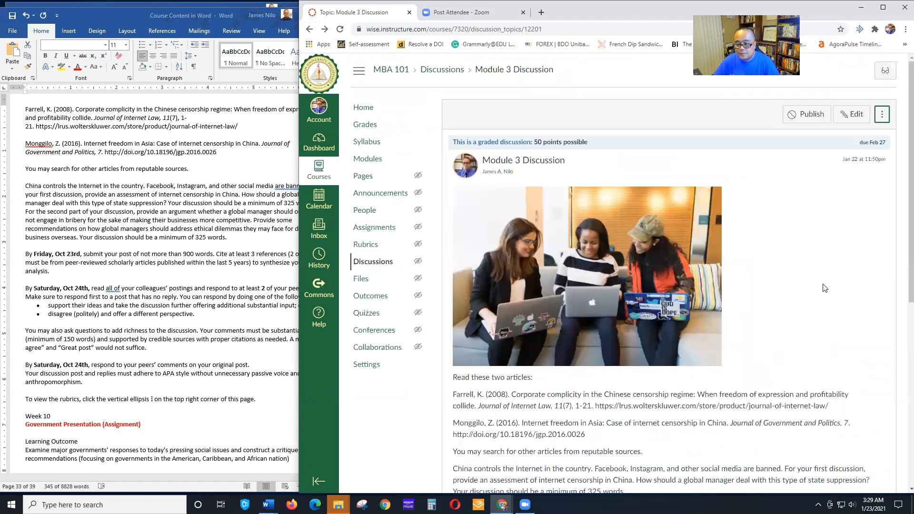
pyautogui.scroll(-5, 827, 288)
pyautogui.scroll(-6, 240, 328)
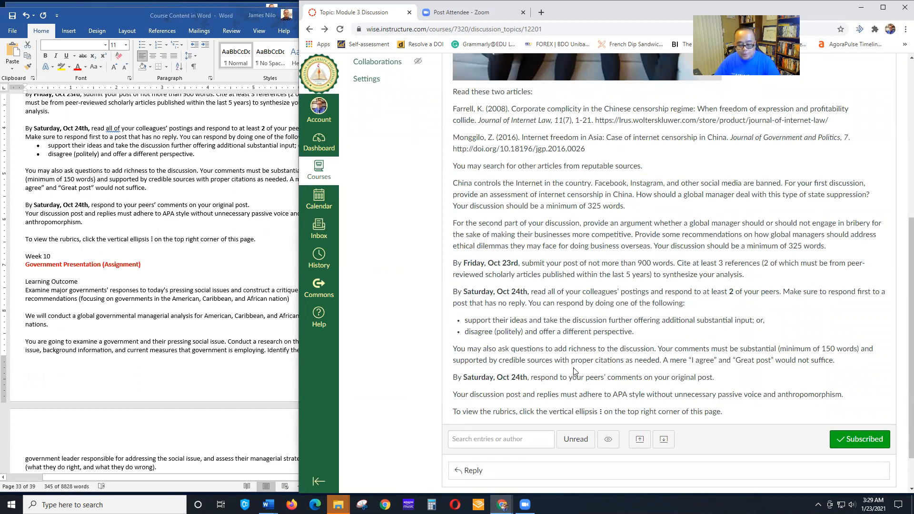
# Switch to the Word course content and look through the Week 10 and Week 11 material up to the Module 4 heading
pyautogui.click(223, 292)
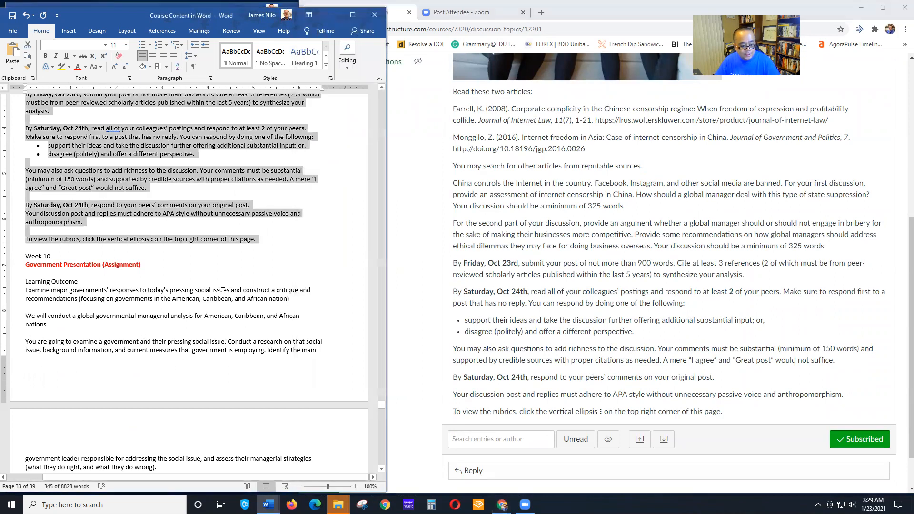
pyautogui.click(138, 282)
pyautogui.scroll(-8, 183, 295)
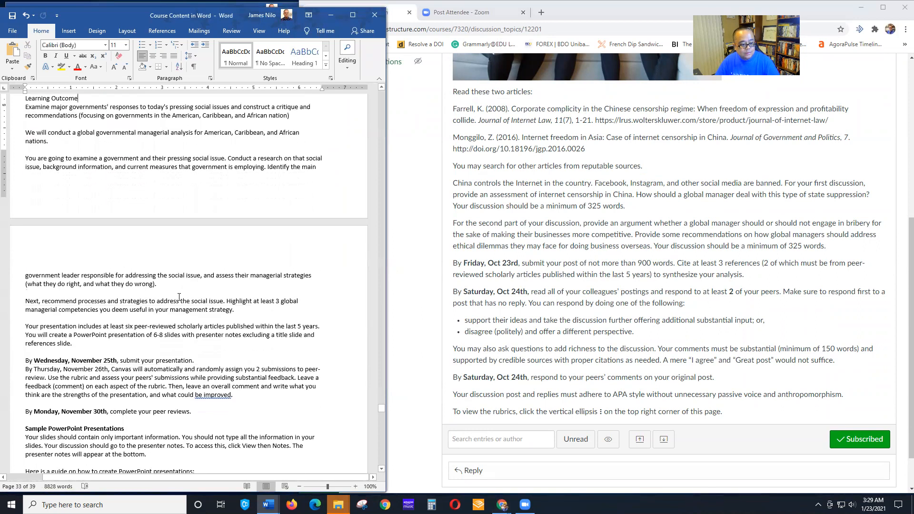
pyautogui.scroll(-7, 184, 297)
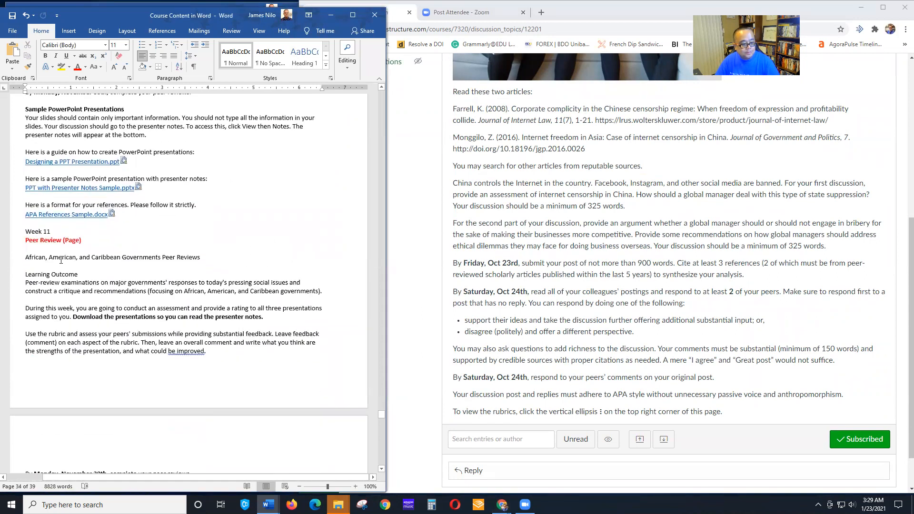
pyautogui.scroll(-20, 113, 276)
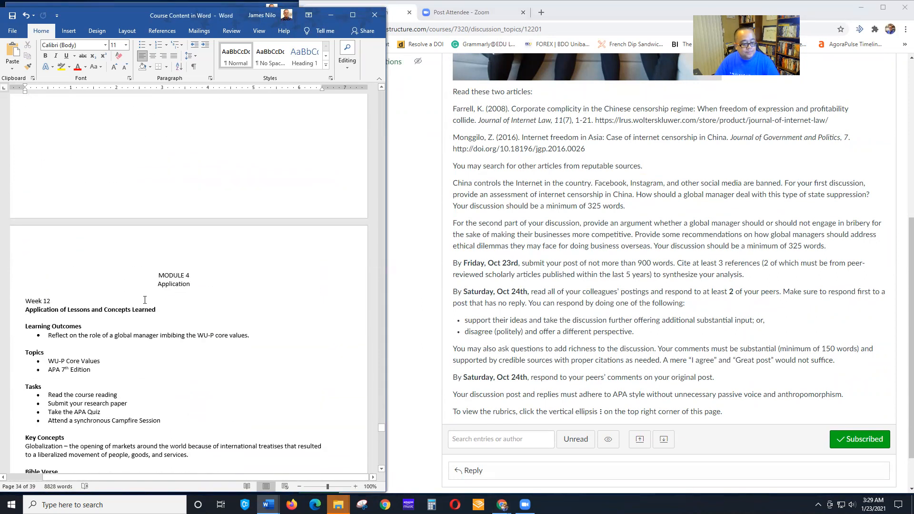
# Return to Canvas and review the MBA 101 assignments by group, checking their modules, due dates and points
pyautogui.click(553, 310)
pyautogui.scroll(6, 552, 309)
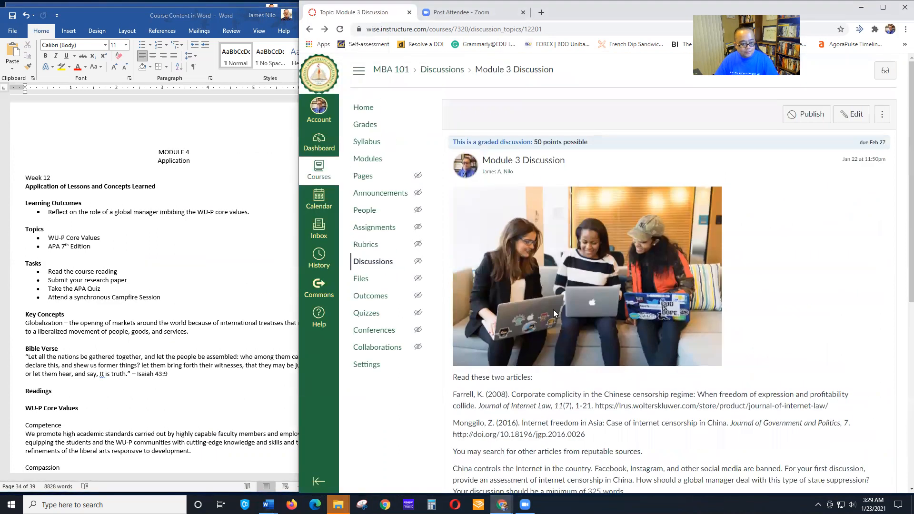
pyautogui.click(368, 160)
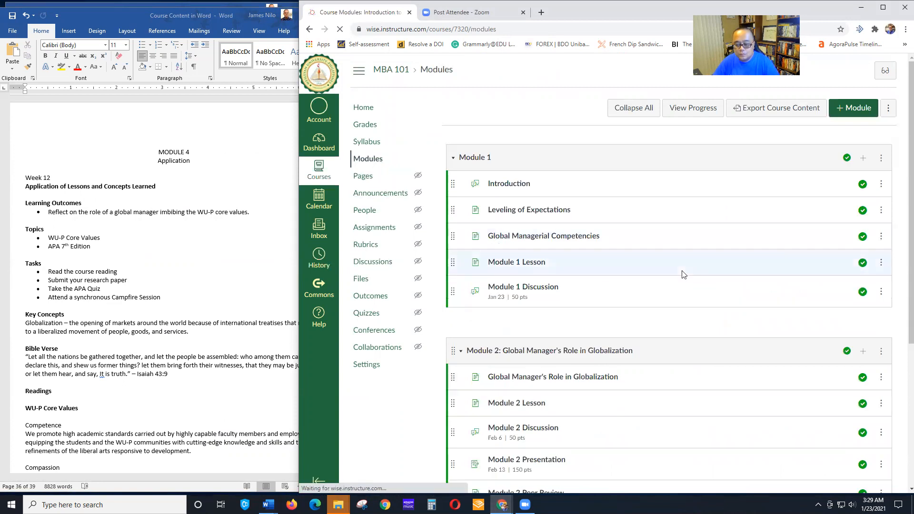
pyautogui.scroll(-1, 685, 281)
pyautogui.scroll(1, 688, 305)
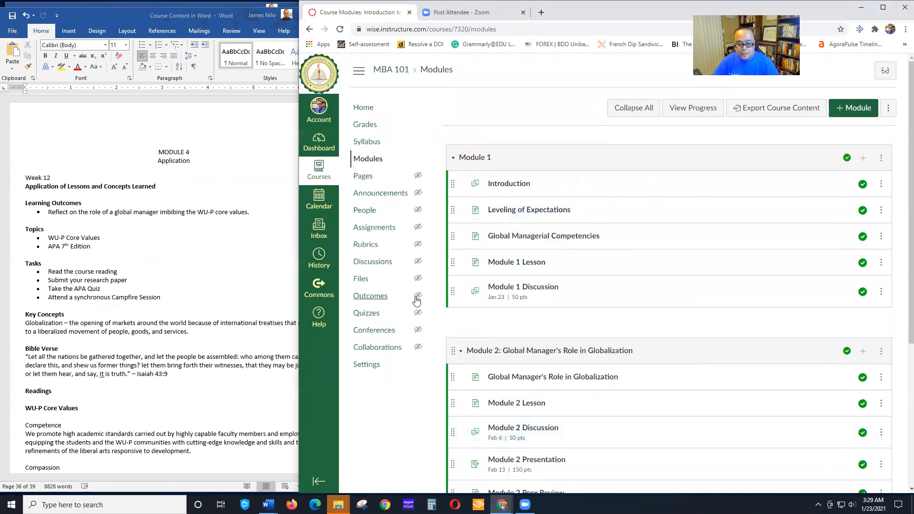
pyautogui.click(380, 228)
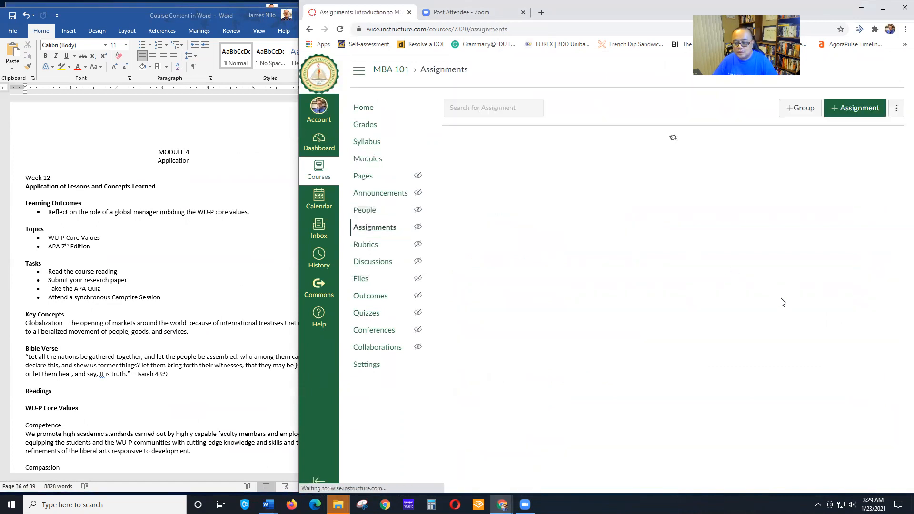
pyautogui.scroll(-3, 540, 219)
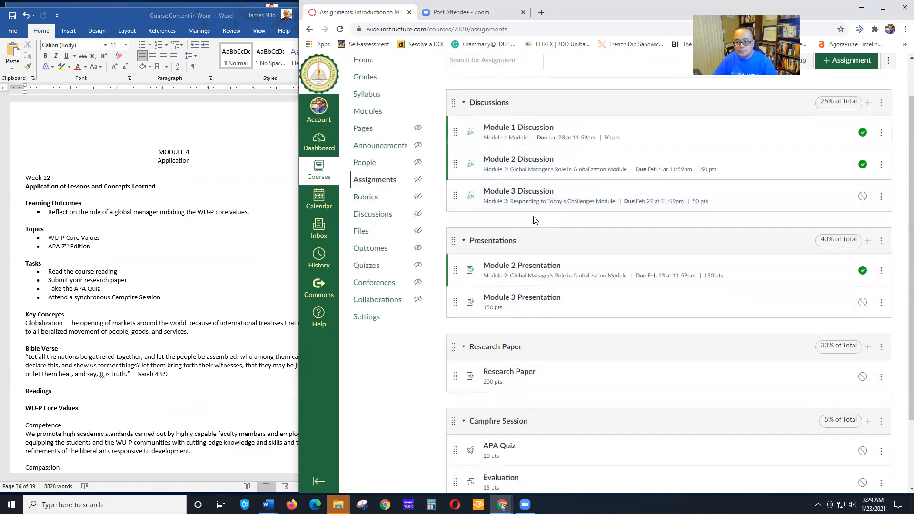
pyautogui.scroll(3, 524, 223)
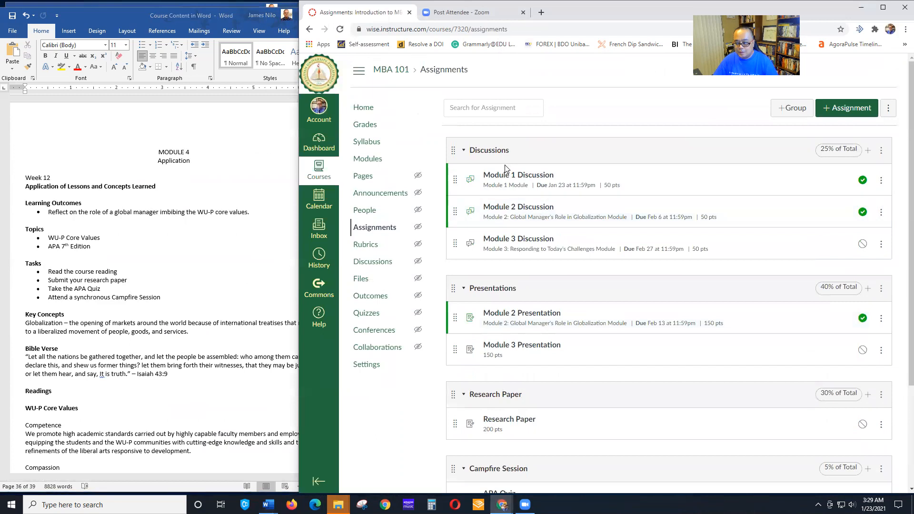
pyautogui.scroll(-3, 516, 380)
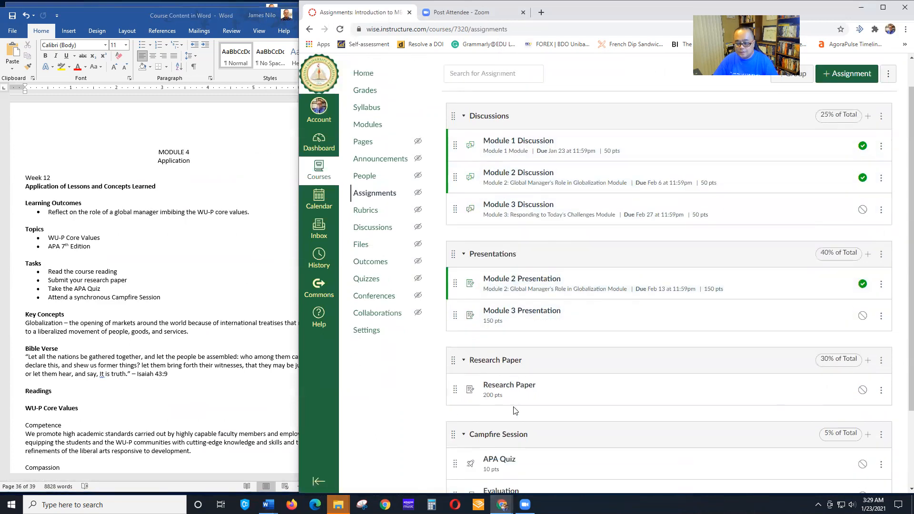
pyautogui.scroll(3, 516, 289)
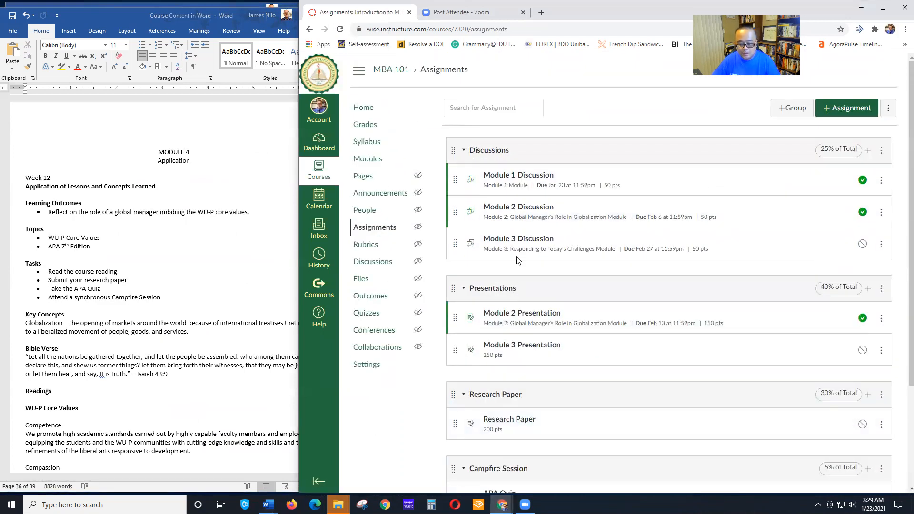
# Add a new course module named "Module 5: Application"
pyautogui.click(368, 159)
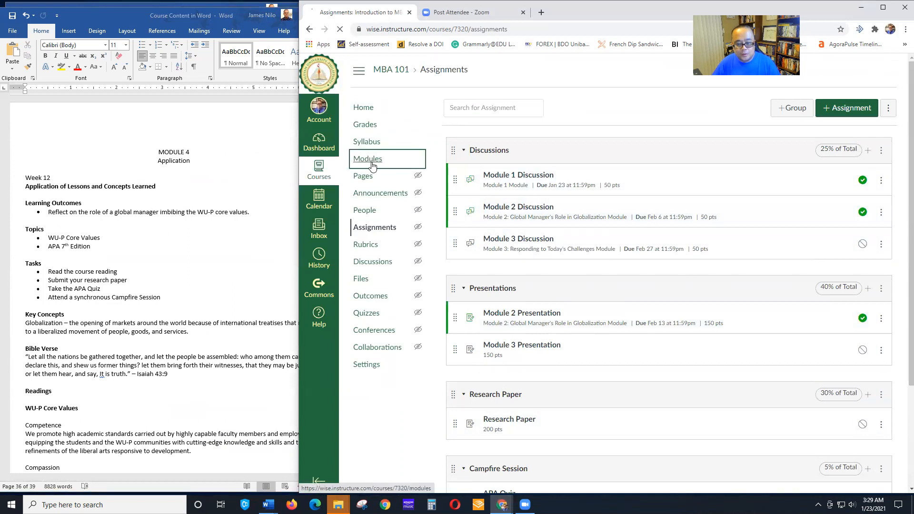
pyautogui.scroll(-1, 229, 311)
pyautogui.scroll(-5, 694, 330)
pyautogui.scroll(5, 524, 366)
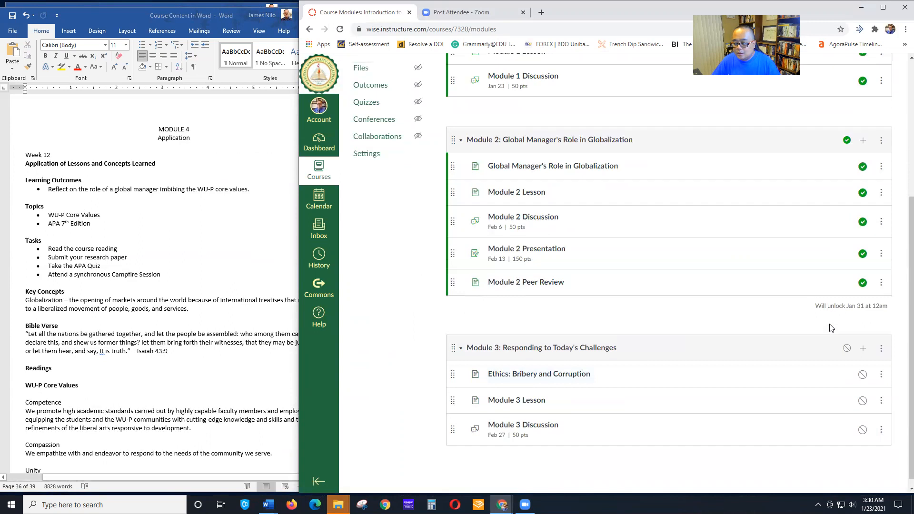
pyautogui.click(859, 108)
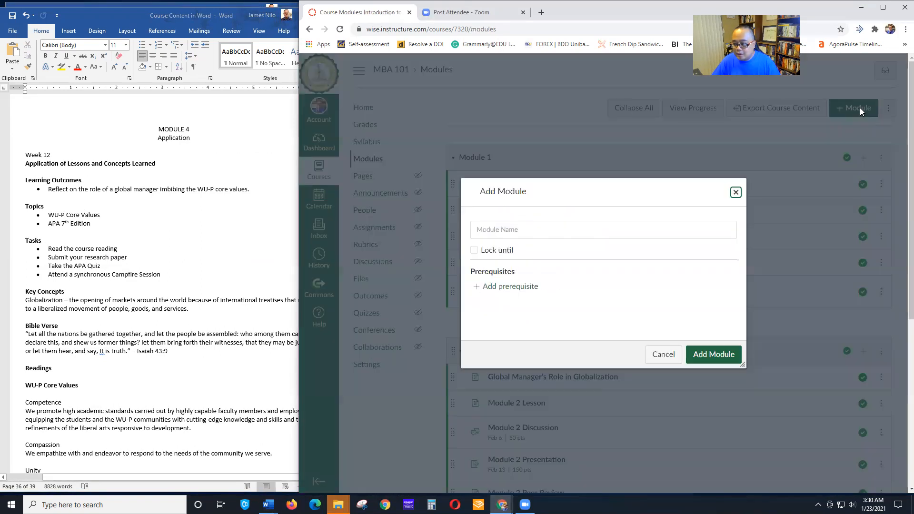
pyautogui.click(562, 235)
pyautogui.write('Module')
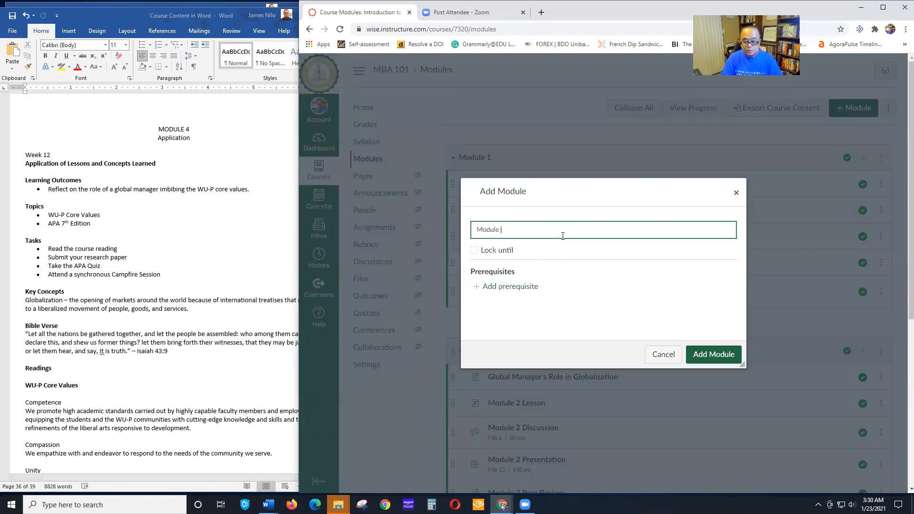
pyautogui.write(' 5: Application')
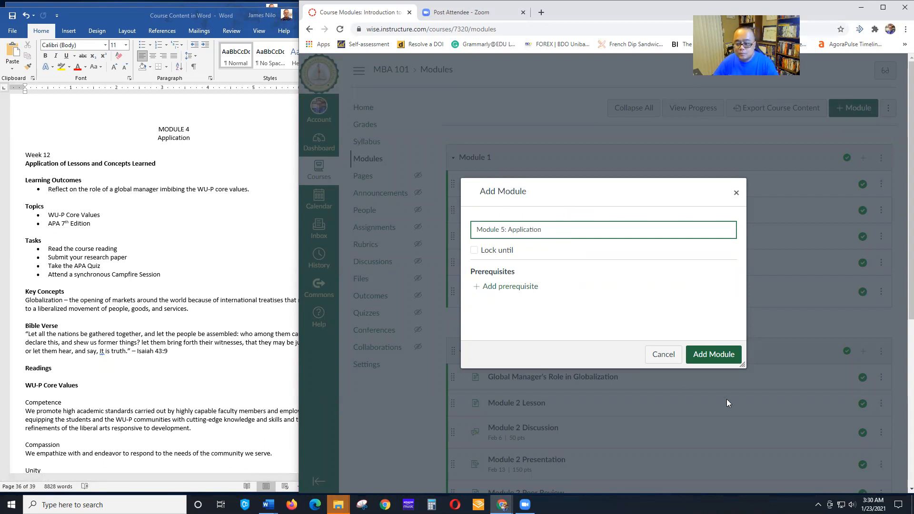
pyautogui.click(714, 355)
# Add a new page named "Application of Lessons and Concepts Learned" to the Module 5: Application module
pyautogui.hotkey('alt', 'Tab')
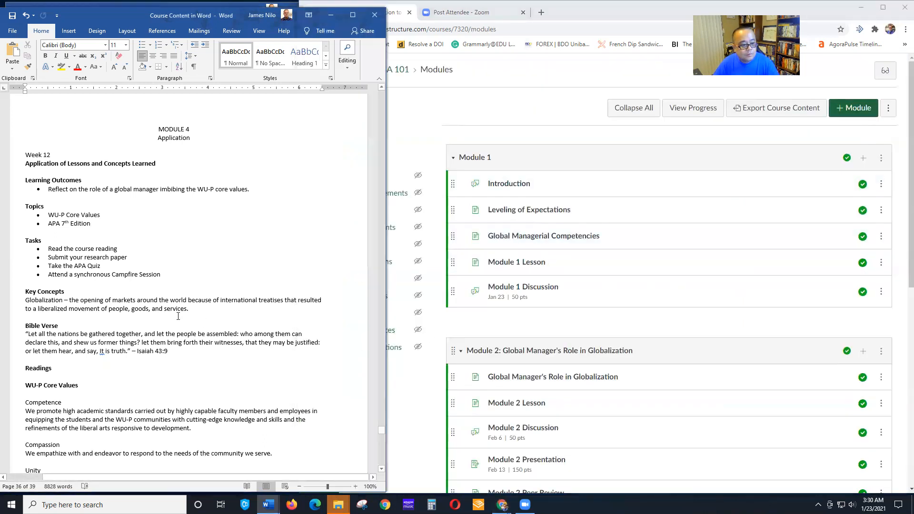
pyautogui.scroll(-8, 612, 320)
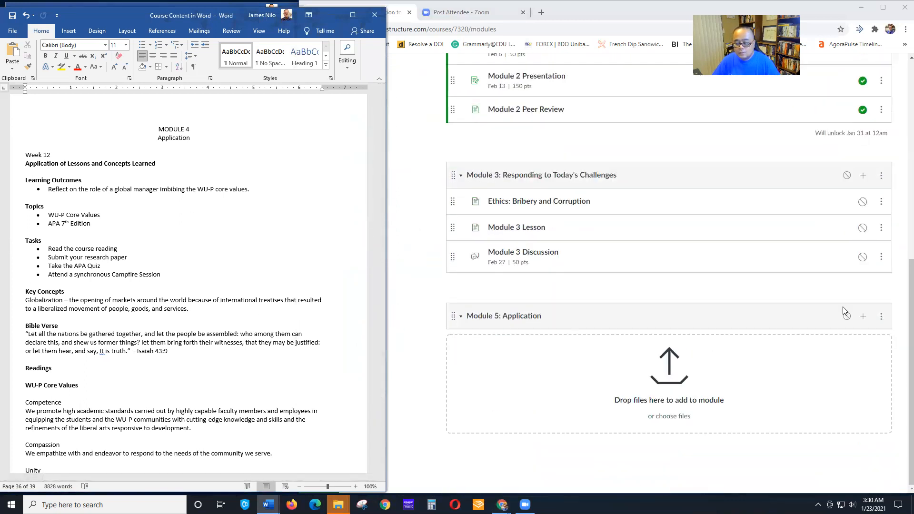
pyautogui.click(863, 318)
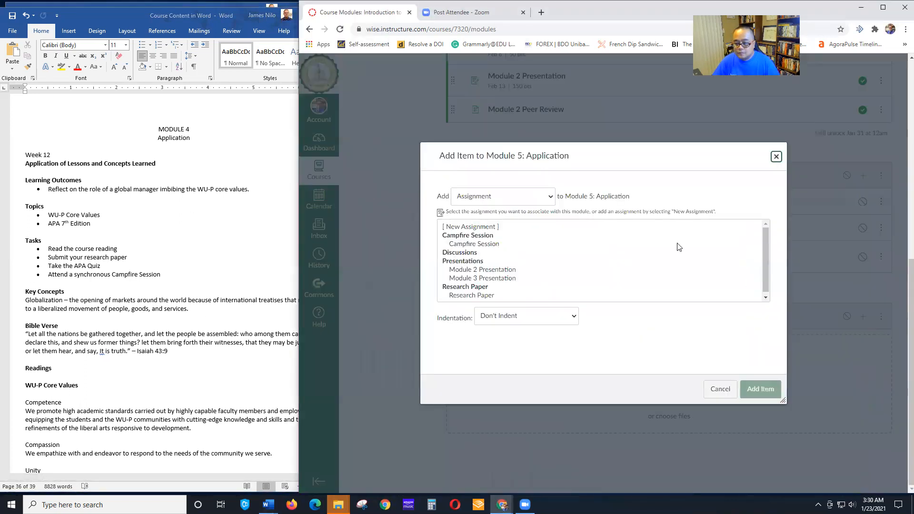
pyautogui.click(538, 201)
pyautogui.click(468, 233)
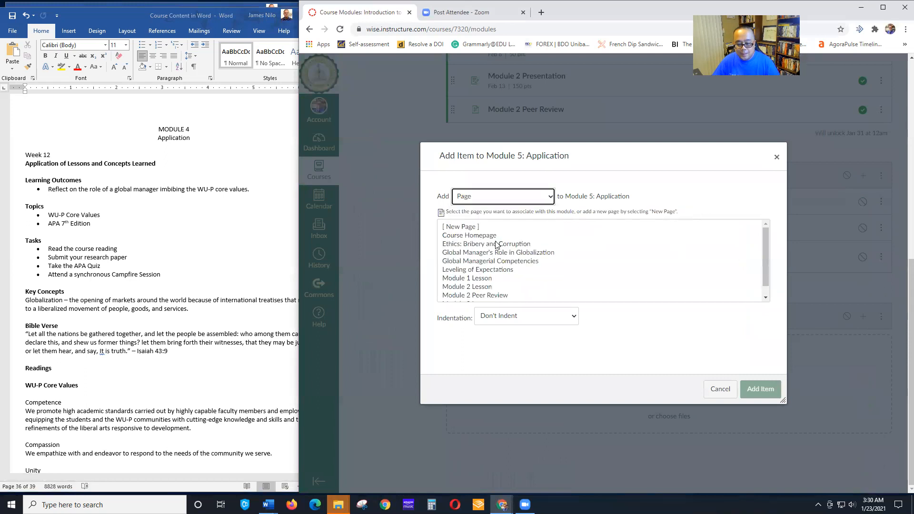
pyautogui.click(500, 319)
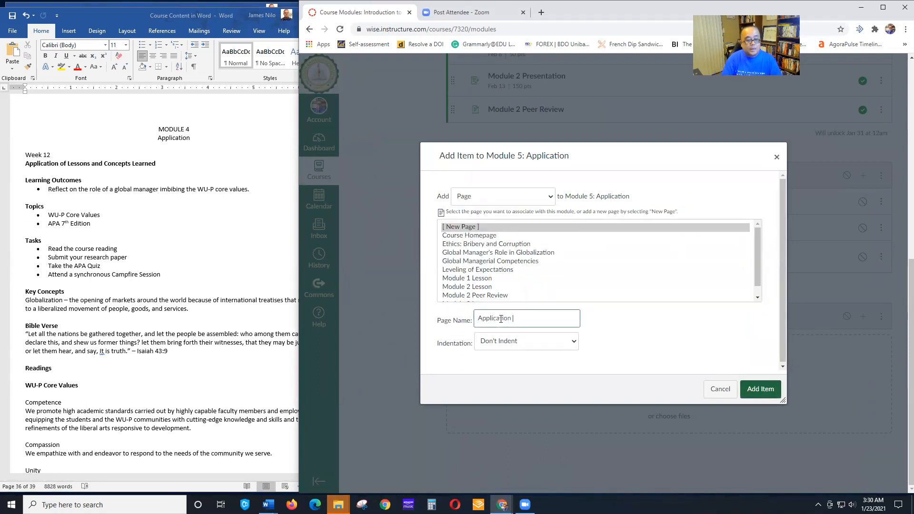
pyautogui.write('Application of Lessons and Concepts Learned')
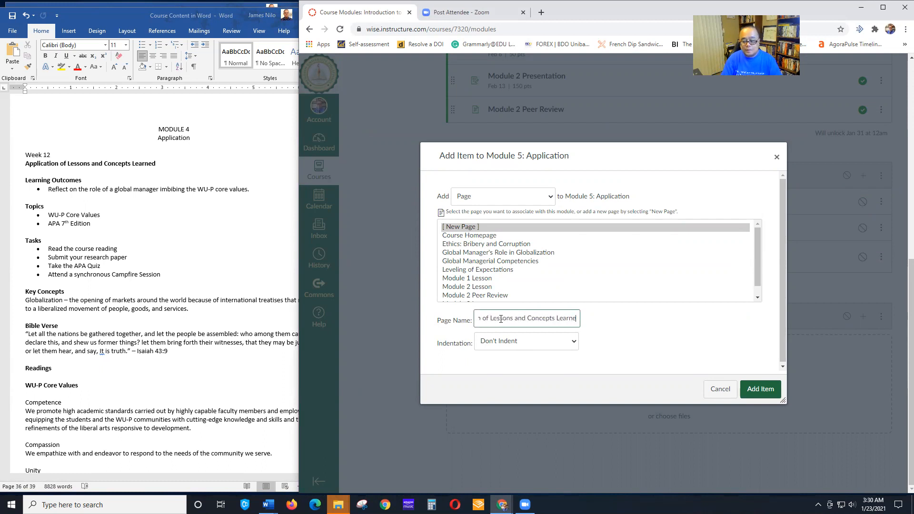
pyautogui.click(523, 341)
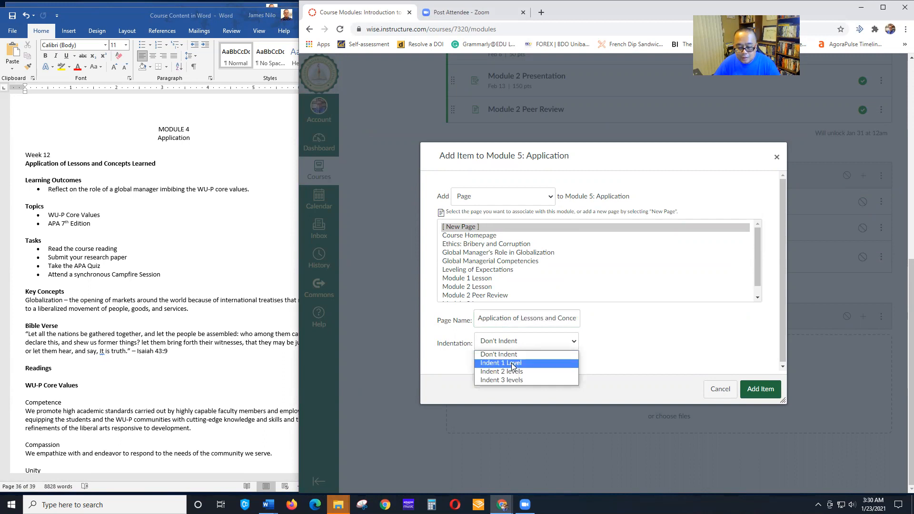
pyautogui.click(524, 364)
pyautogui.click(758, 389)
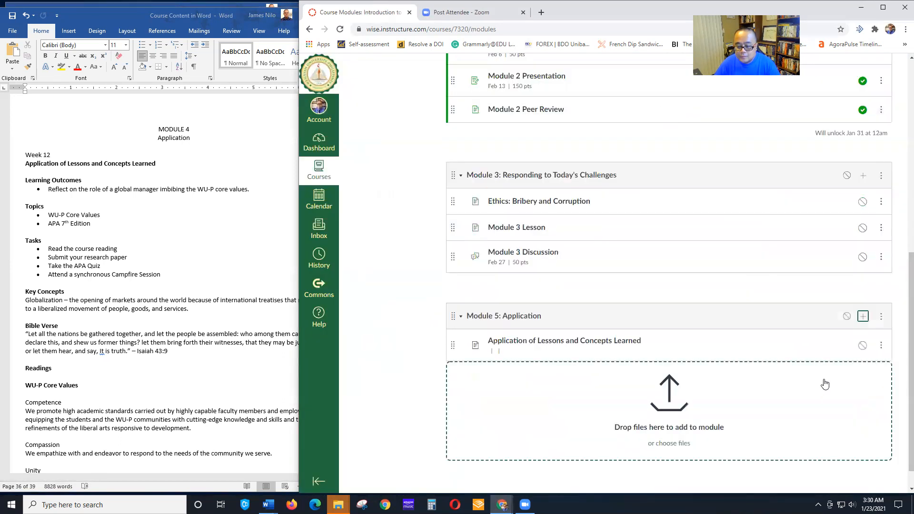
# Open the new page for editing and paste in the Week 12 content from Word, from Learning Outcomes through the WU-P Core Values question
pyautogui.click(610, 344)
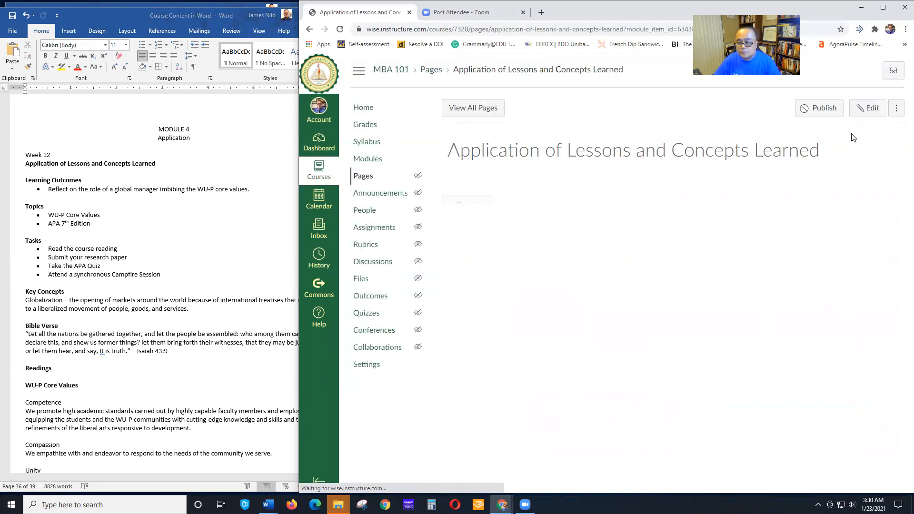
pyautogui.click(875, 109)
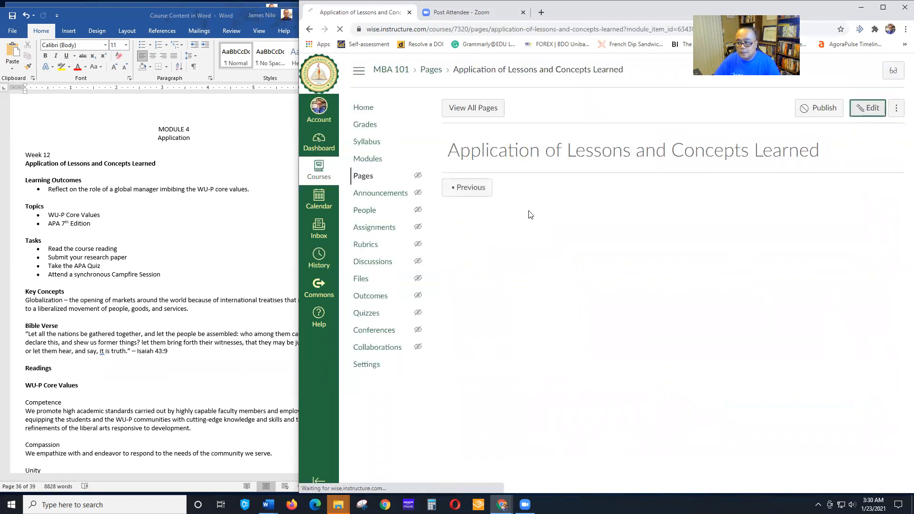
pyautogui.scroll(-2, 79, 287)
pyautogui.click(78, 288)
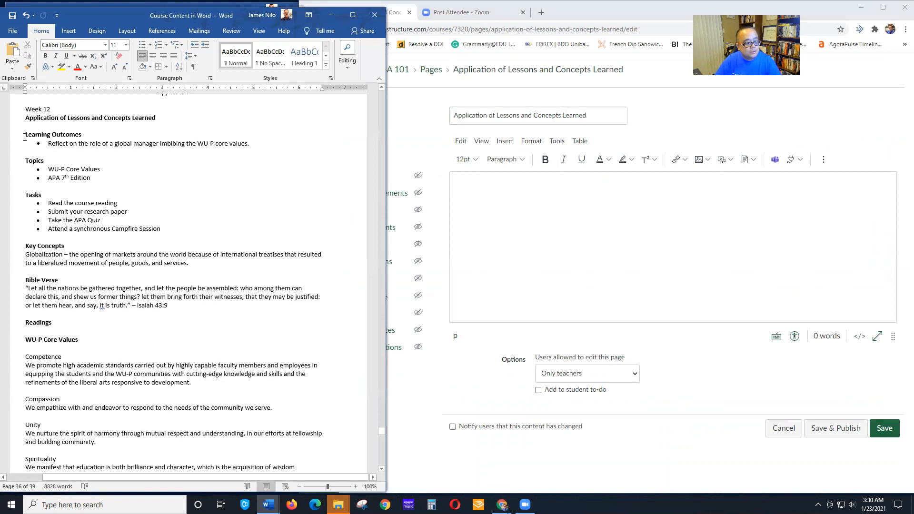
pyautogui.moveTo(41, 153); pyautogui.dragTo(200, 371)
pyautogui.hotkey('ctrl', 'c')
pyautogui.click(530, 235)
pyautogui.hotkey('ctrl', 'v')
# Delete the blank lines between the pasted page sections, from Learning Outcomes down to the Compassion heading
pyautogui.scroll(15, 542, 237)
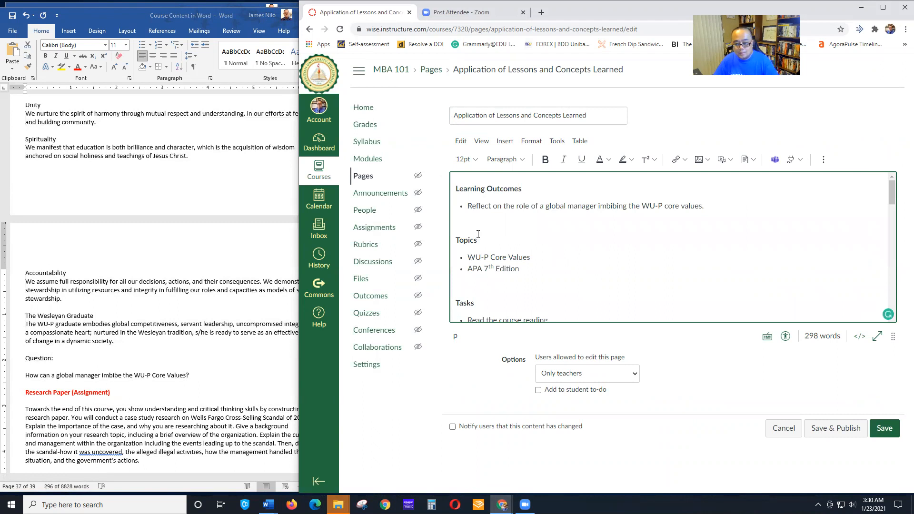
pyautogui.press('Delete')
pyautogui.scroll(-3, 462, 271)
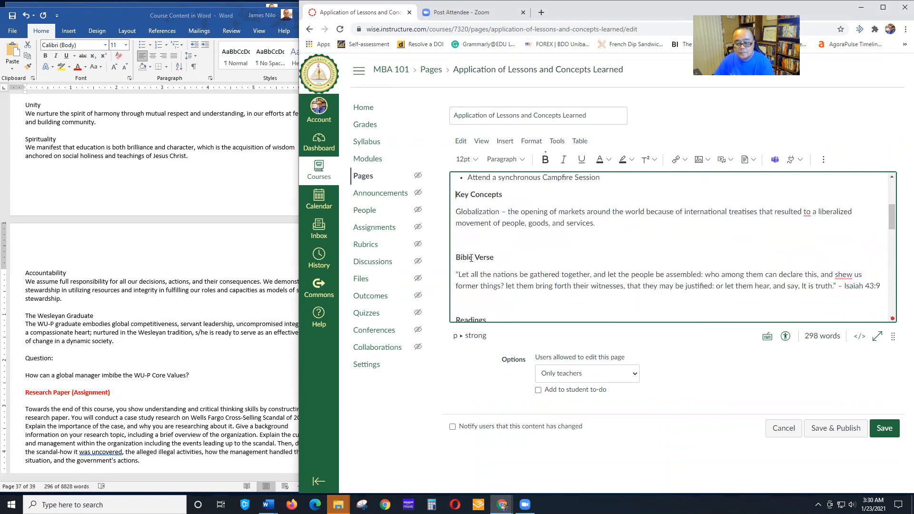
pyautogui.press('Delete')
pyautogui.press('Delete')
pyautogui.scroll(-1, 467, 255)
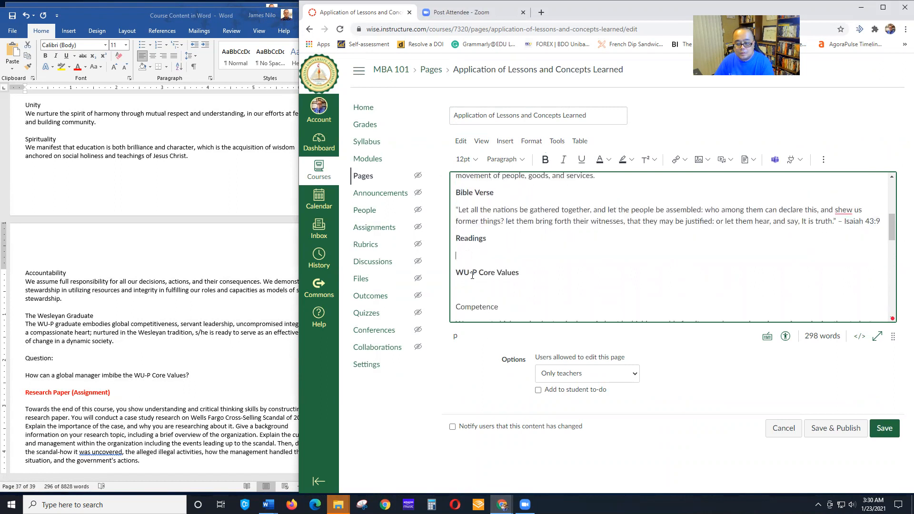
pyautogui.press('Delete')
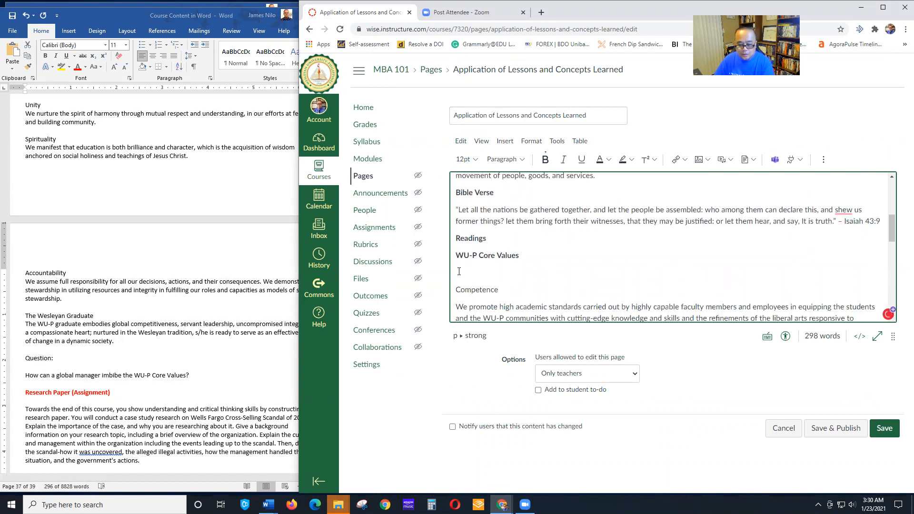
pyautogui.press('Delete')
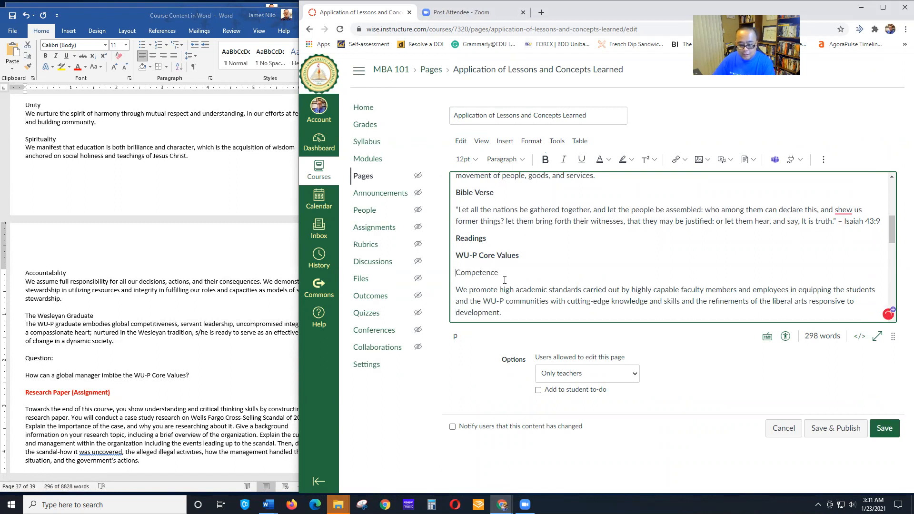
pyautogui.scroll(-1, 504, 280)
pyautogui.click(471, 287)
pyautogui.press('Delete')
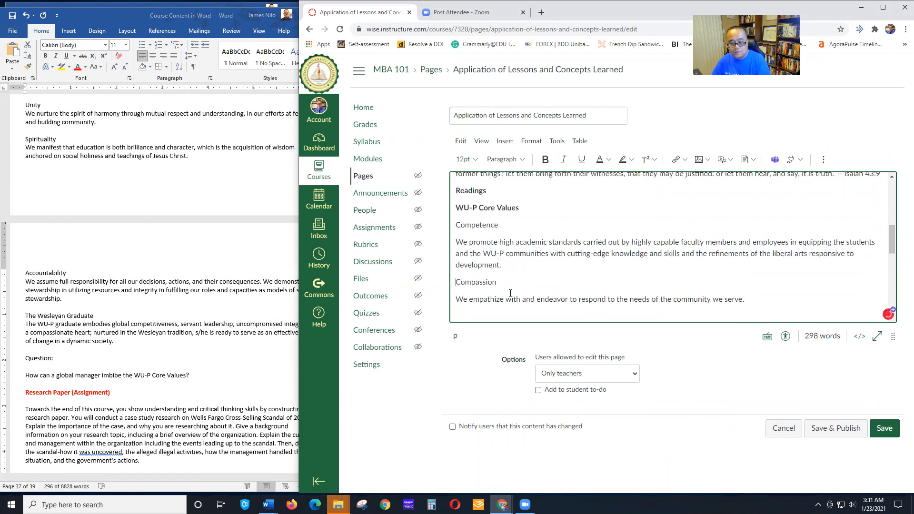
# Remove the blank line between the Question label and the WU-P Core Values question, and save the page
pyautogui.scroll(-2, 506, 287)
pyautogui.scroll(1, 470, 265)
pyautogui.scroll(-3, 495, 283)
pyautogui.scroll(-3, 531, 270)
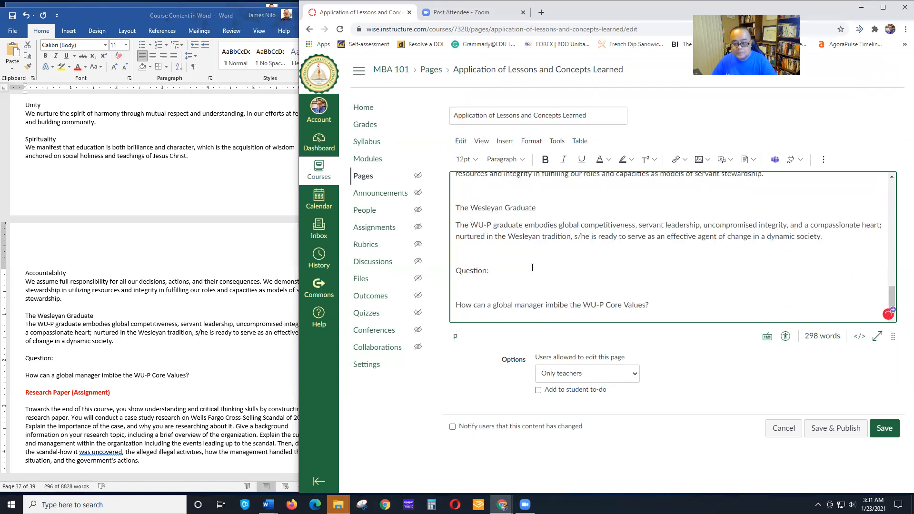
pyautogui.scroll(3, 471, 293)
pyautogui.scroll(-2, 481, 297)
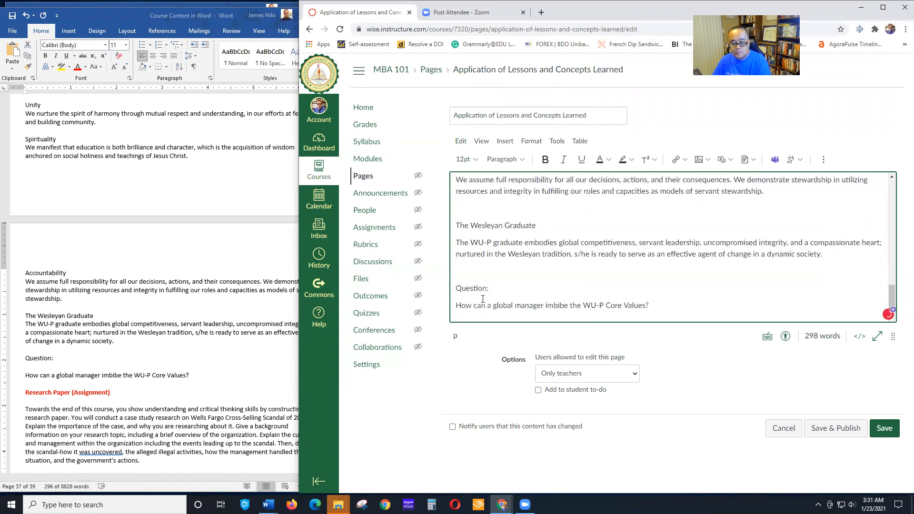
pyautogui.scroll(10, 643, 264)
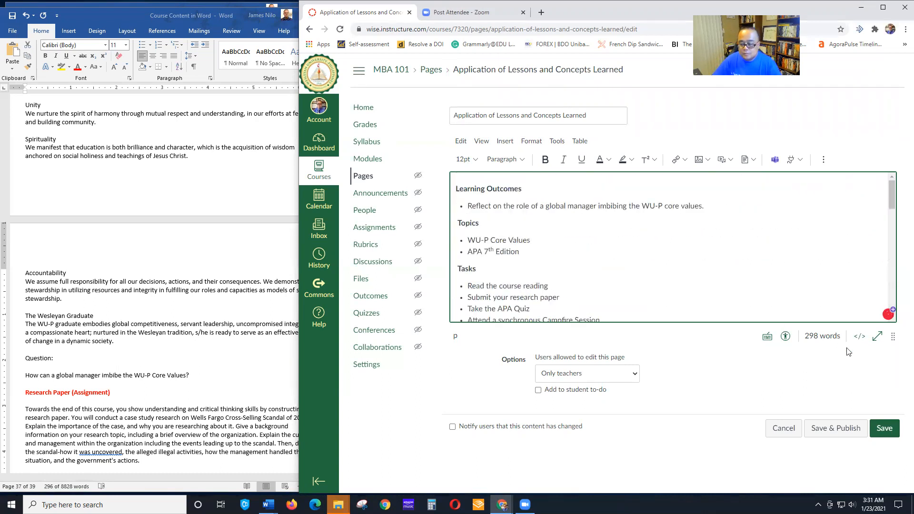
pyautogui.click(884, 428)
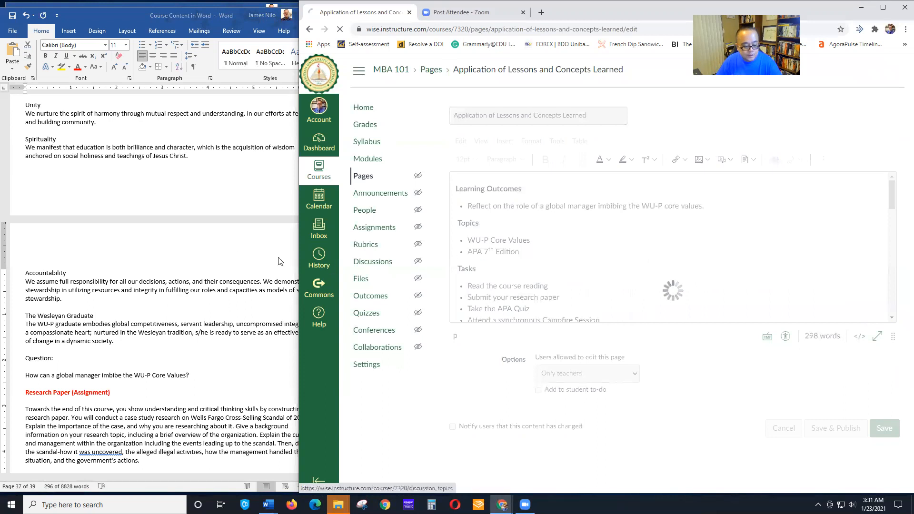
pyautogui.scroll(-5, 195, 284)
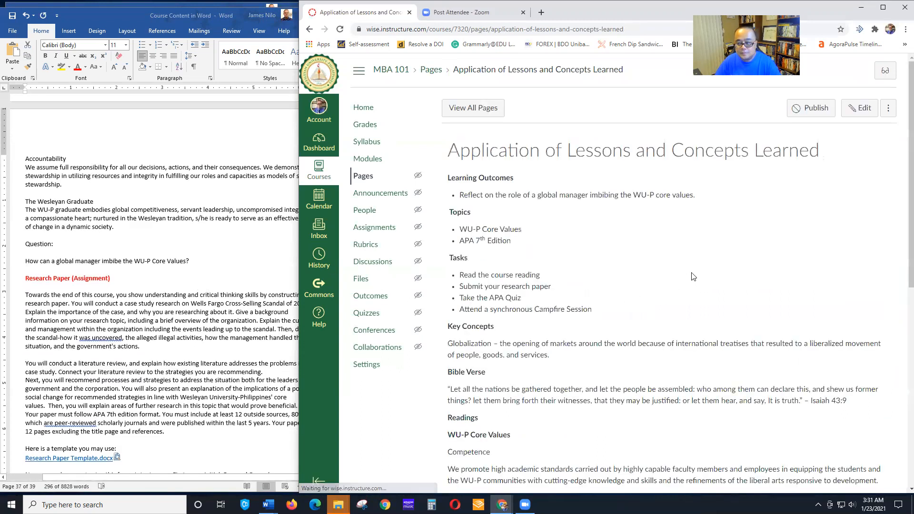
pyautogui.scroll(-4, 807, 206)
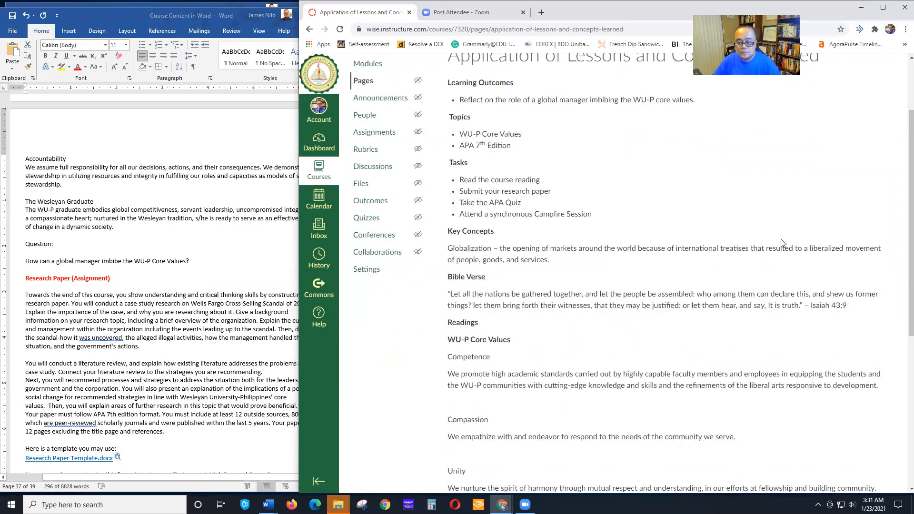
pyautogui.scroll(2, 588, 191)
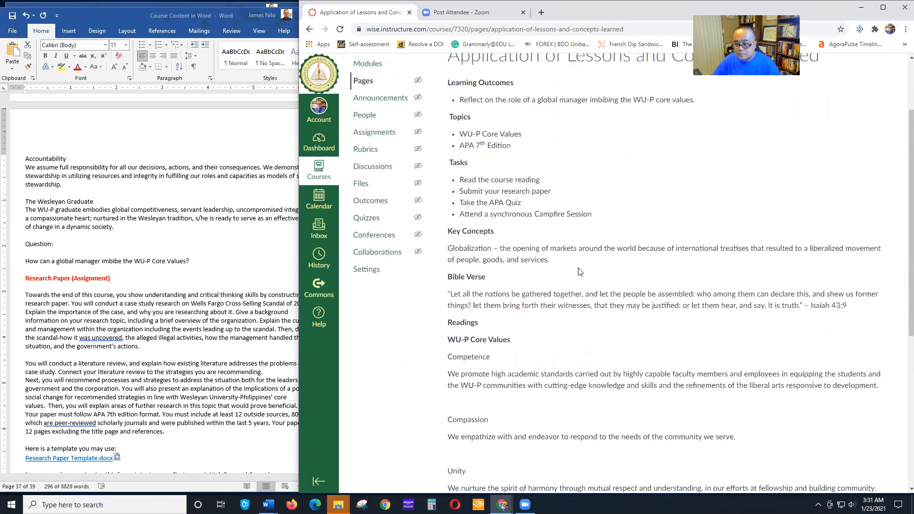
pyautogui.scroll(-7, 564, 281)
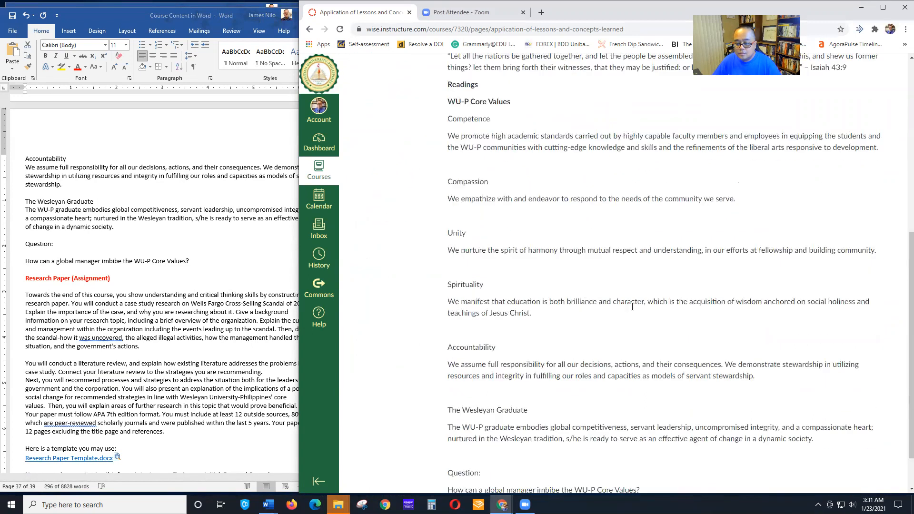
pyautogui.scroll(9, 666, 309)
# Add the existing Research Paper assignment to the Module 5: Application module with an indentation of 1 level
pyautogui.click(367, 158)
pyautogui.scroll(-2, 223, 299)
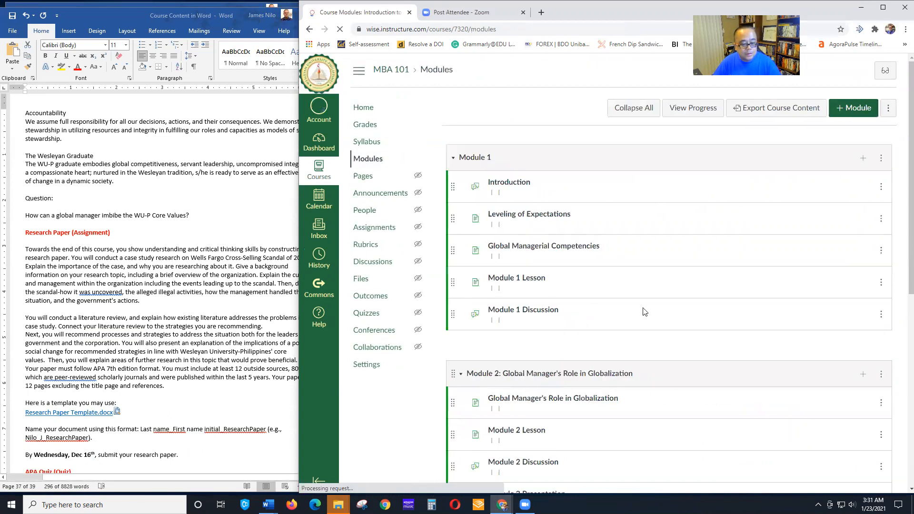
pyautogui.scroll(-9, 636, 330)
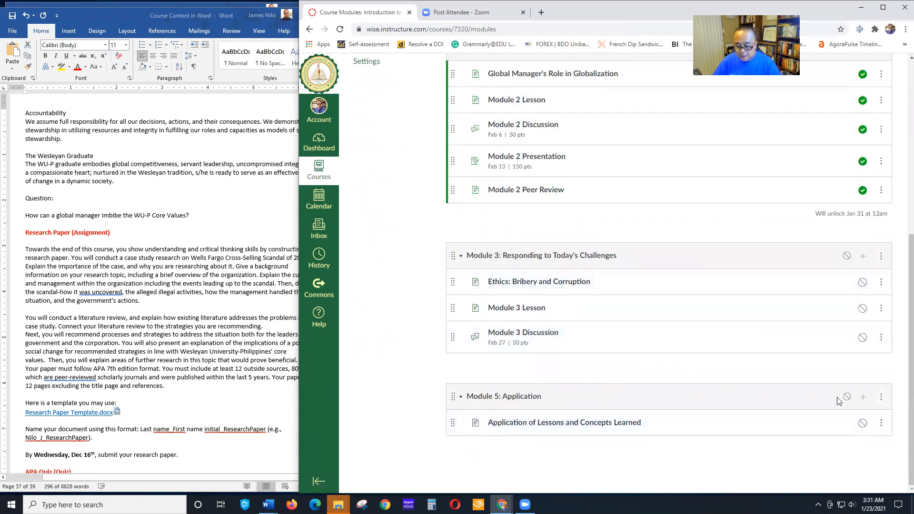
pyautogui.click(864, 399)
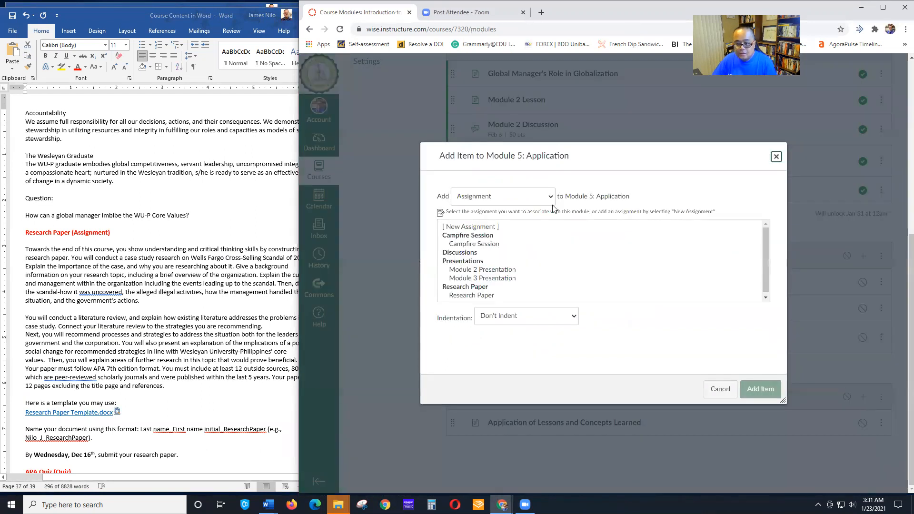
pyautogui.click(477, 296)
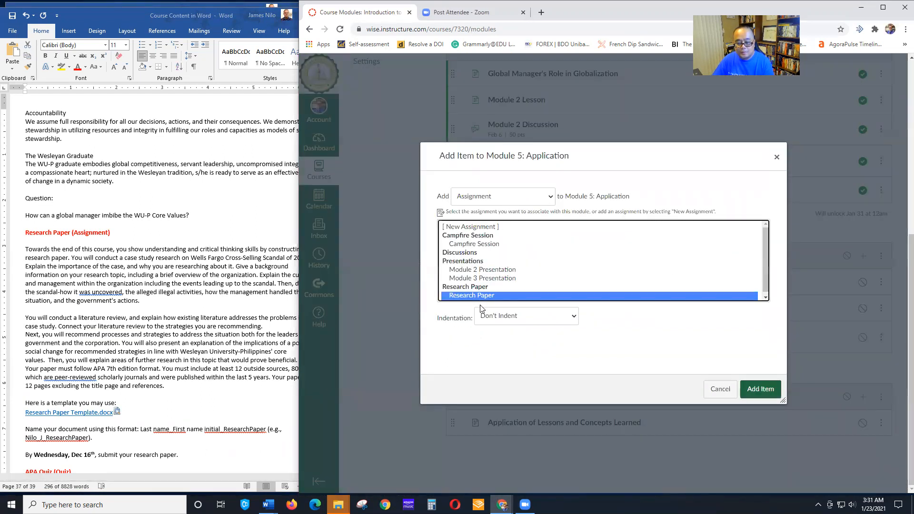
pyautogui.click(510, 318)
pyautogui.click(510, 338)
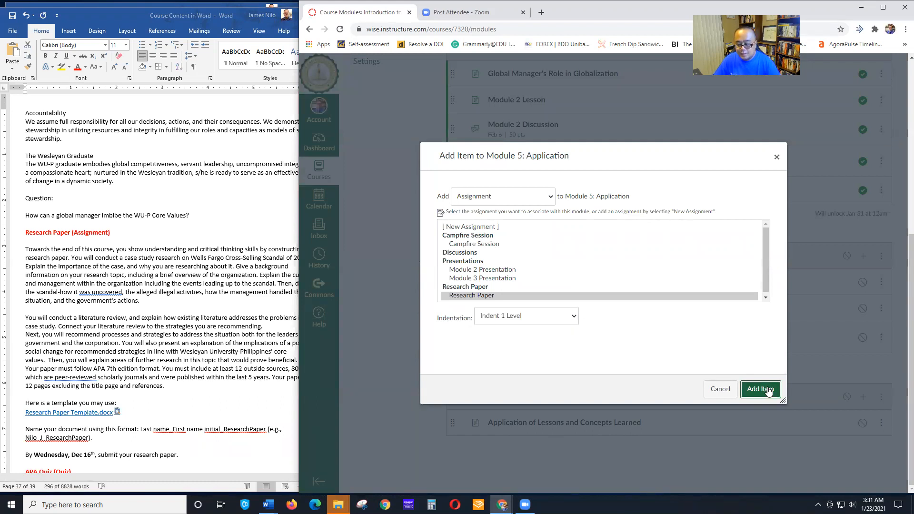
pyautogui.click(759, 389)
pyautogui.scroll(-1, 721, 364)
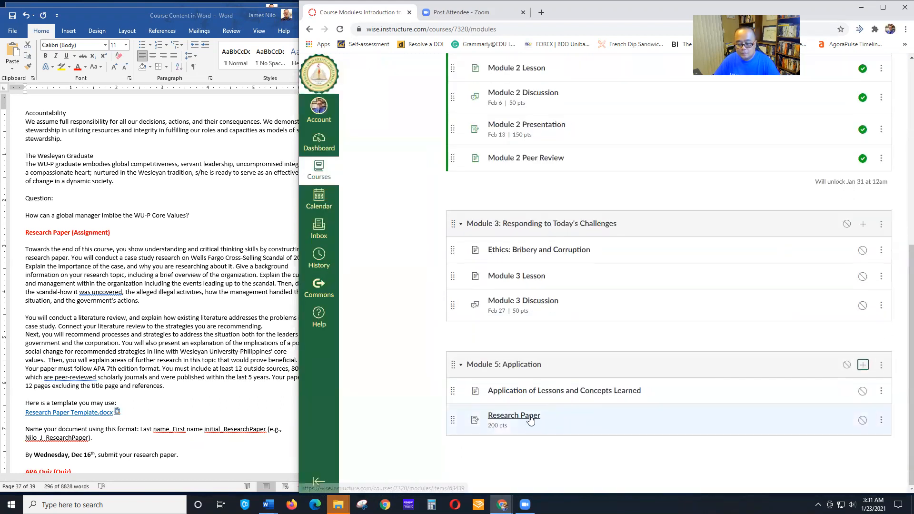
# Open the Research Paper assignment for editing and paste in its Word instructions, from "Towards the end of this course" through the submission deadline
pyautogui.click(514, 415)
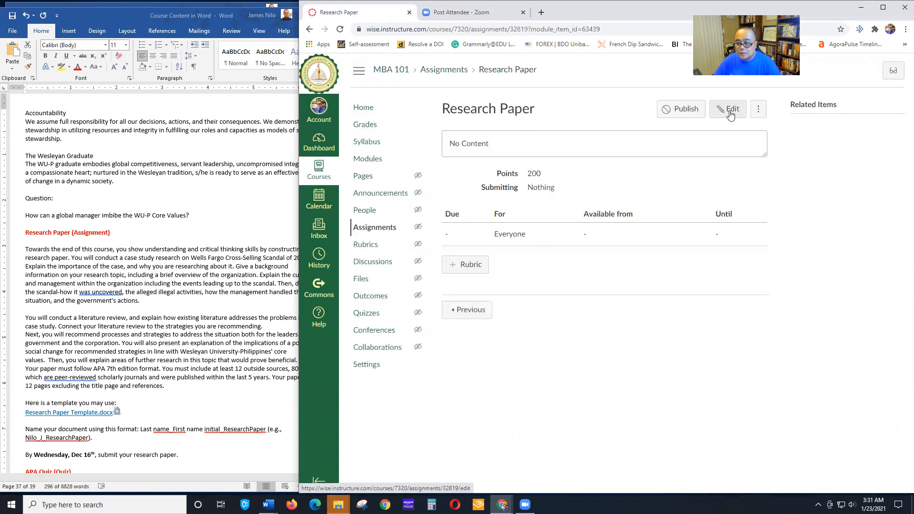
pyautogui.click(730, 111)
pyautogui.scroll(-2, 204, 258)
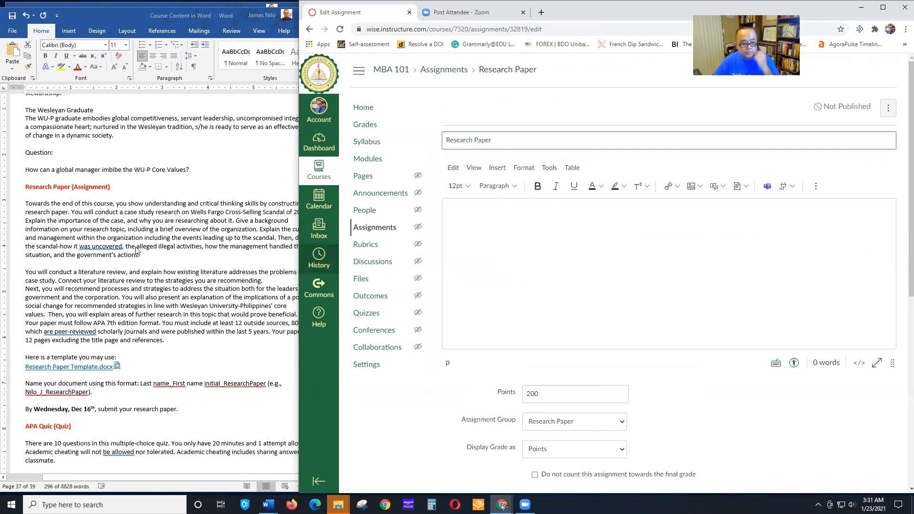
pyautogui.click(13, 200)
pyautogui.moveTo(25, 200); pyautogui.dragTo(183, 414)
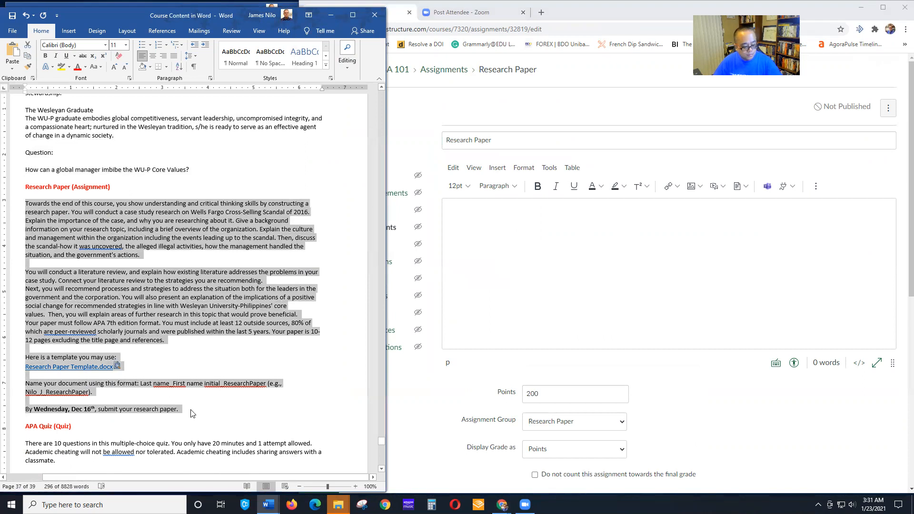
pyautogui.click(536, 253)
pyautogui.hotkey('ctrl', 'v')
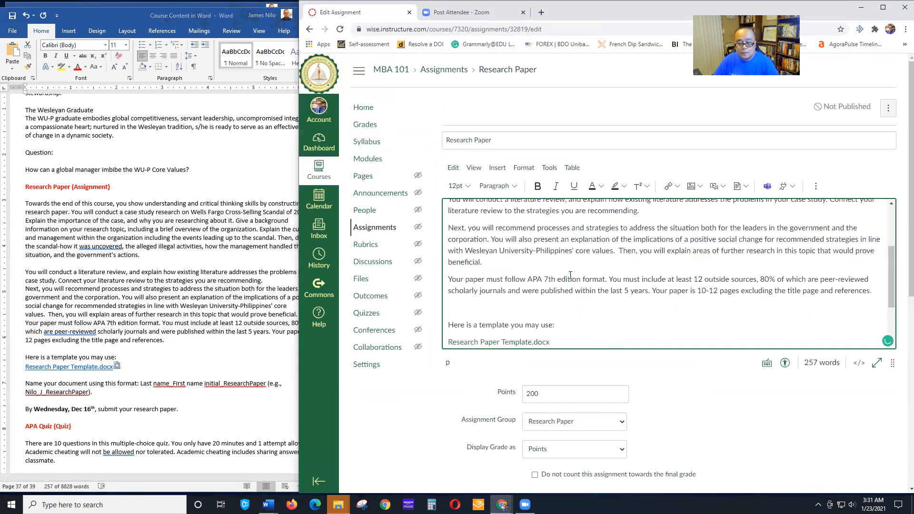
# Delete the blank lines between the pasted paragraphs of the Research Paper instructions
pyautogui.scroll(3, 466, 256)
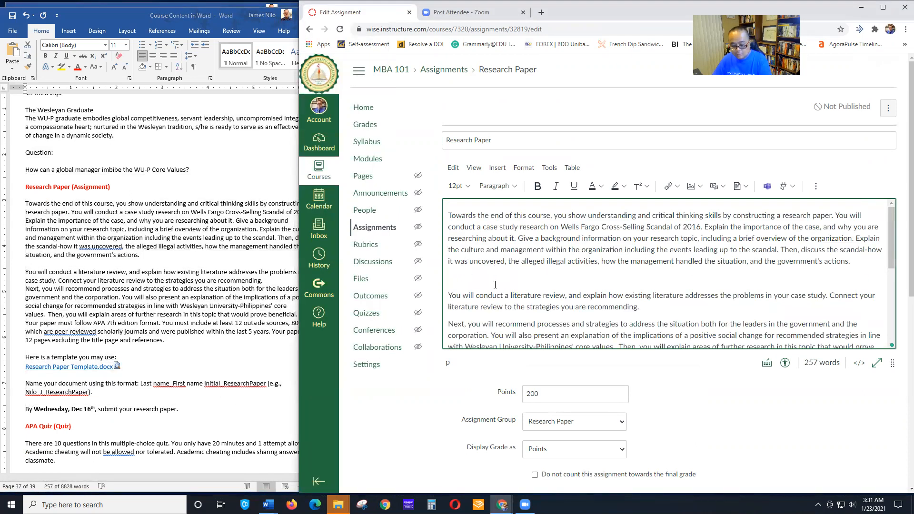
pyautogui.scroll(-5, 494, 284)
pyautogui.press('BackSpace')
pyautogui.click(459, 280)
pyautogui.press('BackSpace')
pyautogui.click(459, 314)
pyautogui.press('BackSpace')
pyautogui.scroll(-4, 595, 321)
# Proofread the Research Paper instructions and accept the Grammarly suggestion "on" for the preposition in "further research in this topic"
pyautogui.scroll(8, 566, 276)
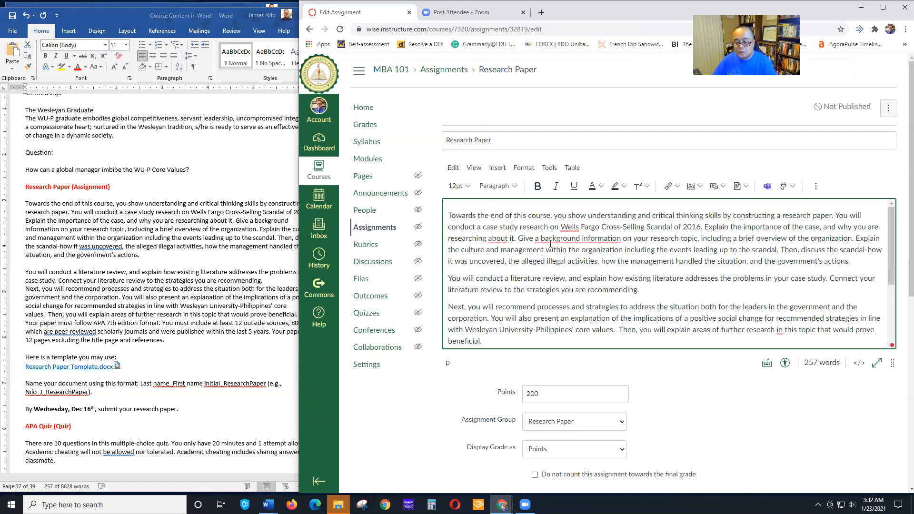
pyautogui.moveTo(577, 239)
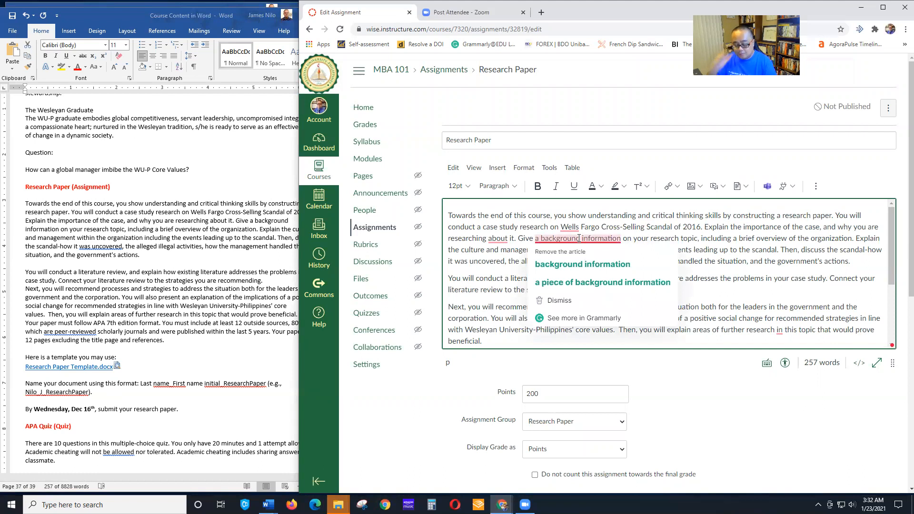
pyautogui.scroll(-1, 709, 287)
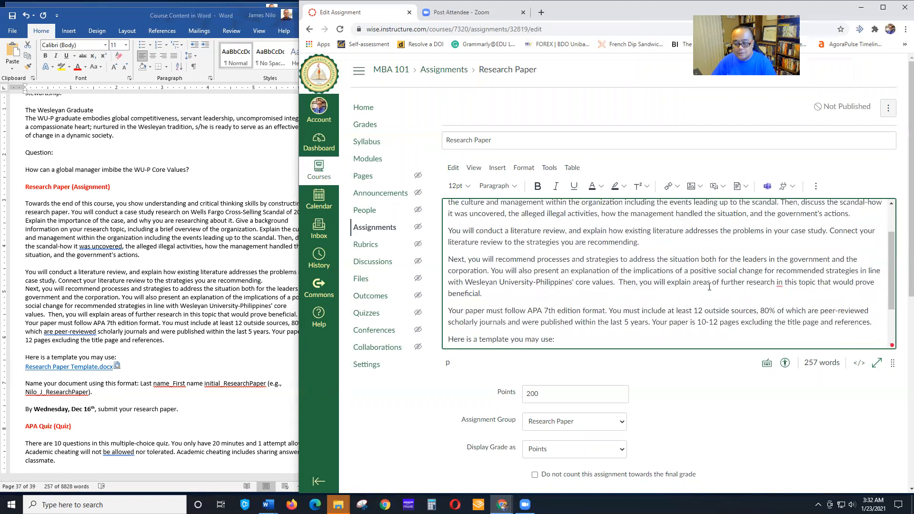
pyautogui.scroll(1, 606, 274)
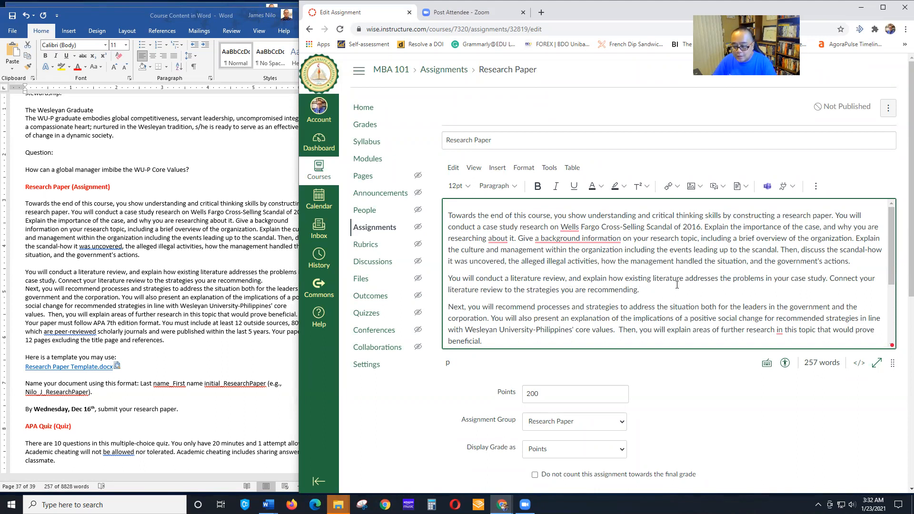
pyautogui.scroll(-1, 717, 273)
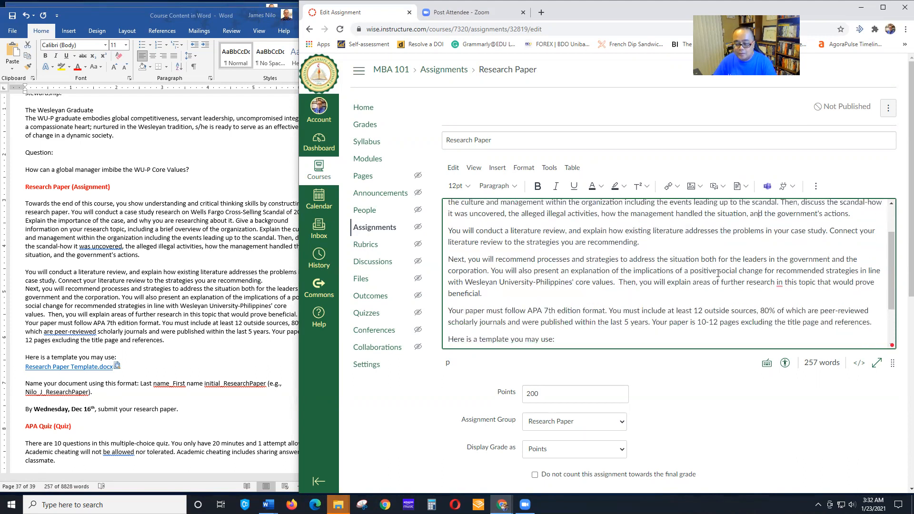
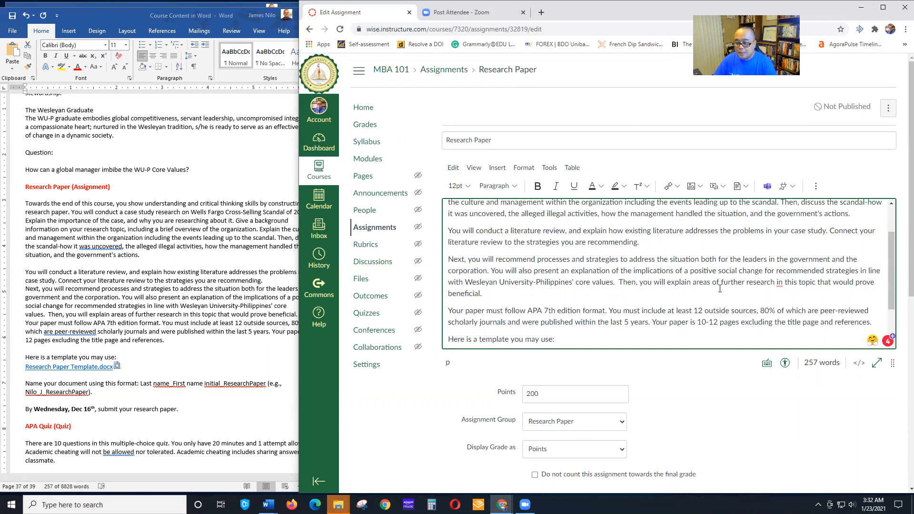
pyautogui.moveTo(772, 283)
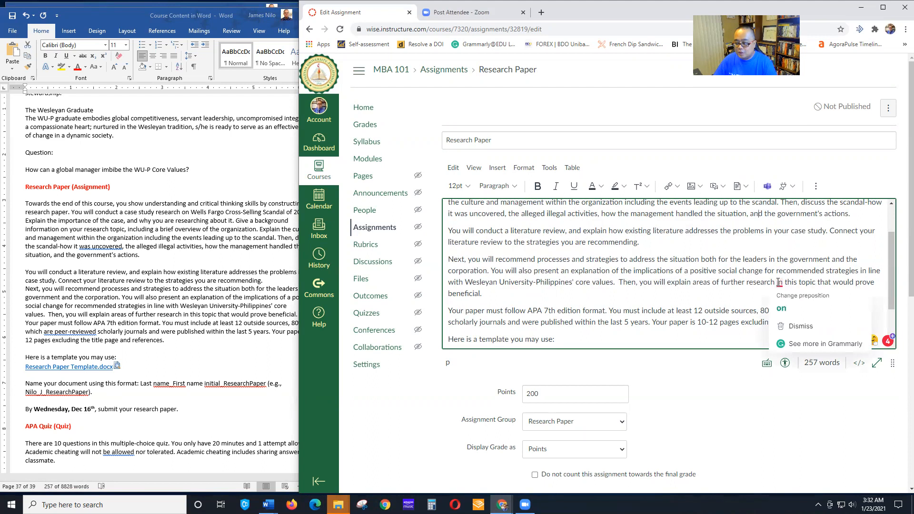
pyautogui.click(780, 310)
pyautogui.scroll(-1, 543, 295)
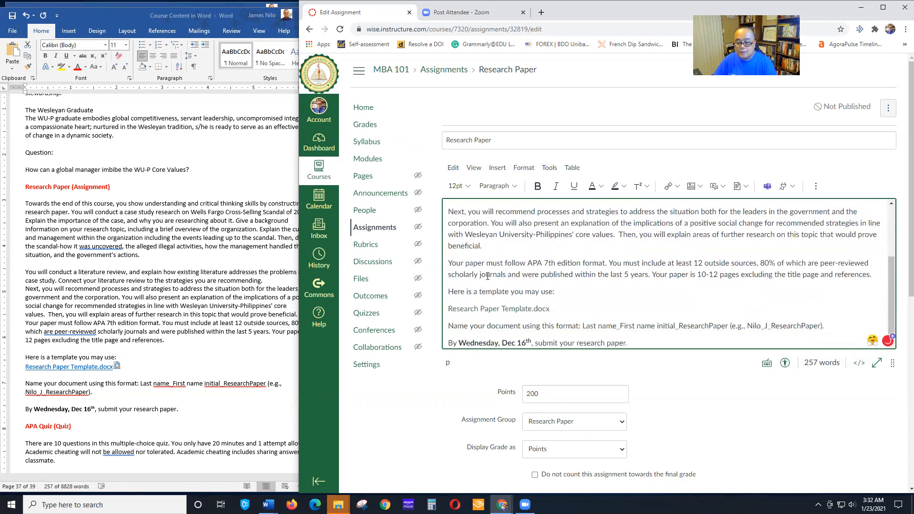
pyautogui.scroll(-1, 487, 276)
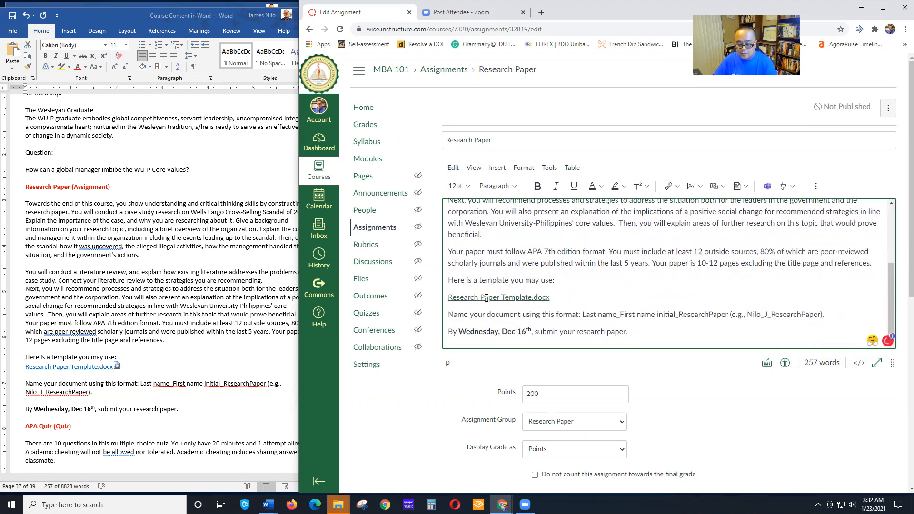
# Set the Research Paper assignment's submission type to Online and allow file uploads
pyautogui.scroll(-1, 470, 256)
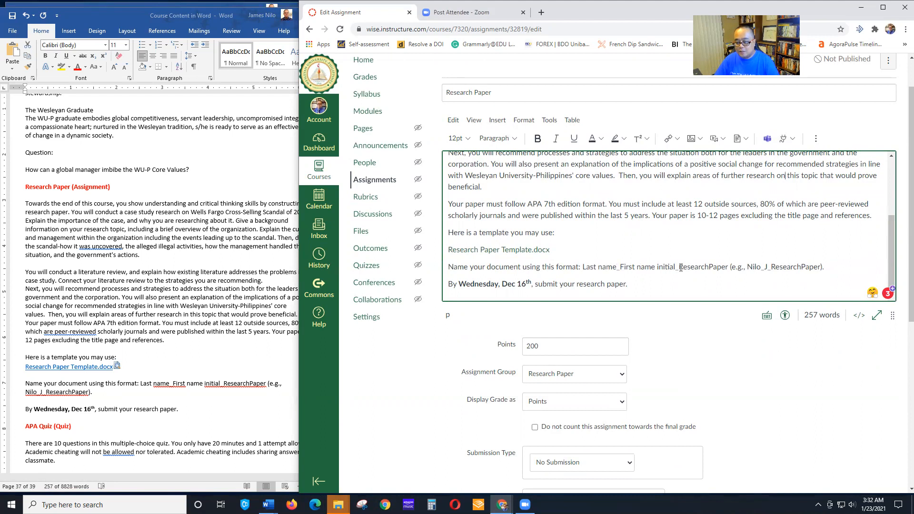
pyautogui.scroll(-1, 550, 278)
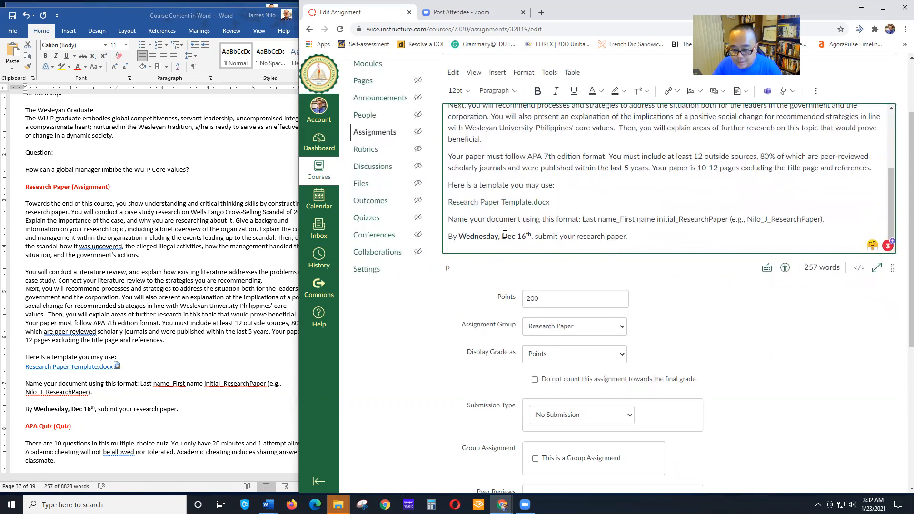
pyautogui.scroll(-2, 579, 237)
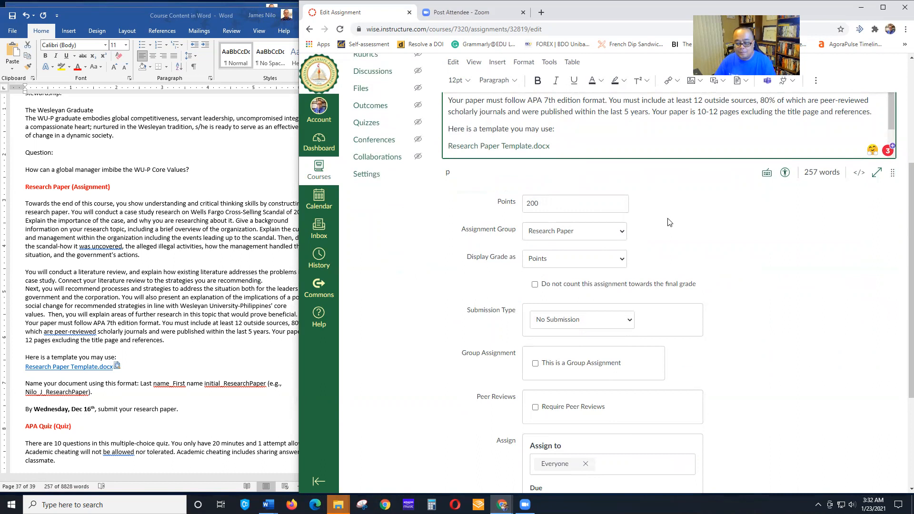
pyautogui.scroll(-2, 620, 199)
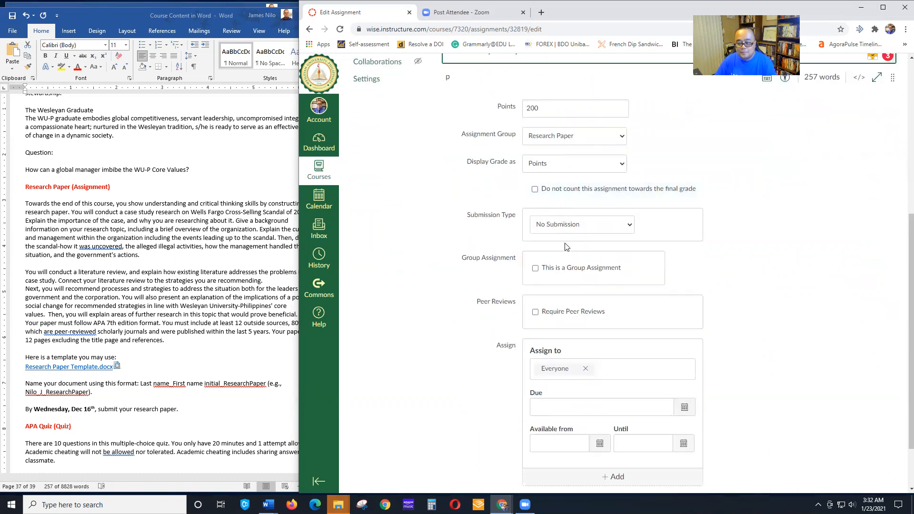
pyautogui.scroll(-1, 560, 261)
pyautogui.click(583, 182)
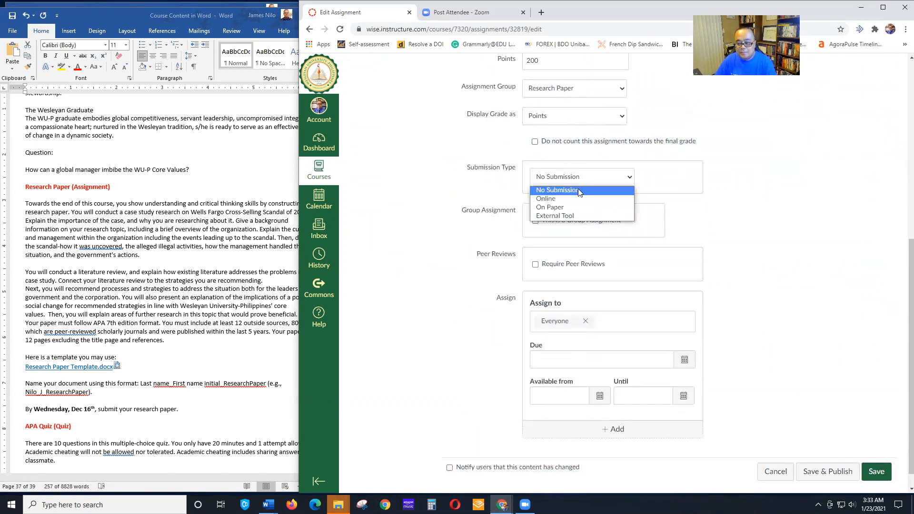
pyautogui.click(559, 198)
pyautogui.click(535, 275)
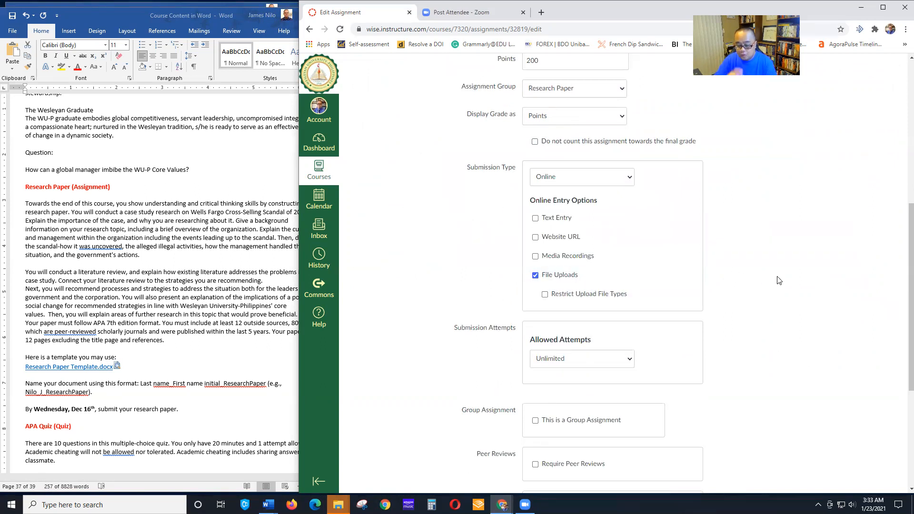
# Limit the allowed submission attempts to 1
pyautogui.scroll(-2, 777, 280)
pyautogui.click(597, 265)
pyautogui.click(585, 285)
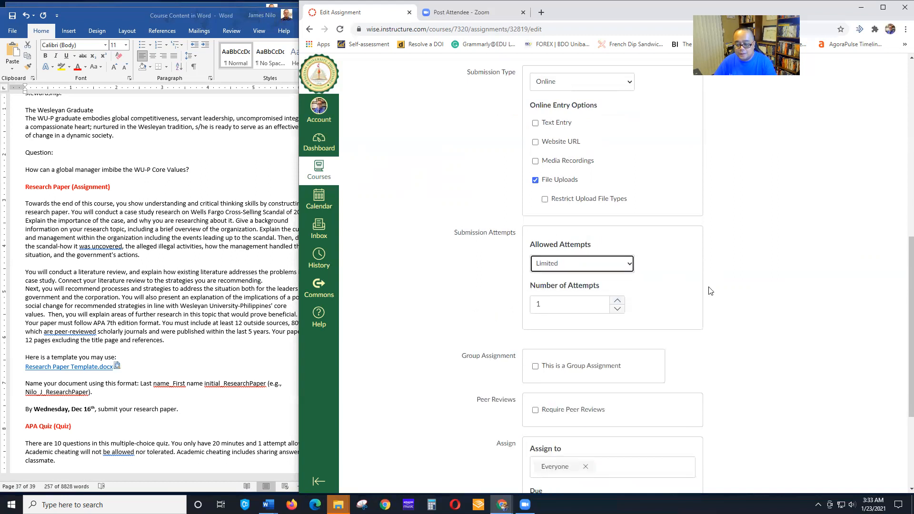
# Set the assignment's due date to March 6, 2021 at 11:59pm for everyone
pyautogui.scroll(-3, 758, 294)
pyautogui.scroll(-1, 758, 294)
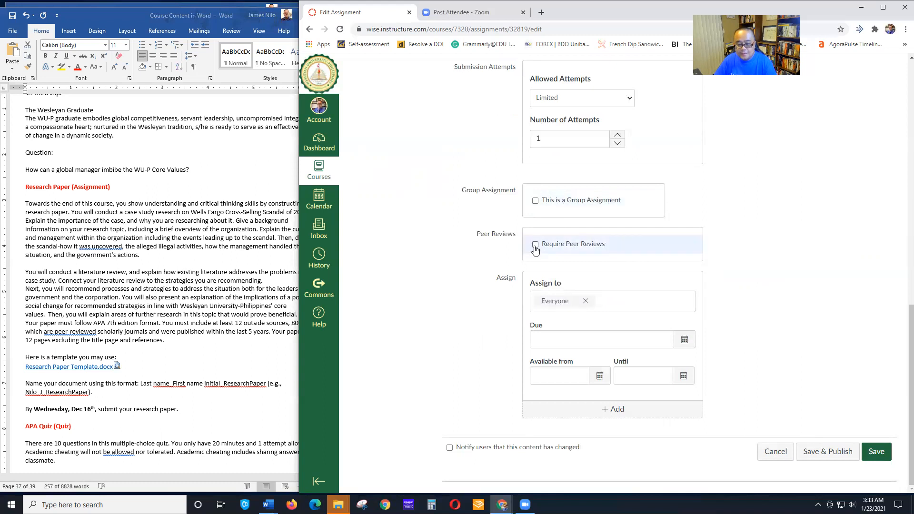
pyautogui.click(683, 339)
pyautogui.click(637, 357)
pyautogui.click(636, 357)
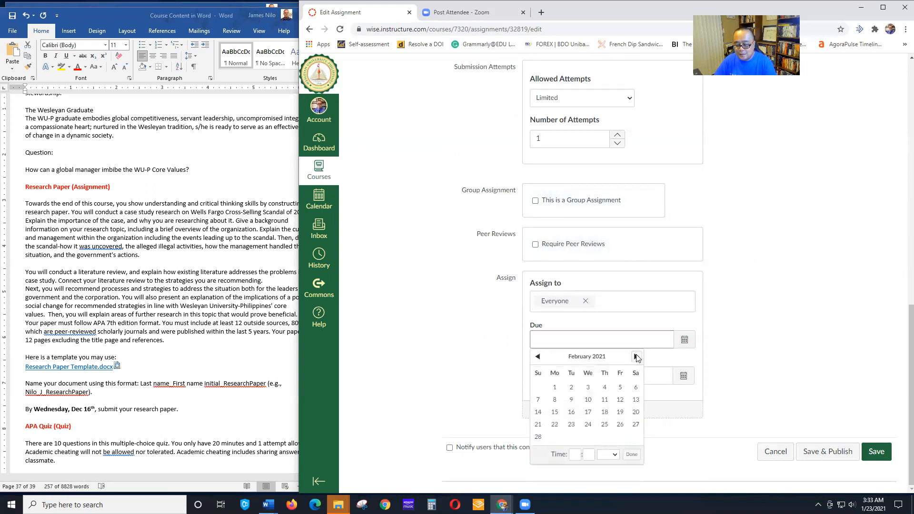
pyautogui.click(635, 387)
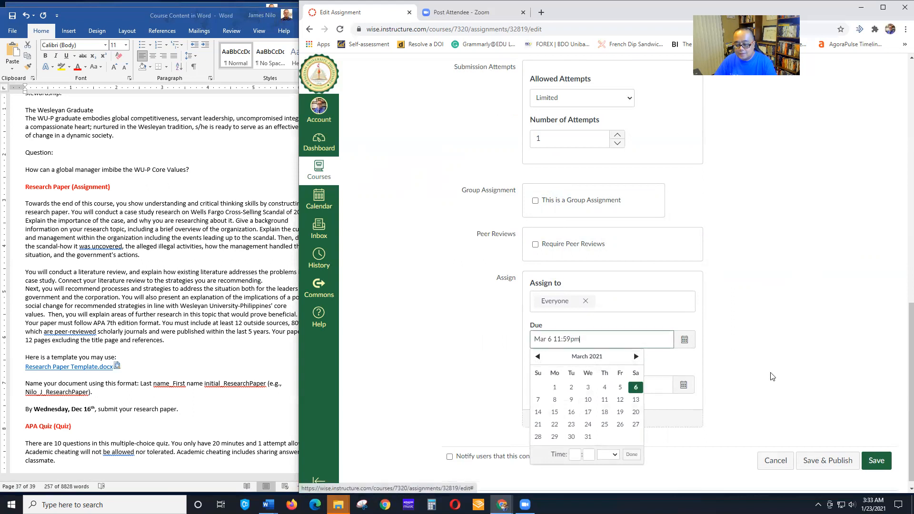
# Check the due date wording in the assignment description and save the assignment without publishing it
pyautogui.scroll(5, 792, 365)
pyautogui.scroll(7, 792, 365)
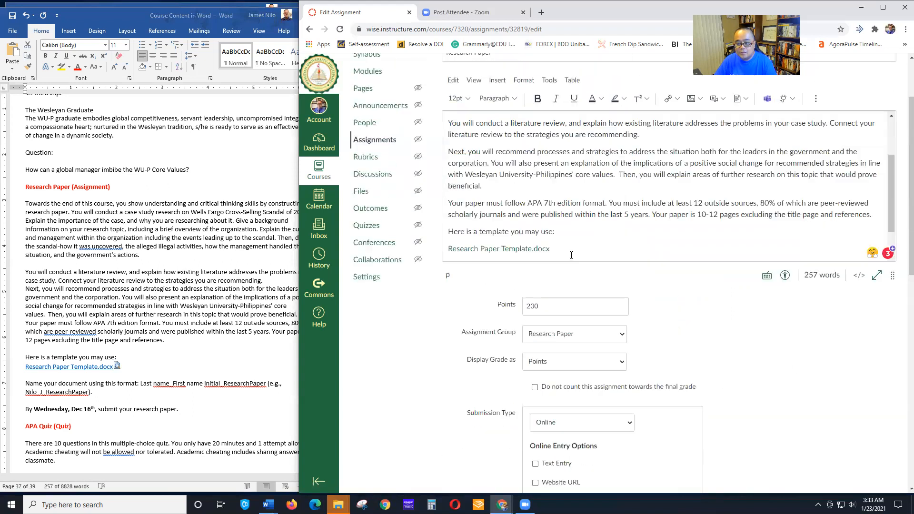
pyautogui.scroll(-1, 511, 303)
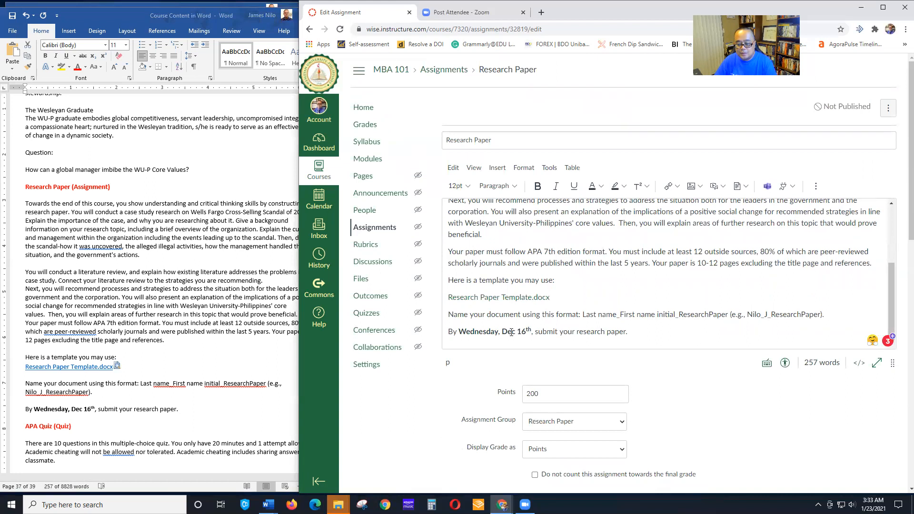
pyautogui.scroll(-15, 730, 359)
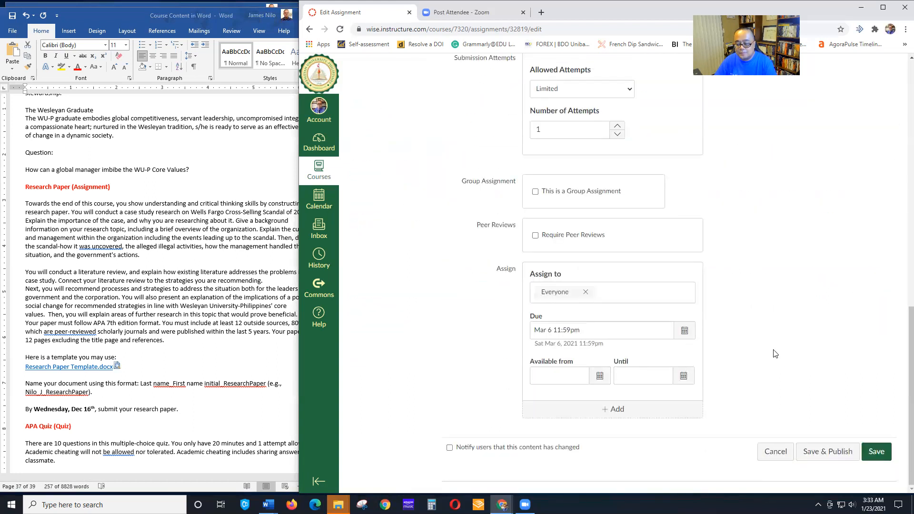
pyautogui.click(880, 452)
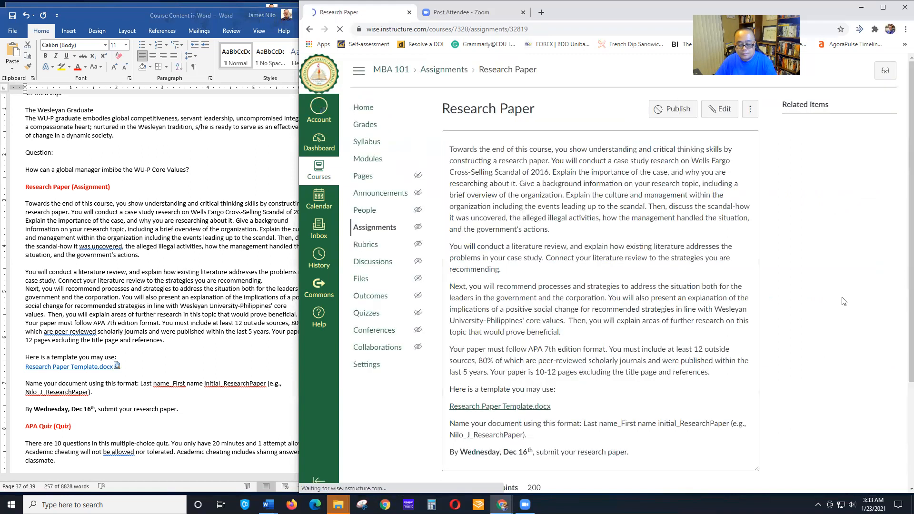
# Attach the existing Research Paper rubric from MBA 101 to the assignment
pyautogui.scroll(-3, 844, 301)
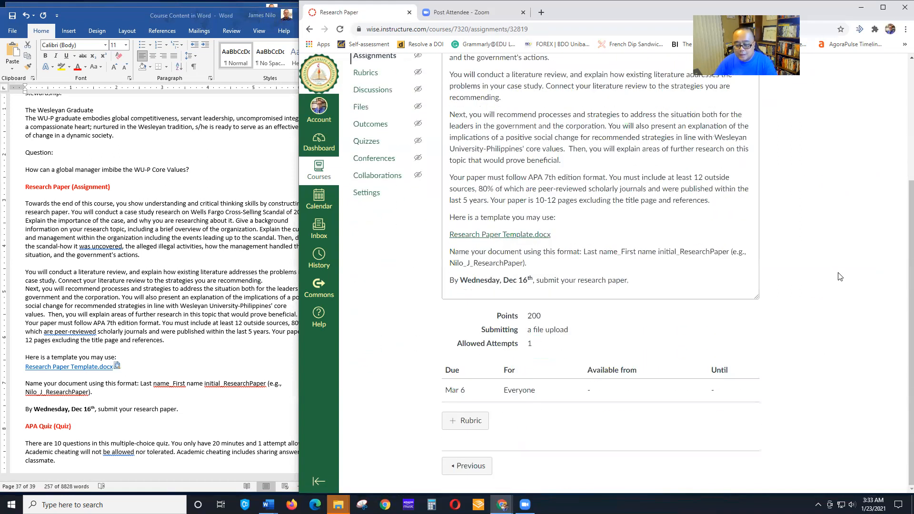
pyautogui.click(464, 421)
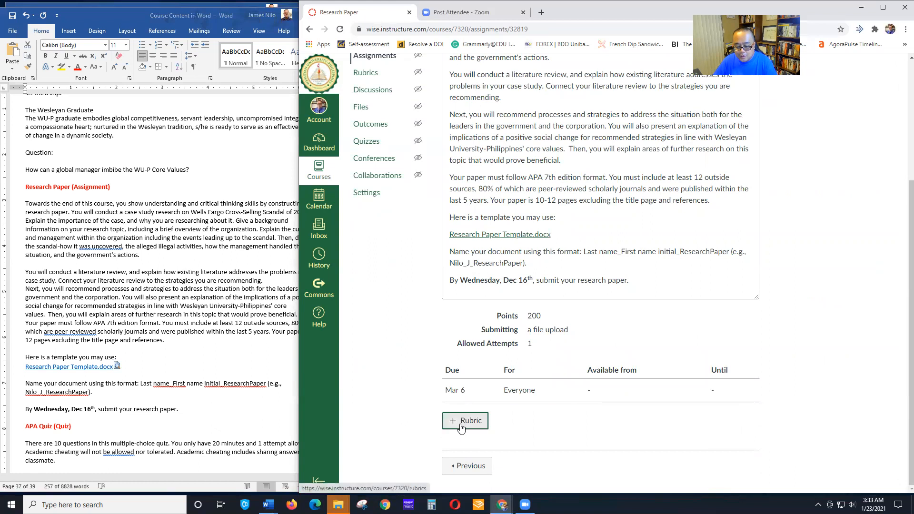
pyautogui.scroll(-4, 741, 244)
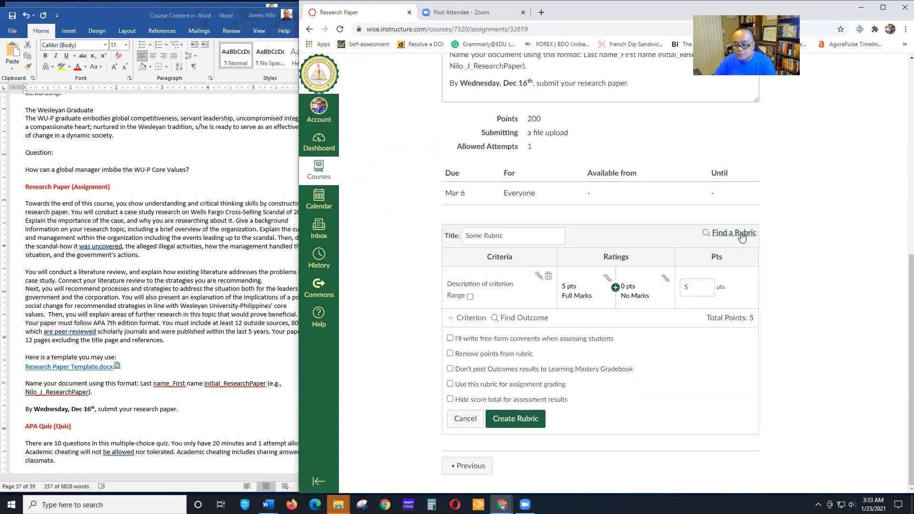
pyautogui.click(741, 235)
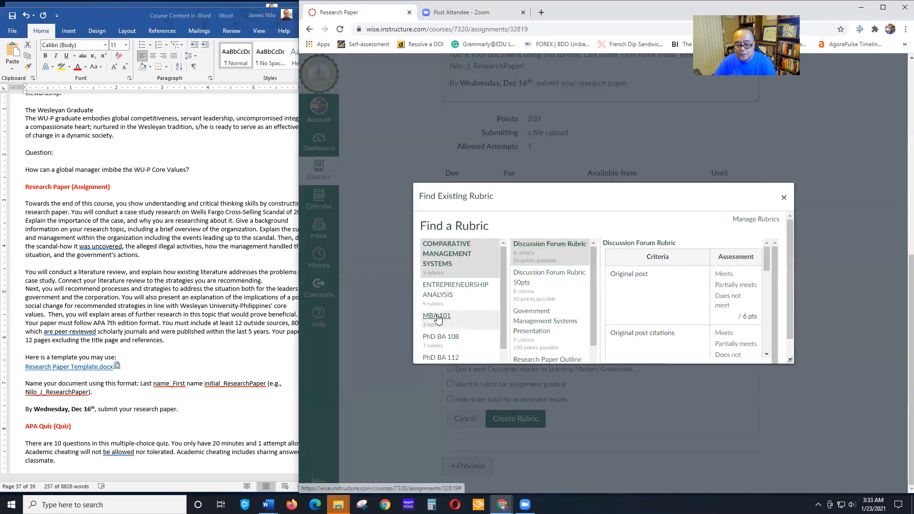
pyautogui.click(437, 316)
pyautogui.click(550, 303)
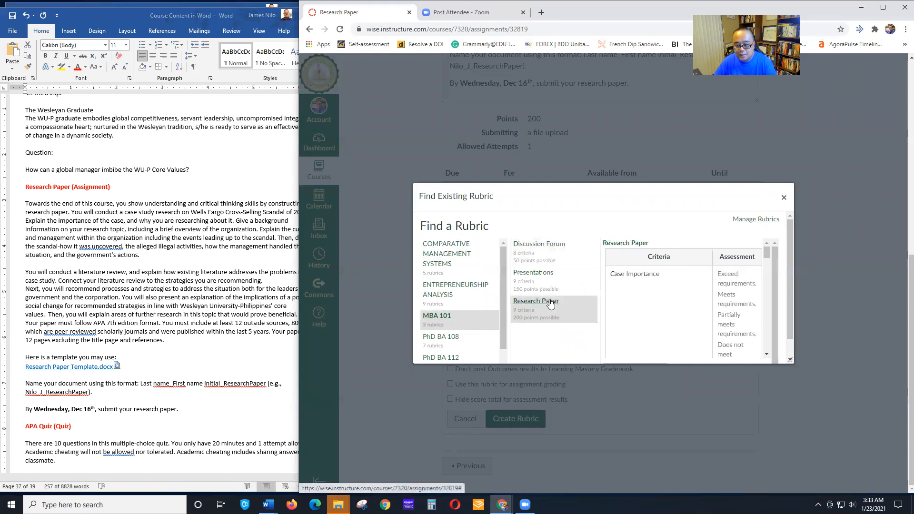
pyautogui.scroll(-2, 763, 284)
pyautogui.scroll(-1, 786, 309)
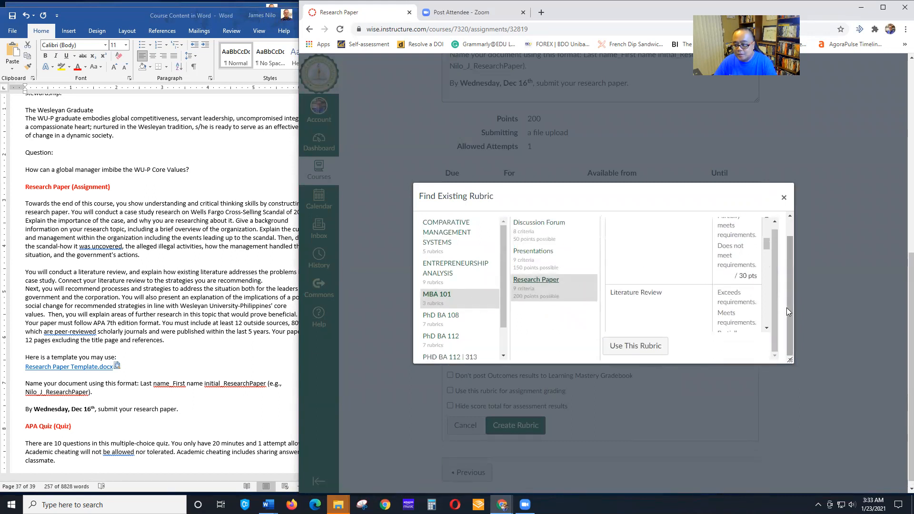
pyautogui.click(639, 346)
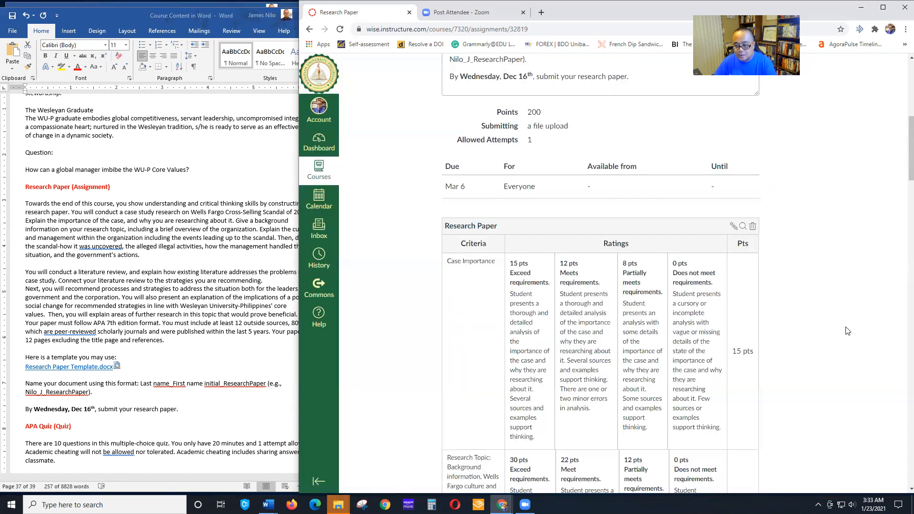
# Edit the attached rubric so it is used for assignment grading, and update it
pyautogui.scroll(-2, 837, 309)
pyautogui.click(734, 133)
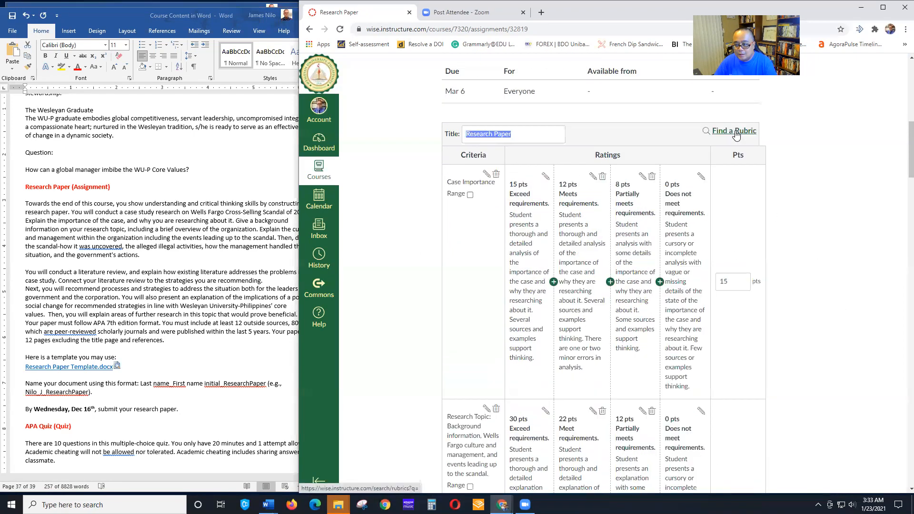
pyautogui.scroll(-10, 787, 268)
pyautogui.scroll(-15, 779, 338)
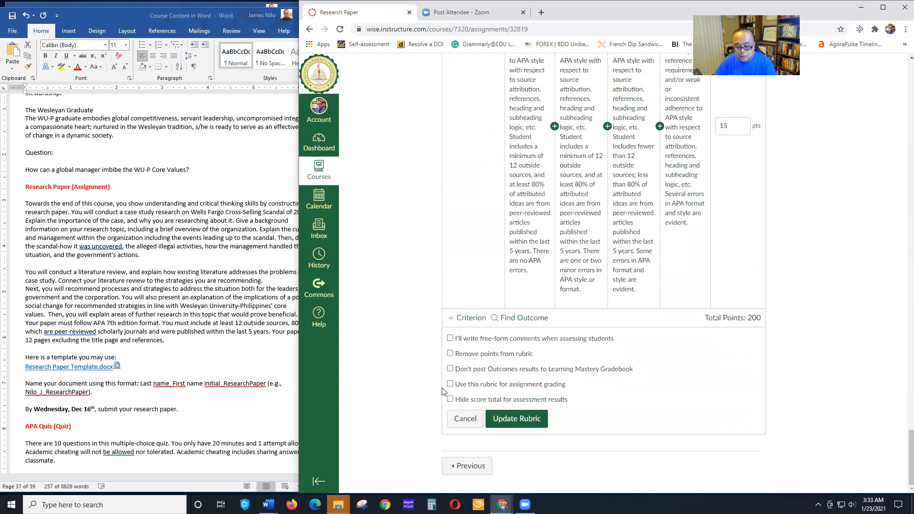
pyautogui.click(450, 385)
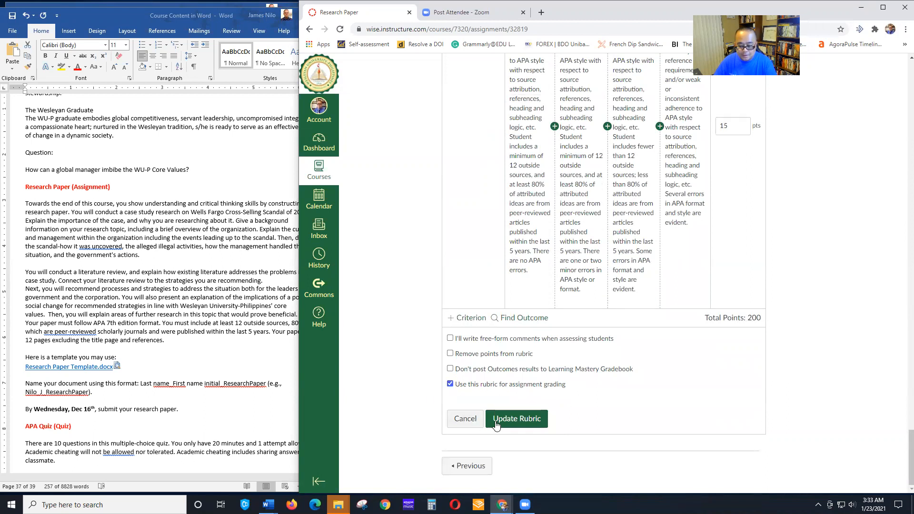
pyautogui.click(533, 421)
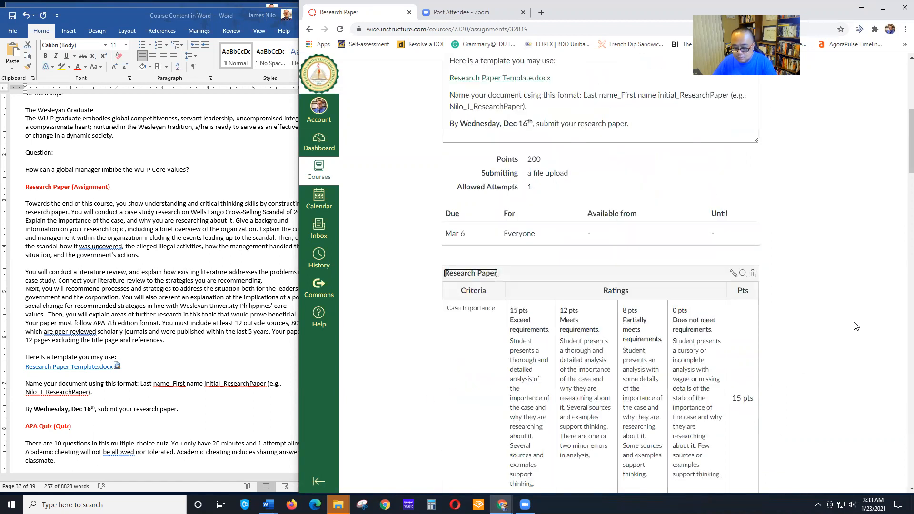
# Look over the updated rubric's criteria and go to Module 5: Application in the course modules
pyautogui.scroll(-20, 856, 329)
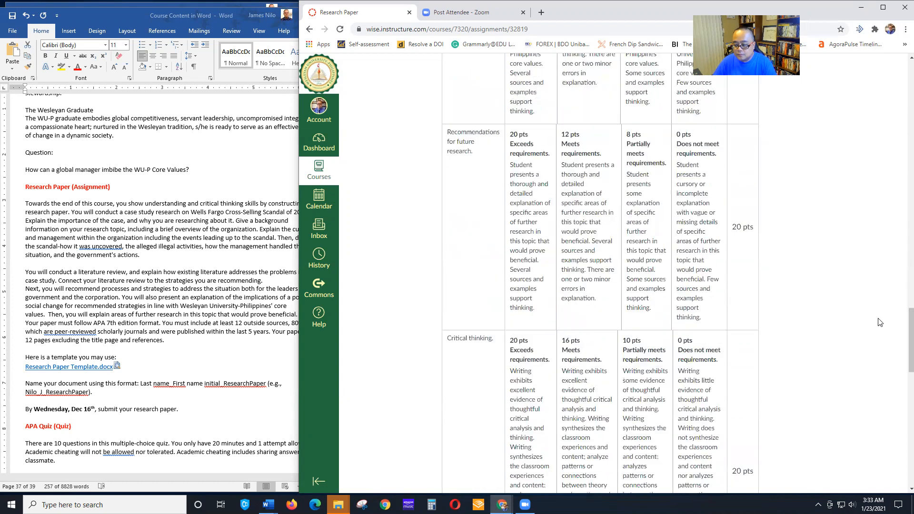
pyautogui.scroll(-2, 886, 328)
pyautogui.moveTo(910, 444); pyautogui.dragTo(898, 67)
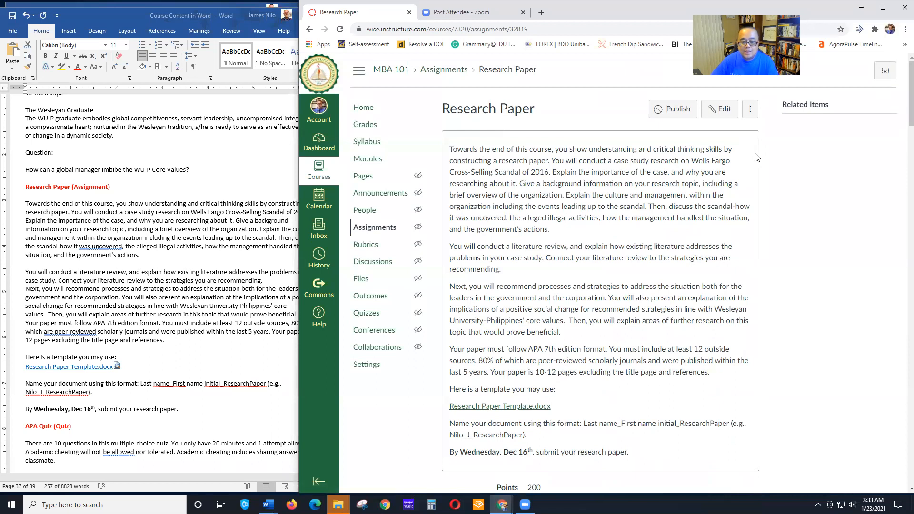
pyautogui.click(374, 160)
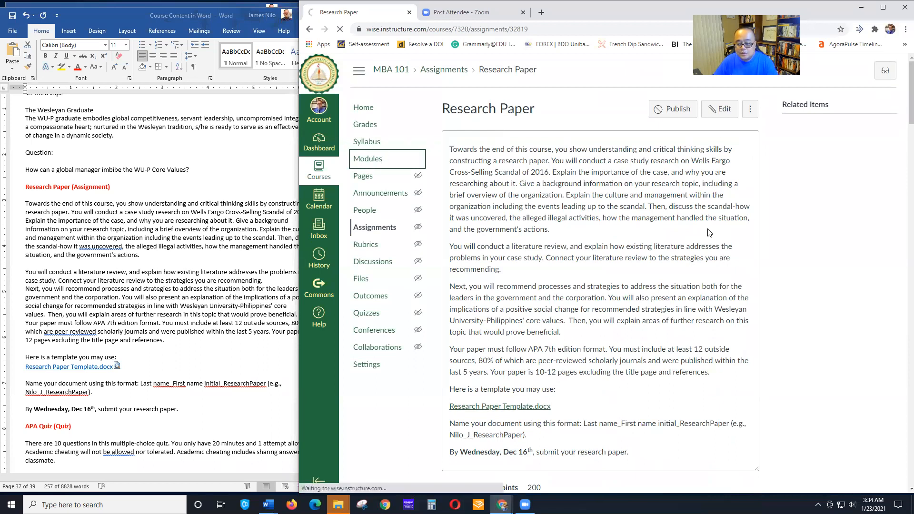
pyautogui.scroll(-10, 753, 282)
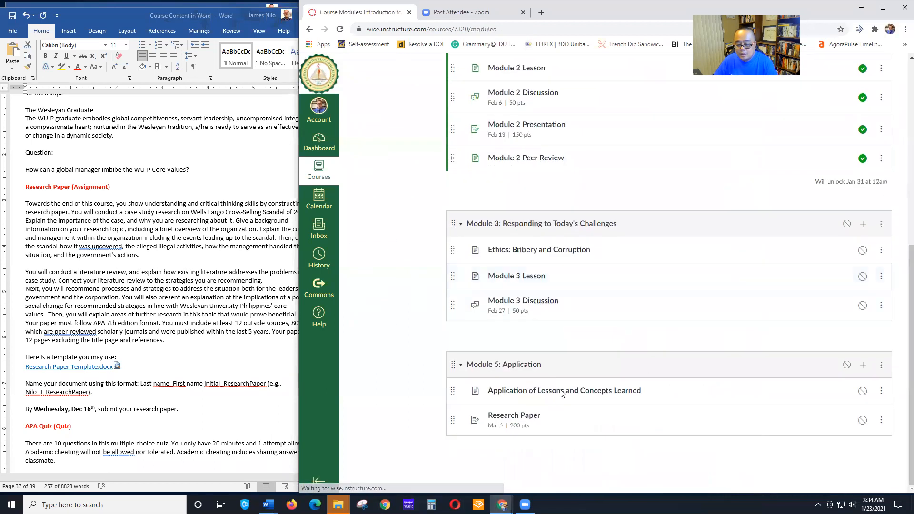
# Add the existing APA Quiz to Module 5: Application with Indent 1 Level, and open the quiz
pyautogui.click(863, 365)
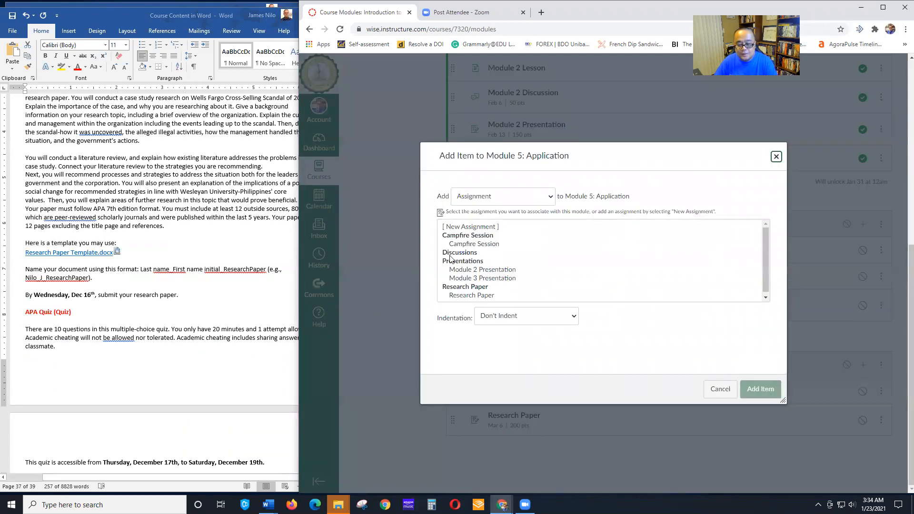
pyautogui.click(506, 201)
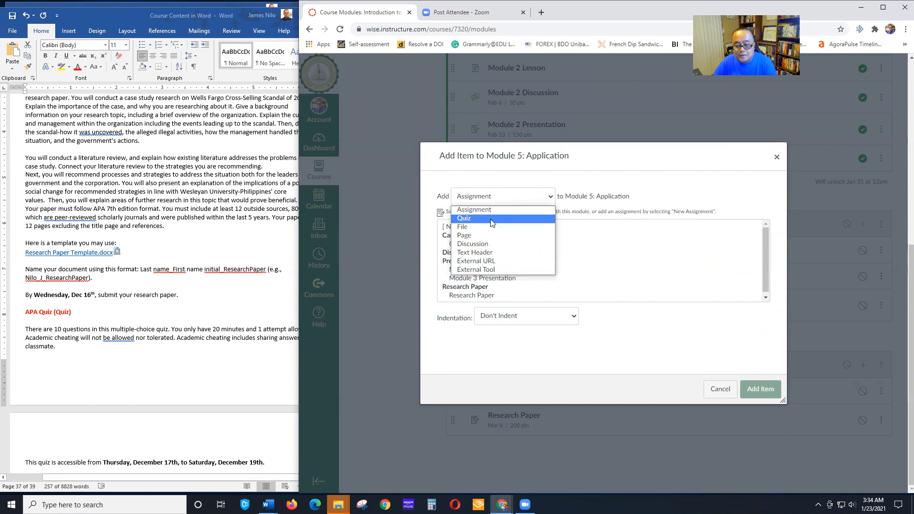
pyautogui.click(506, 215)
pyautogui.click(466, 236)
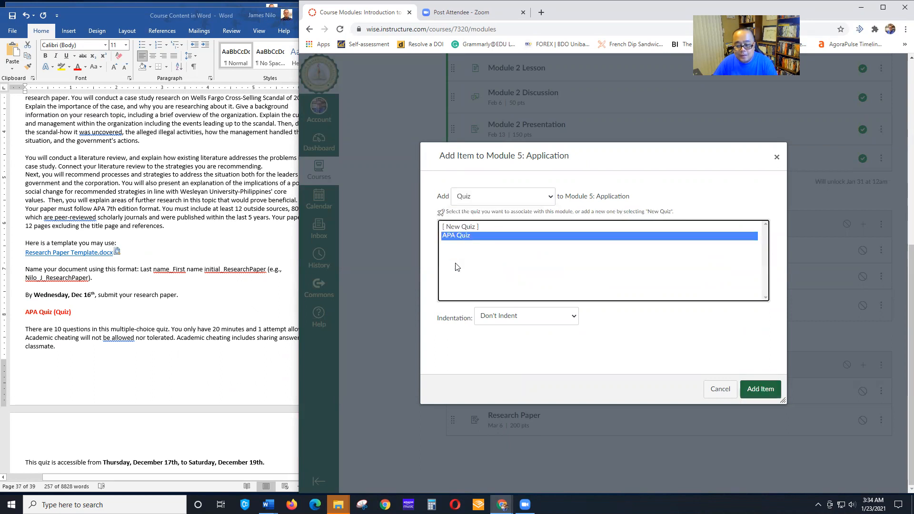
pyautogui.click(531, 318)
pyautogui.click(525, 338)
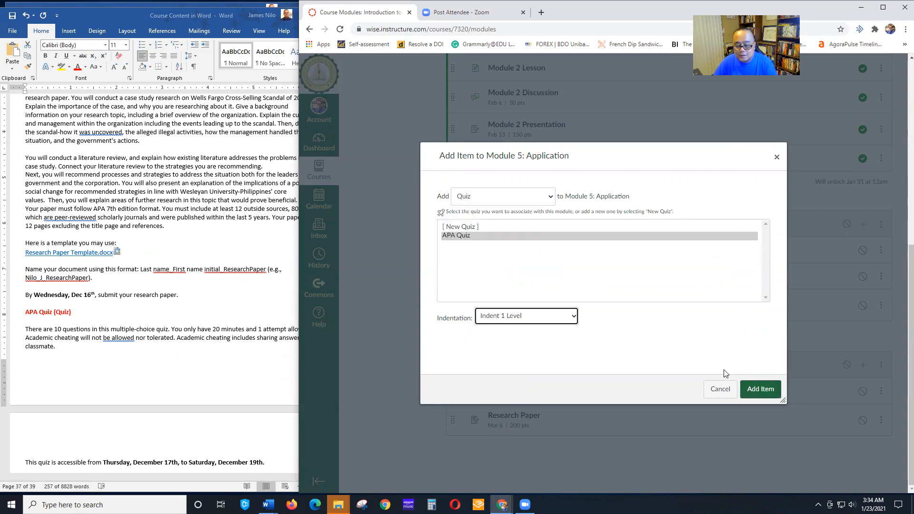
pyautogui.click(756, 391)
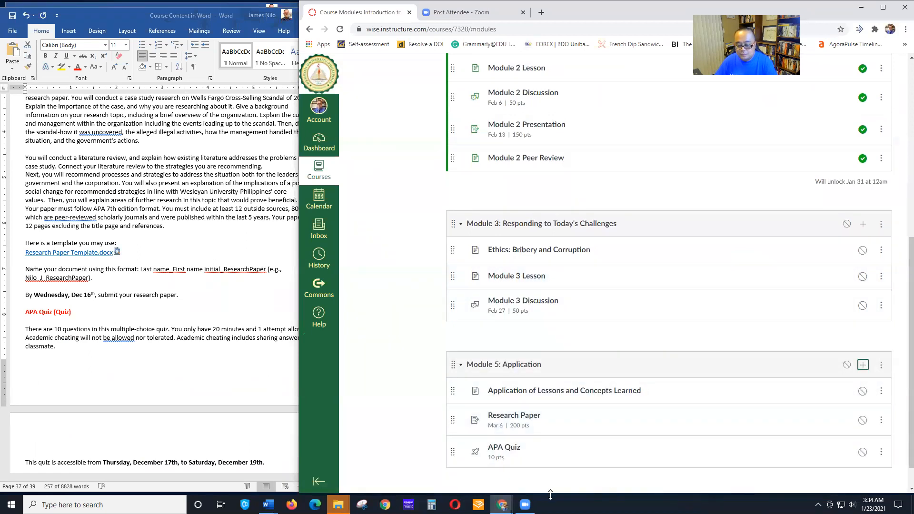
pyautogui.click(502, 449)
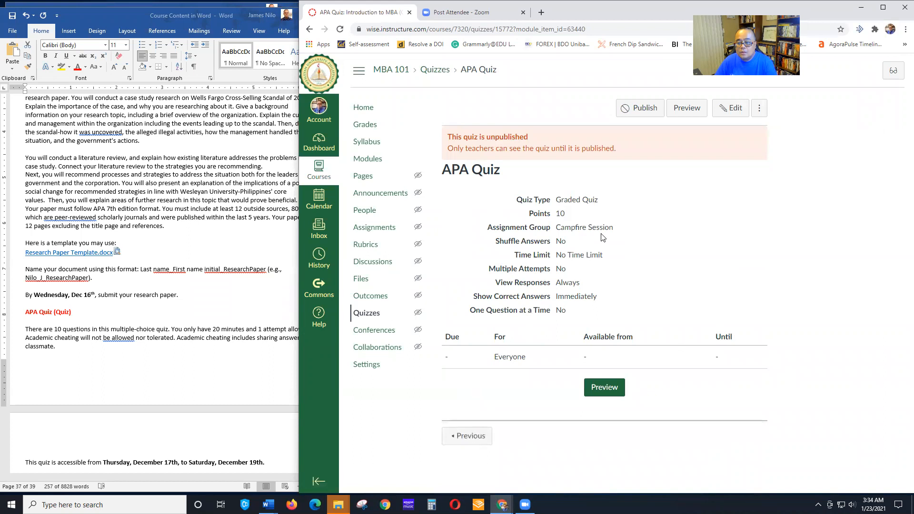
# Open the APA Quiz for editing, look at the options for finding existing questions, and return to the quiz details
pyautogui.click(733, 111)
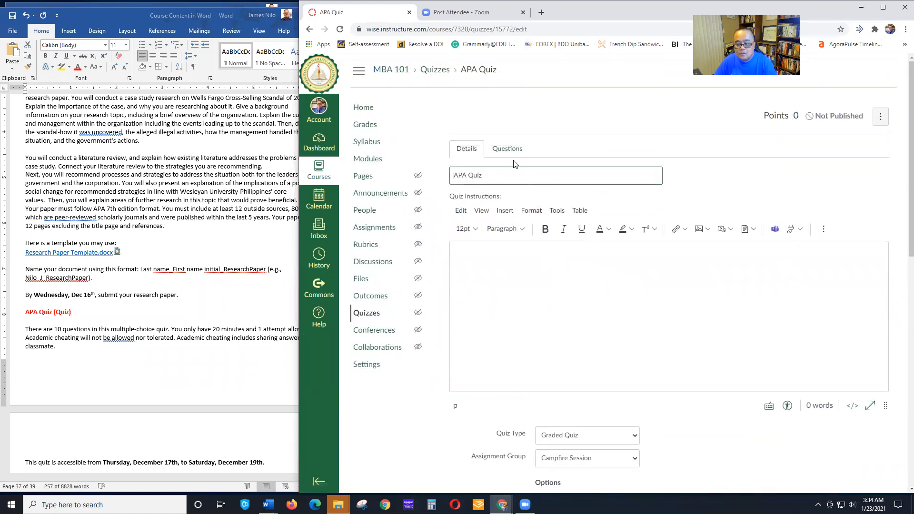
pyautogui.click(508, 149)
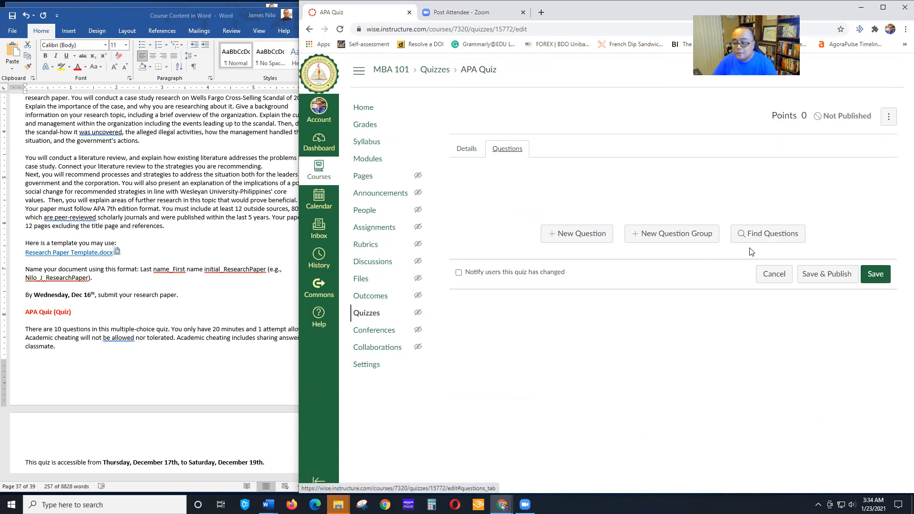
pyautogui.click(764, 234)
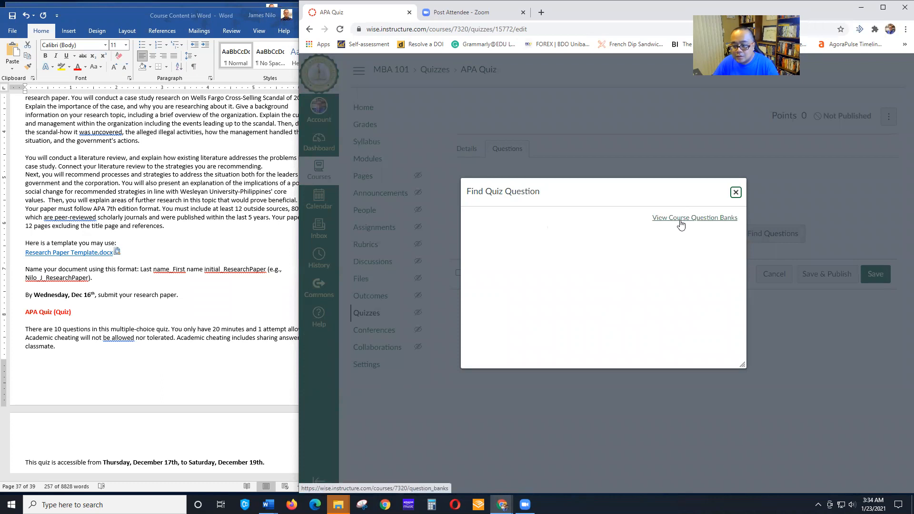
pyautogui.click(736, 193)
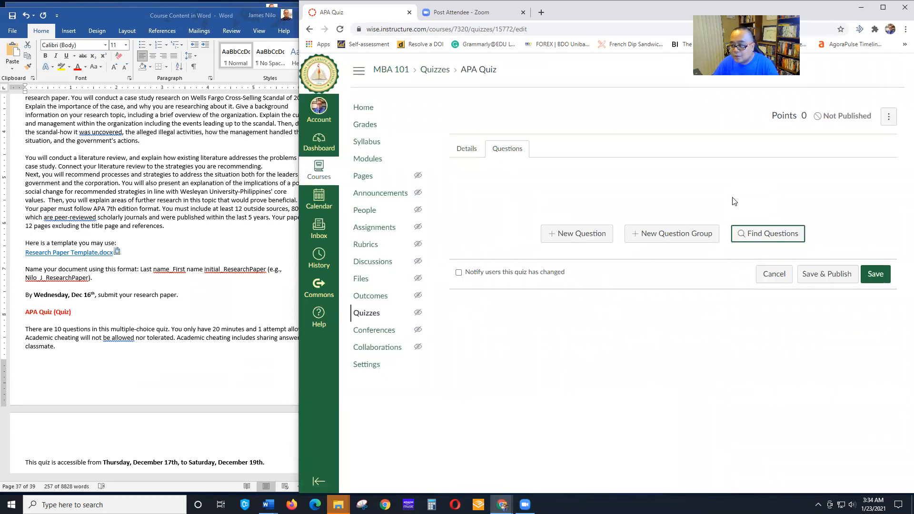
pyautogui.click(466, 148)
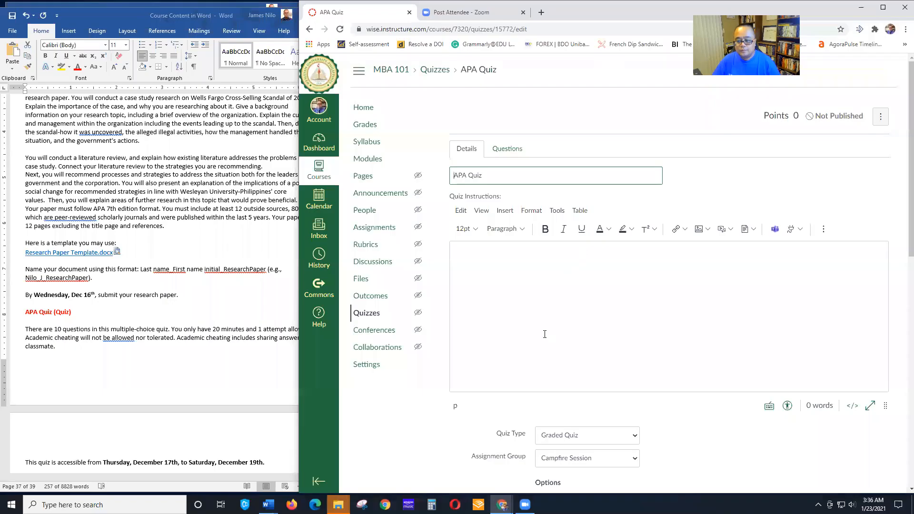
# Enter "Type the instructions for the quiz here." as the quiz instructions
pyautogui.click(540, 314)
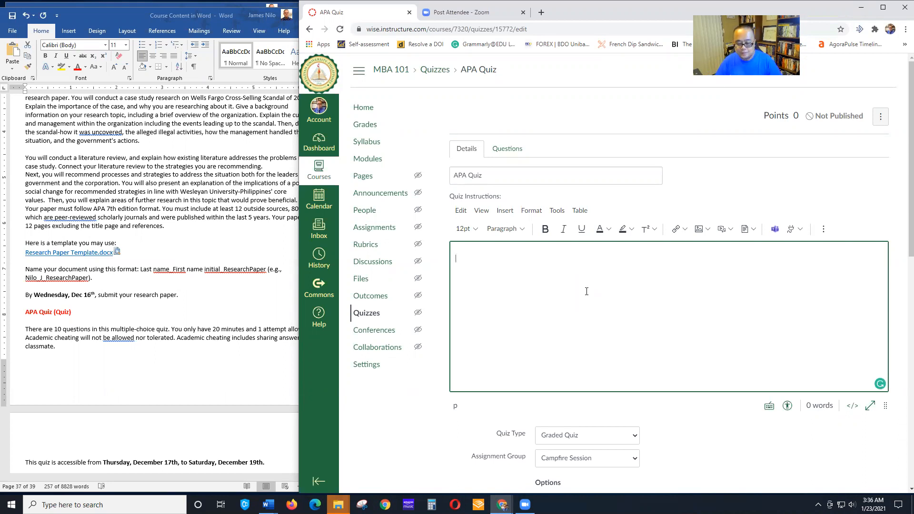
pyautogui.write('Type the instructions for the quiz here.')
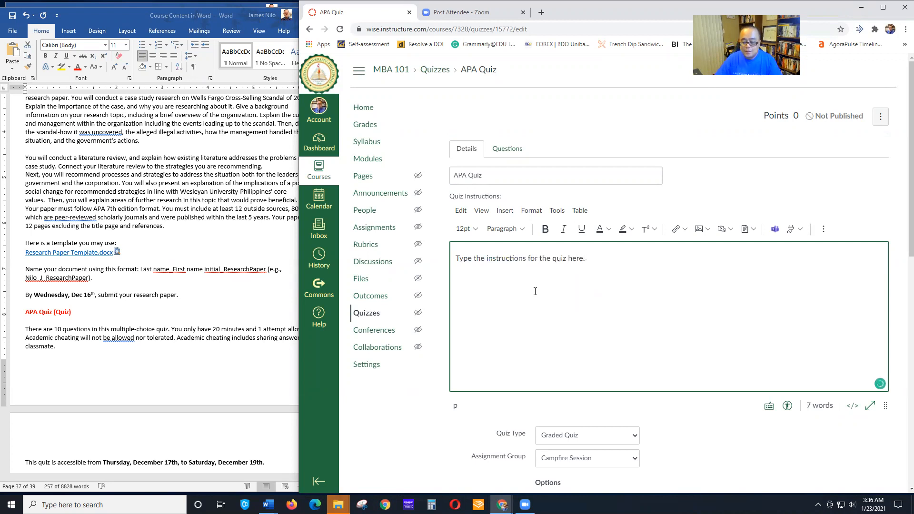
# Turn on the quiz's time limit and set it to 20 minutes
pyautogui.scroll(-3, 571, 295)
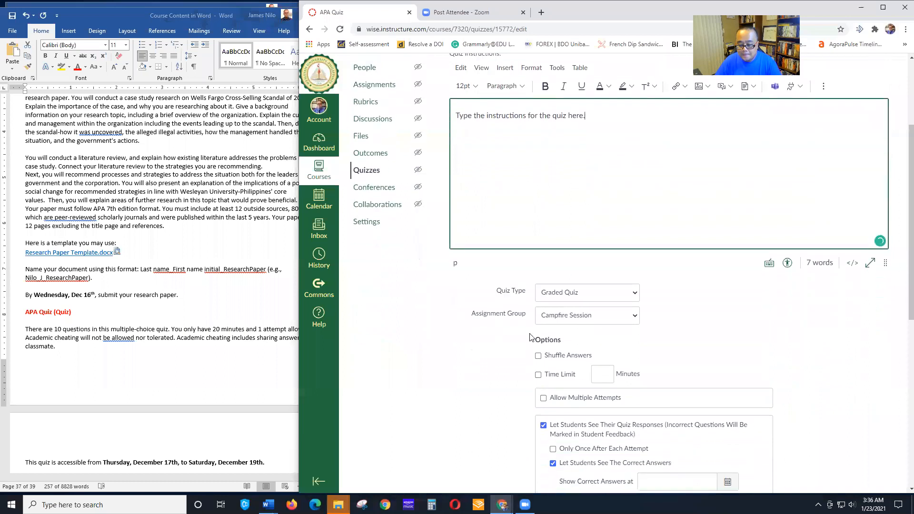
pyautogui.scroll(-2, 618, 350)
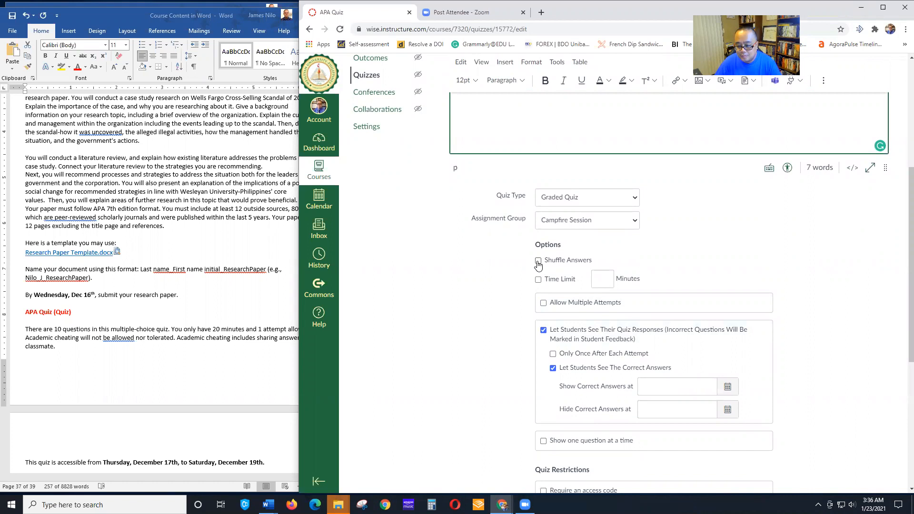
pyautogui.click(539, 279)
pyautogui.click(600, 280)
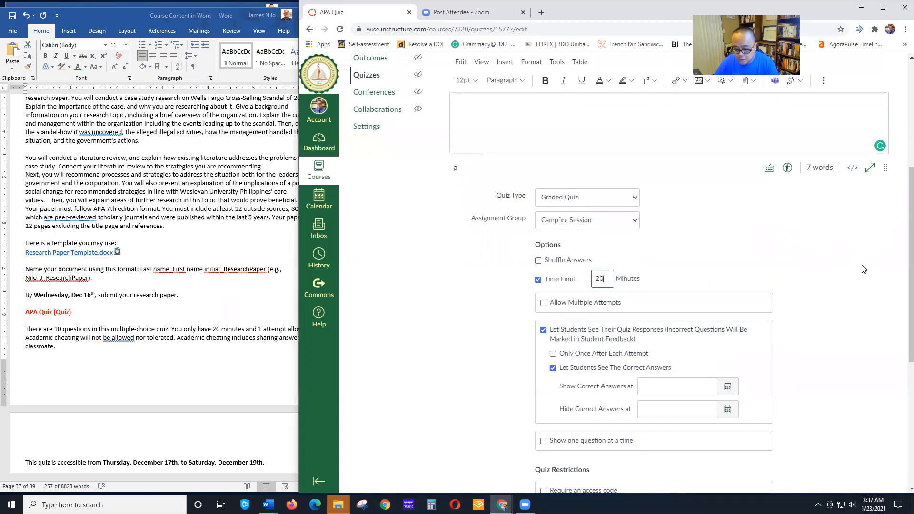
pyautogui.scroll(-2, 864, 268)
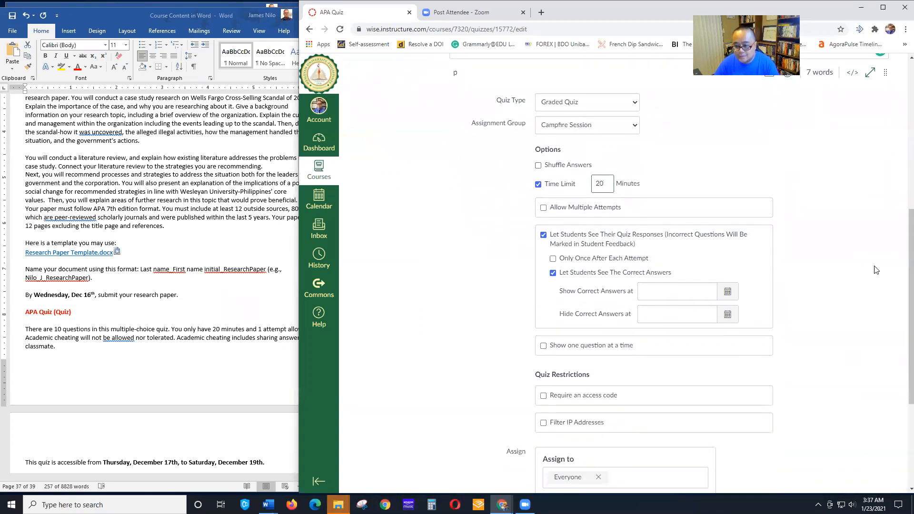
pyautogui.click(543, 209)
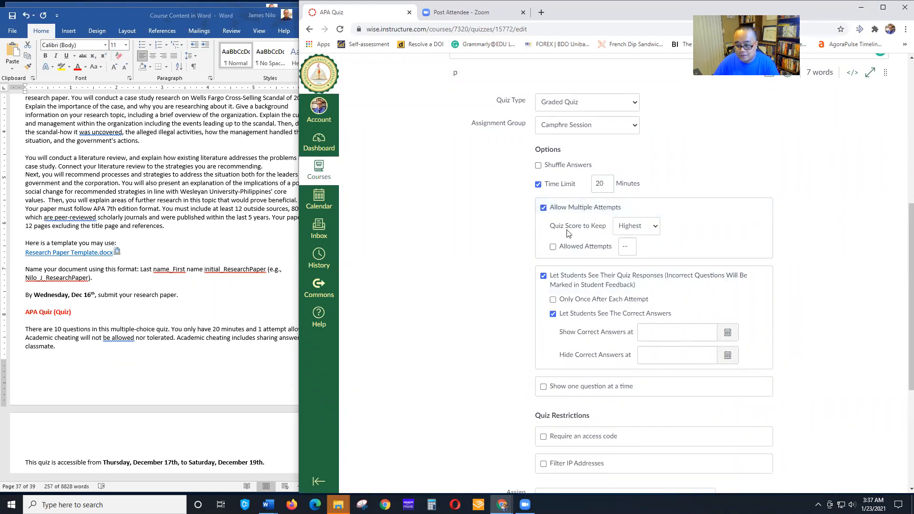
pyautogui.click(648, 228)
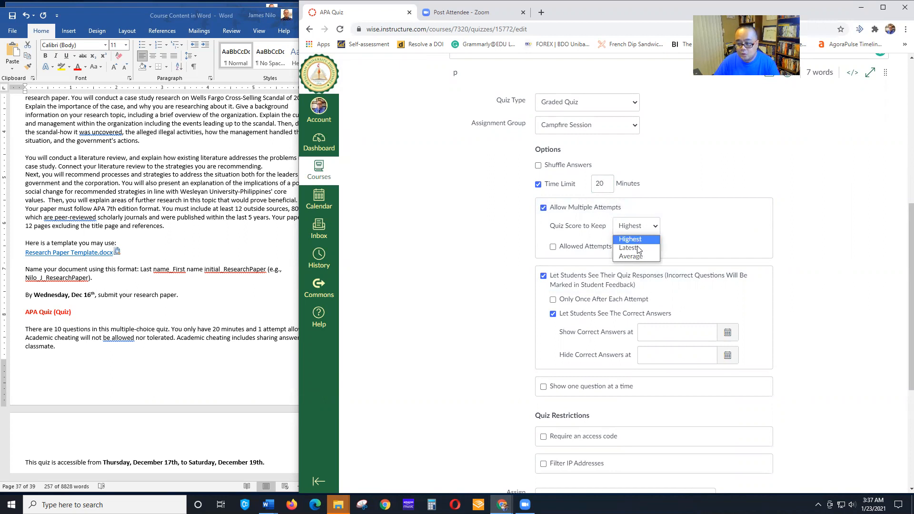
pyautogui.click(509, 241)
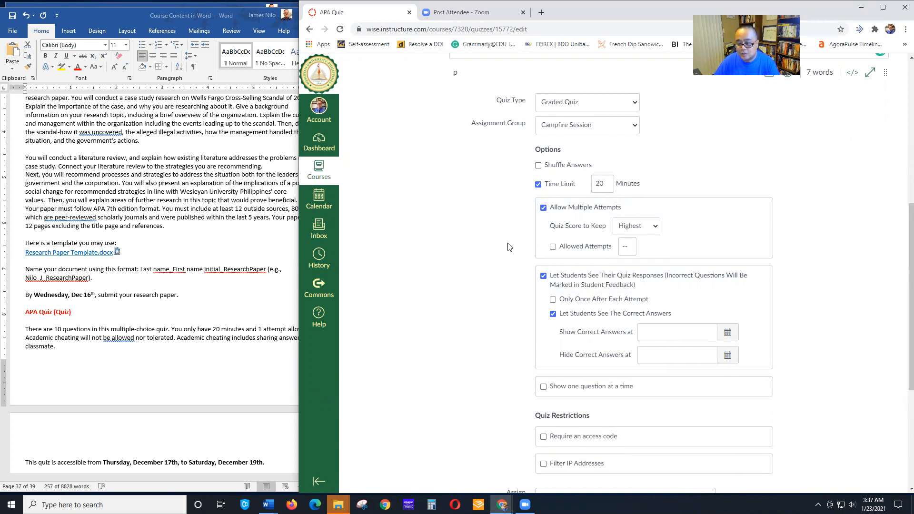
pyautogui.click(553, 246)
pyautogui.click(553, 247)
pyautogui.click(543, 207)
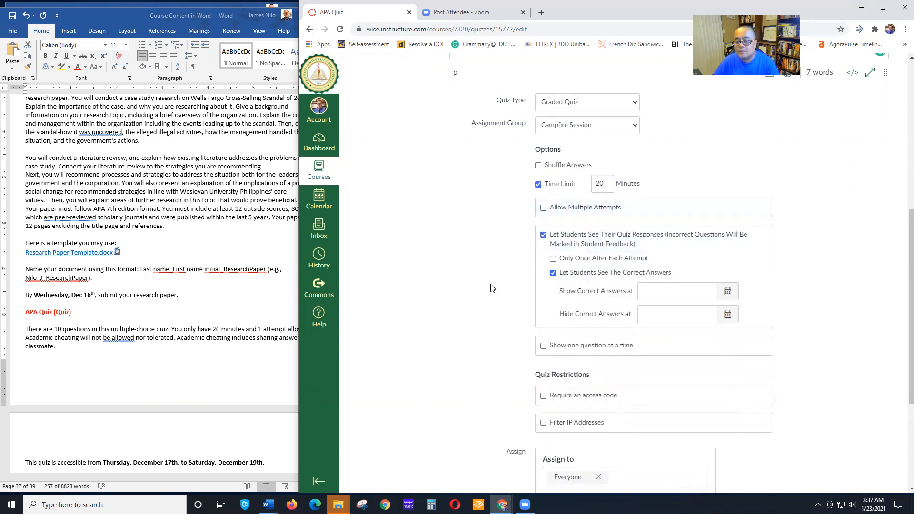
# Set the quiz to show one question at a time
pyautogui.scroll(-1, 492, 289)
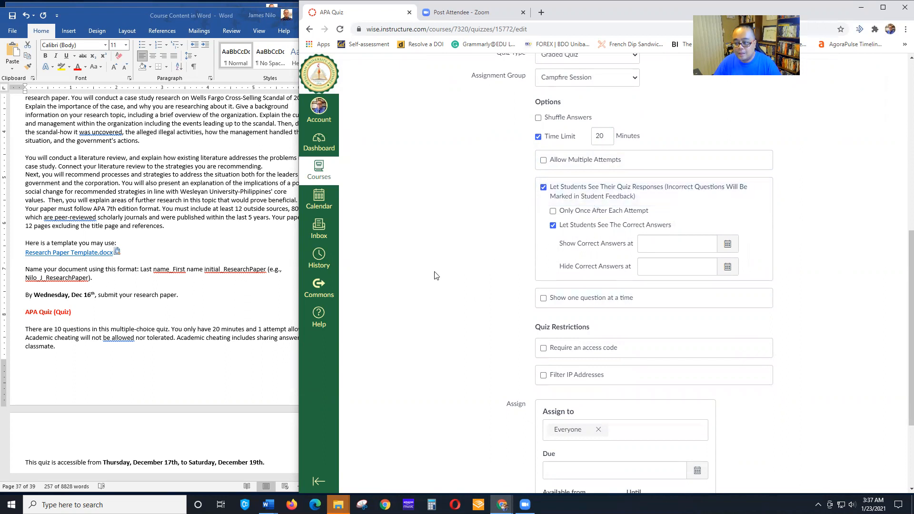
pyautogui.scroll(-2, 638, 187)
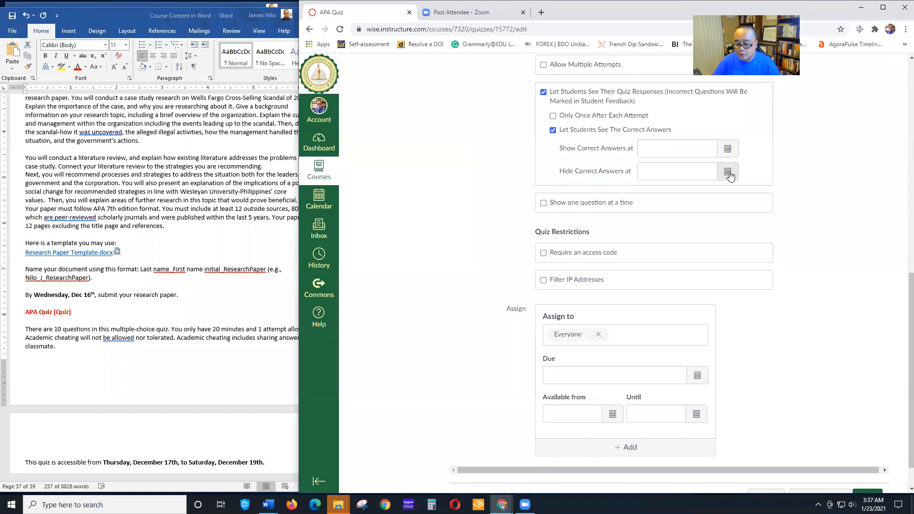
pyautogui.click(543, 204)
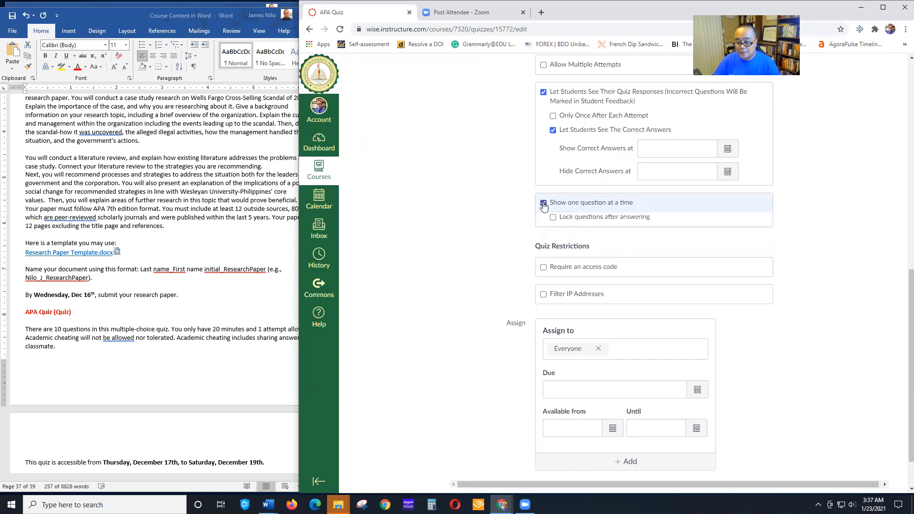
# Check the APA Quiz dates in the Word course content document and set the quiz's due date to March 6, 2021
pyautogui.scroll(-2, 490, 246)
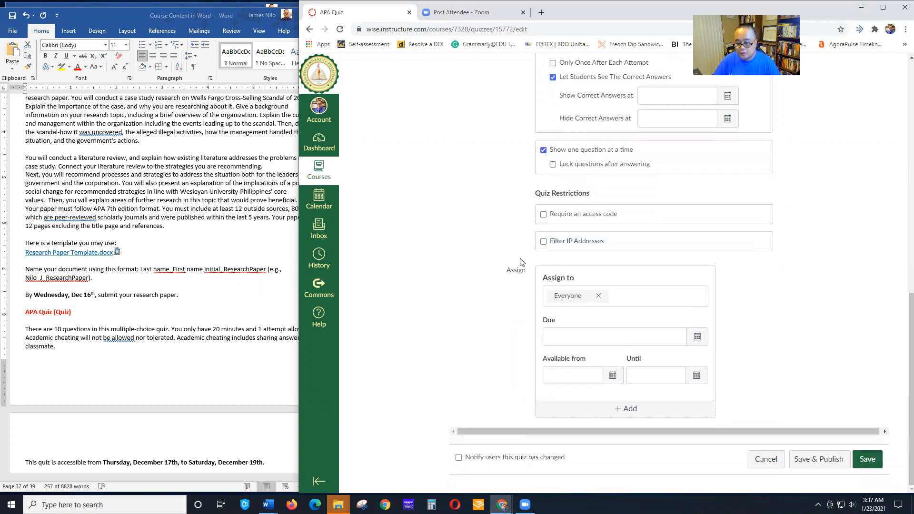
pyautogui.click(696, 343)
pyautogui.click(649, 354)
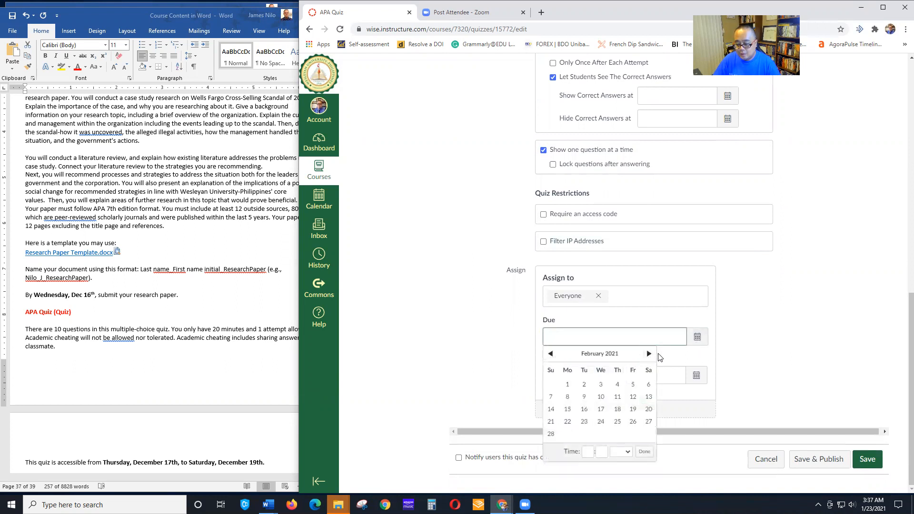
pyautogui.click(659, 358)
pyautogui.click(696, 341)
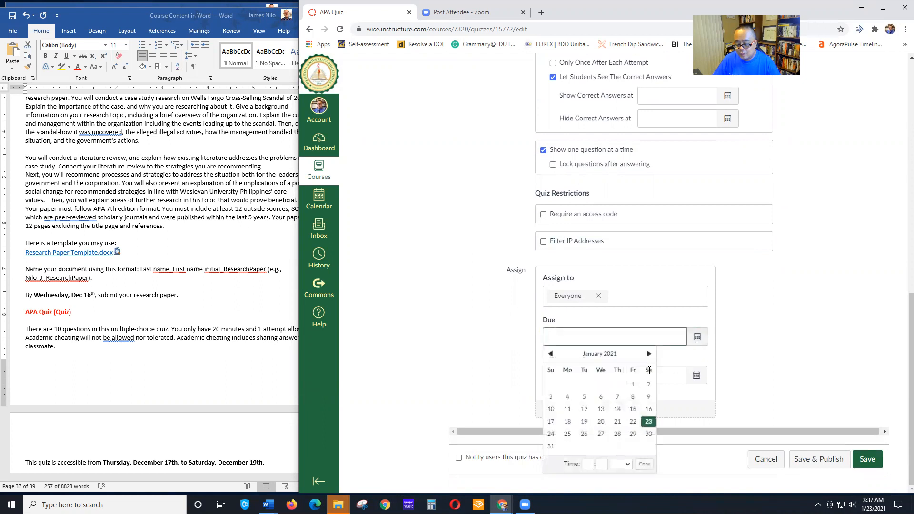
pyautogui.click(649, 353)
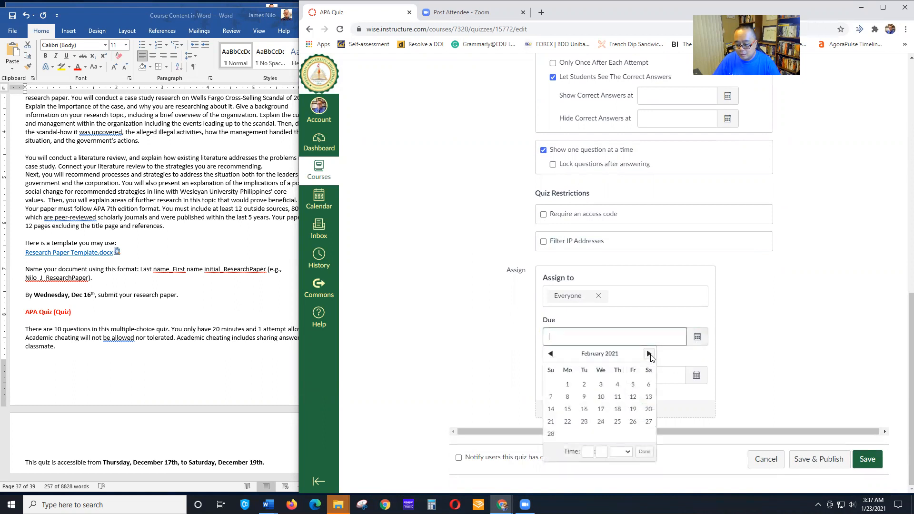
pyautogui.scroll(1, 781, 342)
pyautogui.scroll(-1, 781, 342)
pyautogui.click(141, 370)
pyautogui.scroll(-3, 144, 370)
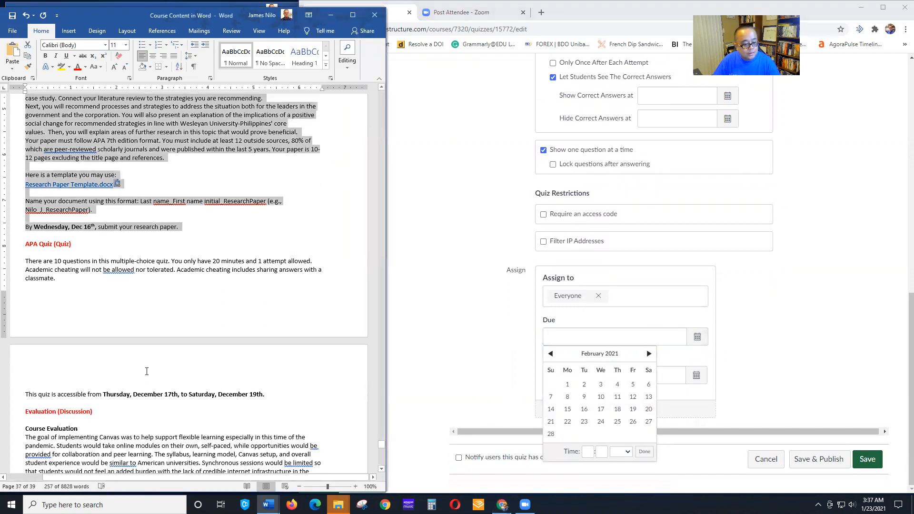
pyautogui.click(650, 354)
pyautogui.click(648, 354)
pyautogui.click(550, 354)
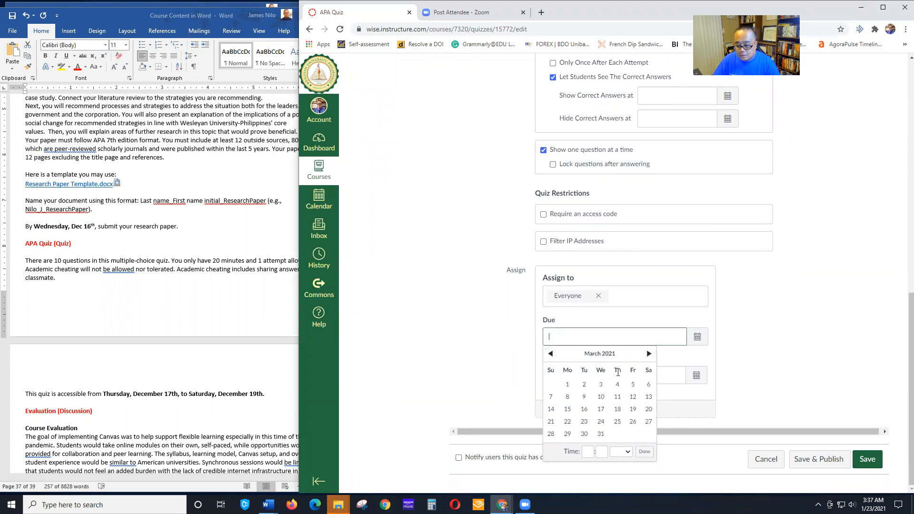
pyautogui.click(648, 384)
# Switch to Word and copy the APA Quiz instructions together with the sentence about the quiz's access dates
pyautogui.moveTo(432, 361); pyautogui.dragTo(188, 358)
pyautogui.click(47, 293)
pyautogui.moveTo(25, 260); pyautogui.dragTo(267, 385)
pyautogui.moveTo(162, 391); pyautogui.dragTo(273, 393)
pyautogui.hotkey('ctrl', 'c')
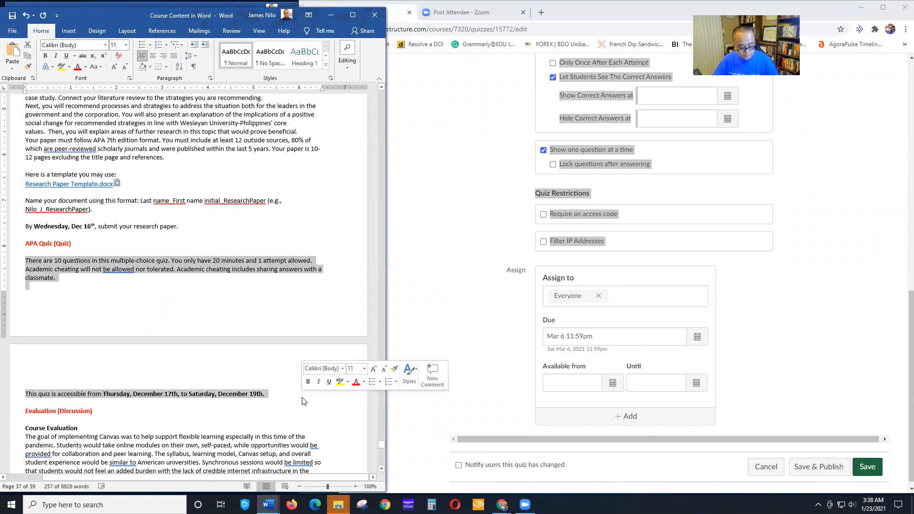
# Replace the placeholder quiz instructions in Canvas with the copied text and remove the blank line above the access-dates sentence
pyautogui.click(697, 336)
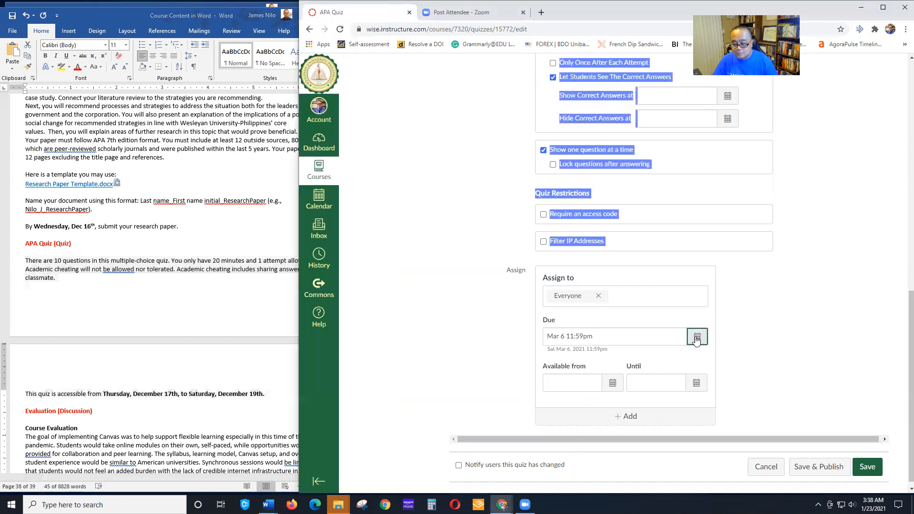
pyautogui.click(766, 342)
pyautogui.scroll(8, 615, 246)
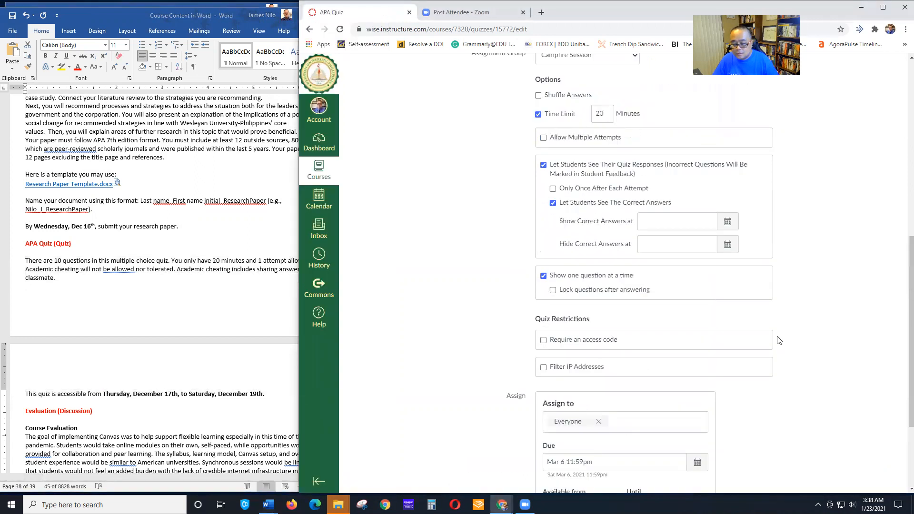
pyautogui.scroll(3, 615, 246)
pyautogui.moveTo(612, 264); pyautogui.dragTo(392, 281)
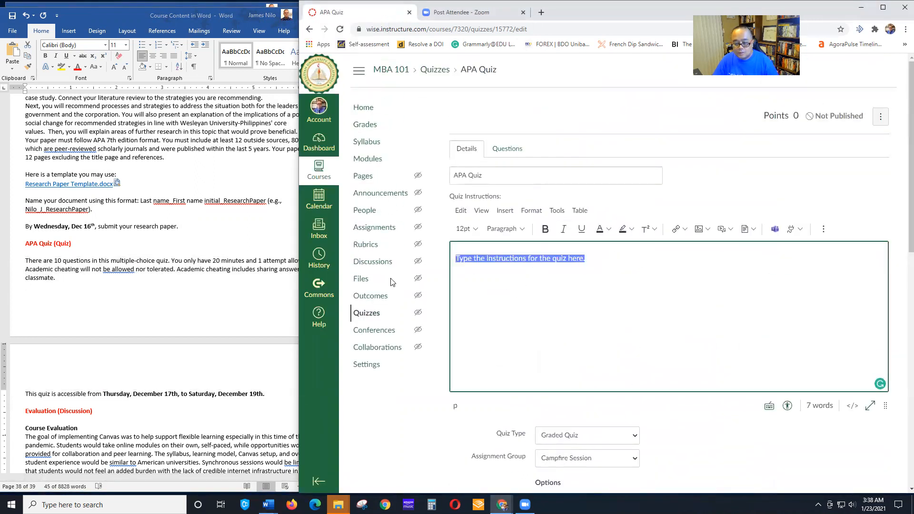
pyautogui.hotkey('ctrl', 'v')
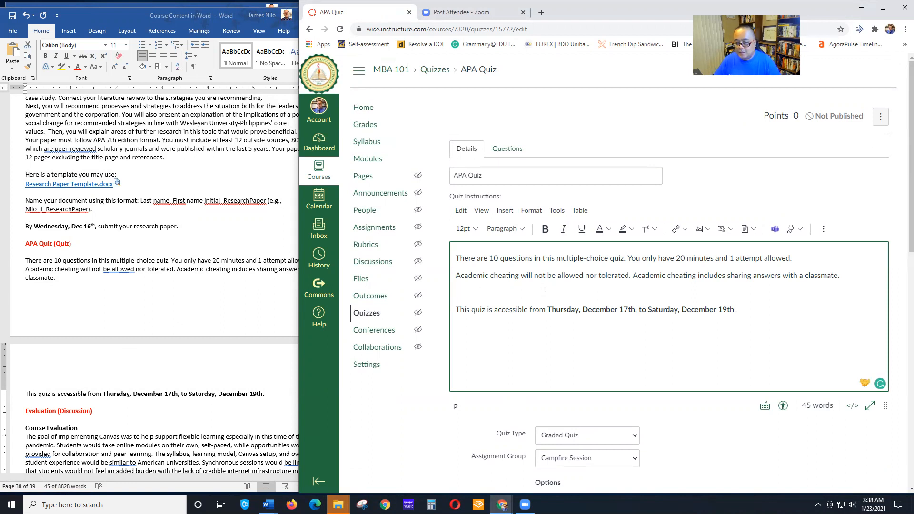
pyautogui.click(469, 291)
pyautogui.press('Delete')
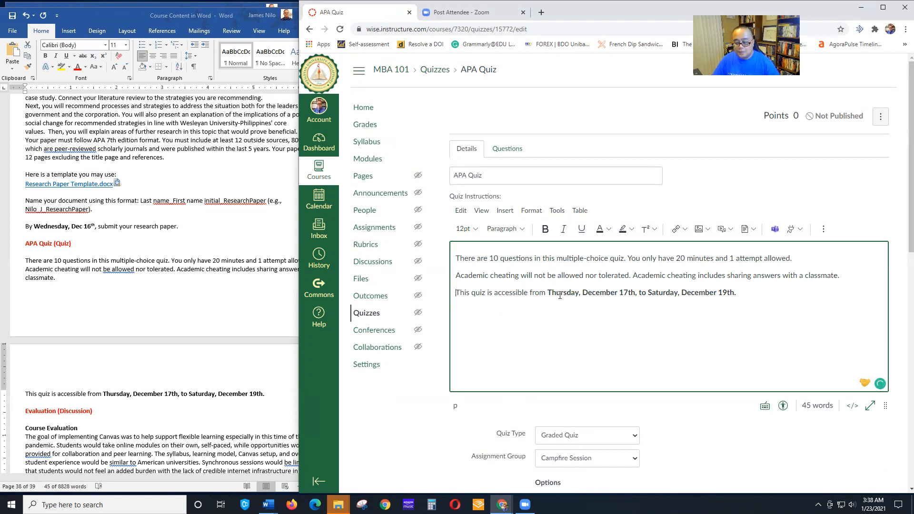
# Change the quiz's due date to Thursday, March 4, 2021
pyautogui.scroll(-9, 661, 360)
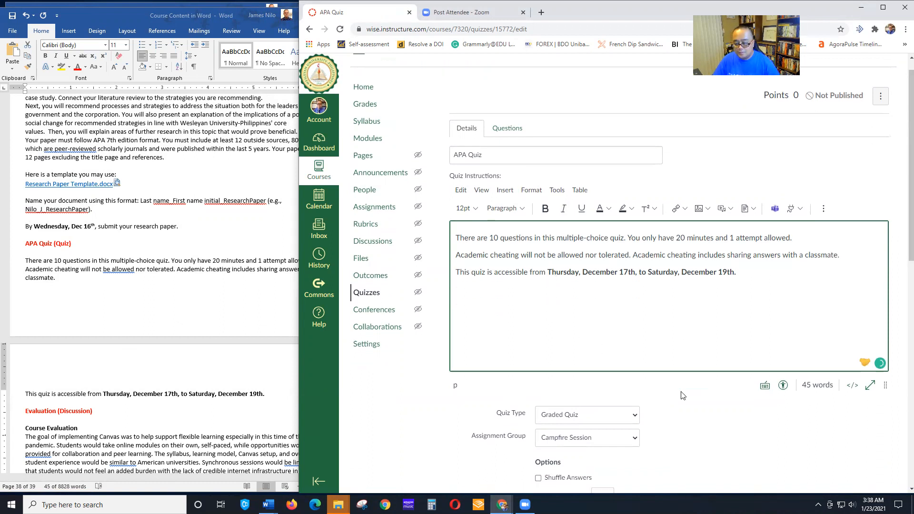
pyautogui.scroll(-3, 700, 379)
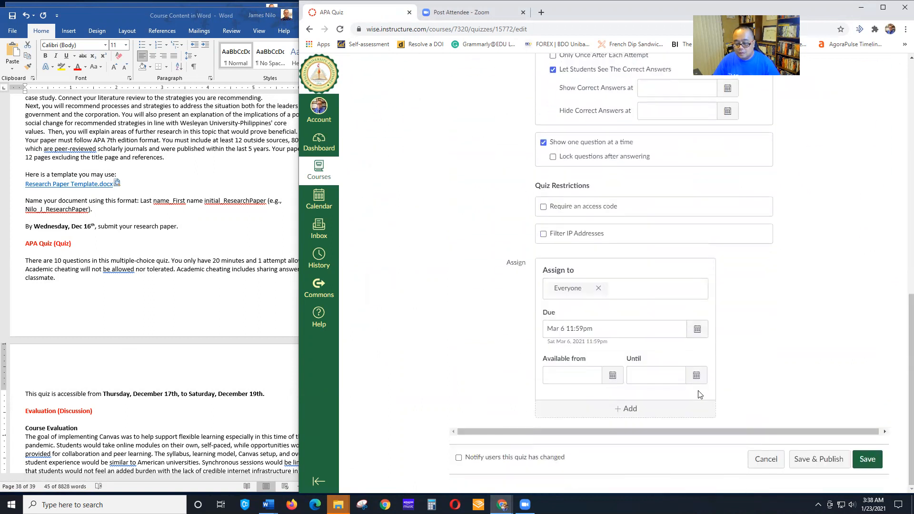
pyautogui.click(687, 335)
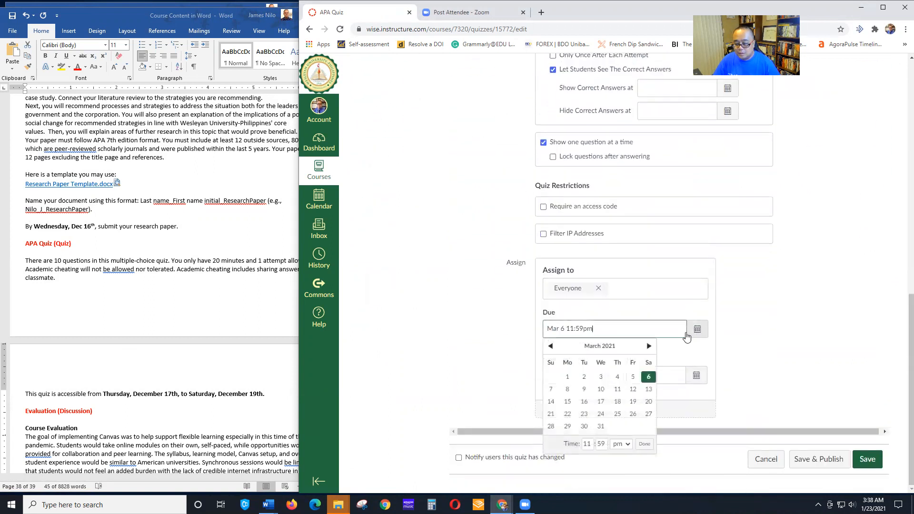
pyautogui.click(617, 377)
# Change the access start date in the APA Quiz instructions to Thursday, March 4th
pyautogui.scroll(15, 558, 306)
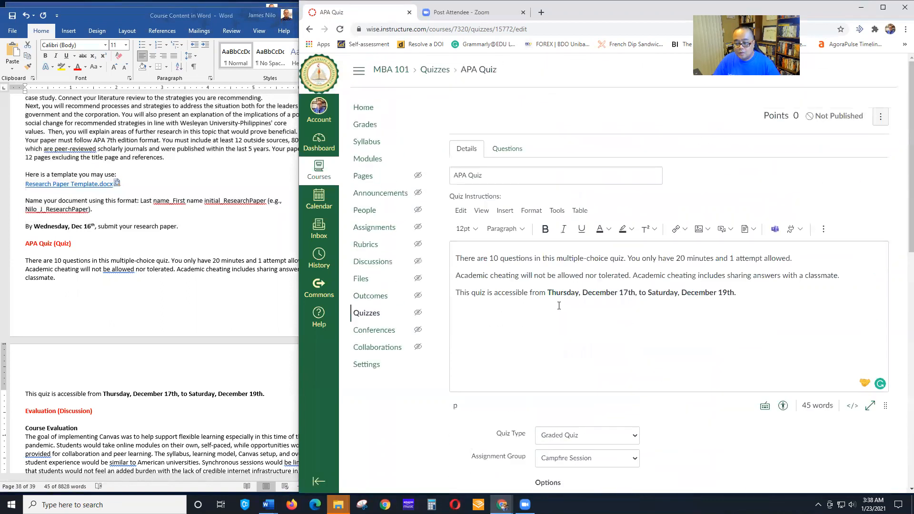
pyautogui.moveTo(583, 292); pyautogui.dragTo(624, 289)
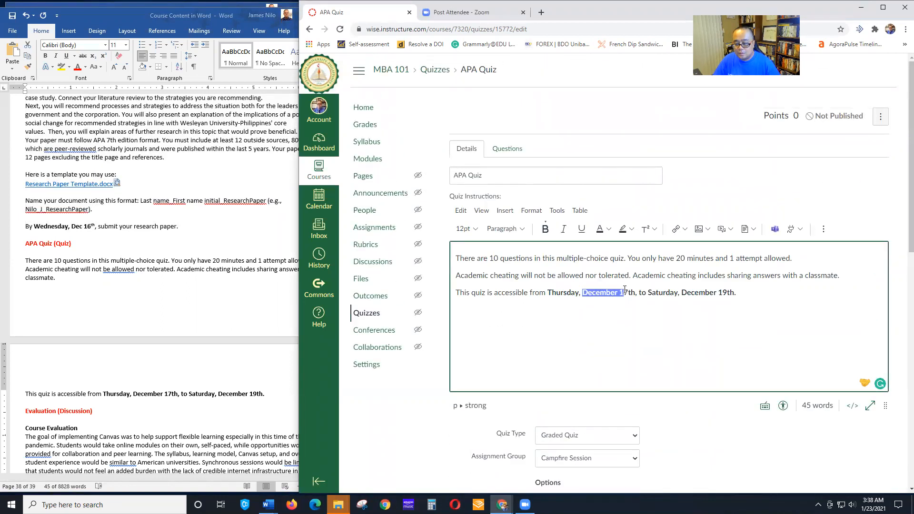
pyautogui.write('March ')
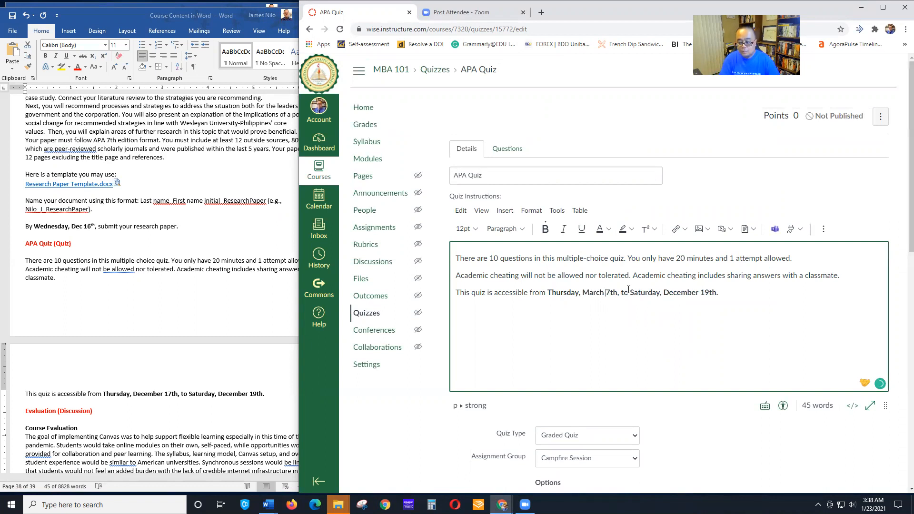
pyautogui.write('2')
pyautogui.press('Delete')
pyautogui.press('BackSpace')
pyautogui.write('4')
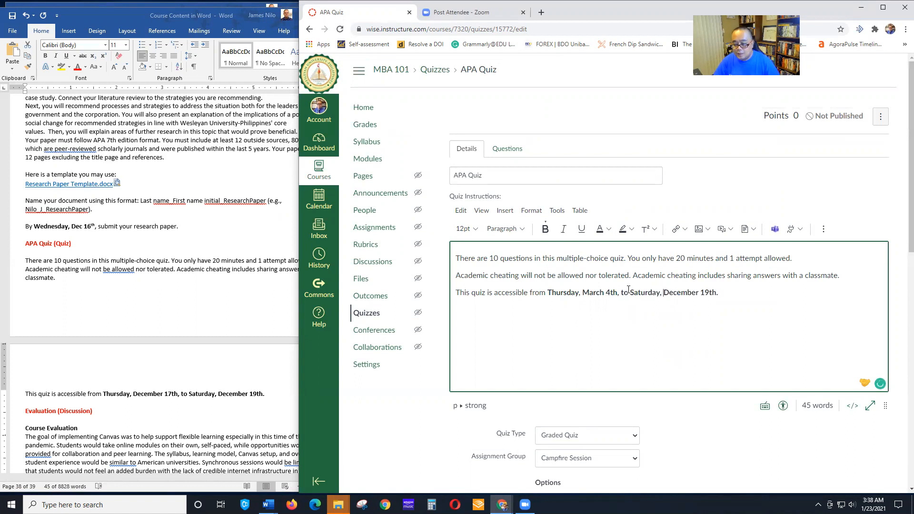
# Change the access end date in the quiz instructions to Saturday, March 6th
pyautogui.hotkey('shift', 'Right')
pyautogui.hotkey('shift', 'Right')
pyautogui.hotkey('shift', 'Right')
pyautogui.hotkey('shift', 'Right')
pyautogui.hotkey('shift', 'Right')
pyautogui.hotkey('shift', 'Right')
pyautogui.hotkey('shift', 'Right')
pyautogui.hotkey('shift', 'Right')
pyautogui.hotkey('shift', 'Right')
pyautogui.hotkey('shift', 'Right')
pyautogui.hotkey('shift', 'Right')
pyautogui.write('March 6')
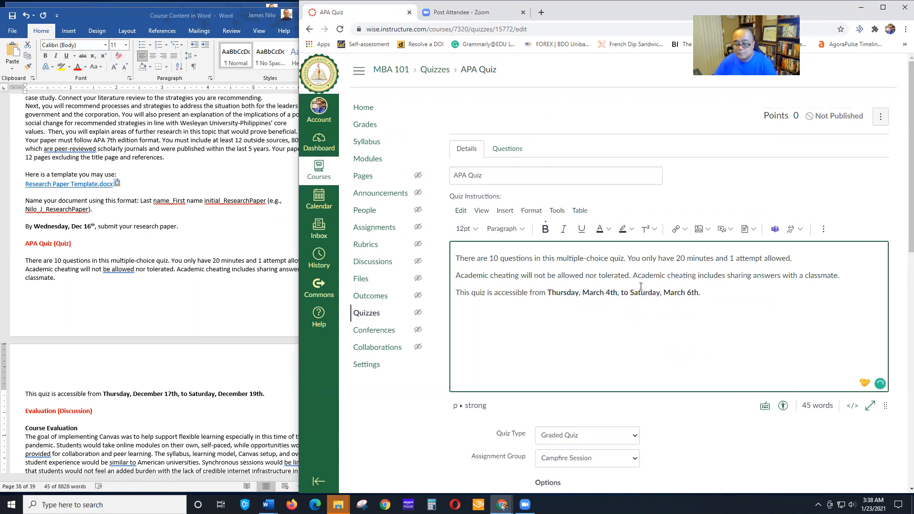
# Add a new multiple-choice question to the quiz and name it "Who is the fairest of them all?"
pyautogui.click(507, 148)
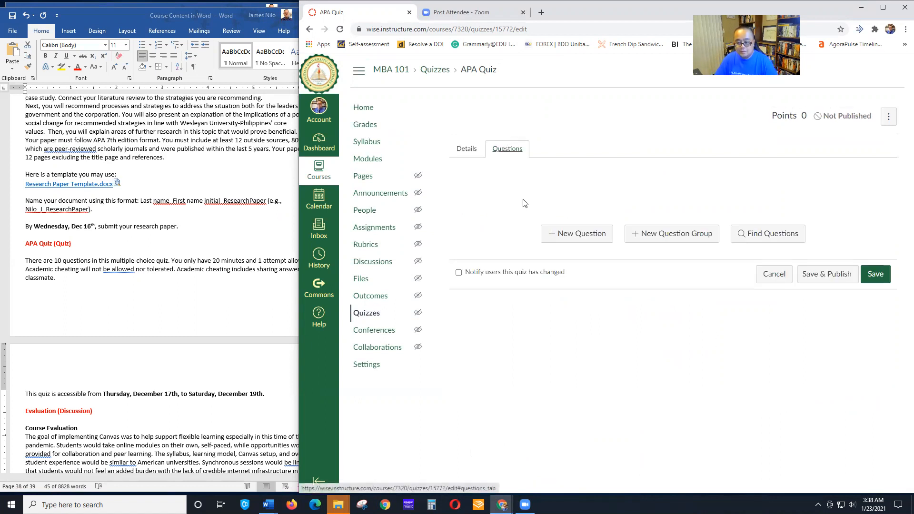
pyautogui.click(575, 236)
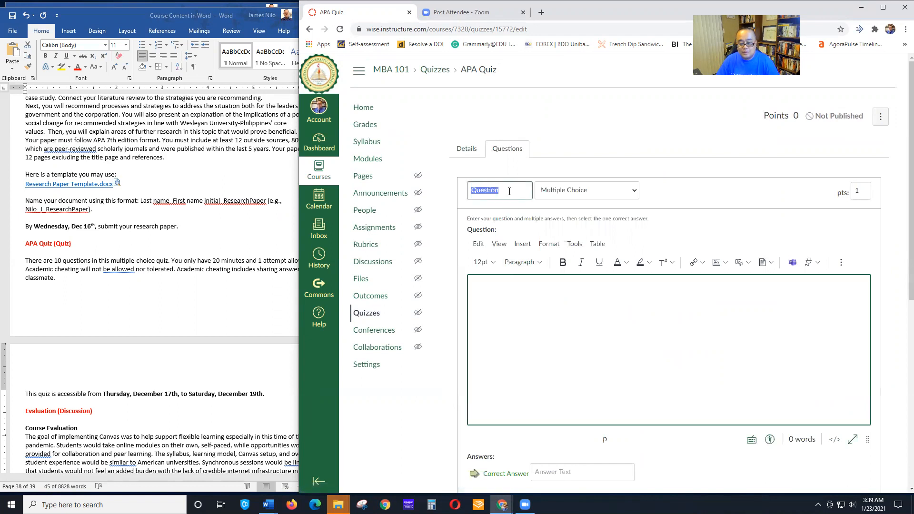
pyautogui.write('Who is the')
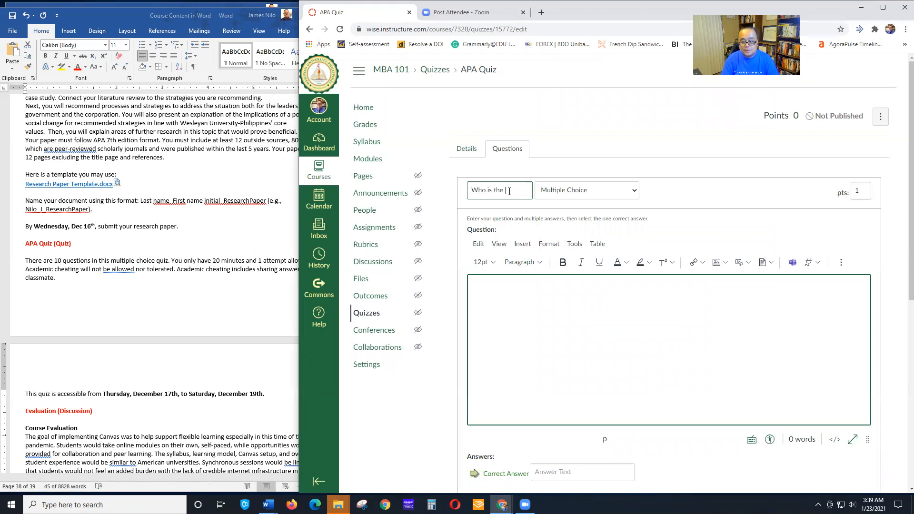
pyautogui.write(' of them all?')
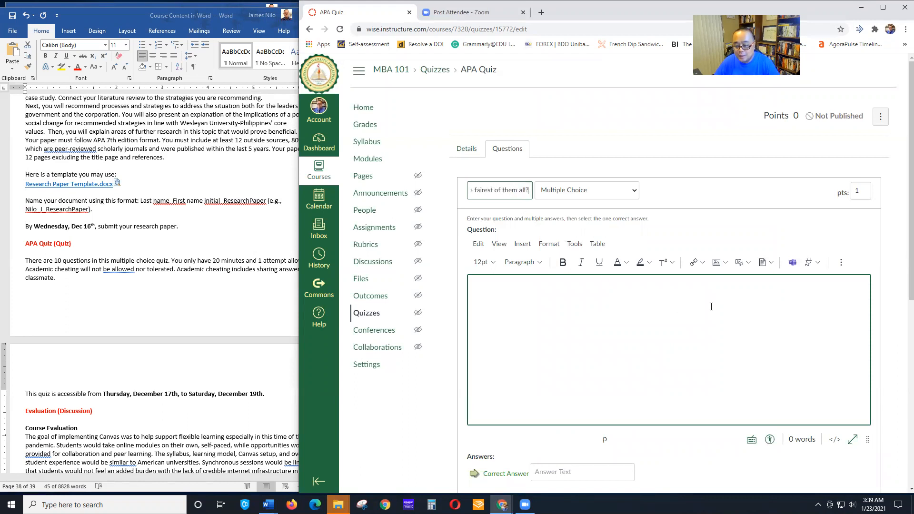
pyautogui.scroll(-3, 711, 314)
pyautogui.scroll(2, 537, 187)
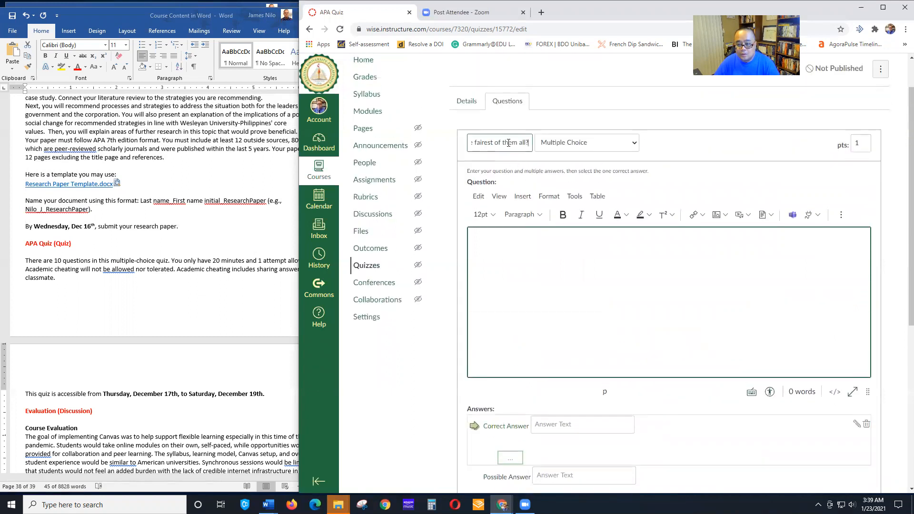
# Enter Snow White as the question's correct answer and Cinderella as the first possible answer
pyautogui.scroll(-2, 580, 193)
pyautogui.click(574, 330)
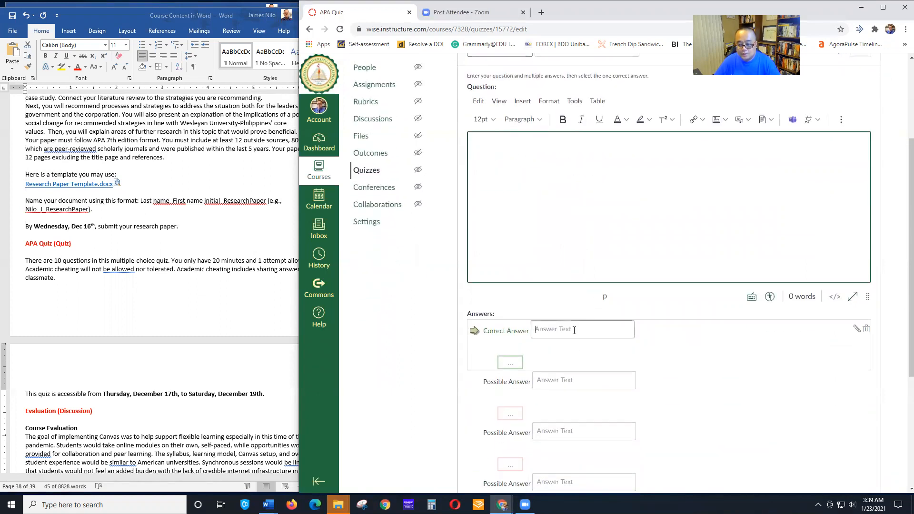
pyautogui.write('ANow')
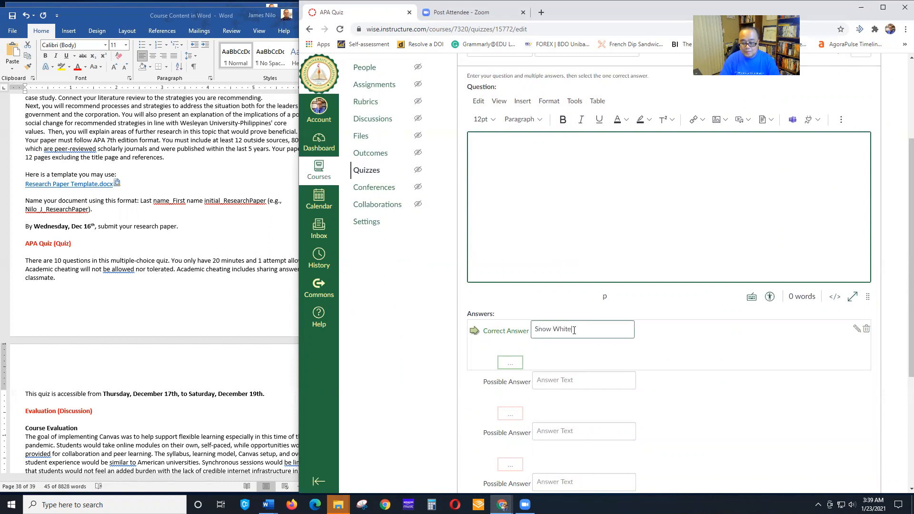
pyautogui.click(574, 379)
pyautogui.write('Cinderella')
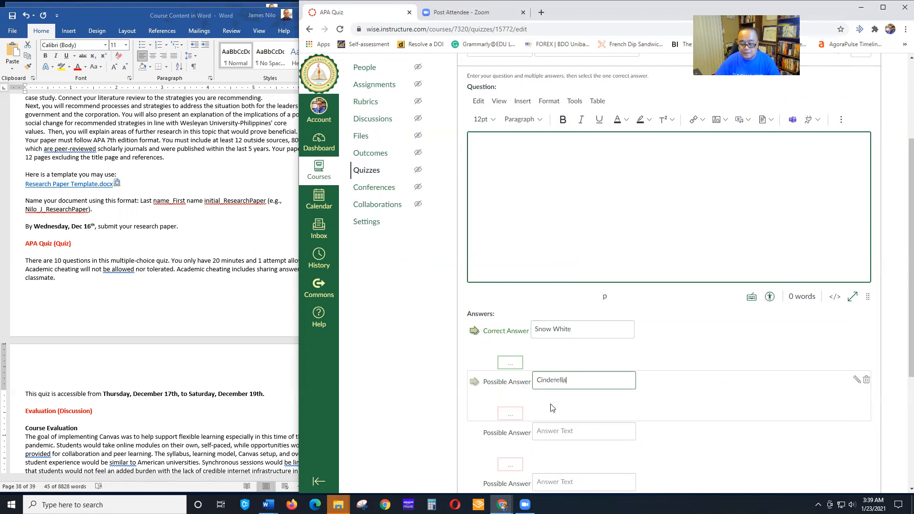
# Enter Mulan and Ela as the remaining possible answers and update the question
pyautogui.scroll(-1, 552, 408)
pyautogui.press('Tab')
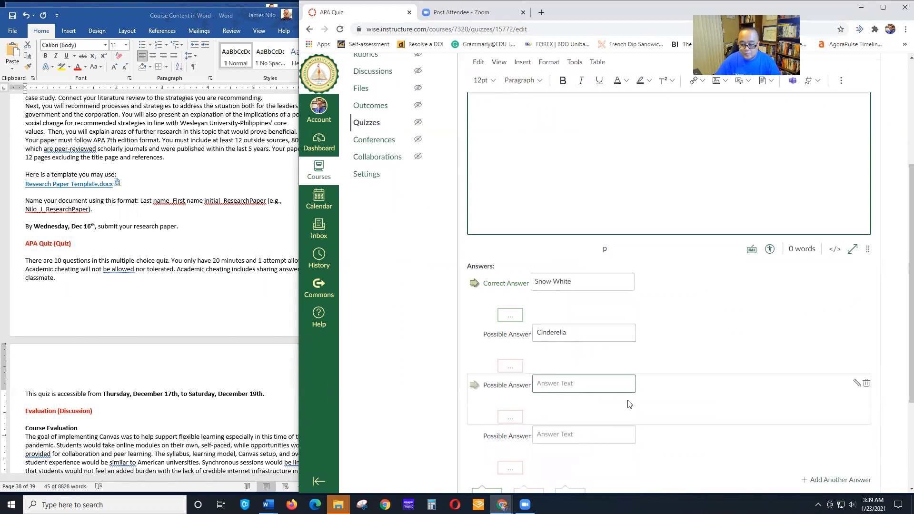
pyautogui.write('Mulan')
pyautogui.press('Tab')
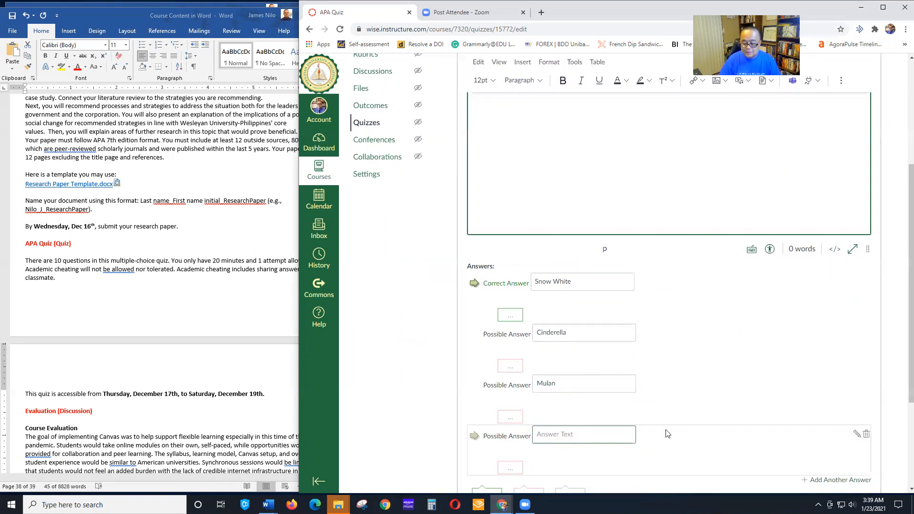
pyautogui.write('Ela')
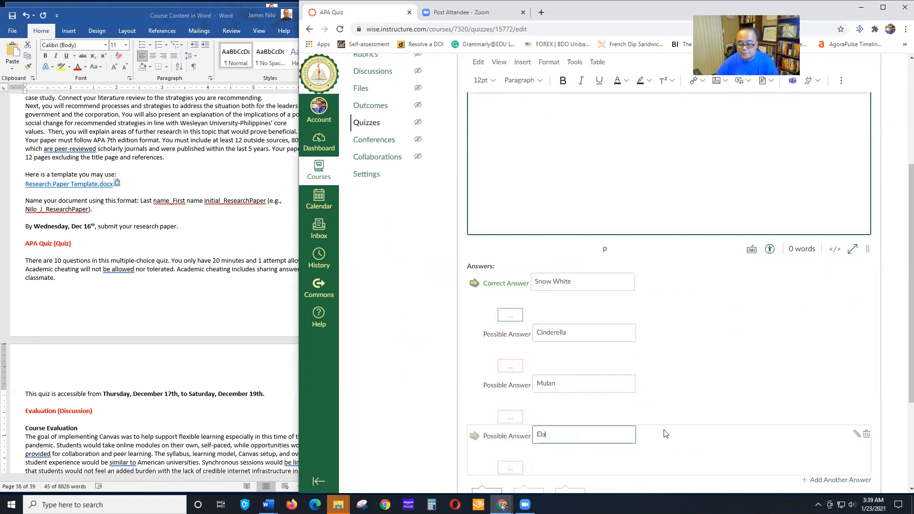
pyautogui.click(890, 347)
pyautogui.scroll(-4, 894, 358)
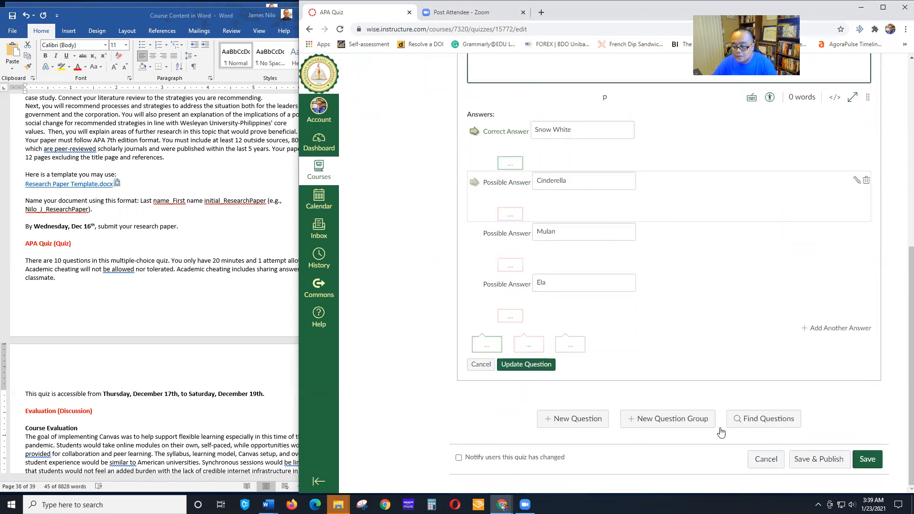
pyautogui.click(521, 365)
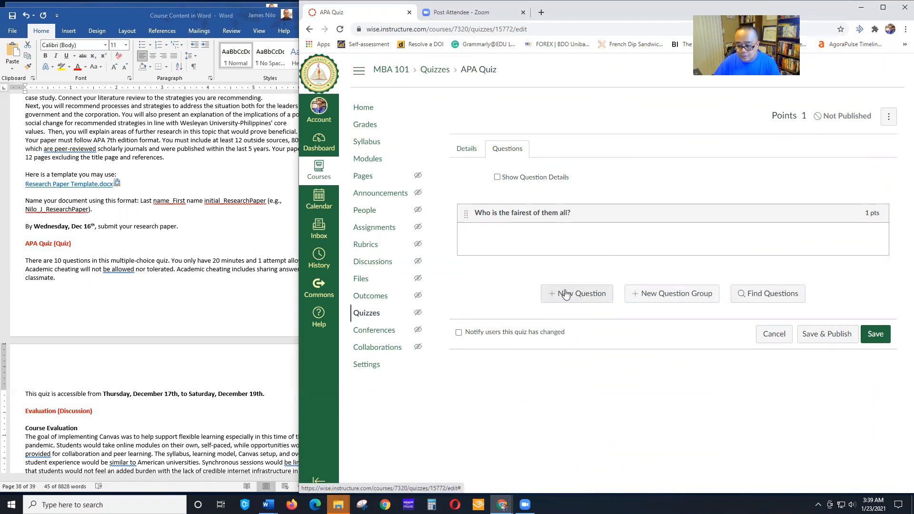
# Save the APA Quiz and review its points, settings and due date on the summary page
pyautogui.click(875, 337)
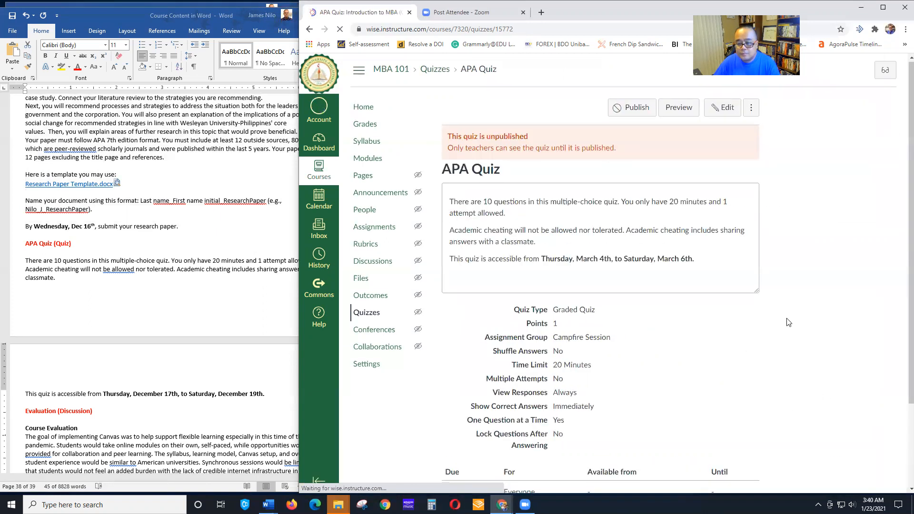
pyautogui.scroll(-2, 792, 321)
pyautogui.scroll(2, 578, 294)
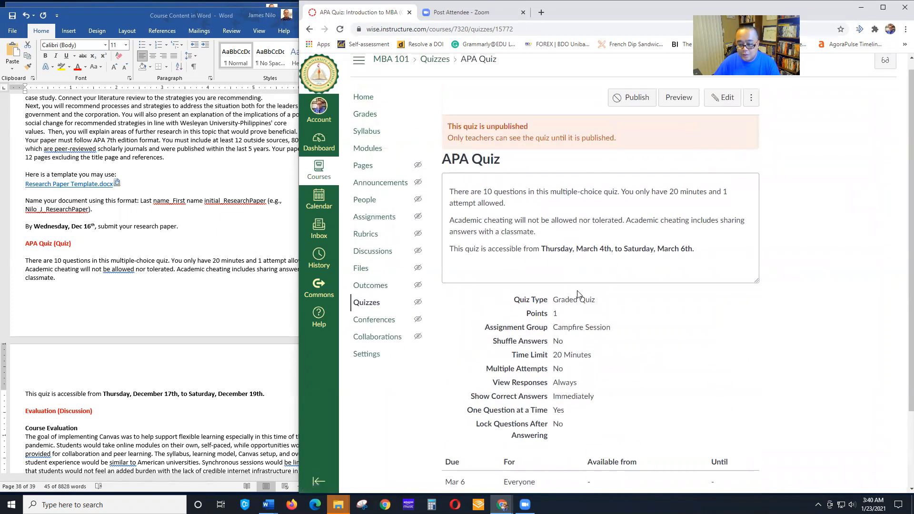
pyautogui.scroll(-2, 560, 315)
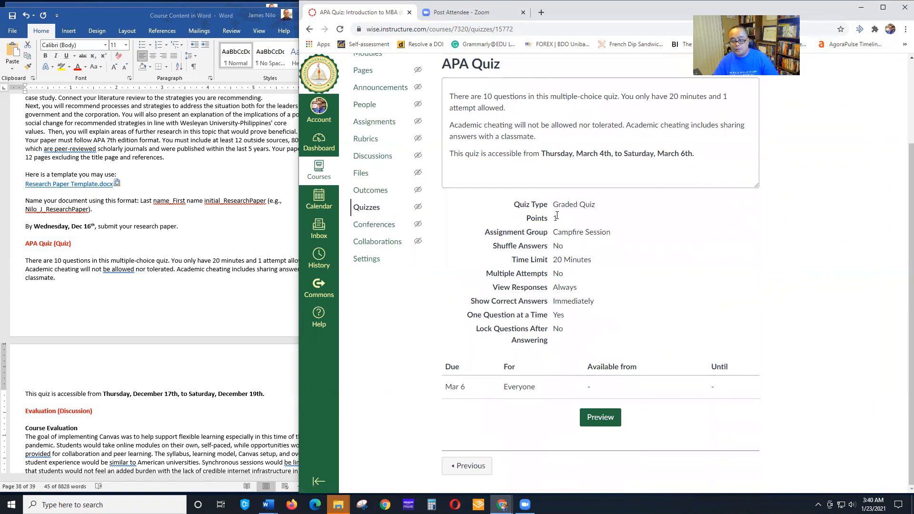
pyautogui.moveTo(562, 220); pyautogui.dragTo(551, 218)
pyautogui.click(595, 217)
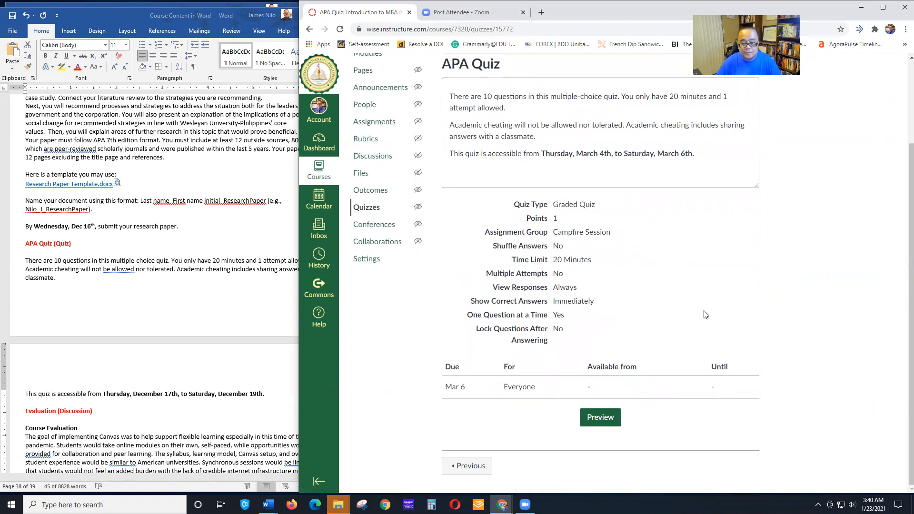
# Switch to the Word course content document and find the Evaluation discussion section below the APA Quiz text
pyautogui.tripleClick(55, 264)
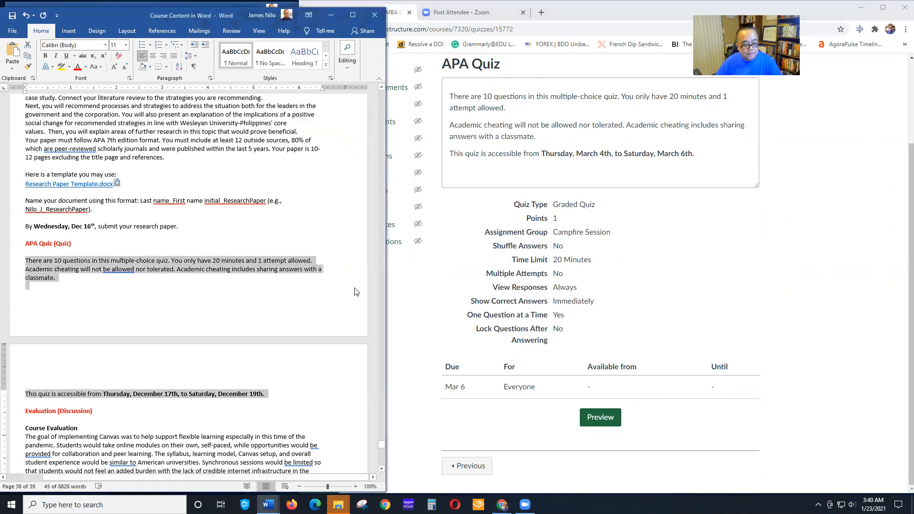
pyautogui.click(244, 310)
pyautogui.click(806, 315)
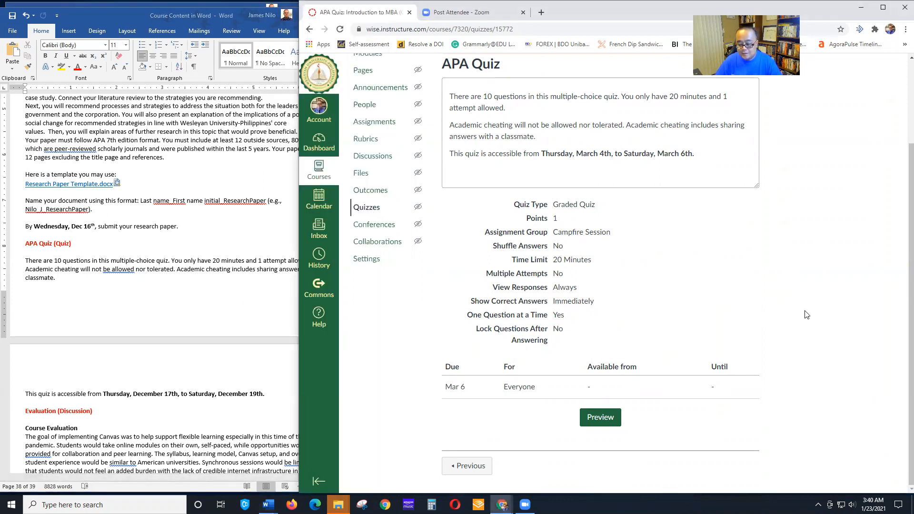
pyautogui.scroll(-7, 148, 333)
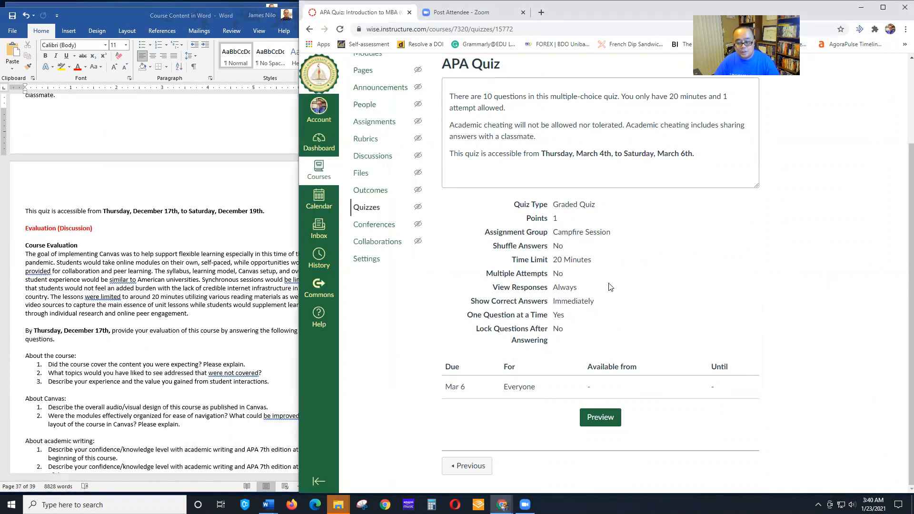
# Return to the course's modules in Canvas and start adding an item of type Discussion to Module 5: Application
pyautogui.scroll(3, 373, 163)
pyautogui.click(372, 159)
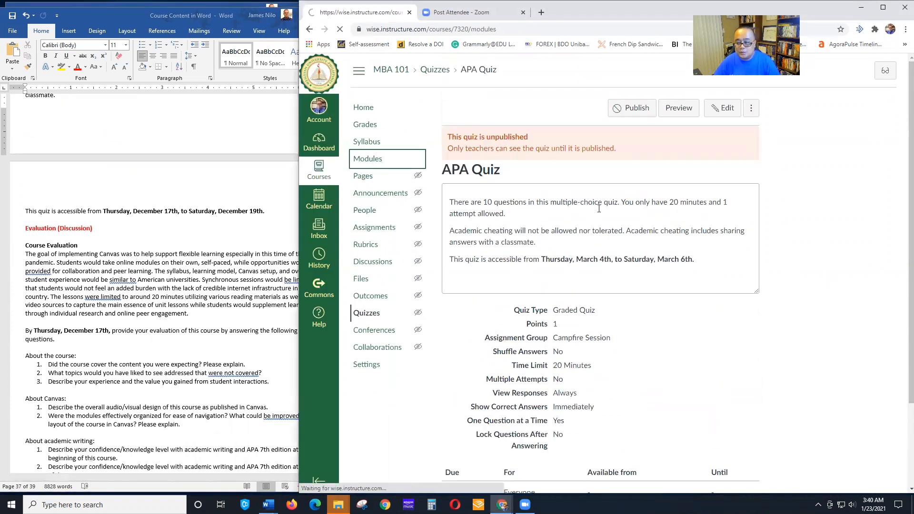
pyautogui.scroll(-6, 742, 299)
pyautogui.scroll(-4, 742, 298)
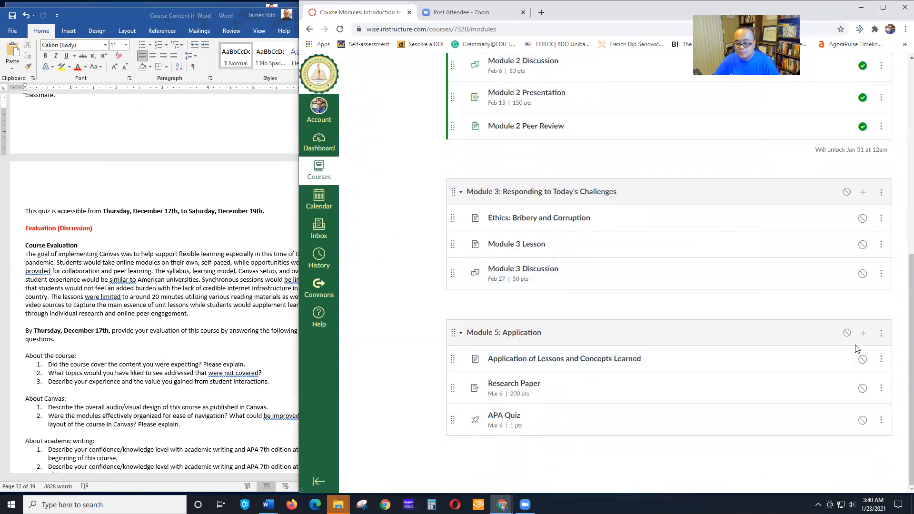
pyautogui.click(863, 334)
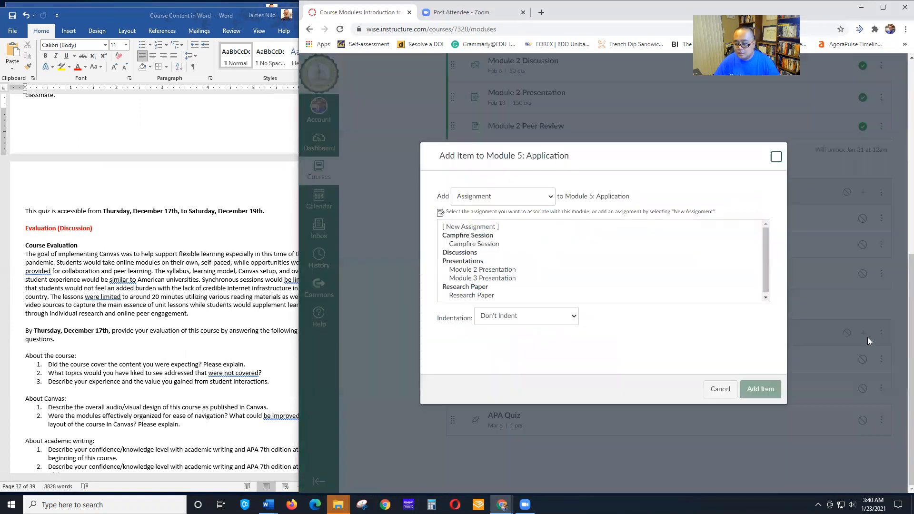
pyautogui.click(493, 198)
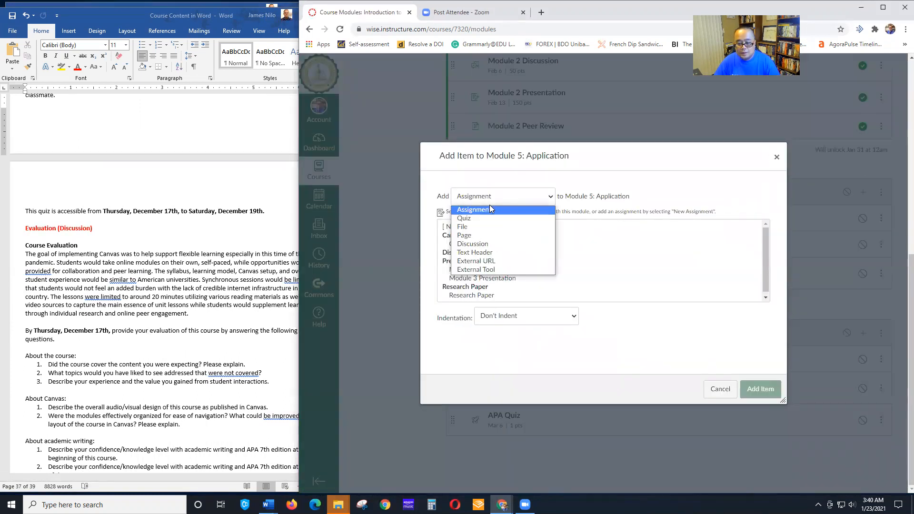
pyautogui.click(484, 246)
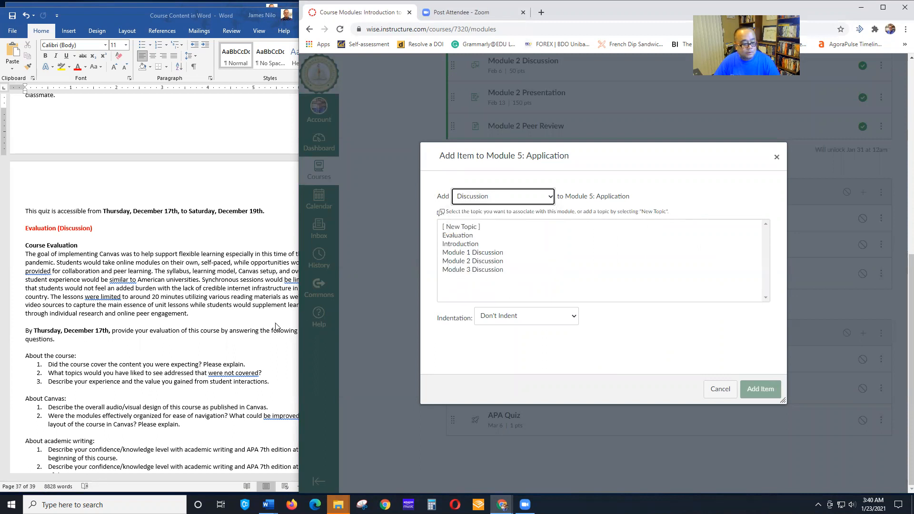
pyautogui.click(503, 197)
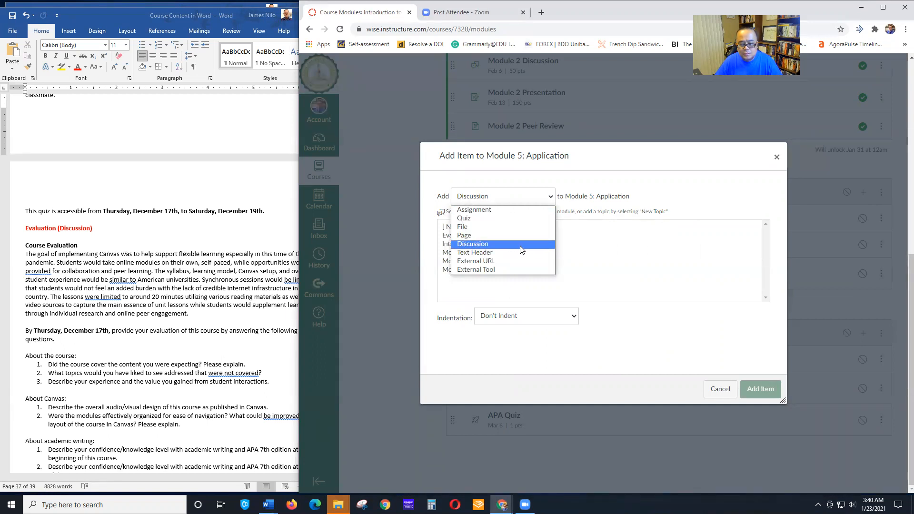
pyautogui.click(522, 245)
pyautogui.click(513, 200)
pyautogui.click(508, 212)
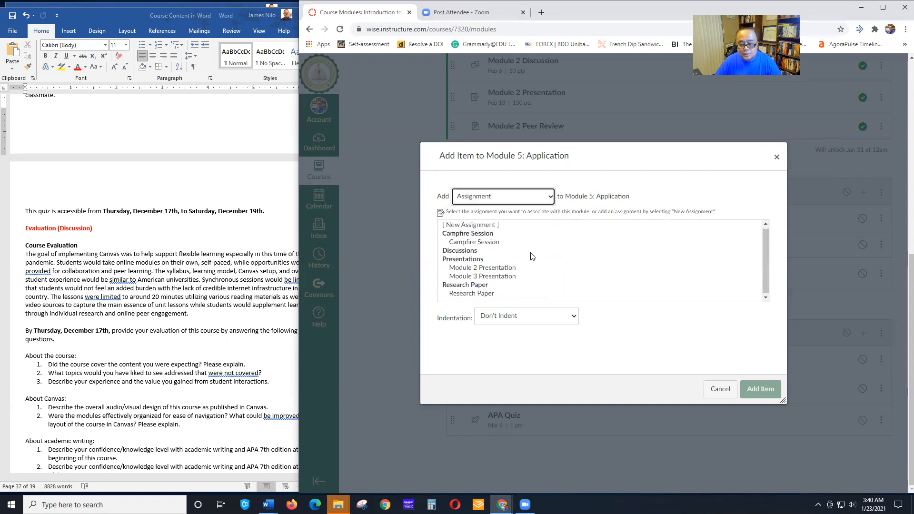
pyautogui.click(523, 199)
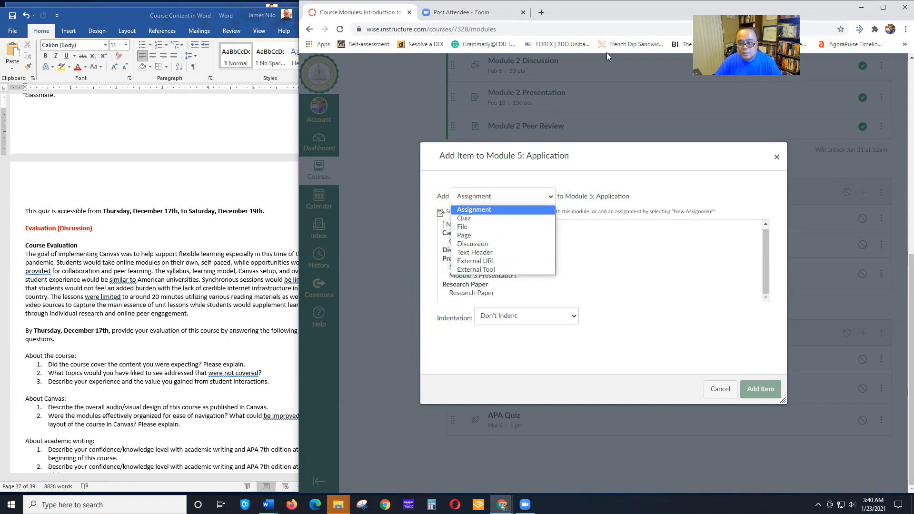
pyautogui.click(505, 198)
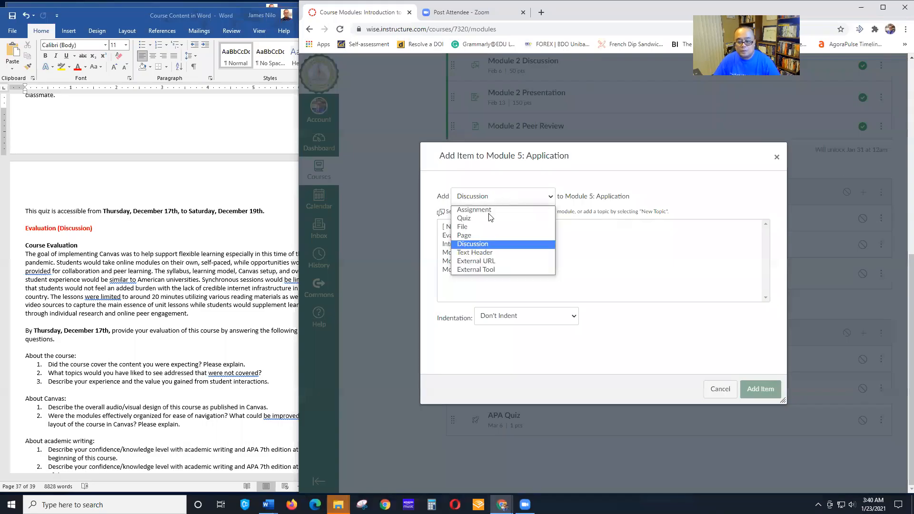
pyautogui.click(489, 244)
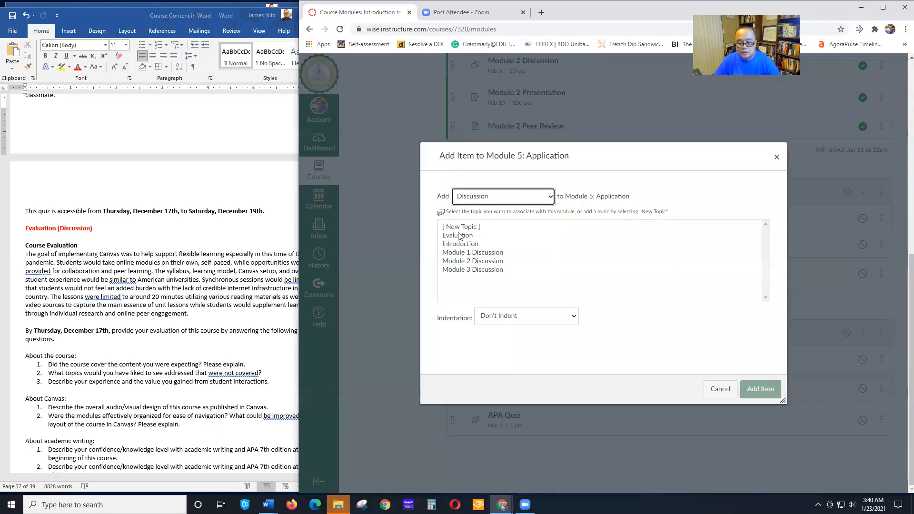
# Add the existing Evaluation discussion to Module 5: Application, indented 1 level, and open the discussion for editing
pyautogui.click(532, 324)
pyautogui.click(518, 339)
pyautogui.click(762, 389)
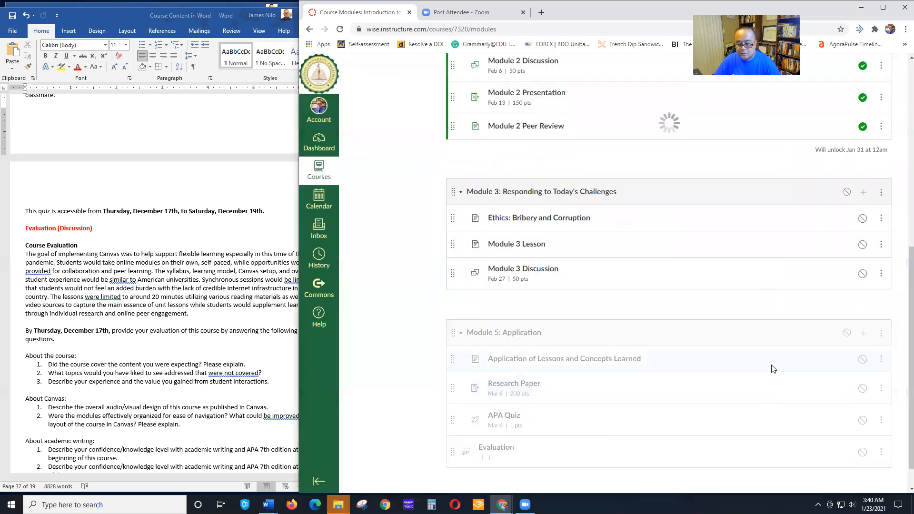
pyautogui.click(501, 420)
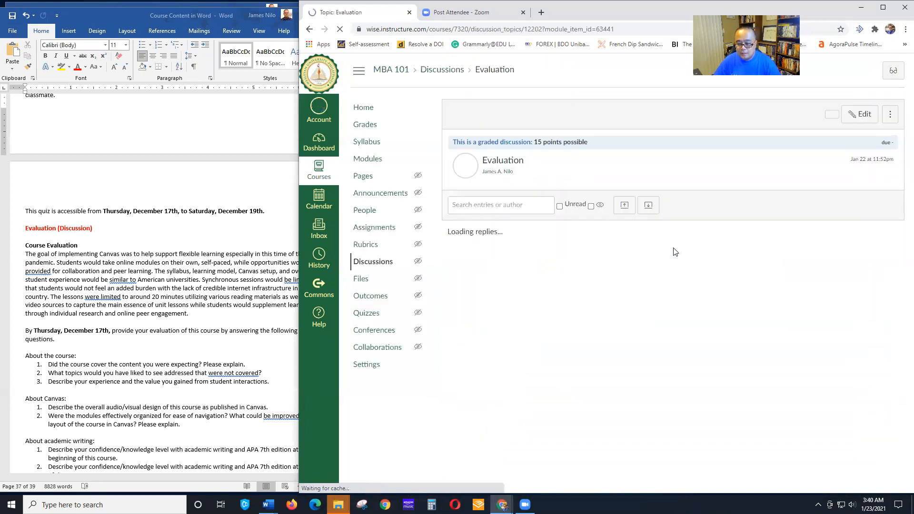
pyautogui.click(860, 114)
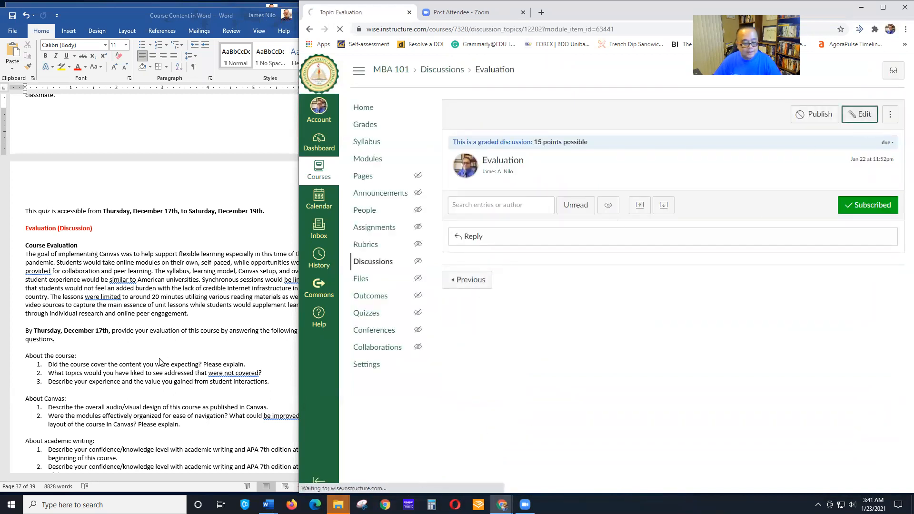
# Copy the Course Evaluation text, from the introduction through the Peer Comment paragraph, from the Word document into the Evaluation discussion's body
pyautogui.scroll(-2, 159, 362)
pyautogui.click(27, 206)
pyautogui.moveTo(27, 205); pyautogui.dragTo(151, 434)
pyautogui.moveTo(150, 467); pyautogui.dragTo(210, 217)
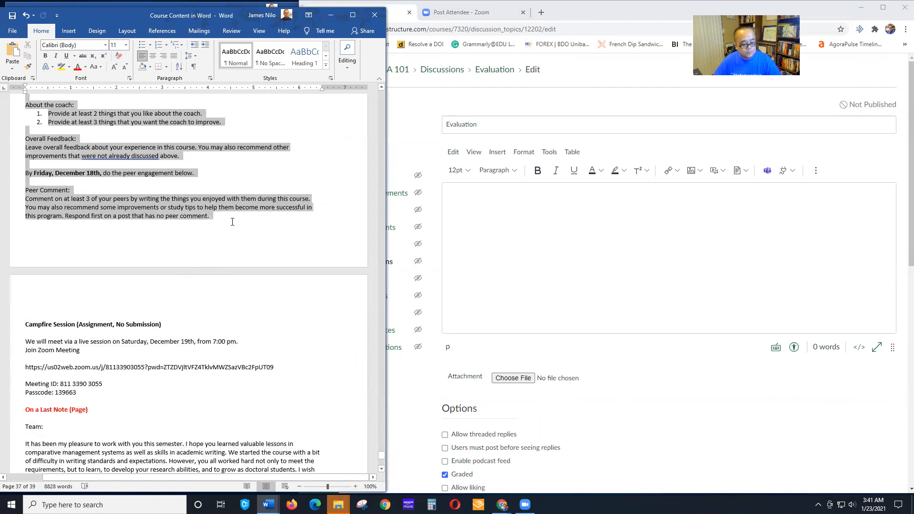
pyautogui.click(584, 214)
pyautogui.hotkey('ctrl', 'v')
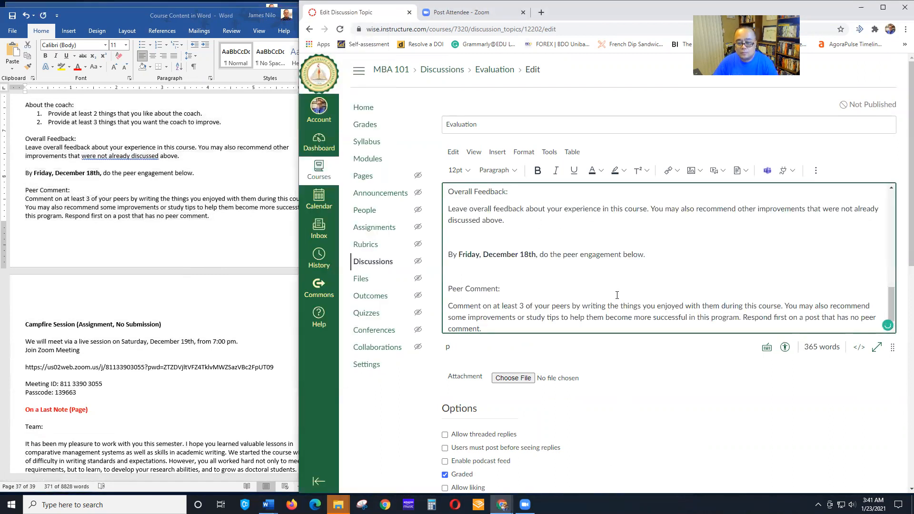
# Remove the extra blank lines around the two deadline sentences and before the About the course and Peer Comment headings
pyautogui.scroll(10, 583, 238)
pyautogui.click(464, 271)
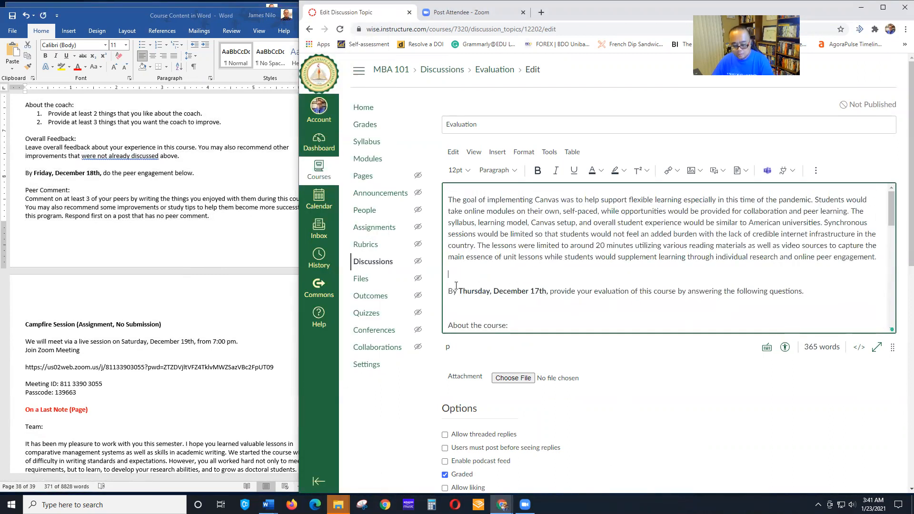
pyautogui.press('Delete')
pyautogui.click(473, 288)
pyautogui.press('Delete')
pyautogui.scroll(-1, 471, 299)
pyautogui.scroll(-4, 471, 300)
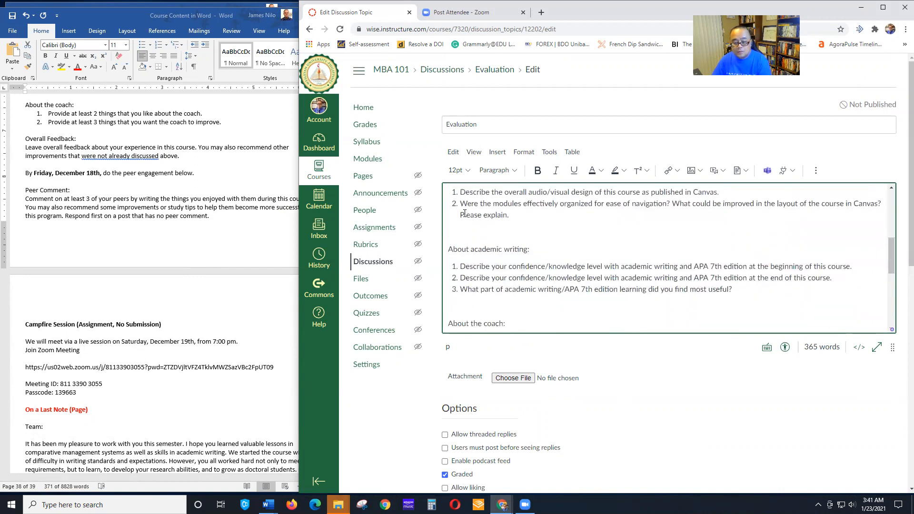
pyautogui.scroll(-5, 467, 239)
pyautogui.click(468, 258)
pyautogui.press('Delete')
pyautogui.scroll(10, 471, 238)
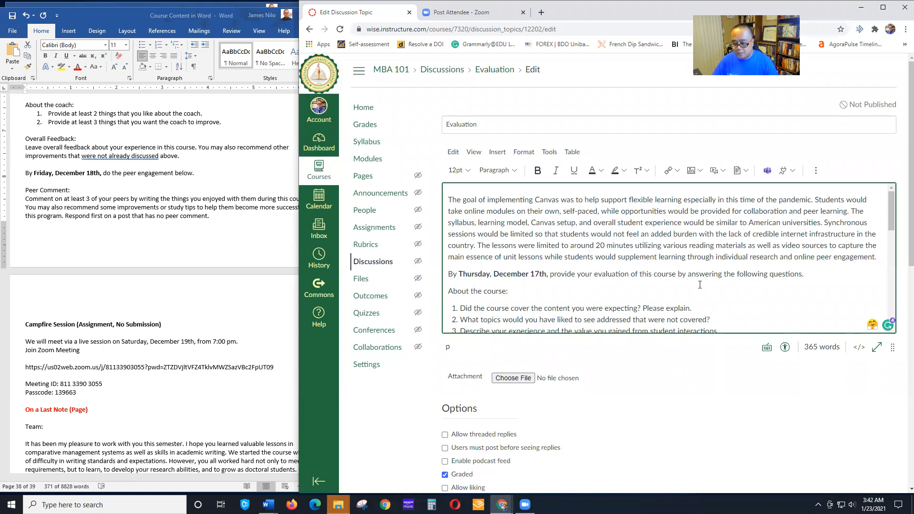
# Check the pasted evaluation text, then allow threaded replies and require users to post before seeing replies
pyautogui.scroll(-1, 753, 285)
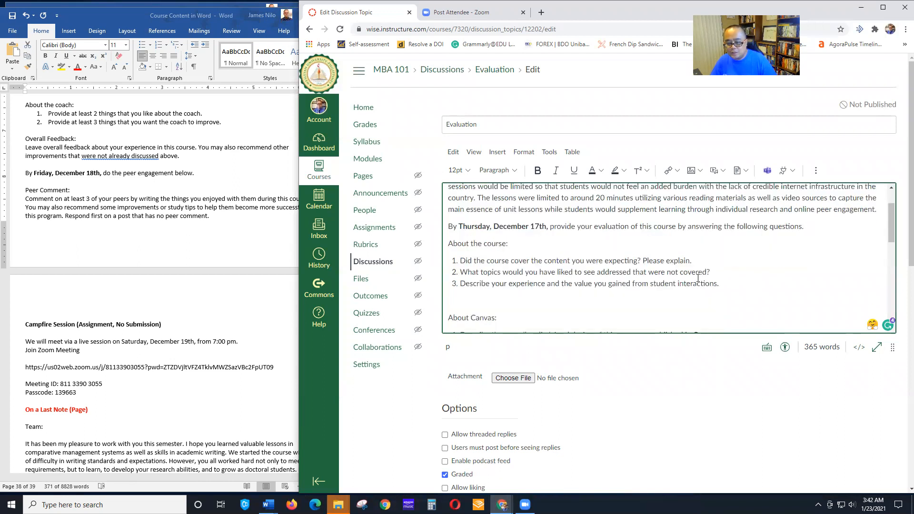
pyautogui.scroll(-2, 481, 265)
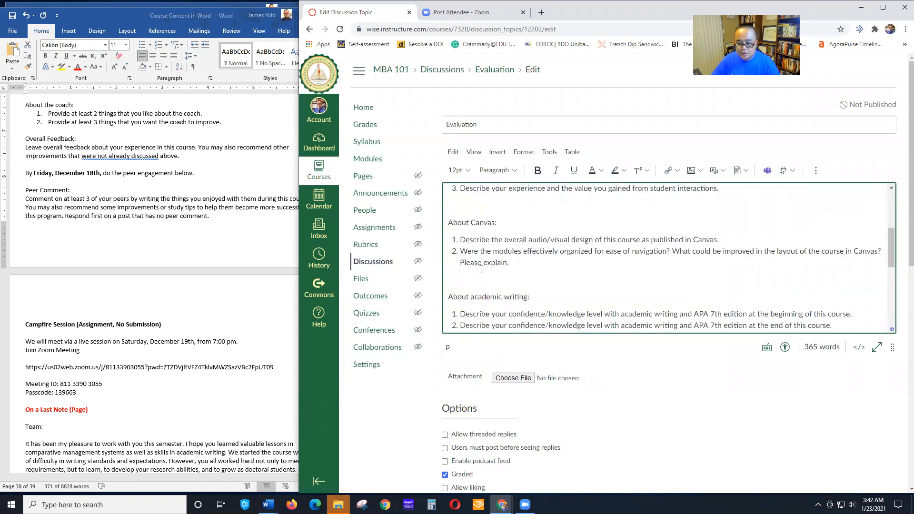
pyautogui.scroll(-2, 485, 261)
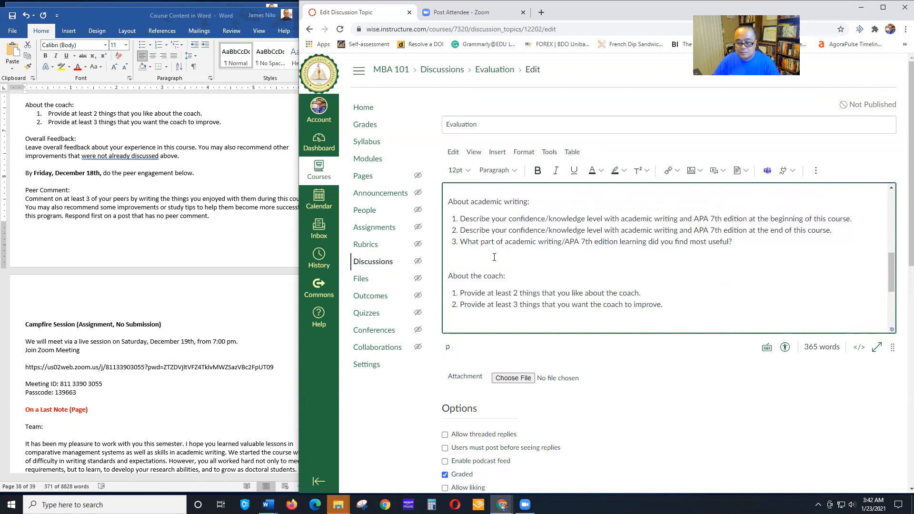
pyautogui.scroll(-2, 494, 257)
pyautogui.scroll(-1, 509, 268)
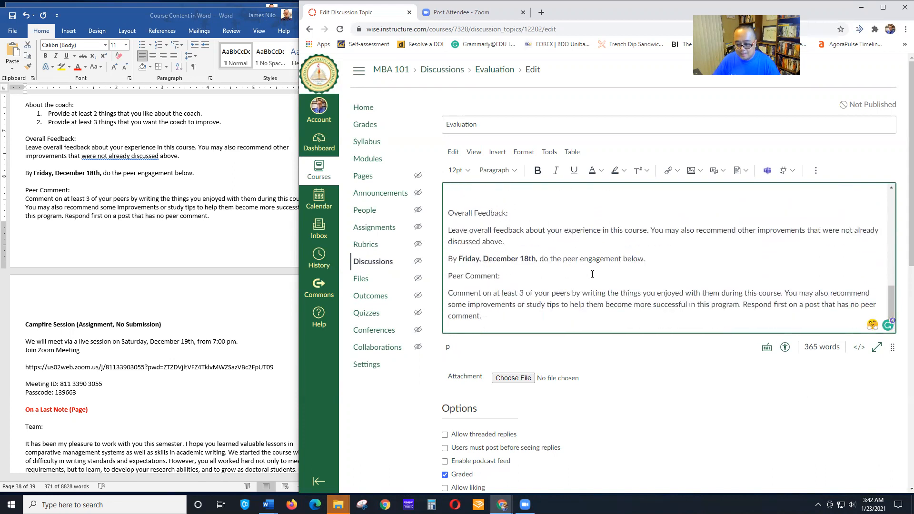
pyautogui.scroll(-1, 592, 274)
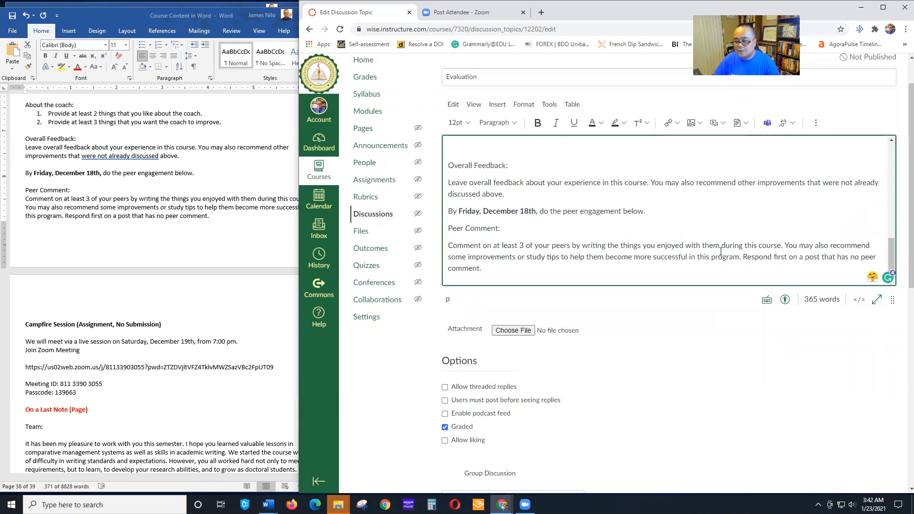
pyautogui.scroll(-3, 590, 257)
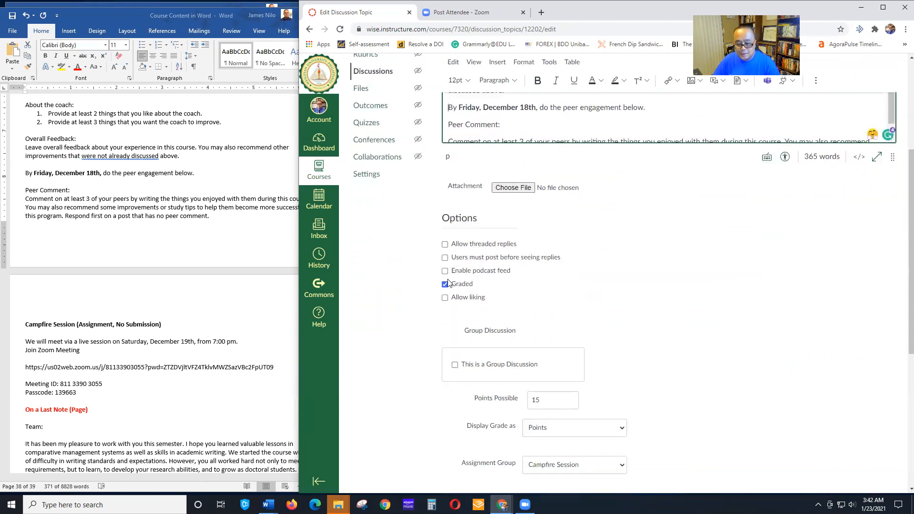
pyautogui.click(444, 245)
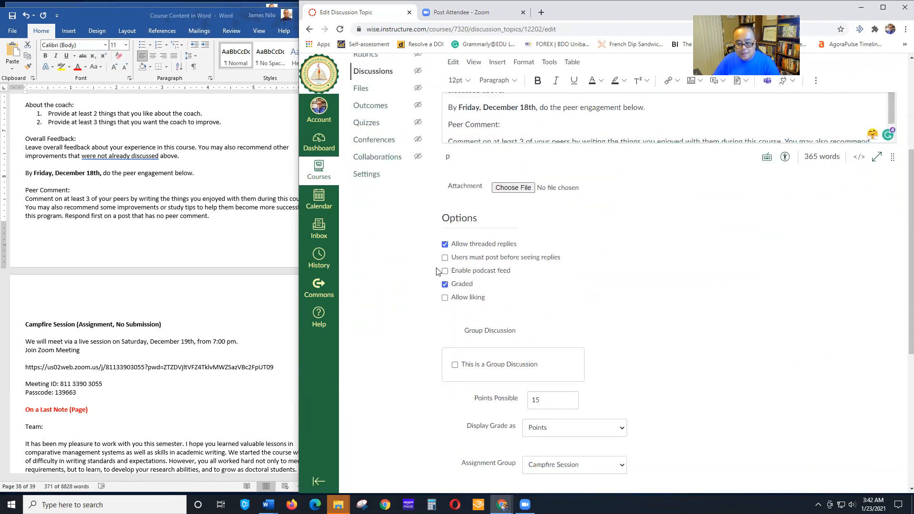
pyautogui.click(445, 257)
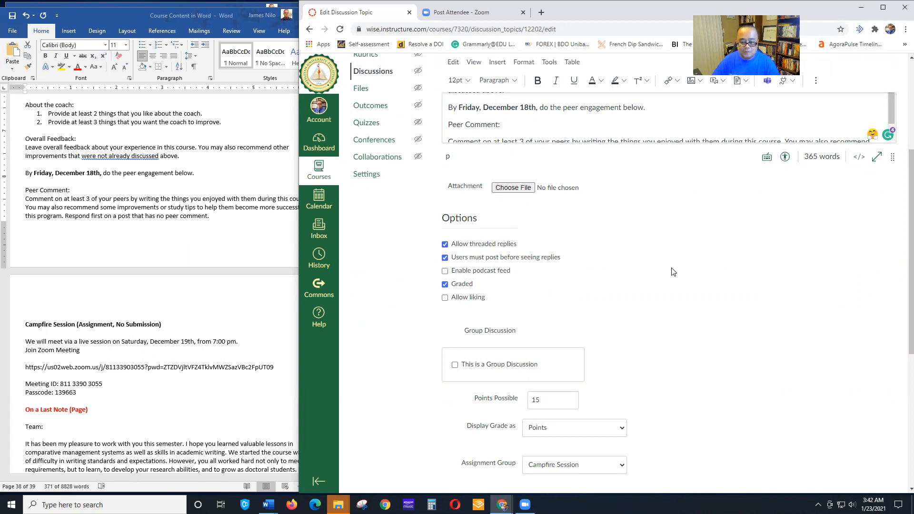
# Set the Evaluation discussion's due date to March 13, 2021 and save it without publishing
pyautogui.scroll(-1, 706, 287)
pyautogui.scroll(-2, 705, 287)
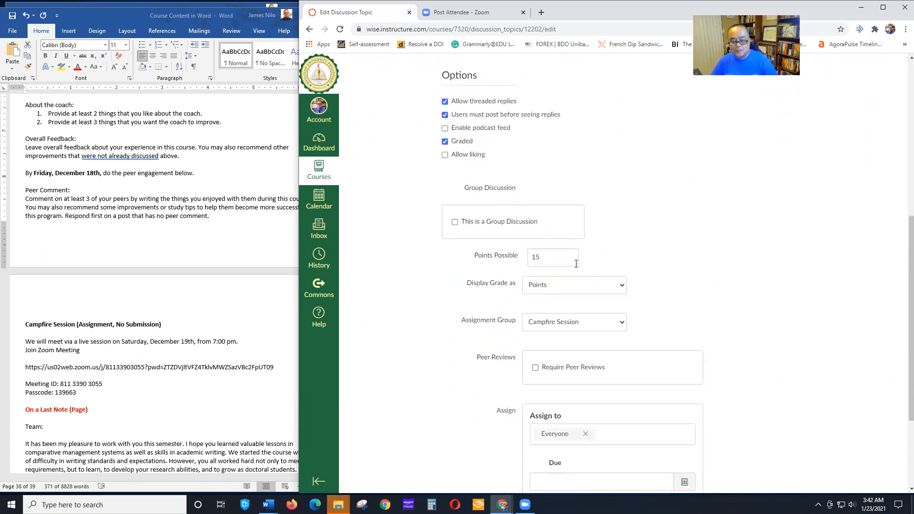
pyautogui.scroll(-3, 571, 297)
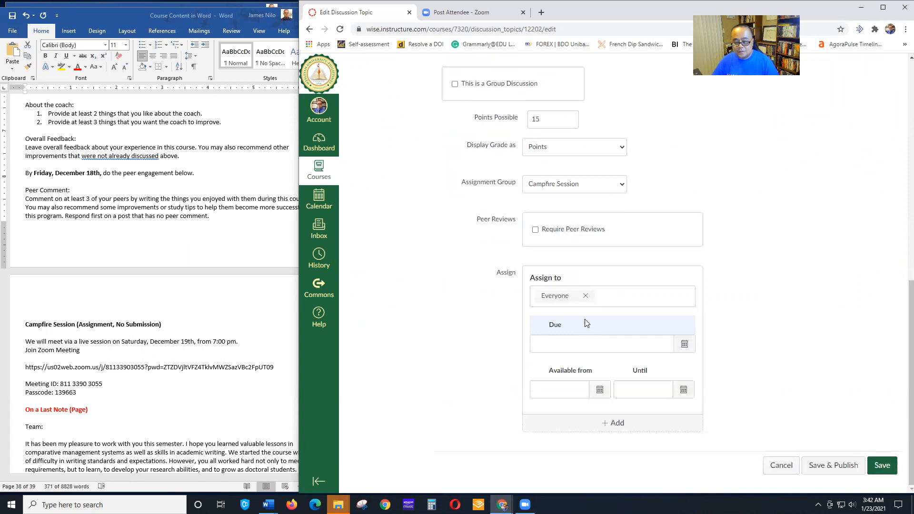
pyautogui.click(686, 345)
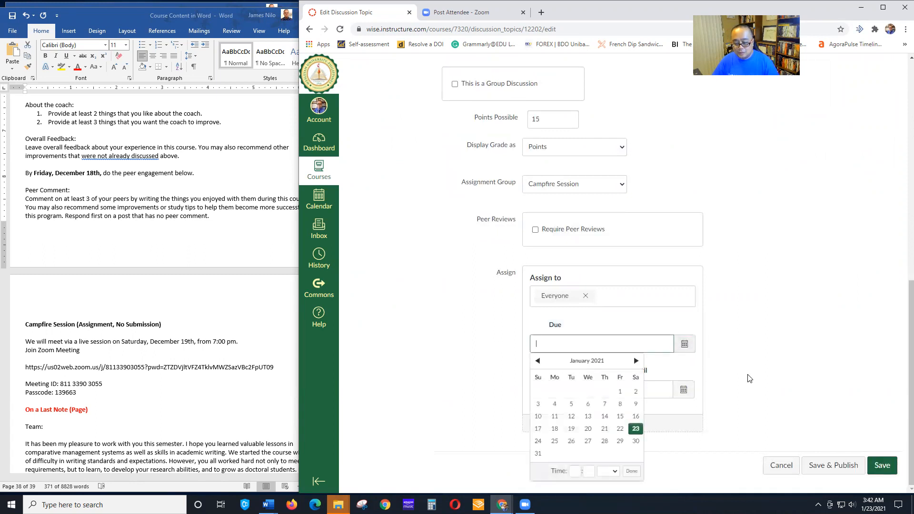
pyautogui.click(636, 361)
pyautogui.click(635, 361)
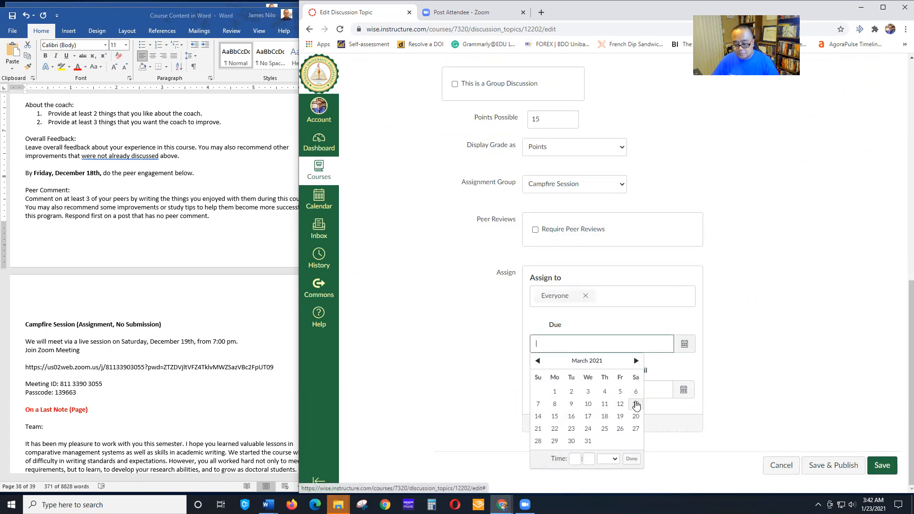
pyautogui.click(635, 403)
pyautogui.click(786, 372)
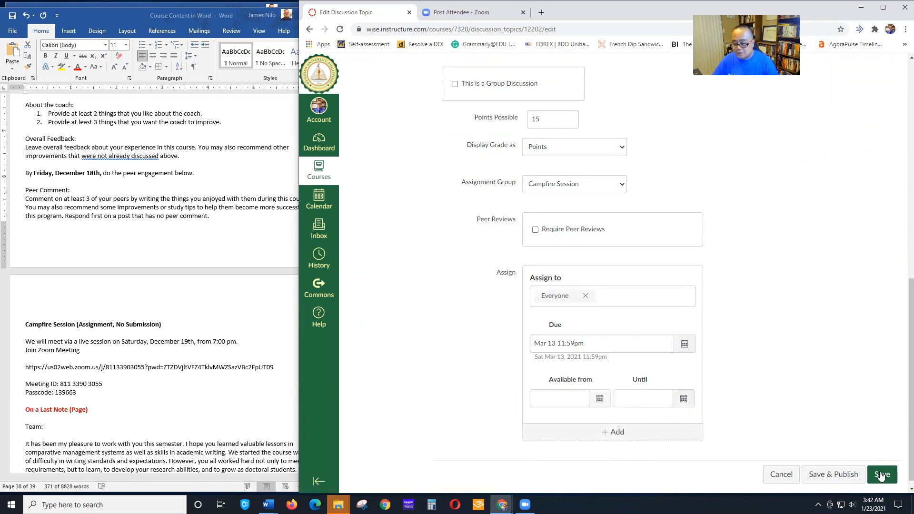
pyautogui.click(882, 475)
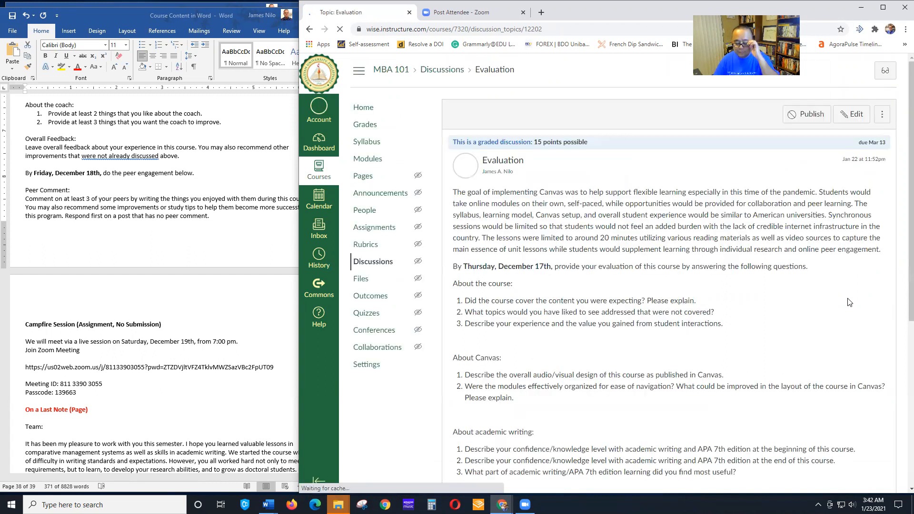
# Review the saved Evaluation discussion's question sections, deadlines, points and due date from beginning to end
pyautogui.scroll(-6, 852, 299)
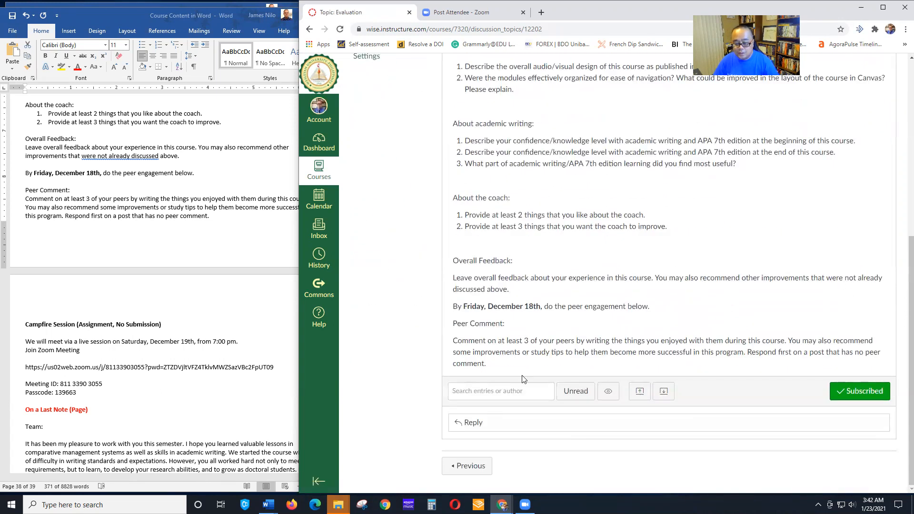
pyautogui.scroll(6, 805, 223)
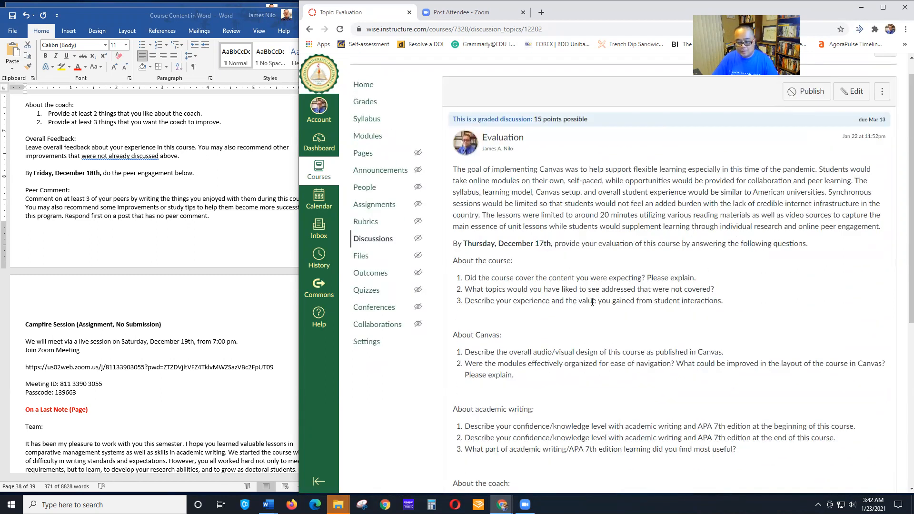
pyautogui.scroll(-3, 610, 326)
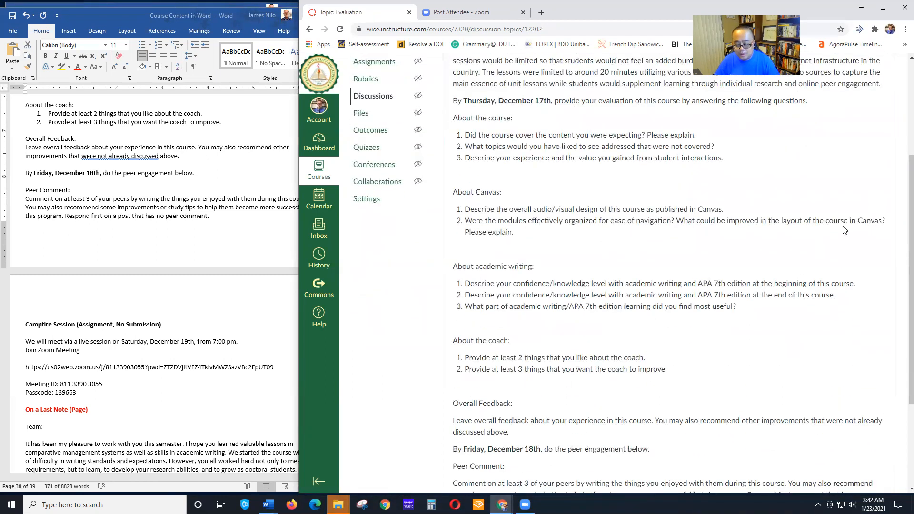
pyautogui.scroll(4, 883, 184)
pyautogui.scroll(-7, 551, 437)
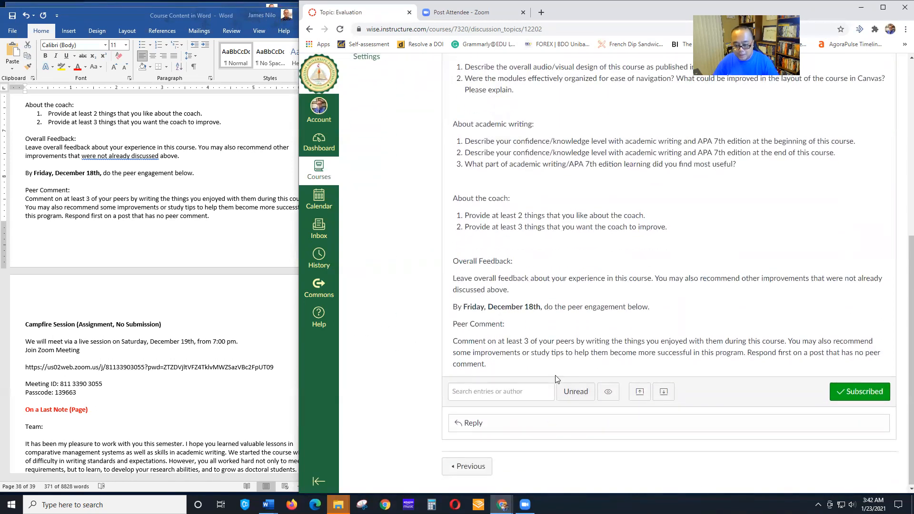
pyautogui.scroll(5, 516, 254)
pyautogui.scroll(-5, 504, 285)
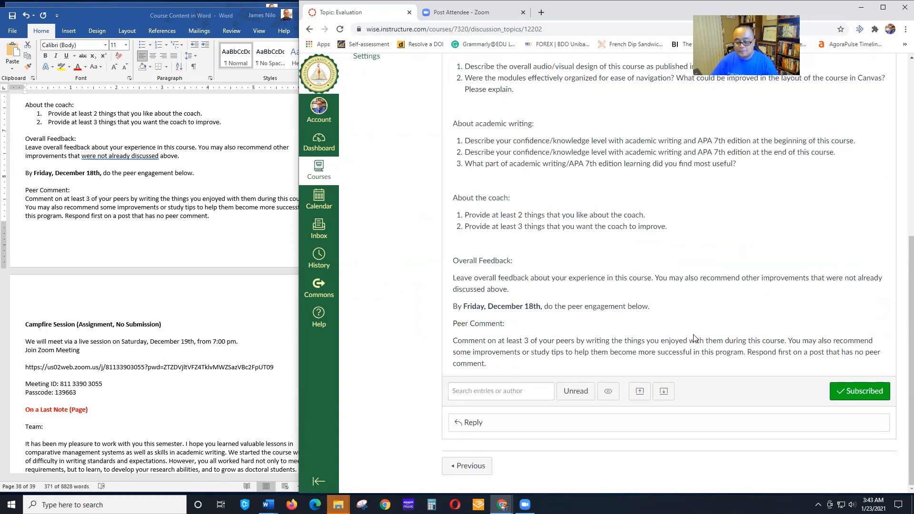
pyautogui.scroll(6, 537, 214)
pyautogui.scroll(1, 540, 214)
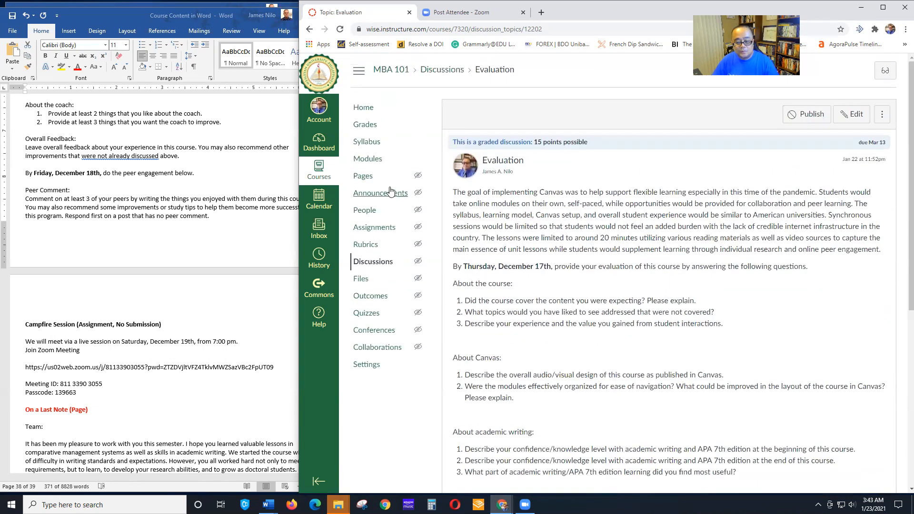
# Add the existing Campfire Session assignment to Module 5: Application, indented one level
pyautogui.click(372, 158)
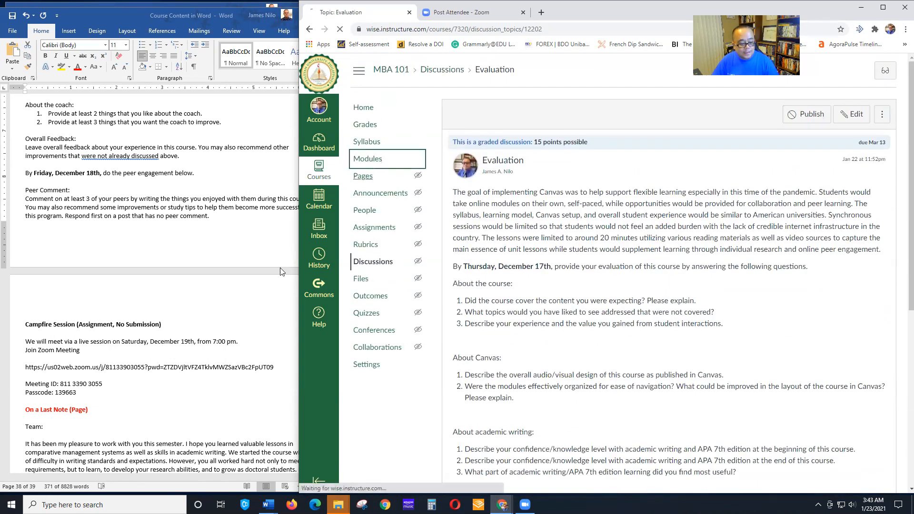
pyautogui.scroll(-3, 215, 346)
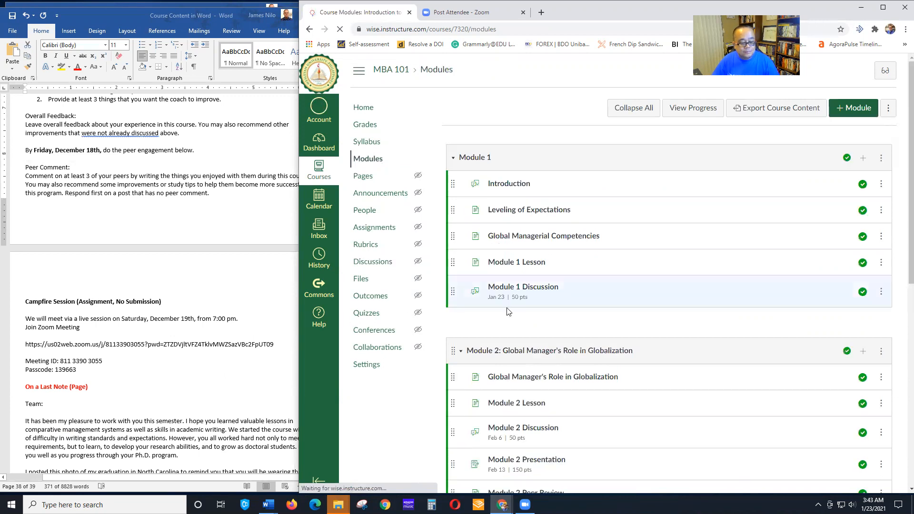
pyautogui.scroll(-10, 508, 310)
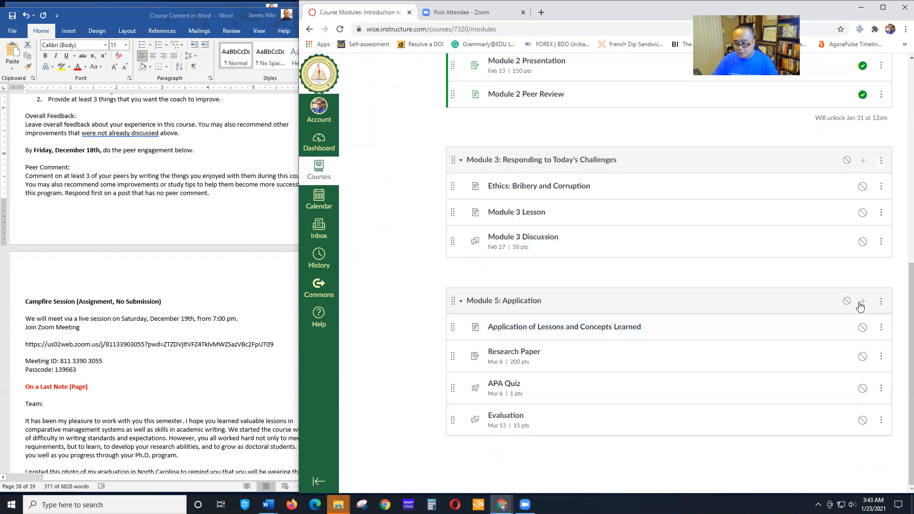
pyautogui.click(862, 303)
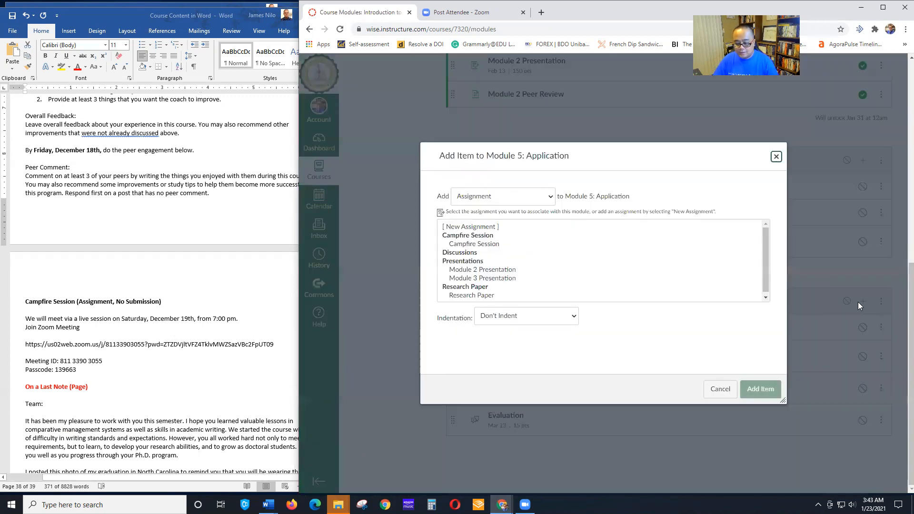
pyautogui.click(484, 196)
pyautogui.click(487, 210)
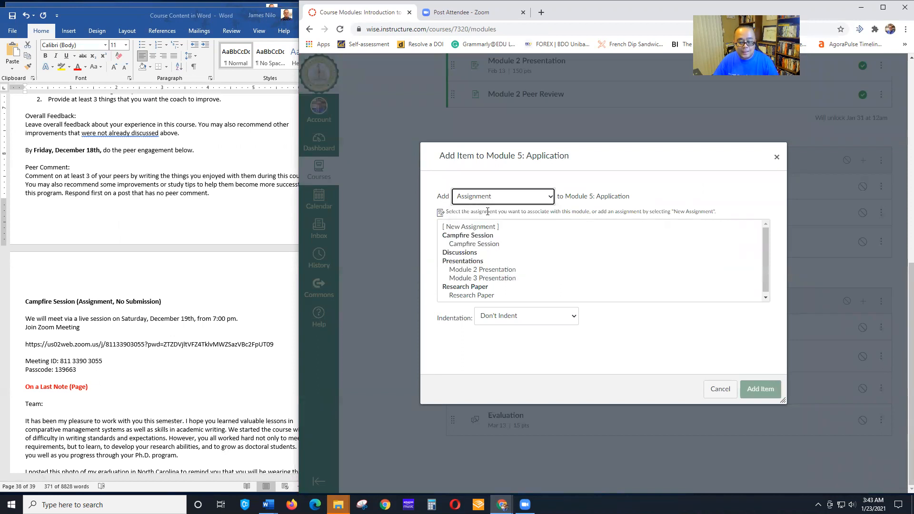
pyautogui.click(482, 244)
pyautogui.click(525, 324)
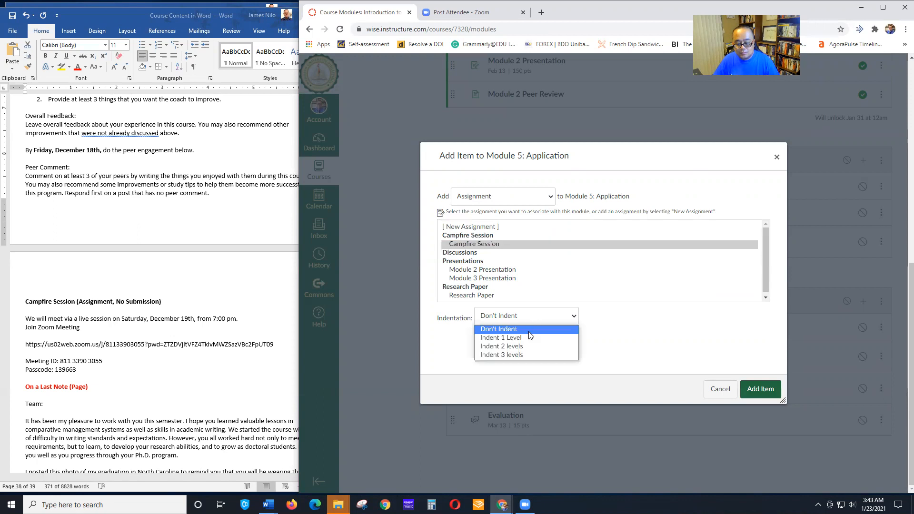
pyautogui.click(528, 339)
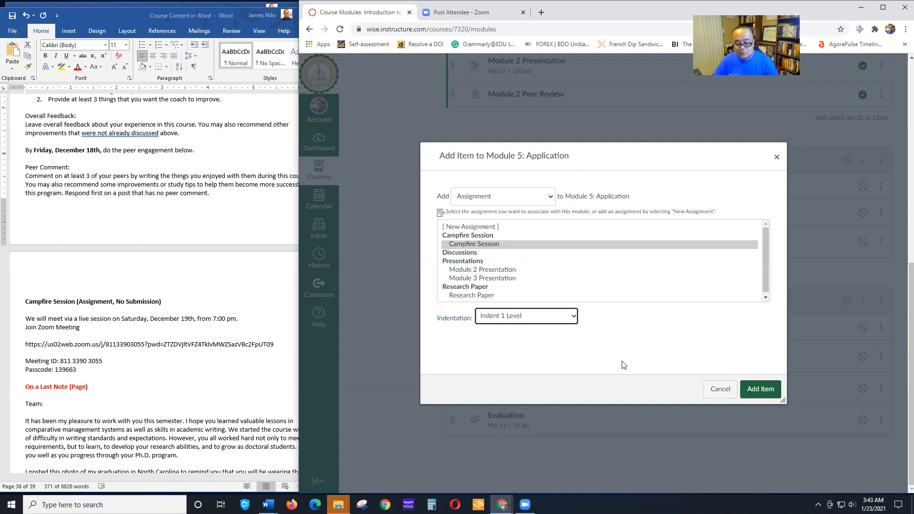
pyautogui.click(760, 389)
# Copy the live session text with Zoom link, meeting ID and passcode from Word into the Campfire Session description, removing the blank line above the link
pyautogui.click(531, 423)
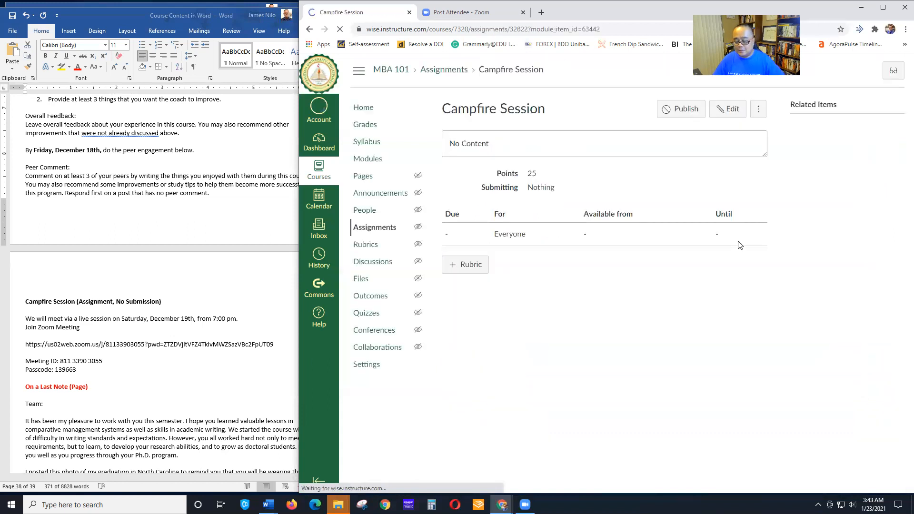
pyautogui.click(733, 111)
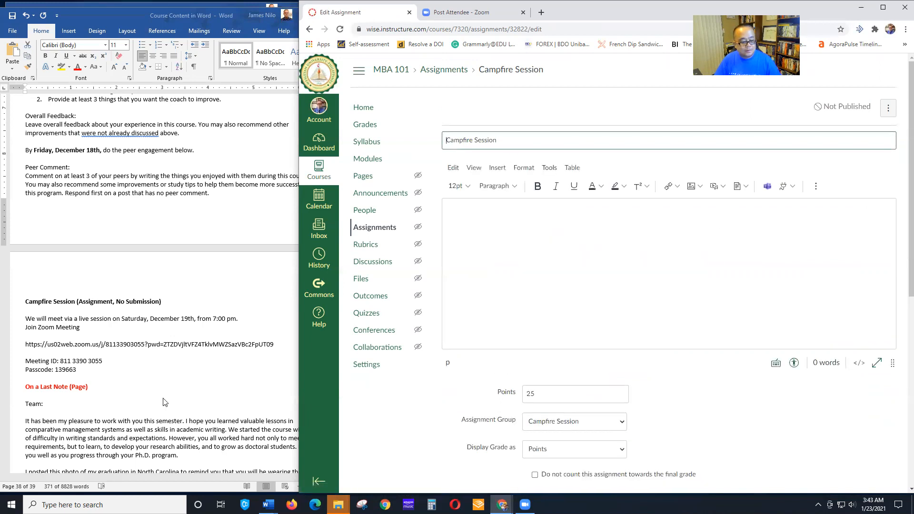
pyautogui.scroll(-1, 164, 402)
pyautogui.click(29, 295)
pyautogui.moveTo(28, 296); pyautogui.dragTo(77, 346)
pyautogui.hotkey('ctrl', 'c')
pyautogui.click(598, 295)
pyautogui.hotkey('ctrl', 'v')
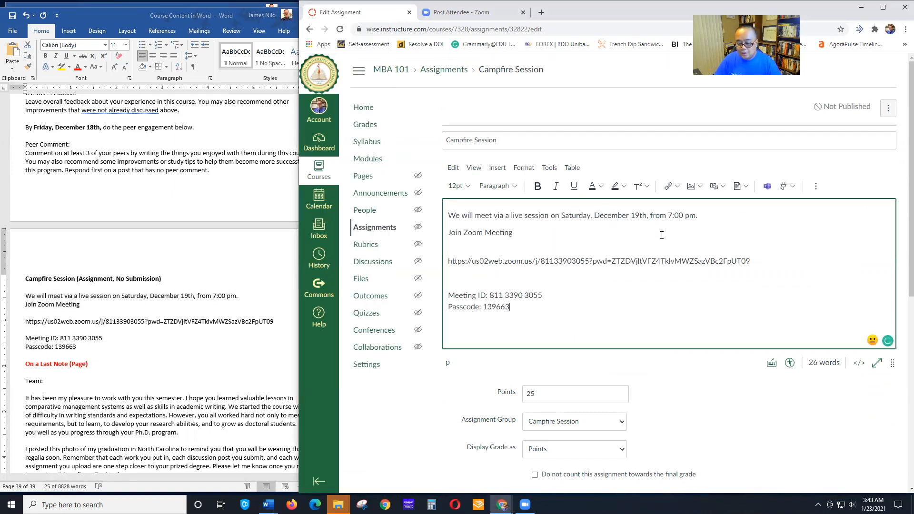
pyautogui.press('BackSpace')
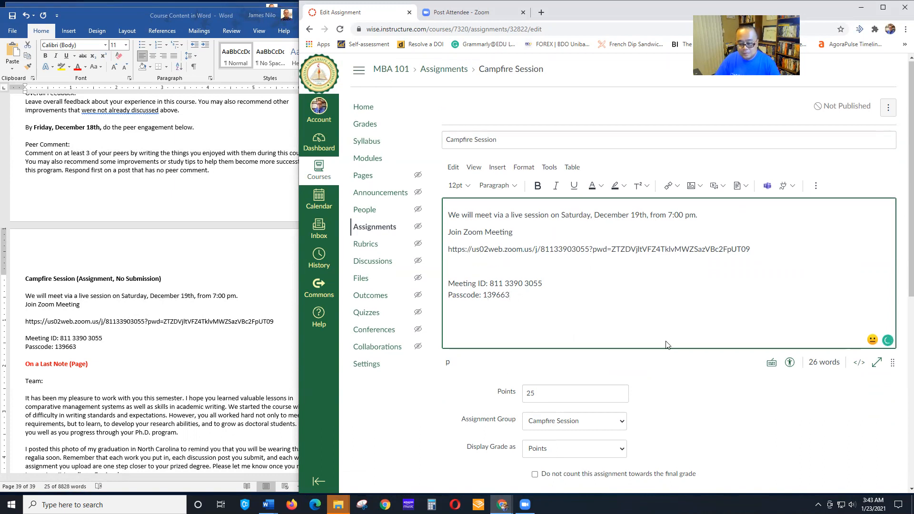
# Check the submission type choices for the Campfire Session and keep No Submission
pyautogui.scroll(-5, 562, 304)
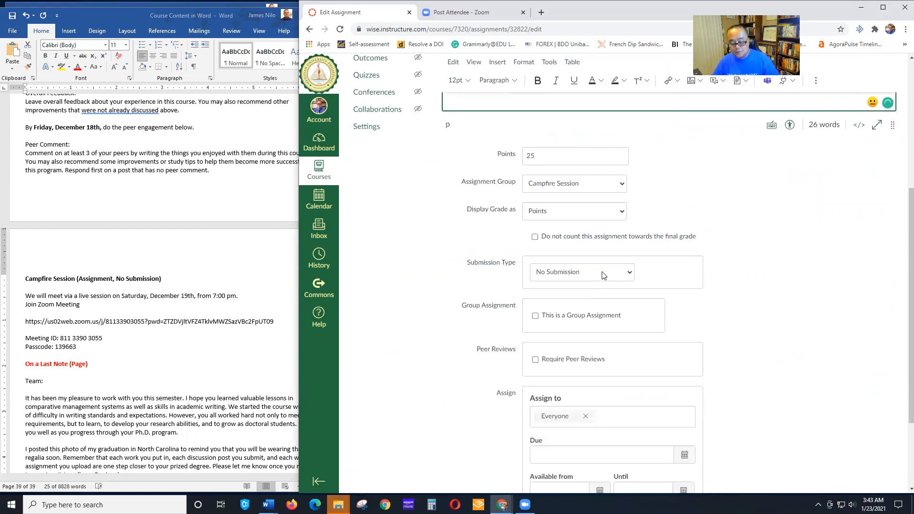
pyautogui.click(630, 273)
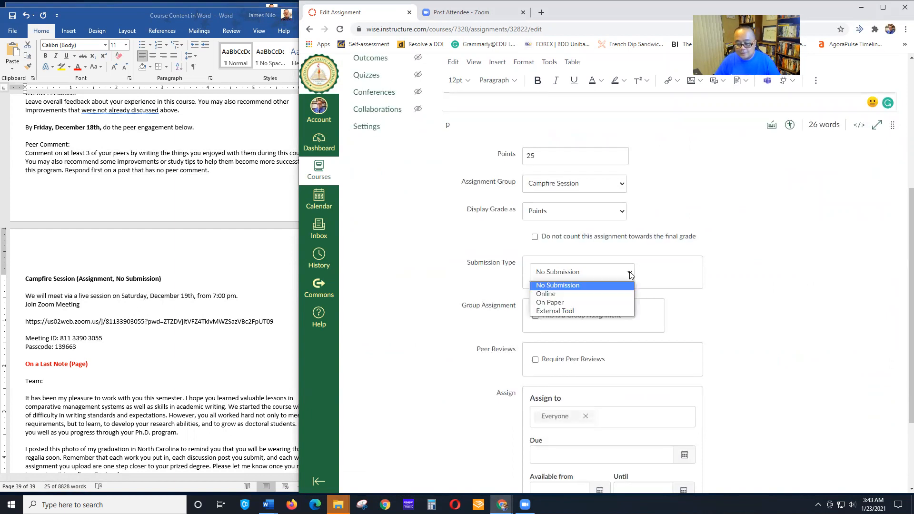
pyautogui.click(682, 275)
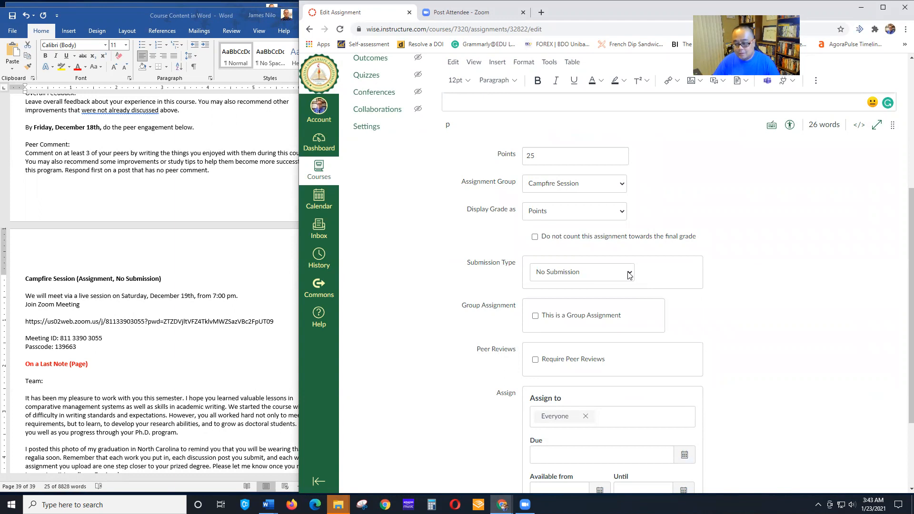
pyautogui.click(628, 274)
pyautogui.click(699, 274)
# Set the Campfire Session's due date to March 20, 2021 and save the assignment without publishing
pyautogui.scroll(-3, 619, 267)
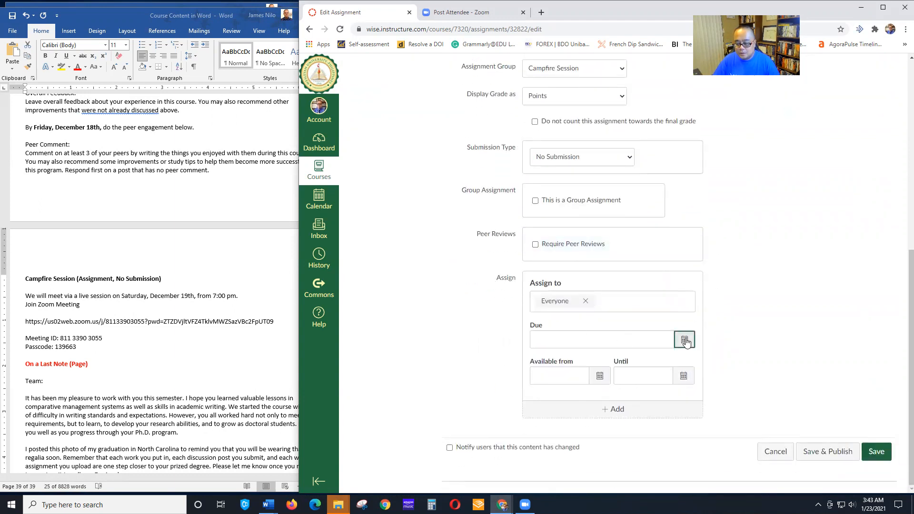
pyautogui.click(684, 340)
pyautogui.click(635, 356)
pyautogui.click(635, 356)
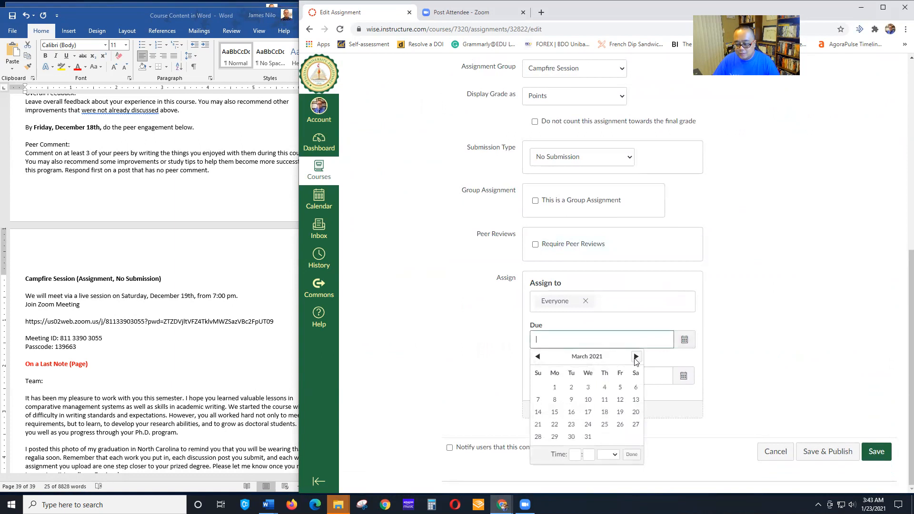
pyautogui.click(635, 412)
pyautogui.click(784, 369)
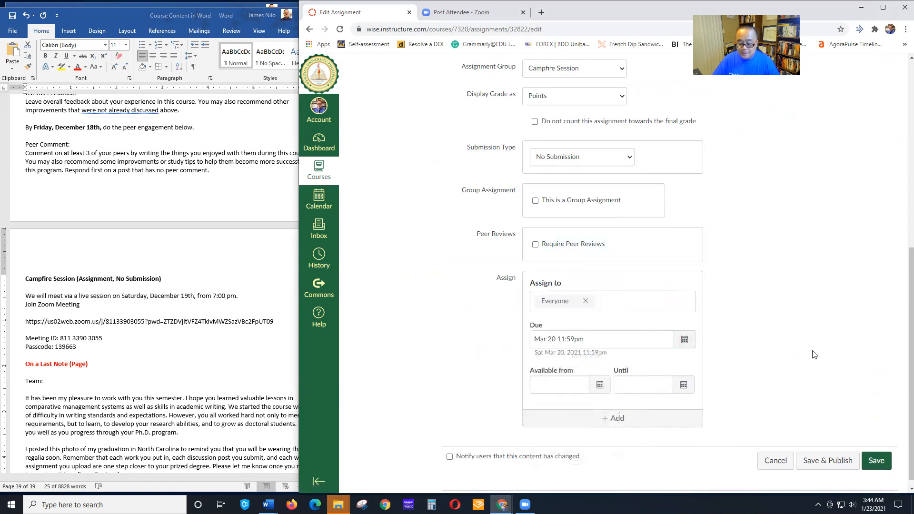
pyautogui.click(879, 464)
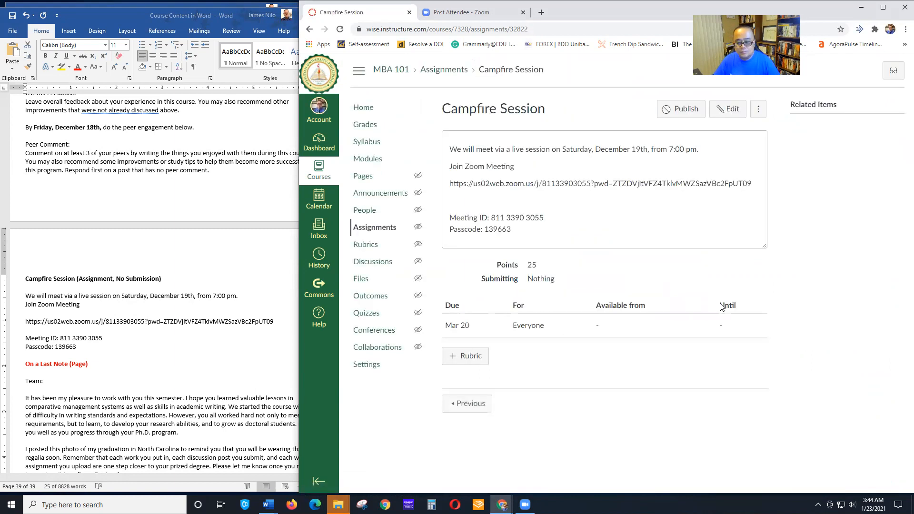
# Return to the course modules and begin adding a new page to Module 5: Application
pyautogui.click(369, 162)
pyautogui.scroll(-3, 157, 400)
pyautogui.click(31, 299)
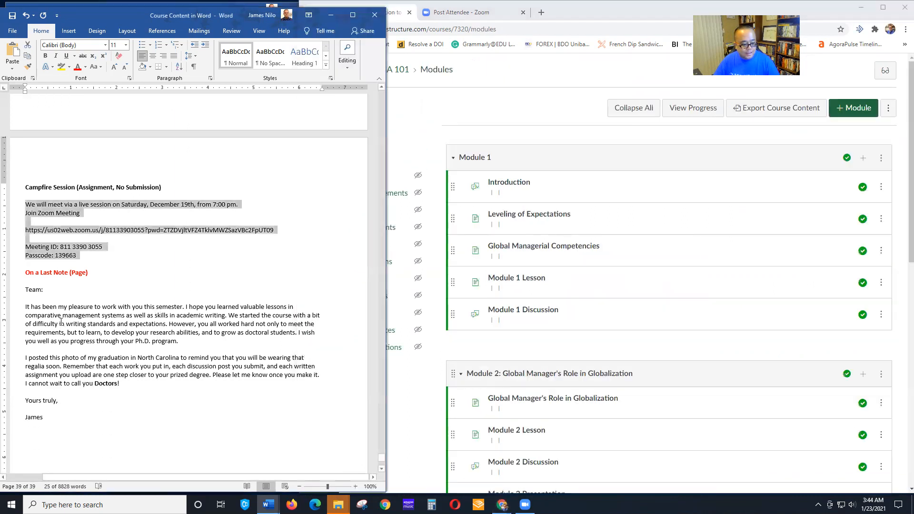
pyautogui.scroll(-9, 828, 370)
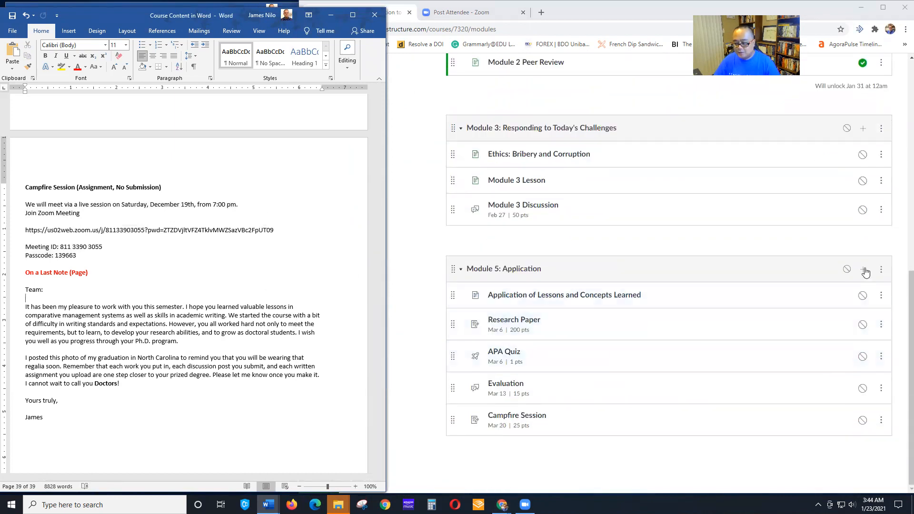
pyautogui.click(864, 270)
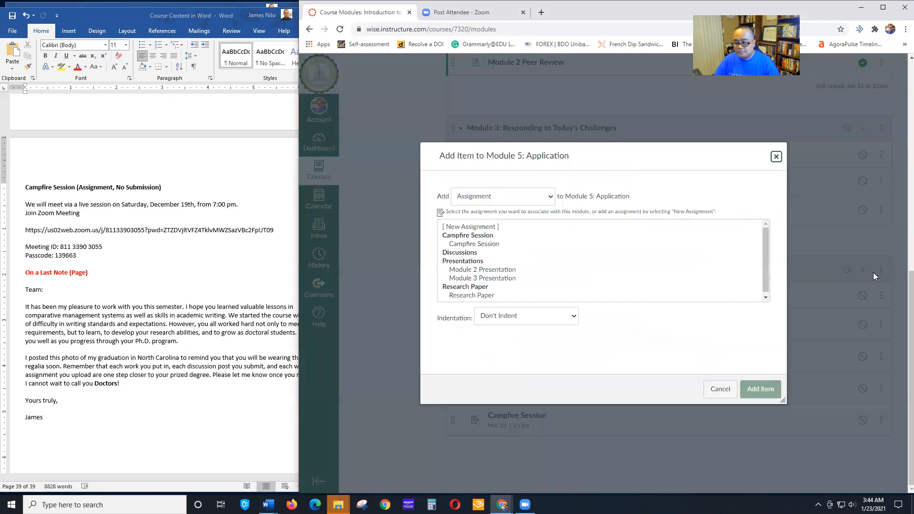
pyautogui.click(499, 203)
pyautogui.click(477, 235)
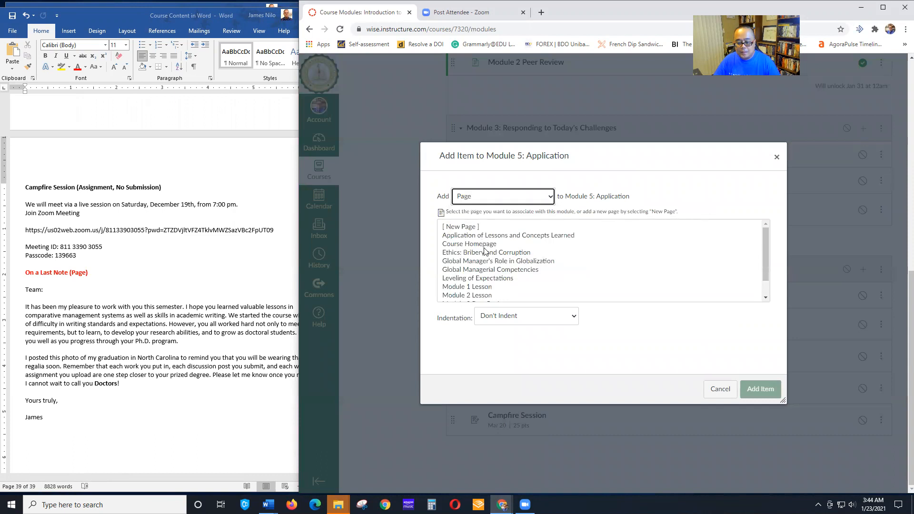
pyautogui.click(464, 228)
pyautogui.click(487, 314)
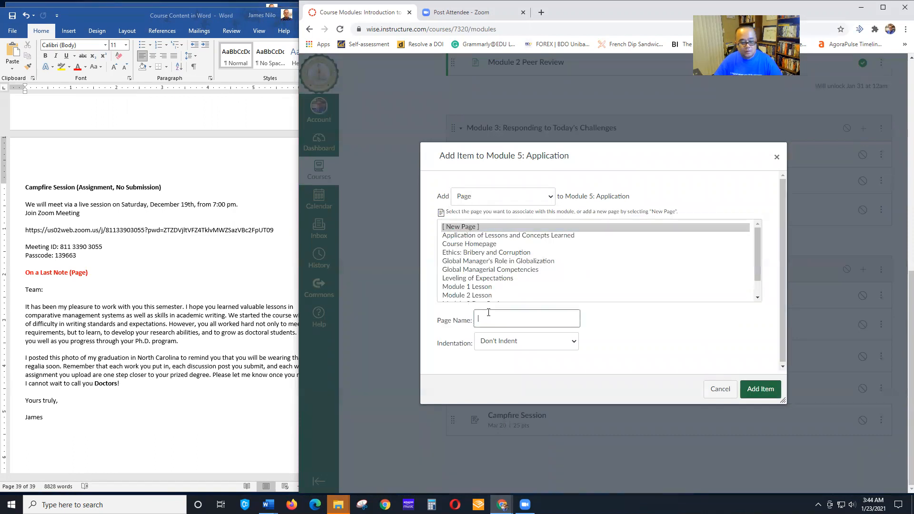
# Name the new page "On a last note...", indent it one level and add it to the module
pyautogui.write('ON')
pyautogui.press('BackSpace')
pyautogui.press('BackSpace')
pyautogui.press('BackSpace')
pyautogui.press('BackSpace')
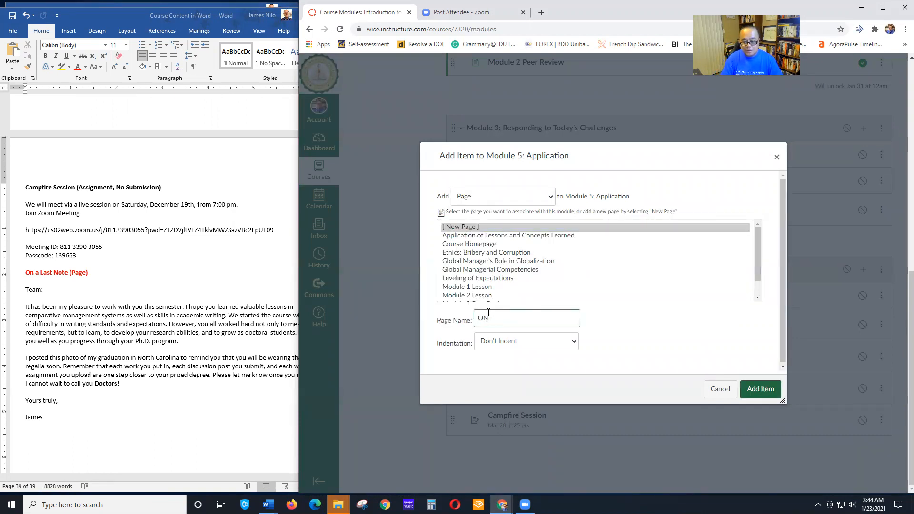
pyautogui.write('n a last note...')
pyautogui.click(545, 339)
pyautogui.click(534, 363)
pyautogui.click(752, 390)
pyautogui.scroll(-2, 827, 344)
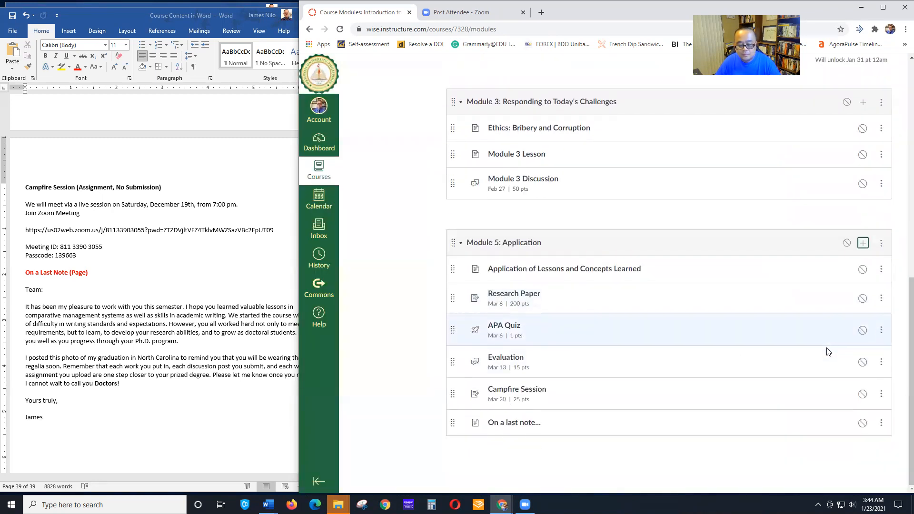
# Copy the closing message from the "Team:" greeting through the signature in Word into the body of the "On a last note..." page
pyautogui.click(513, 422)
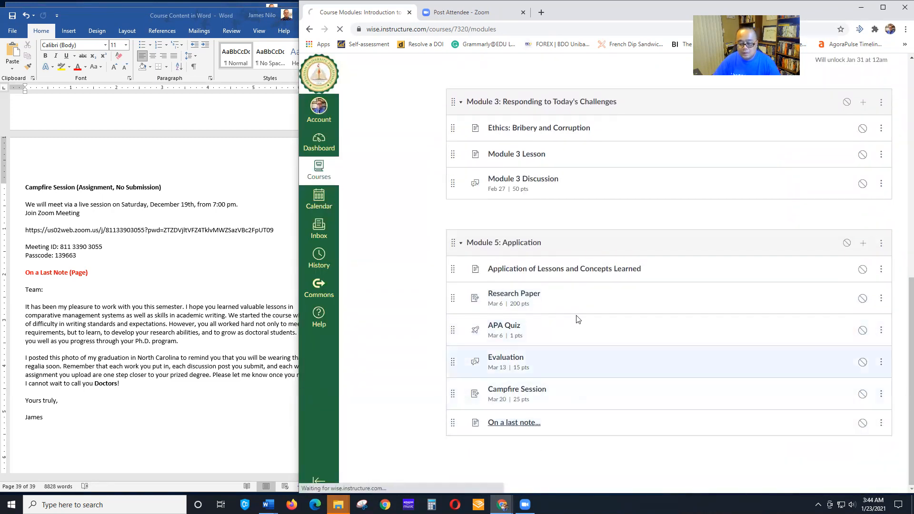
pyautogui.click(872, 108)
pyautogui.click(29, 295)
pyautogui.moveTo(27, 289); pyautogui.dragTo(48, 418)
pyautogui.hotkey('ctrl', 'c')
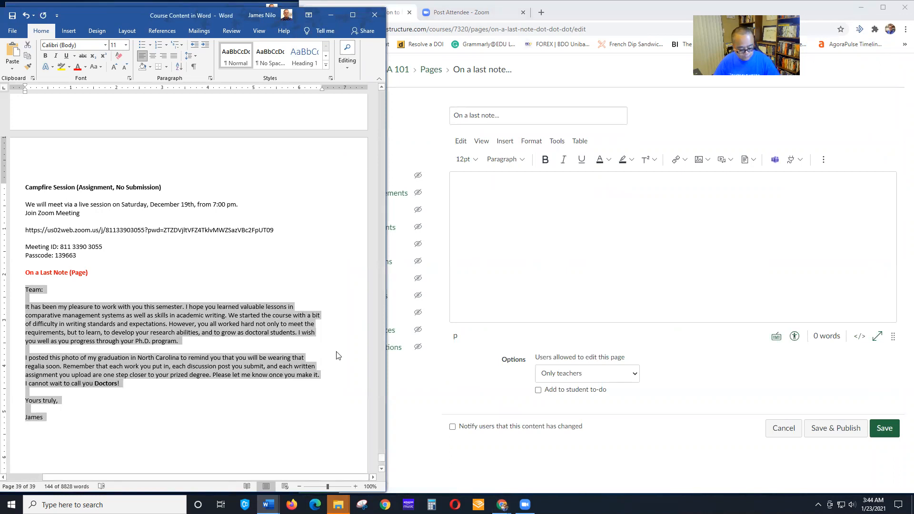
pyautogui.click(562, 238)
pyautogui.hotkey('ctrl', 'v')
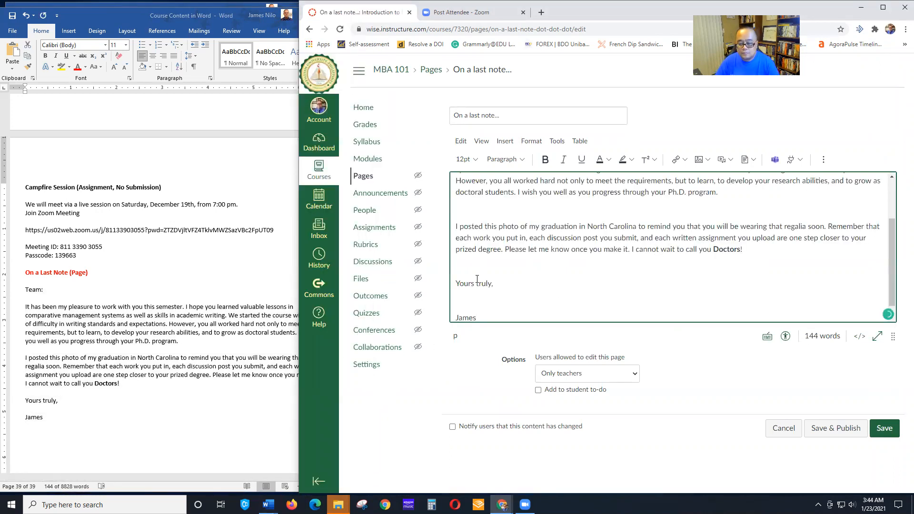
# Remove the extra blank lines between the message's paragraphs and insert an empty line above the "Team:" greeting
pyautogui.scroll(2, 477, 279)
pyautogui.press('Delete')
pyautogui.click(467, 258)
pyautogui.press('Delete')
pyautogui.click(467, 294)
pyautogui.press('Delete')
pyautogui.scroll(-1, 565, 292)
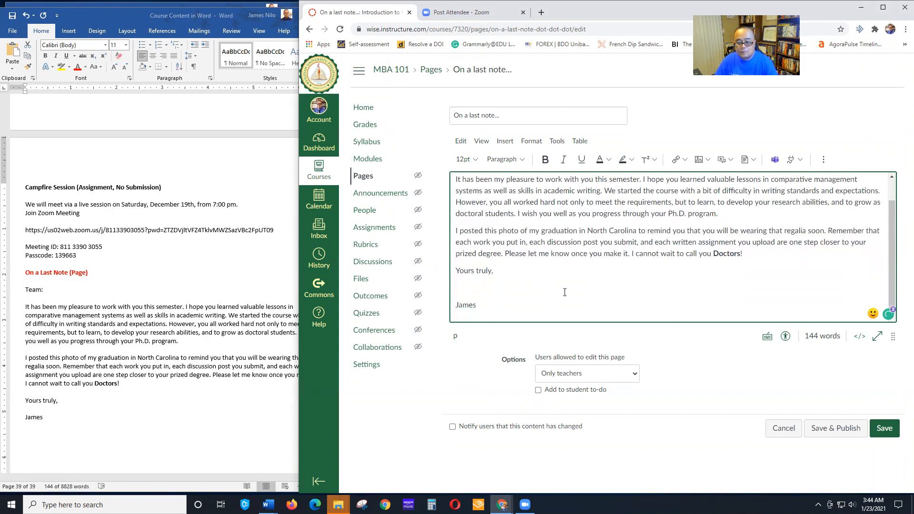
pyautogui.scroll(1, 669, 199)
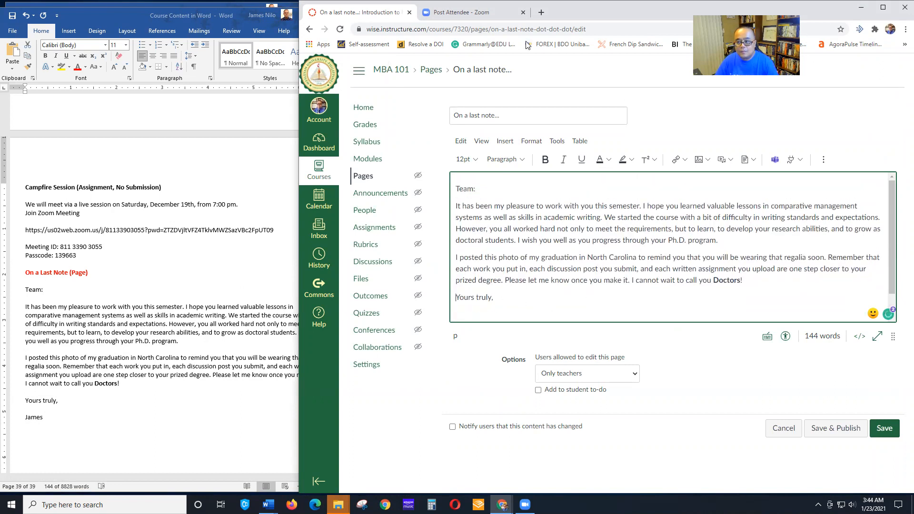
pyautogui.press('Return')
pyautogui.press('Up')
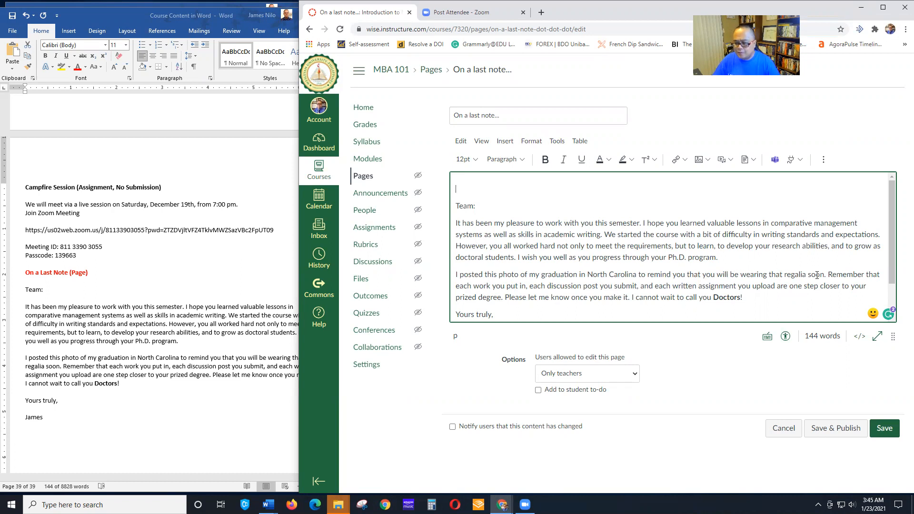
# Upload the CL Grad image from the Pictures folder and embed it above the "Team:" greeting
pyautogui.click(698, 159)
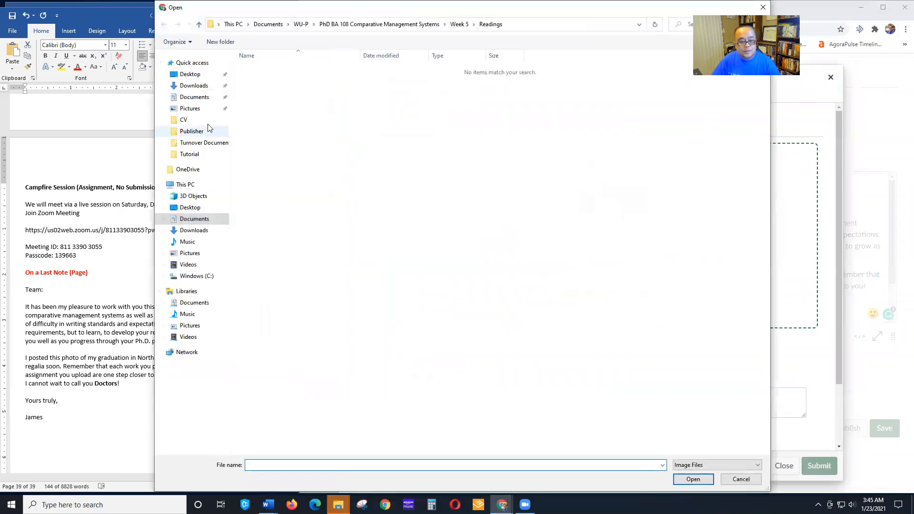
pyautogui.click(190, 108)
pyautogui.scroll(-10, 600, 297)
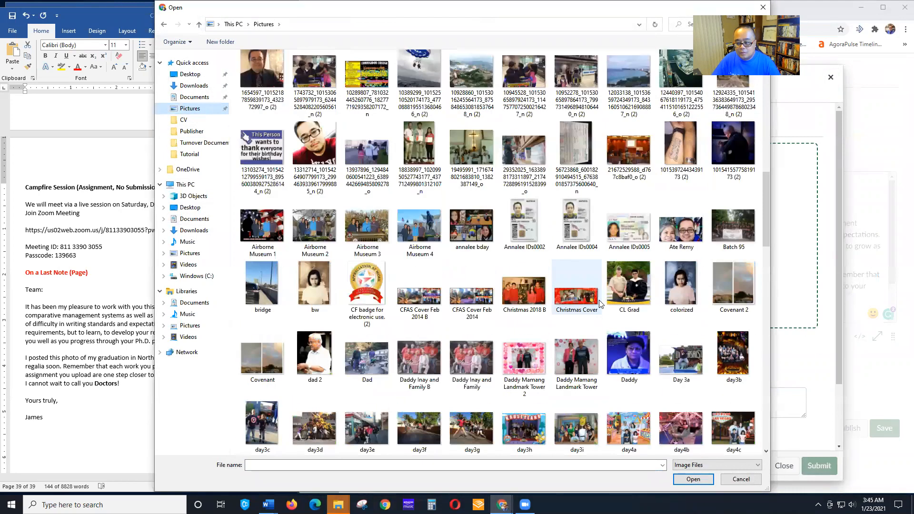
pyautogui.scroll(-3, 600, 305)
pyautogui.scroll(-5, 600, 314)
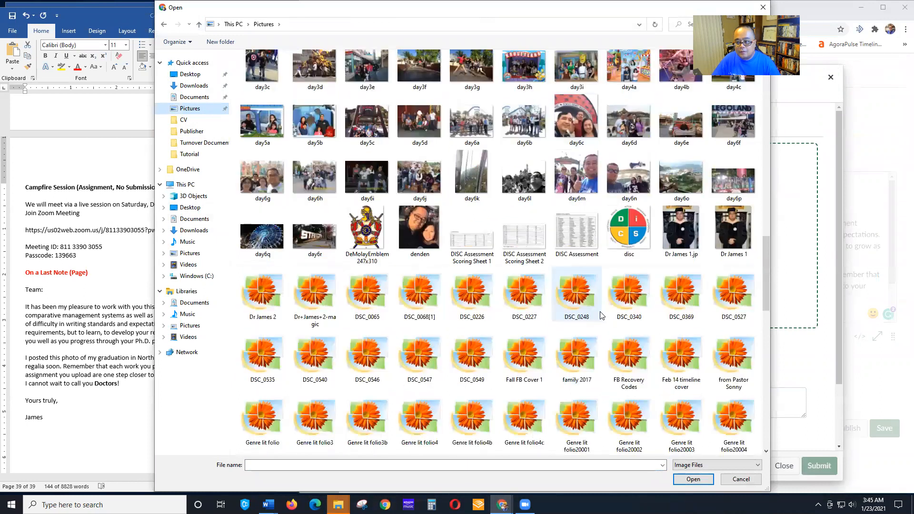
pyautogui.scroll(5, 601, 314)
pyautogui.click(628, 76)
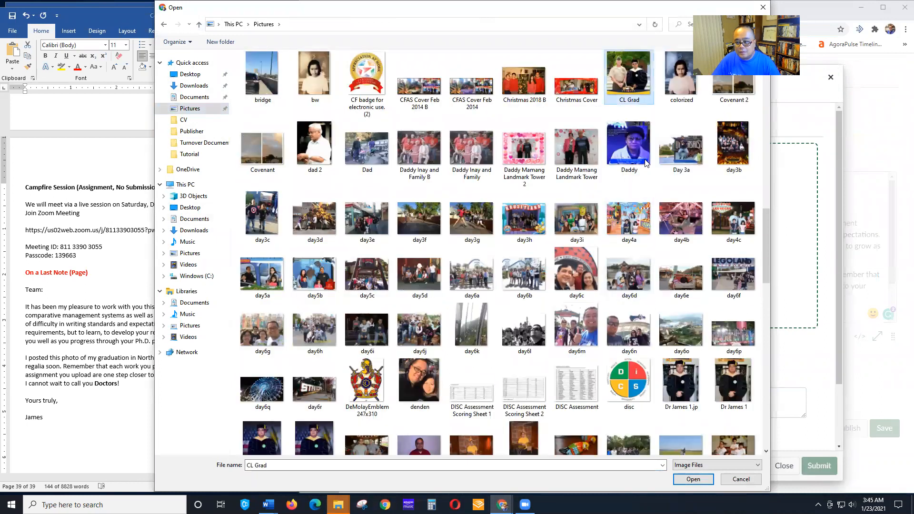
pyautogui.click(693, 479)
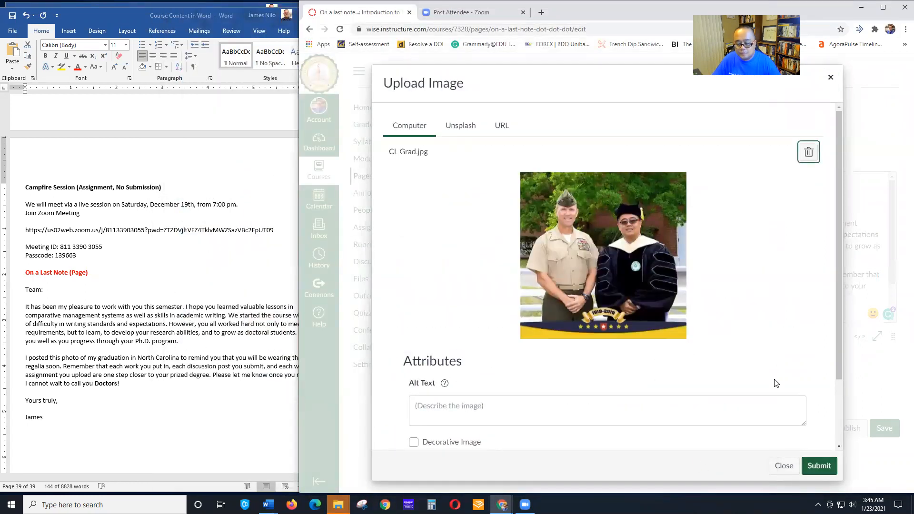
pyautogui.scroll(-3, 809, 433)
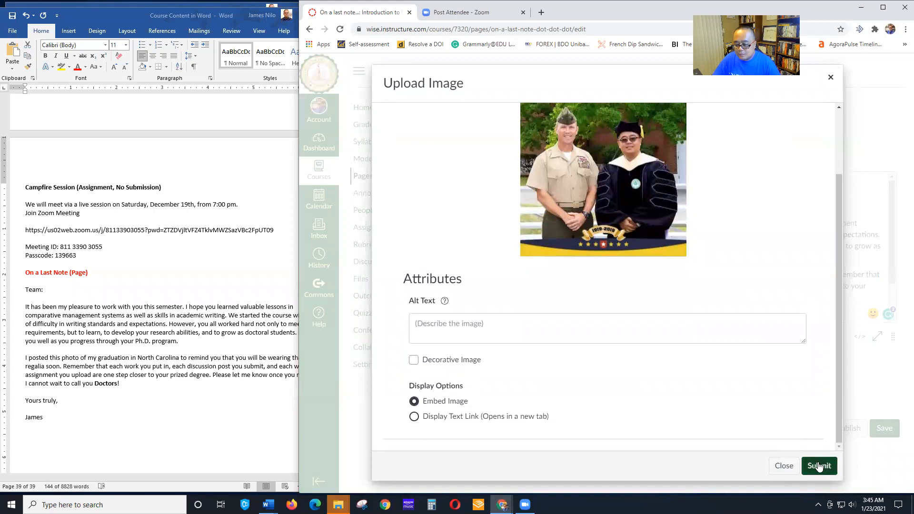
pyautogui.click(819, 466)
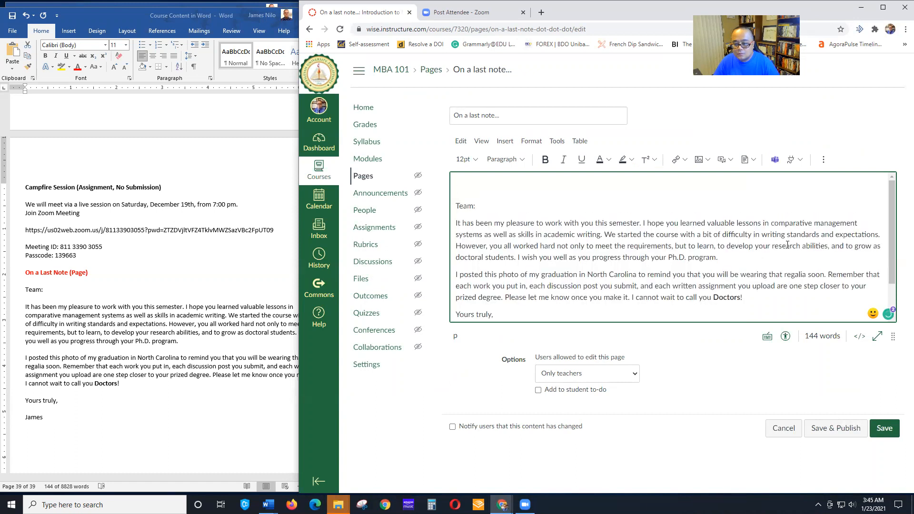
# Shrink the embedded graduation photo slightly, check the message below it and save the page
pyautogui.scroll(-3, 793, 233)
pyautogui.scroll(3, 793, 233)
pyautogui.scroll(-5, 795, 229)
pyautogui.click(696, 204)
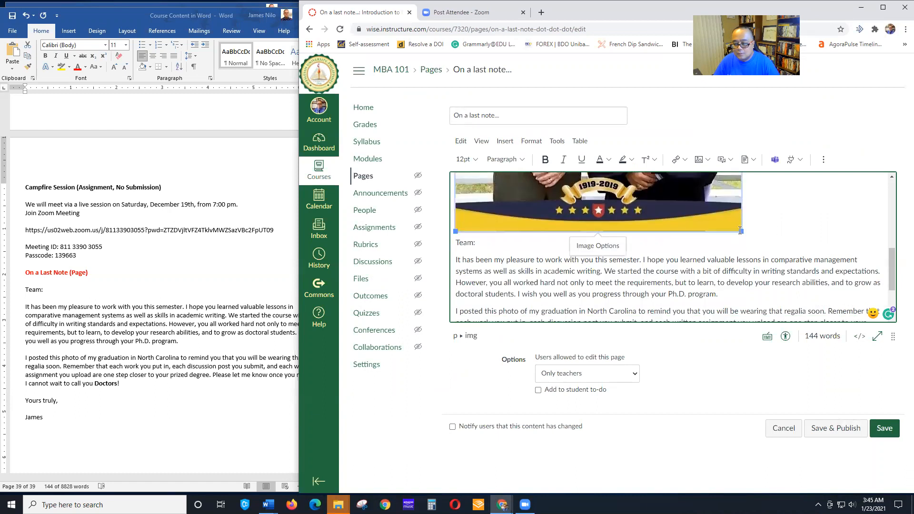
pyautogui.scroll(5, 754, 251)
pyautogui.scroll(-5, 753, 251)
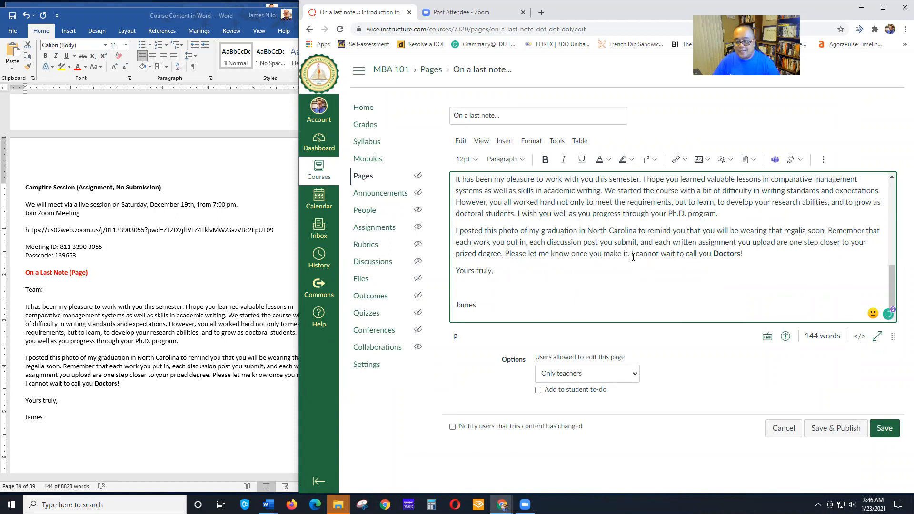
pyautogui.click(883, 429)
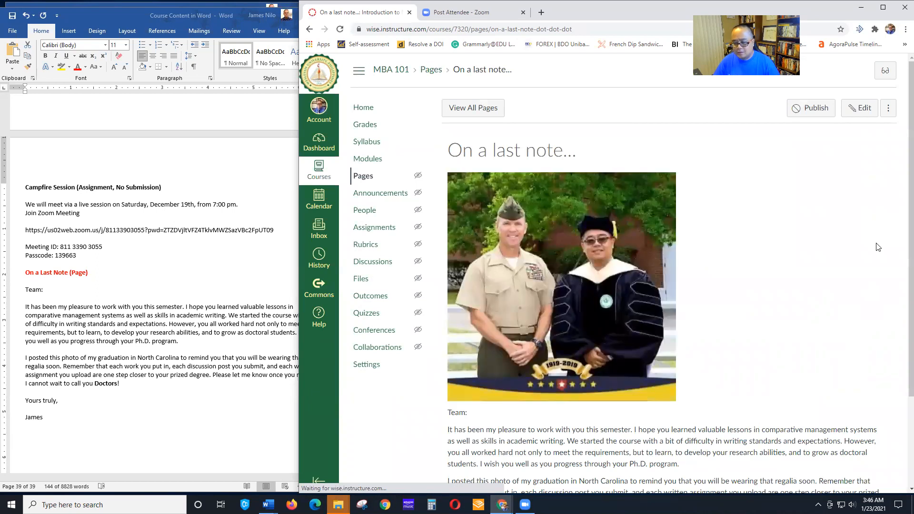
# Review the saved page, then its contents and options in the editor, and leave the editor without saving
pyautogui.scroll(-3, 880, 252)
pyautogui.scroll(3, 882, 298)
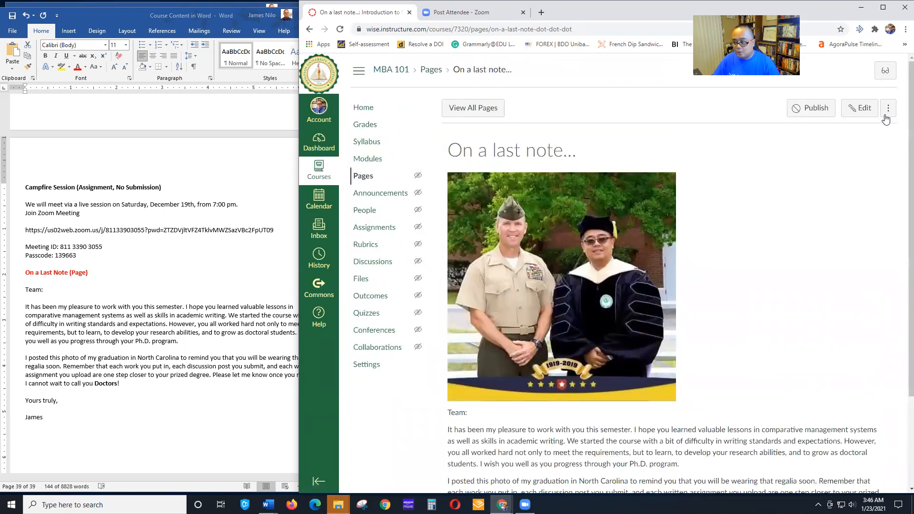
pyautogui.click(861, 109)
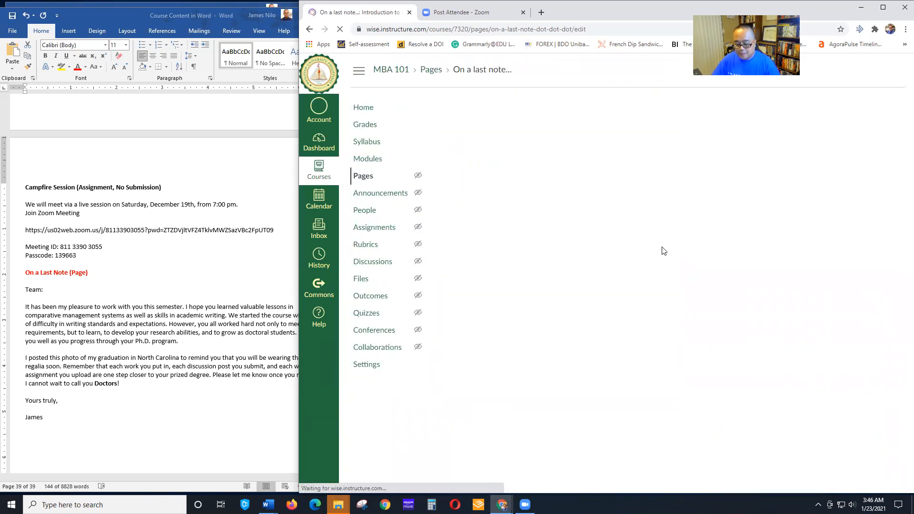
pyautogui.scroll(-5, 881, 287)
pyautogui.scroll(3, 851, 318)
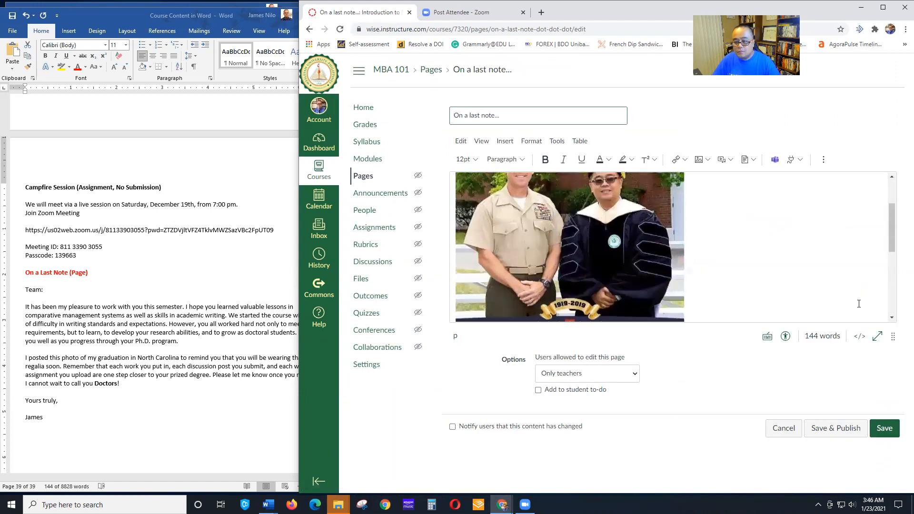
pyautogui.scroll(-3, 857, 317)
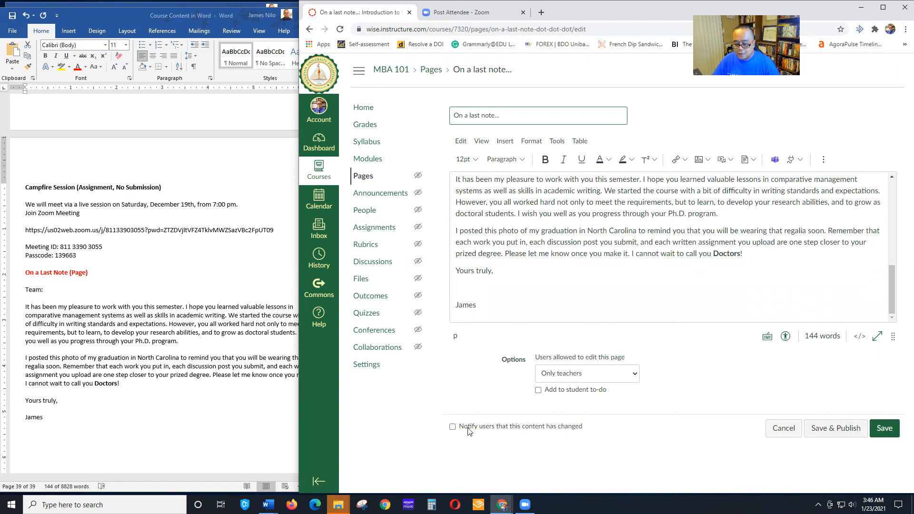
pyautogui.click(783, 428)
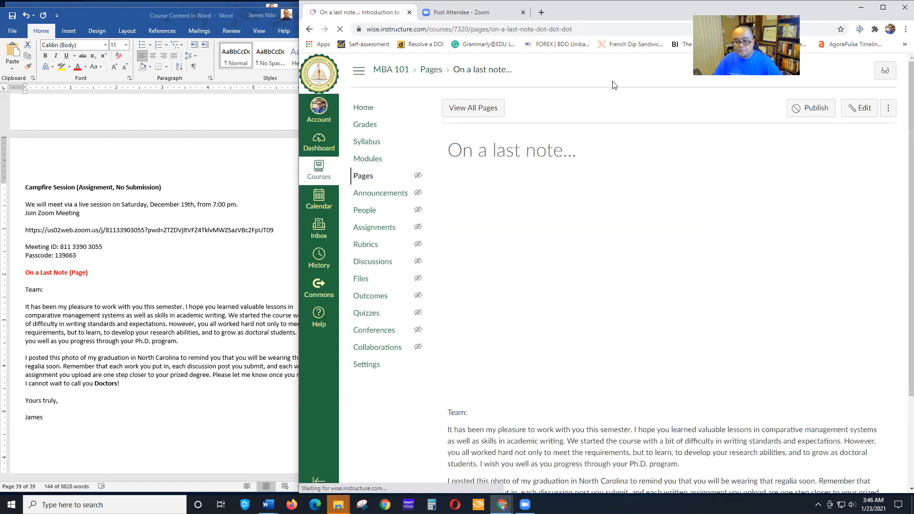
# Return to the course modules and publish Module 5: Application and all of its items, including "On a last note..."
pyautogui.click(362, 159)
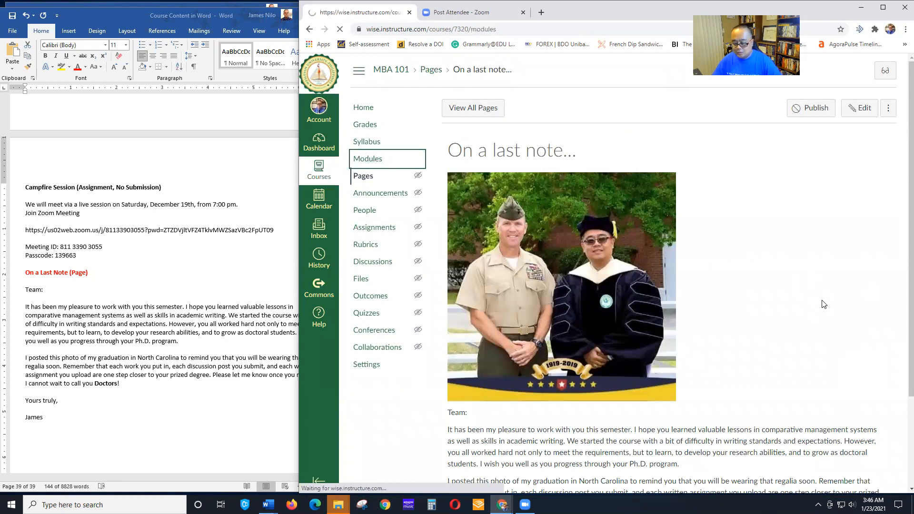
pyautogui.scroll(-15, 779, 319)
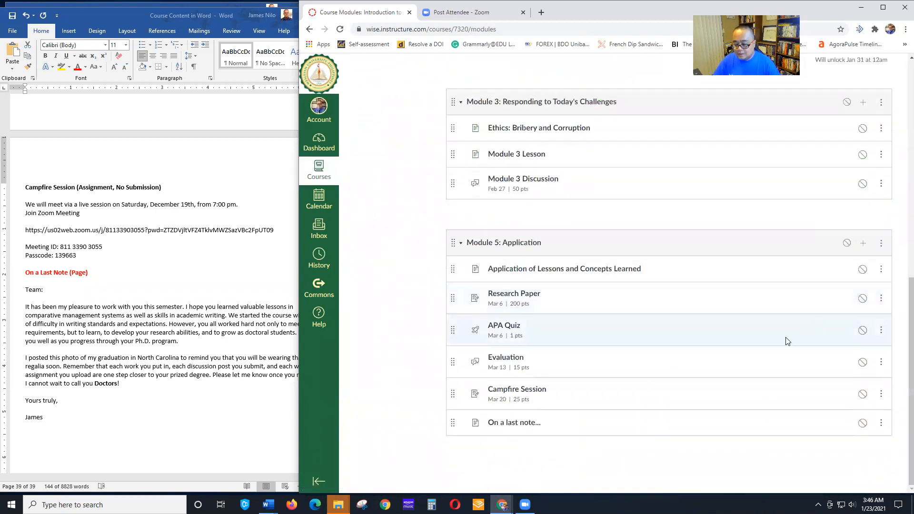
pyautogui.click(863, 271)
pyautogui.click(862, 298)
pyautogui.click(863, 330)
pyautogui.click(862, 362)
pyautogui.click(863, 394)
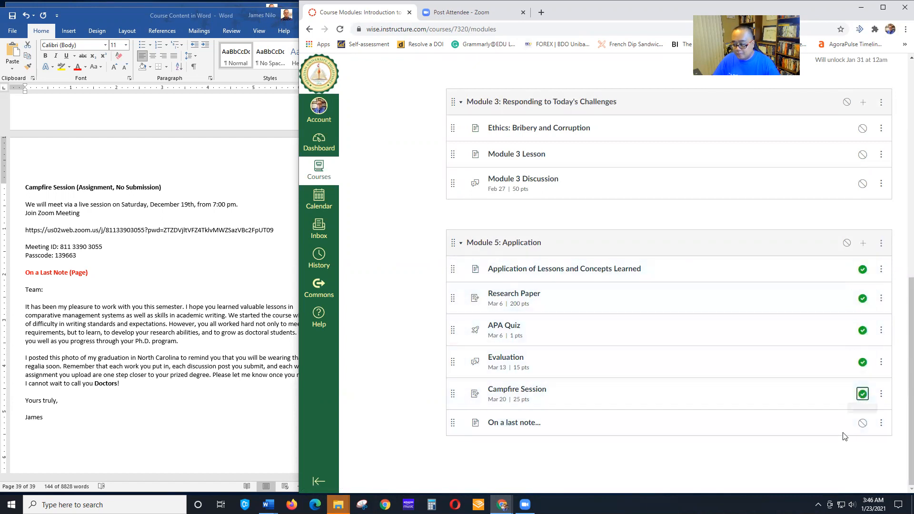
pyautogui.click(846, 242)
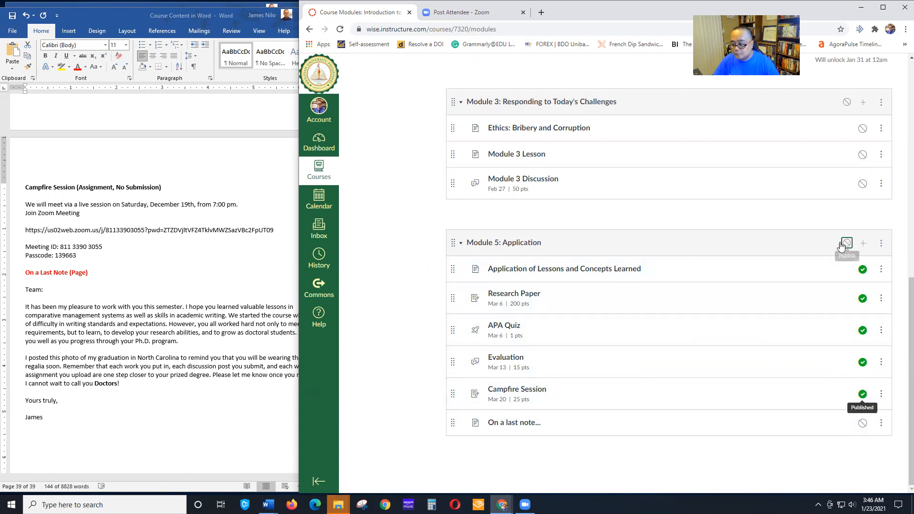
pyautogui.click(863, 423)
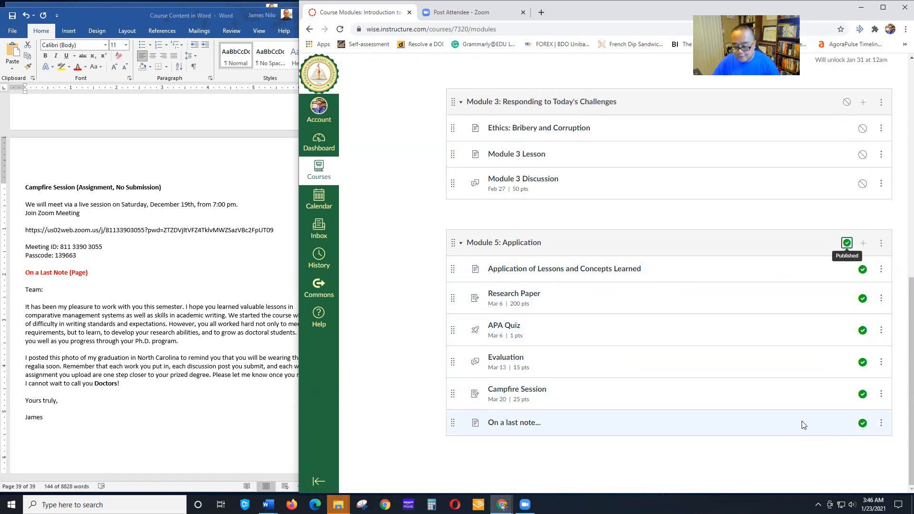
pyautogui.click(880, 243)
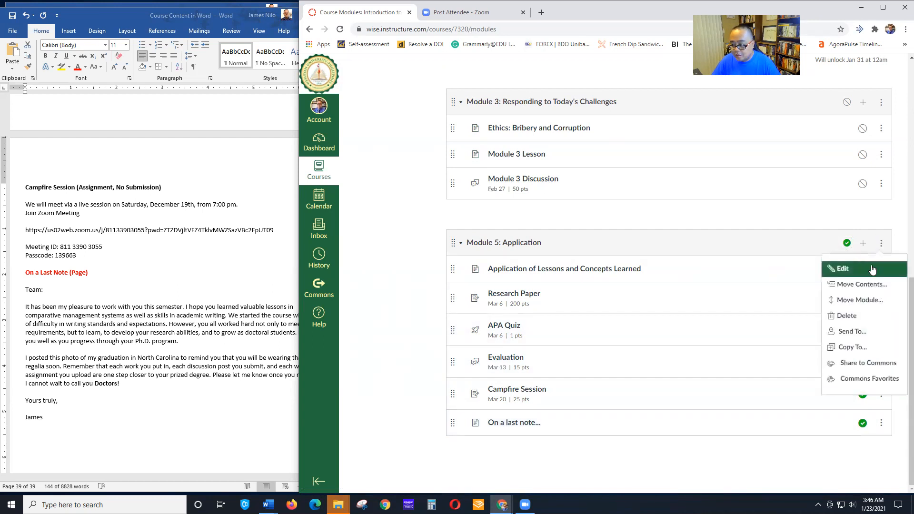
pyautogui.click(851, 271)
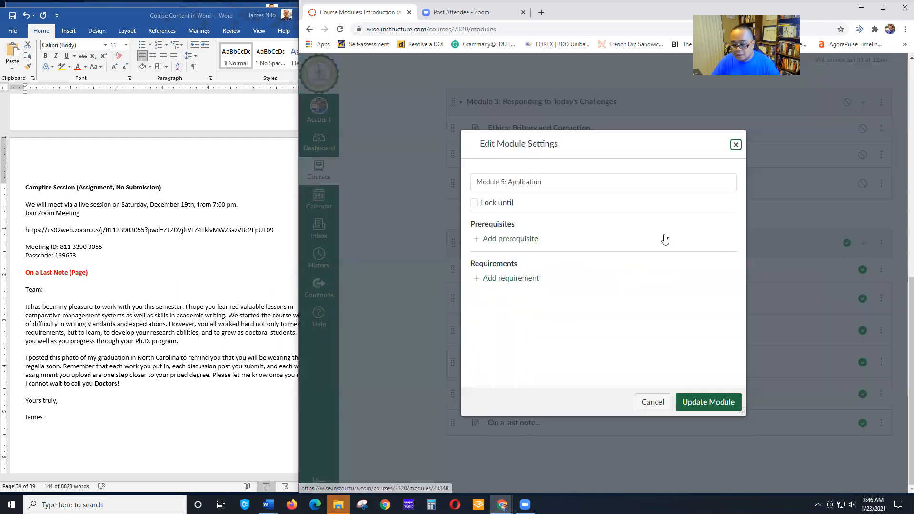
pyautogui.click(475, 203)
pyautogui.click(652, 403)
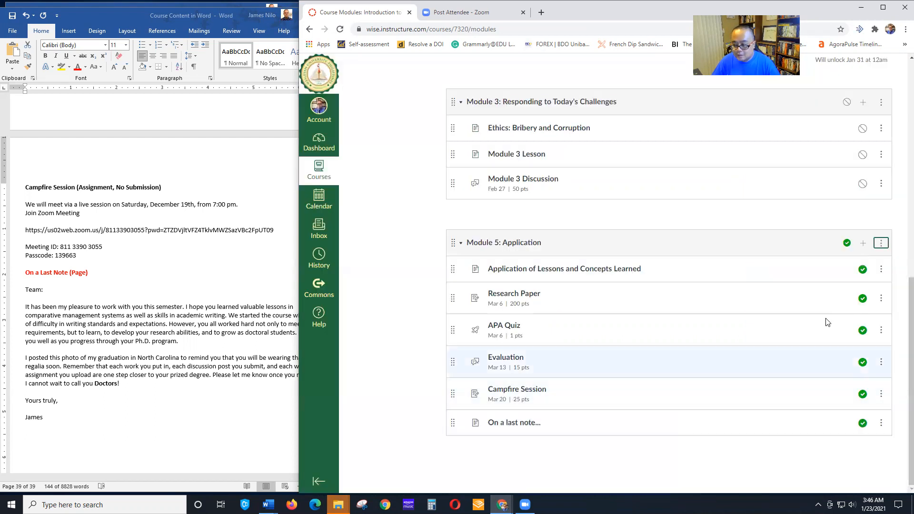
# Publish Module 3: Responding to Today's Challenges together with its items
pyautogui.scroll(2, 776, 206)
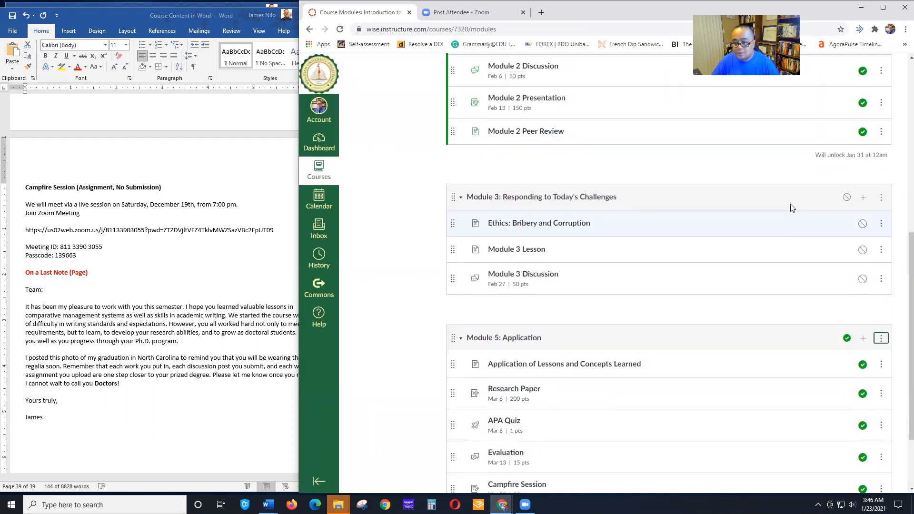
pyautogui.click(847, 197)
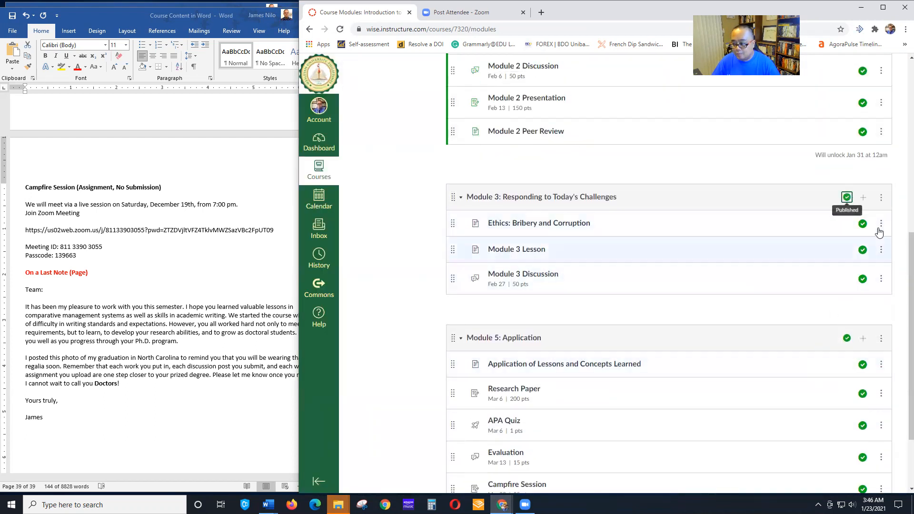
# Look through the whole module list to check the numbering, items and published status of each module
pyautogui.scroll(6, 752, 300)
pyautogui.scroll(-2, 766, 299)
pyautogui.scroll(-1, 768, 301)
pyautogui.scroll(-3, 885, 269)
pyautogui.scroll(8, 895, 271)
pyautogui.scroll(-8, 847, 223)
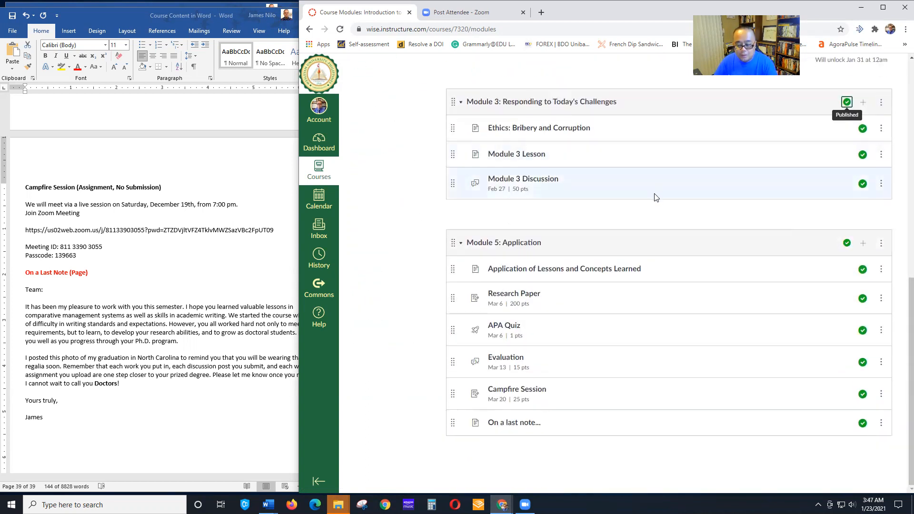
pyautogui.scroll(1, 560, 235)
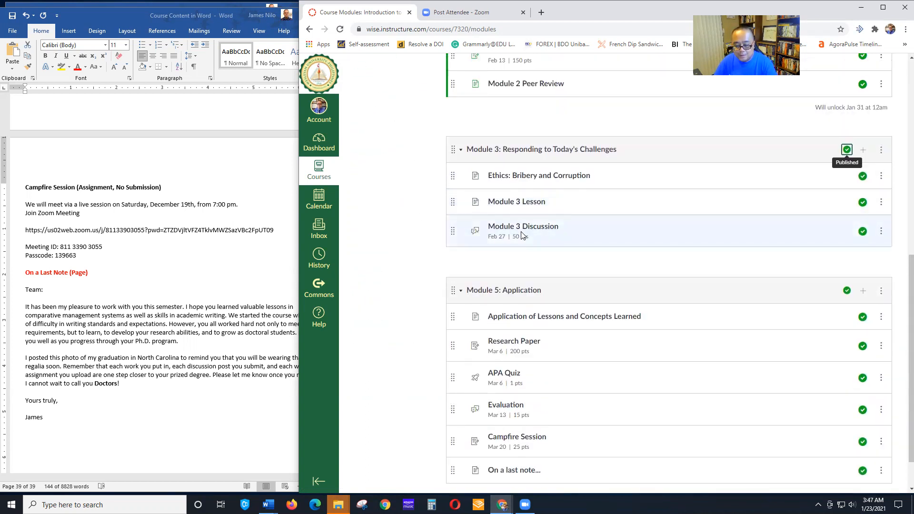
pyautogui.scroll(2, 381, 259)
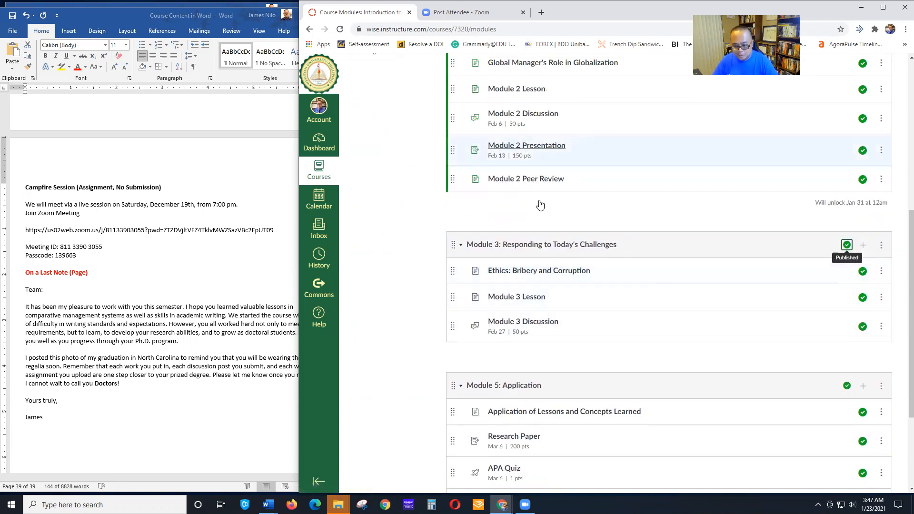
pyautogui.scroll(-3, 679, 305)
pyautogui.scroll(10, 687, 312)
pyautogui.scroll(-3, 661, 236)
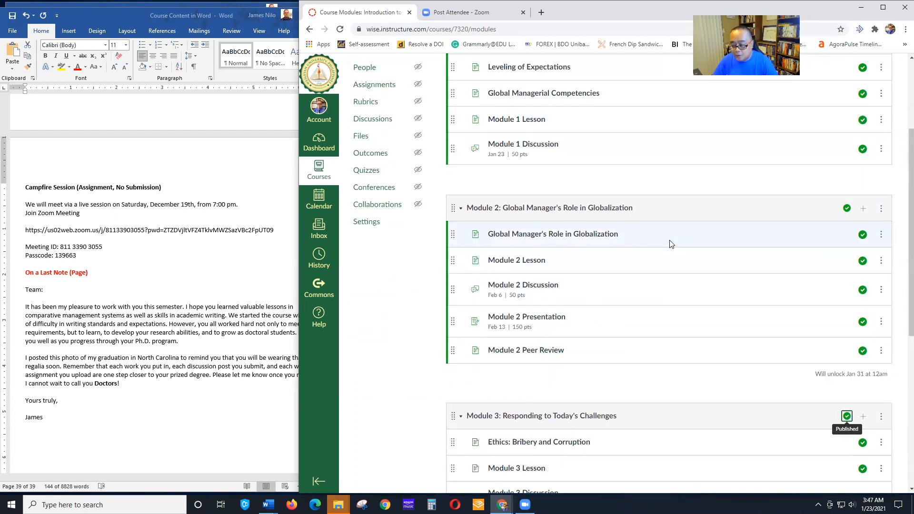
pyautogui.scroll(-6, 678, 243)
pyautogui.scroll(8, 697, 262)
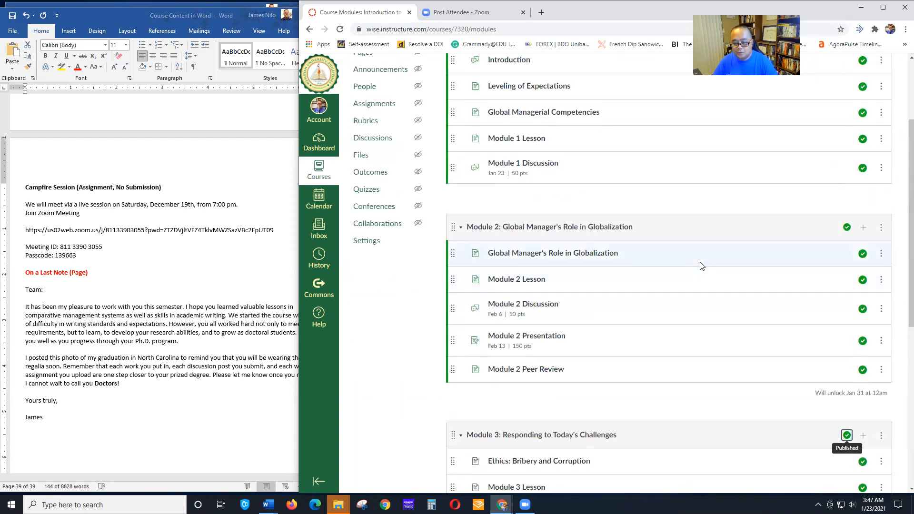
pyautogui.scroll(-6, 699, 262)
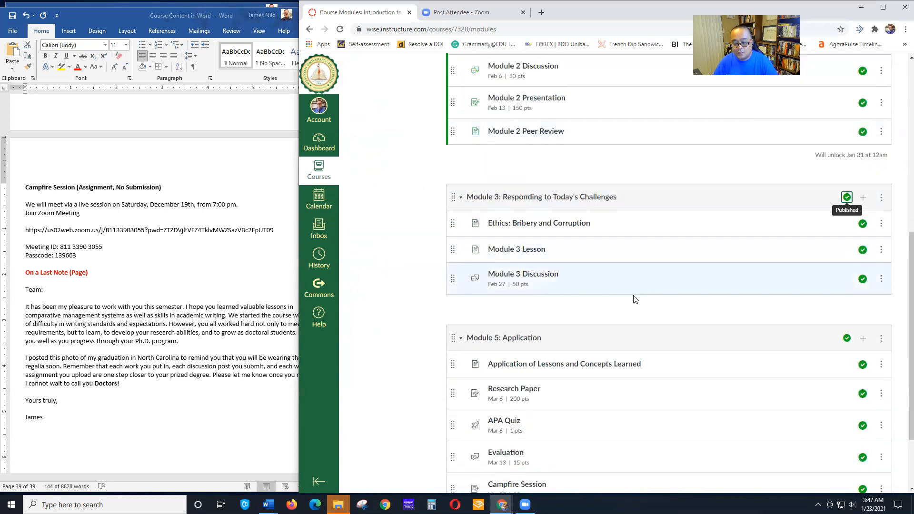
# Rename Module 5: Application to "Module 4: Application", update the module and check the module list
pyautogui.click(881, 338)
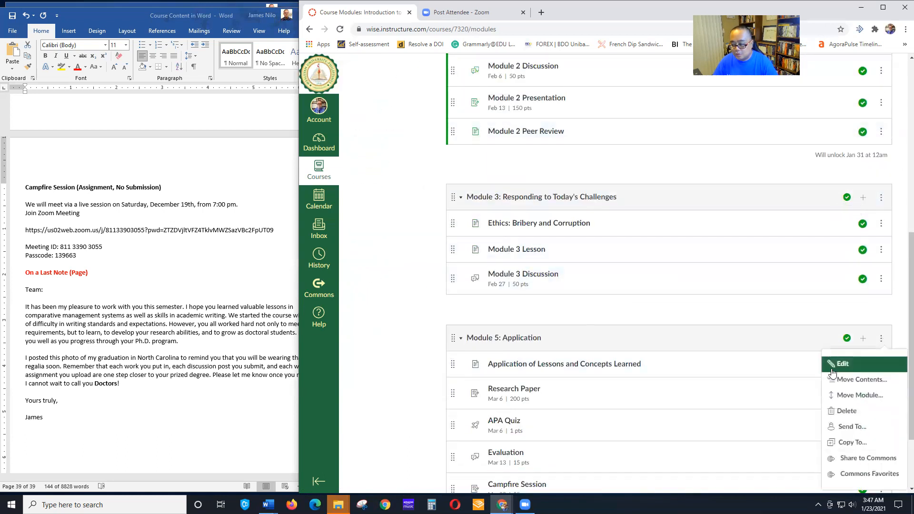
pyautogui.click(839, 365)
pyautogui.click(503, 180)
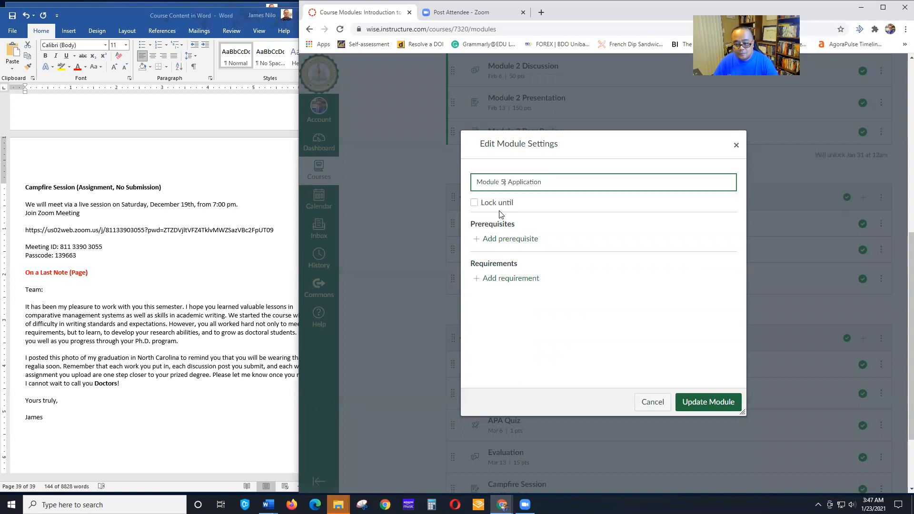
pyautogui.press('BackSpace')
pyautogui.write('4')
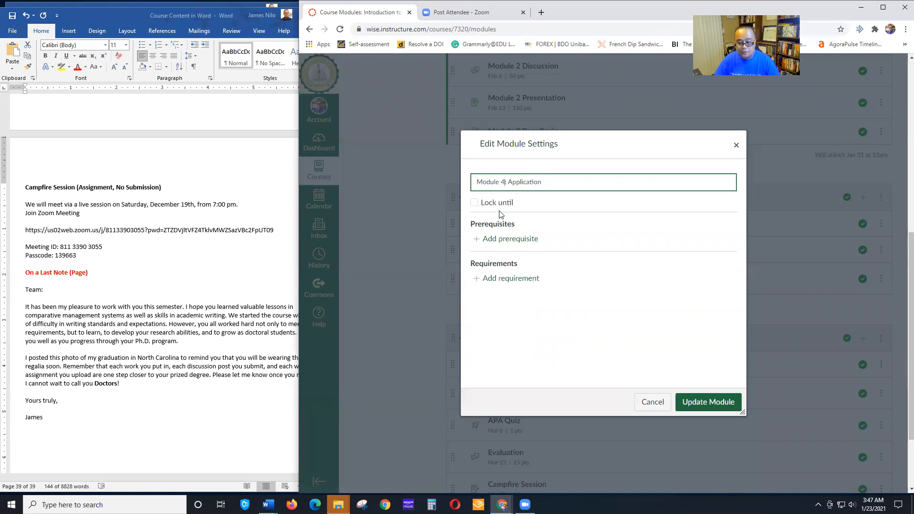
pyautogui.click(702, 402)
pyautogui.scroll(-3, 855, 334)
pyautogui.scroll(8, 854, 334)
pyautogui.scroll(-3, 854, 324)
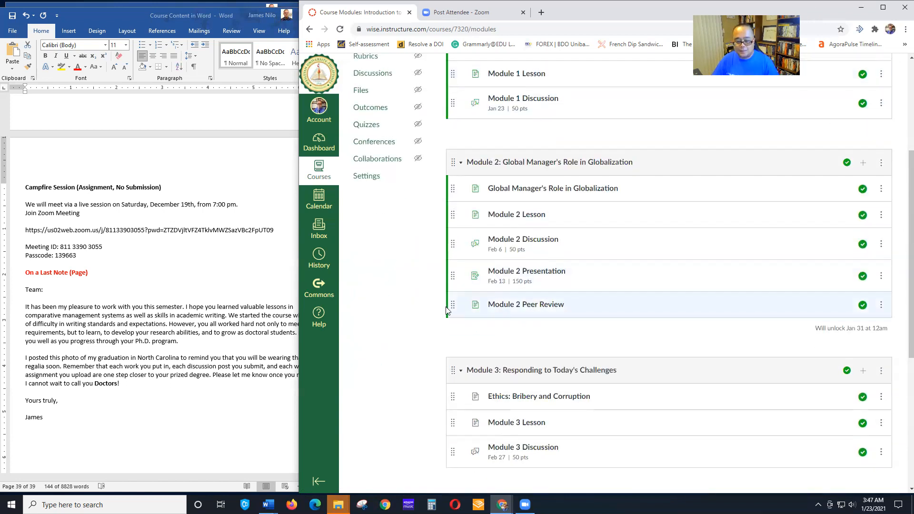
# Open the module list of the Comparative Management Systems course from the dashboard
pyautogui.scroll(3, 476, 305)
pyautogui.click(317, 144)
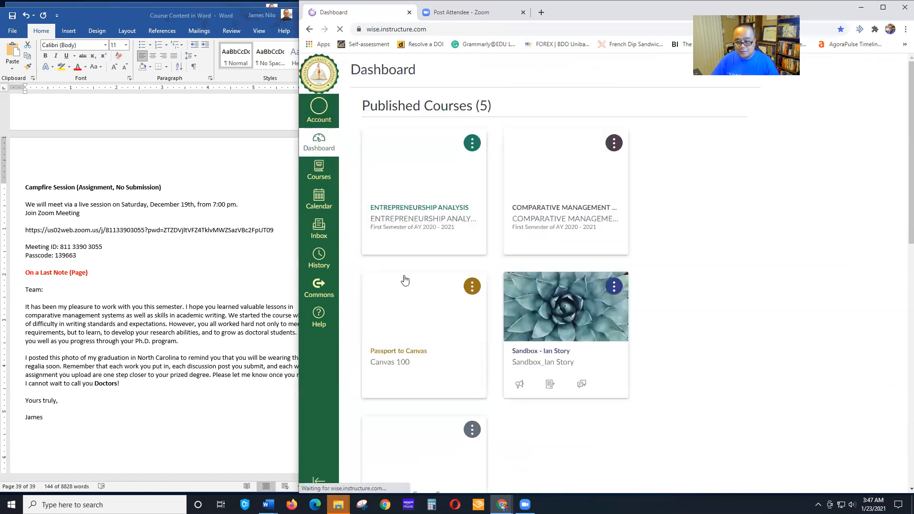
pyautogui.click(580, 220)
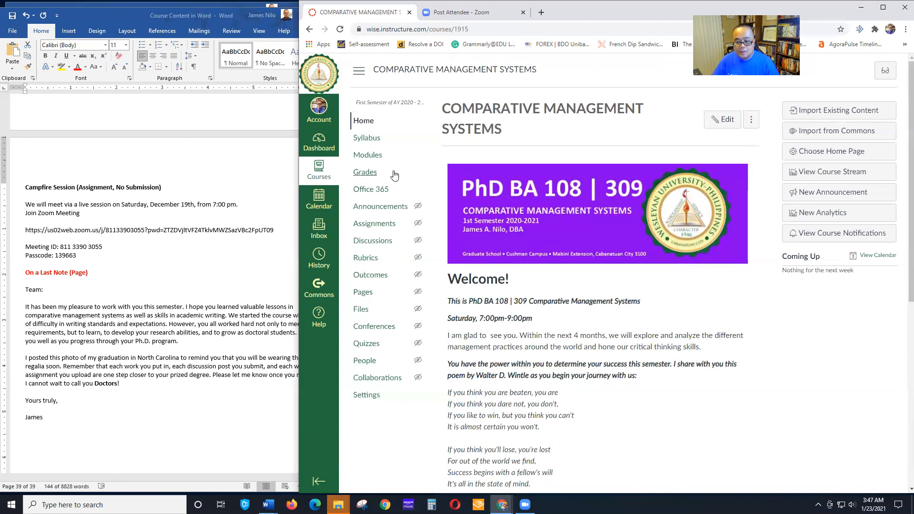
pyautogui.click(368, 156)
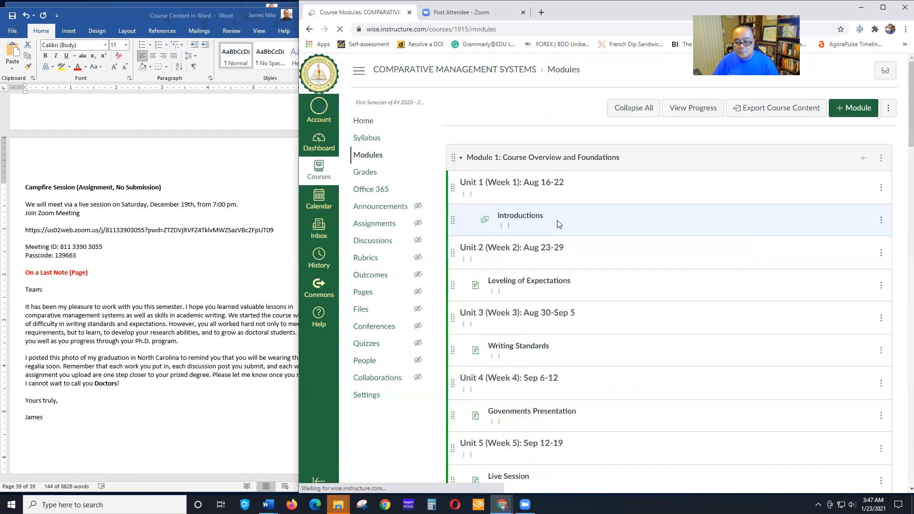
# Open the Introductions discussion in Module 1 and look through its prompt and the student replies
pyautogui.click(522, 209)
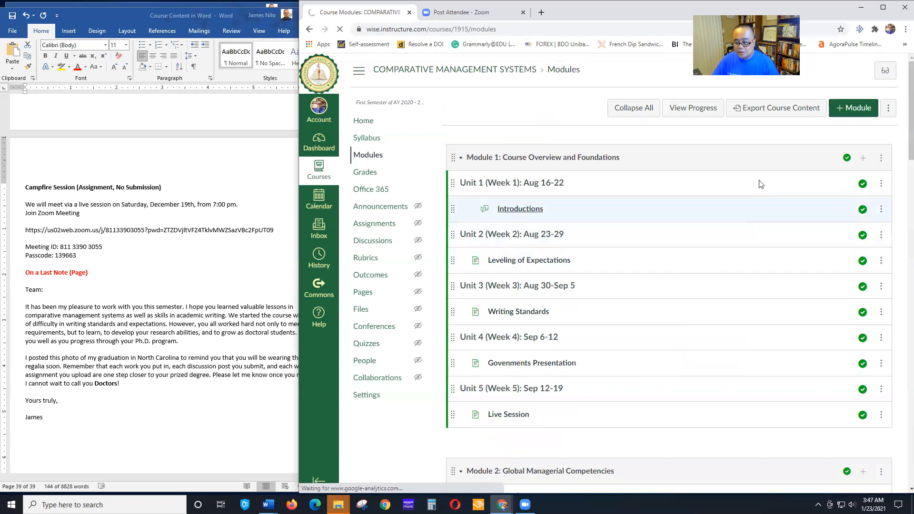
pyautogui.scroll(-8, 828, 200)
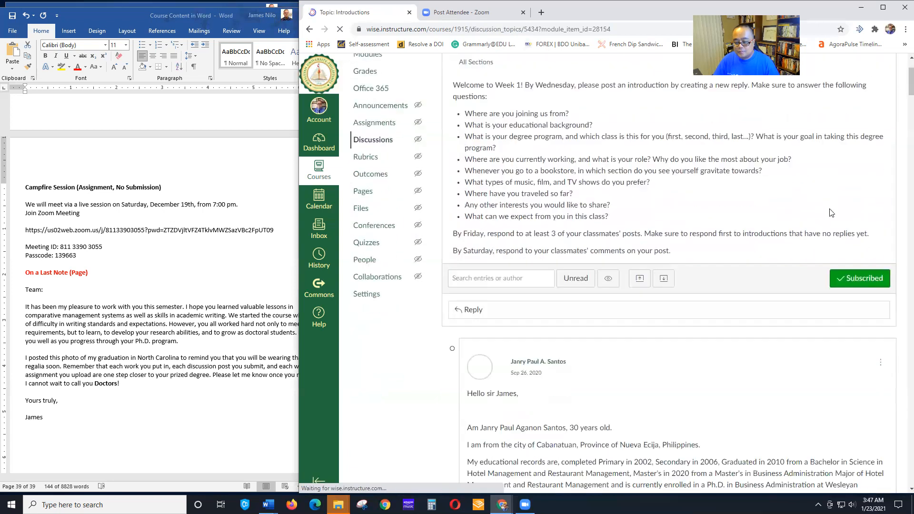
pyautogui.scroll(-11, 831, 198)
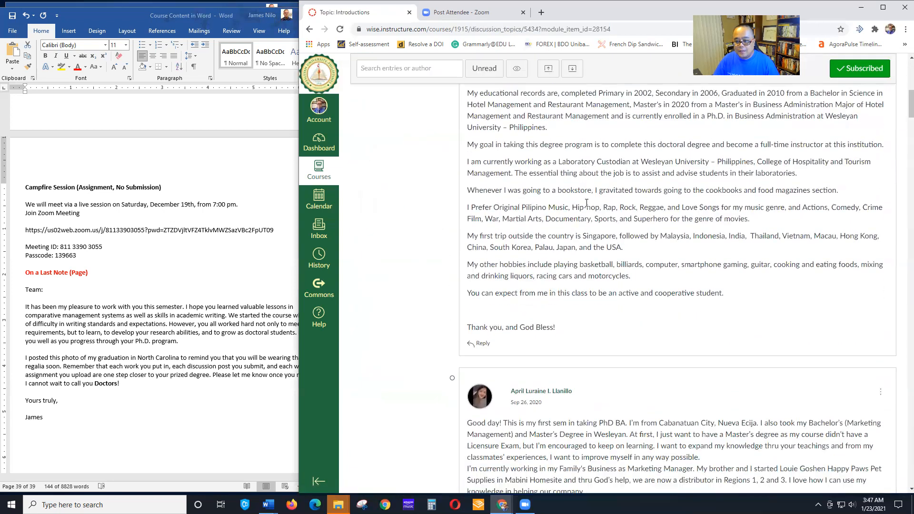
pyautogui.scroll(-20, 329, 72)
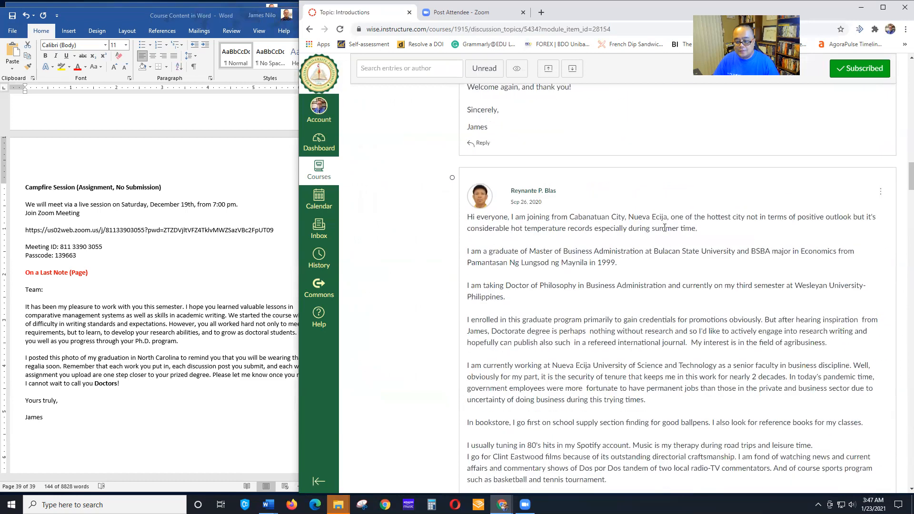
# Return to the module list, open the Writing Standards page and review its APA, MEAL Plan, paraphrasing and borrowed-sources sections
pyautogui.click(309, 29)
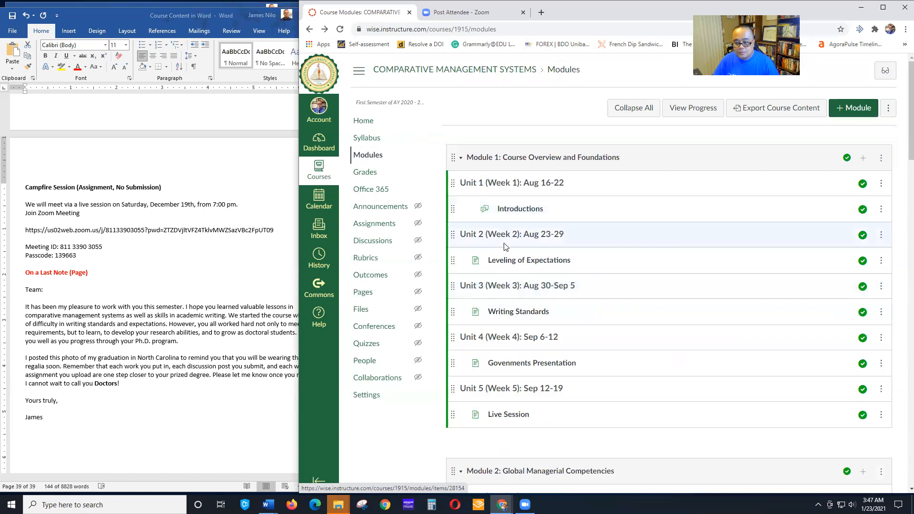
pyautogui.scroll(-2, 521, 221)
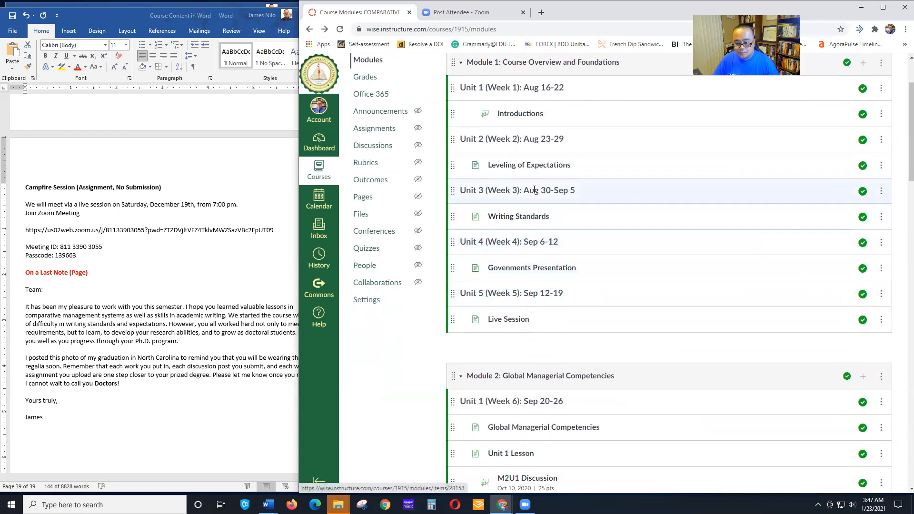
pyautogui.click(528, 217)
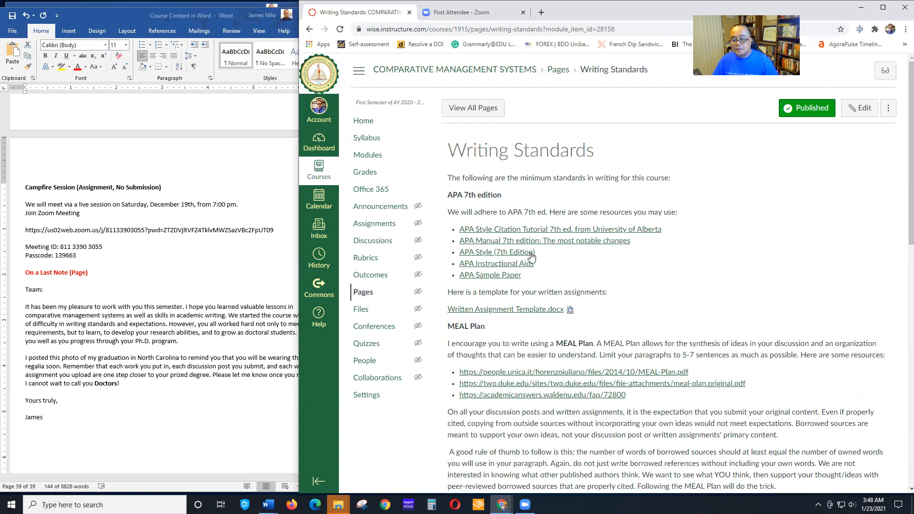
pyautogui.scroll(-2, 506, 242)
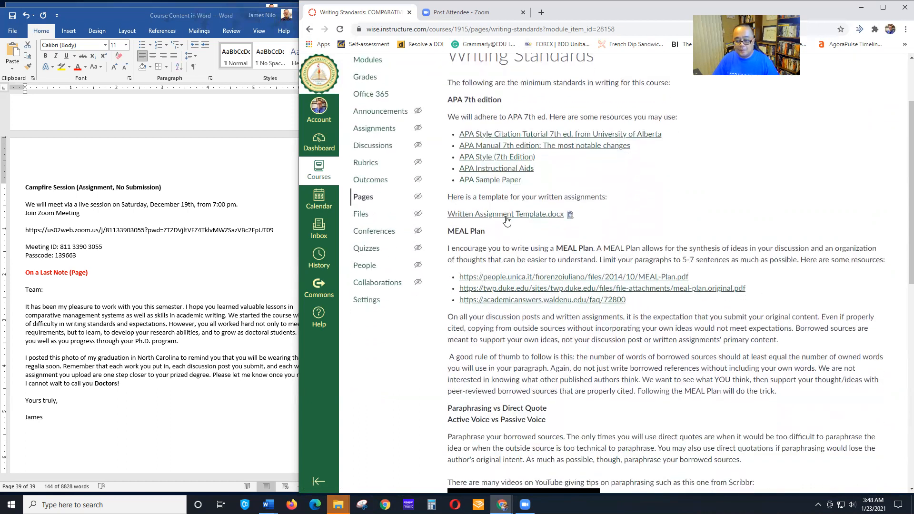
pyautogui.scroll(-1, 545, 256)
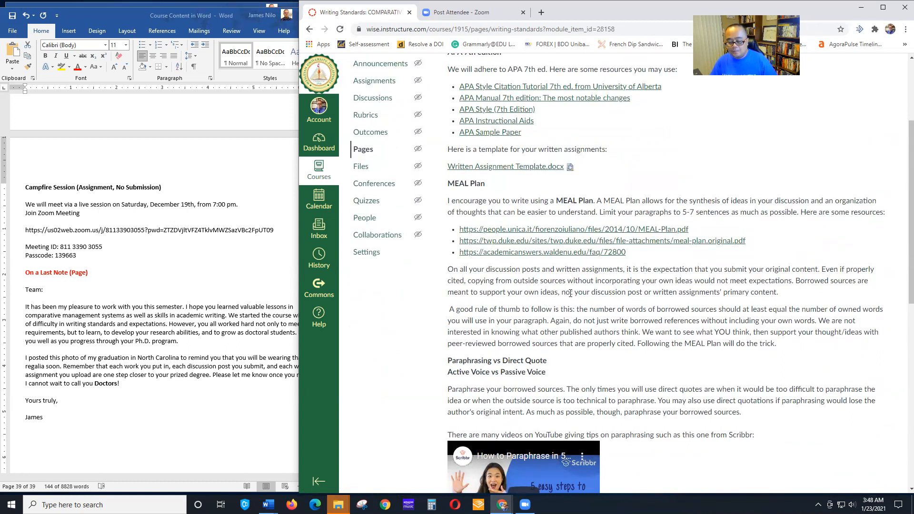
pyautogui.scroll(-3, 577, 293)
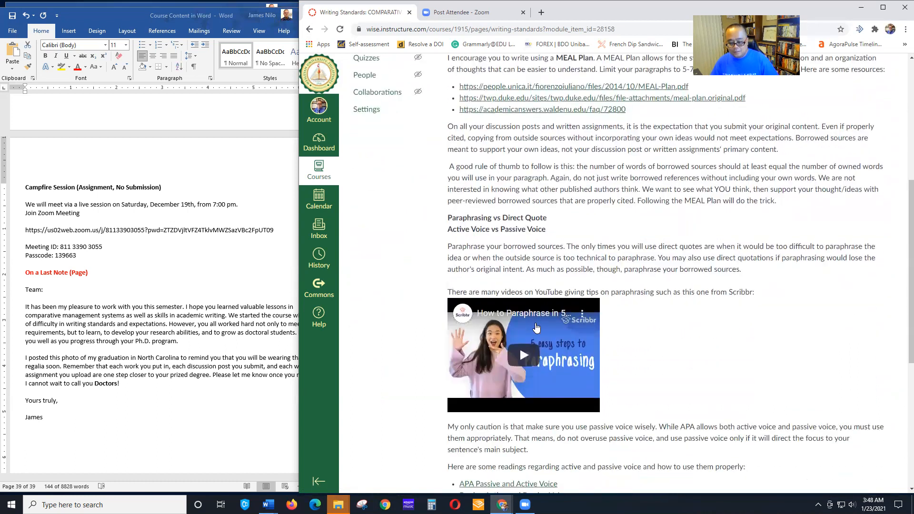
pyautogui.scroll(-5, 536, 328)
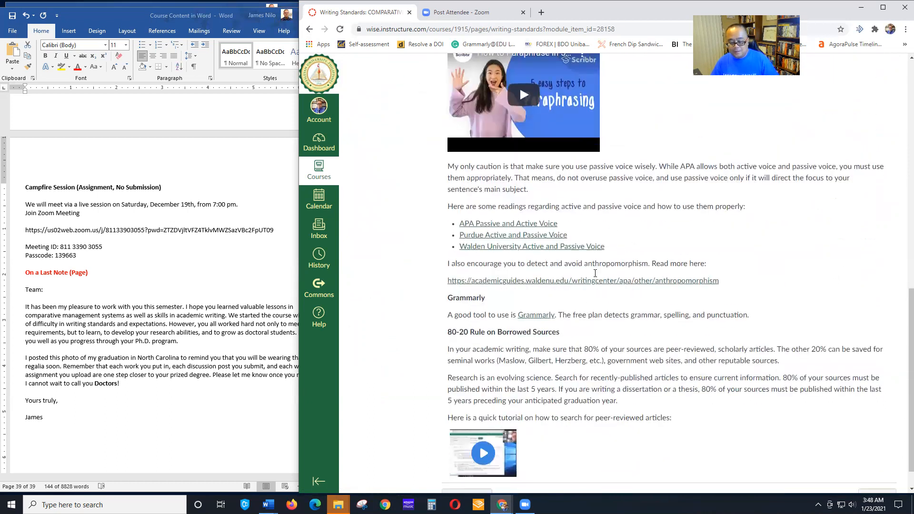
pyautogui.scroll(-1, 595, 273)
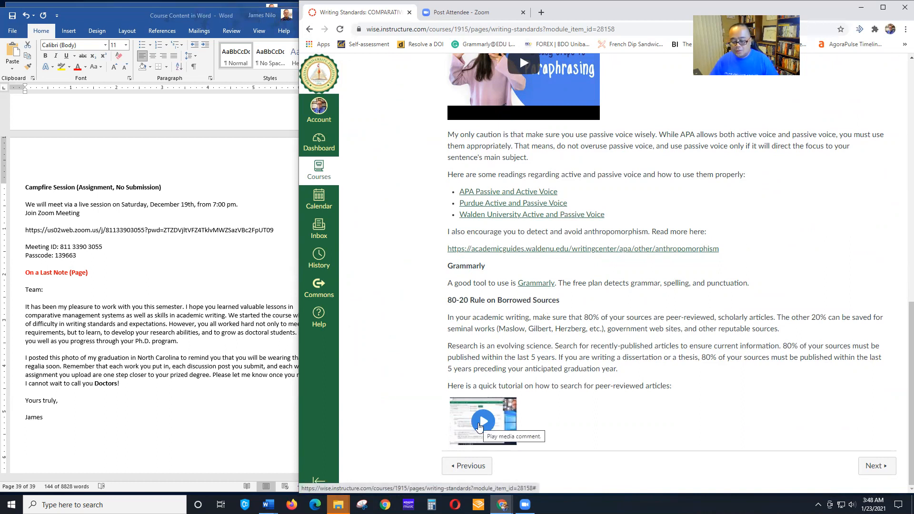
pyautogui.scroll(15, 684, 302)
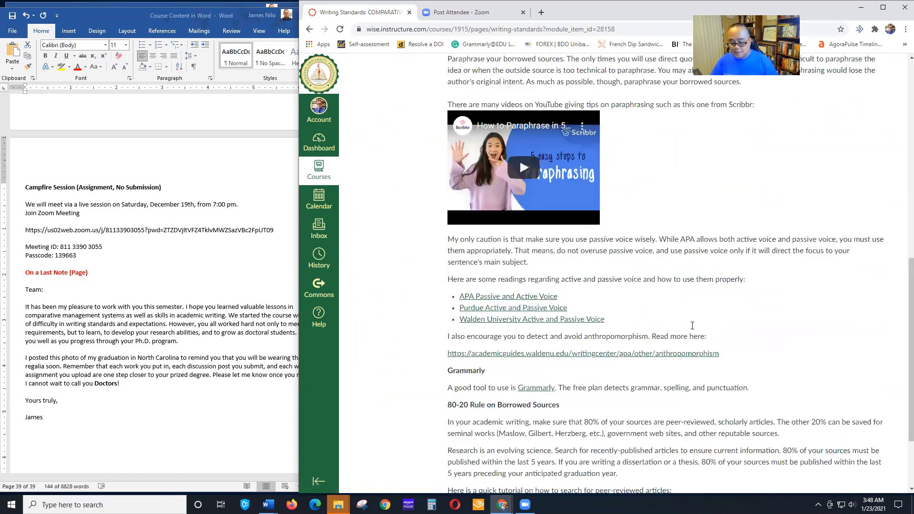
# Open the M2U1 Discussion in Module 2 from the module list and look through its prompt, student posts and instructor replies
pyautogui.click(371, 156)
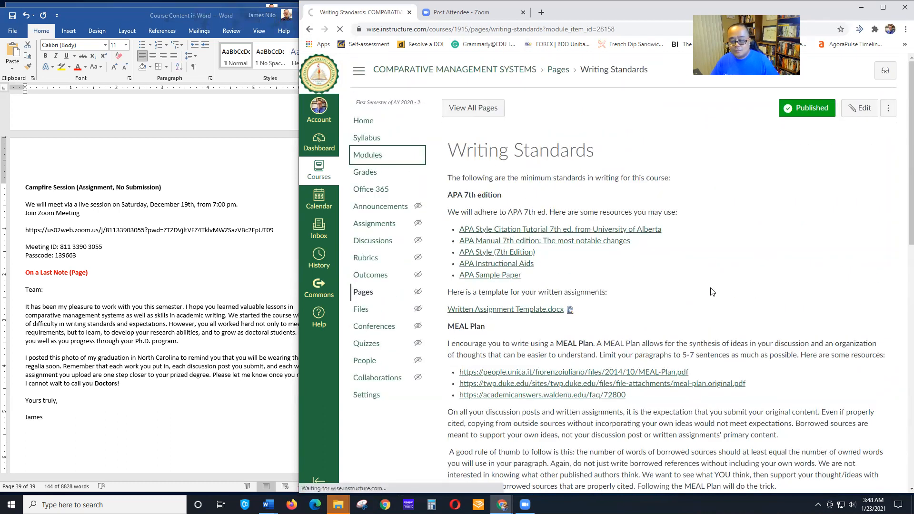
pyautogui.scroll(-5, 614, 251)
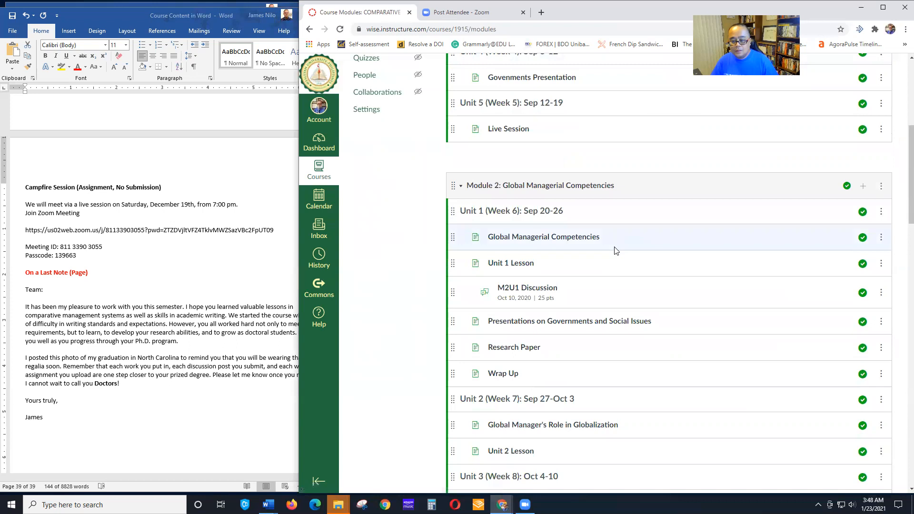
pyautogui.scroll(-1, 614, 251)
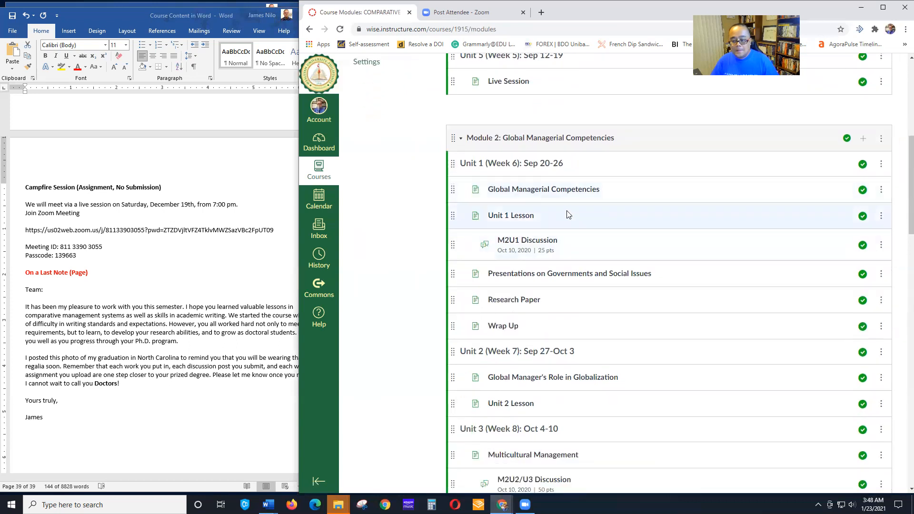
pyautogui.click(528, 241)
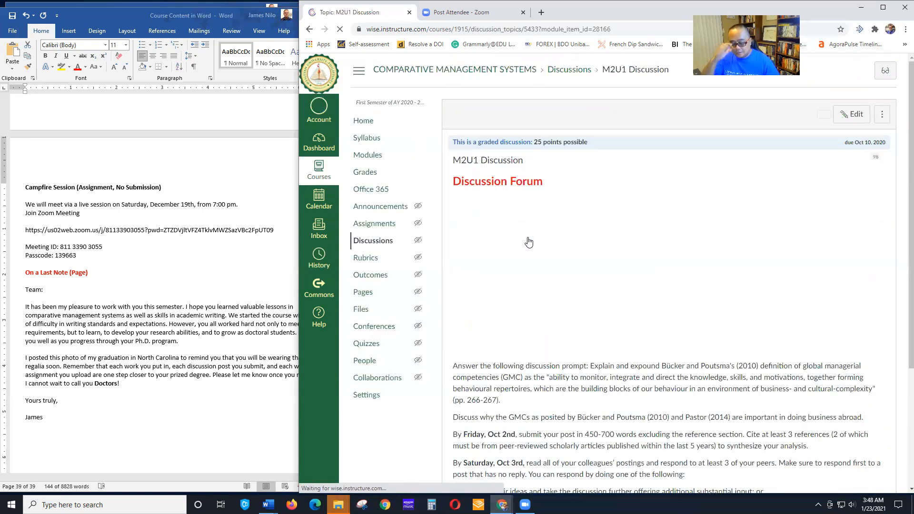
pyautogui.scroll(-2, 657, 240)
pyautogui.scroll(-15, 686, 242)
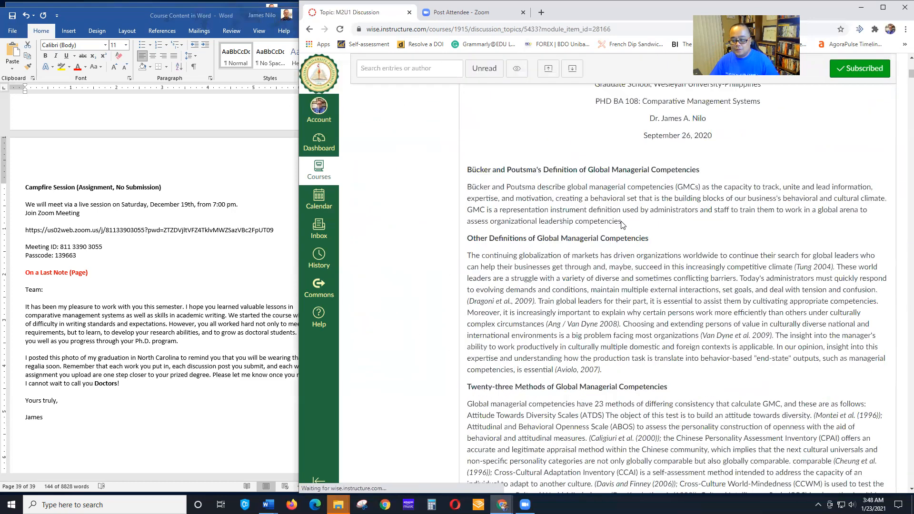
pyautogui.scroll(-20, 648, 230)
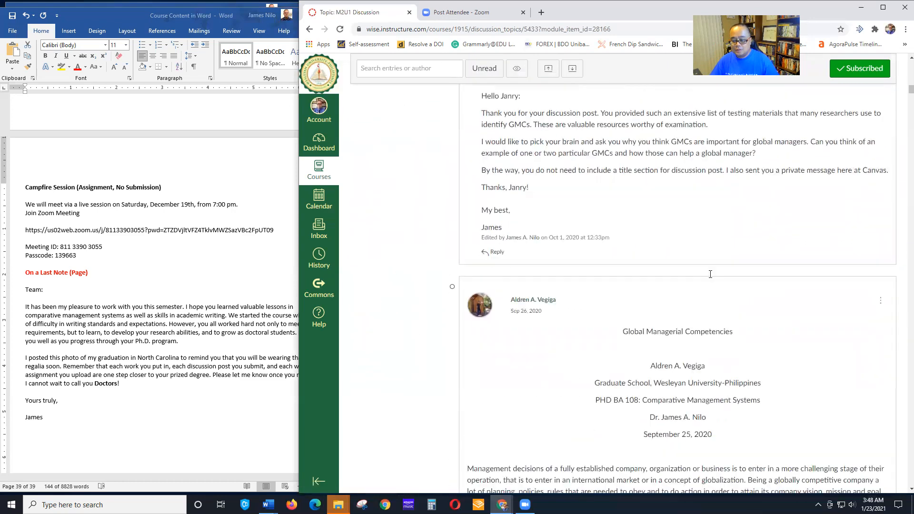
pyautogui.scroll(-20, 712, 269)
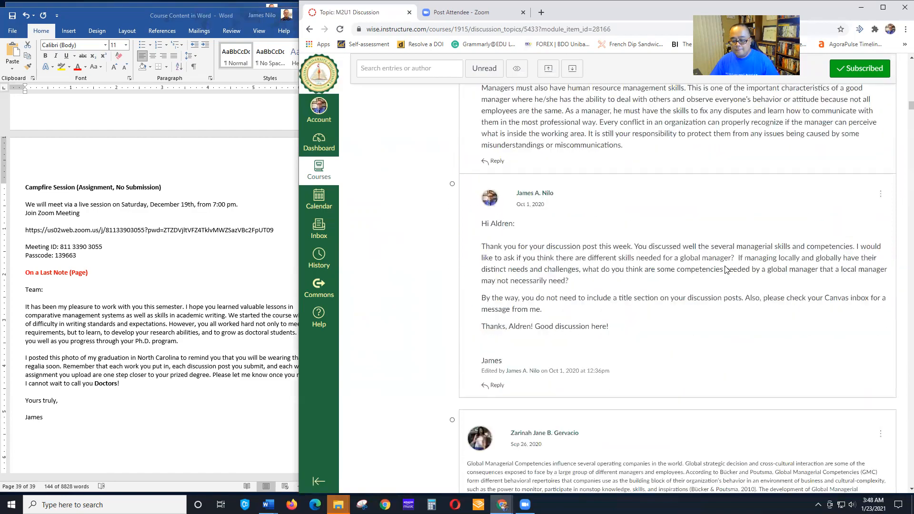
pyautogui.scroll(-20, 730, 268)
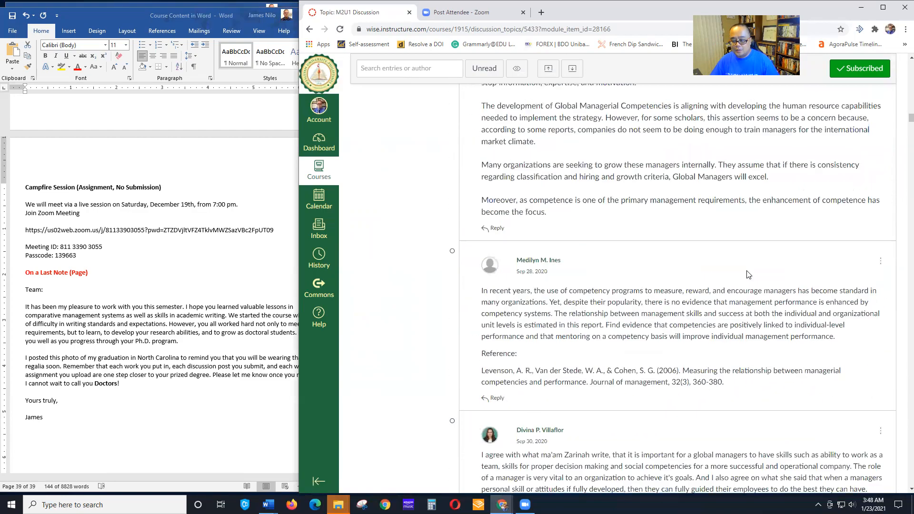
pyautogui.scroll(-20, 757, 268)
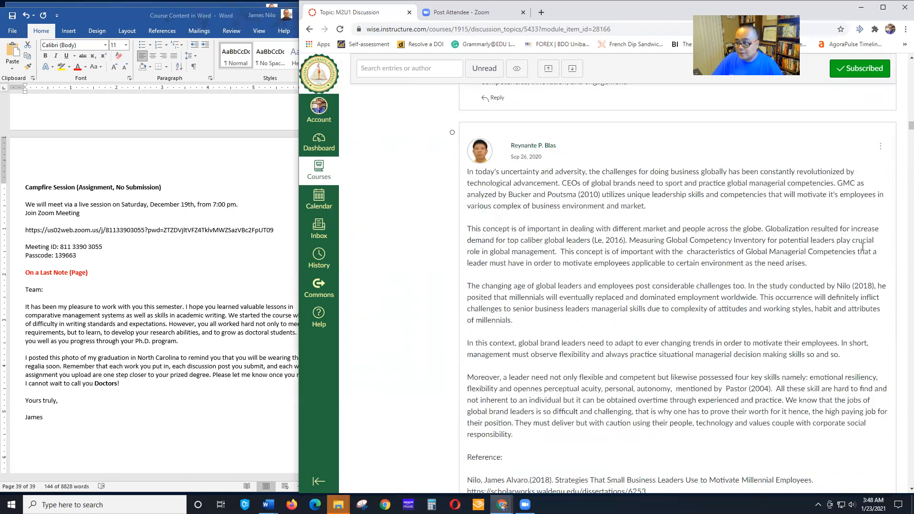
pyautogui.scroll(7, 885, 162)
pyautogui.moveTo(909, 114); pyautogui.dragTo(900, 63)
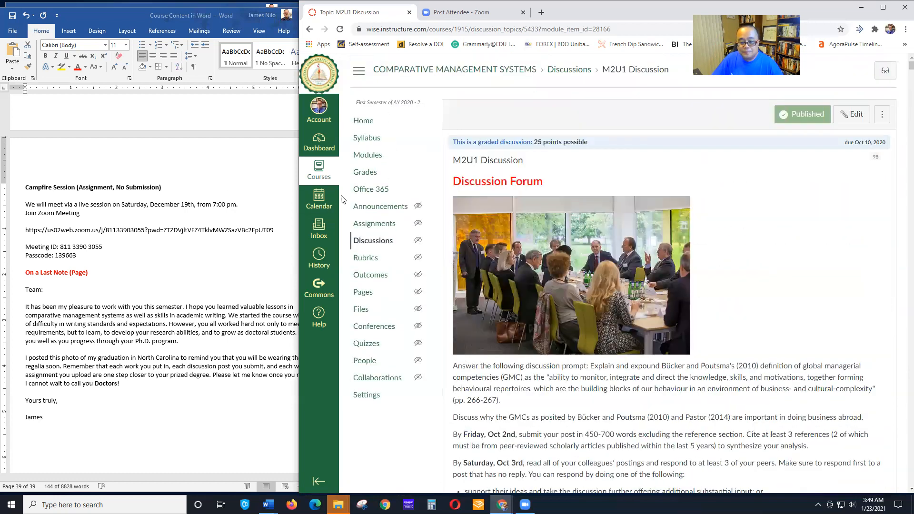
# Reopen the M2U1 Discussion from the module list and open its submissions in SpeedGrader
pyautogui.click(366, 155)
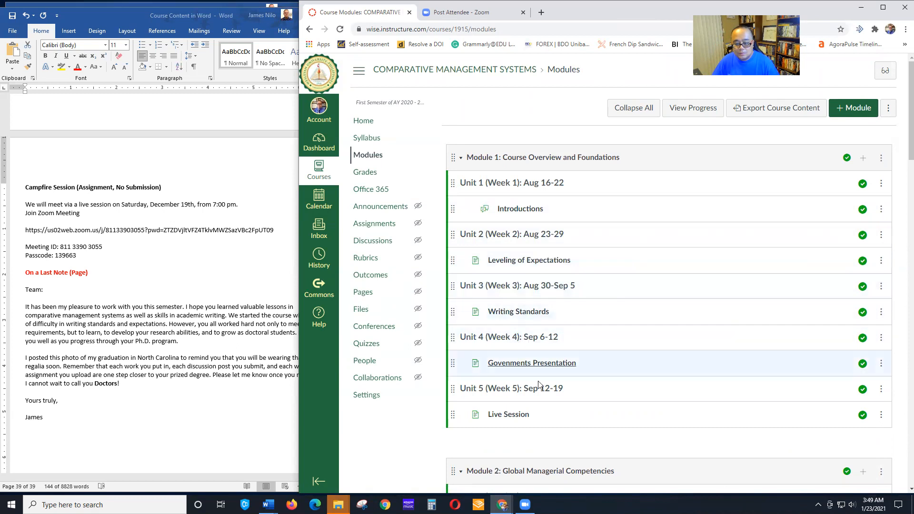
pyautogui.scroll(-4, 547, 409)
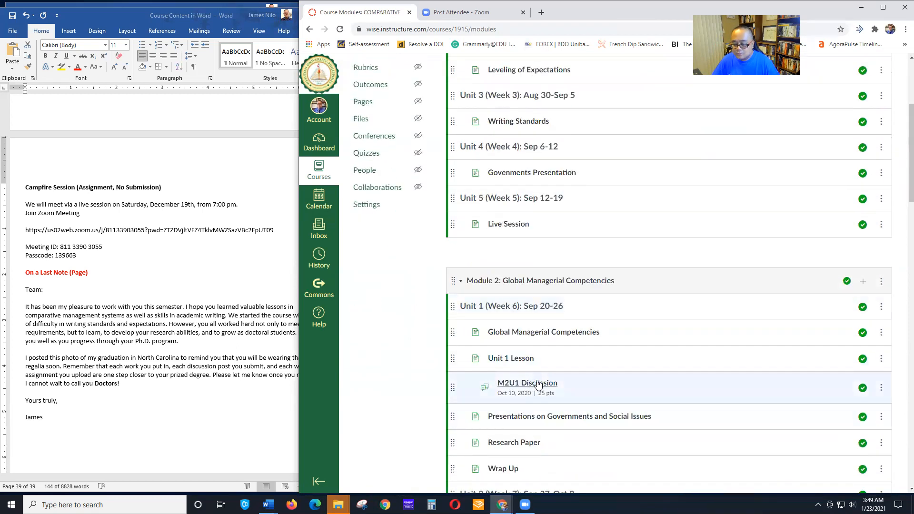
pyautogui.click(538, 385)
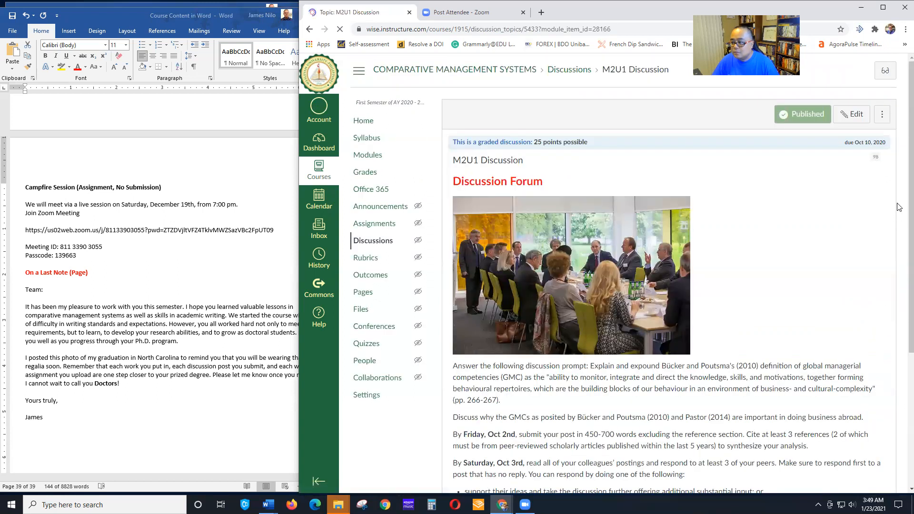
pyautogui.scroll(-7, 897, 212)
pyautogui.scroll(7, 900, 213)
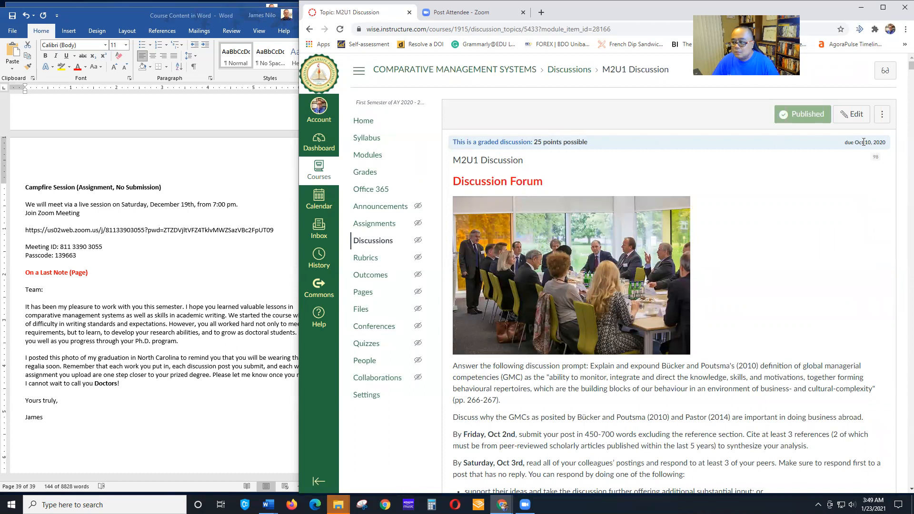
pyautogui.click(881, 114)
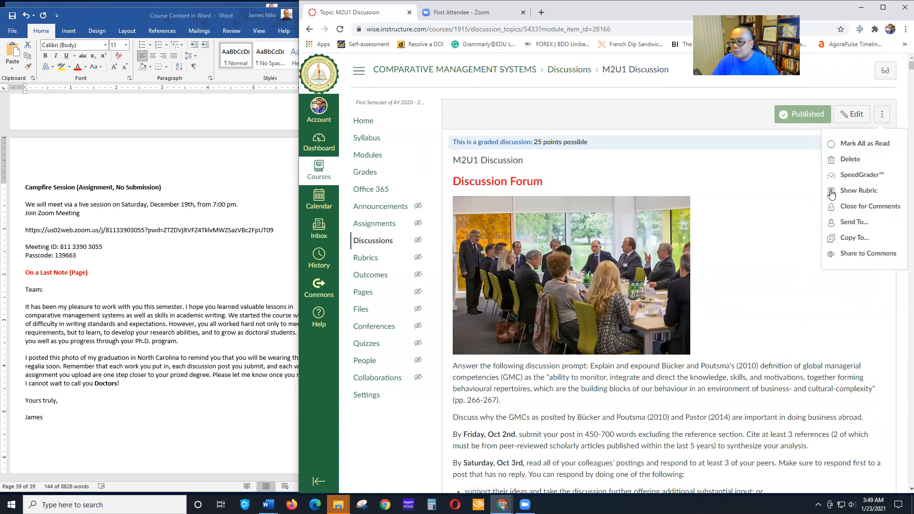
pyautogui.click(855, 176)
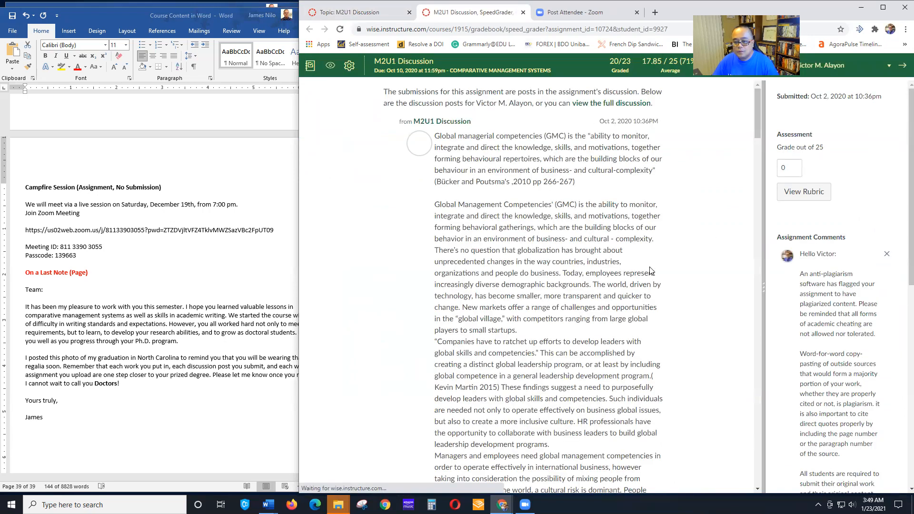
# Look through the first student's M2U1 Discussion posts and view the graded submissions of the next two students
pyautogui.scroll(-10, 658, 284)
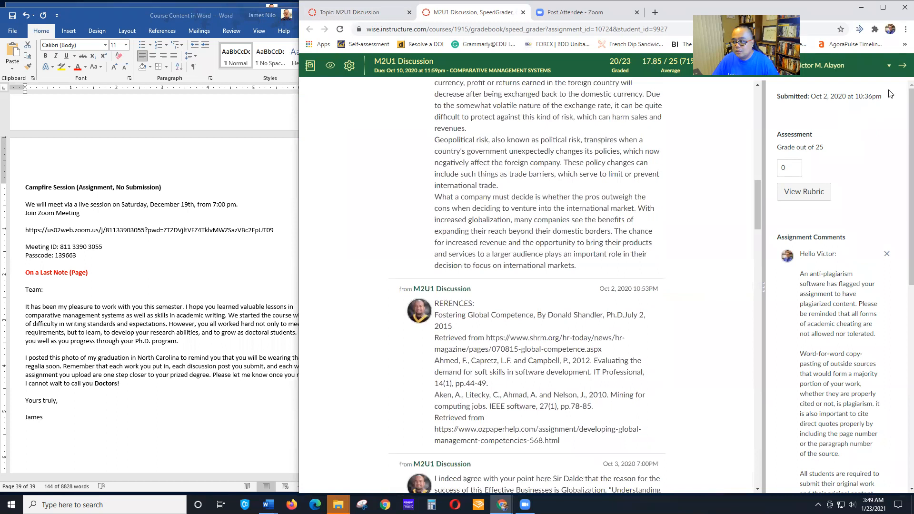
pyautogui.click(901, 67)
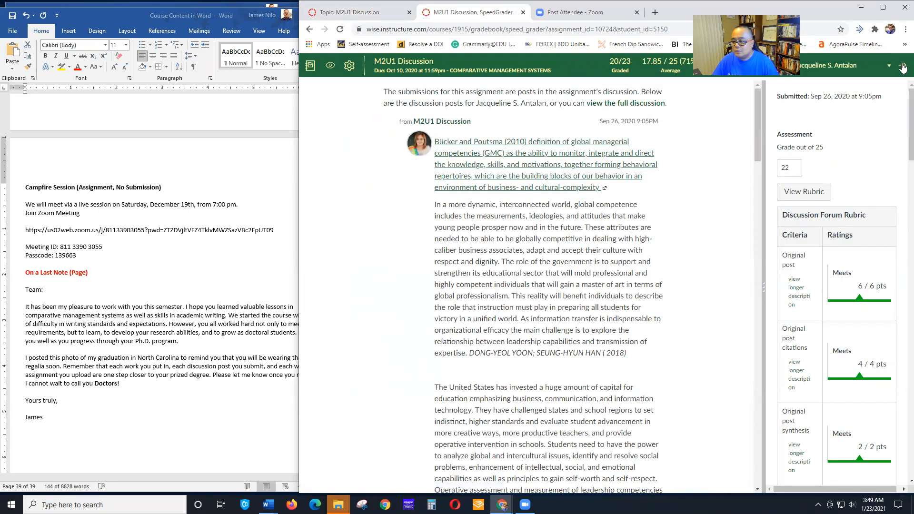
pyautogui.click(901, 67)
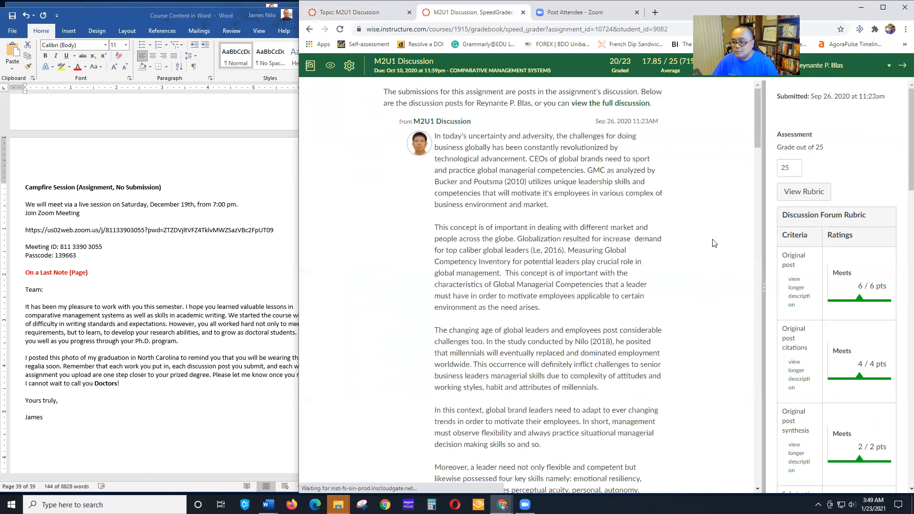
# Widen the grading pane and open the Discussion Forum Rubric for the student's M2U1 Discussion so its ratings and points are visible
pyautogui.moveTo(766, 289); pyautogui.dragTo(662, 306)
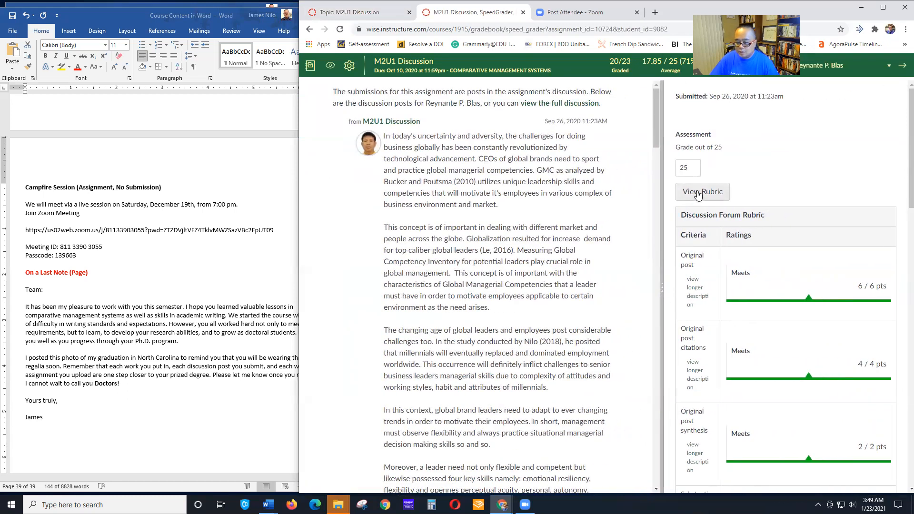
pyautogui.click(699, 191)
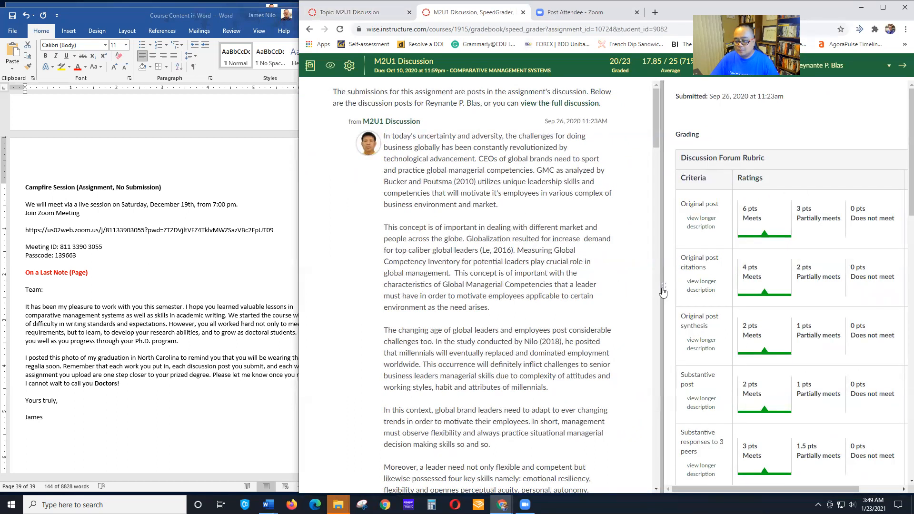
pyautogui.moveTo(663, 291); pyautogui.dragTo(592, 291)
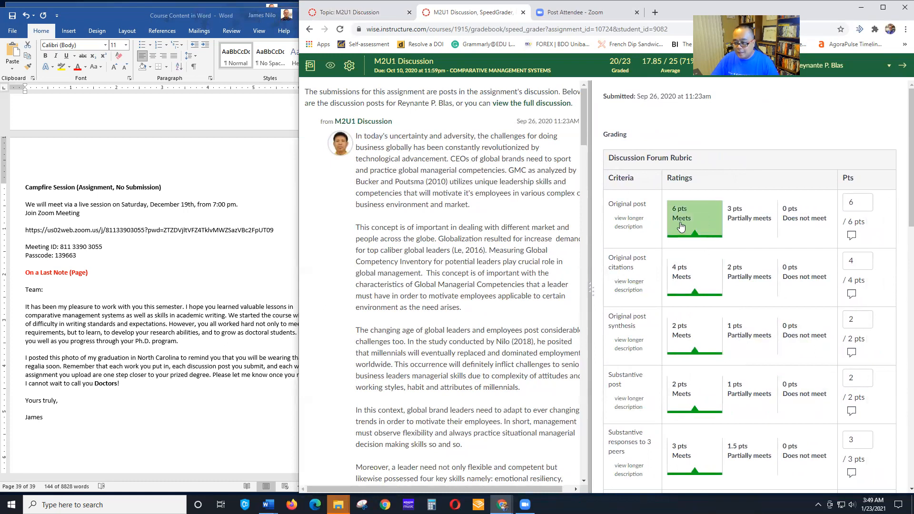
# Add the comment "Nice job on your initial reply." to the Original post criterion and open a comment for Original post citations
pyautogui.click(861, 200)
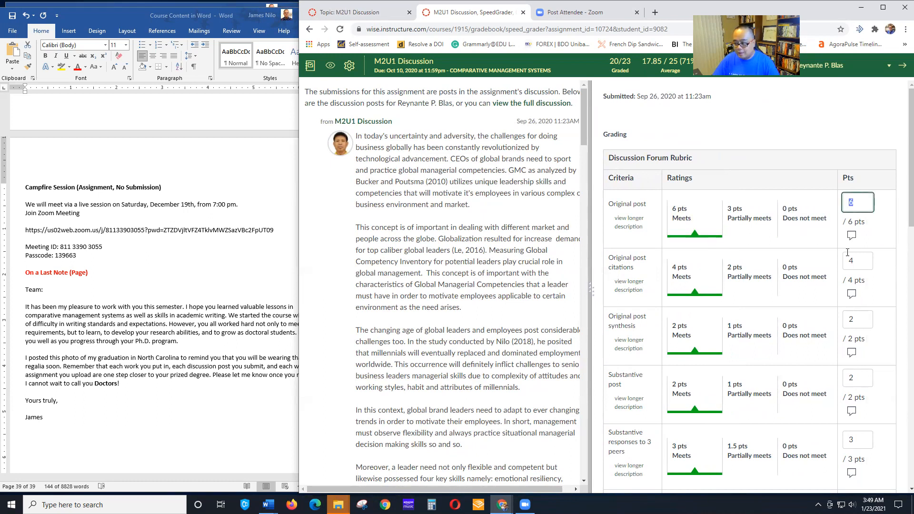
pyautogui.click(851, 237)
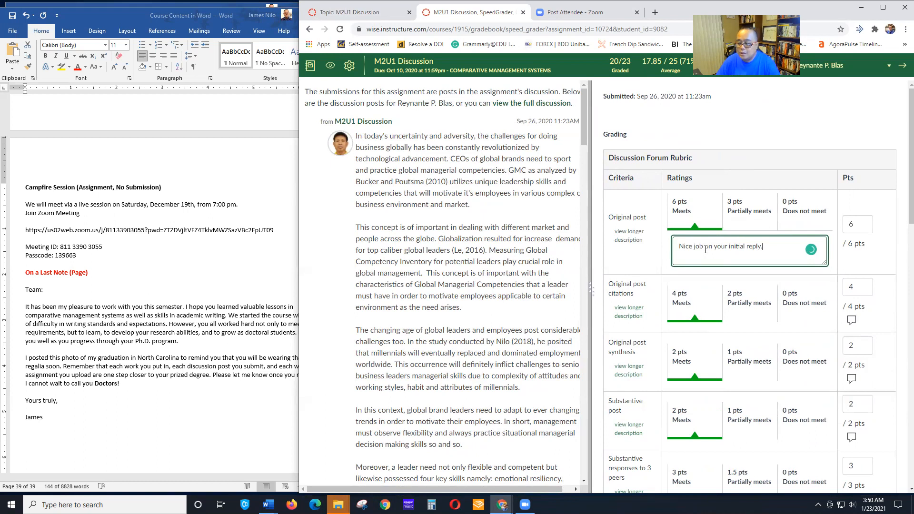
pyautogui.scroll(-2, 849, 265)
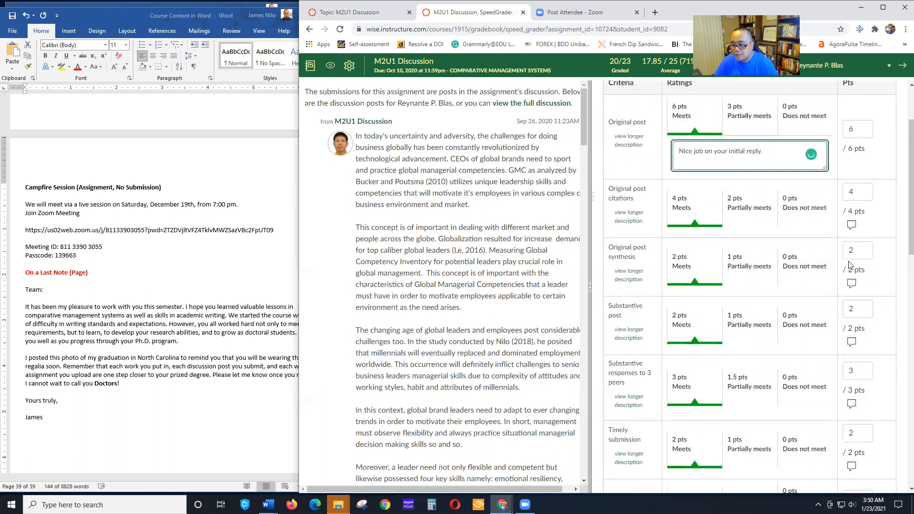
pyautogui.click(852, 227)
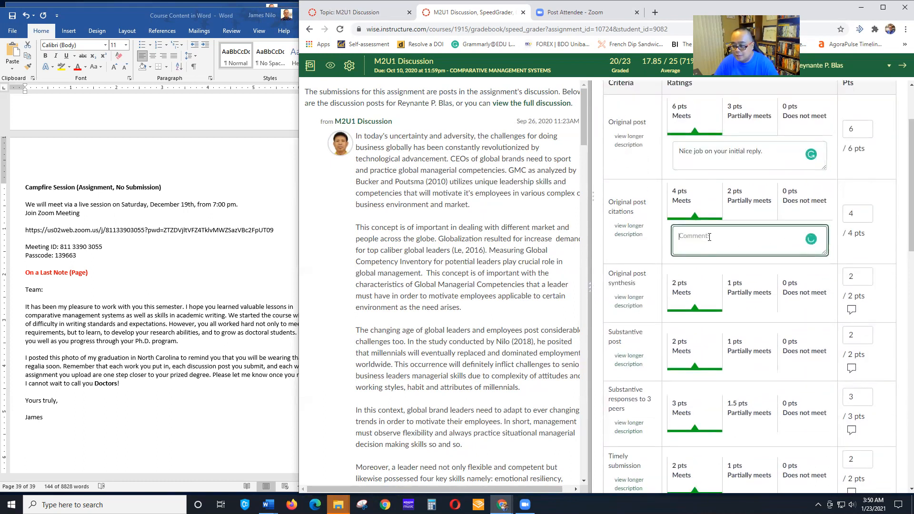
pyautogui.scroll(-2, 694, 233)
# Look through the remaining rubric criteria and the assignment comments, and cancel the rubric edit
pyautogui.scroll(-7, 699, 251)
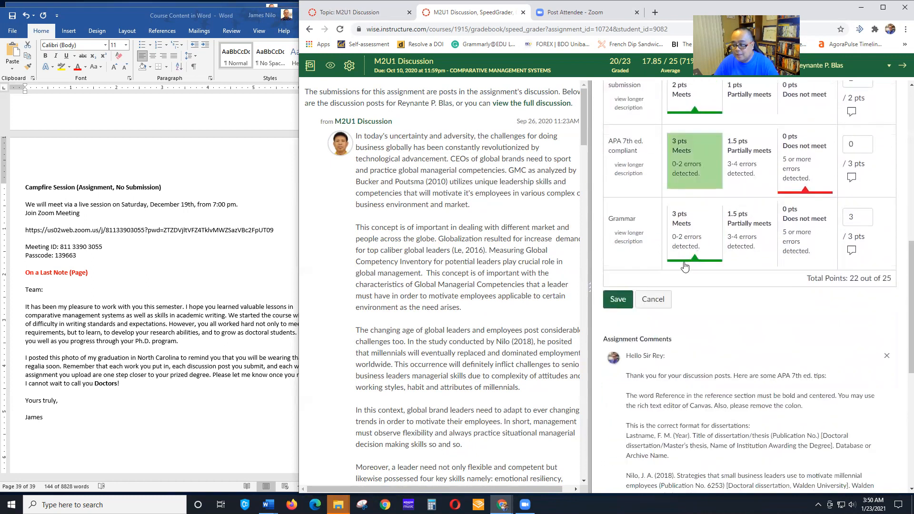
pyautogui.scroll(-1, 685, 188)
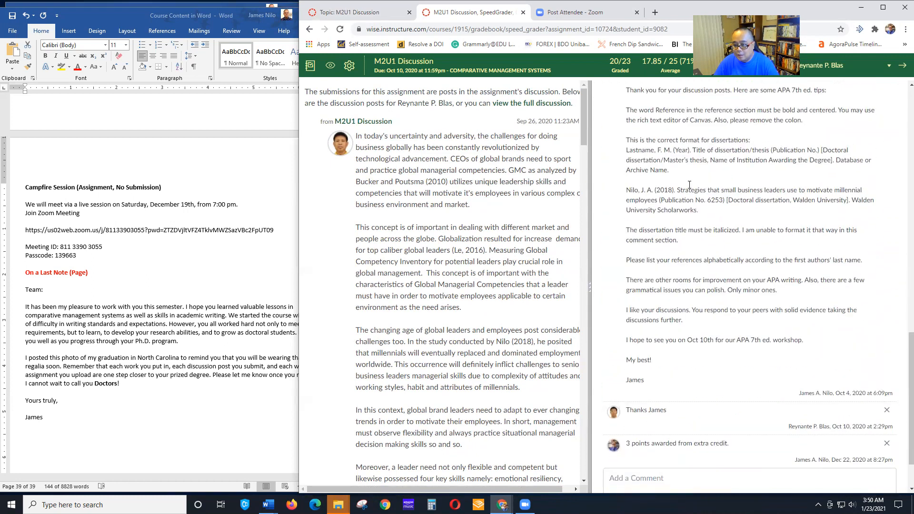
pyautogui.scroll(2, 718, 244)
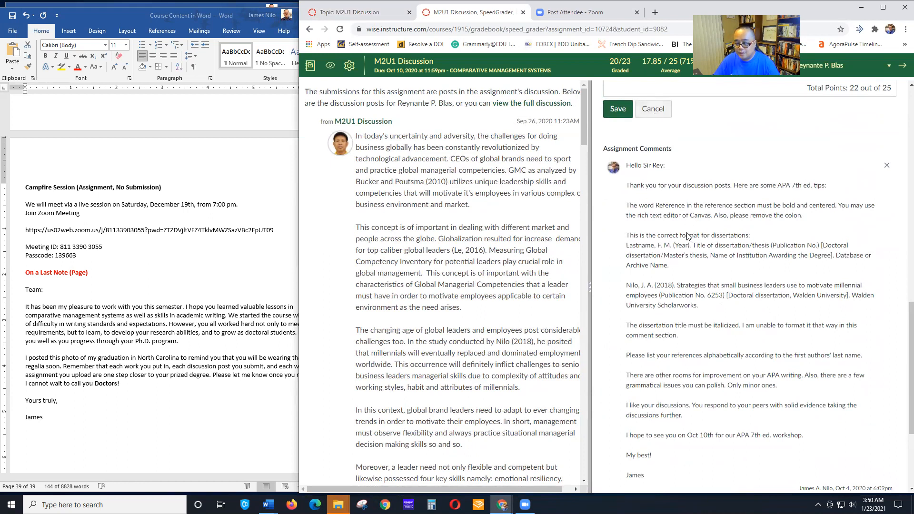
pyautogui.click(652, 110)
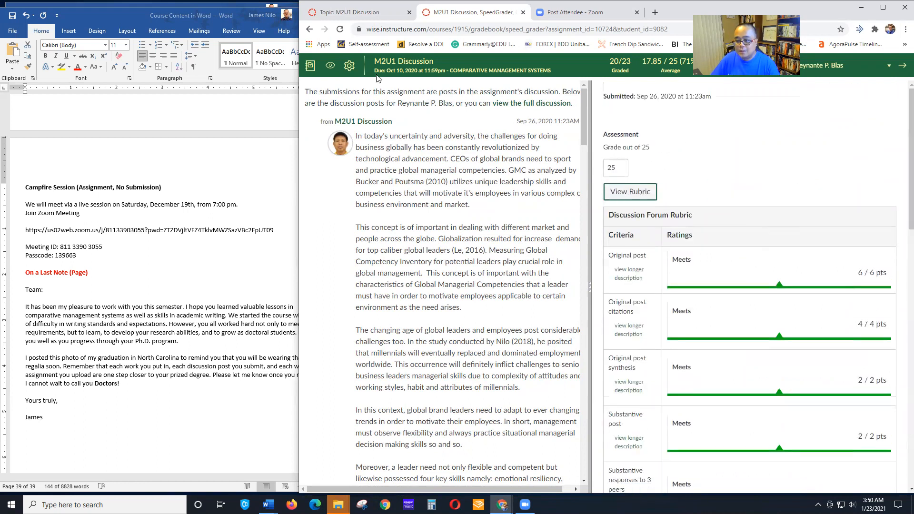
# Return to the wise.instructure.com dashboard and open the module list of the Comparative Management Systems course
pyautogui.click(628, 29)
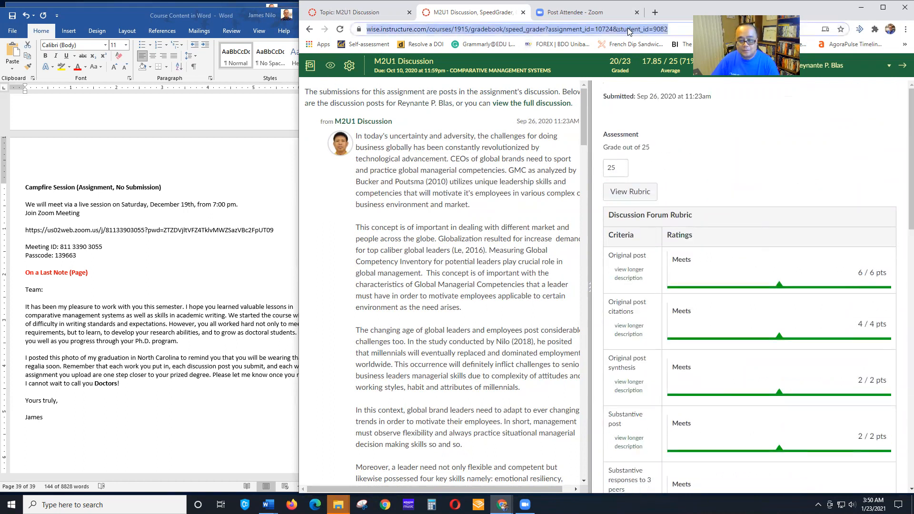
pyautogui.write('wise')
pyautogui.press('Return')
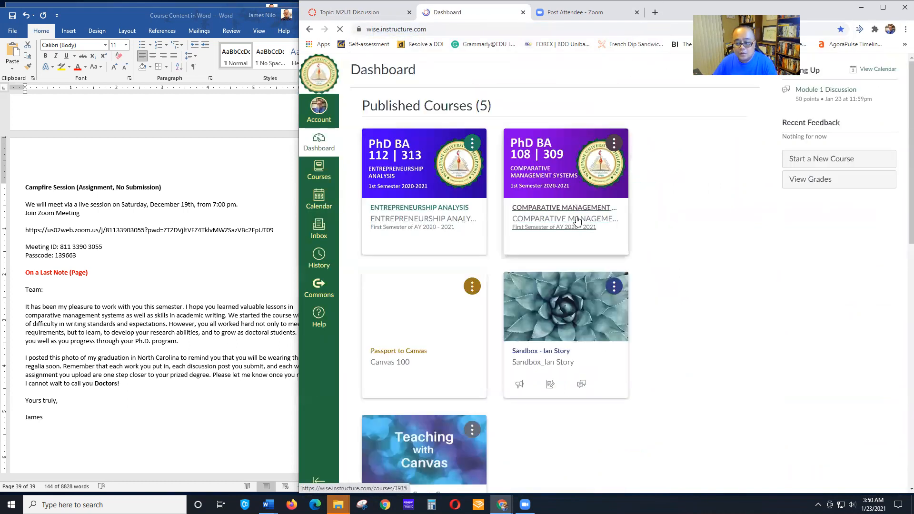
pyautogui.click(521, 225)
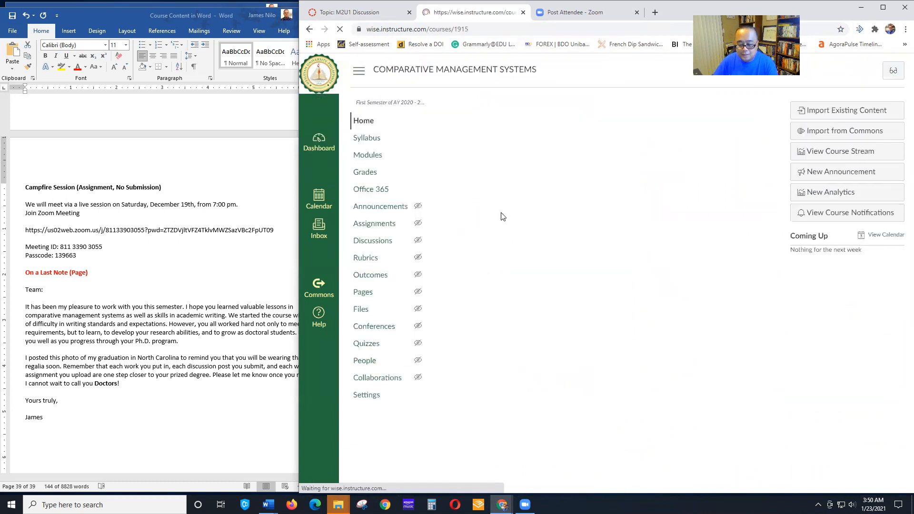
pyautogui.click(370, 155)
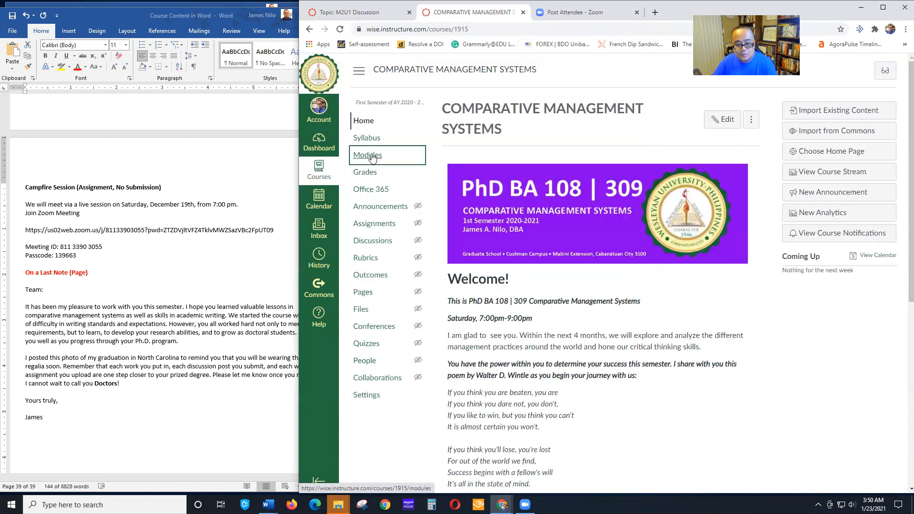
# Open the Asian and European Governments Presentations assignment in Module 4
pyautogui.scroll(-20, 613, 295)
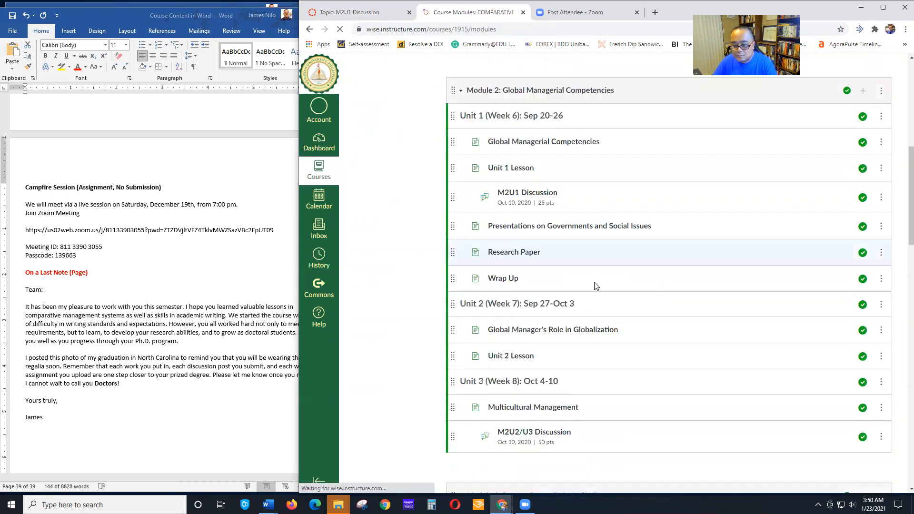
pyautogui.scroll(-4, 618, 292)
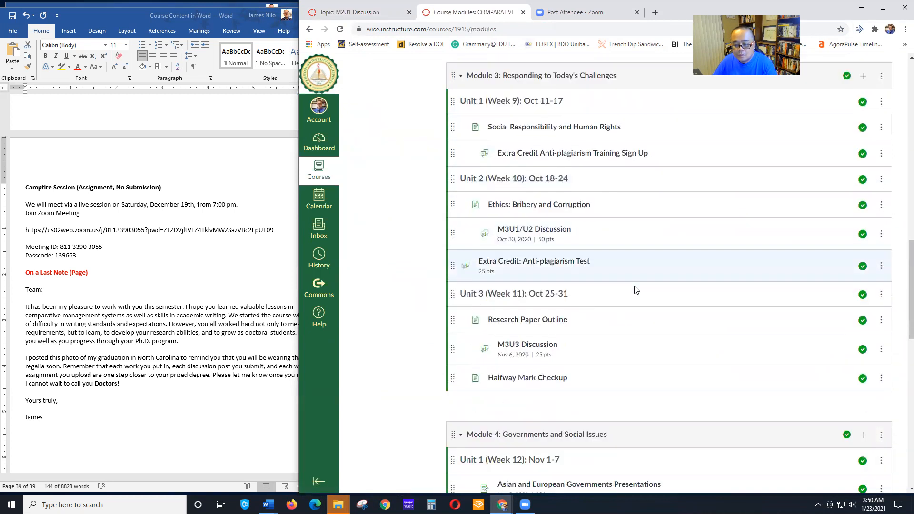
pyautogui.scroll(-5, 636, 294)
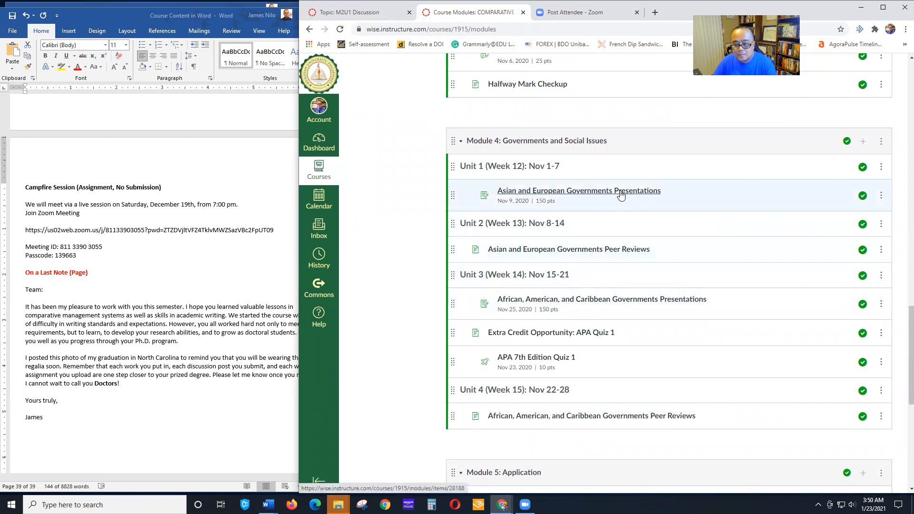
pyautogui.click(620, 194)
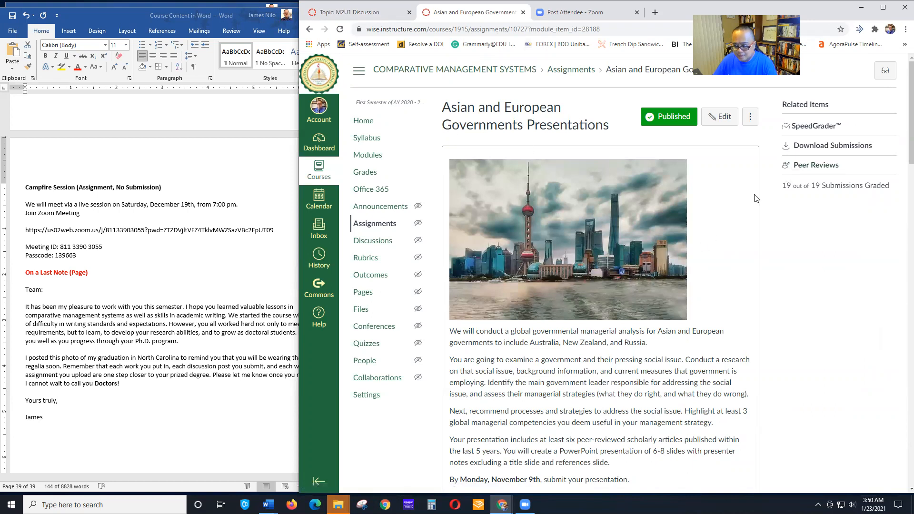
# Open the assignment's peer reviews, look through the assigned reviewers and the automatic assignment options, and return to the assignment
pyautogui.click(815, 165)
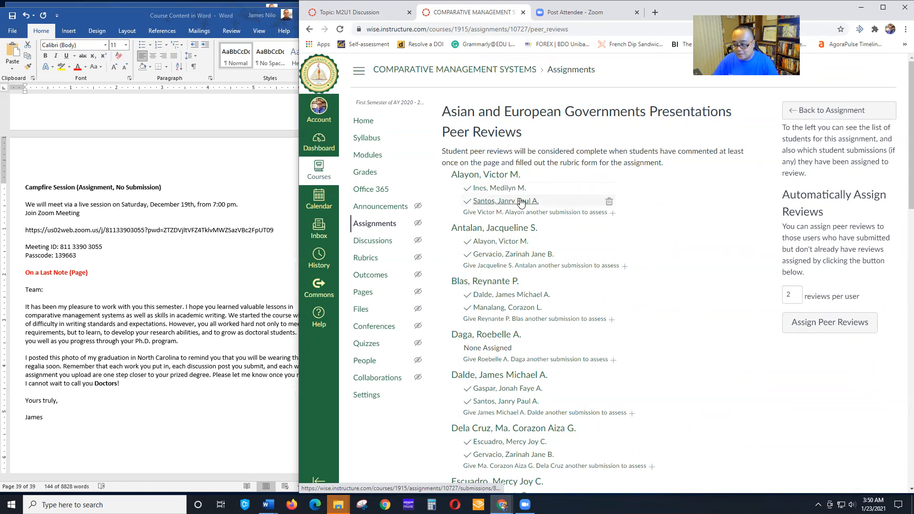
pyautogui.scroll(-3, 809, 286)
pyautogui.scroll(3, 834, 291)
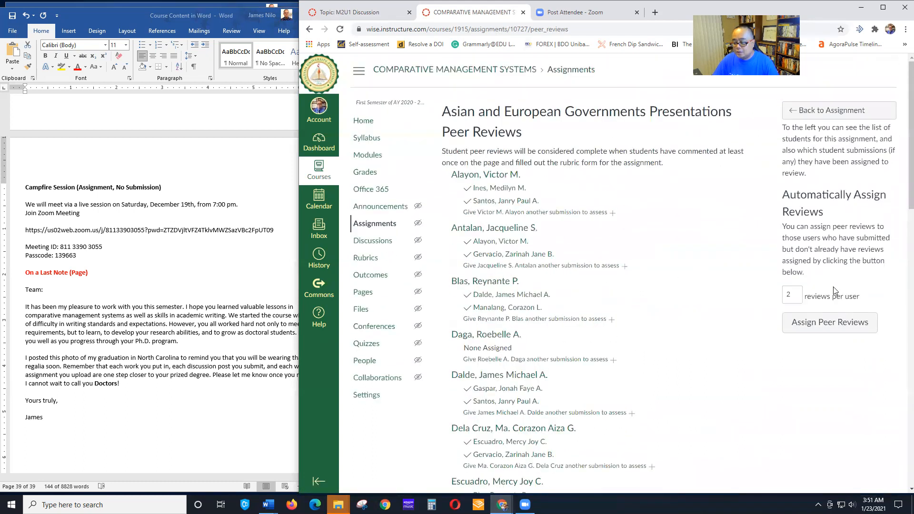
pyautogui.scroll(-3, 540, 281)
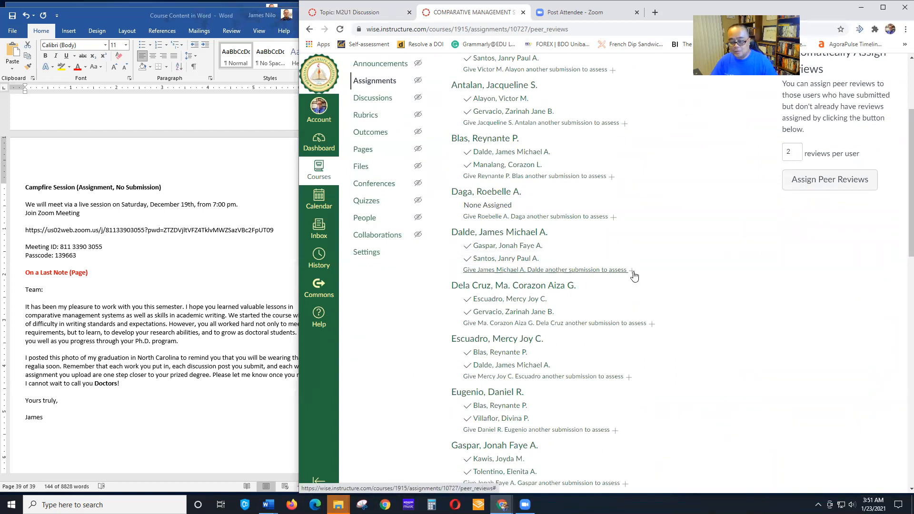
pyautogui.scroll(-4, 600, 281)
pyautogui.scroll(7, 581, 245)
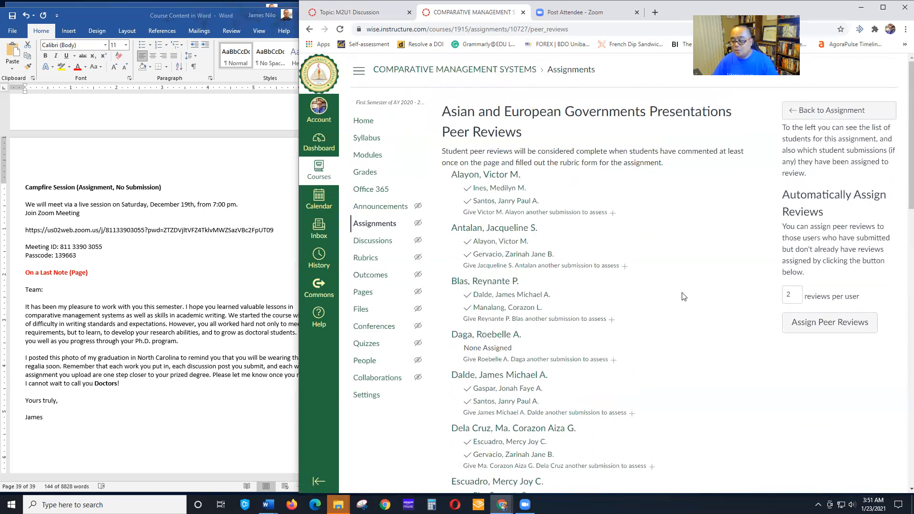
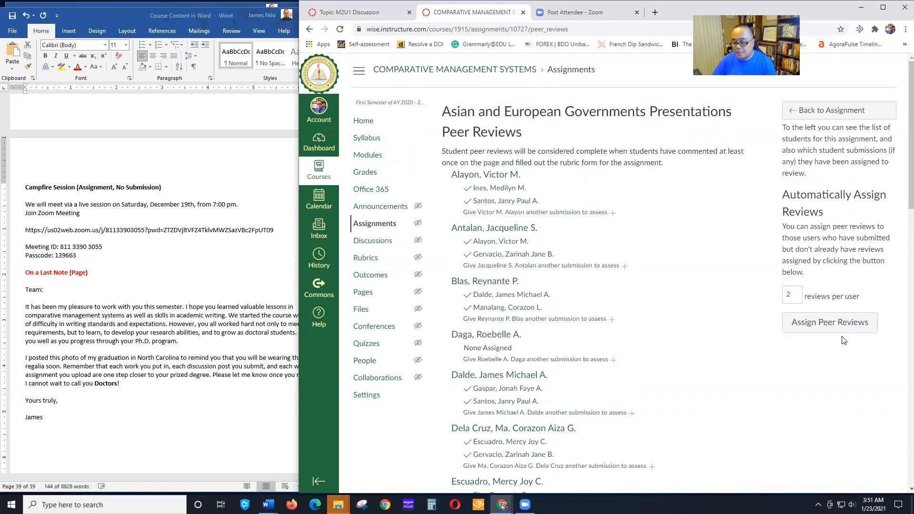
pyautogui.scroll(-8, 692, 345)
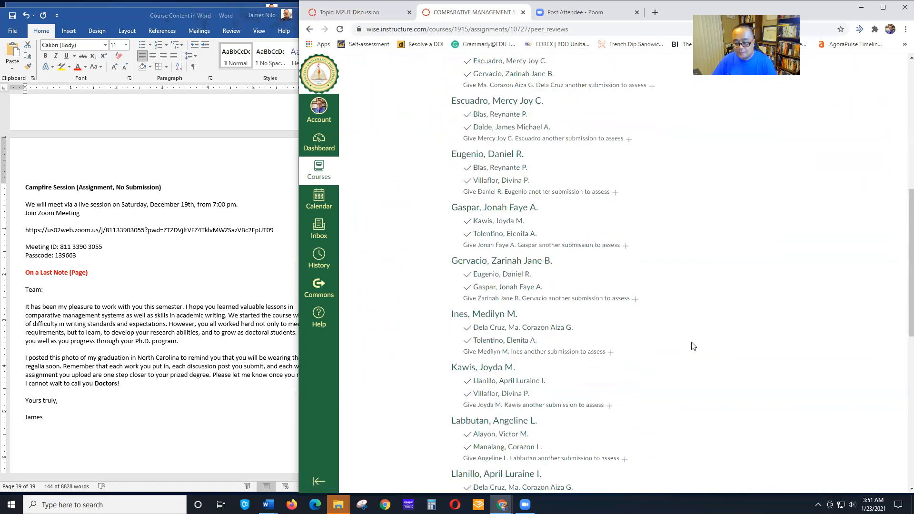
pyautogui.scroll(8, 693, 346)
pyautogui.click(838, 114)
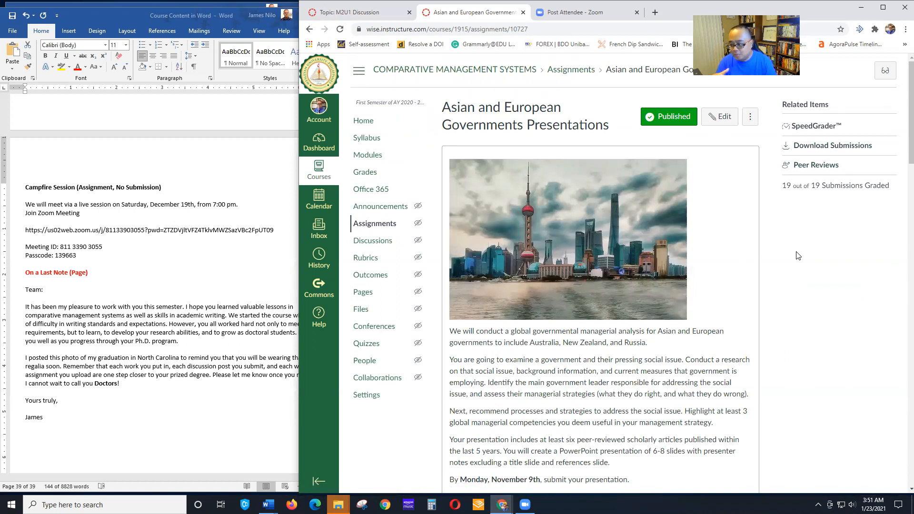
# Open the assignment in SpeedGrader, widen the grading pane and view the student's BREXIT.pptx submission
pyautogui.click(814, 126)
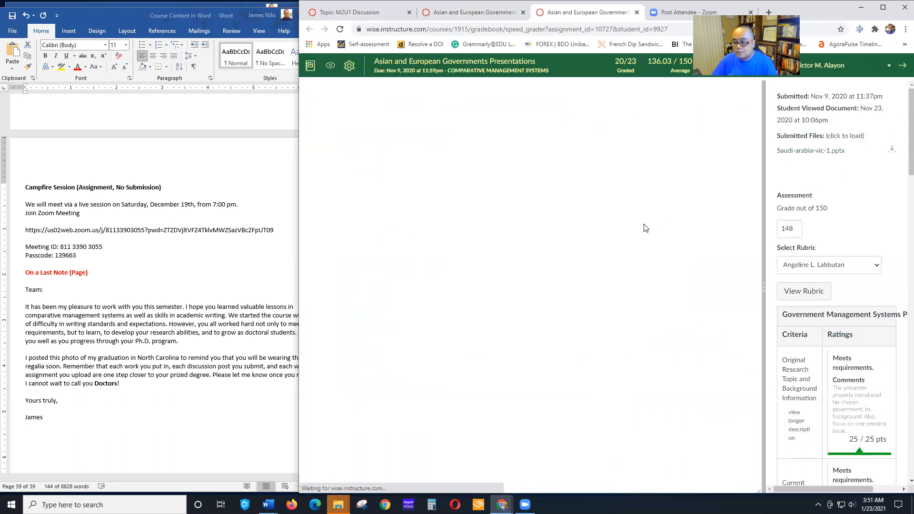
pyautogui.moveTo(761, 272); pyautogui.dragTo(677, 302)
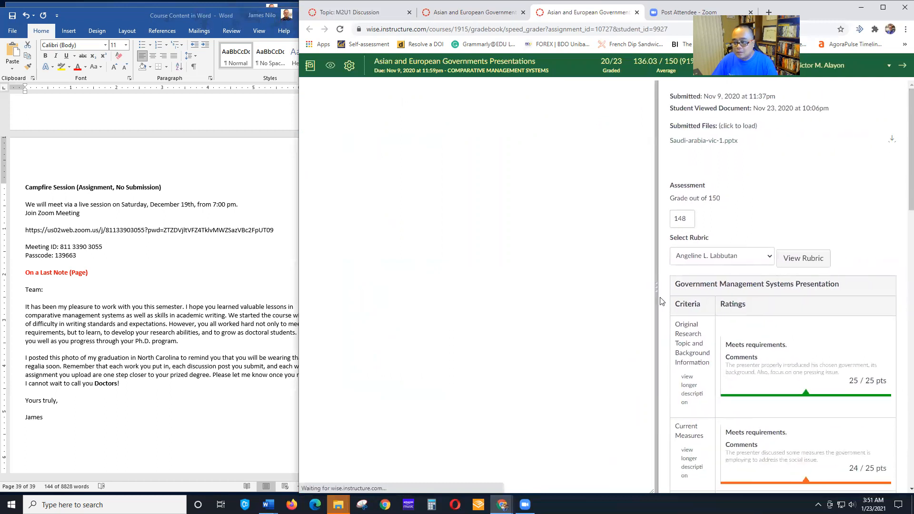
pyautogui.click(885, 70)
pyautogui.click(840, 138)
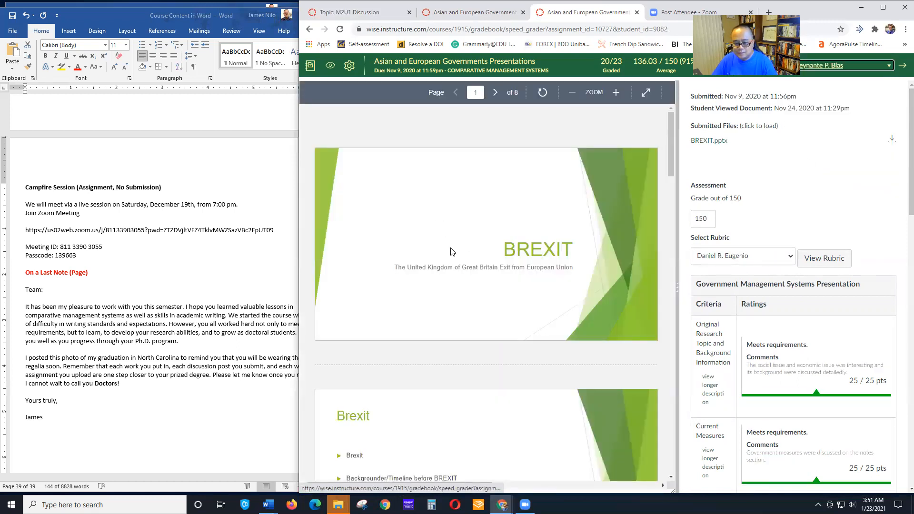
pyautogui.scroll(-6, 465, 255)
pyautogui.scroll(6, 465, 255)
pyautogui.scroll(-1, 847, 276)
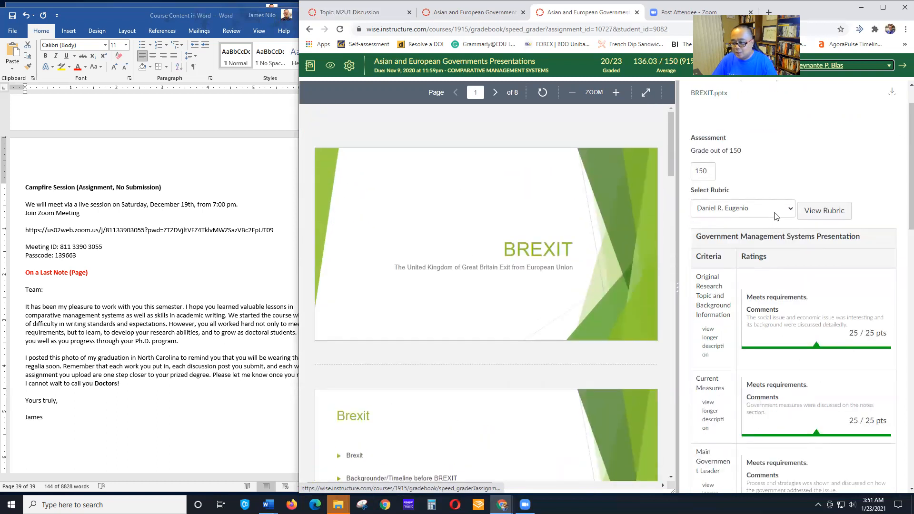
# Select the first peer reviewer's rubric for the BREXIT presentation and examine its ratings and the assignment comments
pyautogui.click(791, 211)
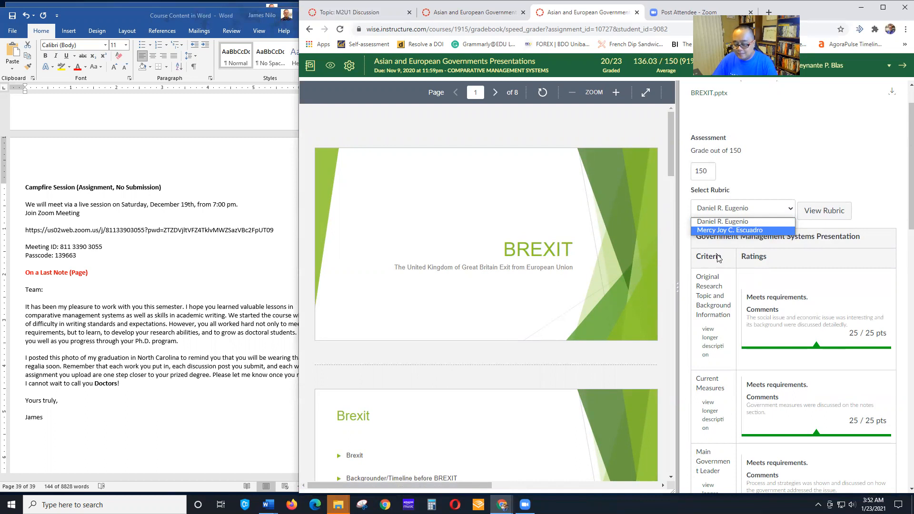
pyautogui.click(760, 223)
pyautogui.scroll(-12, 797, 255)
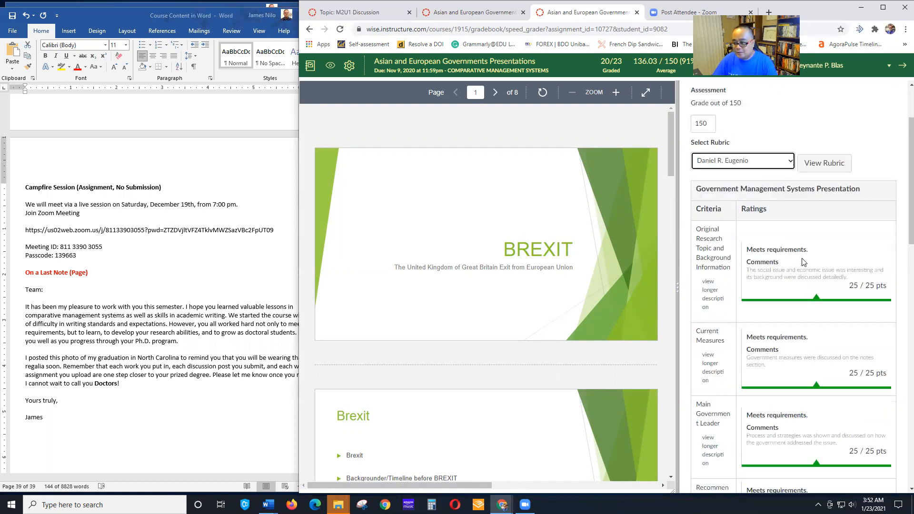
pyautogui.scroll(12, 810, 258)
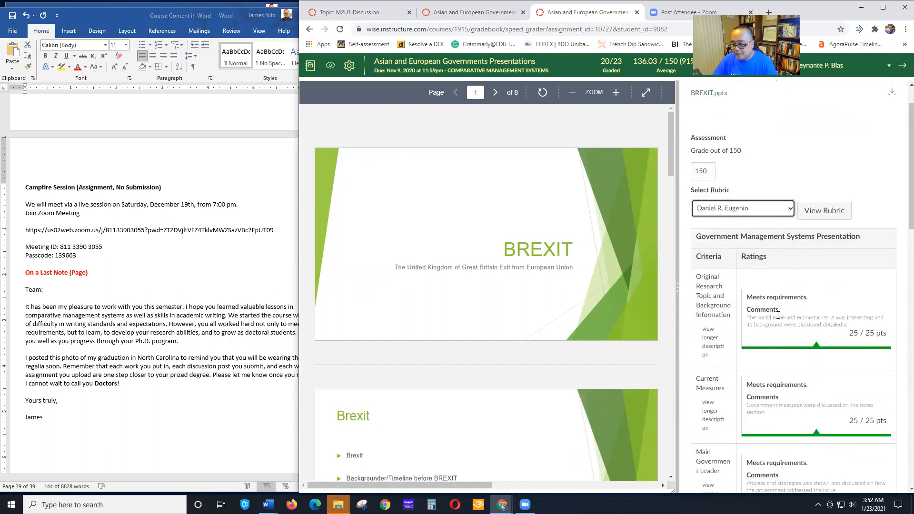
pyautogui.scroll(-10, 790, 325)
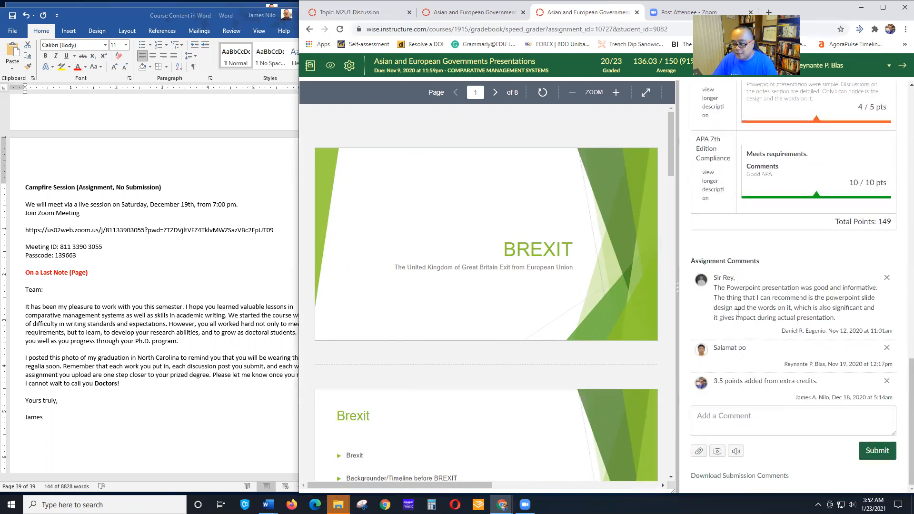
# Switch to the second peer reviewer's rubric for the BREXIT presentation
pyautogui.scroll(12, 758, 306)
pyautogui.click(773, 260)
pyautogui.click(765, 279)
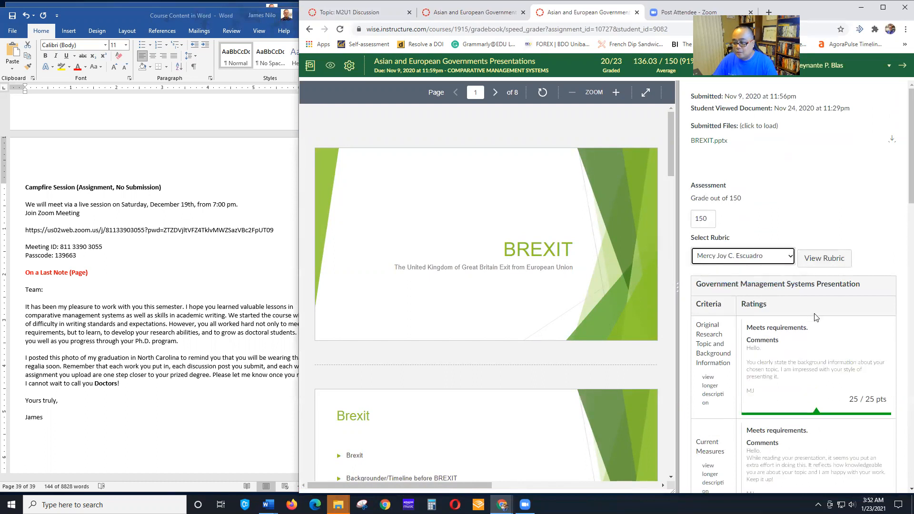
# Compare the two peer reviewers' rubrics for the BREXIT presentation, examining their ratings, point totals and the assignment comments
pyautogui.scroll(-10, 845, 318)
pyautogui.scroll(5, 865, 307)
pyautogui.scroll(5, 865, 307)
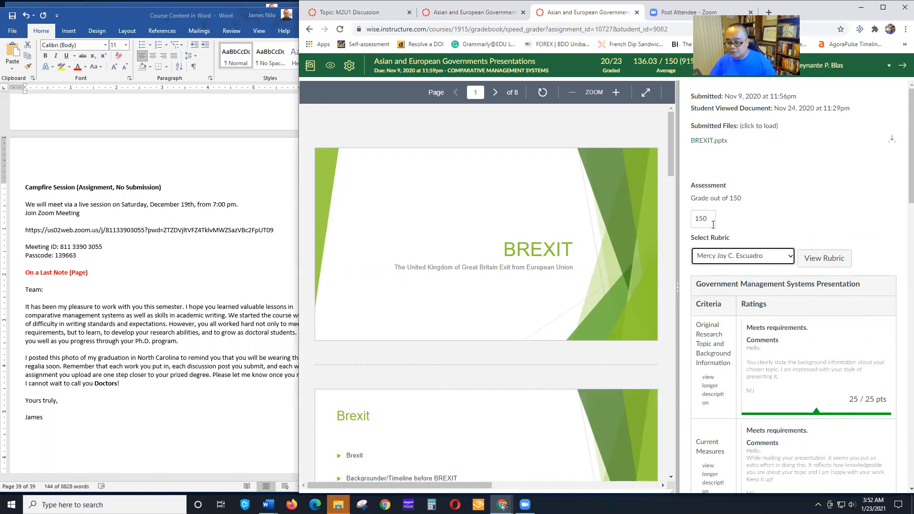
pyautogui.click(773, 259)
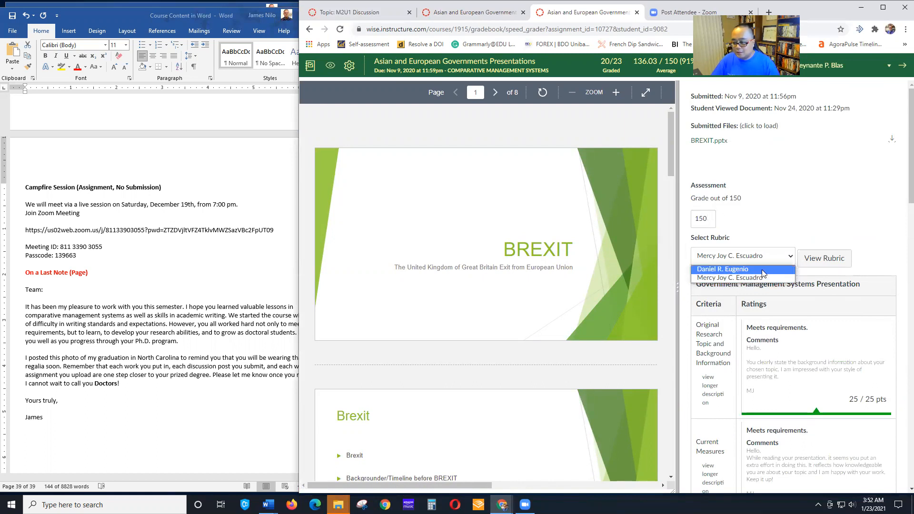
pyautogui.click(768, 266)
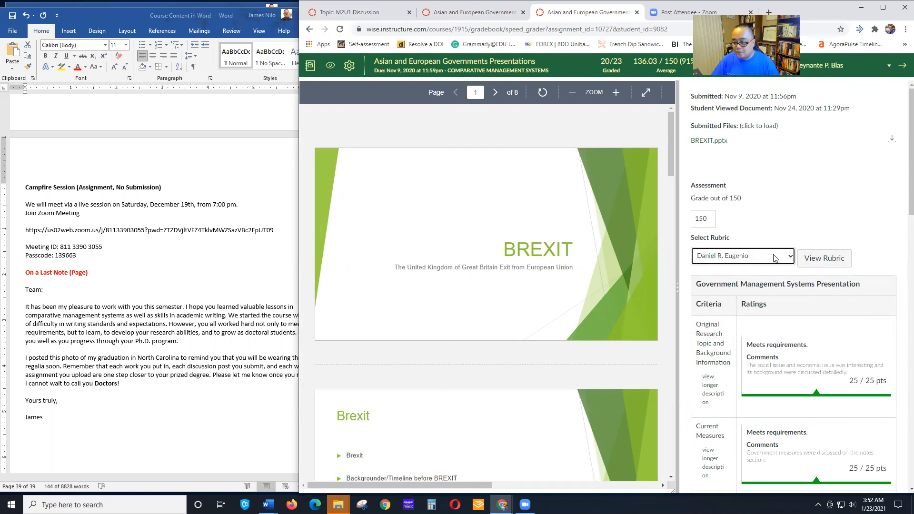
pyautogui.click(773, 258)
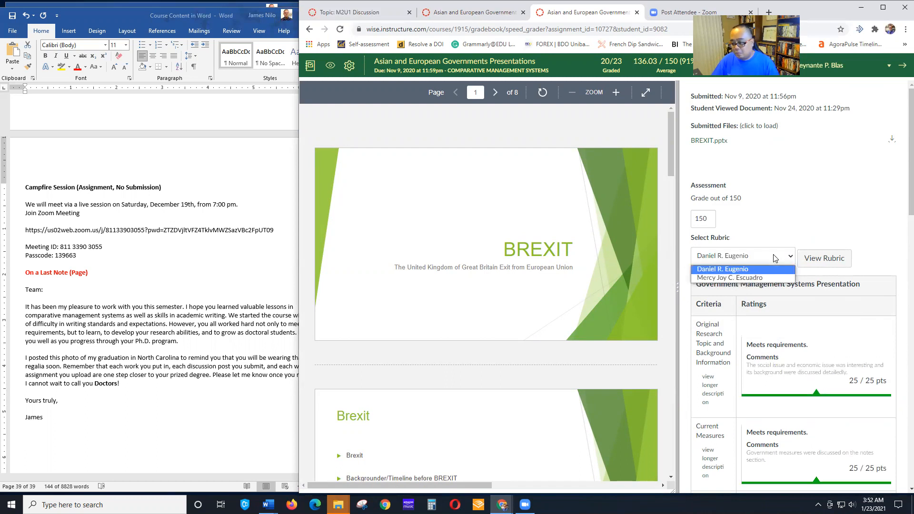
pyautogui.click(768, 278)
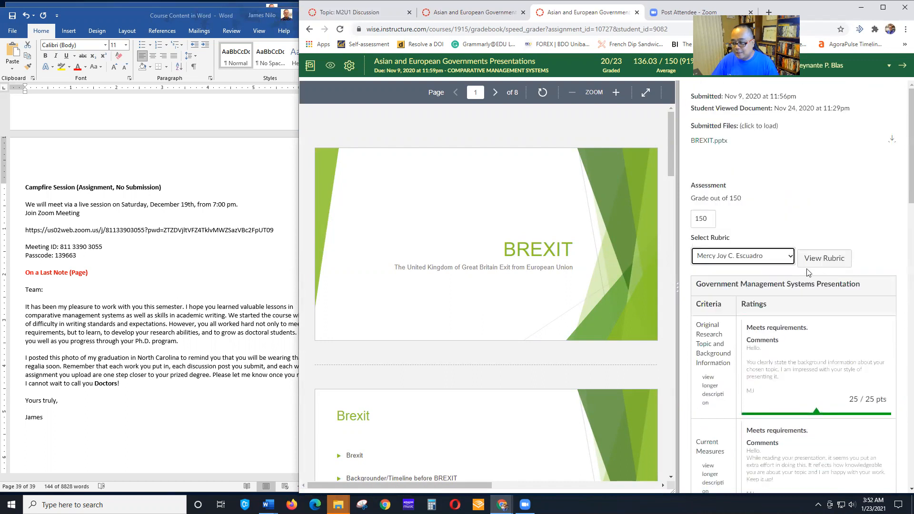
pyautogui.scroll(-15, 838, 290)
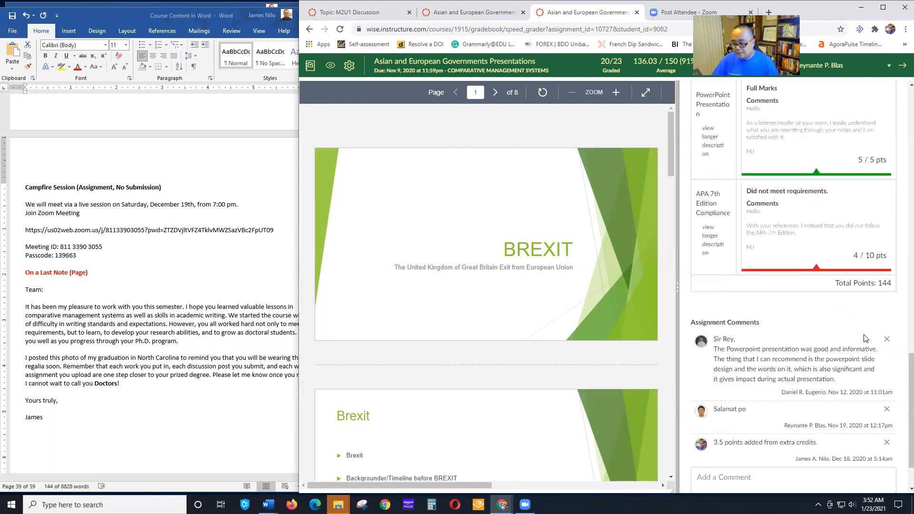
pyautogui.scroll(15, 875, 280)
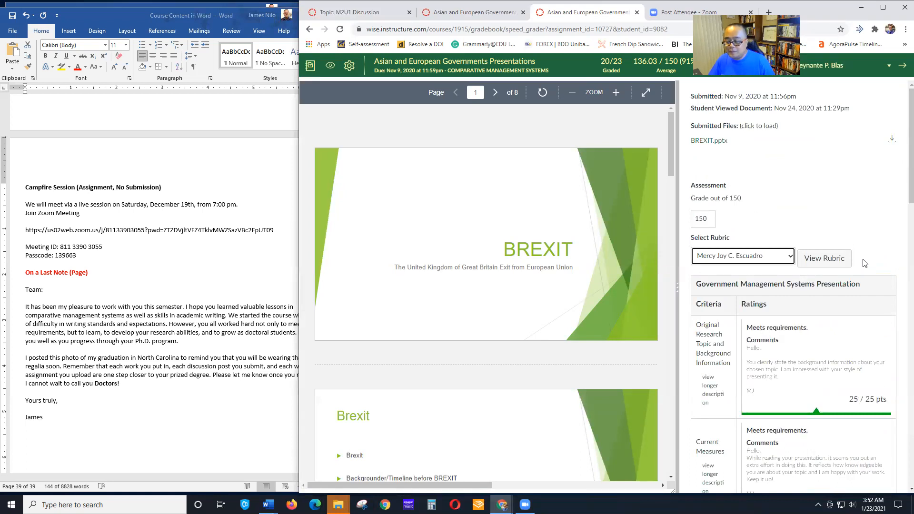
# Examine the overall grade field for the BREXIT presentation alongside the peer reviewer's rubric ratings
pyautogui.moveTo(712, 217); pyautogui.dragTo(692, 216)
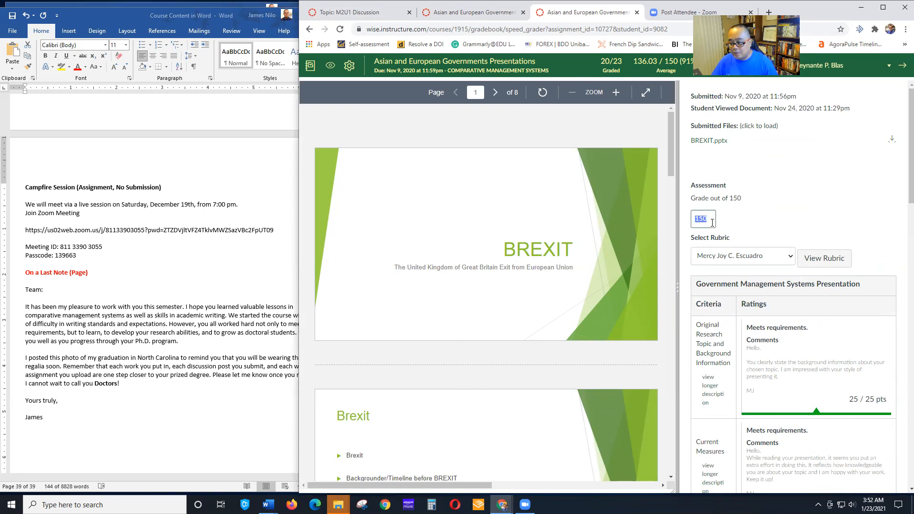
pyautogui.click(802, 217)
pyautogui.moveTo(710, 218); pyautogui.dragTo(692, 223)
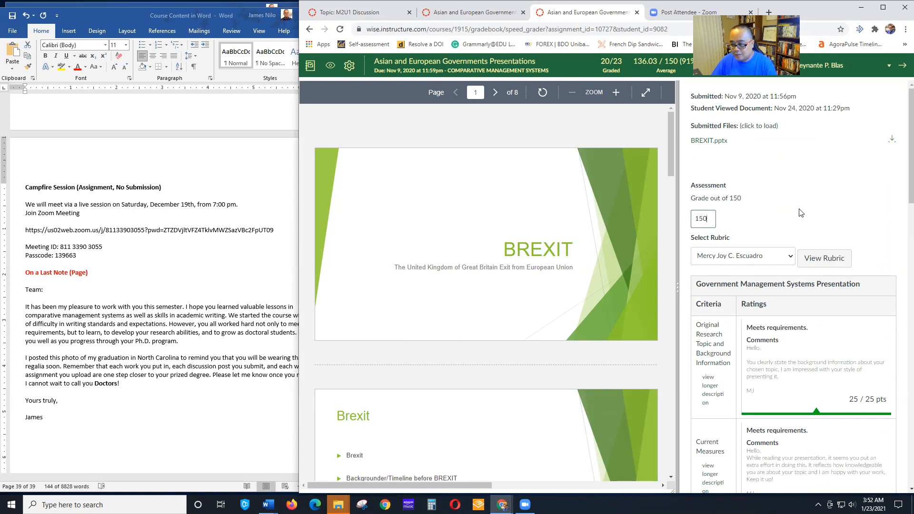
pyautogui.scroll(-5, 861, 198)
pyautogui.scroll(5, 885, 238)
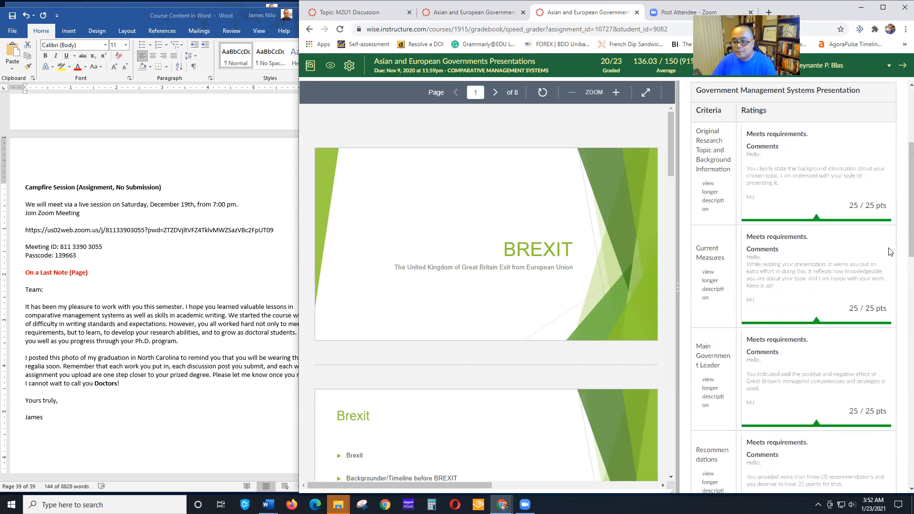
# Go to the wise.instructure.com dashboard and open the Modules page of the ENTREPRENEURSHIP ANALYSIS course
pyautogui.click(637, 32)
pyautogui.write('wise')
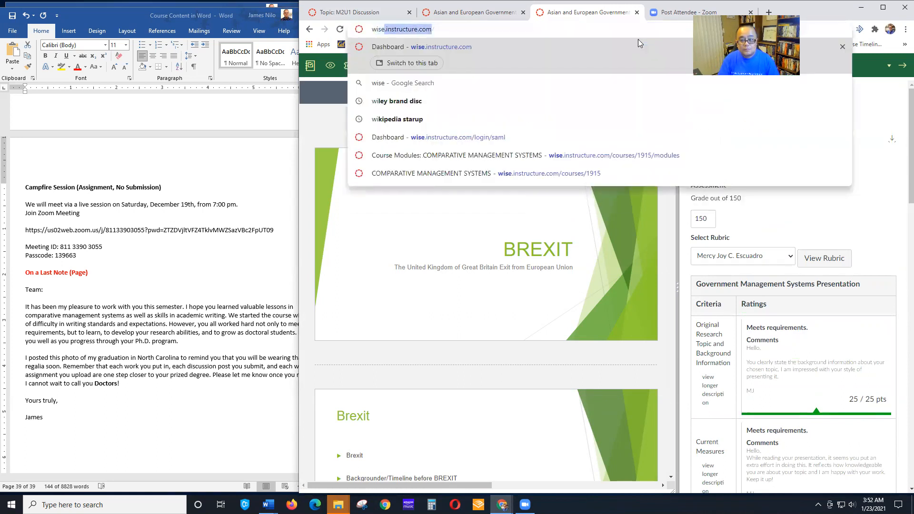
pyautogui.press('Return')
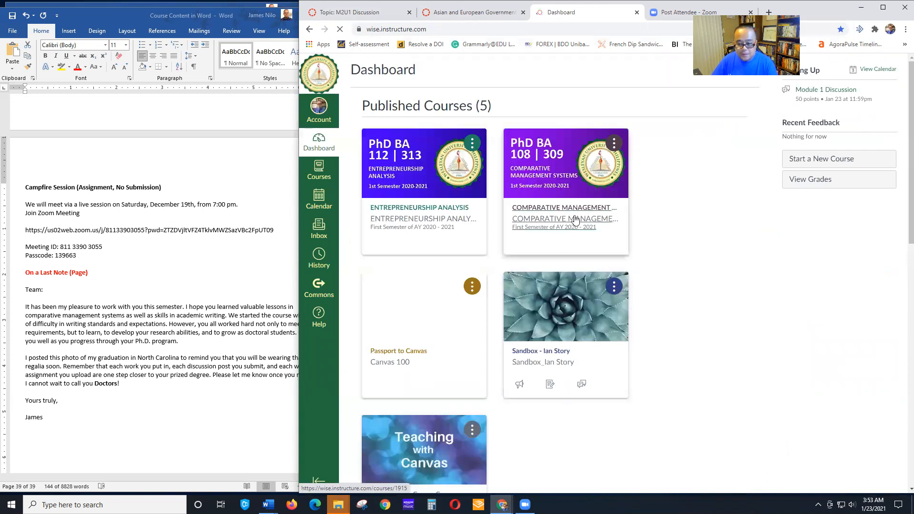
pyautogui.click(460, 212)
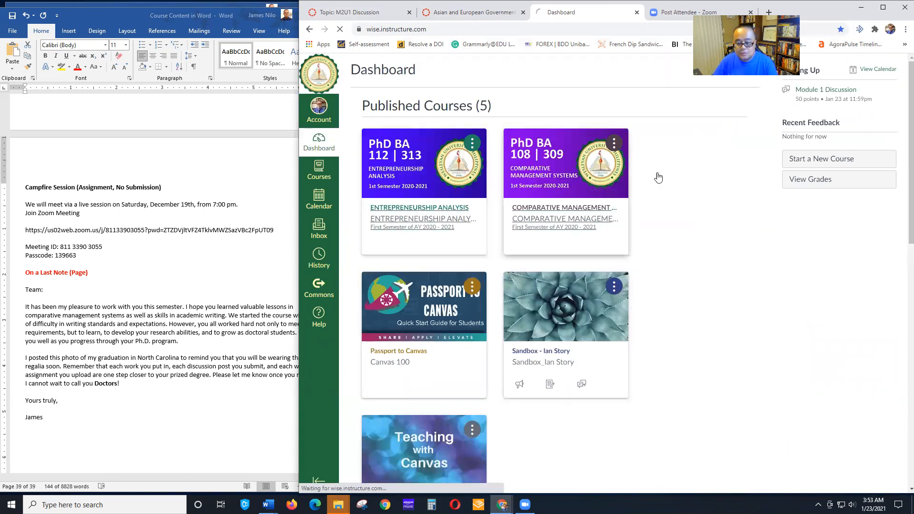
pyautogui.click(368, 155)
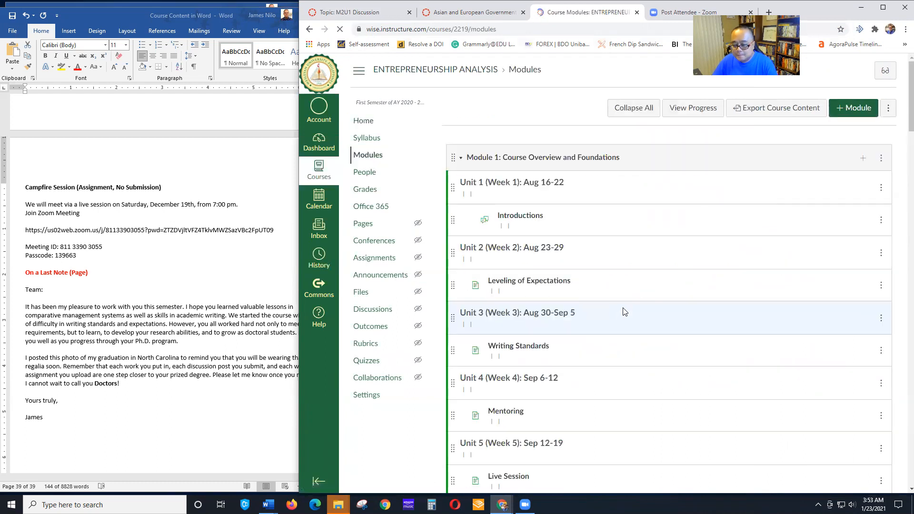
# Open the Research Paper assignment from Module 5: Application and load its submissions in SpeedGrader
pyautogui.middleClick(643, 313)
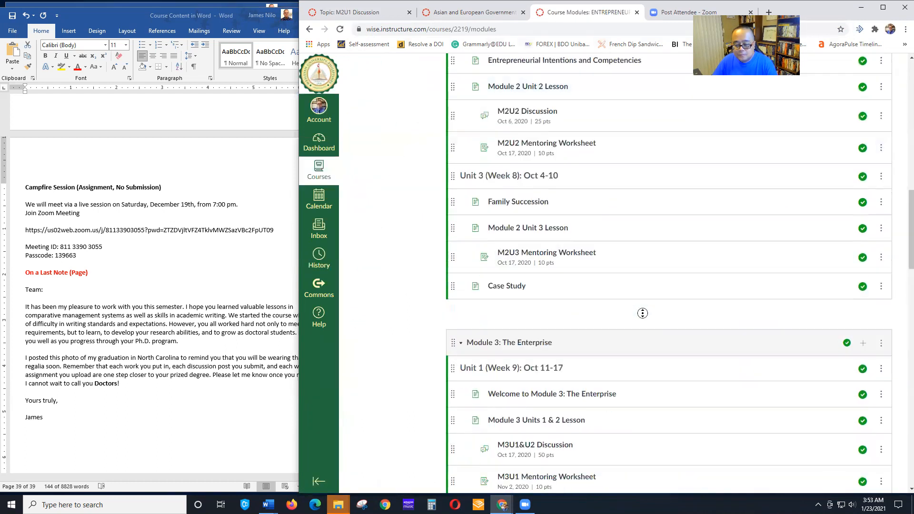
pyautogui.scroll(-20, 646, 312)
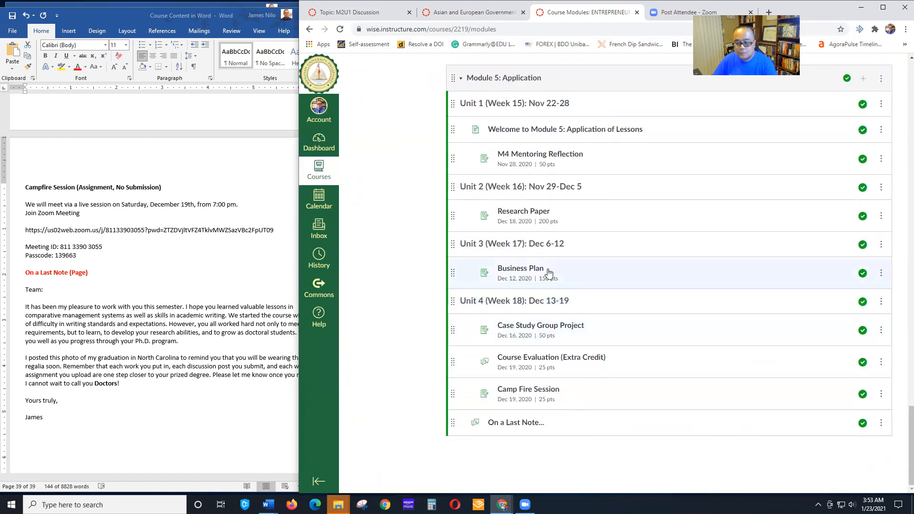
pyautogui.click(543, 214)
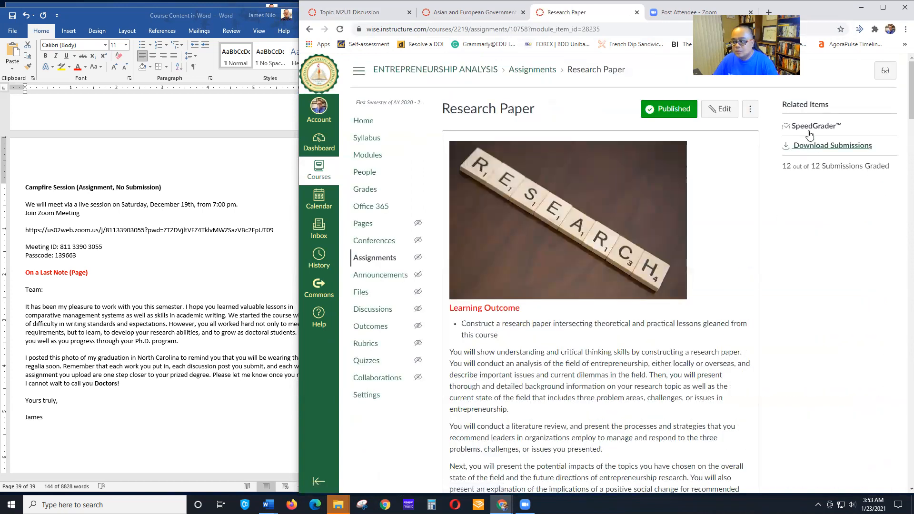
pyautogui.click(808, 132)
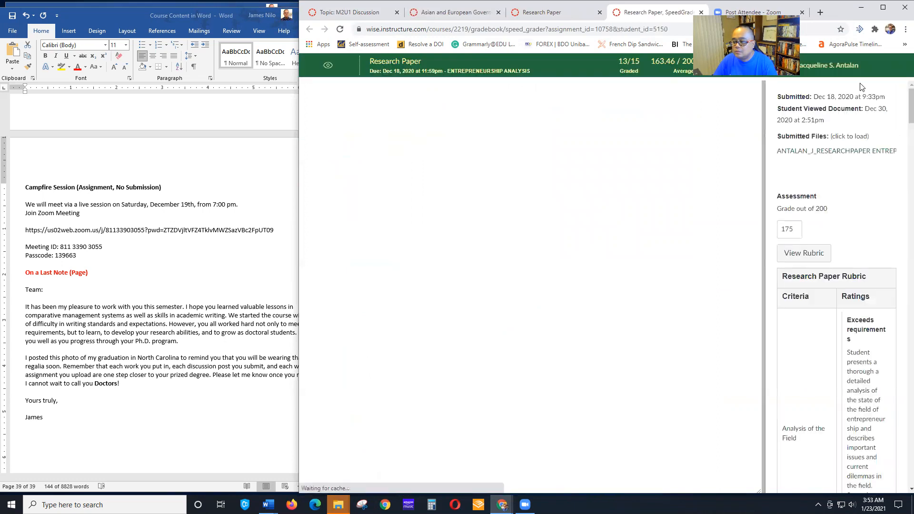
# Switch to the student with the 21-page research paper, maximize the browser window and widen the grading pane
pyautogui.click(870, 67)
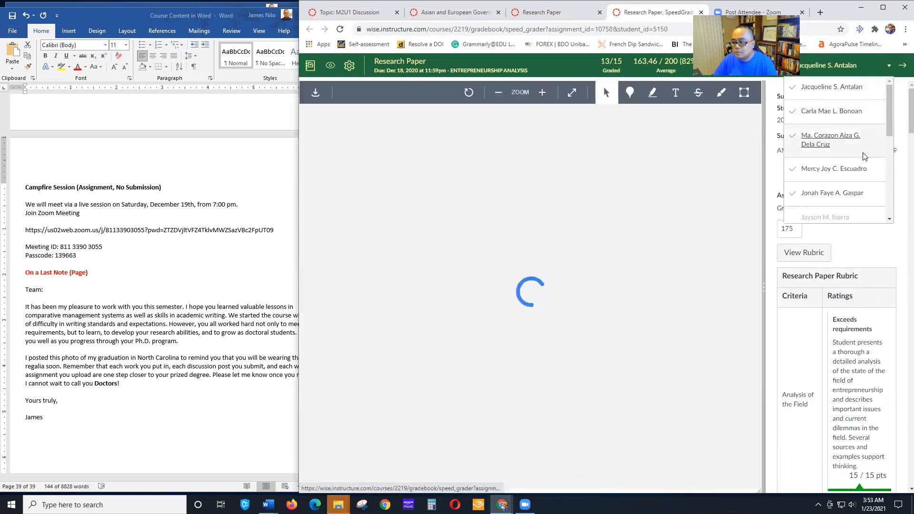
pyautogui.scroll(-5, 864, 157)
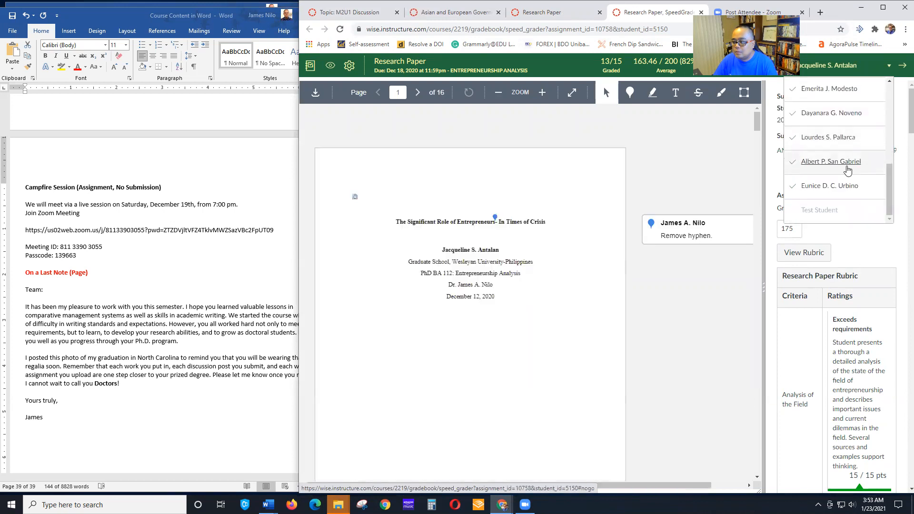
pyautogui.scroll(2, 847, 169)
pyautogui.click(845, 139)
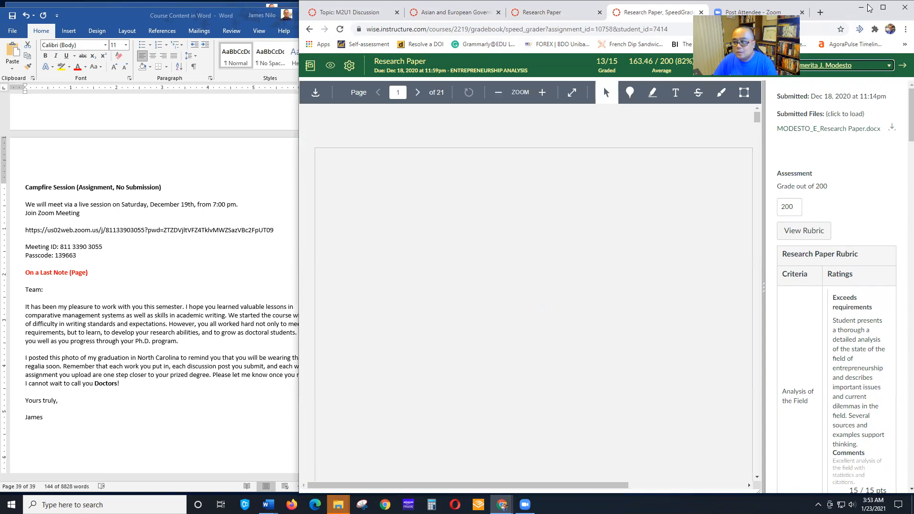
pyautogui.click(883, 8)
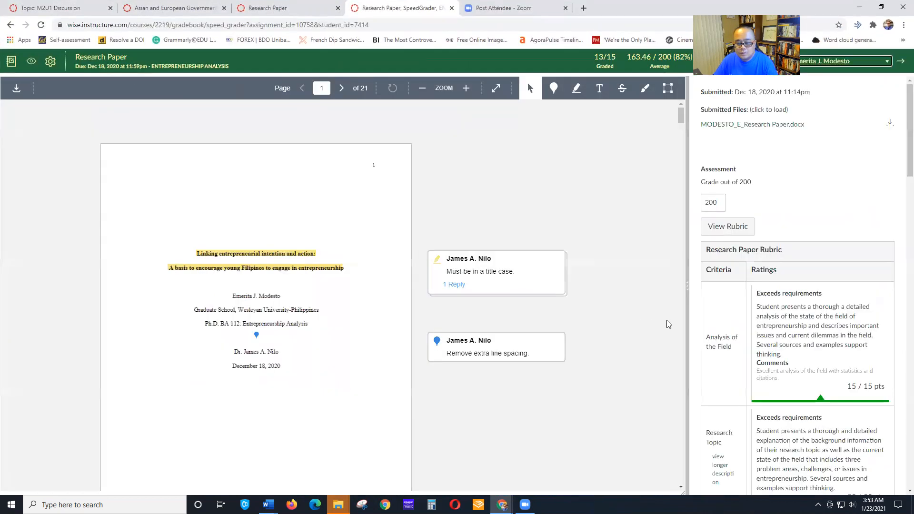
pyautogui.moveTo(687, 290); pyautogui.dragTo(618, 299)
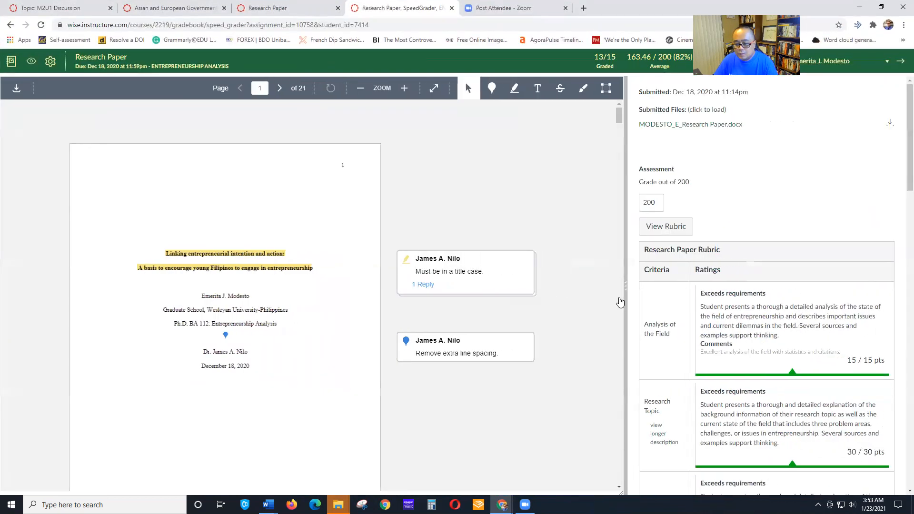
# Examine the instructor's highlights, point comments and strikeouts on the first two pages of the research paper
pyautogui.scroll(-3, 315, 277)
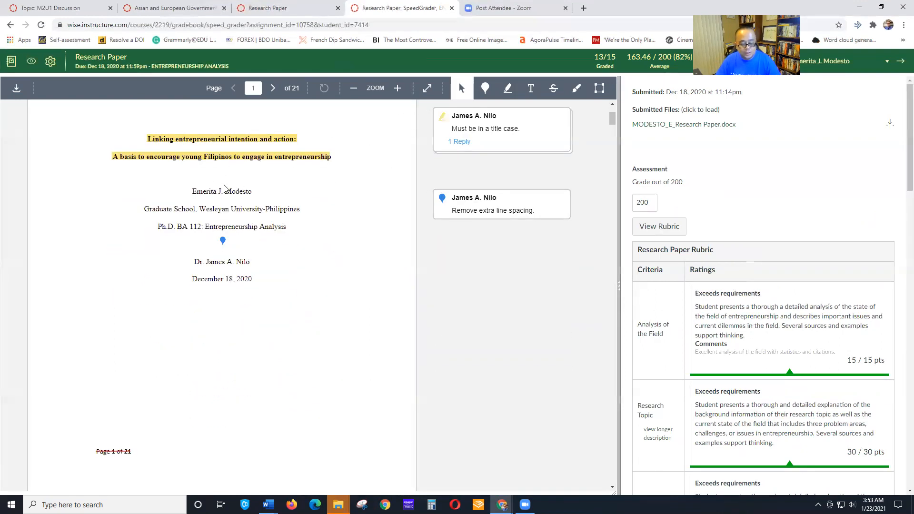
pyautogui.scroll(-1, 242, 203)
pyautogui.scroll(2, 262, 215)
pyautogui.scroll(3, 269, 218)
pyautogui.scroll(-1, 247, 228)
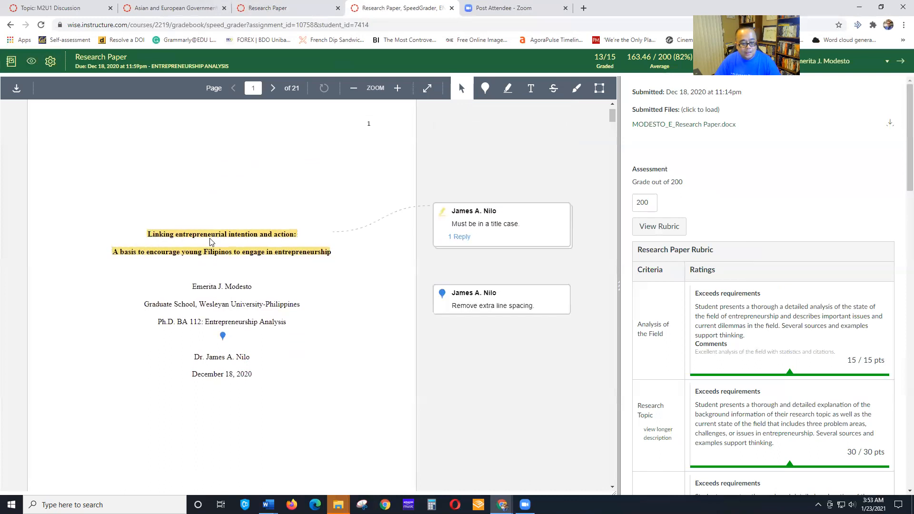
pyautogui.scroll(-3, 495, 250)
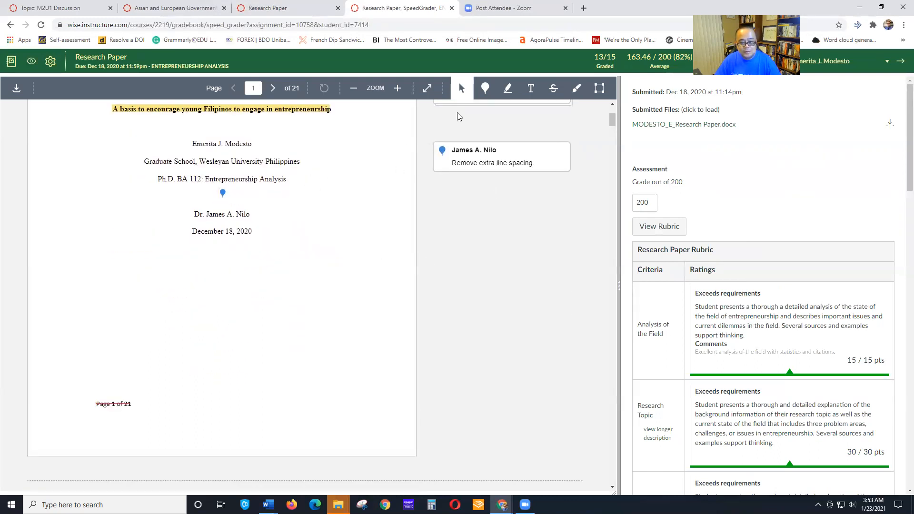
pyautogui.scroll(-6, 312, 243)
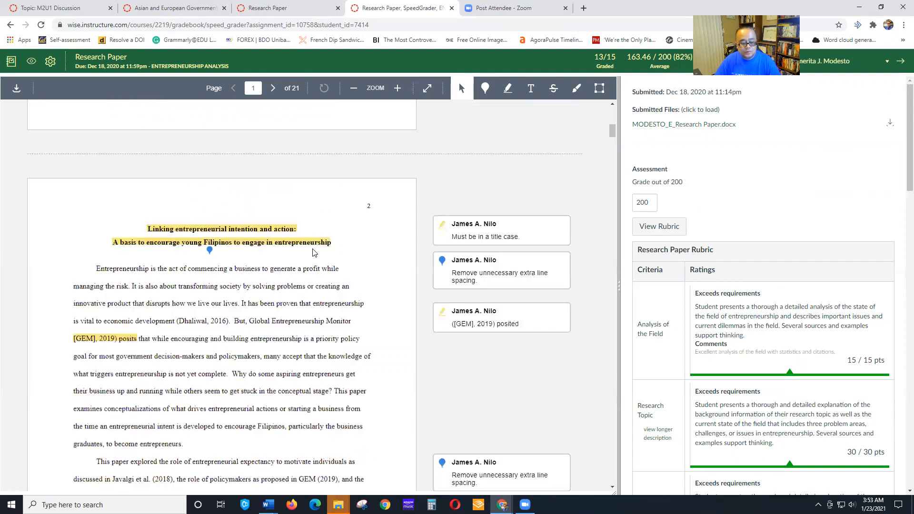
pyautogui.scroll(4, 106, 316)
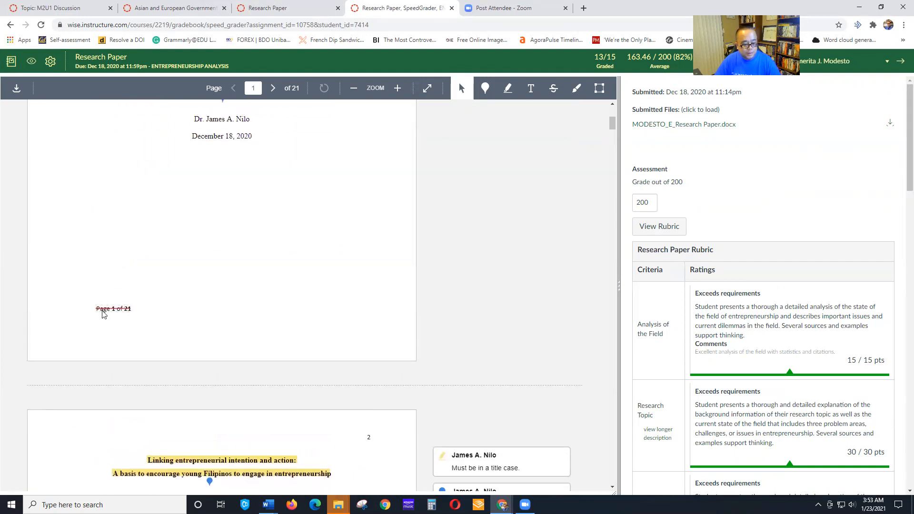
# Activate the strikeout annotation tool and look through the research paper's annotations from the title page to page 5
pyautogui.click(553, 90)
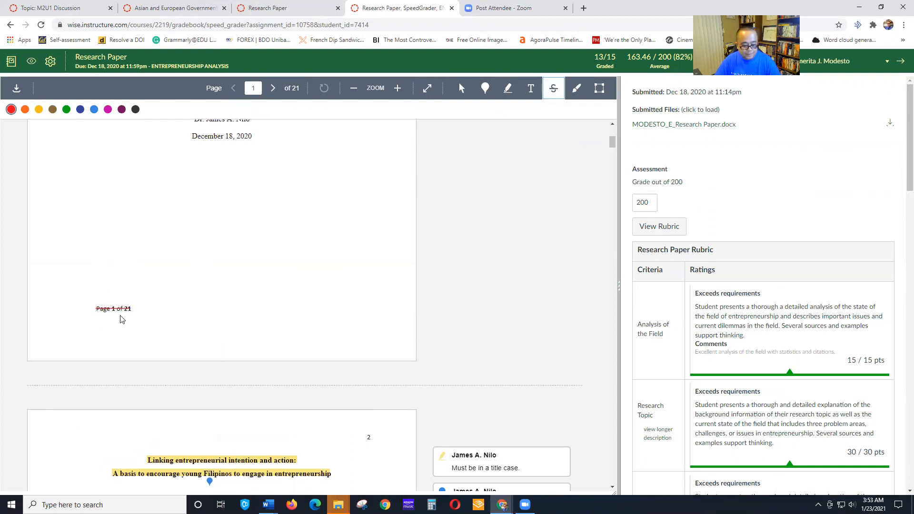
pyautogui.scroll(5, 123, 320)
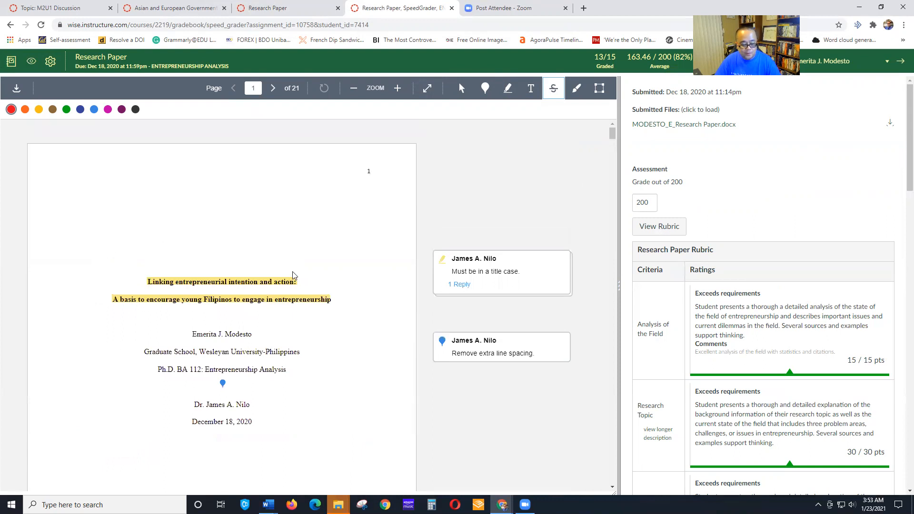
pyautogui.scroll(-4, 294, 275)
pyautogui.scroll(-5, 126, 361)
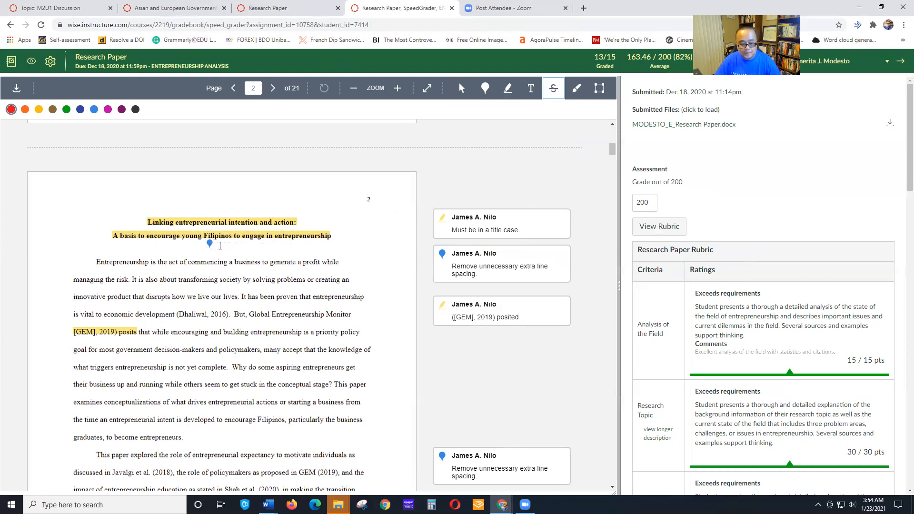
pyautogui.scroll(-3, 192, 348)
pyautogui.scroll(2, 428, 140)
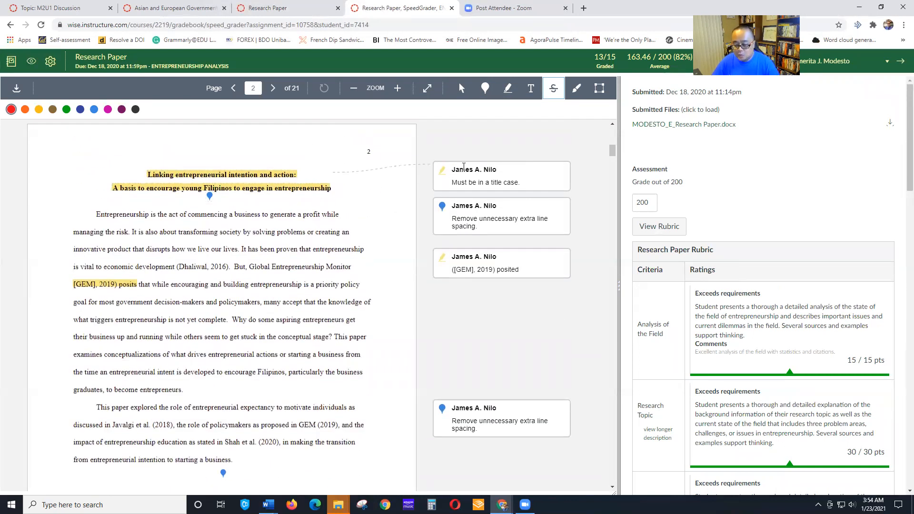
pyautogui.scroll(-5, 229, 285)
pyautogui.scroll(-15, 228, 286)
pyautogui.scroll(-10, 235, 294)
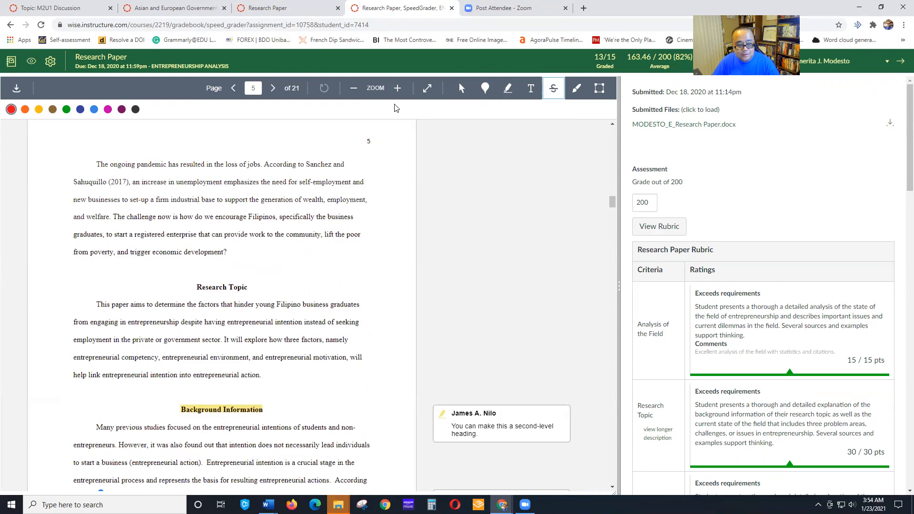
# Examine the Research Paper rubric ratings, criterion comments and assignment comments, and return to the paper's title page
pyautogui.scroll(-3, 733, 250)
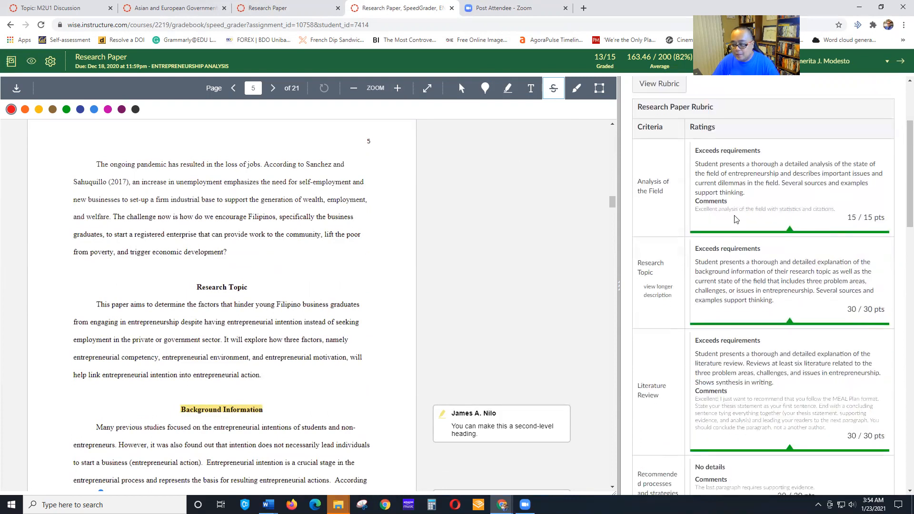
pyautogui.scroll(1, 695, 168)
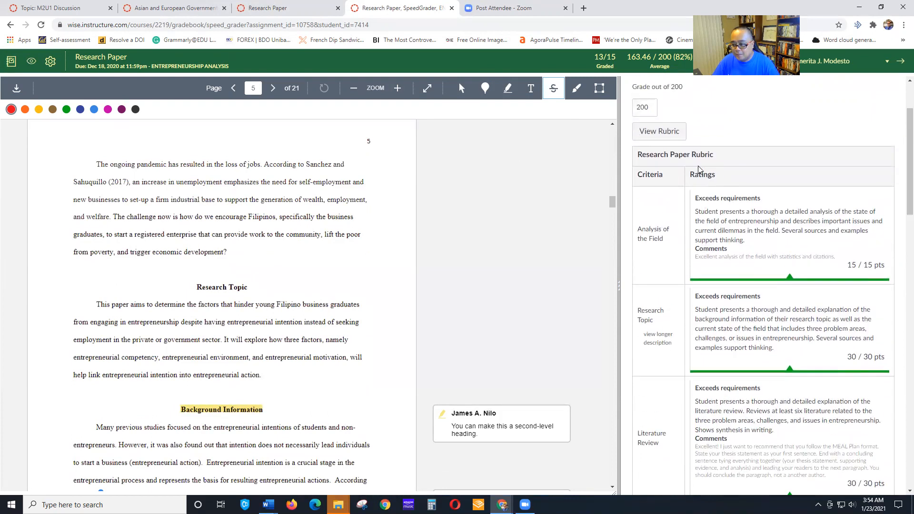
pyautogui.scroll(-15, 733, 253)
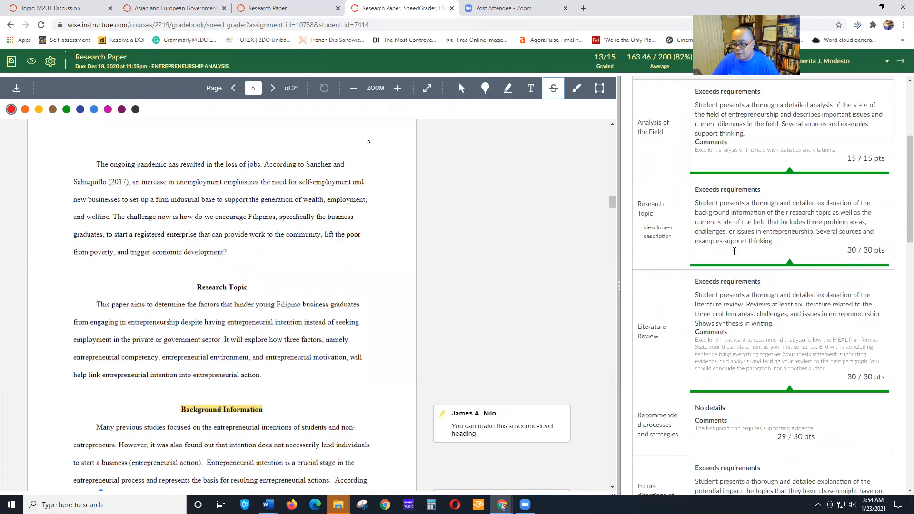
pyautogui.scroll(-5, 746, 263)
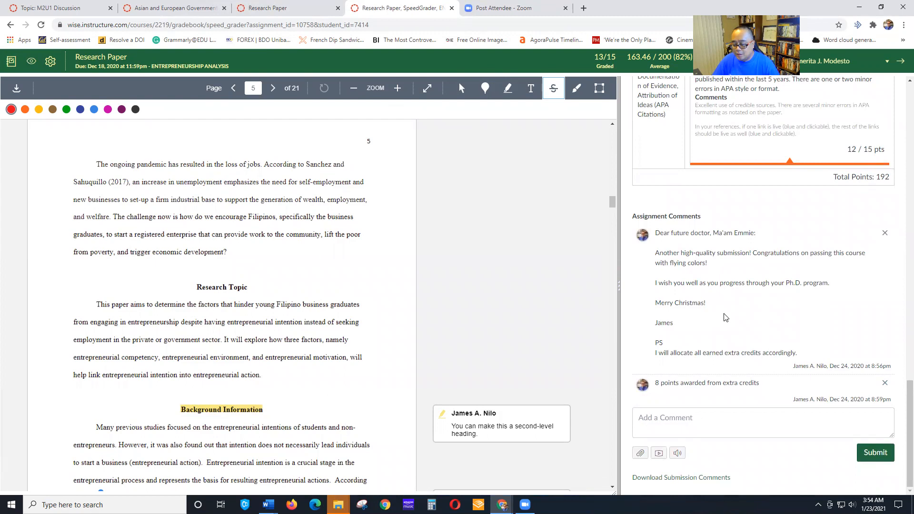
pyautogui.scroll(20, 739, 313)
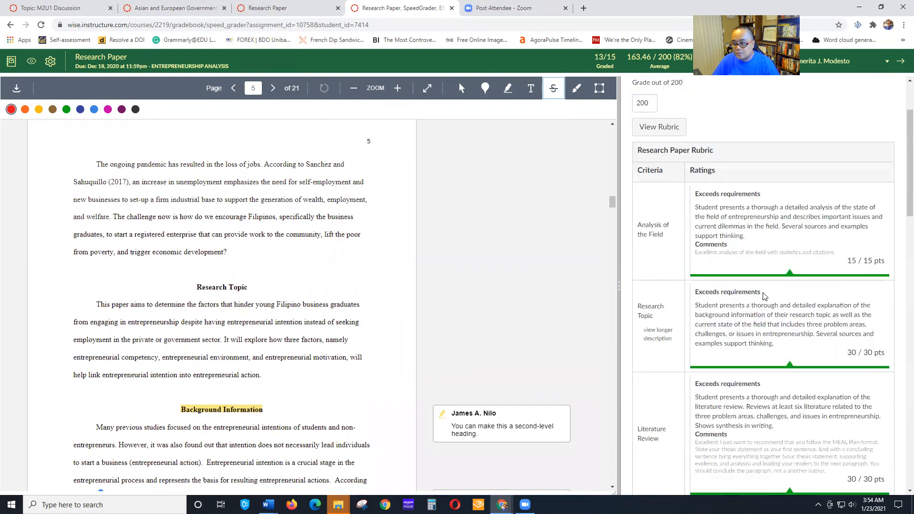
pyautogui.scroll(15, 343, 280)
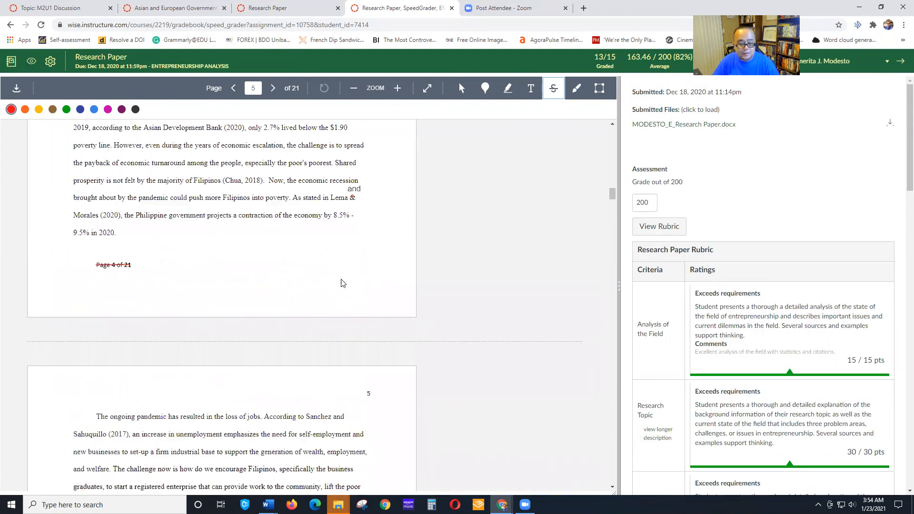
pyautogui.scroll(20, 351, 261)
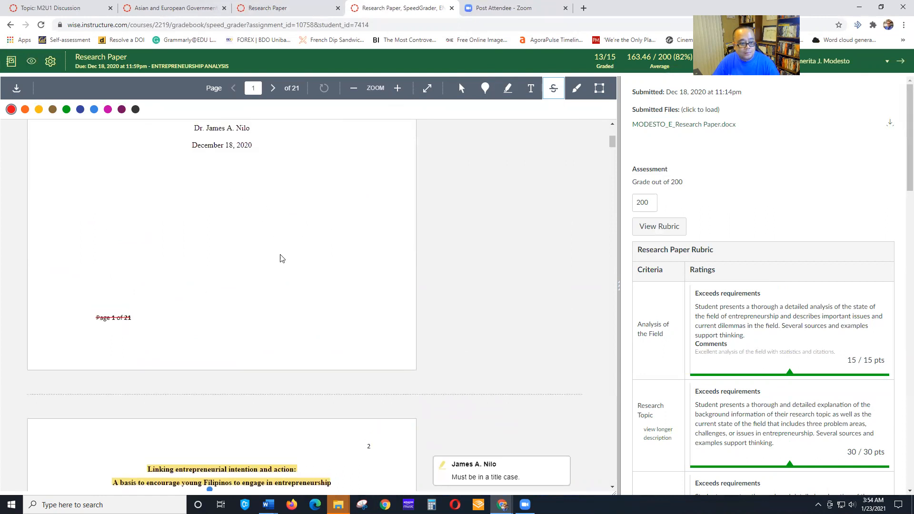
# Go to the wise.instructure.com dashboard and open the unpublished MBA 101 course, Introduction to MBA
pyautogui.click(637, 25)
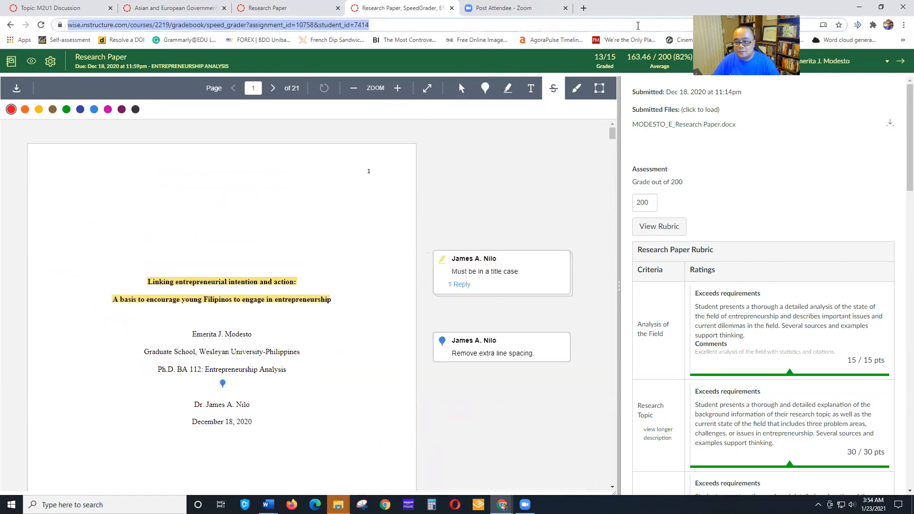
pyautogui.write('wi')
pyautogui.press('Return')
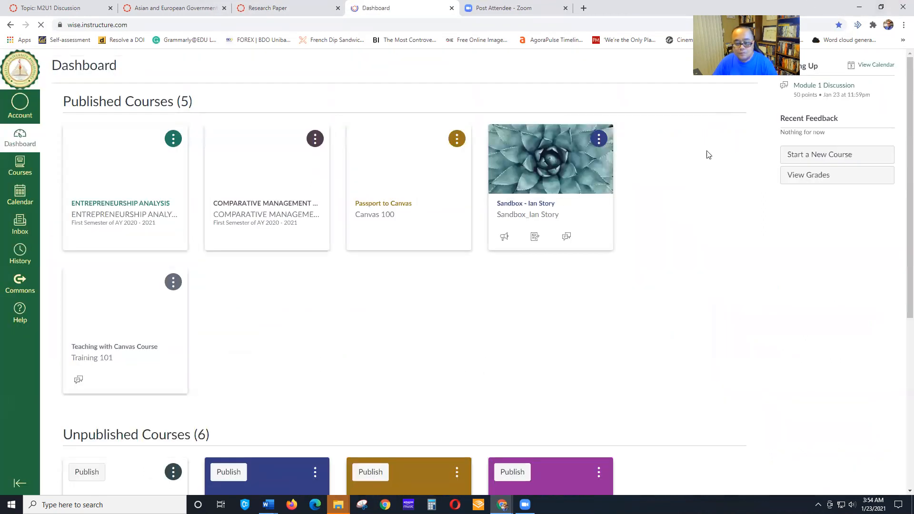
pyautogui.scroll(-6, 377, 218)
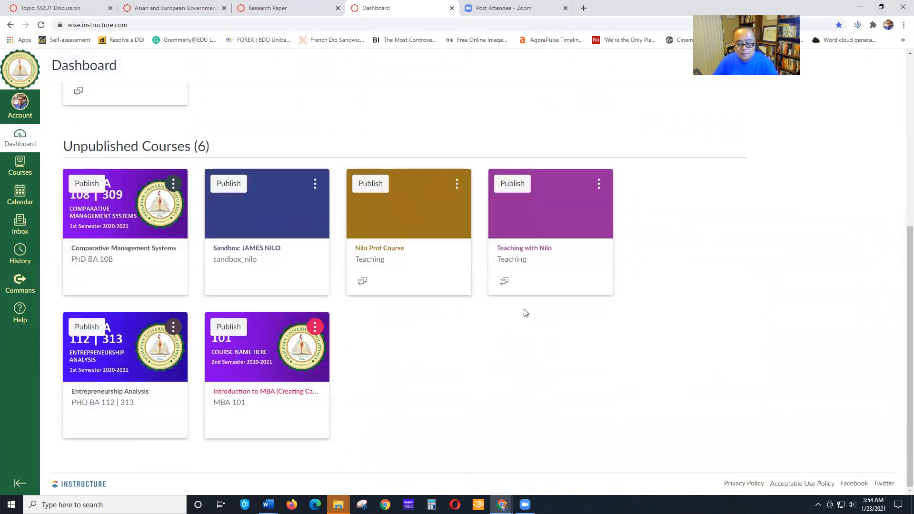
pyautogui.click(238, 401)
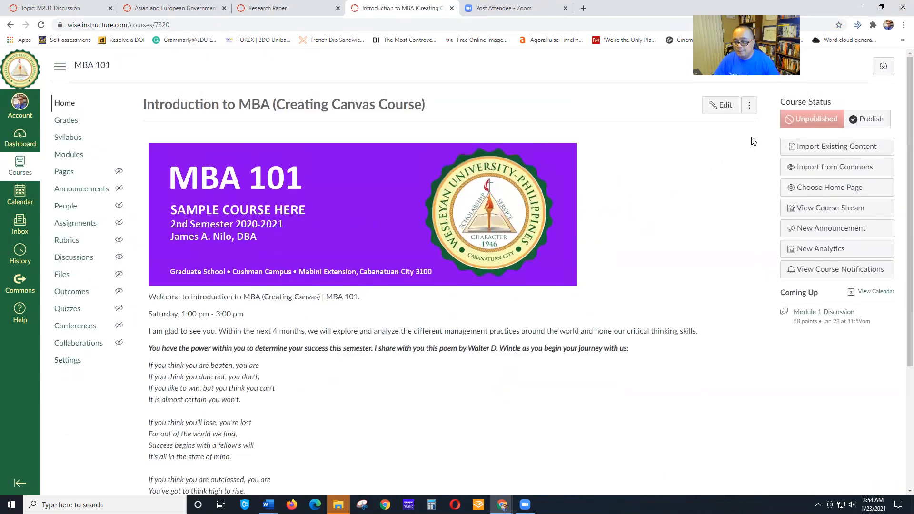
# Enter Student View for MBA 101 and look over the home page from the banner to the Navigation Tip
pyautogui.click(883, 66)
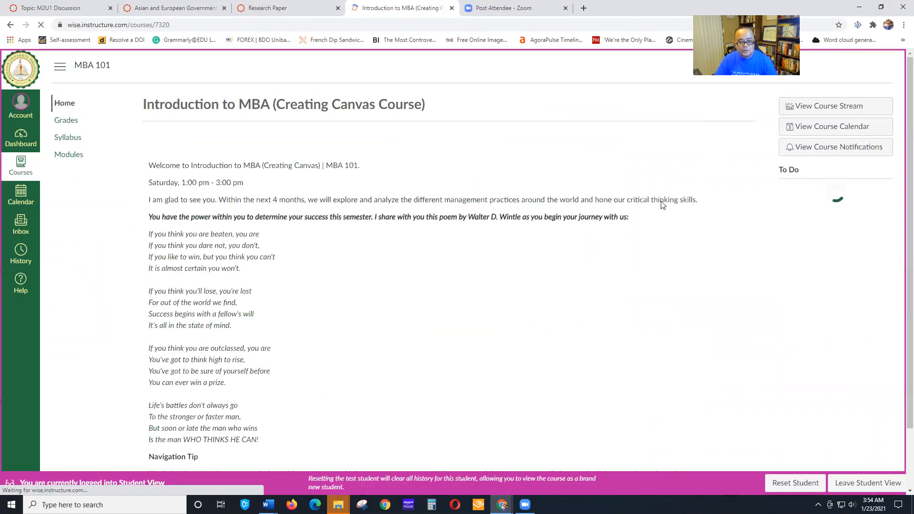
pyautogui.scroll(-2, 619, 224)
pyautogui.scroll(2, 614, 229)
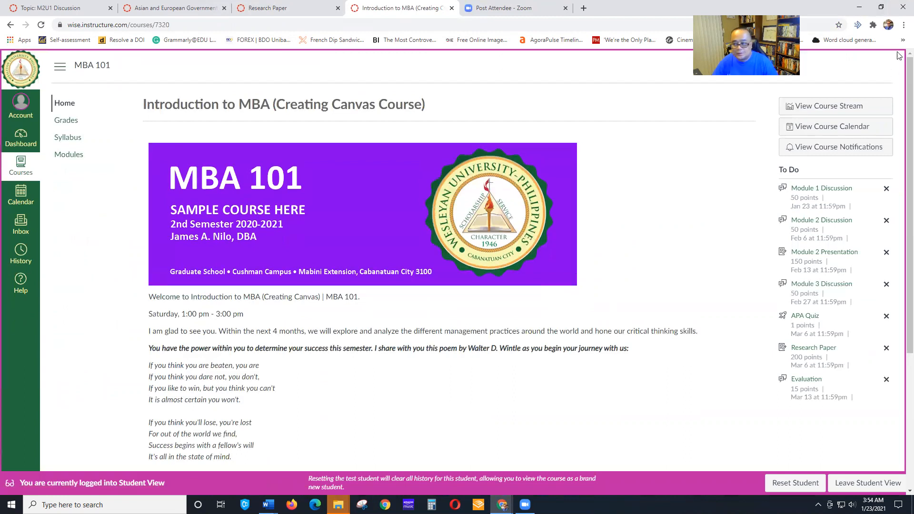
pyautogui.scroll(-4, 544, 204)
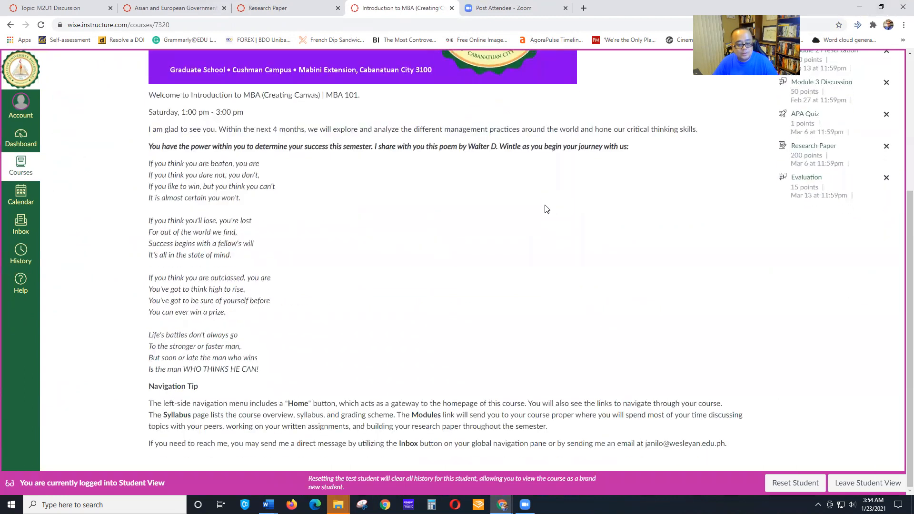
pyautogui.scroll(4, 546, 209)
# Open the Syllabus as the test student and review its objectives, grading system, course summary and assignment group weights
pyautogui.click(71, 139)
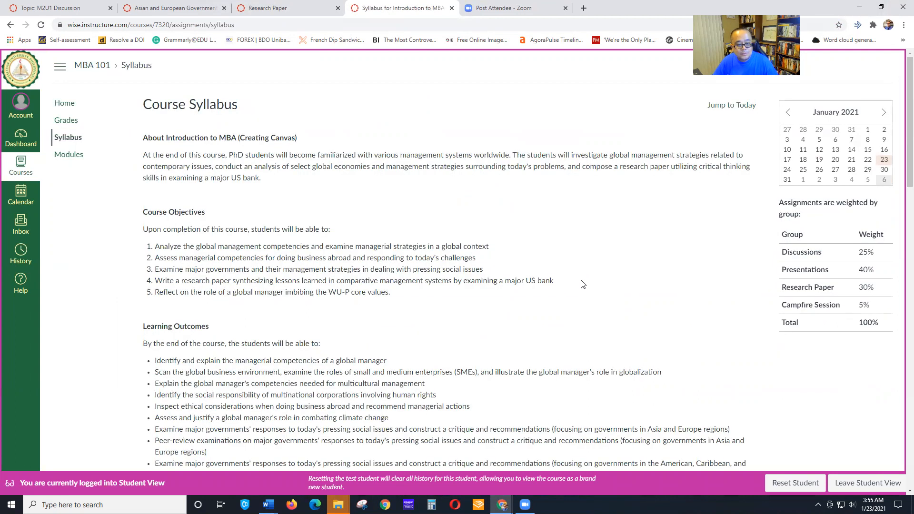
pyautogui.scroll(-5, 584, 287)
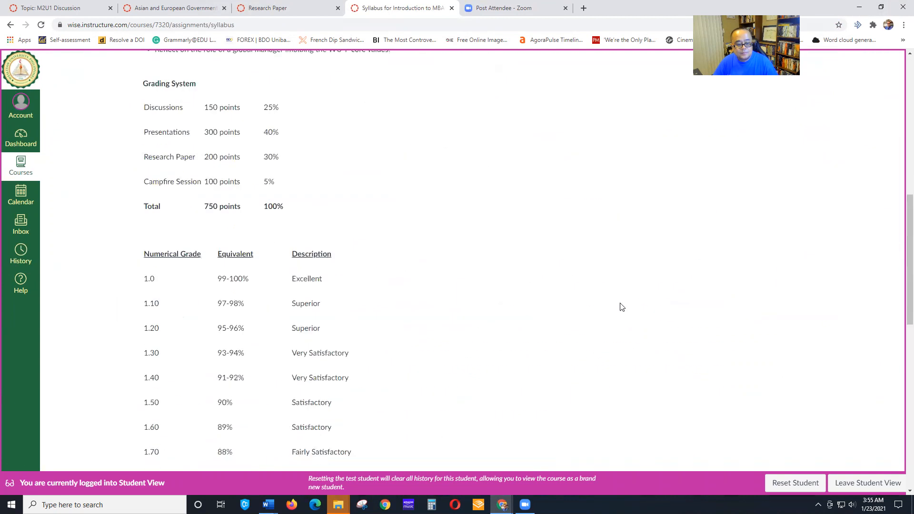
pyautogui.scroll(-11, 622, 306)
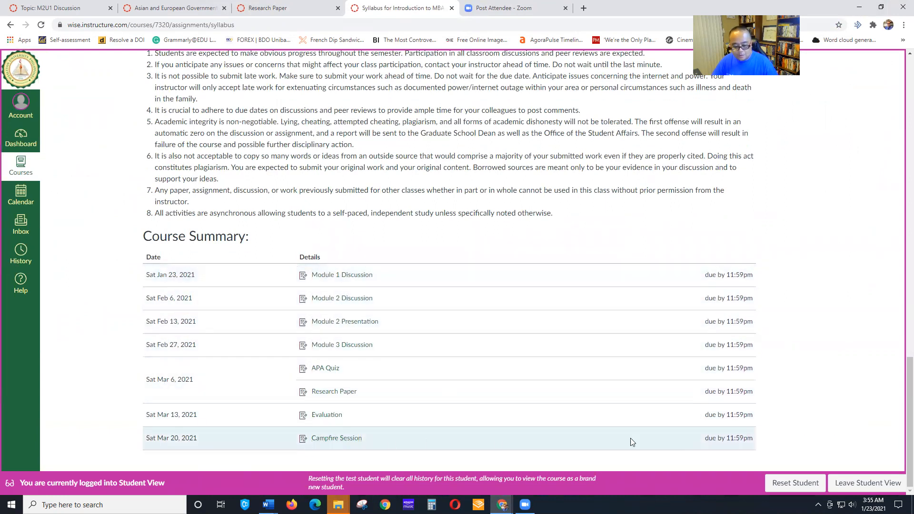
pyautogui.scroll(12, 571, 314)
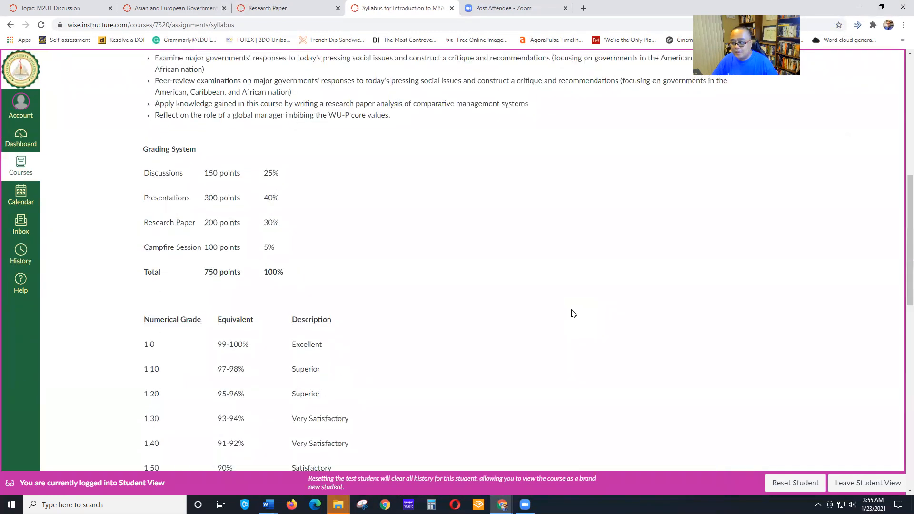
pyautogui.scroll(9, 573, 313)
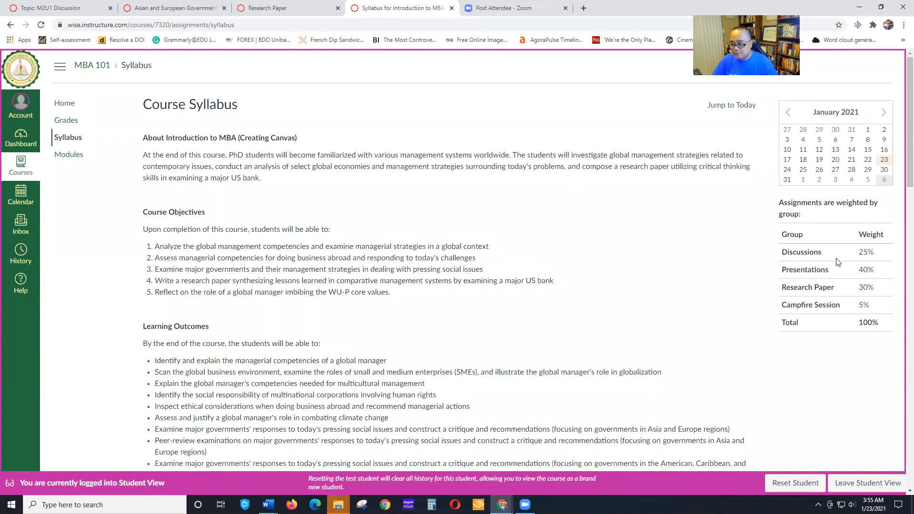
# Open the Modules page as the test student and review the items from Module 1 through Module 4: Application
pyautogui.click(69, 155)
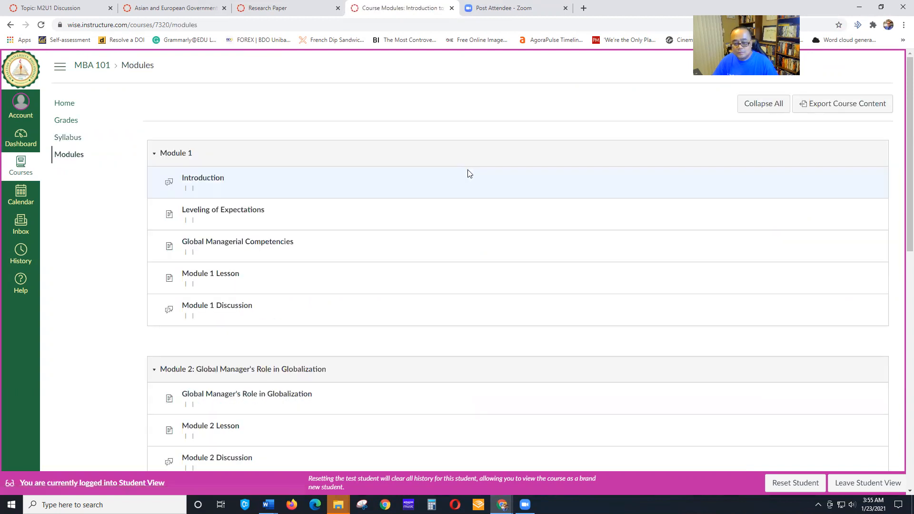
pyautogui.scroll(-5, 471, 175)
pyautogui.scroll(1, 866, 155)
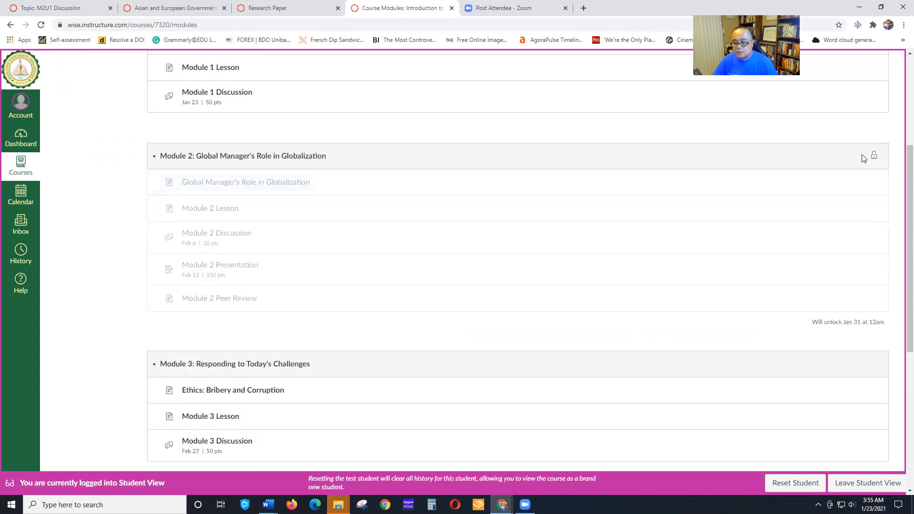
pyautogui.scroll(-4, 580, 214)
pyautogui.scroll(-3, 580, 214)
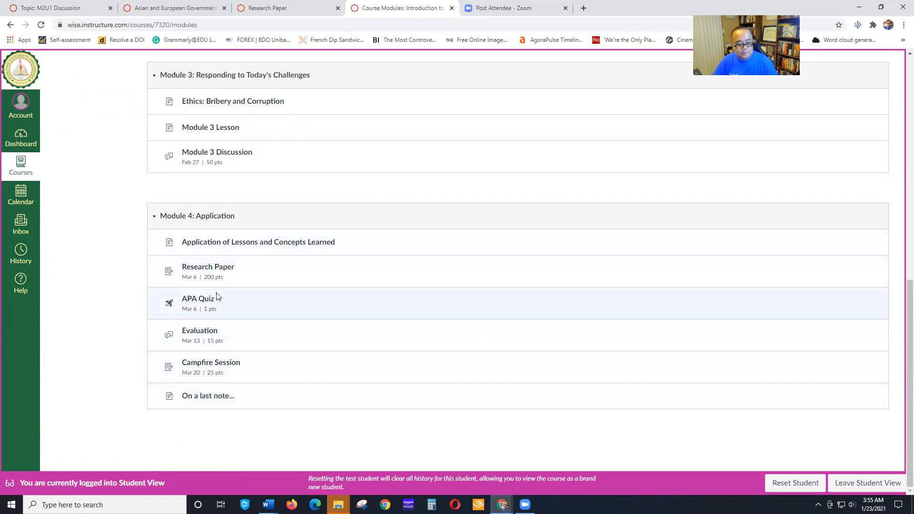
pyautogui.scroll(10, 223, 305)
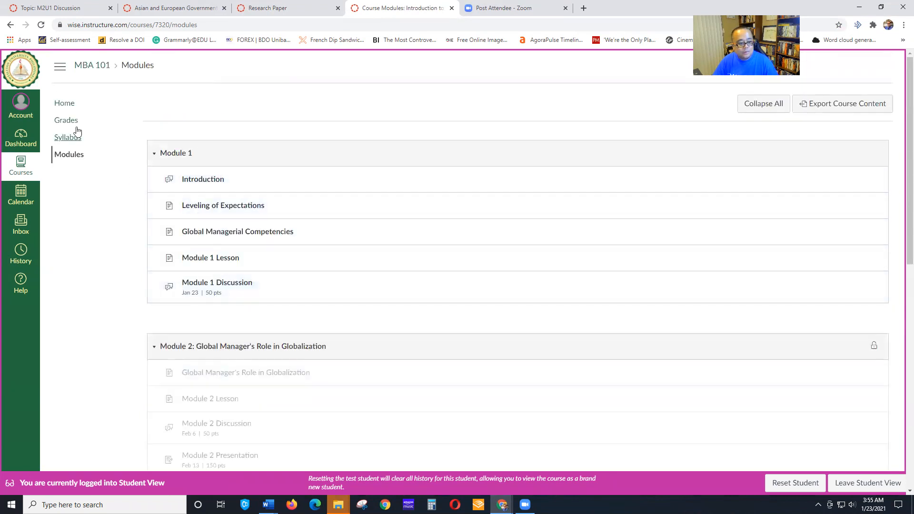
# Review the test student's Grades page, and leave Student View from the course home page
pyautogui.click(63, 120)
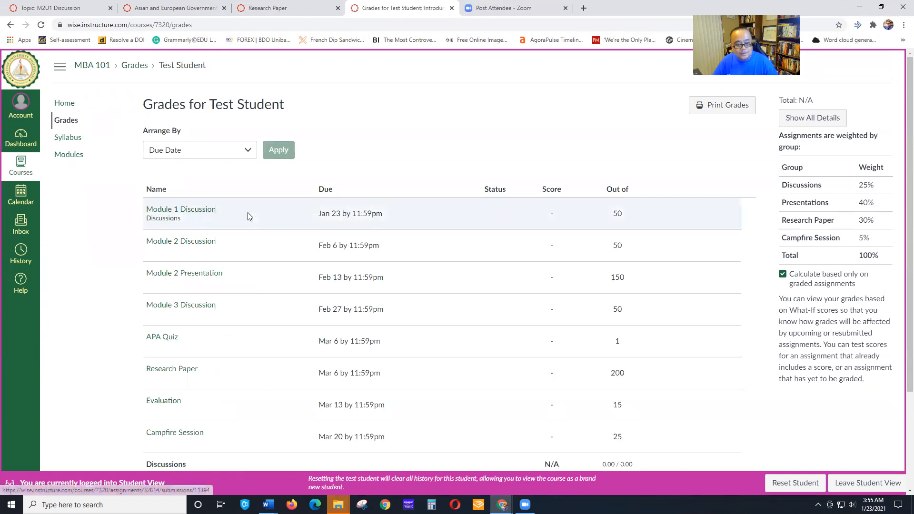
pyautogui.scroll(-3, 497, 231)
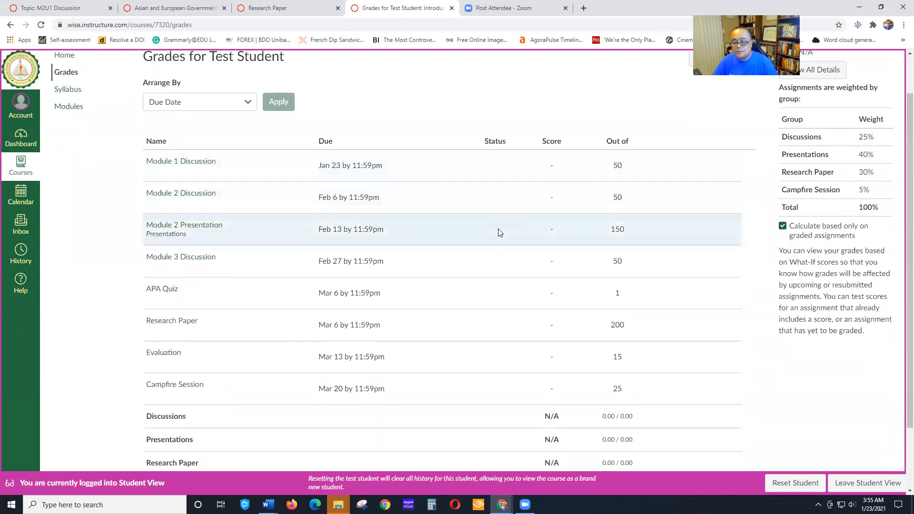
pyautogui.scroll(2, 498, 236)
pyautogui.scroll(1, 498, 237)
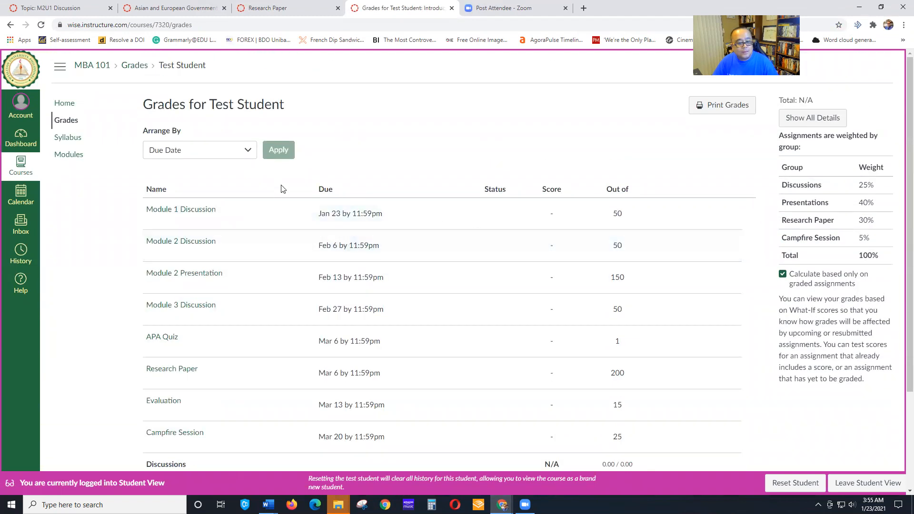
pyautogui.scroll(-3, 285, 195)
pyautogui.scroll(3, 298, 221)
pyautogui.click(64, 103)
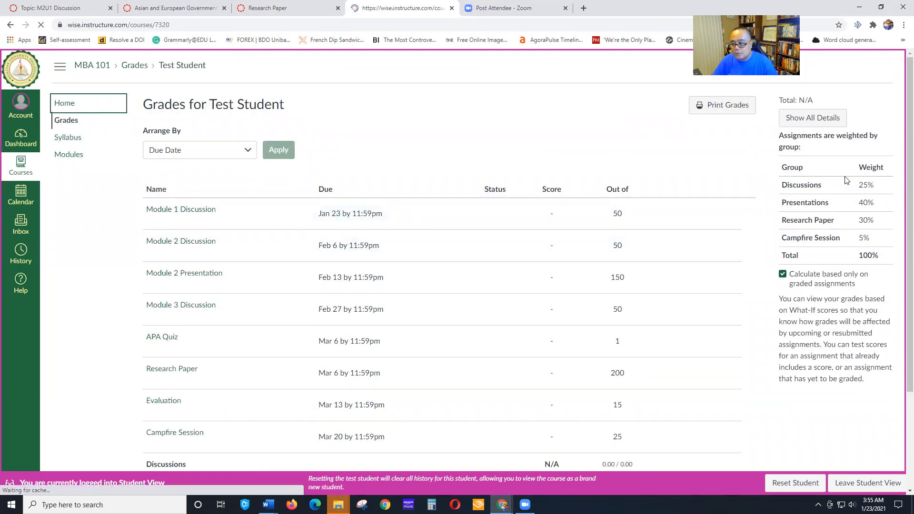
pyautogui.click(864, 482)
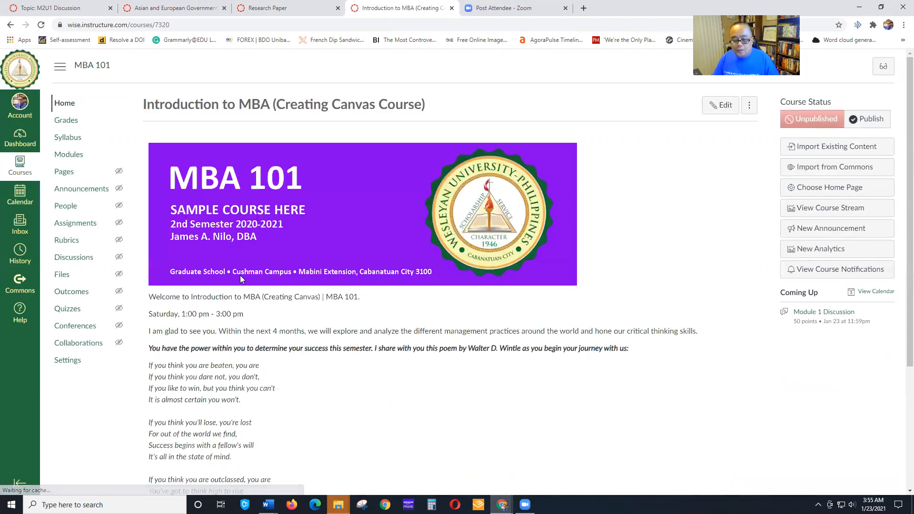
# Open the Syllabus as instructor, highlight the assignment group weights table, and return to the course home page
pyautogui.click(69, 138)
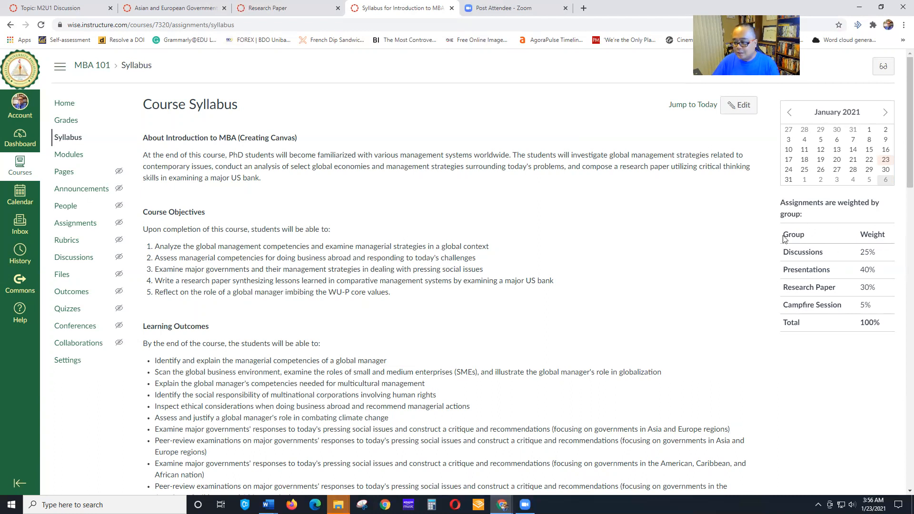
pyautogui.moveTo(784, 236); pyautogui.dragTo(883, 332)
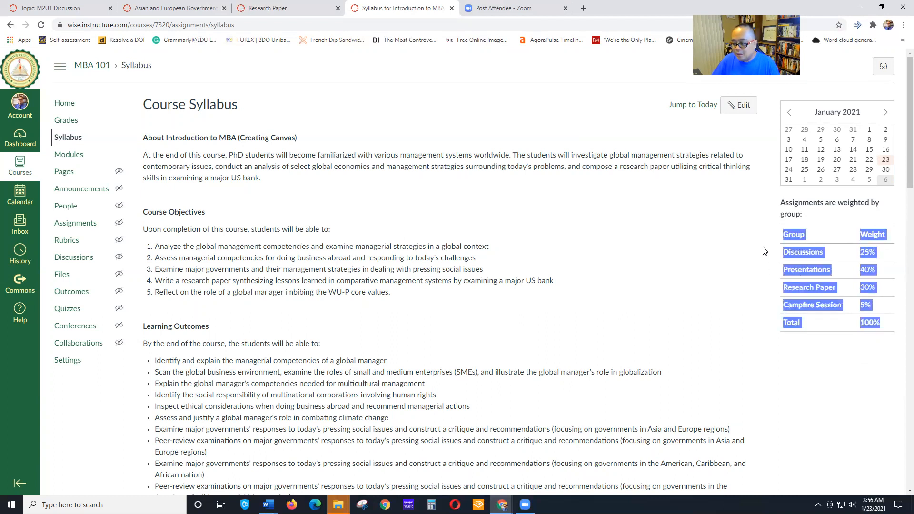
pyautogui.click(799, 351)
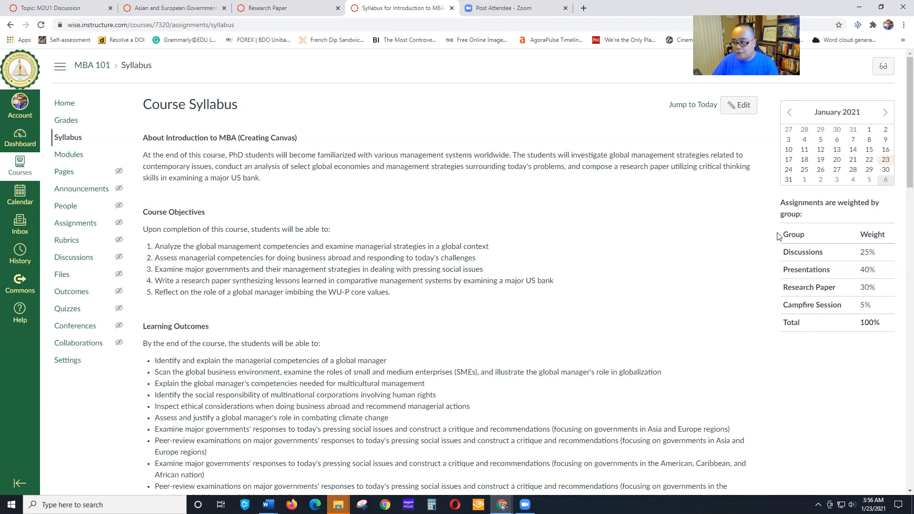
pyautogui.click(63, 105)
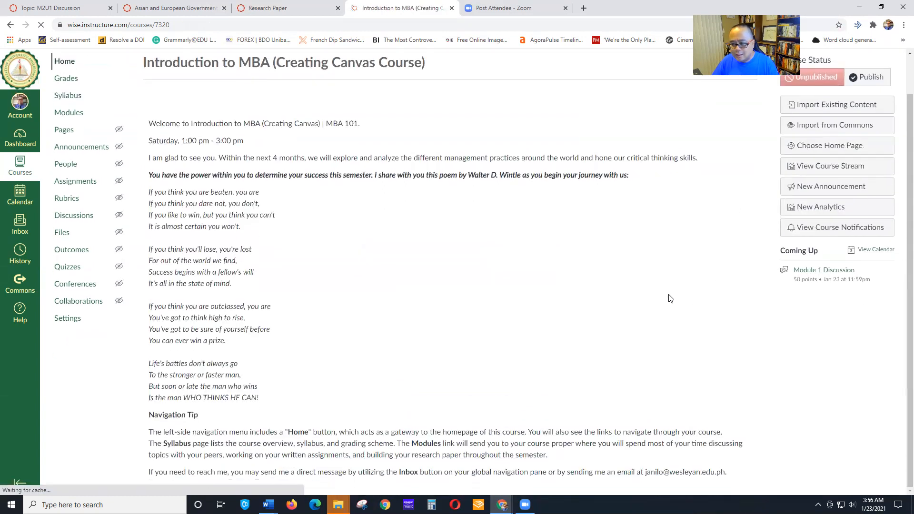